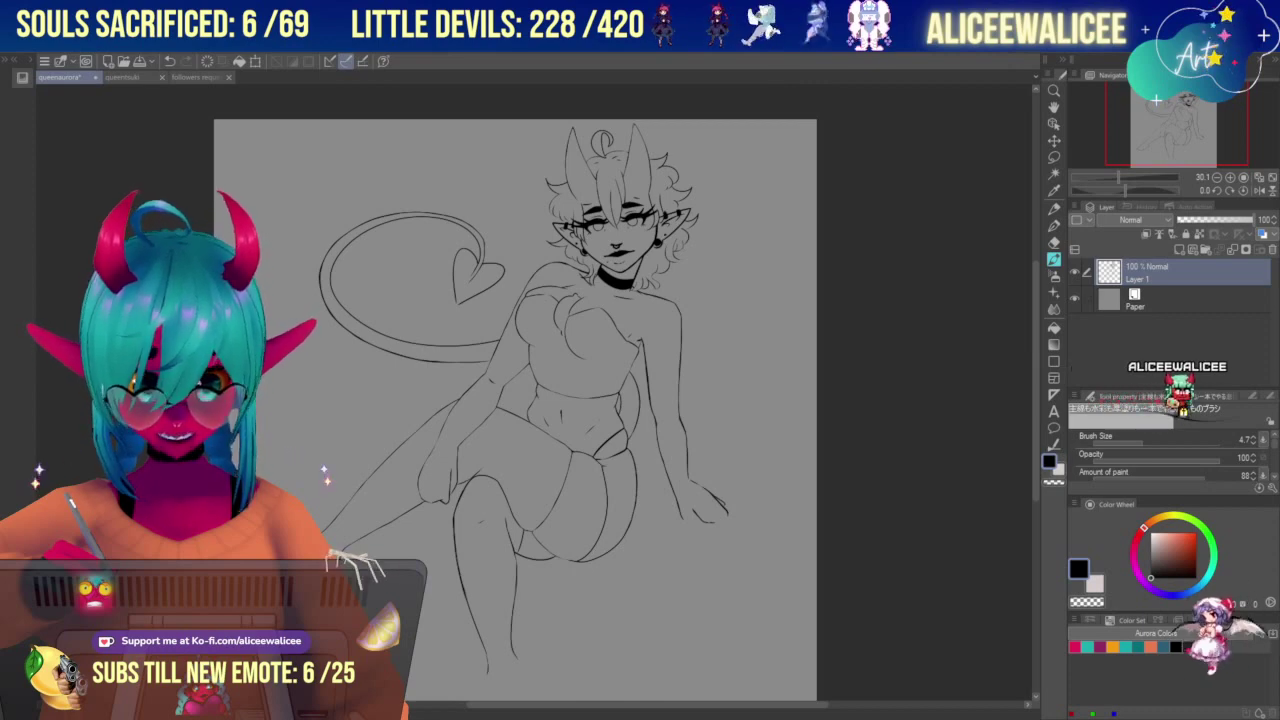
Compare the horned character's full-body line art in queenaurora with the crowned character's line art in queentsuki.
left_click_drag(1174, 128, 1174, 115)
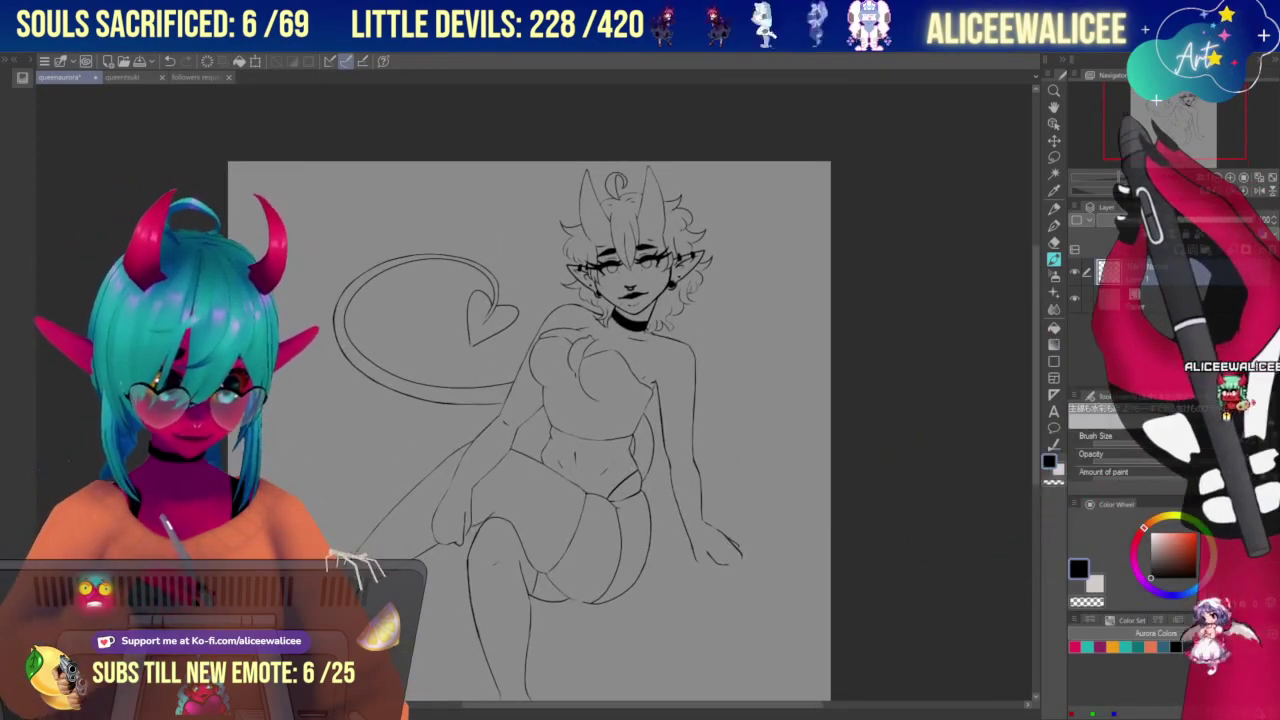
left_click(124, 77)
left_click(62, 77)
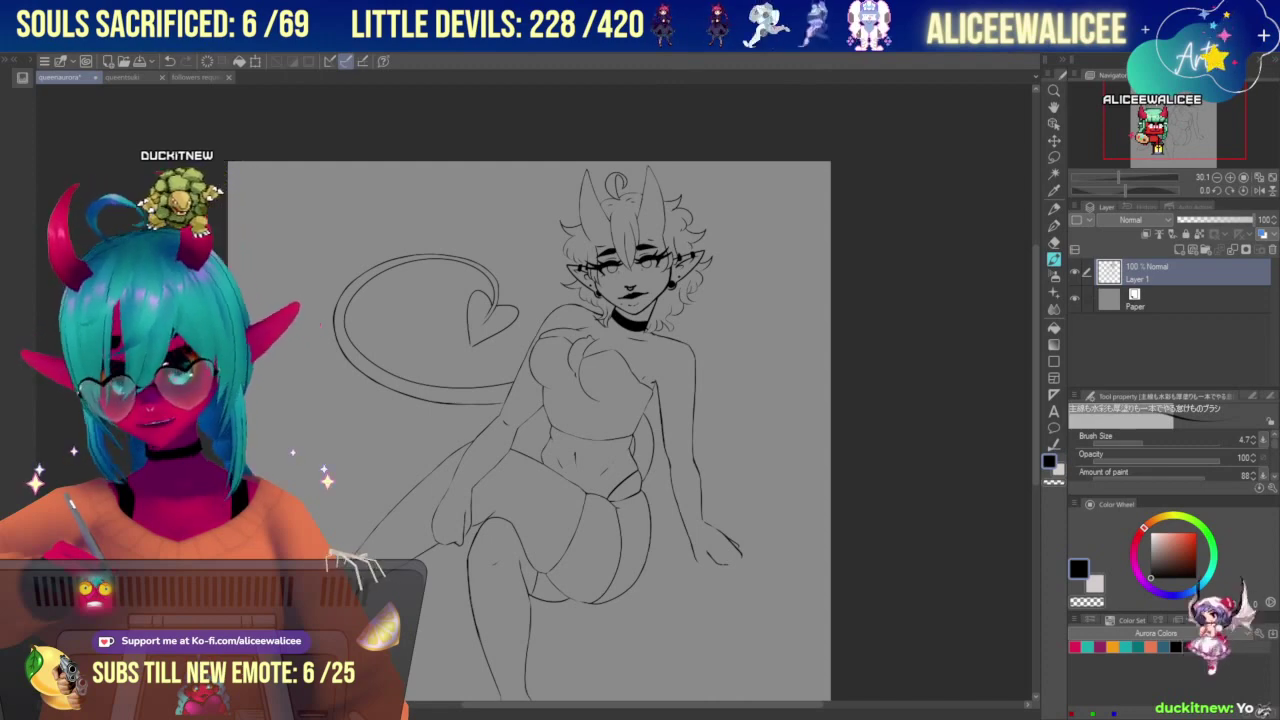
scroll(530, 430, "down", 4)
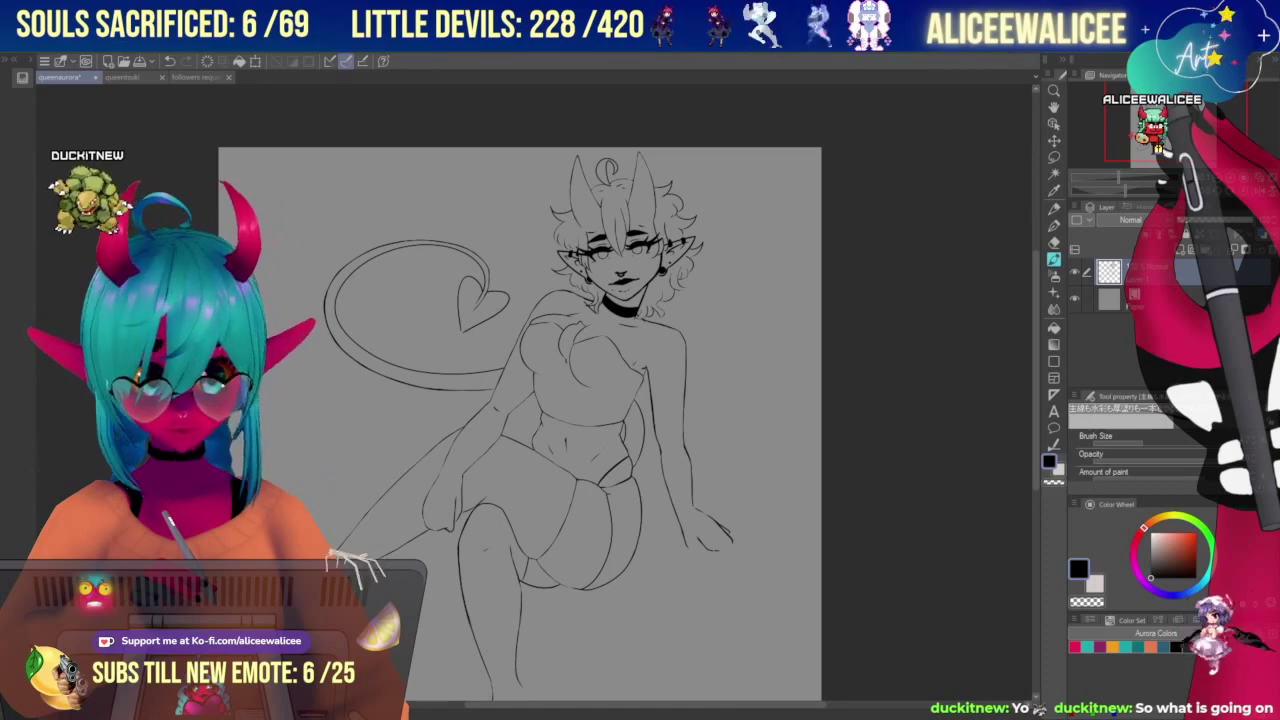
left_click_drag(520, 400, 534, 357)
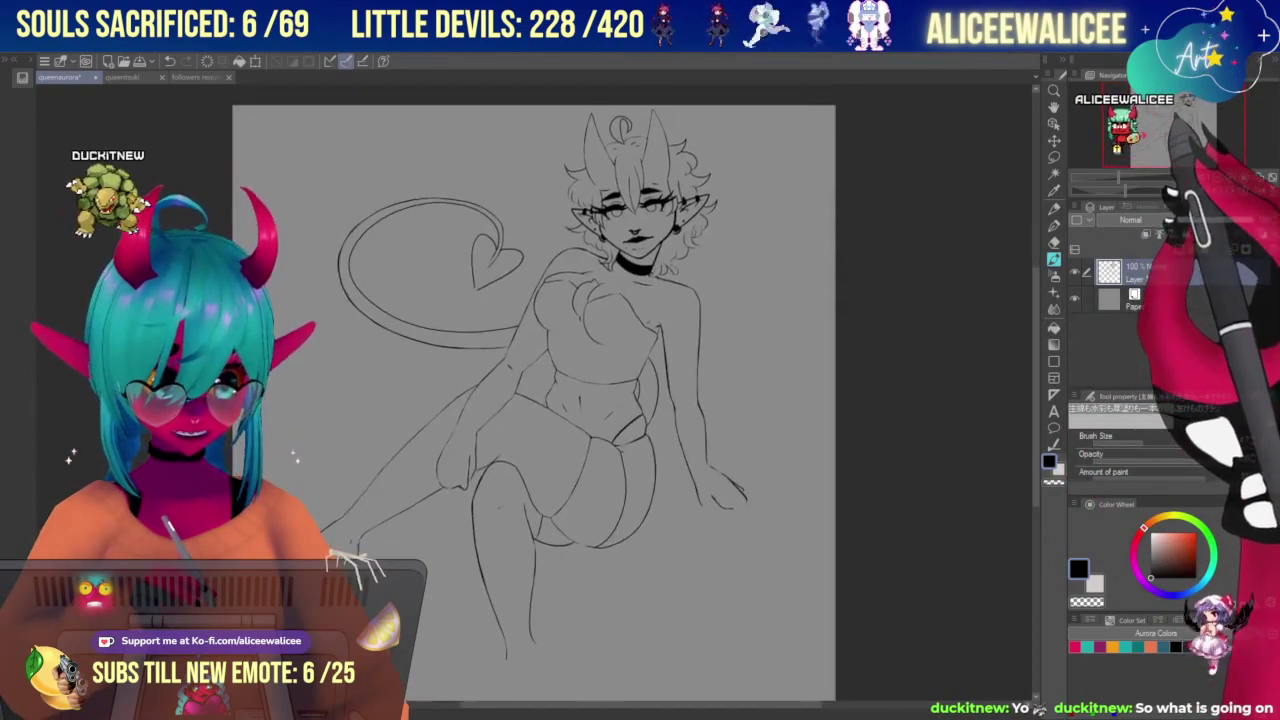
left_click_drag(1177, 122, 1178, 119)
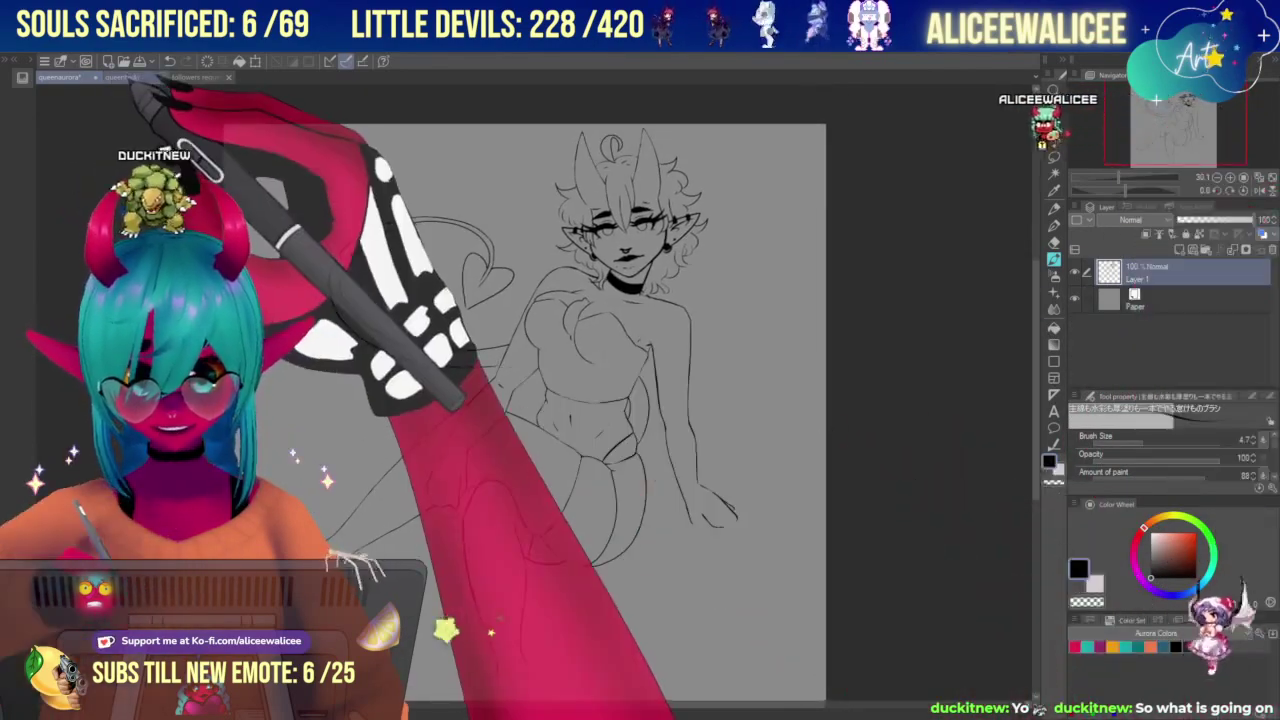
left_click(122, 77)
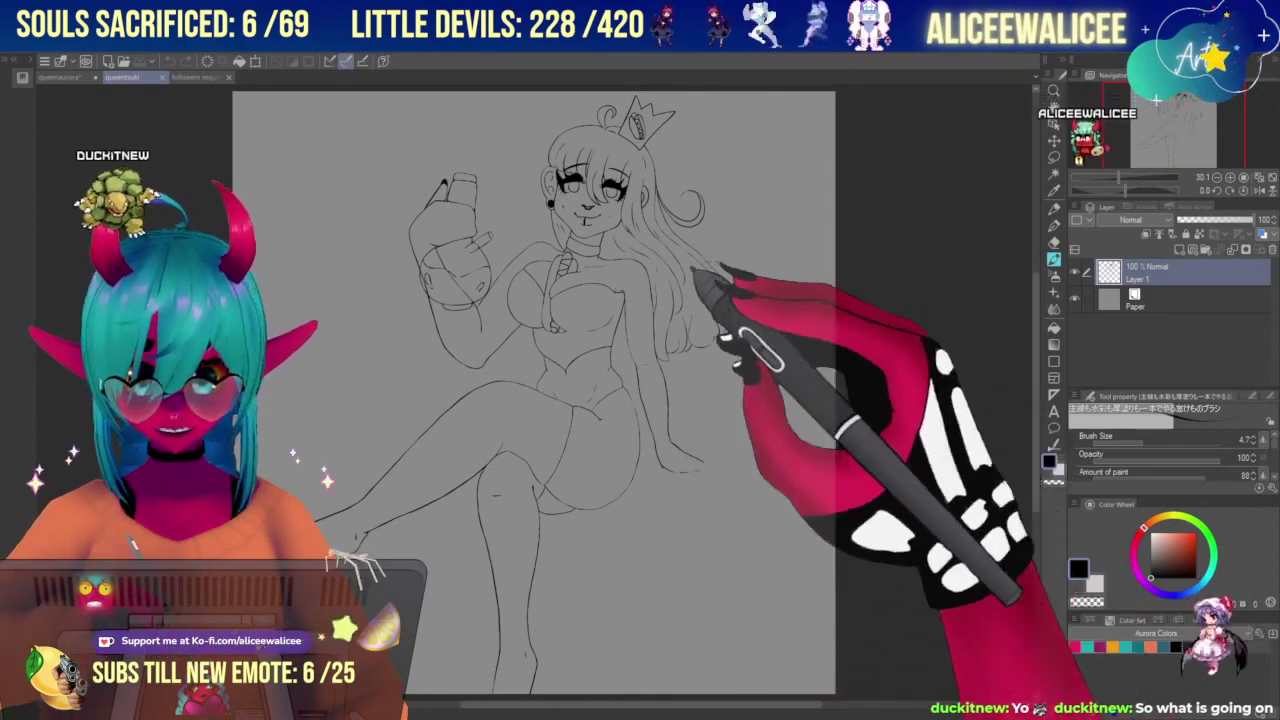
left_click(62, 77)
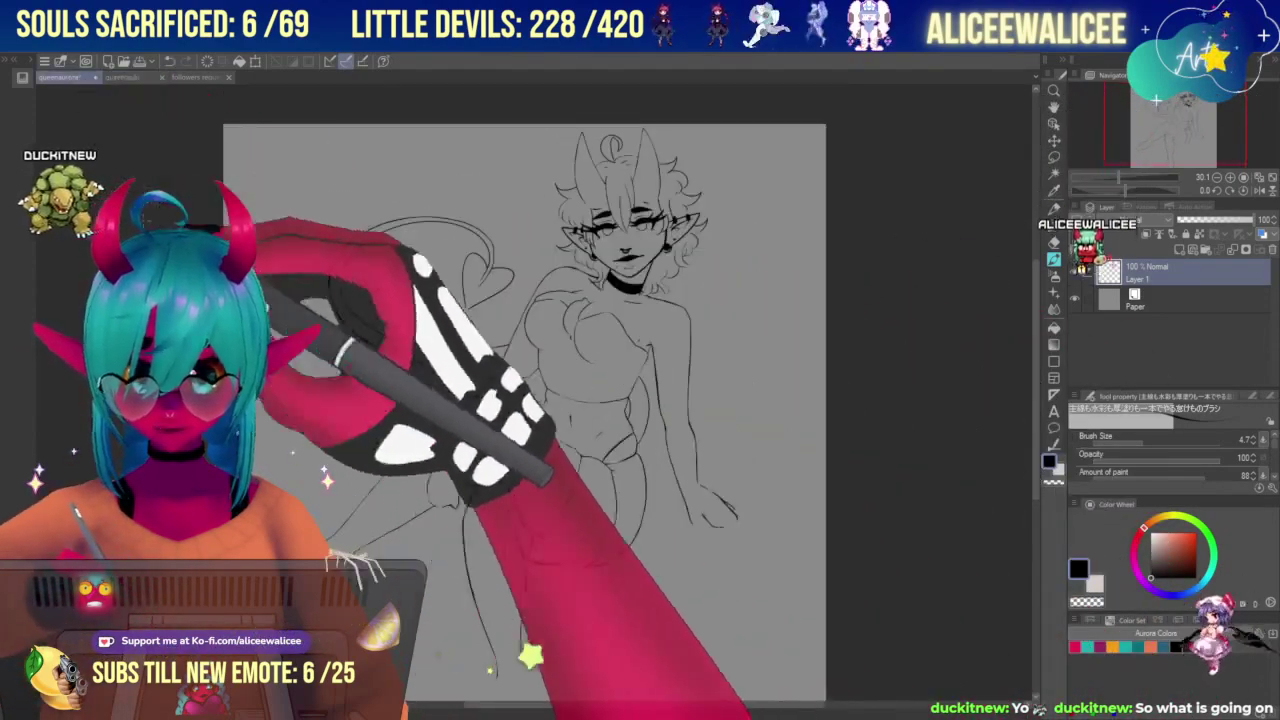
left_click_drag(1175, 121, 1174, 118)
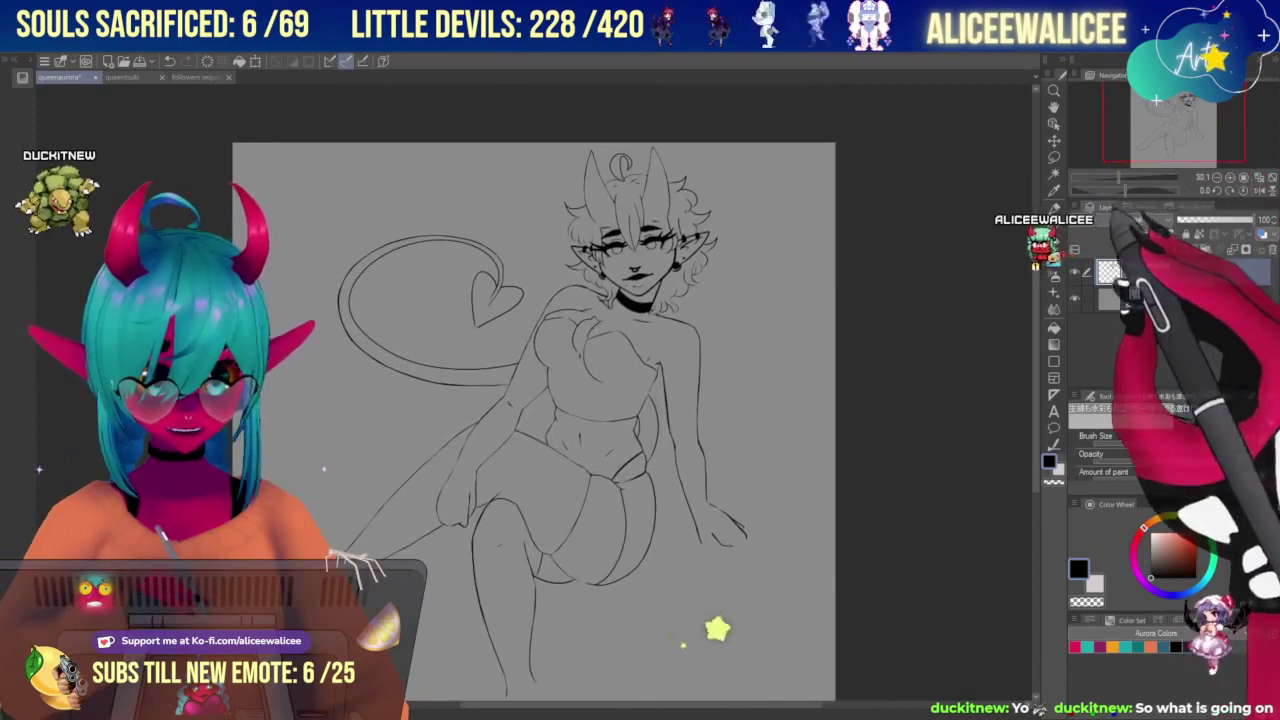
Examine the horned character's face, hair and ears up close, comparing them with the crowned character in queentsuki.
left_click_drag(1118, 178, 1130, 178)
left_click_drag(1160, 130, 1171, 114)
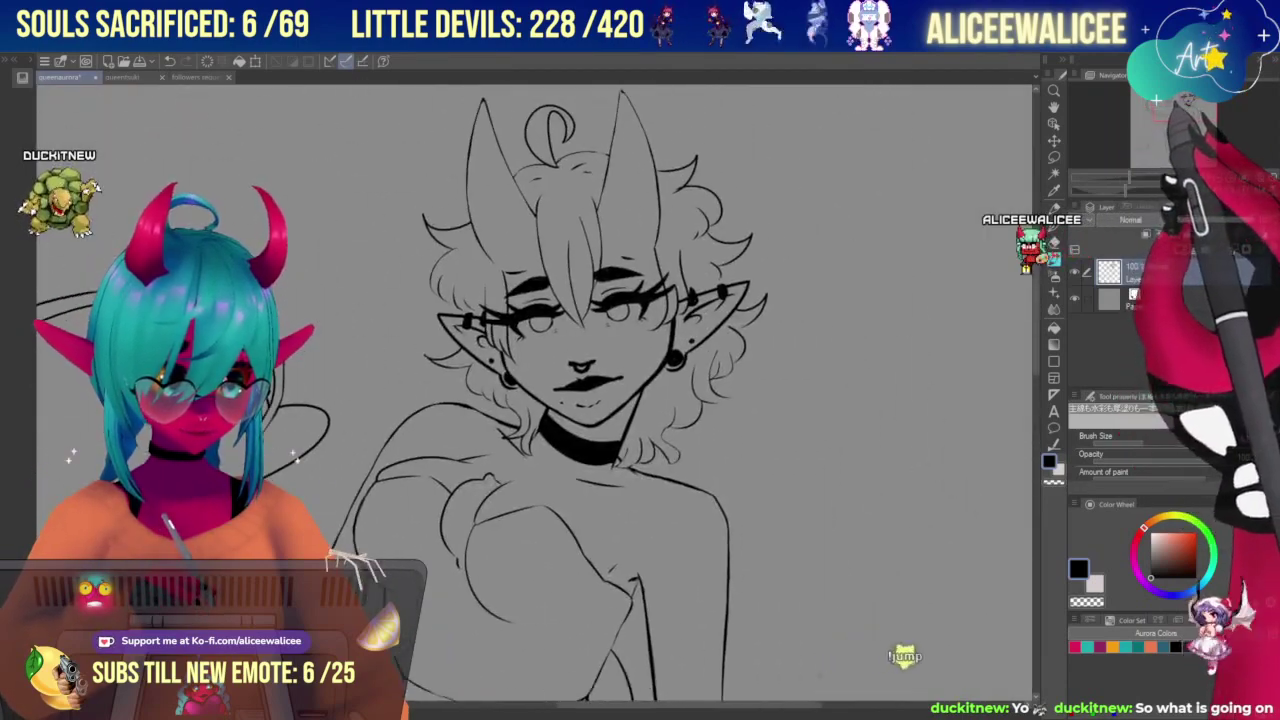
left_click_drag(1129, 178, 1134, 178)
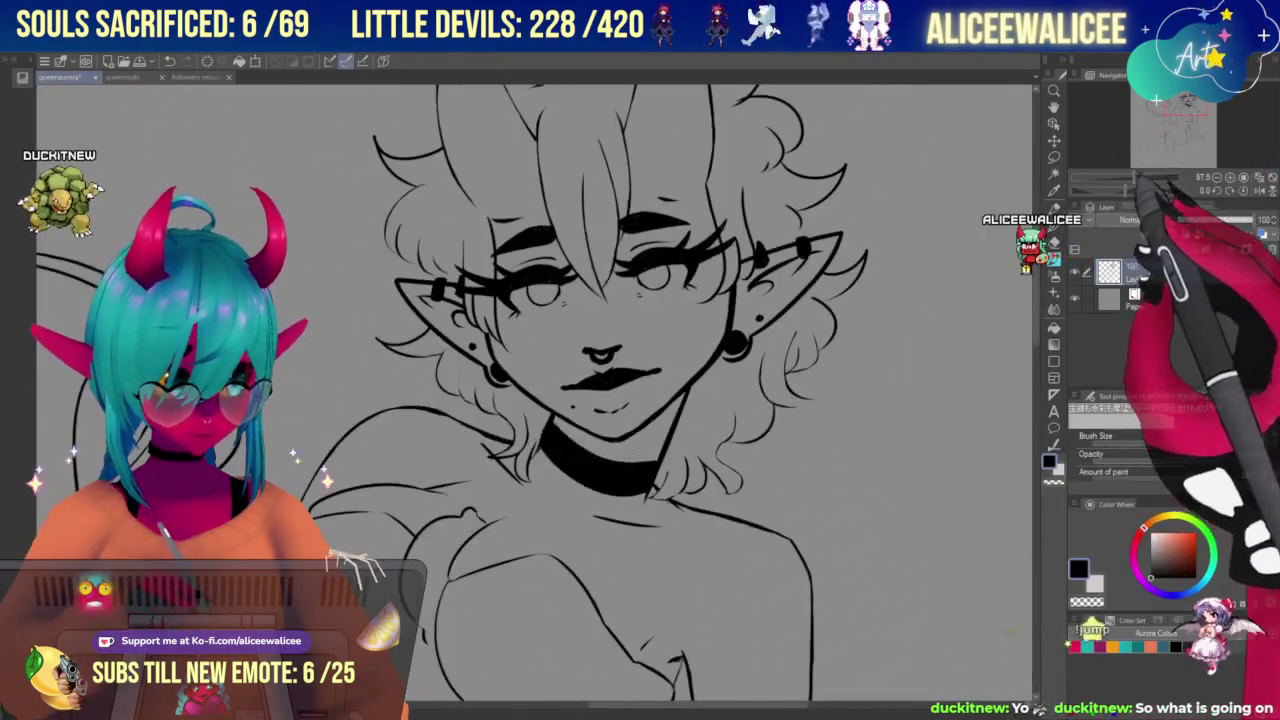
left_click_drag(1168, 116, 1168, 110)
scroll(560, 408, "up", 1)
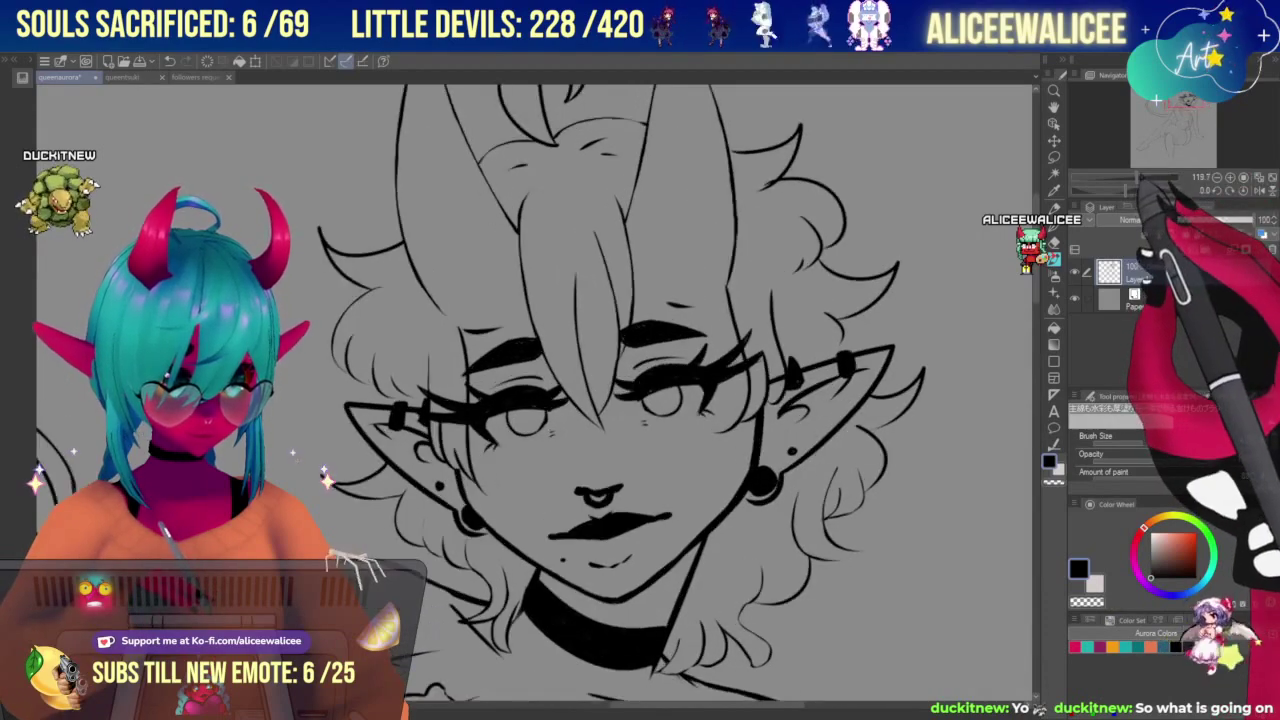
left_click(124, 77)
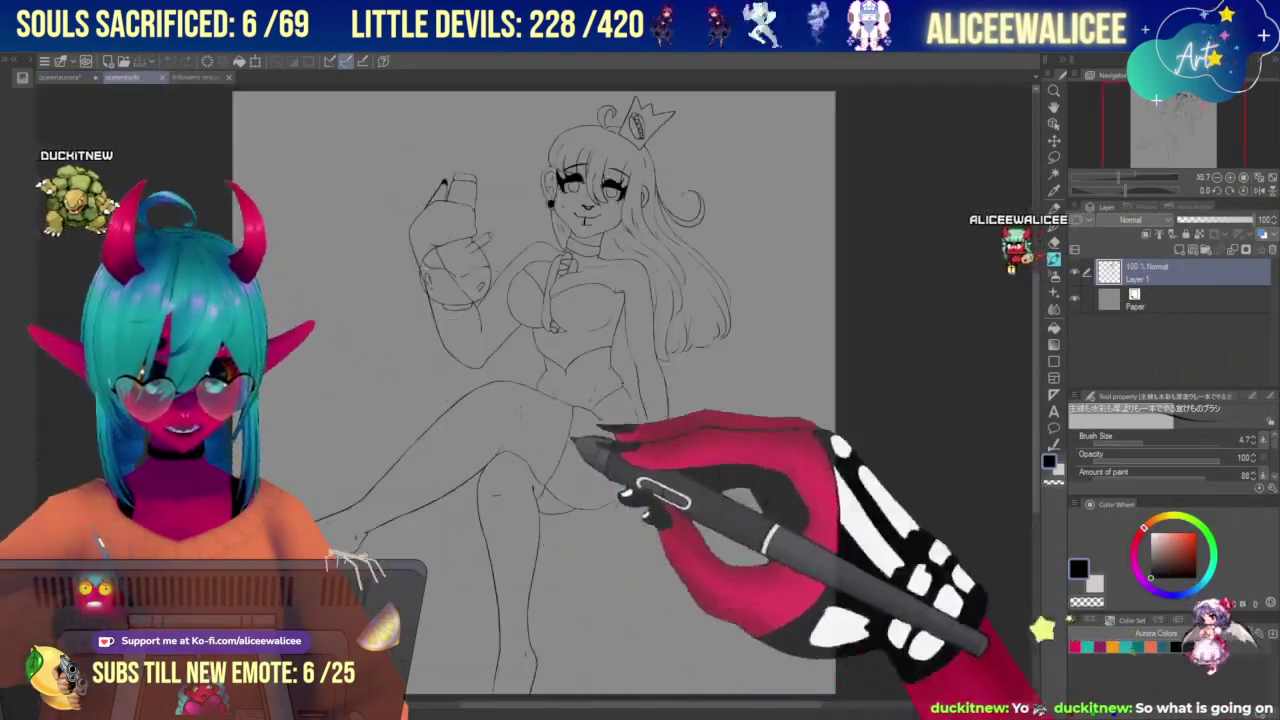
left_click_drag(1173, 125, 1164, 128)
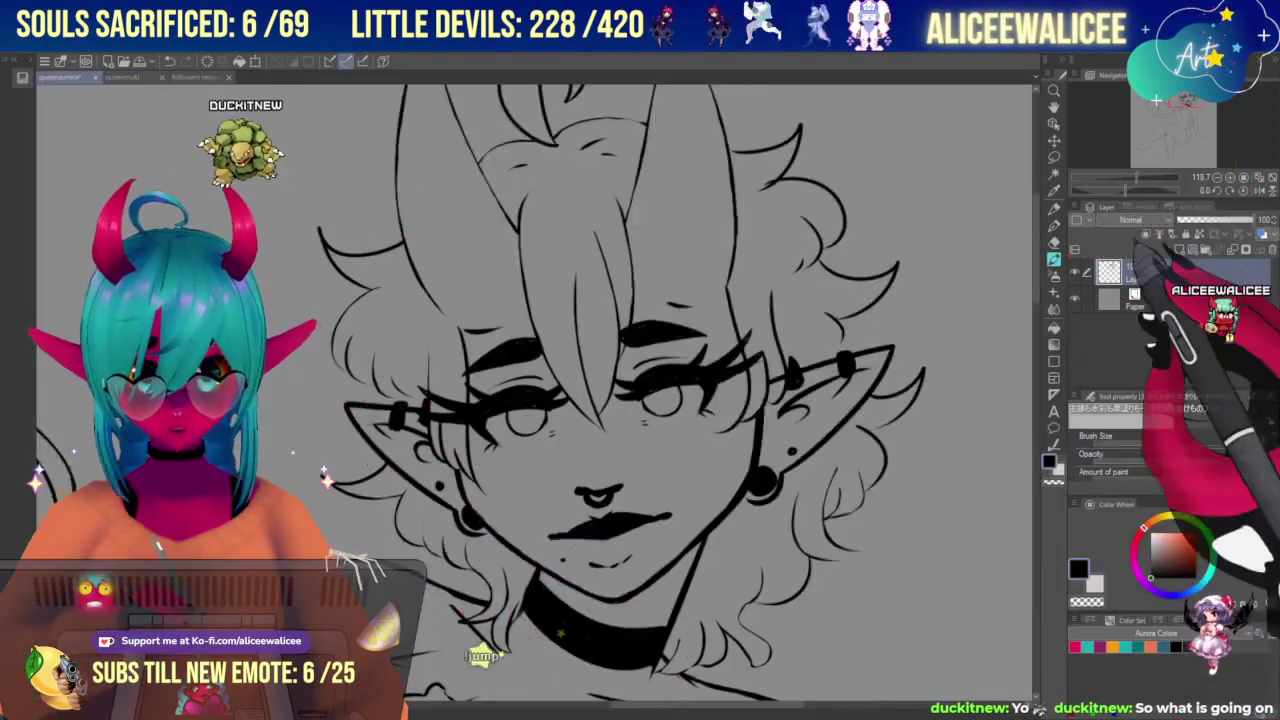
left_click(1120, 177)
left_click_drag(1182, 124, 1188, 96)
left_click(1136, 177)
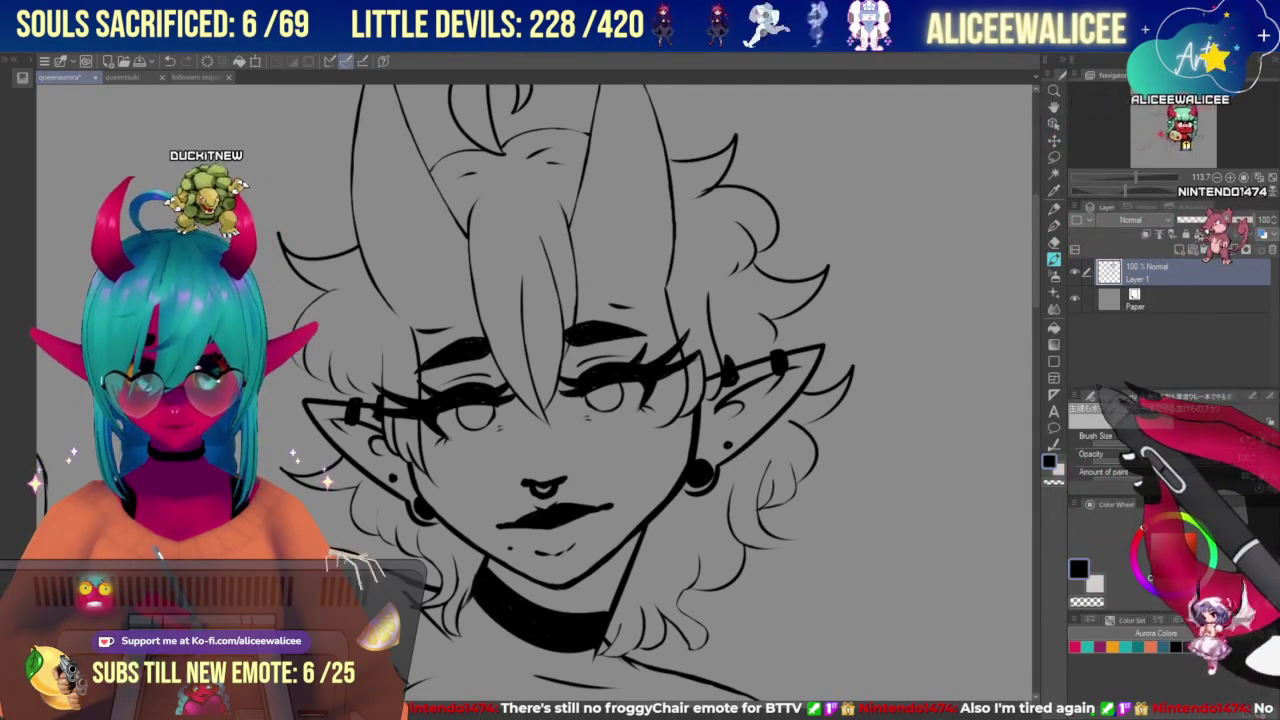
Examine the horned character's torso and tail, and review the crowned character's pose and head in queentsuki.
key("ctrl+minus")
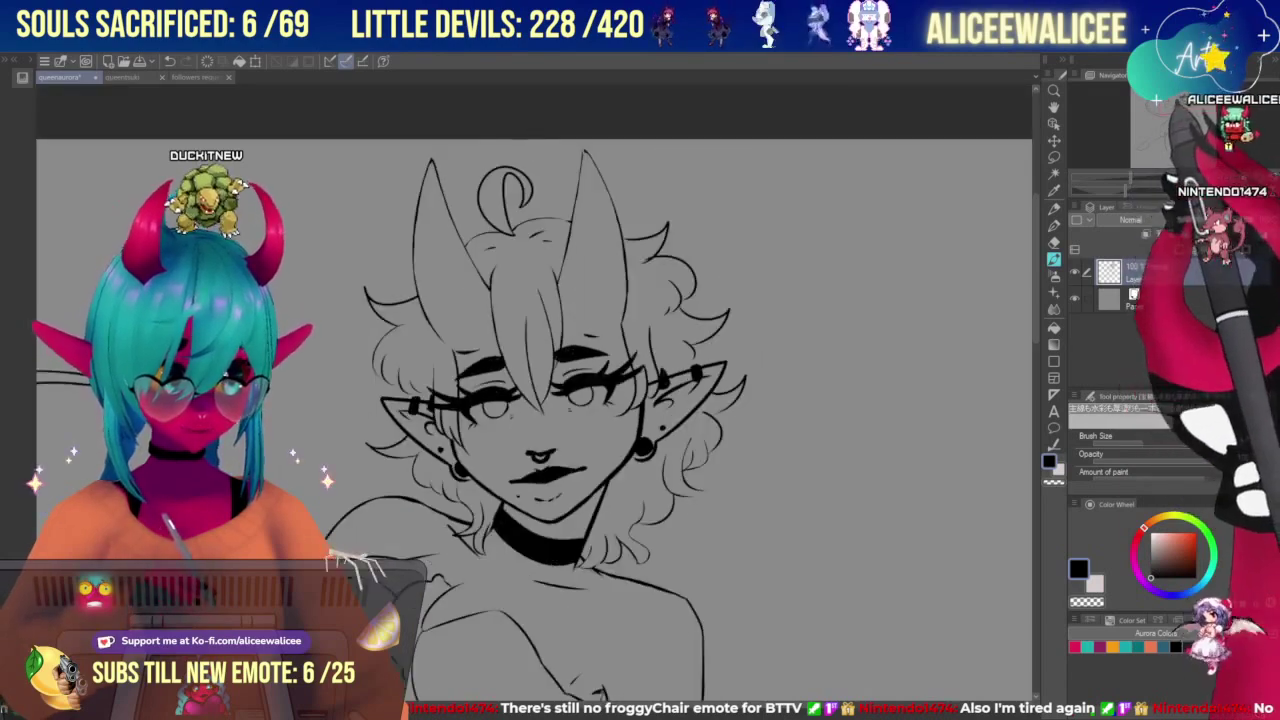
left_click_drag(540, 430, 585, 377)
key("ctrl+minus")
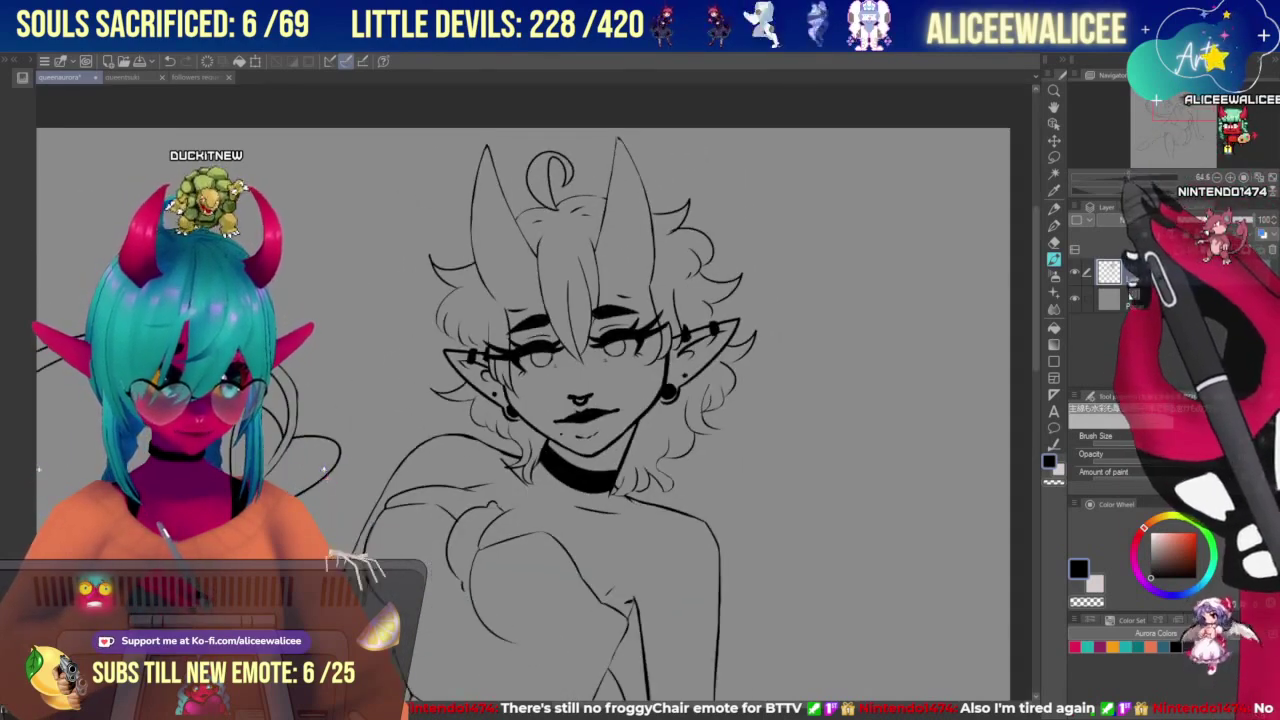
key("ctrl+minus")
left_click_drag(540, 430, 673, 274)
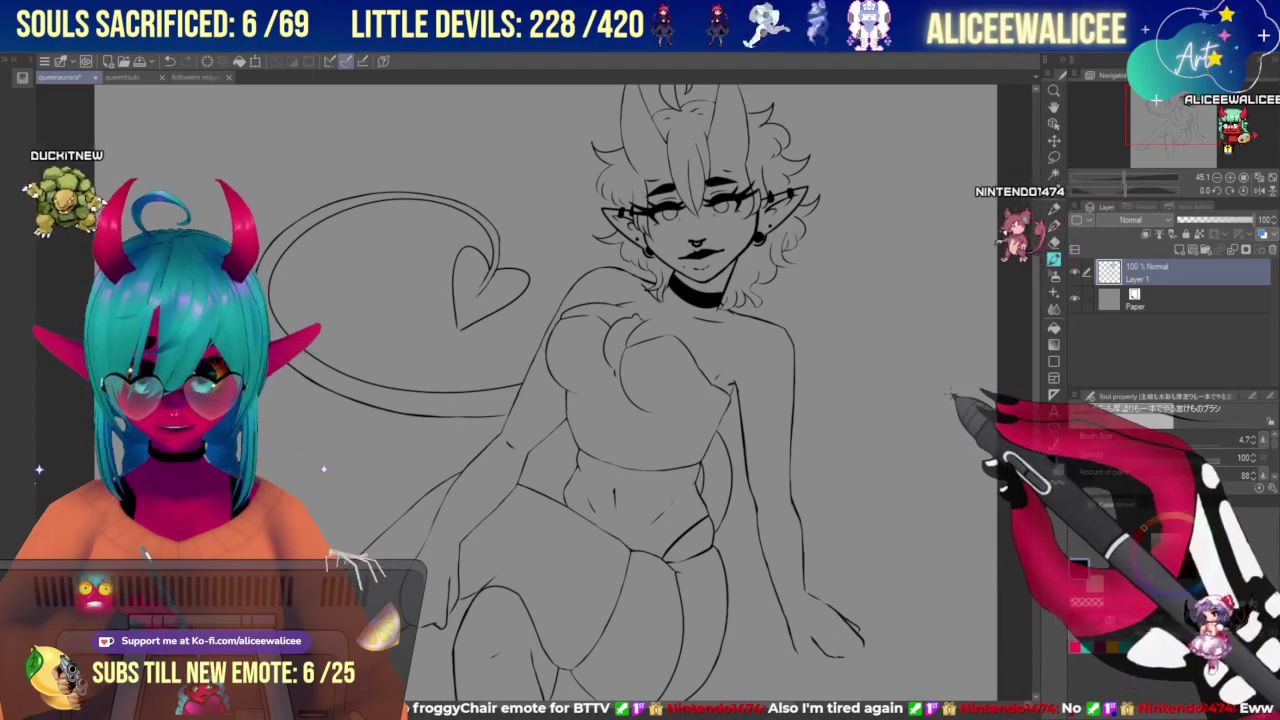
left_click(138, 78)
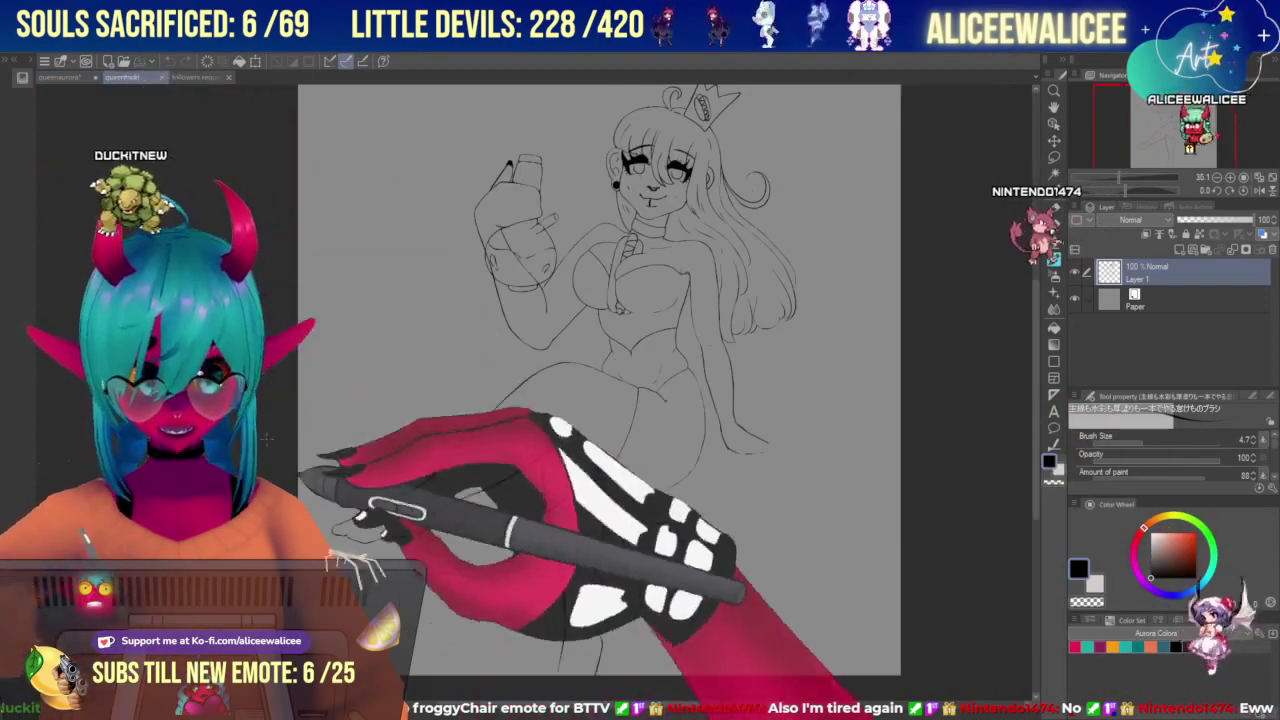
left_click_drag(1168, 132, 1170, 125)
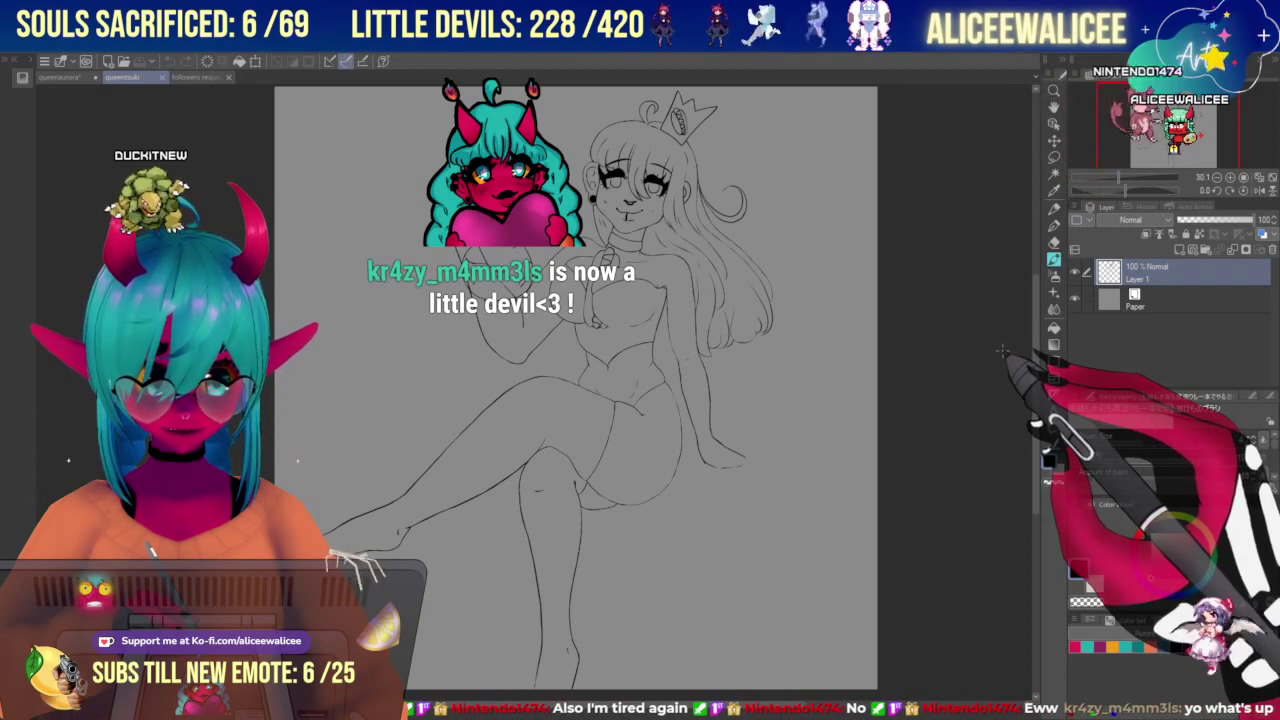
key("ctrl+plus")
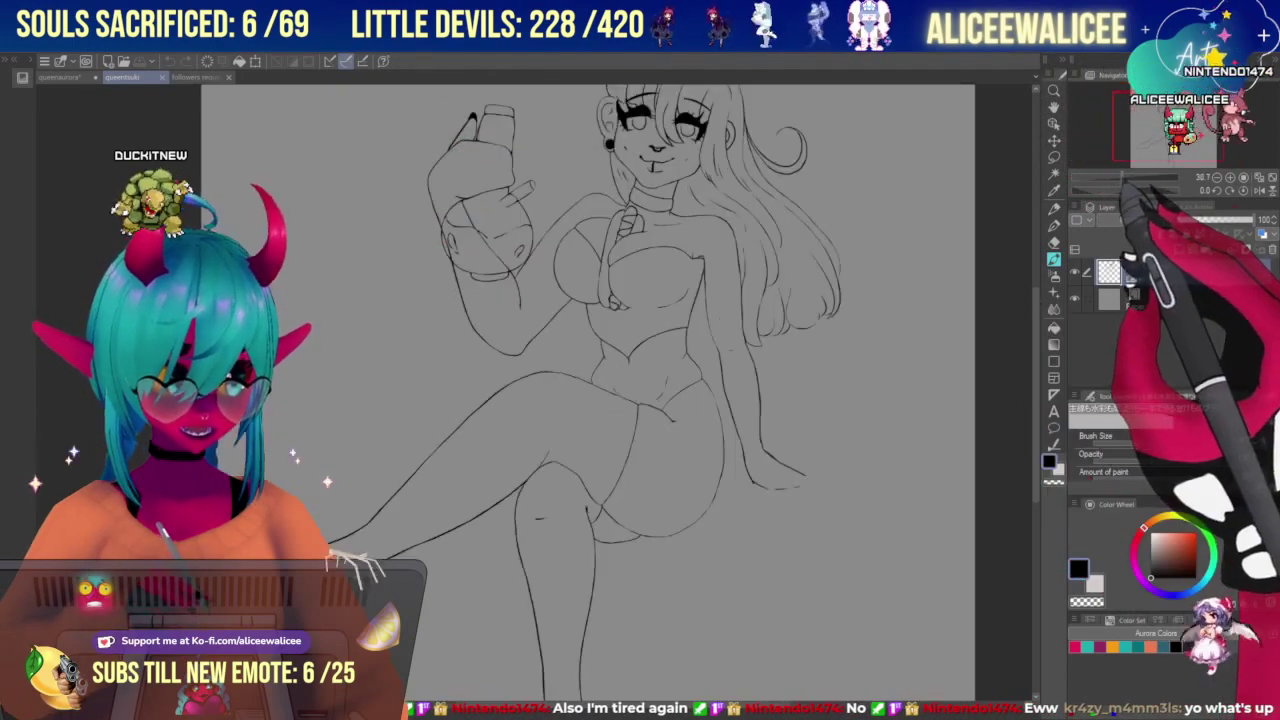
left_click_drag(1164, 138, 1173, 114)
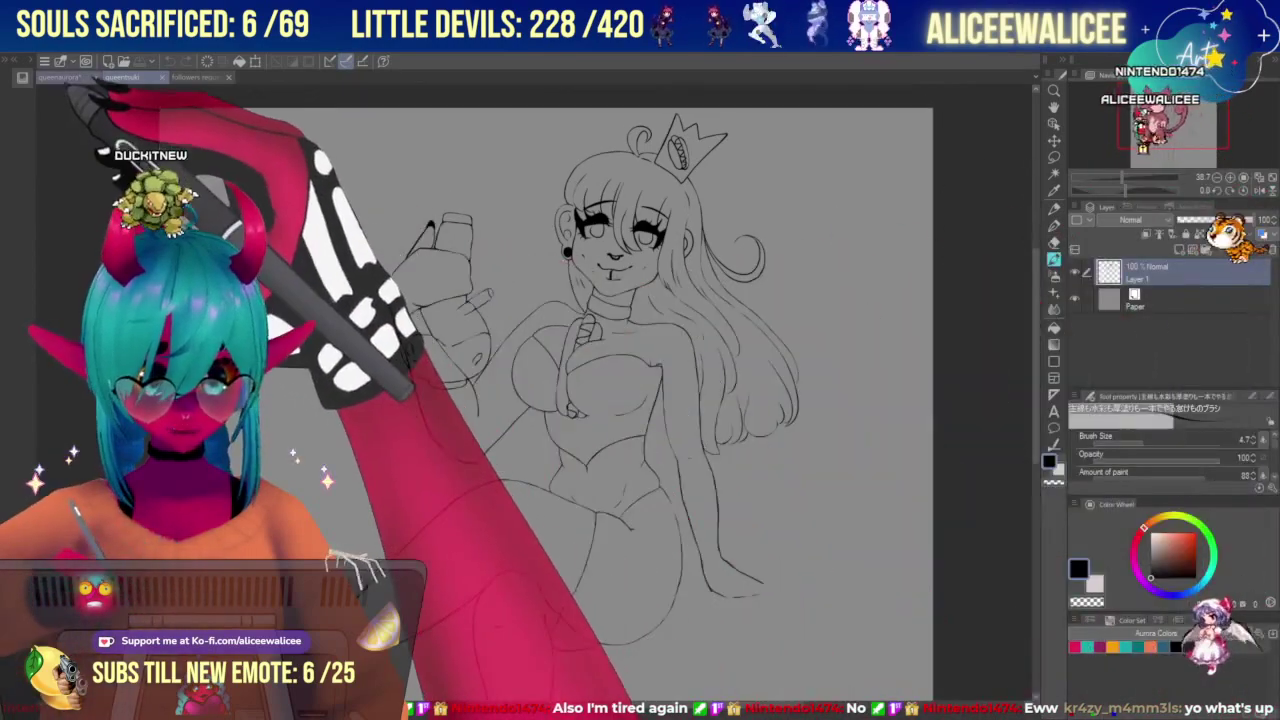
left_click(65, 78)
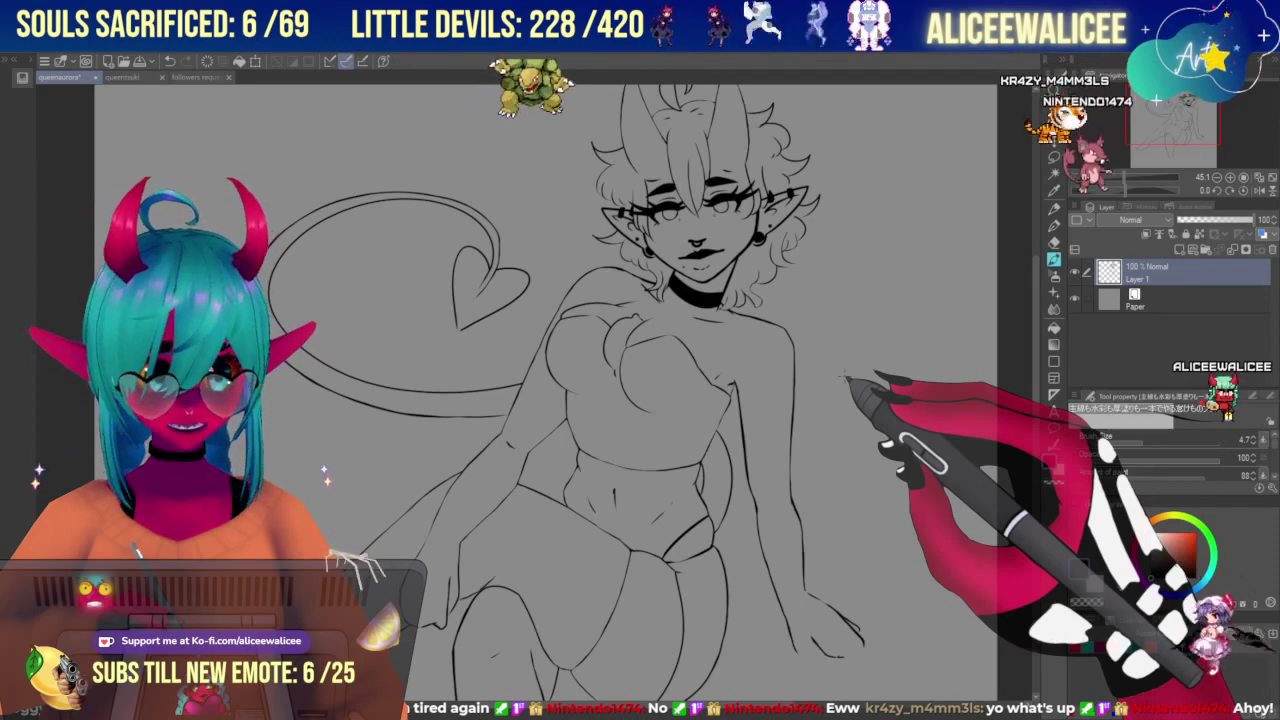
Check queentsuki once more, and inspect the horned character's upper body and heart-tipped tail in queenaurora.
left_click(124, 77)
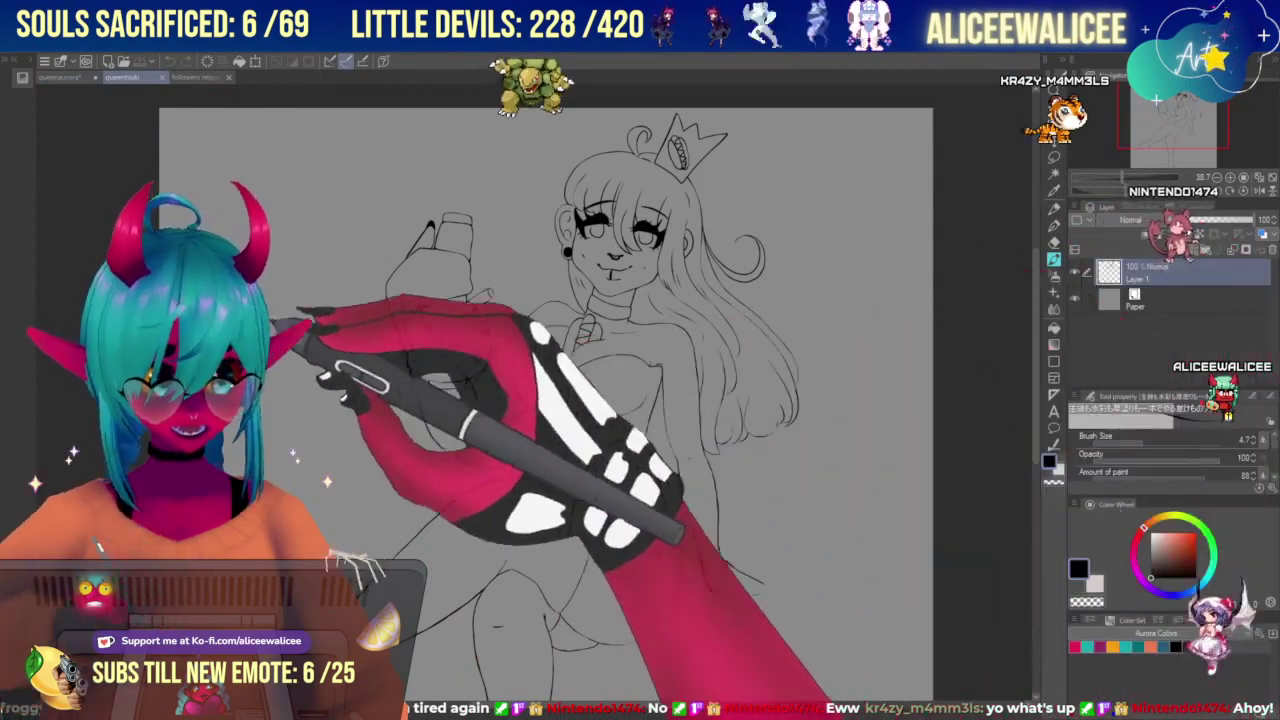
left_click(66, 77)
left_click_drag(1172, 134, 1179, 110)
key("ctrl+plus")
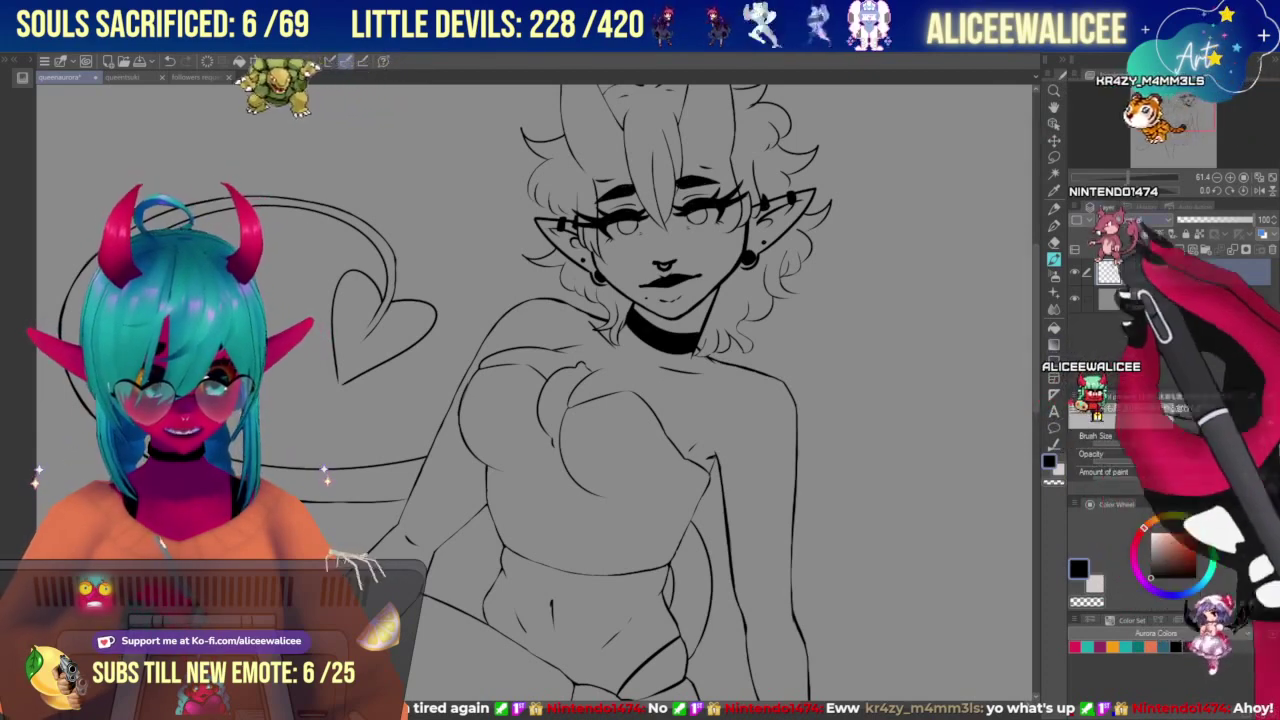
key("ctrl+minus")
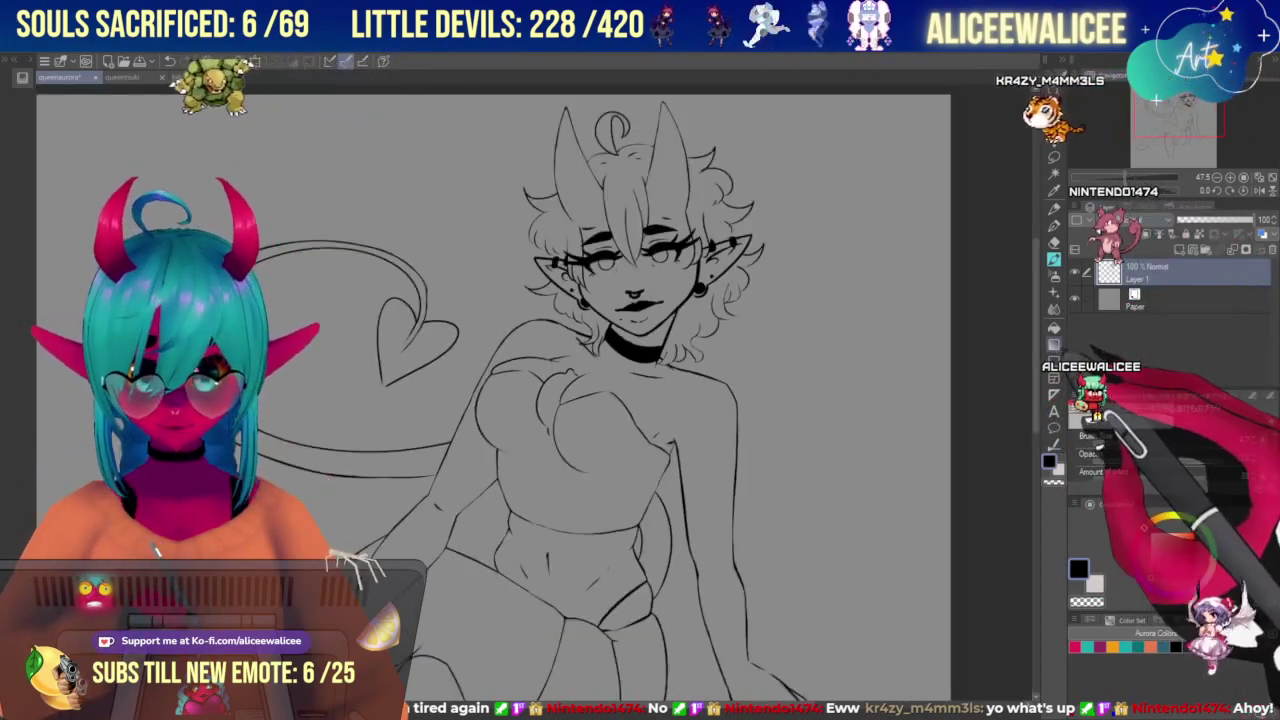
scroll(534, 392, "up", 4)
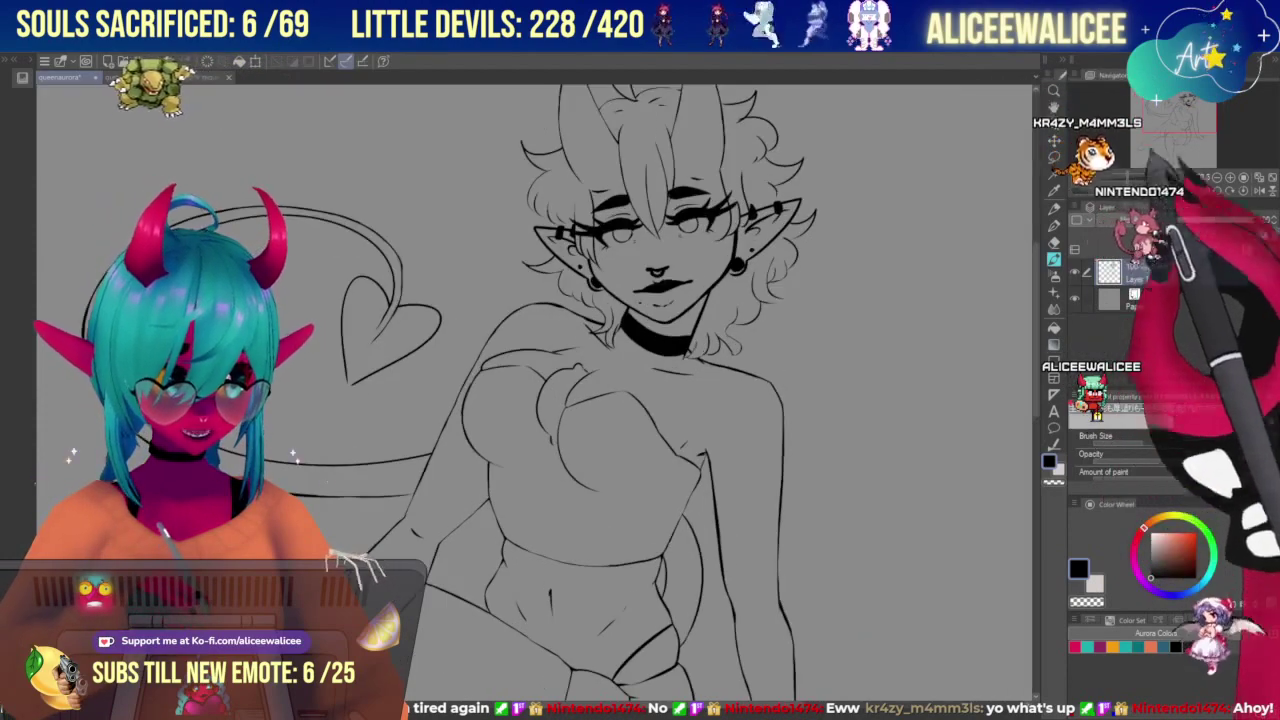
left_click_drag(600, 420, 729, 441)
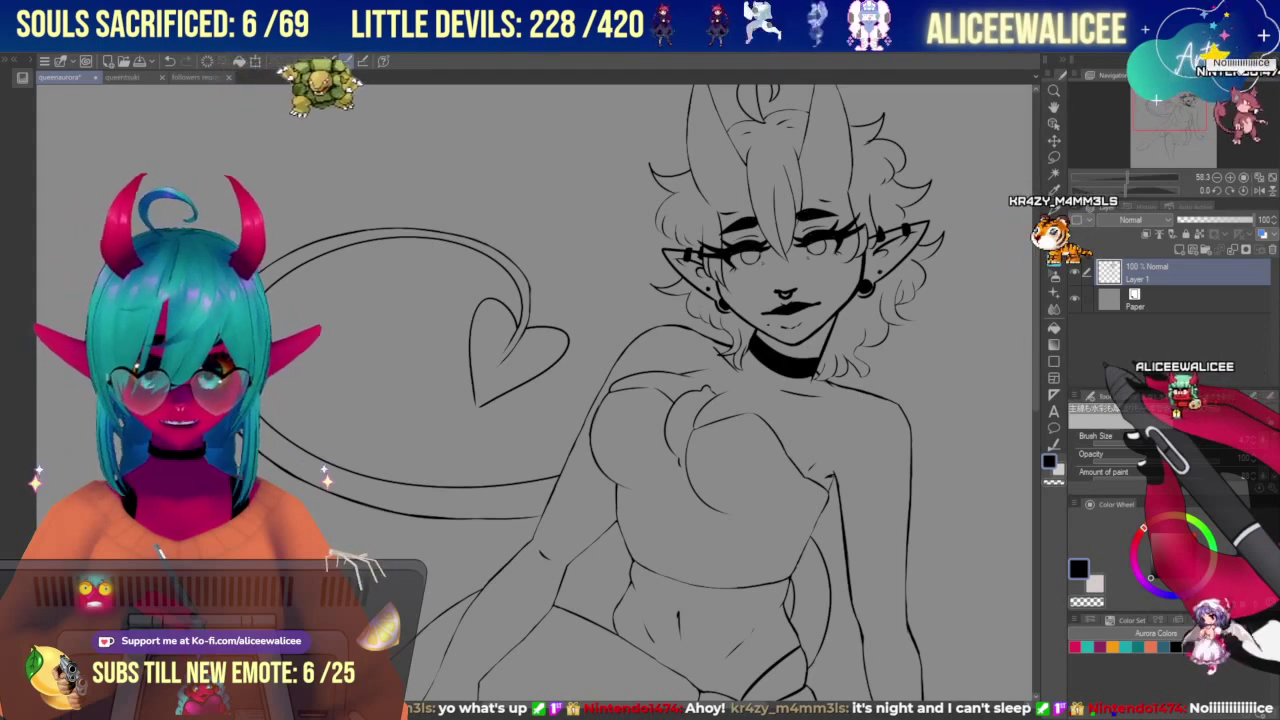
key("ctrl+plus")
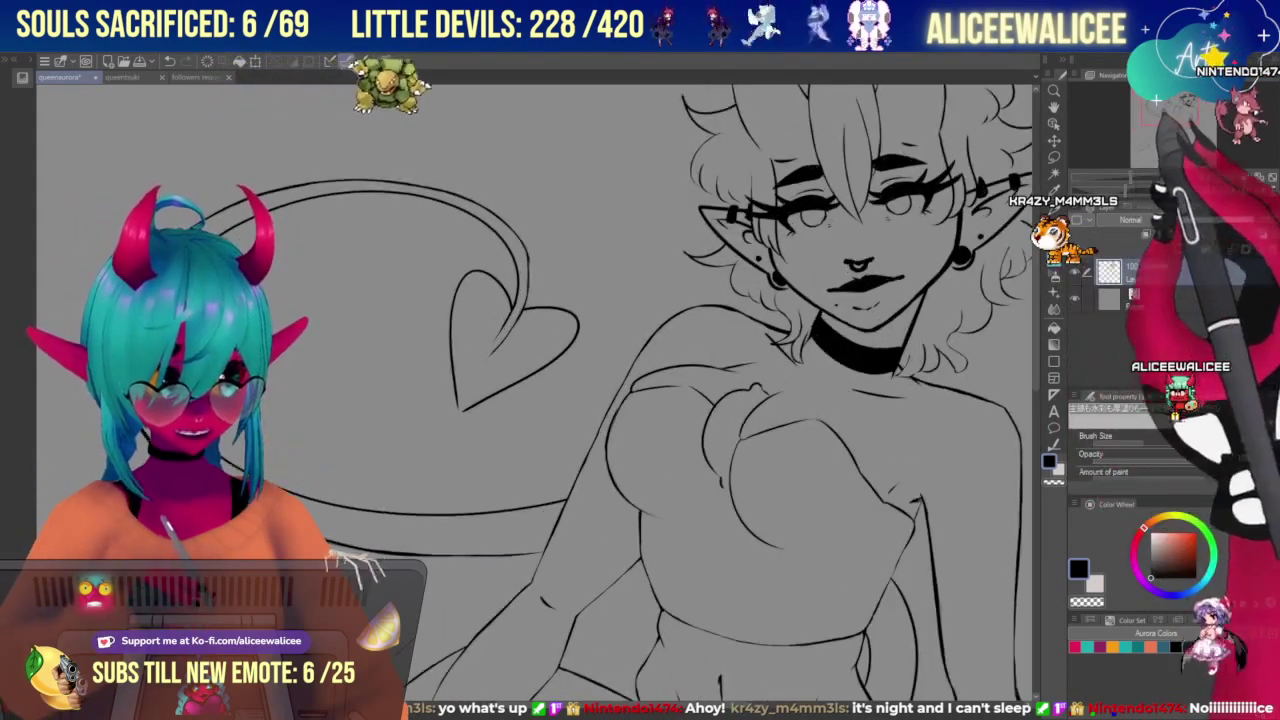
left_click_drag(535, 390, 559, 429)
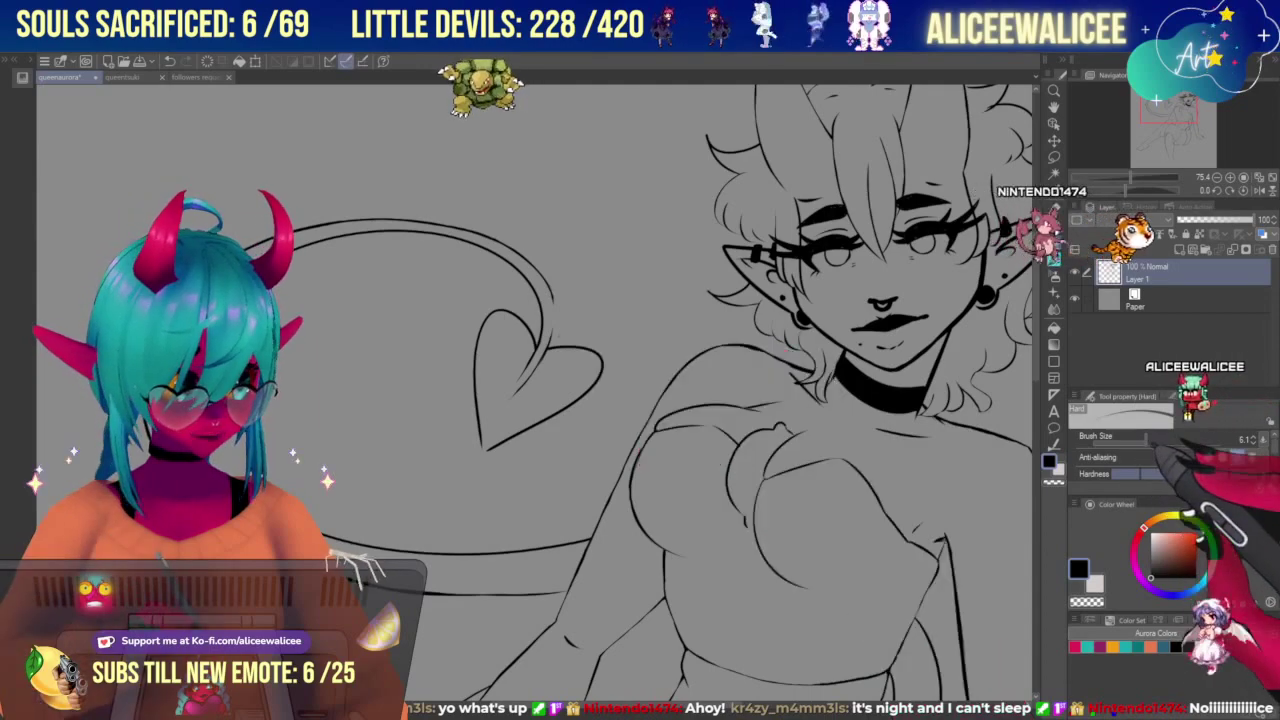
Set the Hard eraser's size to 9.3 and touch up the lines around the horned character's chest.
left_click_drag(1148, 441, 1152, 441)
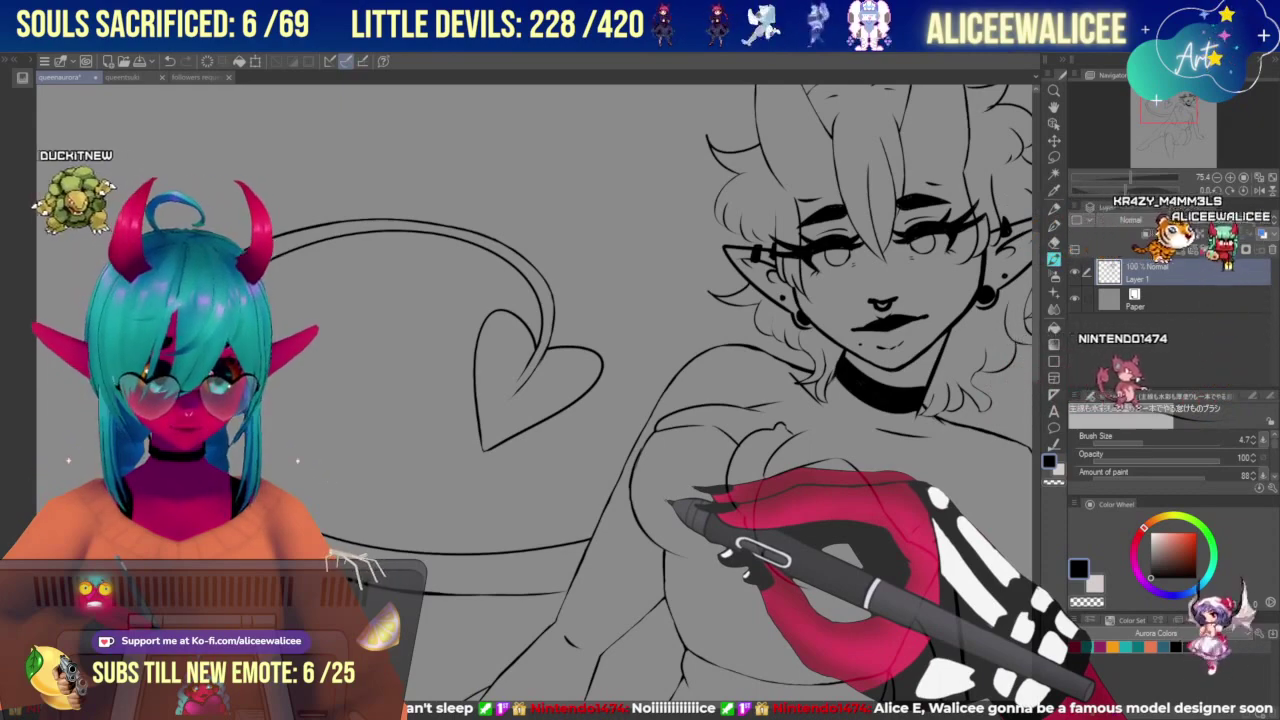
left_click(1054, 243)
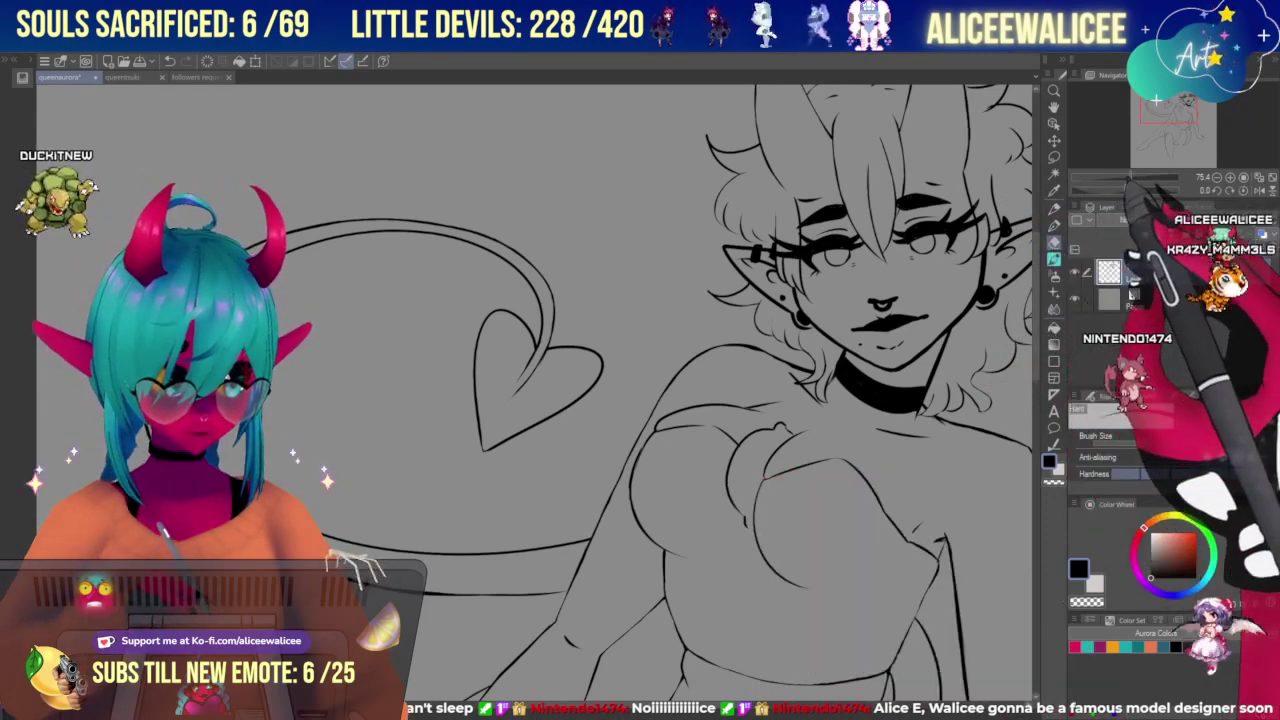
left_click(1127, 178)
left_click_drag(1165, 112, 1178, 117)
key("ctrl+plus")
key("ctrl+plus")
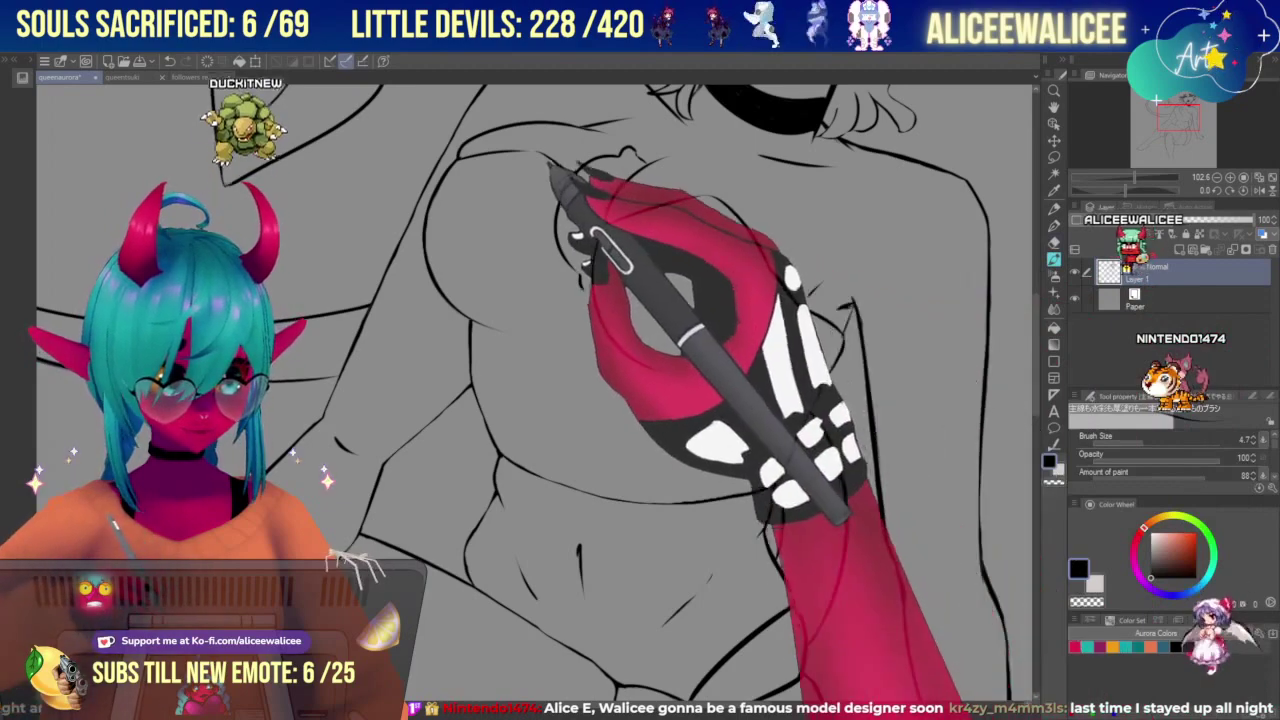
mouse_move(1178, 119)
left_mouse_down()
mouse_move(1173, 128)
mouse_move(1175, 112)
left_mouse_up()
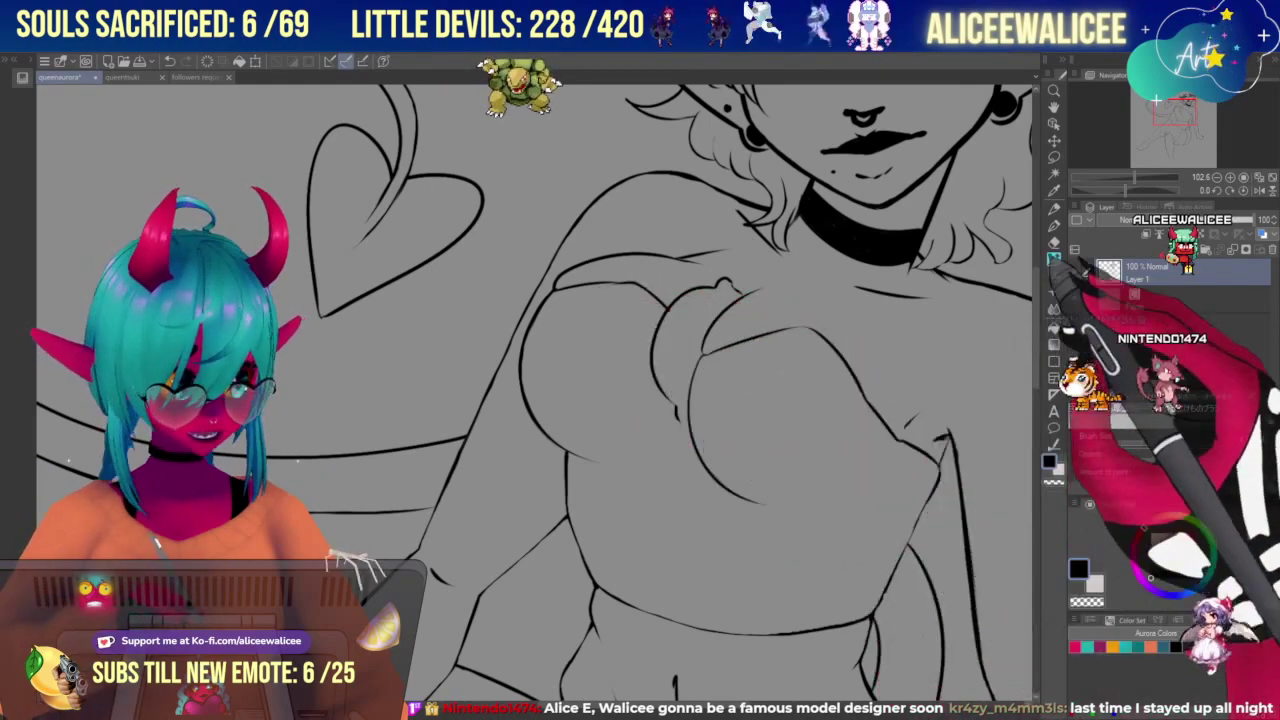
Refine the upper edge of the horned character's top below the shoulder, alternating the 4.7 brush with the 9.3 Hard eraser.
left_click(1054, 243)
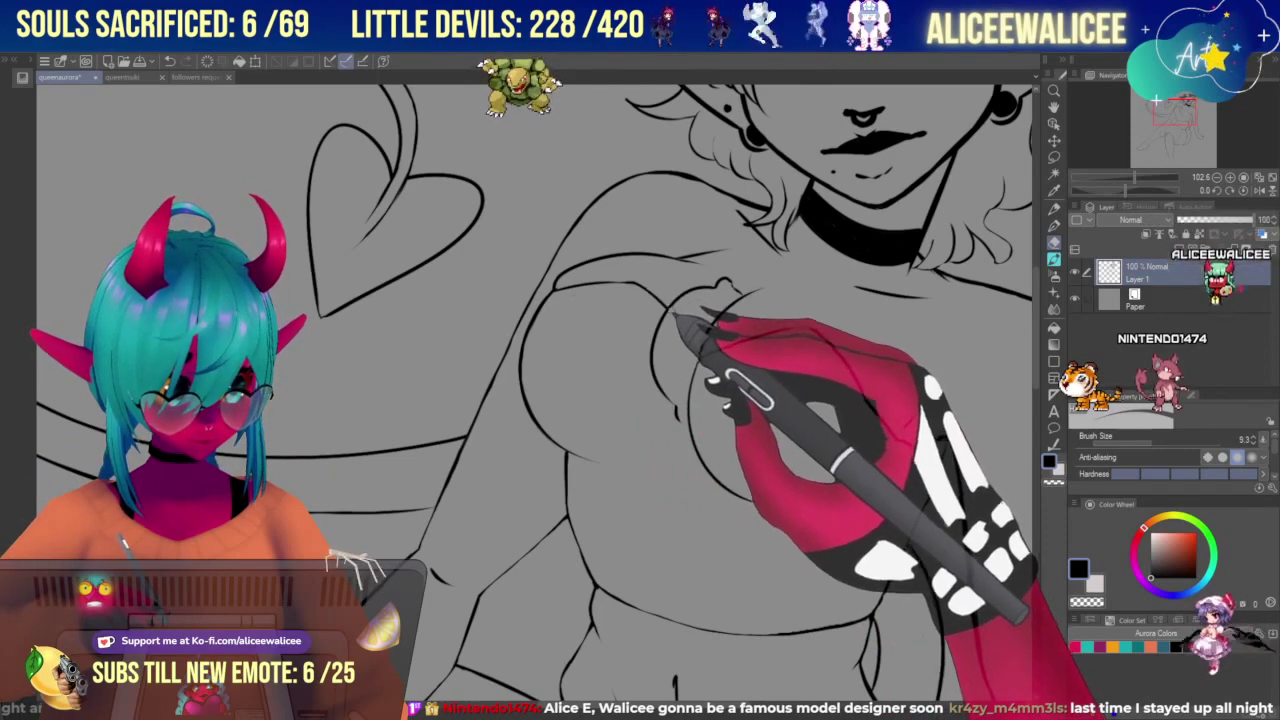
key("b")
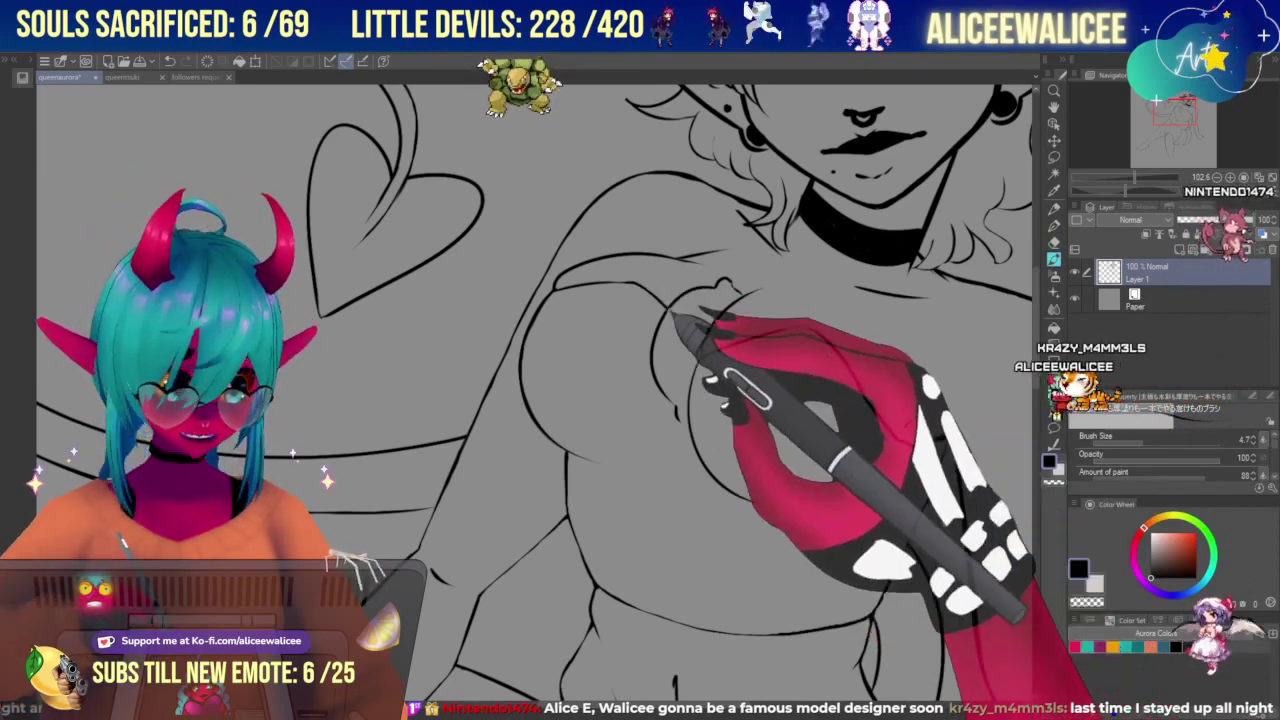
left_click_drag(632, 283, 556, 290)
left_click(1054, 243)
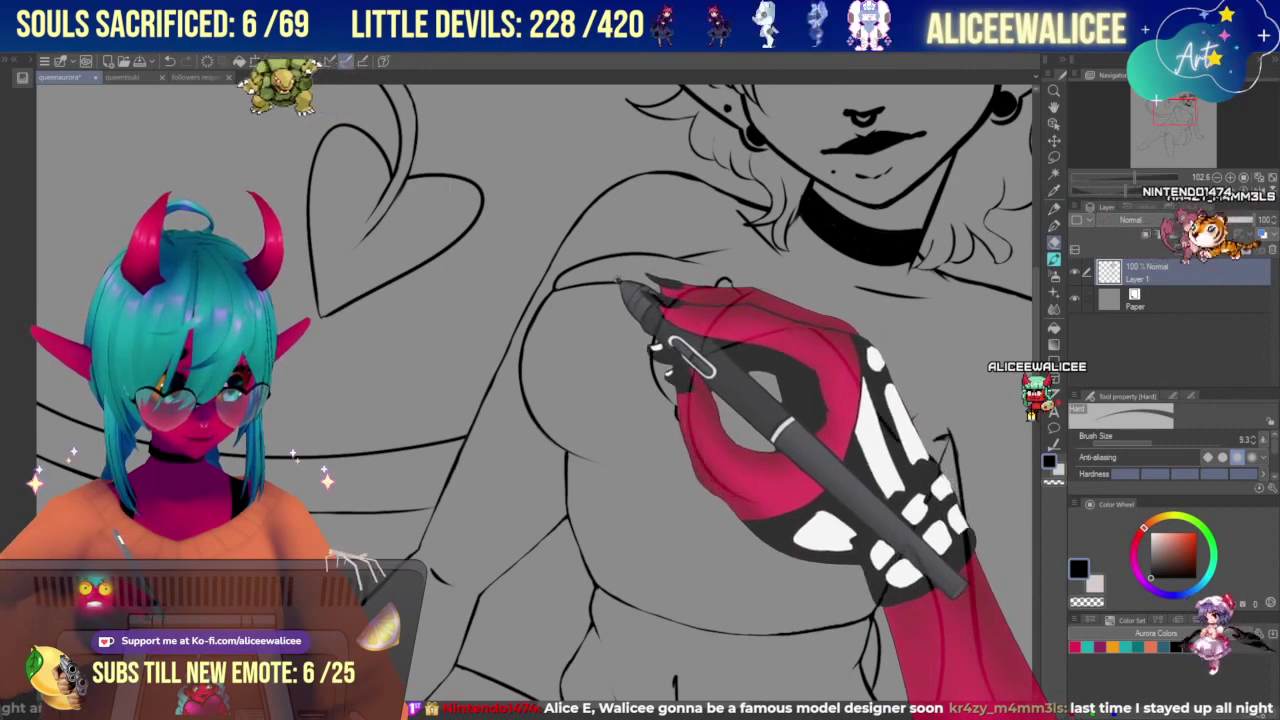
left_click(1054, 259)
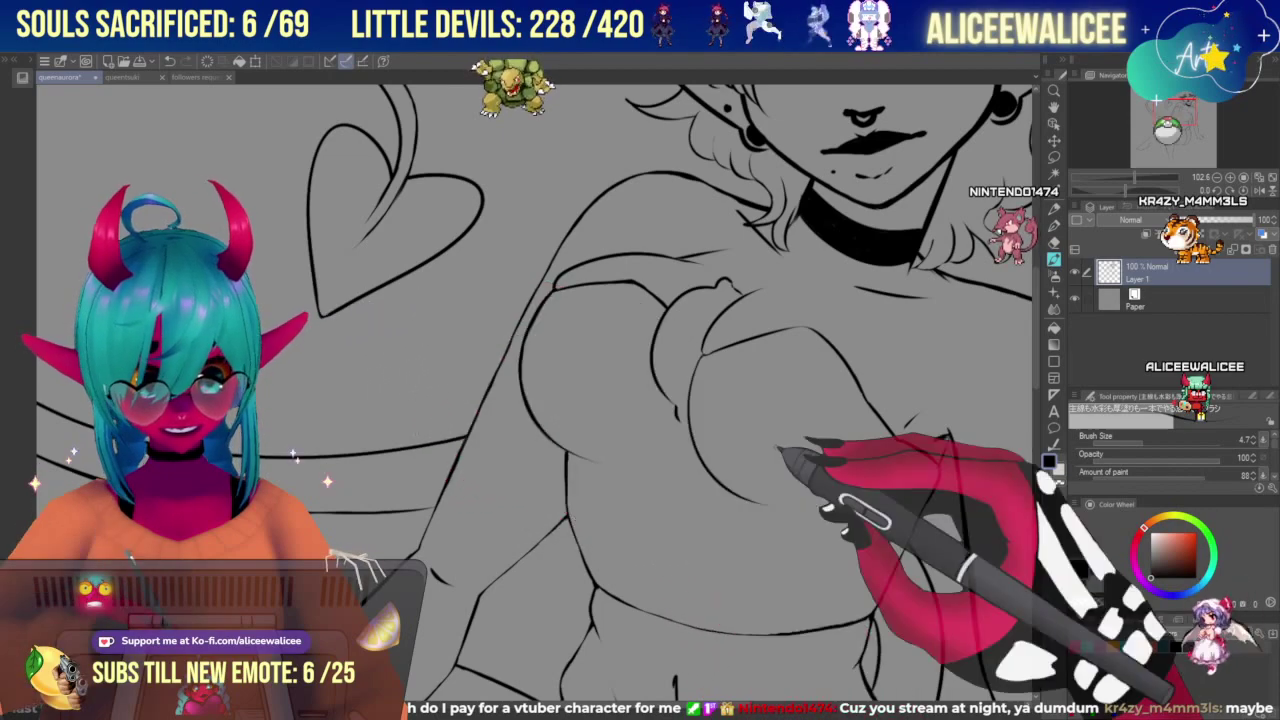
Redraw the short contour line beside the navel on the horned character's abdomen.
left_click(1131, 178)
left_click_drag(1174, 112, 1172, 118)
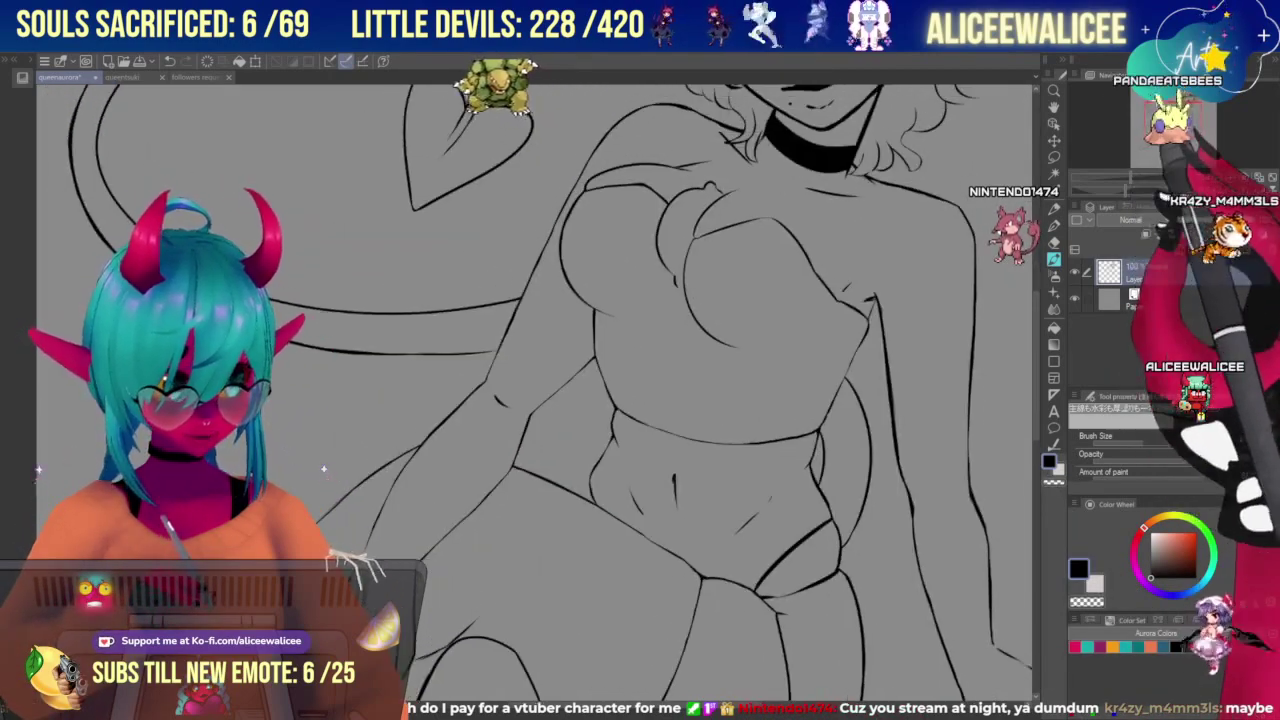
scroll(530, 390, "down", 4)
left_click_drag(1168, 130, 1182, 124)
left_click(1054, 226)
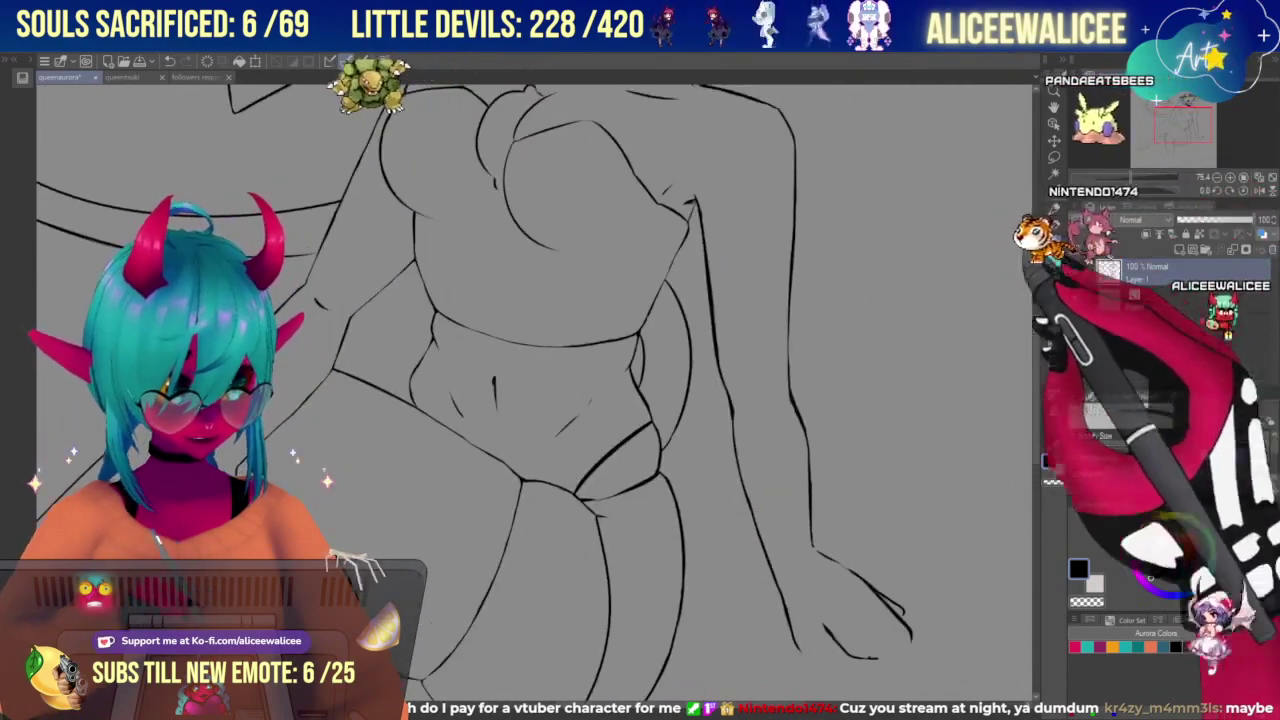
left_click_drag(472, 420, 455, 382)
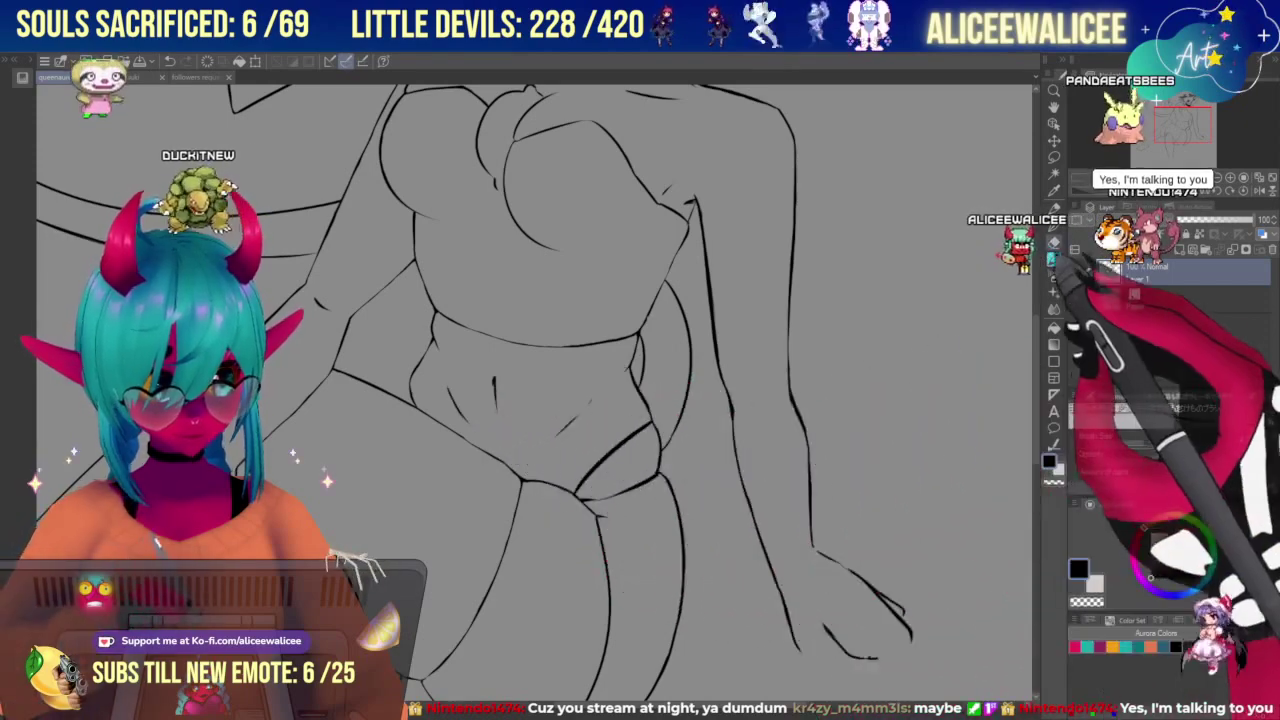
Trim and taper the short contour line beside the navel with the Hard eraser.
key("e")
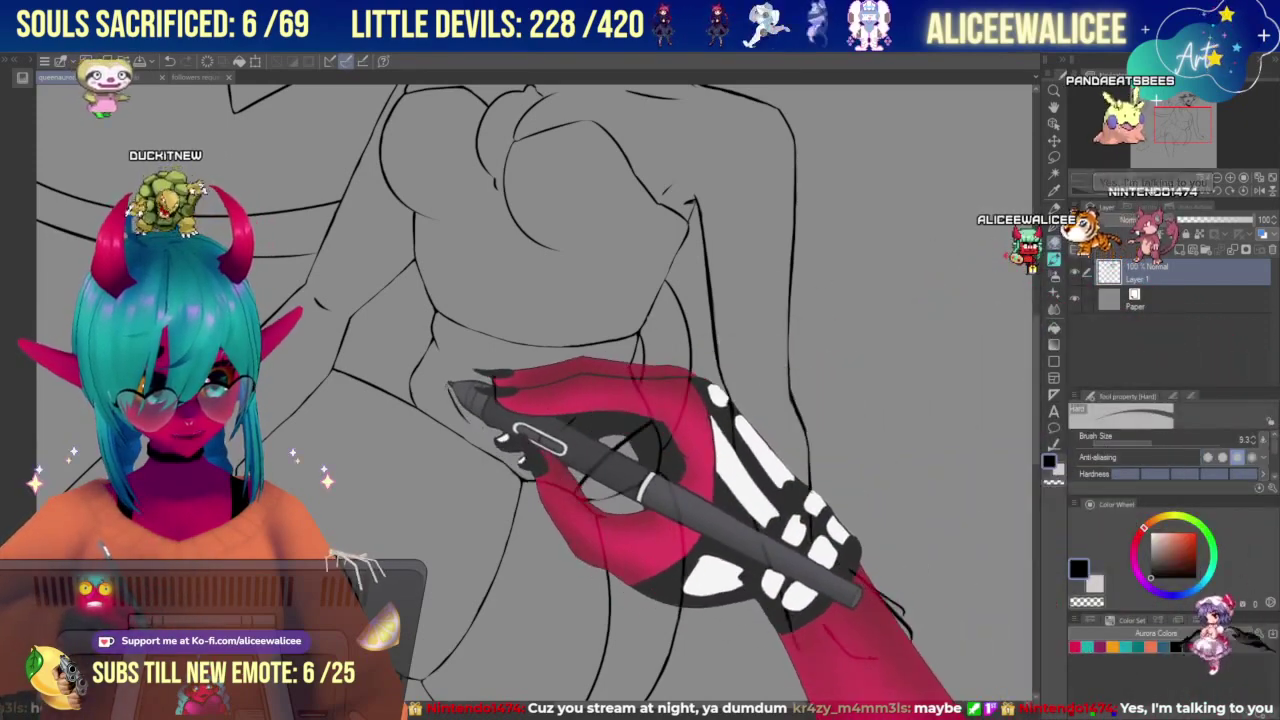
left_click_drag(495, 417, 485, 430)
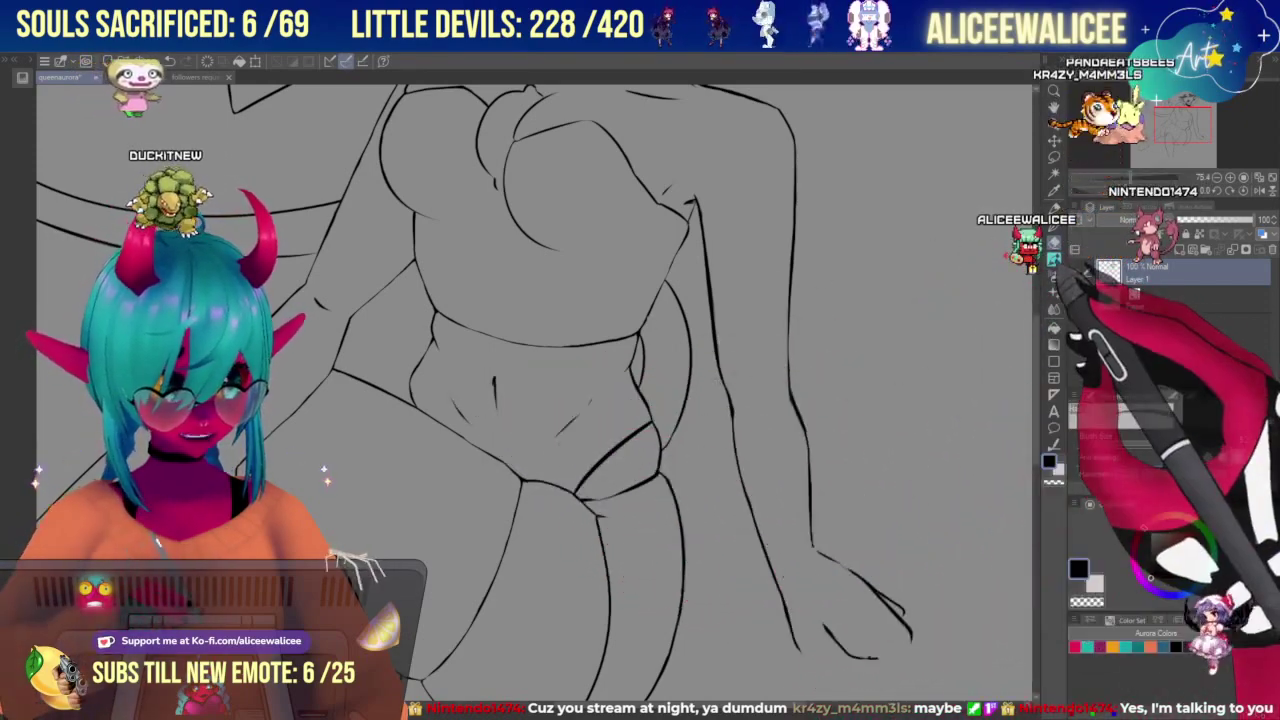
left_click(1055, 259)
left_click(1055, 243)
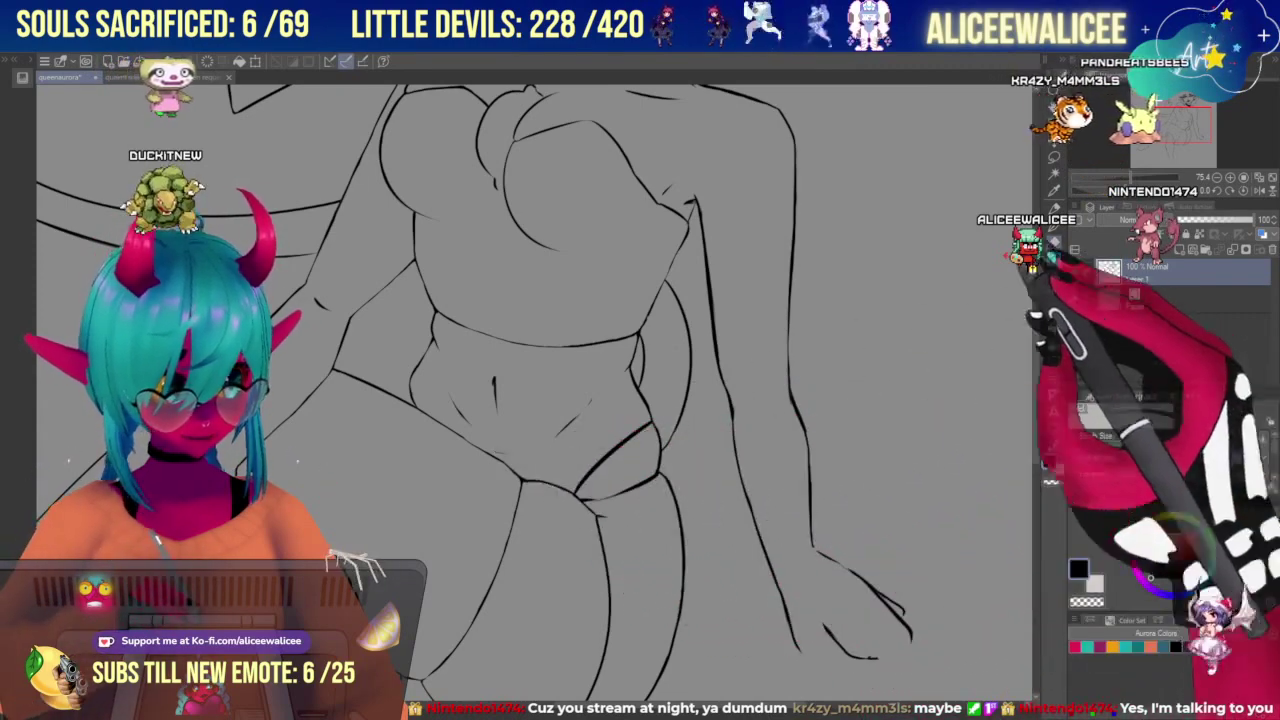
left_click_drag(470, 428, 459, 410)
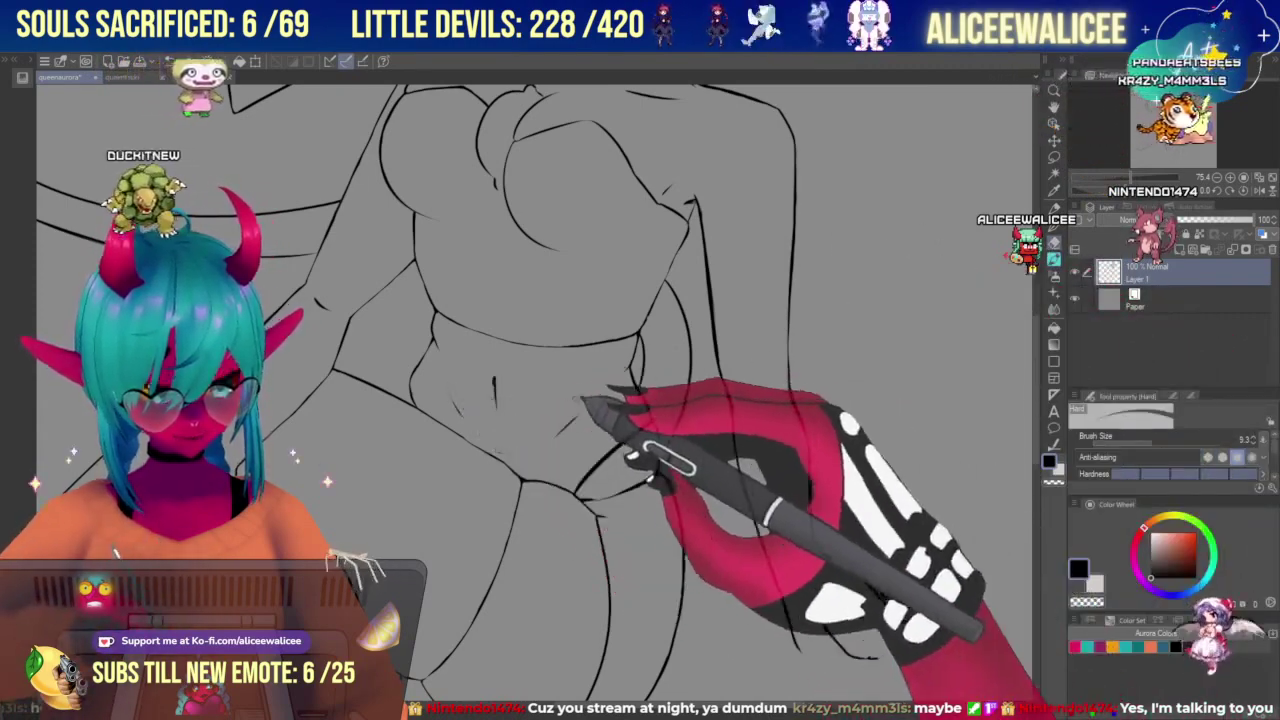
Examine the horned character's torso, shoulder, armpit and upper-arm lines for spots needing cleanup.
mouse_move(1174, 124)
left_mouse_down()
mouse_move(1173, 137)
mouse_move(1178, 119)
left_mouse_up()
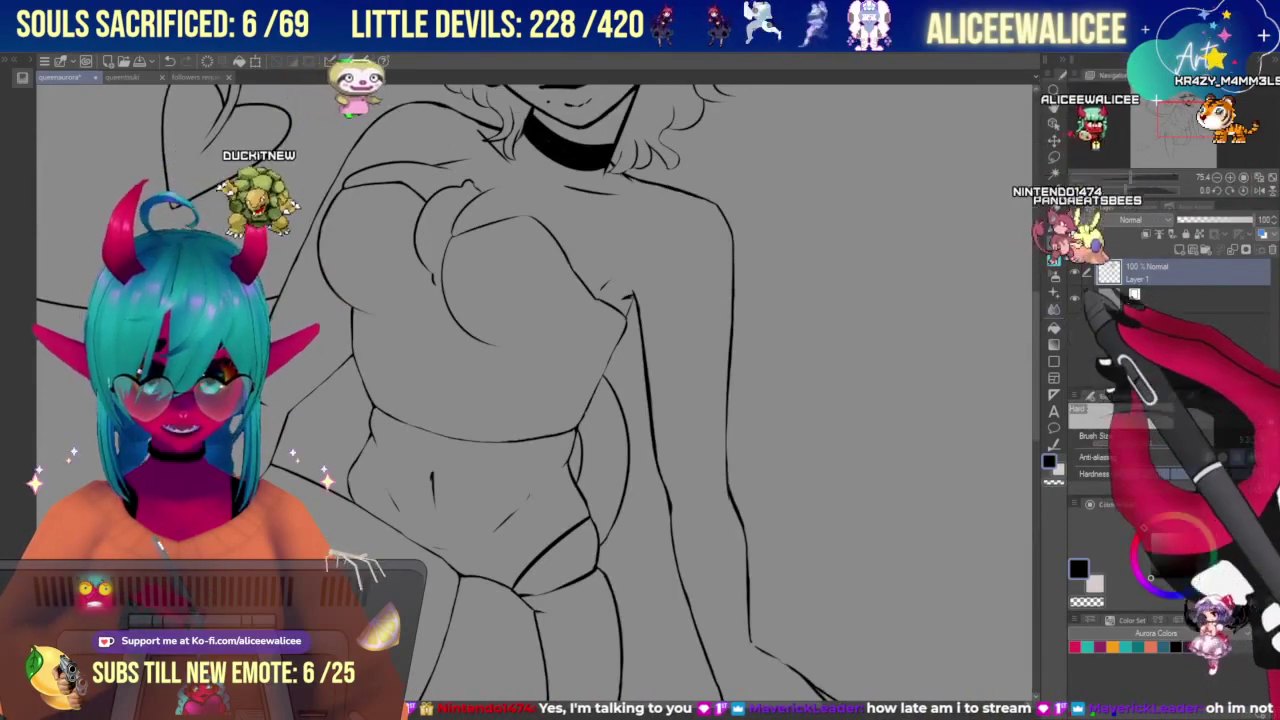
left_click_drag(1182, 120, 1183, 106)
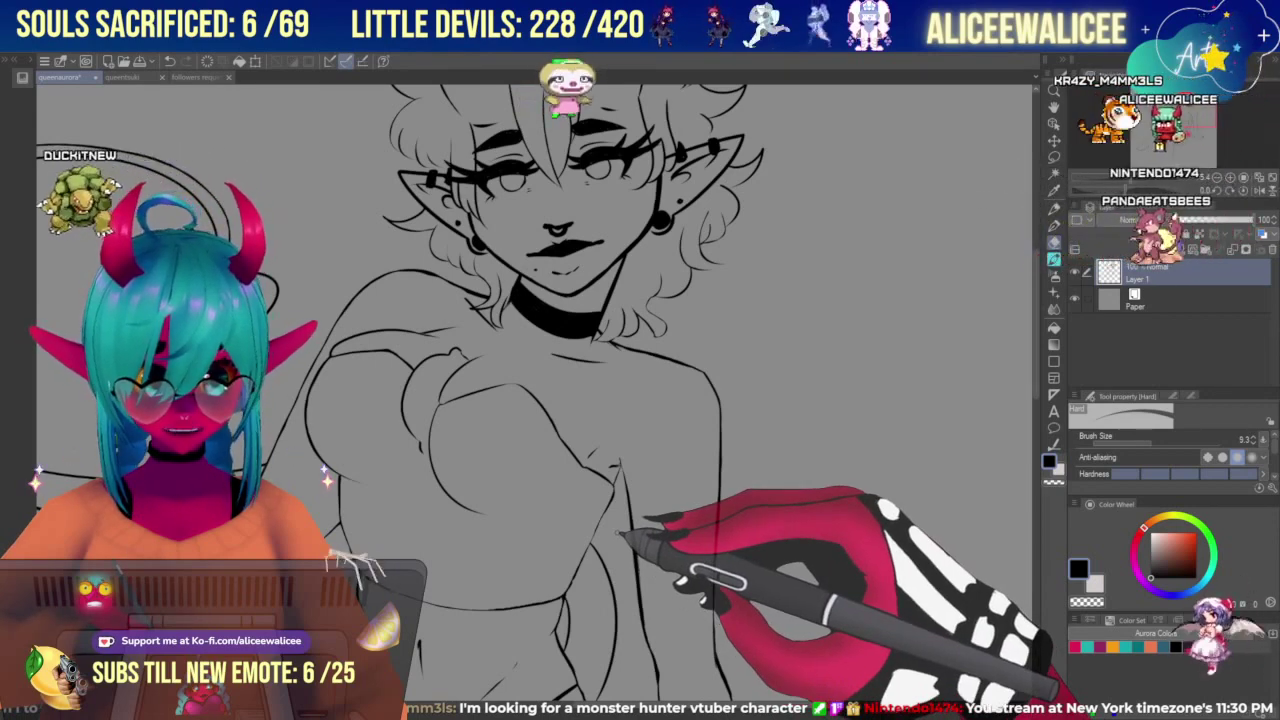
left_click(1054, 209)
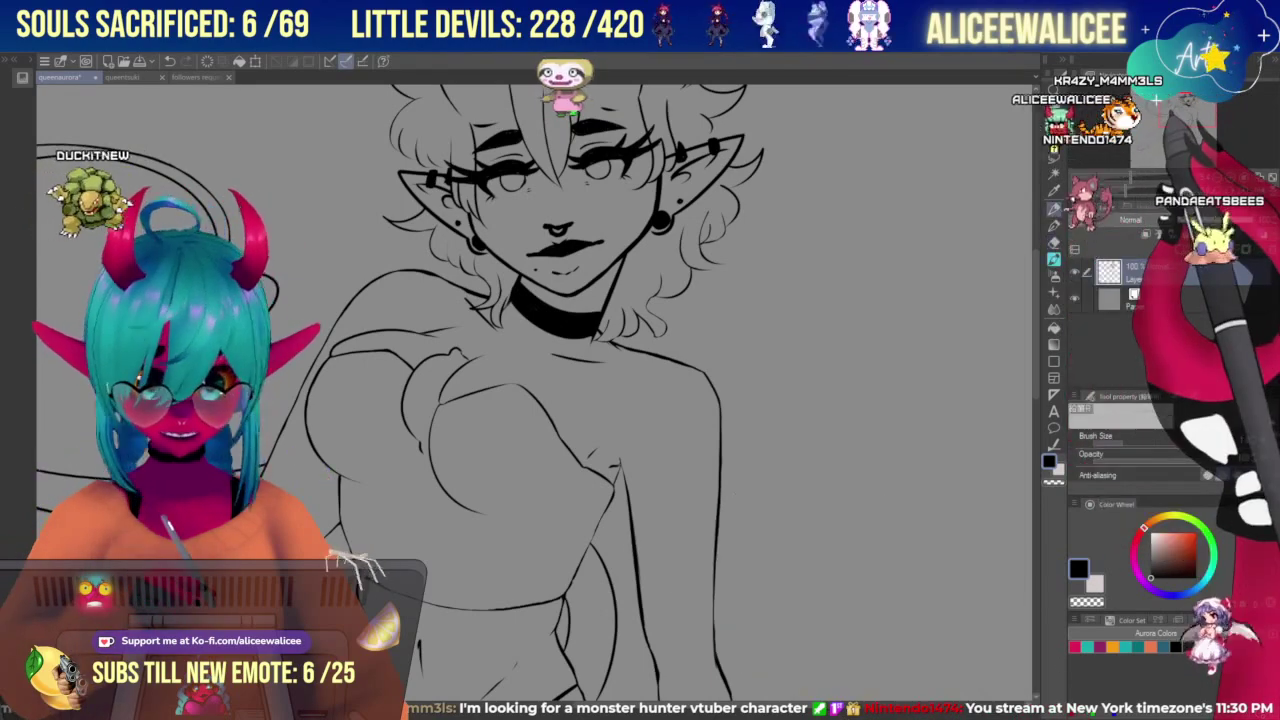
mouse_move(620, 440)
left_mouse_down()
mouse_move(580, 440)
mouse_move(595, 467)
left_mouse_up()
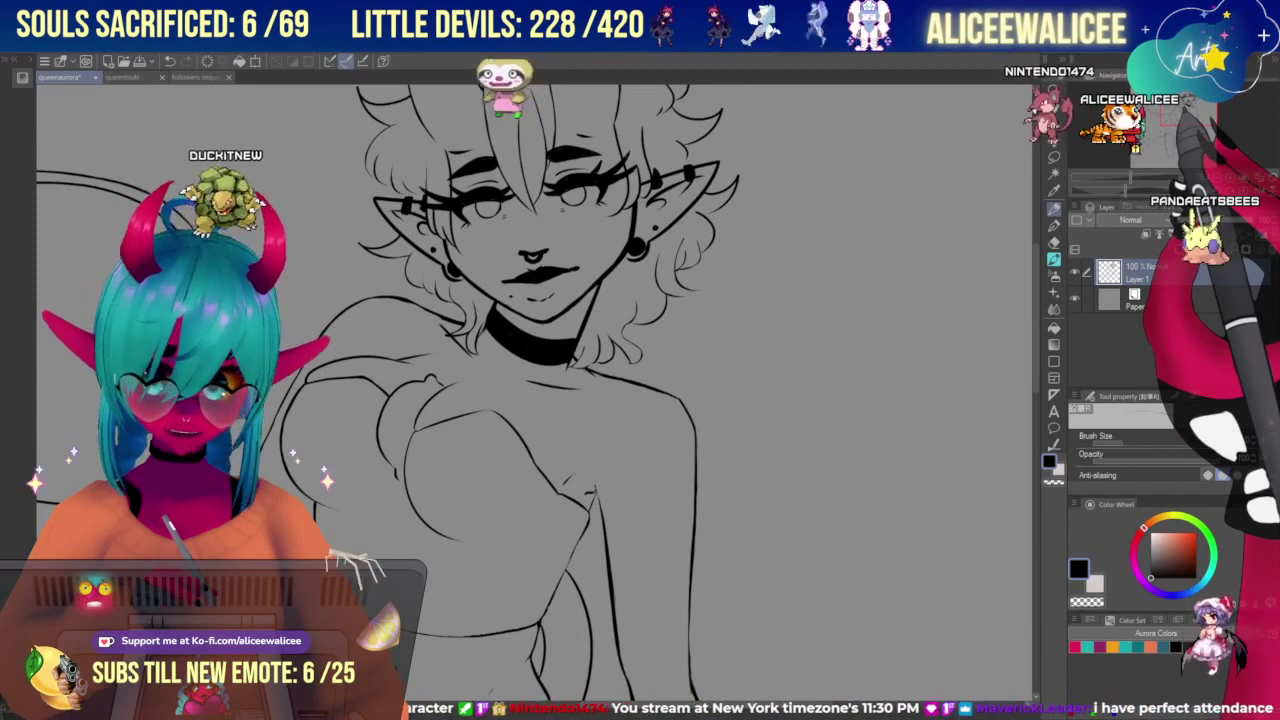
mouse_move(600, 450)
left_mouse_down()
mouse_move(602, 275)
mouse_move(578, 402)
mouse_move(600, 465)
left_mouse_up()
left_click_drag(1185, 112, 1185, 110)
left_click(1054, 243)
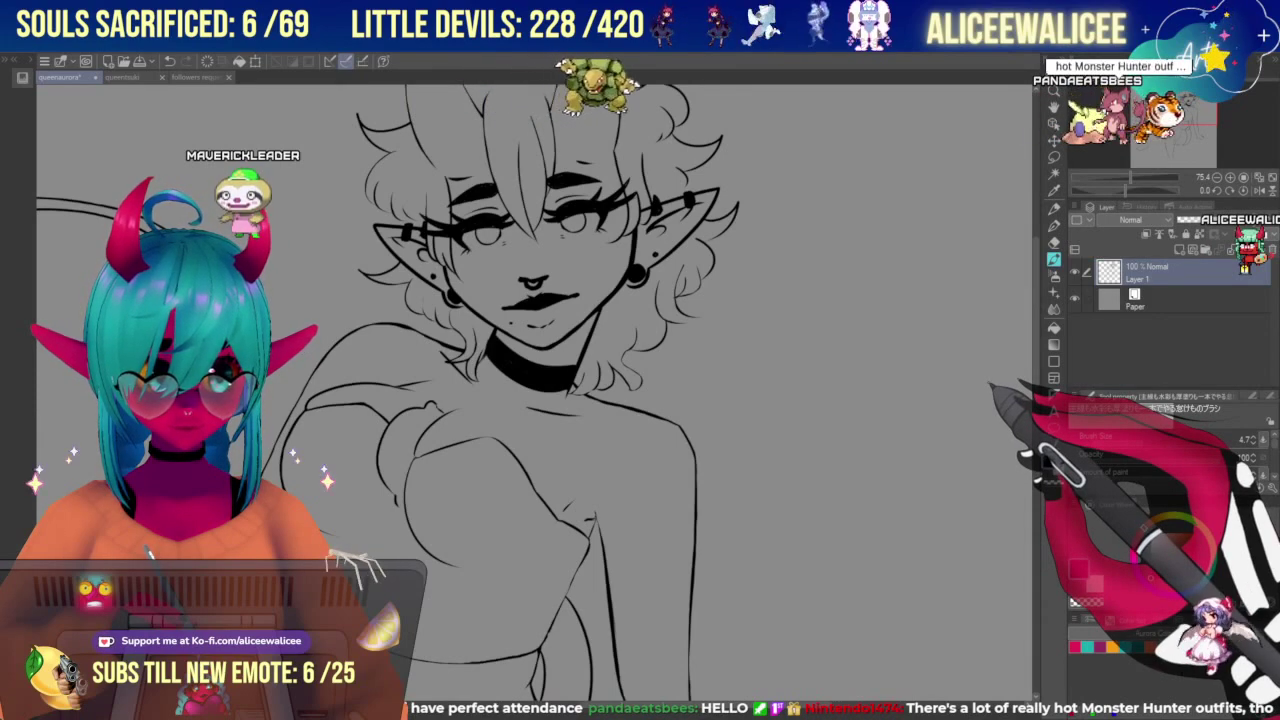
Inspect the horned character's face, pierced ears, hair and choker up close, checking the line art around the neck and shoulders.
left_click_drag(1180, 112, 1181, 112)
left_click_drag(1130, 177, 1135, 177)
left_click_drag(1180, 112, 1180, 103)
left_click(1054, 243)
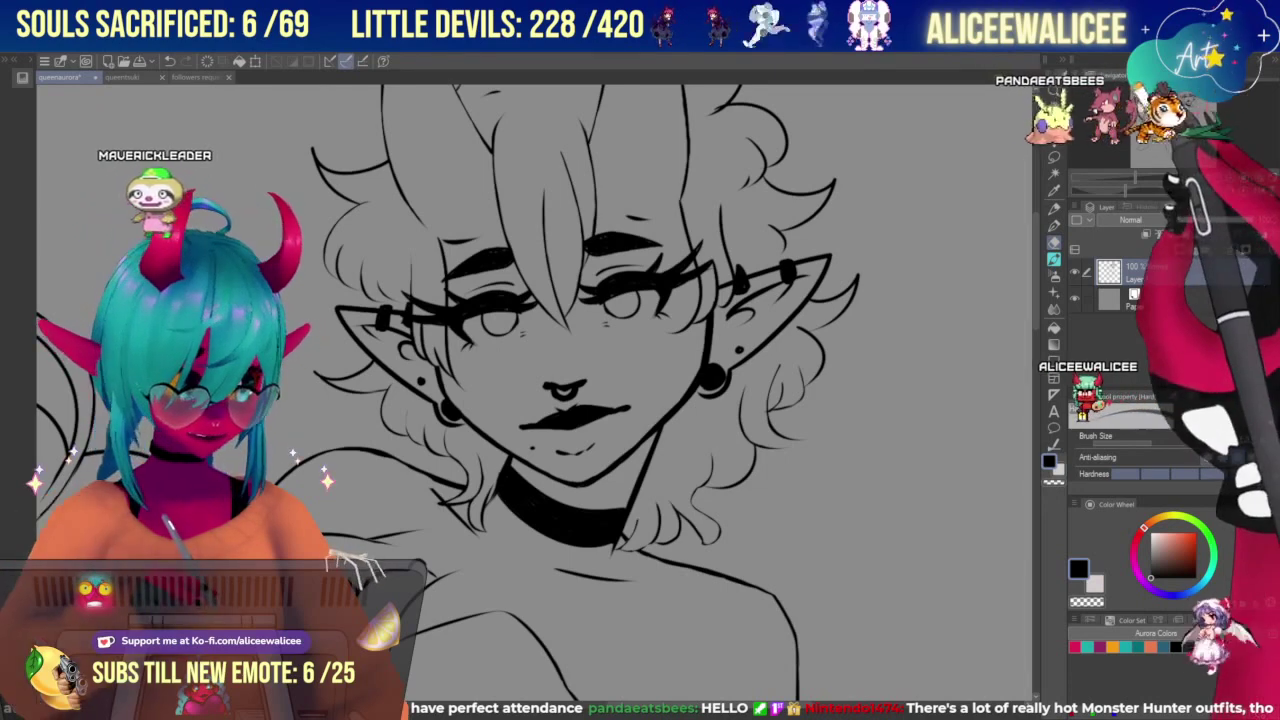
mouse_move(600, 450)
left_mouse_down()
mouse_move(560, 244)
mouse_move(583, 298)
left_mouse_up()
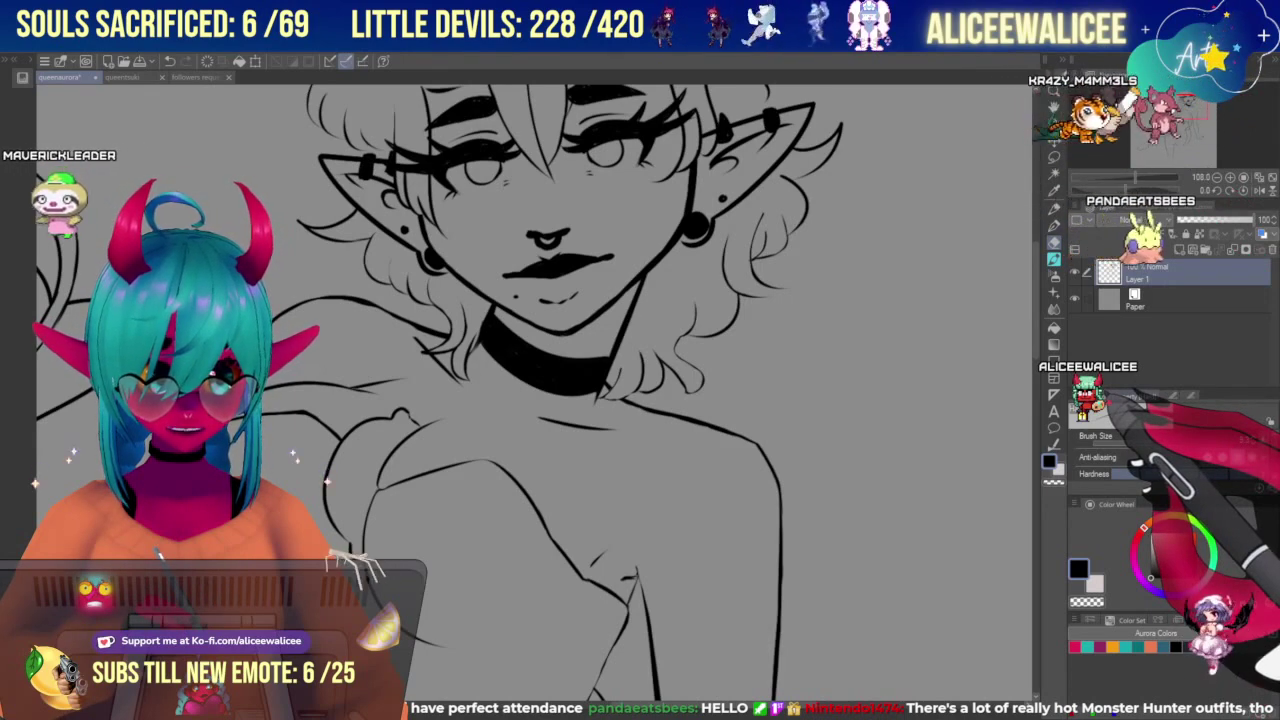
mouse_move(600, 450)
left_mouse_down()
mouse_move(551, 201)
mouse_move(535, 582)
left_mouse_up()
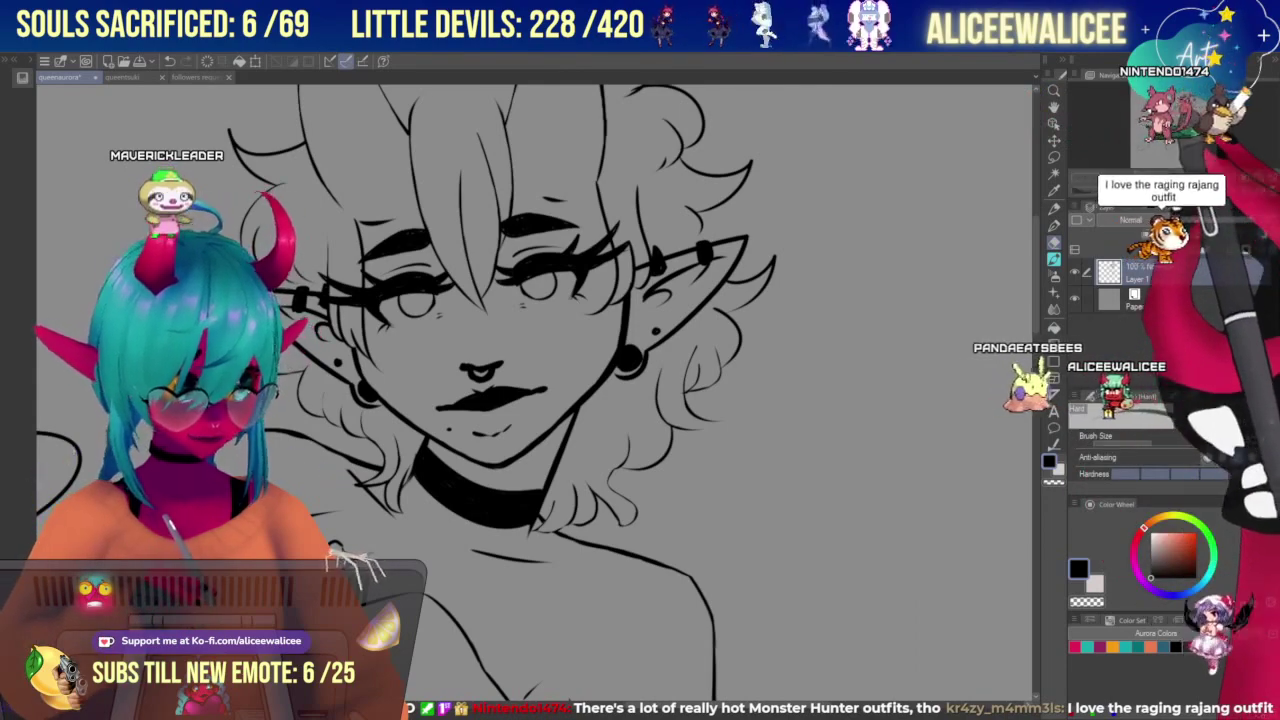
mouse_move(560, 380)
left_mouse_down()
mouse_move(610, 381)
mouse_move(626, 413)
left_mouse_up()
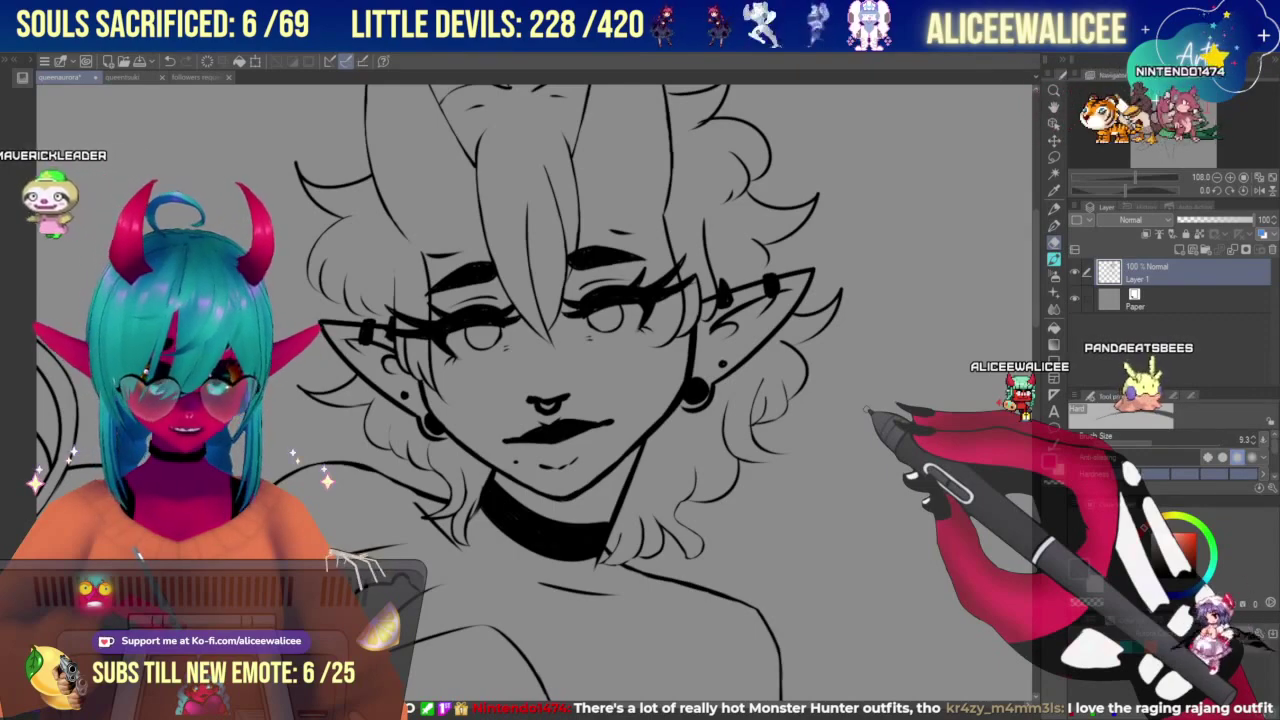
left_click_drag(1163, 126, 1163, 121)
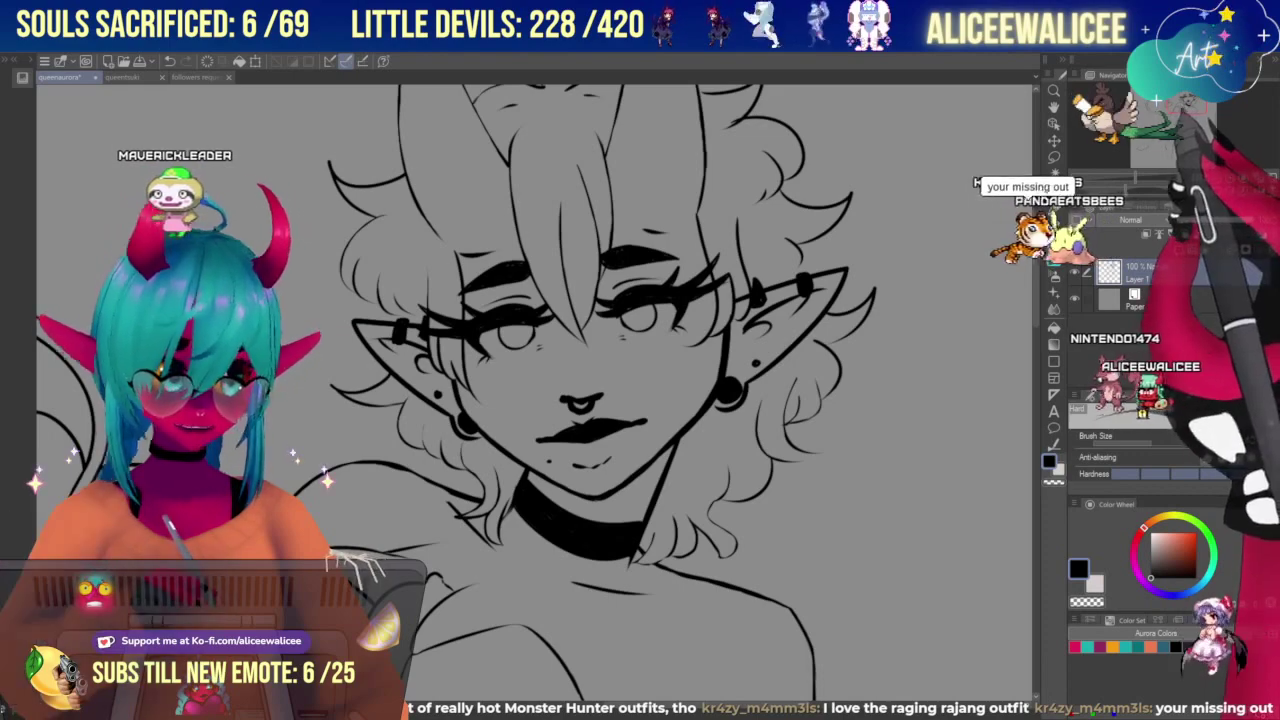
key("ctrl+minus")
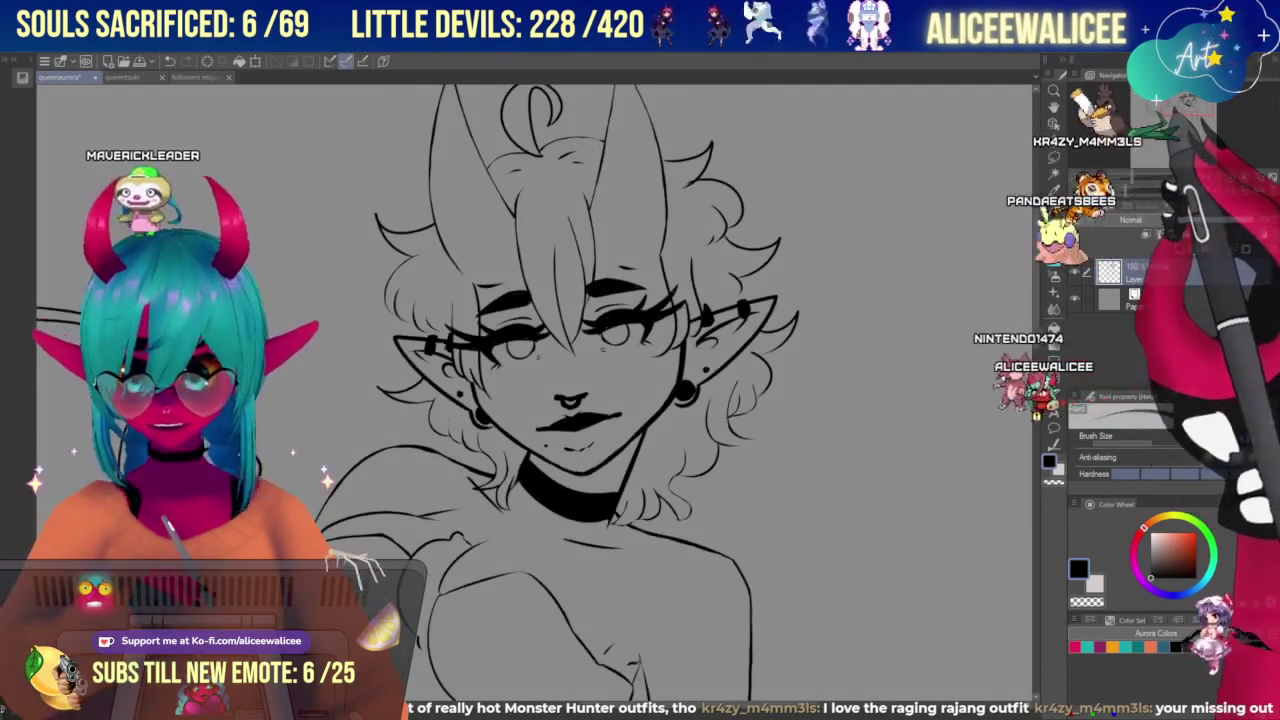
left_click_drag(600, 420, 550, 430)
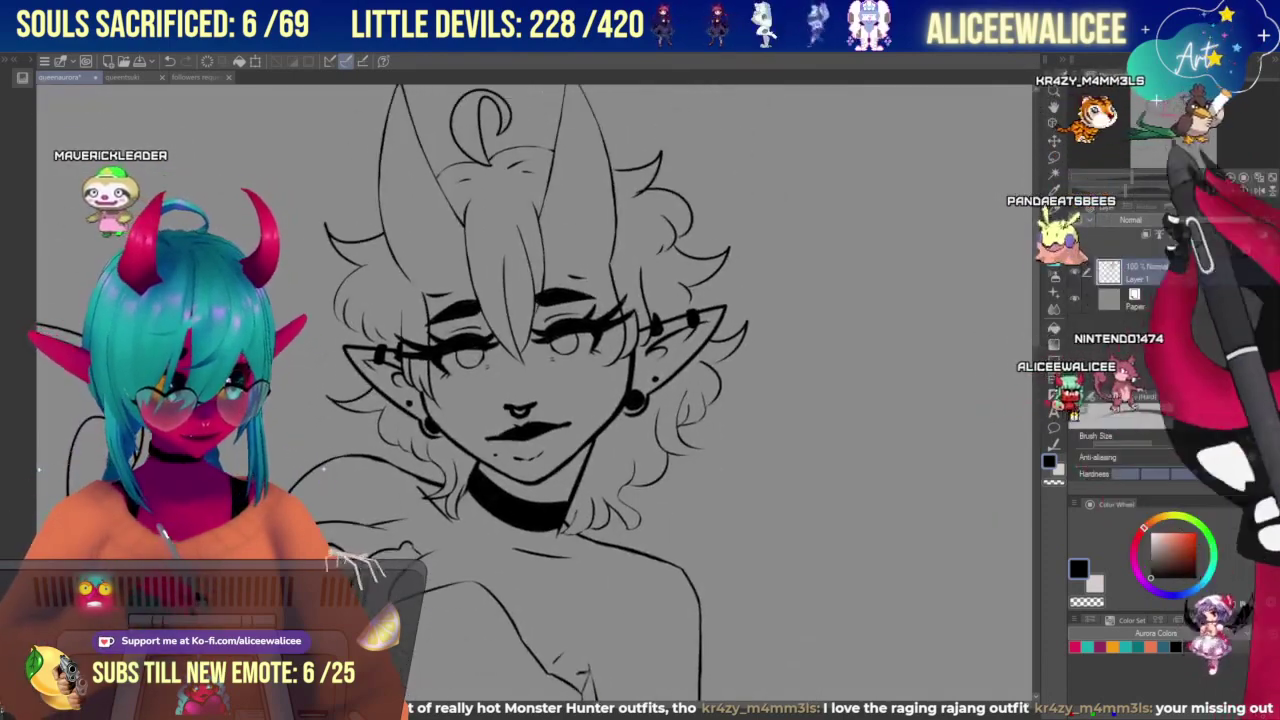
mouse_move(560, 480)
left_mouse_down()
mouse_move(598, 262)
mouse_move(599, 553)
left_mouse_up()
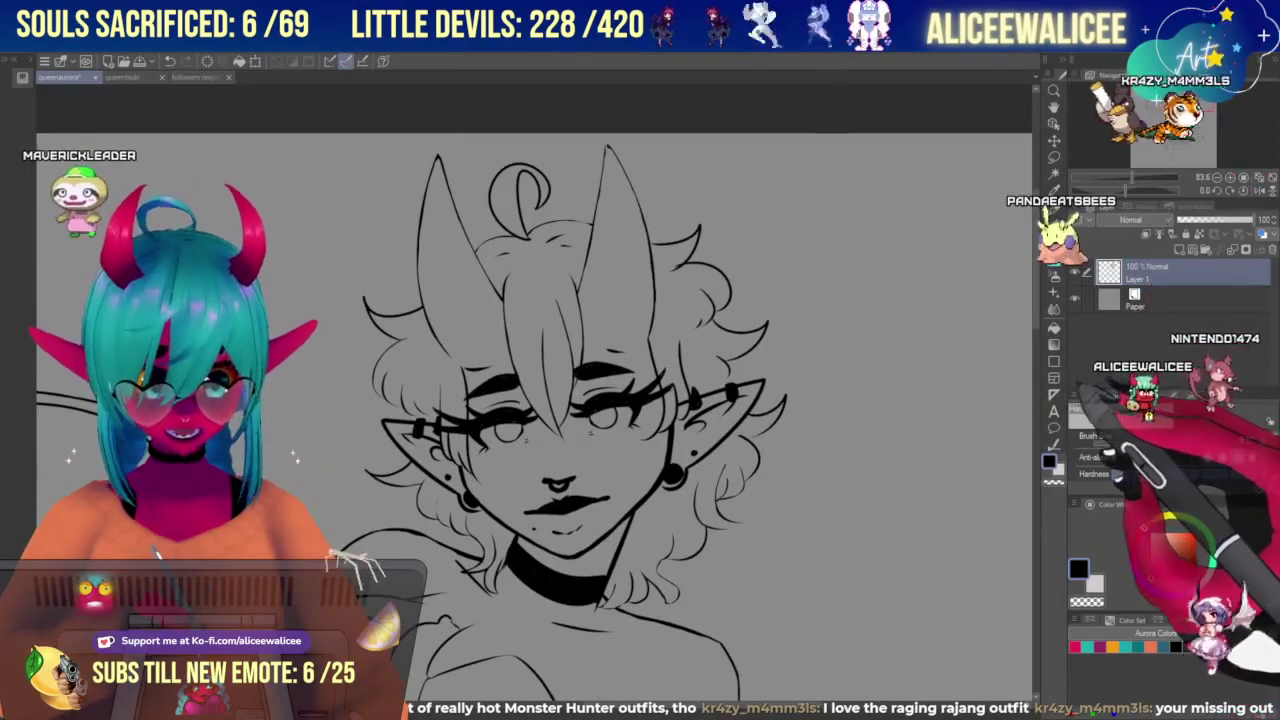
Inspect the outlines of the horned character's horns, forelock and curled hair tuft up close.
key("ctrl+plus")
left_click_drag(1184, 114, 1183, 106)
left_click(1054, 241)
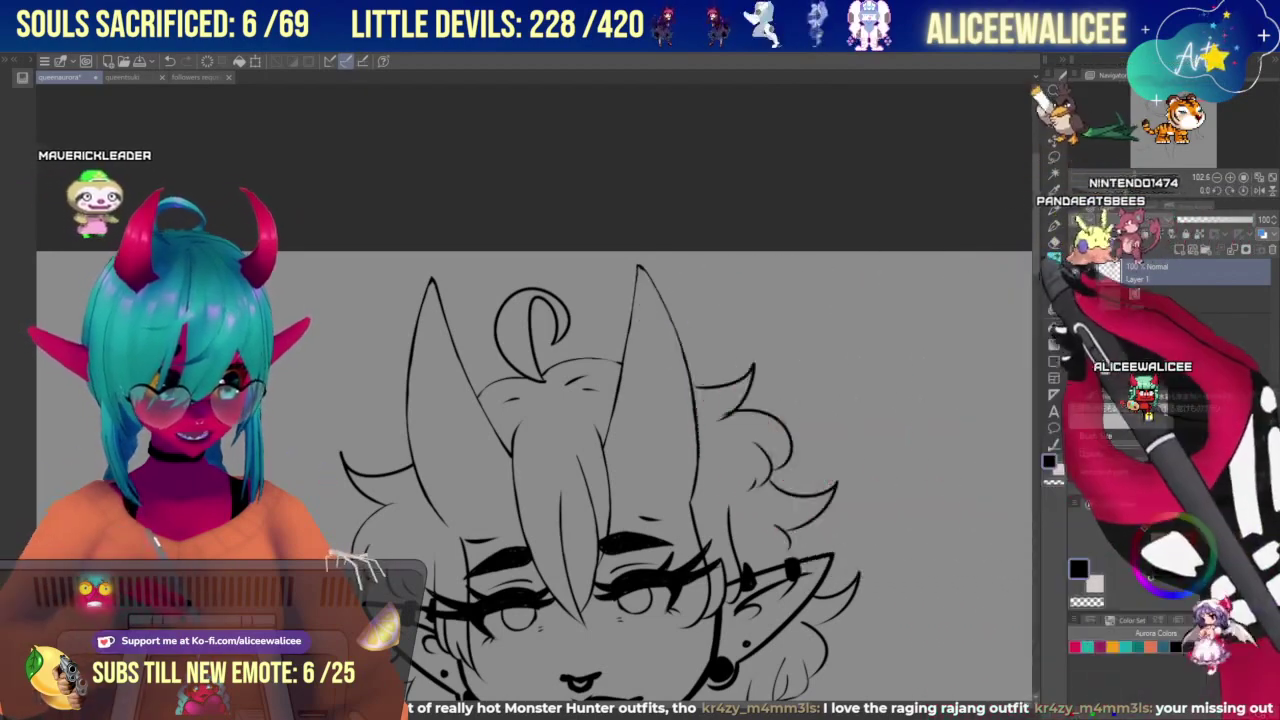
left_click(1054, 242)
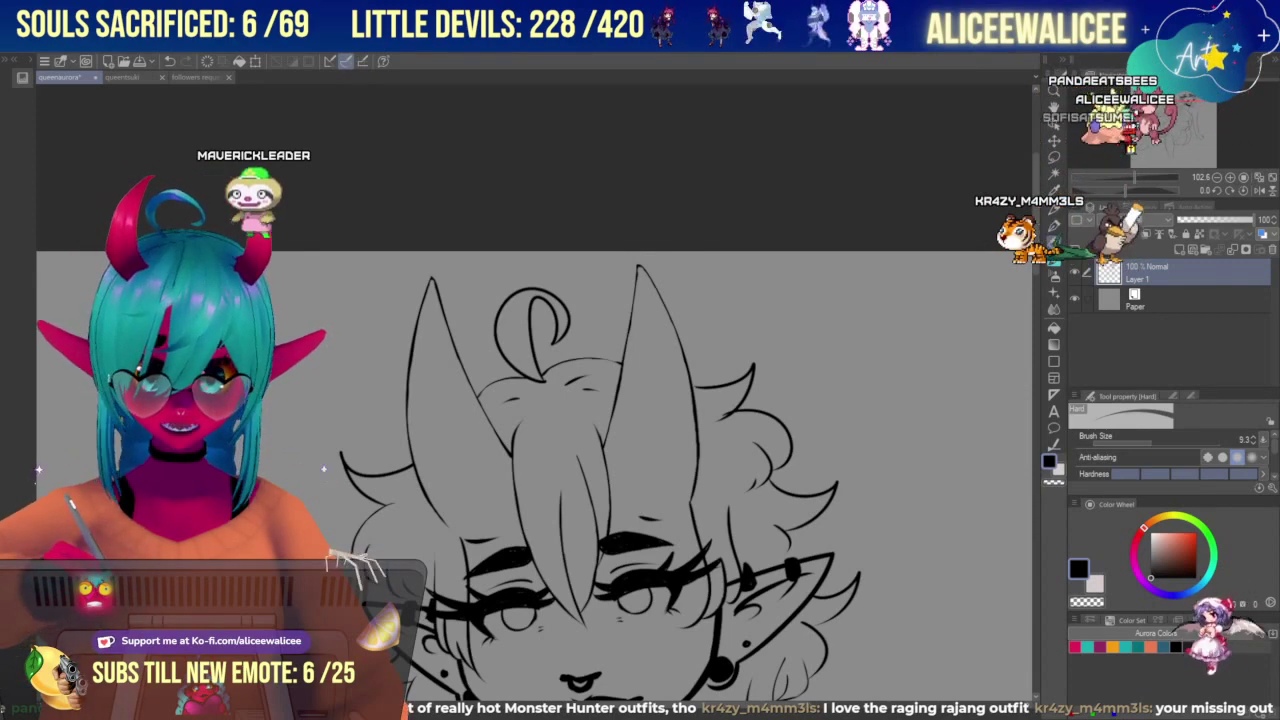
left_click_drag(1186, 98, 1184, 98)
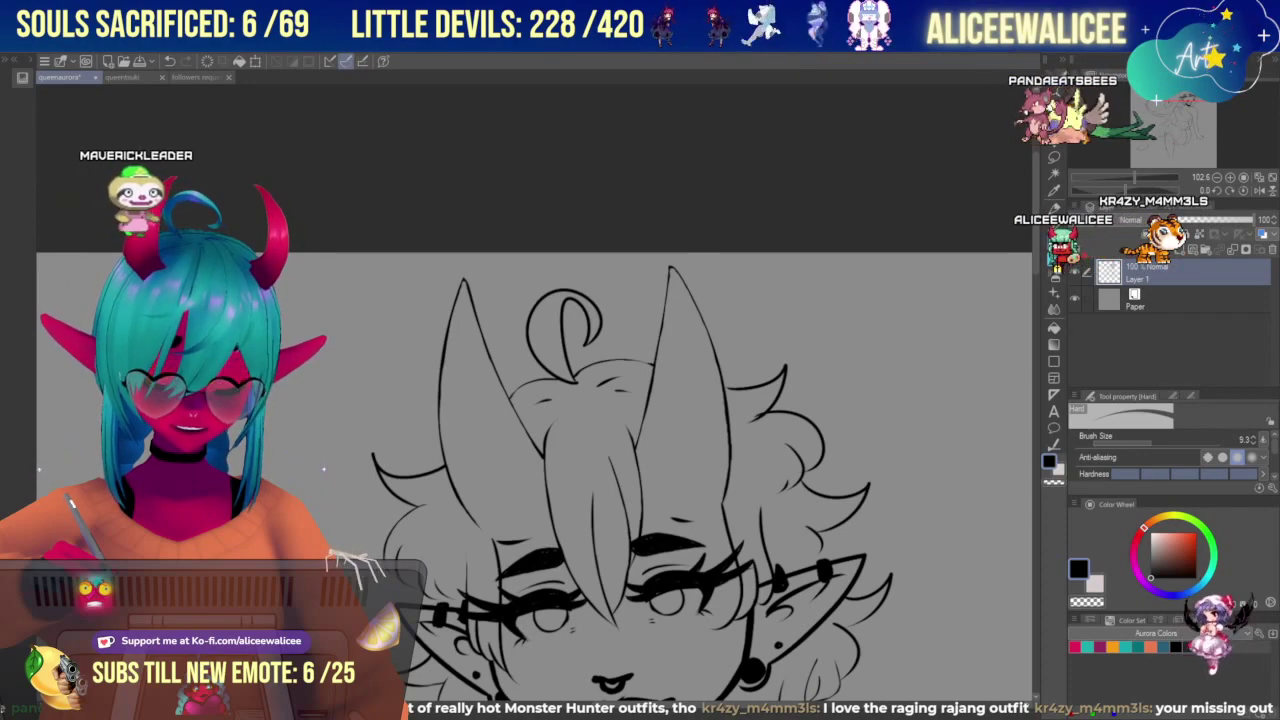
Refine the outward-flicking hair tufts beside the viewer's-right horn, alternating between the Hard eraser and the inking brush.
mouse_move(640, 450)
left_mouse_down()
mouse_move(634, 338)
mouse_move(656, 404)
left_mouse_up()
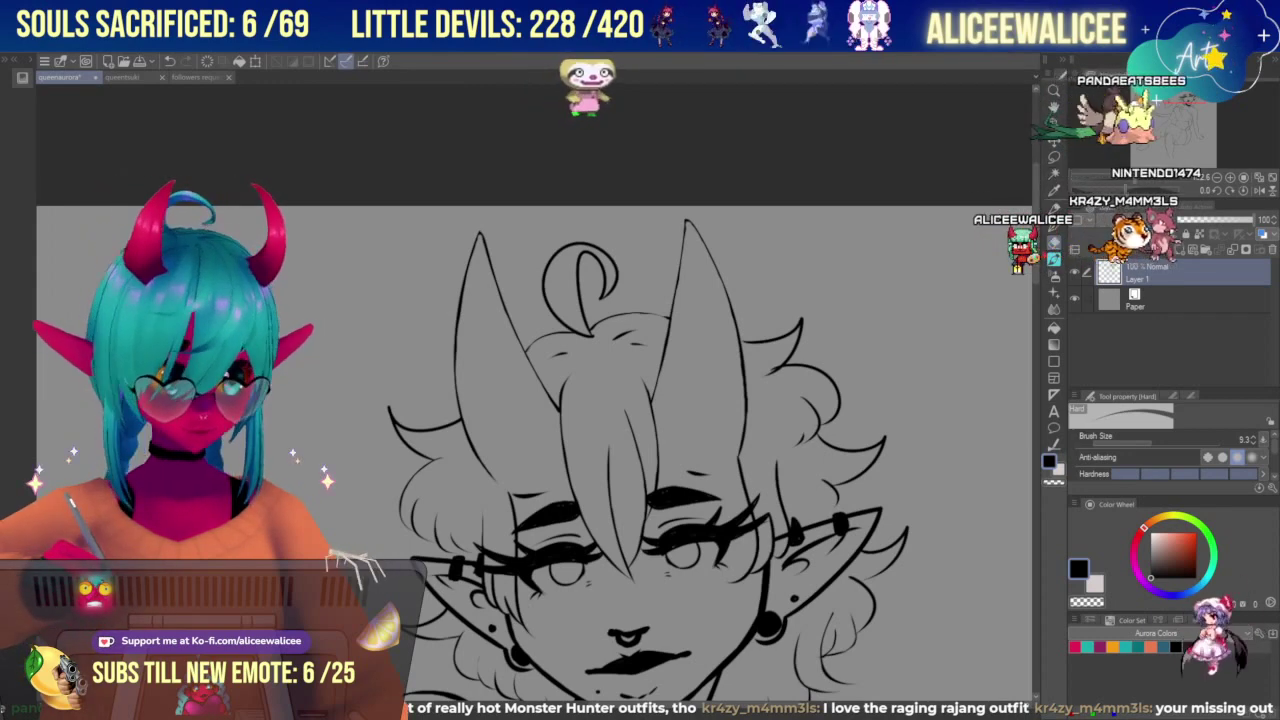
mouse_move(640, 450)
left_mouse_down()
mouse_move(660, 252)
mouse_move(656, 420)
left_mouse_up()
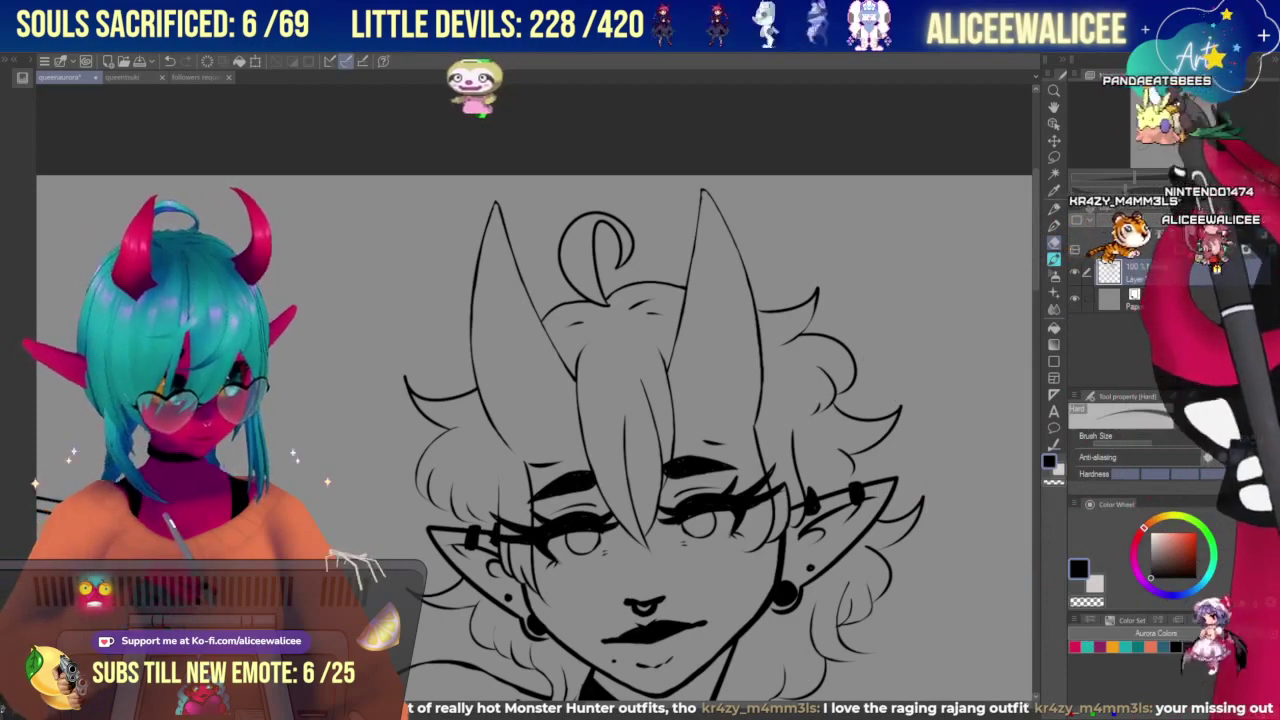
left_click_drag(1180, 103, 1185, 99)
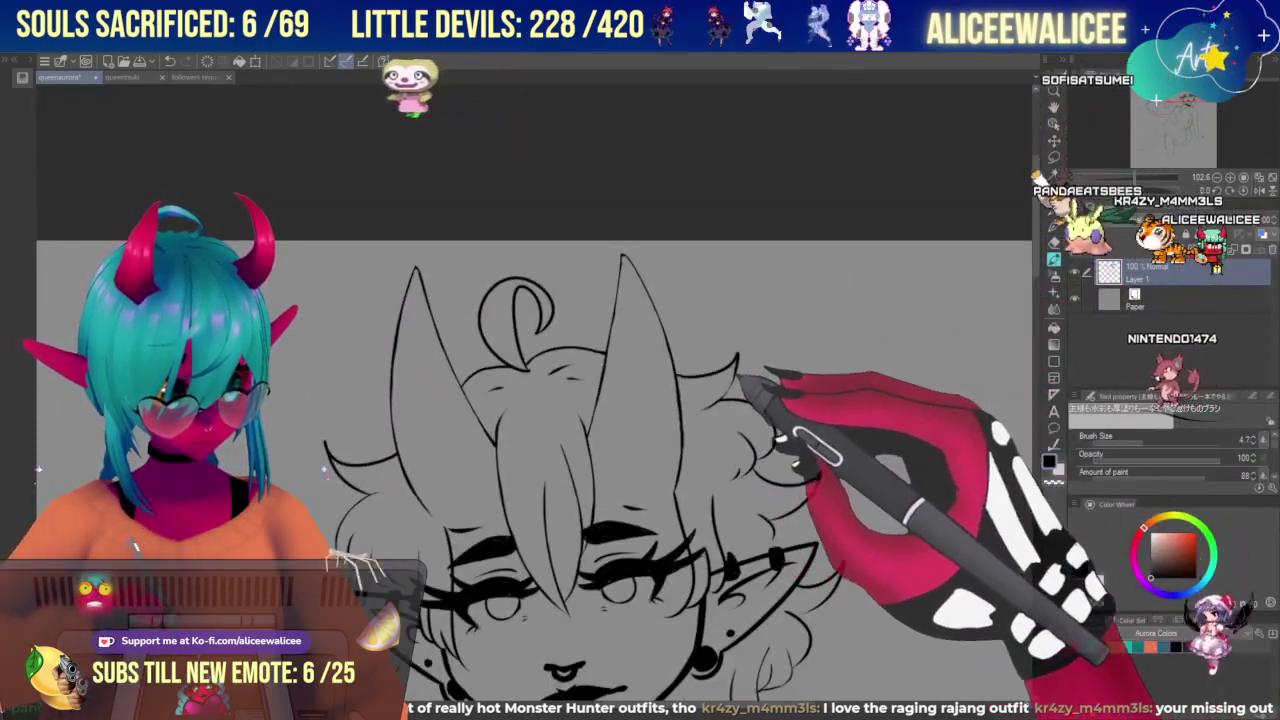
key("e")
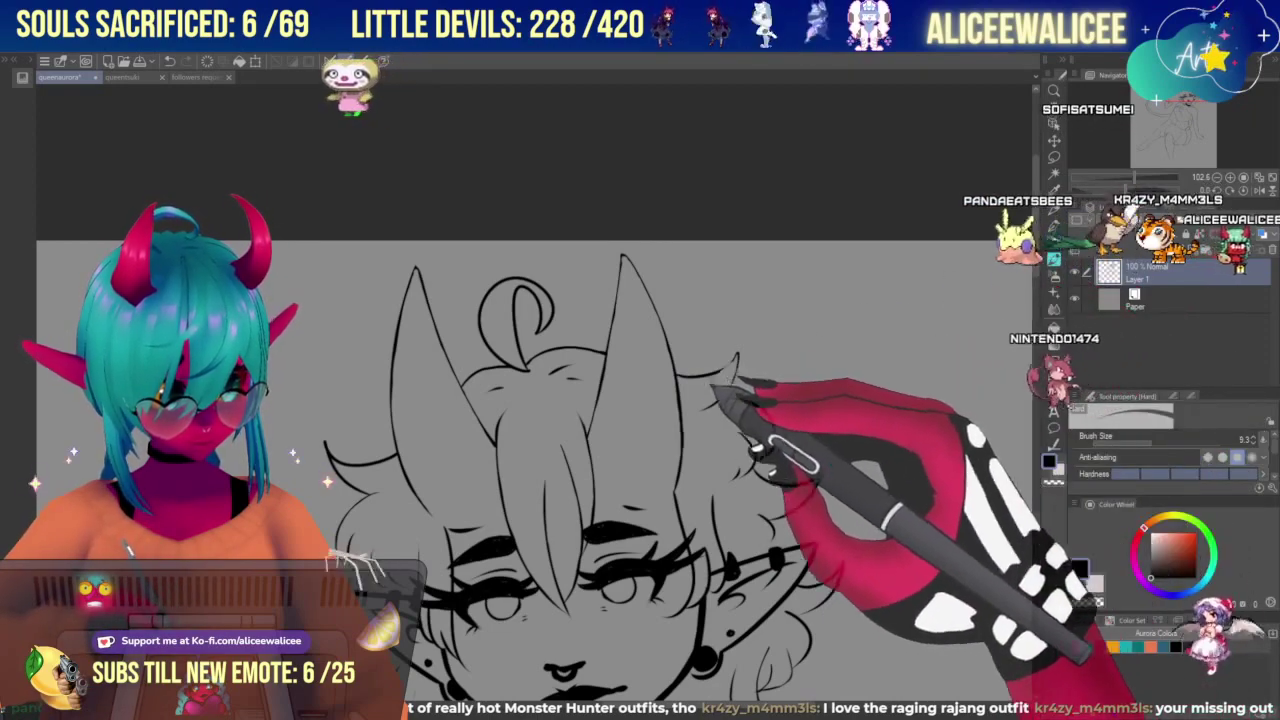
key("b")
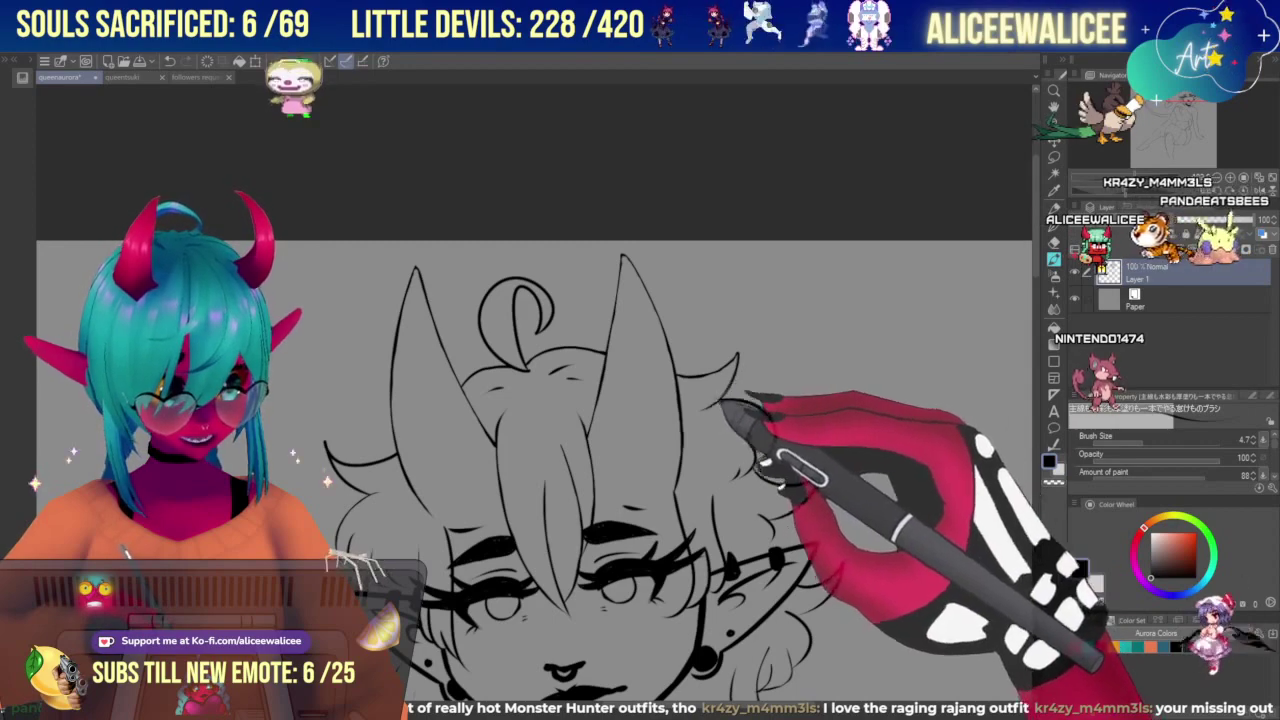
key("e")
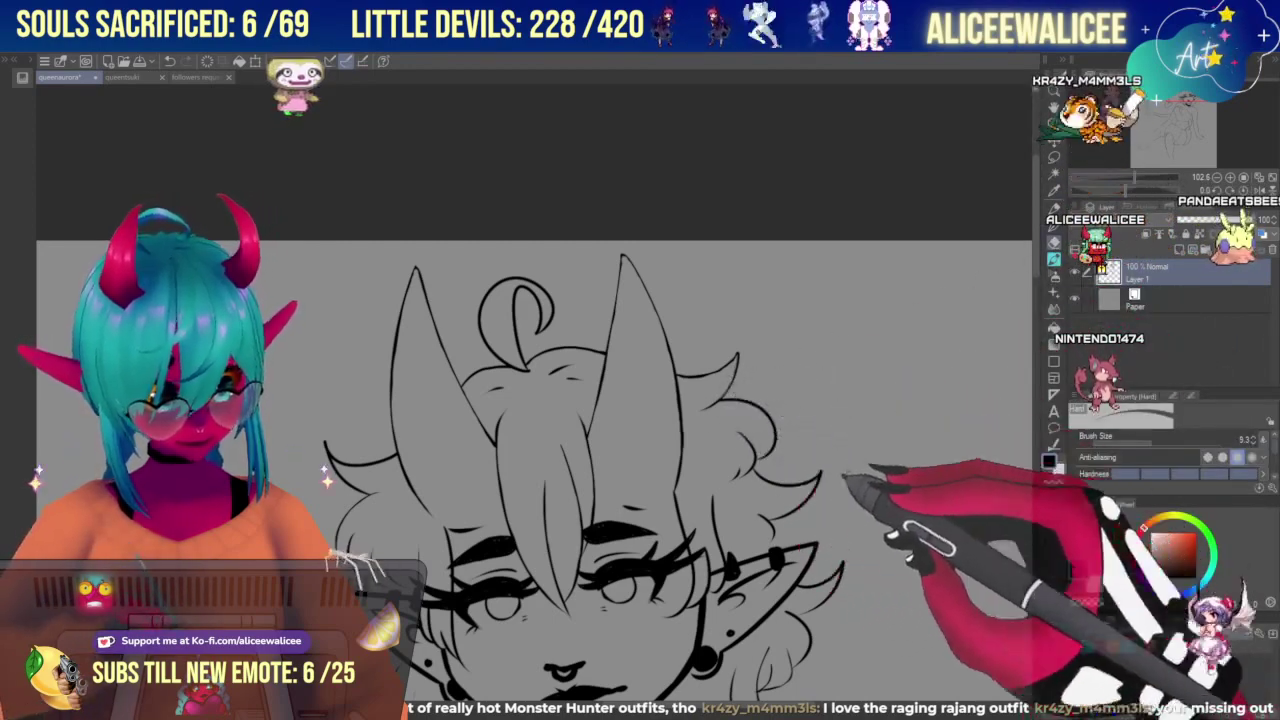
key("b")
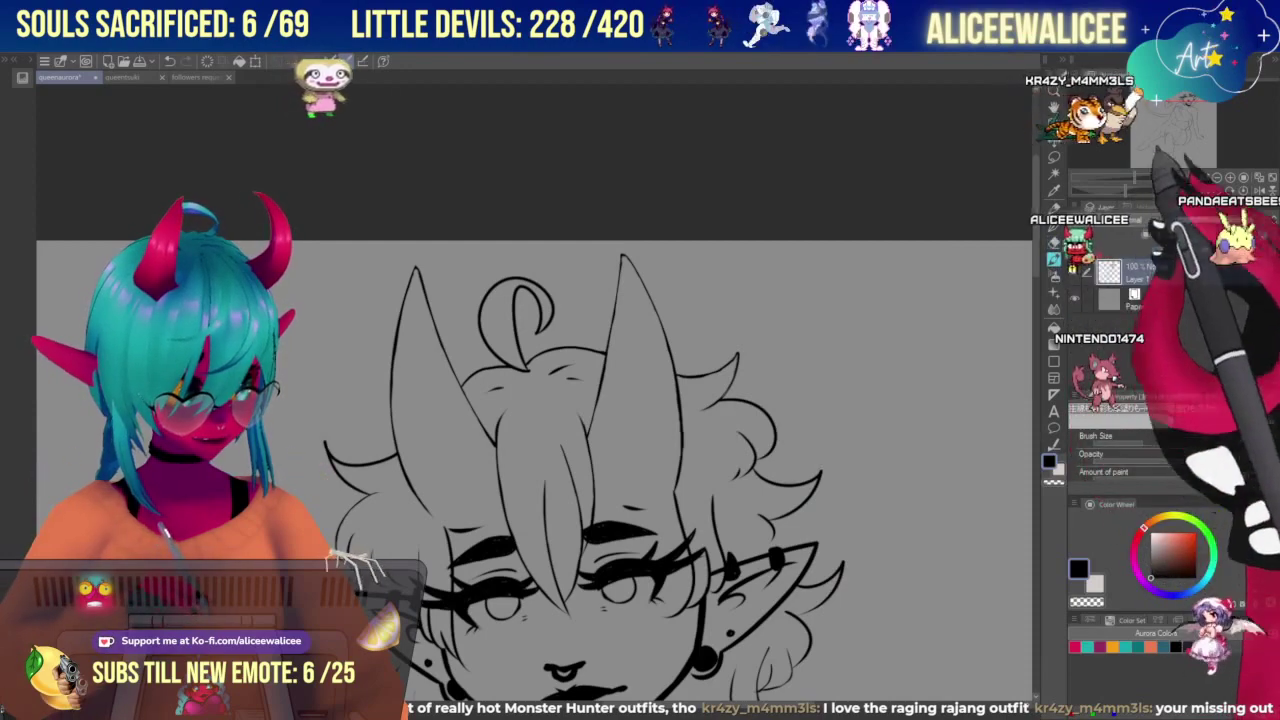
Add short strand strokes at the crown above the forelock and clean up the lower hair curls below the pierced ear.
mouse_move(560, 560)
left_mouse_down()
mouse_move(679, 226)
mouse_move(735, 418)
left_mouse_up()
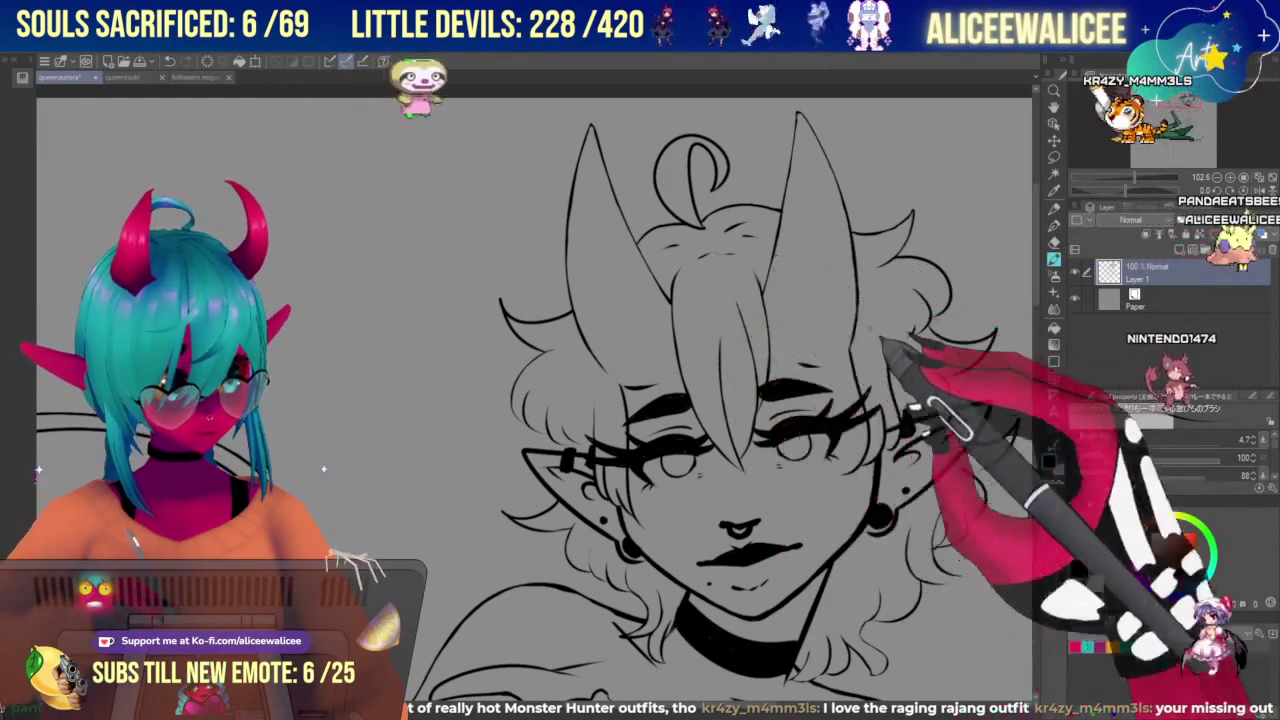
left_click(1186, 106)
scroll(534, 400, "up", 3)
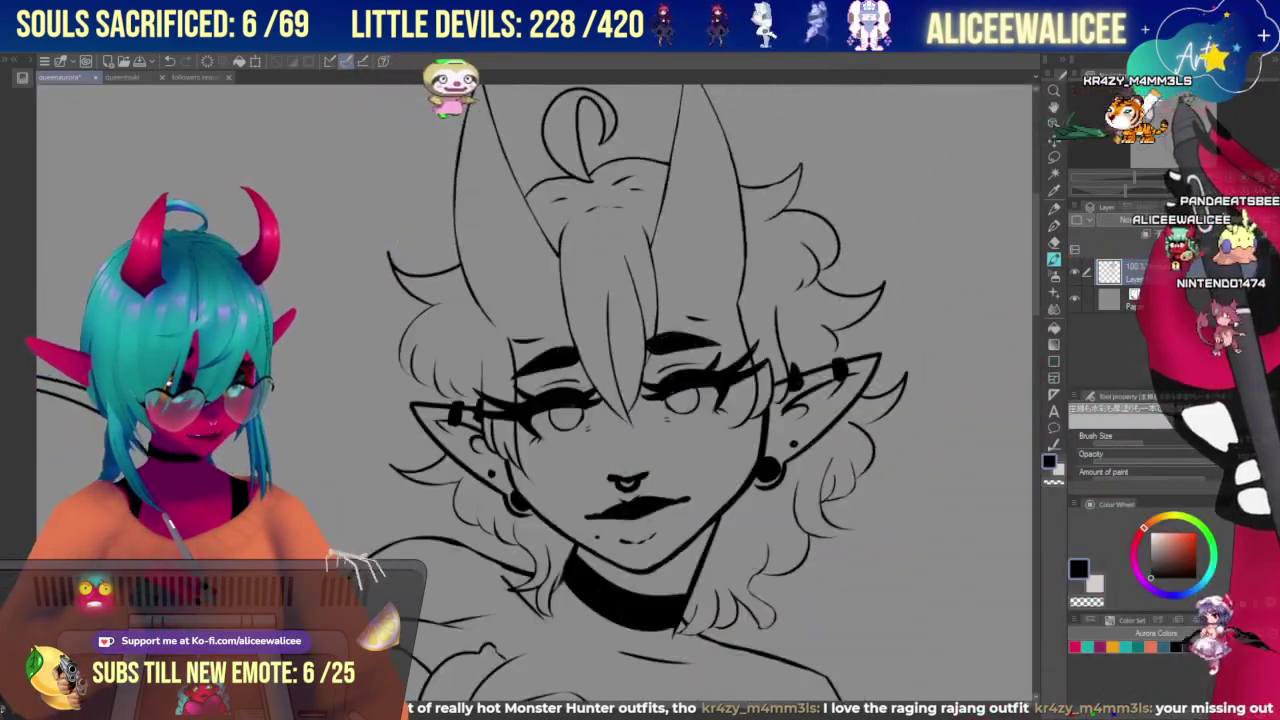
left_click_drag(1168, 107, 1168, 109)
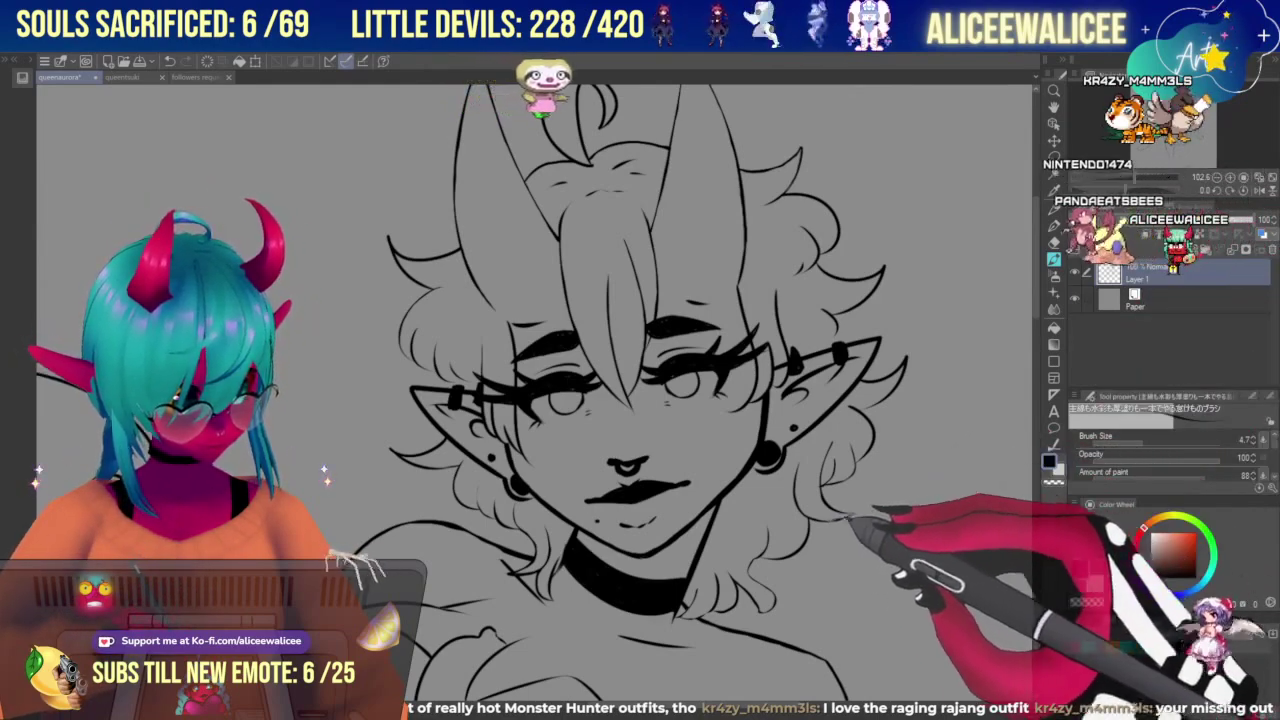
key("e")
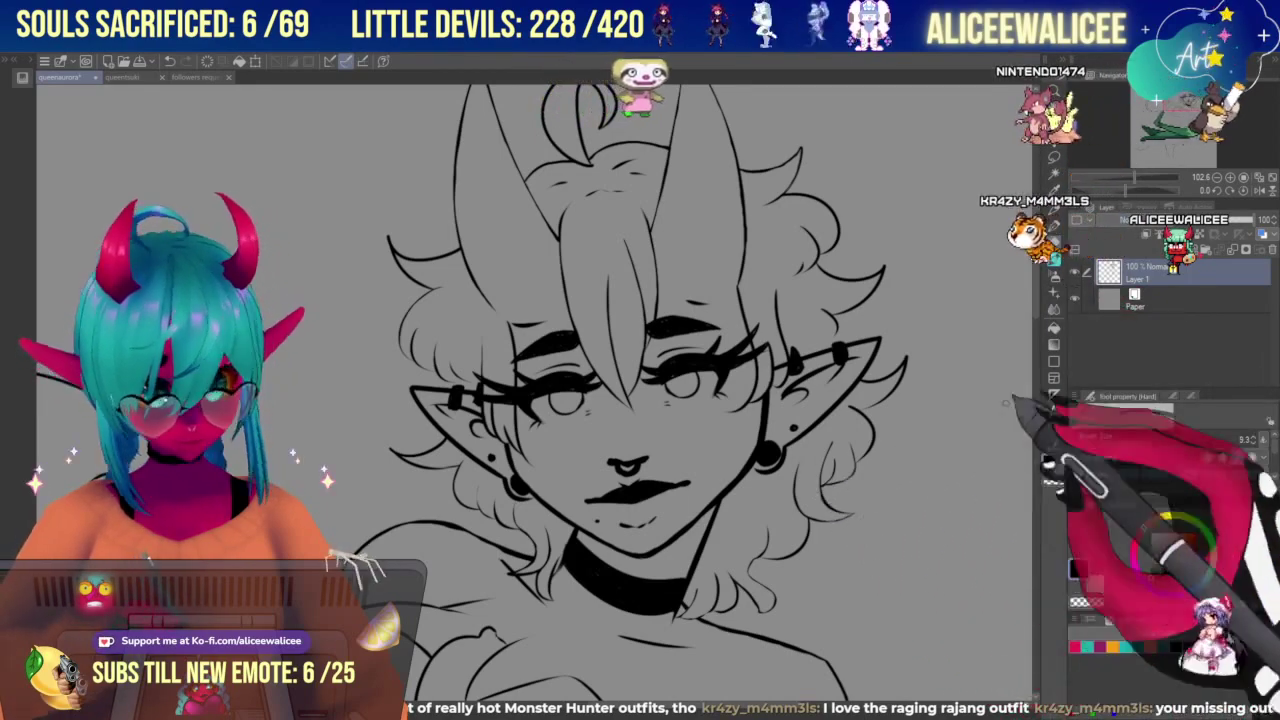
key("b")
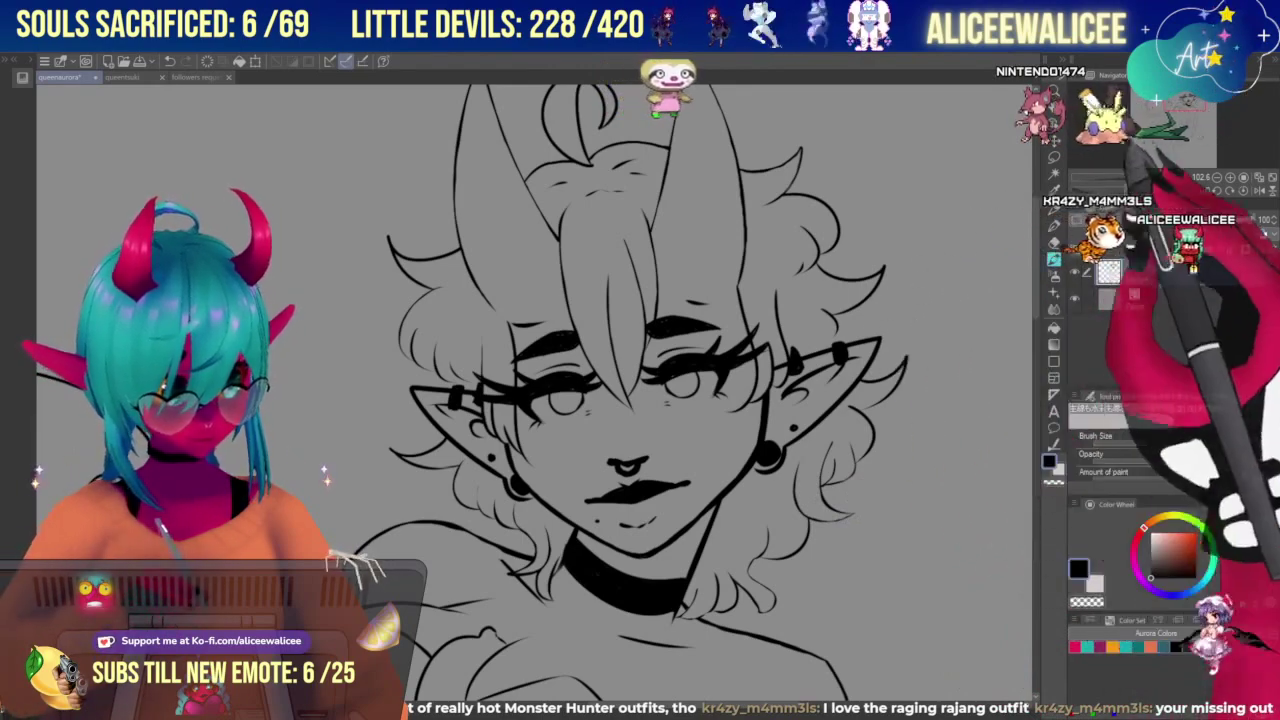
key("e")
Erase along the outer curve of the curled hair tuft between the horns and redraw it as a cleaner line.
scroll(535, 385, "up", 3)
mouse_move(560, 300)
left_mouse_down()
mouse_move(663, 463)
mouse_move(706, 463)
left_mouse_up()
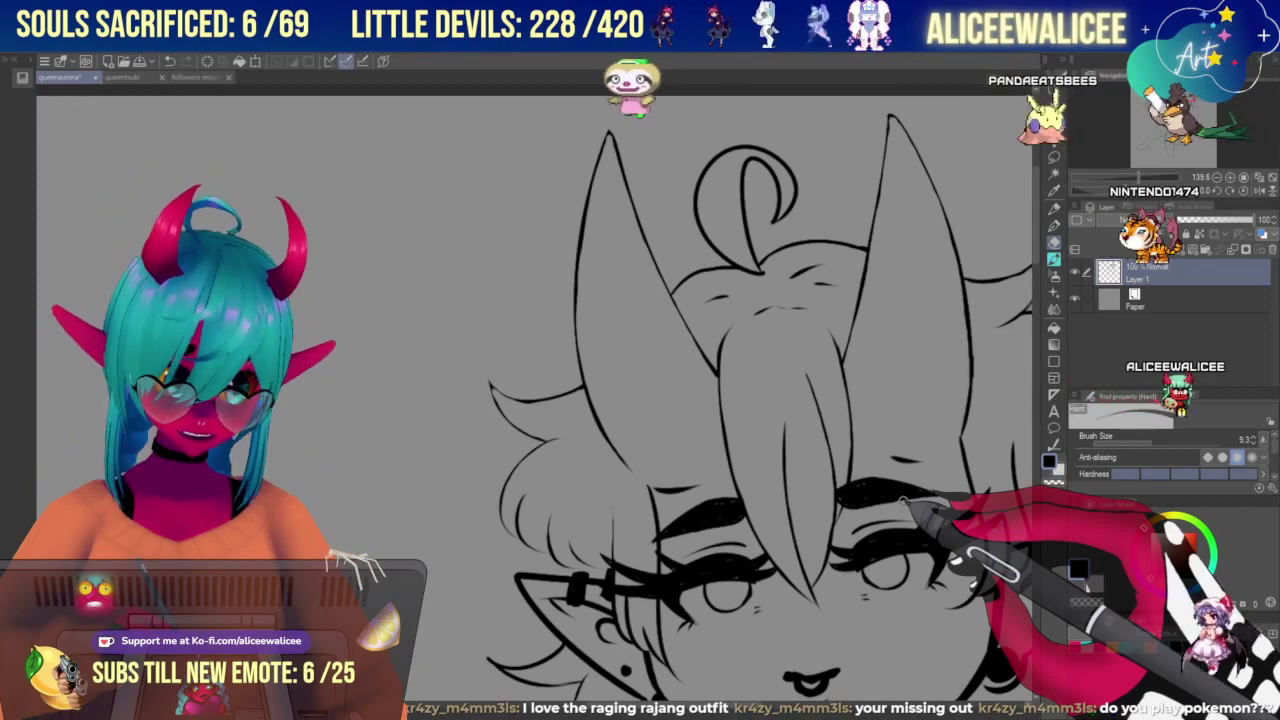
left_click(1054, 259)
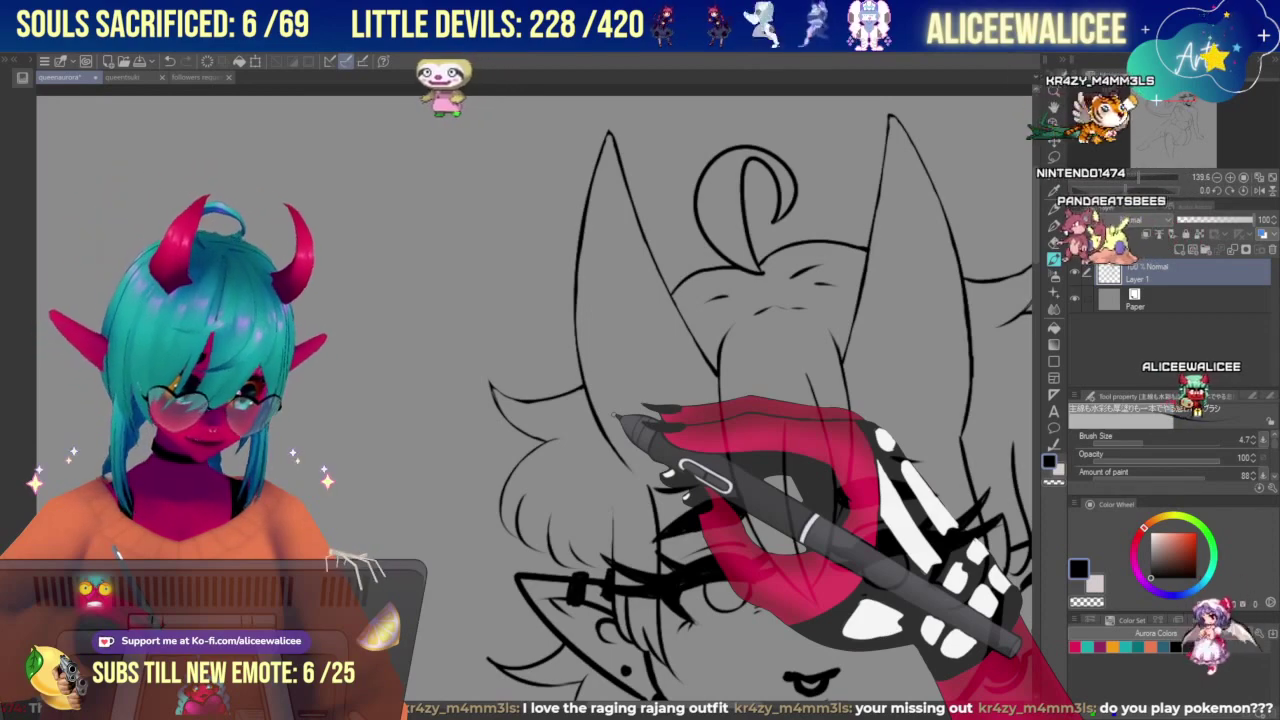
left_click(1054, 242)
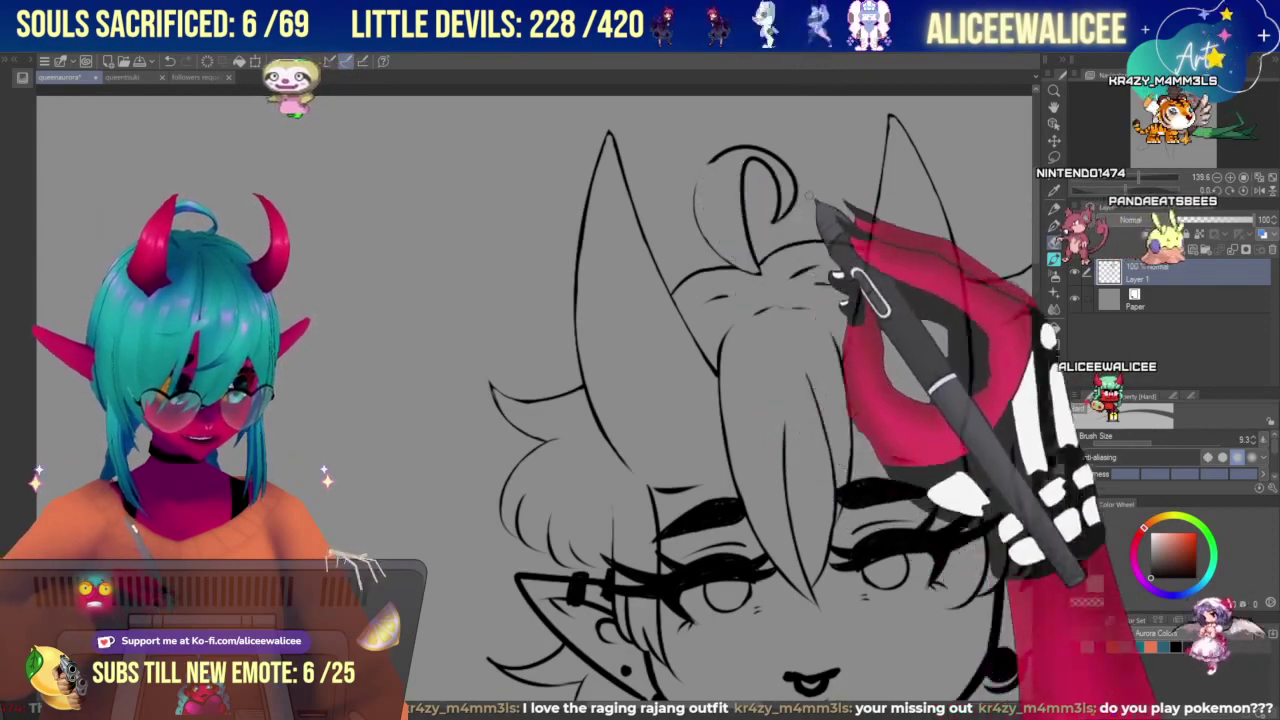
left_click(1054, 259)
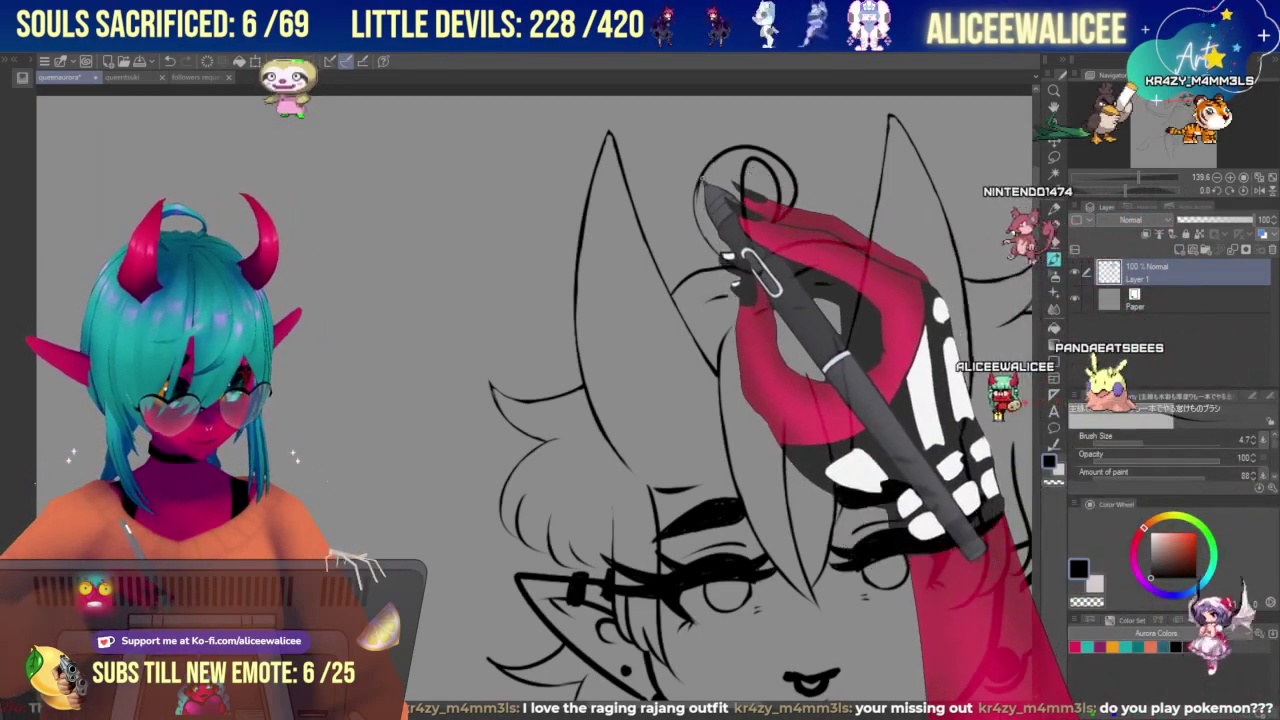
left_click_drag(698, 214, 766, 268)
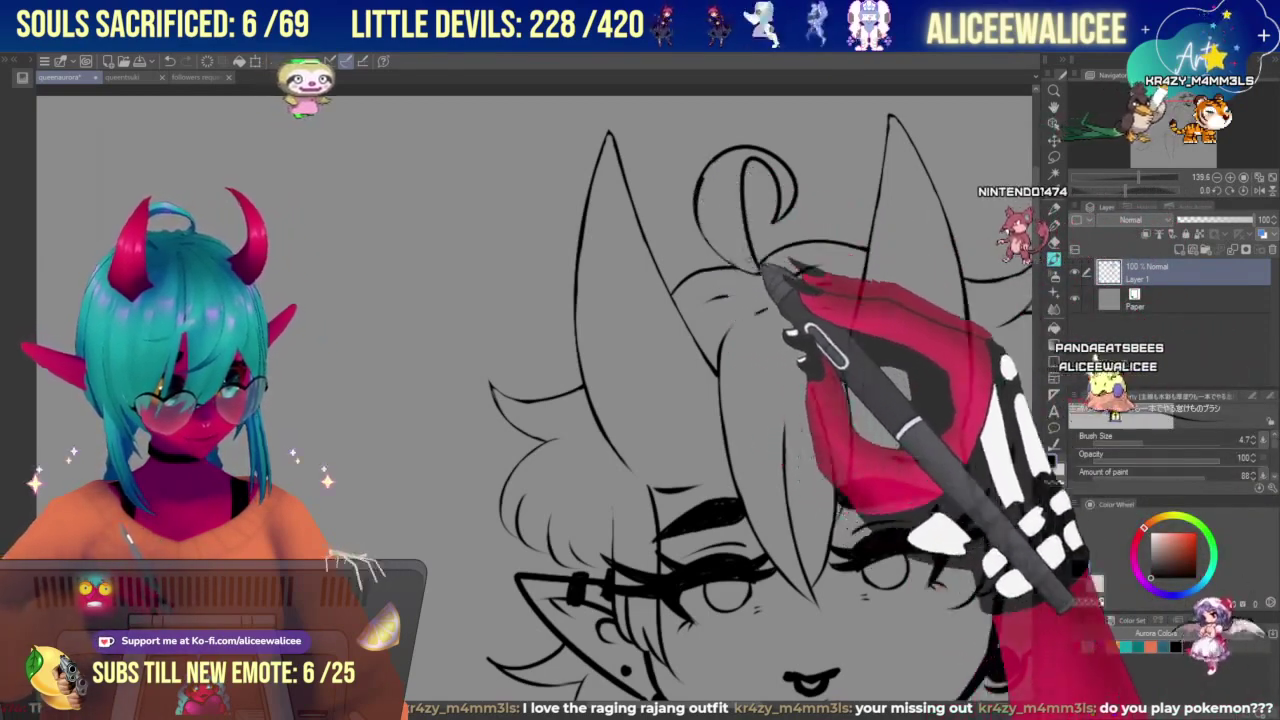
Thin and taper the lower outer line of the curled tuft toward its root with the Hard eraser and brush touch-ups.
left_click(1054, 242)
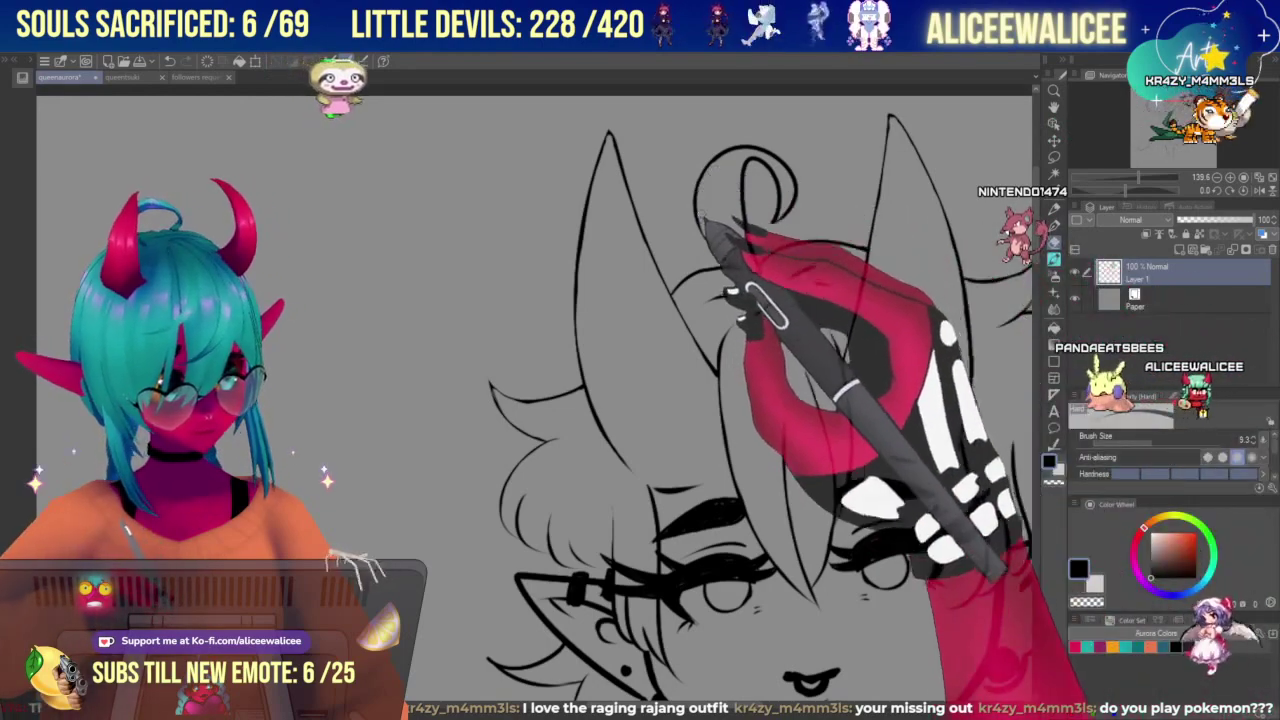
mouse_move(697, 208)
left_mouse_down()
mouse_move(706, 240)
mouse_move(734, 262)
left_mouse_up()
left_click(1054, 259)
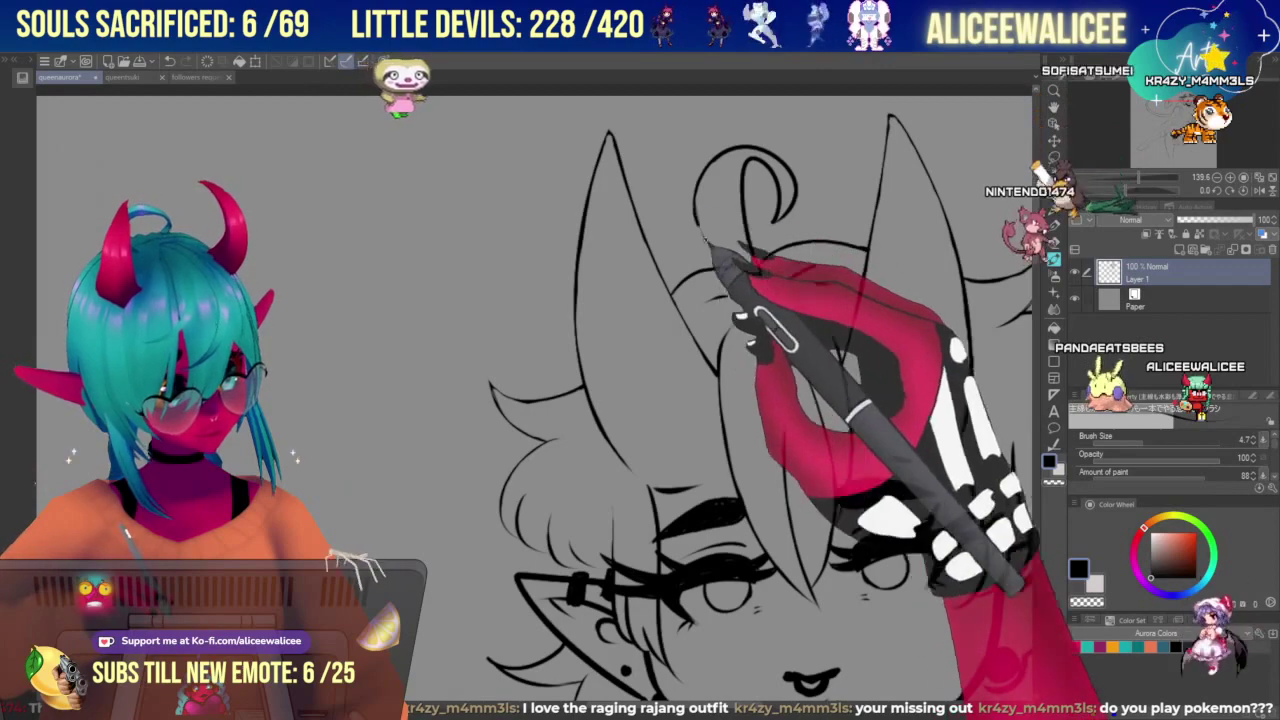
left_click(1054, 242)
left_click_drag(698, 202, 722, 245)
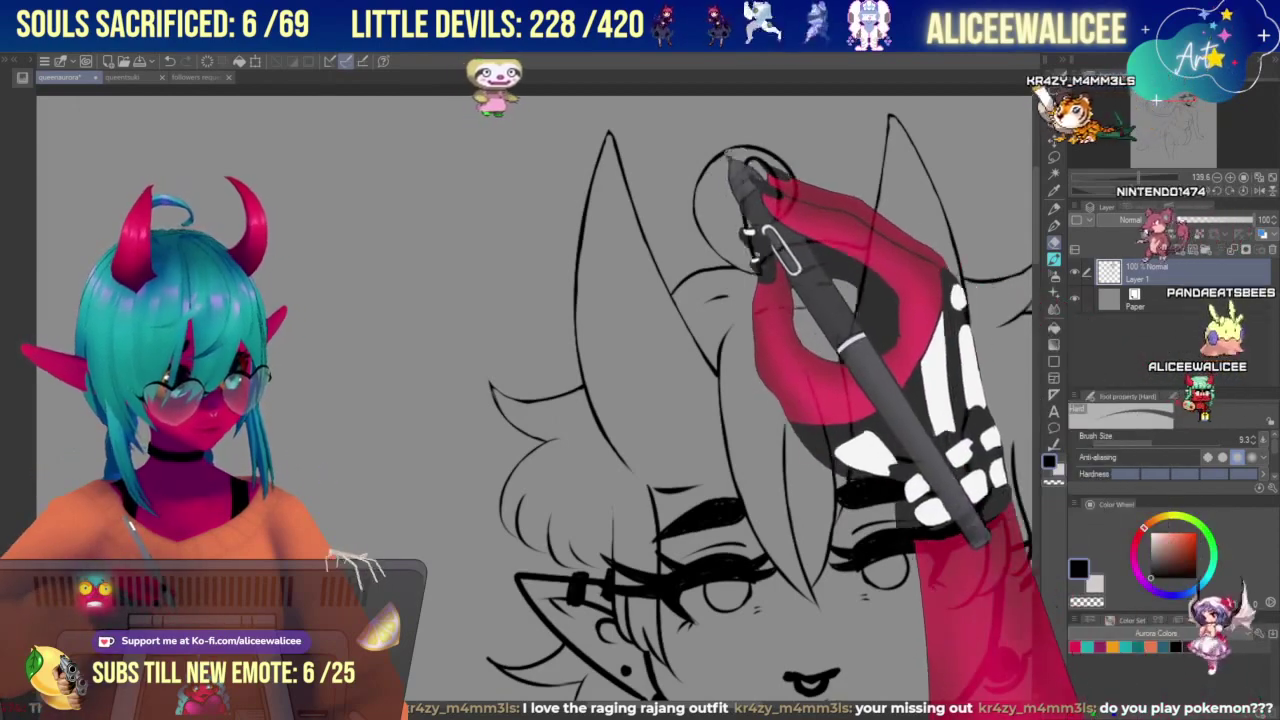
left_click(1054, 259)
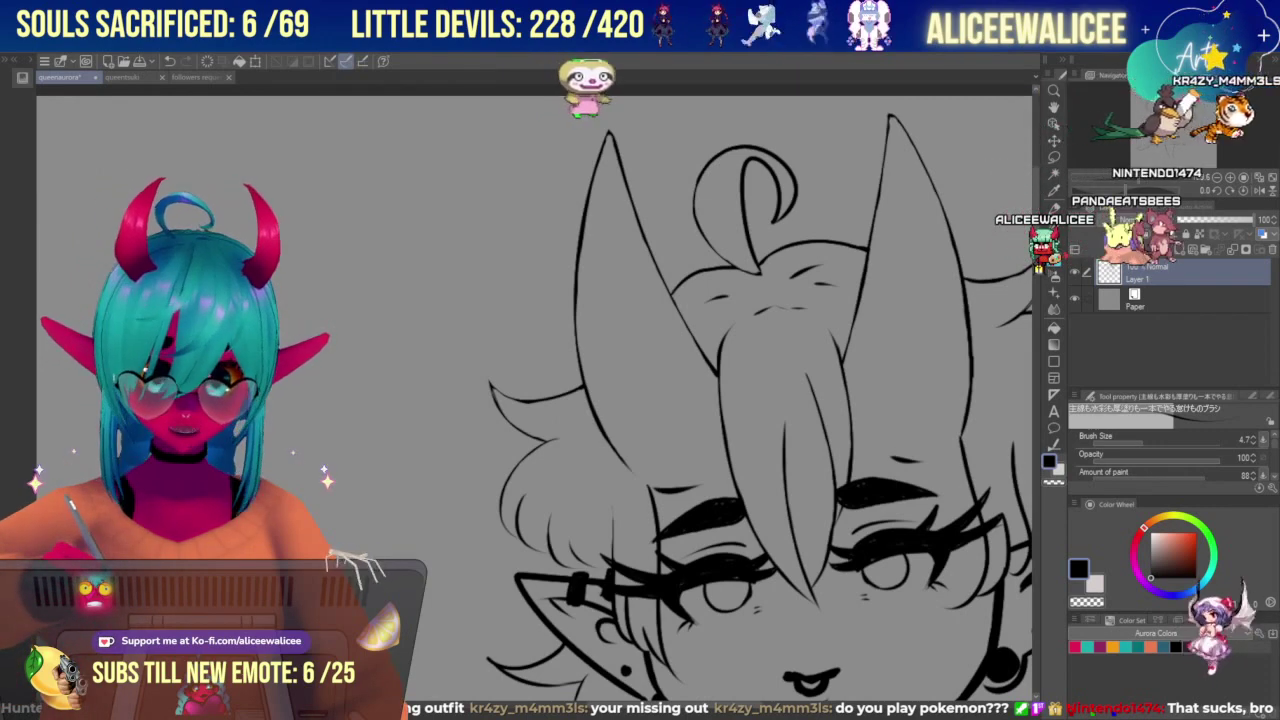
Thin the inner loop of the curled tuft and the crown hairline between the horns with the Hard eraser.
key("e")
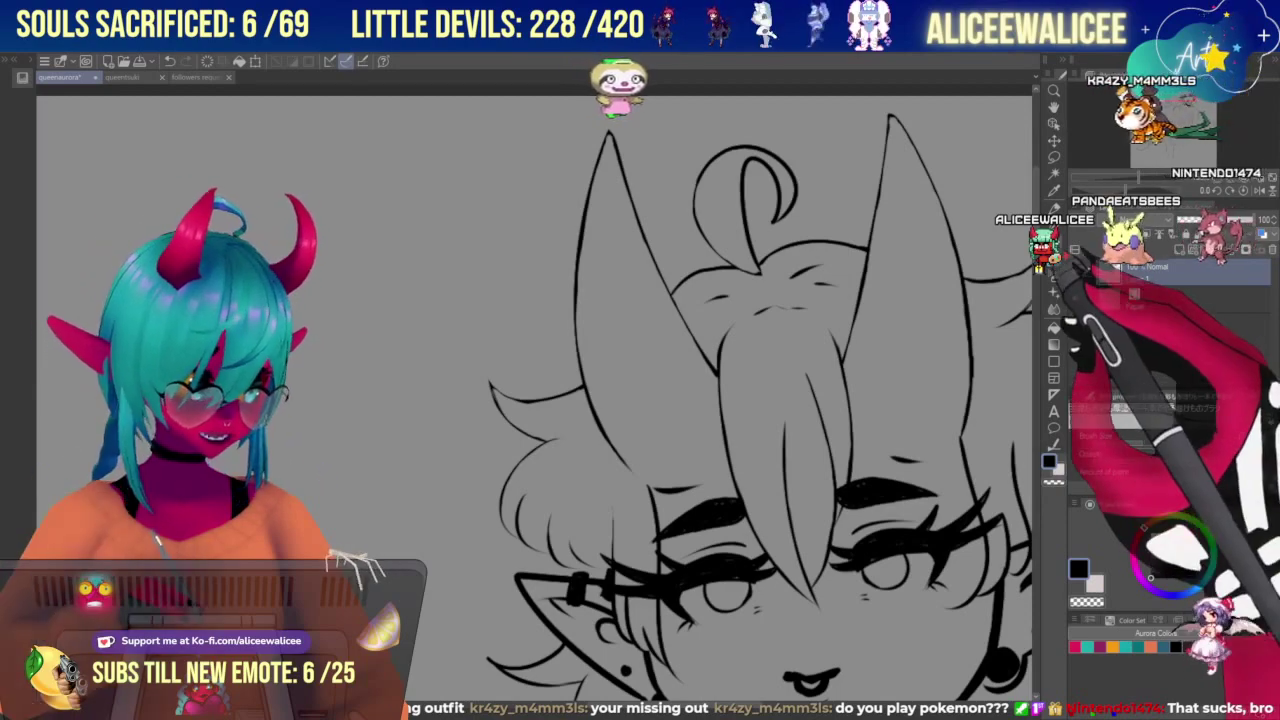
mouse_move(1188, 104)
left_mouse_down()
mouse_move(1190, 121)
mouse_move(1196, 98)
left_mouse_up()
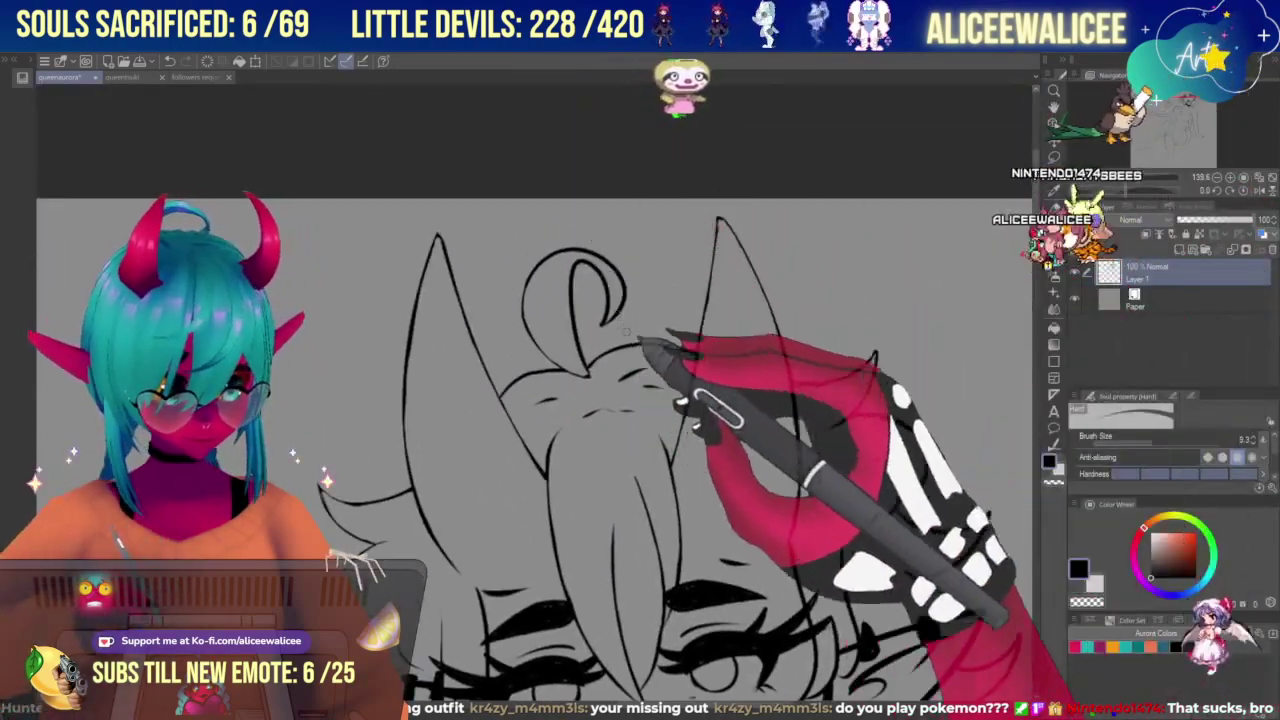
left_click_drag(1143, 442, 1147, 442)
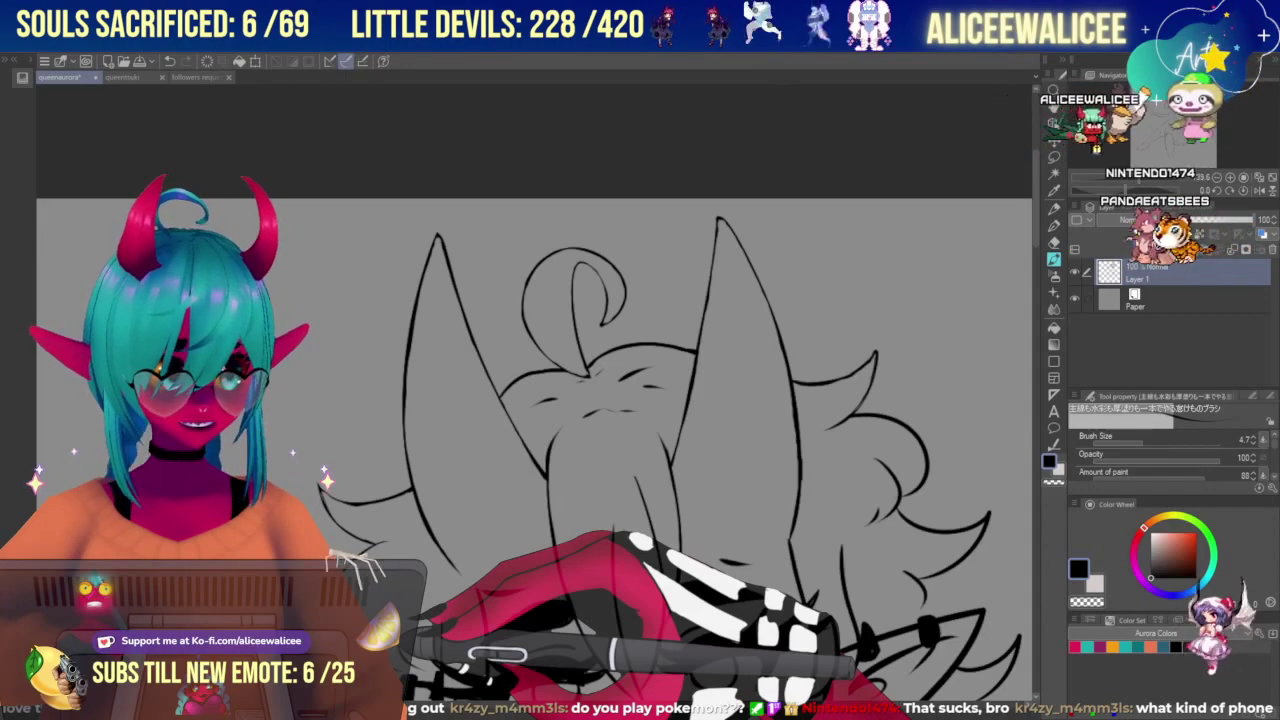
left_click_drag(1170, 104, 1171, 94)
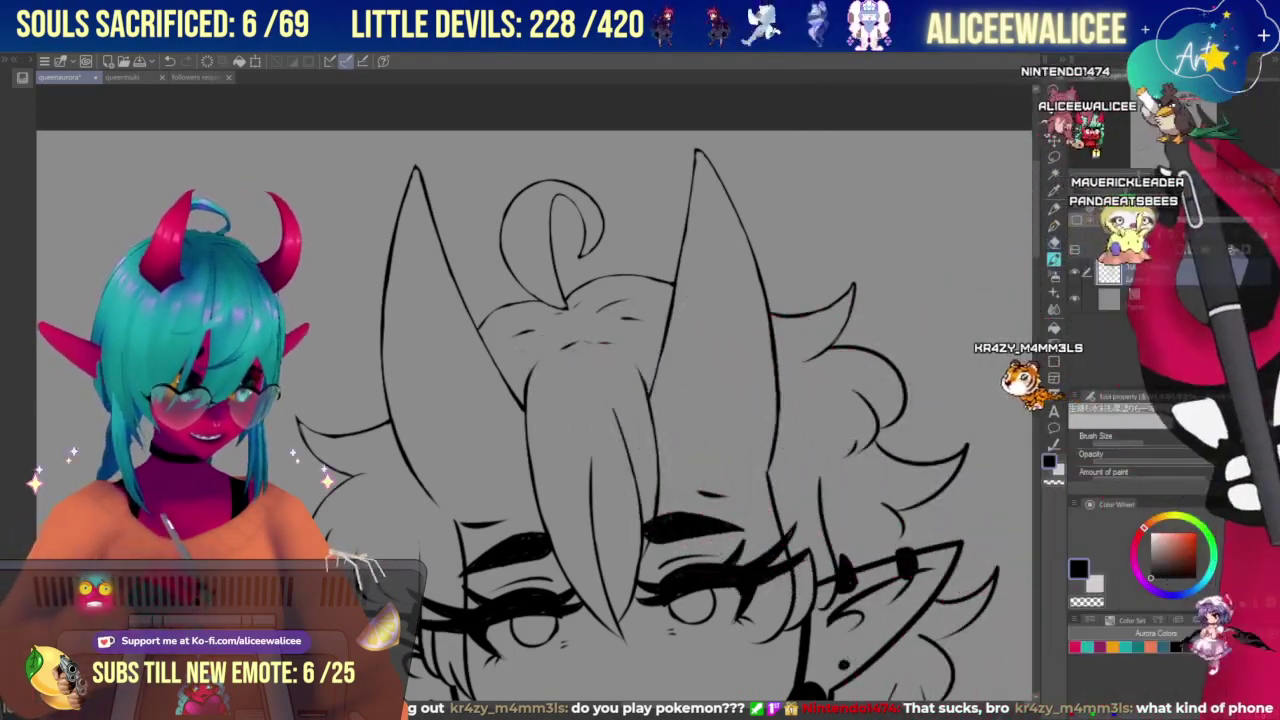
Examine the character's whole head, hair, choker and shoulders for line art that still needs cleanup.
key("ctrl+minus")
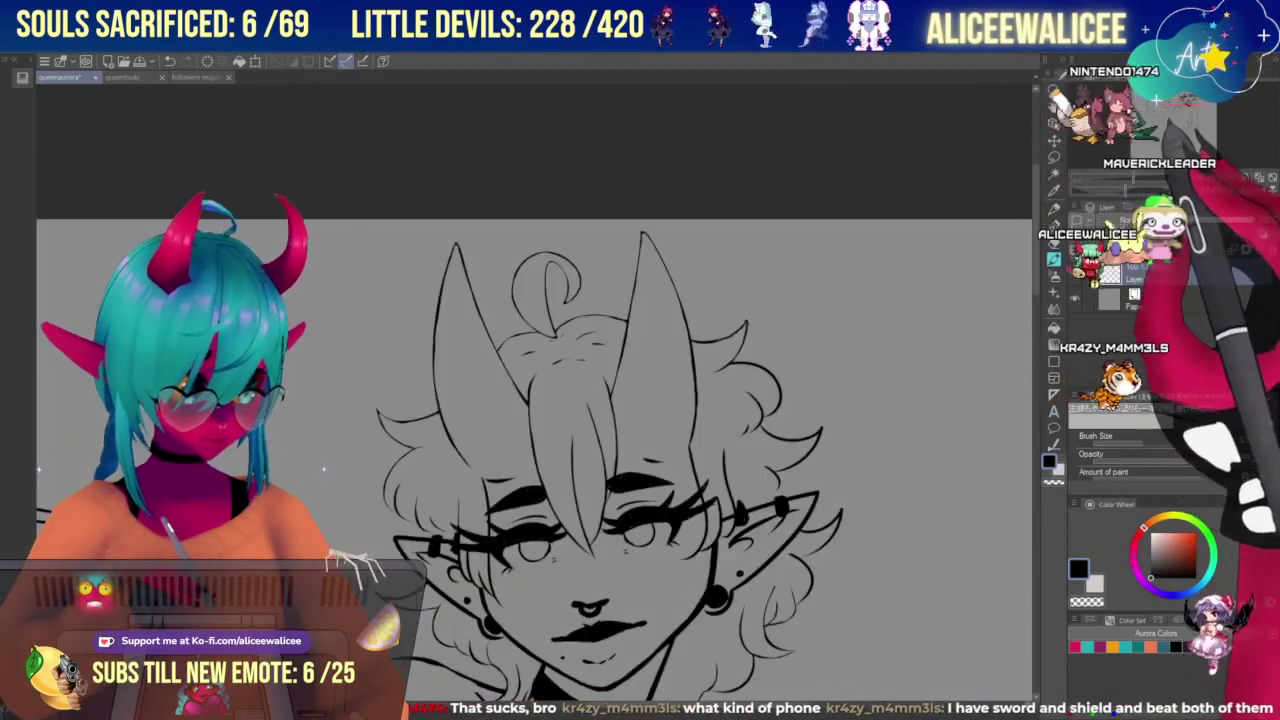
mouse_move(500, 640)
left_mouse_down()
mouse_move(820, 174)
mouse_move(626, 123)
mouse_move(466, 412)
mouse_move(437, 514)
left_mouse_up()
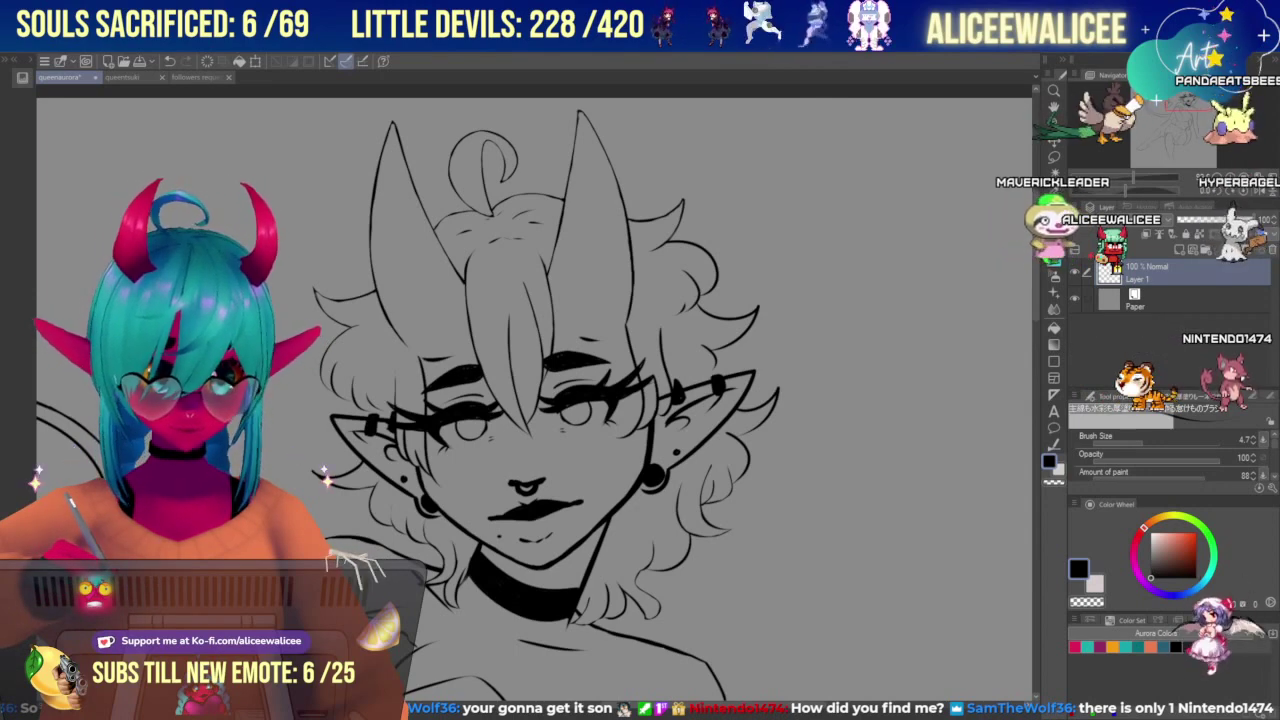
left_click_drag(580, 460, 564, 480)
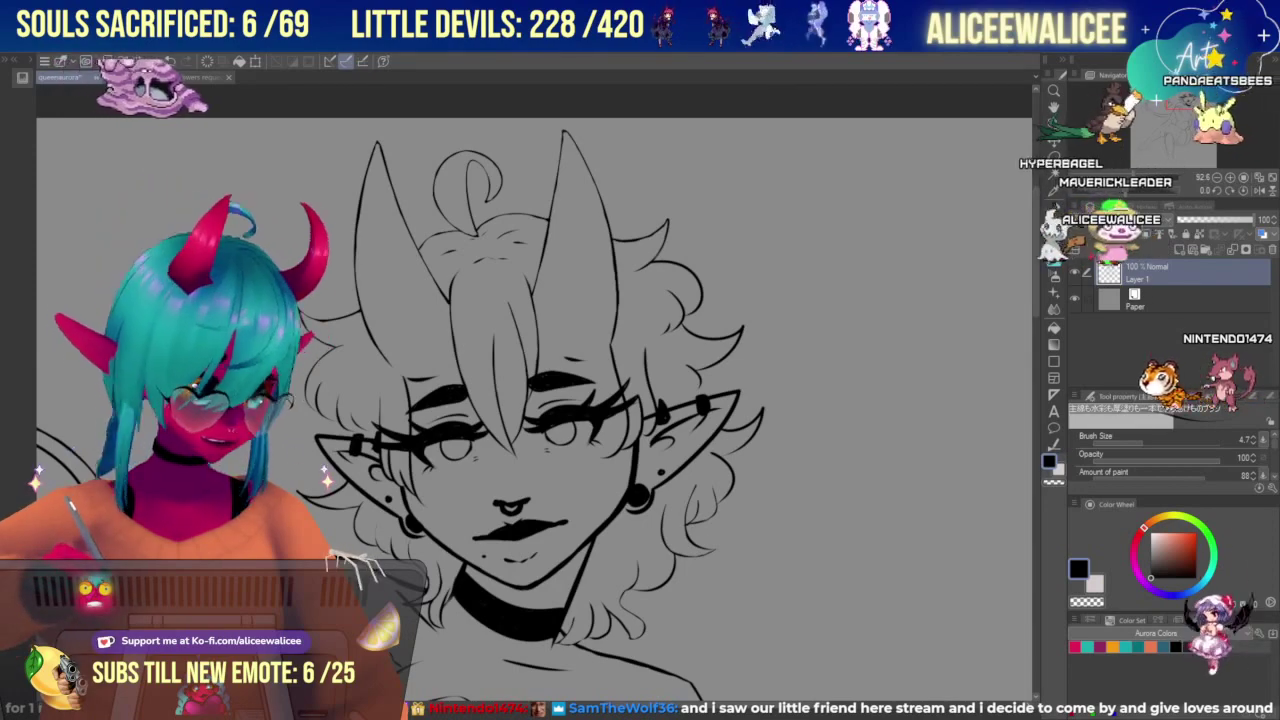
mouse_move(540, 400)
left_mouse_down()
mouse_move(568, 389)
mouse_move(569, 374)
left_mouse_up()
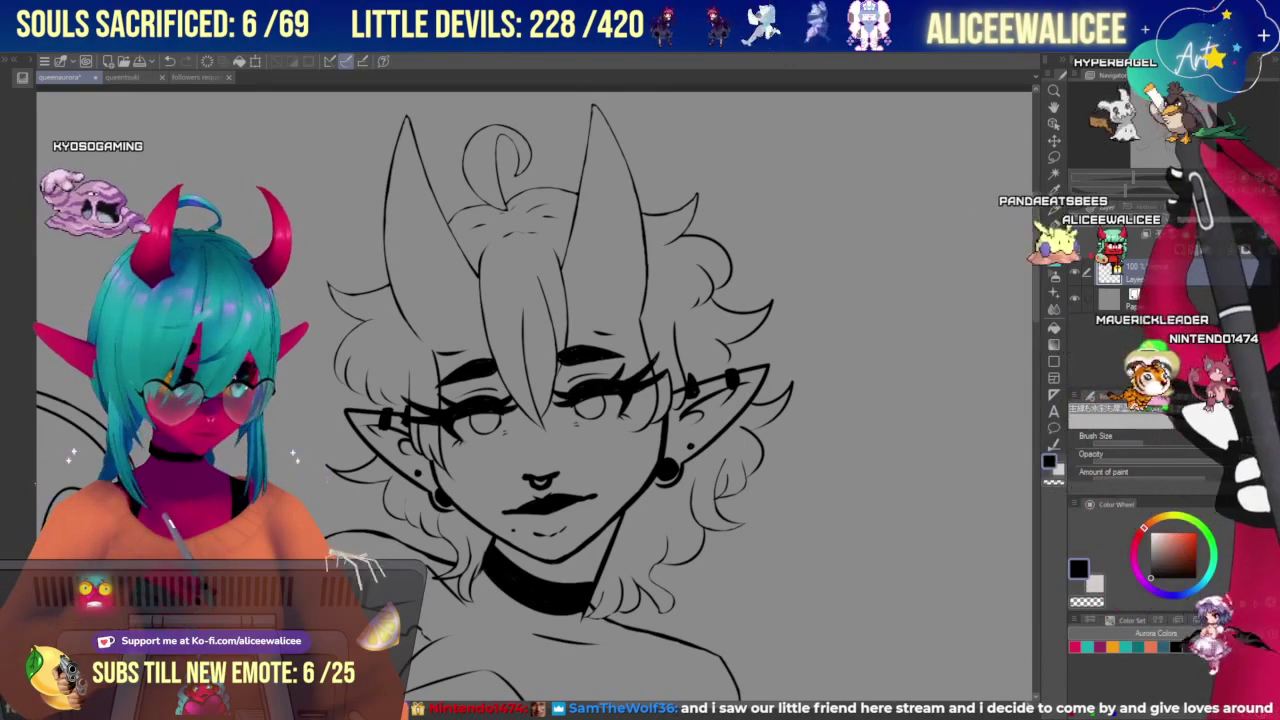
left_click_drag(1177, 125, 1178, 143)
scroll(534, 393, "up", 4)
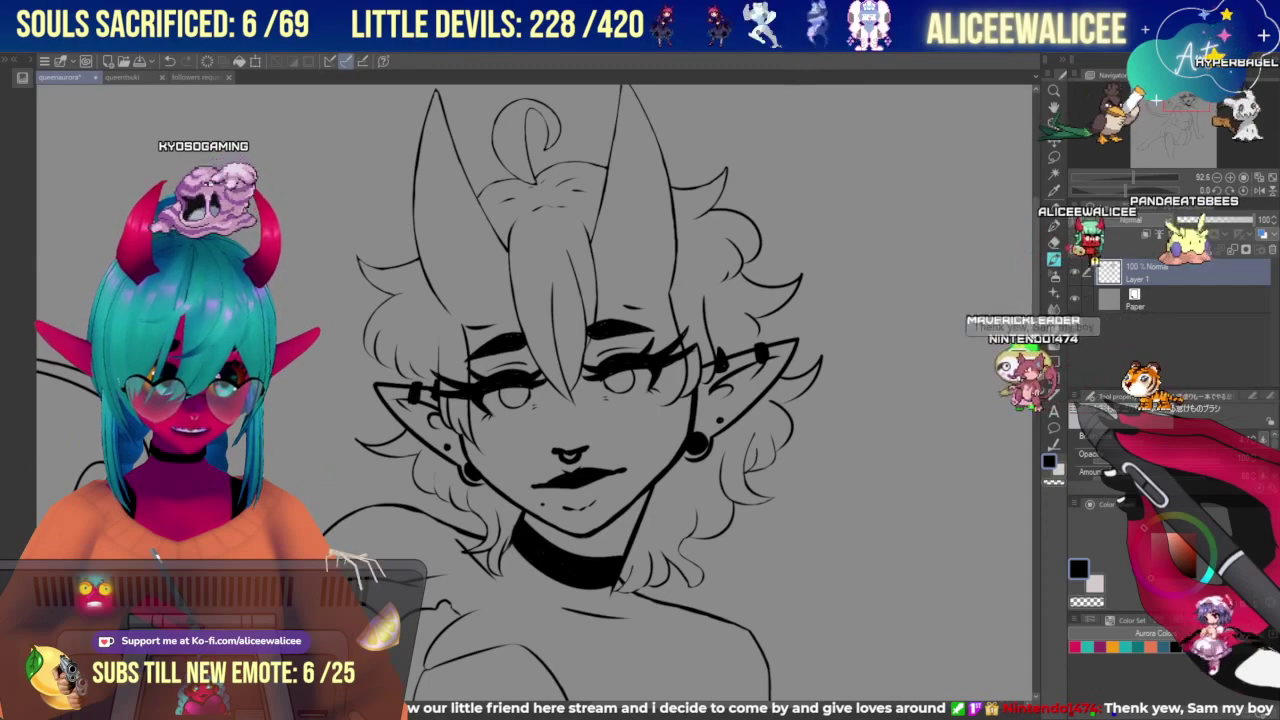
mouse_move(600, 450)
left_mouse_down()
mouse_move(614, 351)
mouse_move(644, 426)
left_mouse_up()
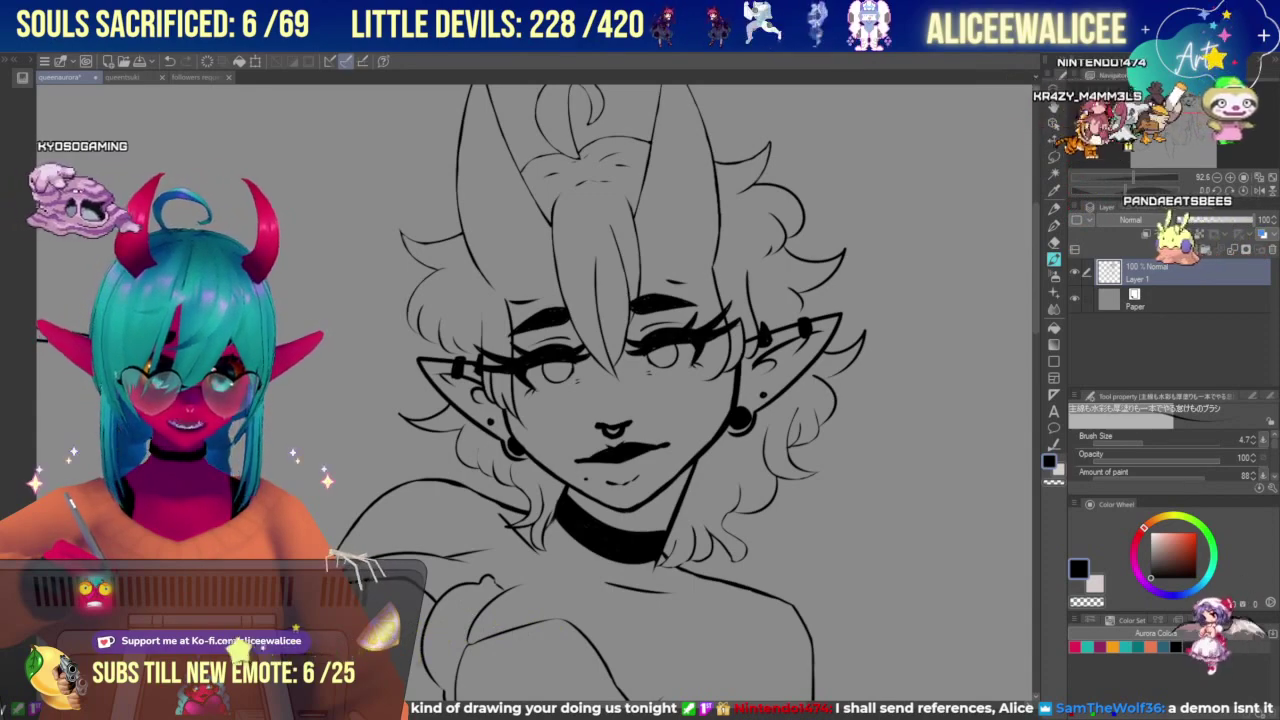
mouse_move(640, 400)
left_mouse_down()
mouse_move(660, 333)
mouse_move(670, 403)
left_mouse_up()
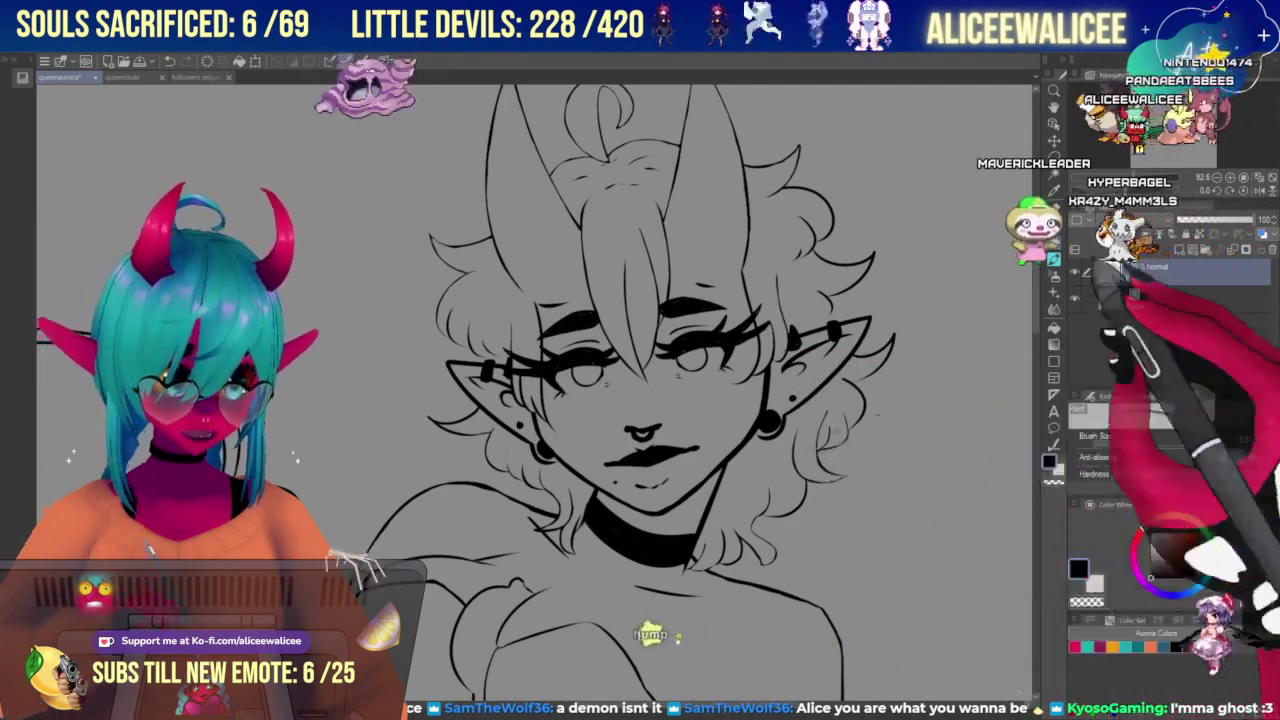
Thin the outline of the viewer's-left pointed ear with the Hard eraser at brush size 6.5.
left_click_drag(1168, 116, 1165, 116)
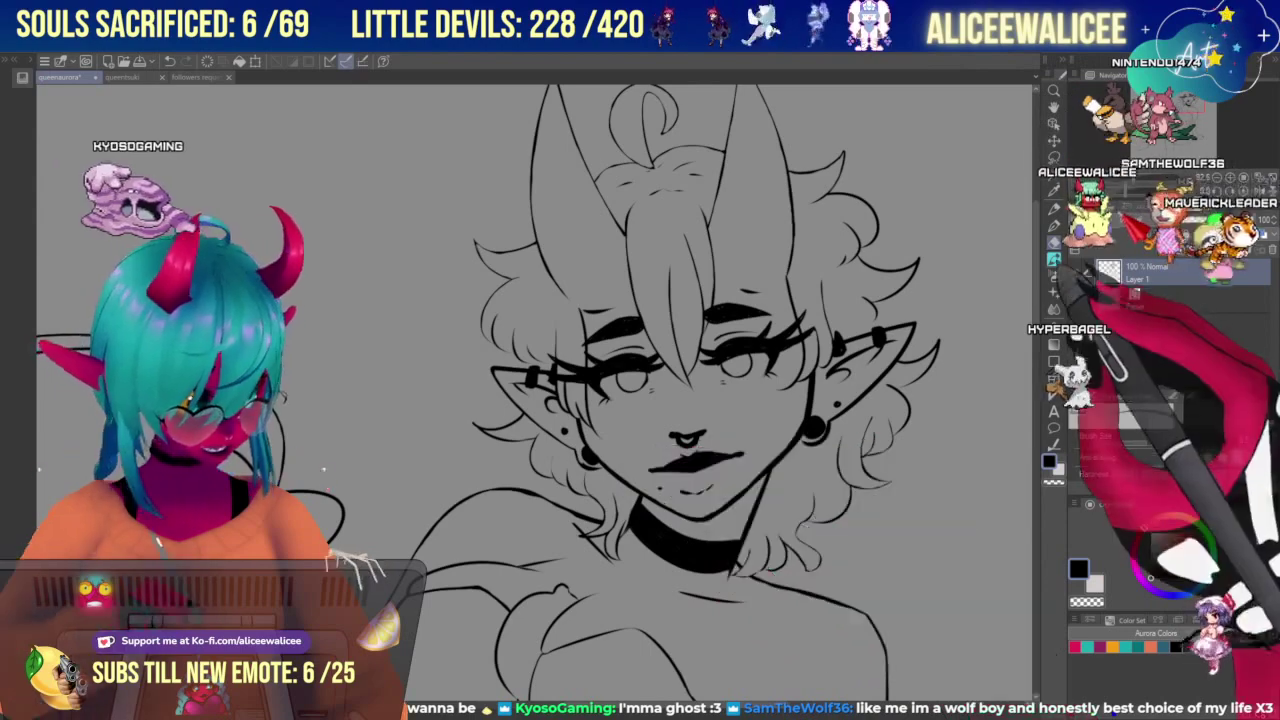
left_click(1054, 259)
left_click_drag(1128, 177, 1137, 177)
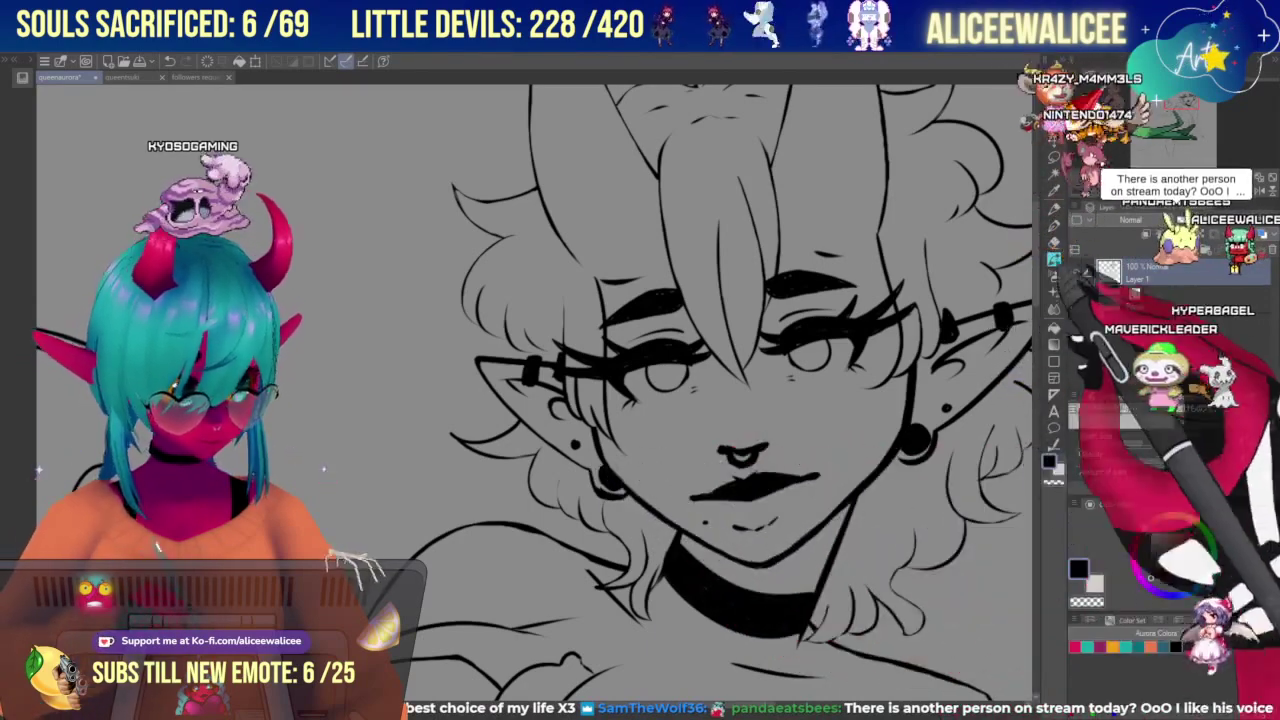
left_click(1054, 243)
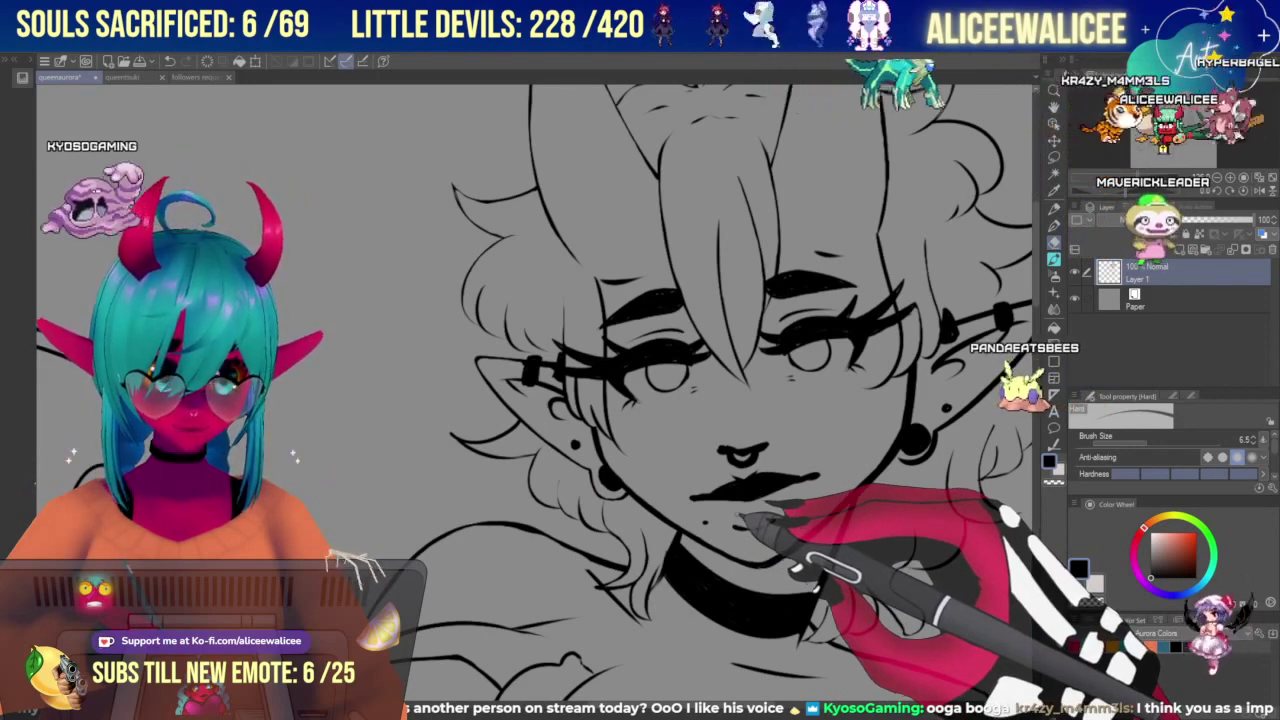
Refine the lines around both pointed ears and their cuffs, alternating the 4.7 brush and the Hard eraser at size 6.5.
left_click(1054, 259)
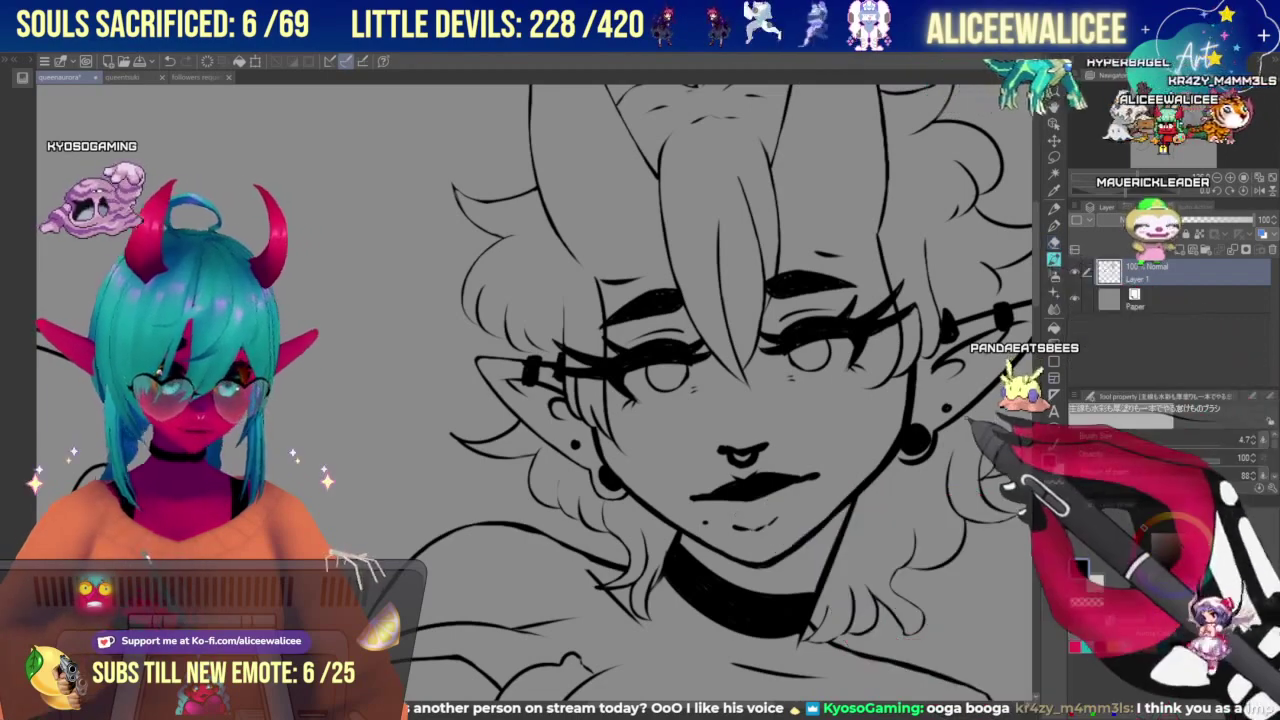
key("e")
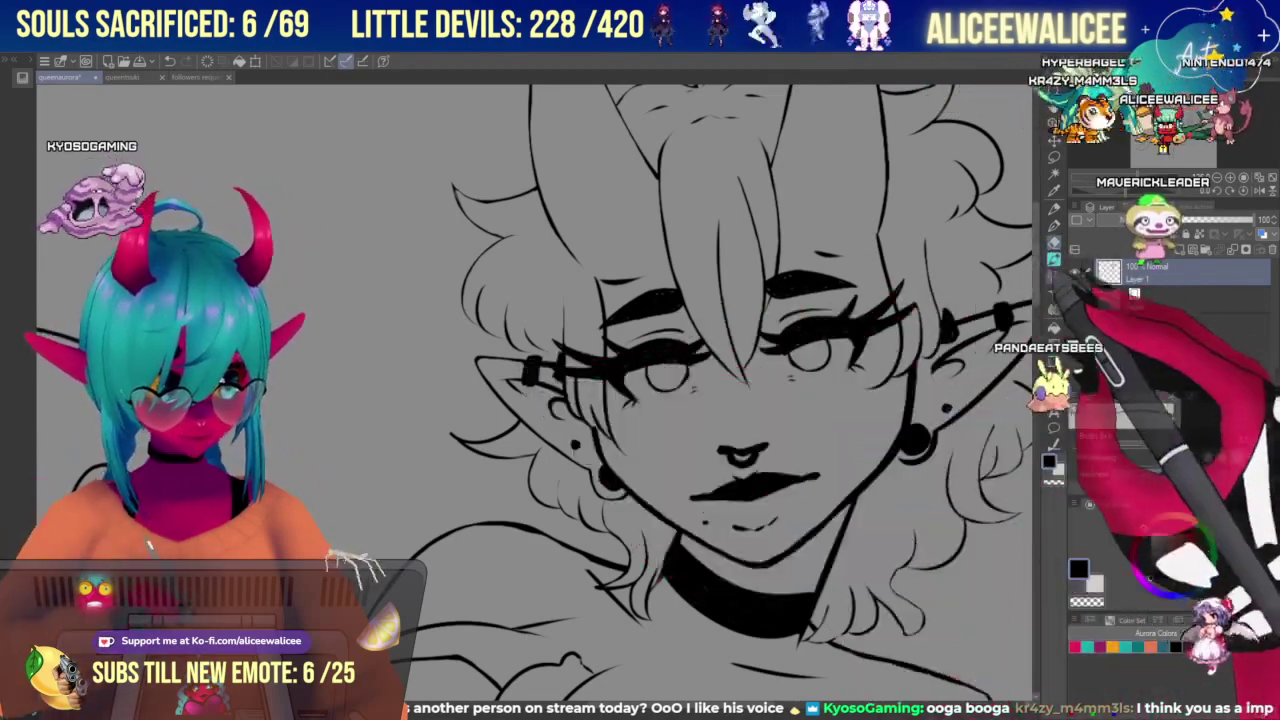
key("b")
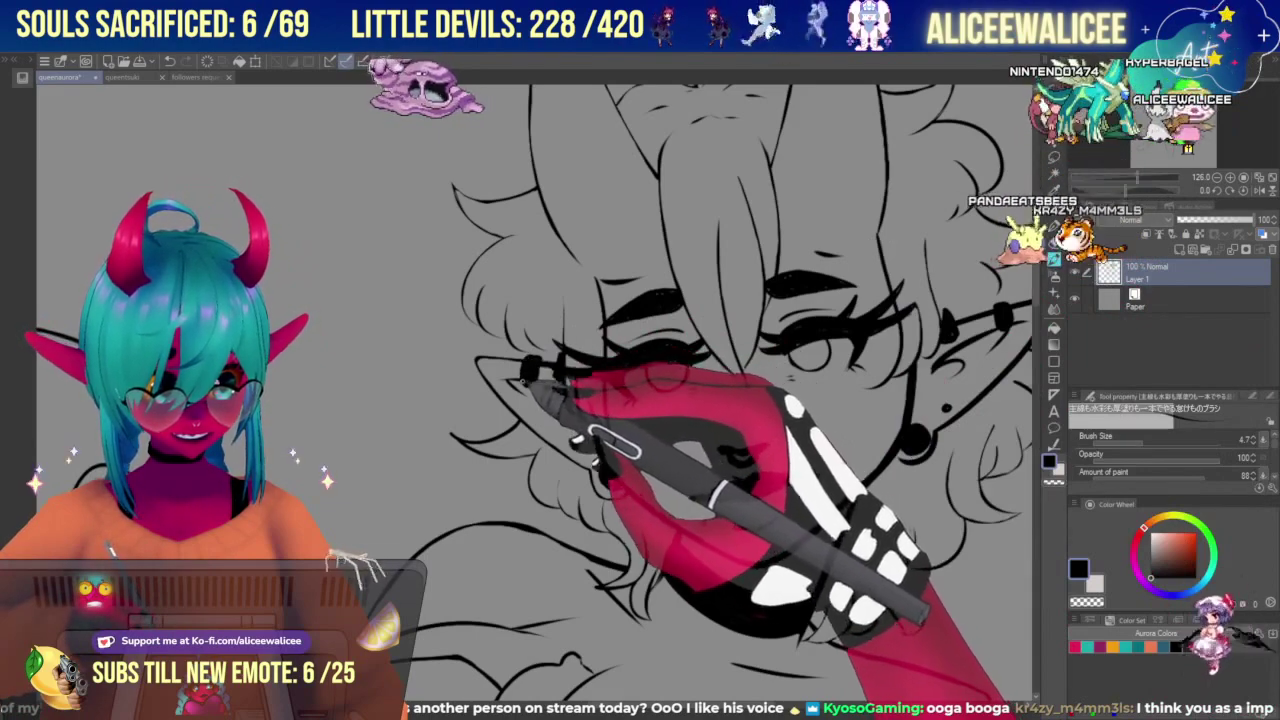
left_click(1054, 242)
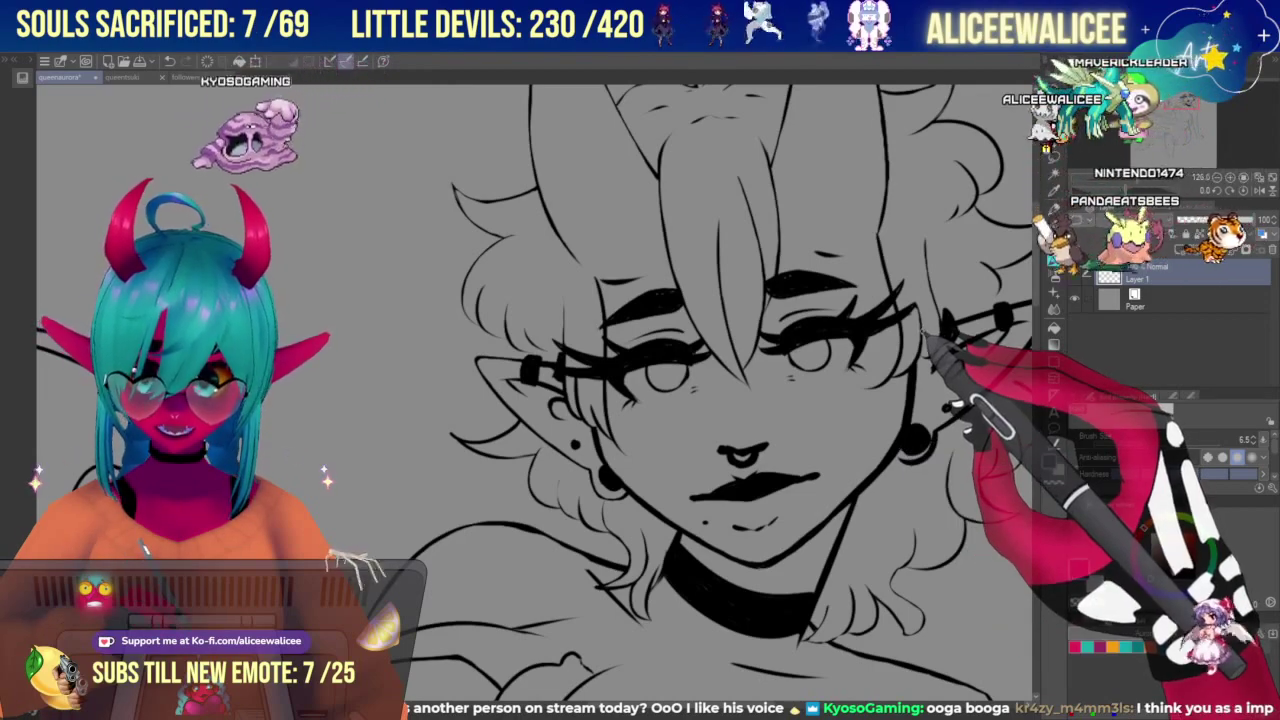
left_click(1054, 259)
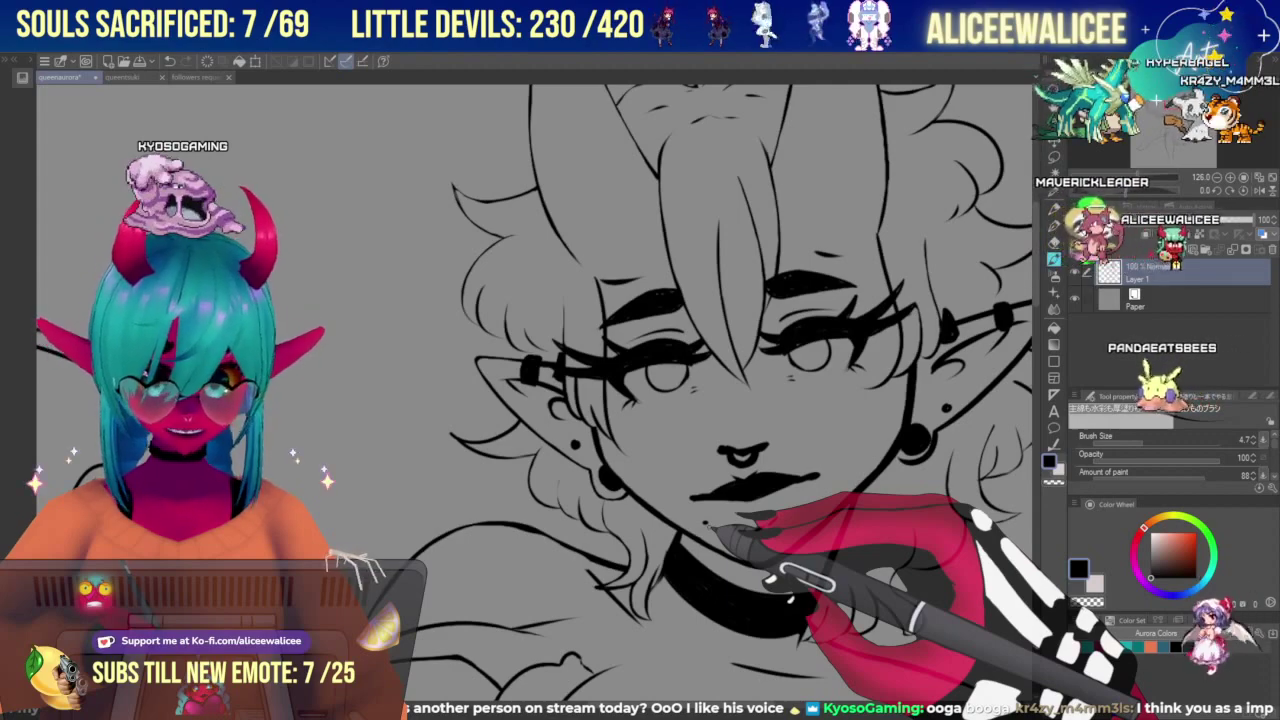
Clean up the jawline from the viewer's-left earring to the chin with the brush and Hard eraser.
left_click(1130, 177)
left_click(1173, 114)
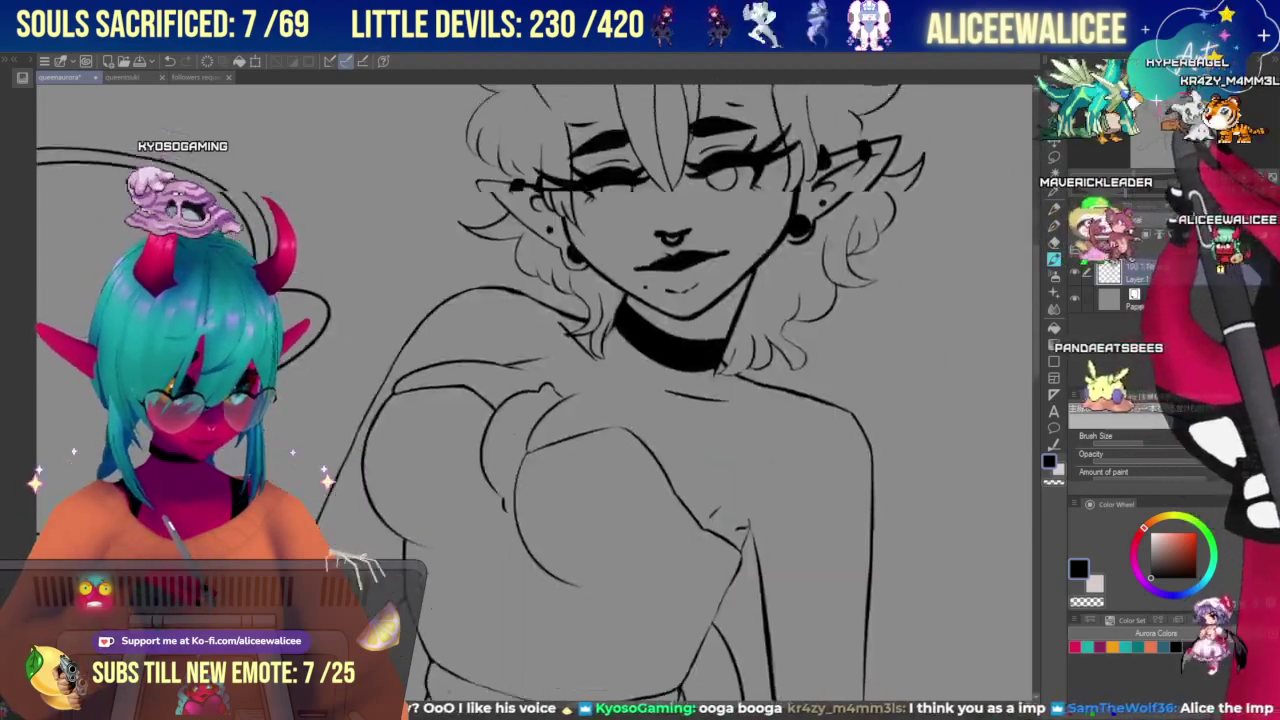
left_click_drag(1172, 124, 1175, 111)
scroll(640, 400, "up", 3)
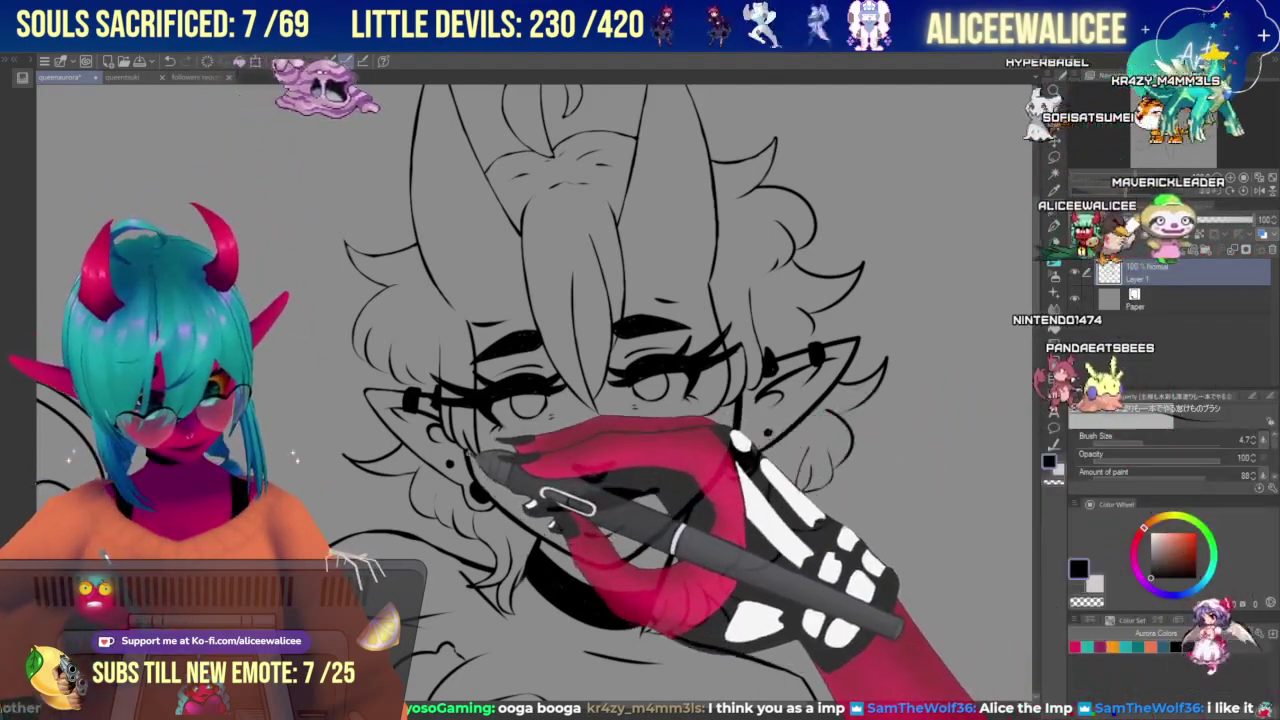
left_click(1054, 243)
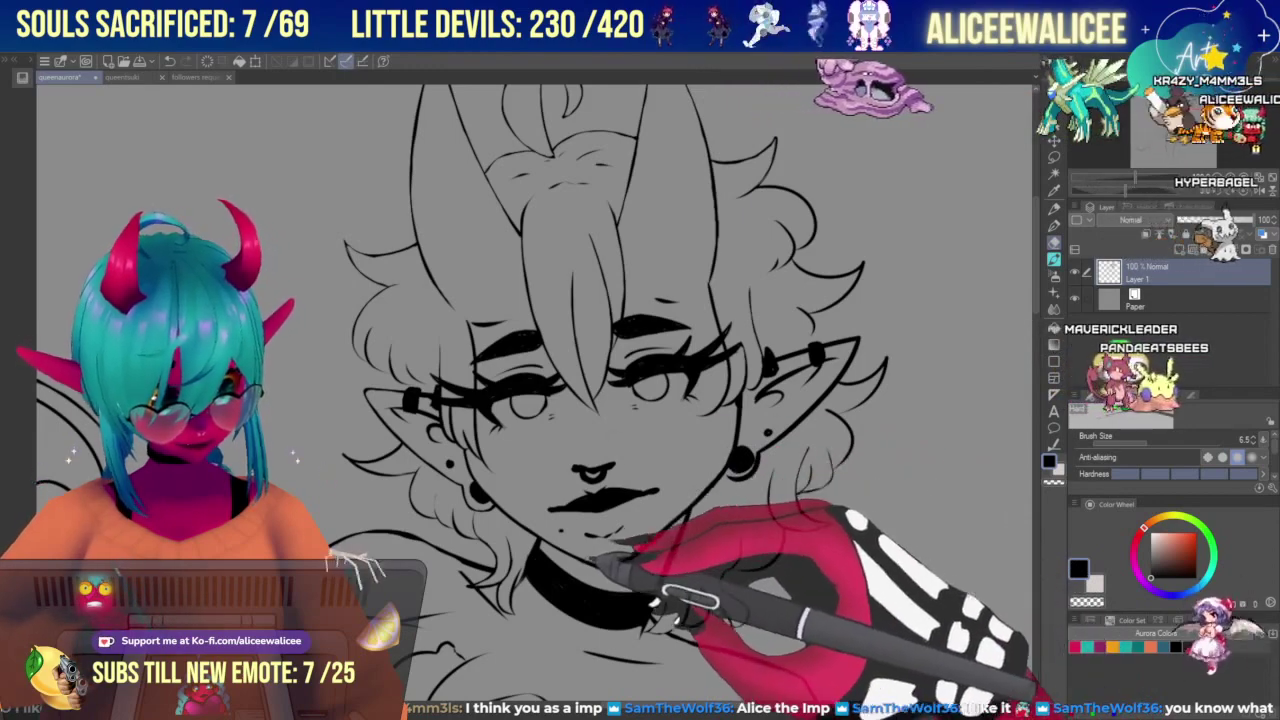
left_click_drag(1168, 146, 1138, 178)
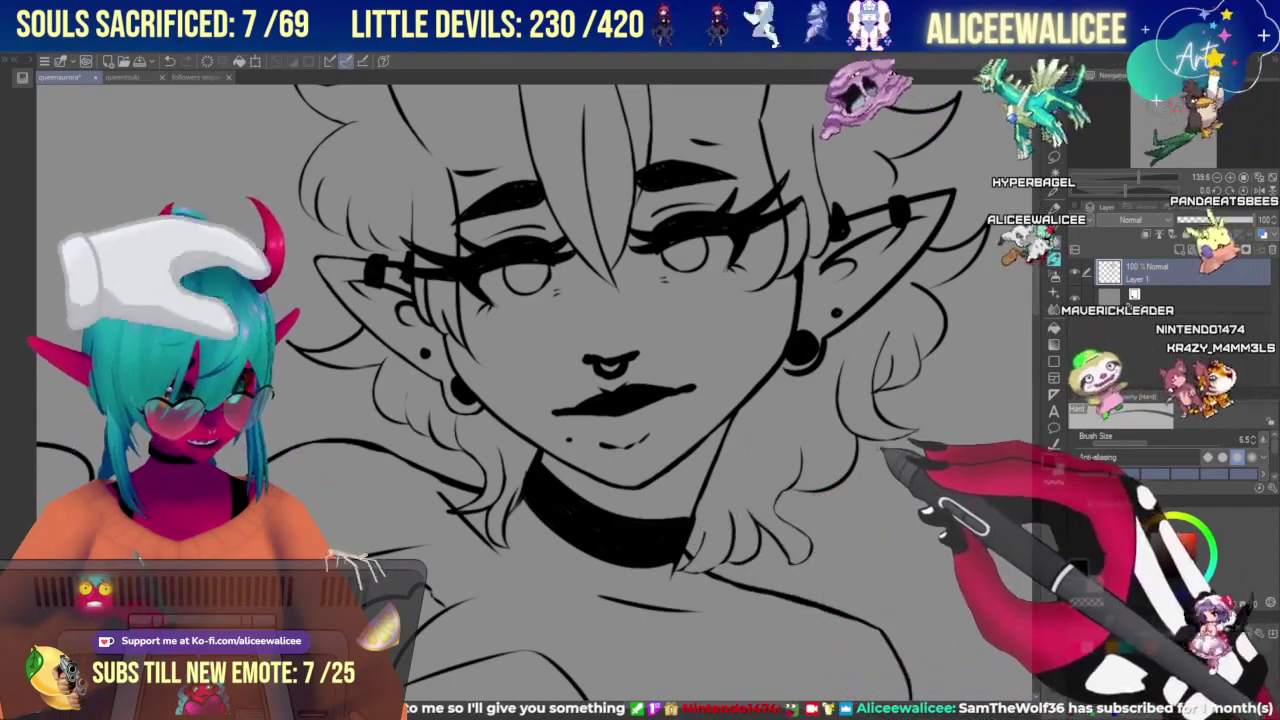
Touch up the loose hair curls below the viewer's-right ear with the Hard eraser and the 4.7 brush.
left_click(1054, 243)
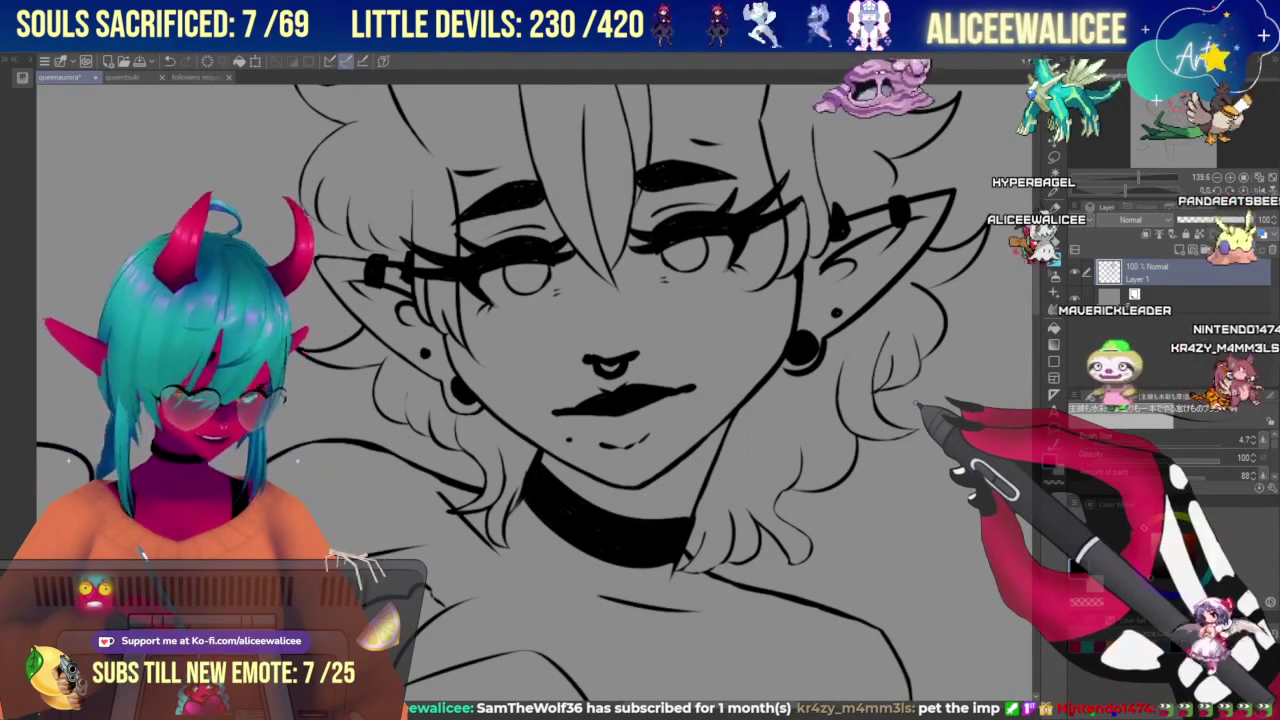
left_click_drag(1173, 108, 1166, 103)
left_click_drag(1138, 177, 1135, 177)
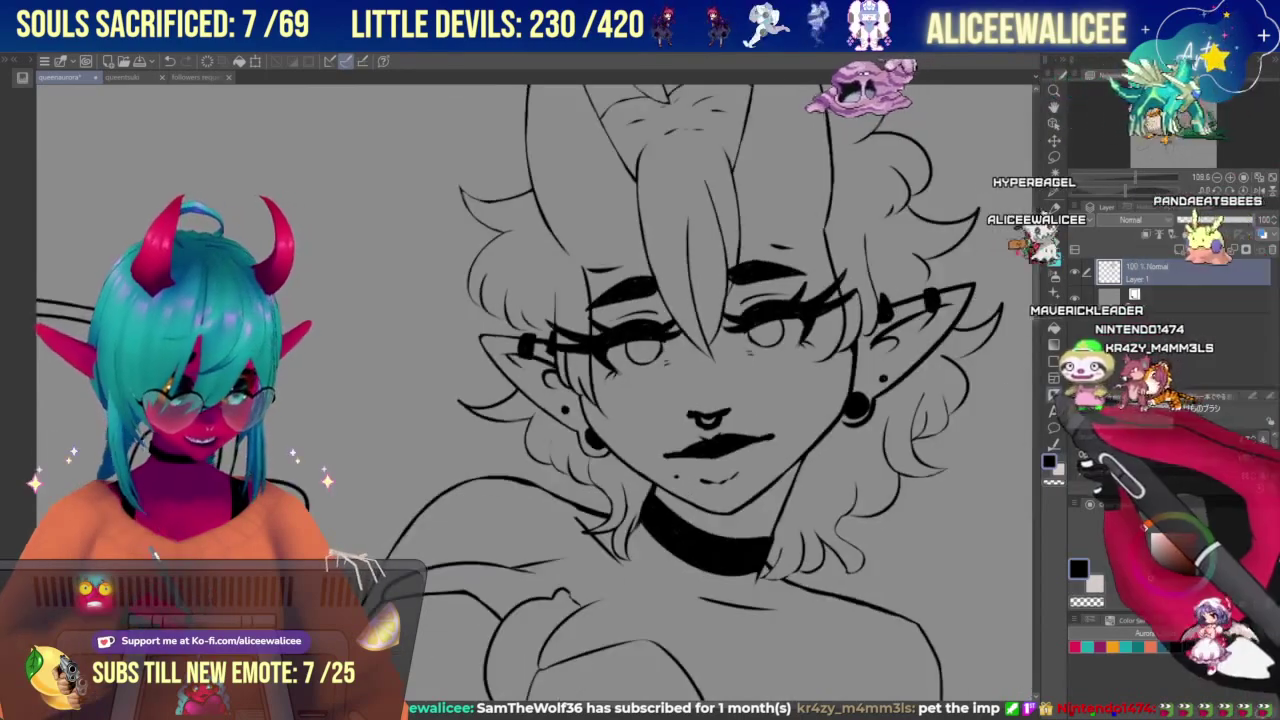
mouse_move(1168, 104)
left_mouse_down()
mouse_move(1168, 115)
mouse_move(1165, 104)
left_mouse_up()
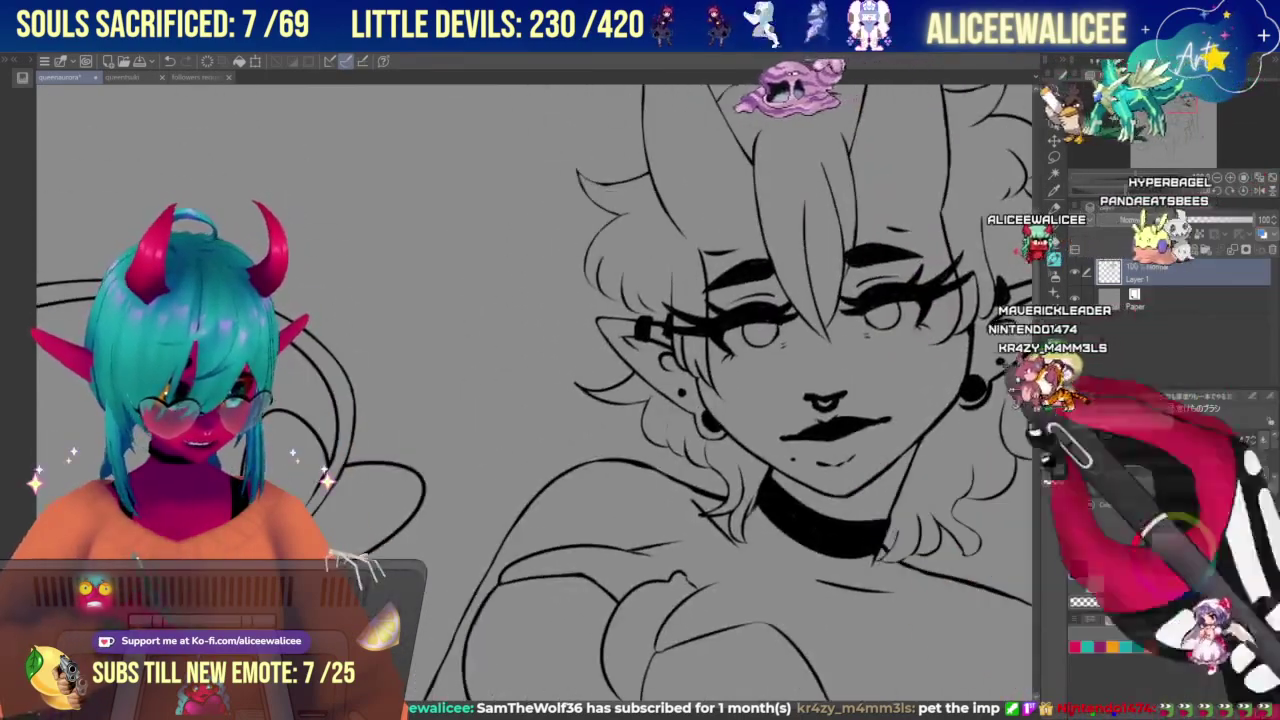
Clean up the hair tufts between the viewer's-left ear and shoulder with the Hard eraser at size 6.5.
left_click(1137, 177)
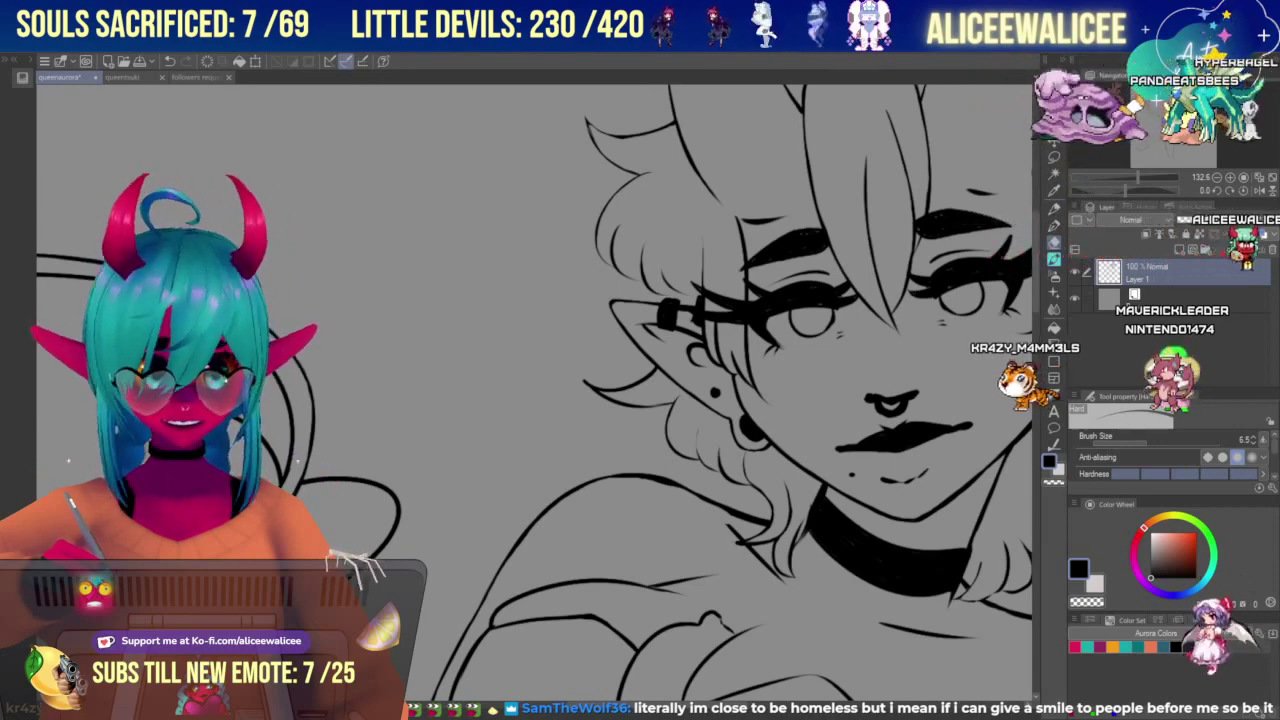
left_click_drag(700, 520, 679, 500)
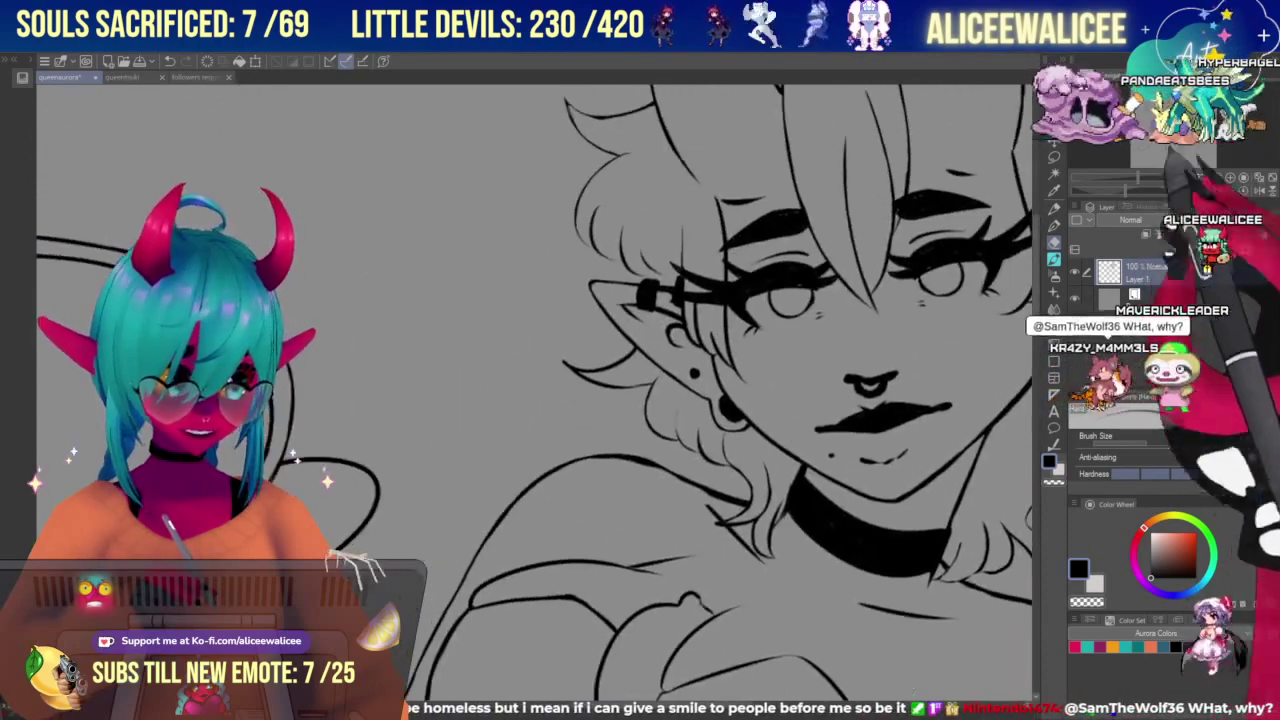
left_click_drag(1138, 178, 1134, 178)
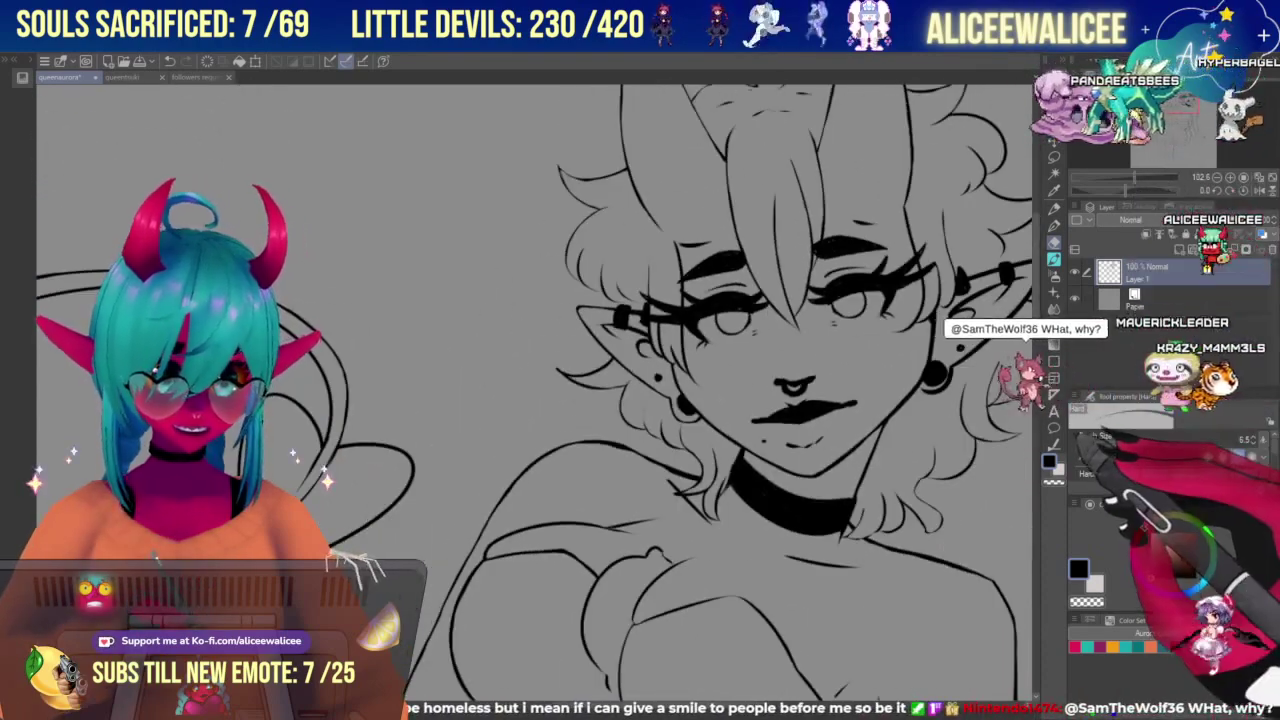
mouse_move(700, 400)
left_mouse_down()
mouse_move(590, 404)
mouse_move(604, 449)
left_mouse_up()
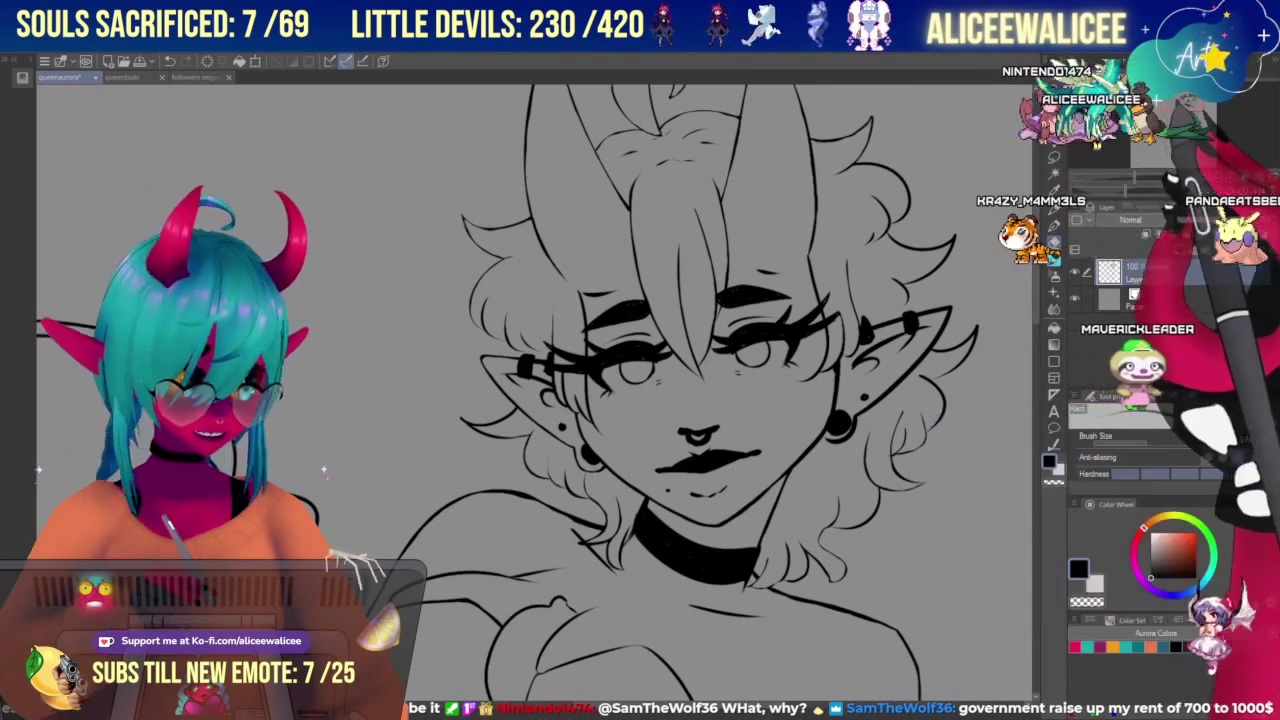
mouse_move(640, 500)
left_mouse_down()
mouse_move(654, 315)
mouse_move(656, 502)
mouse_move(554, 277)
mouse_move(502, 430)
left_mouse_up()
scroll(553, 425, "up", 1)
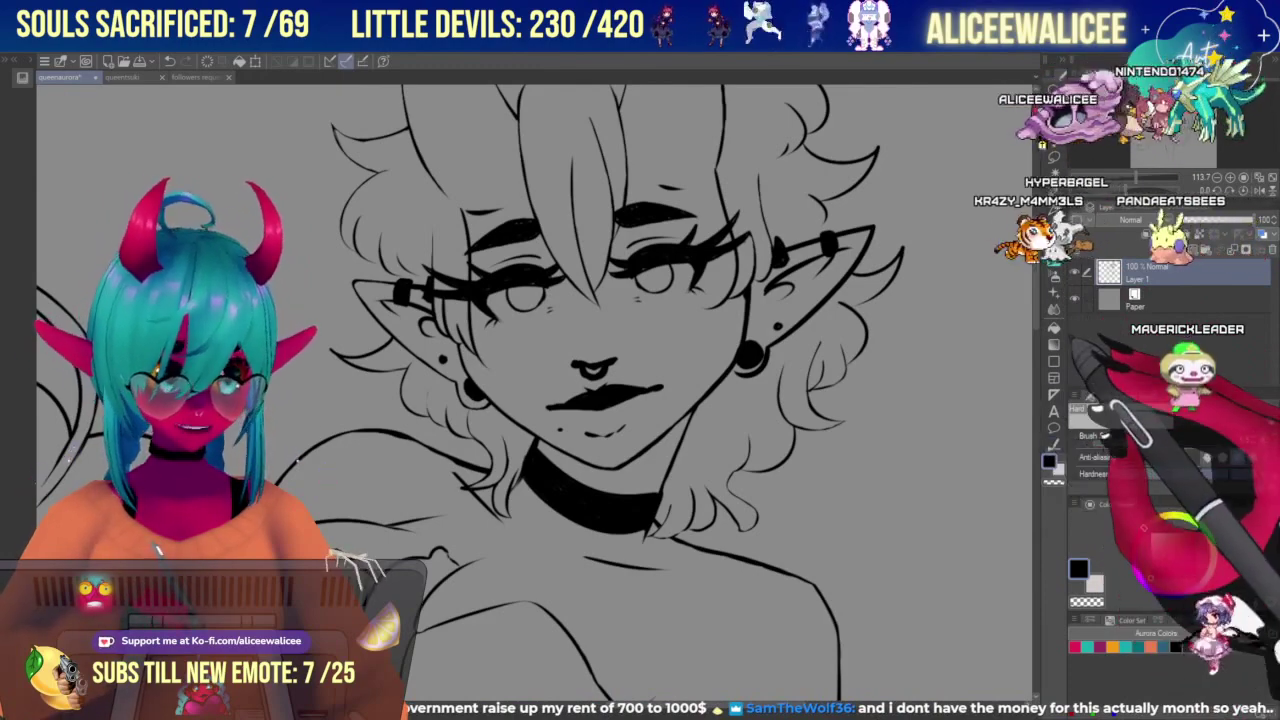
Refine the lower outline of the viewer's-right ear around the round earring with the brush and Hard eraser.
left_click_drag(600, 400, 478, 500)
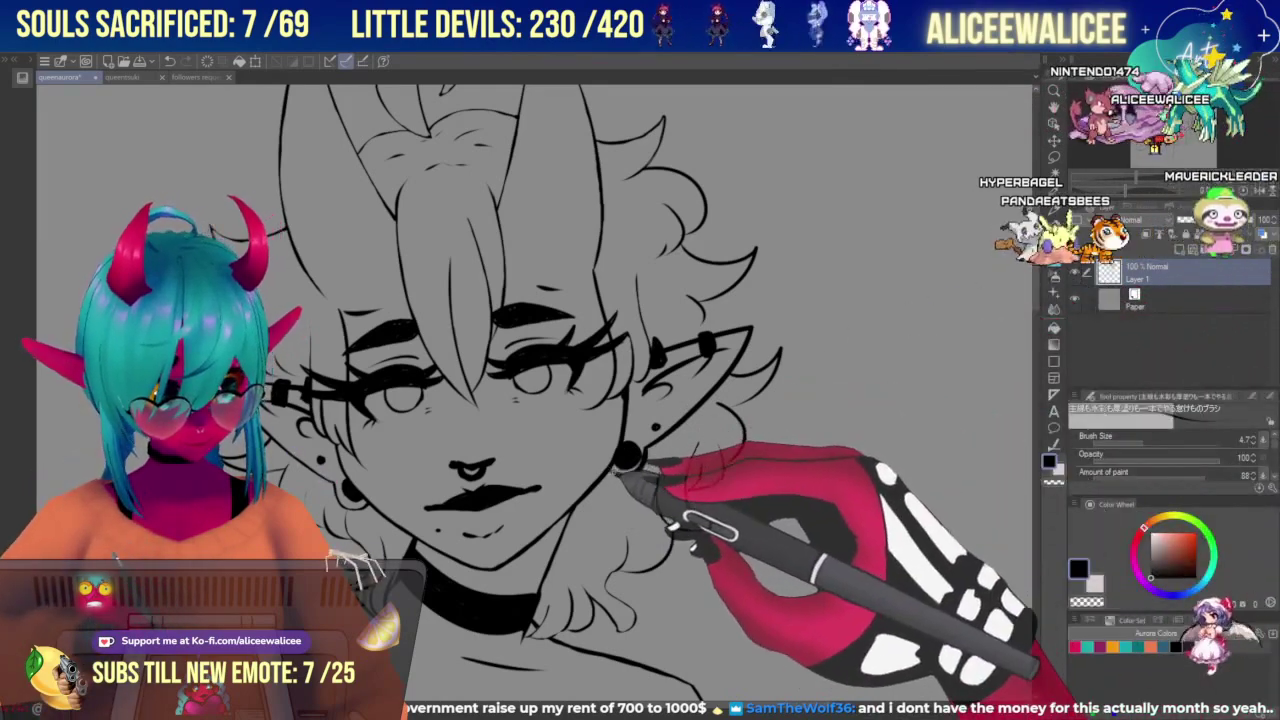
left_click(1054, 243)
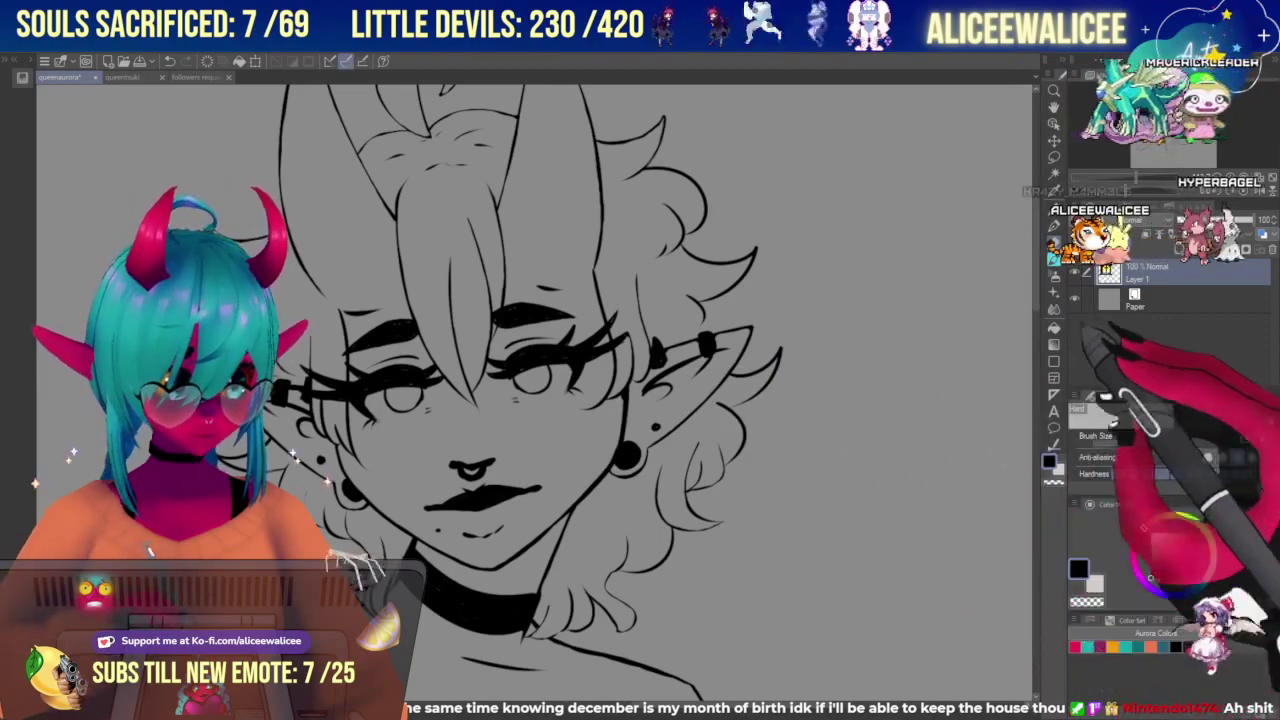
left_click(1055, 259)
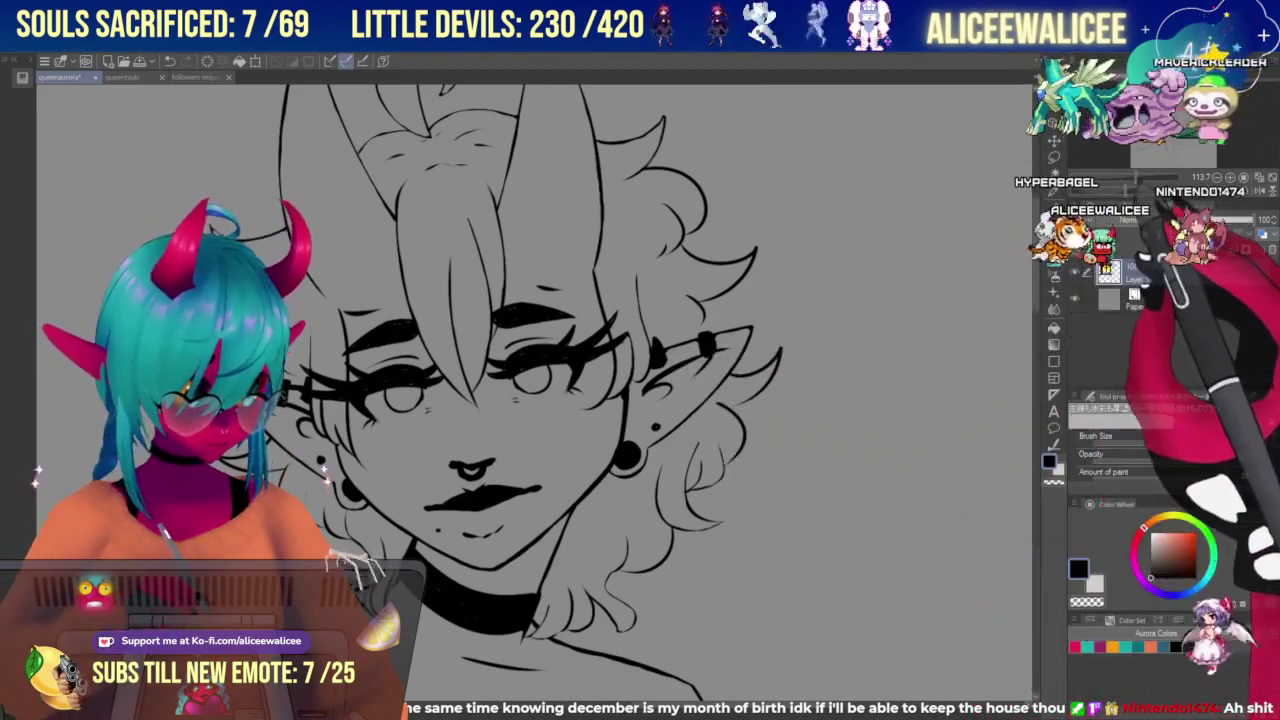
Refine the hairline beneath the viewer's-right horn, above the eyebrow and lashes, with the Hard eraser and 4.7 brush.
left_click(1055, 262)
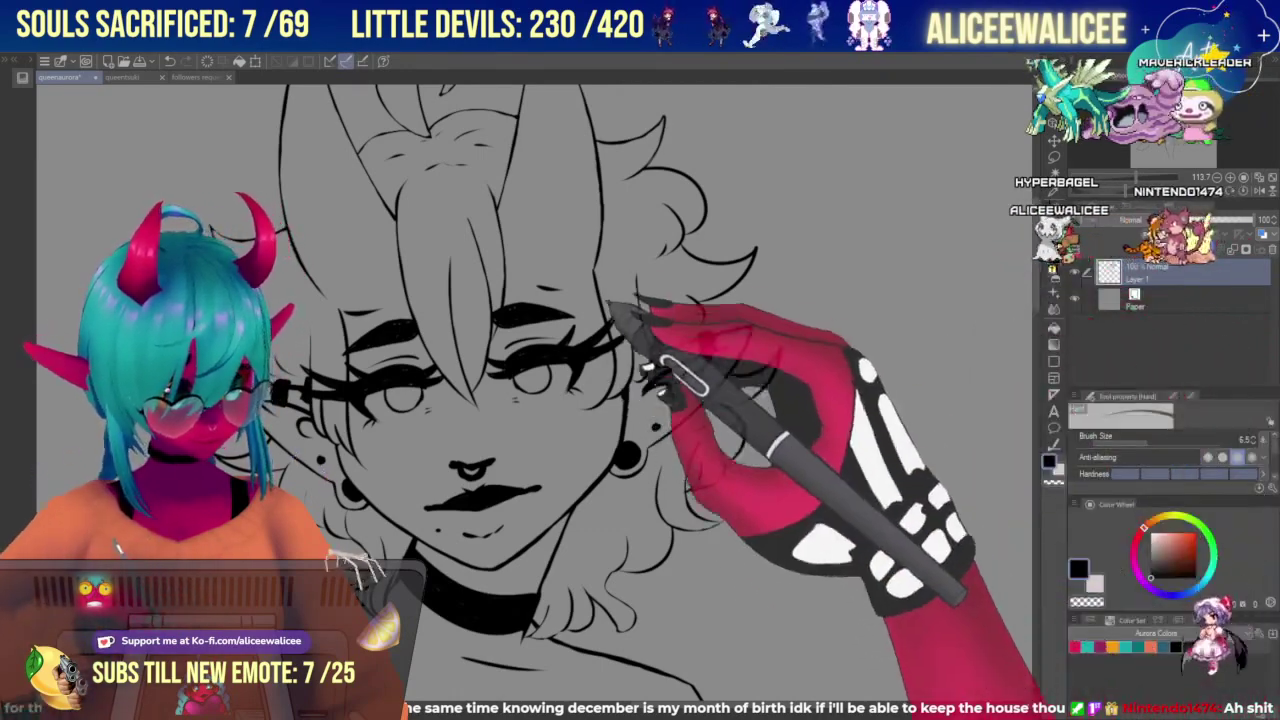
left_click(1054, 262)
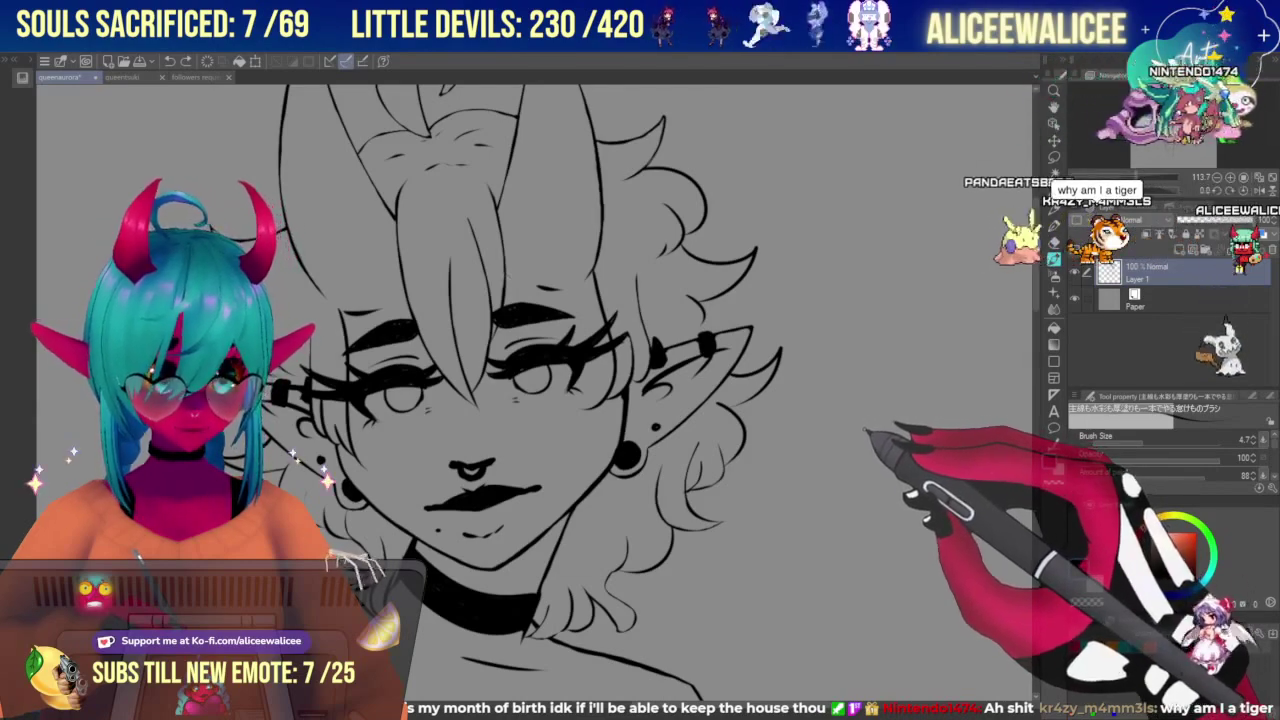
left_click_drag(1164, 112, 1160, 102)
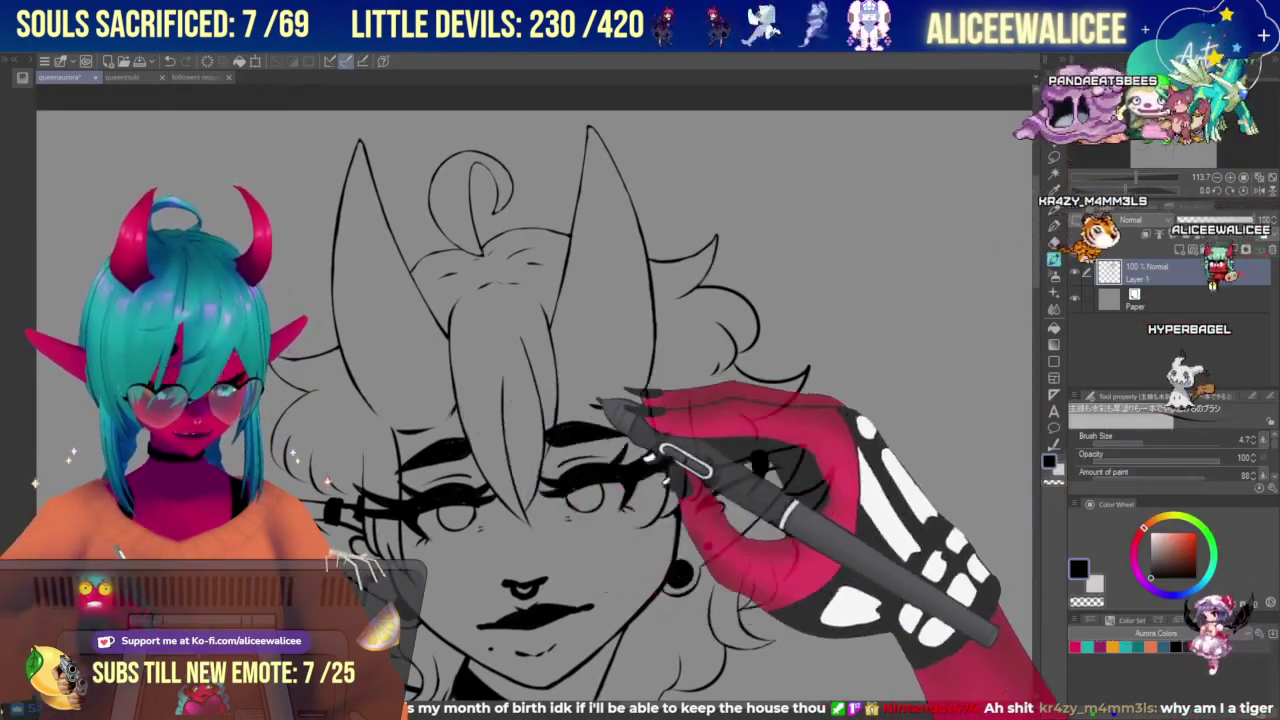
left_click(1054, 243)
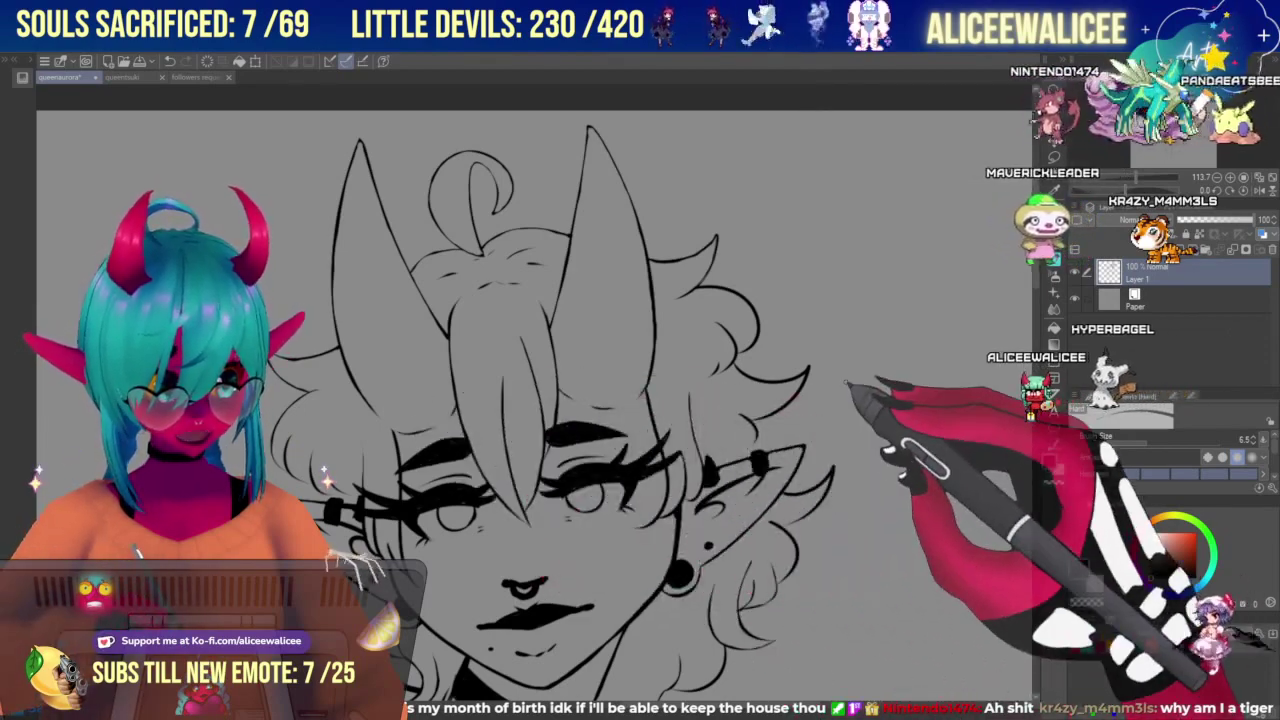
Clean up the hair tips and neck line beside the viewer's-left end of the choker with the brush and Hard eraser.
left_click_drag(1136, 177, 1129, 177)
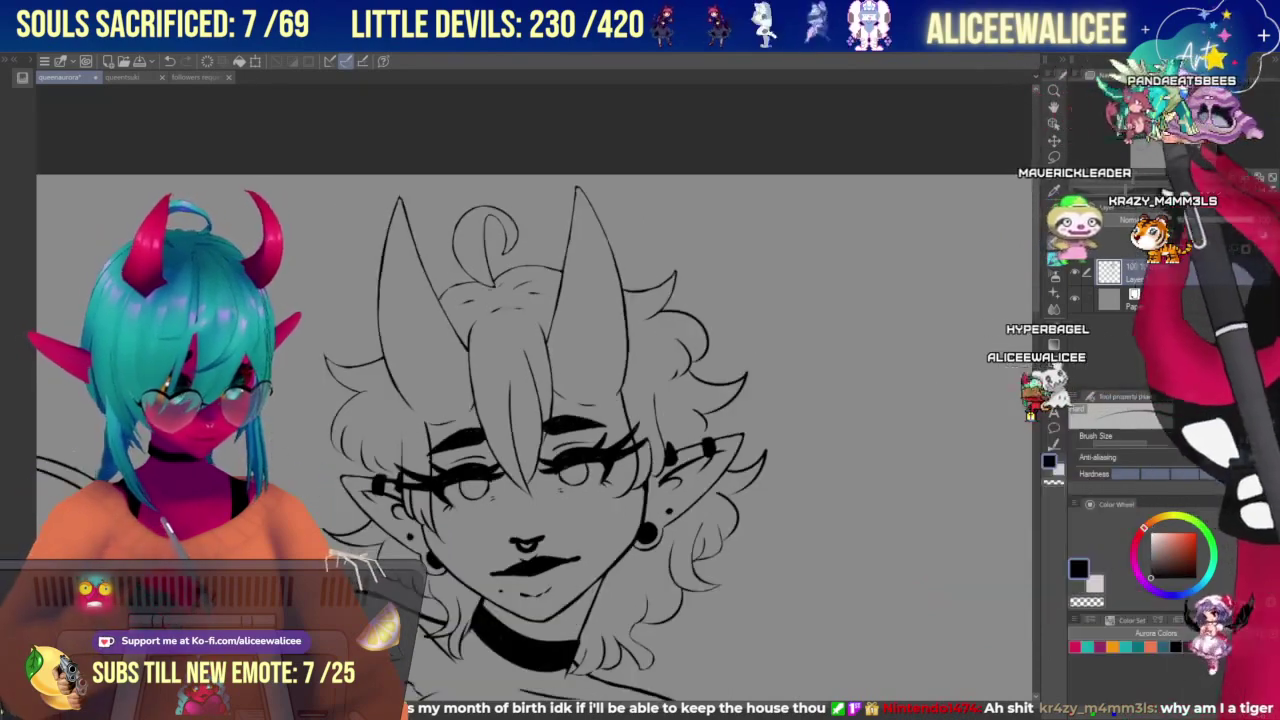
left_click_drag(1168, 112, 1171, 132)
left_click(1132, 177)
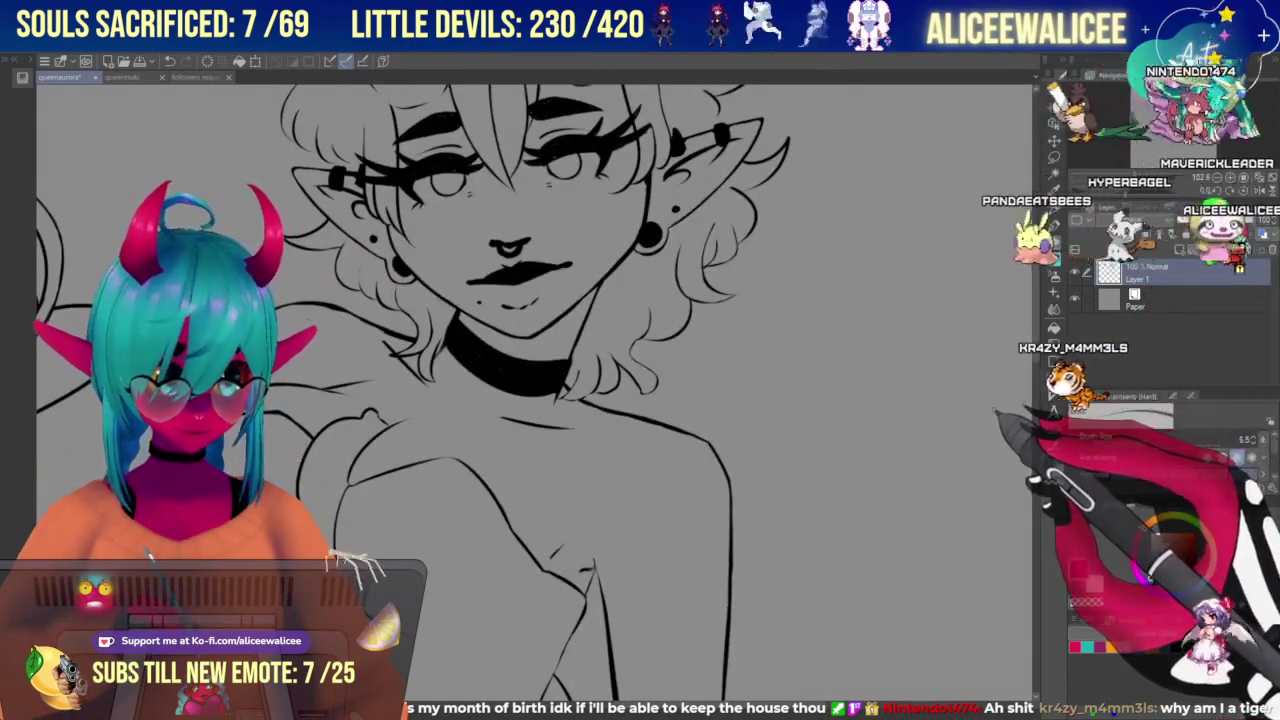
left_click(1136, 177)
left_click_drag(1172, 128, 1167, 132)
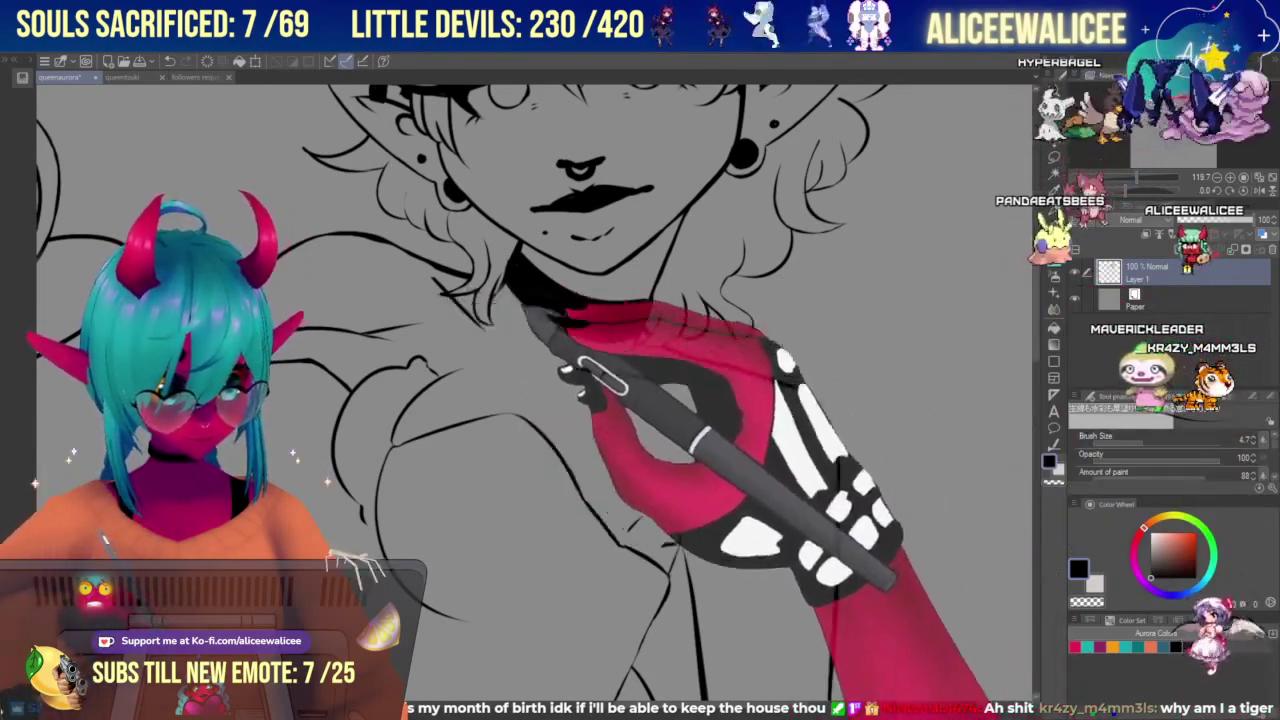
left_click(1054, 243)
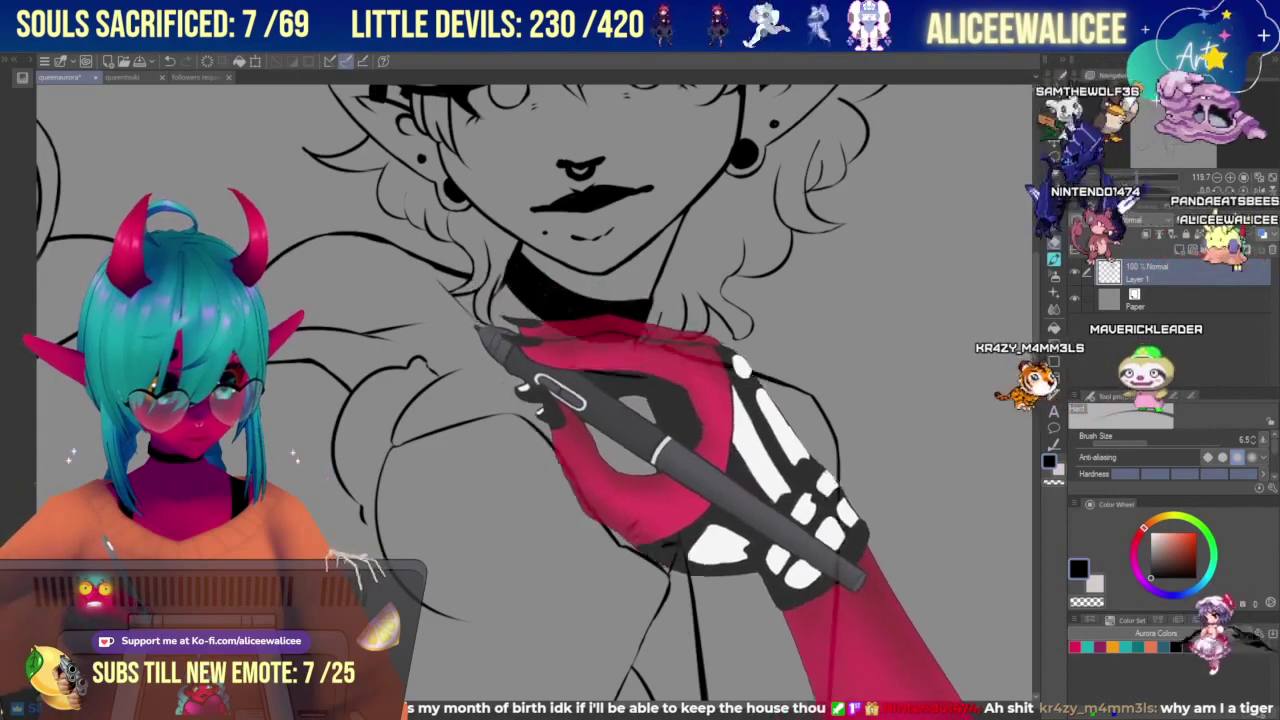
left_click(1054, 260)
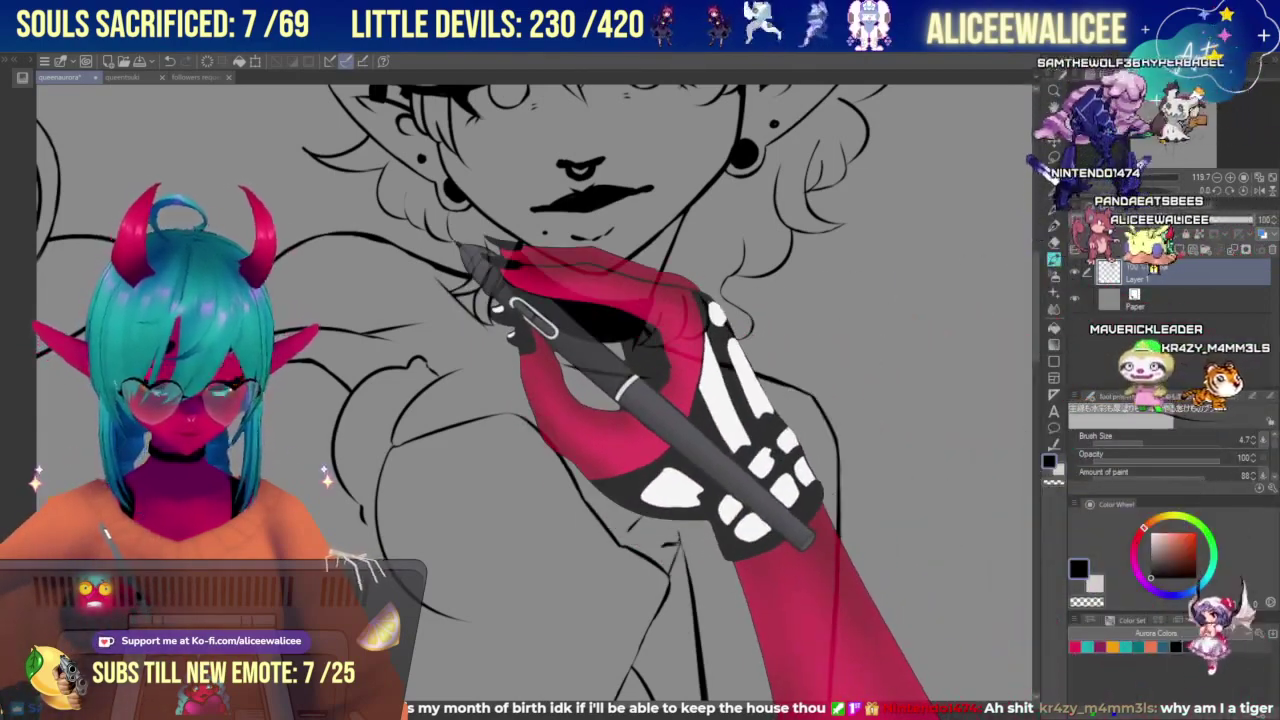
Refine the viewer's-left shoulder line where it meets the hair tips, using the brush and the Hard eraser.
left_click_drag(1187, 118, 1179, 105)
left_click(1054, 243)
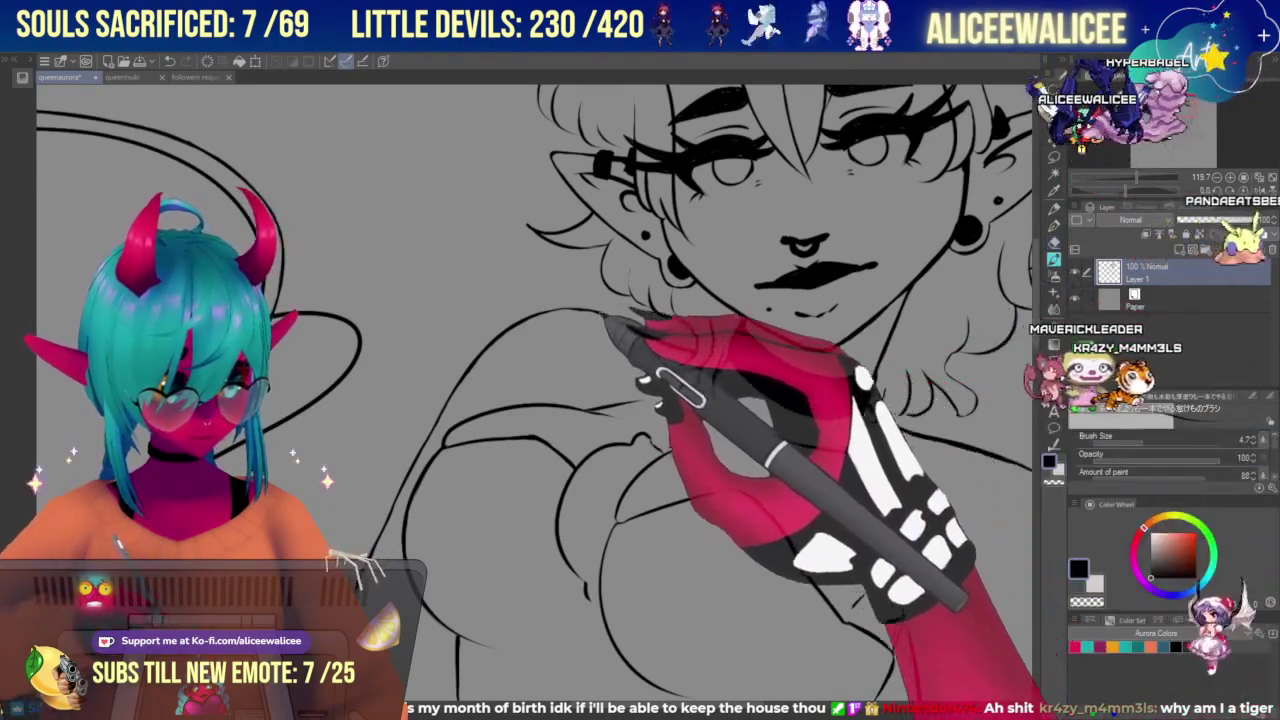
left_click(1055, 243)
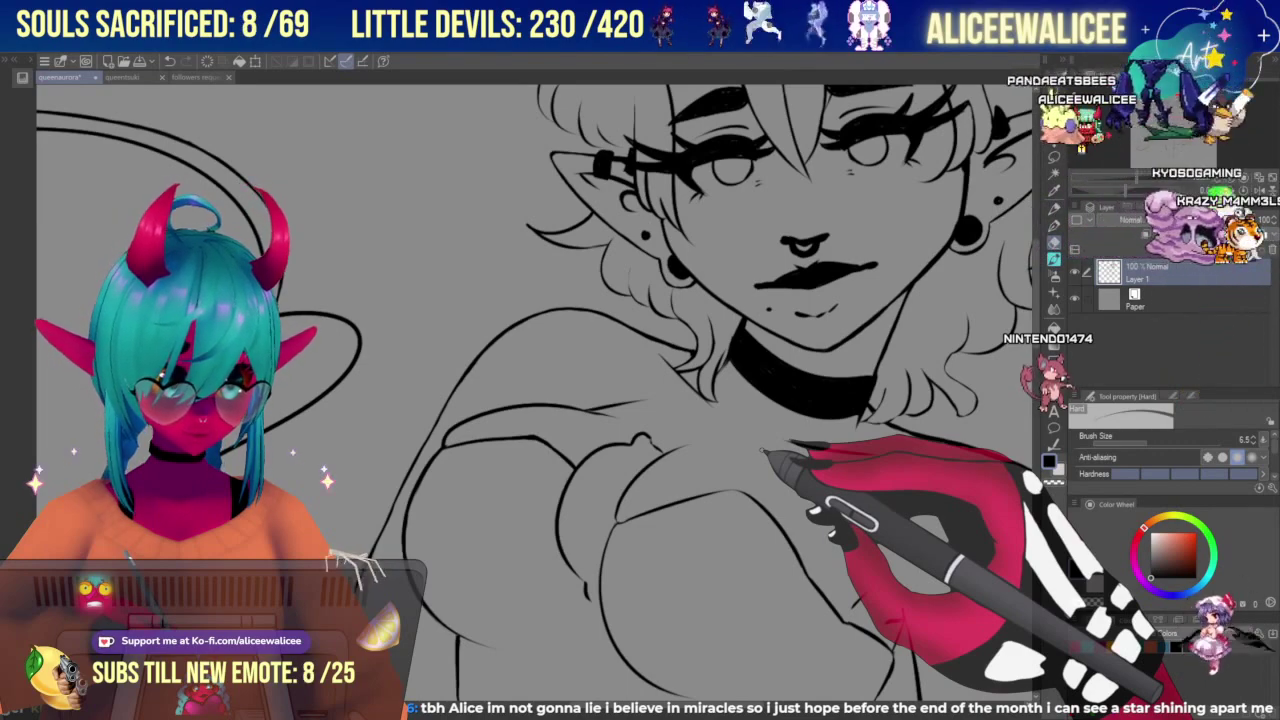
Thin the outlines of the viewer's-left off-shoulder sleeve and neckline with the Hard eraser at brush size 6.5.
left_click_drag(1136, 178, 1142, 179)
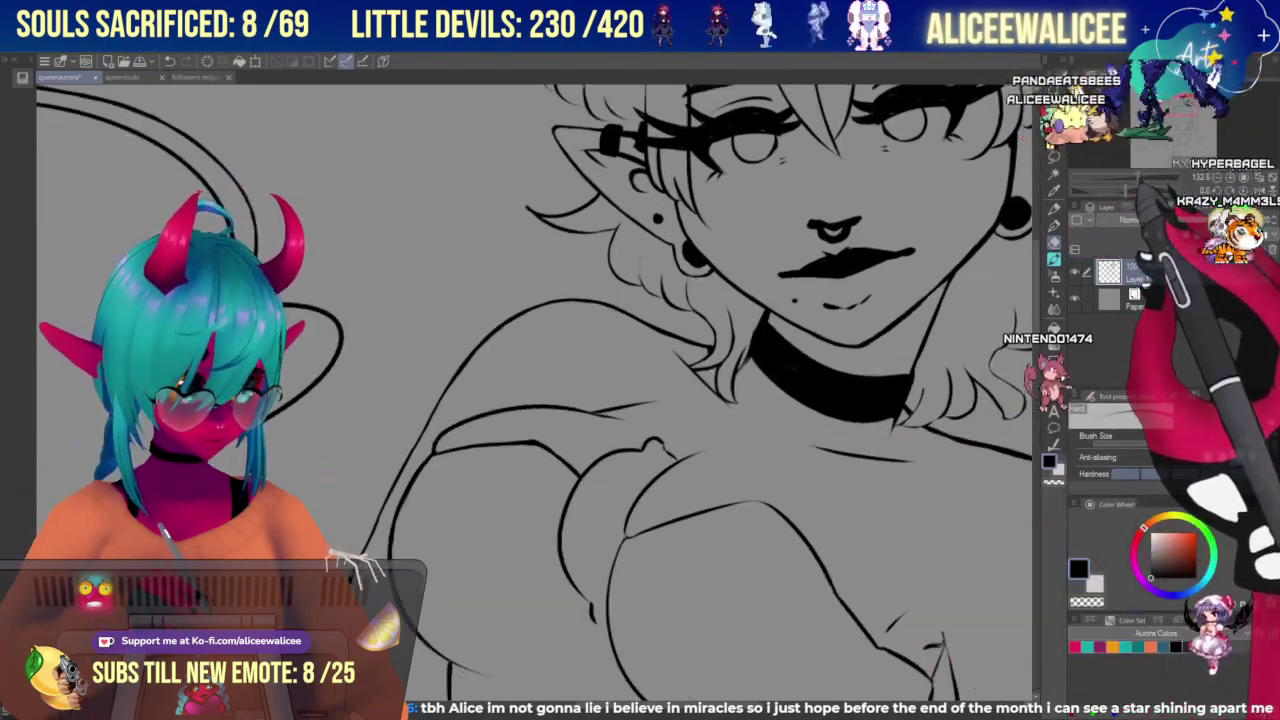
left_click_drag(1184, 106, 1178, 109)
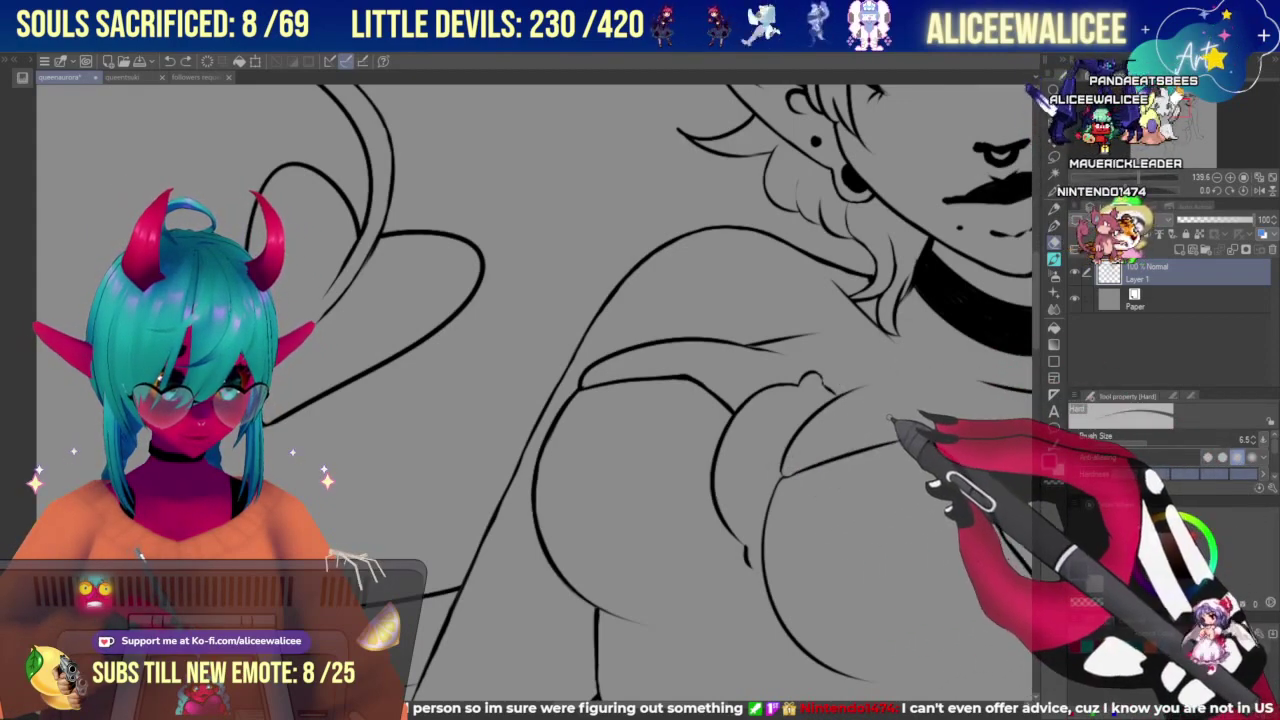
mouse_move(720, 480)
left_mouse_down()
mouse_move(633, 219)
mouse_move(656, 445)
mouse_move(699, 454)
left_mouse_up()
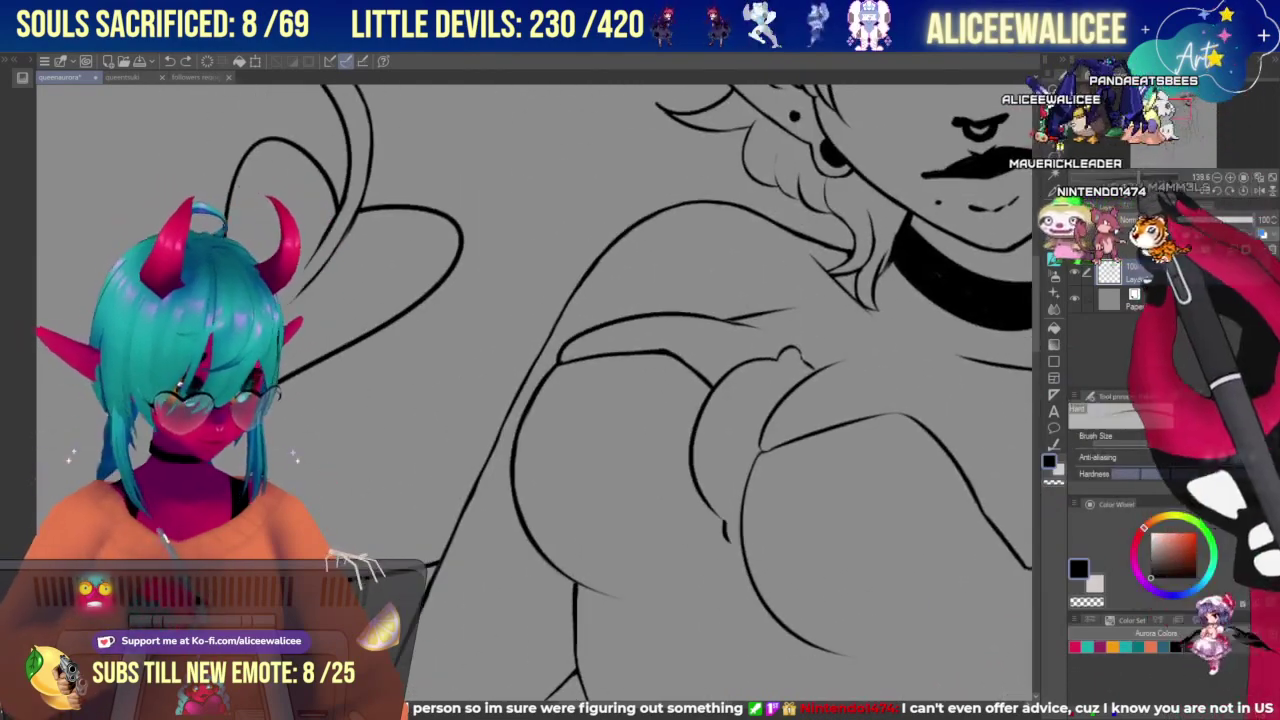
left_click_drag(1138, 177, 1133, 177)
scroll(700, 390, "up", 2)
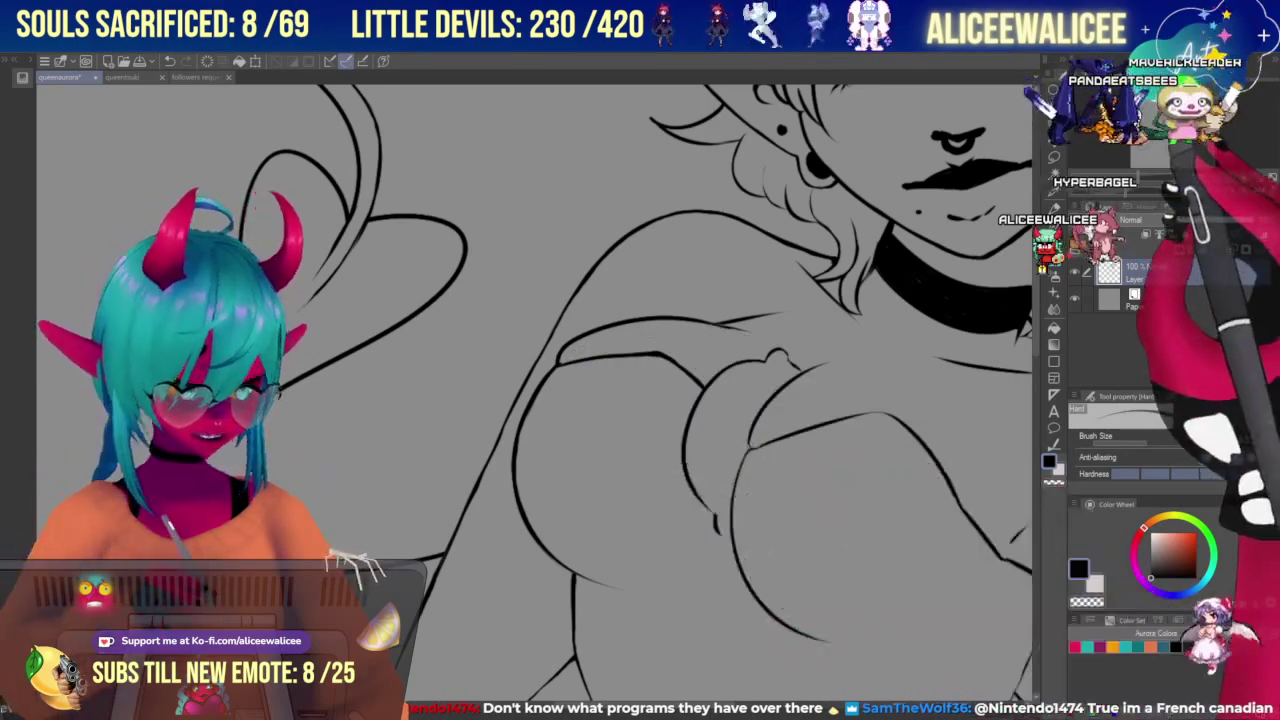
Touch up the outlines of the top's neckline on the viewer's-left side of the chest with the brush and Hard eraser.
left_click_drag(1172, 138, 1172, 139)
left_click(1054, 259)
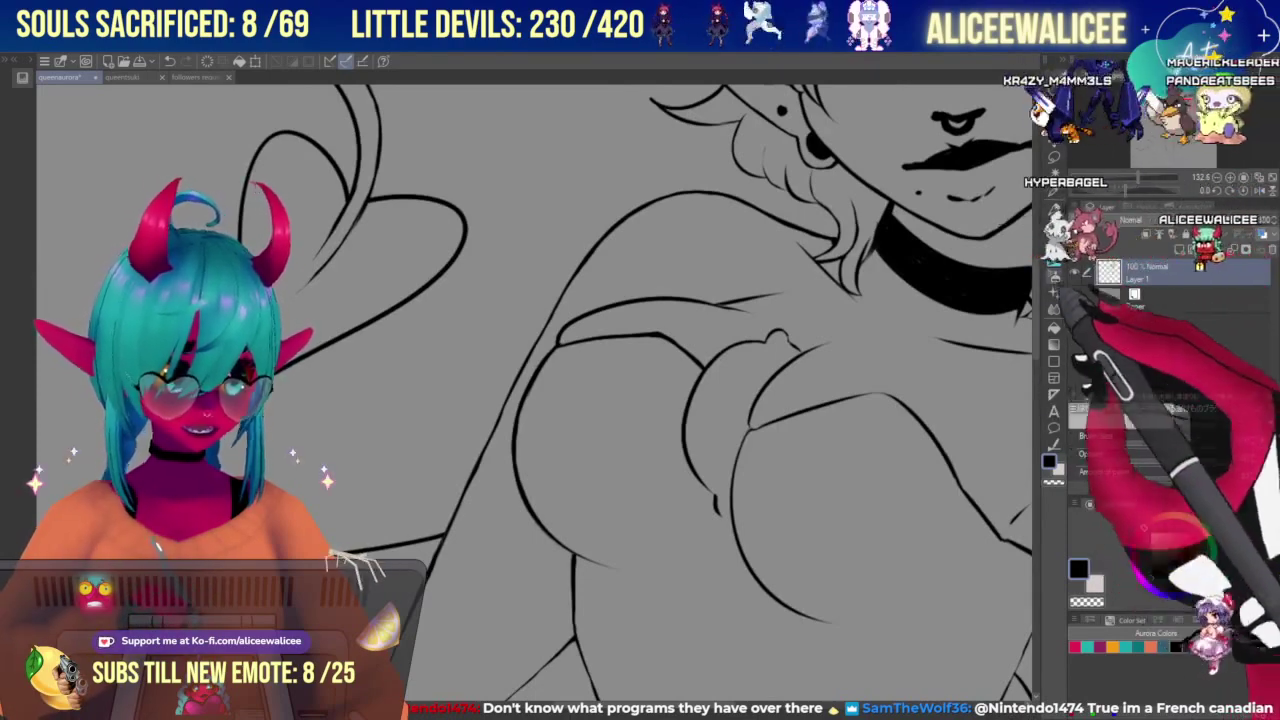
key("e")
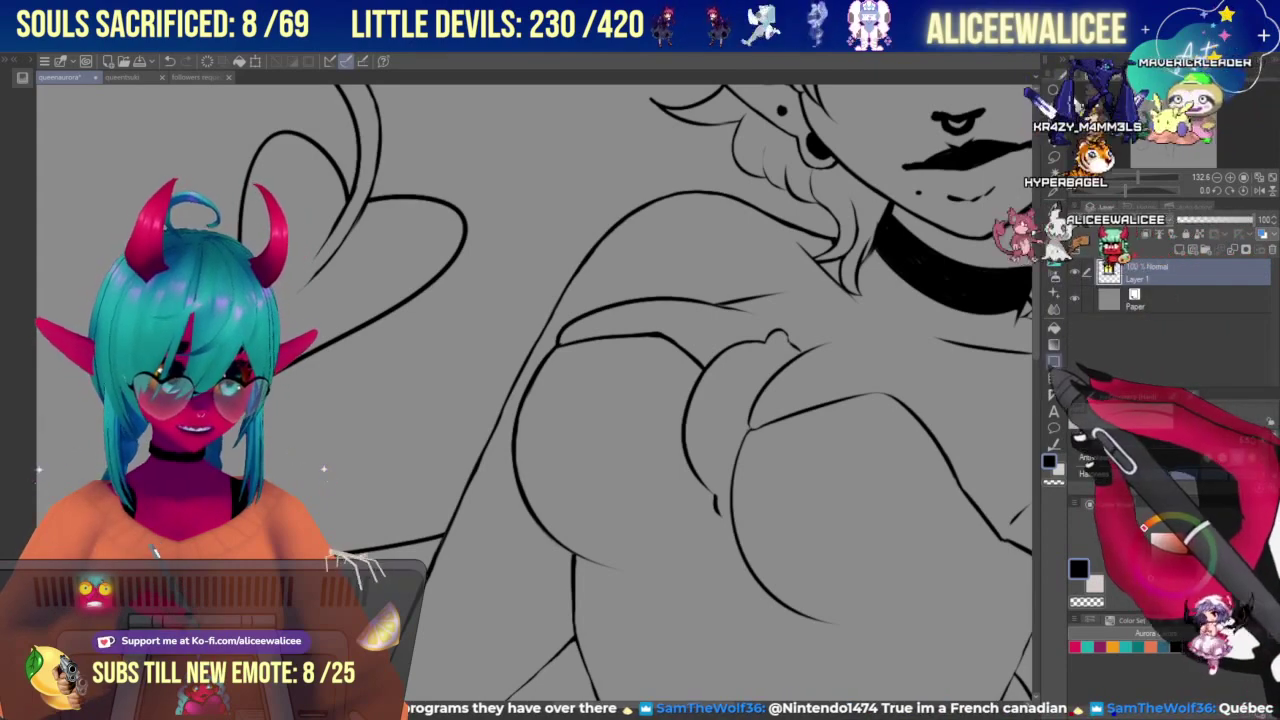
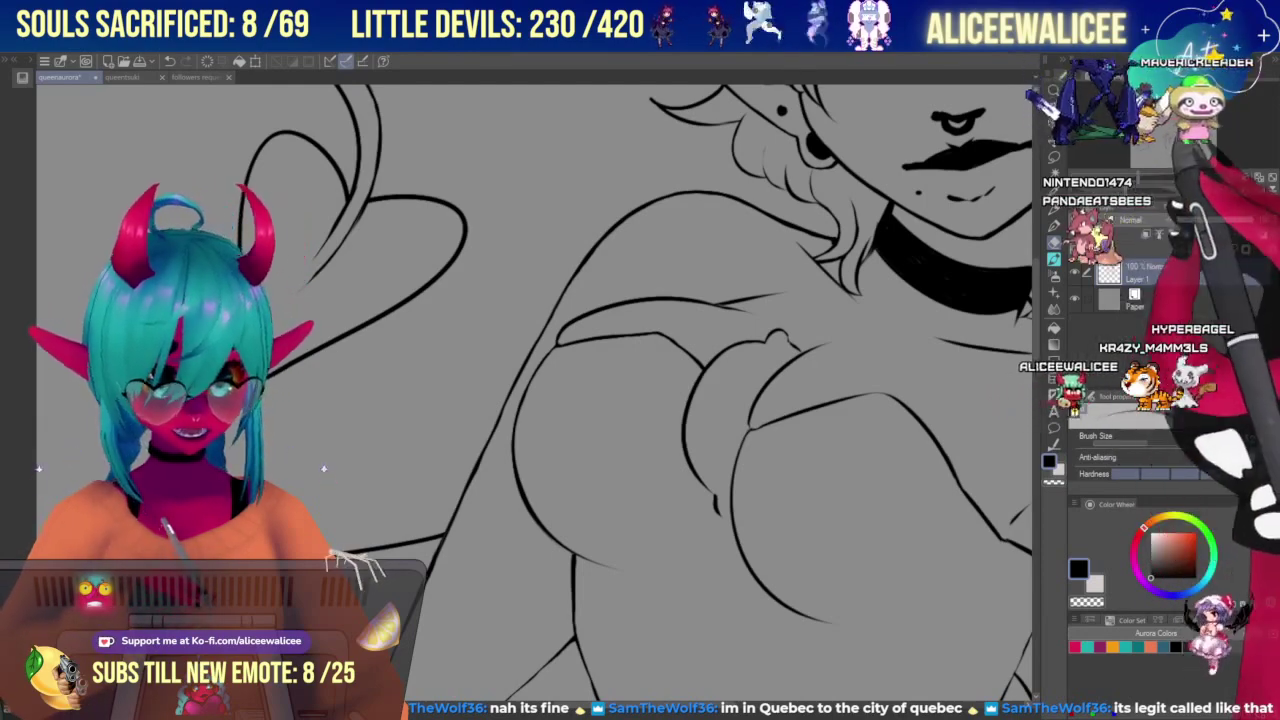
Thin the curved inner fold line at the center of the chest and finish its lower end with the 4.7 brush.
left_click_drag(700, 560, 701, 502)
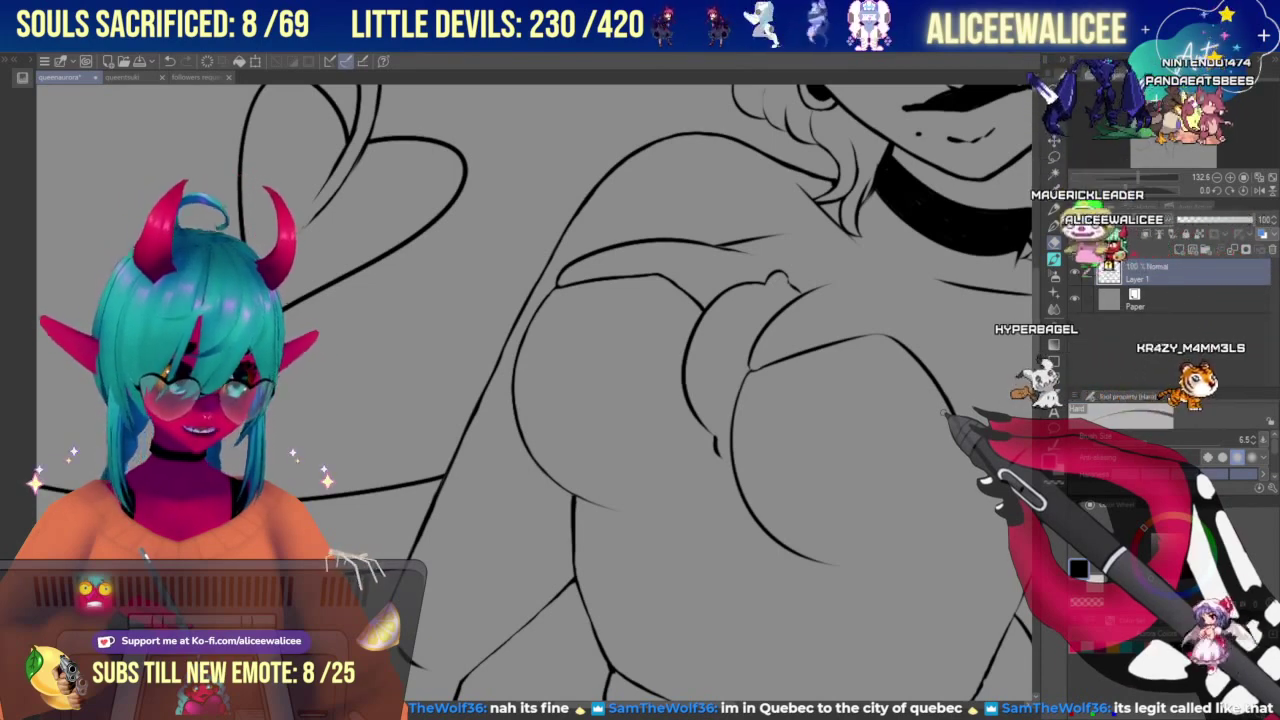
left_click(1054, 259)
left_click_drag(1152, 116, 1158, 117)
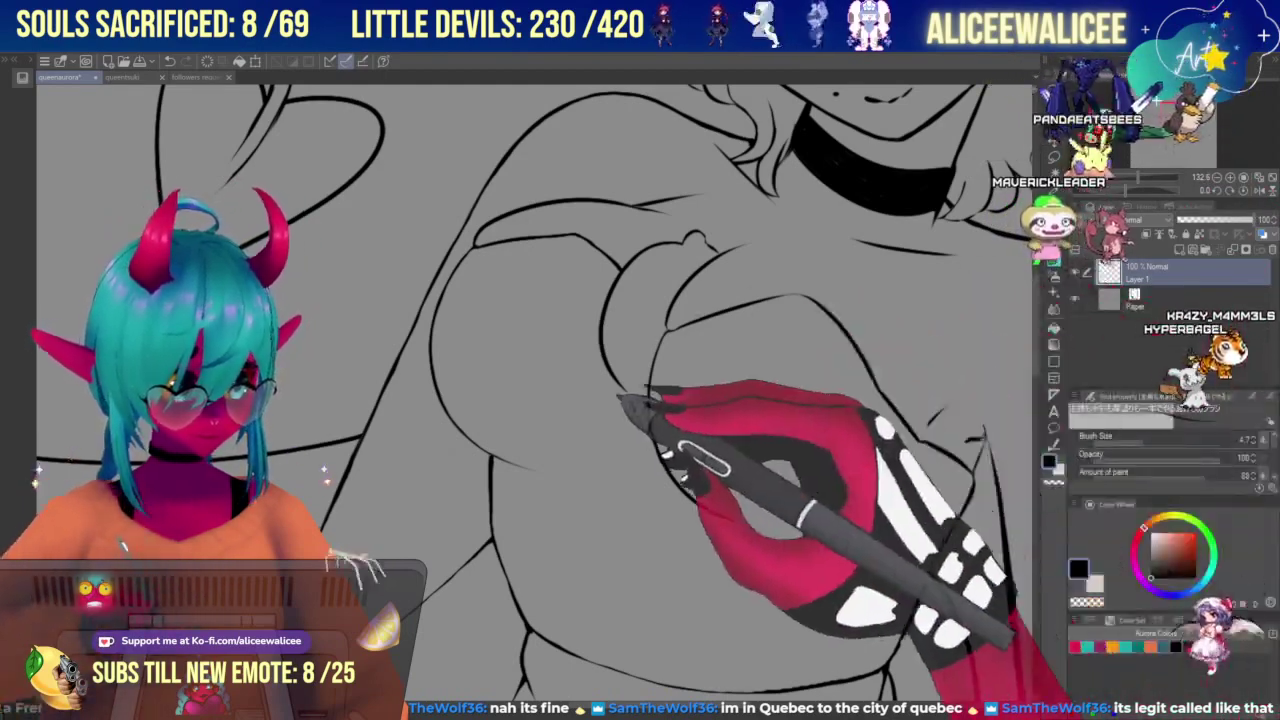
left_click_drag(633, 399, 646, 420)
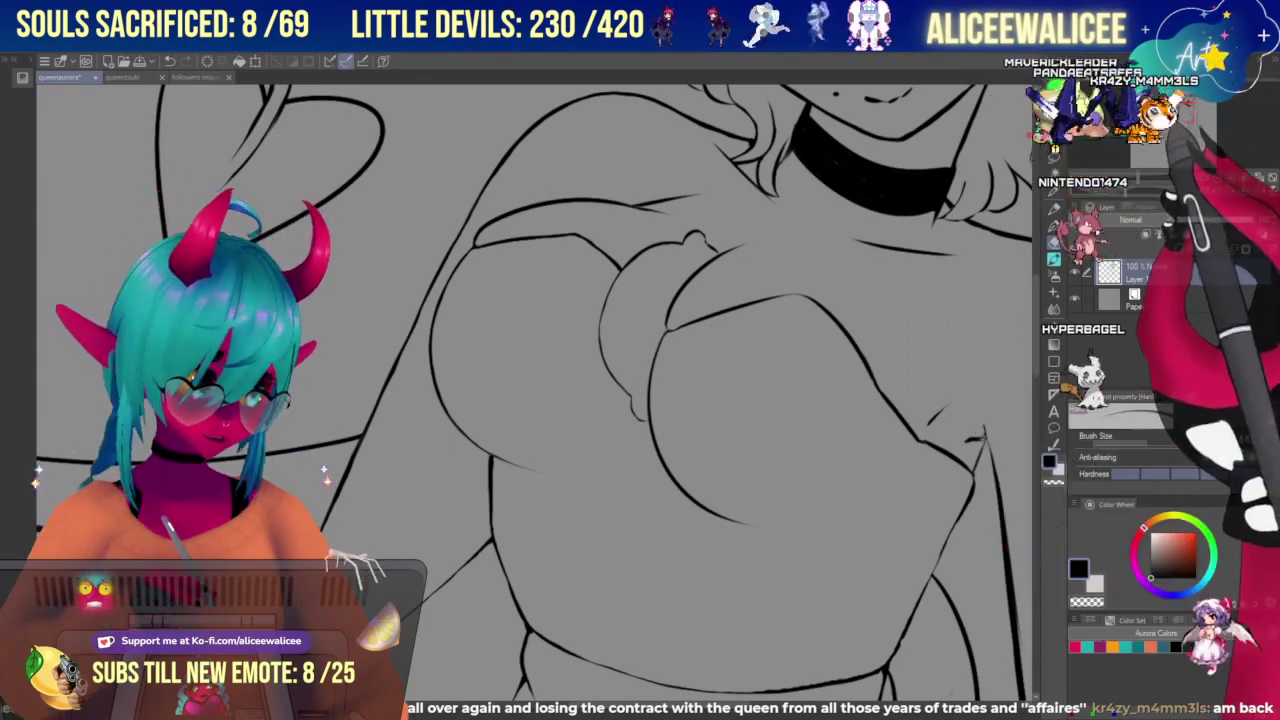
Smooth and thin the top's viewer's-right neckline edge down to the armpit, using the Hard eraser at 6.5 and the brush.
left_click_drag(1175, 121, 1175, 112)
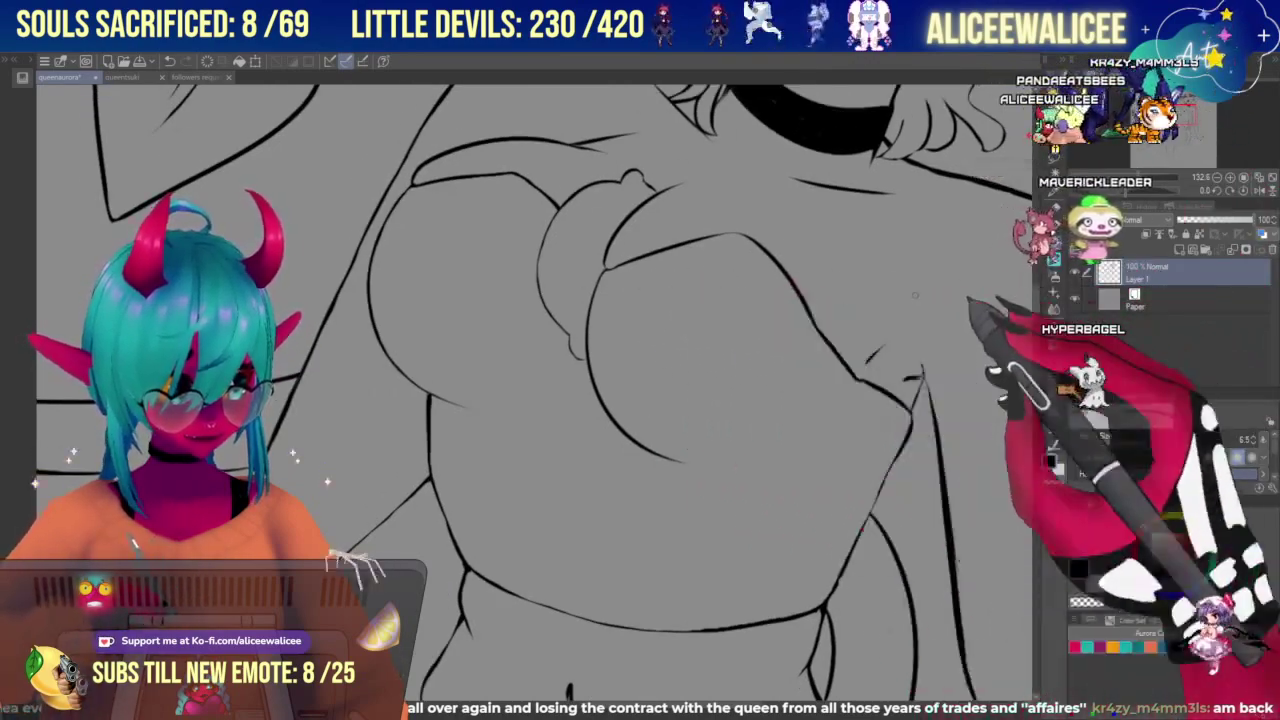
left_click(1054, 259)
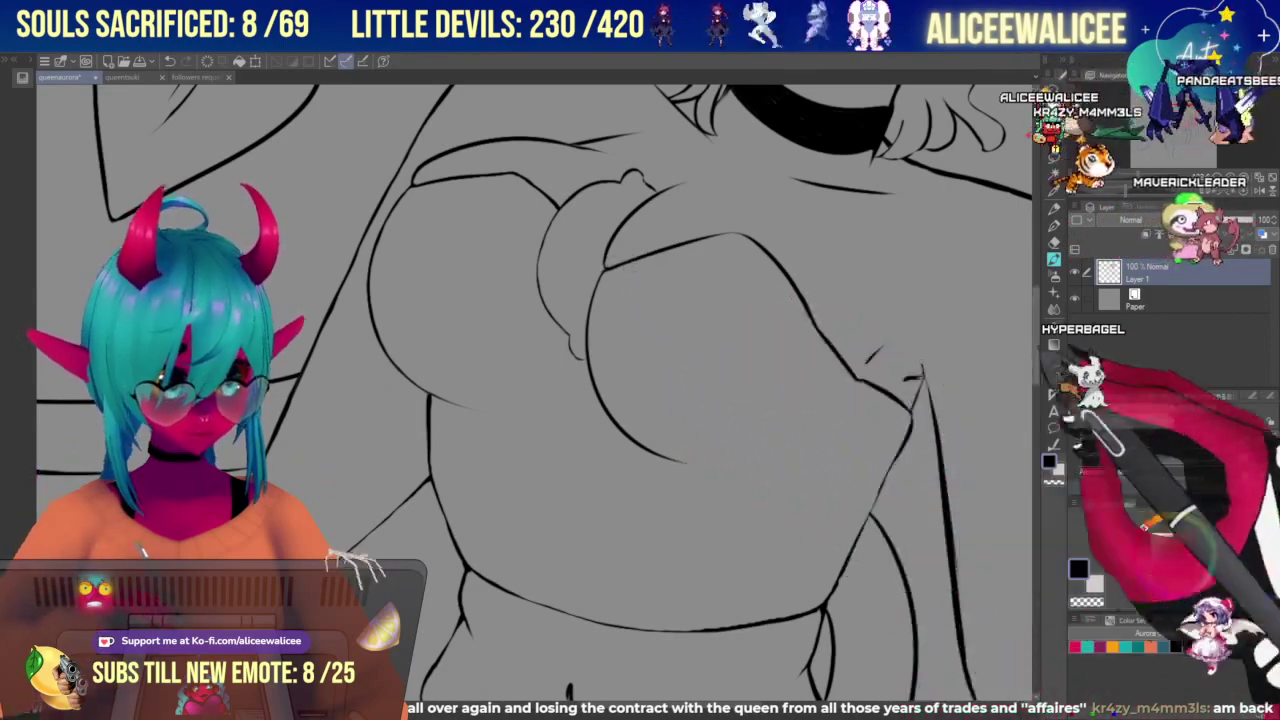
left_click(1054, 243)
left_click_drag(772, 258, 738, 243)
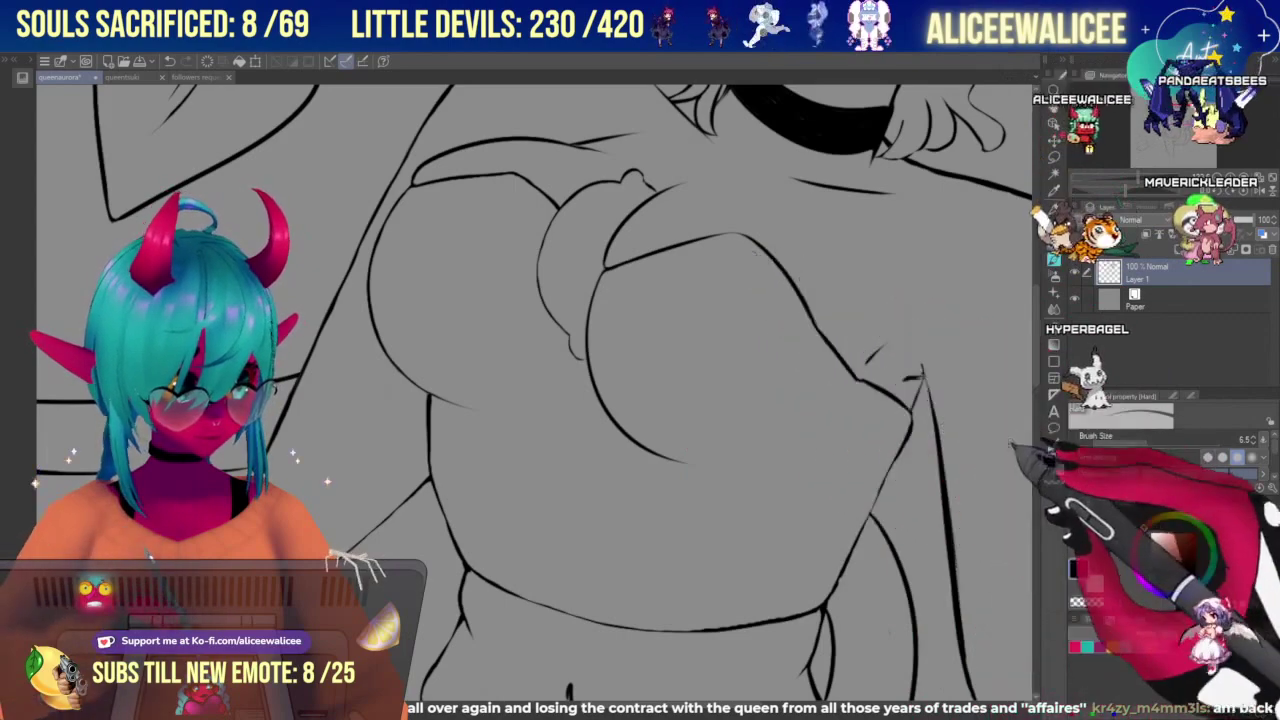
left_click(1054, 259)
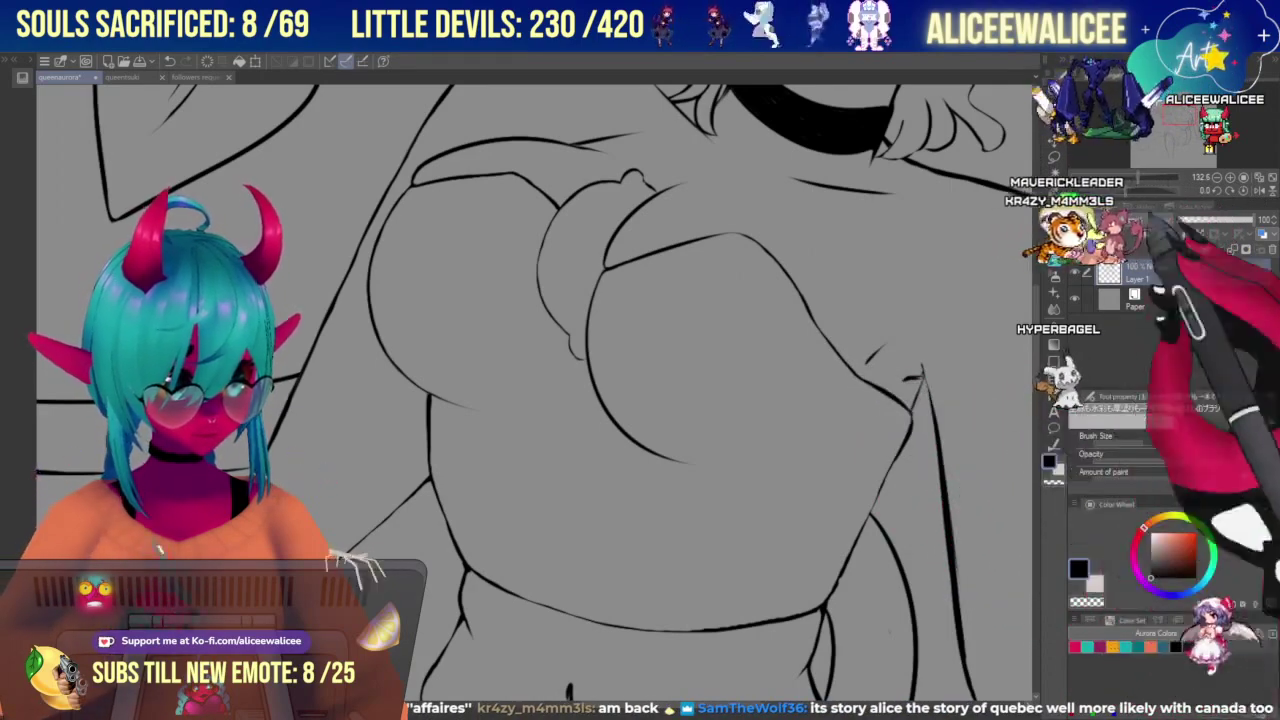
Refine the torso's side line and the top's lower hem with the 4.7 brush and the eraser.
left_click_drag(680, 500, 618, 398)
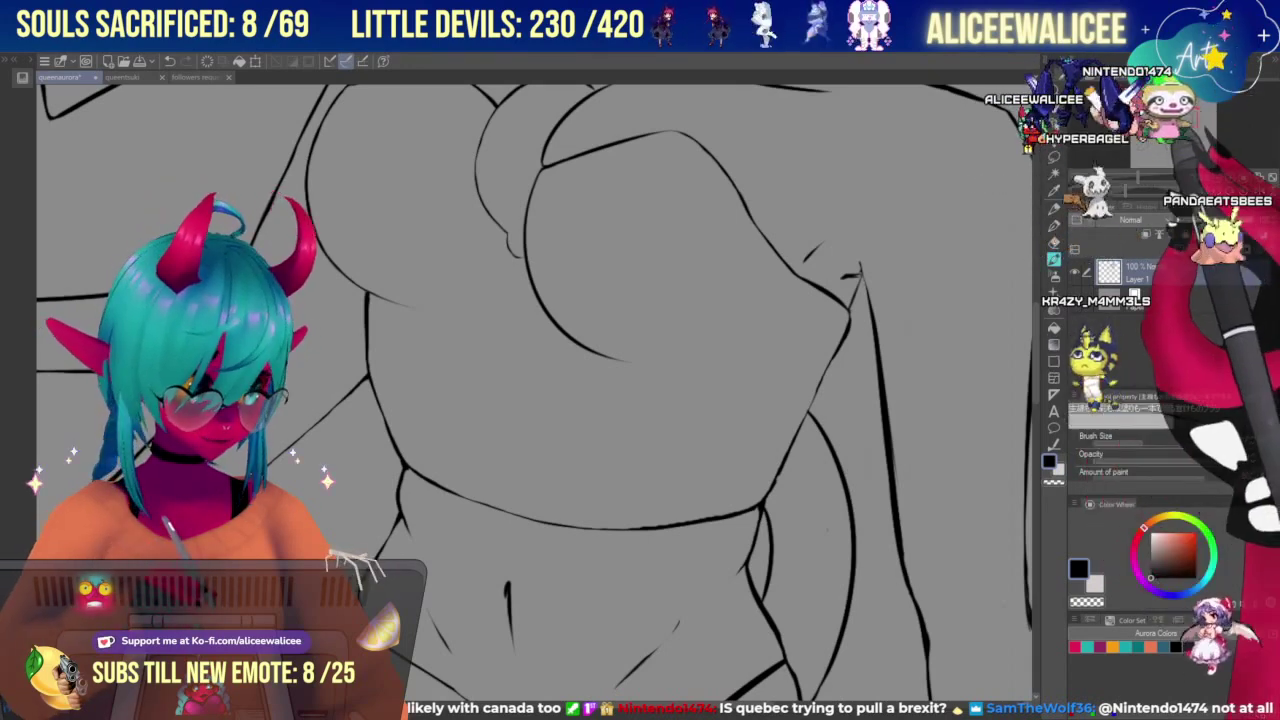
left_click_drag(640, 450, 598, 430)
left_click_drag(1178, 138, 1175, 138)
left_click(1054, 242)
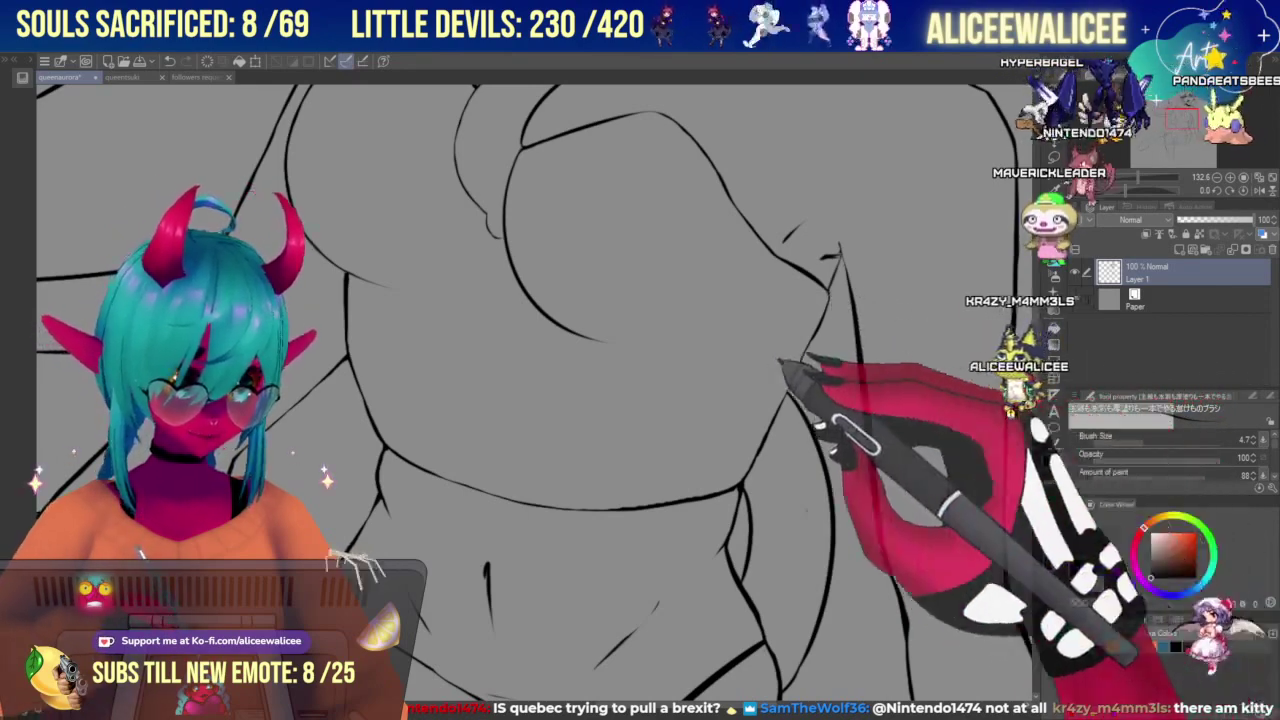
Thin the thick hip line above the viewer's-right thigh and clean up the surrounding waist lines.
left_click(1135, 179)
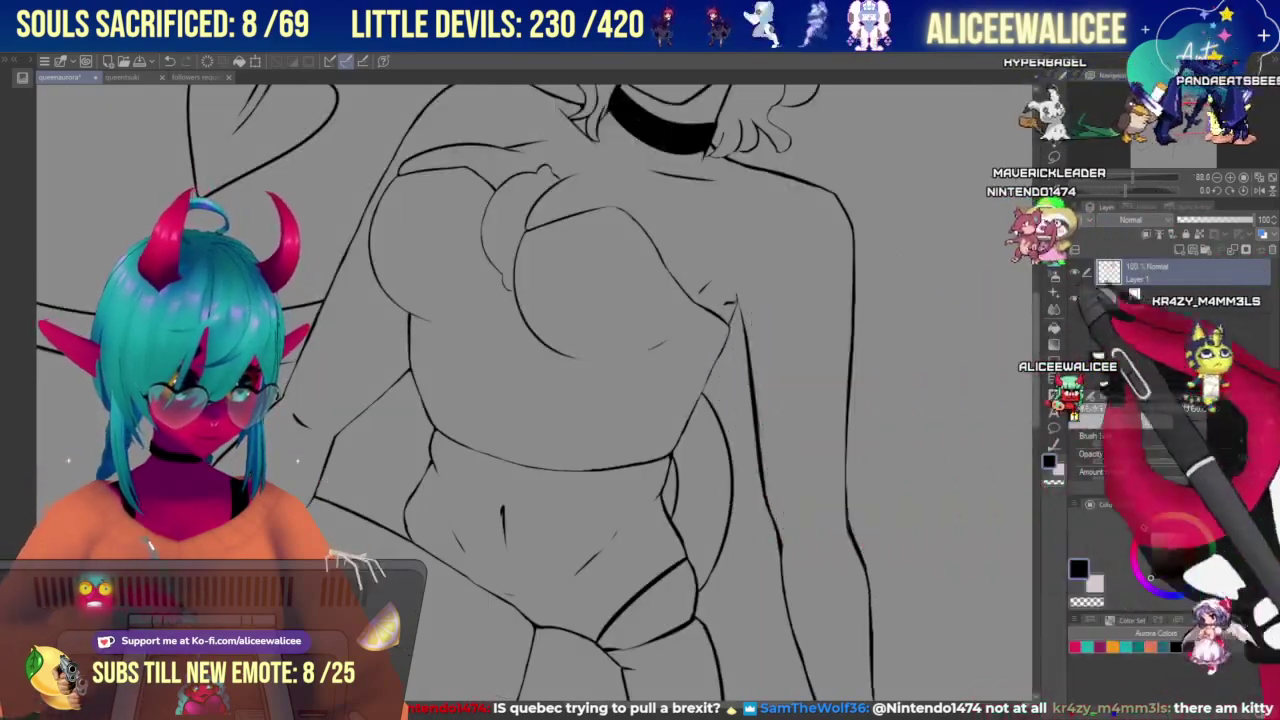
left_click(1122, 178)
mouse_move(1175, 124)
left_mouse_down()
mouse_move(1174, 143)
mouse_move(1173, 131)
left_mouse_up()
key("ctrl+plus")
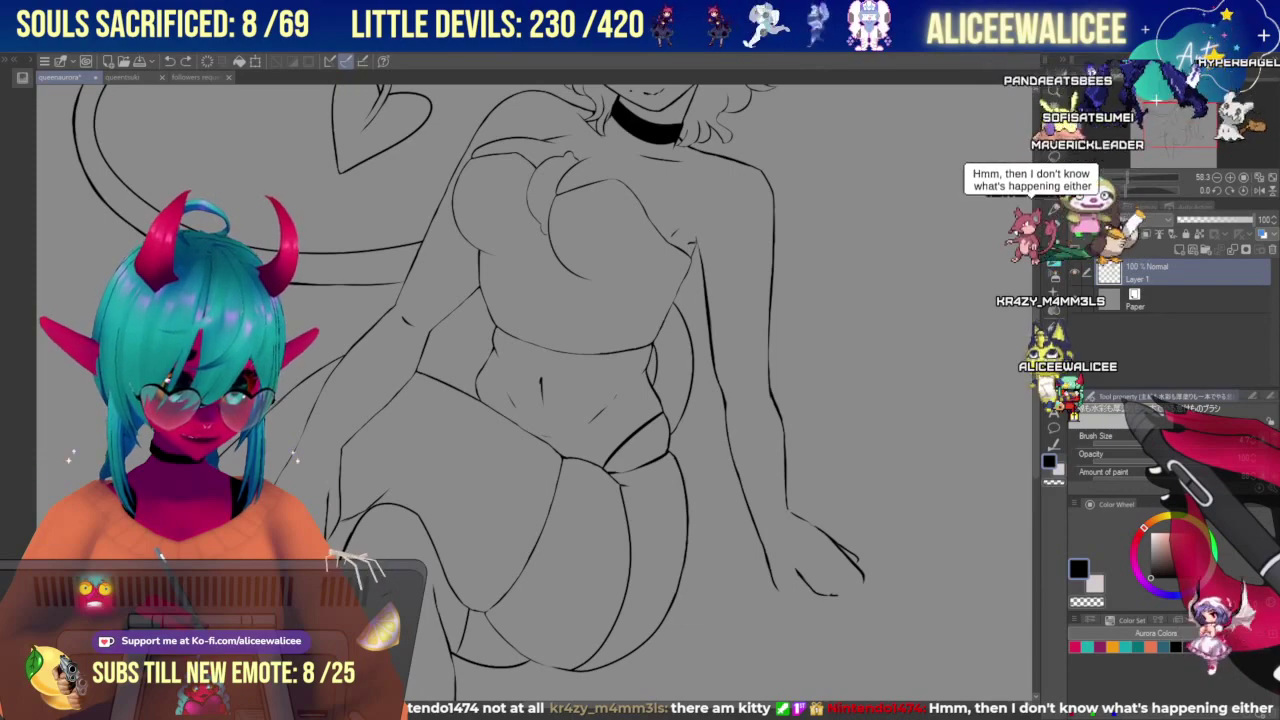
left_click_drag(1179, 124, 1177, 129)
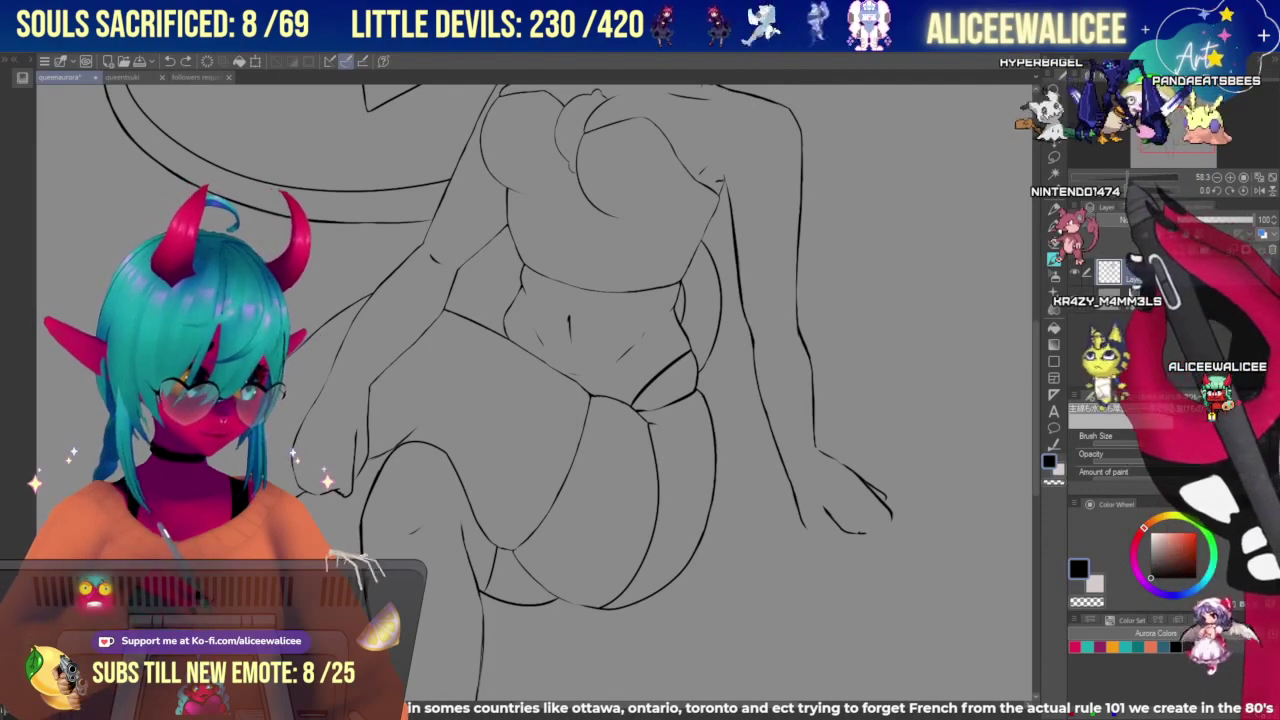
left_click_drag(1127, 178, 1180, 129)
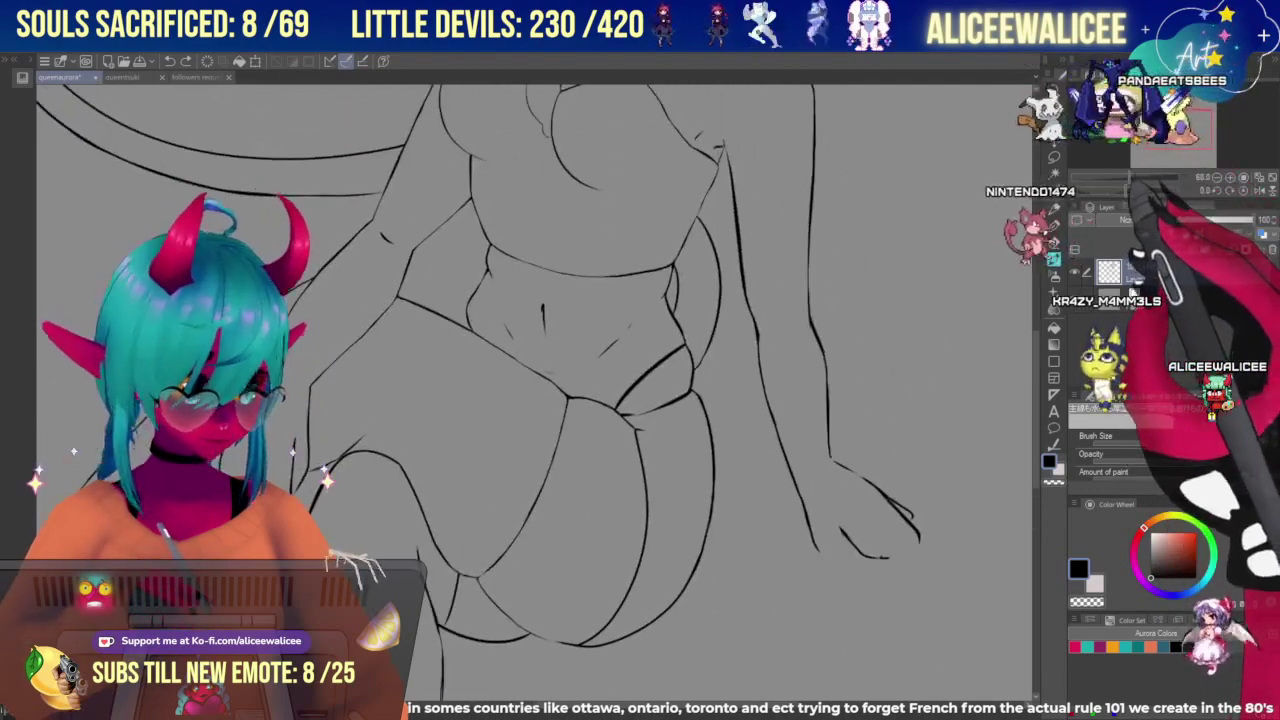
left_click_drag(1129, 178, 1136, 178)
left_click(1054, 243)
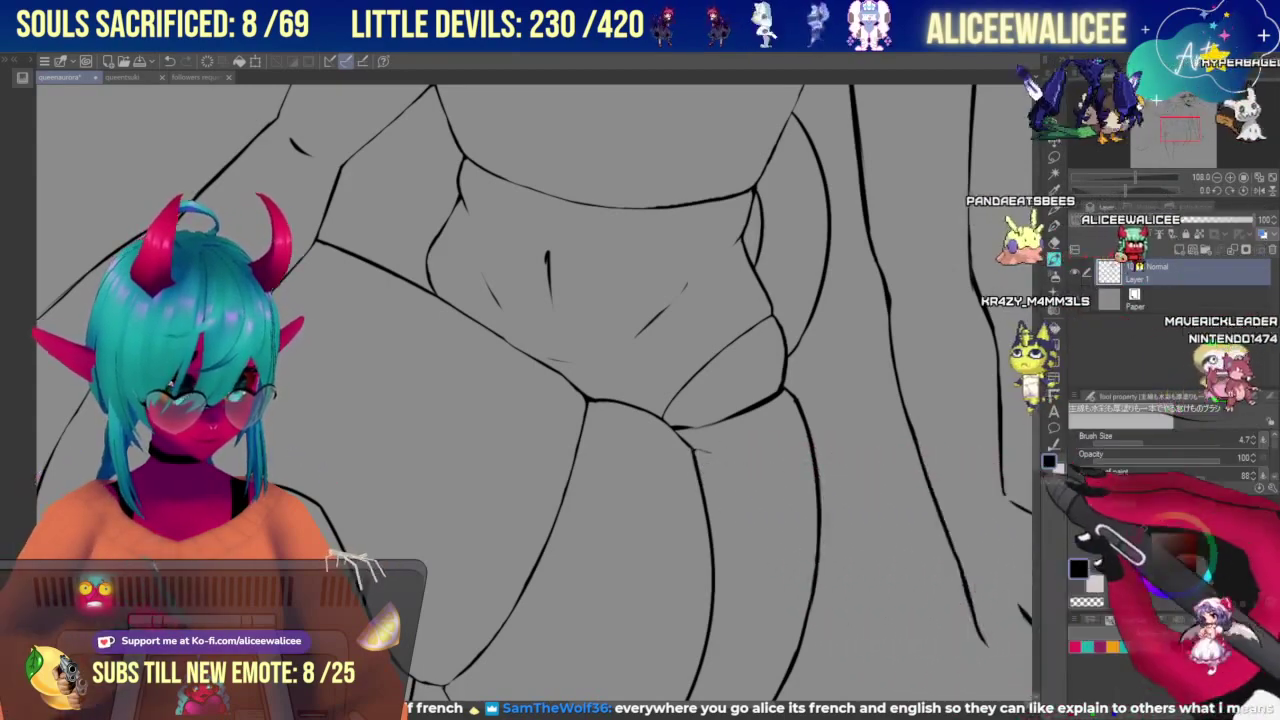
Refine the line from the waist to the thighs and the crease where they meet with the Hard eraser at 6.5.
left_click(1054, 243)
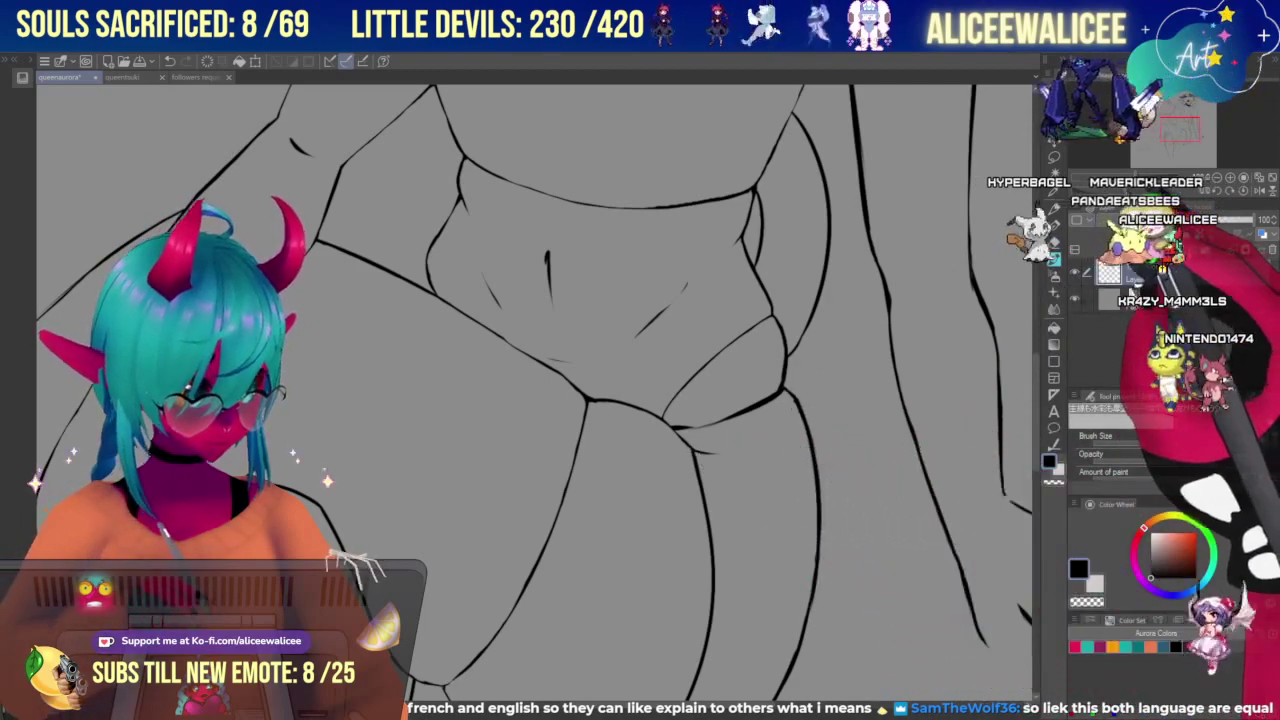
key("ctrl+minus")
key("ctrl+plus")
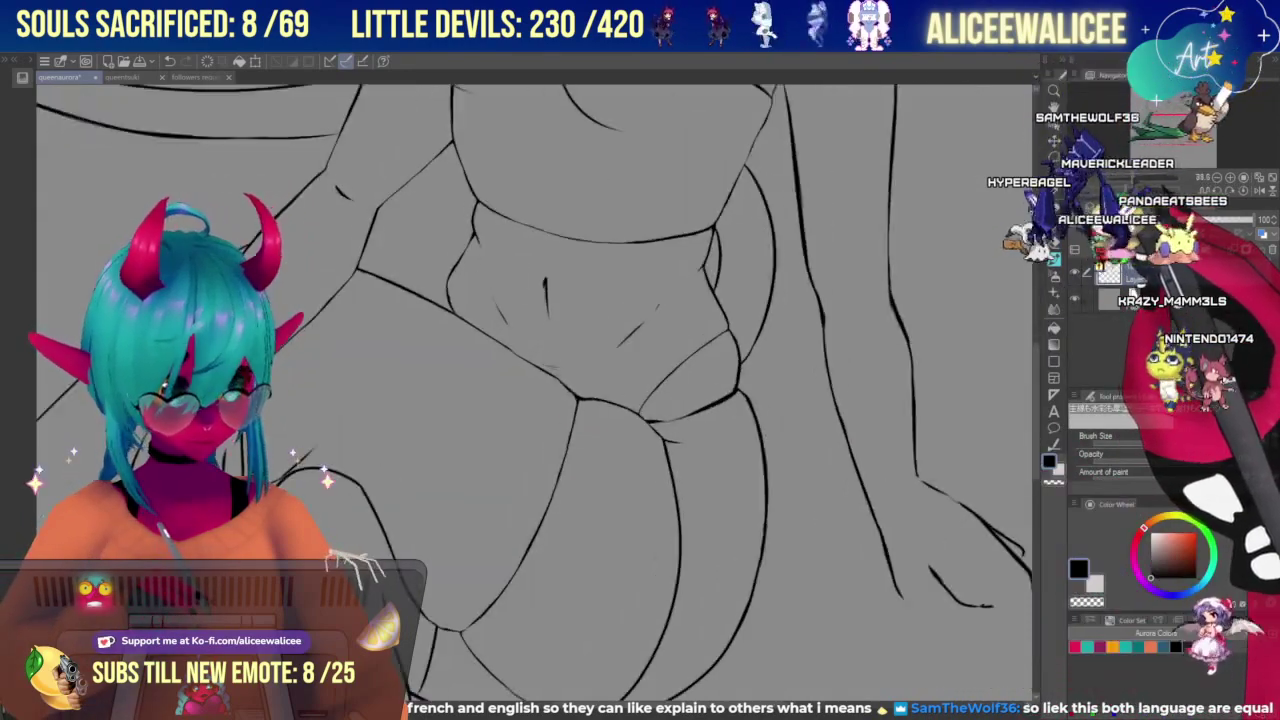
mouse_move(578, 450)
left_mouse_down()
mouse_move(635, 222)
mouse_move(659, 311)
mouse_move(660, 405)
left_mouse_up()
key("ctrl+plus")
key("ctrl+plus")
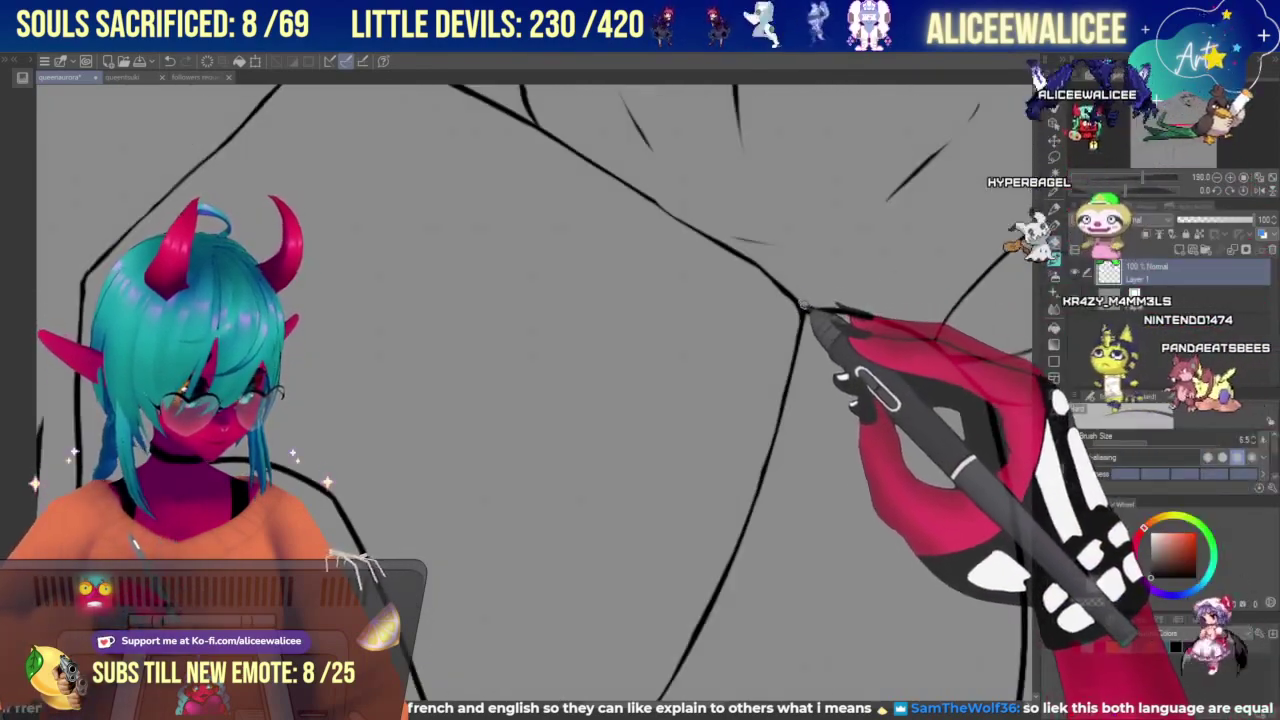
left_click_drag(1143, 178, 1137, 179)
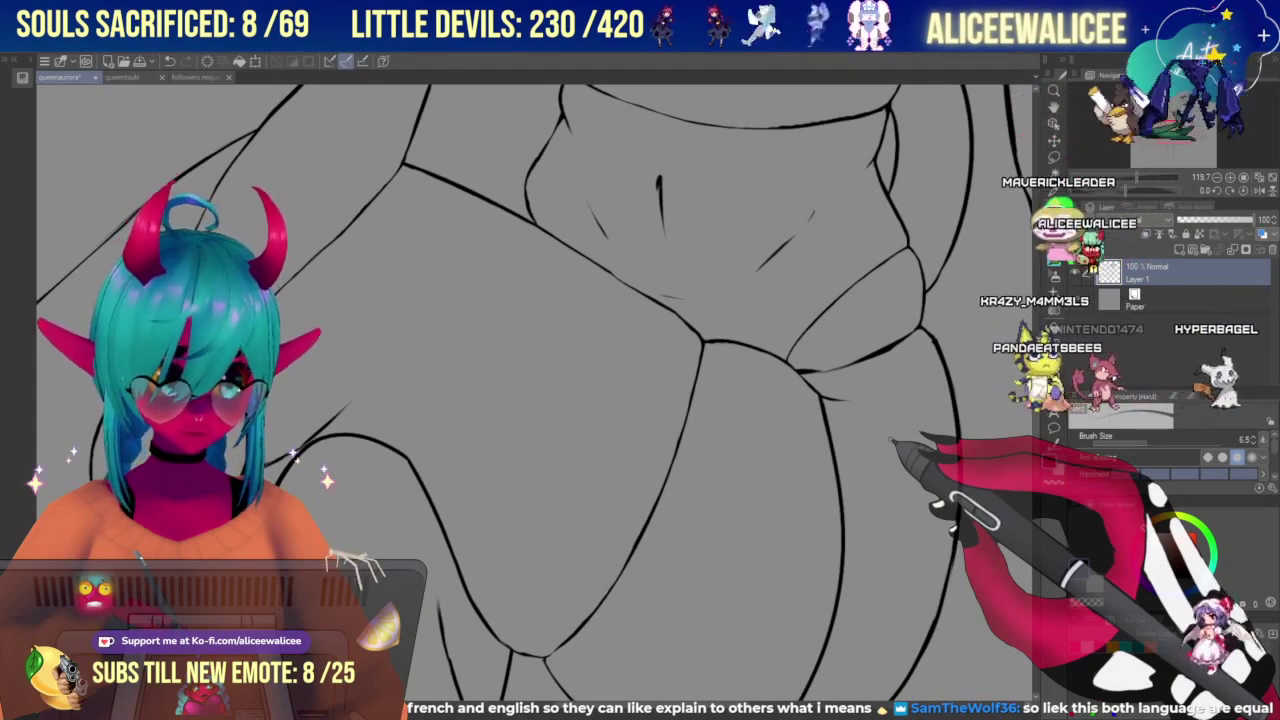
left_click_drag(1174, 148, 1177, 141)
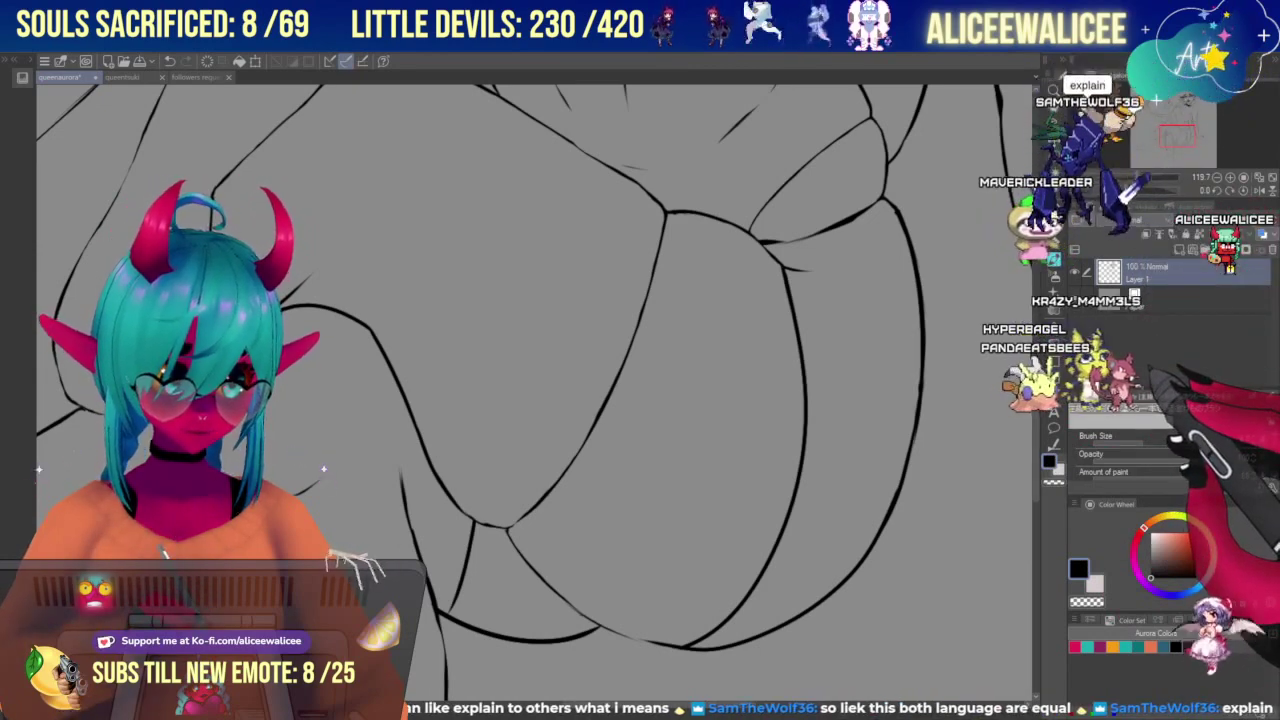
Thin the curved line beneath the thigh and clean up its junction behind the raised knee with the brush and Hard eraser.
left_click_drag(1178, 147, 1175, 137)
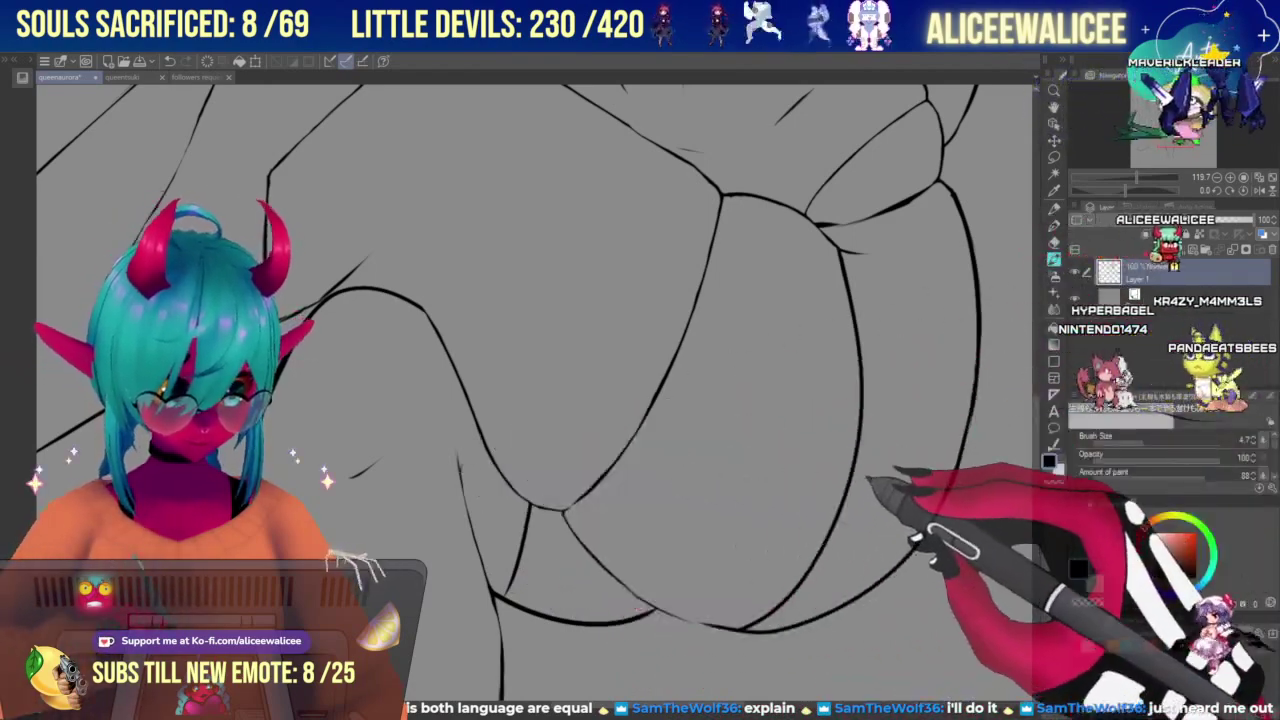
left_click(1054, 243)
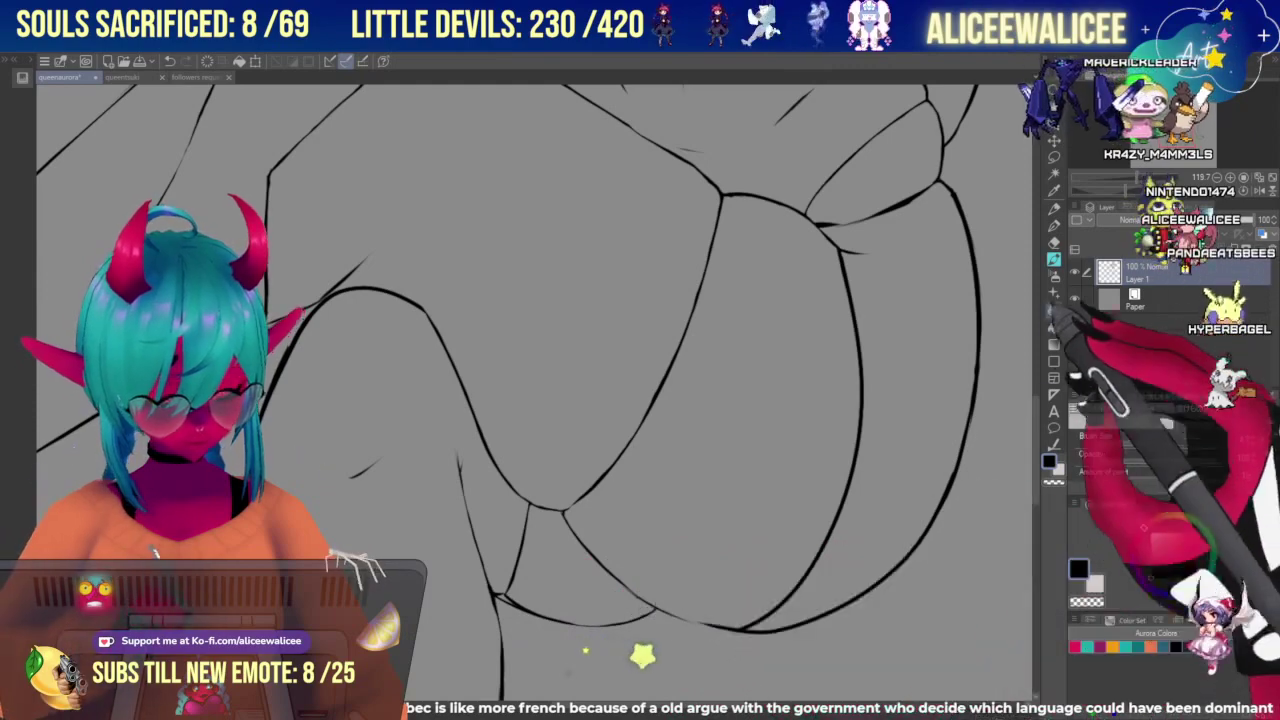
key("e")
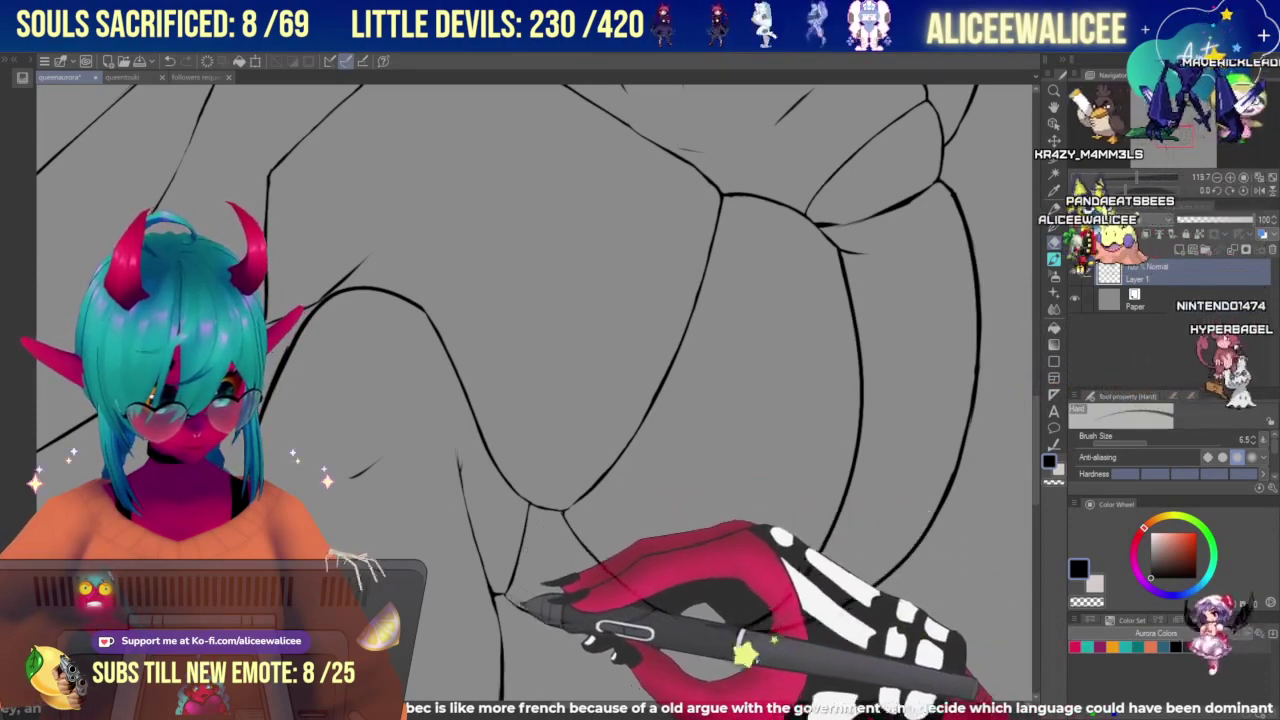
left_click(1054, 259)
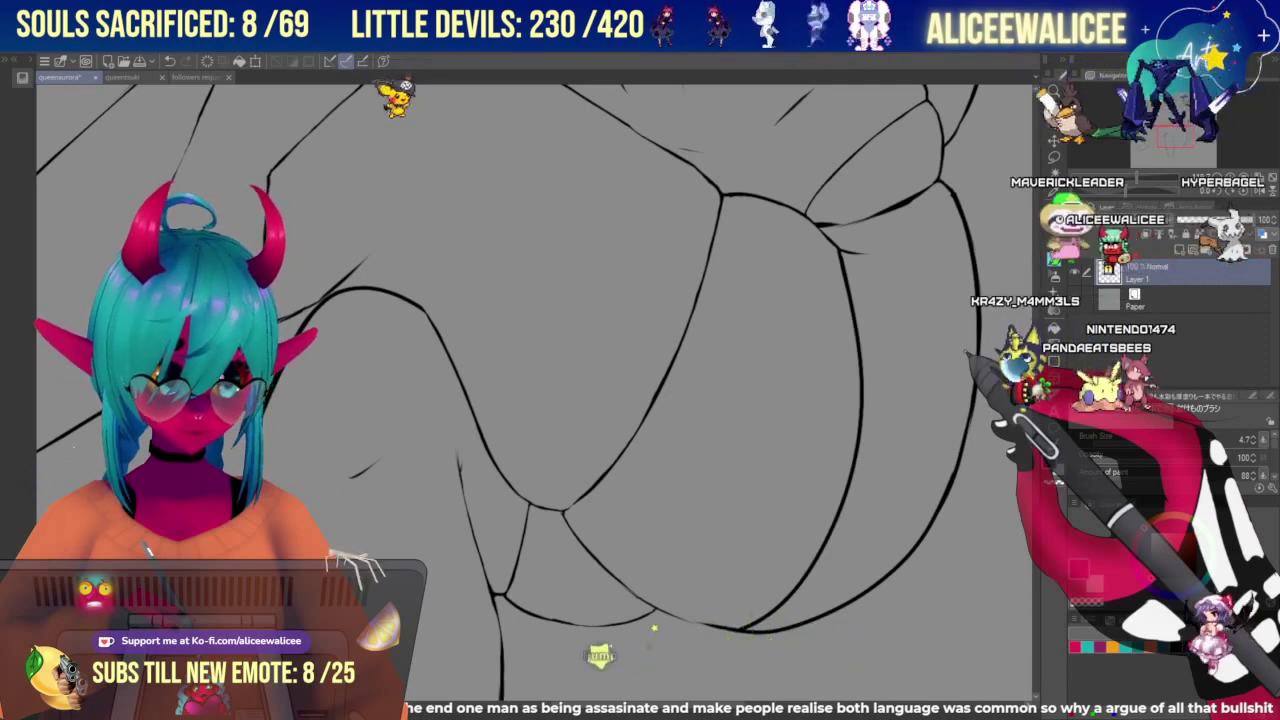
key("e")
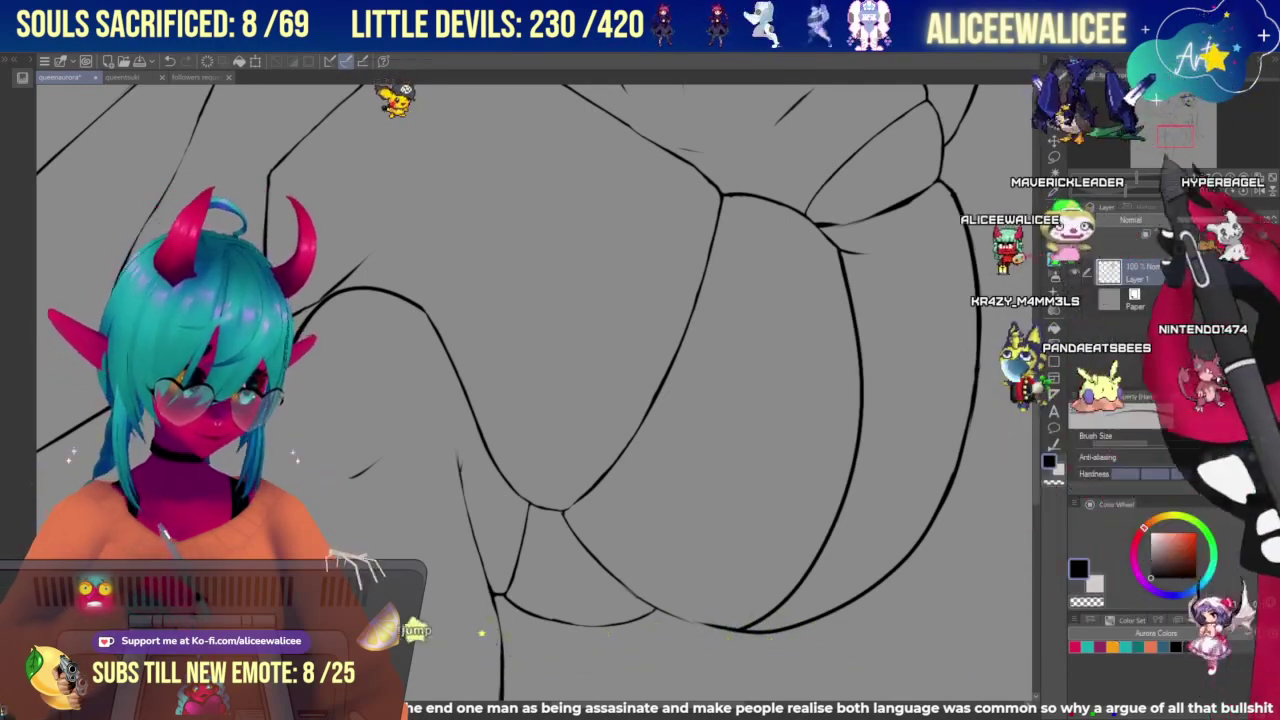
mouse_move(620, 480)
left_mouse_down()
mouse_move(637, 237)
mouse_move(639, 387)
left_mouse_up()
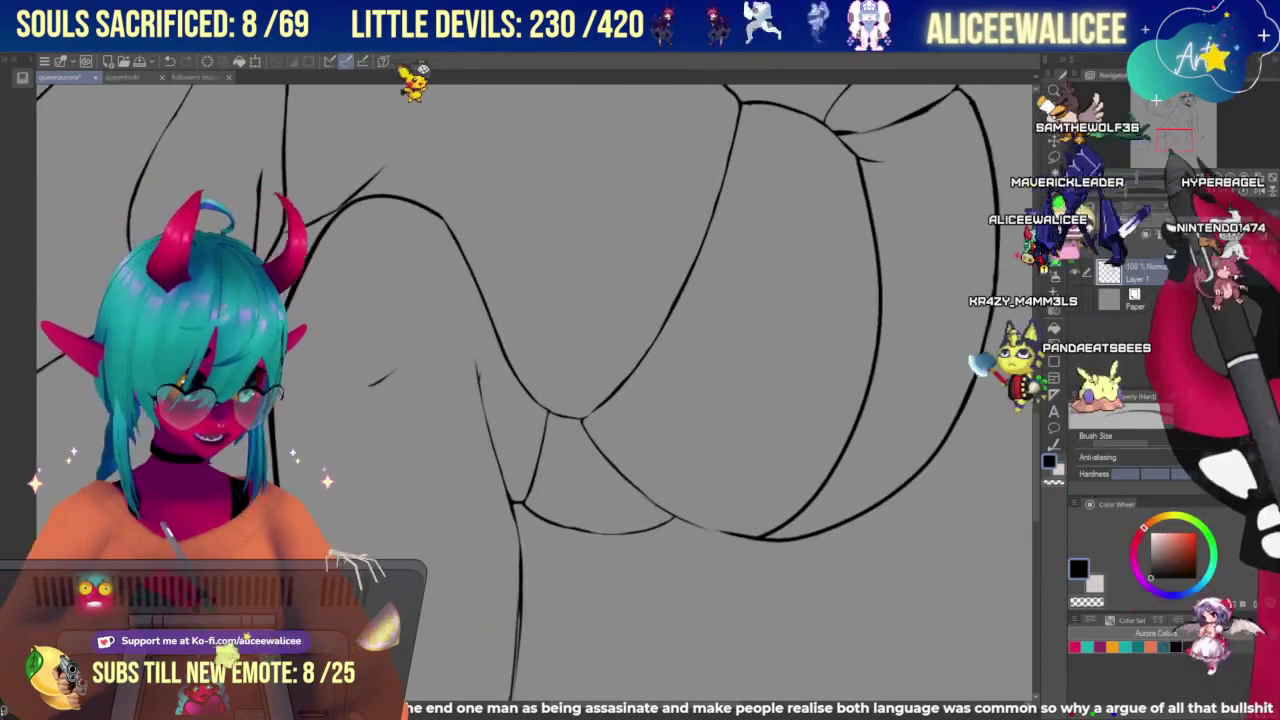
mouse_move(620, 450)
left_mouse_down()
mouse_move(564, 300)
mouse_move(564, 507)
mouse_move(584, 525)
left_mouse_up()
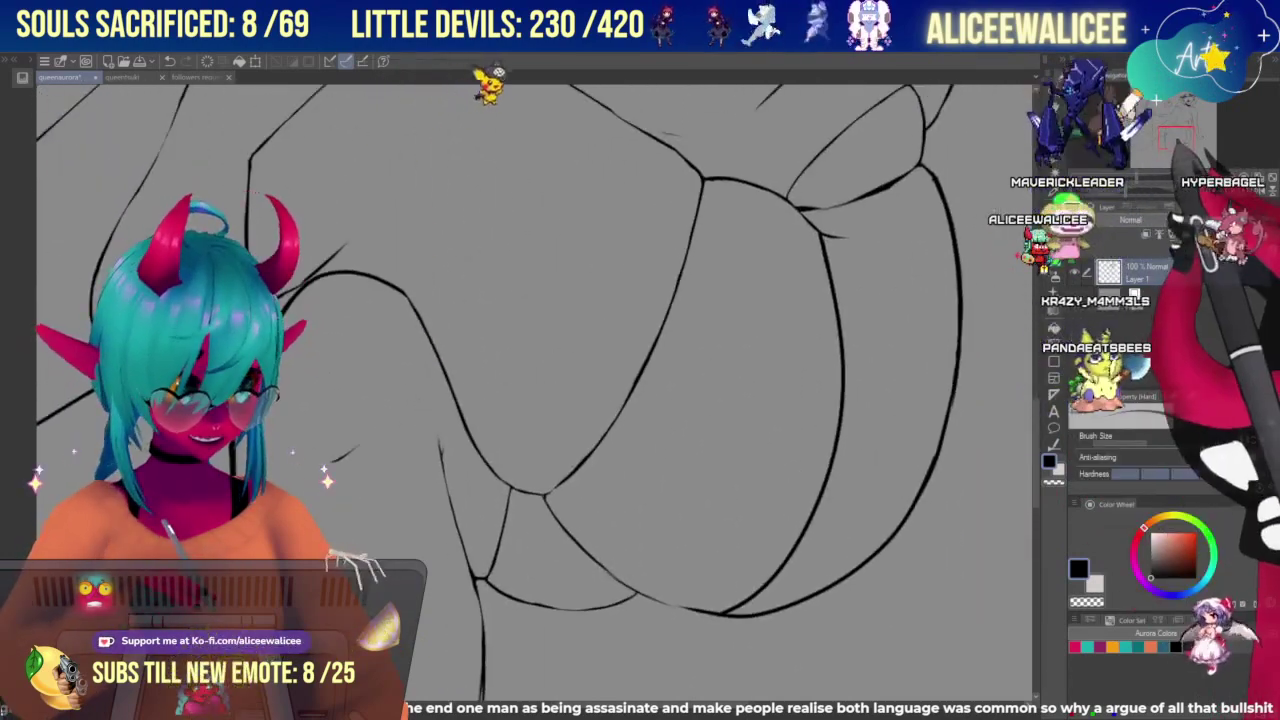
mouse_move(600, 480)
left_mouse_down()
mouse_move(634, 237)
mouse_move(636, 408)
left_mouse_up()
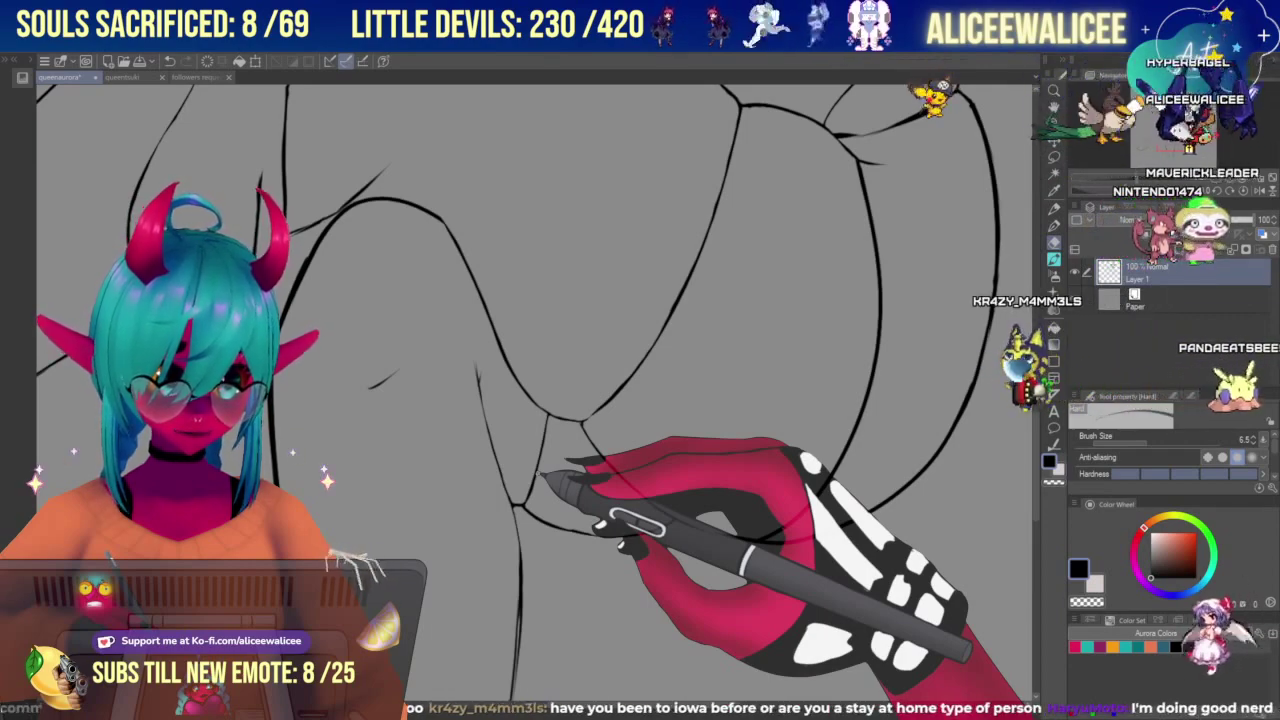
Refine the inner contour of the viewer's-left lower leg below the thigh junction with the 4.0 brush and Hard eraser.
left_click(1174, 152)
left_click_drag(1175, 152, 1173, 146)
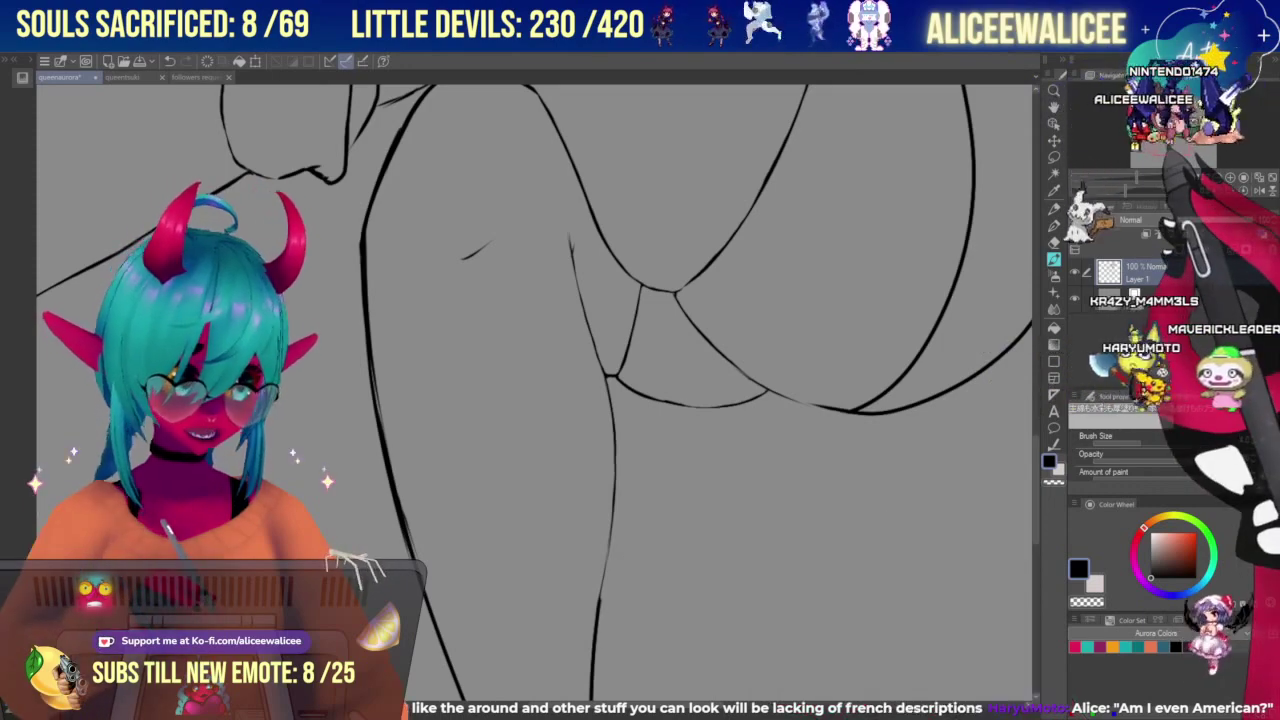
left_click_drag(1171, 147, 1172, 151)
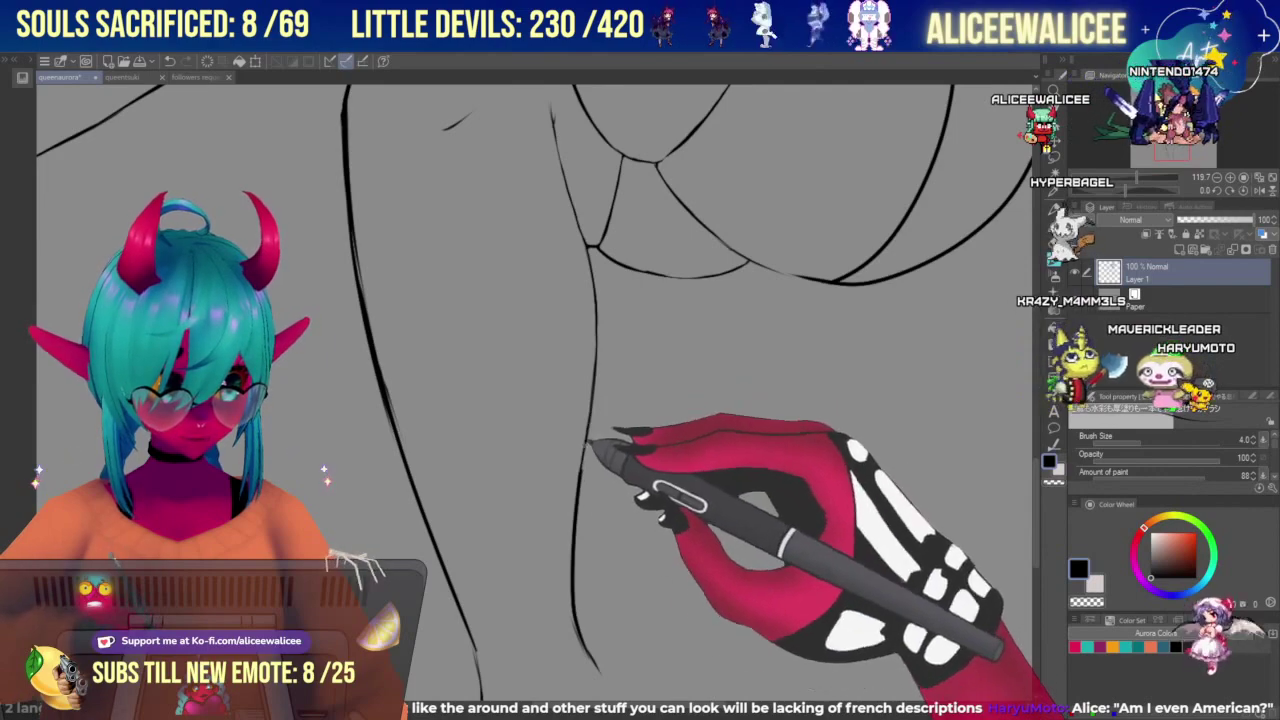
left_click(1054, 260)
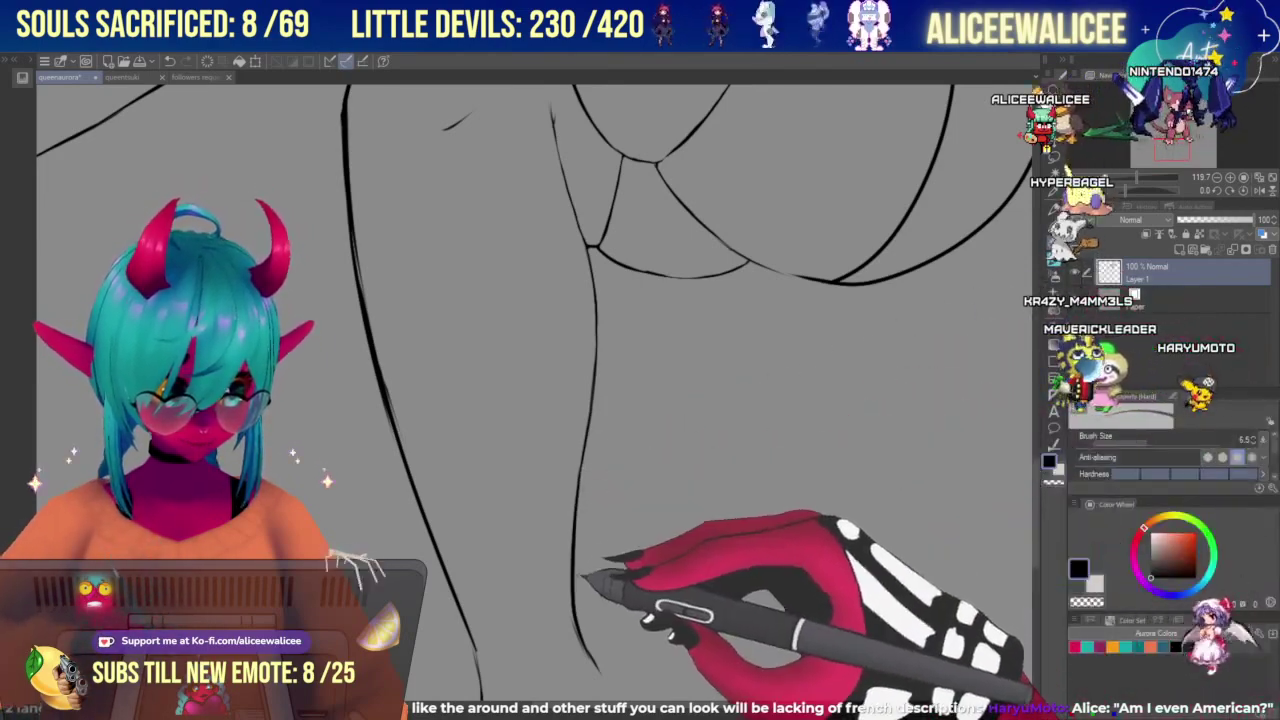
Thin and smooth the outer contour of the raised knee on the viewer's-left leg with the Hard eraser at 7.6 and the 4.0 brush.
left_click_drag(1171, 157, 1167, 140)
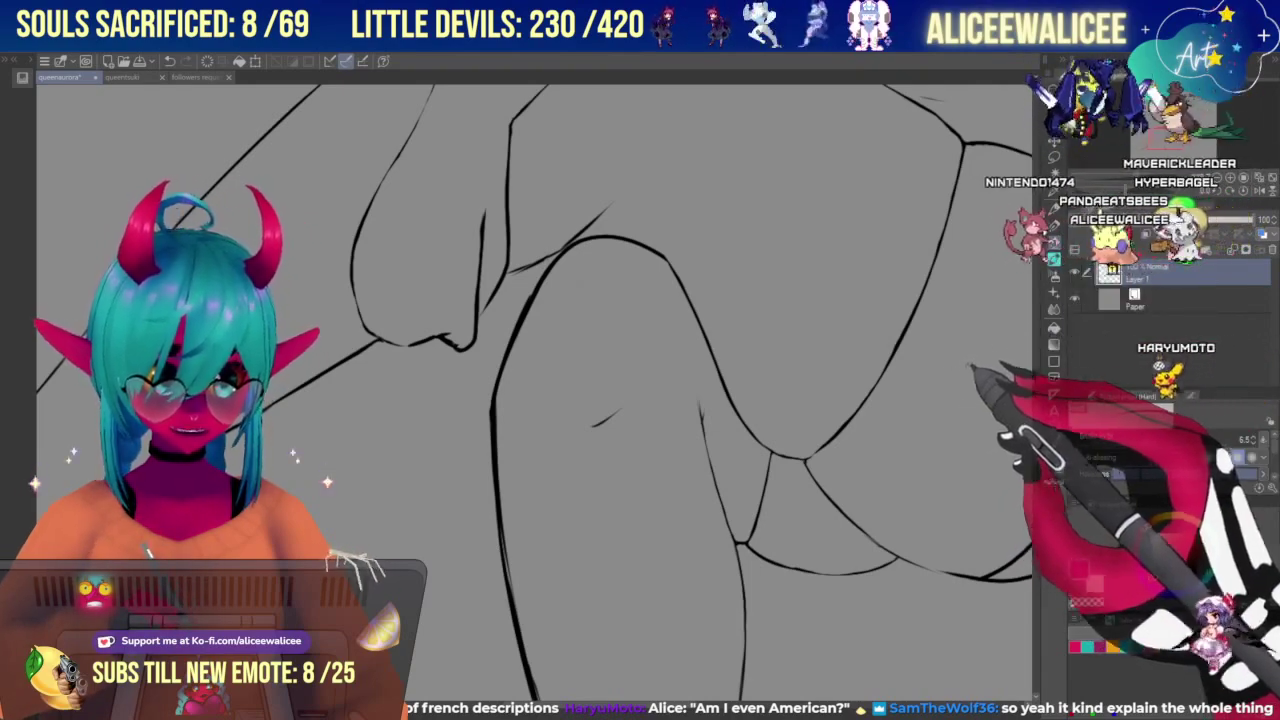
left_click_drag(1164, 146, 1162, 140)
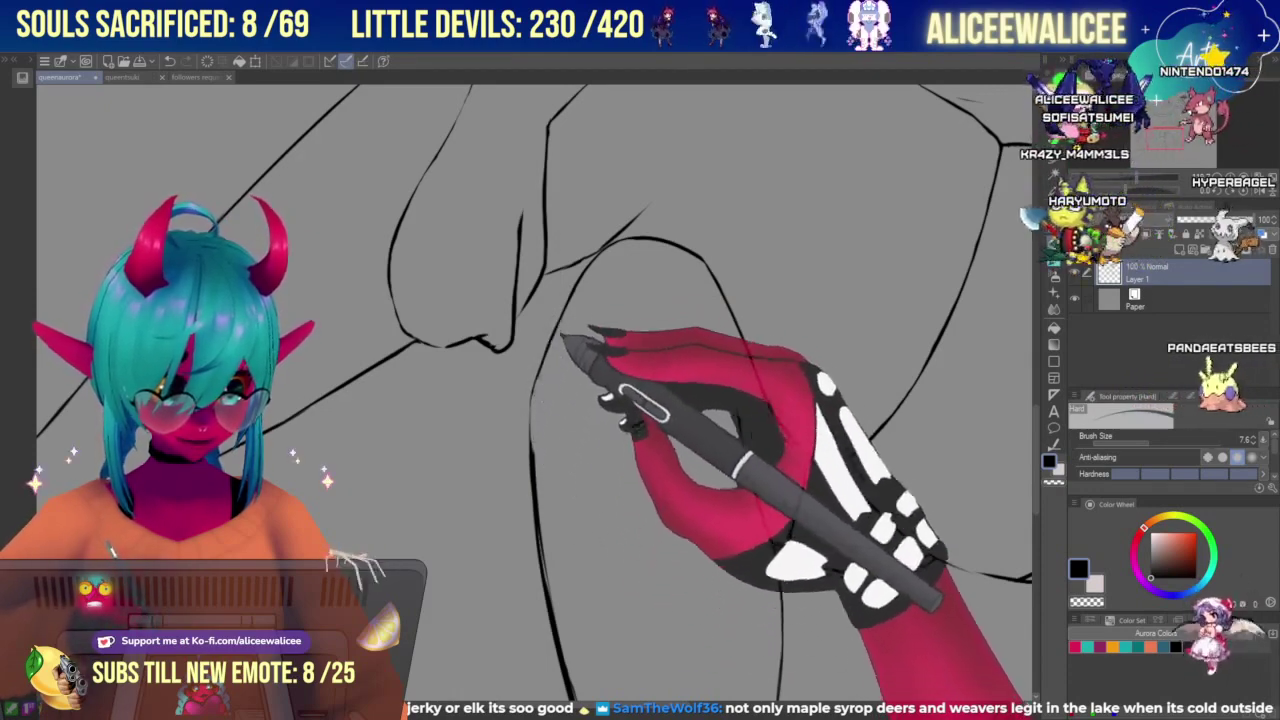
left_click(1054, 260)
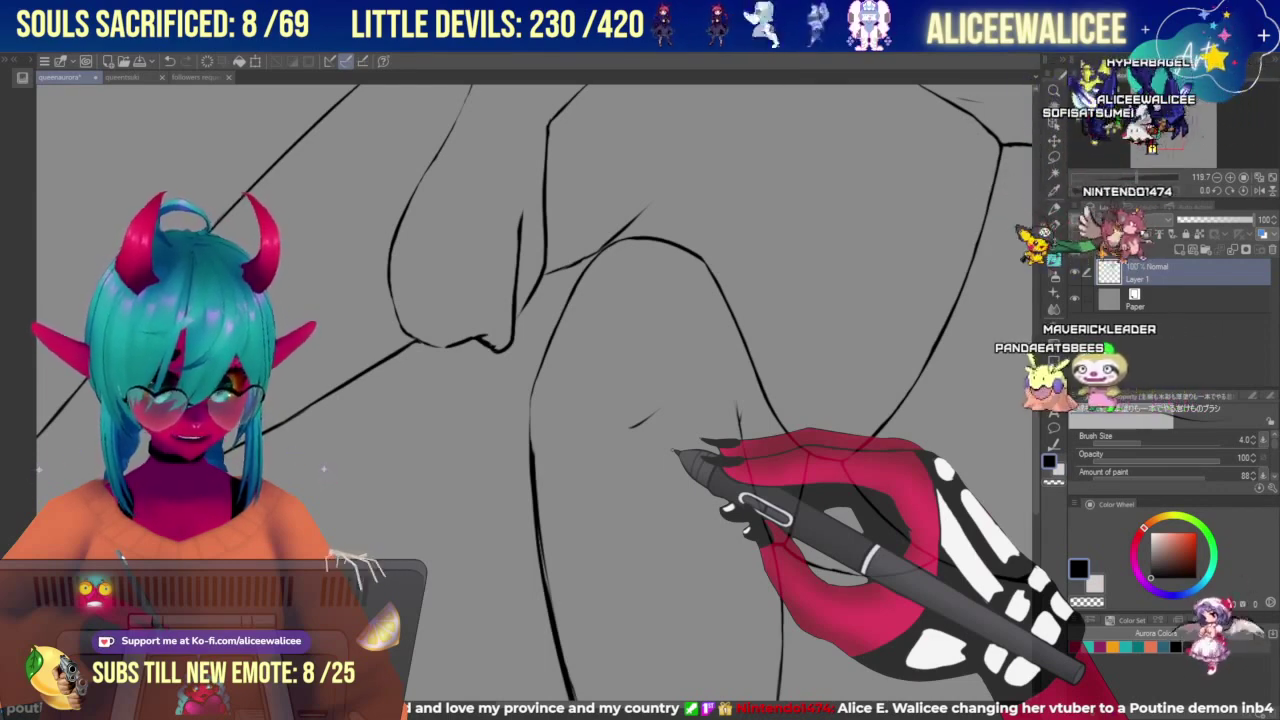
key("e")
left_click_drag(1174, 138, 1173, 139)
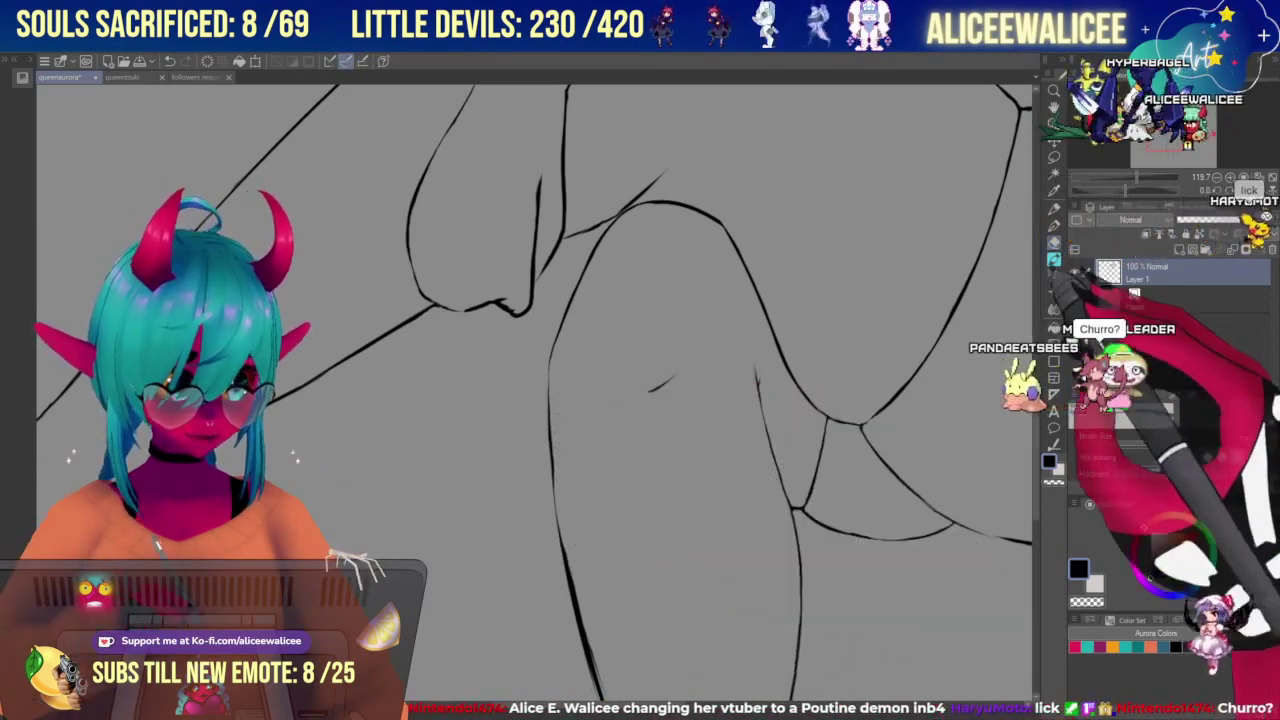
Thin the outer contour of the viewer's-left shin from below the knee toward the ankle.
left_click(1054, 259)
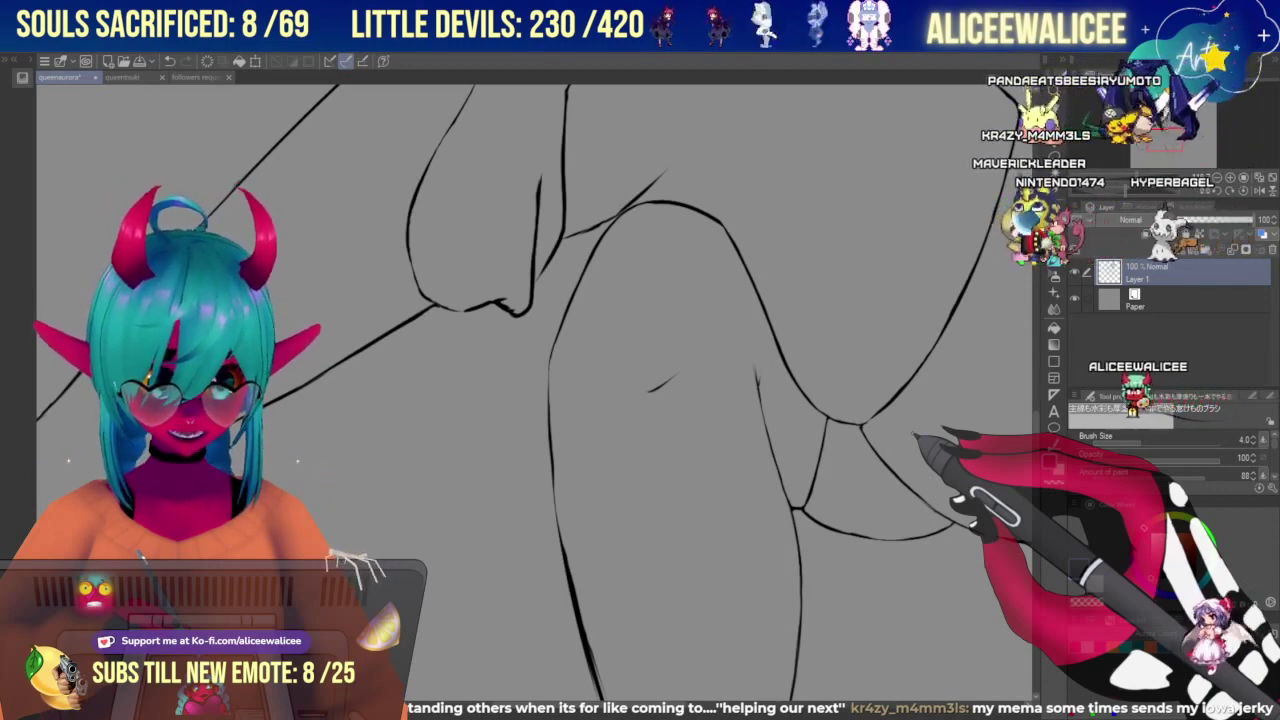
left_click(1157, 177)
left_click_drag(1160, 150, 1158, 160)
left_click(1054, 259)
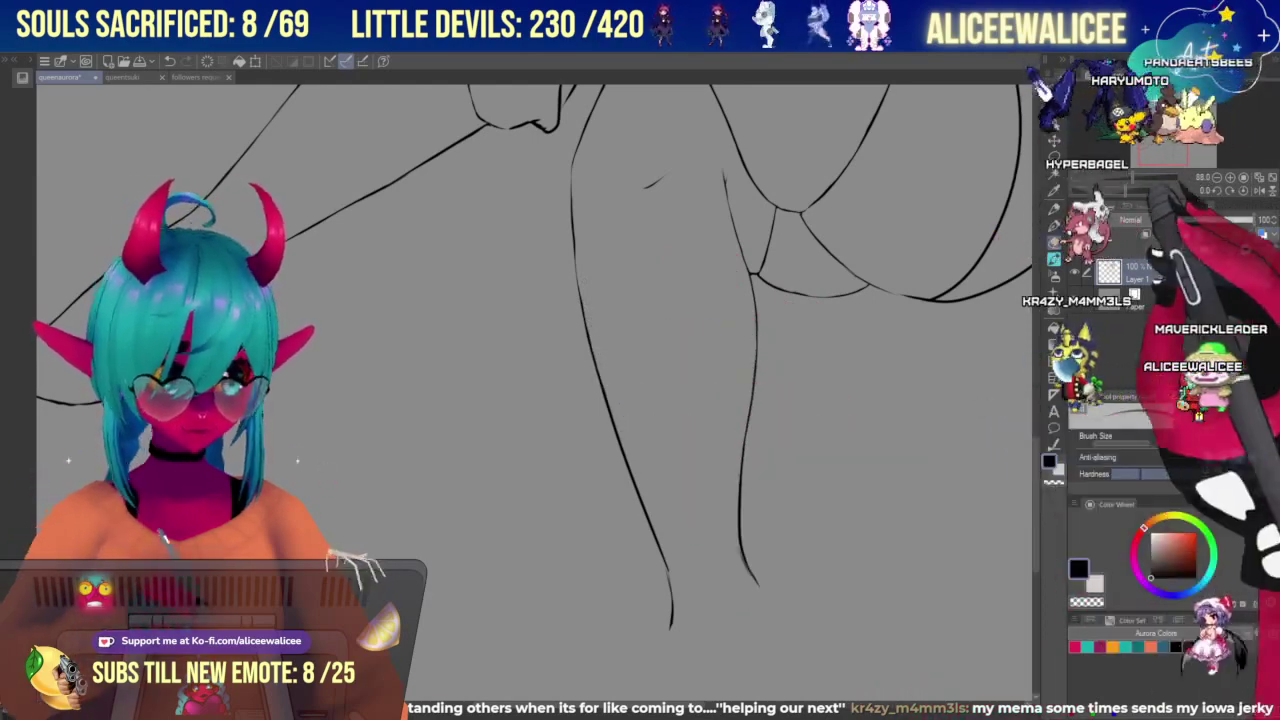
Redraw the underside curve of the large thigh with the 4.0 brush, strengthening its faint stretch and linking it to the outer contour.
mouse_move(1162, 153)
left_mouse_down()
mouse_move(1160, 132)
mouse_move(1174, 139)
mouse_move(1177, 124)
mouse_move(1176, 137)
left_mouse_up()
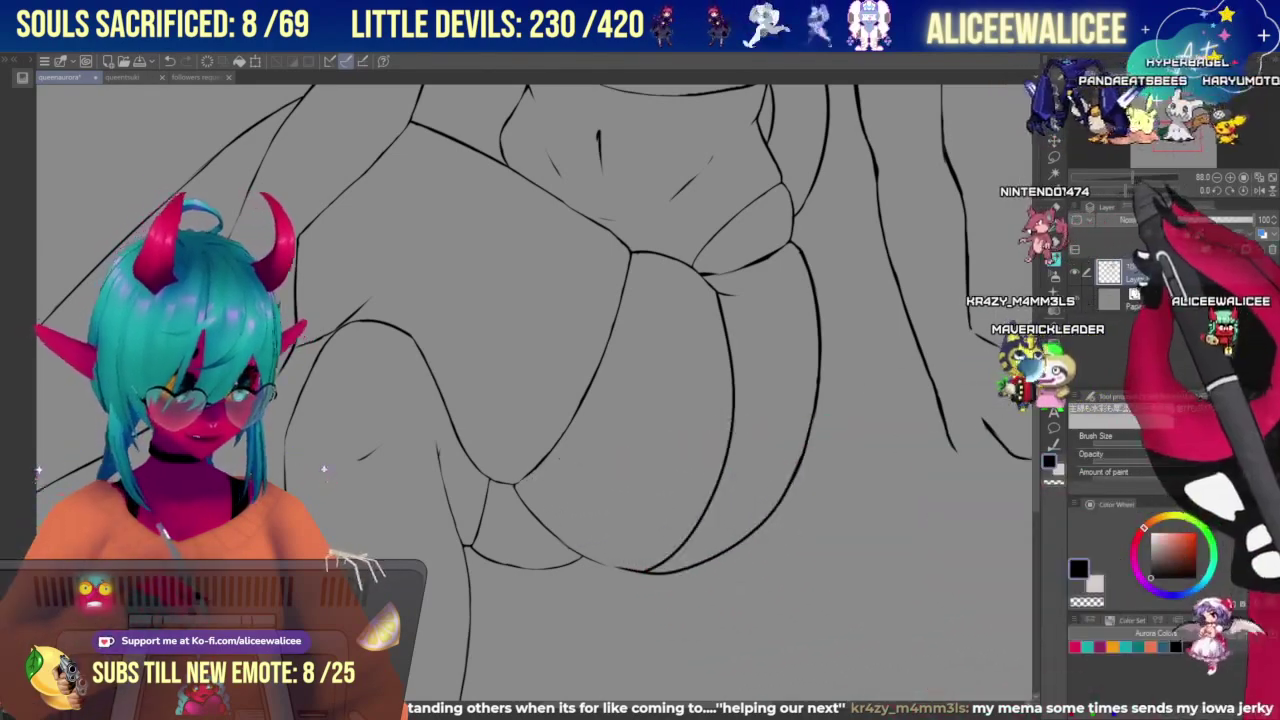
left_click(1137, 177)
left_click_drag(1180, 145, 1180, 148)
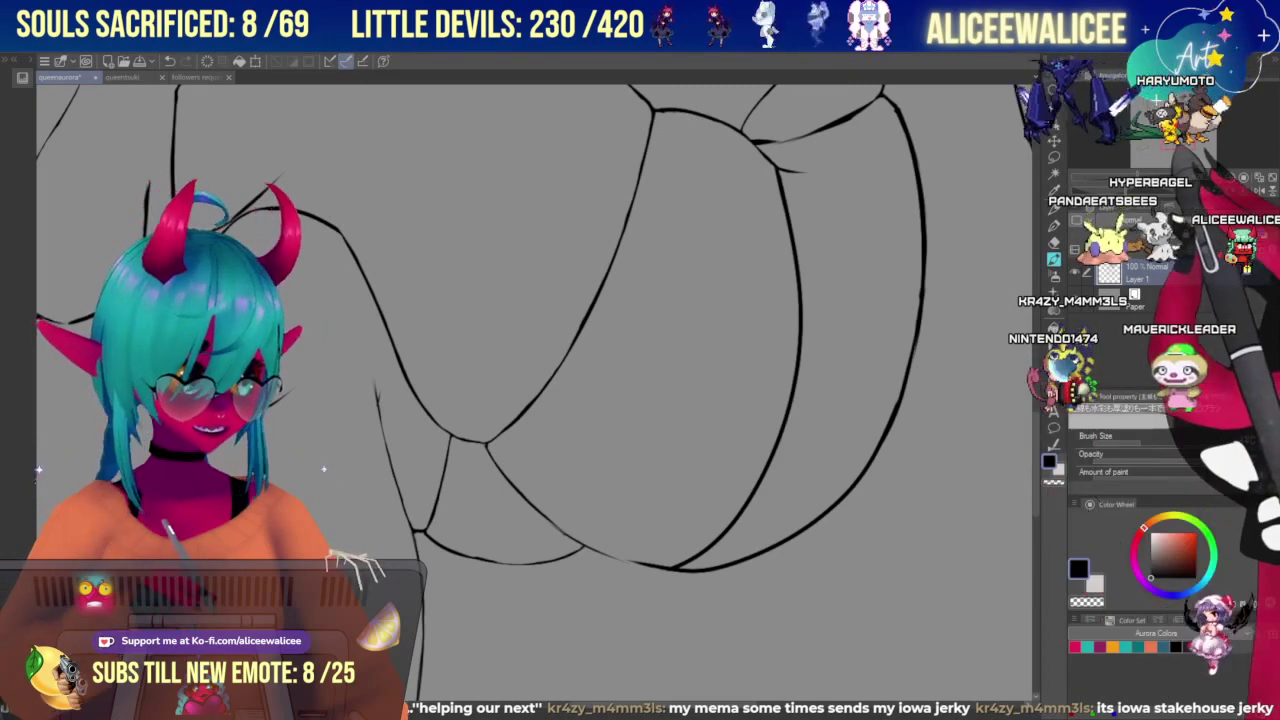
left_click_drag(600, 450, 541, 388)
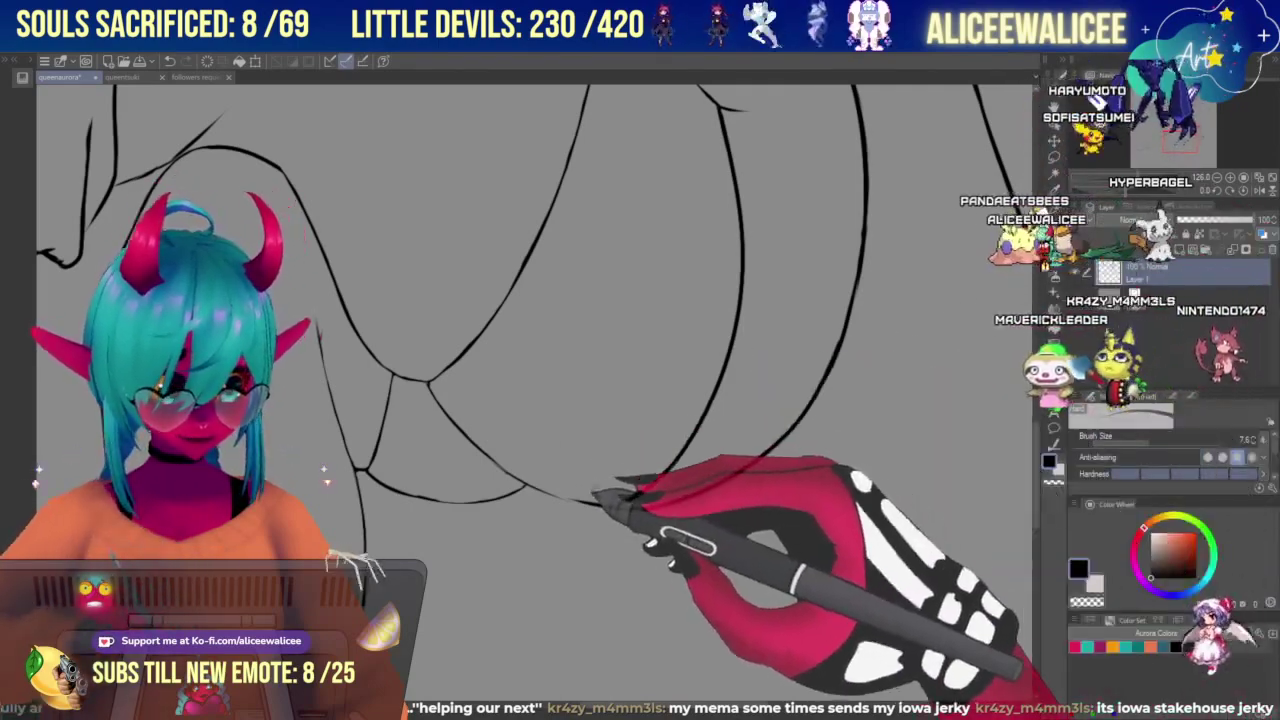
left_click(1054, 259)
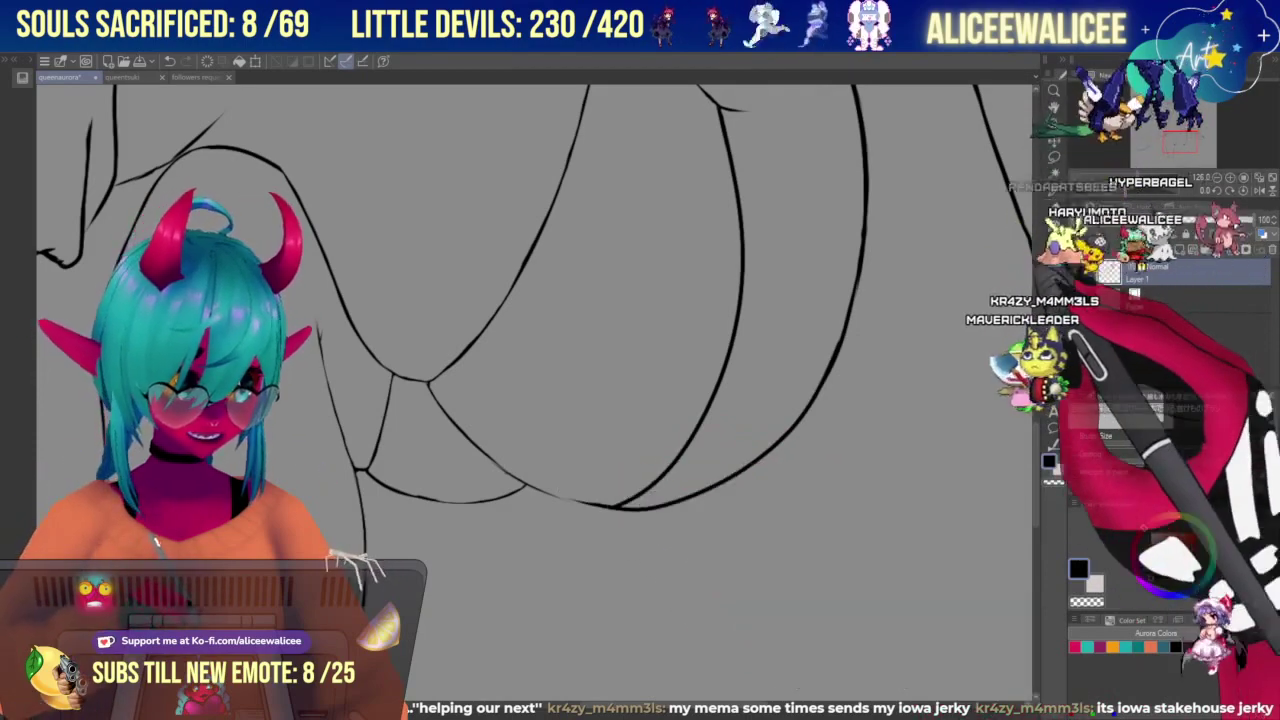
left_click_drag(502, 464, 620, 507)
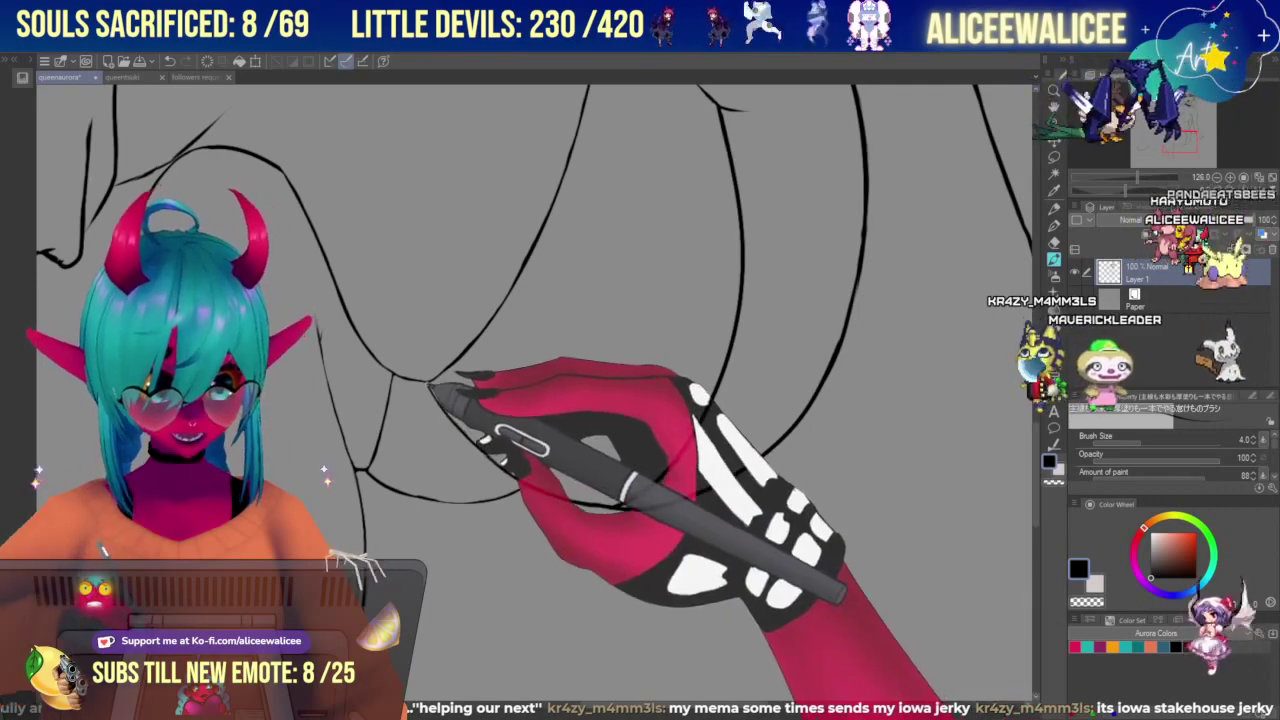
left_click_drag(496, 461, 588, 509)
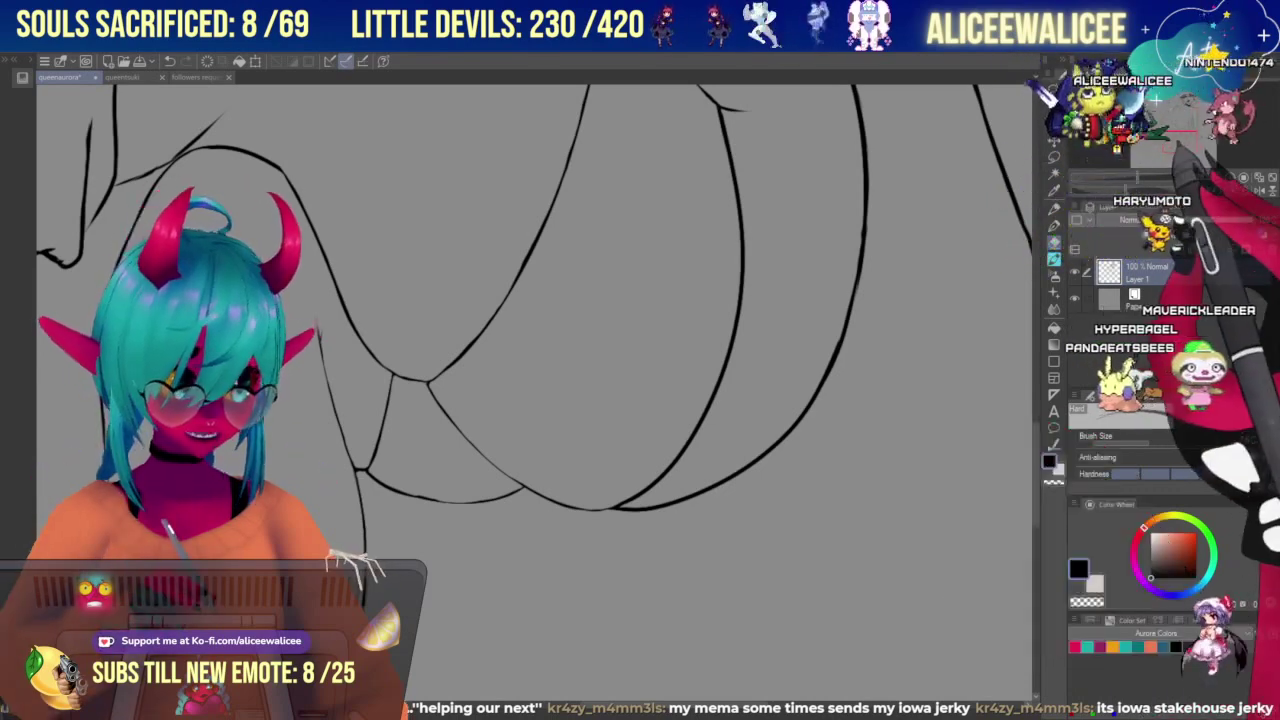
Thin the inner curve running down the viewer's-right thigh and redraw its upper end below the hip crease.
left_click_drag(1178, 148, 1182, 146)
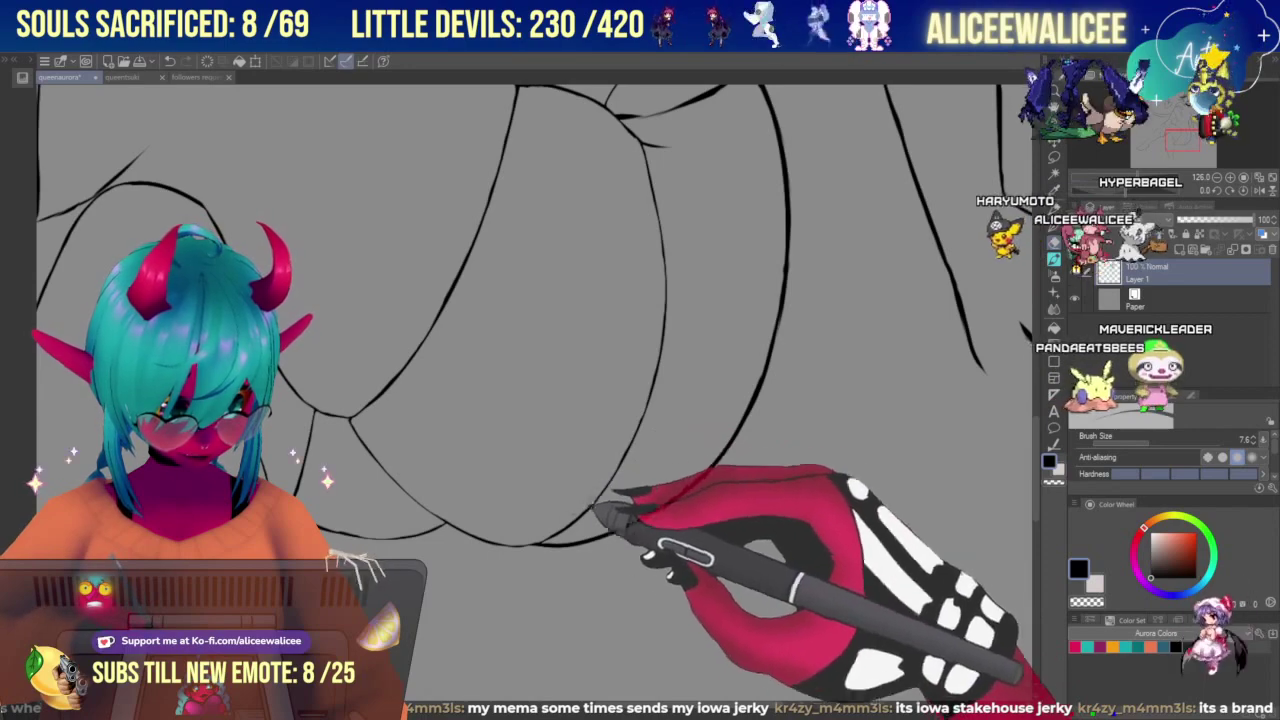
left_click(1054, 259)
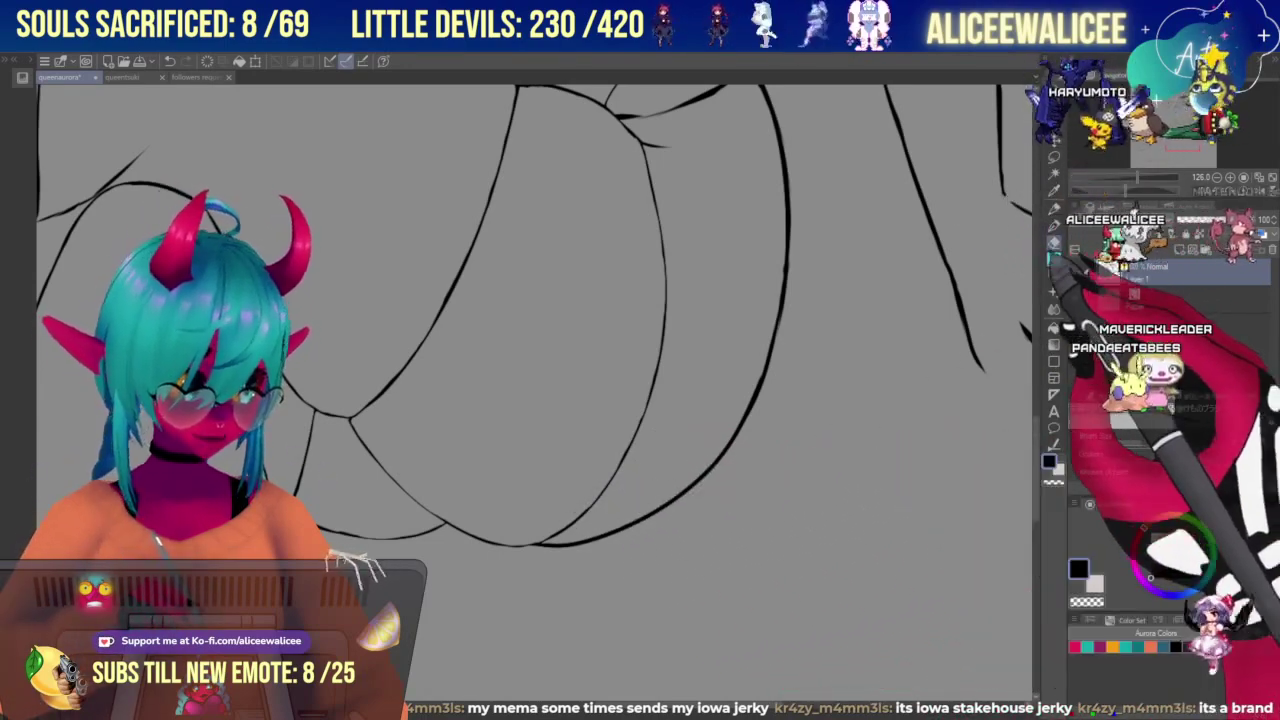
left_click(1054, 243)
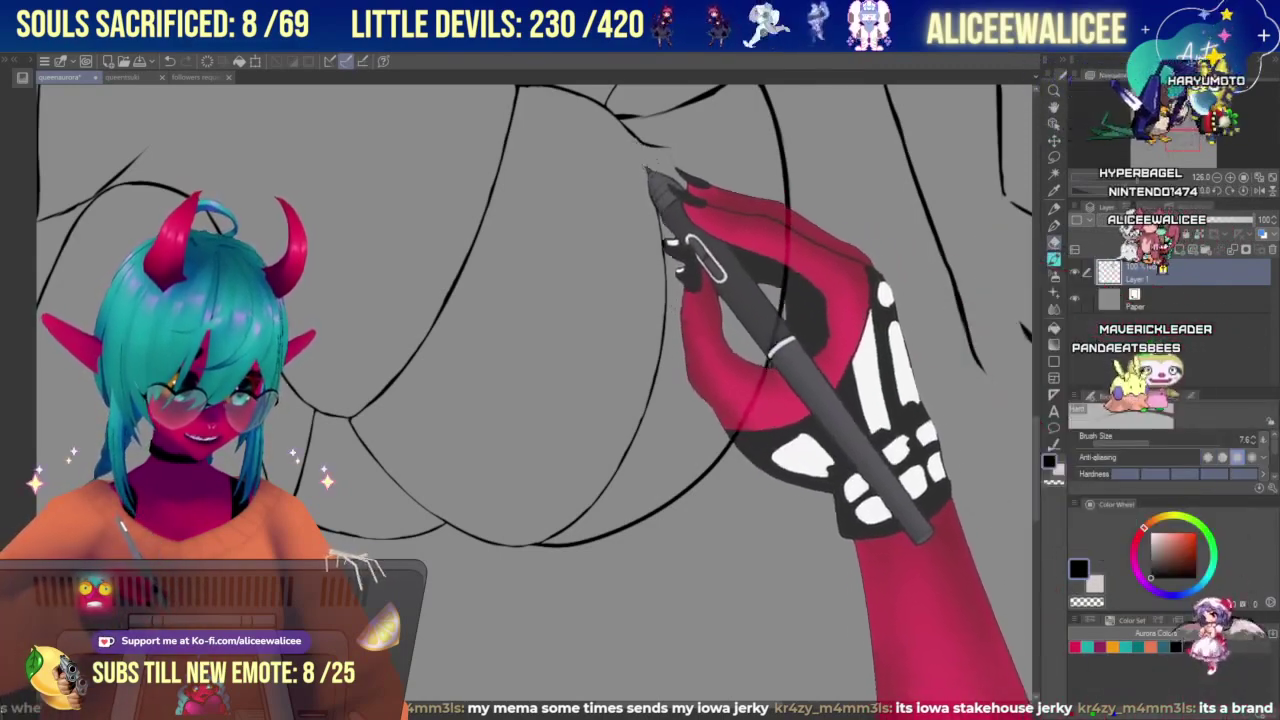
left_click(1054, 260)
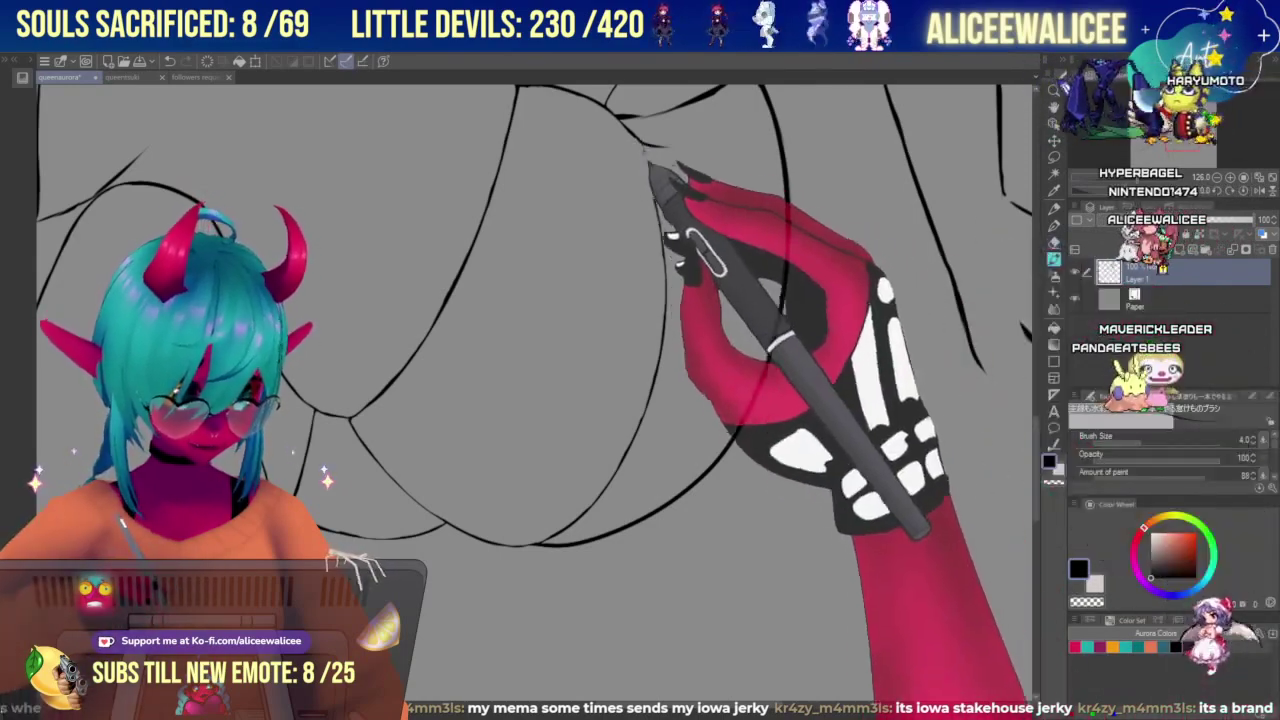
left_click_drag(645, 148, 661, 231)
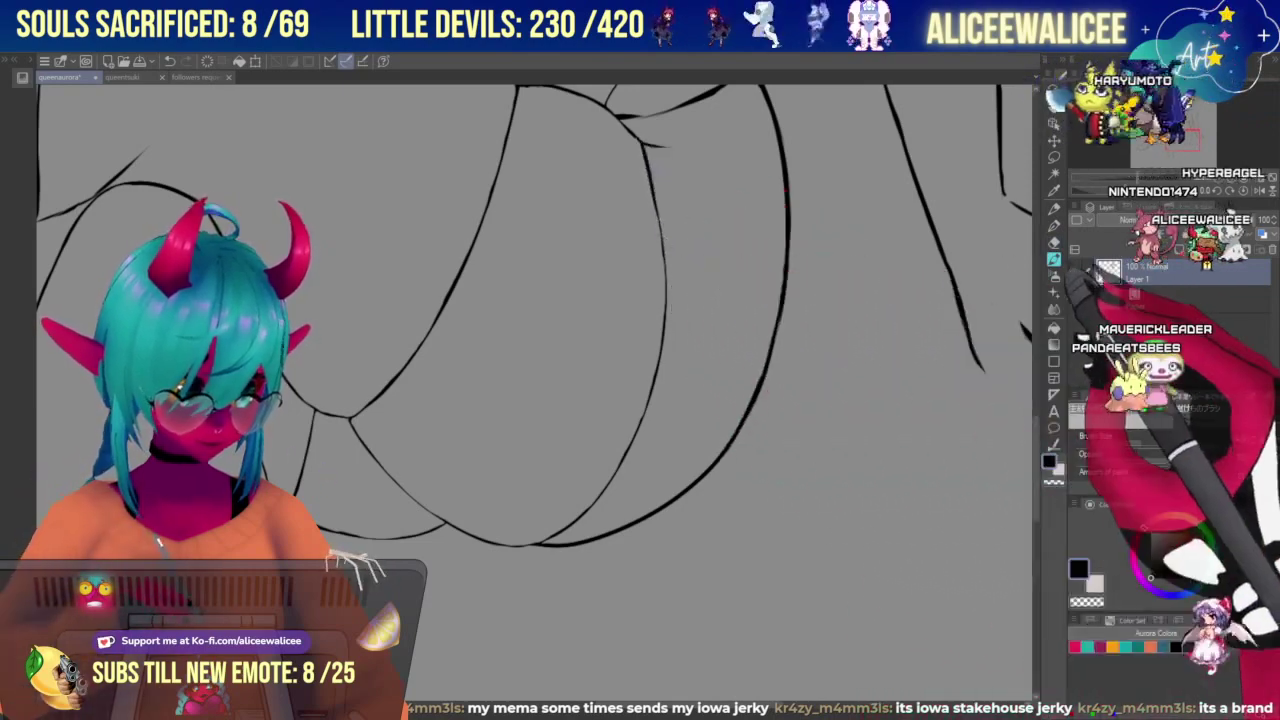
left_click(1054, 243)
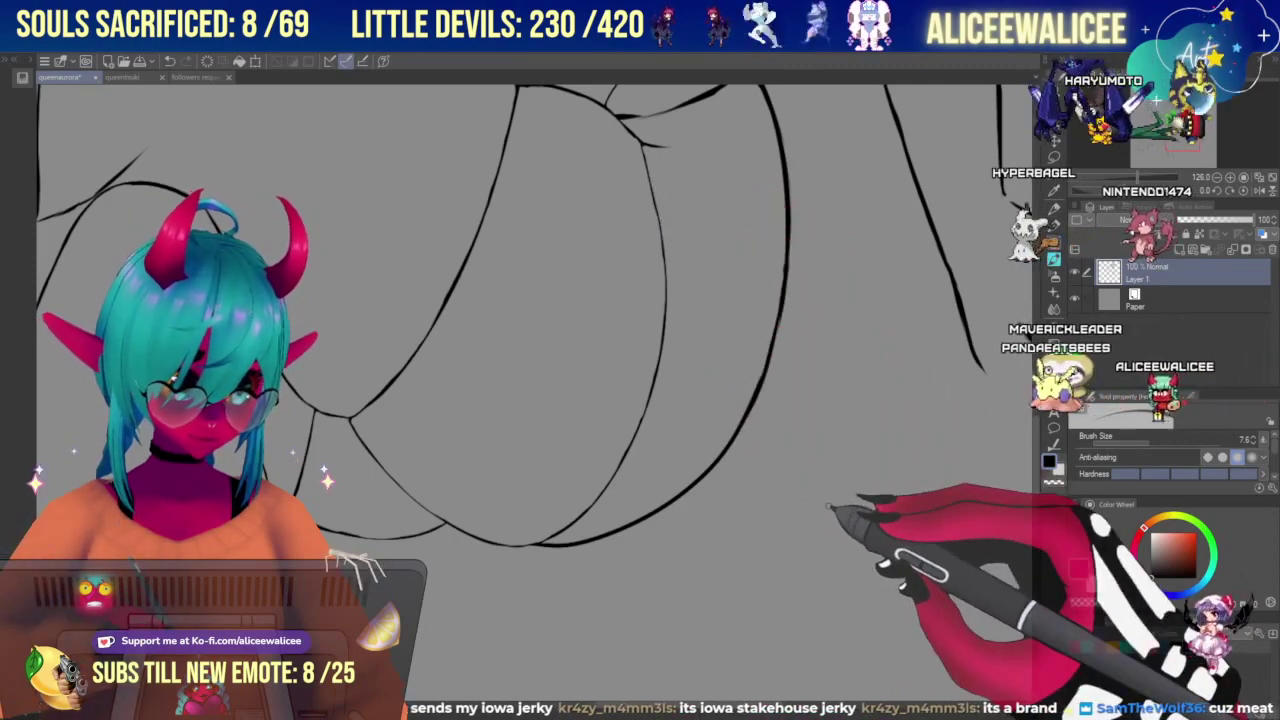
Refine the corner where the diagonal waist line meets the top of the thigh with the 4.0 brush and Hard eraser at 7.6.
left_click_drag(1182, 140, 1182, 139)
left_click(1054, 243)
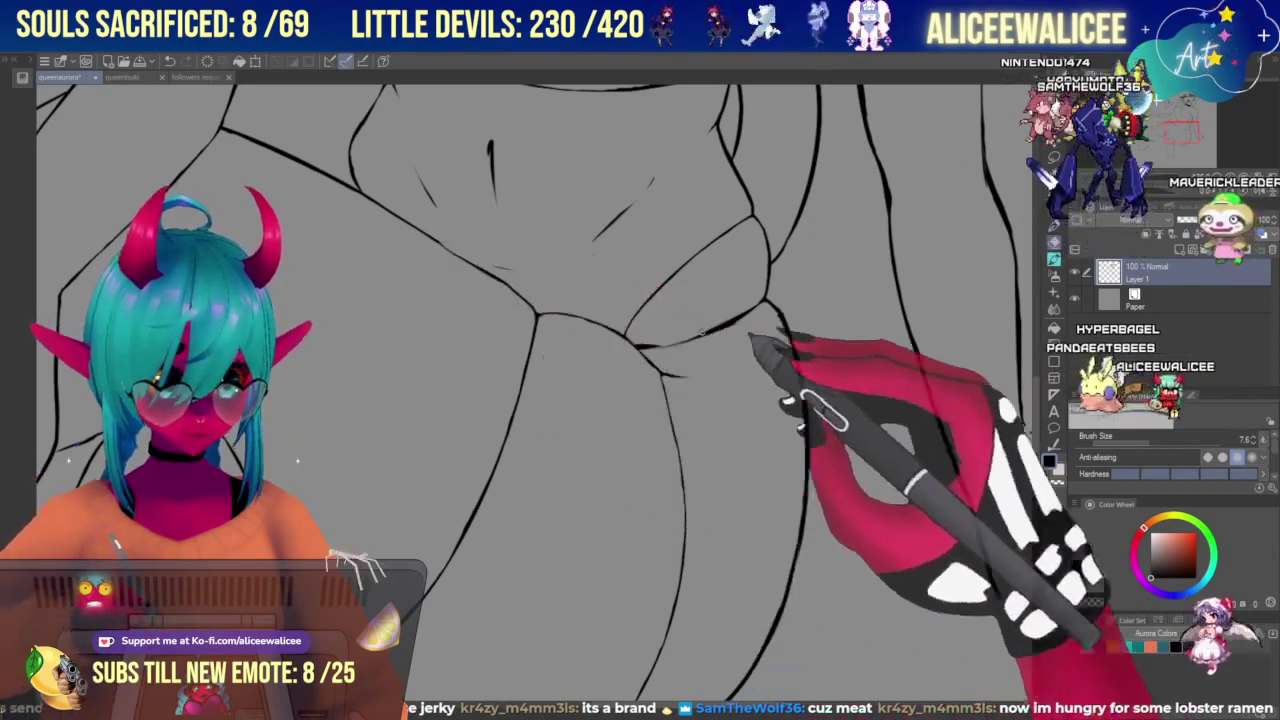
left_click(1054, 260)
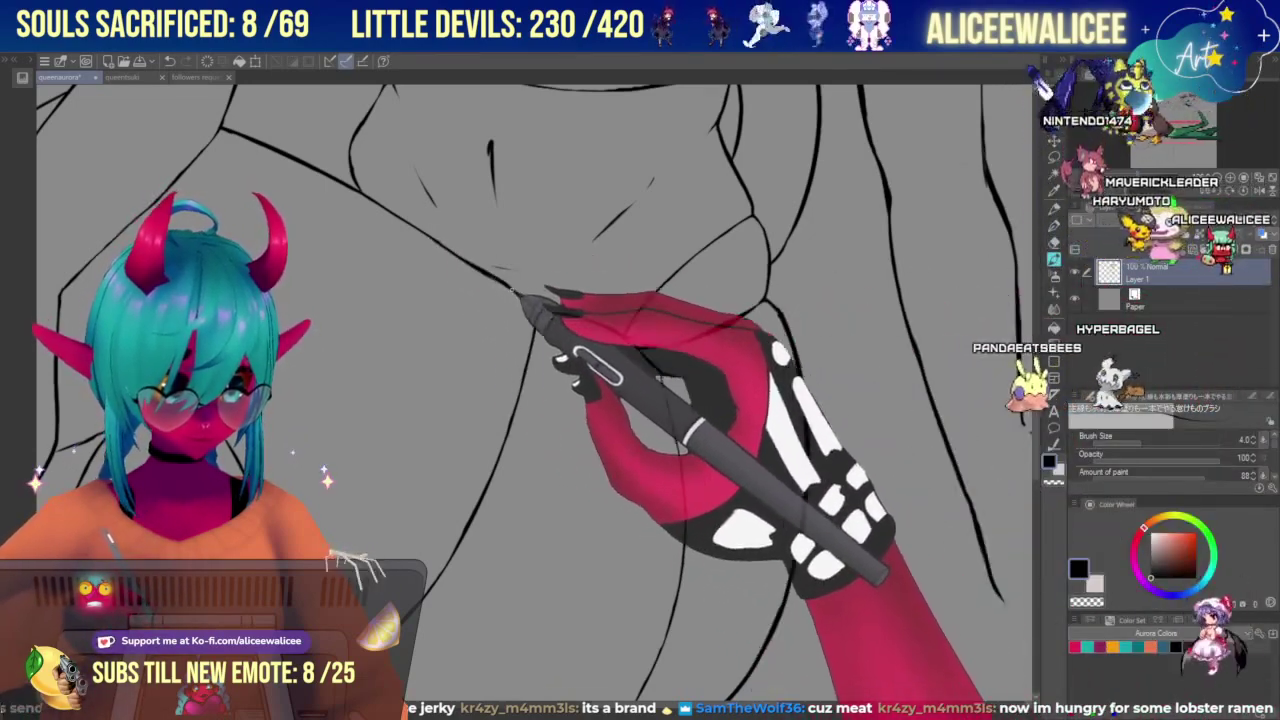
key("e")
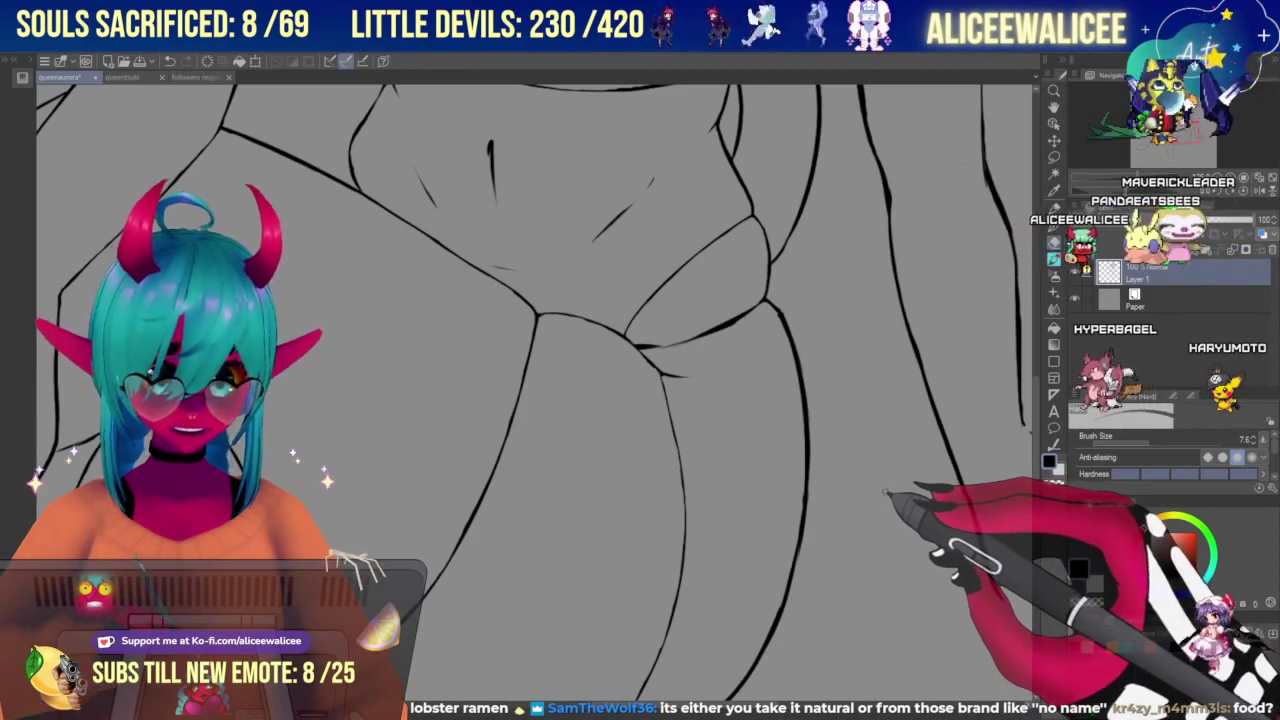
left_click(1054, 260)
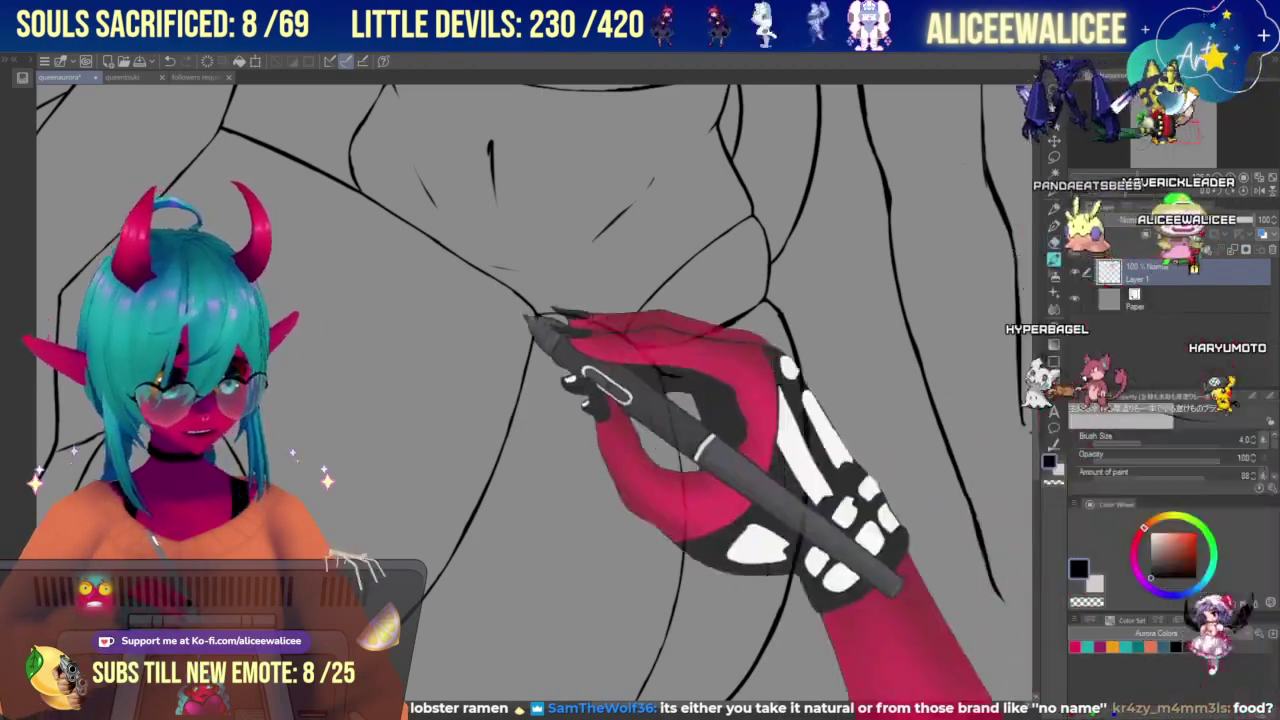
key("e")
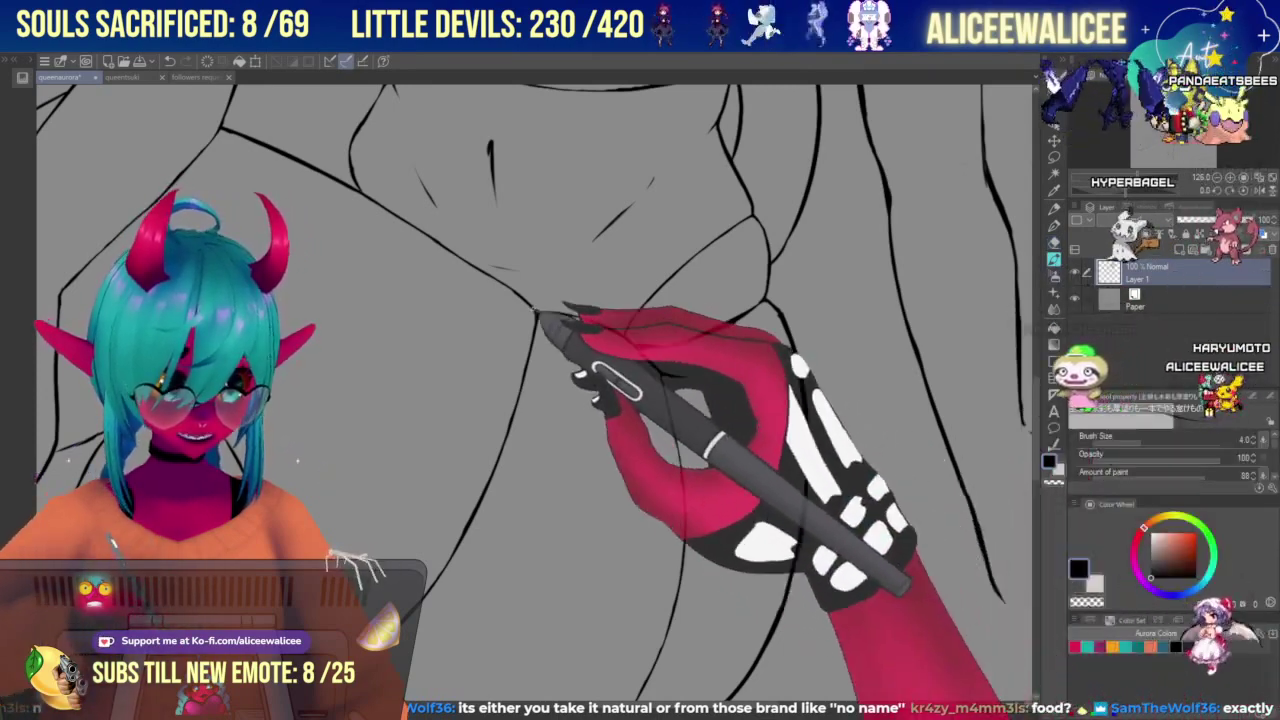
left_click(1054, 242)
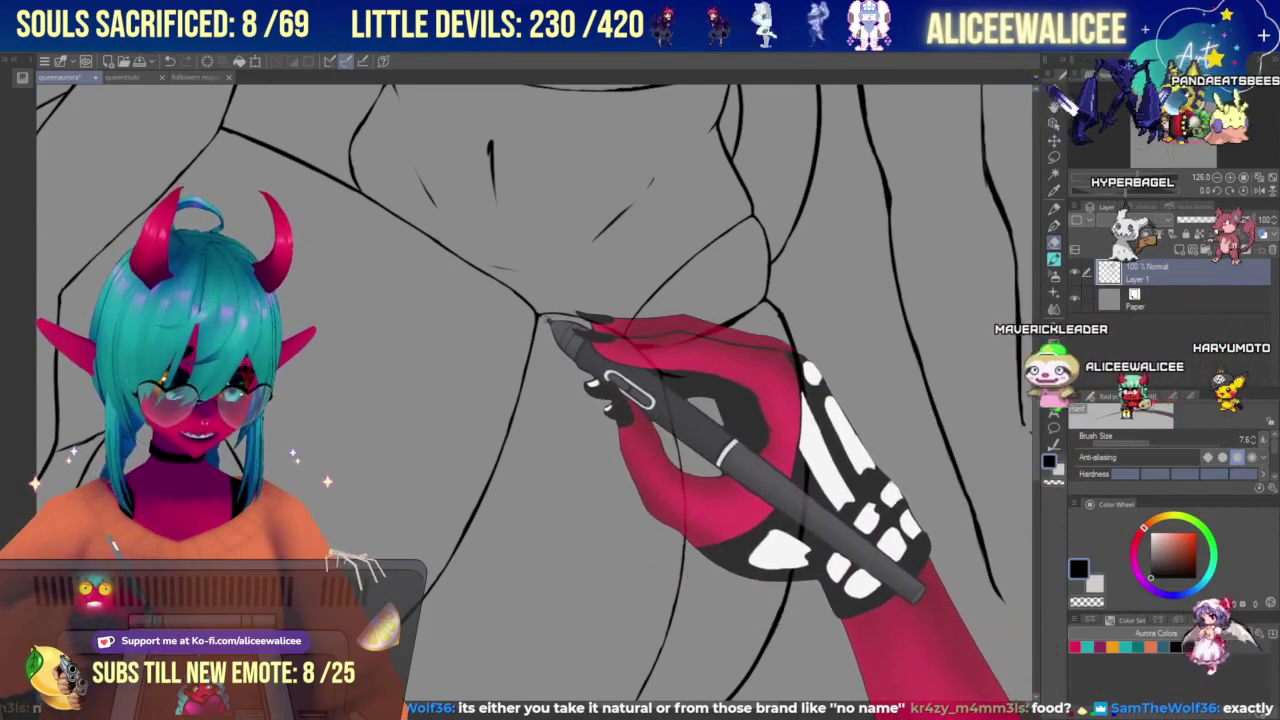
left_click_drag(547, 320, 541, 325)
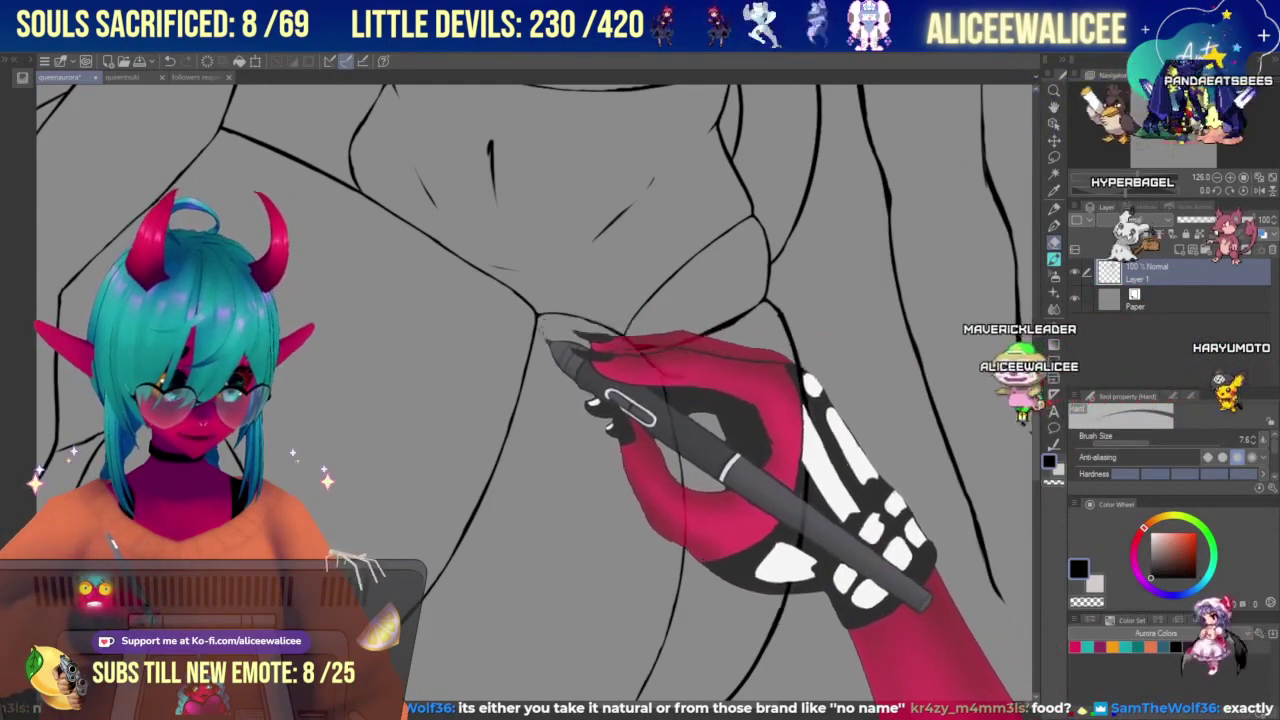
Thin the thick crease line along the lower edge of the viewer's-right hip band and clean up its inner junction.
left_click_drag(1138, 177, 1136, 177)
left_click_drag(1182, 132, 1185, 133)
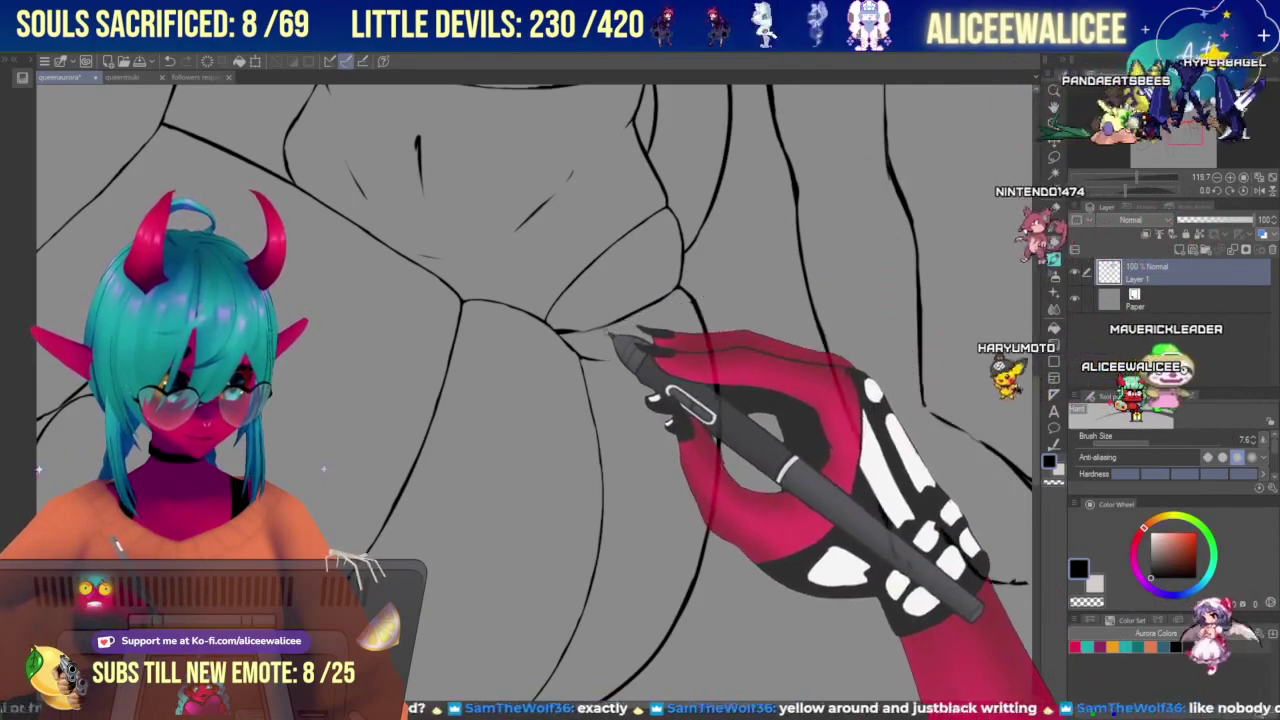
left_click(1054, 259)
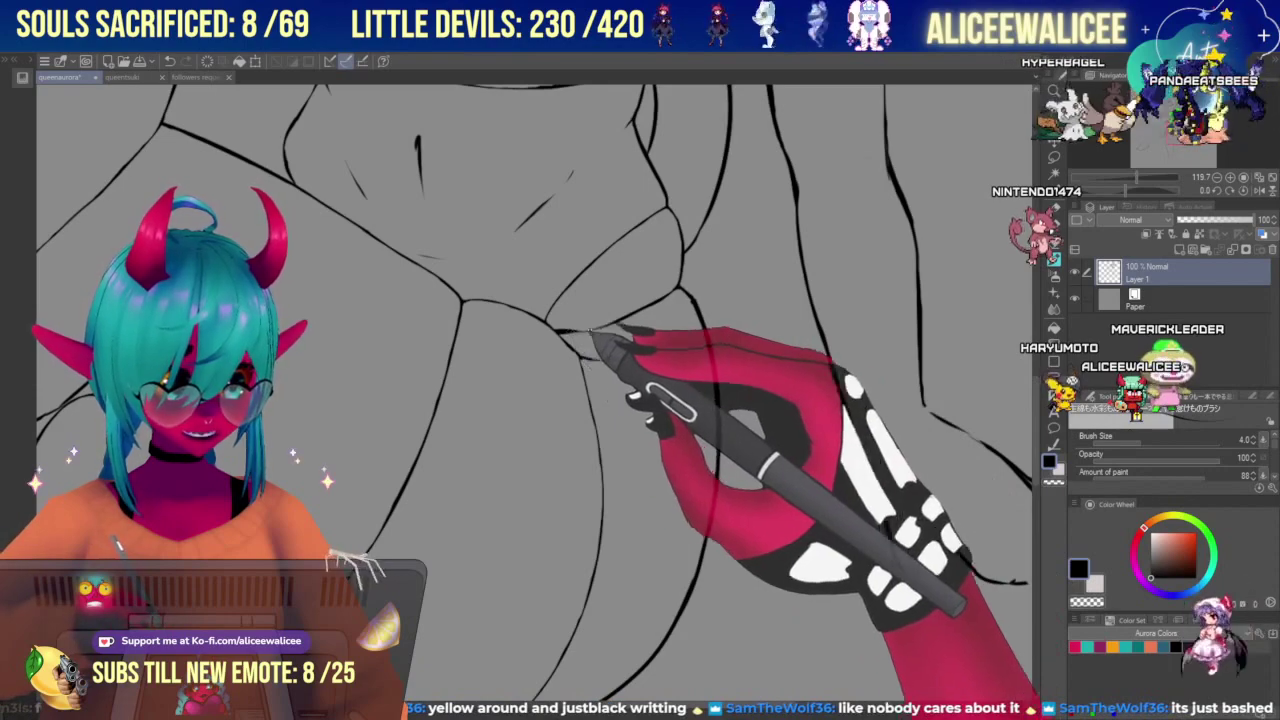
left_click(1054, 243)
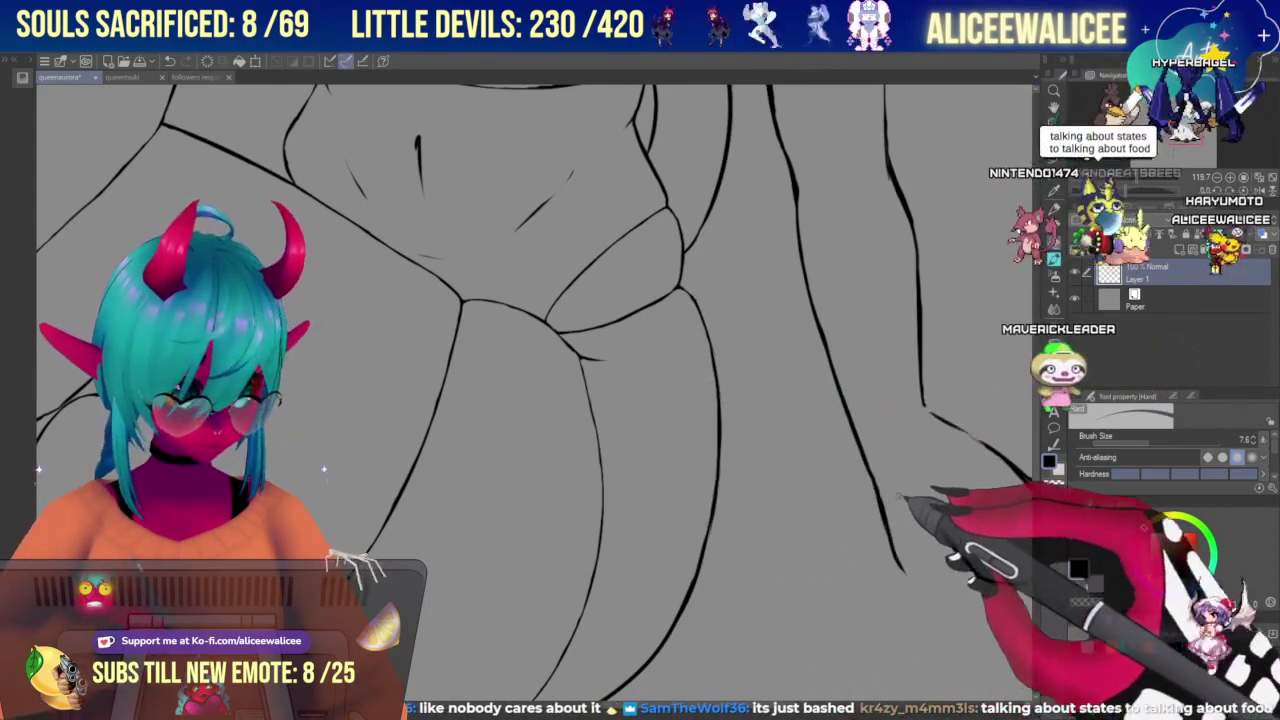
Thin and smooth the side of the viewer's-right thigh's outer contour with the Hard eraser at 7.6 and the brush.
left_click_drag(1184, 134, 1183, 139)
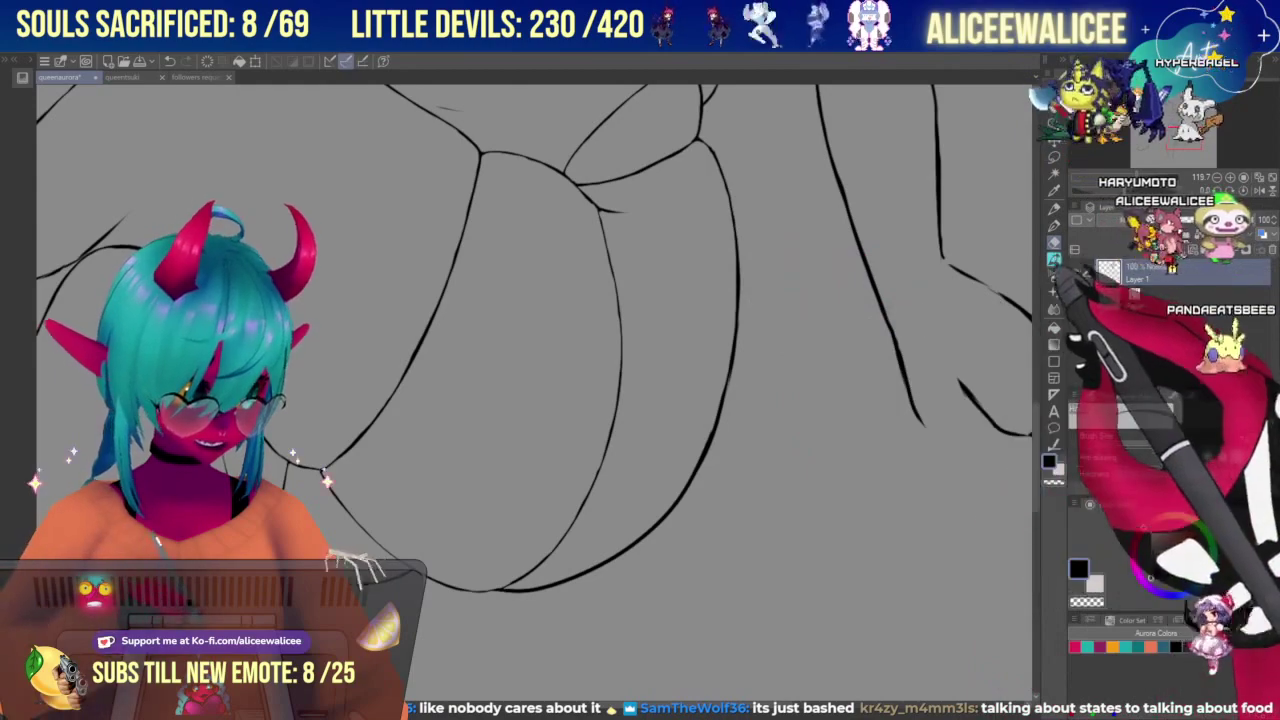
left_click(1054, 260)
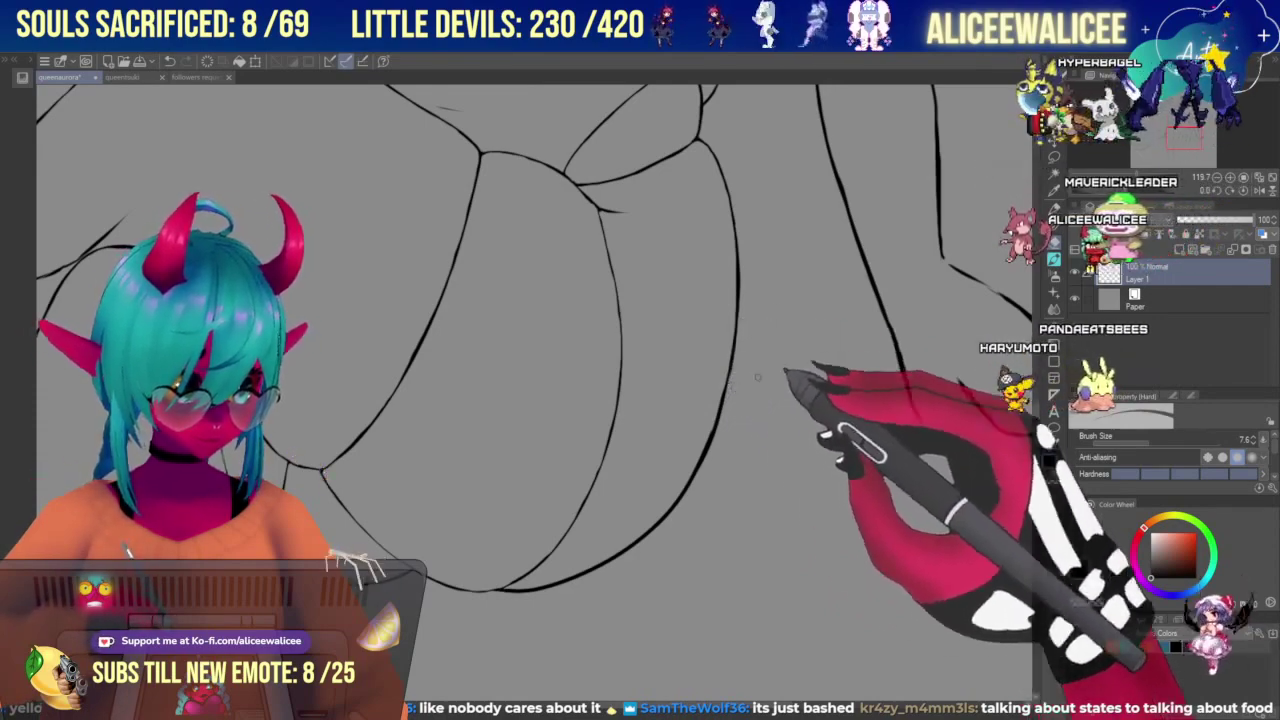
left_click(1054, 259)
left_click_drag(740, 312, 732, 366)
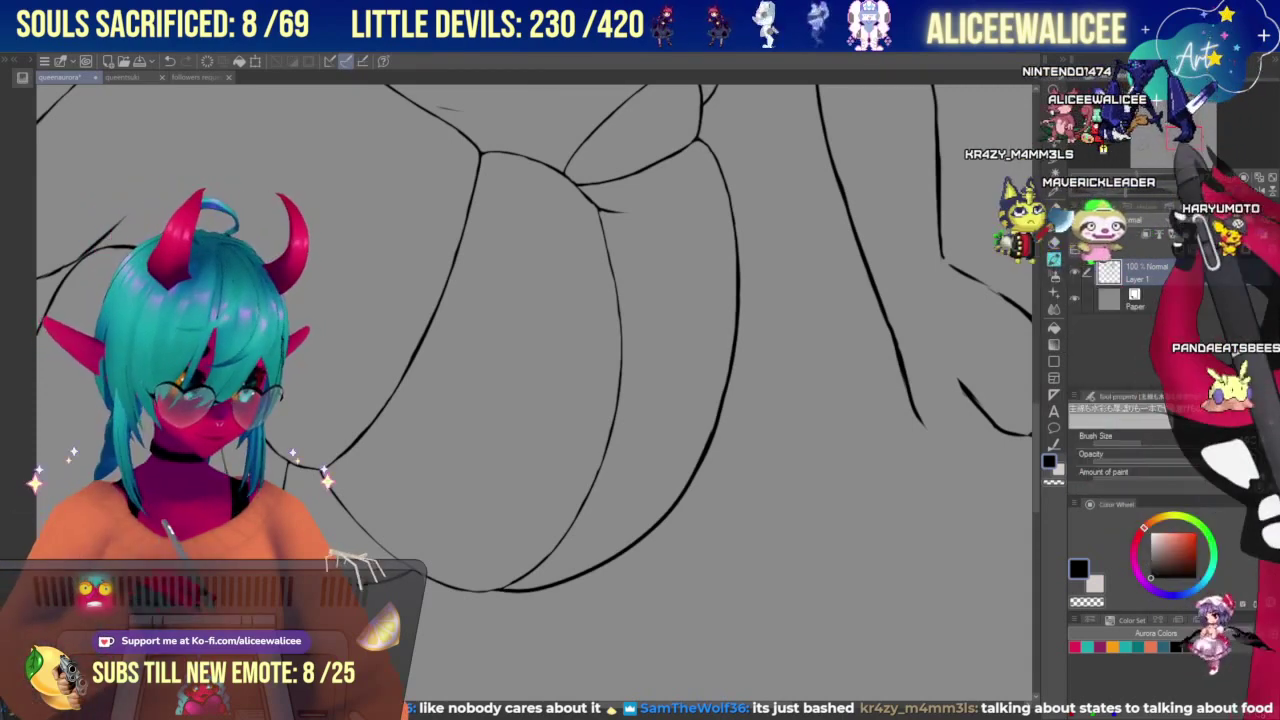
Taper the lower end of the outer thigh contour and clean up its junction with the underside curve.
left_click_drag(560, 560, 597, 506)
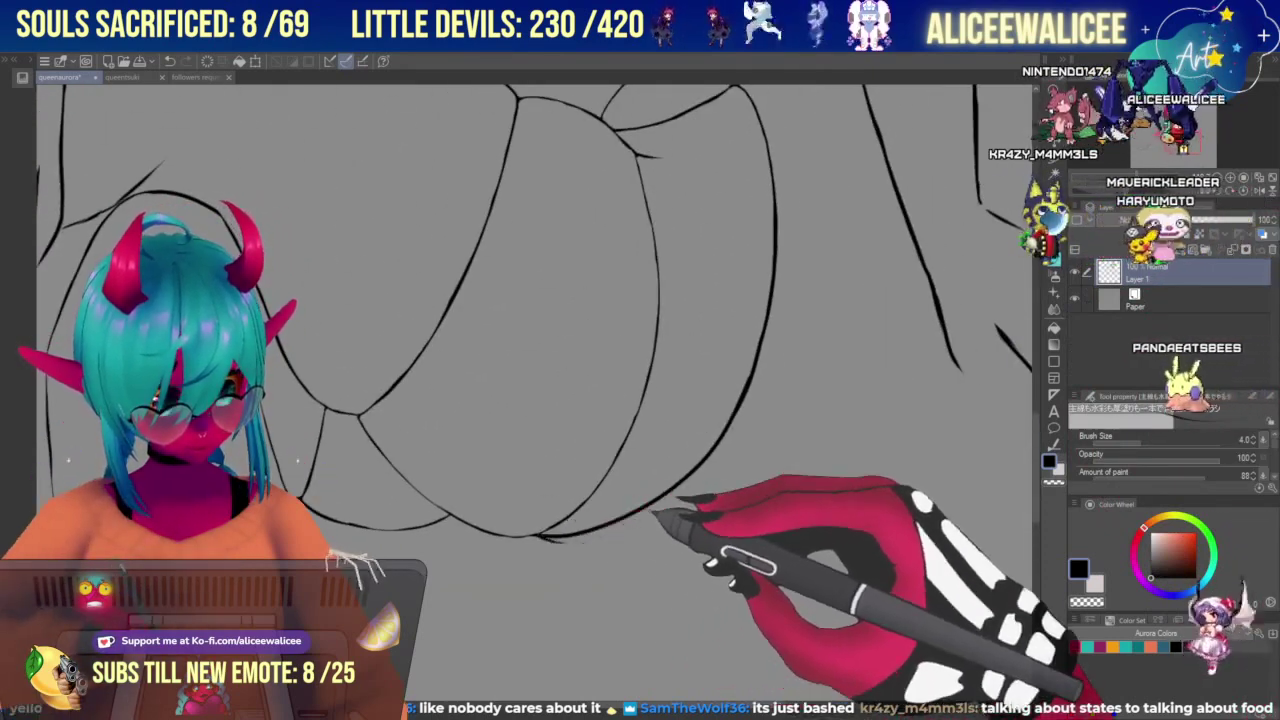
mouse_move(706, 455)
left_mouse_down()
mouse_move(665, 506)
mouse_move(567, 548)
mouse_move(632, 523)
mouse_move(685, 476)
mouse_move(584, 550)
mouse_move(545, 538)
mouse_move(592, 540)
mouse_move(683, 487)
left_mouse_up()
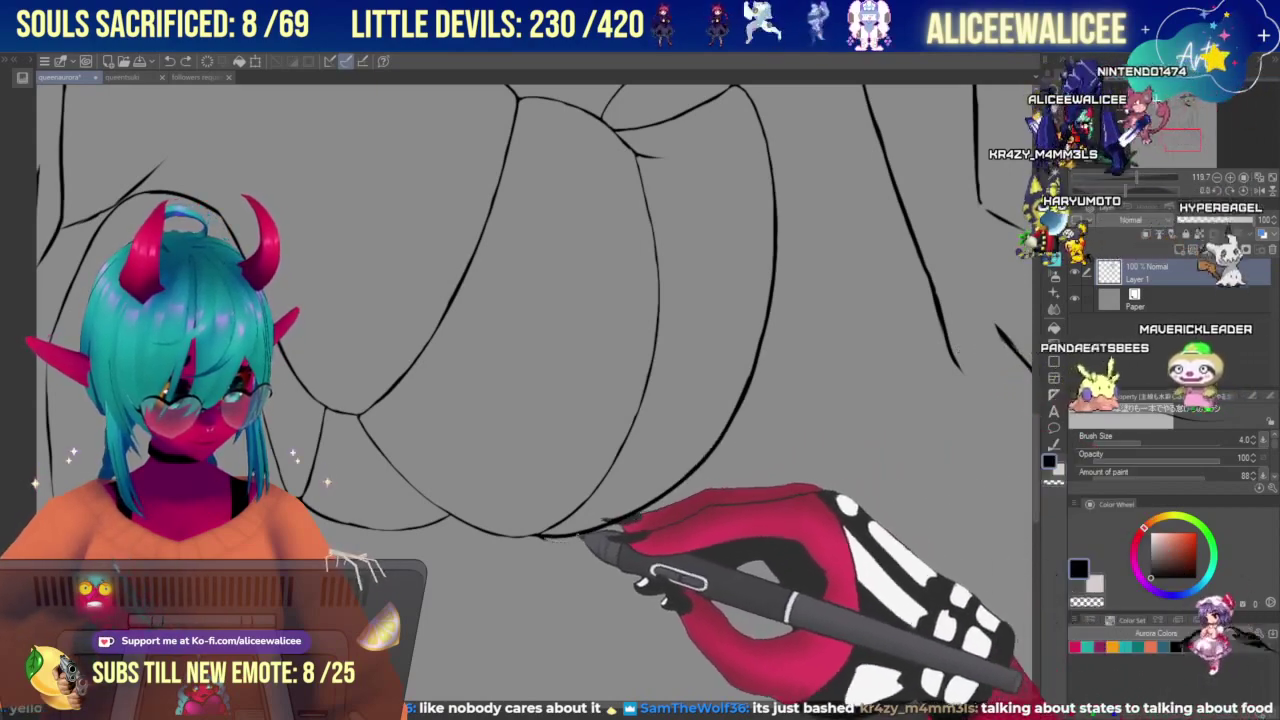
left_click(1054, 260)
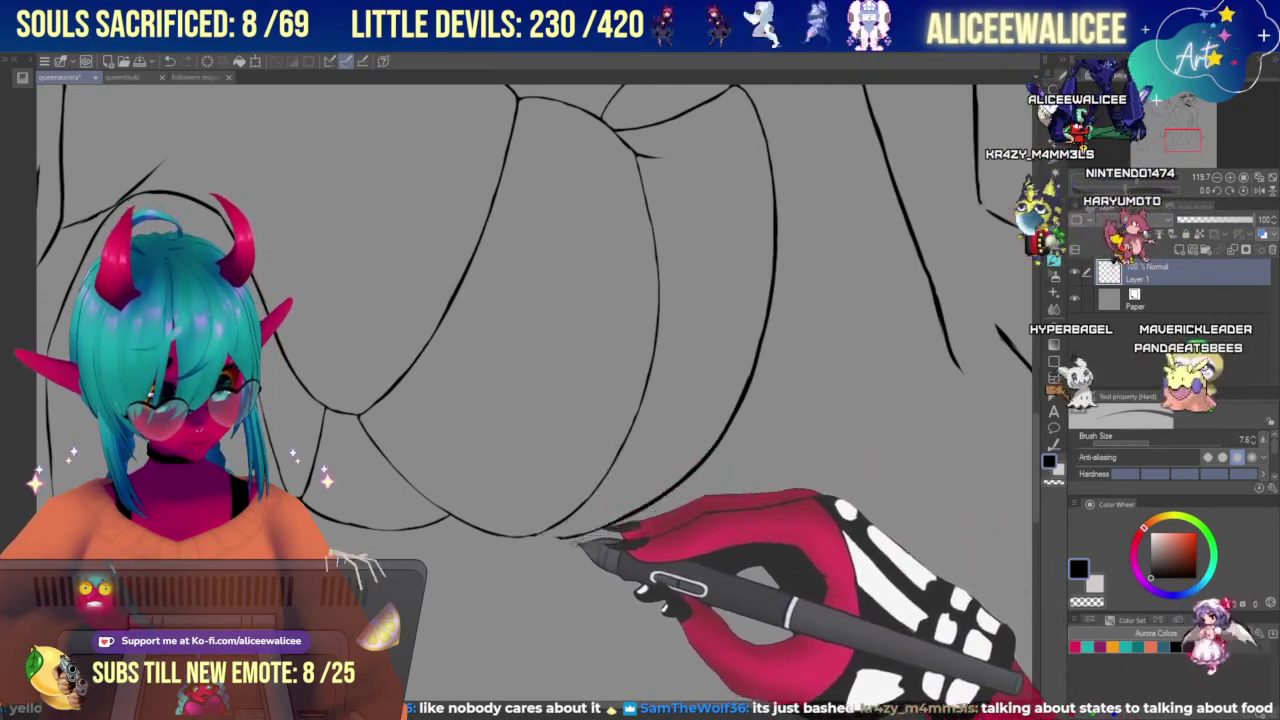
left_click(1054, 260)
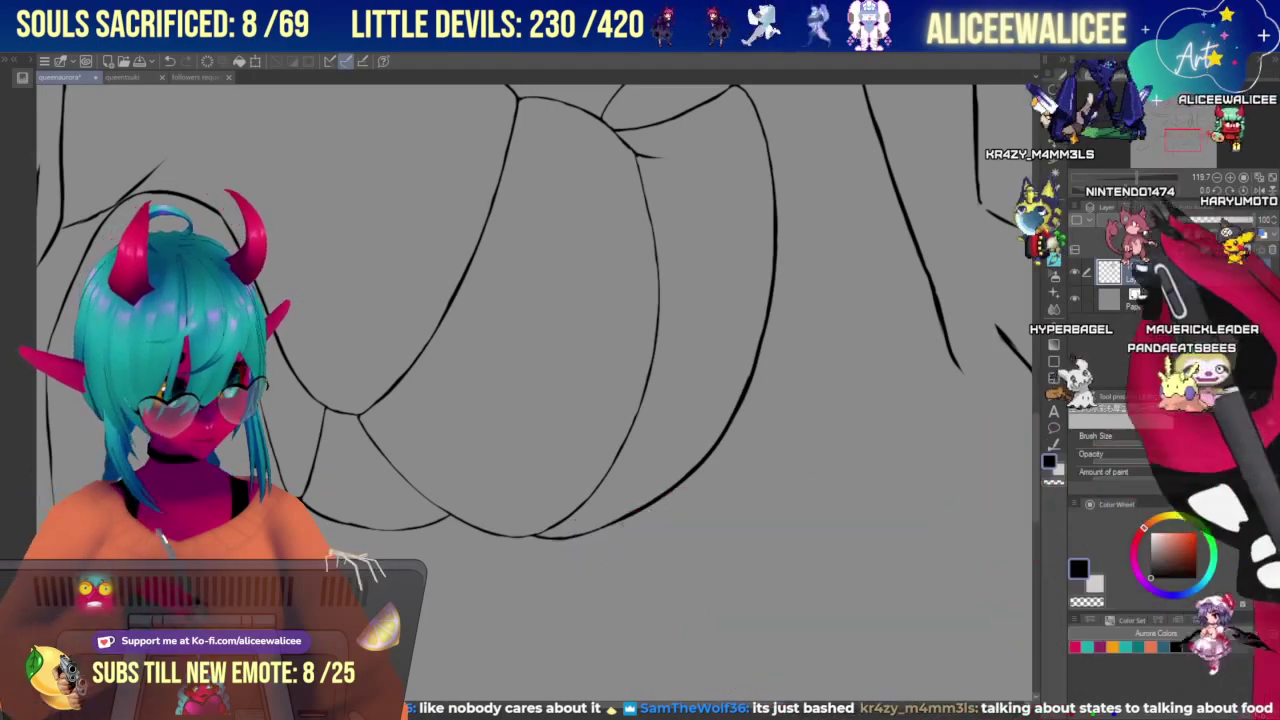
Refine the short fold line at the viewer's-left waist with the Hard eraser at 6.1 and the 4.0 brush.
left_click_drag(1137, 179, 1121, 179)
left_click_drag(1183, 146, 1187, 121)
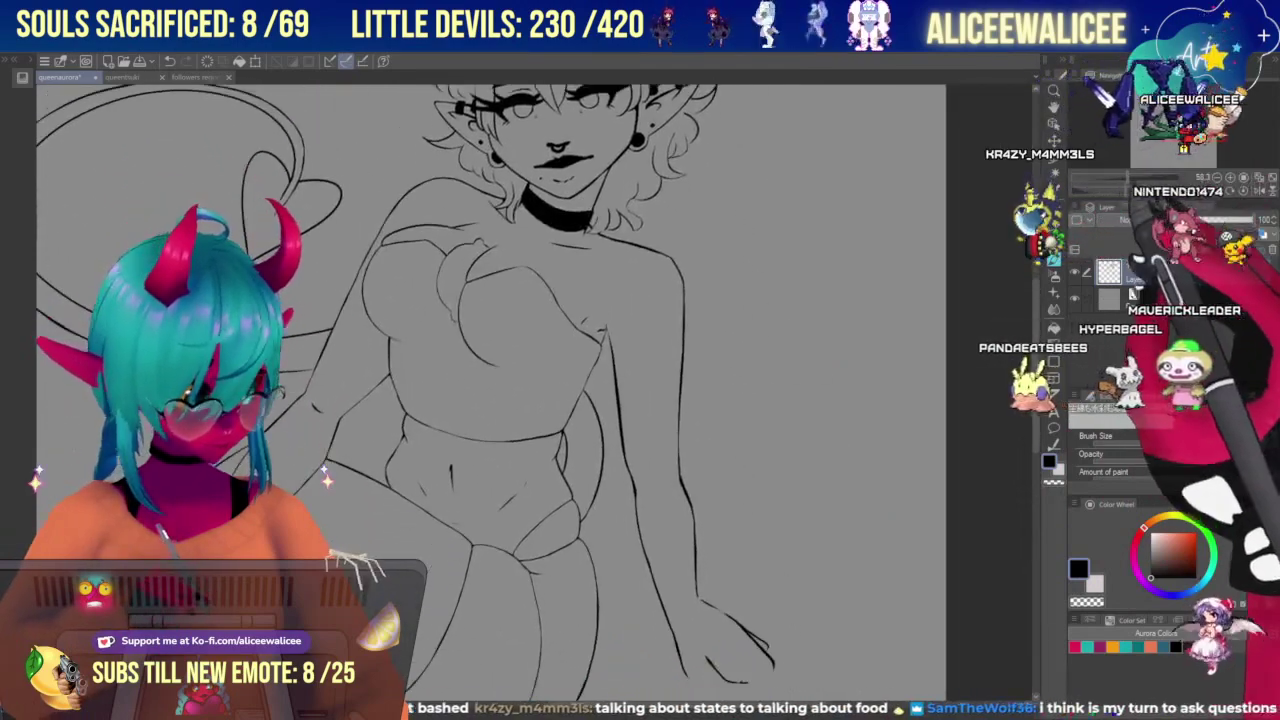
left_click(1131, 181)
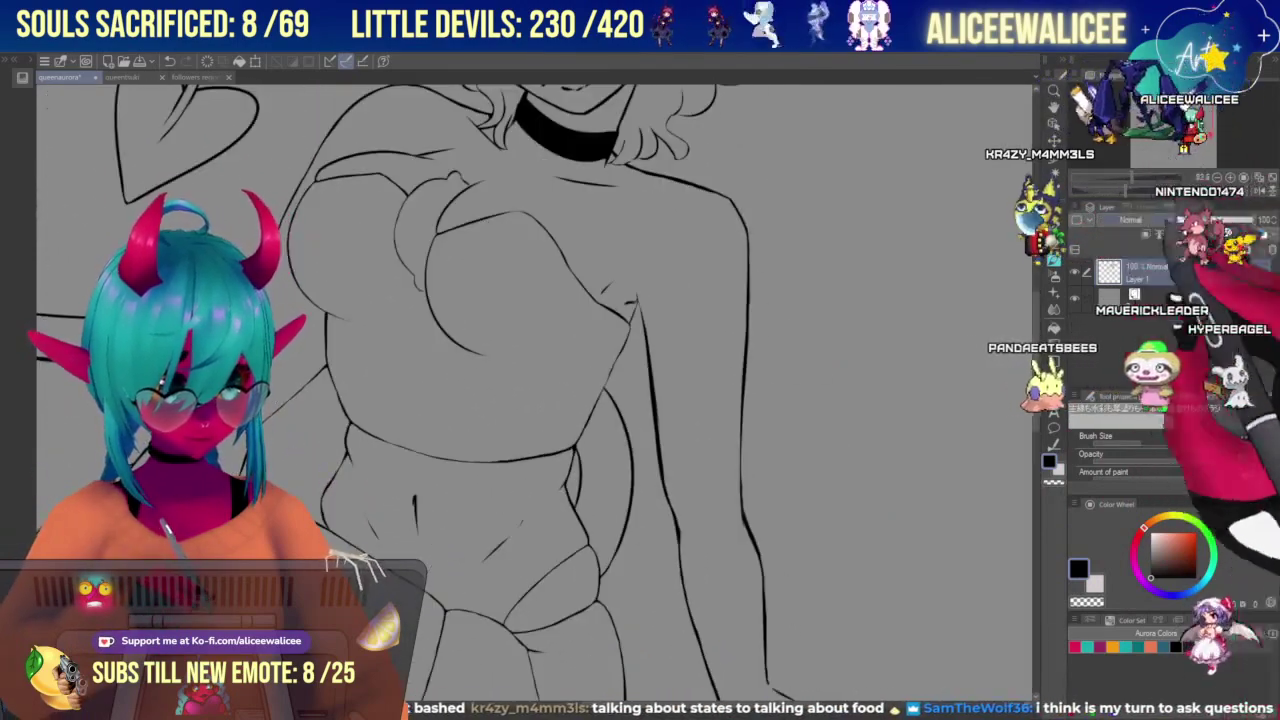
mouse_move(1187, 121)
left_mouse_down()
mouse_move(1177, 133)
mouse_move(1177, 121)
left_mouse_up()
left_click(1137, 179)
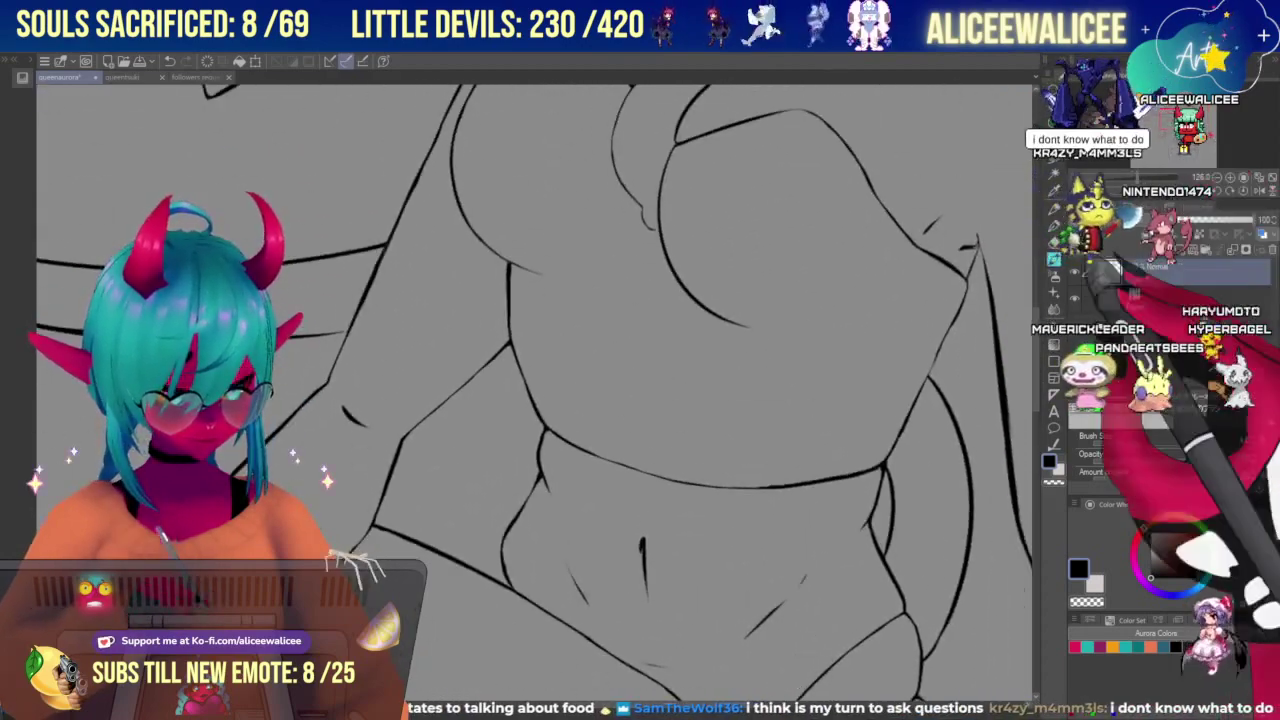
left_click(1054, 242)
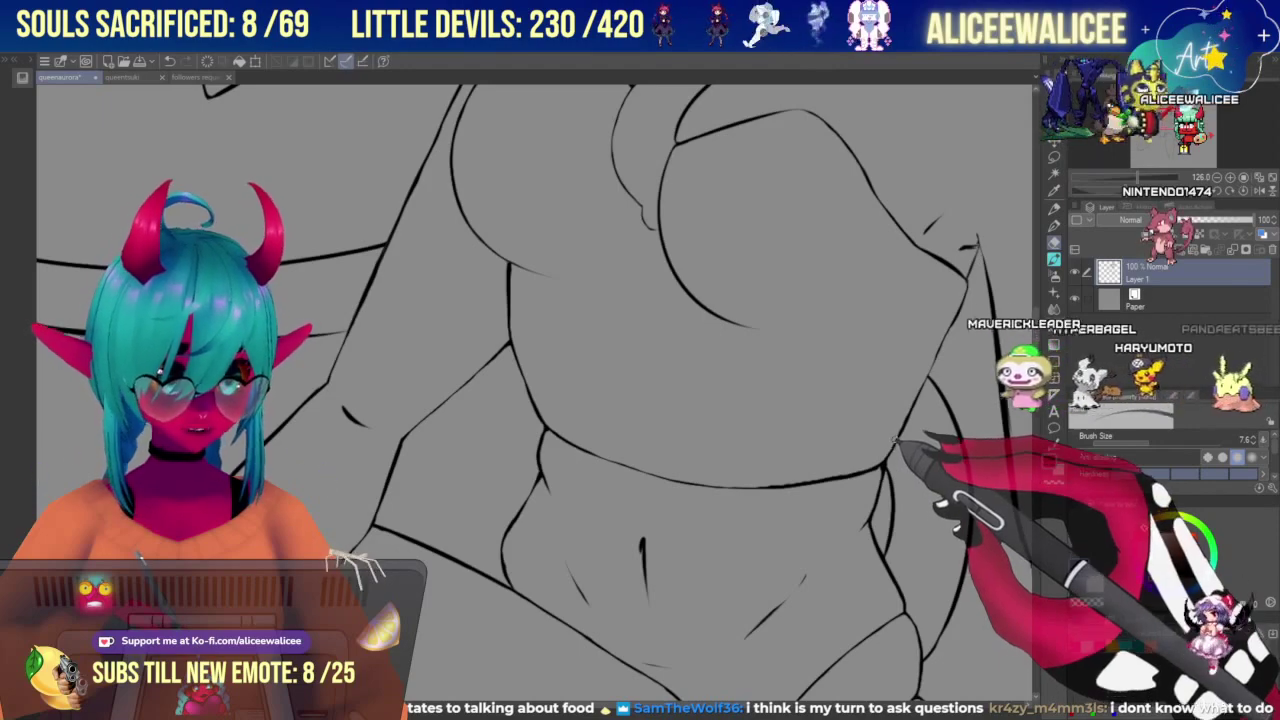
left_click(1147, 442)
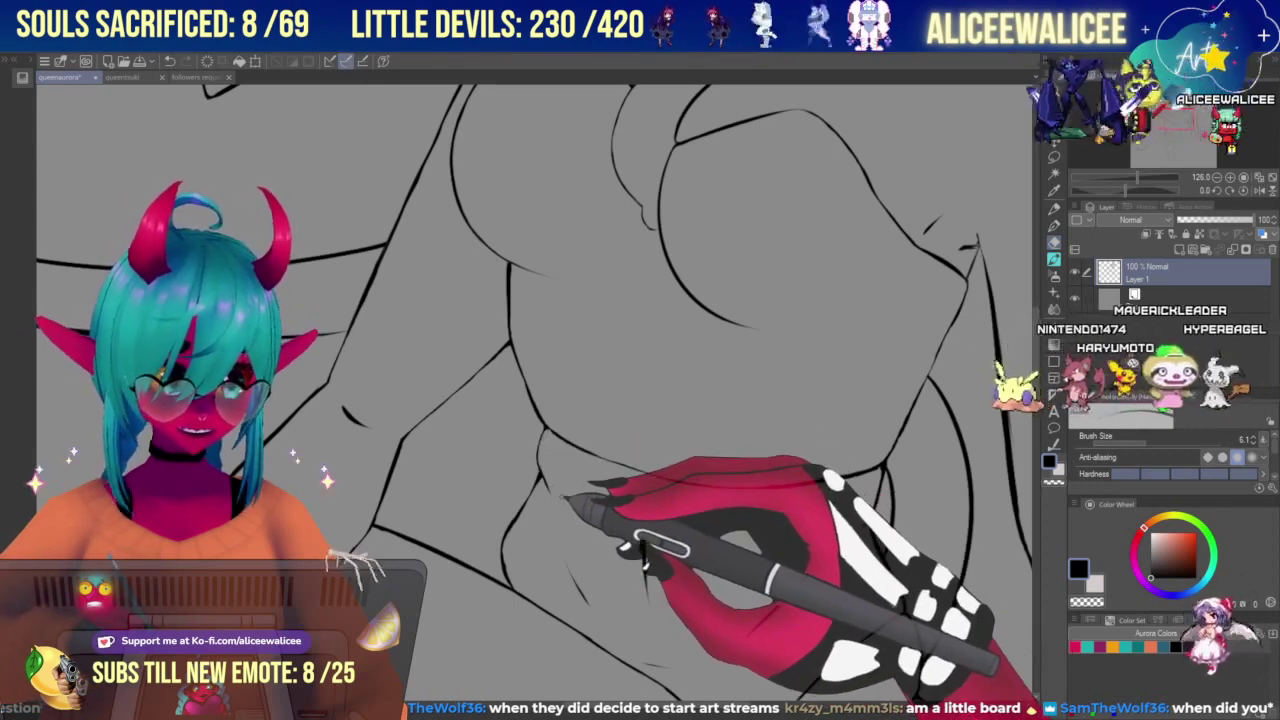
left_click(1054, 259)
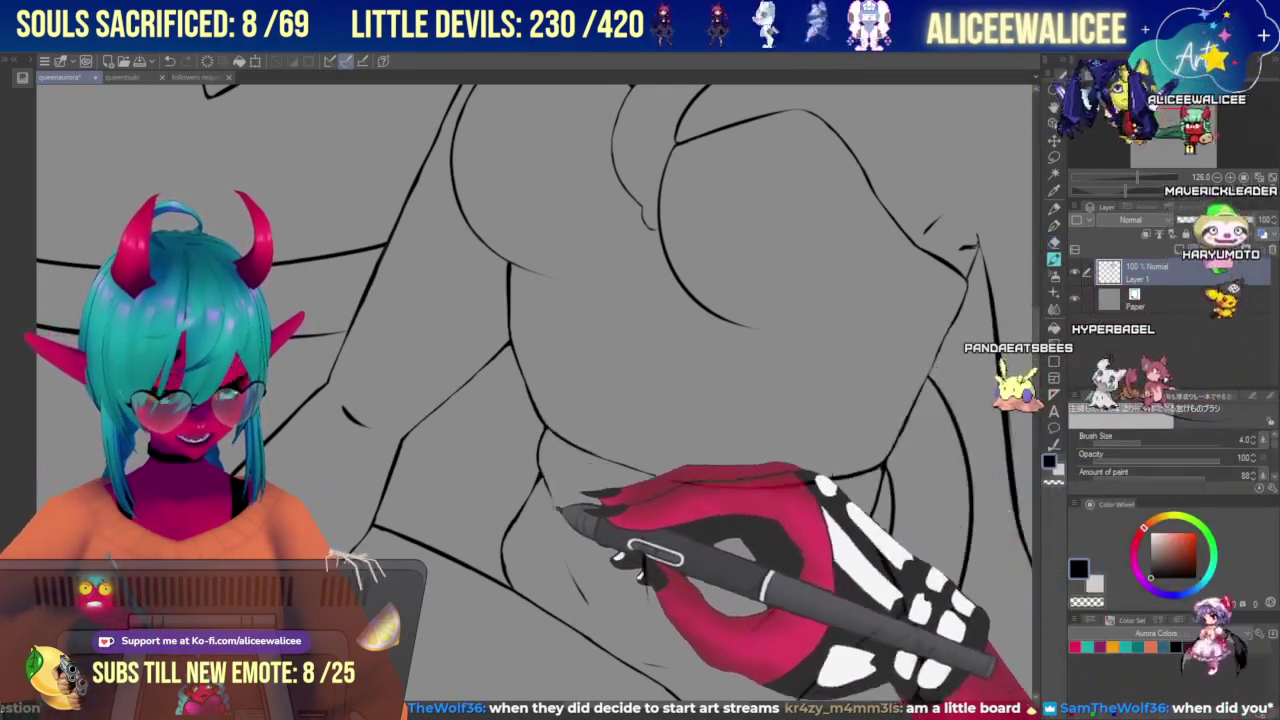
left_click(1054, 242)
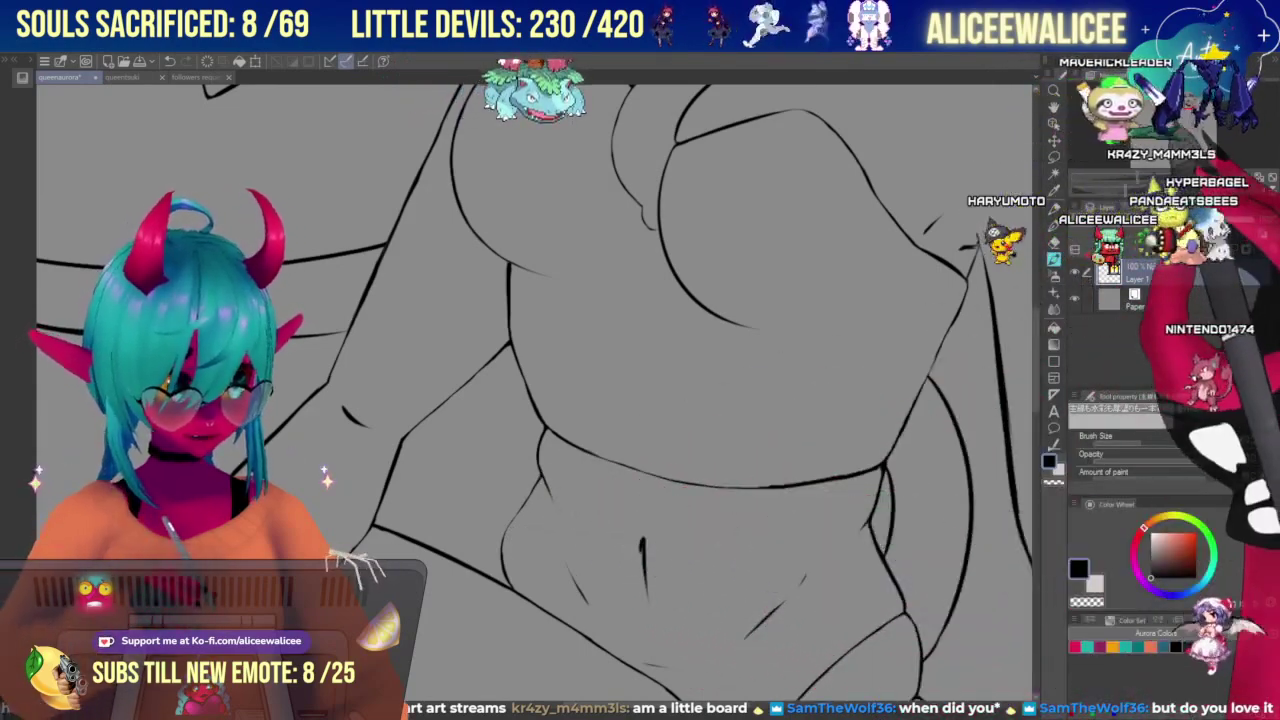
Thin the viewer's-left torso contour below the bust with the Hard eraser at 6.1.
mouse_move(640, 400)
left_mouse_down()
mouse_move(541, 342)
mouse_move(562, 418)
left_mouse_up()
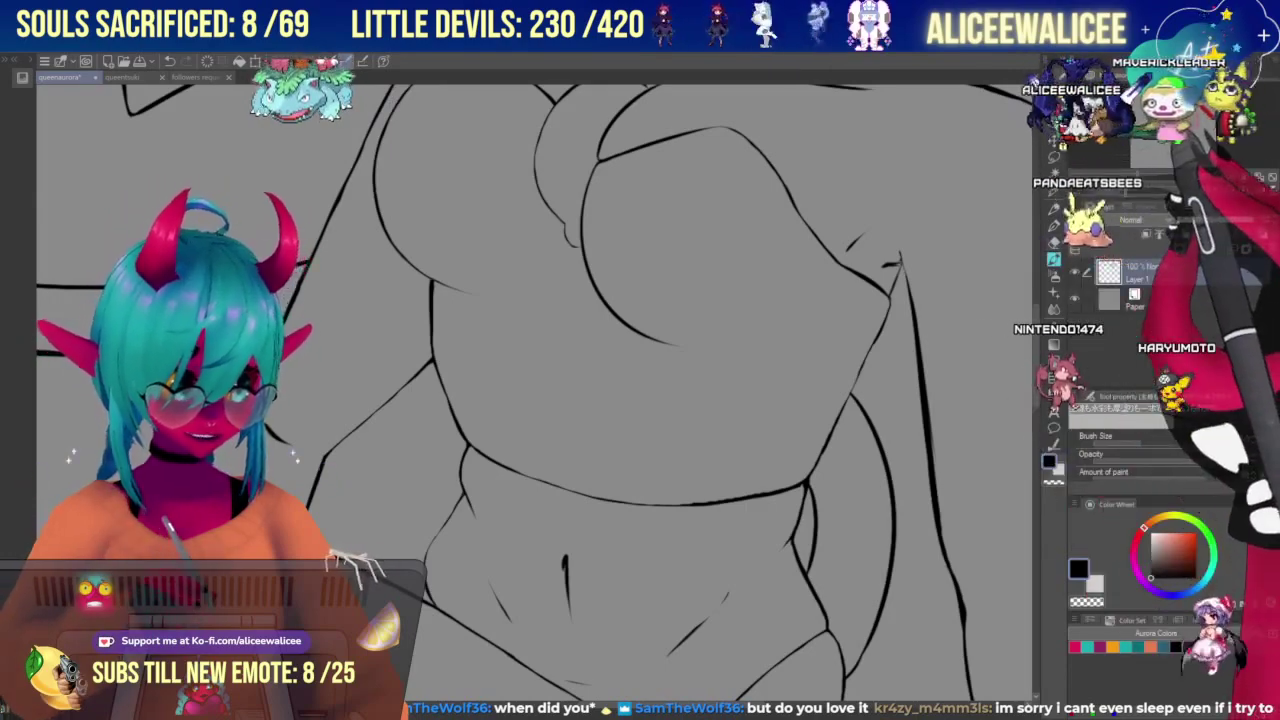
left_click(1163, 148)
left_click(1054, 243)
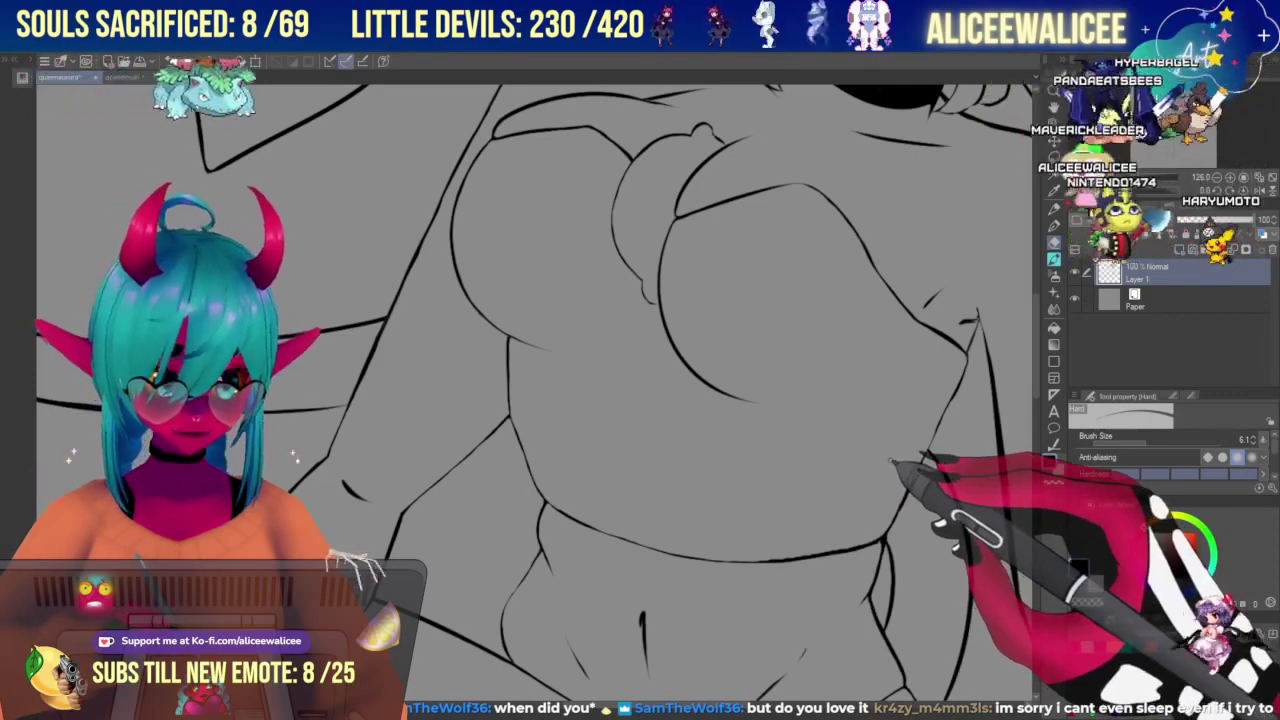
left_click(1150, 177)
left_click(1172, 143)
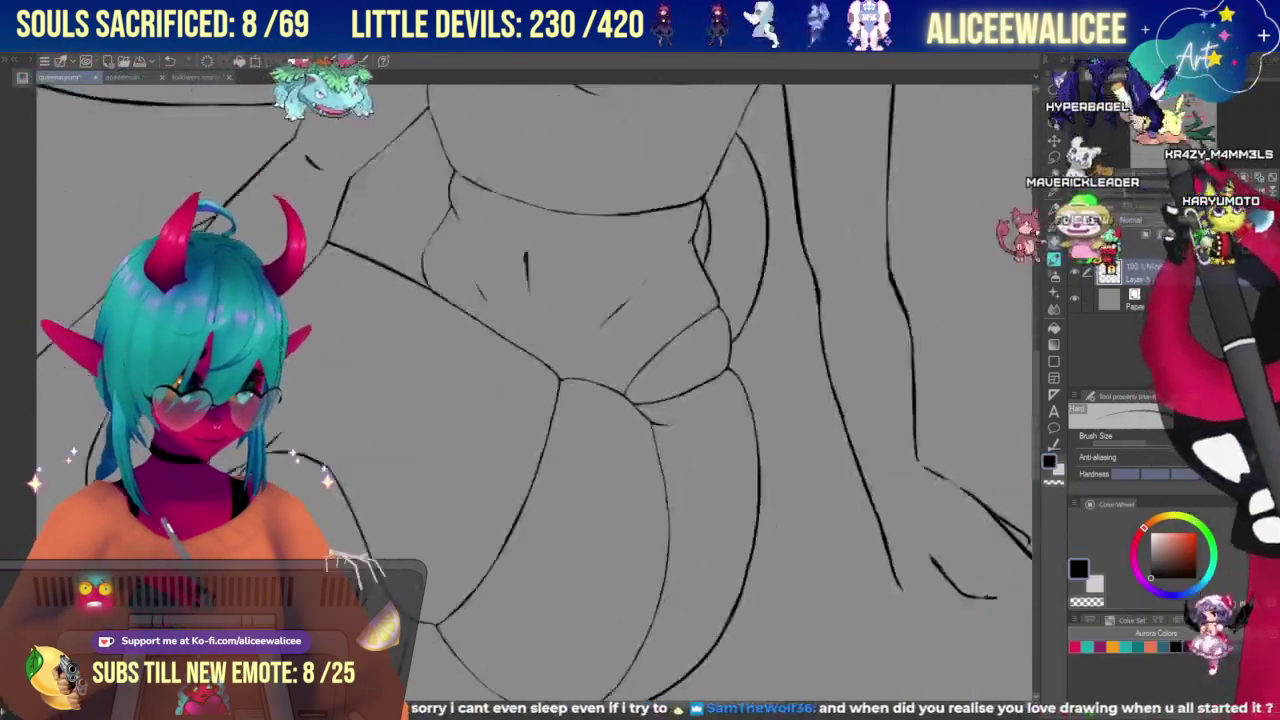
Thin and smooth the viewer's-right end of the curved line crossing the torso above the navel.
left_click_drag(590, 290, 531, 495)
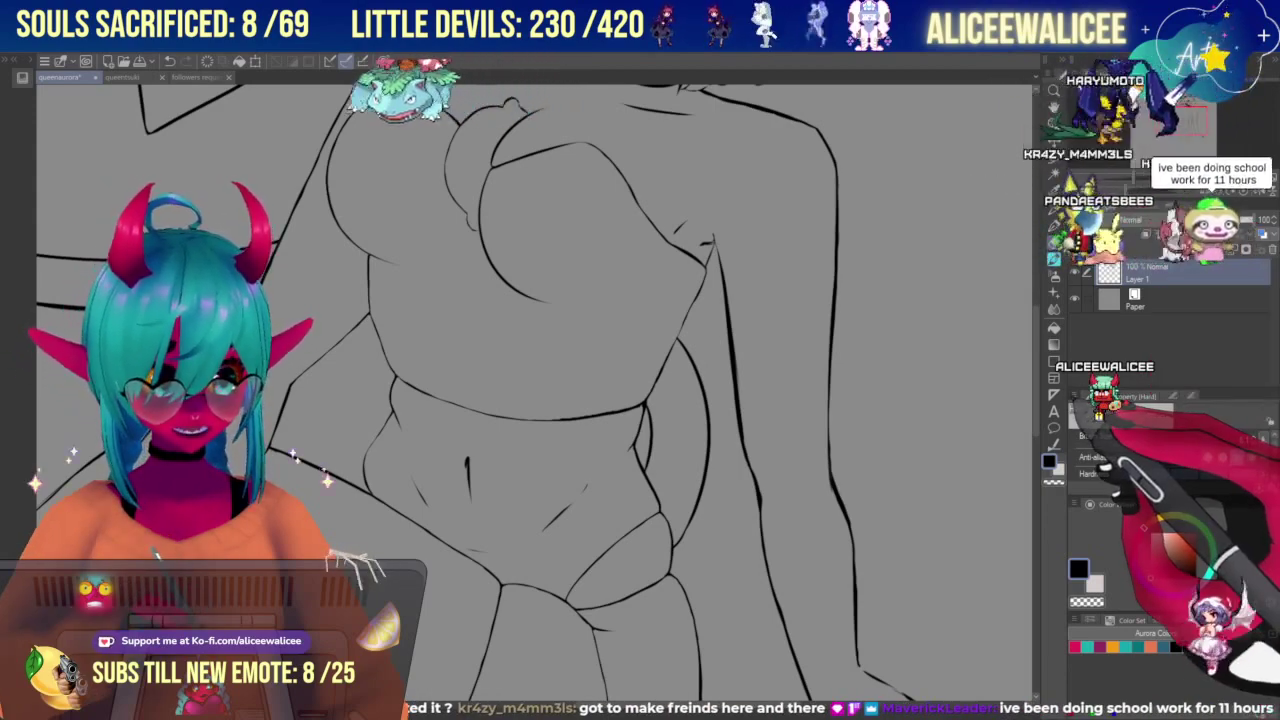
key("ctrl+plus")
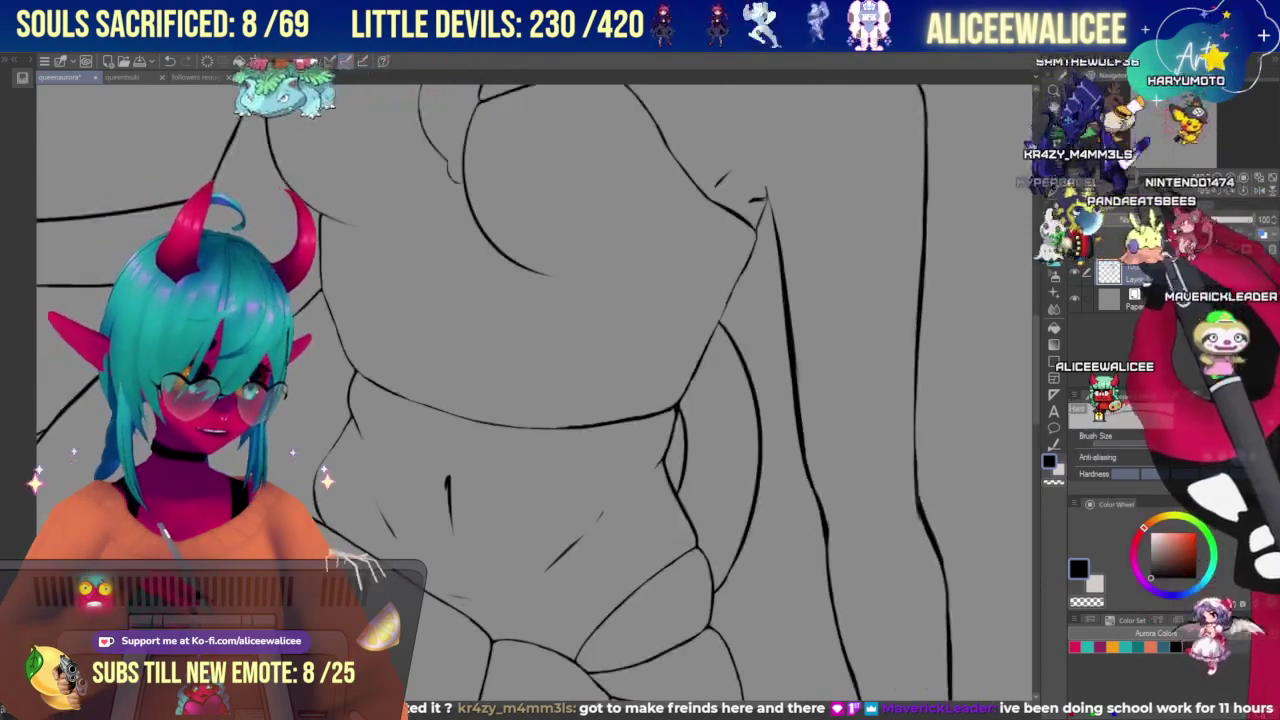
left_click_drag(1136, 178, 1141, 178)
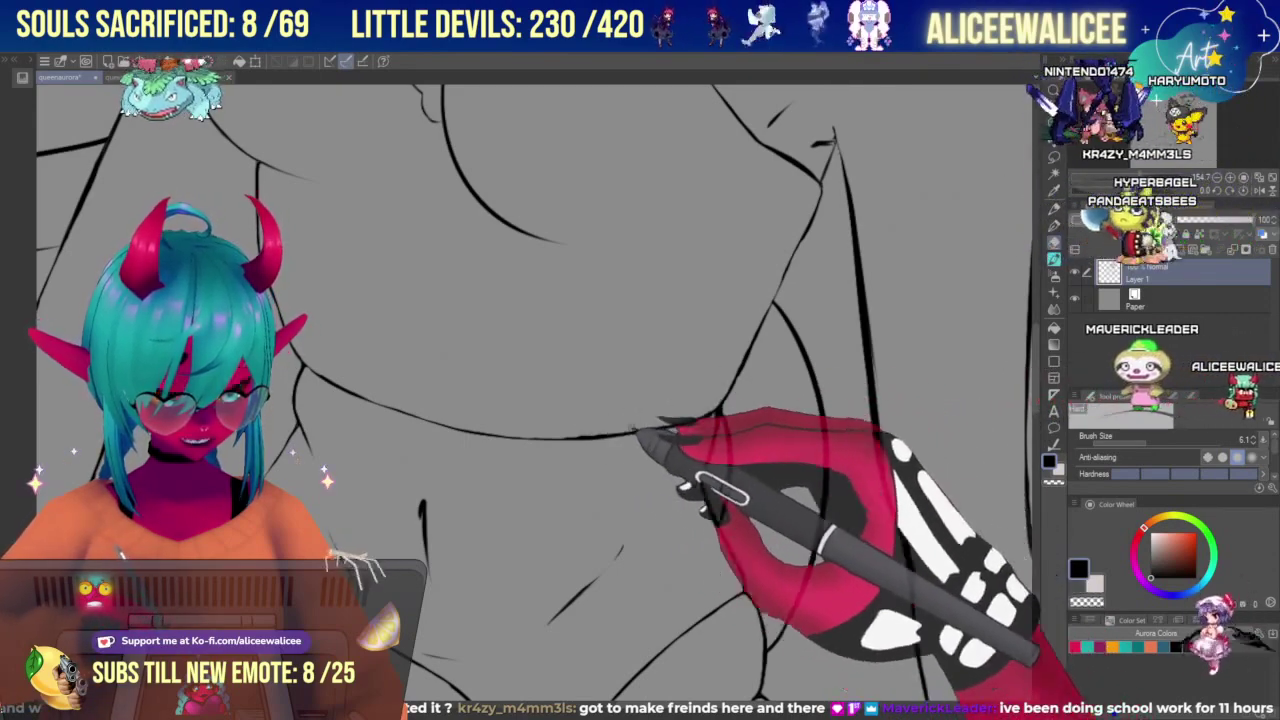
left_click_drag(580, 435, 718, 409)
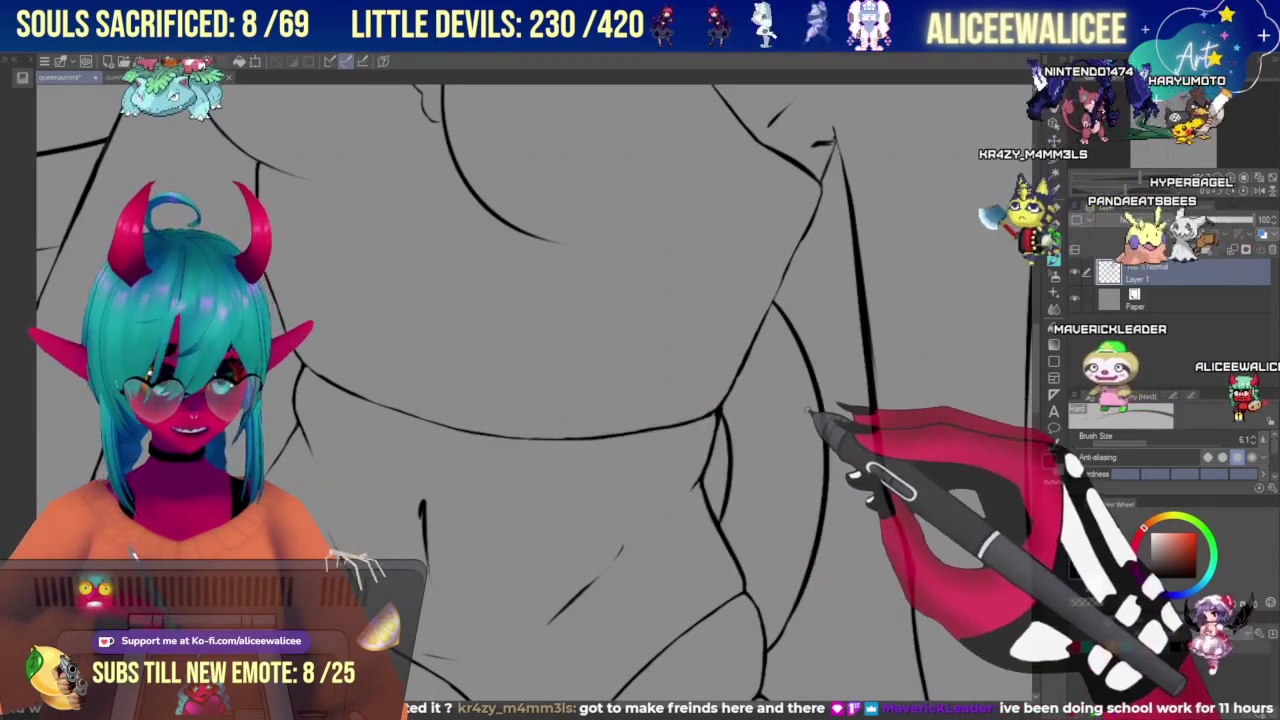
left_click(1136, 178)
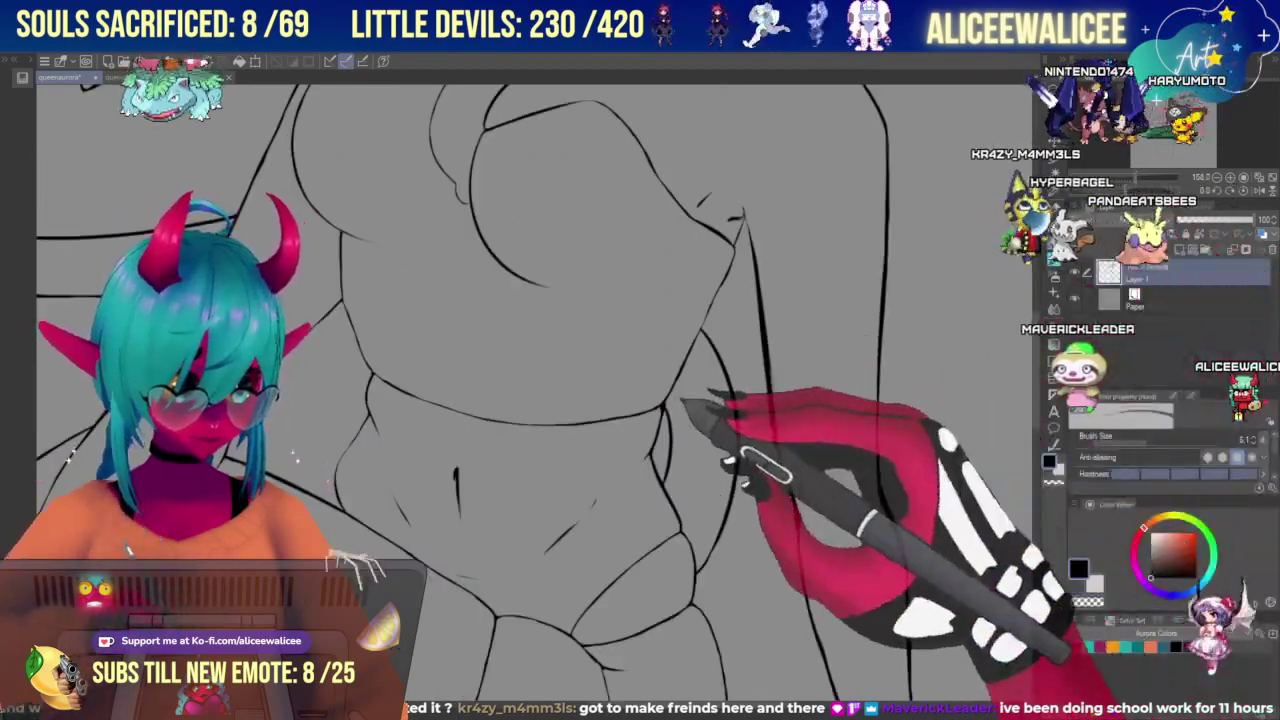
left_click(1140, 178)
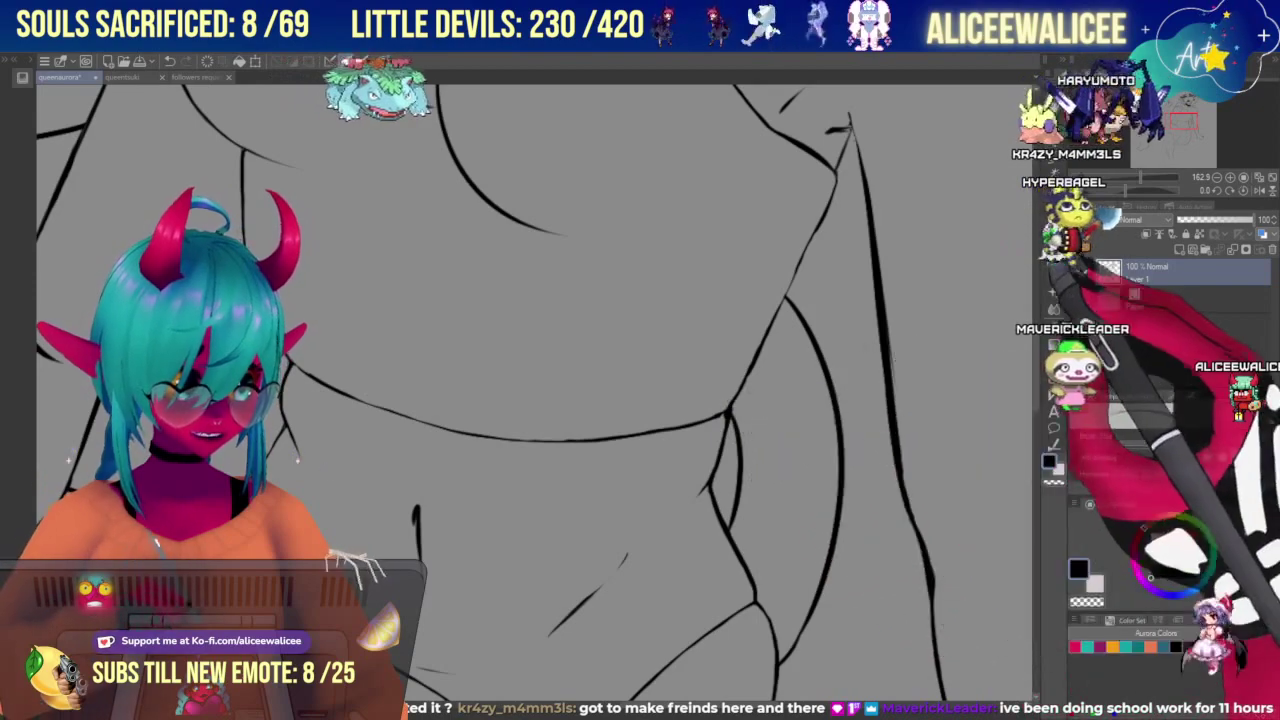
Clean up the junction of the curved torso line, side contour and small waist fold with the 4.0 brush and Hard eraser.
left_click(1054, 259)
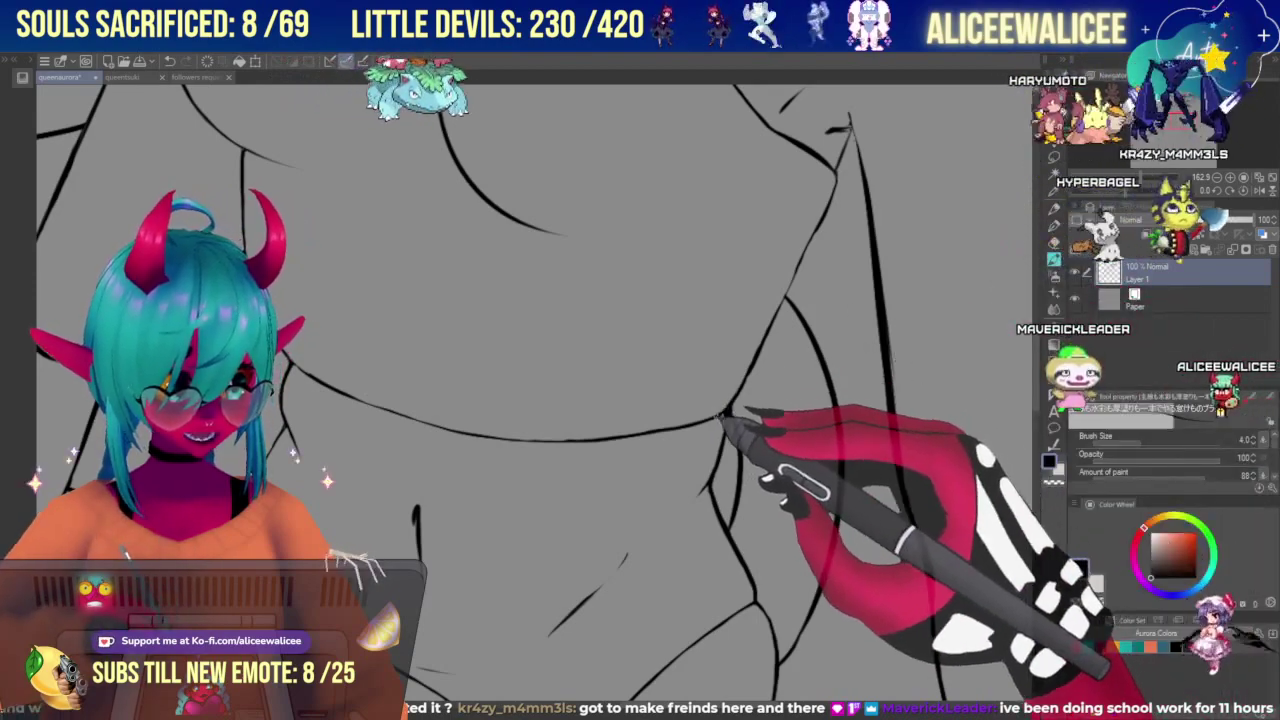
left_click(1054, 243)
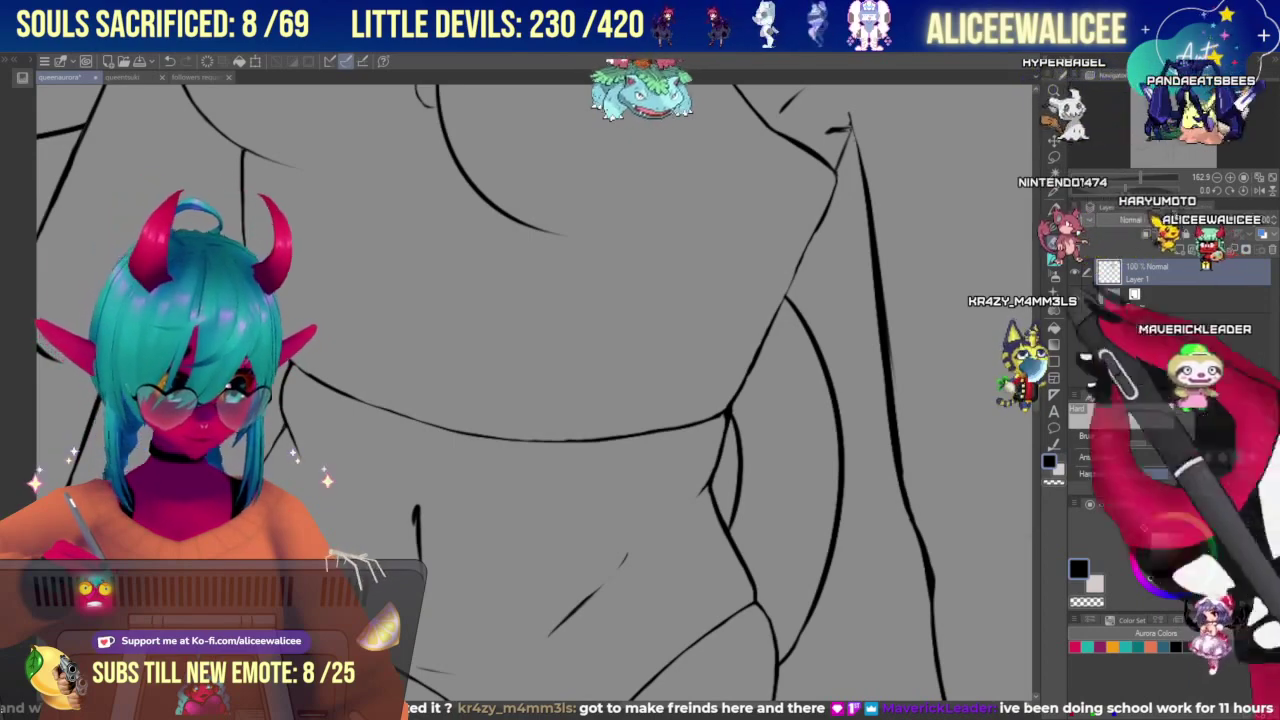
left_click_drag(1176, 123, 1179, 125)
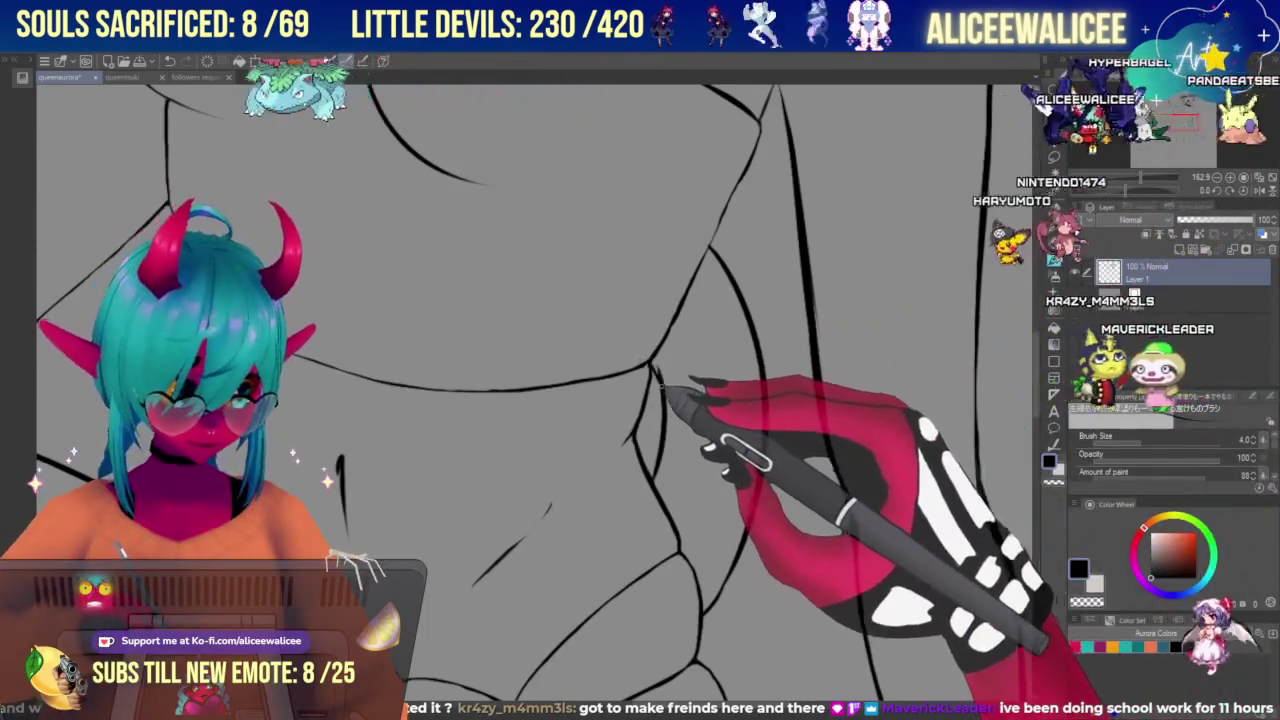
left_click(1054, 242)
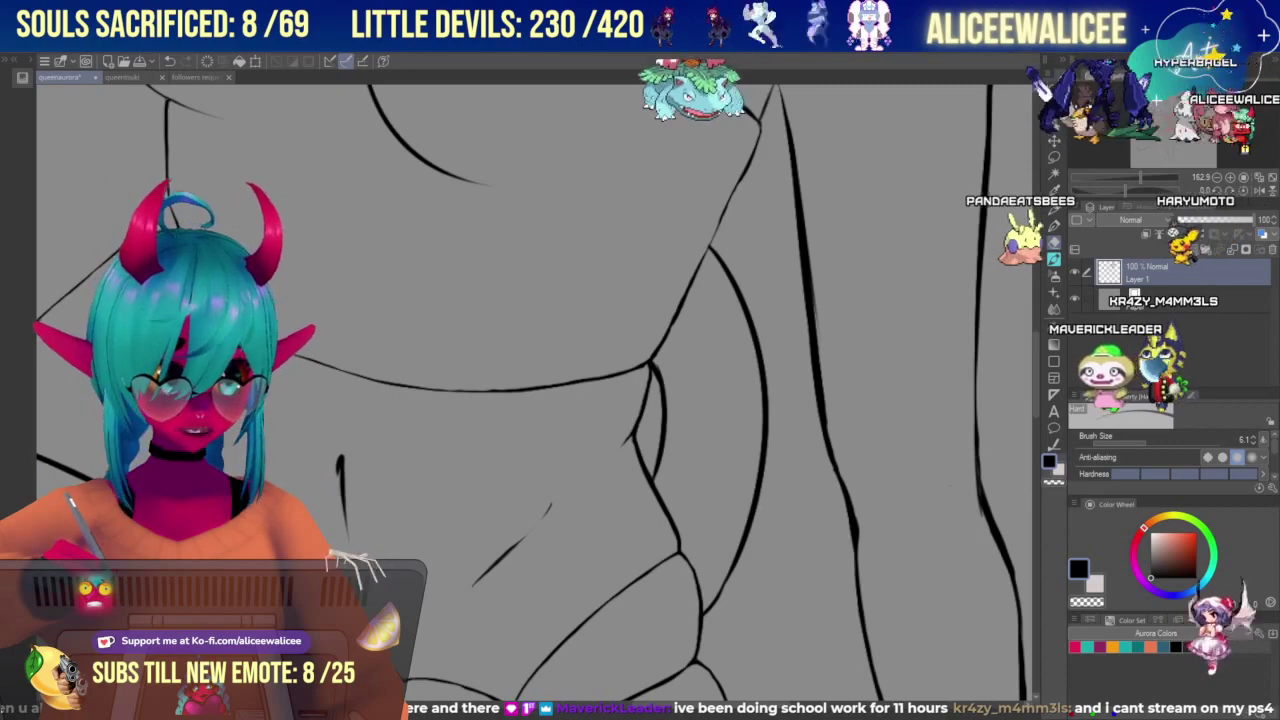
key("b")
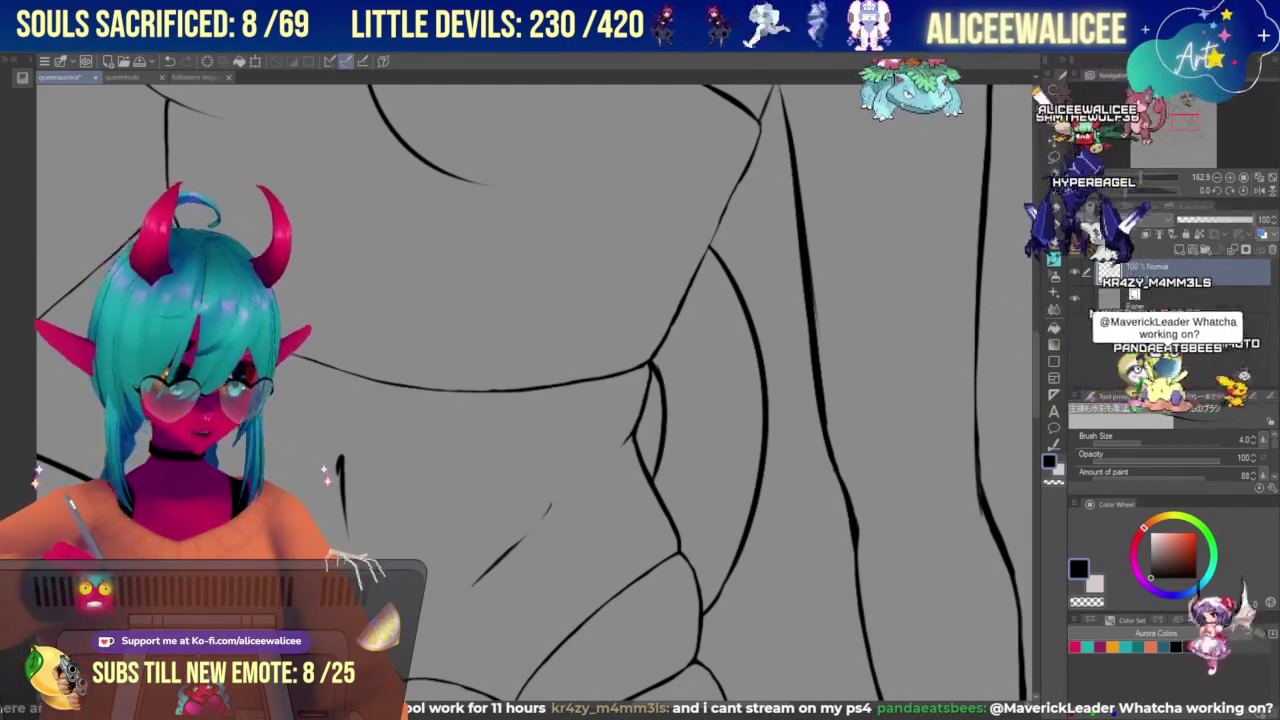
Thin the small crescent fold at the viewer's-right waist and the waist contour beside it with the Hard eraser at 6.1.
left_click_drag(900, 400, 799, 376)
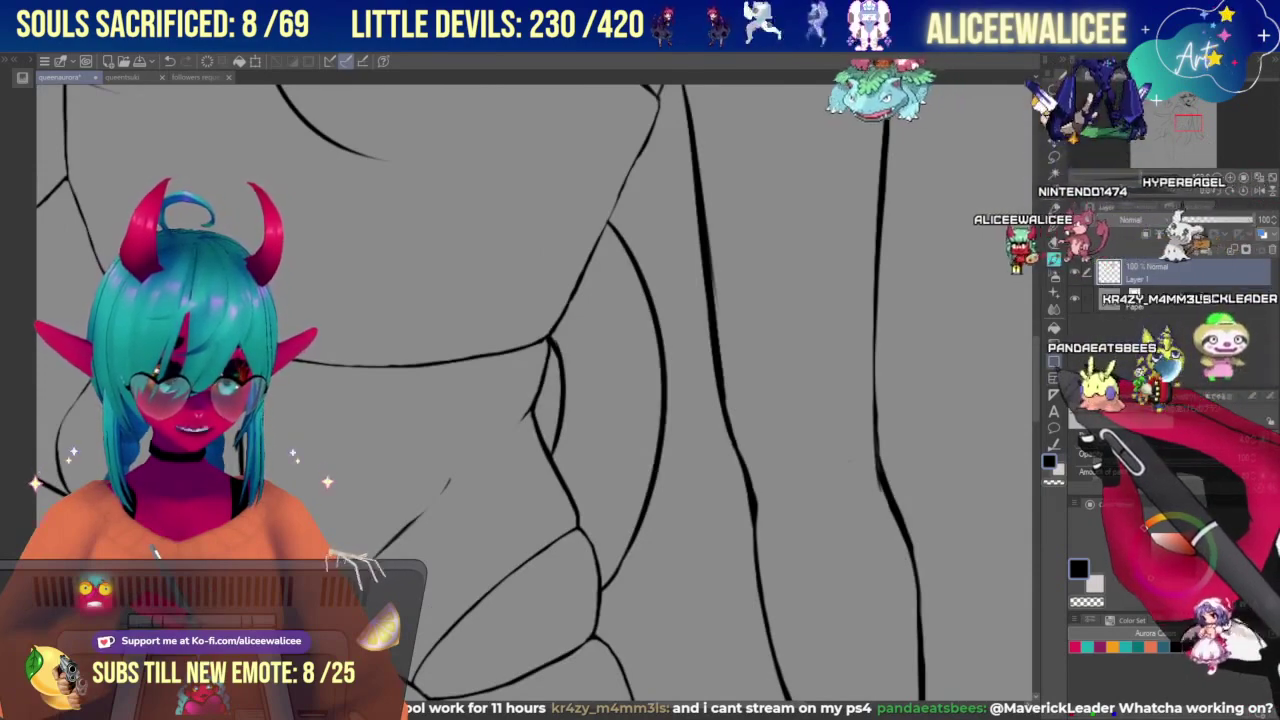
mouse_move(823, 610)
left_mouse_down()
mouse_move(823, 213)
mouse_move(797, 510)
mouse_move(848, 611)
left_mouse_up()
left_click(1053, 242)
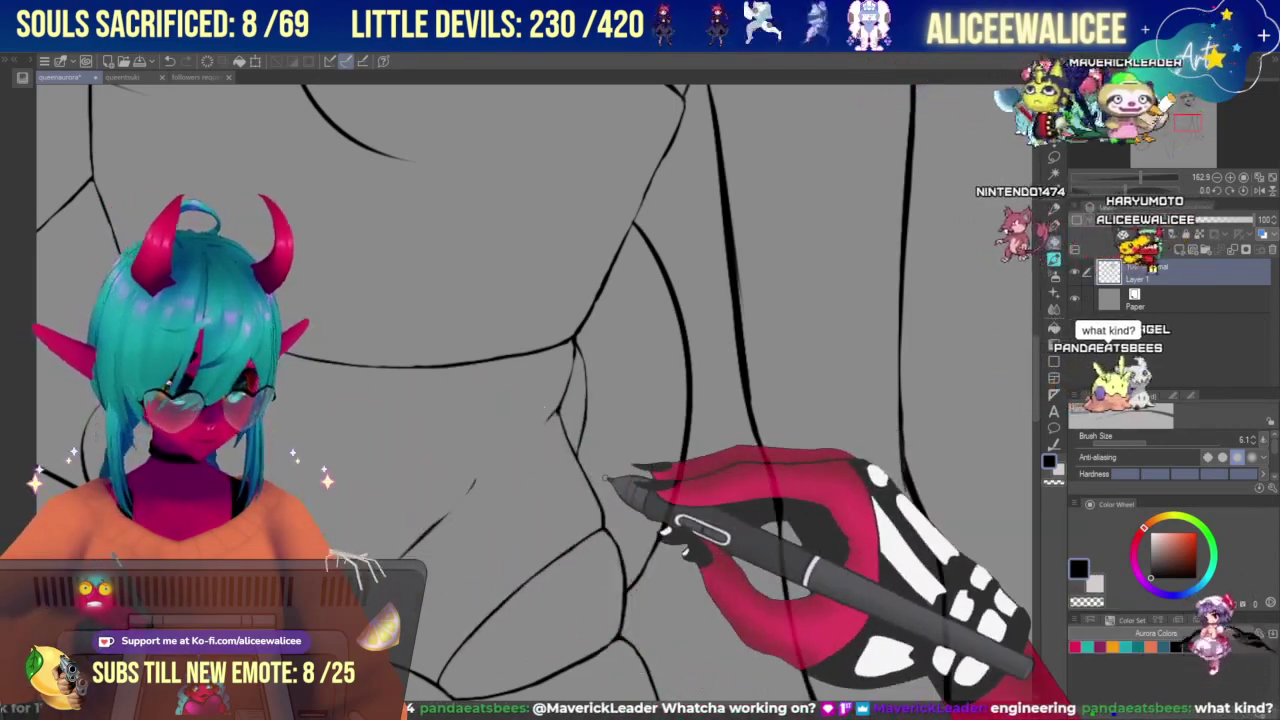
left_click(1054, 259)
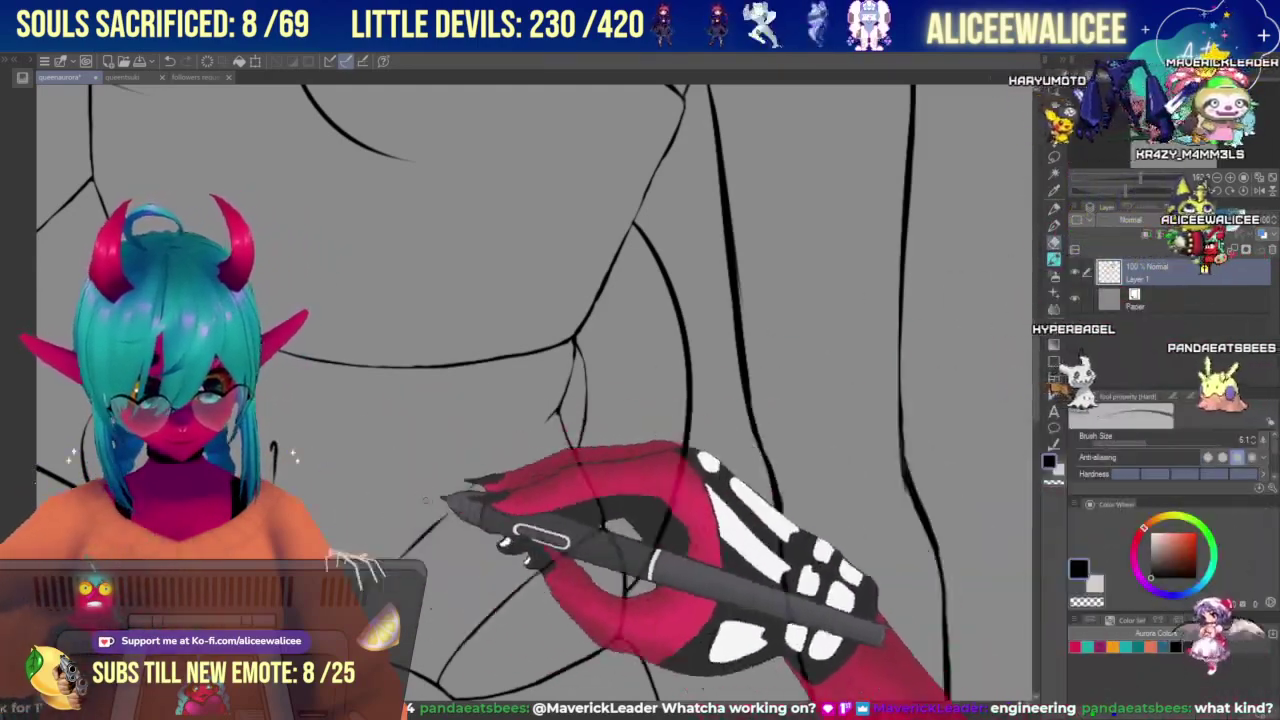
Thin and smooth the inner contour of the viewer's-right upper arm from the armpit to the elbow.
left_click_drag(1141, 178, 1133, 178)
mouse_move(1172, 118)
left_mouse_down()
mouse_move(1175, 108)
mouse_move(1175, 119)
left_mouse_up()
left_click_drag(1133, 178, 1138, 178)
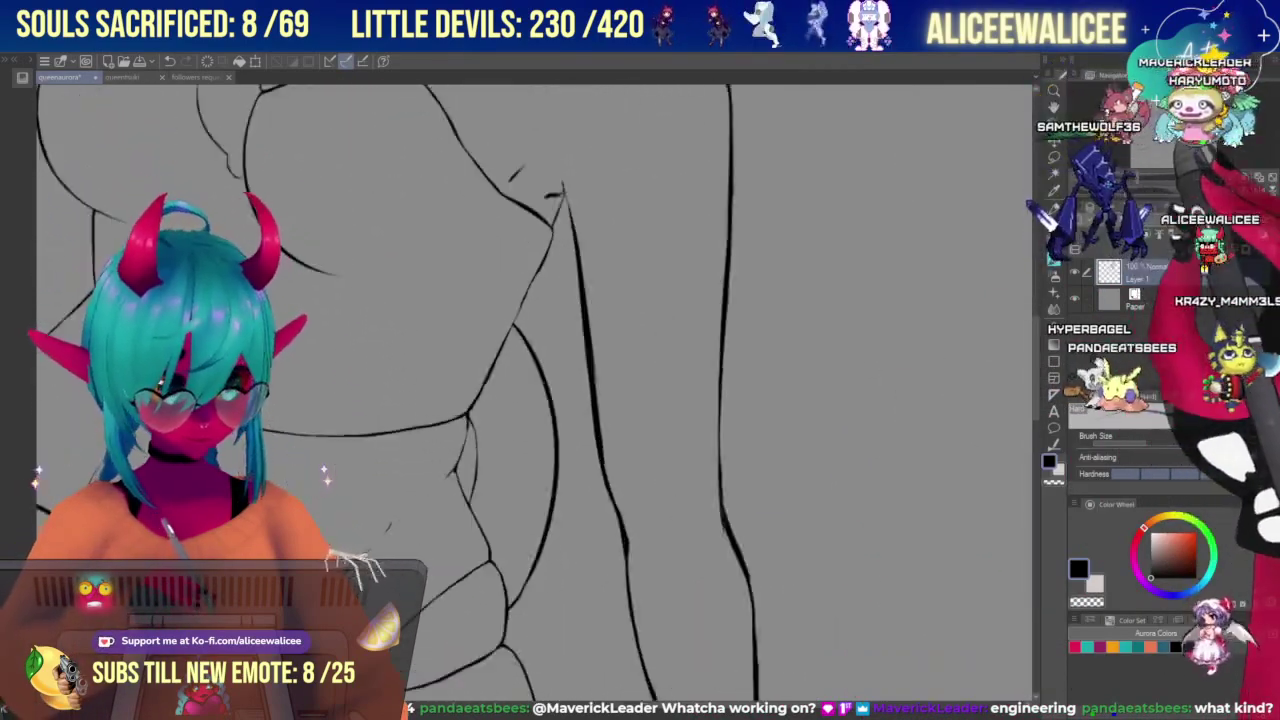
left_click_drag(1174, 118, 1181, 116)
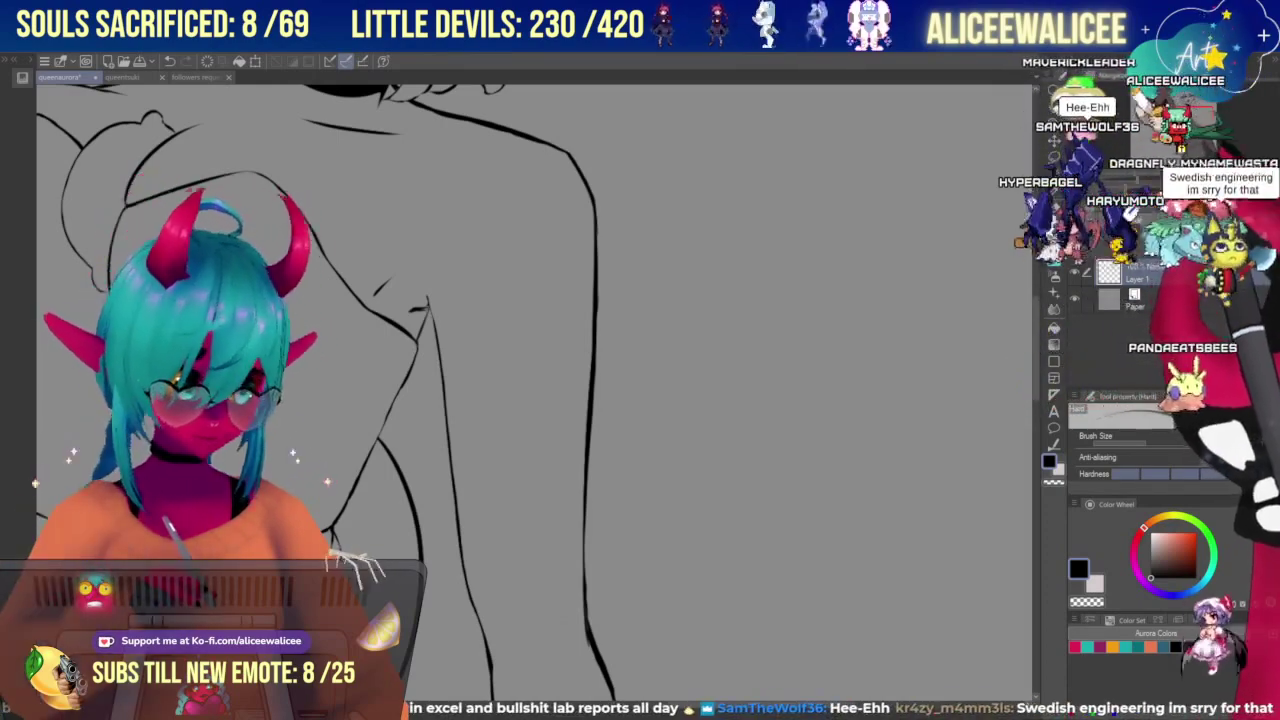
left_click_drag(600, 500, 659, 423)
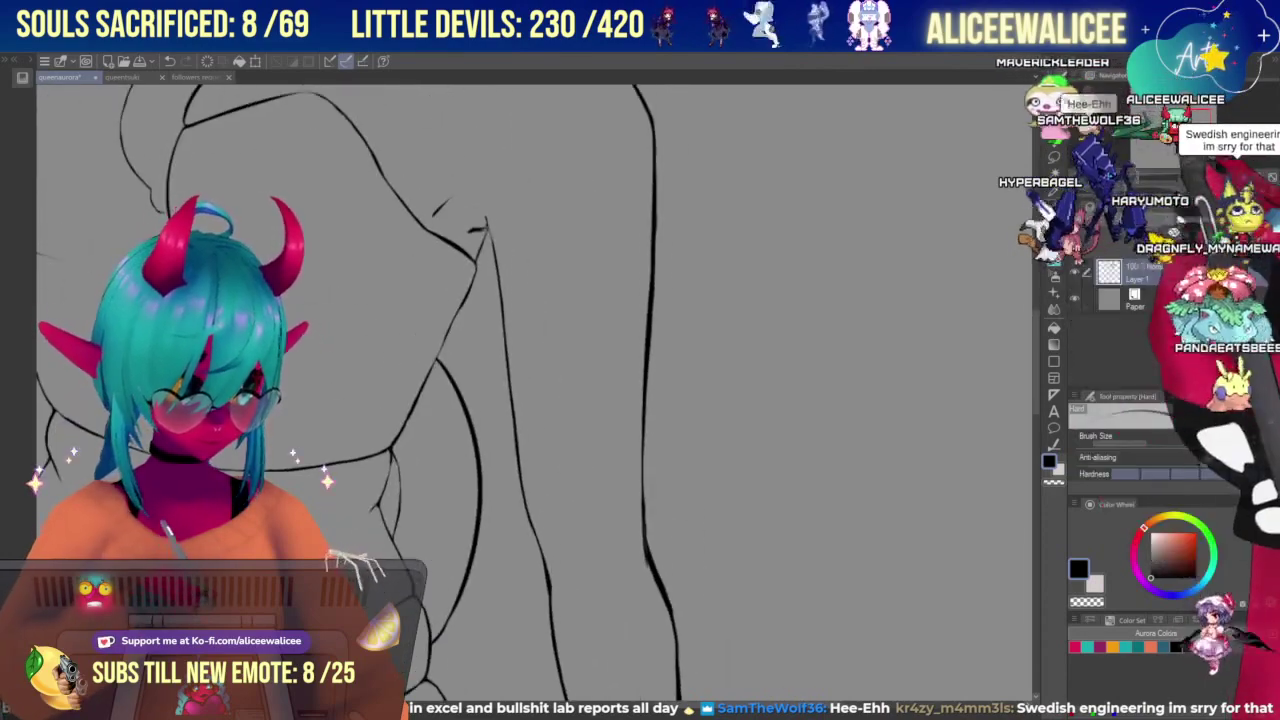
Thin both contours of the viewer's-right forearm from the elbow toward the wrist.
left_click_drag(640, 520, 639, 303)
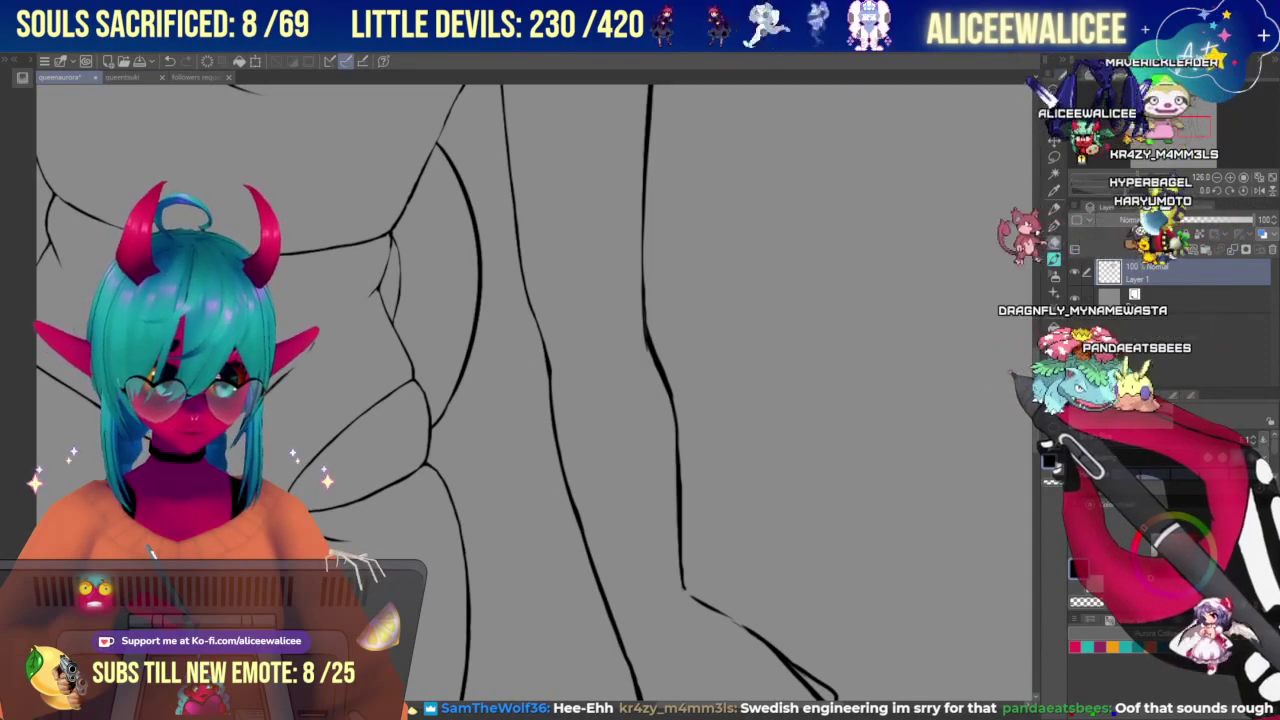
mouse_move(640, 480)
left_mouse_down()
mouse_move(703, 351)
mouse_move(640, 458)
left_mouse_up()
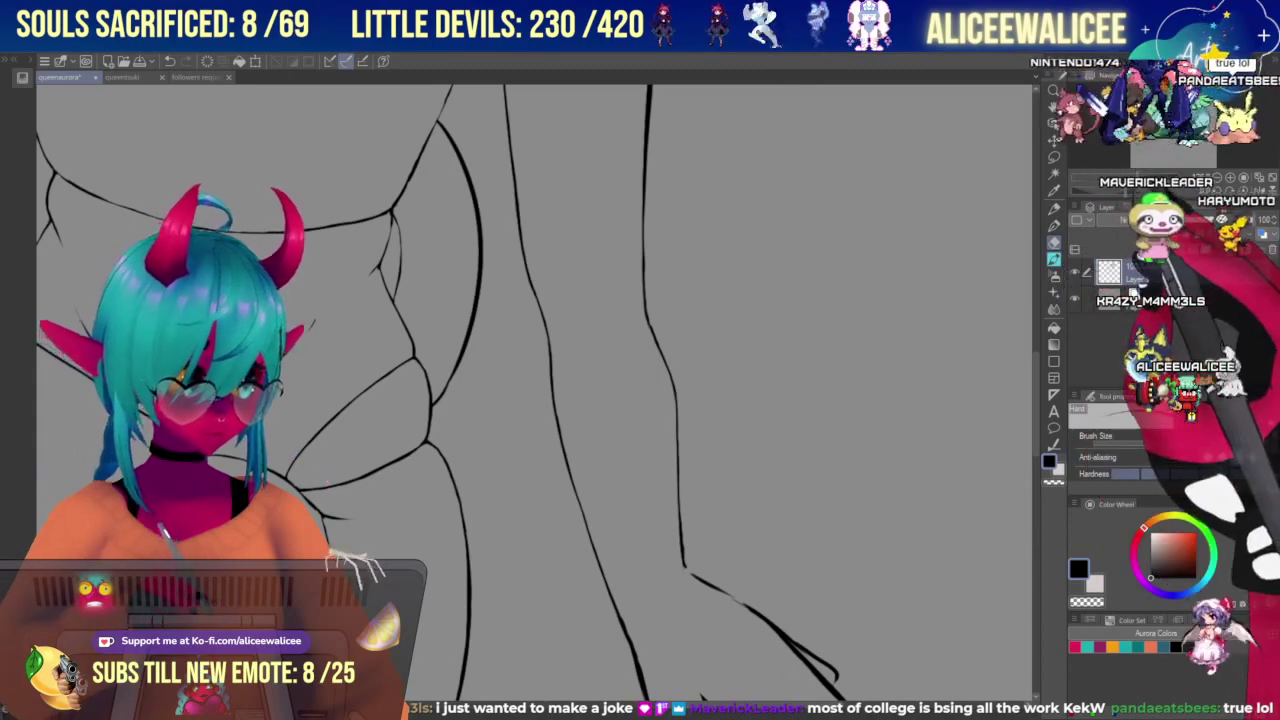
Thin the large curved line between the viewer's-right waist and arm and taper it with the Hard eraser at 6.1.
key("ctrl+minus")
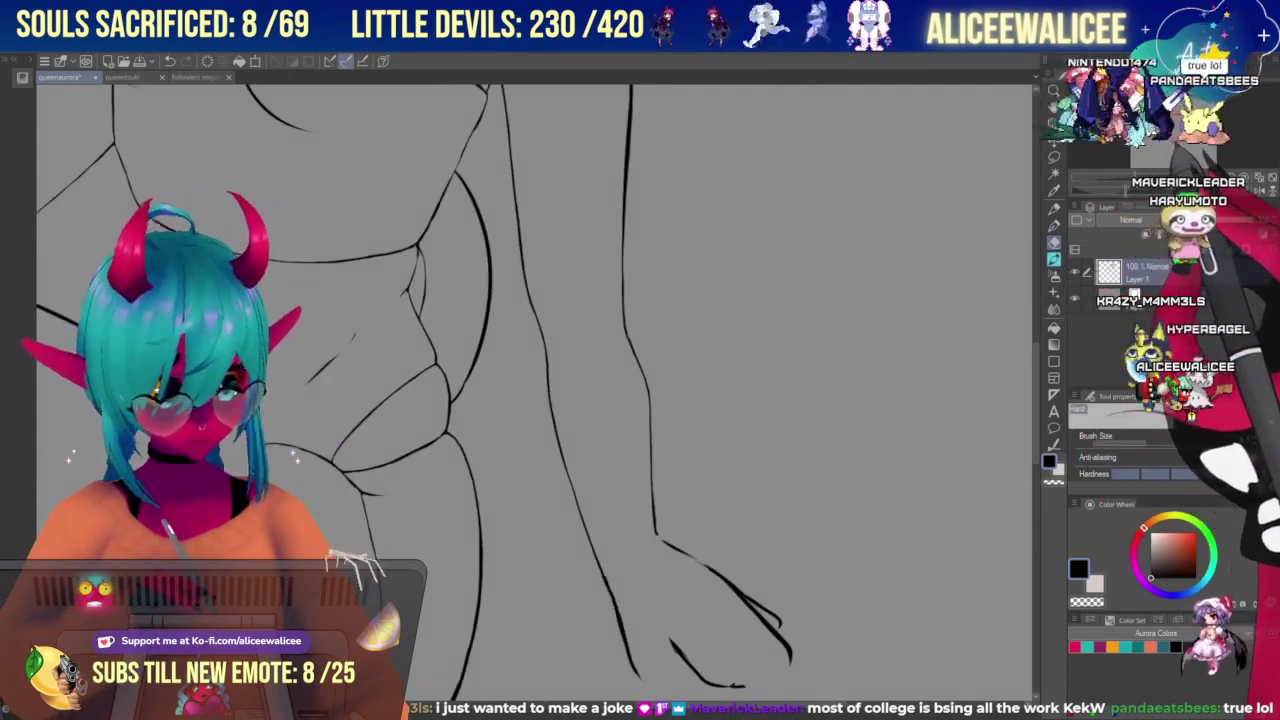
mouse_move(560, 380)
left_mouse_down()
mouse_move(738, 425)
mouse_move(720, 492)
left_mouse_up()
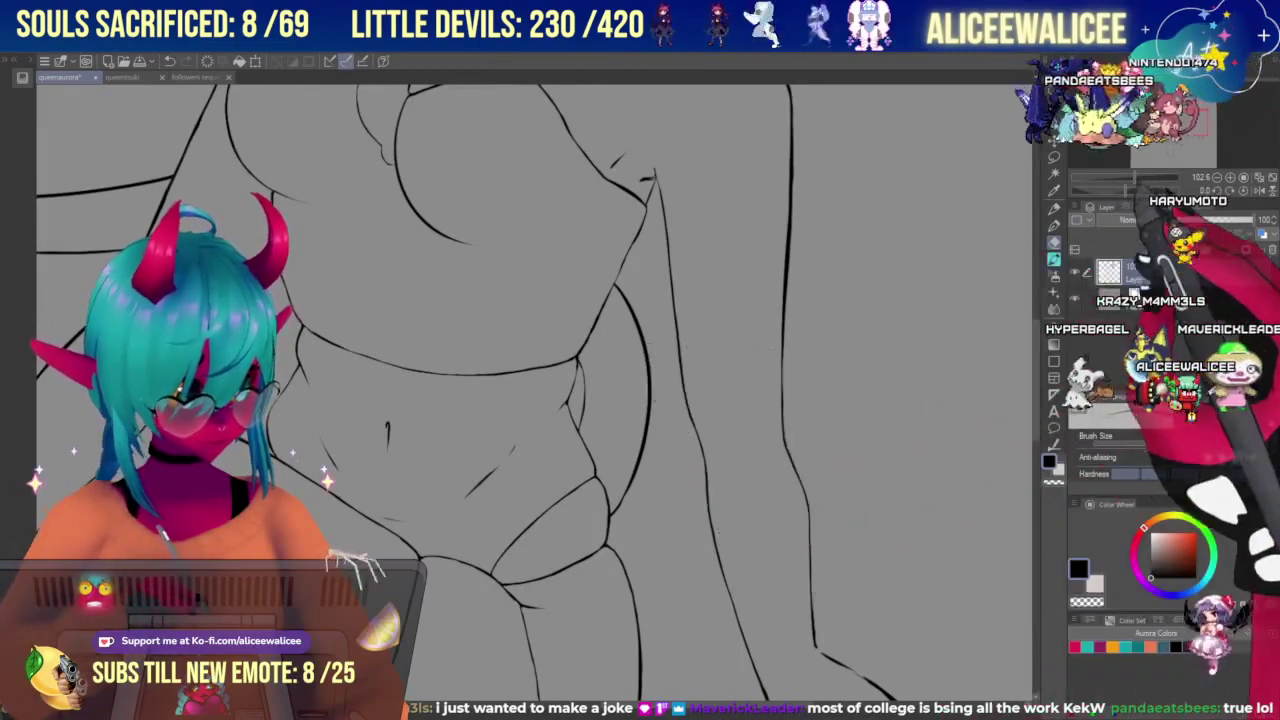
key("ctrl+plus")
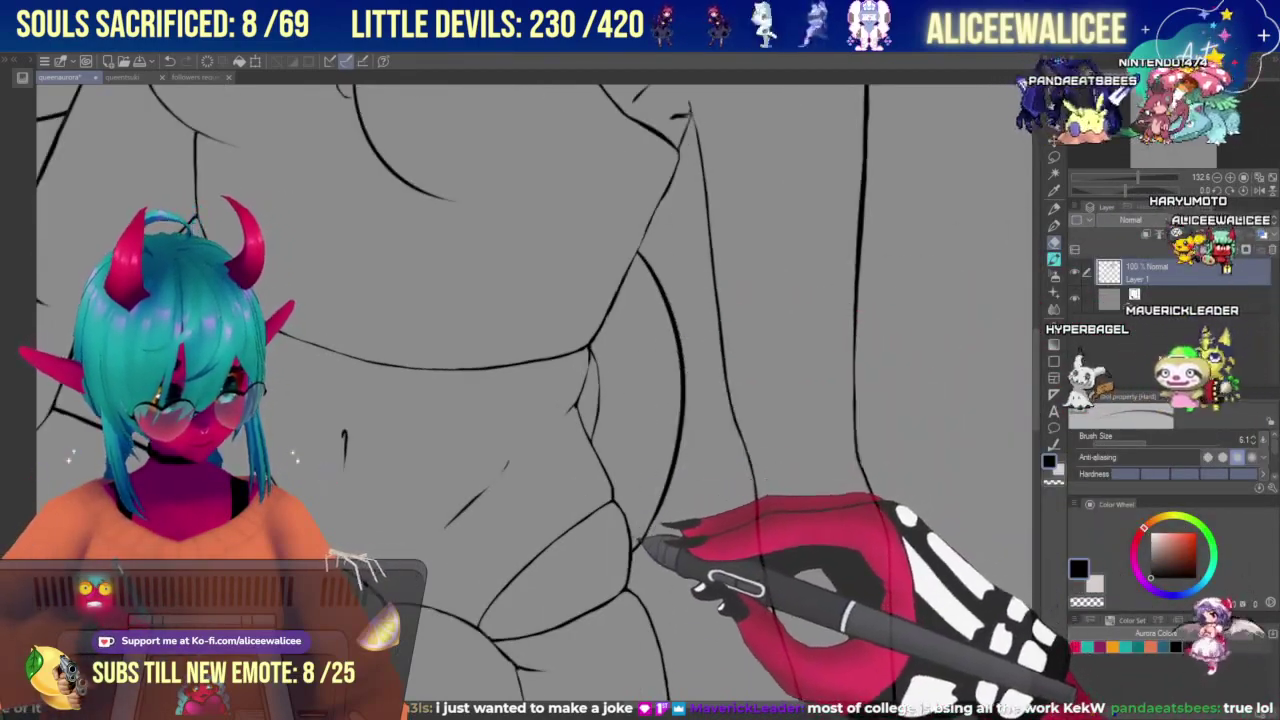
left_click(1054, 259)
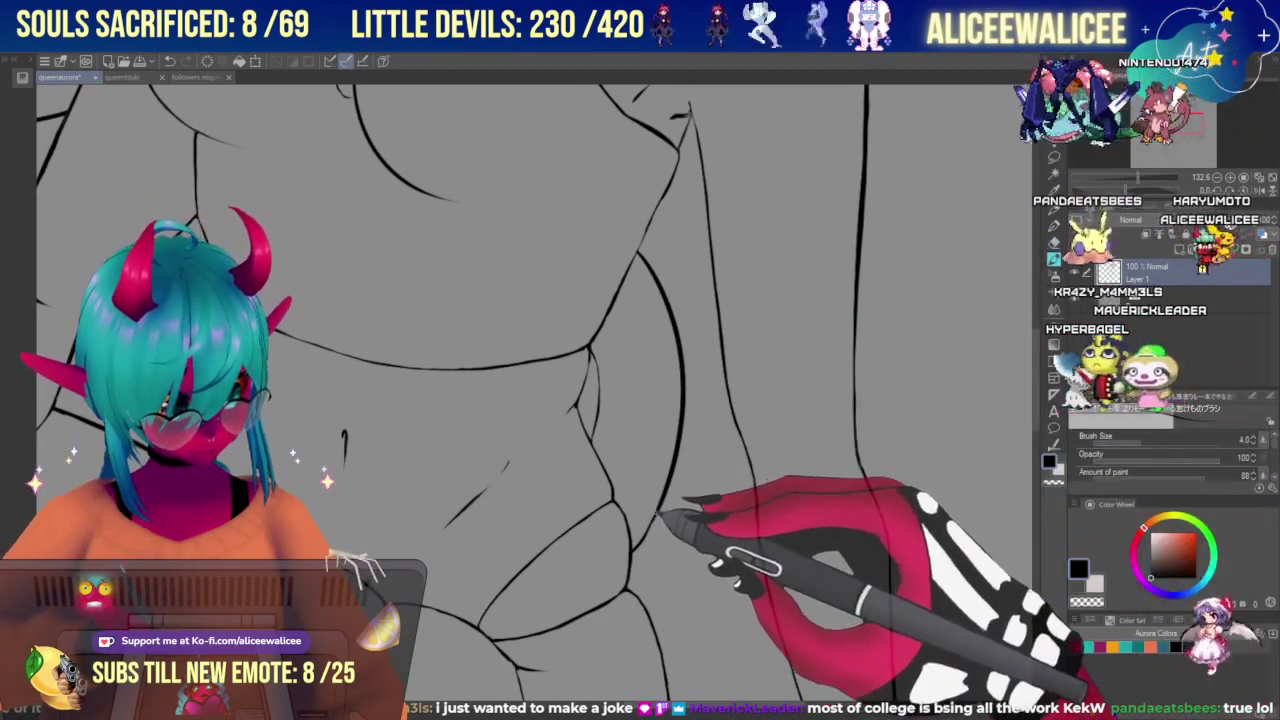
key("p")
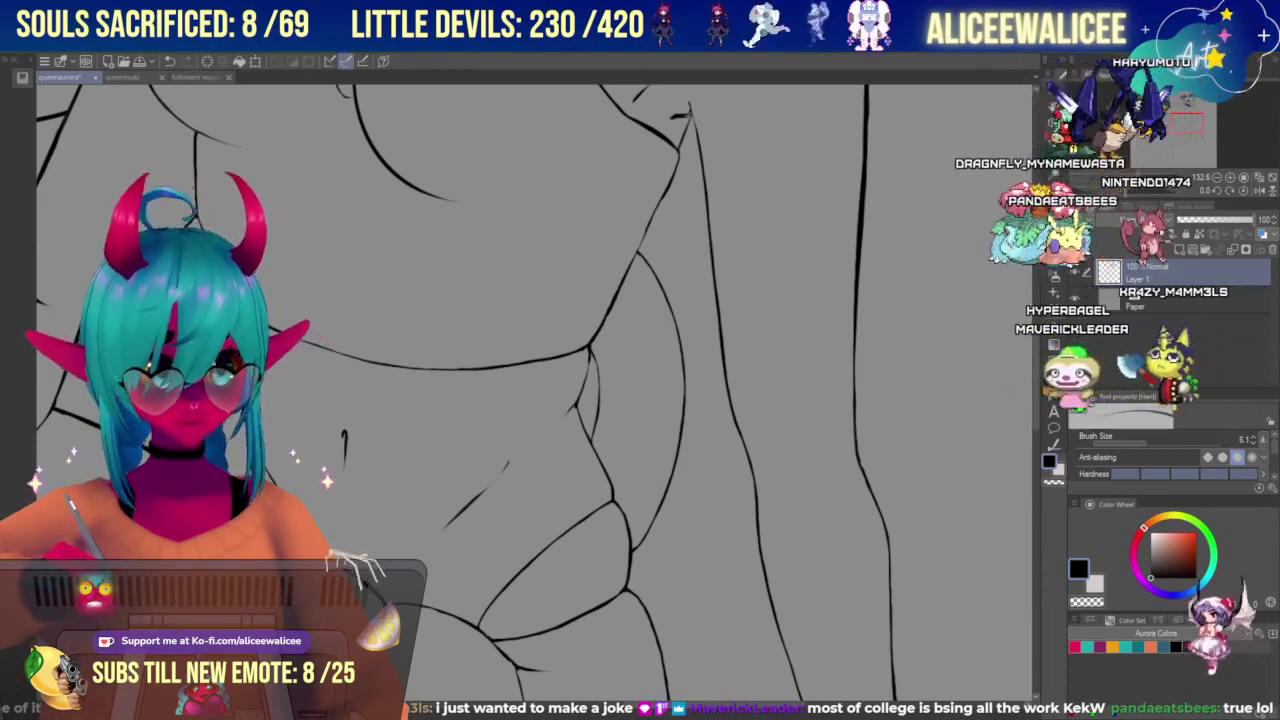
key("ctrl+minus")
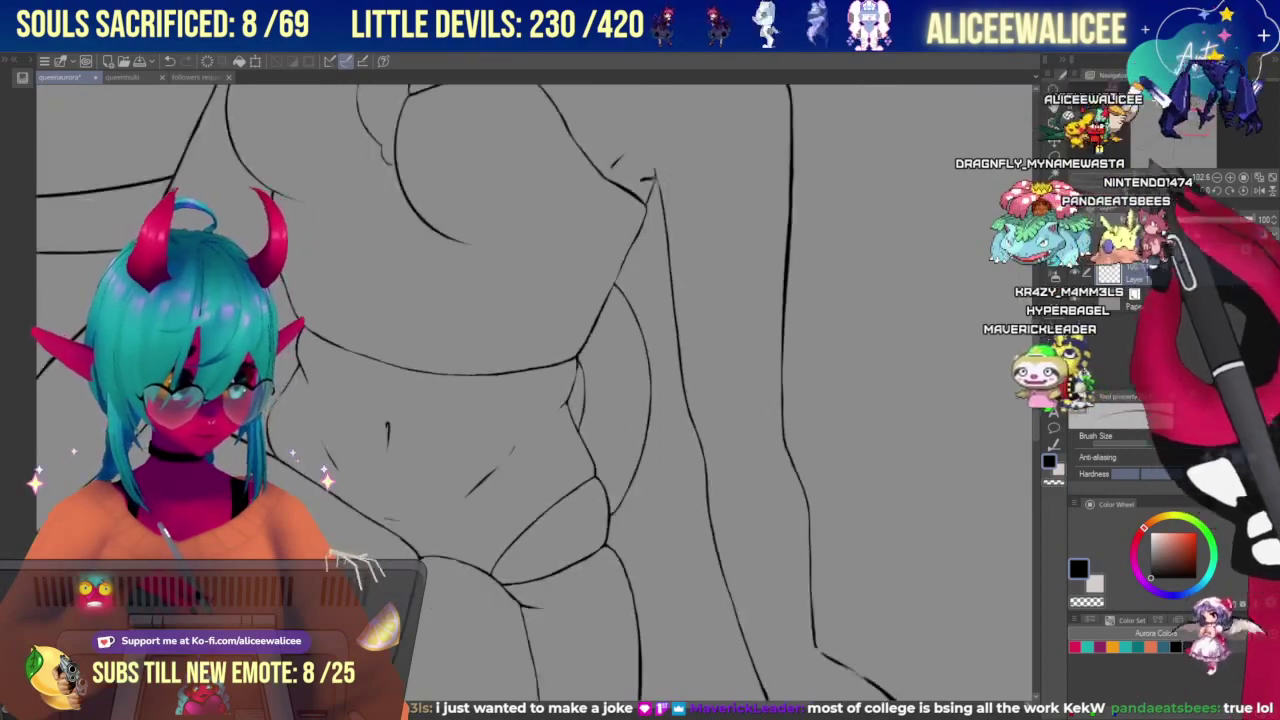
Thin the viewer's-right shoulder contour between the neck and upper arm with the Hard eraser at 6.1.
key("ctrl+minus")
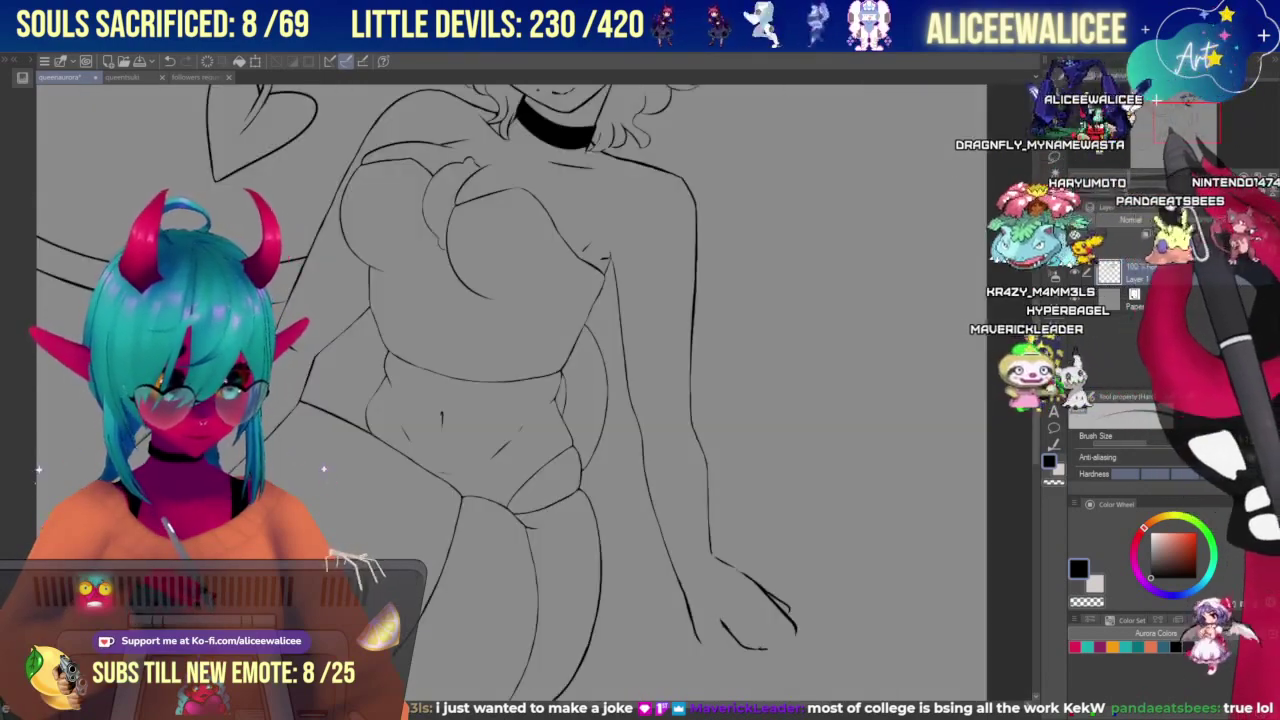
left_click_drag(600, 400, 650, 539)
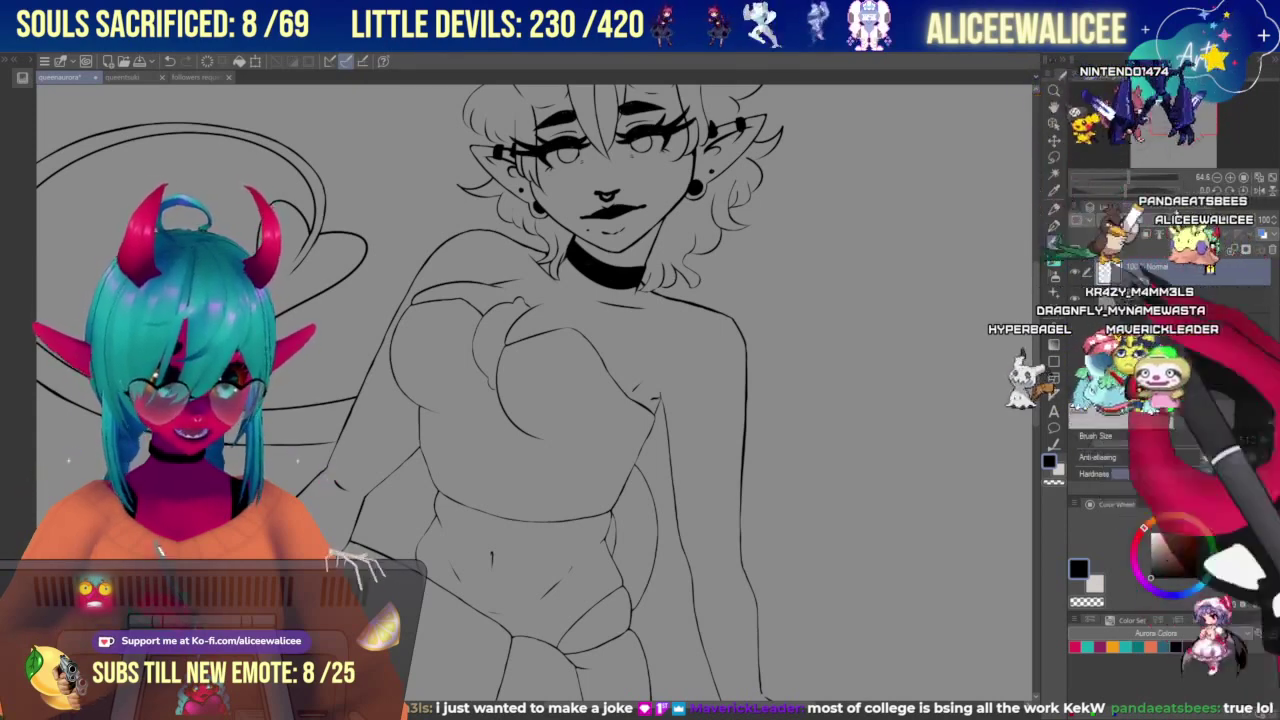
key("ctrl+plus")
key("ctrl+plus")
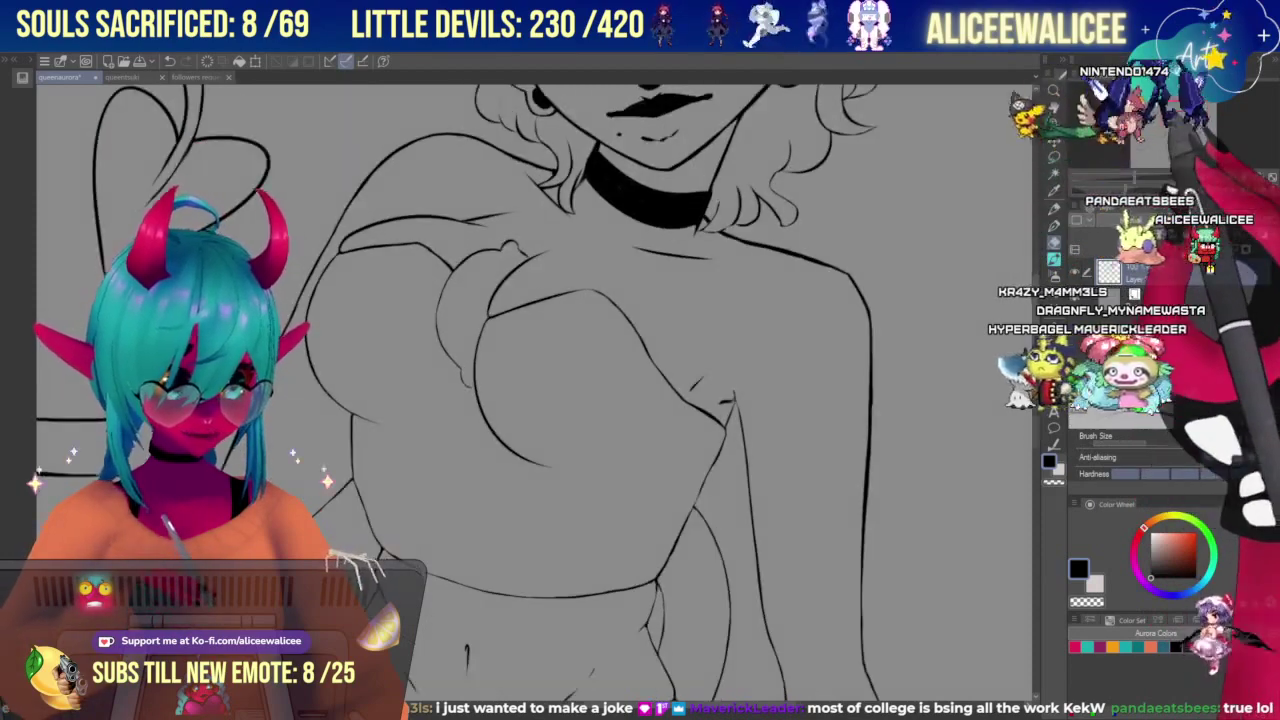
left_click_drag(600, 300, 744, 494)
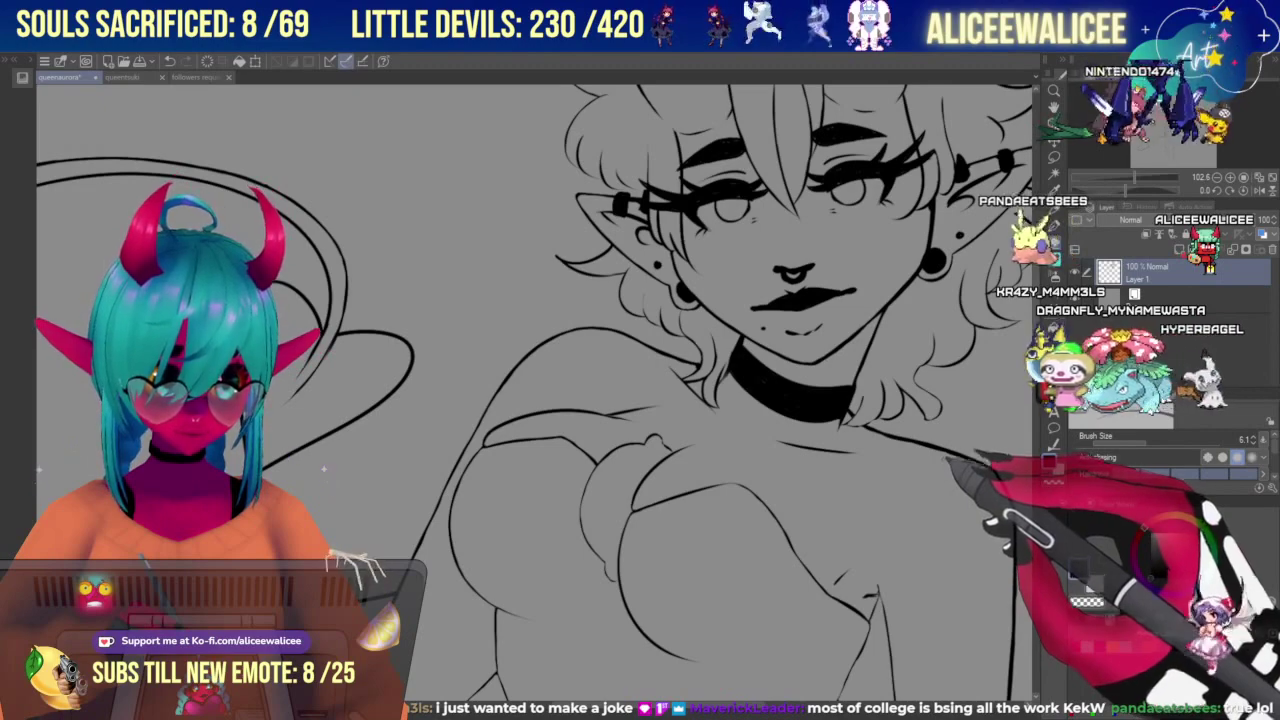
left_click_drag(1170, 145, 1170, 138)
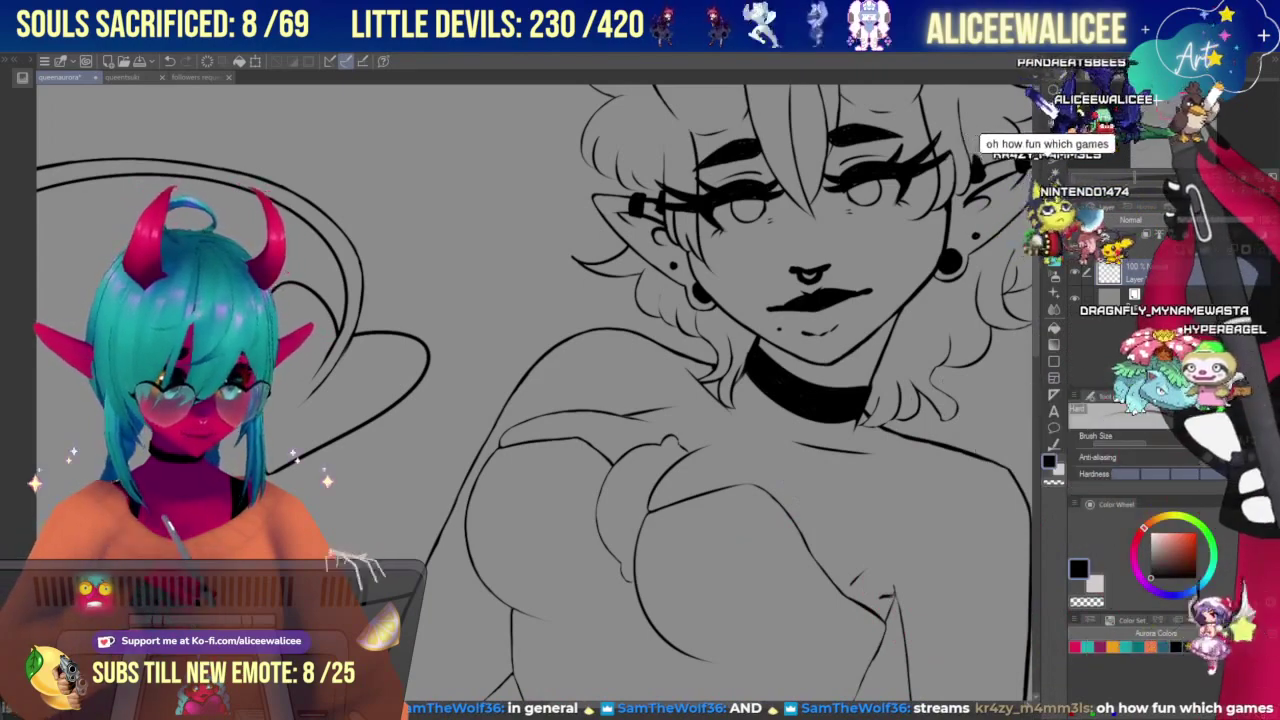
left_click_drag(640, 450, 608, 388)
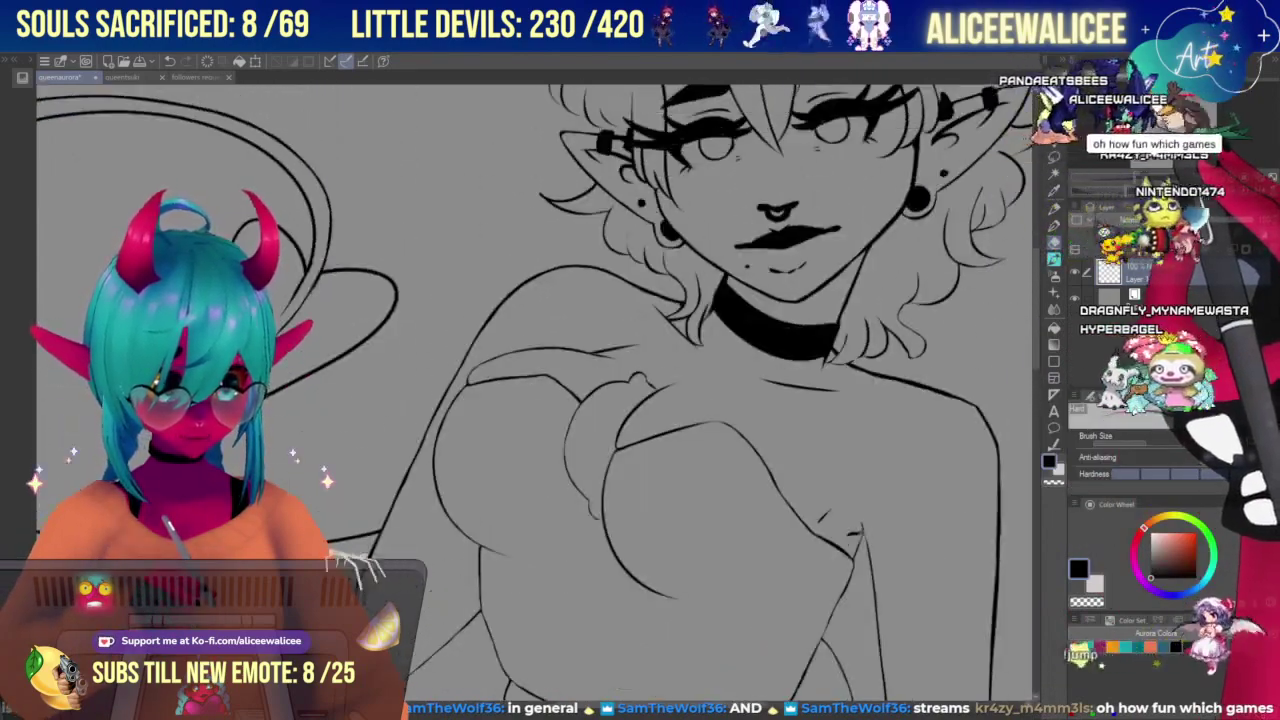
Thin and retouch the two tail lines where the tail's end overlaps the heart-shaped tip.
mouse_move(1182, 112)
left_mouse_down()
mouse_move(1162, 109)
mouse_move(1164, 124)
mouse_move(1166, 107)
left_mouse_up()
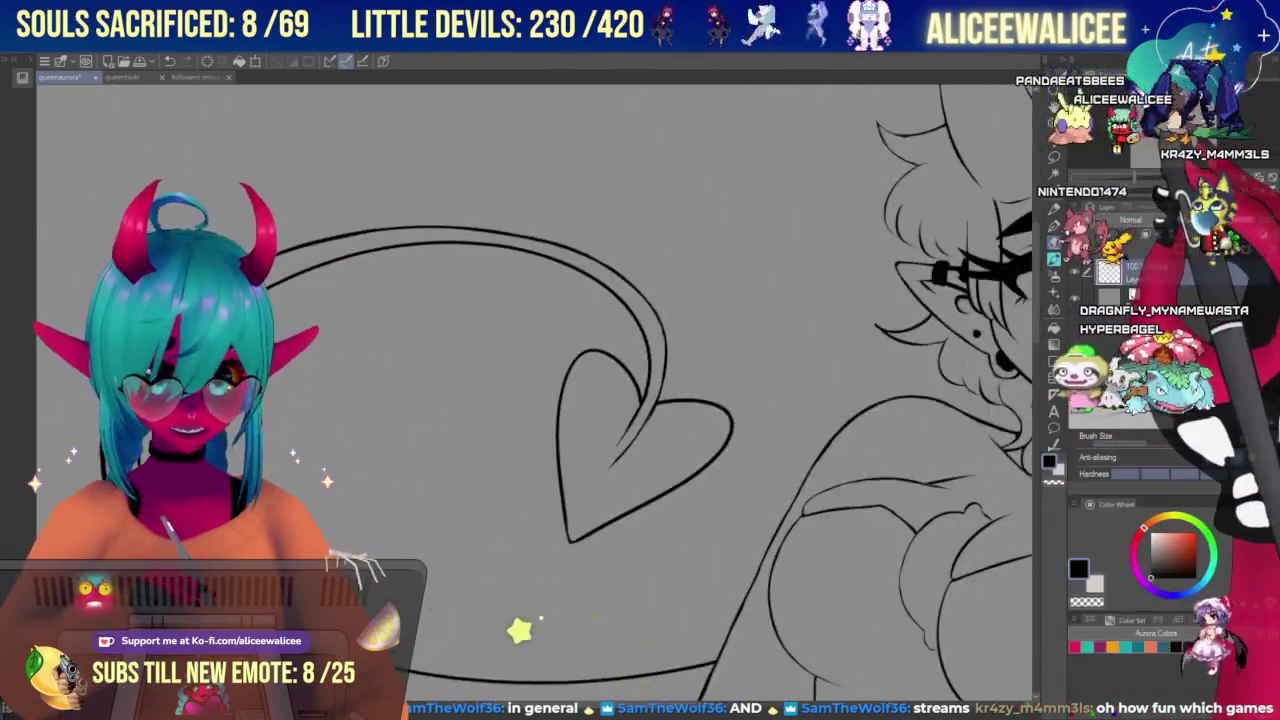
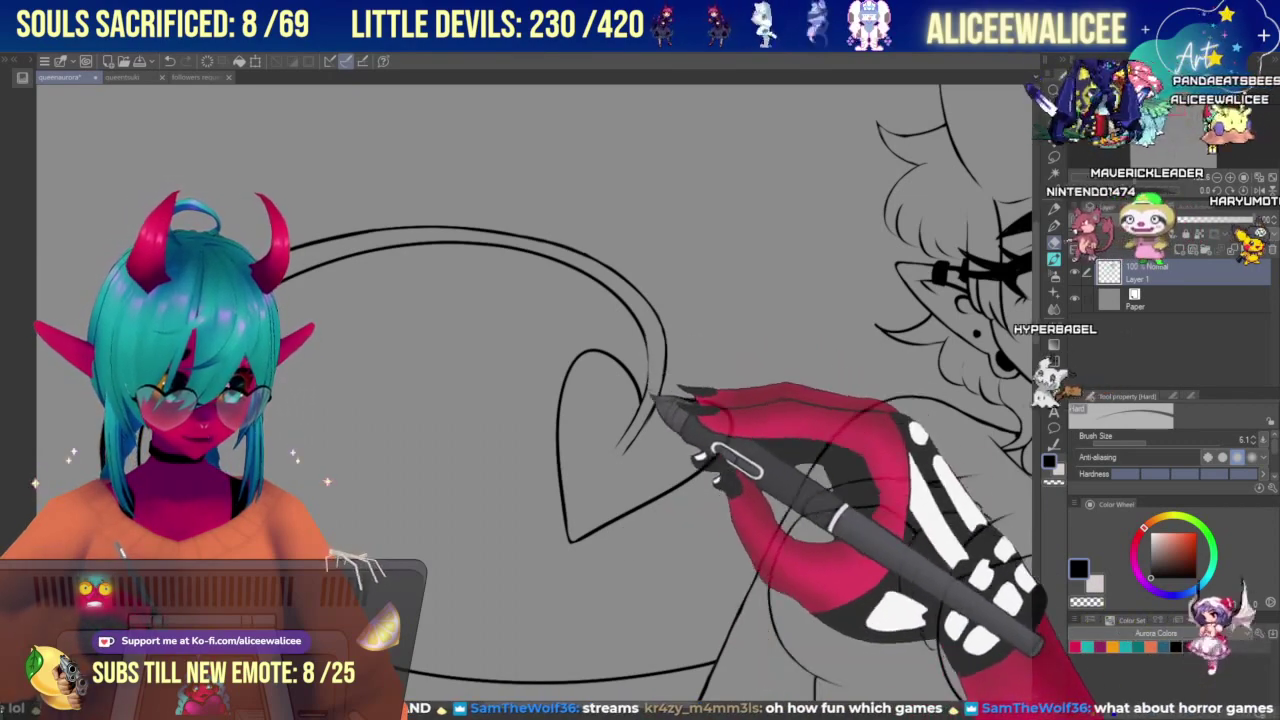
left_click(1054, 259)
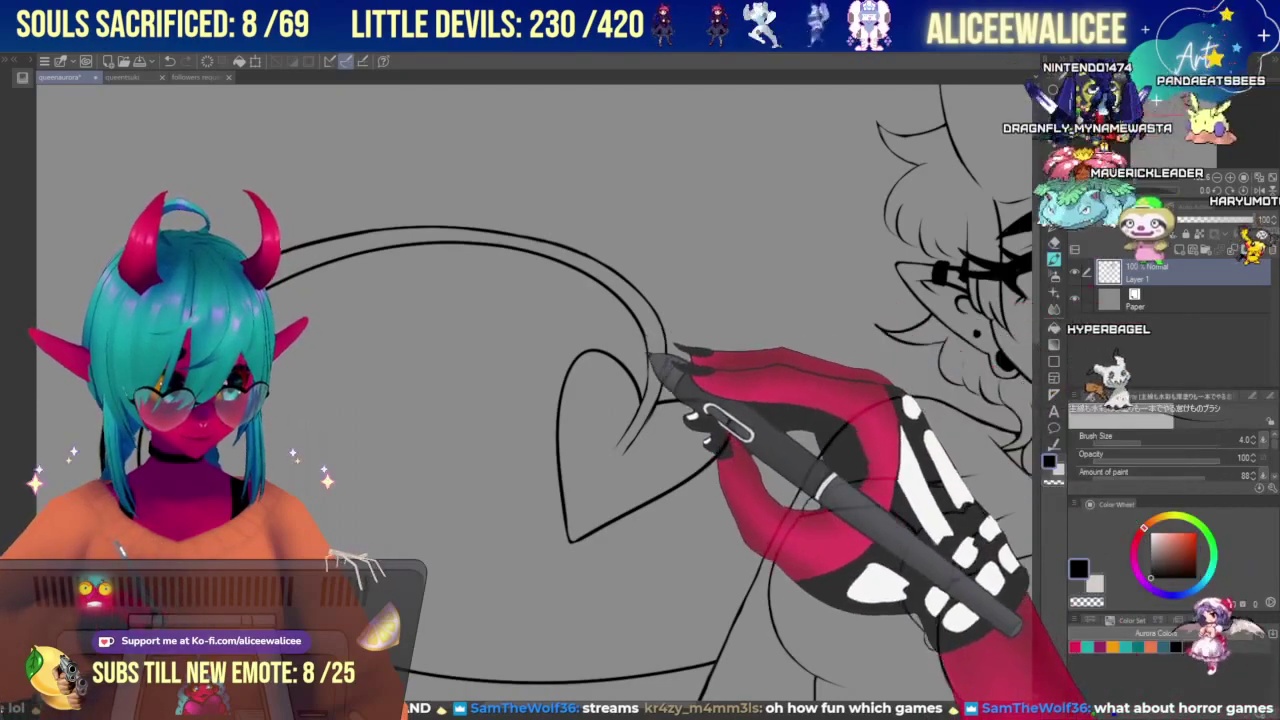
key("e")
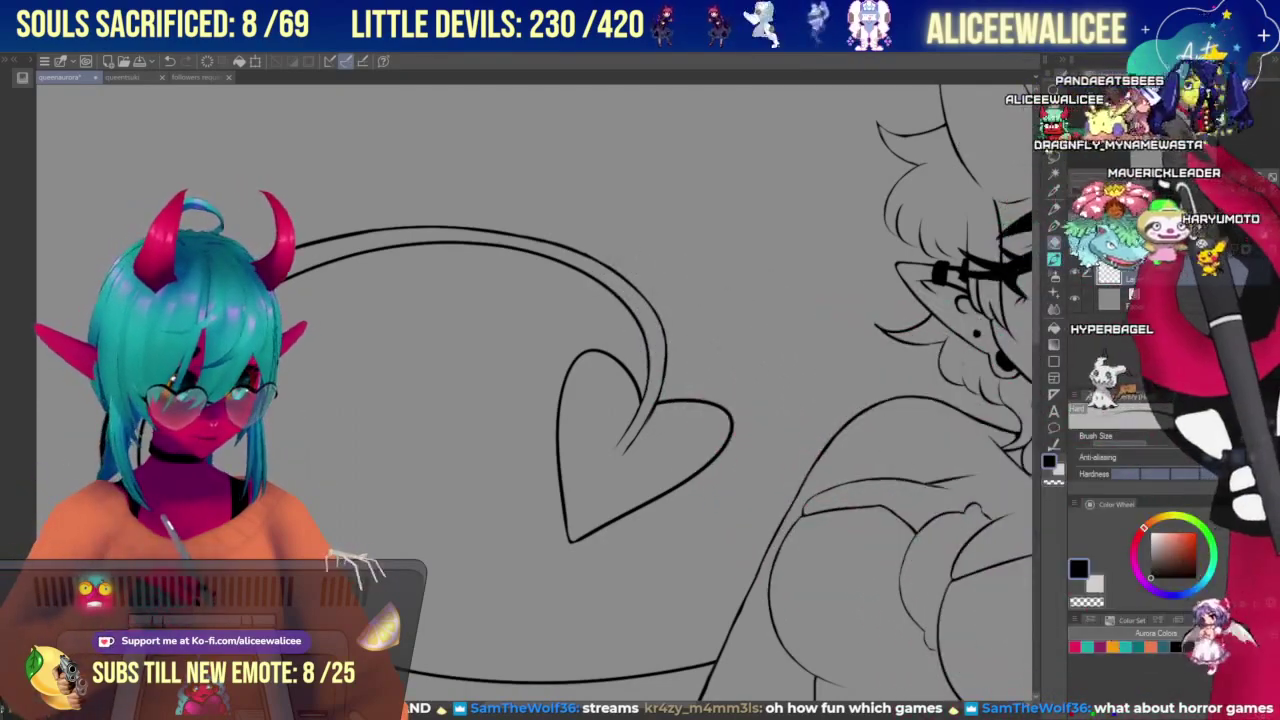
Thin both contours around the far bend of the tail loop with the Hard eraser at 8.0, retouching them with the 4.0 brush.
left_click_drag(1168, 138, 1153, 141)
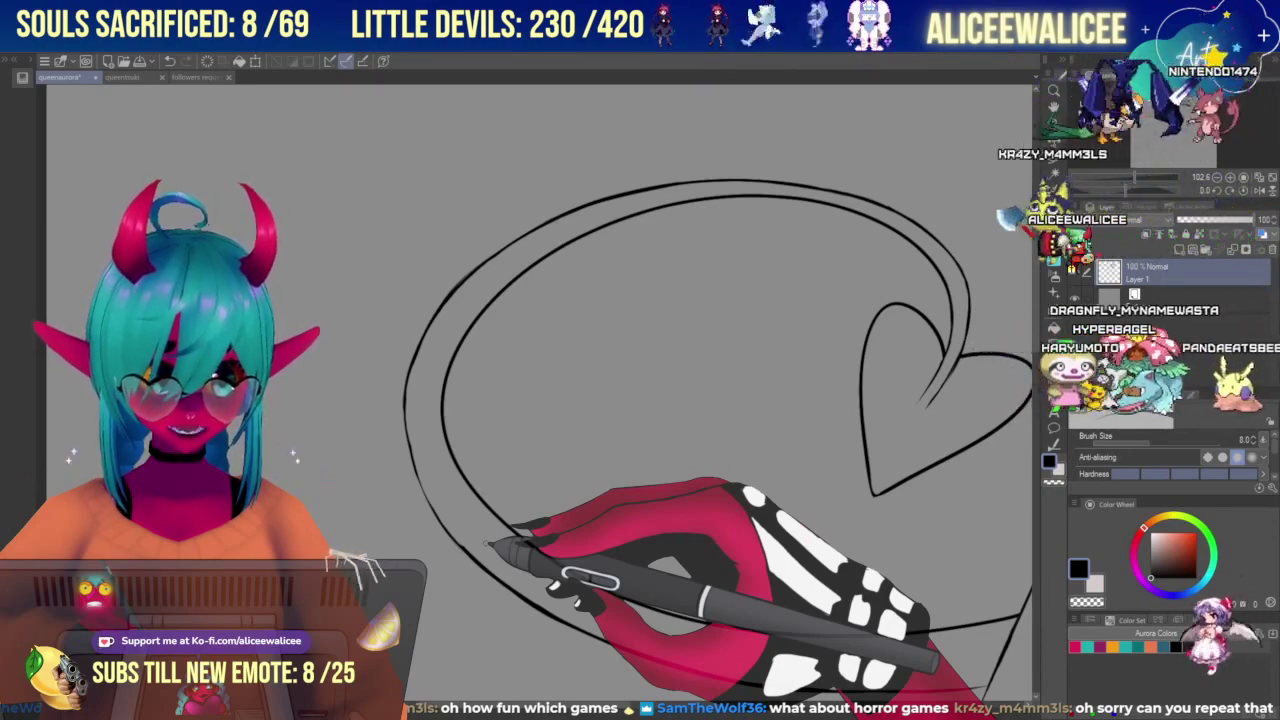
left_click(1054, 260)
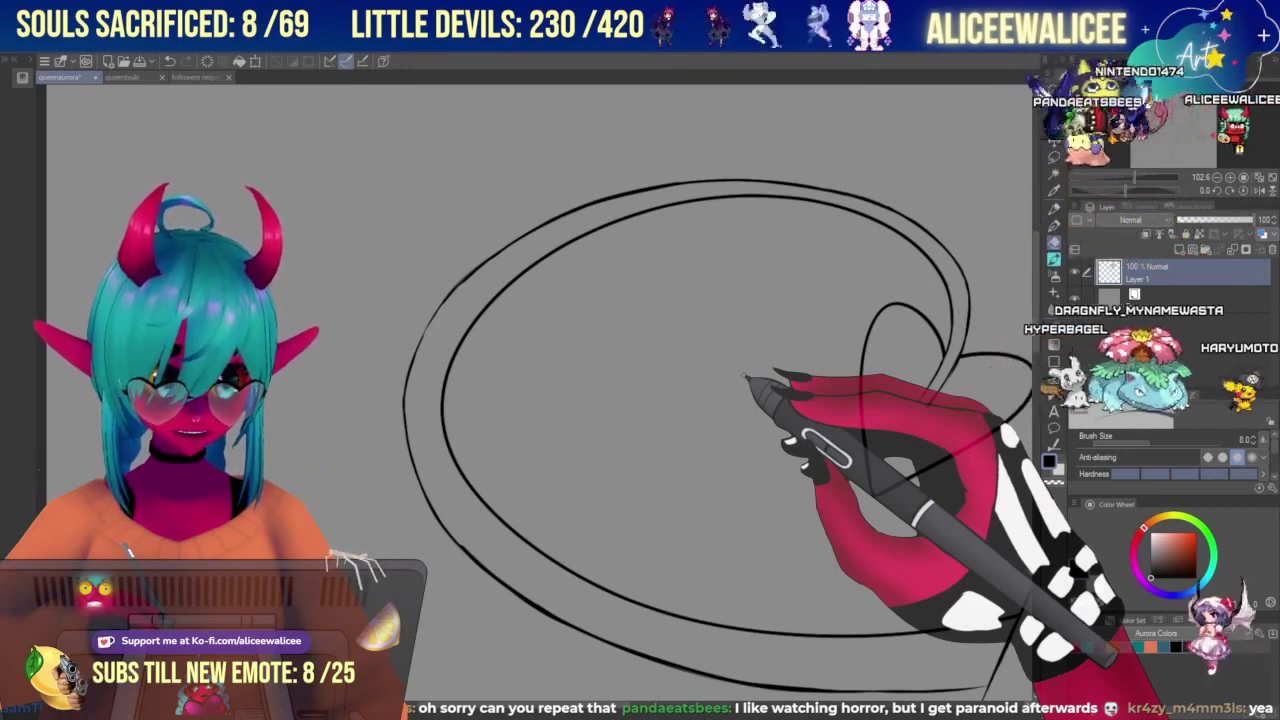
left_click_drag(1146, 108, 1146, 104)
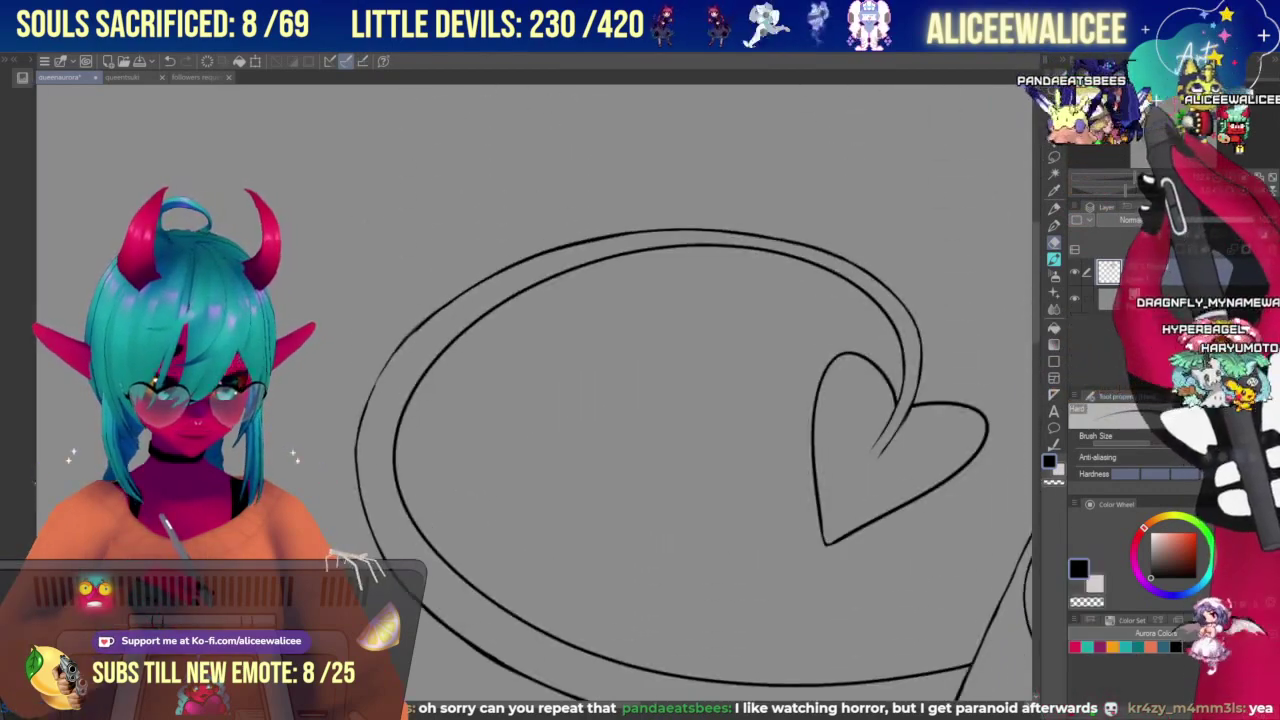
left_click(1054, 260)
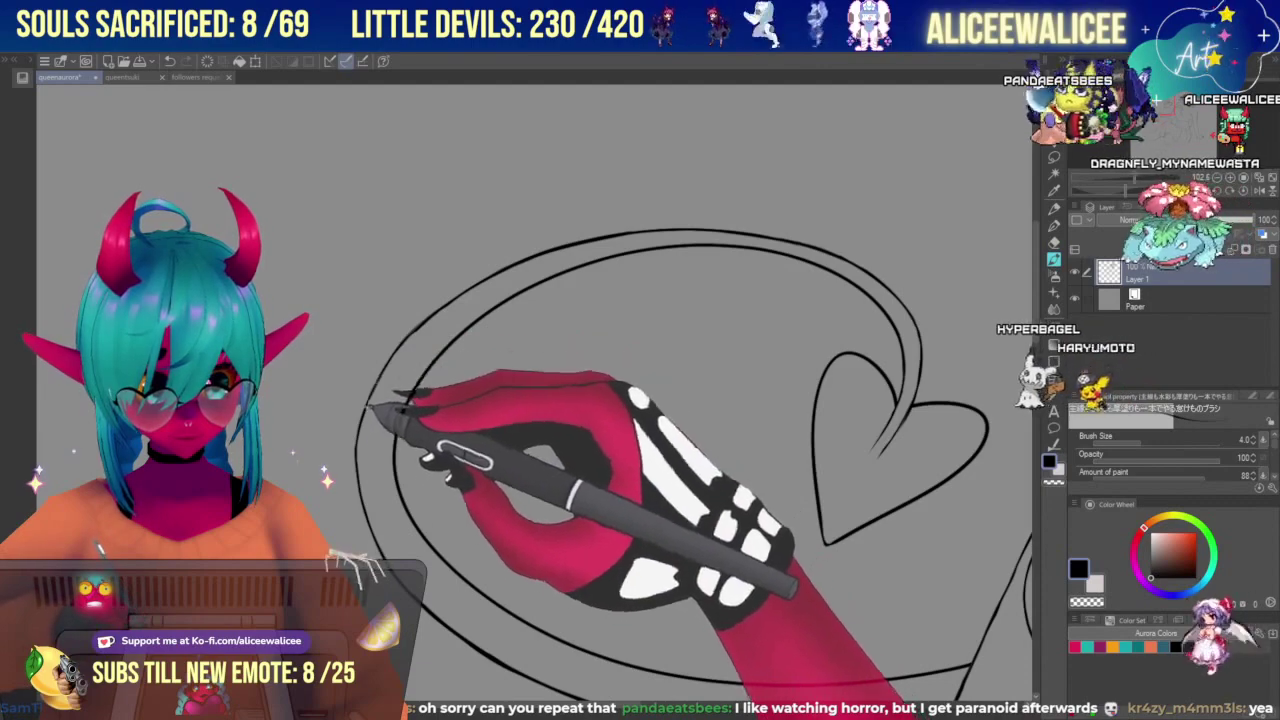
left_click(1054, 243)
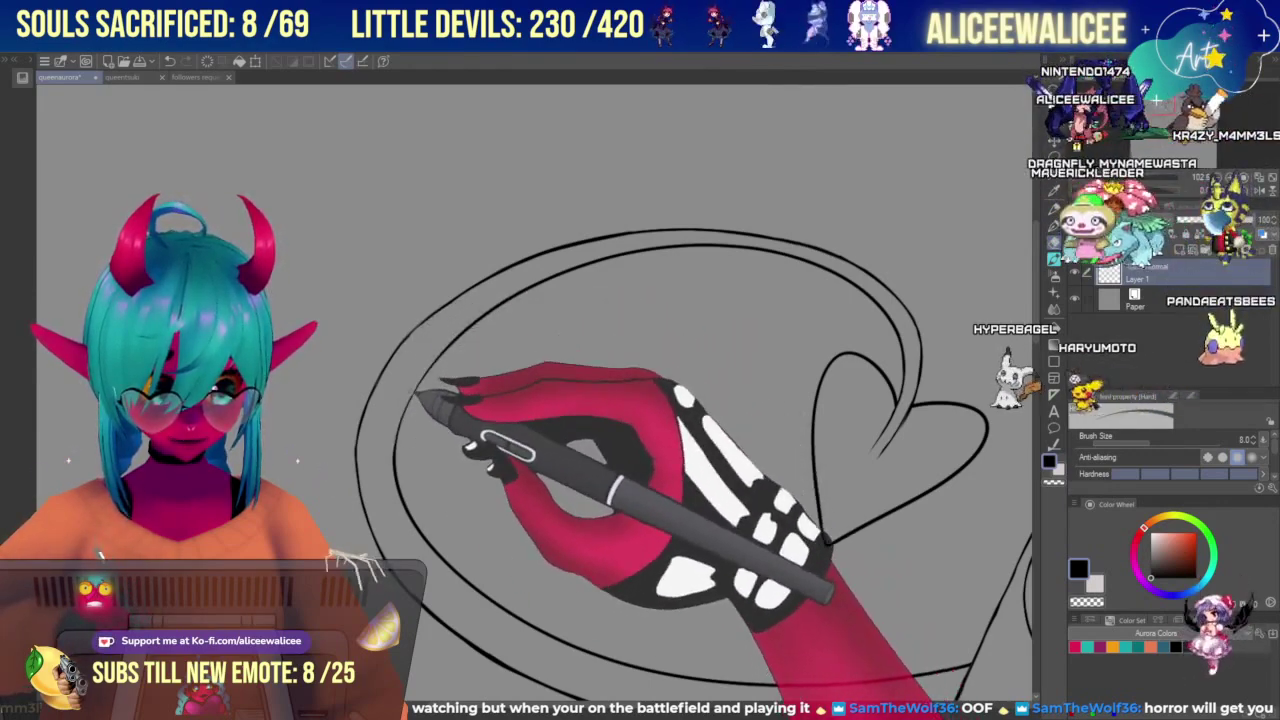
left_click(1054, 259)
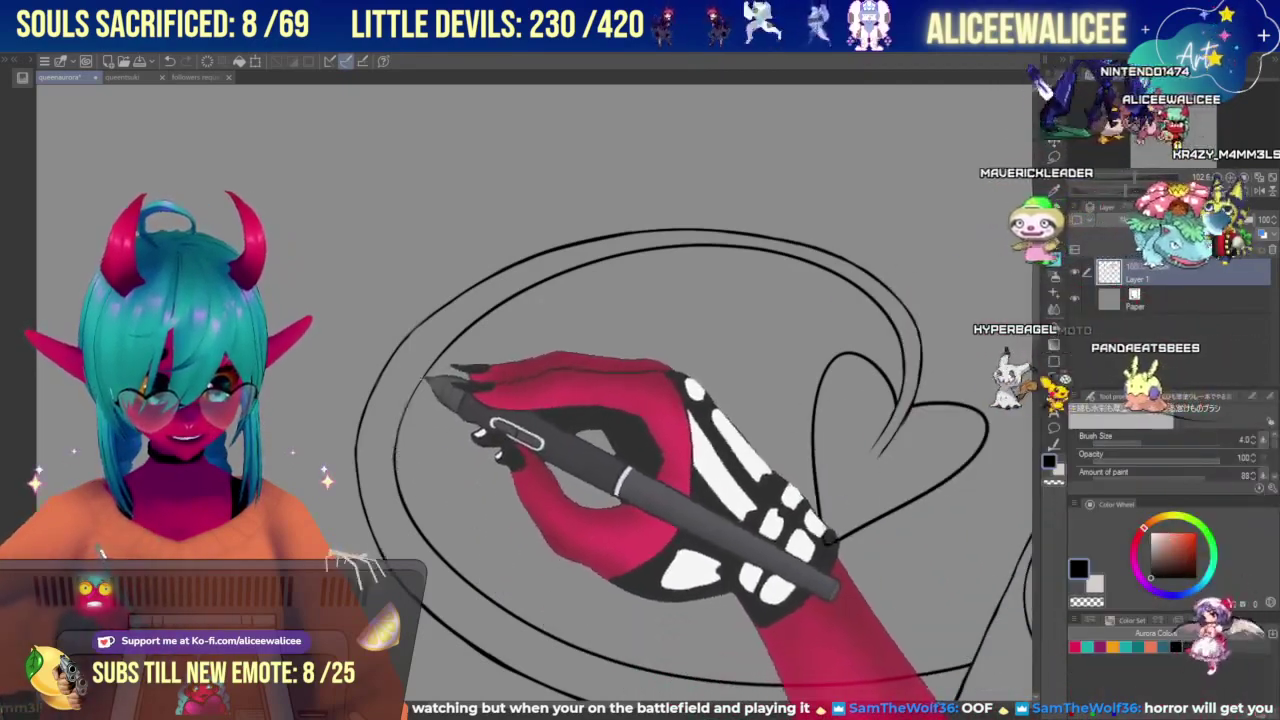
left_click(1054, 242)
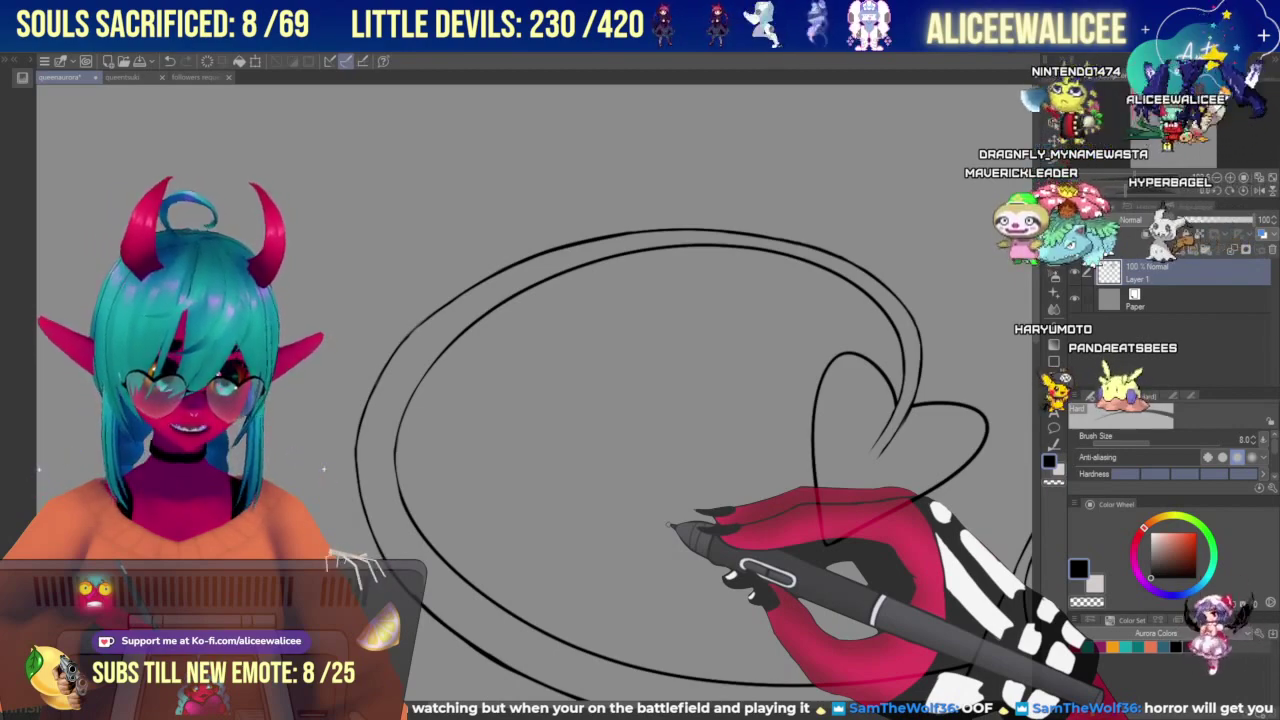
Thin and taper the outline of the heart-shaped tail tip, covering both lobes and the lower edge, with the Hard eraser at 8.0.
left_click_drag(1160, 129, 1171, 133)
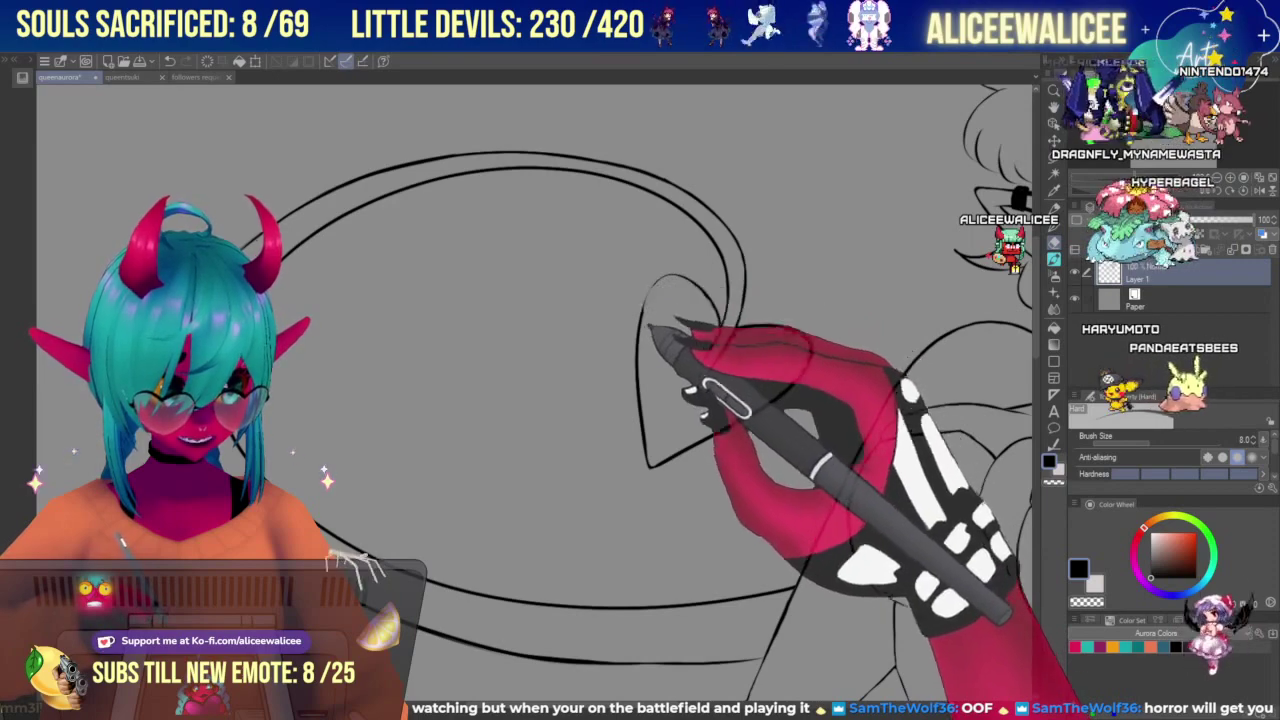
left_click(1054, 259)
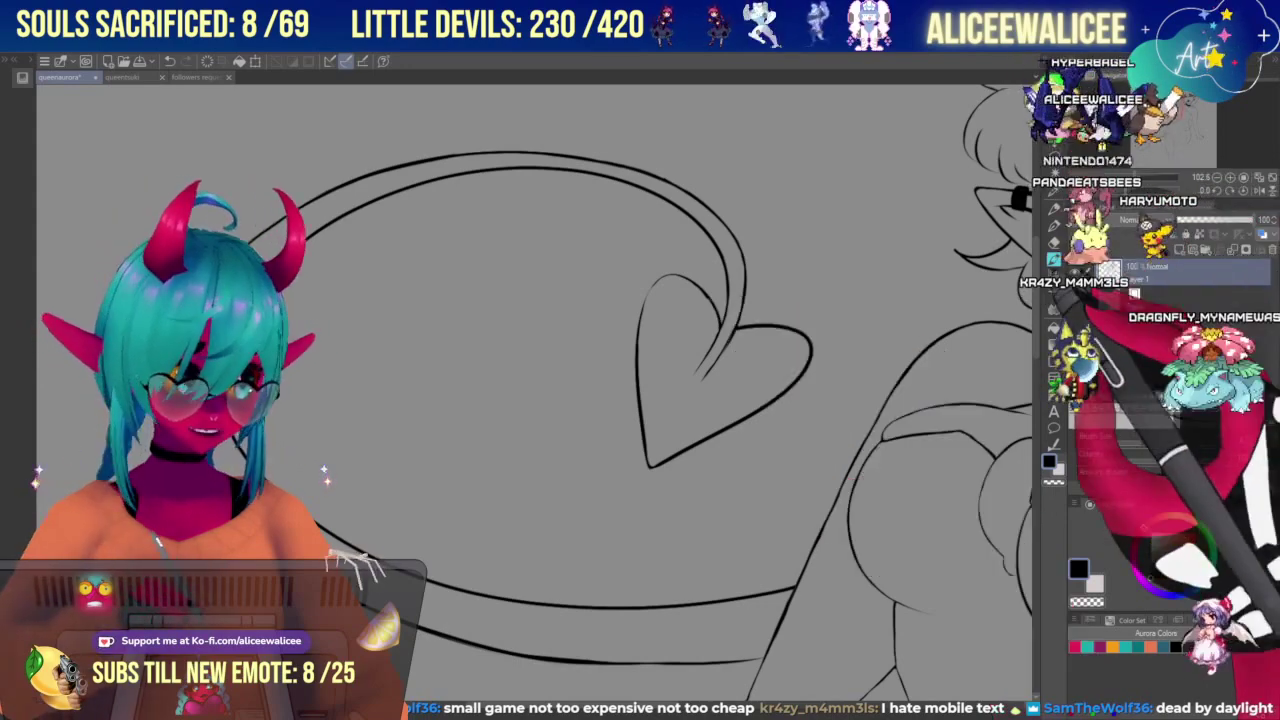
mouse_move(945, 350)
left_mouse_down()
mouse_move(786, 192)
mouse_move(816, 320)
left_mouse_up()
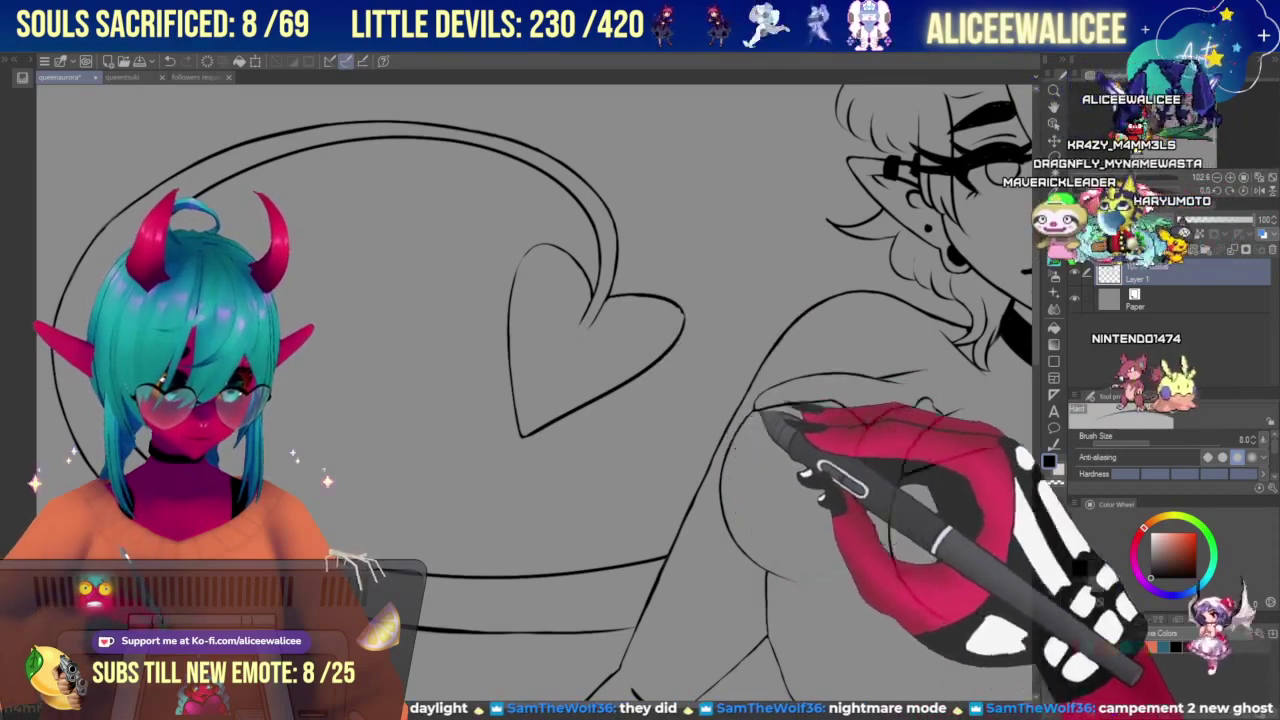
left_click_drag(1131, 178, 1139, 178)
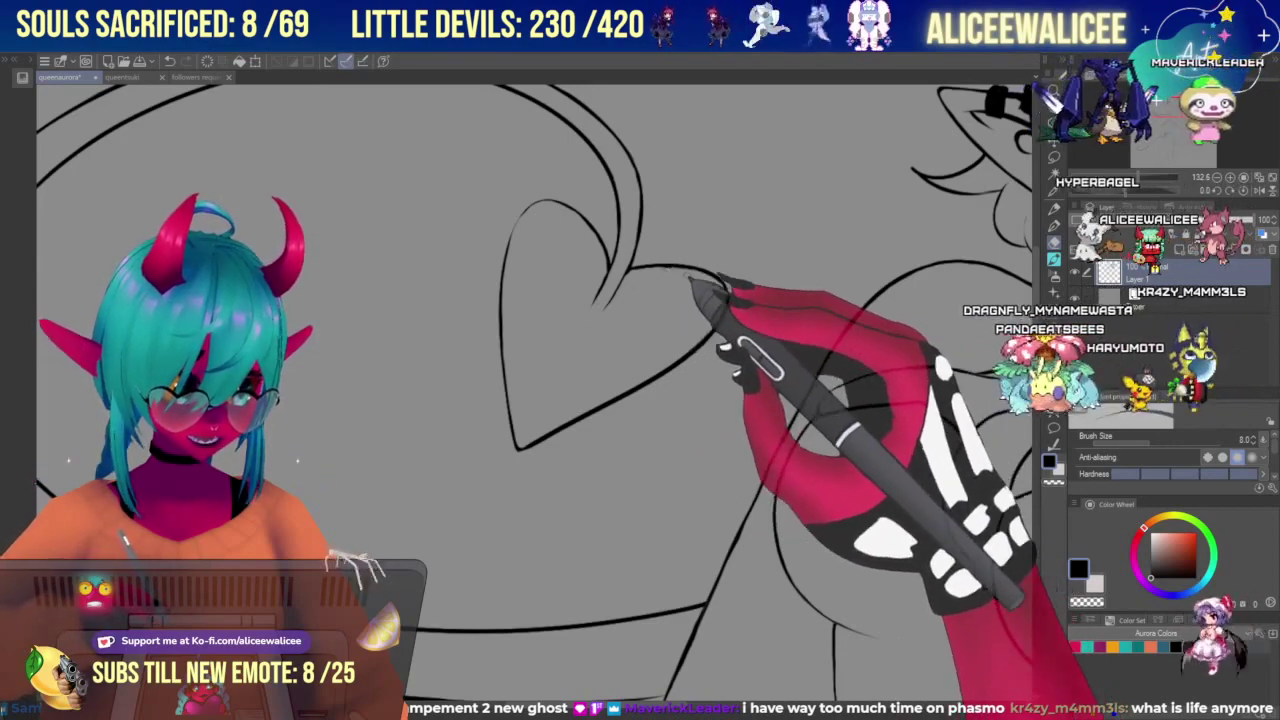
left_click(1054, 259)
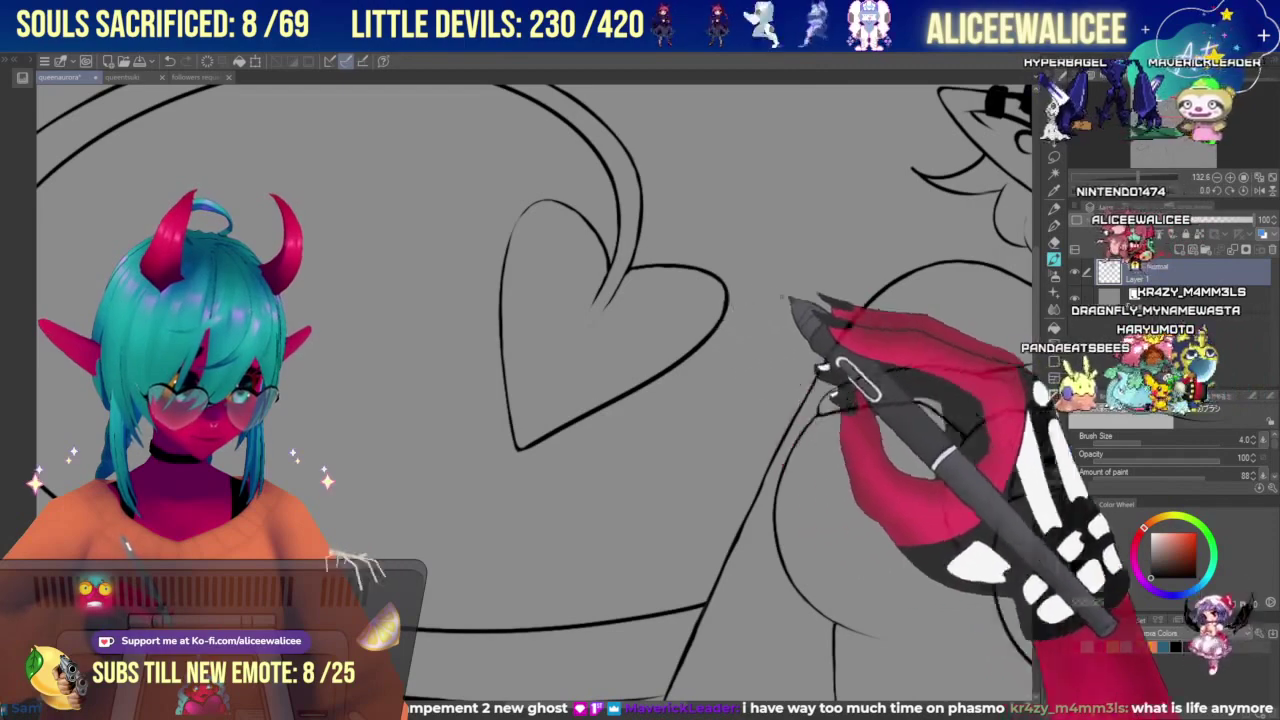
left_click(1054, 243)
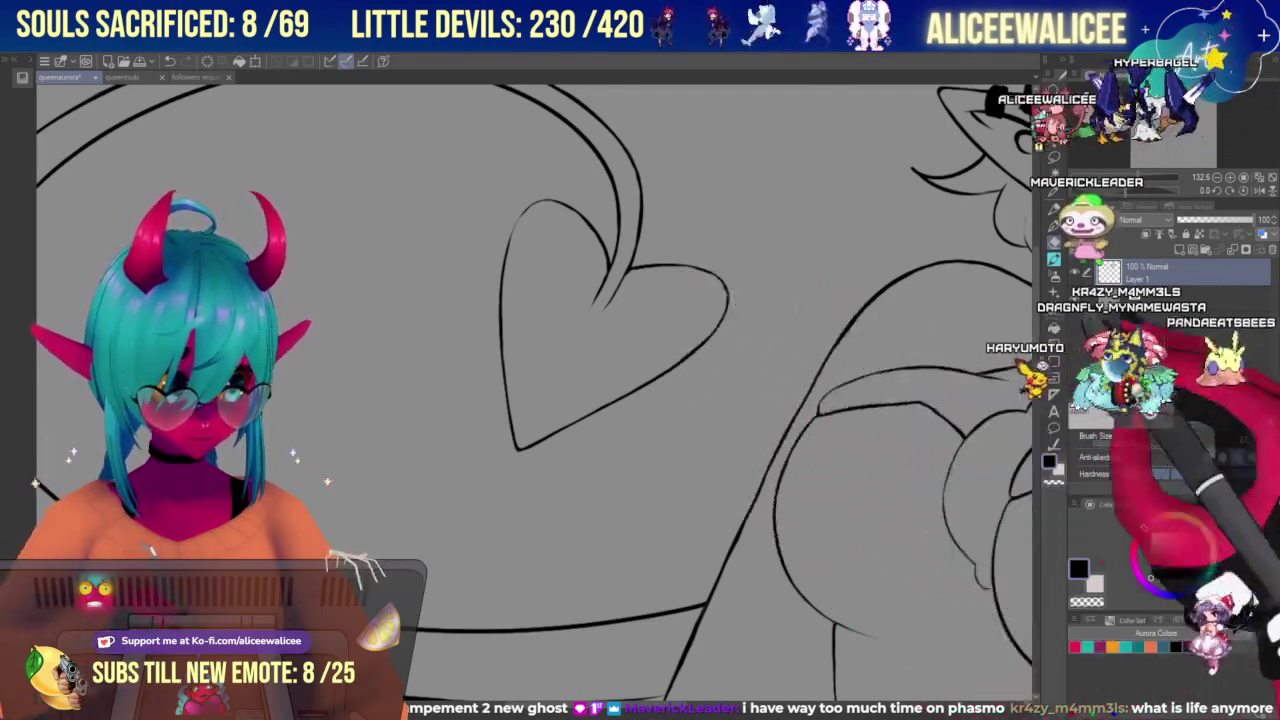
Thin the inner contour on the far half of the tail loop's upper arc and repaint the gap in it.
left_click_drag(1159, 118, 1155, 111)
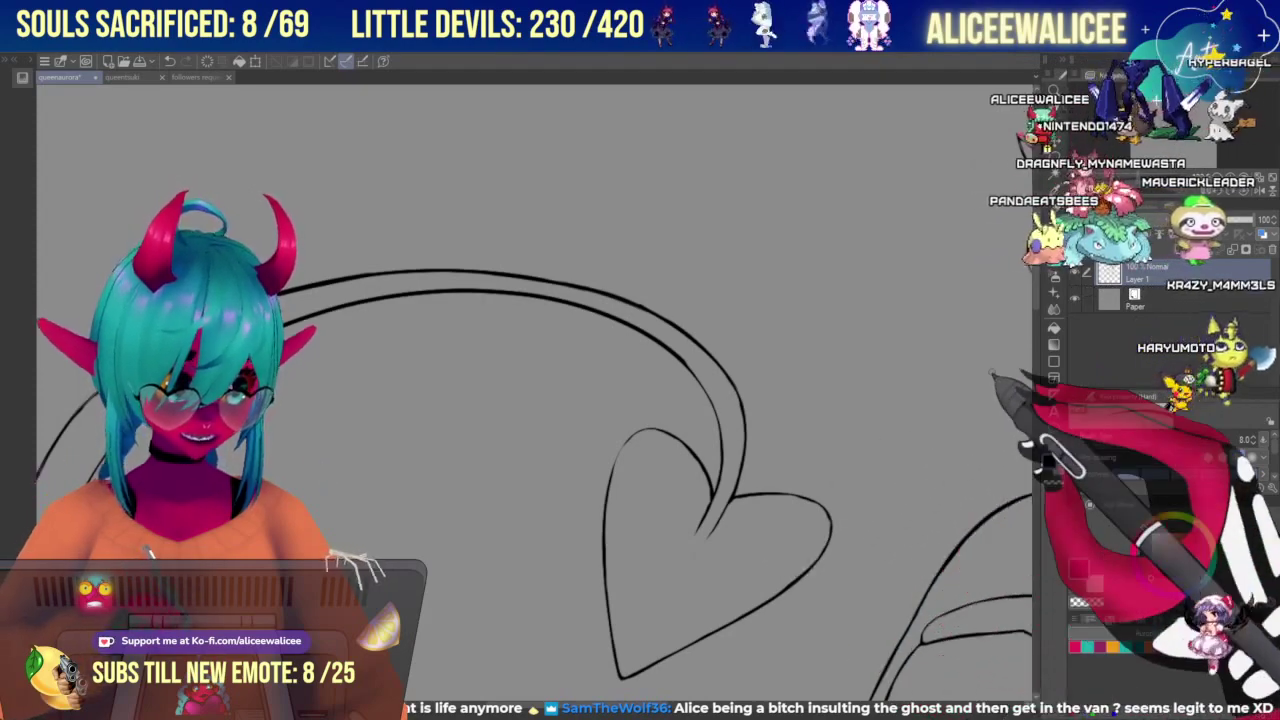
left_click_drag(1152, 138, 1140, 128)
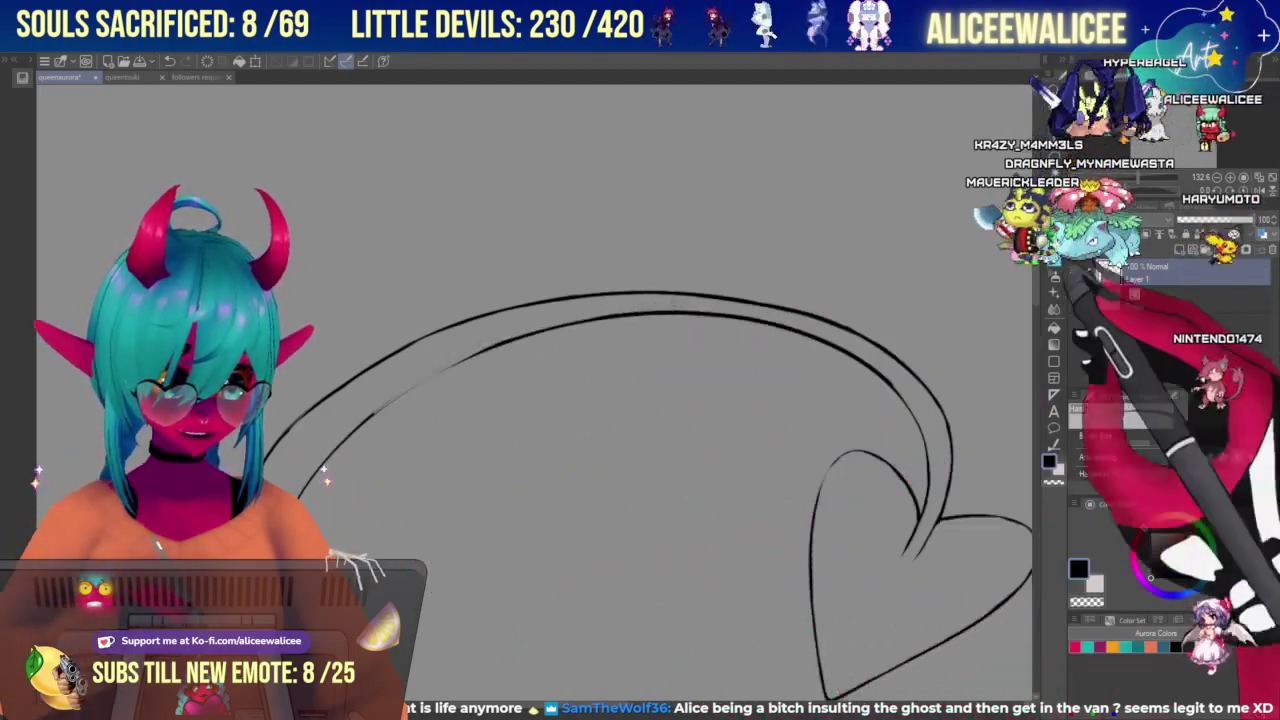
left_click(1054, 242)
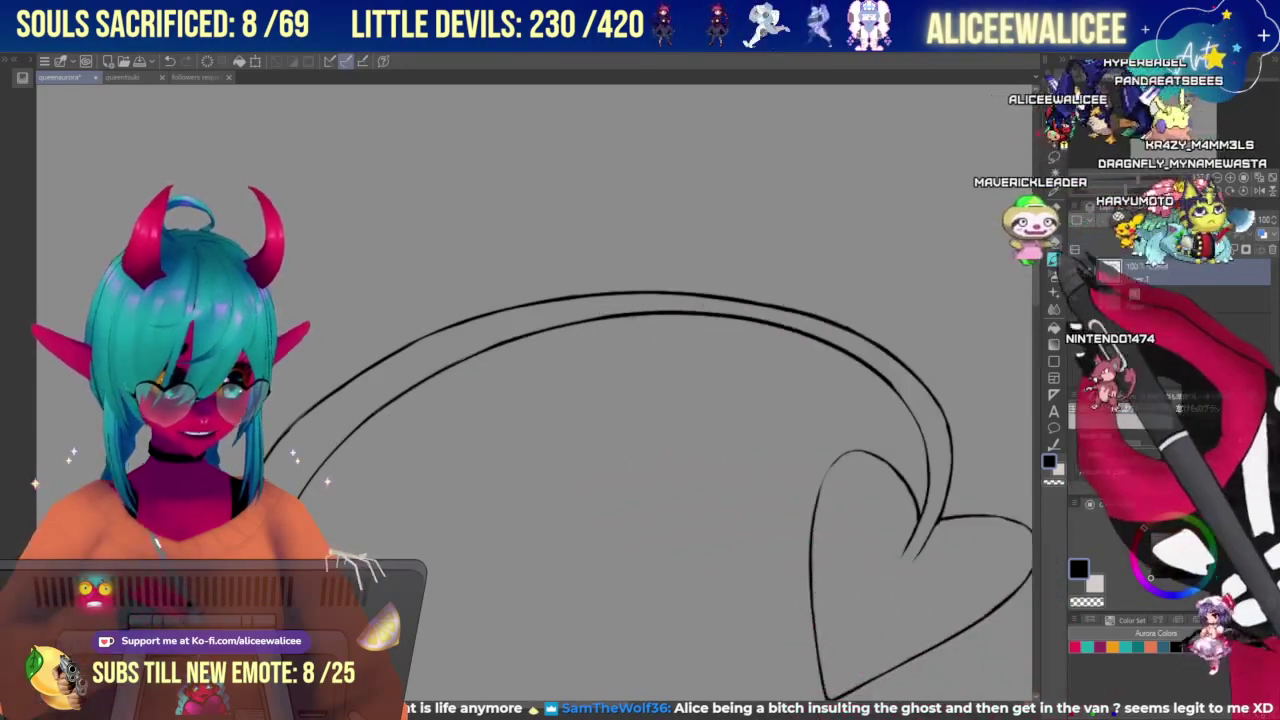
key("e")
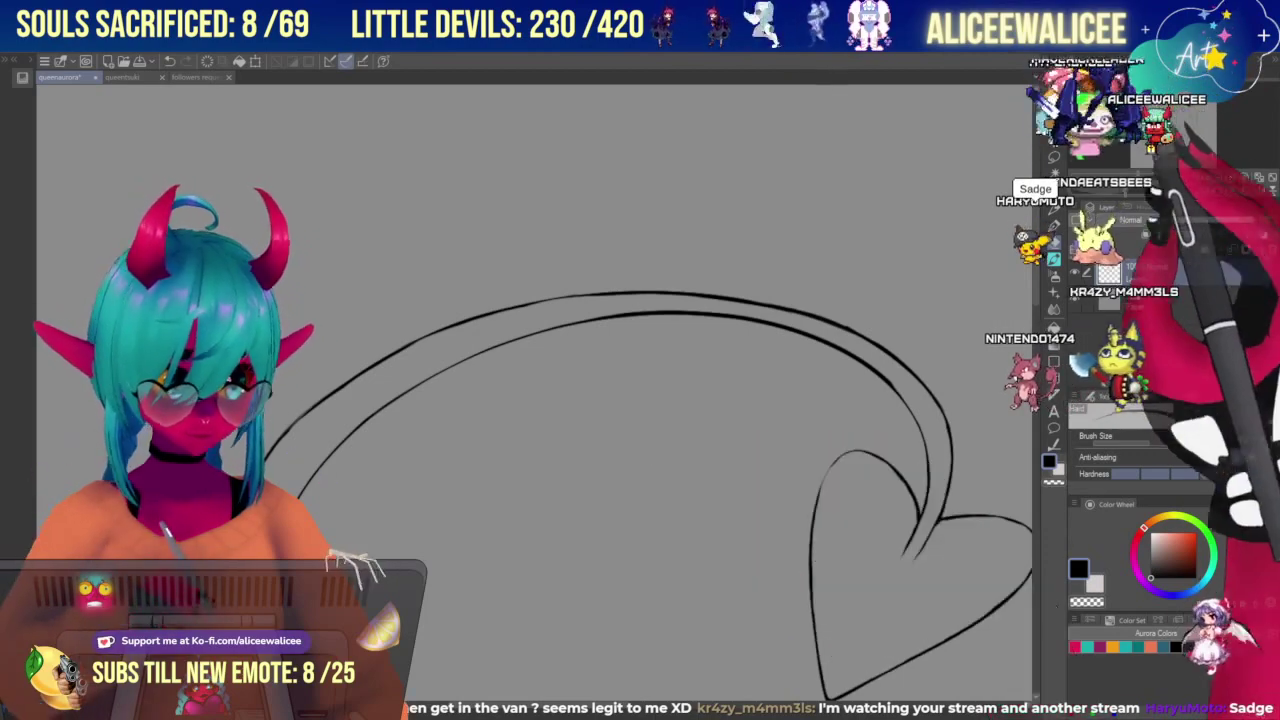
Thin the rest of the tail loop's inner contour along the upper arc toward the heart.
left_click_drag(640, 450, 556, 390)
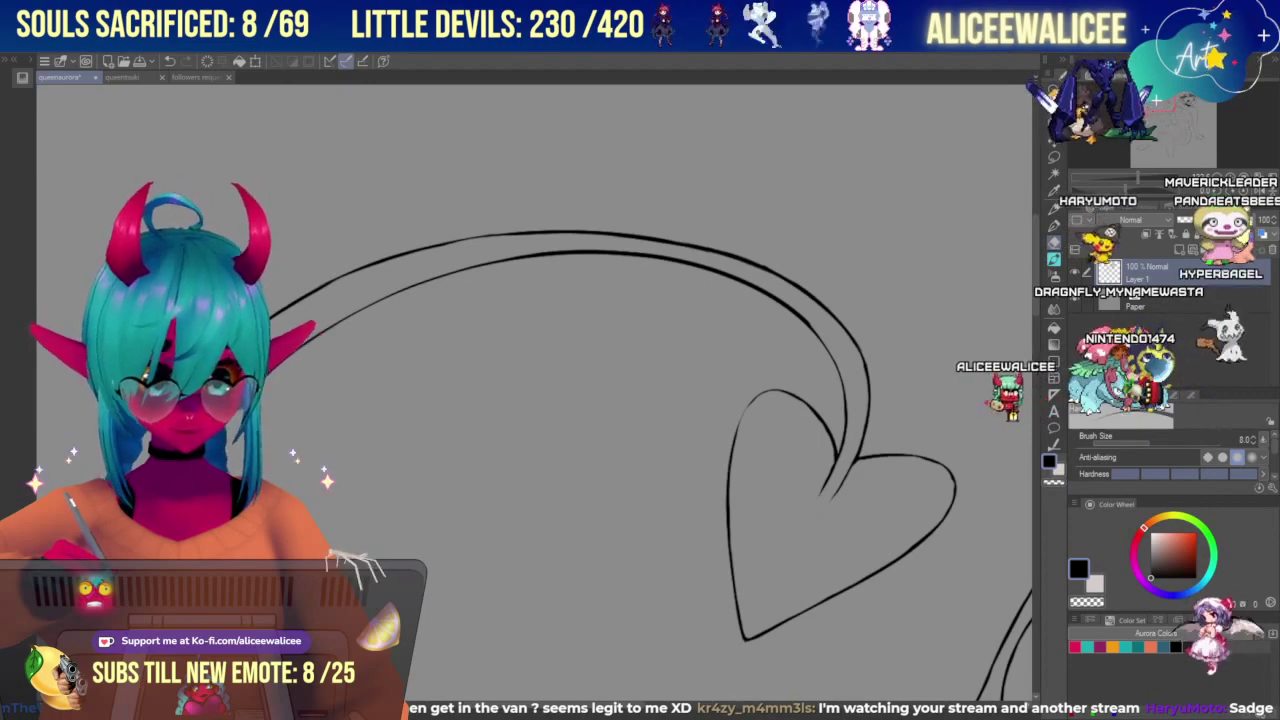
left_click_drag(600, 400, 806, 380)
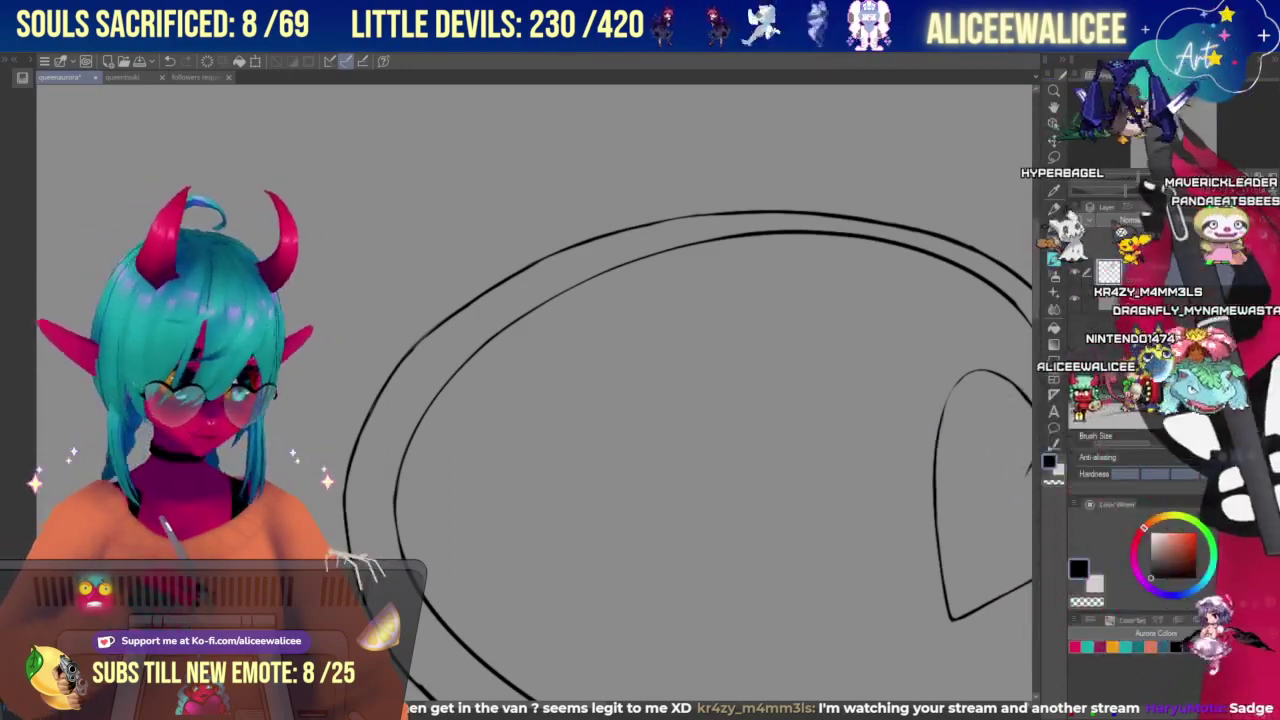
left_click_drag(700, 500, 515, 481)
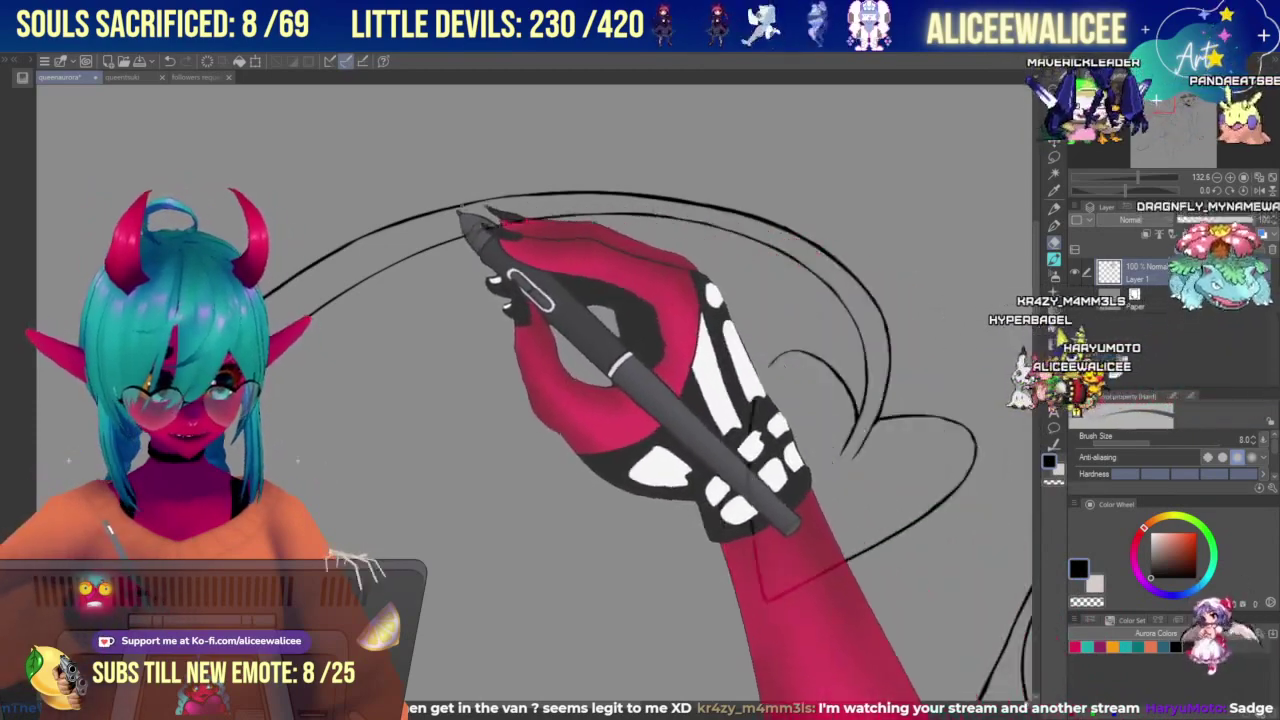
Thin the outer contour of the tail loop's upper arc down to the heart and retouch it with the 4.0 brush.
left_click_drag(1158, 102, 1163, 96)
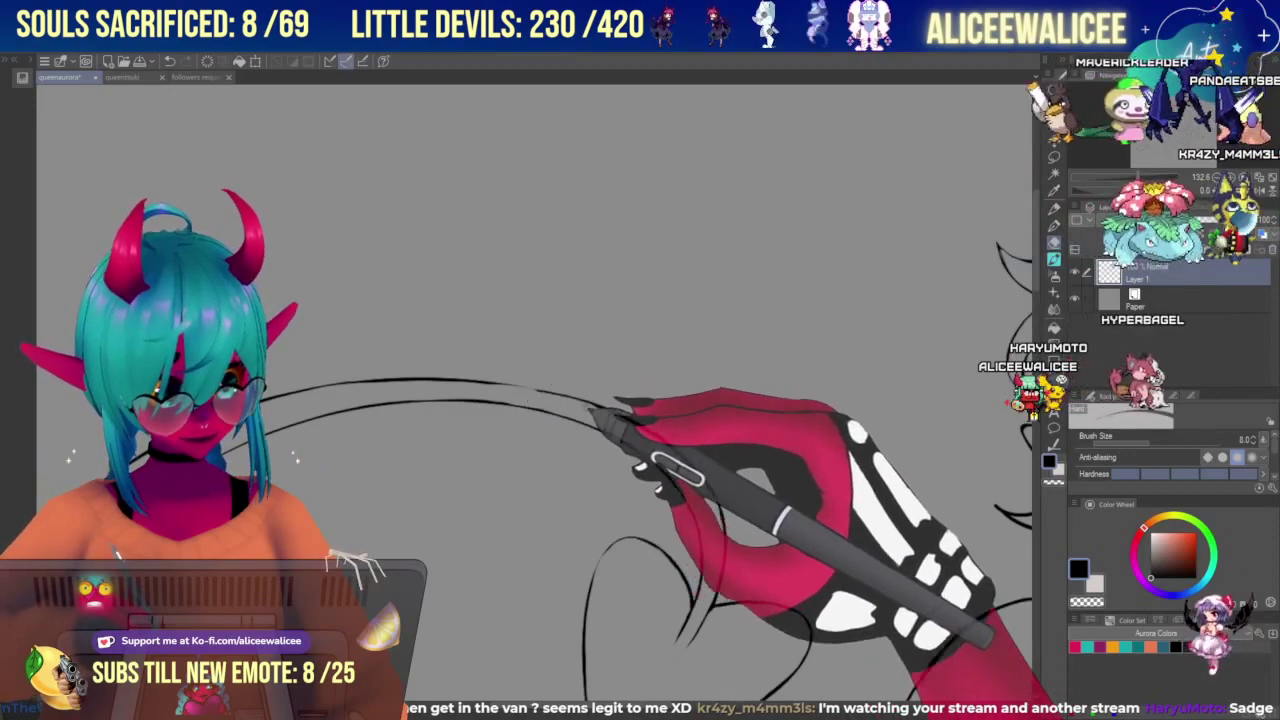
left_click(1054, 259)
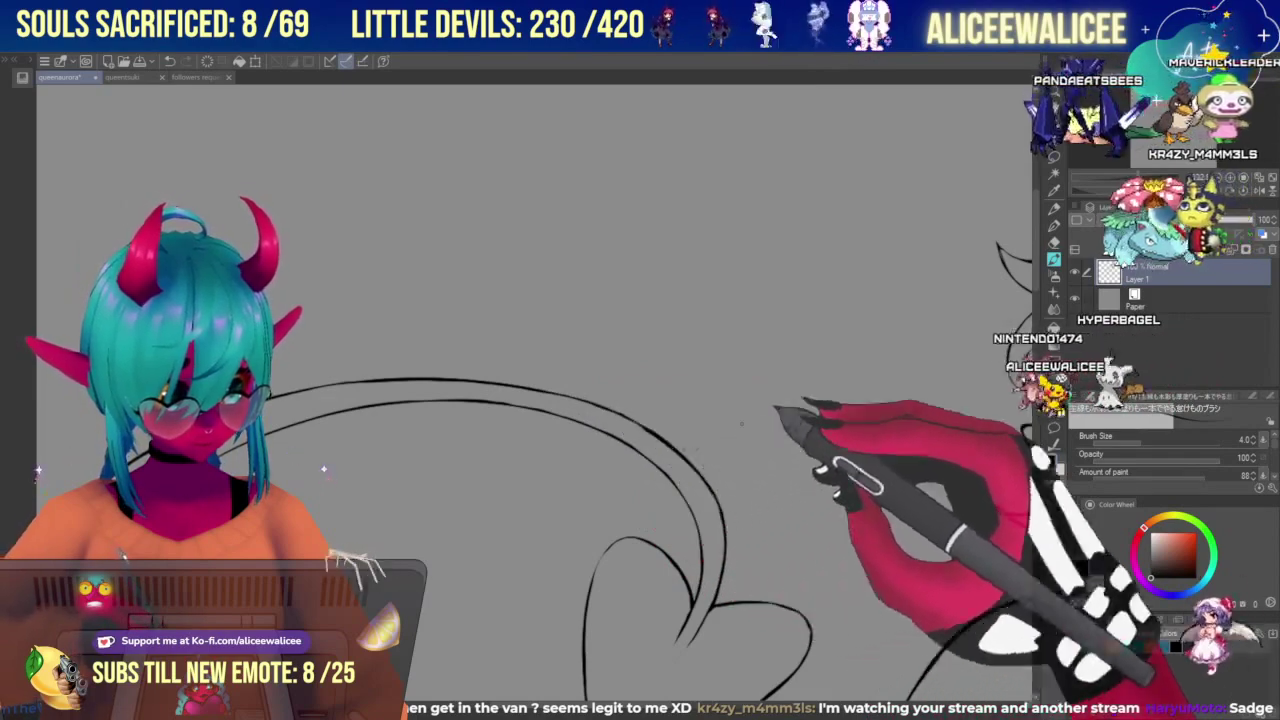
left_click(1055, 259)
left_click_drag(653, 435, 682, 460)
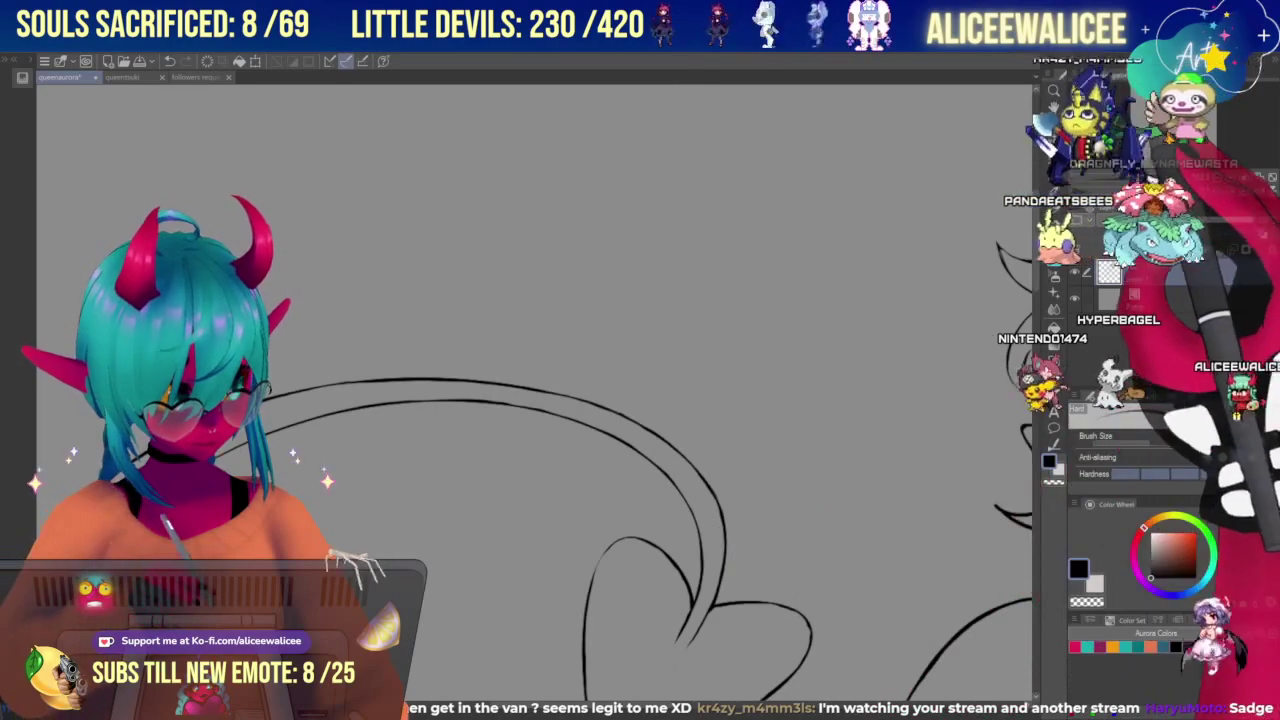
Thin the tail loop's inner and outer contours along its far and lower curves with the Hard eraser and retouch them with the 4.0 brush.
left_click(1155, 140)
scroll(530, 390, "down", 5)
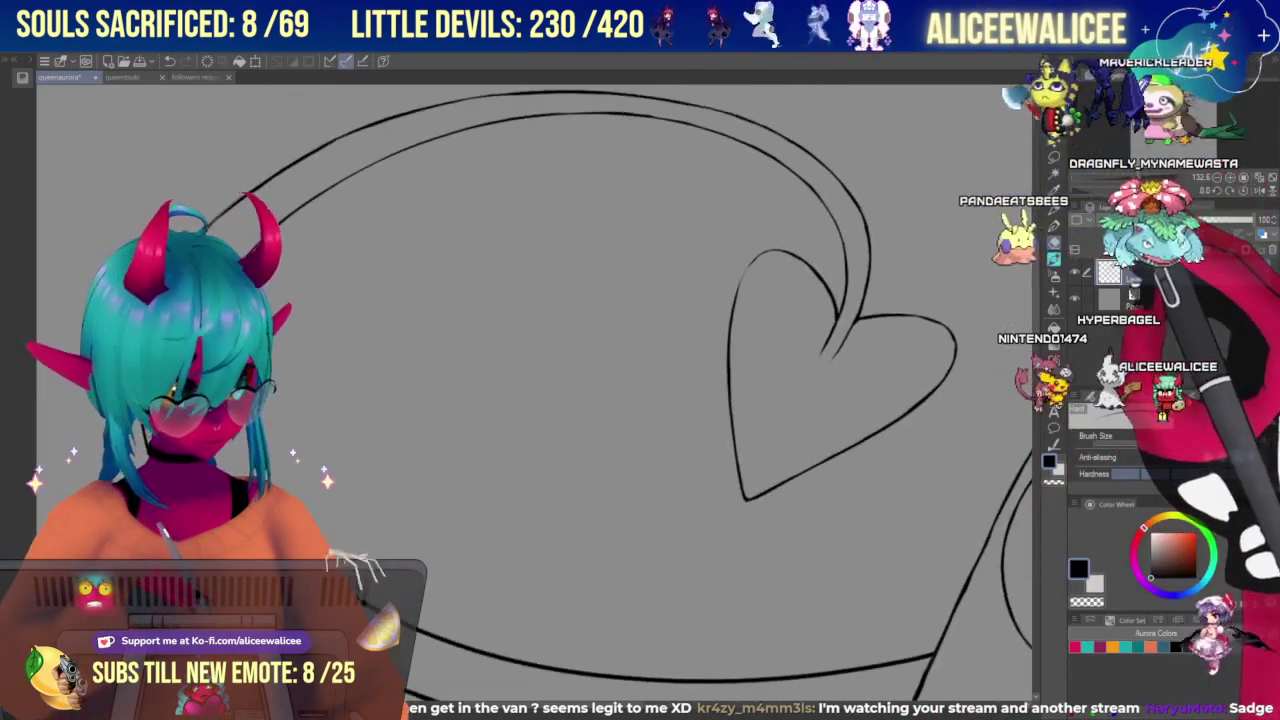
left_click_drag(1160, 106, 1167, 112)
left_click_drag(1127, 178, 1139, 178)
left_click_drag(1163, 114, 1156, 113)
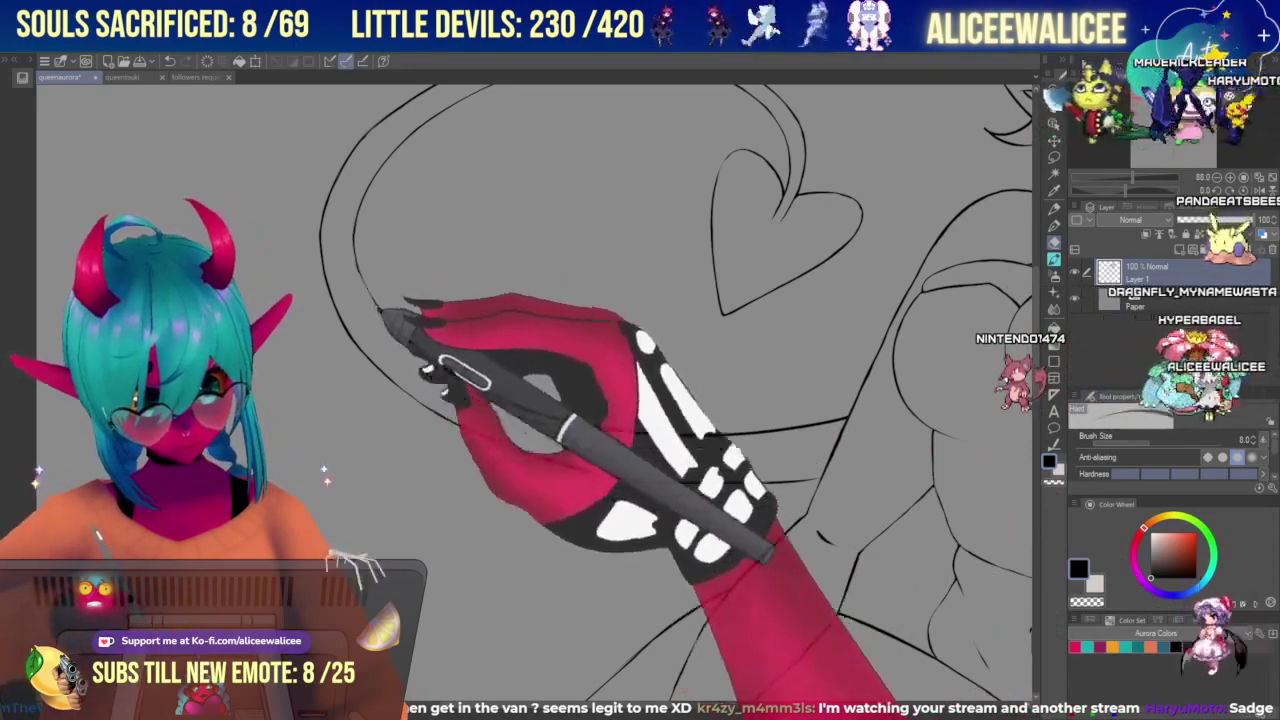
left_click(1054, 259)
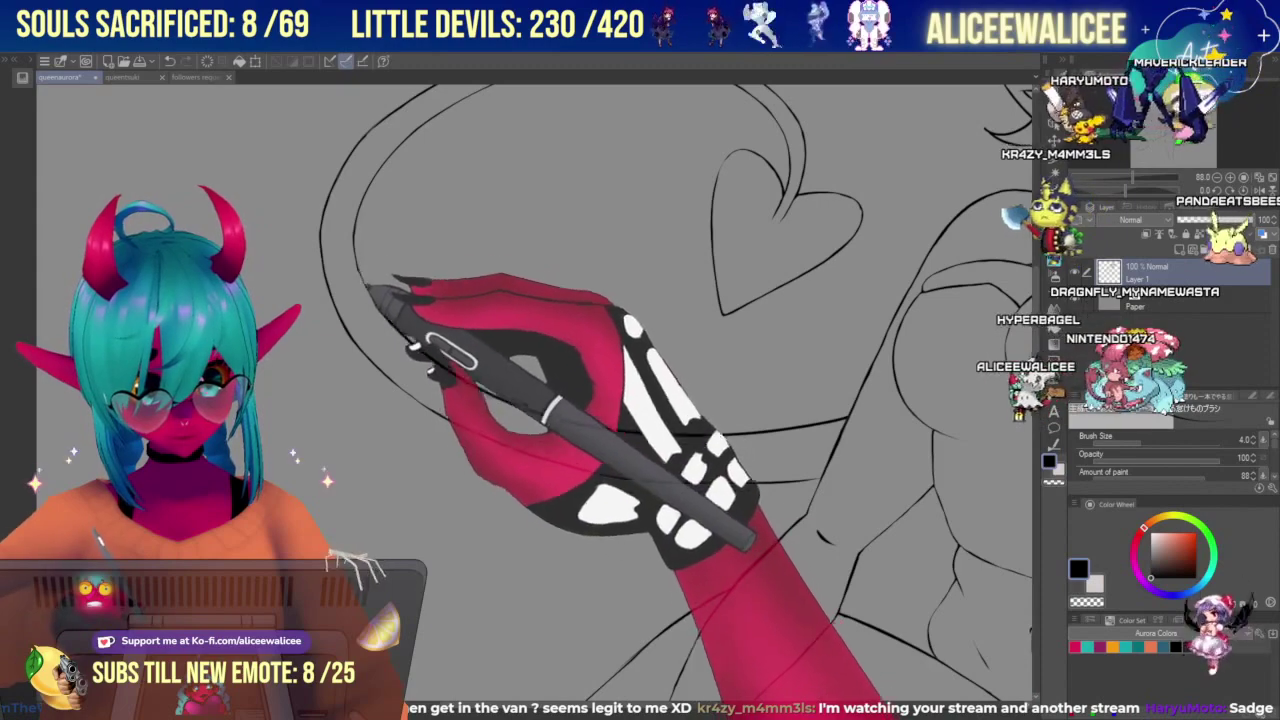
key("e")
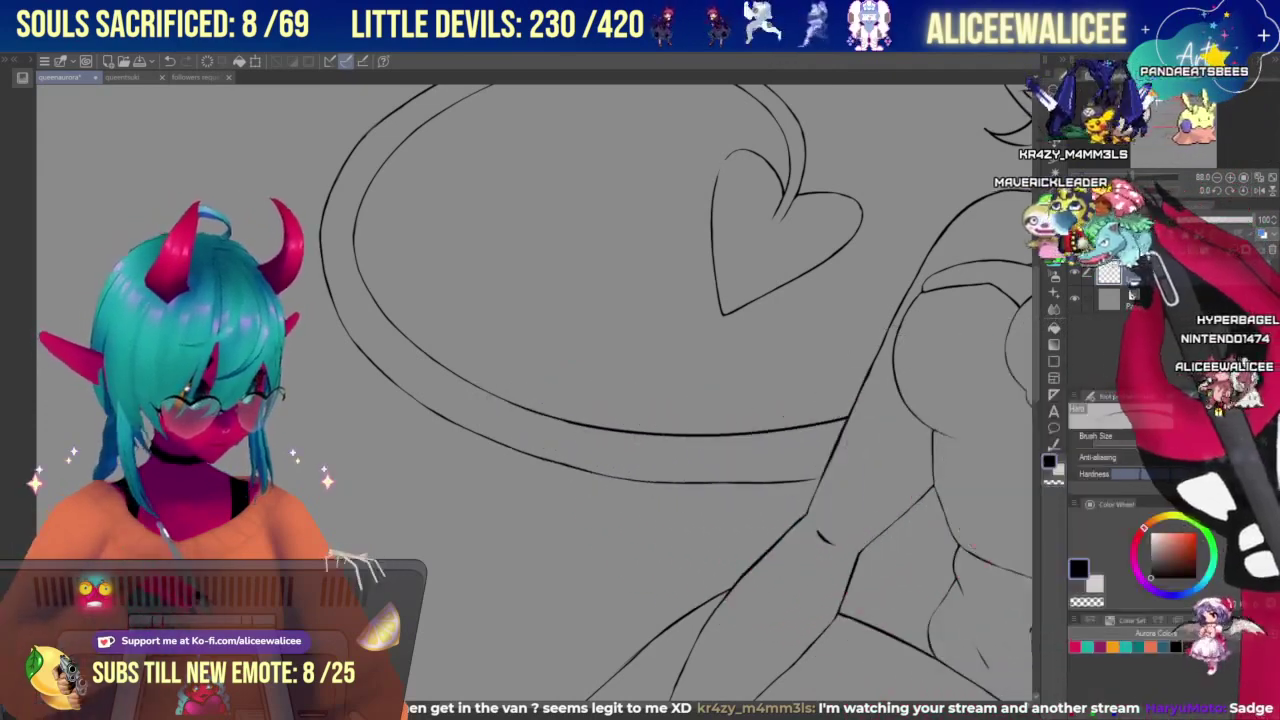
Extend the outer contour of the lower leg a short way past the ankle with the 4.0 brush.
scroll(783, 417, "down", 3)
left_click_drag(783, 300, 722, 413)
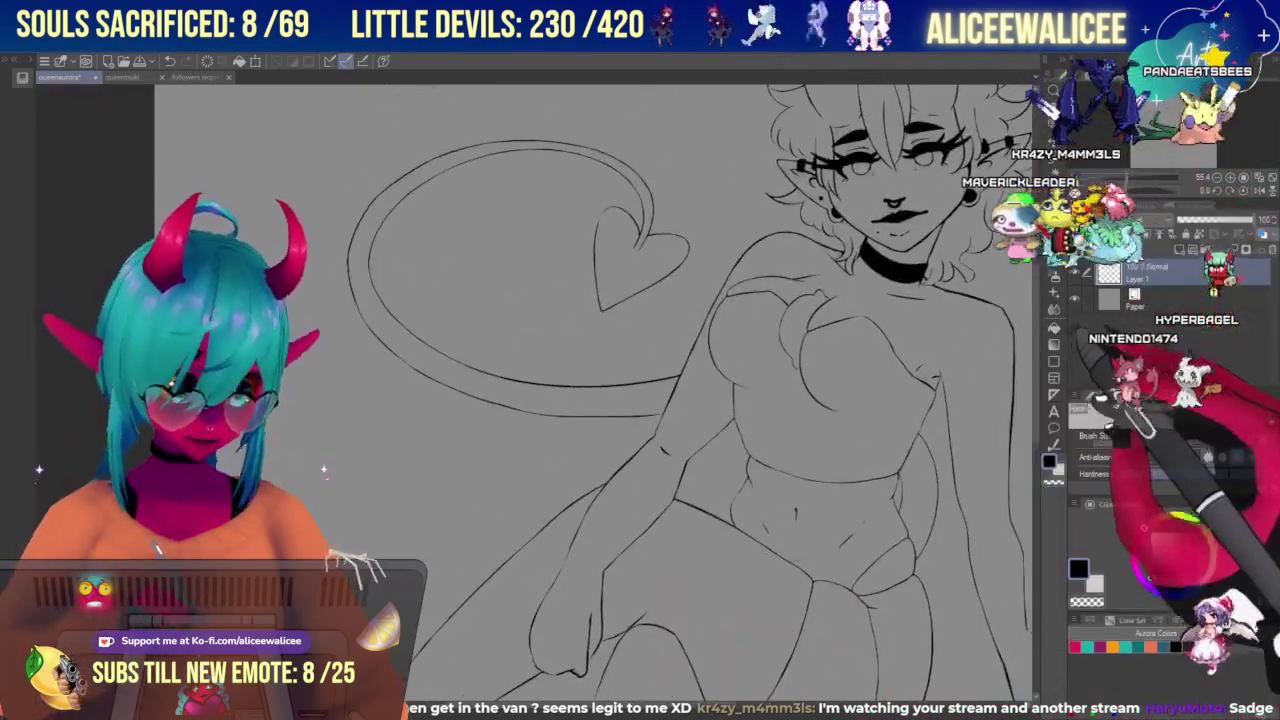
scroll(540, 386, "down", 4)
left_click_drag(580, 430, 556, 405)
scroll(536, 390, "up", 4)
left_click_drag(570, 560, 560, 195)
left_click_drag(1168, 152, 1165, 159)
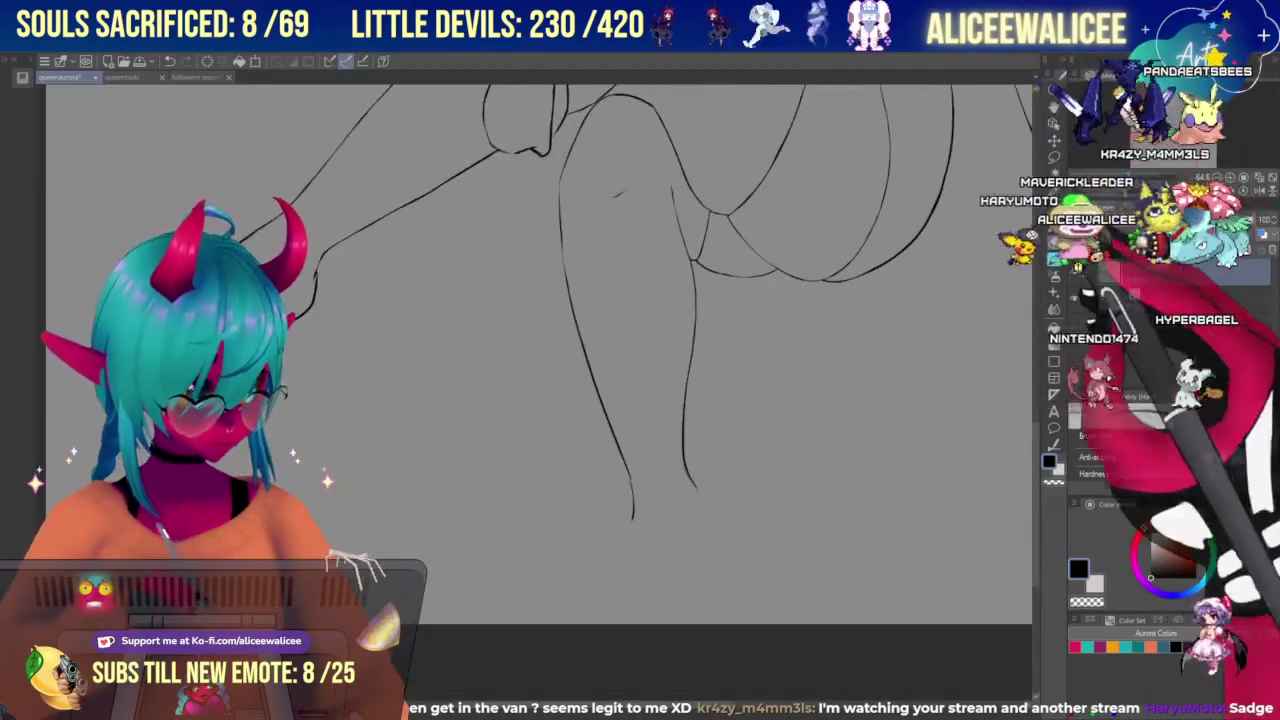
left_click(1054, 241)
left_click_drag(634, 479, 621, 600)
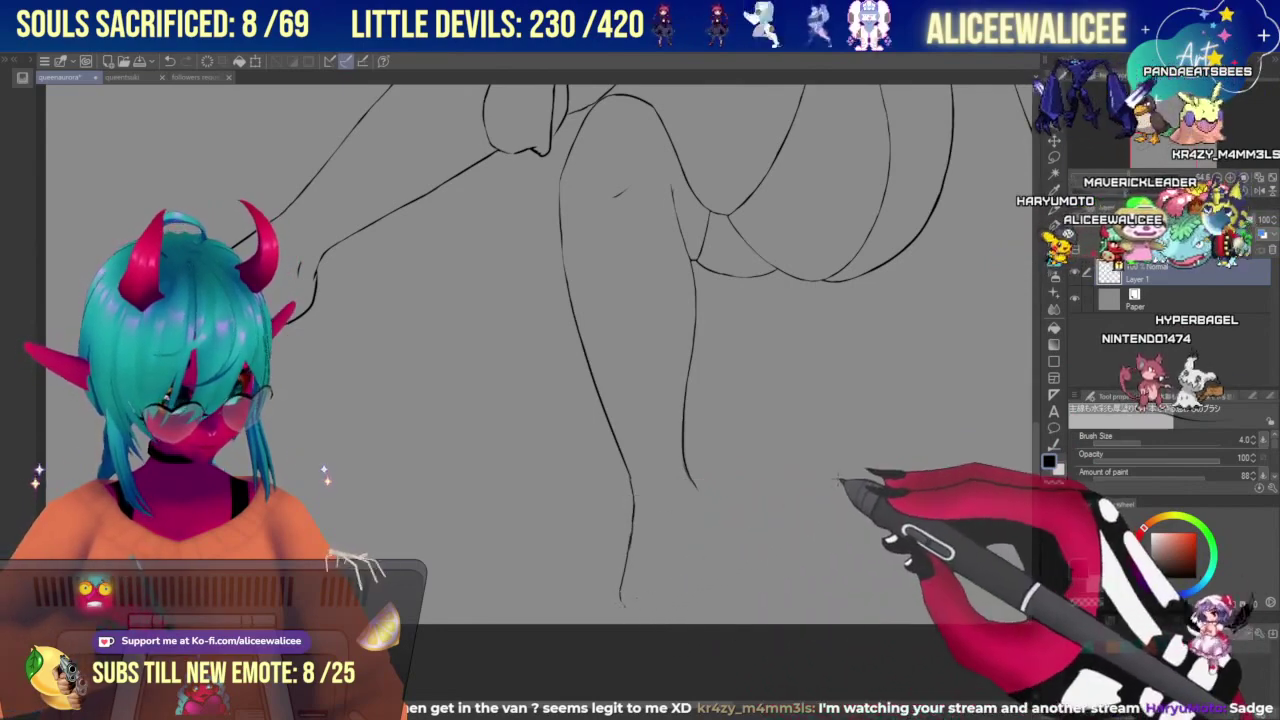
key("ctrl+z")
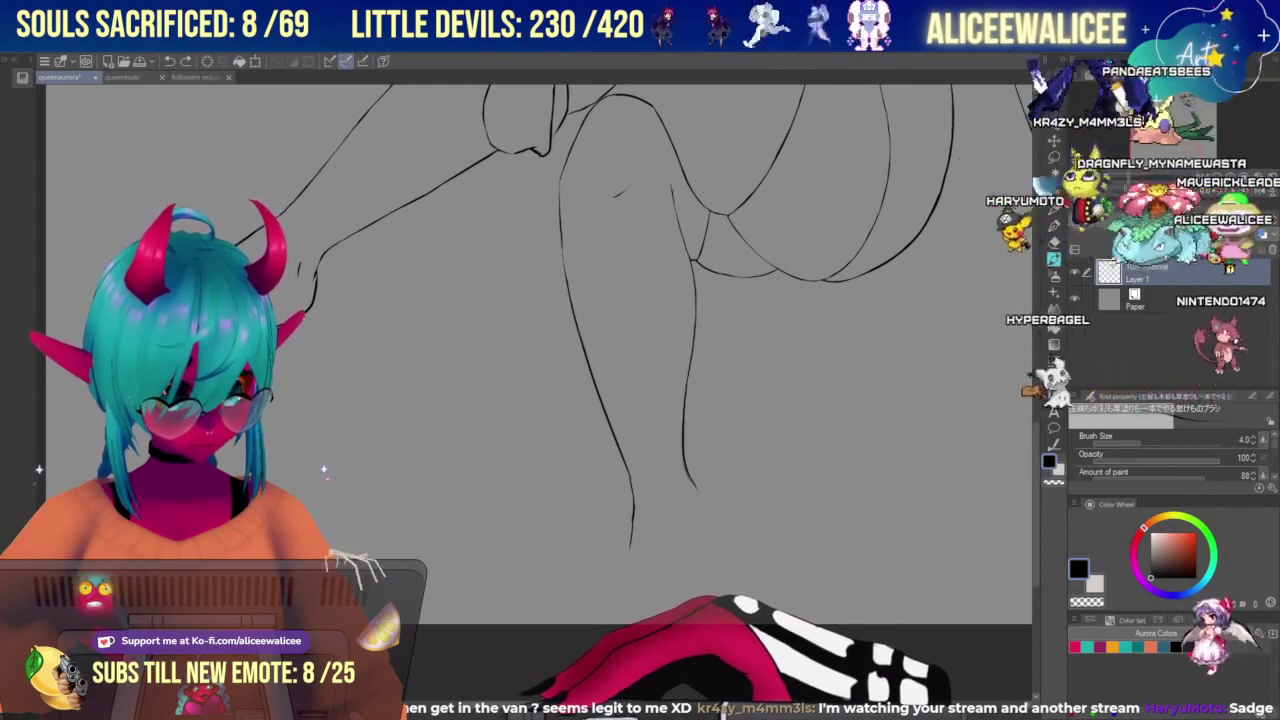
Extend the lower leg's other contour with a short, thin curve past the ankle and refine where it joins the calf.
left_click_drag(695, 488, 709, 538)
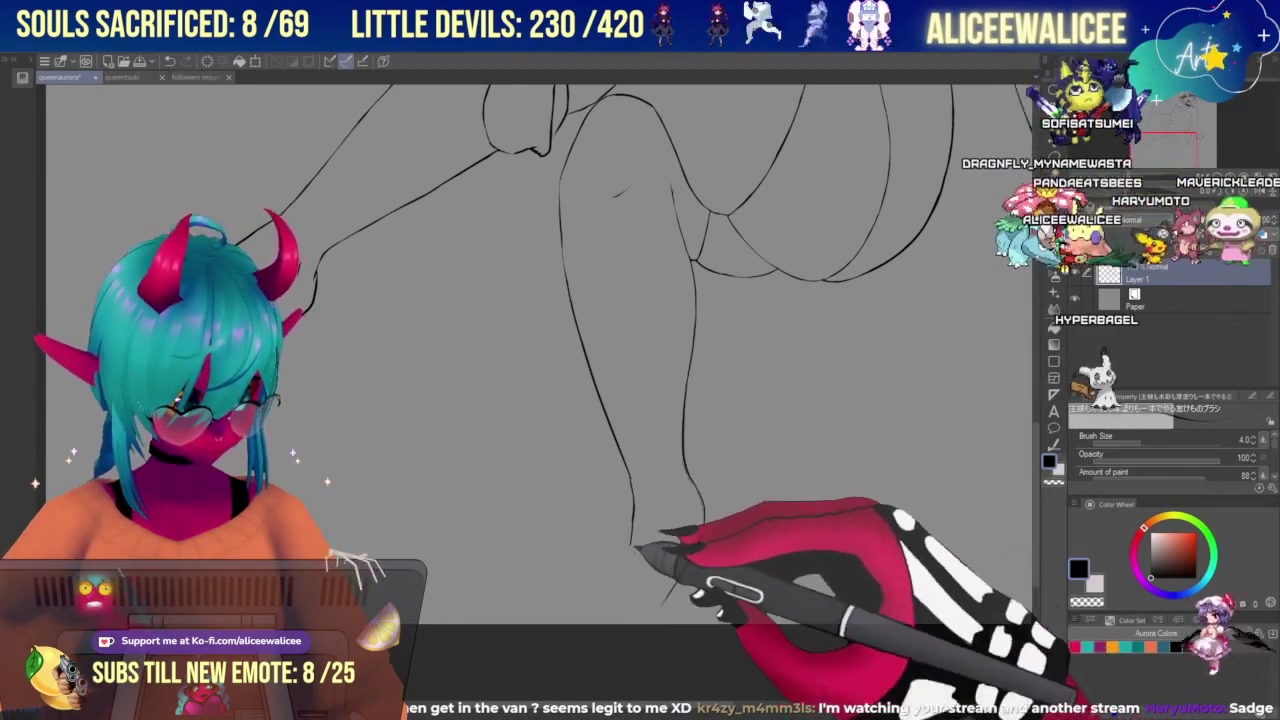
left_click_drag(632, 518, 613, 621)
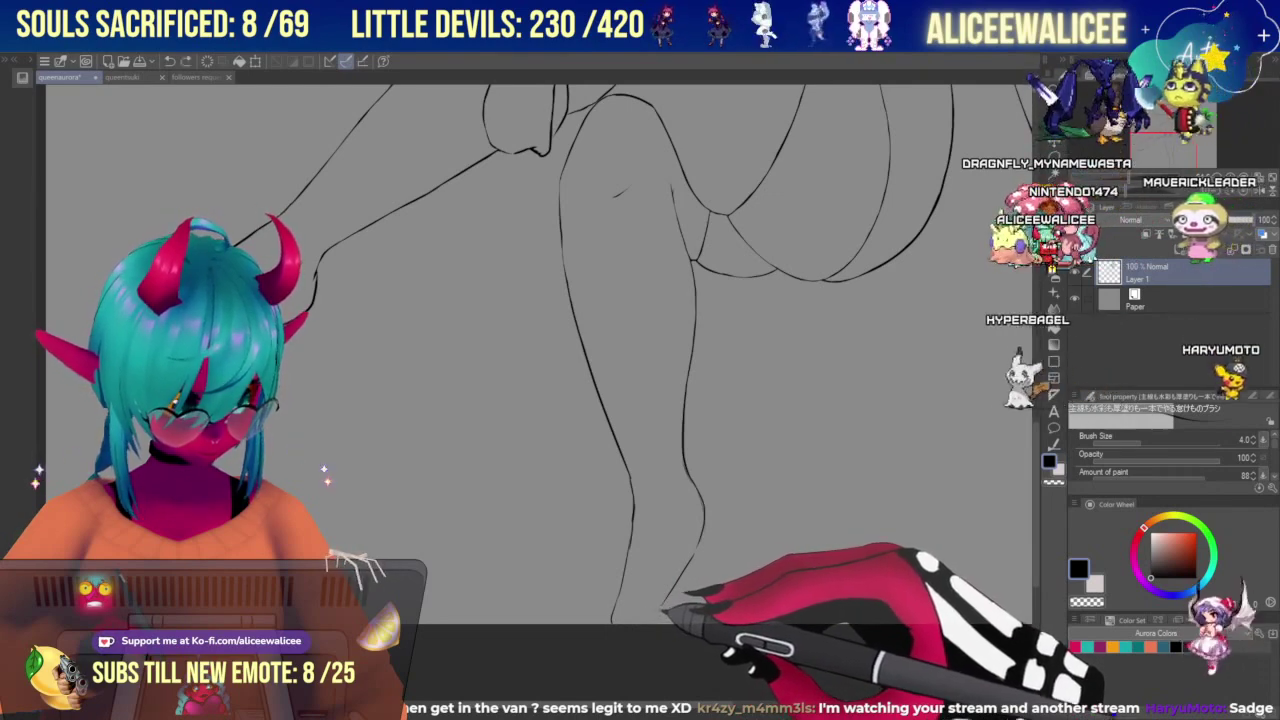
key("ctrl+z")
left_click_drag(669, 600, 638, 623)
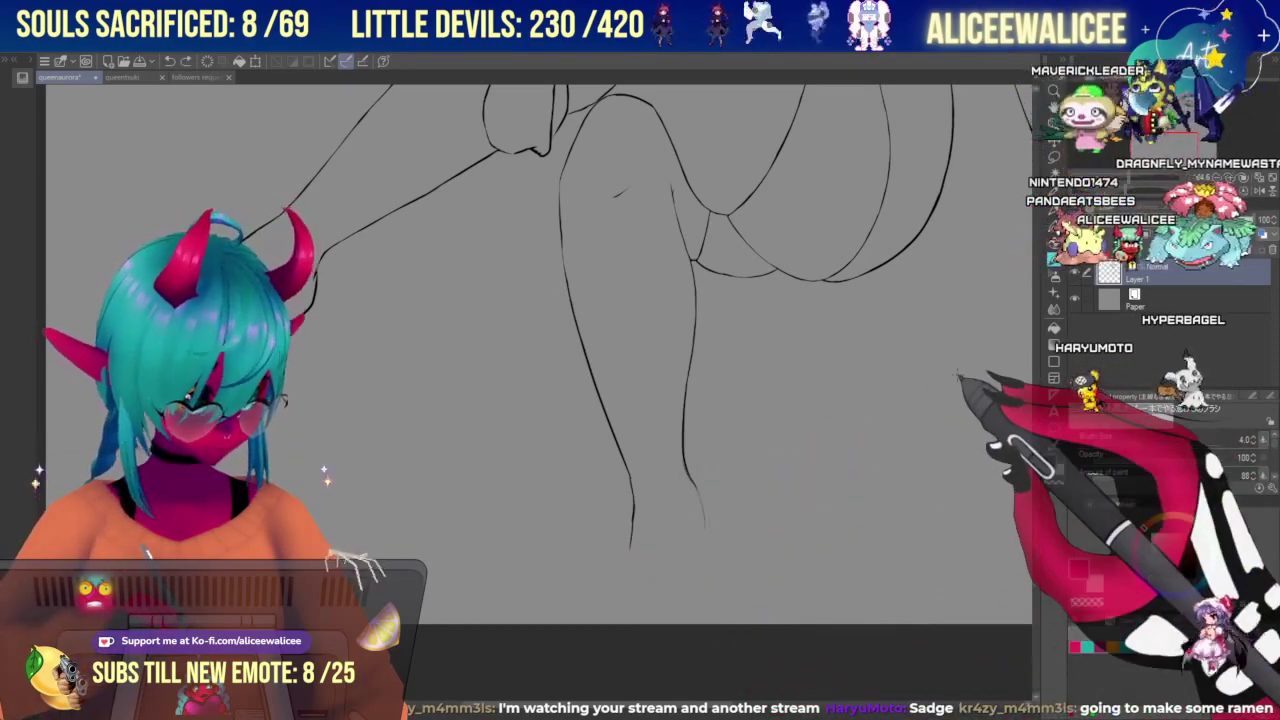
left_click(1054, 276)
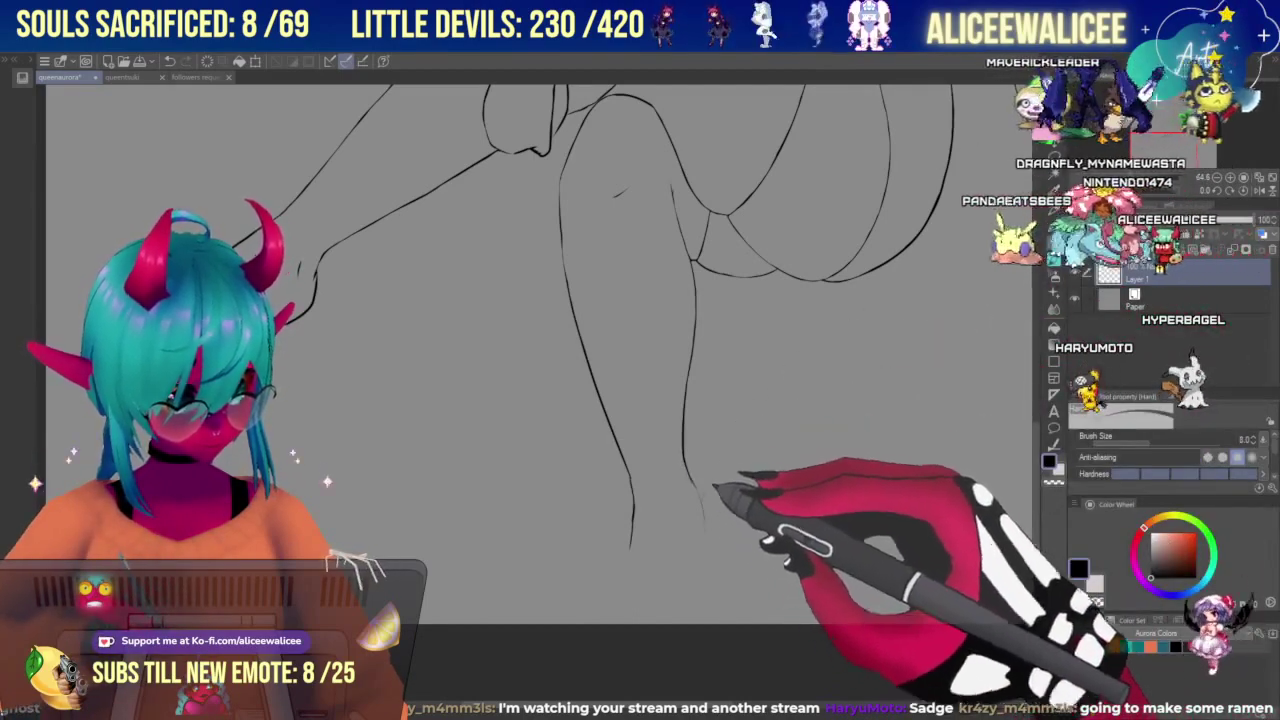
key("b")
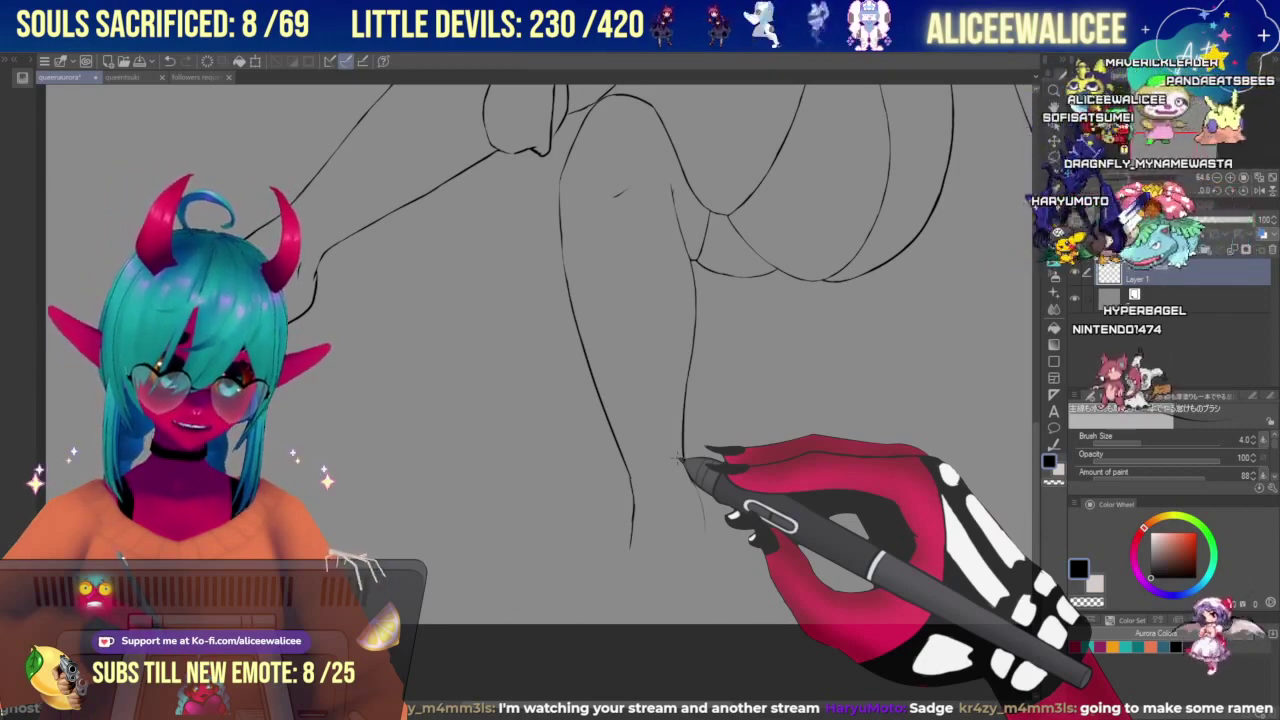
left_click(1054, 259)
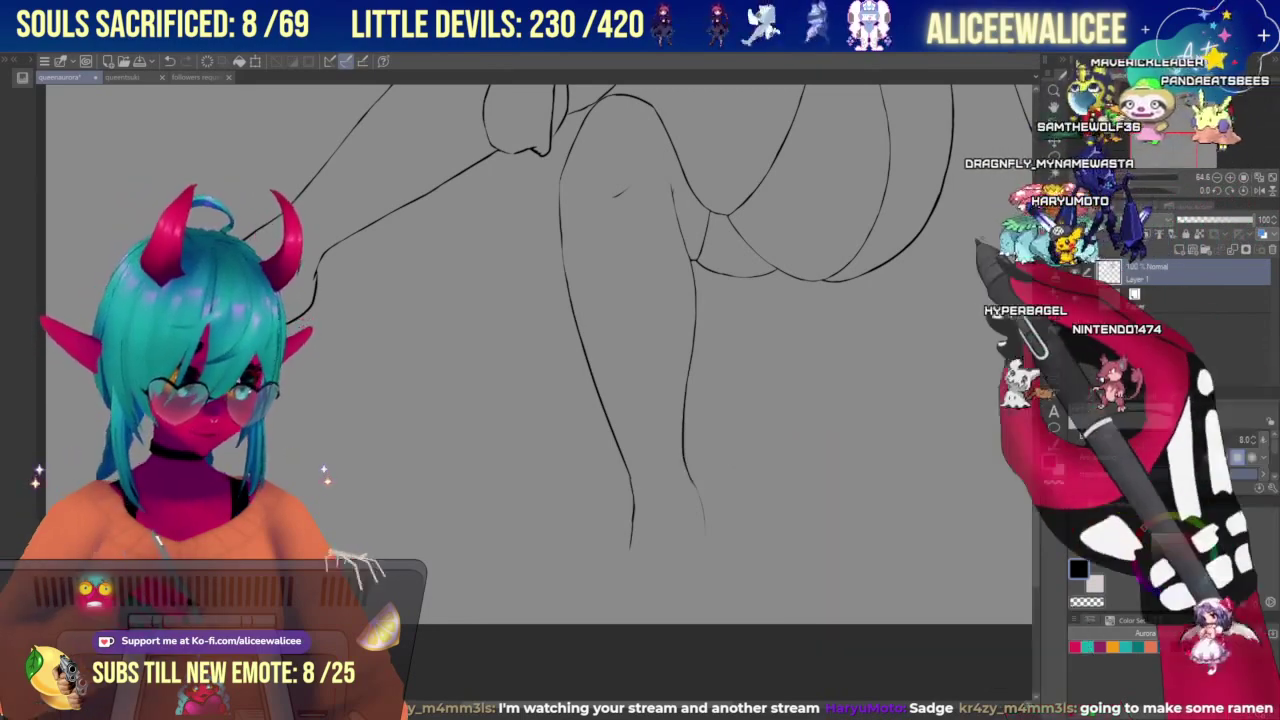
left_click_drag(322, 270, 322, 305)
left_click(1054, 259)
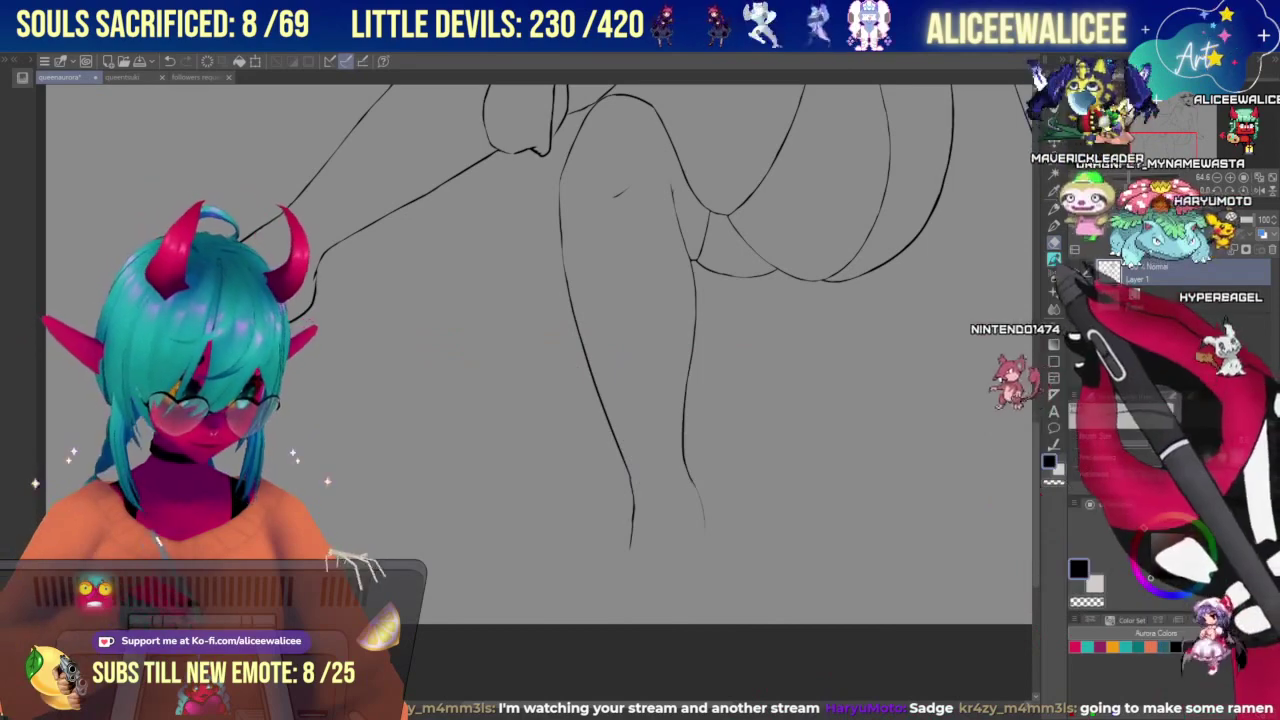
Try to carry both lower leg contours past the ankle to the canvas's lower edge with the 4.0 brush.
left_click_drag(1165, 153, 1165, 151)
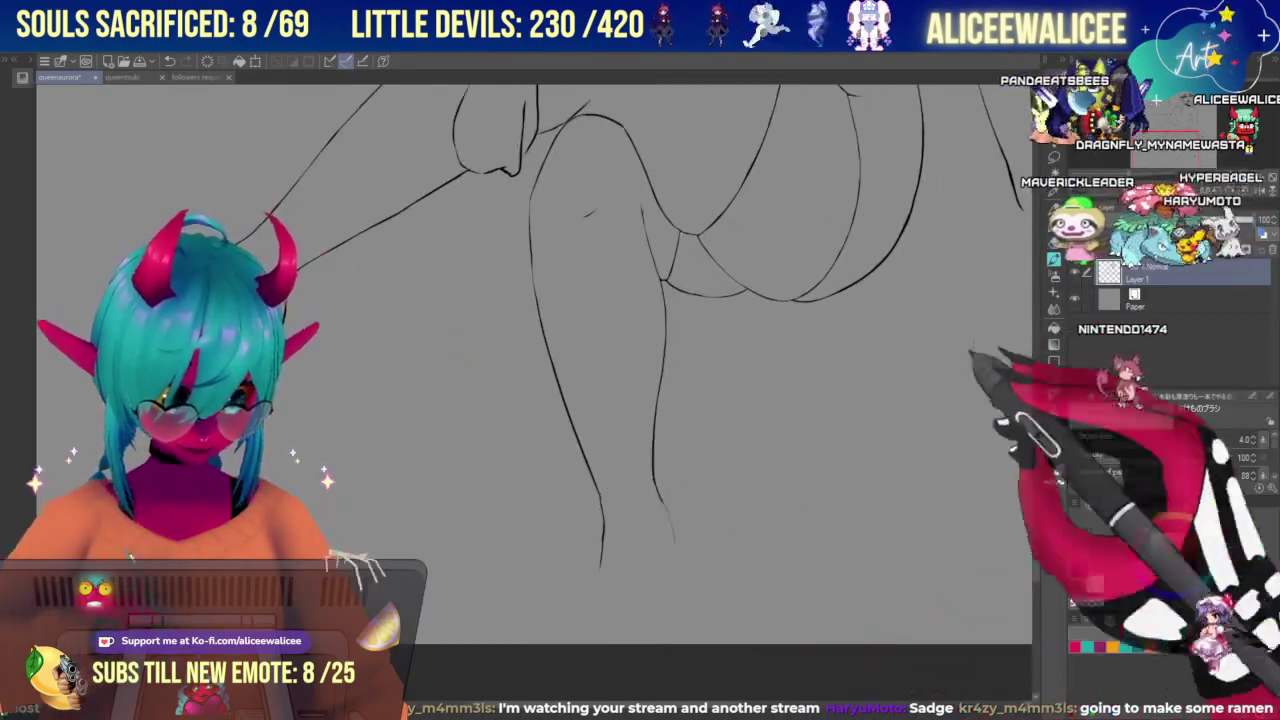
left_click(1054, 242)
left_click_drag(606, 507, 604, 528)
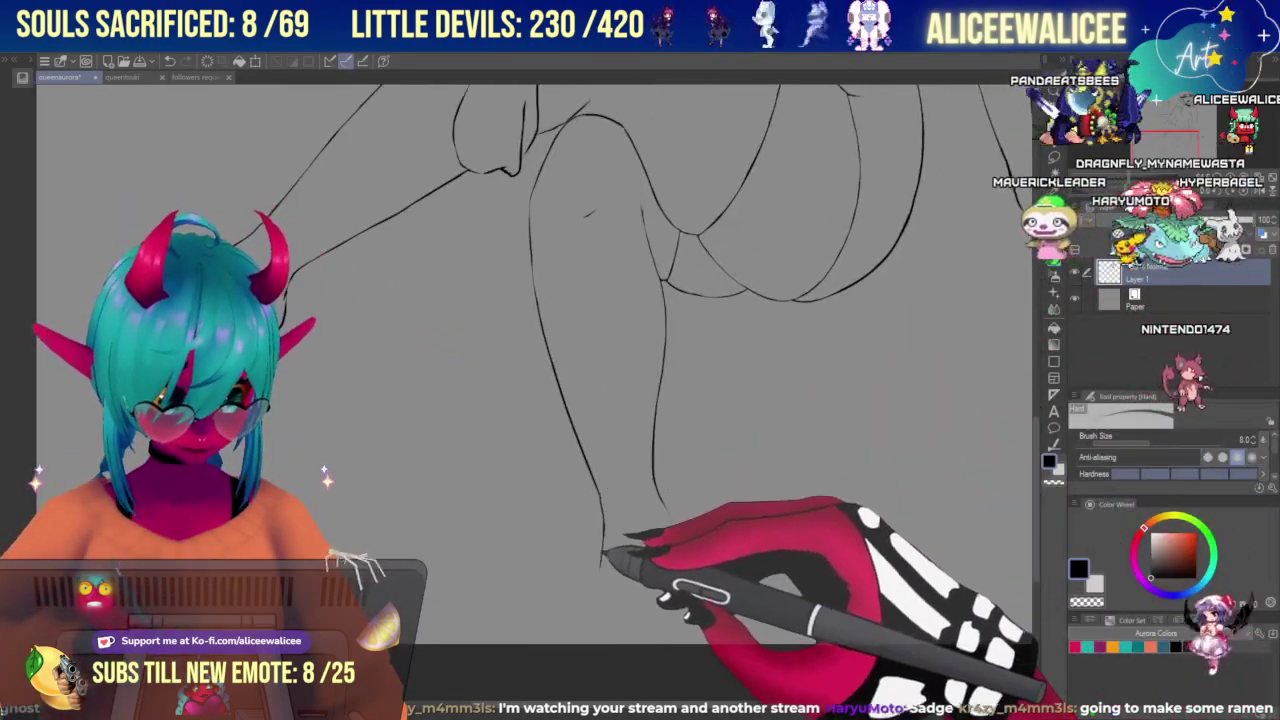
left_click(1054, 259)
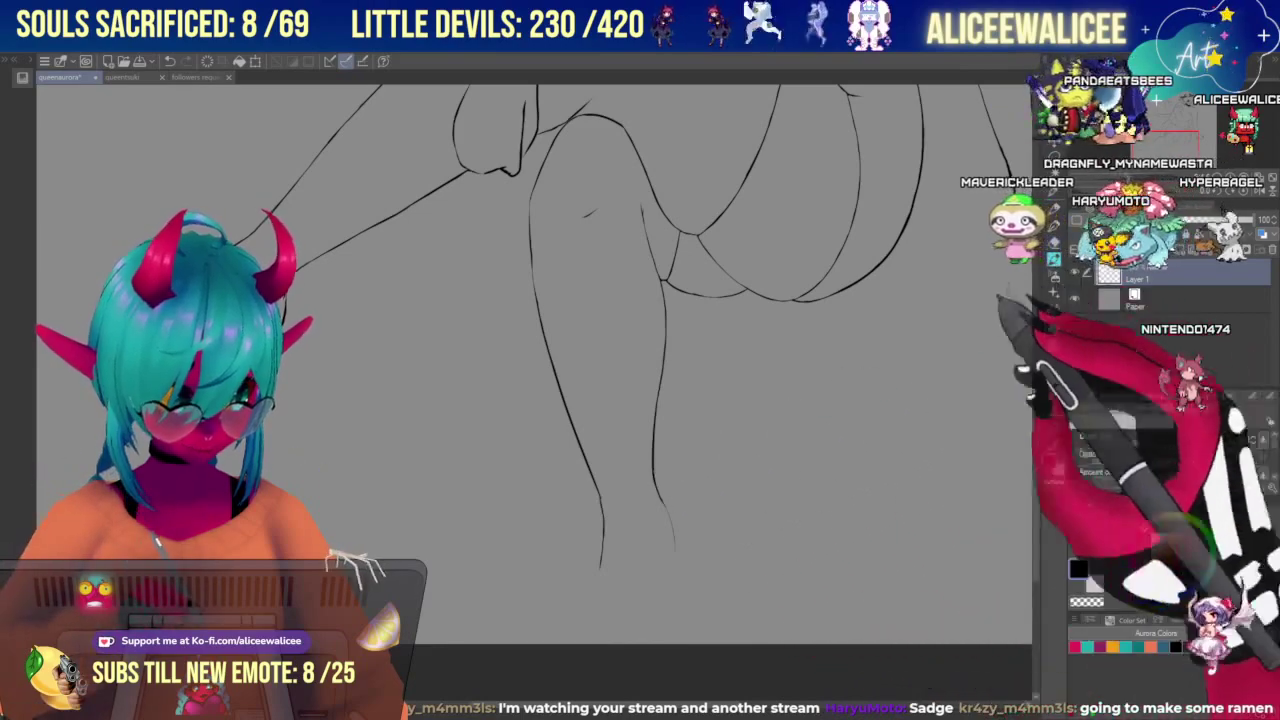
left_click_drag(603, 512, 592, 636)
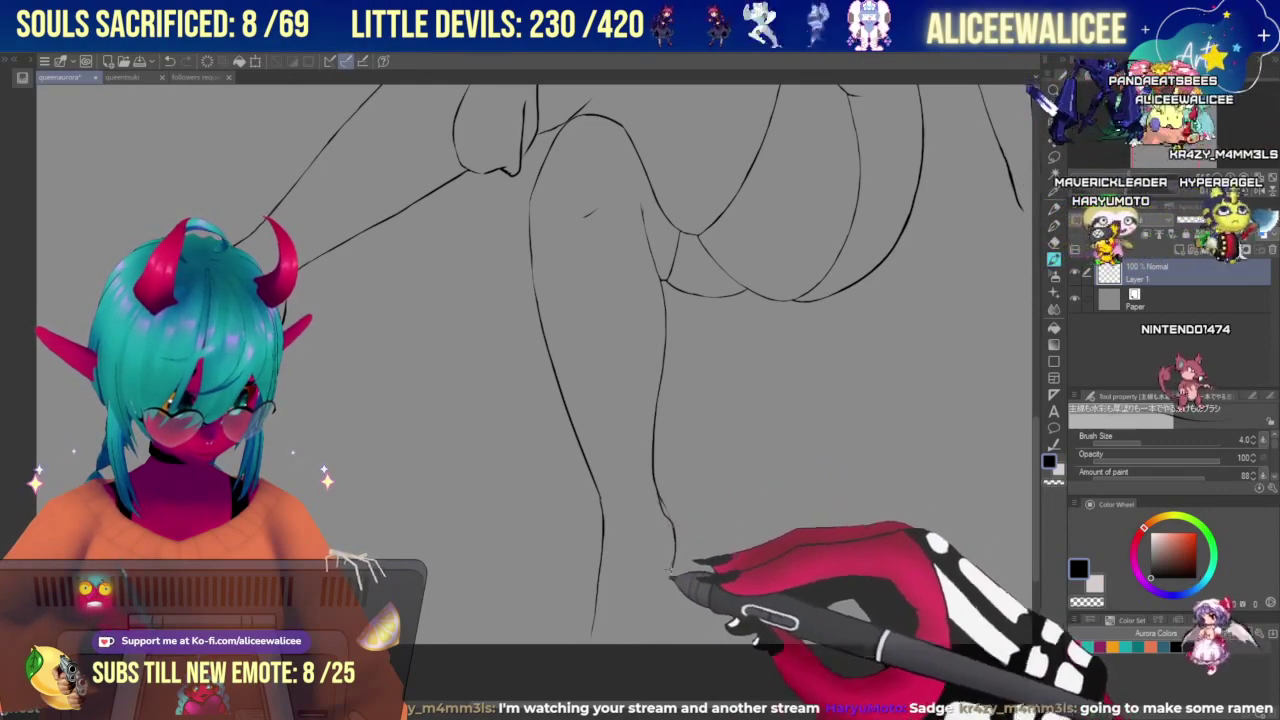
mouse_move(670, 571)
left_mouse_down()
mouse_move(634, 651)
mouse_move(669, 606)
mouse_move(590, 644)
left_mouse_up()
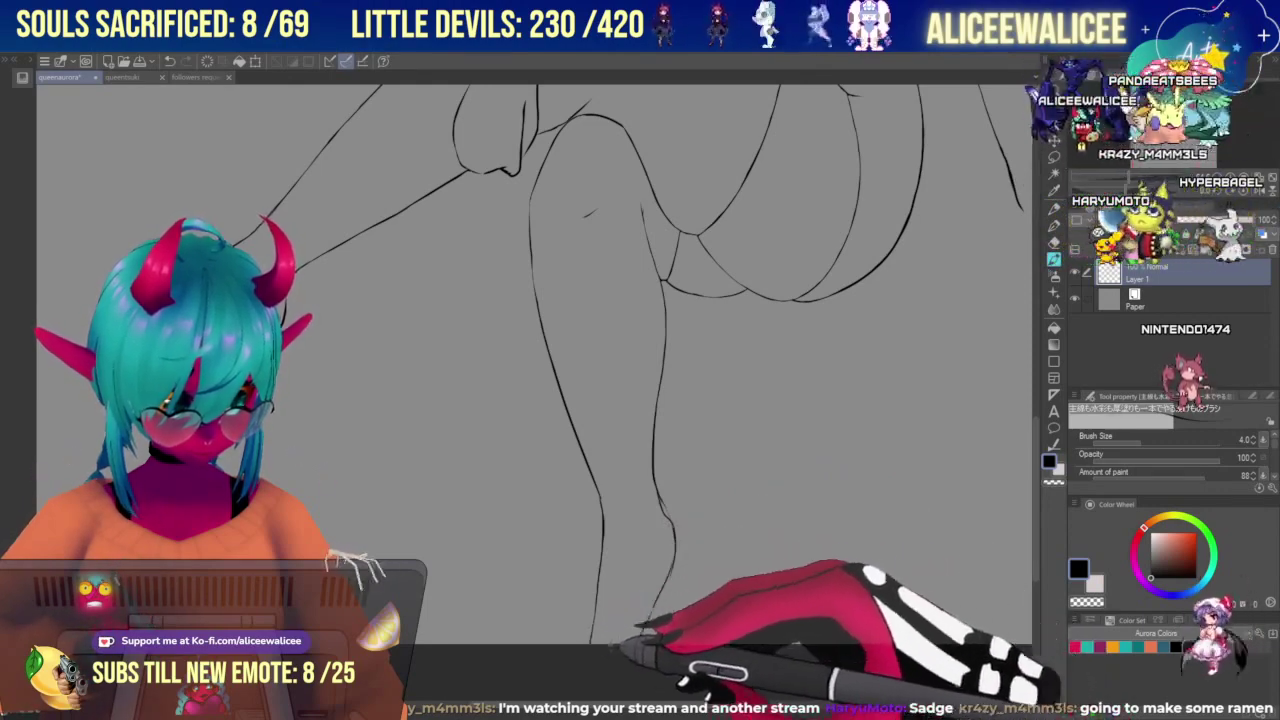
key("e")
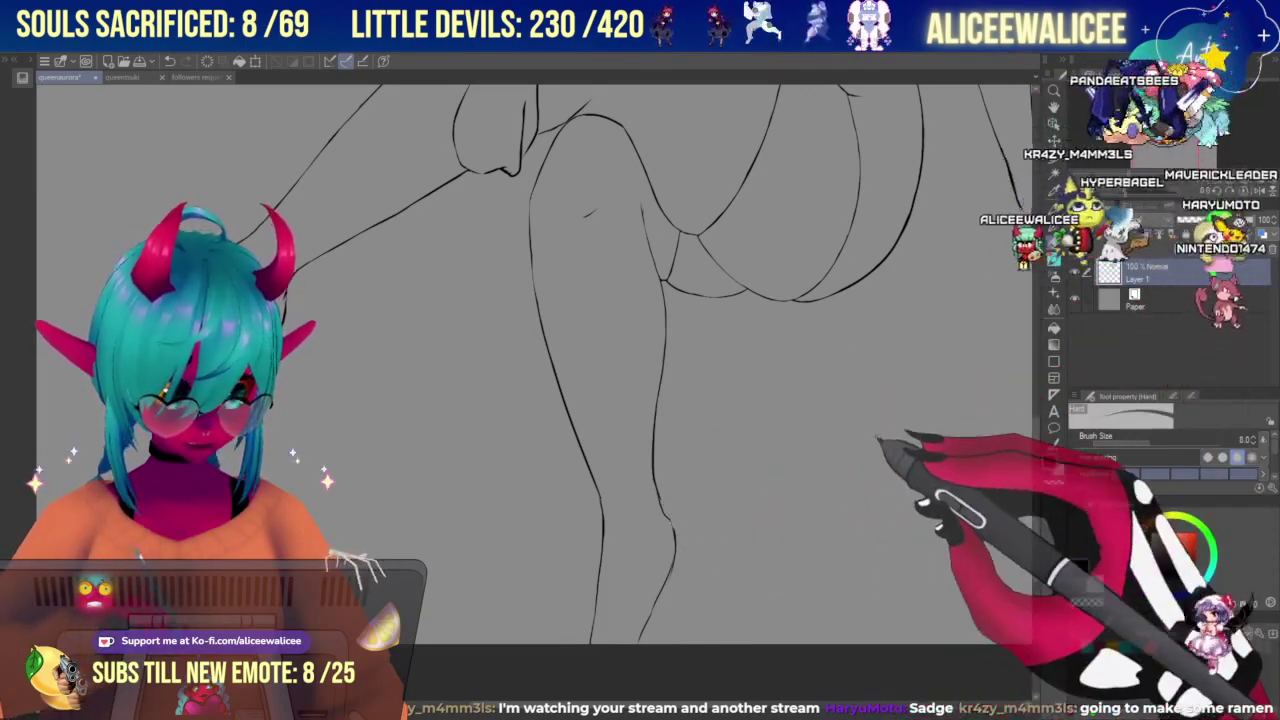
key("ctrl+z")
key("ctrl+z")
key("ctrl+z")
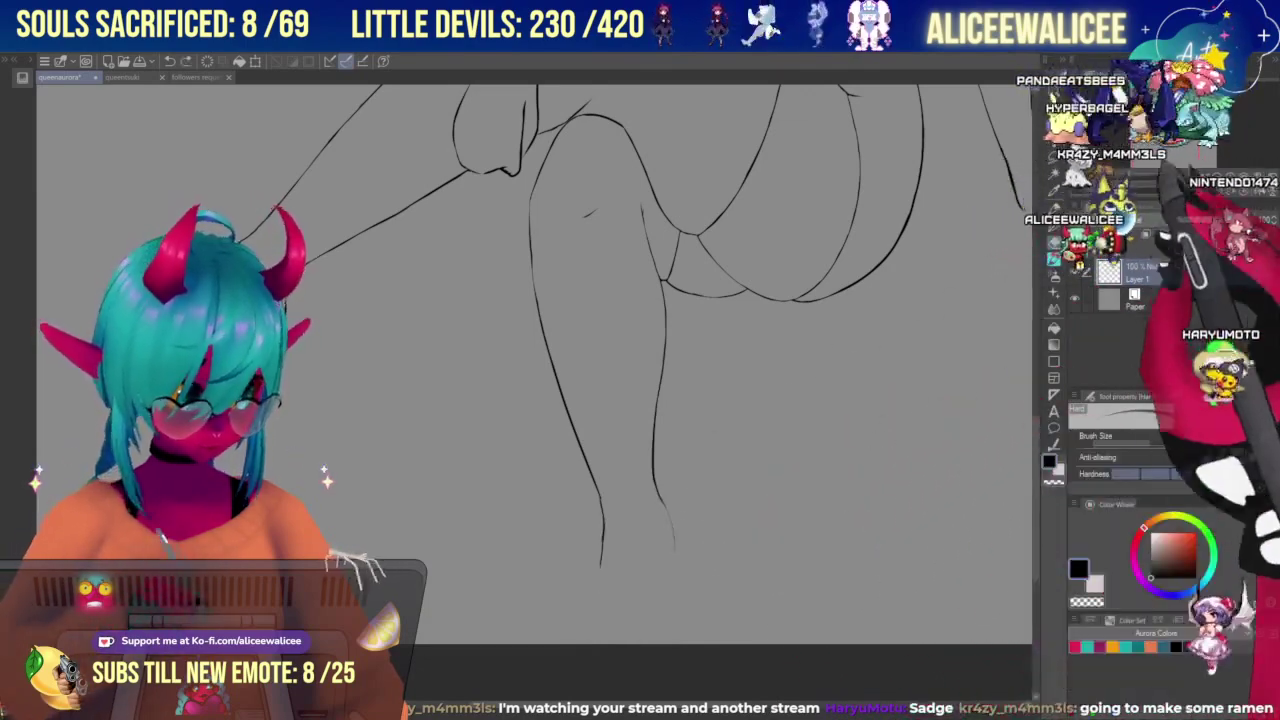
Refine the line art of the character's lowered open hand with the brush.
left_click_drag(1171, 155, 1185, 135)
key("b")
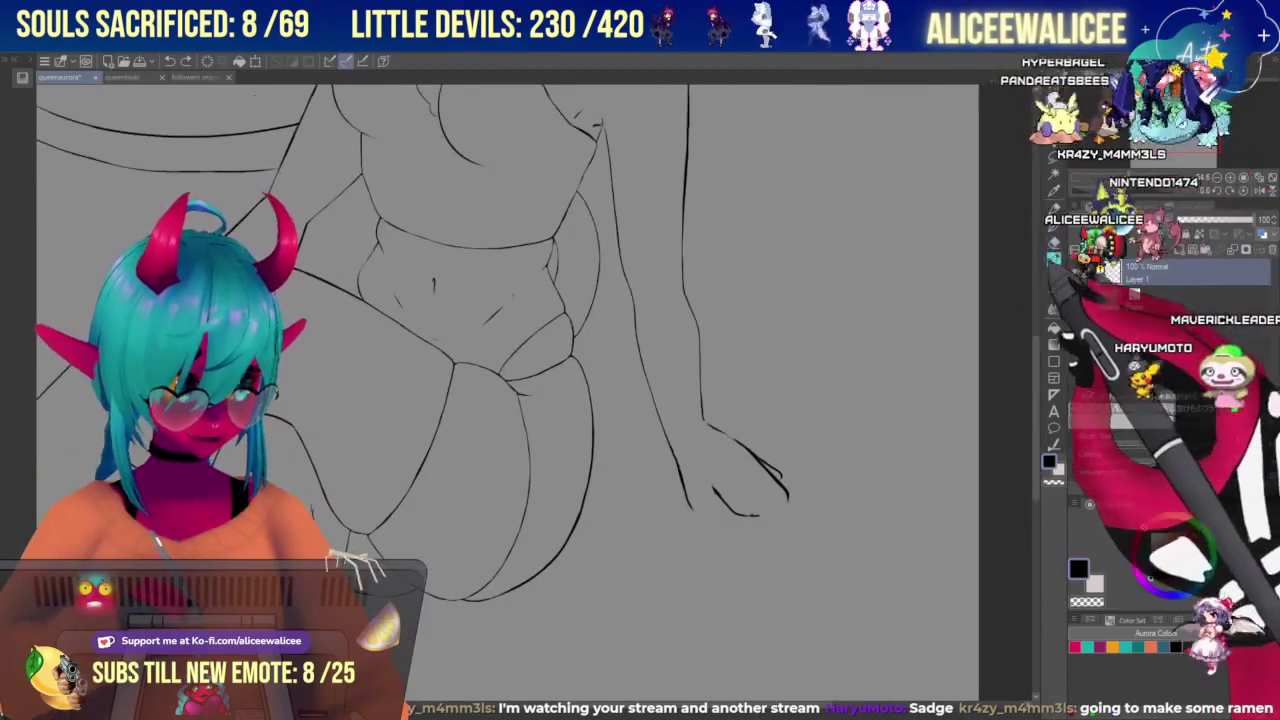
Erase the hand at the end of the straight arm and sketch a new rough hand there.
key("e")
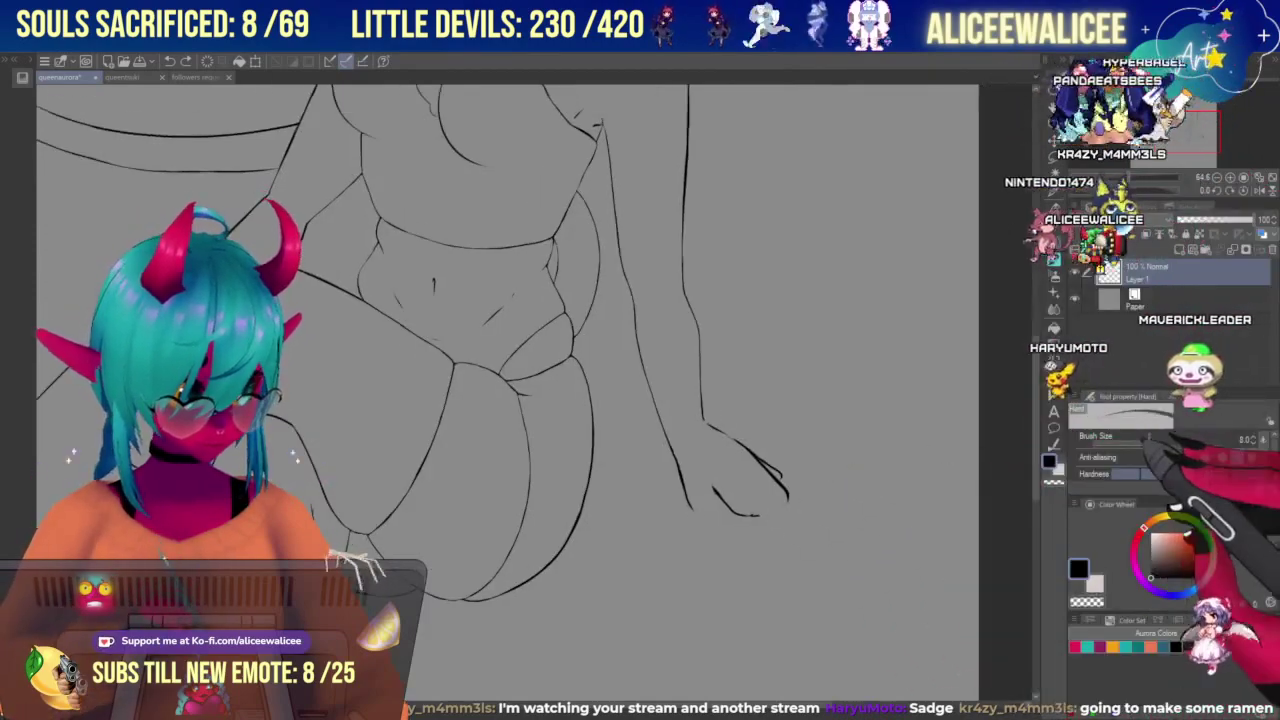
mouse_move(706, 425)
left_mouse_down()
mouse_move(683, 472)
mouse_move(690, 508)
left_mouse_up()
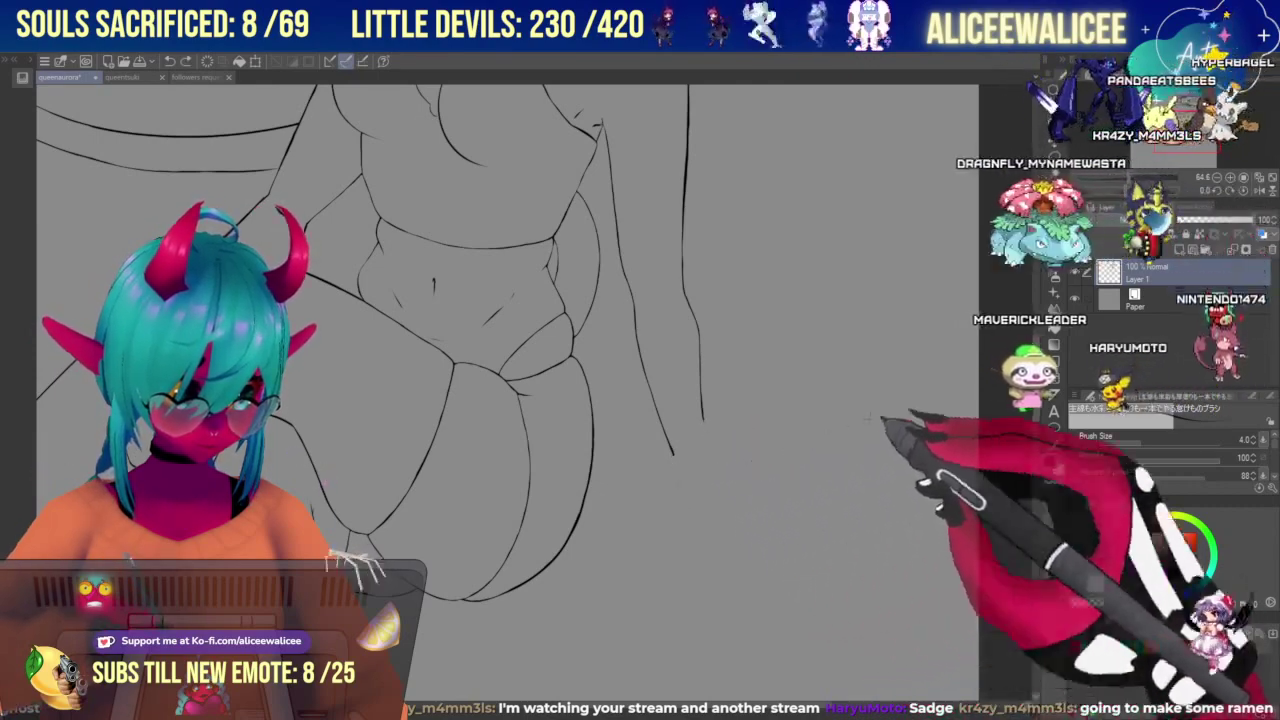
key("ctrl+minus")
key("ctrl+minus")
left_click_drag(535, 390, 565, 458)
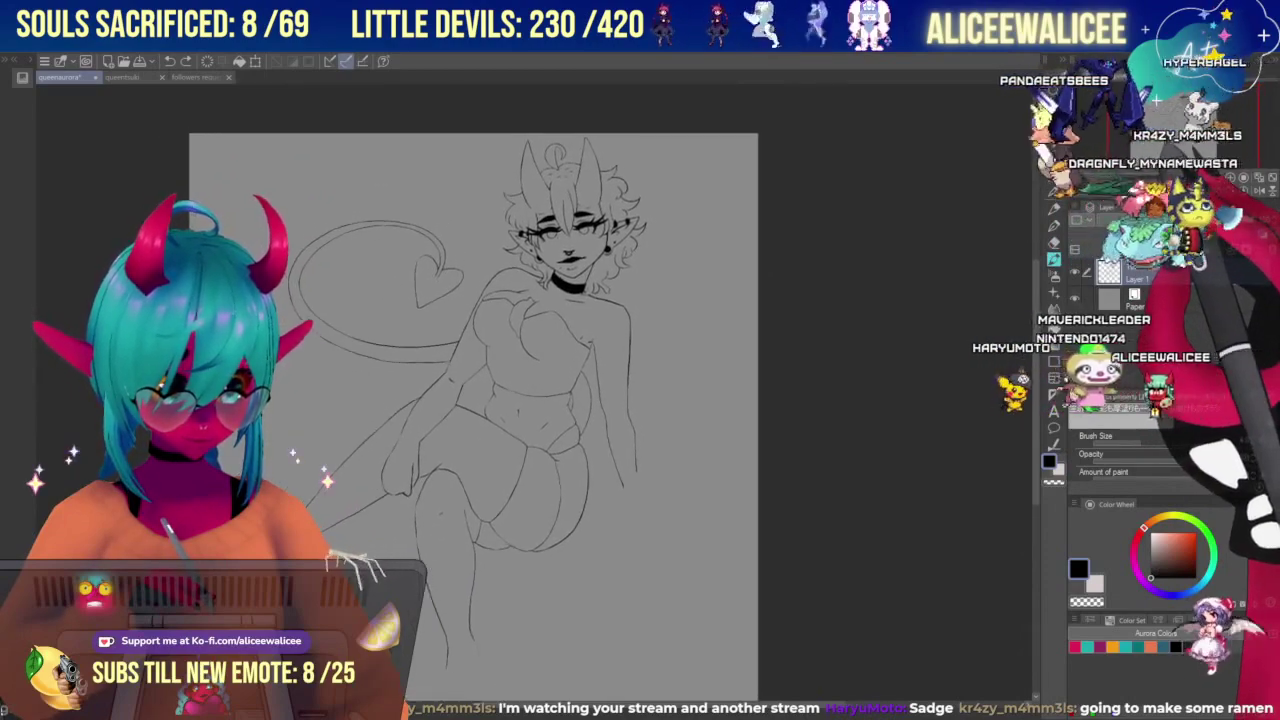
left_click_drag(1165, 112, 1164, 111)
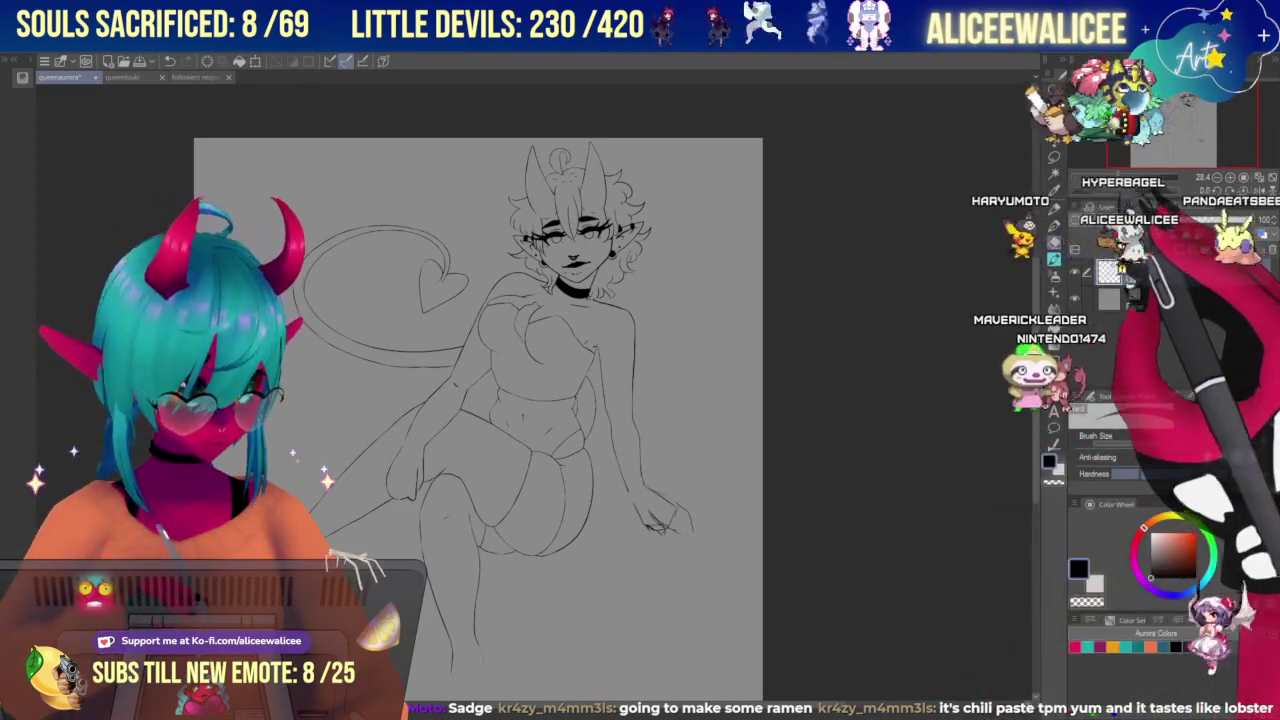
Erase the rough hand's lines and redraw the hand with a clearer wrist, palm and fingers.
left_click(1123, 177)
left_click(1190, 132)
left_click_drag(1190, 133, 1189, 129)
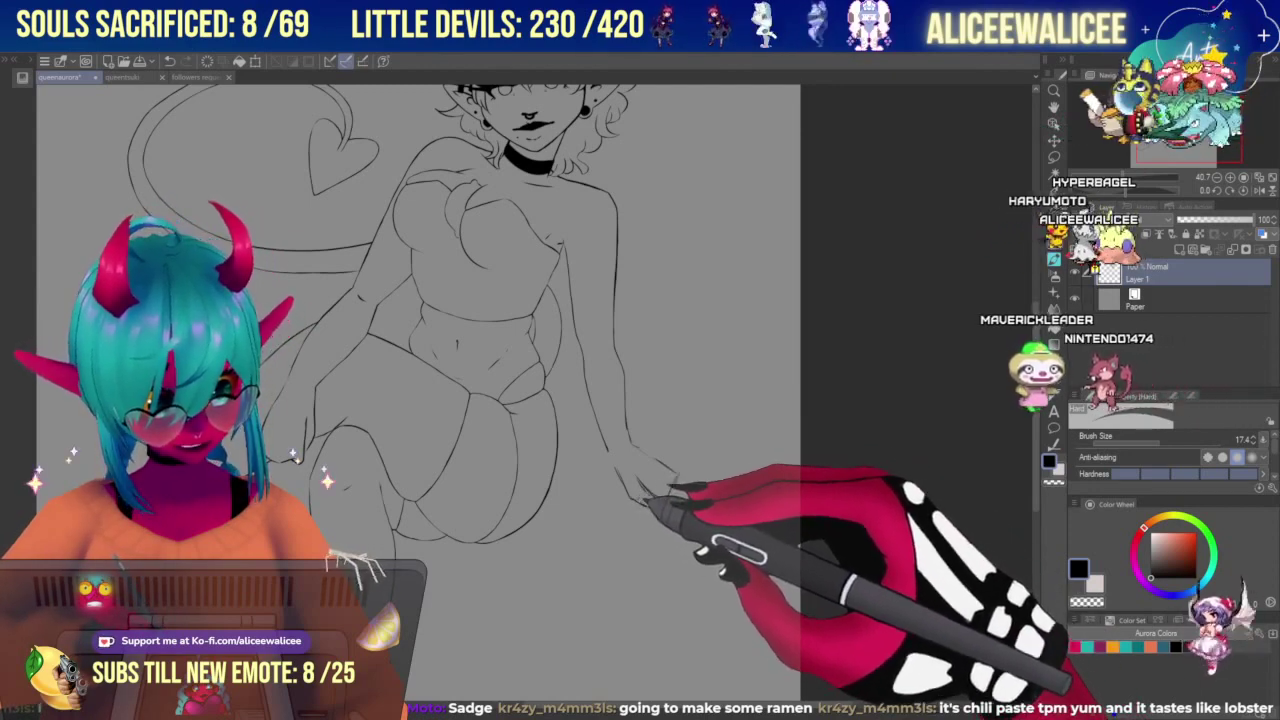
left_click(1054, 259)
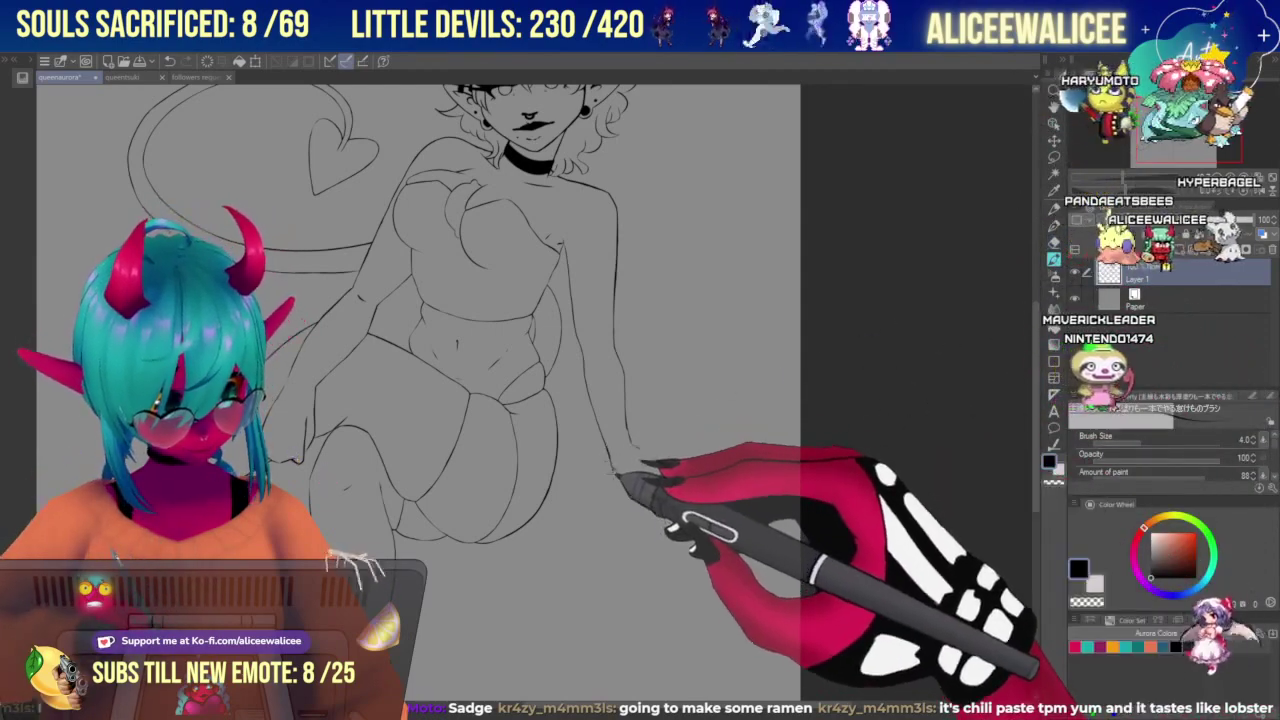
key("p")
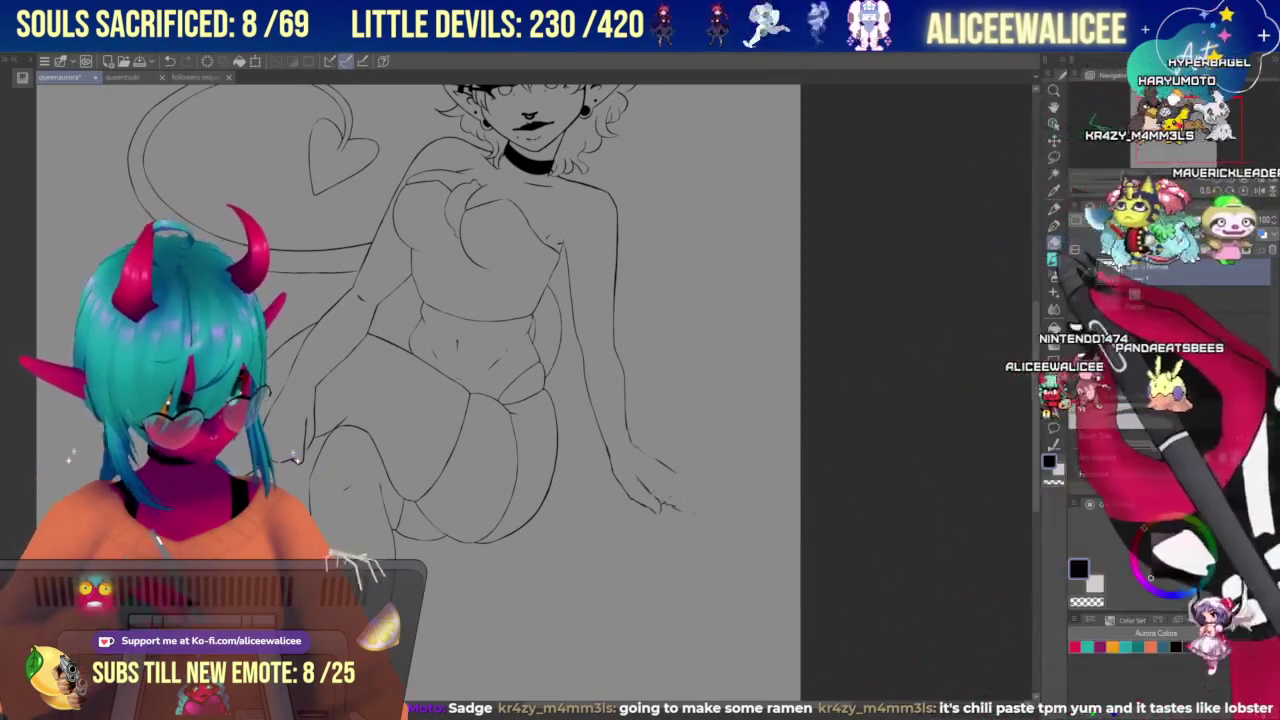
key("b")
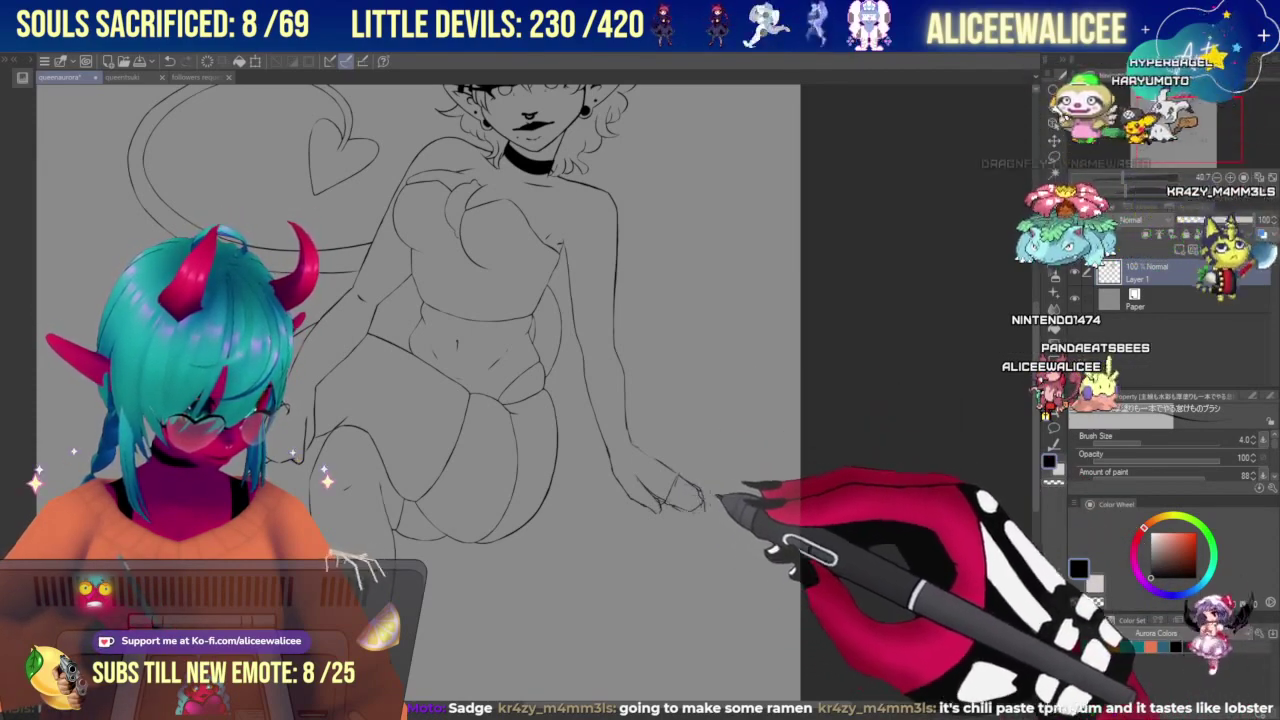
Erase the stray line below the ankle of the front lower leg.
left_click_drag(1176, 131, 1169, 156)
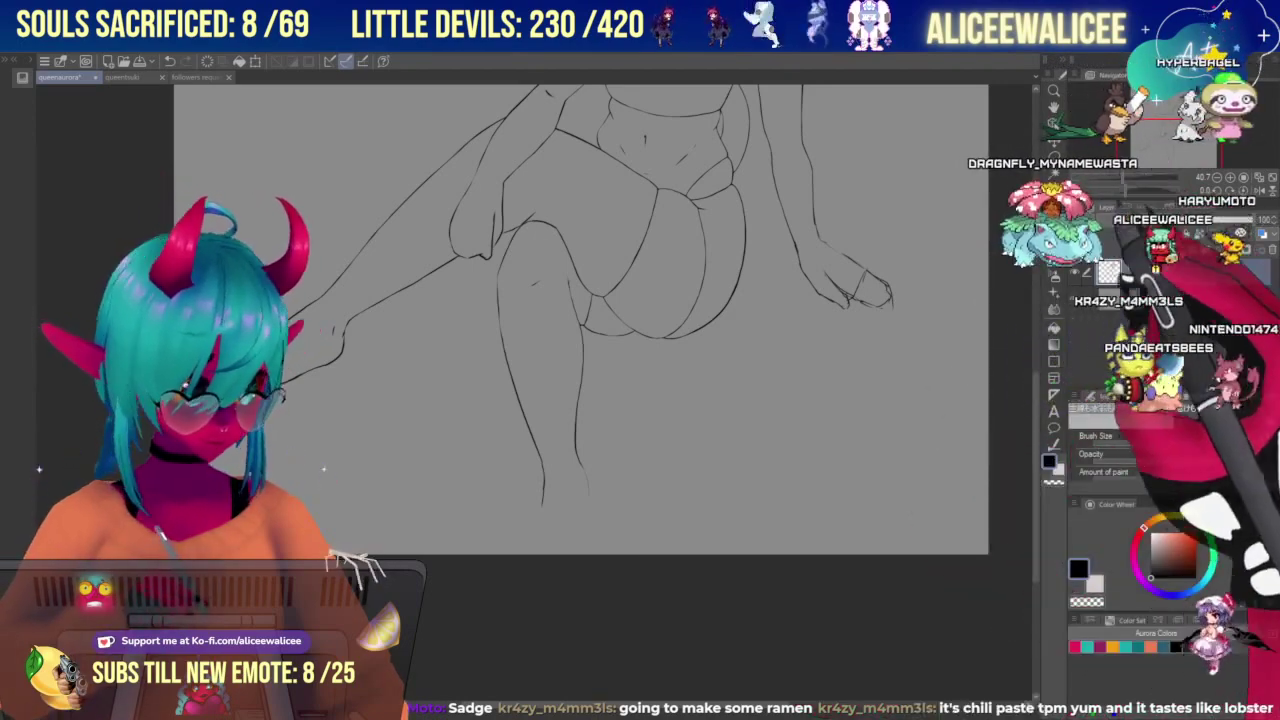
key("ctrl+plus")
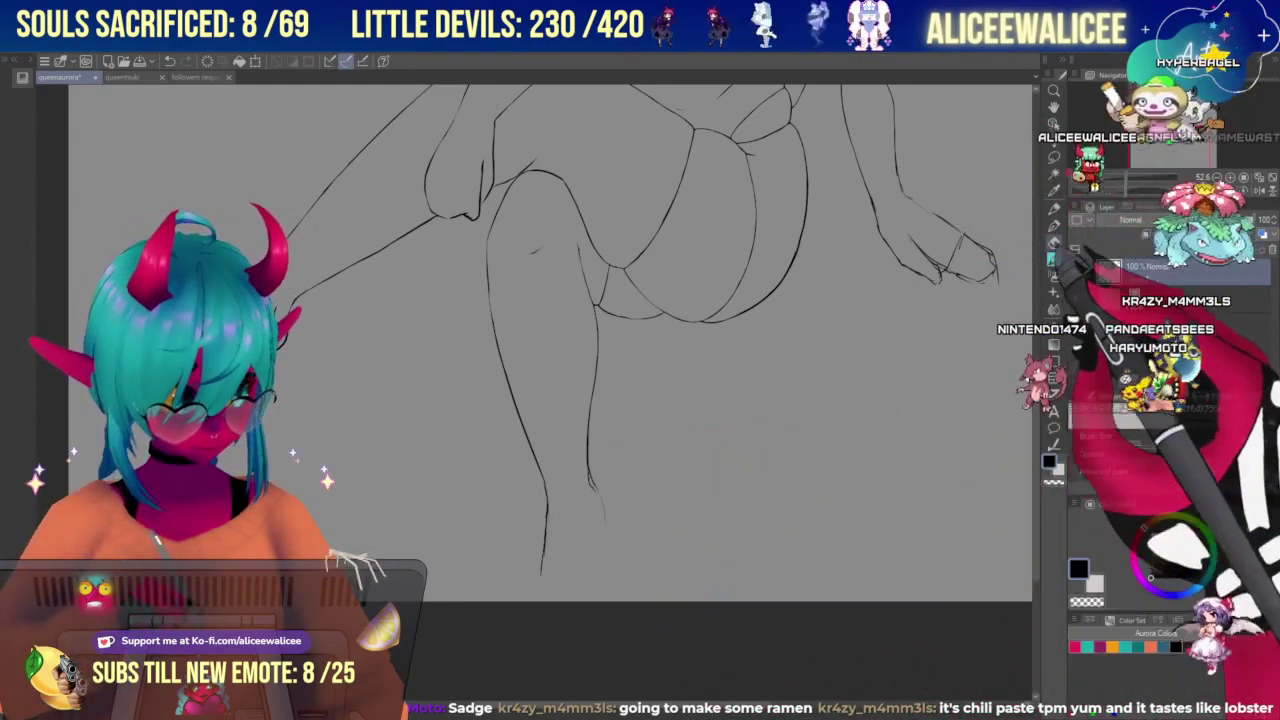
left_click(1054, 243)
left_click_drag(599, 494, 605, 523)
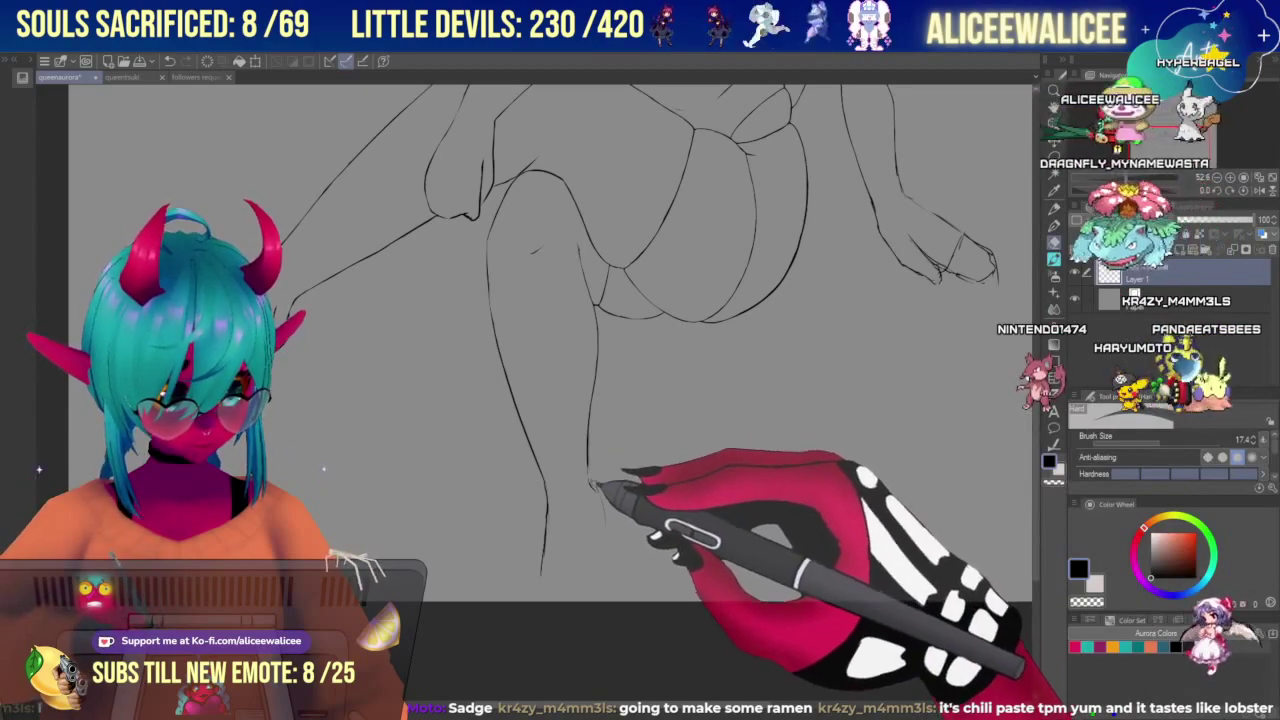
Try to outline the front leg's heel and foot by hand, and undo the last strokes.
key("b")
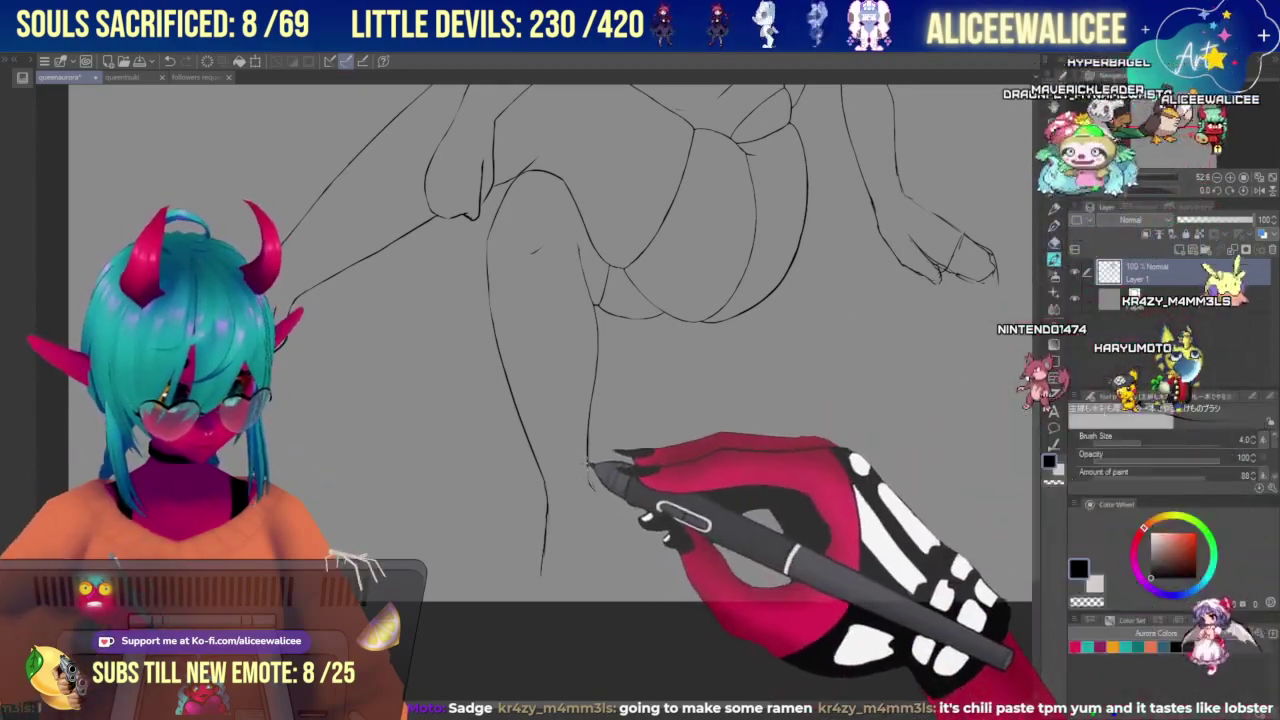
mouse_move(594, 488)
left_mouse_down()
mouse_move(604, 531)
mouse_move(578, 589)
mouse_move(556, 602)
mouse_move(547, 559)
mouse_move(542, 590)
left_mouse_up()
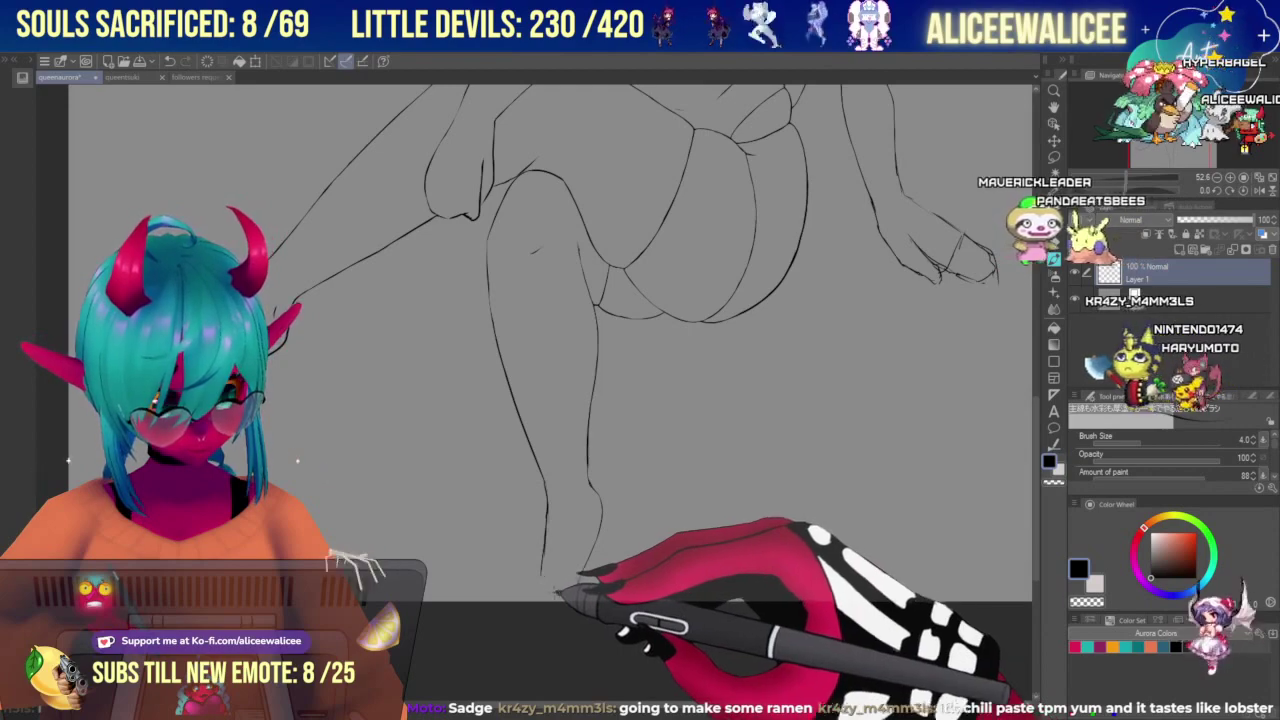
mouse_move(542, 573)
left_mouse_down()
mouse_move(560, 592)
mouse_move(577, 588)
left_mouse_up()
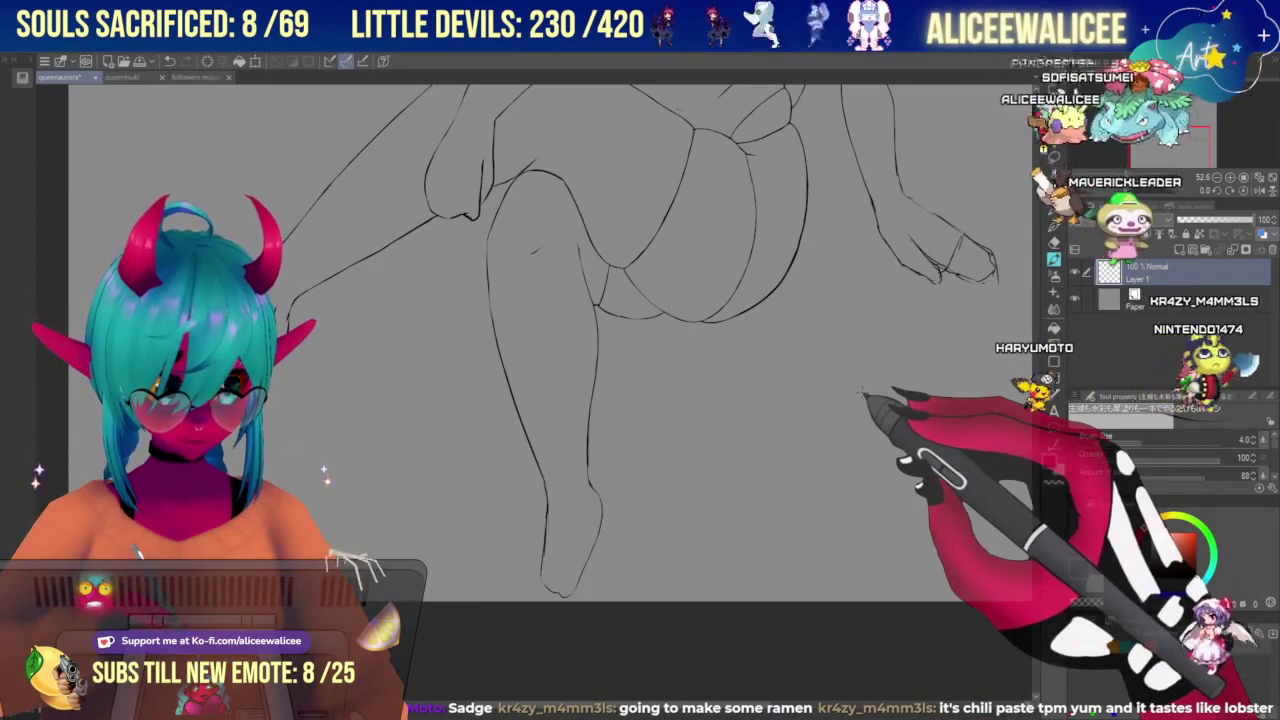
key("ctrl+z")
key("ctrl+z")
Lasso the outstretched leg's foot and paste a copy of it onto a new layer.
left_click(1054, 157)
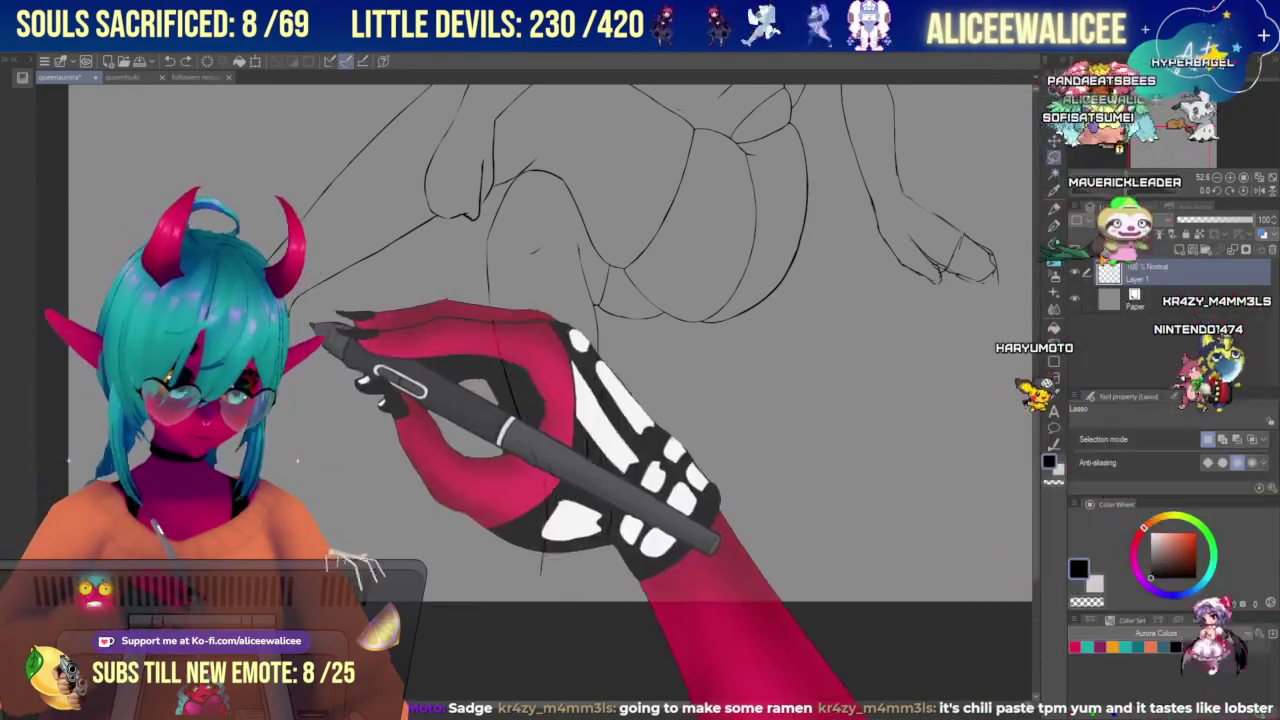
mouse_move(312, 326)
left_mouse_down()
mouse_move(285, 291)
mouse_move(268, 337)
mouse_move(305, 330)
left_mouse_up()
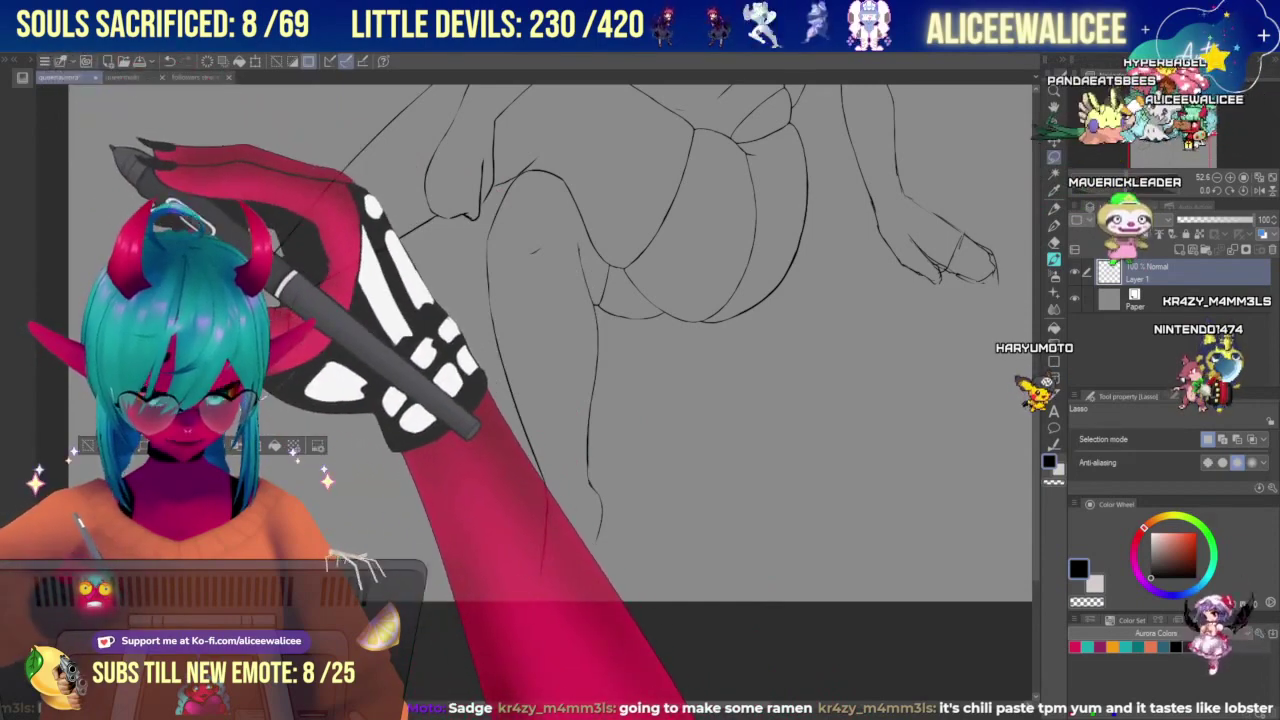
key("ctrl+c")
key("ctrl+v")
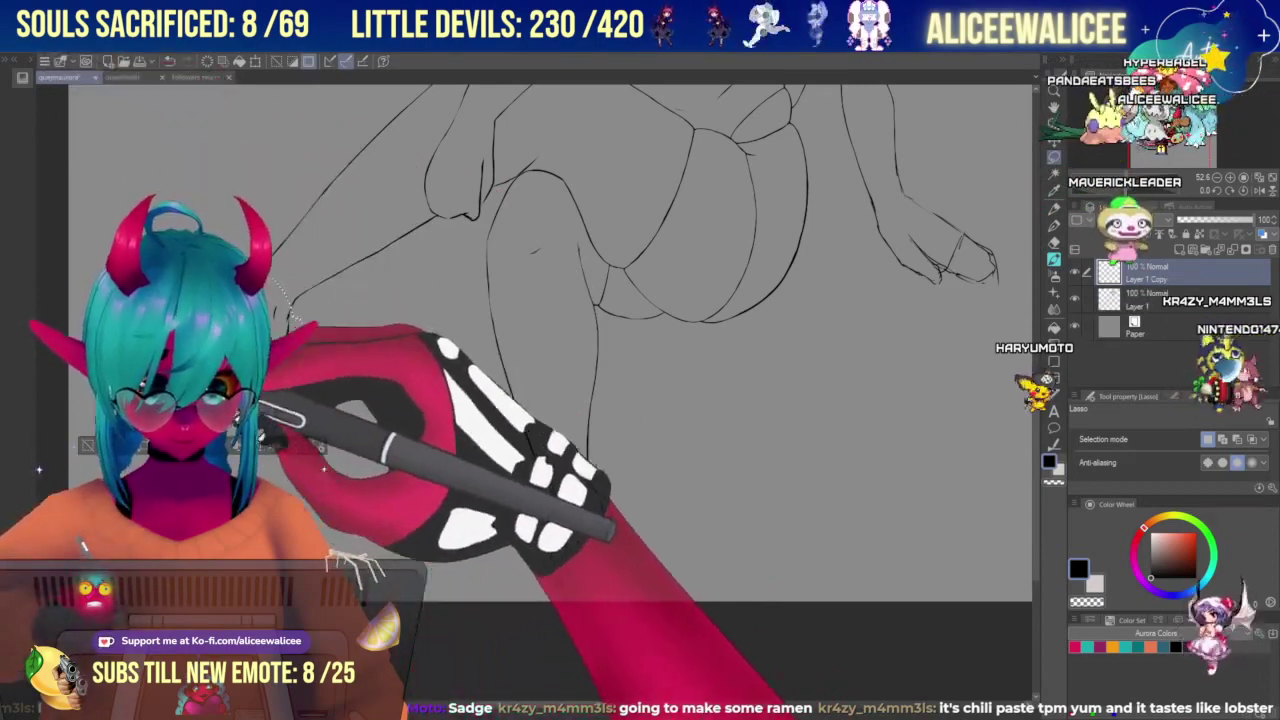
key("ctrl+t")
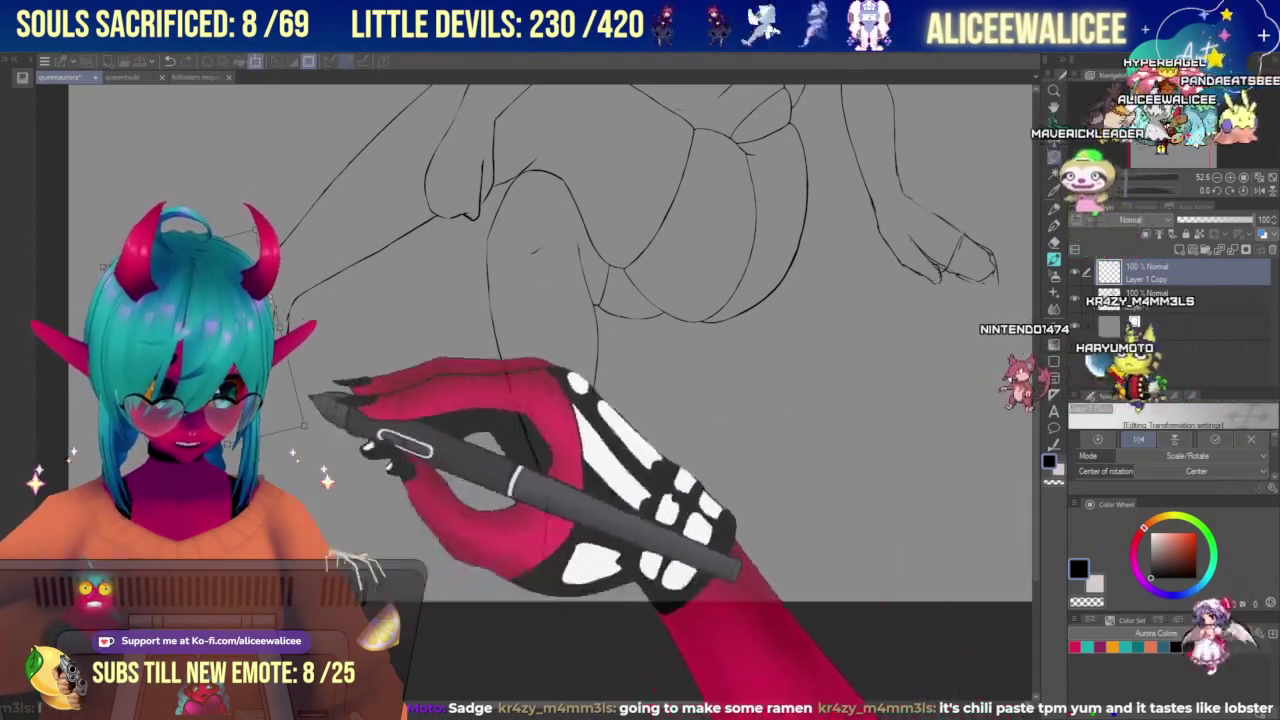
left_click_drag(310, 397, 366, 368)
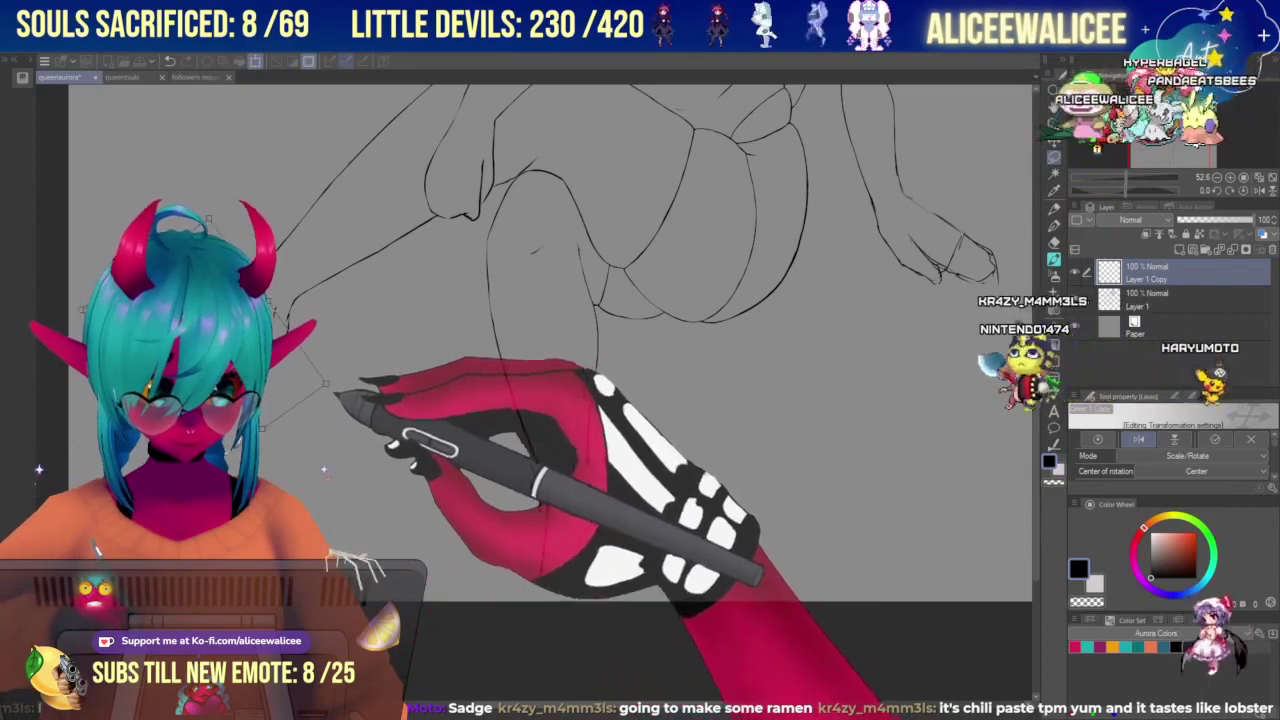
left_click_drag(264, 392, 594, 622)
left_click_drag(722, 600, 700, 564)
left_click_drag(565, 598, 620, 590)
left_click_drag(780, 598, 782, 552)
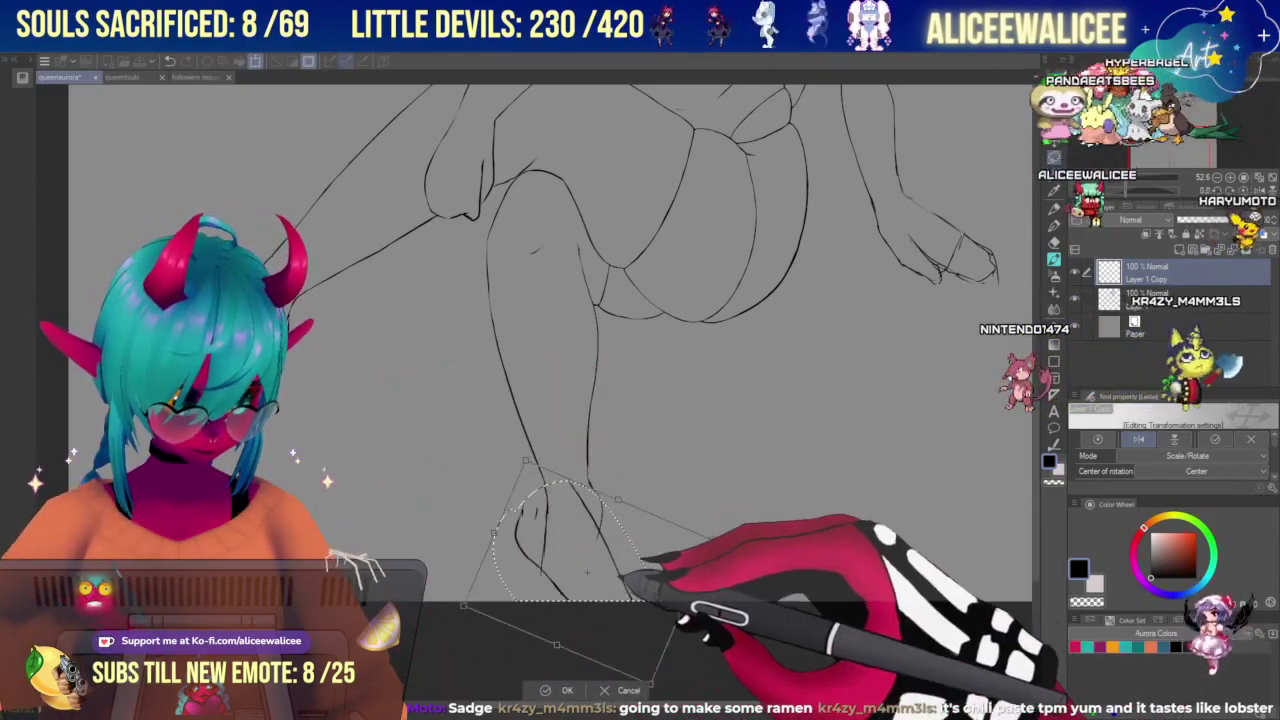
left_click_drag(587, 572, 610, 576)
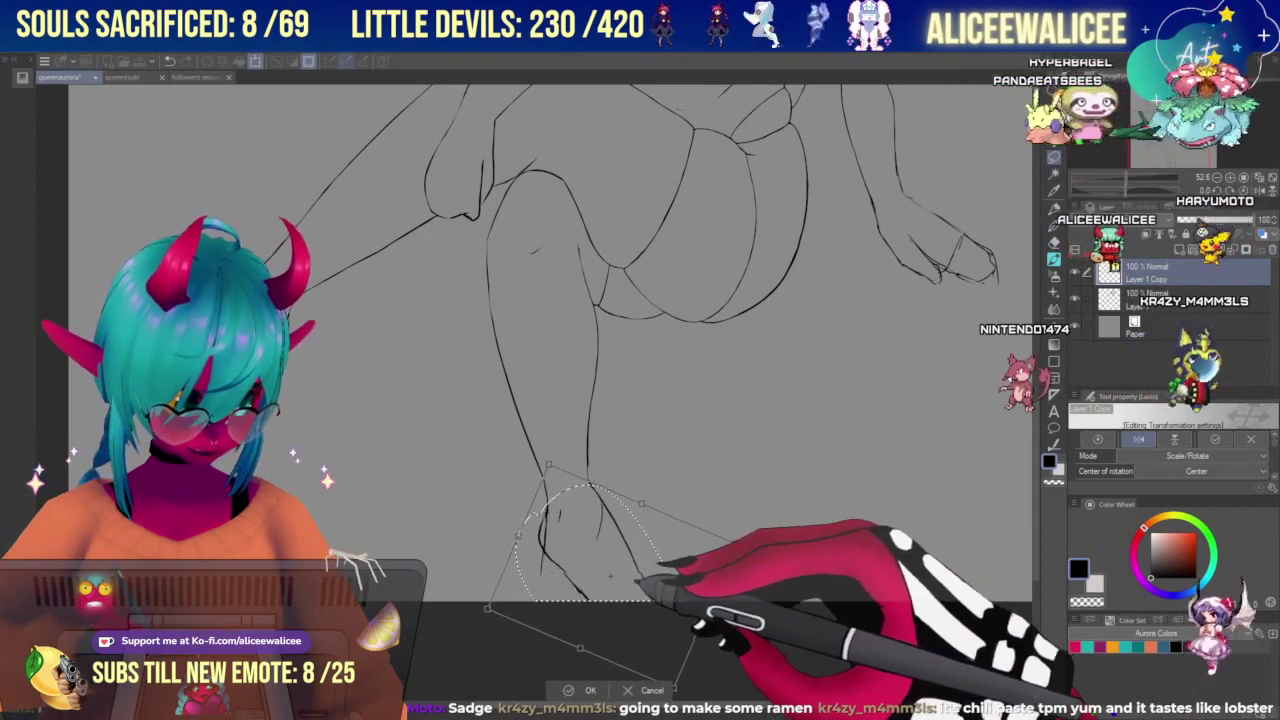
left_click_drag(795, 594, 756, 492)
left_click(645, 690)
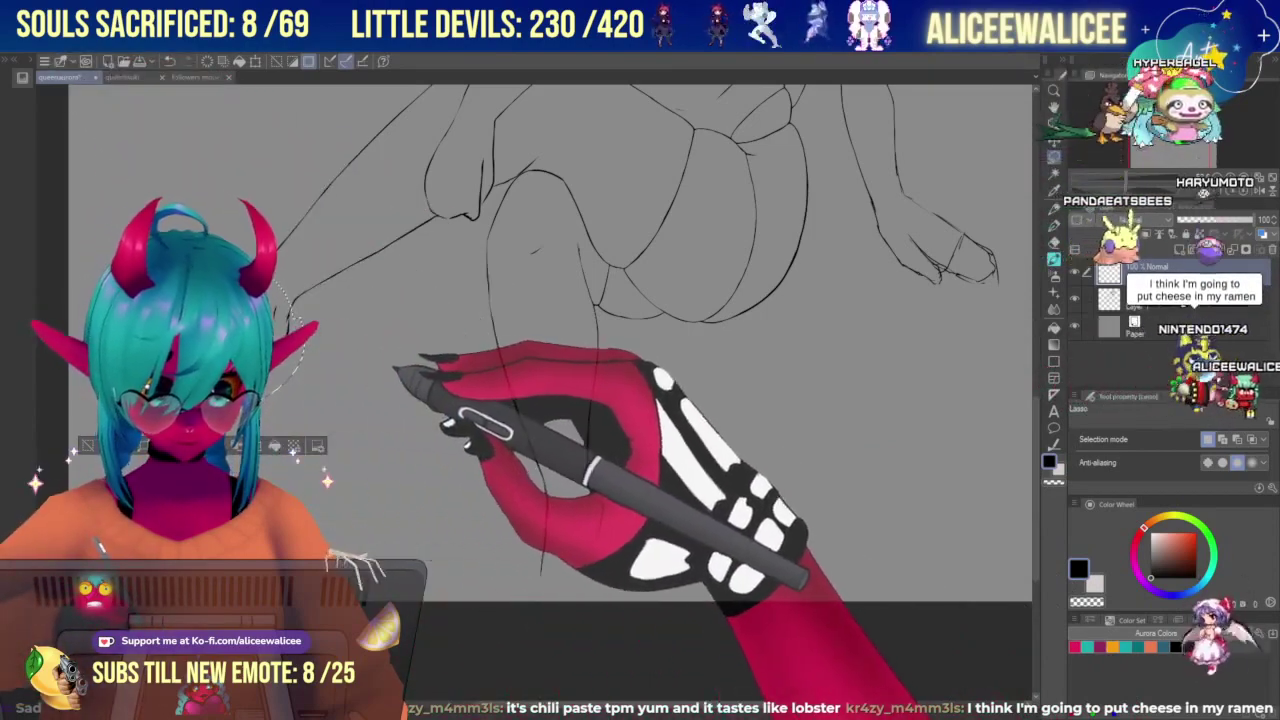
Move and rotate the copied foot so it lines up with the front leg's ankle, without flipping it.
key("ctrl+t")
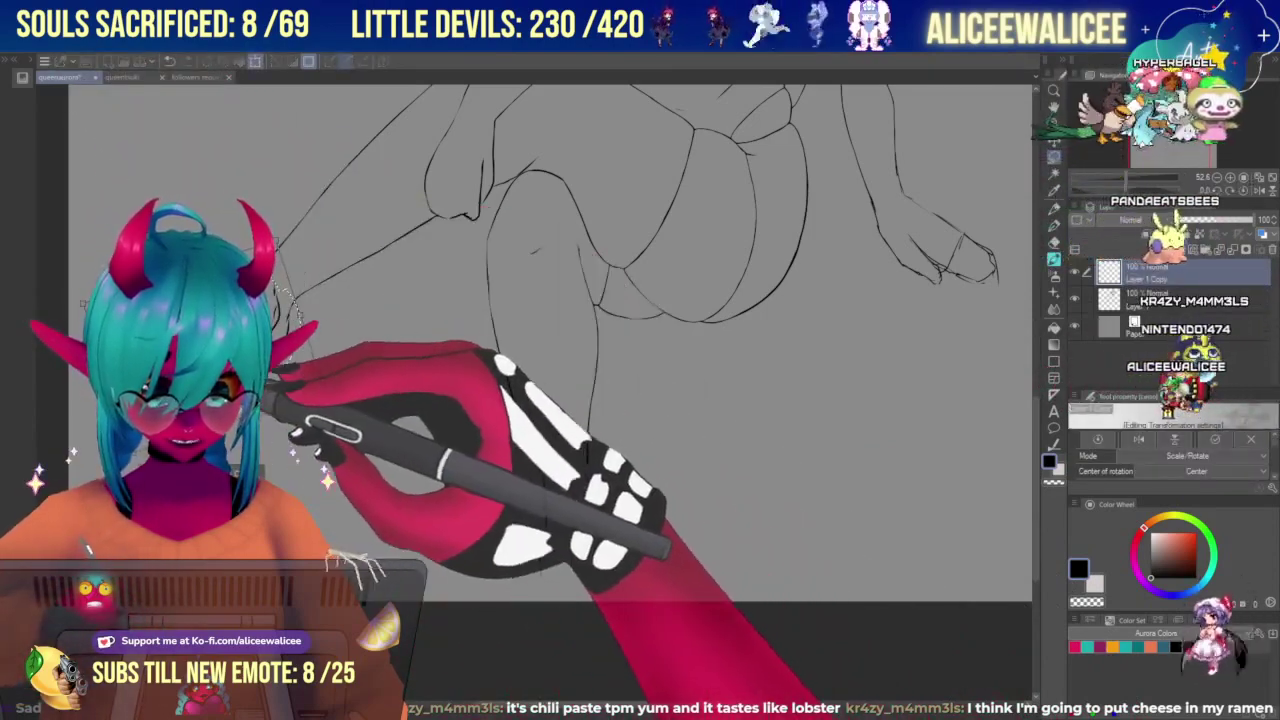
mouse_move(265, 398)
left_mouse_down()
mouse_move(543, 580)
mouse_move(612, 655)
left_mouse_up()
left_click_drag(706, 491, 623, 514)
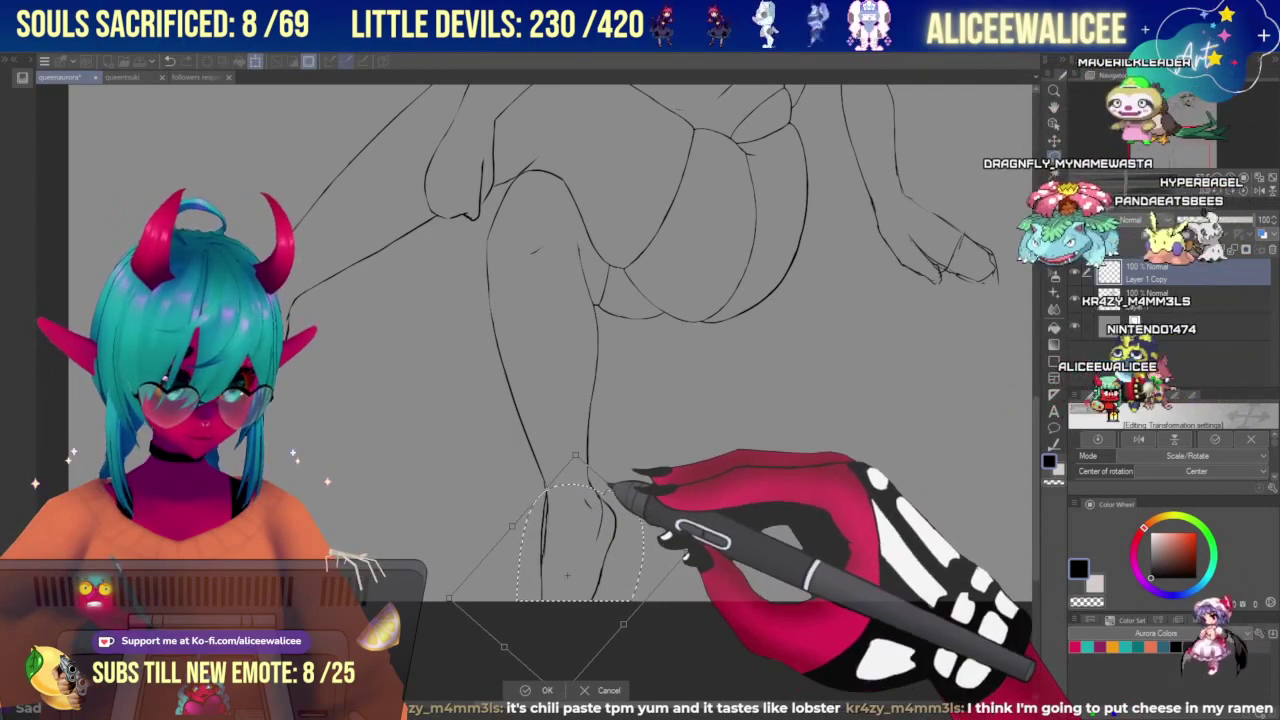
left_click_drag(626, 576, 625, 568)
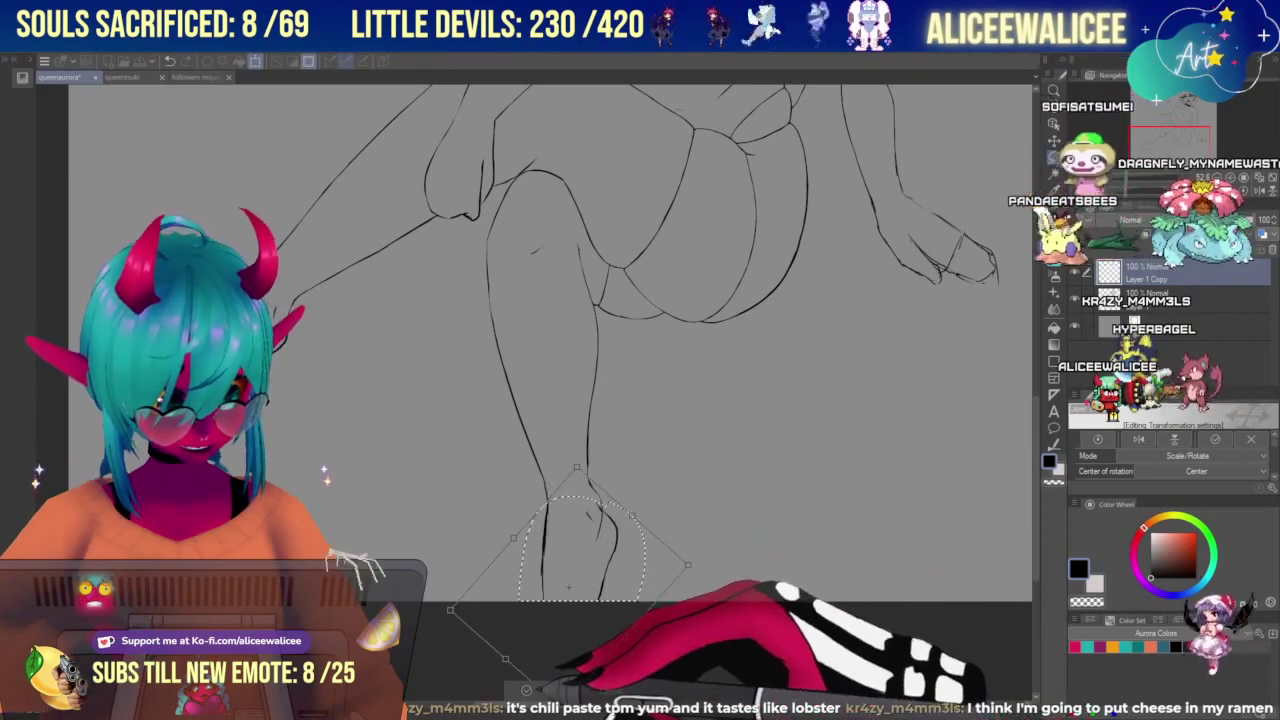
key("Return")
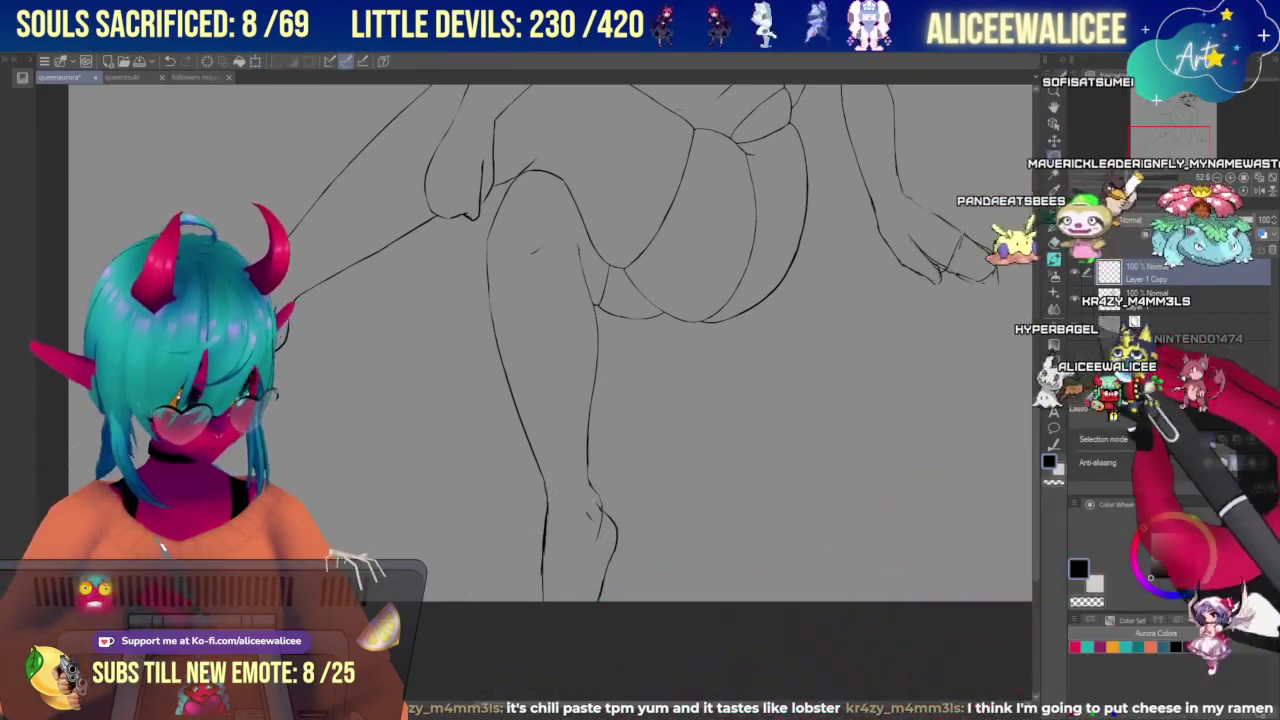
Clean up the overlapping lines at the ankle and merge the copied foot into the line art layer below.
left_click(1054, 259)
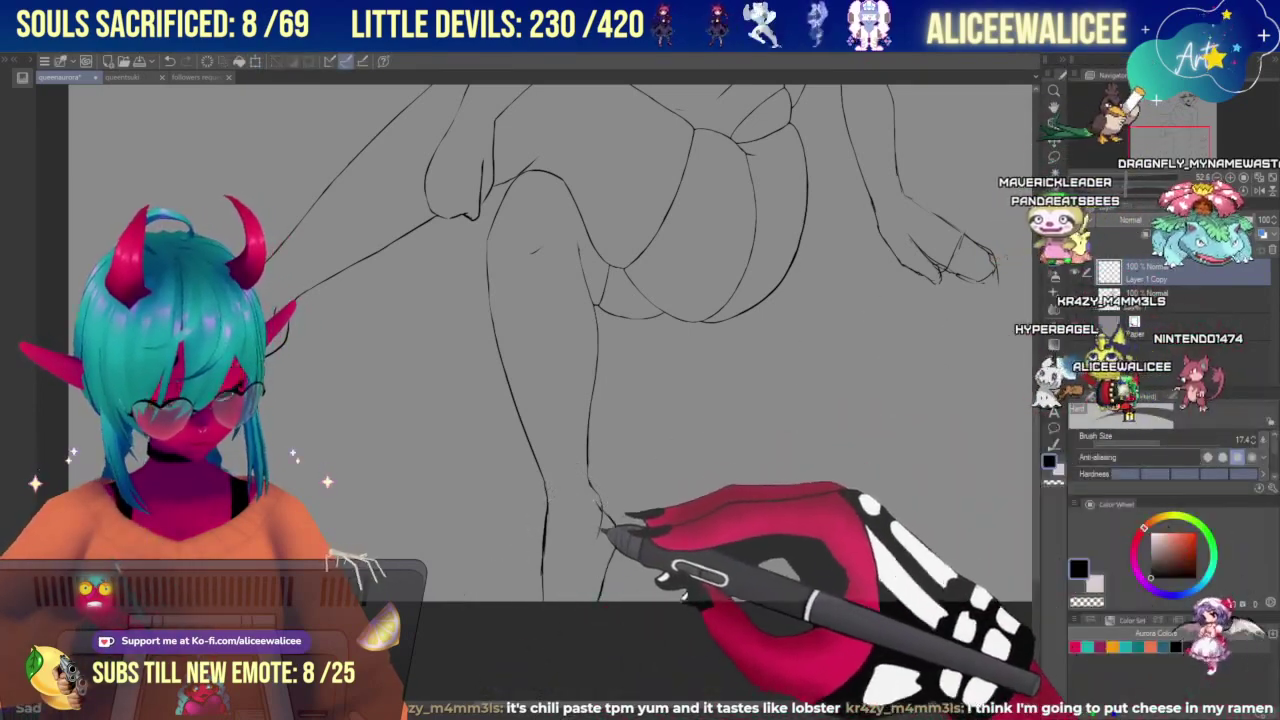
left_click(1206, 250)
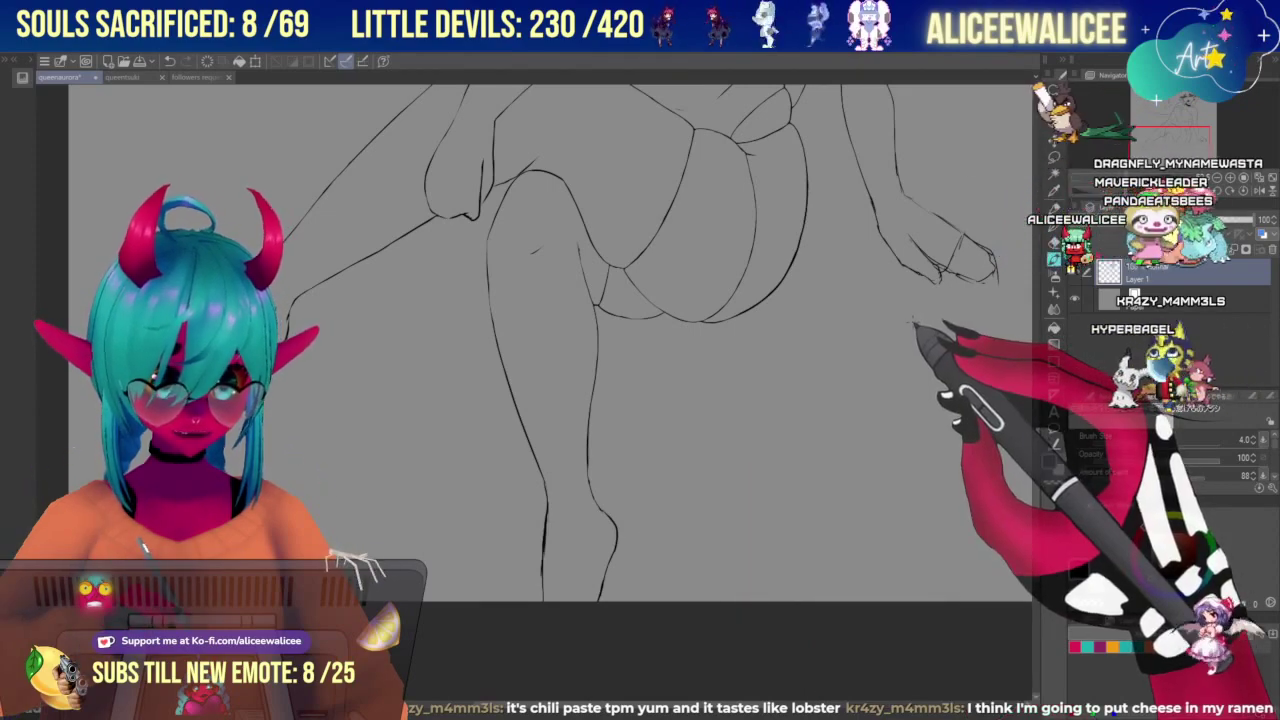
left_click(1054, 243)
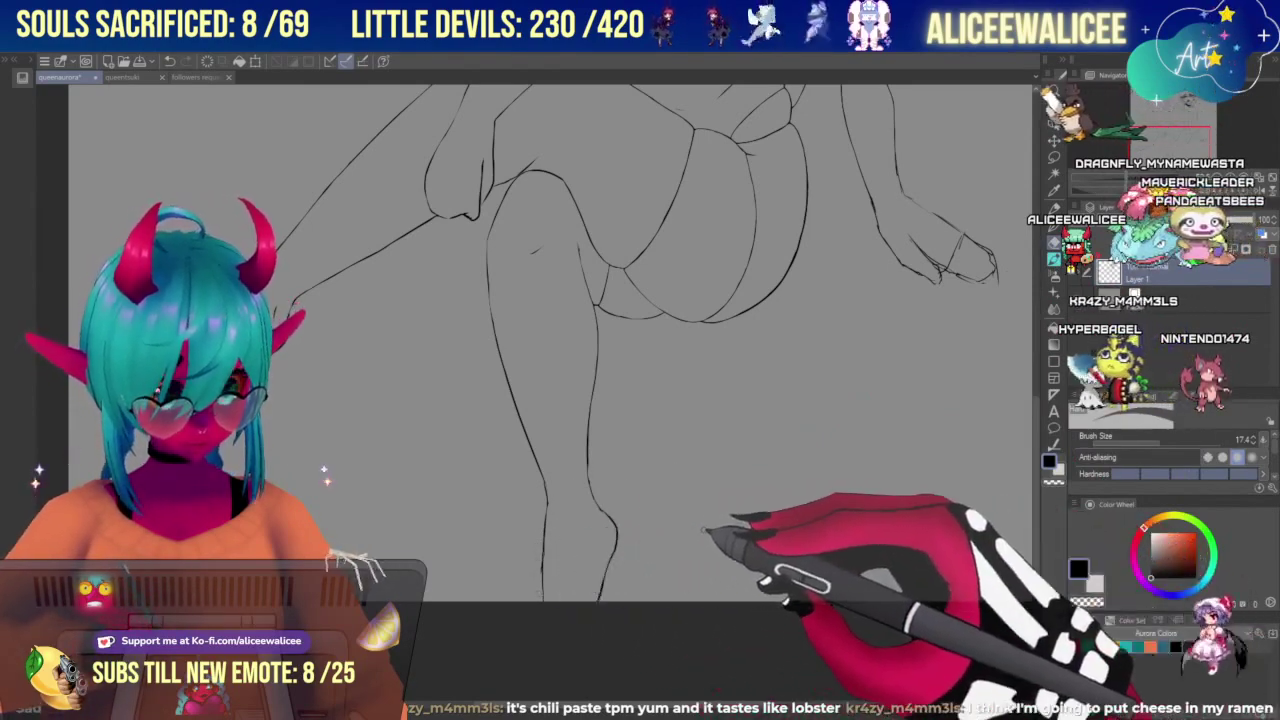
Scale the whole line drawing down slightly so the front foot fits on the canvas.
left_click(1118, 177)
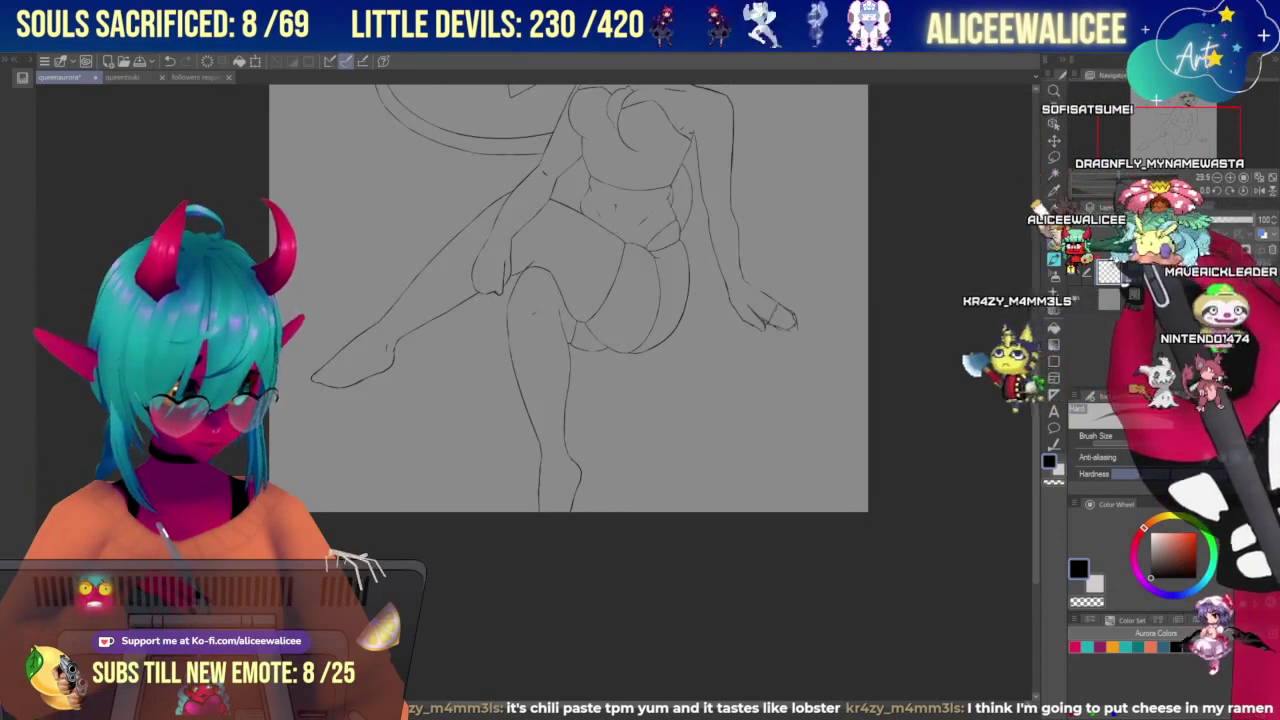
left_click_drag(1118, 177, 1173, 120)
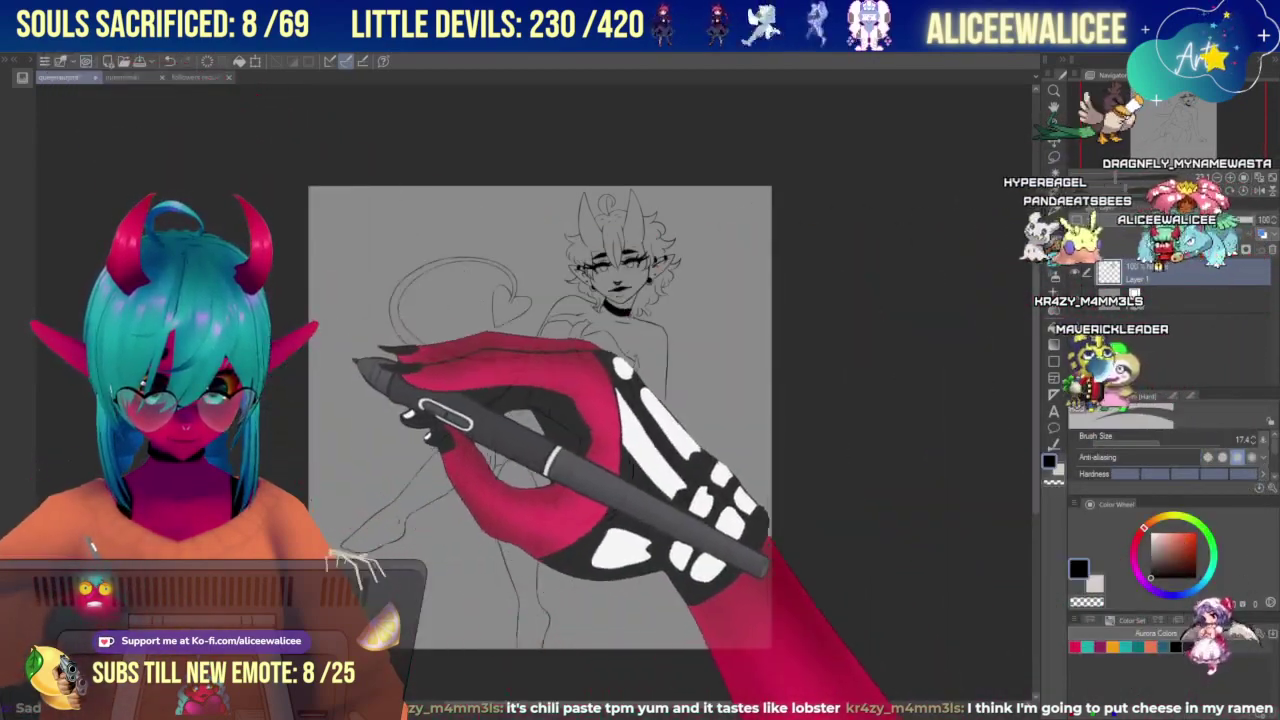
key("ctrl+t")
left_click_drag(717, 672, 702, 652)
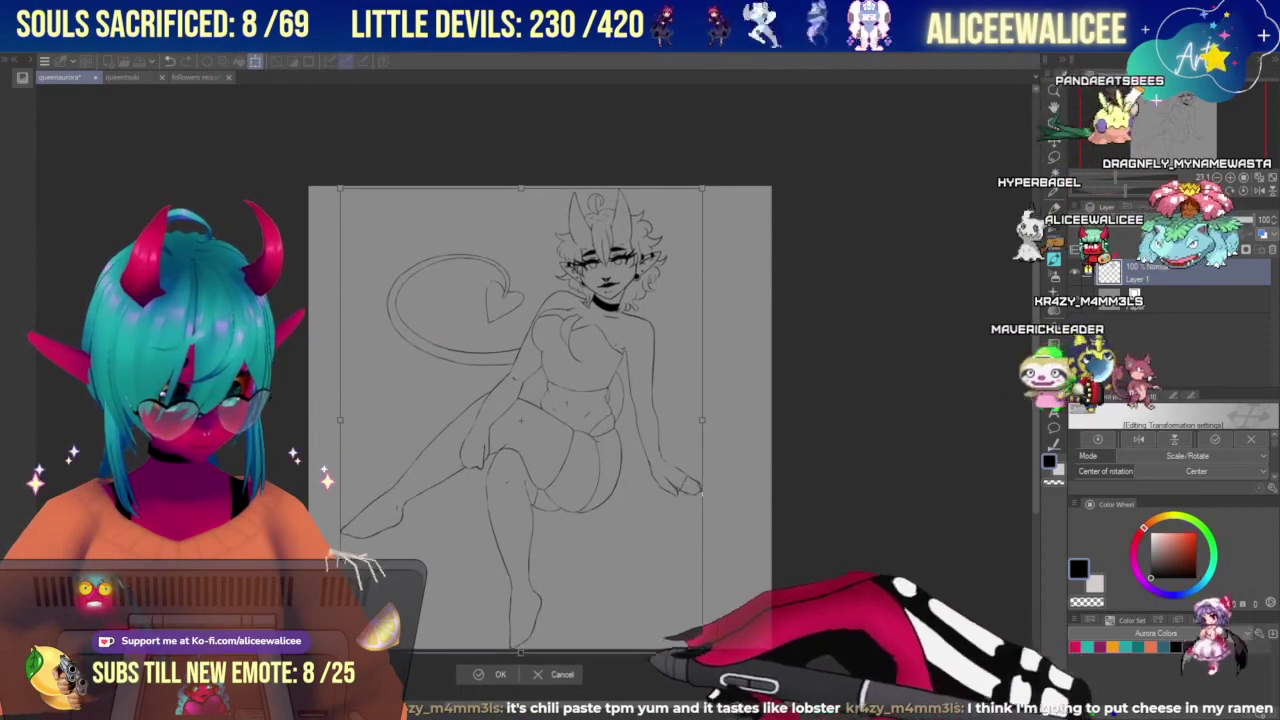
left_click(479, 674)
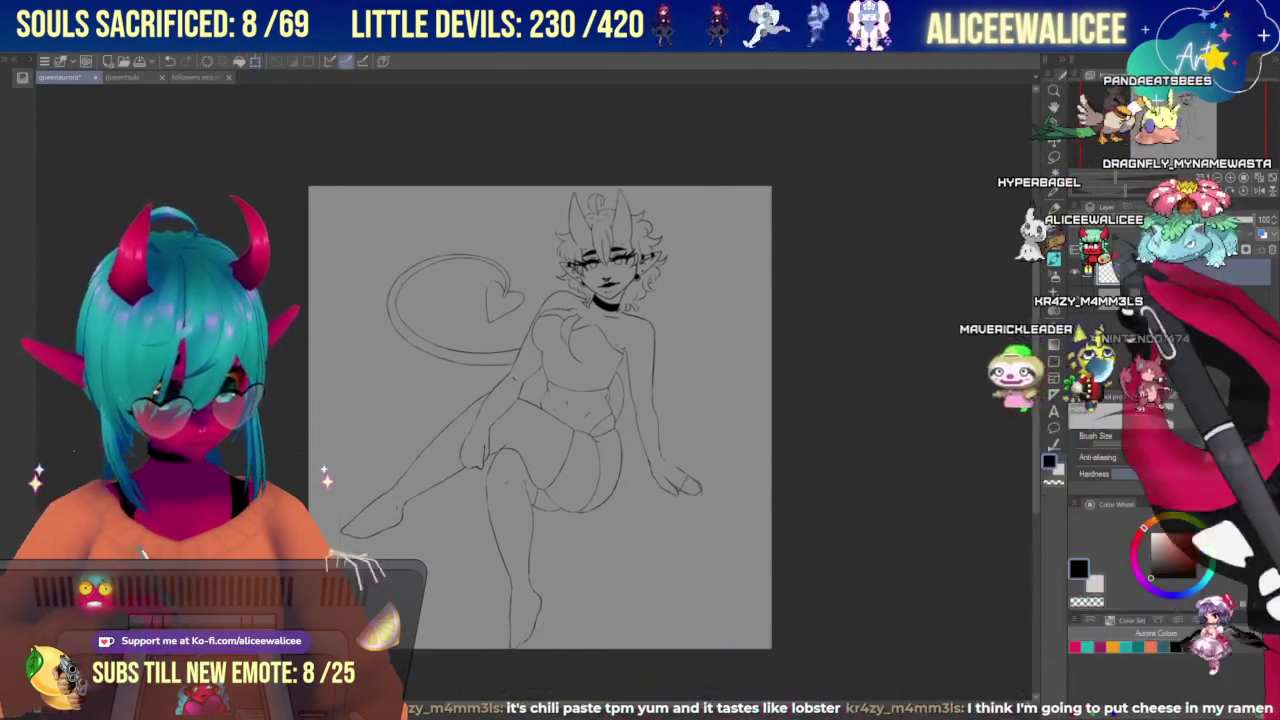
Close the front foot's outline at the toes and refine the toe line.
left_click(1127, 178)
left_click_drag(1170, 130, 1168, 143)
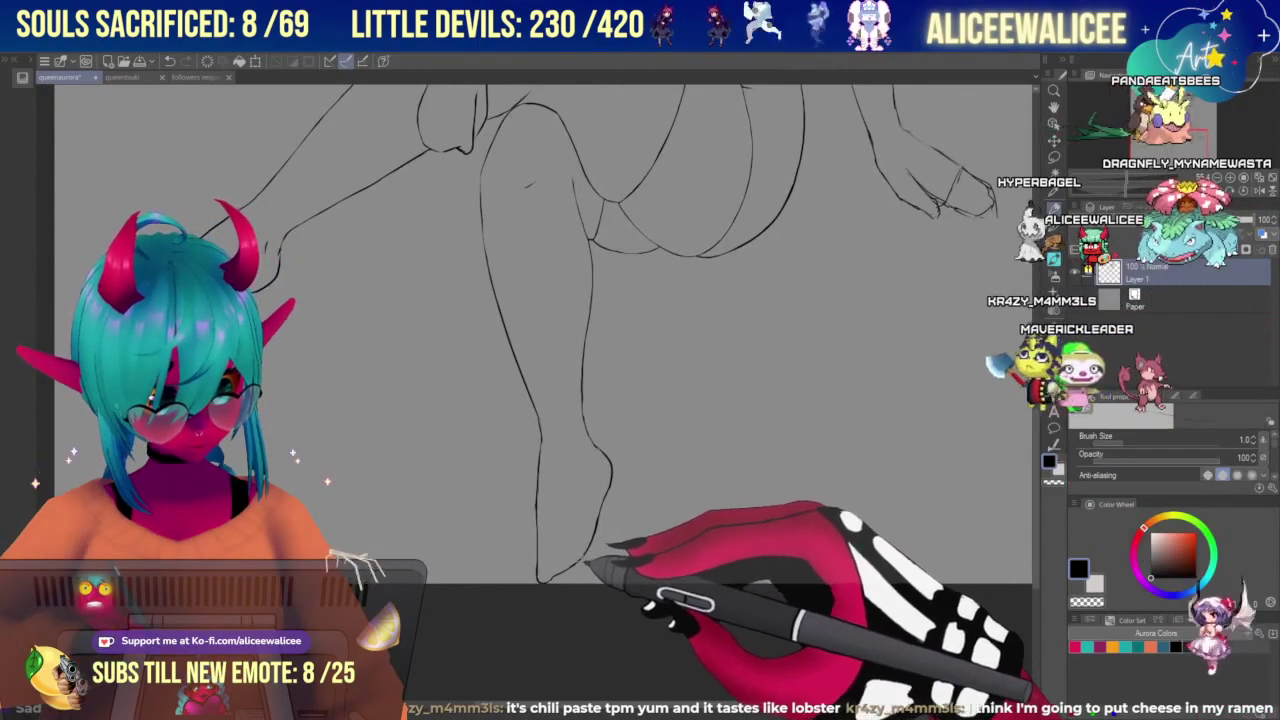
left_click(1054, 242)
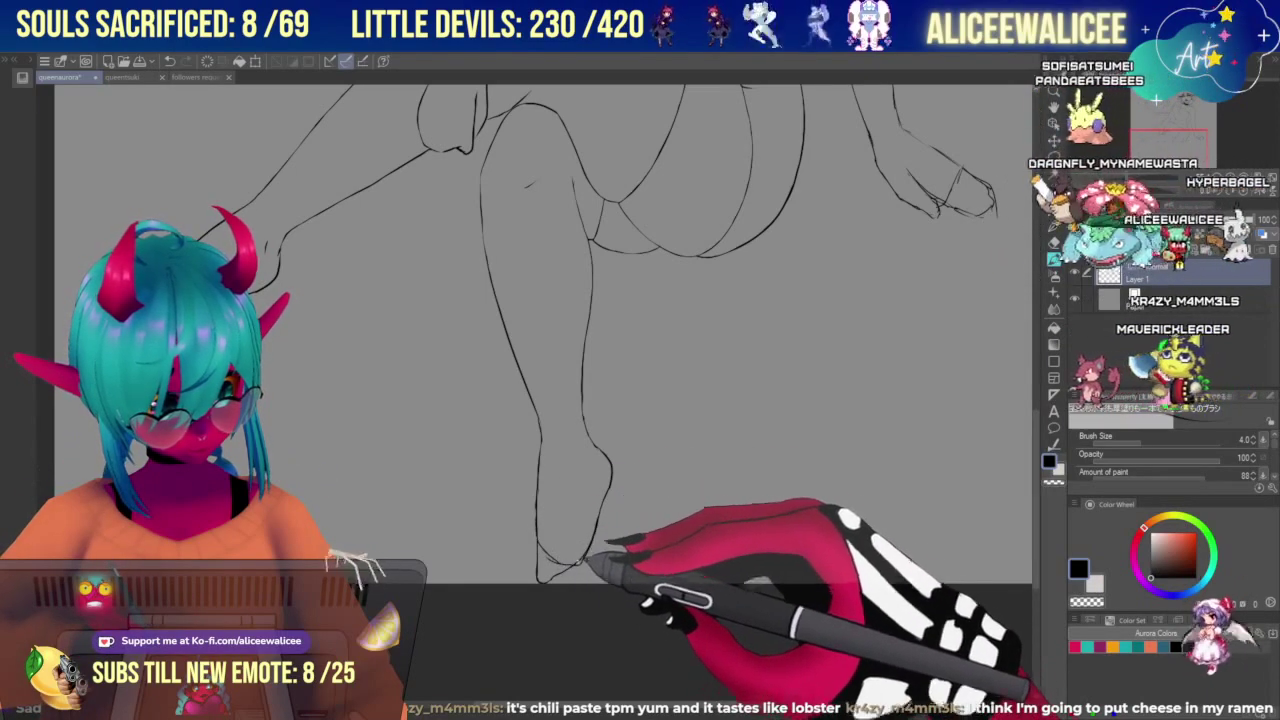
Remove the toe lines from the front foot, erase the lower heel line and redraw the heel and sole outline.
key("ctrl+z")
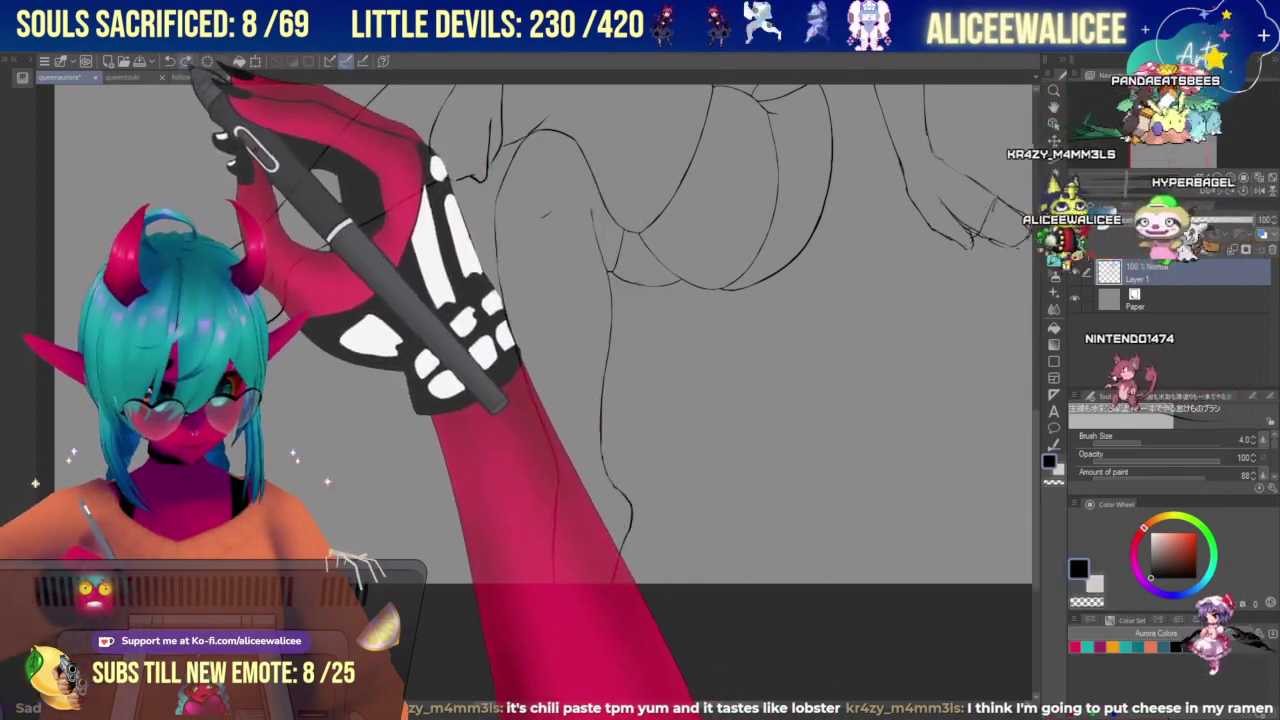
left_click(187, 62)
left_click(187, 62)
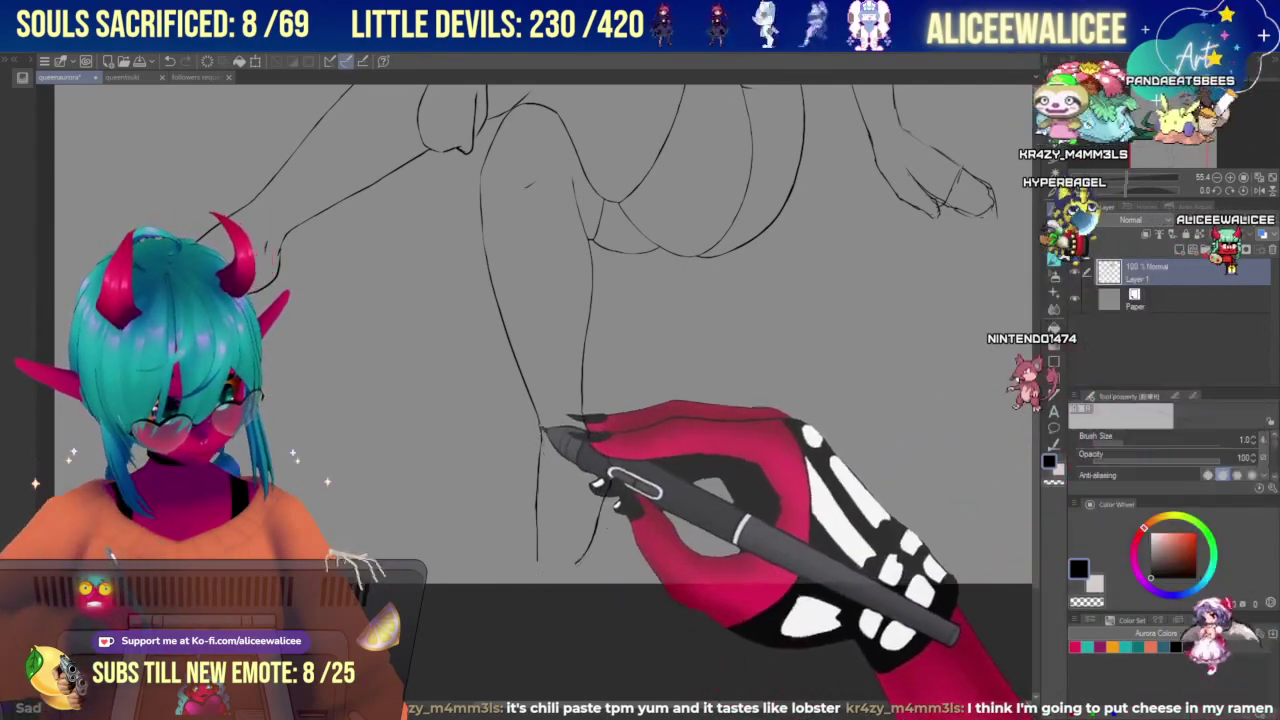
left_click(1054, 258)
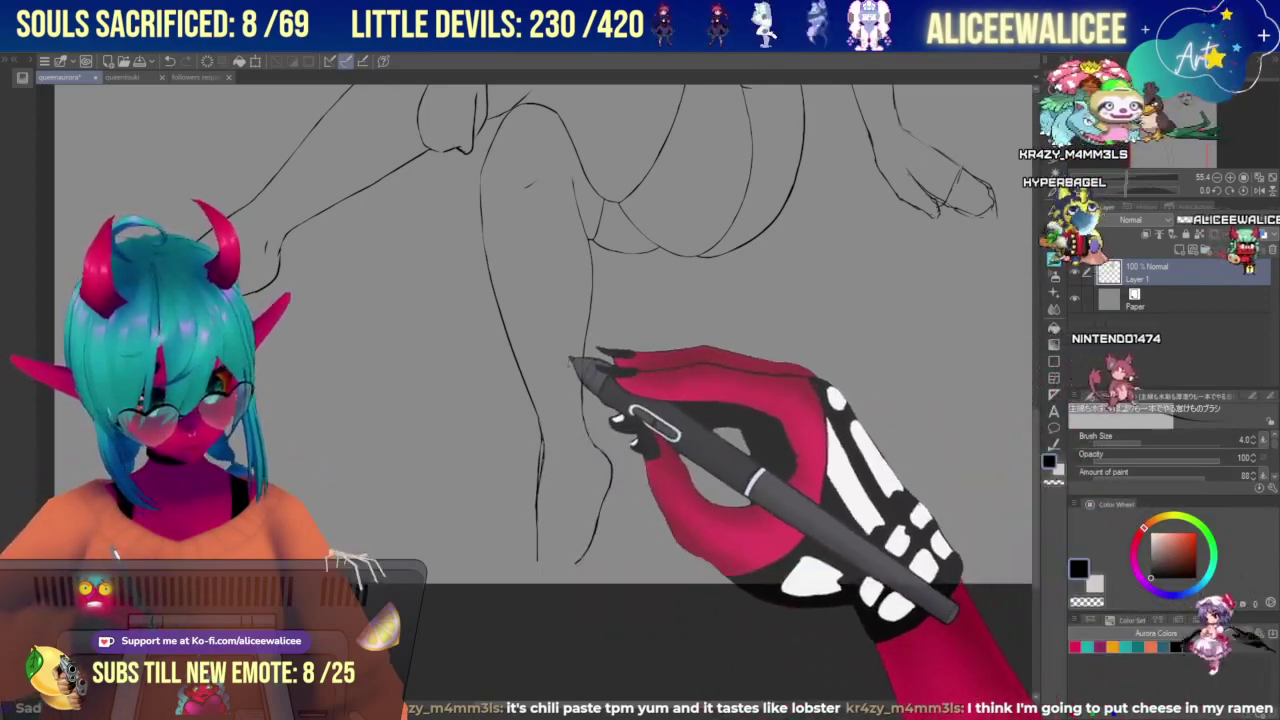
key("e")
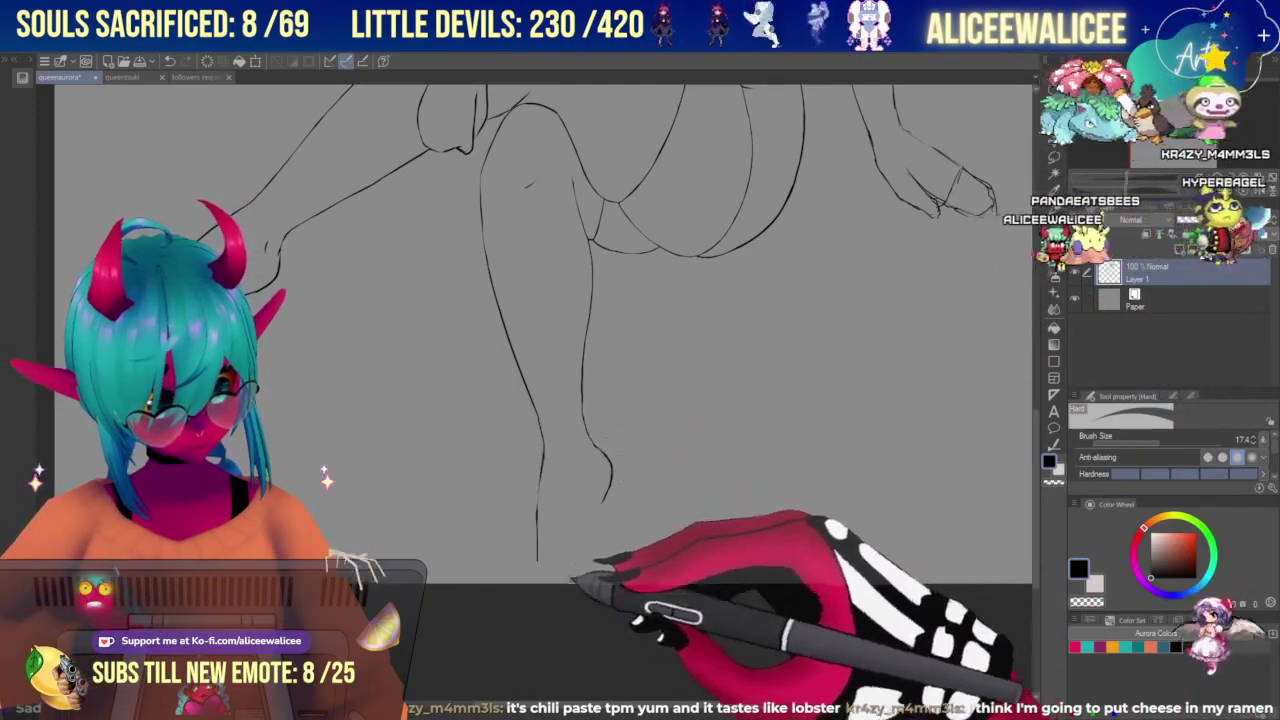
left_click(1054, 260)
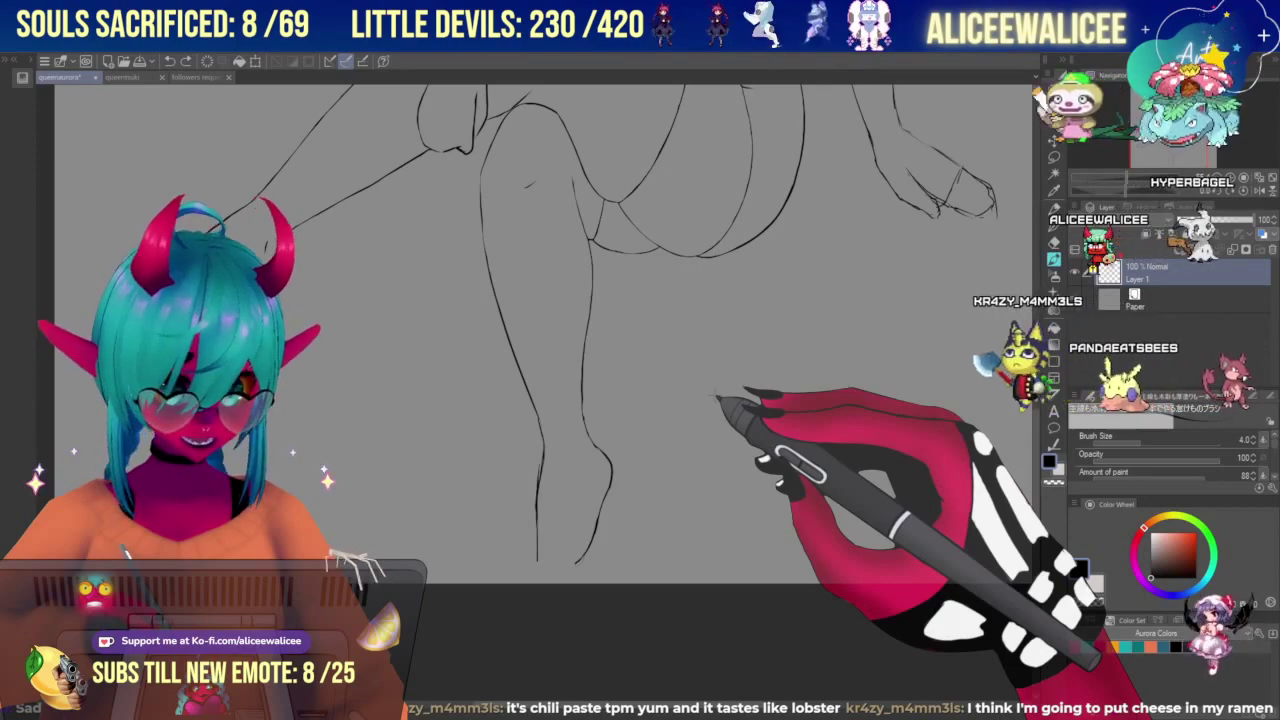
Review the full horned devil figure and switch to the crowned character's drawing to examine its whole composition.
left_click(1118, 177)
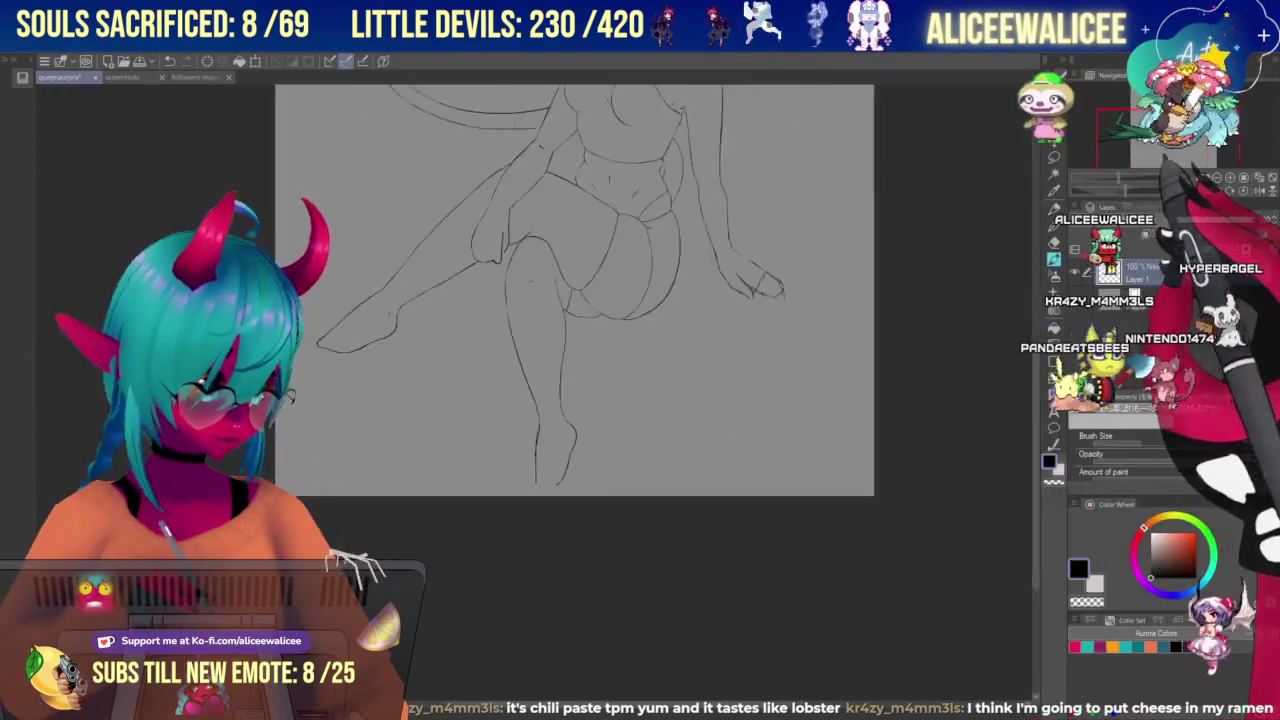
left_click_drag(600, 280, 620, 447)
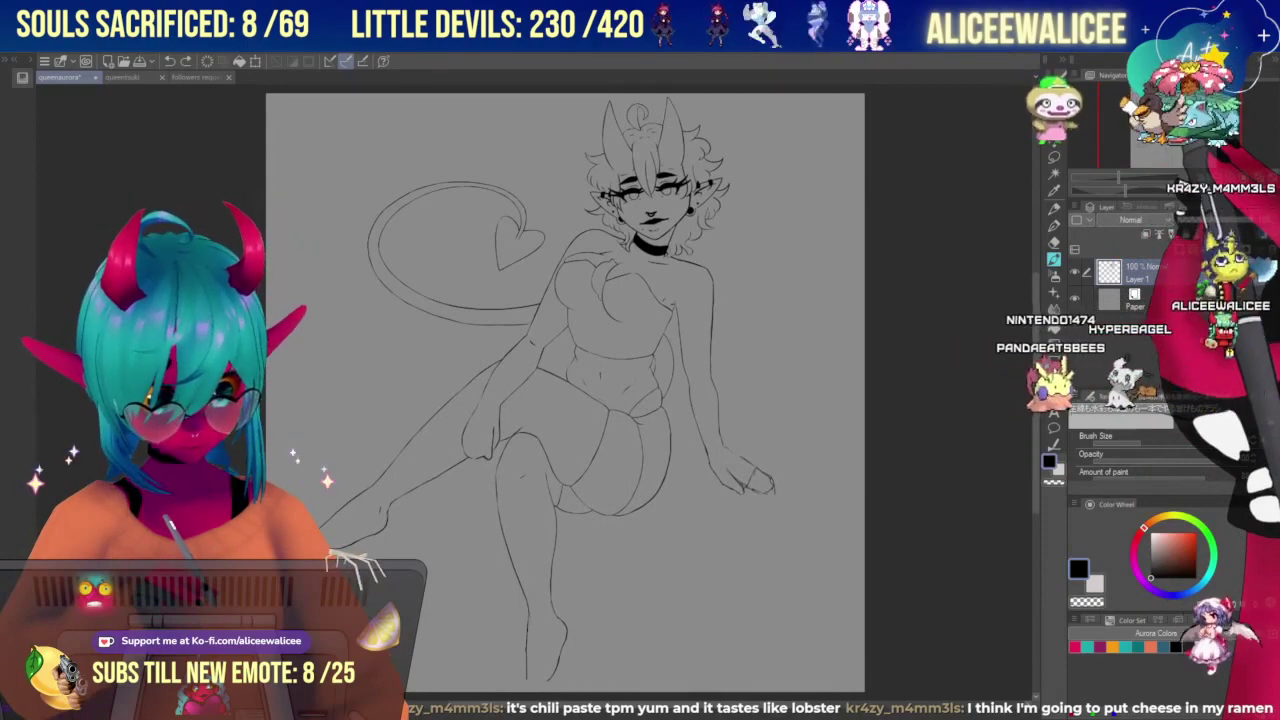
left_click_drag(600, 400, 628, 471)
left_click(123, 77)
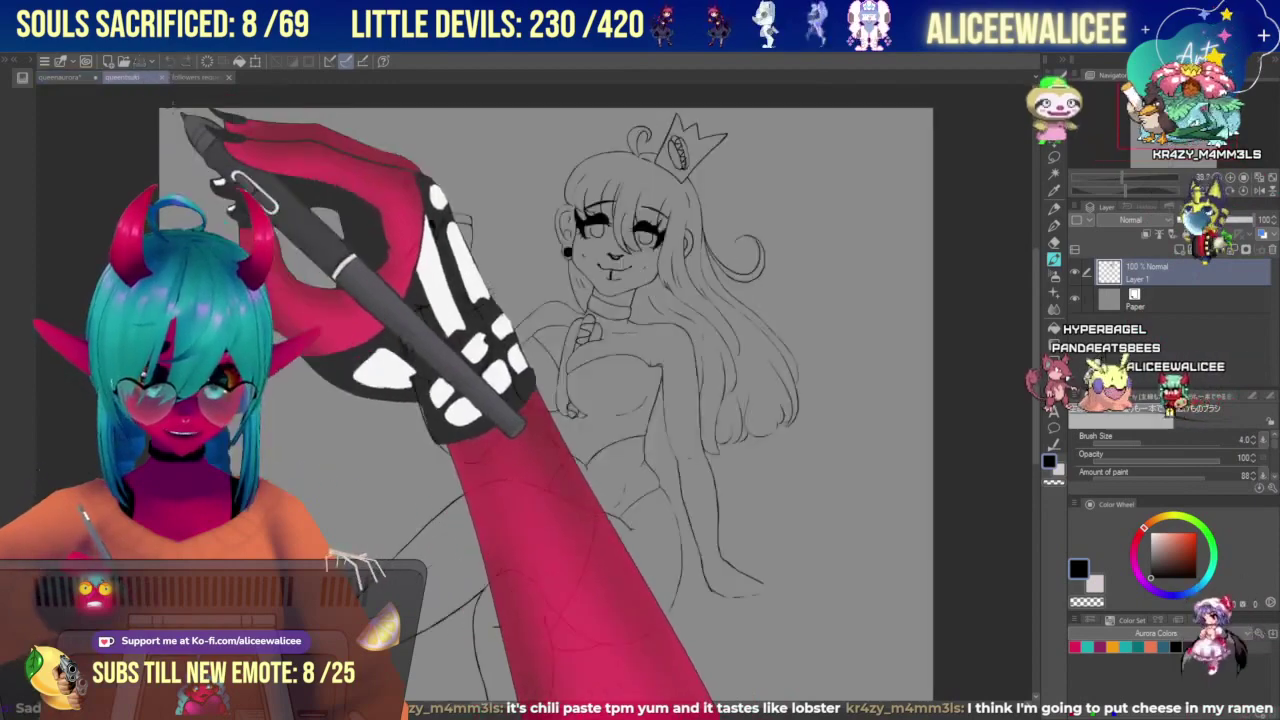
left_click_drag(600, 400, 607, 323)
key("ctrl+minus")
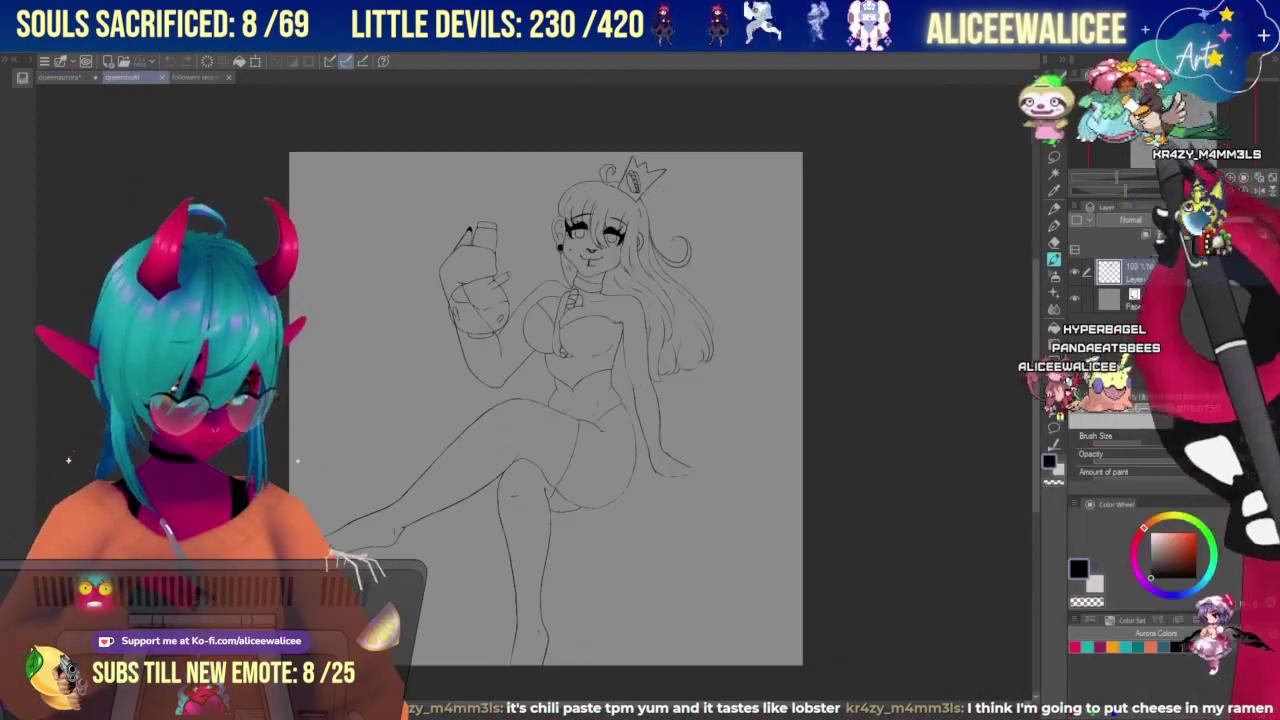
left_click_drag(600, 400, 579, 457)
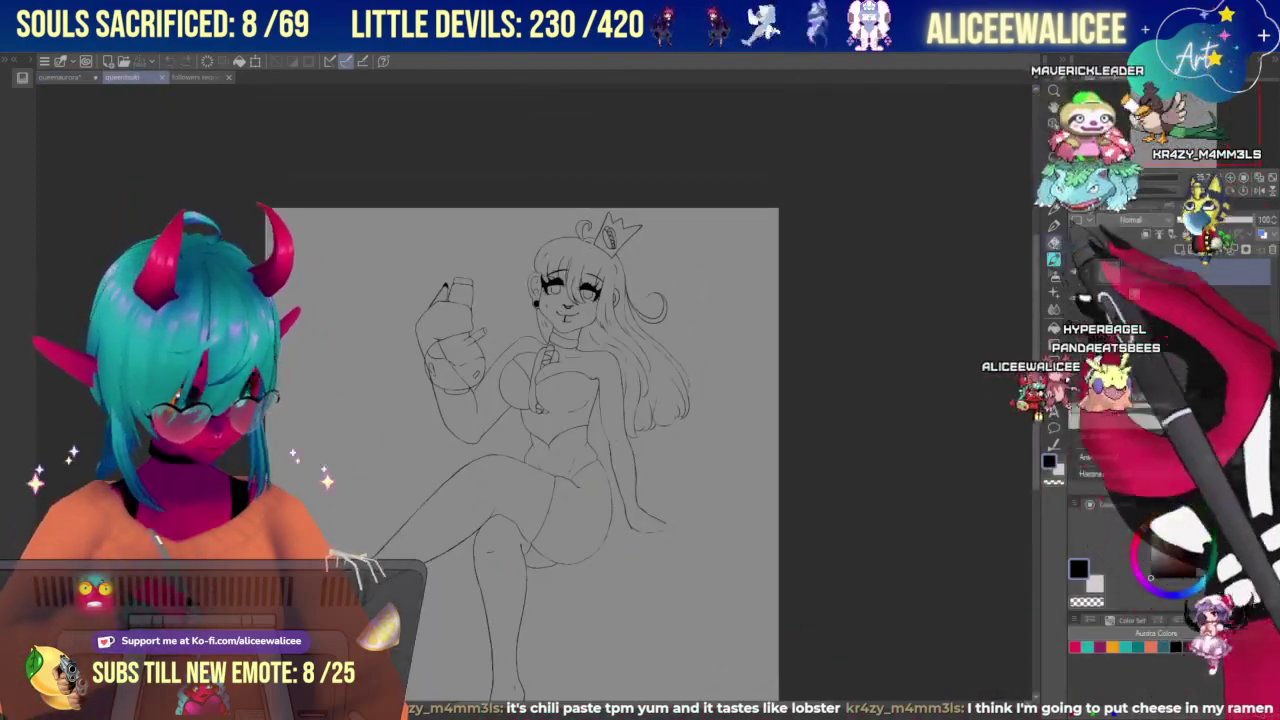
left_click(1172, 122)
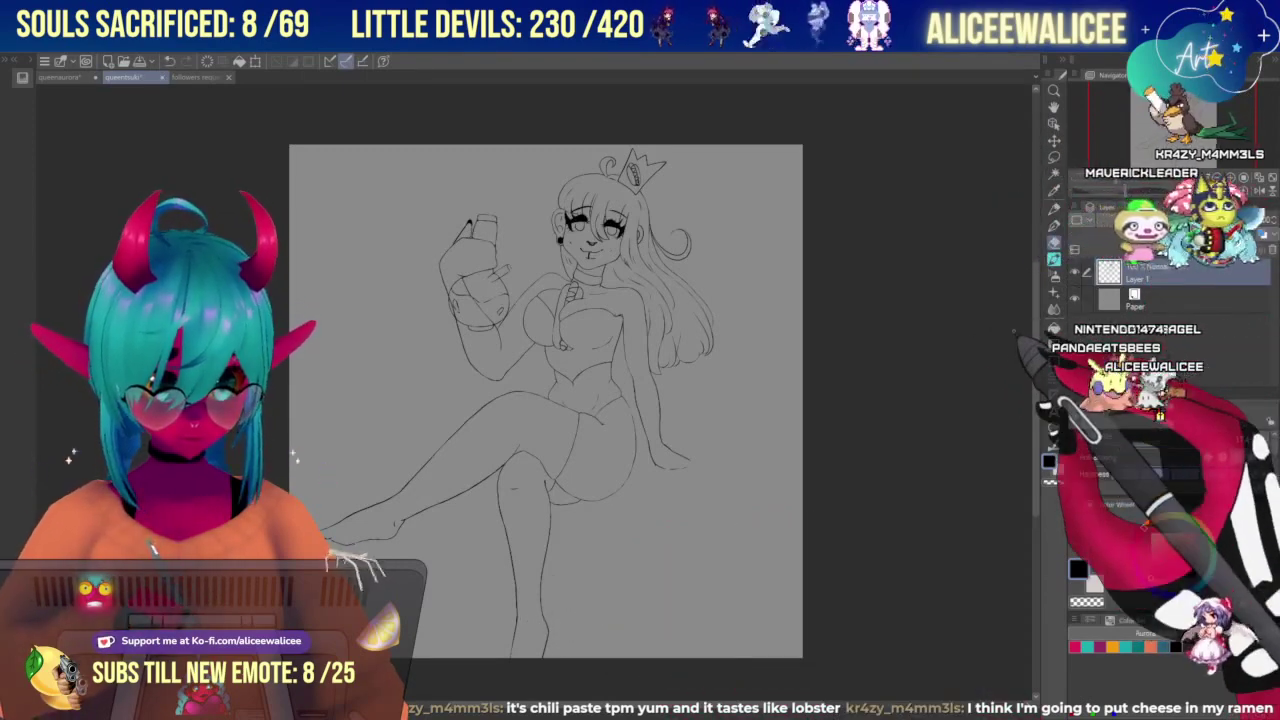
left_click_drag(546, 400, 534, 404)
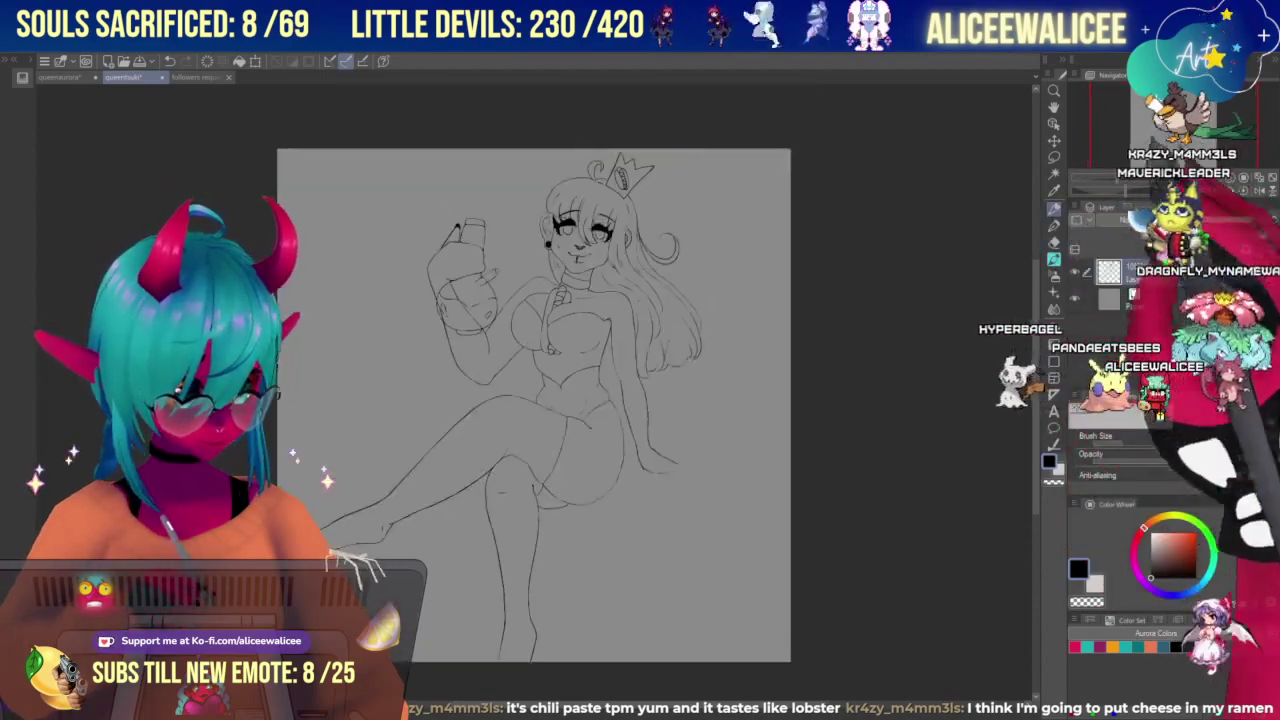
Sketch the crowned character's supporting hand with thumb and fingers, erasing and redrawing the rough finger lines.
scroll(542, 384, "up", 5)
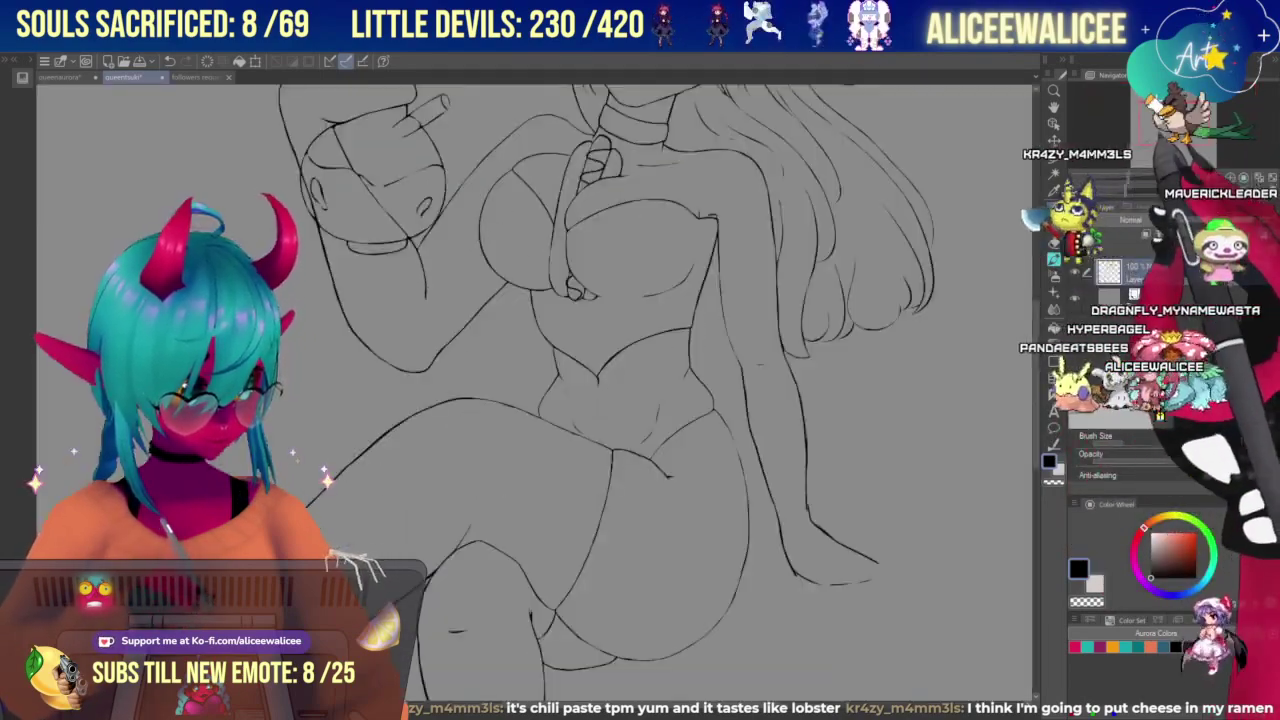
left_click_drag(640, 450, 490, 328)
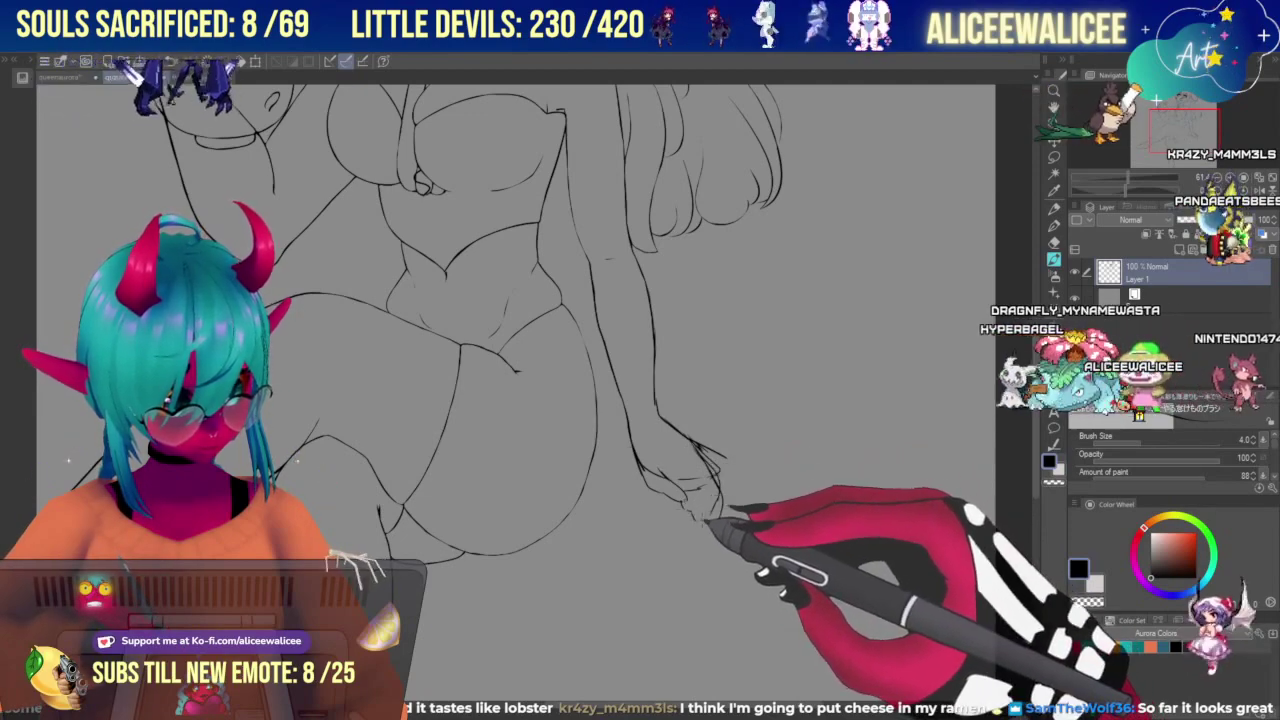
key("e")
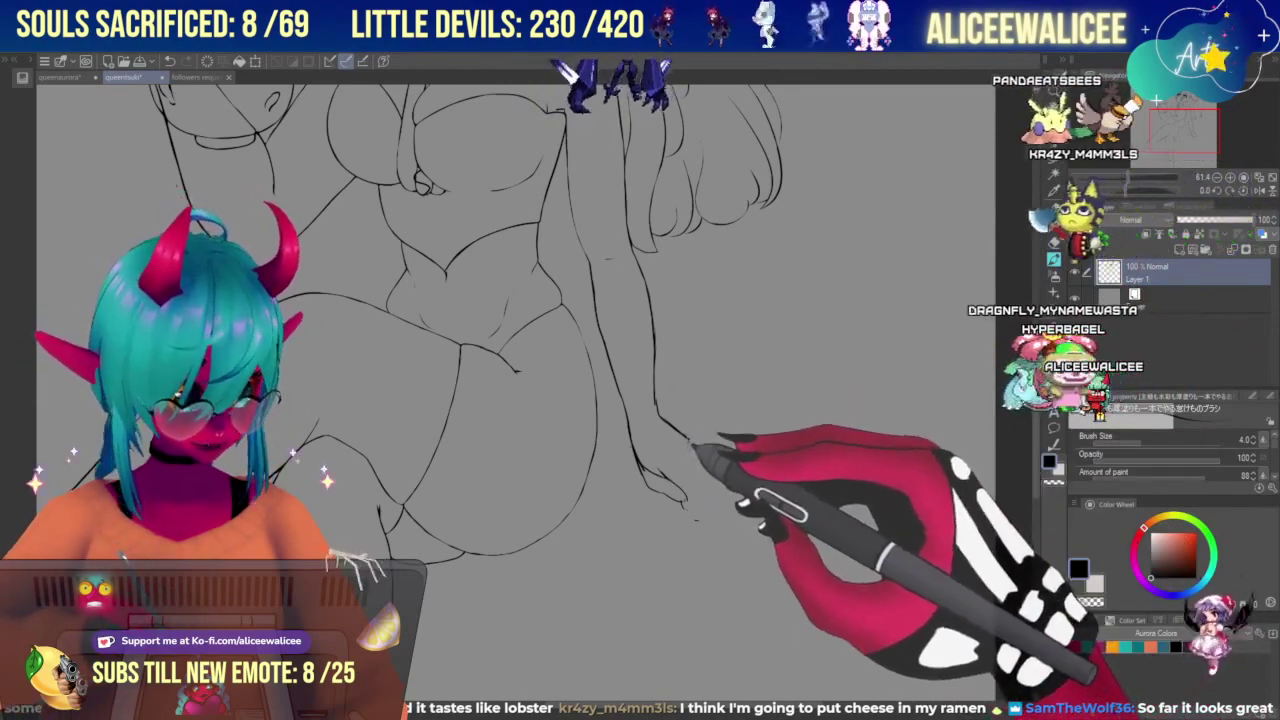
left_click(1055, 244)
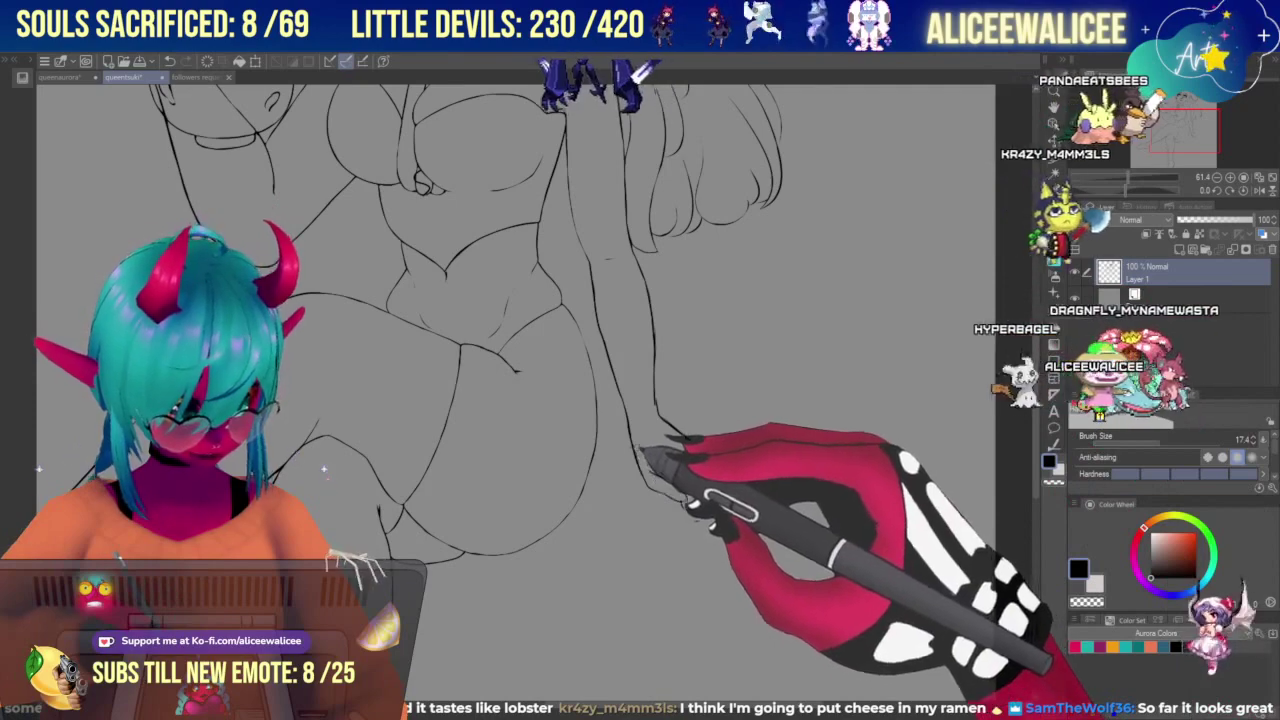
left_click(1054, 260)
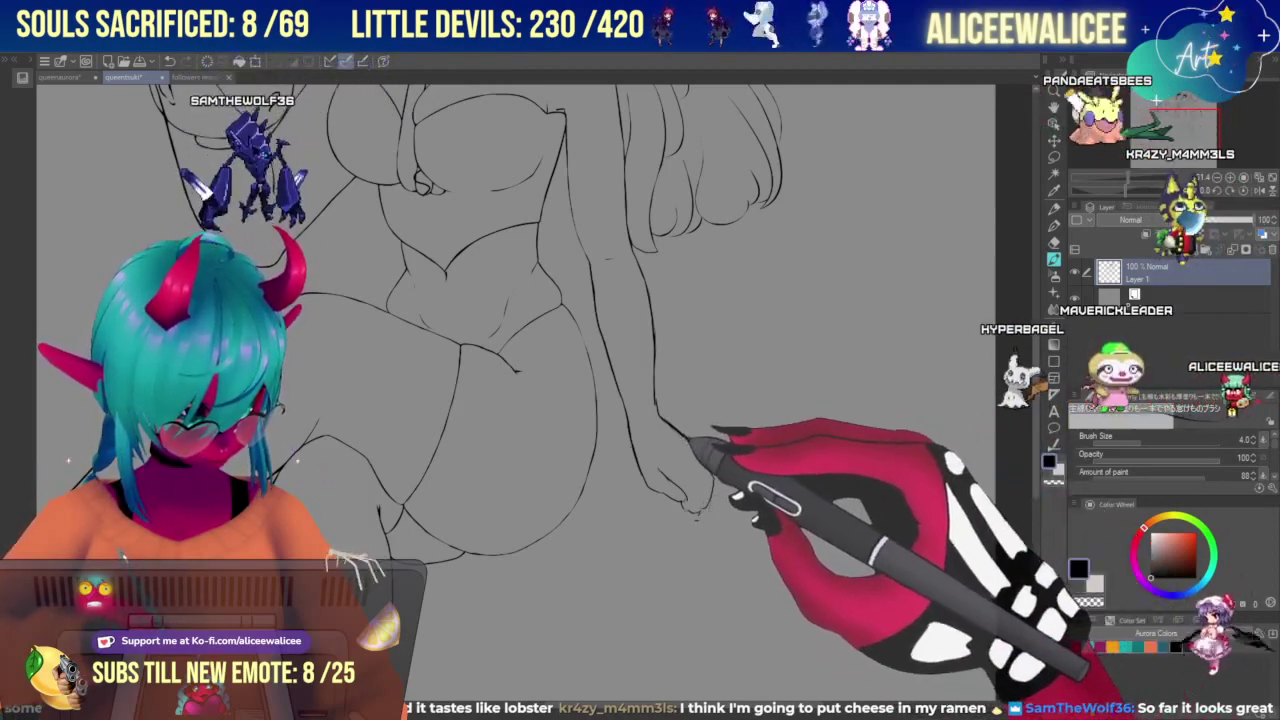
Erase and redraw the back of the crowned character's supporting hand from wrist to knuckles, and close the fingertips.
key("e")
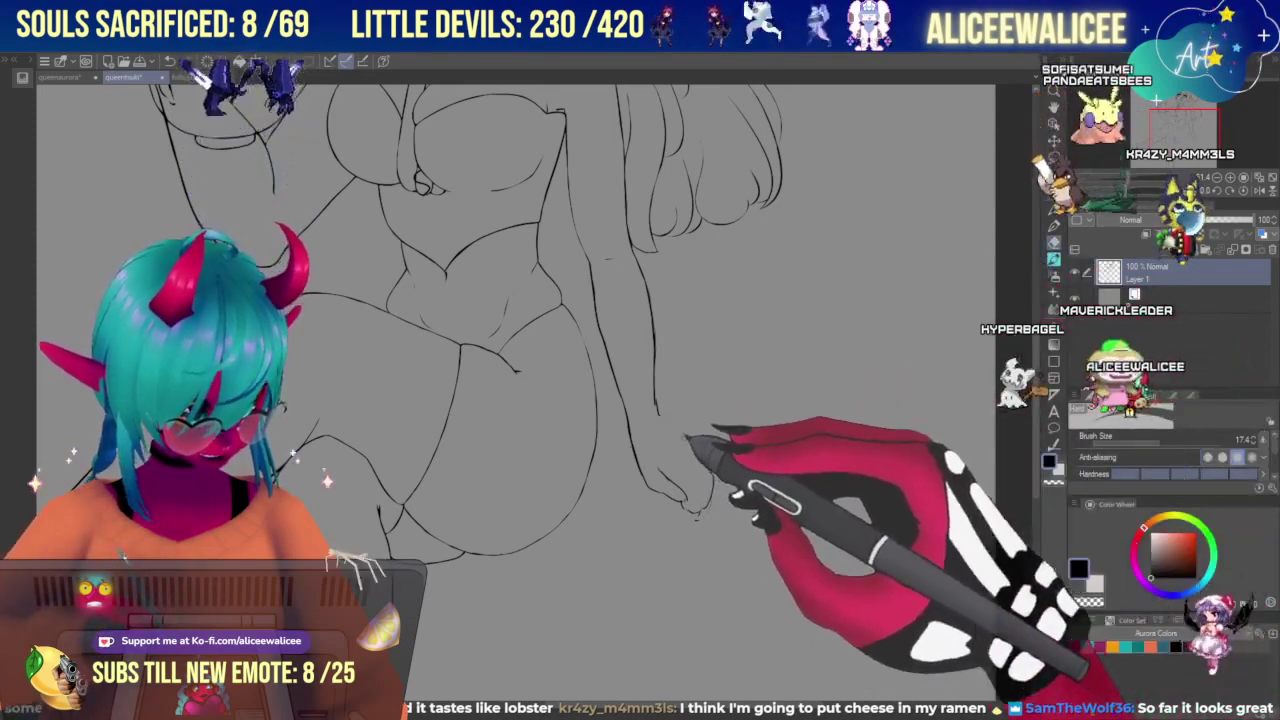
key("b")
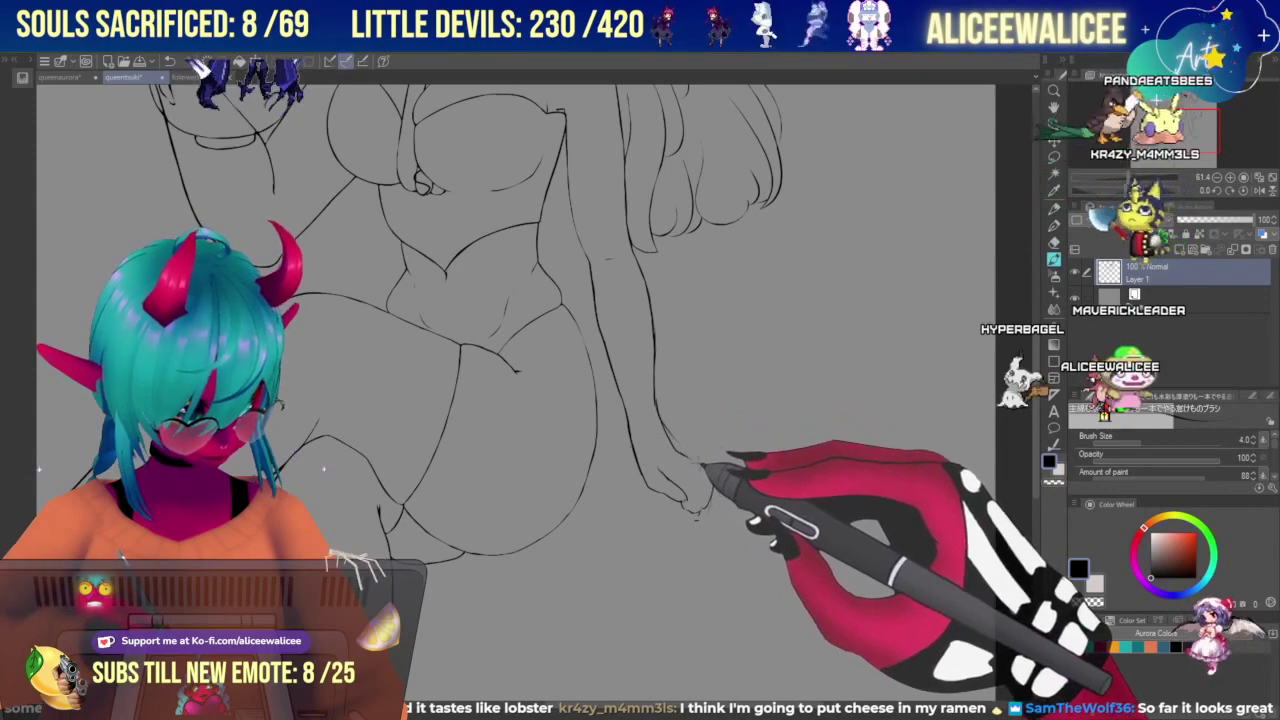
key("e")
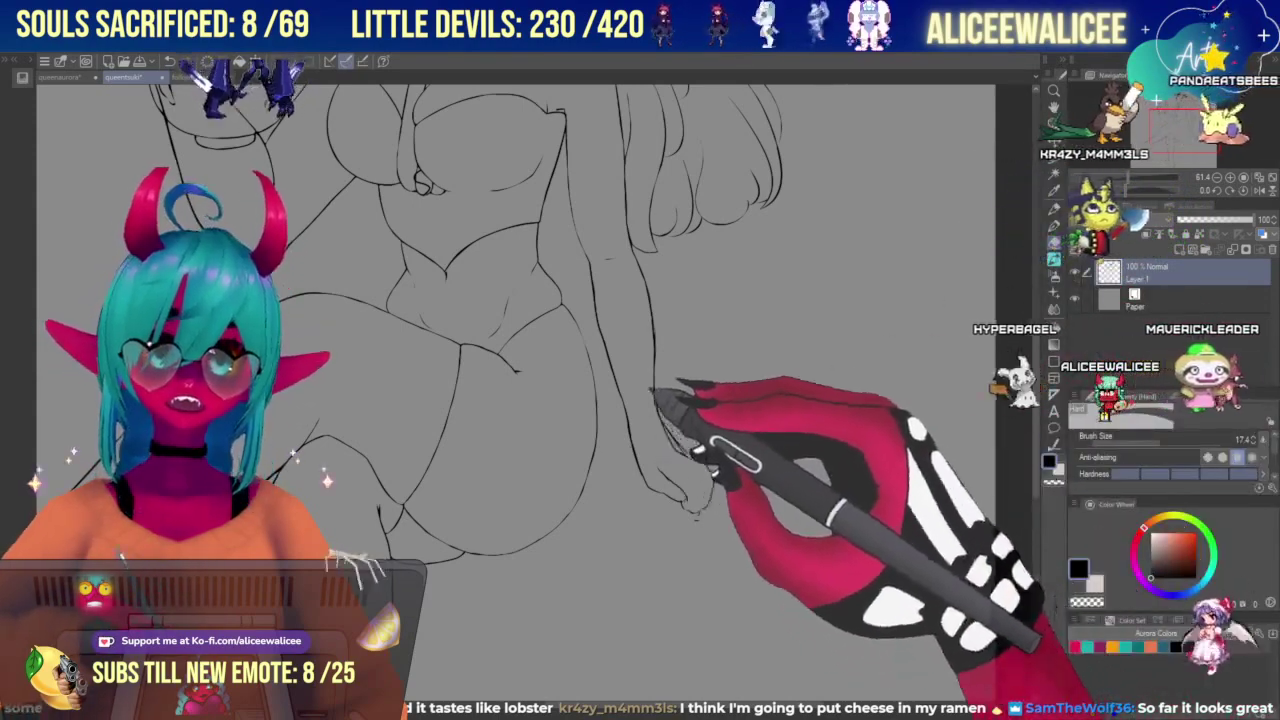
left_click(1054, 259)
mouse_move(705, 465)
left_mouse_down()
mouse_move(721, 502)
mouse_move(706, 509)
left_mouse_up()
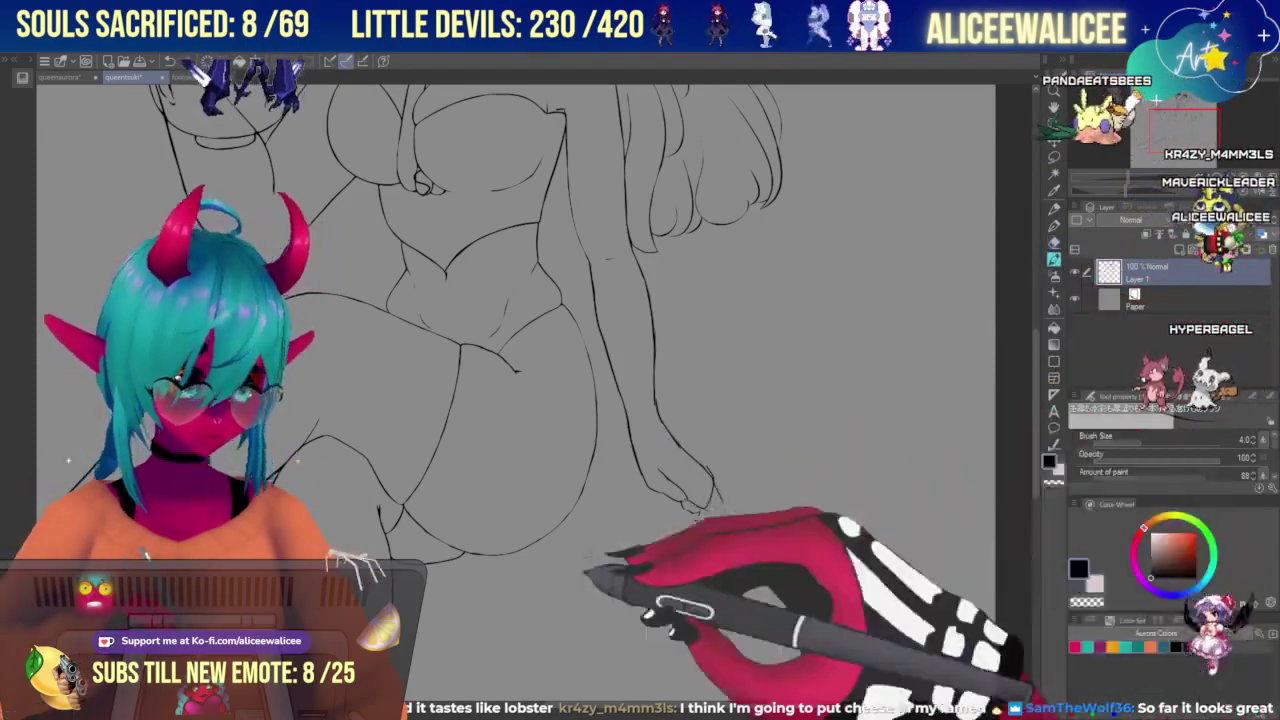
left_click(1118, 178)
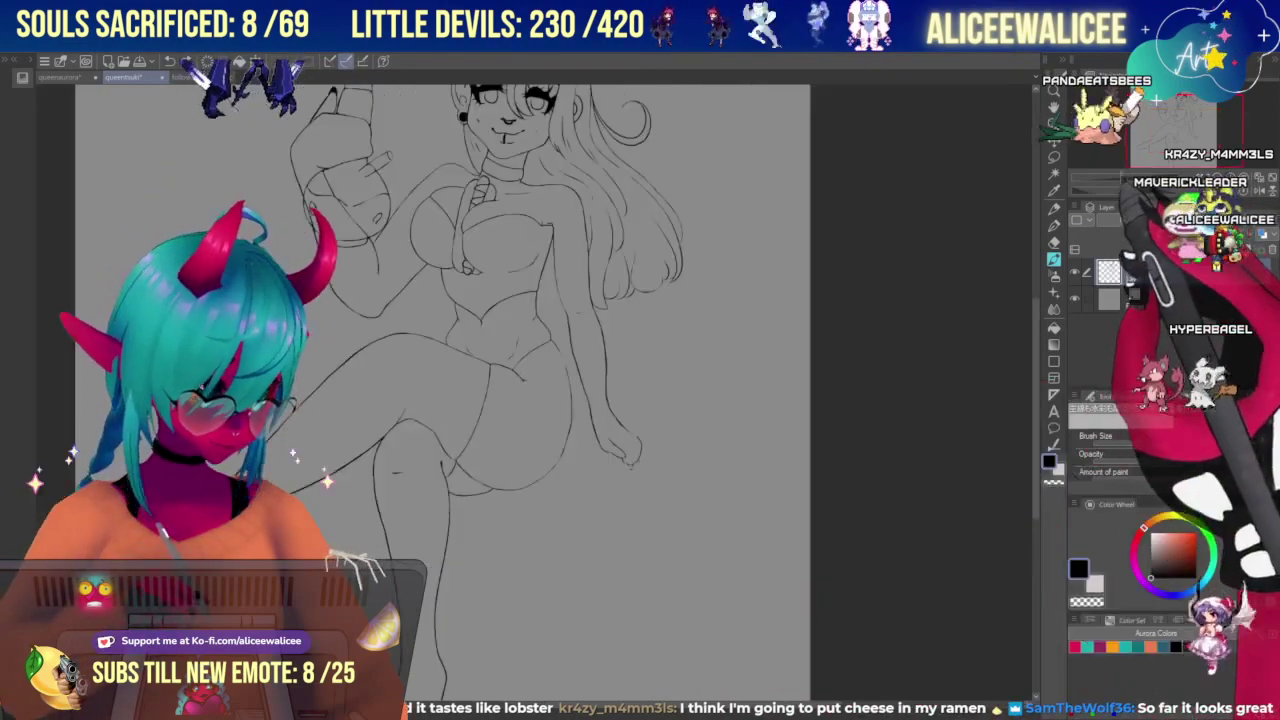
left_click_drag(1183, 127, 1177, 113)
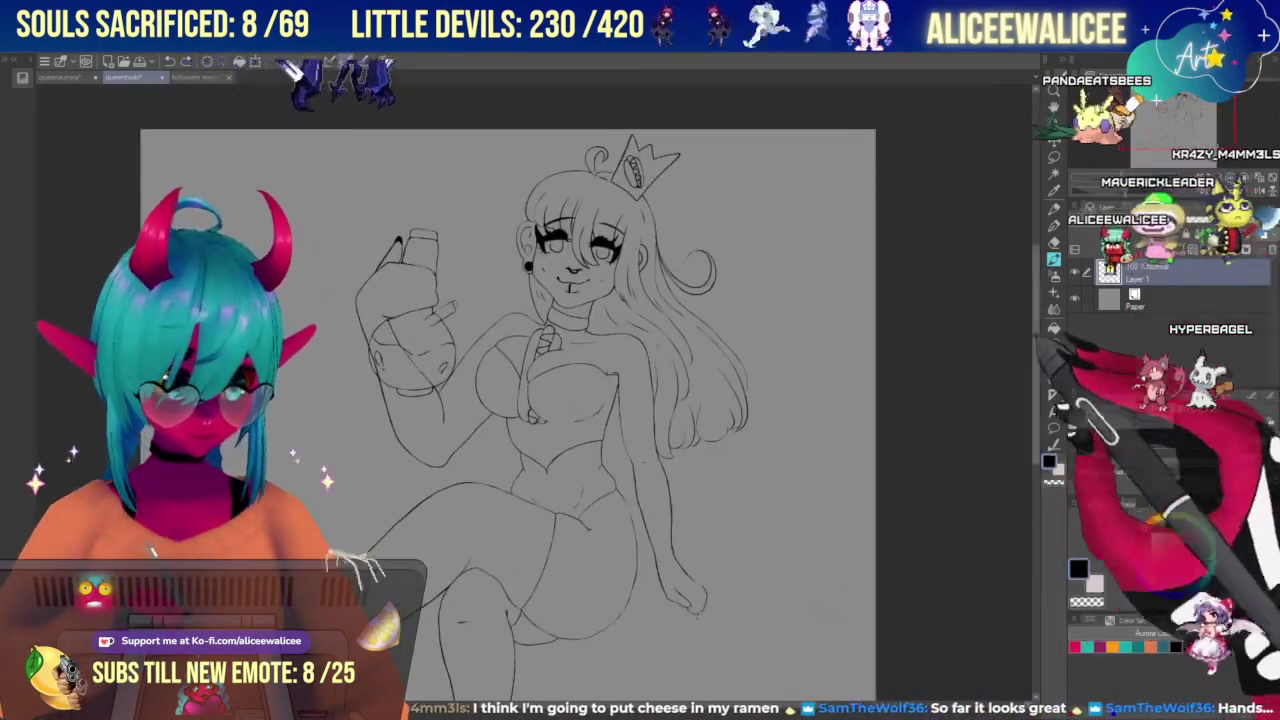
scroll(1010, 352, "down", 2)
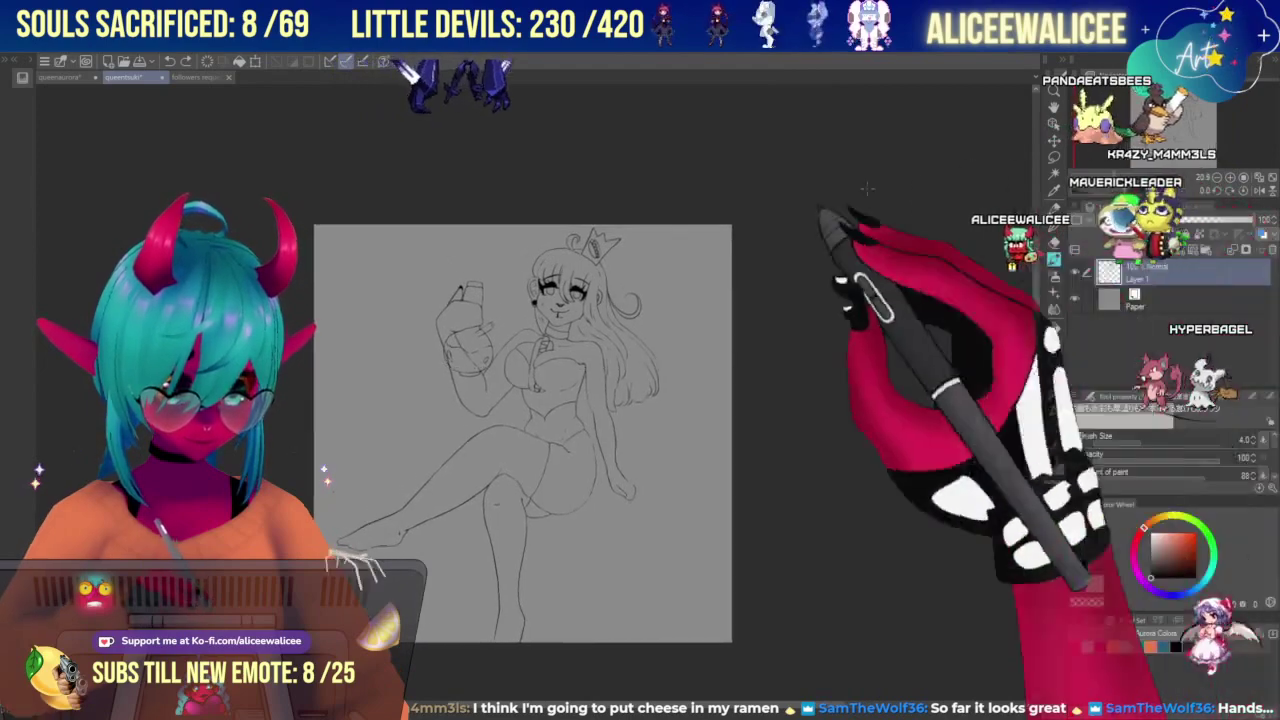
Switch back to the horned devil drawing and erase the supporting hand below the wrist, including the stray specks.
left_click(62, 77)
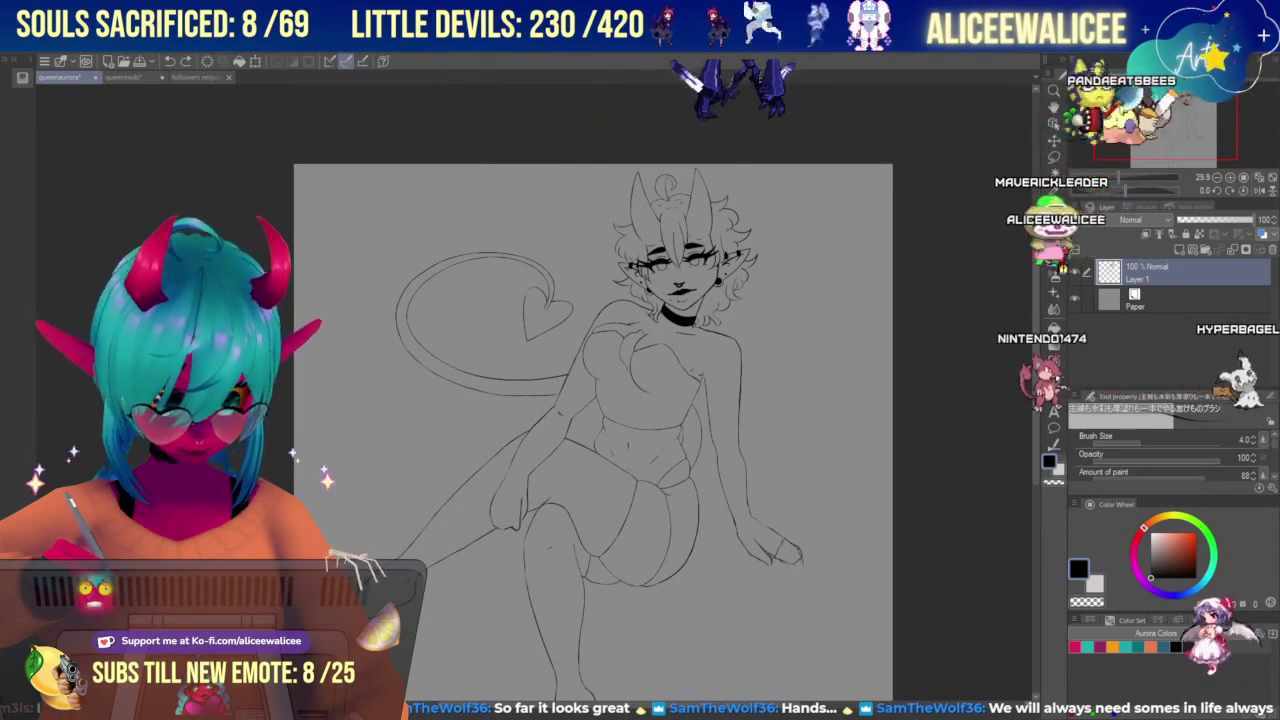
key("ctrl+plus")
key("ctrl+plus")
left_click_drag(700, 580, 627, 310)
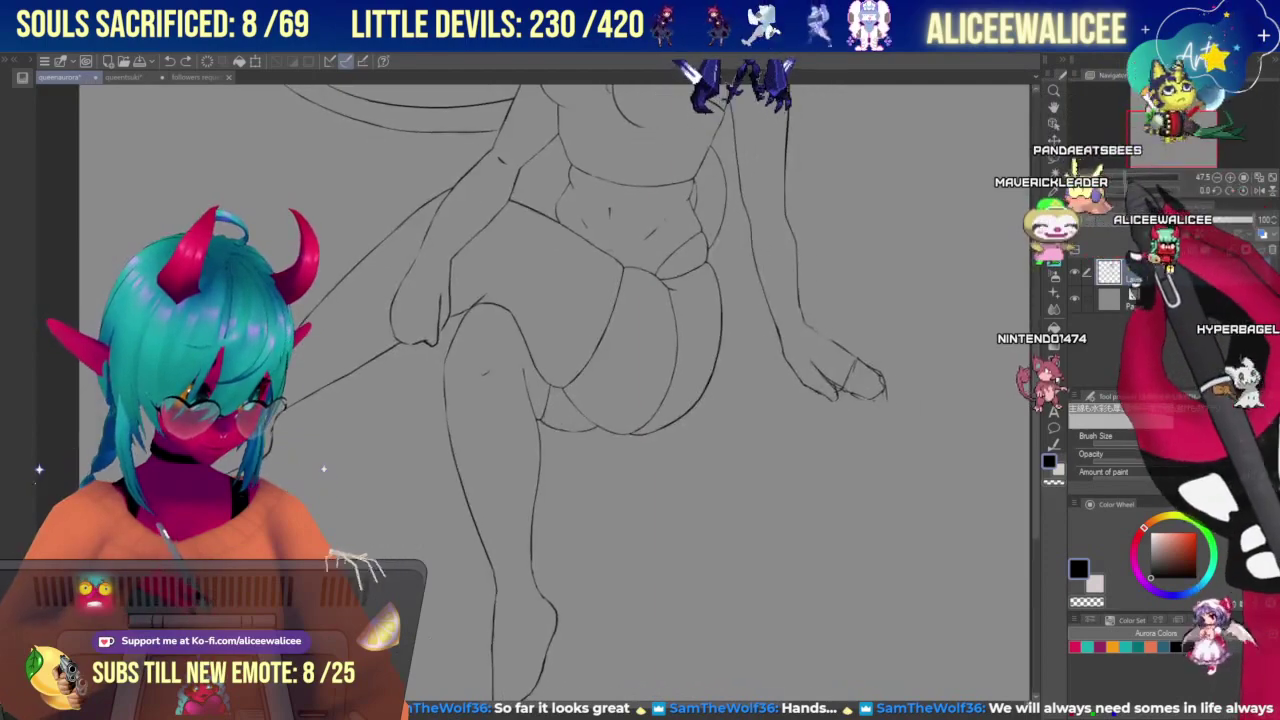
key("ctrl+plus")
key("ctrl+plus")
left_click_drag(780, 330, 501, 411)
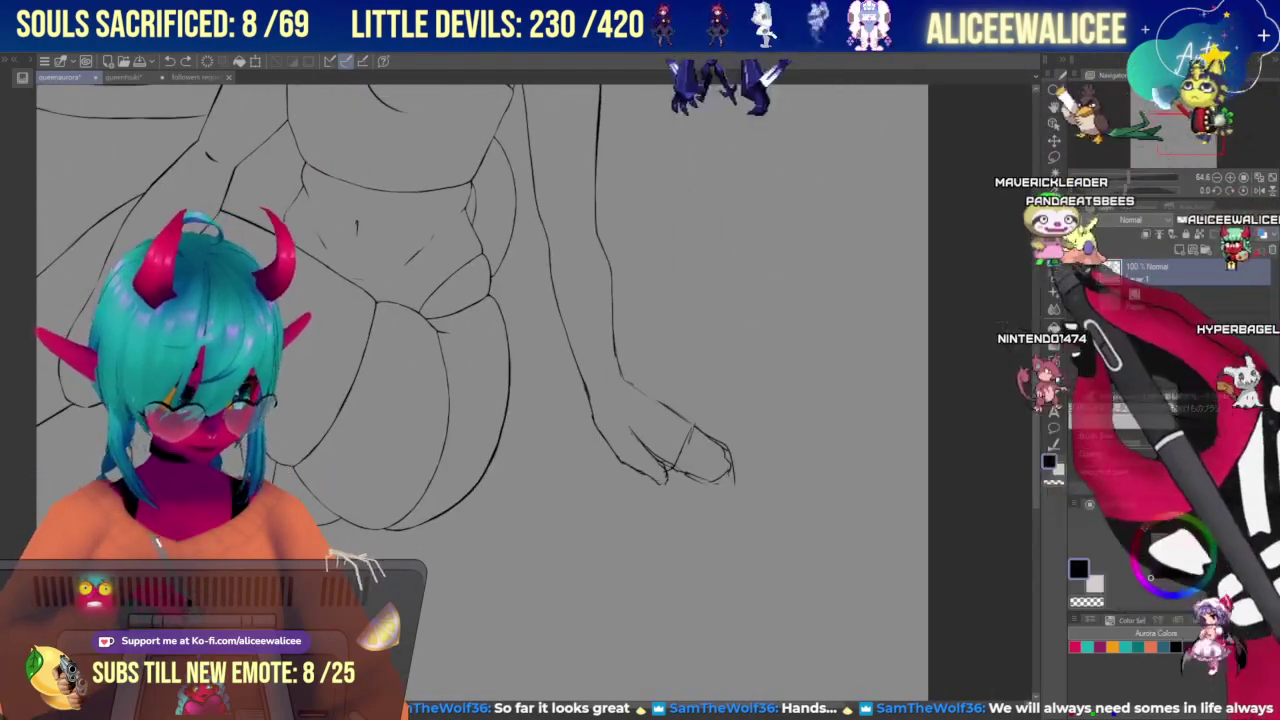
left_click(1055, 274)
mouse_move(676, 412)
left_mouse_down()
mouse_move(622, 425)
mouse_move(625, 468)
mouse_move(727, 469)
mouse_move(714, 456)
left_mouse_up()
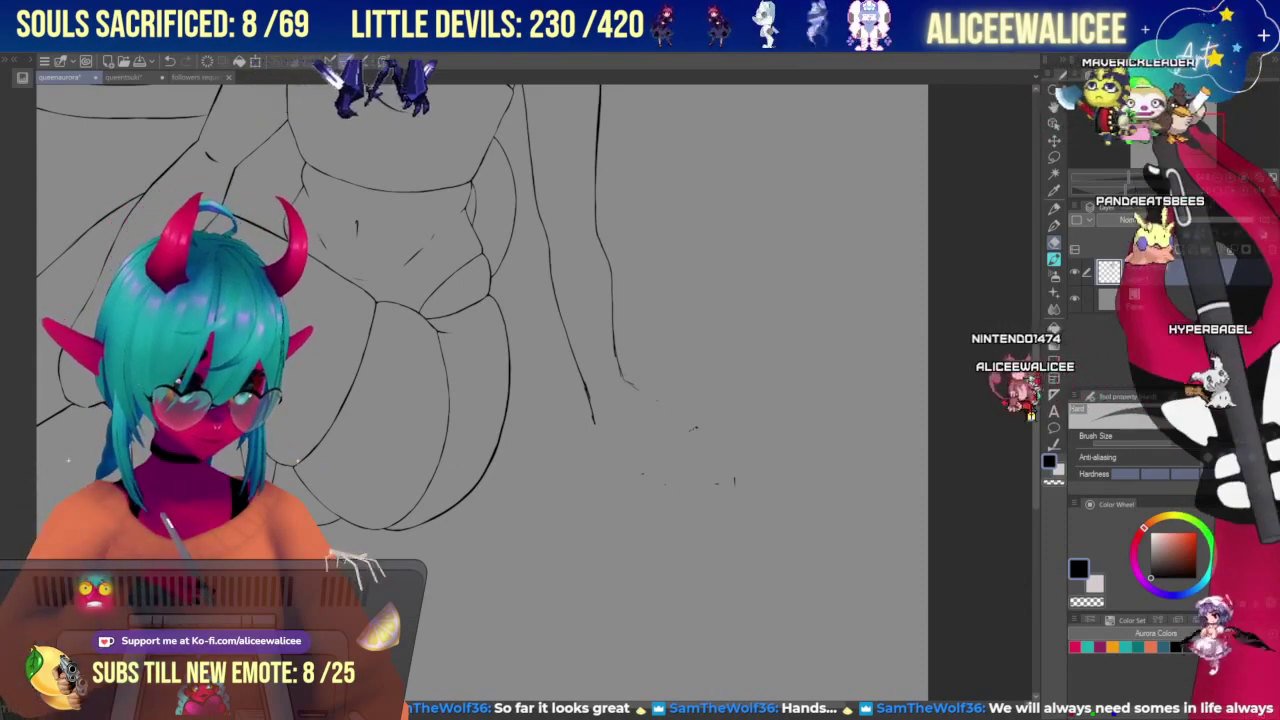
left_click_drag(1170, 145, 1172, 145)
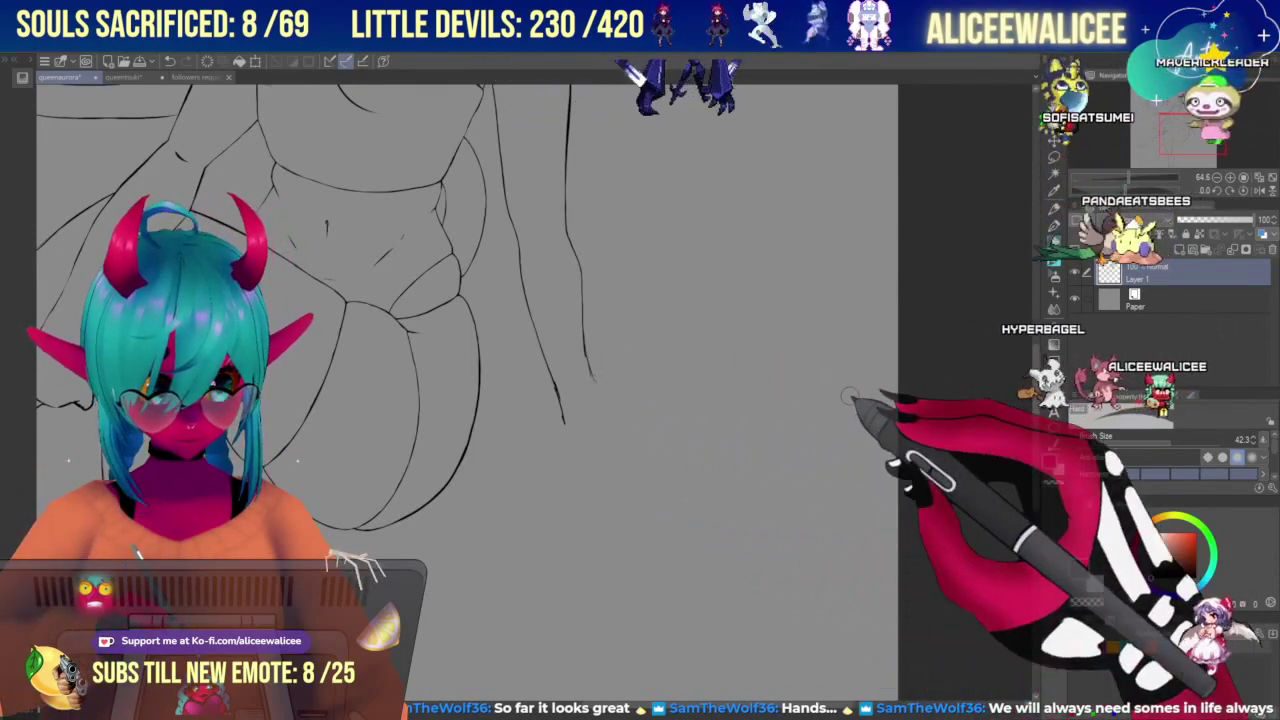
Extend the inner wrist line into the horned devil's hand, try a thumb and finger shape and erase its inner lines.
left_click(1054, 259)
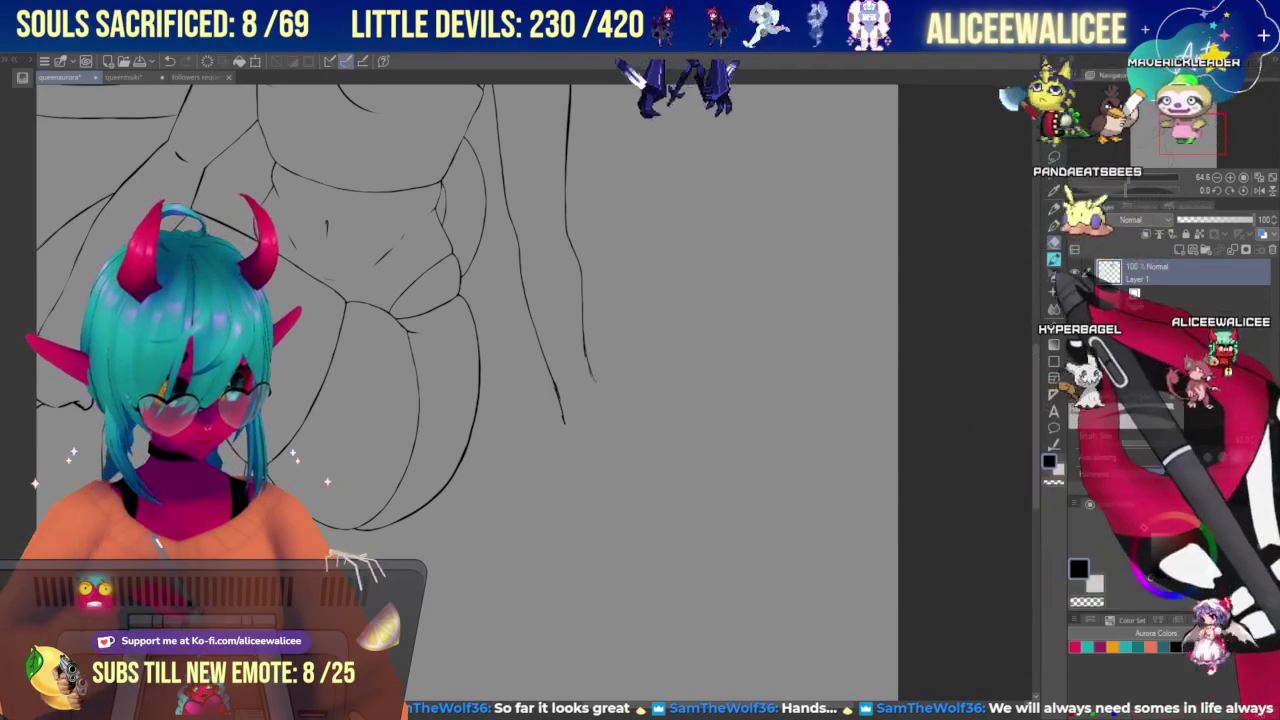
left_click(1132, 177)
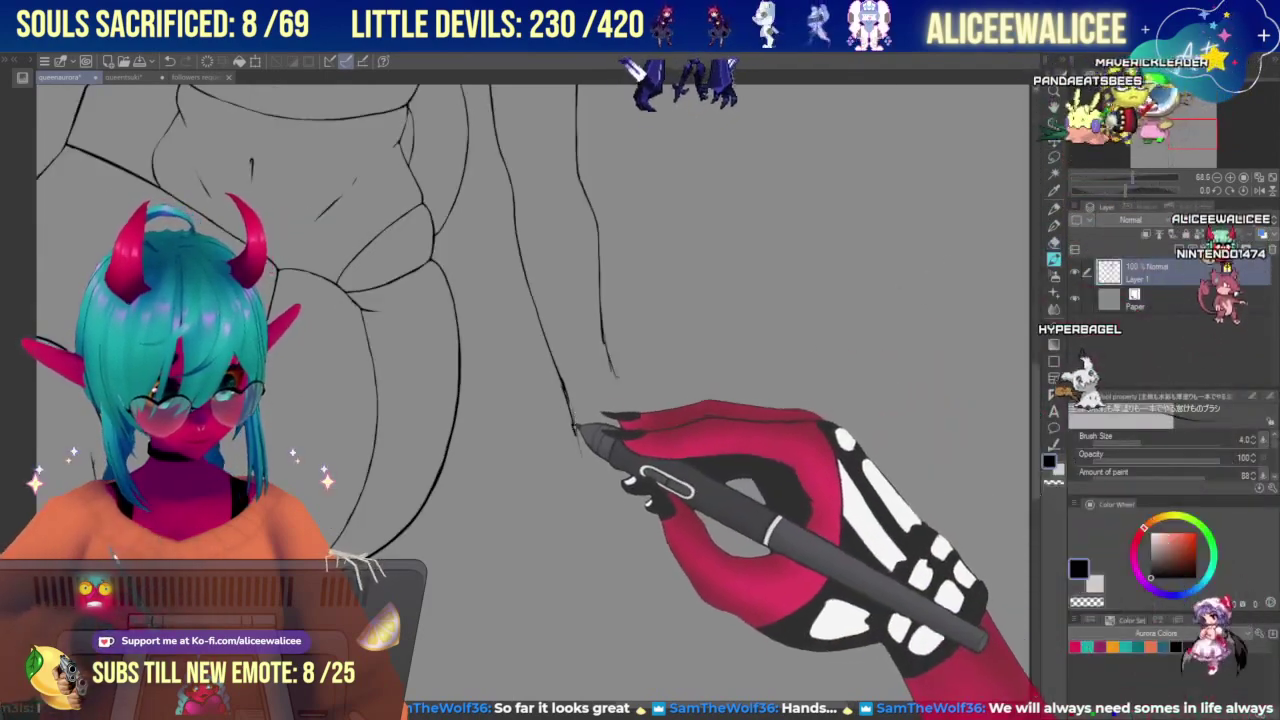
left_click_drag(577, 431, 612, 488)
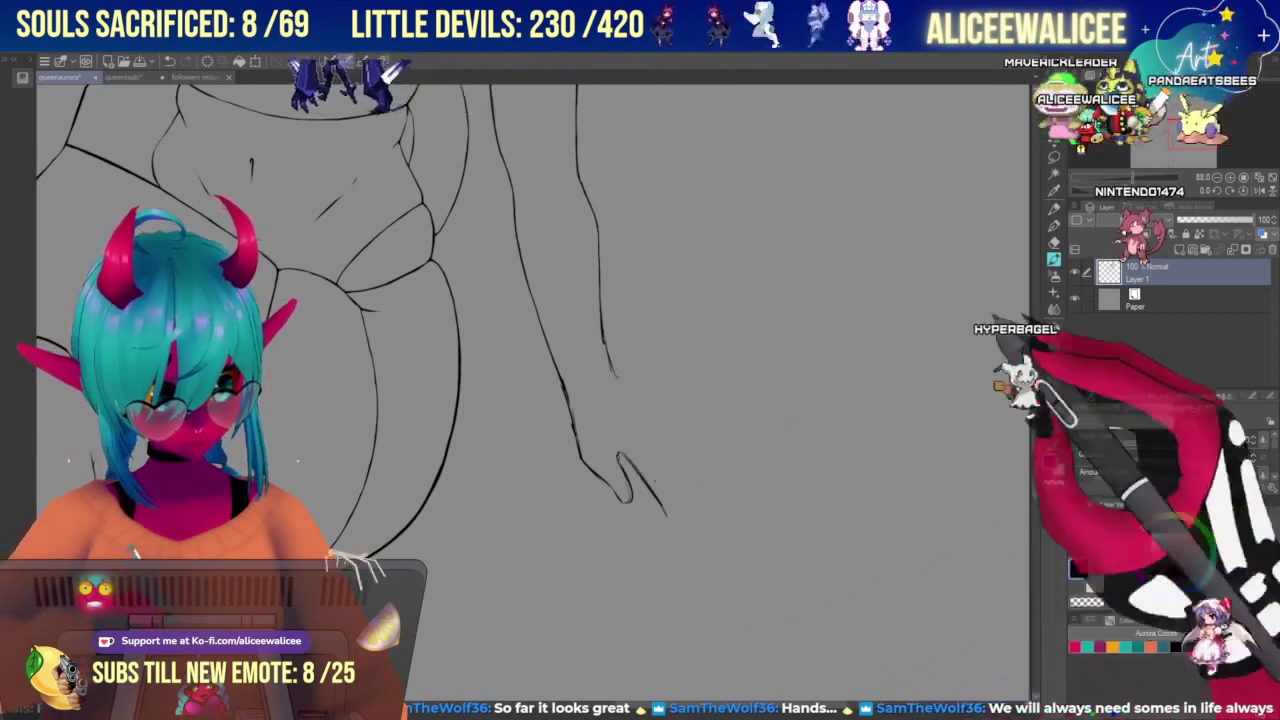
left_click(1054, 243)
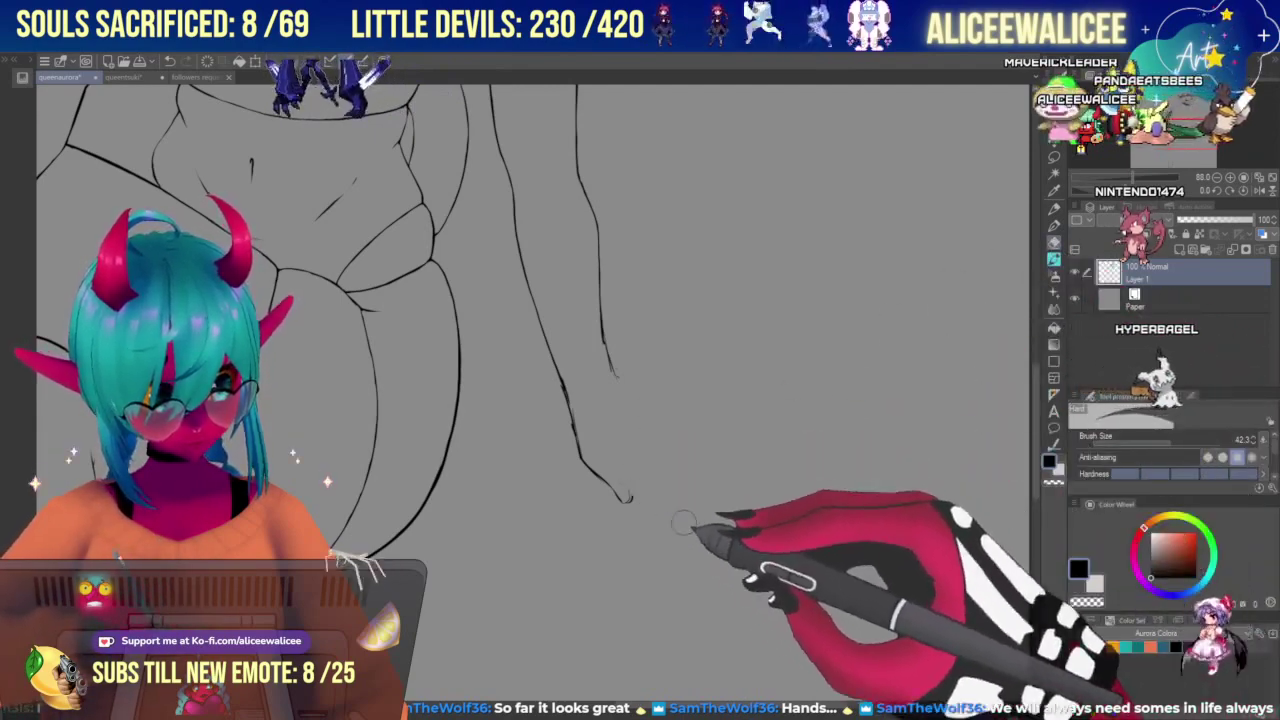
Outline the back and lower edge of the hand as a closed palm shape and erase the leftover thumb tip.
left_click(1054, 259)
left_click_drag(612, 372, 658, 456)
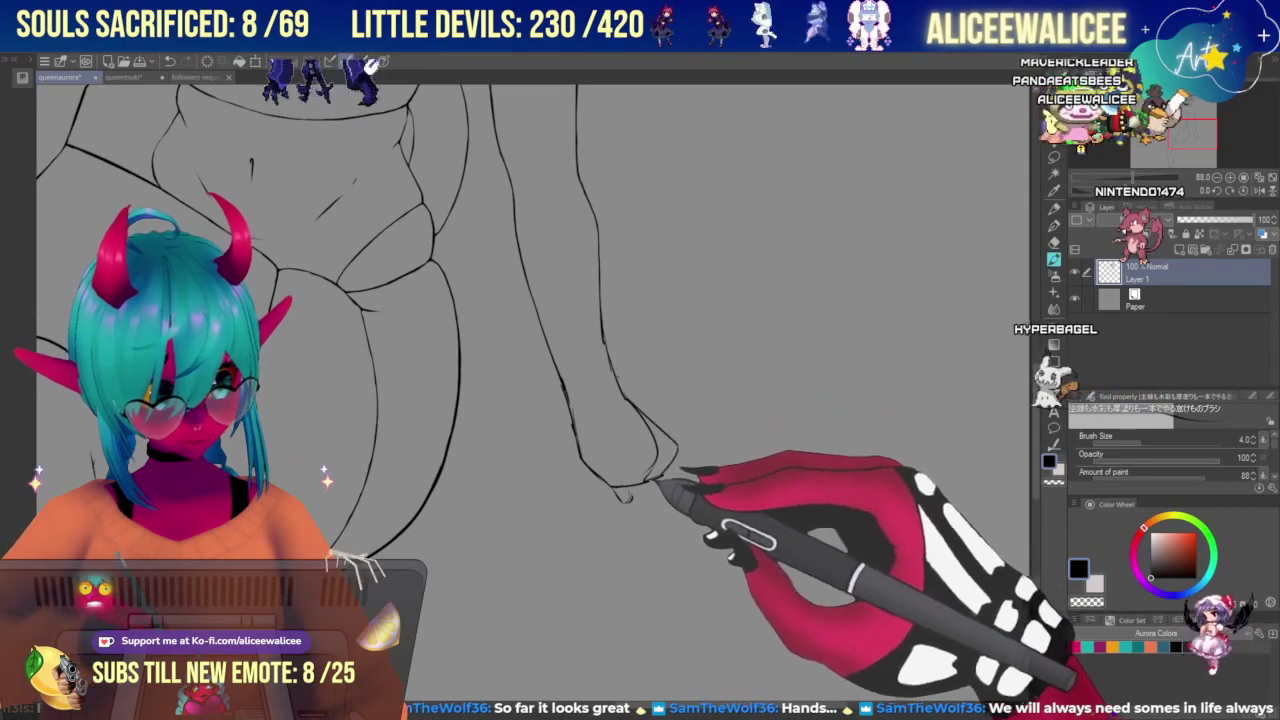
left_click(1054, 243)
left_click_drag(622, 494, 640, 500)
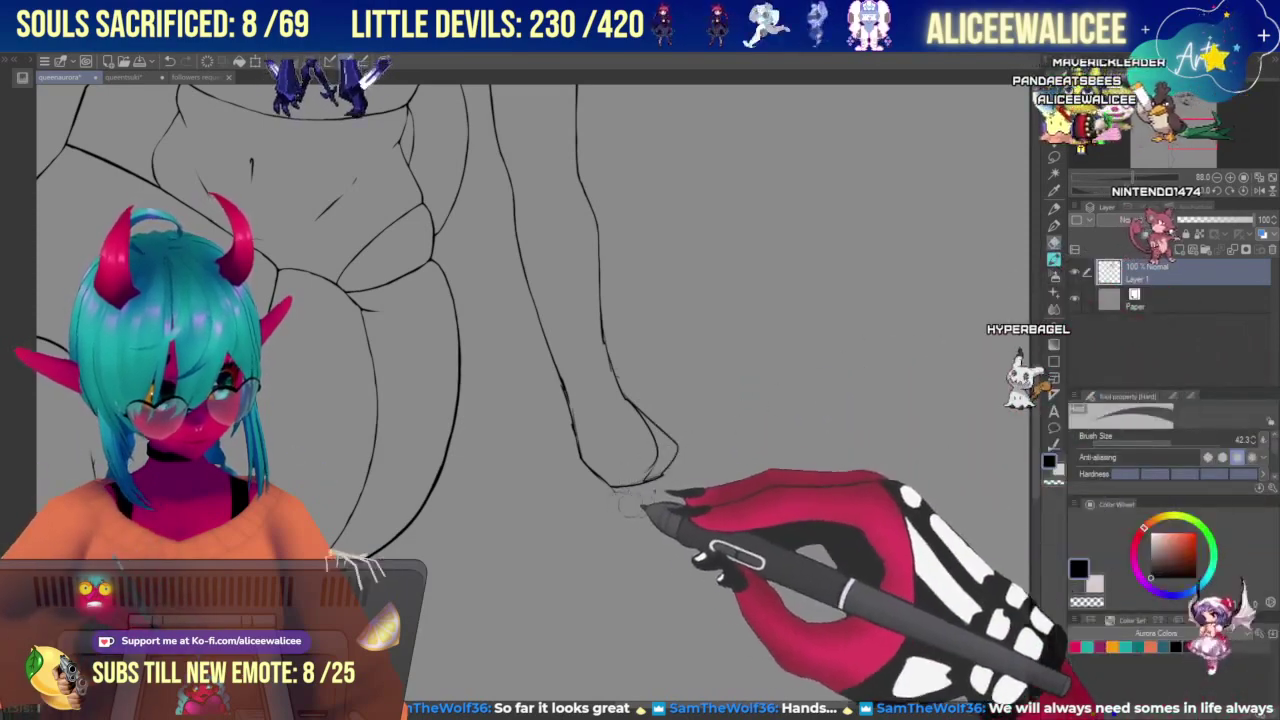
Sketch the horned devil's thumb below the palm and redraw the inner wrist line down into it.
left_click(1054, 259)
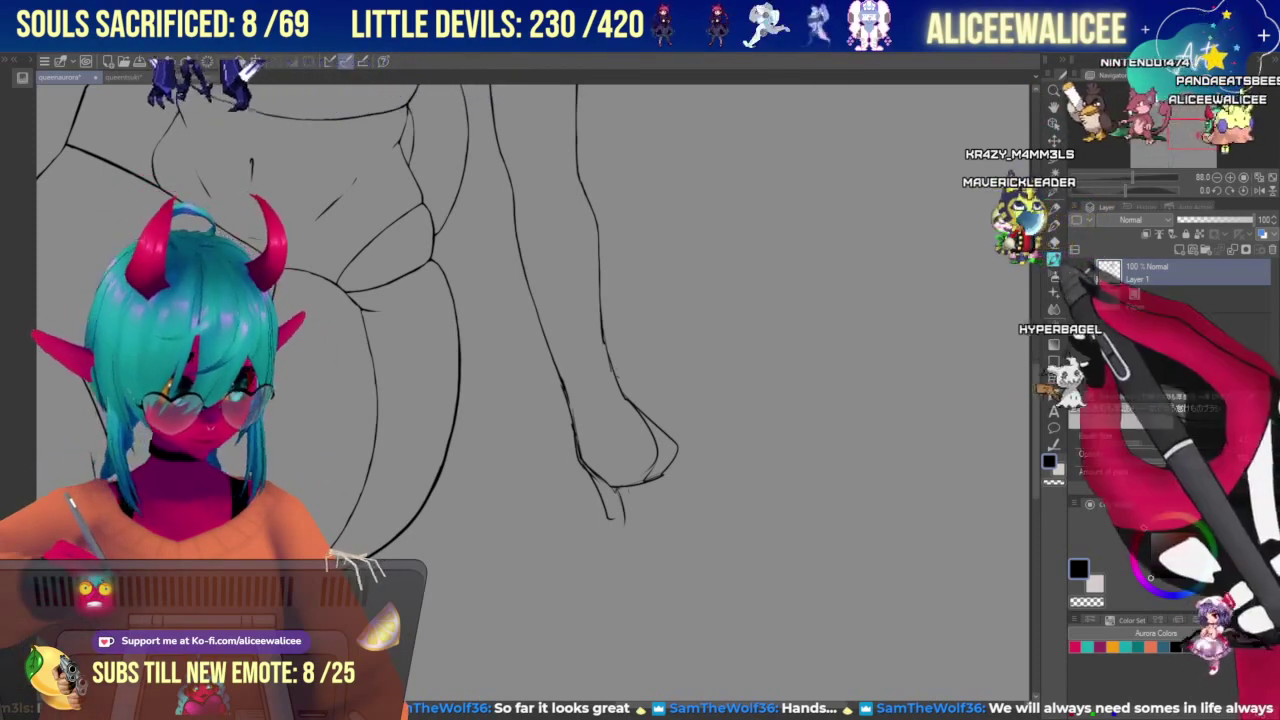
left_click_drag(621, 506, 625, 523)
left_click(1054, 260)
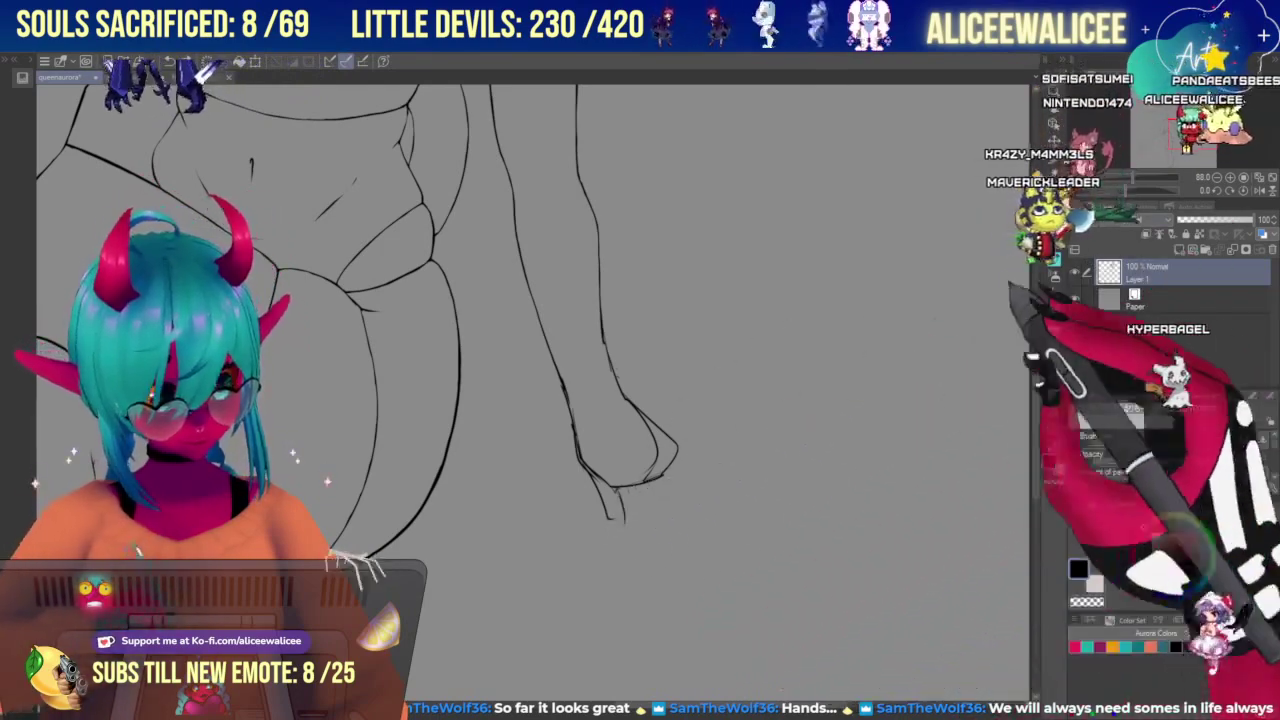
left_click_drag(1150, 441, 1160, 441)
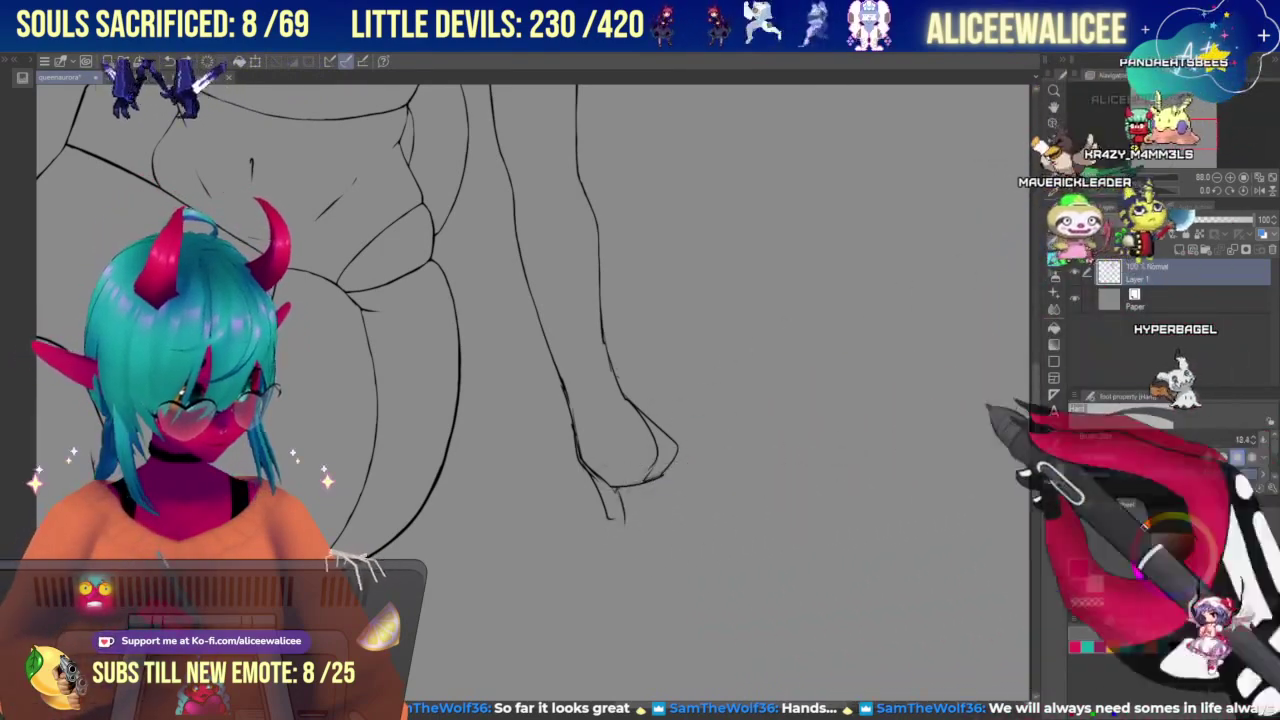
left_click_drag(600, 467, 606, 479)
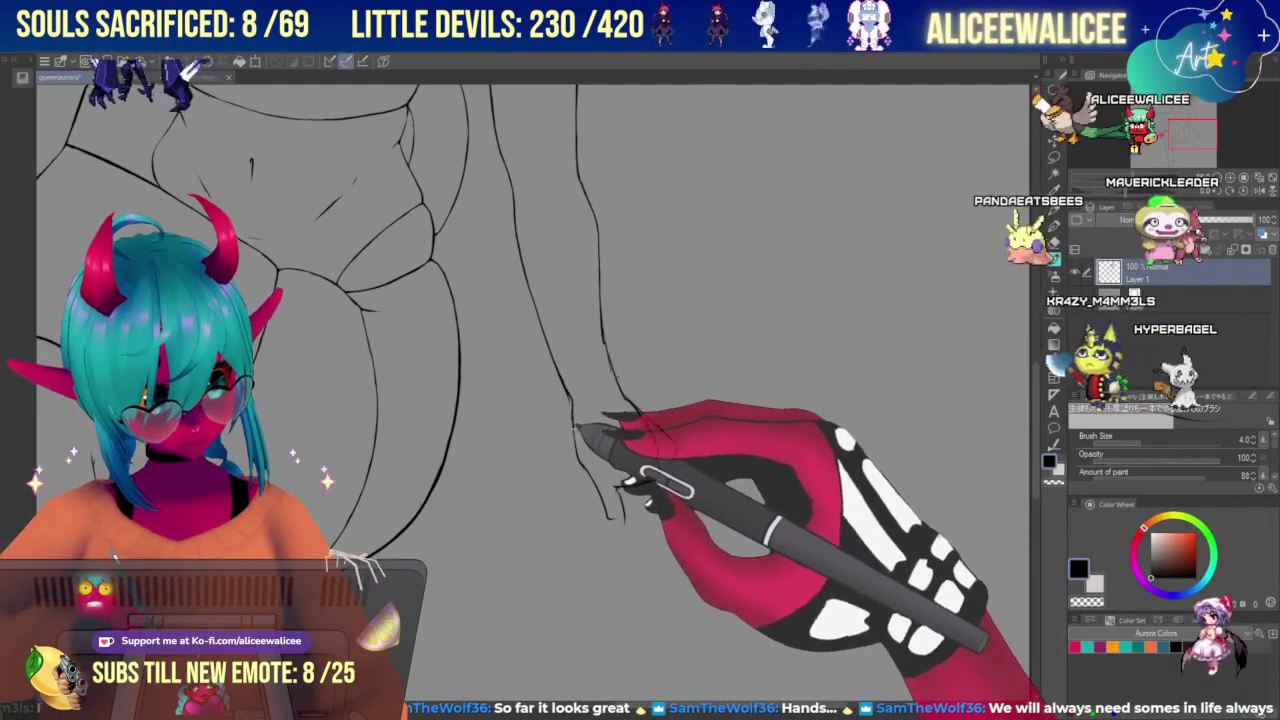
left_click_drag(573, 404, 608, 507)
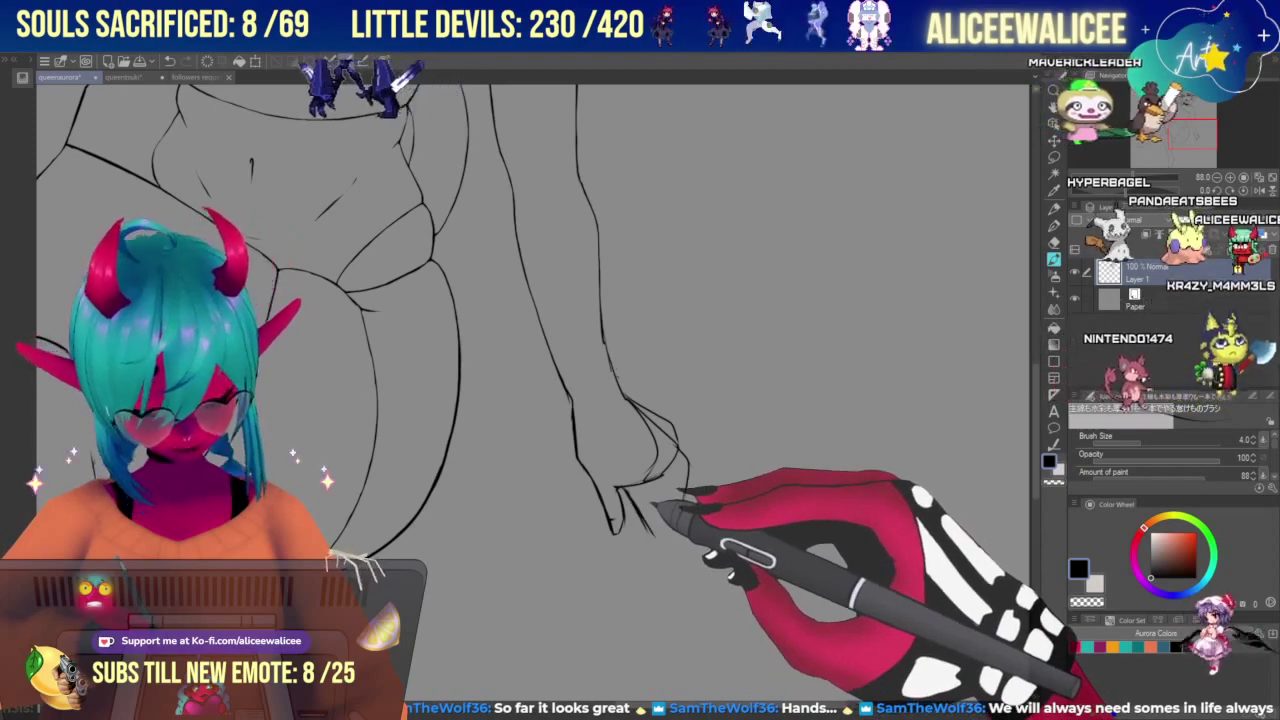
Erase the thumb, fingers and palm outline of the horned devil's supporting hand, leaving only the forearm lines.
left_click(1053, 242)
left_click_drag(632, 494, 618, 470)
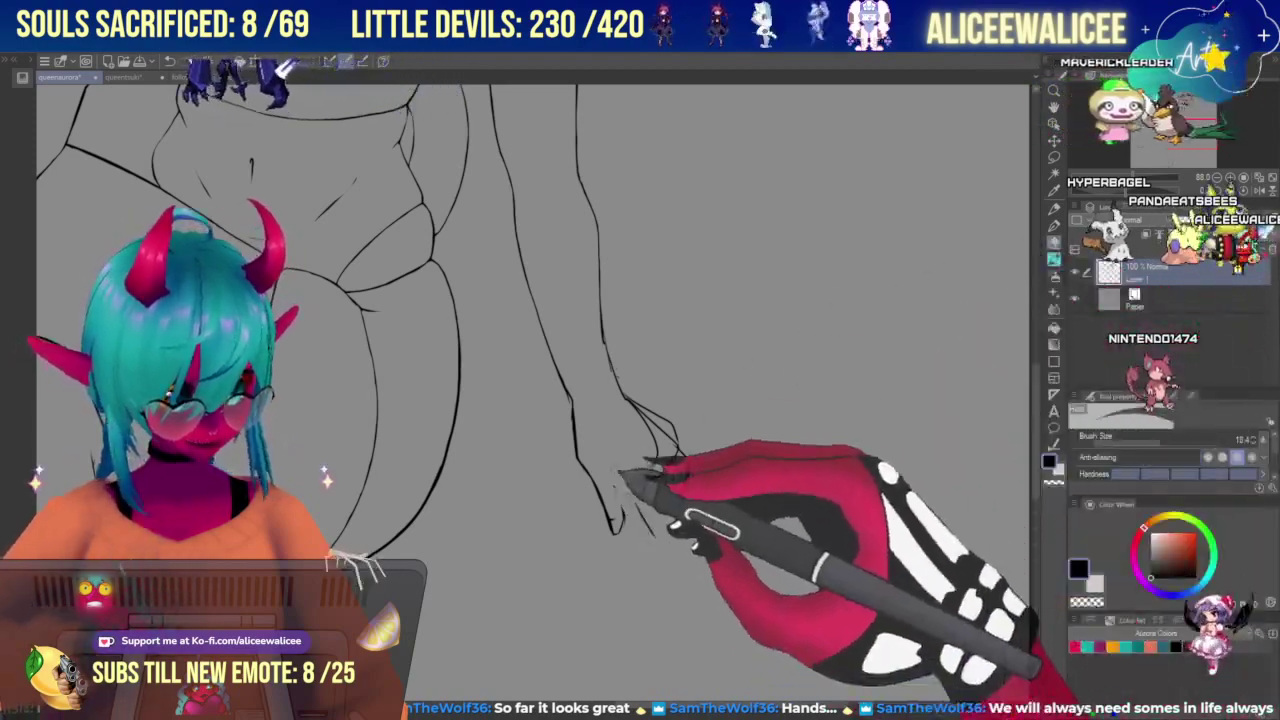
left_click(1166, 442)
left_click_drag(632, 406, 650, 414)
mouse_move(602, 494)
left_mouse_down()
mouse_move(612, 513)
mouse_move(640, 512)
mouse_move(692, 457)
mouse_move(690, 492)
left_mouse_up()
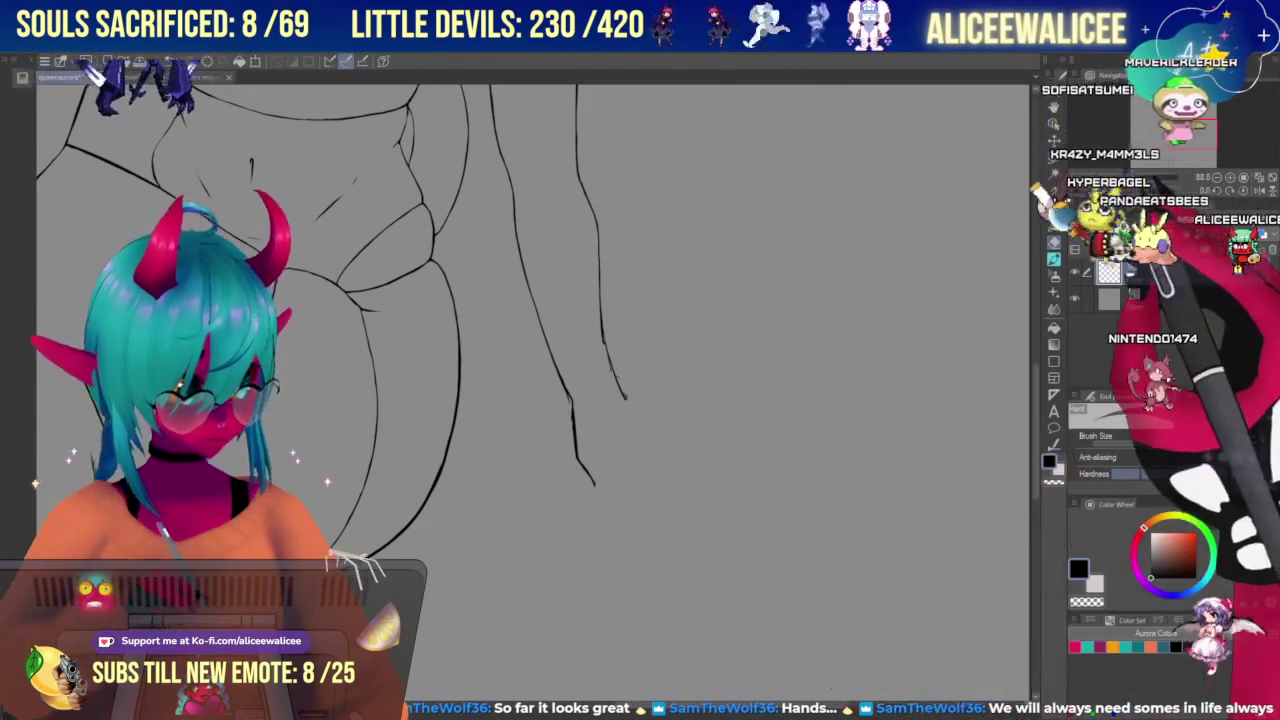
Add a new layer beneath the line art and pick the crimson swatch as the brush colour for the skin.
scroll(534, 392, "down", 5)
left_click_drag(534, 392, 642, 497)
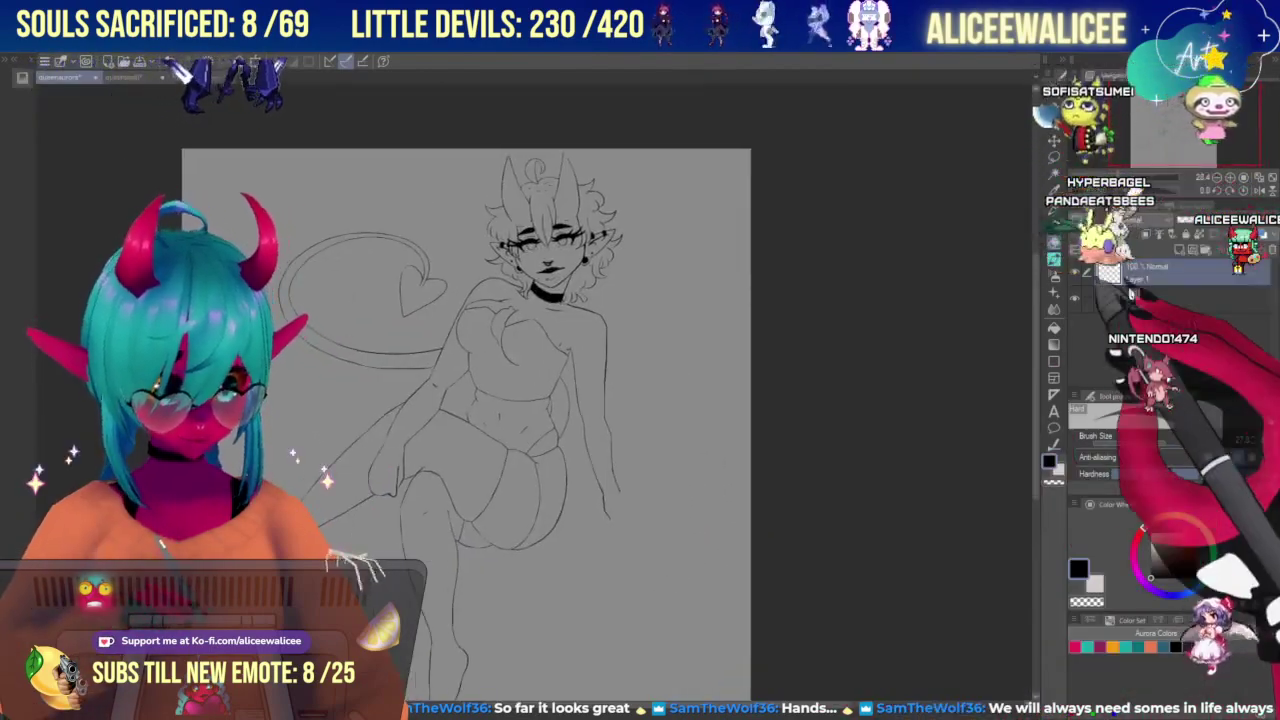
scroll(534, 392, "up", 2)
left_click_drag(534, 392, 574, 459)
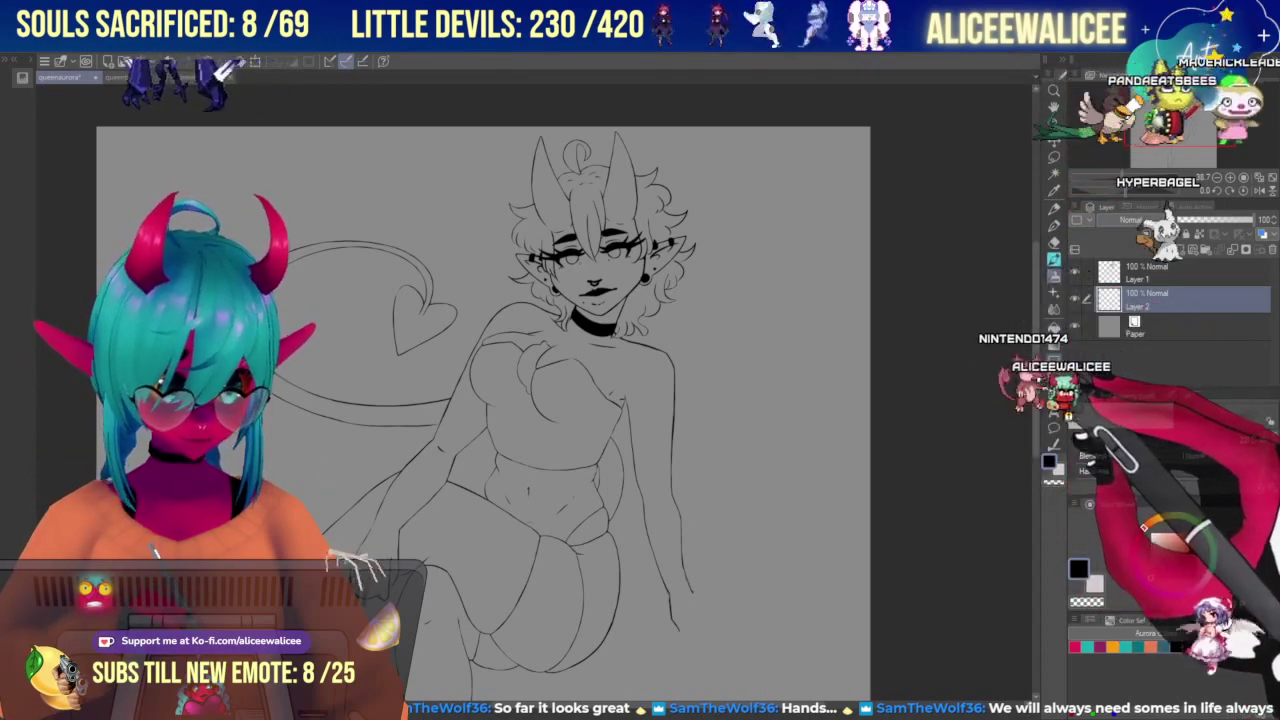
key("ctrl+plus")
key("ctrl+minus")
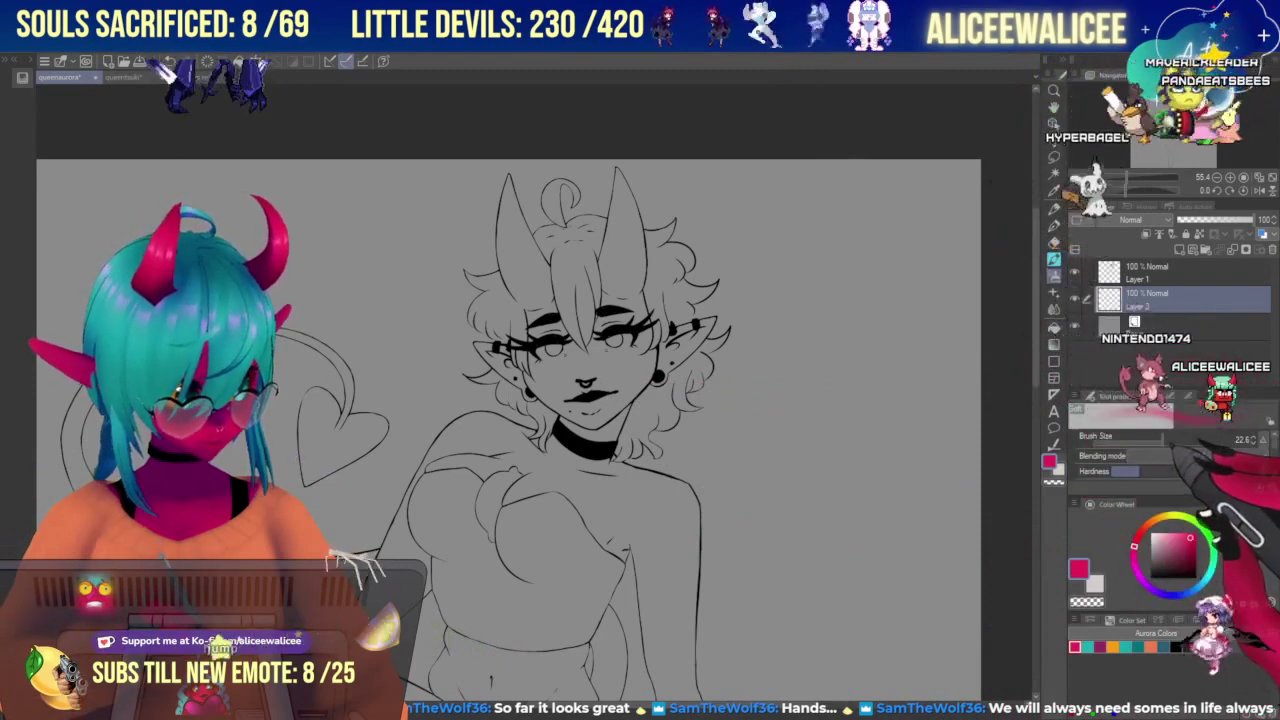
left_click(1054, 259)
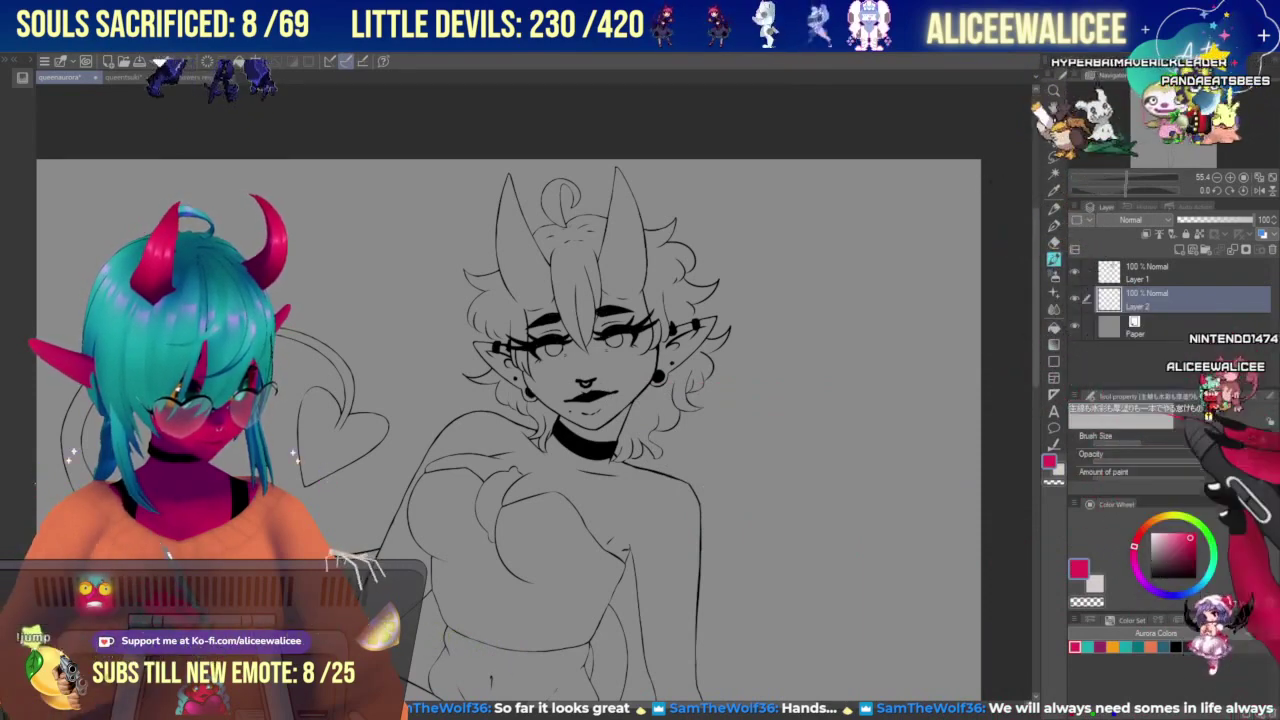
Paint the left half of the devil's face, the left ear and the left horn in flat crimson.
left_click_drag(545, 348, 556, 391)
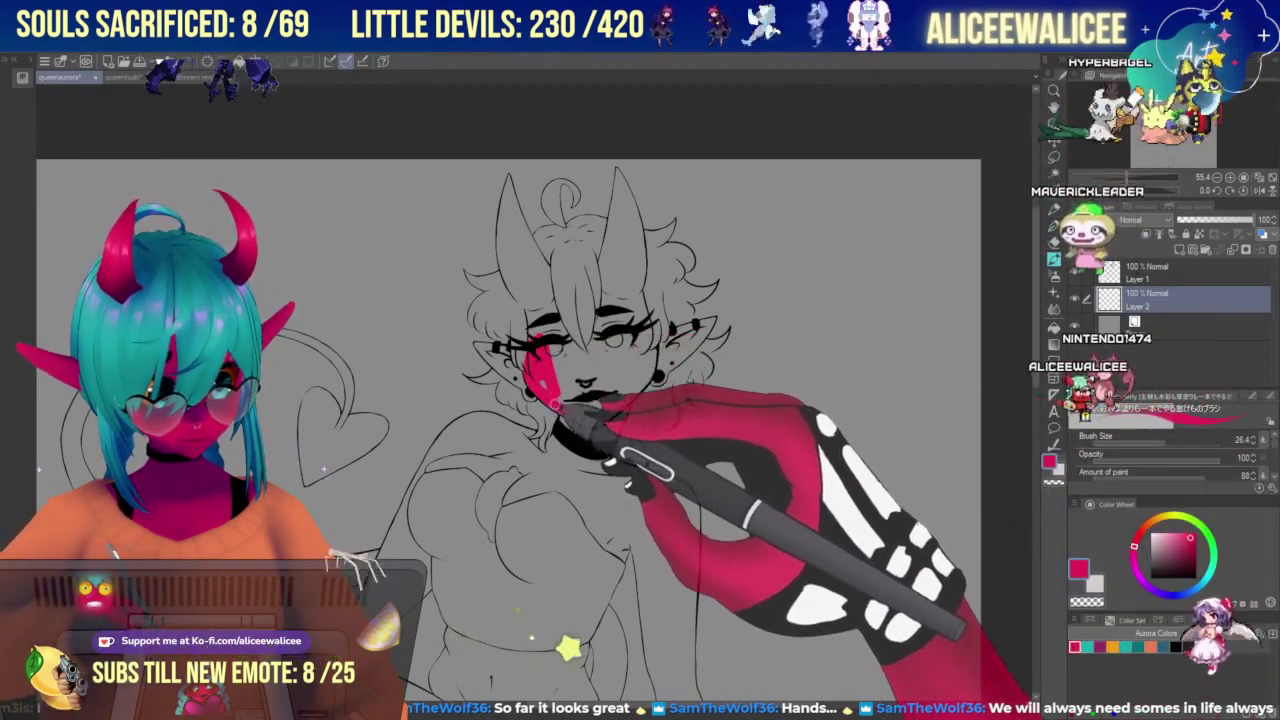
left_click_drag(577, 413, 581, 404)
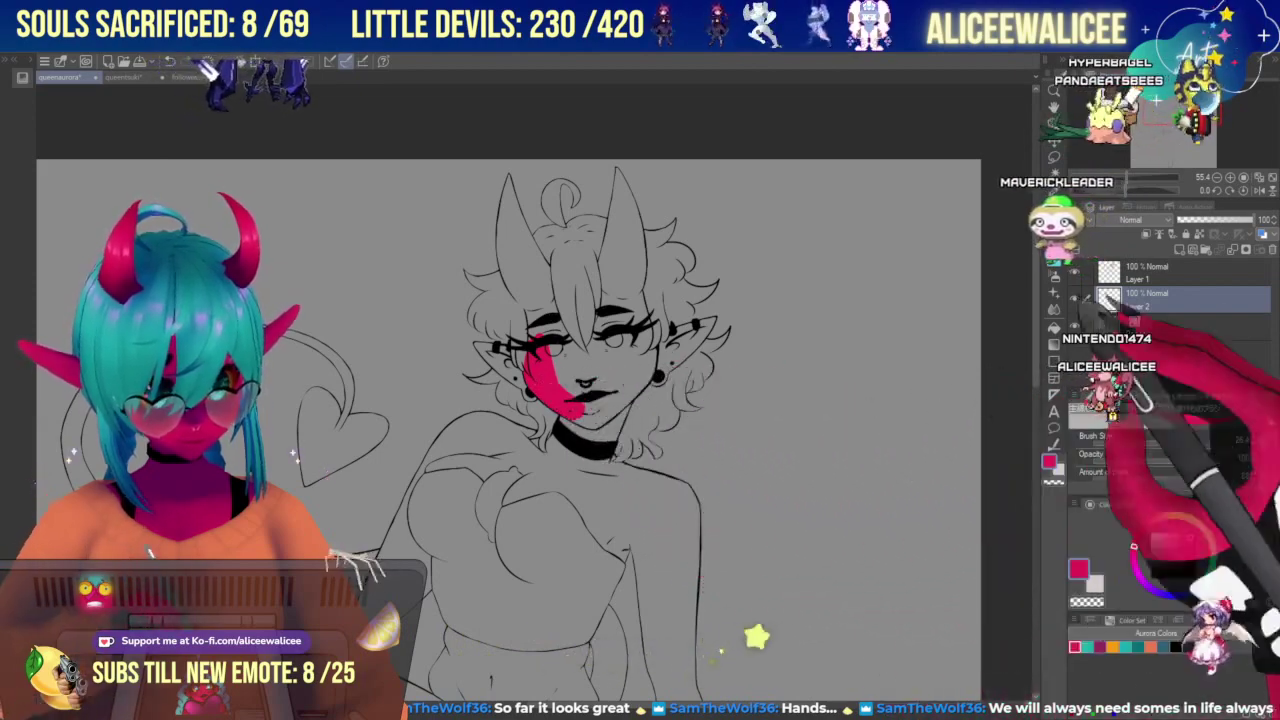
left_click(1130, 178)
left_click_drag(1172, 127, 1173, 122)
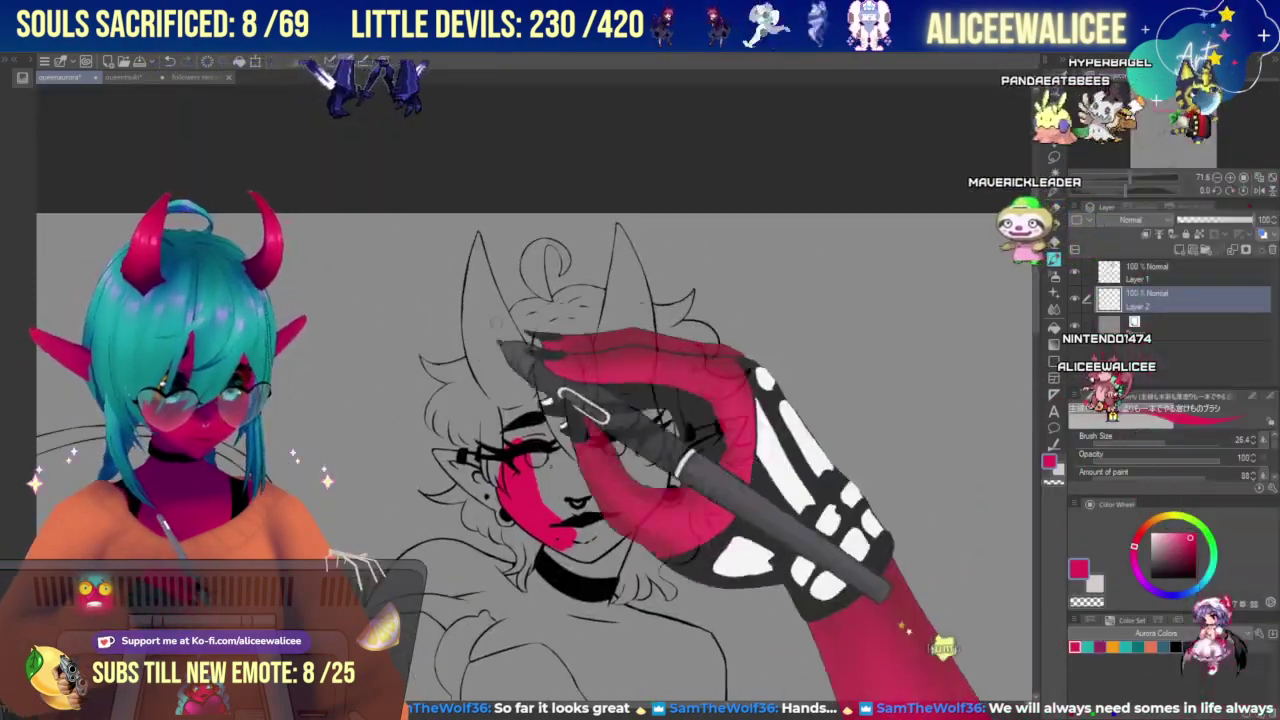
mouse_move(507, 402)
left_mouse_down()
mouse_move(470, 349)
mouse_move(475, 362)
mouse_move(476, 262)
mouse_move(468, 312)
mouse_move(473, 268)
mouse_move(477, 333)
mouse_move(478, 318)
mouse_move(510, 399)
mouse_move(488, 369)
mouse_move(477, 299)
mouse_move(495, 347)
mouse_move(510, 350)
mouse_move(478, 243)
left_mouse_up()
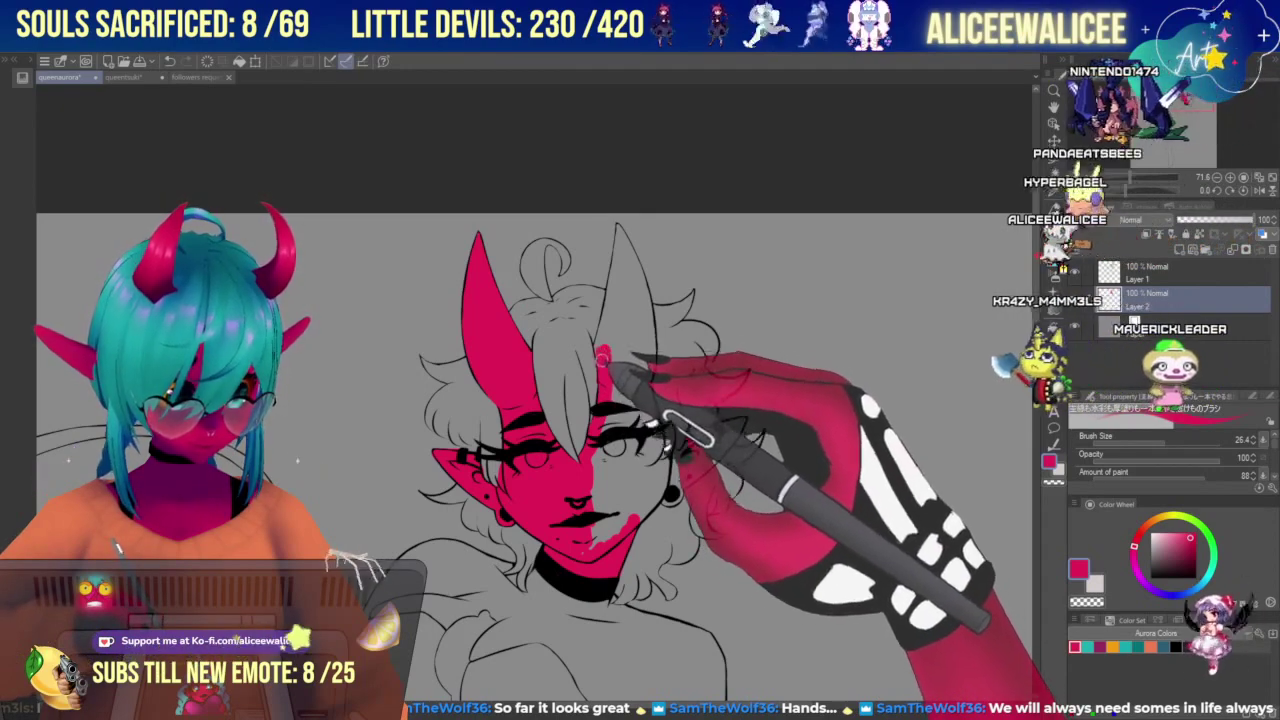
Fill the right horn with crimson and erase the colour spilling past its tip and edges.
mouse_move(600, 345)
left_mouse_down()
mouse_move(616, 296)
mouse_move(605, 332)
mouse_move(615, 352)
mouse_move(620, 305)
mouse_move(643, 377)
mouse_move(647, 324)
mouse_move(643, 381)
mouse_move(646, 310)
mouse_move(628, 285)
mouse_move(612, 298)
mouse_move(618, 228)
mouse_move(638, 323)
left_mouse_up()
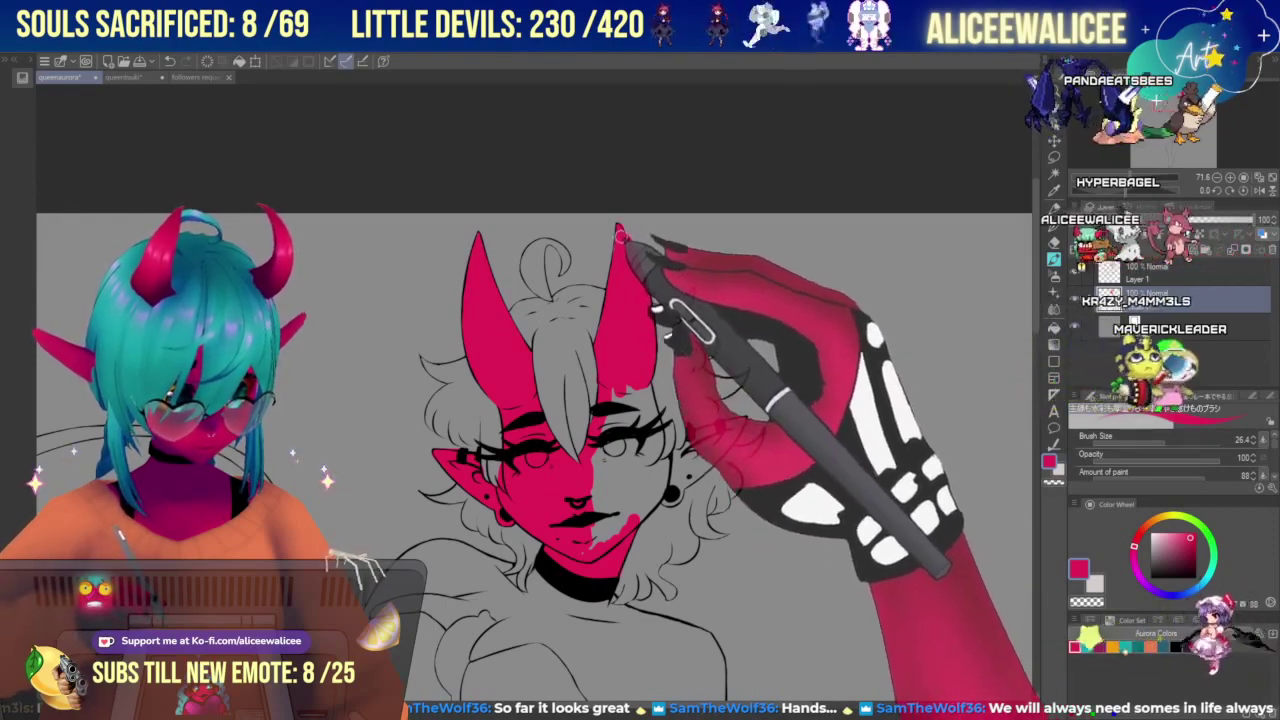
left_click(1054, 243)
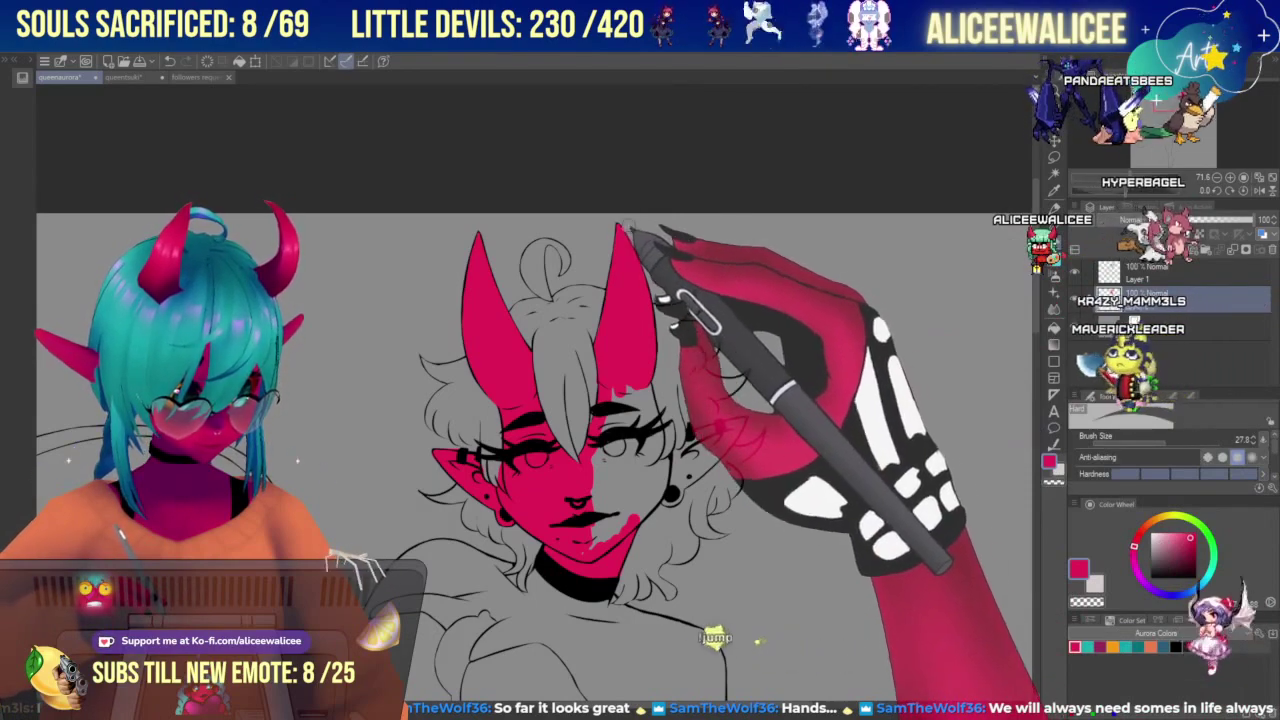
left_click(1054, 258)
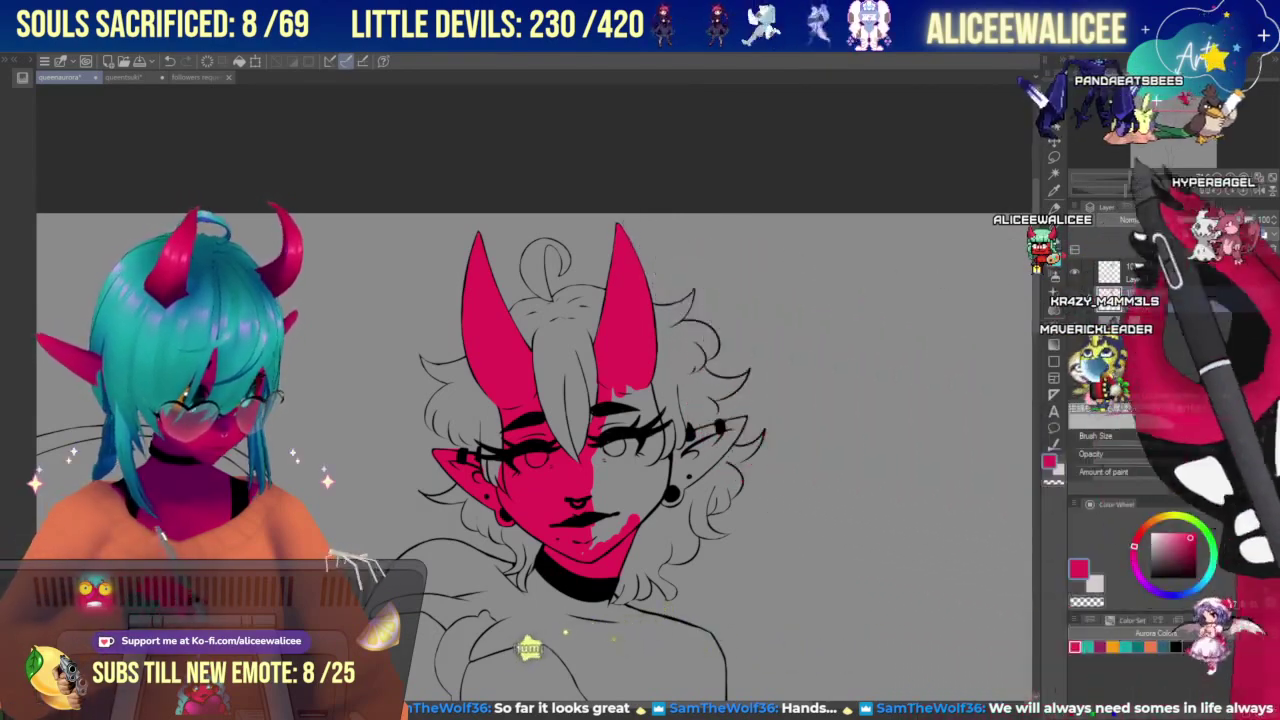
mouse_move(1036, 230)
left_mouse_down()
mouse_move(1036, 280)
mouse_move(1036, 250)
left_mouse_up()
scroll(620, 350, "up", 2)
mouse_move(620, 400)
left_mouse_down()
mouse_move(580, 358)
mouse_move(580, 443)
left_mouse_up()
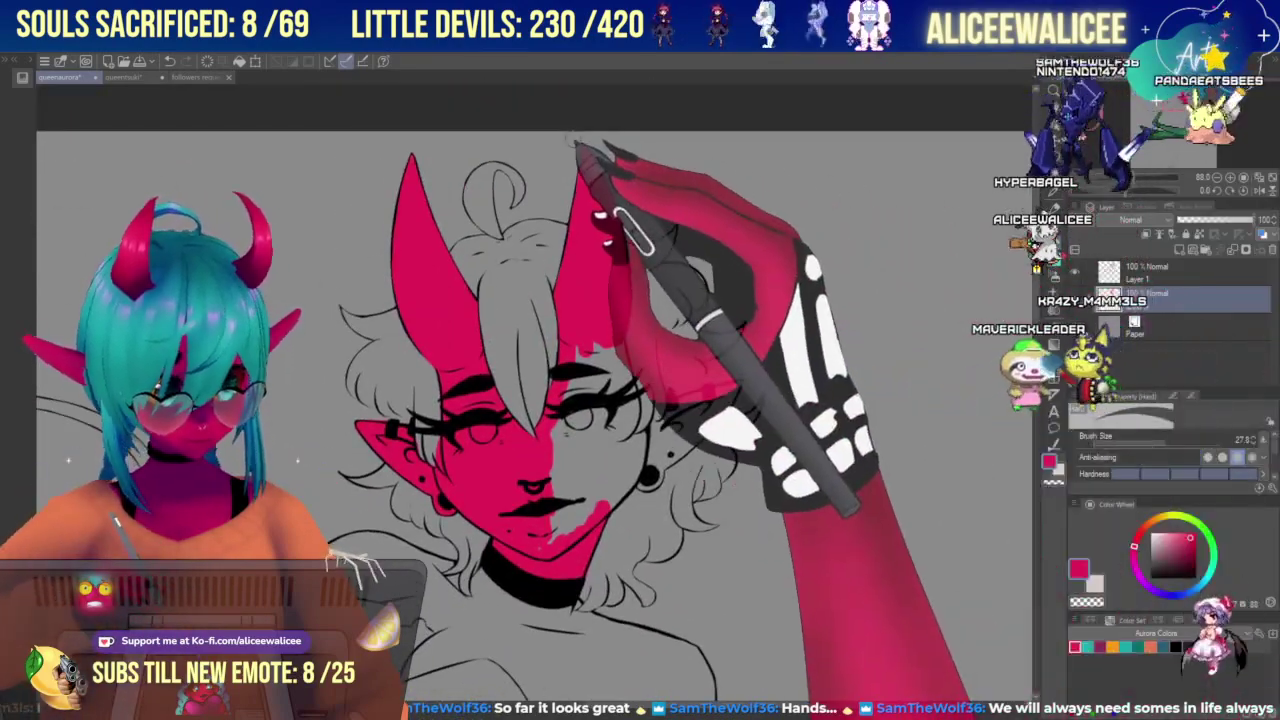
Fill the remaining right half of the face and forehead with crimson up to the line art.
left_click(1055, 260)
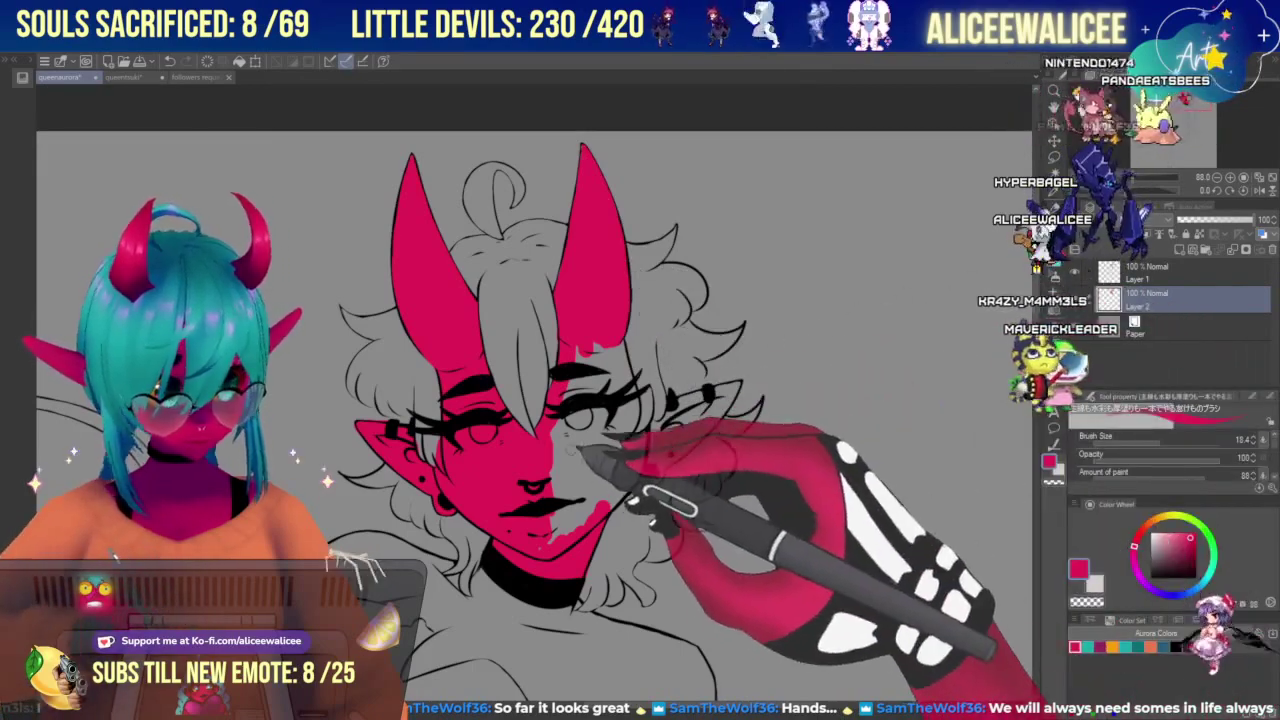
left_click(1168, 442)
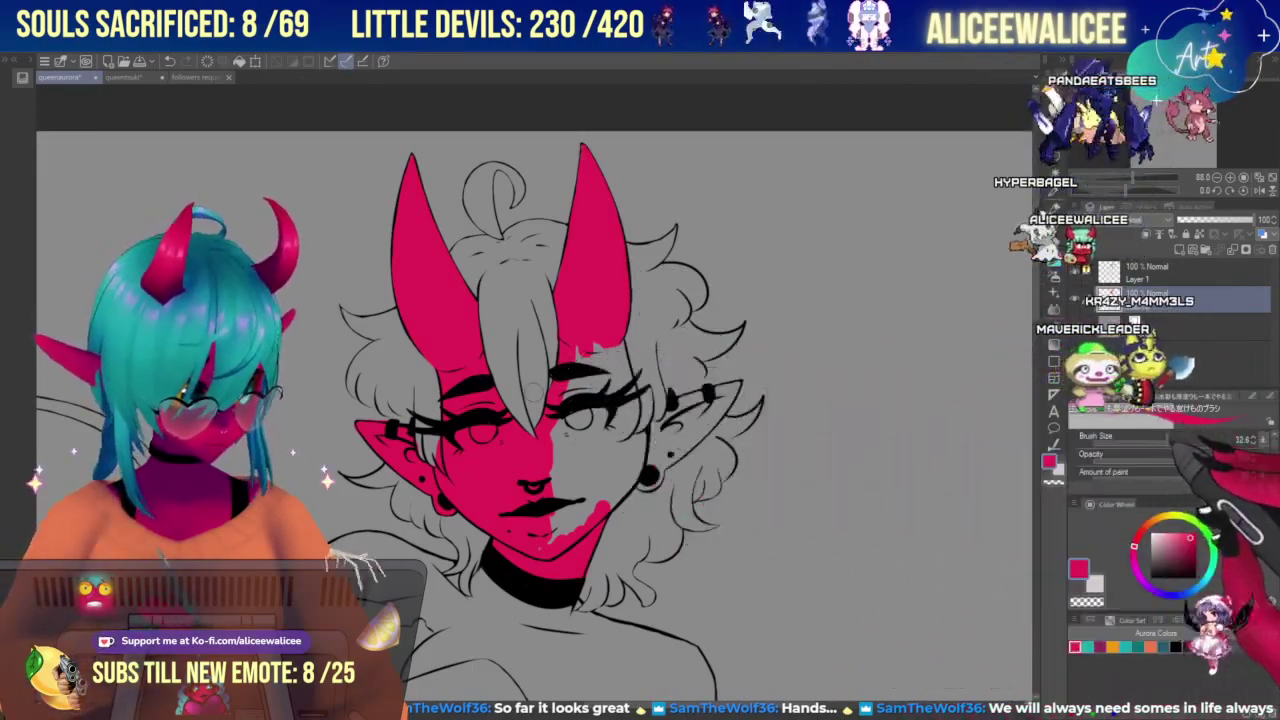
mouse_move(588, 354)
left_mouse_down()
mouse_move(542, 542)
mouse_move(565, 499)
mouse_move(564, 536)
mouse_move(599, 486)
left_mouse_up()
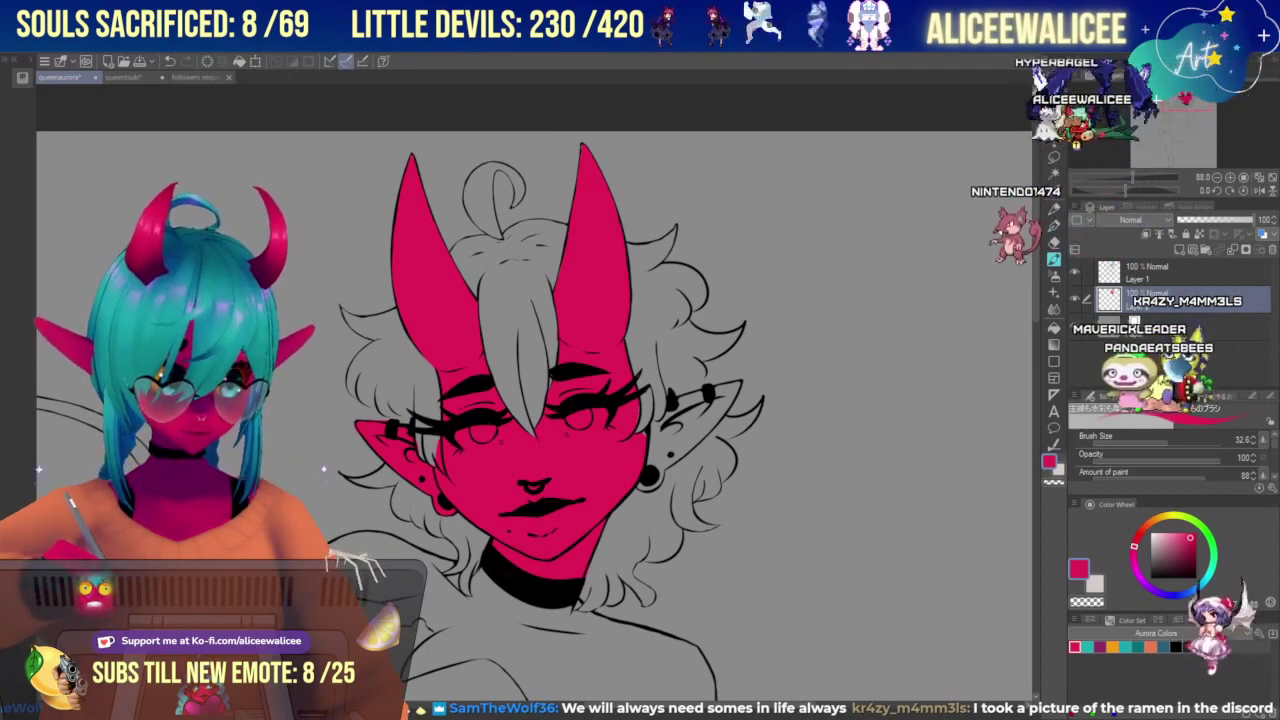
Erase the crimson that overlaps the central fringe and the hair locks at both sides of the face.
left_click(1126, 177)
left_click_drag(1186, 107, 1188, 102)
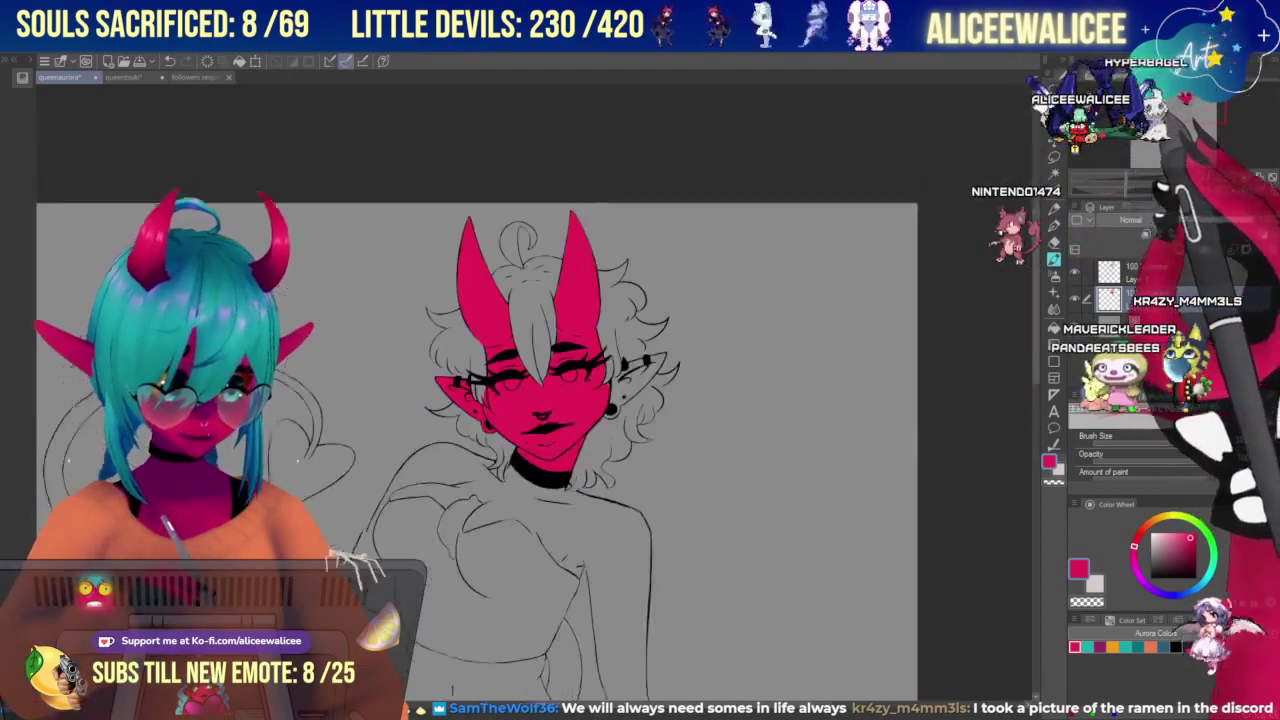
key("ctrl+plus")
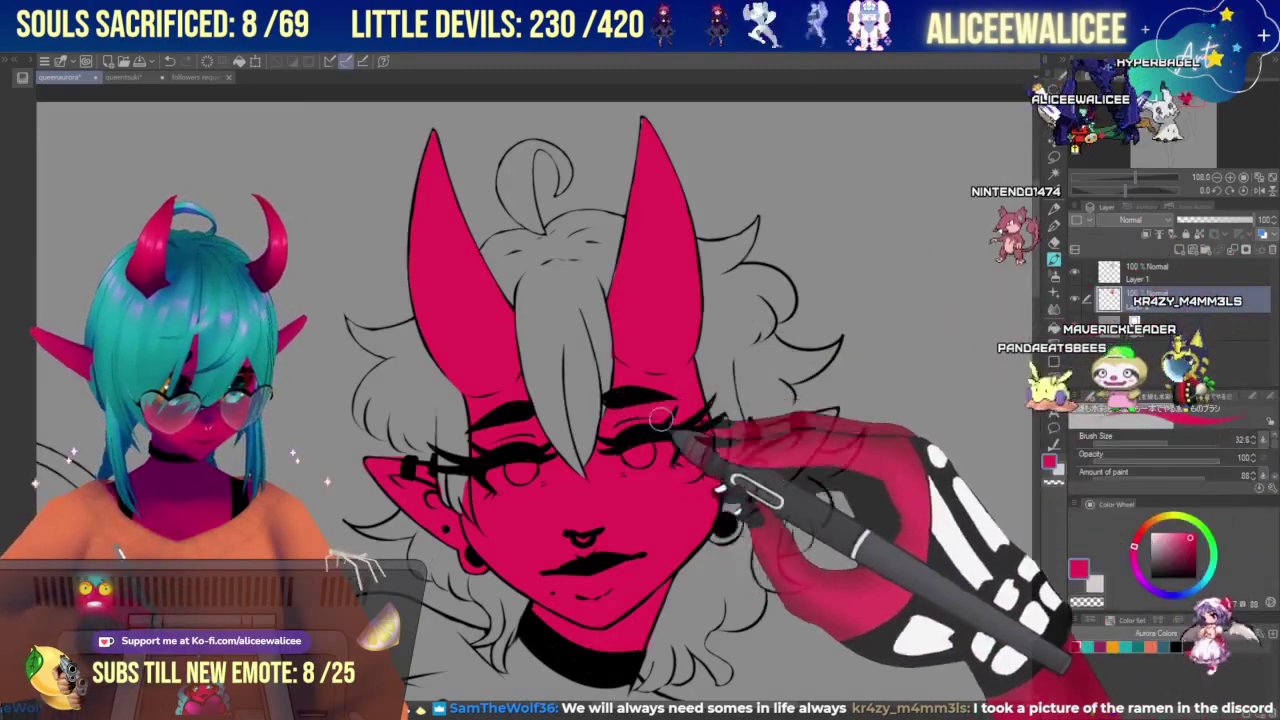
left_click(1054, 242)
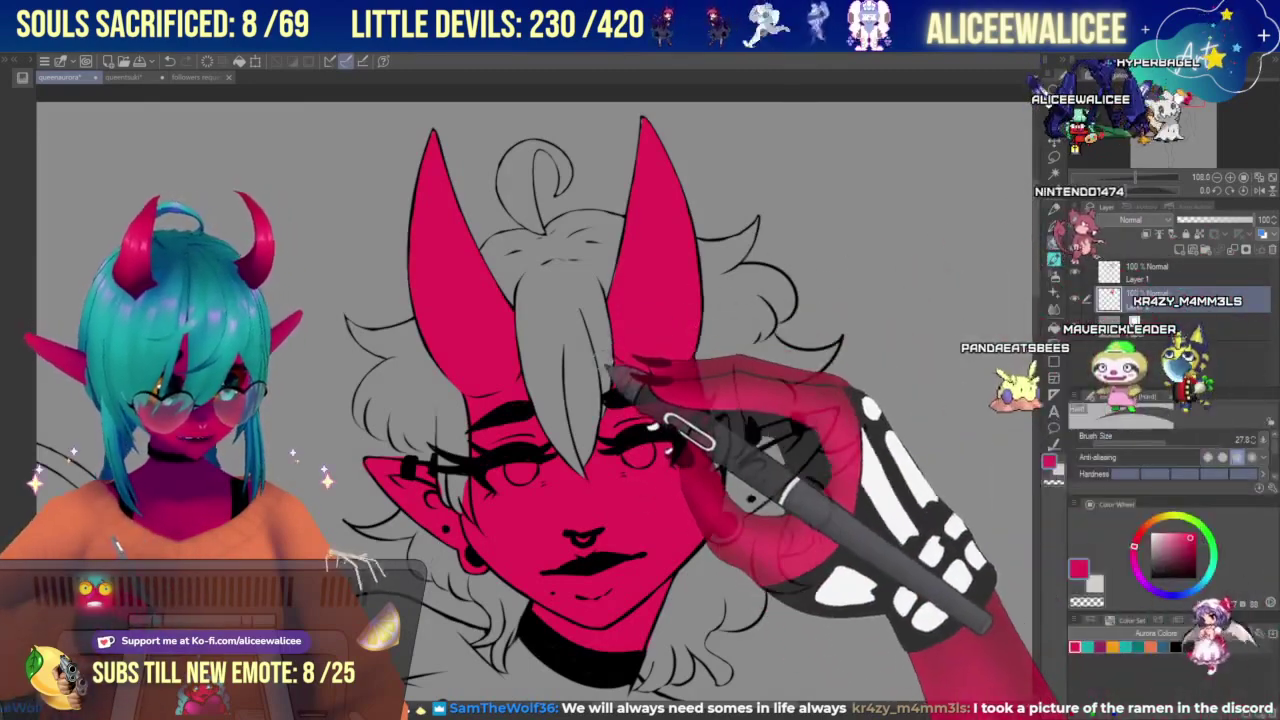
left_click_drag(1147, 442, 1157, 442)
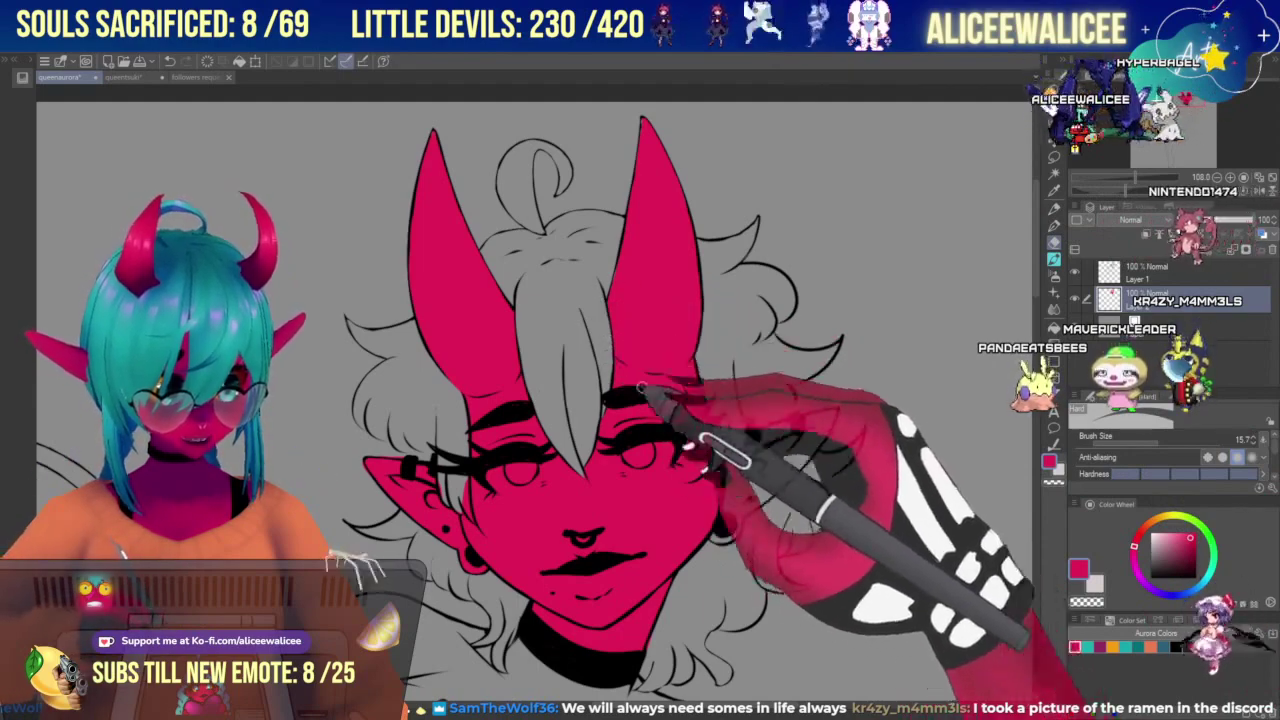
left_click_drag(612, 342, 606, 386)
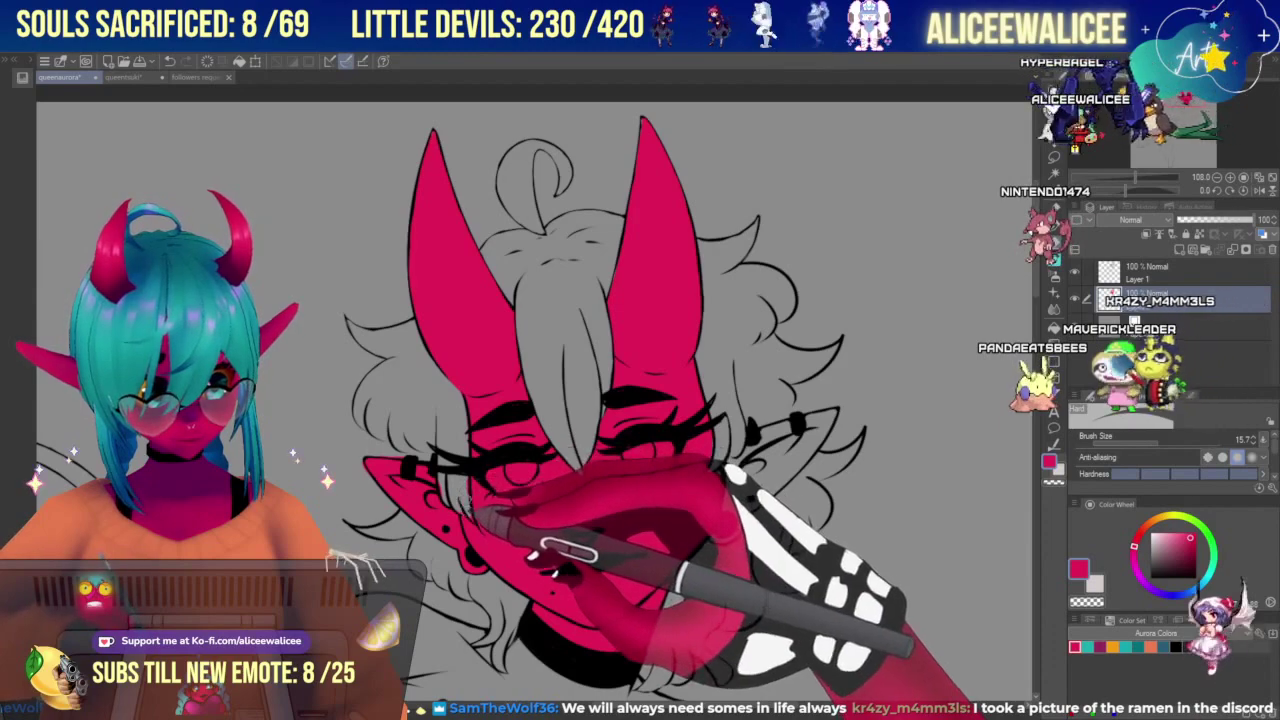
left_click(1153, 440)
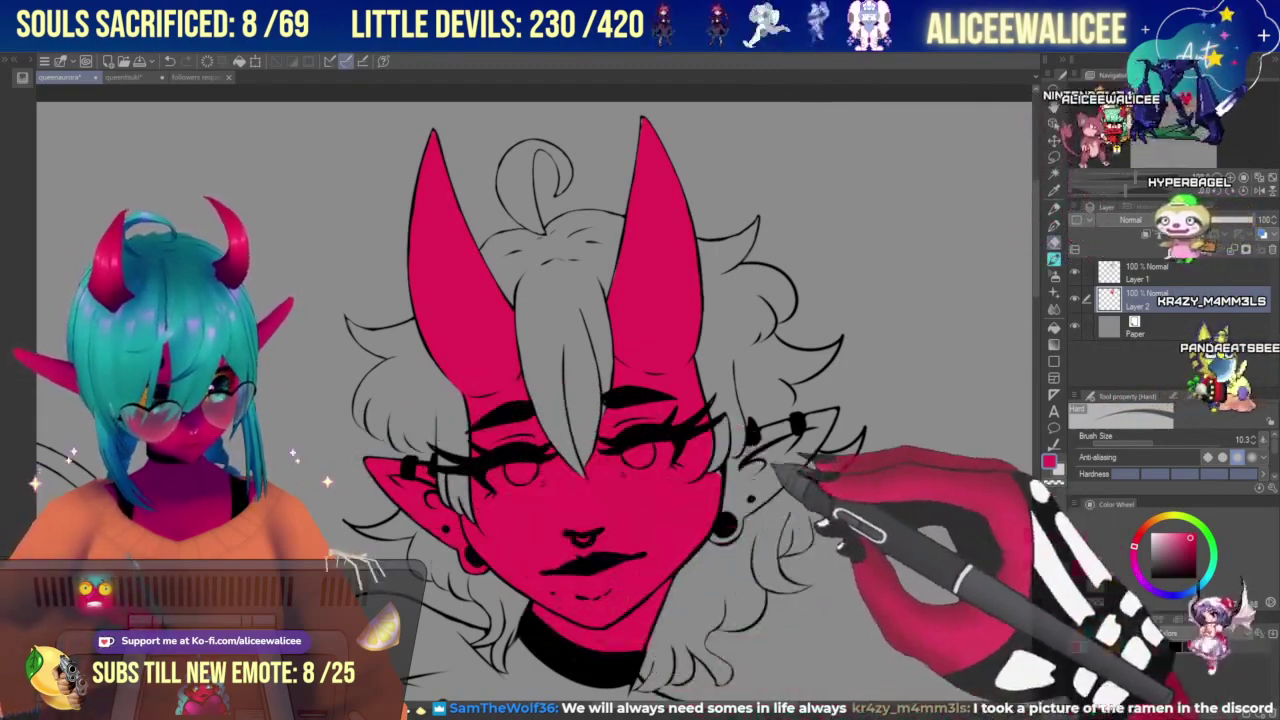
Touch up the crimson around the hair lock beside the right cheek with a finer brush.
left_click(1054, 260)
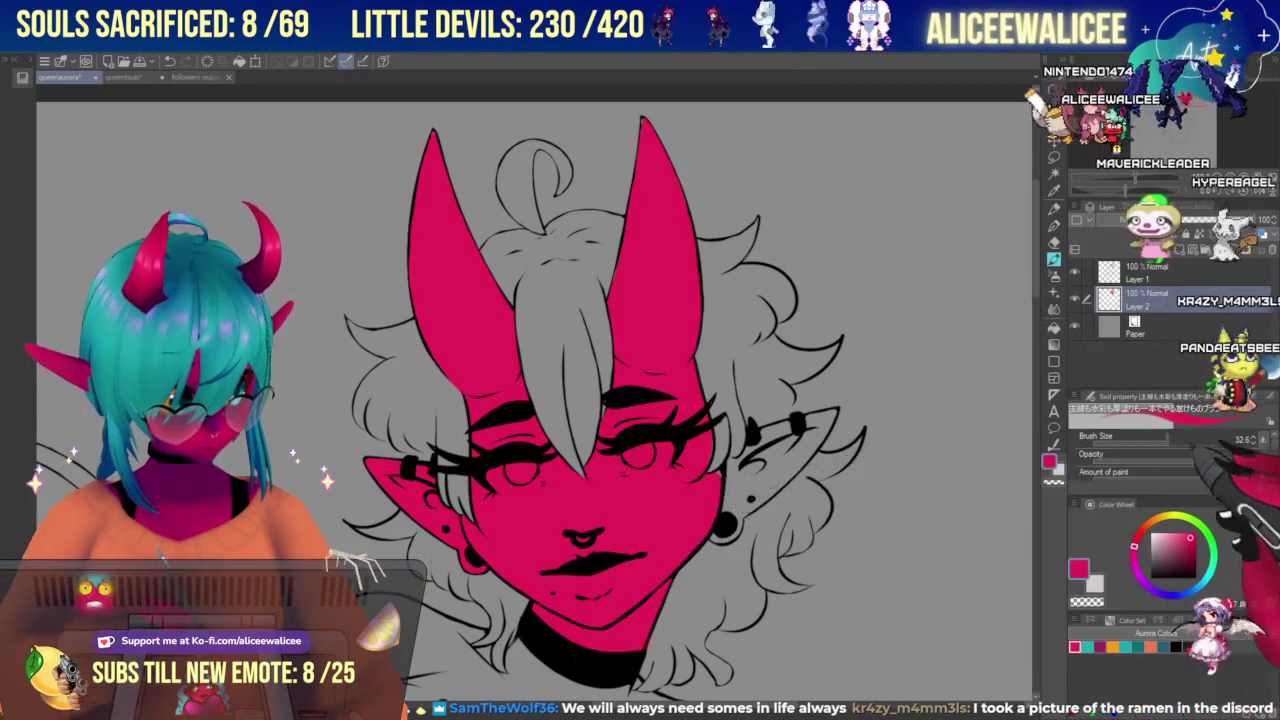
left_click(1154, 441)
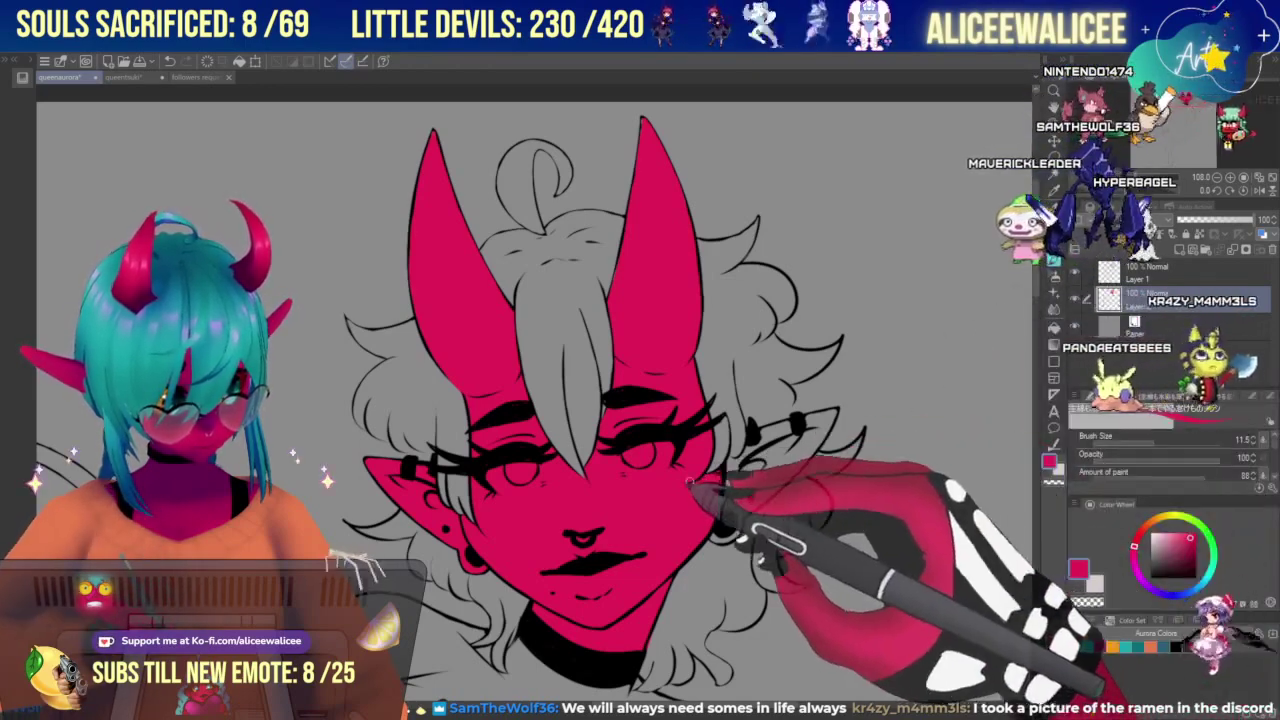
left_click(1177, 118)
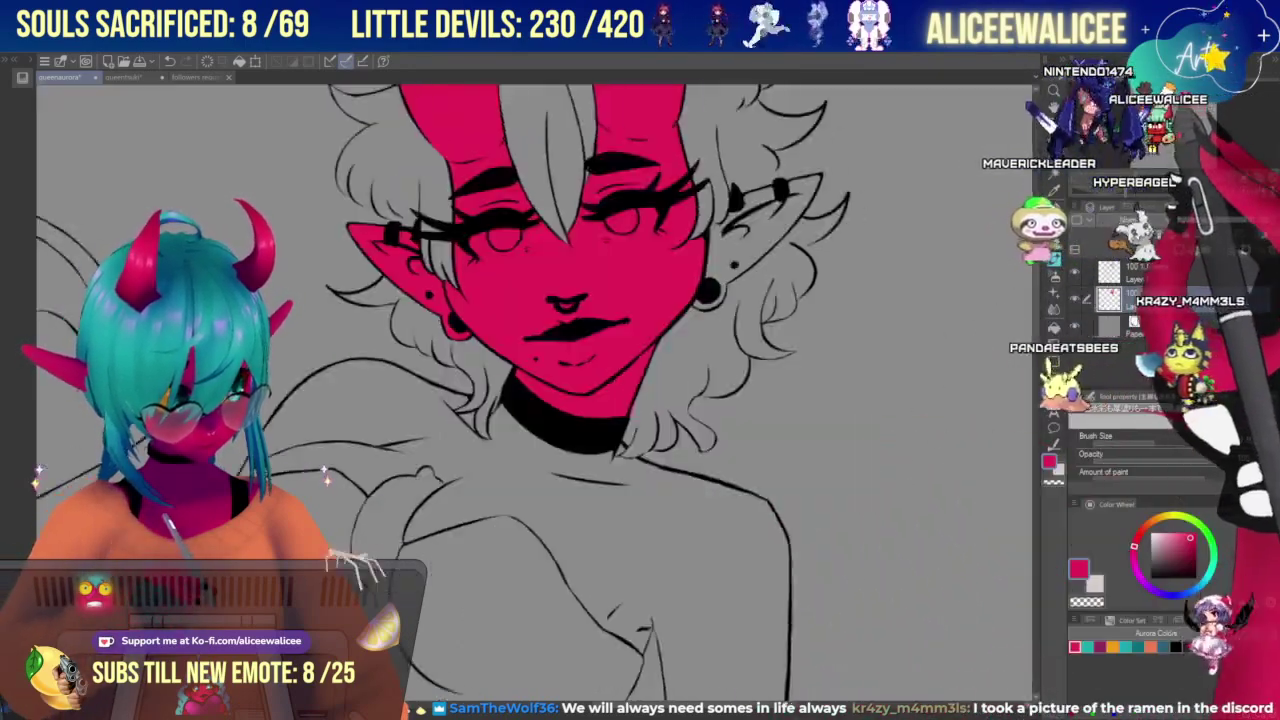
left_click_drag(1177, 118, 1173, 112)
left_click(1054, 243)
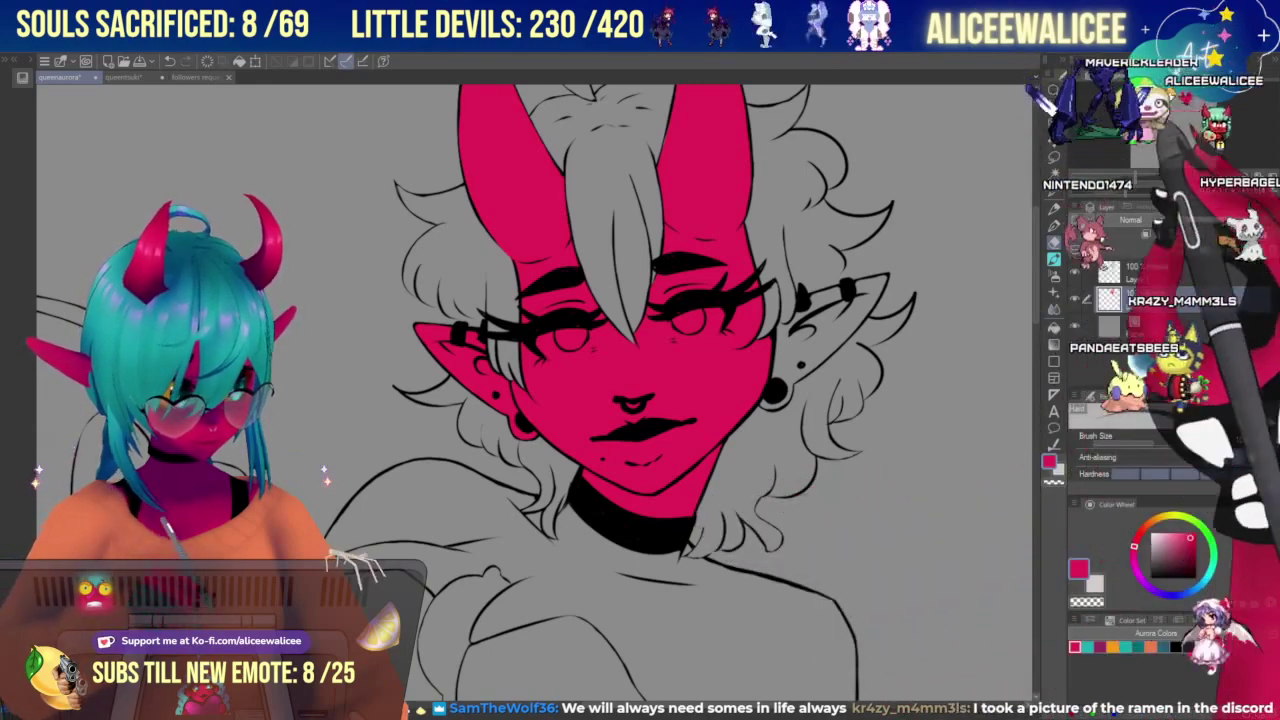
Fill the devil's left-hand shoulder and upper arm with crimson down towards the elbow, up to the line art.
key("ctrl+minus")
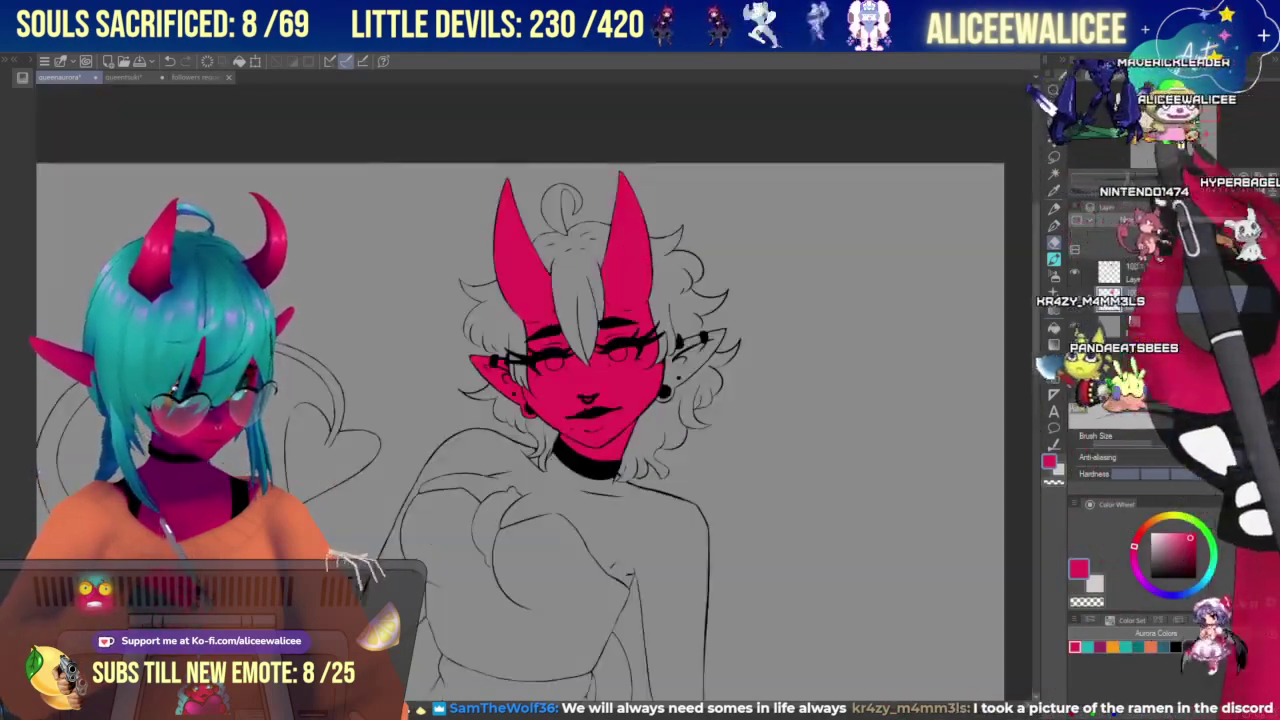
left_click_drag(600, 430, 627, 350)
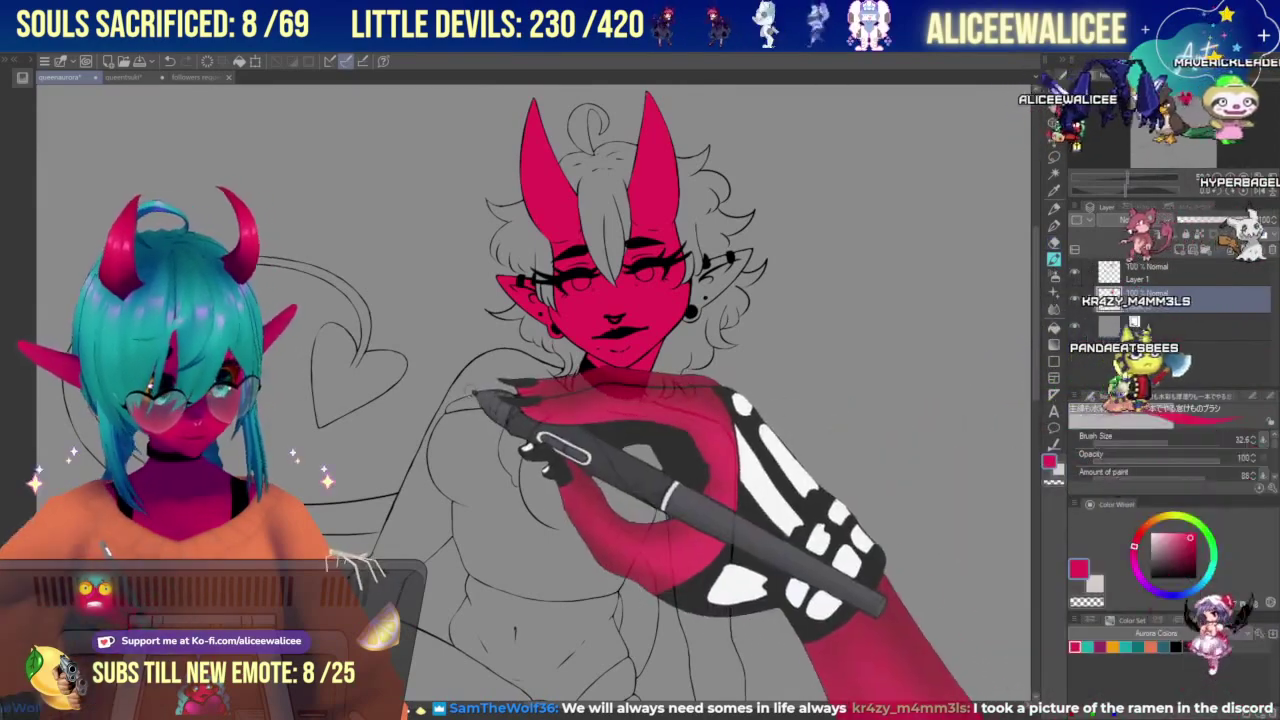
mouse_move(464, 398)
left_mouse_down()
mouse_move(514, 379)
mouse_move(512, 358)
mouse_move(475, 388)
mouse_move(517, 360)
mouse_move(455, 408)
mouse_move(488, 361)
mouse_move(455, 397)
mouse_move(506, 412)
mouse_move(454, 405)
mouse_move(463, 368)
mouse_move(484, 398)
mouse_move(452, 402)
mouse_move(460, 440)
mouse_move(459, 391)
mouse_move(421, 466)
mouse_move(454, 395)
mouse_move(401, 503)
left_mouse_up()
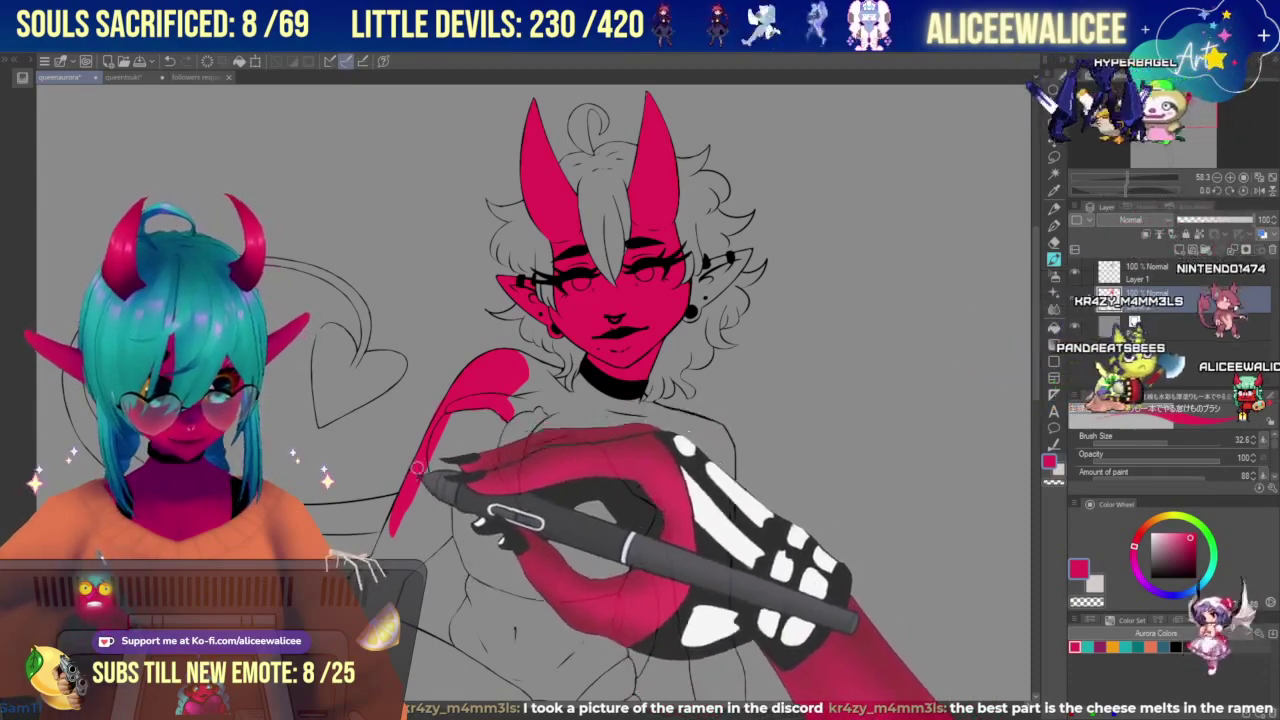
mouse_move(418, 466)
left_mouse_down()
mouse_move(381, 564)
mouse_move(421, 562)
mouse_move(416, 524)
mouse_move(428, 558)
mouse_move(448, 537)
mouse_move(426, 560)
mouse_move(448, 532)
mouse_move(425, 473)
mouse_move(440, 504)
left_mouse_up()
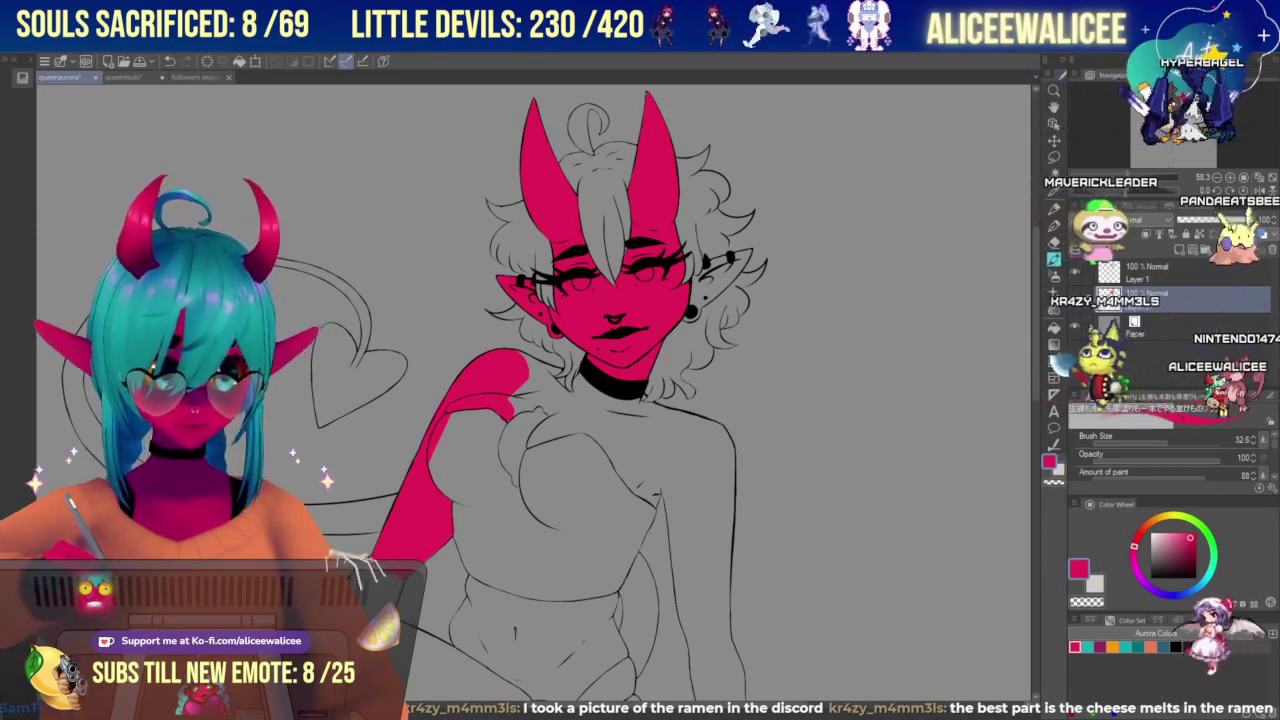
Extend the crimson fill from the left-hand elbow along the forearm to the wrist.
left_click_drag(540, 450, 530, 381)
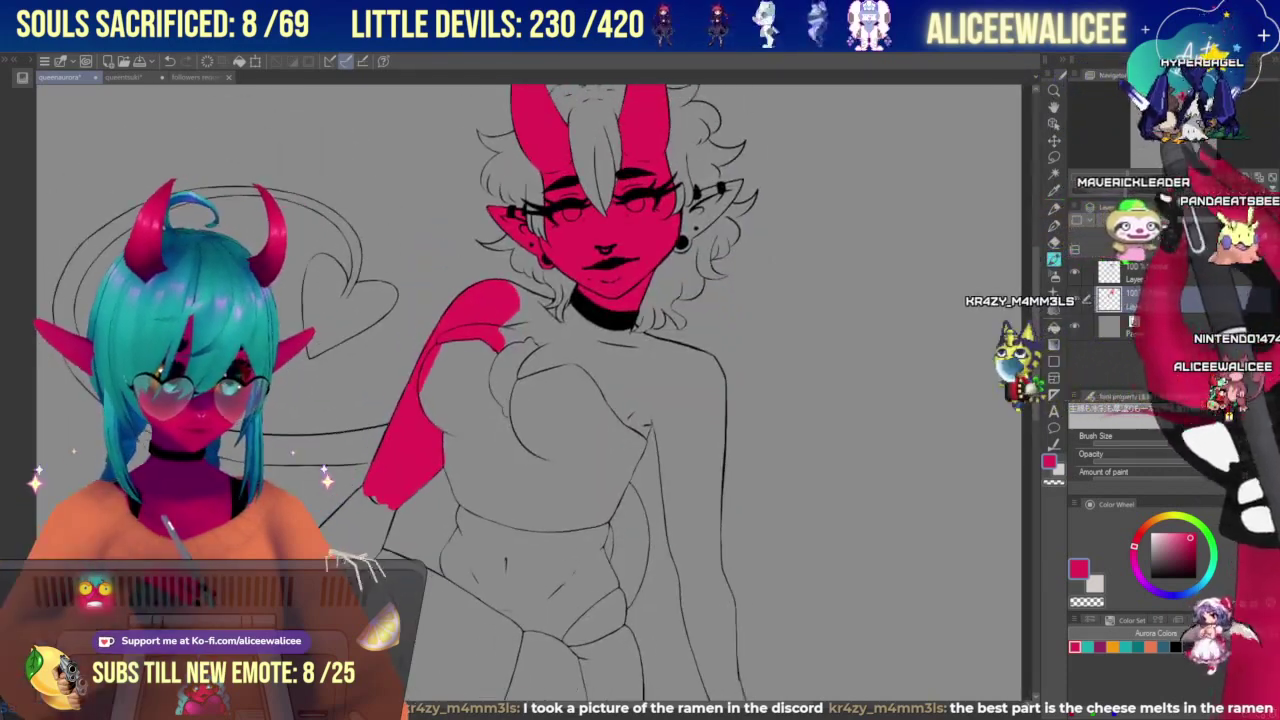
key("ctrl+plus")
left_click_drag(520, 500, 594, 368)
left_click_drag(393, 430, 594, 293)
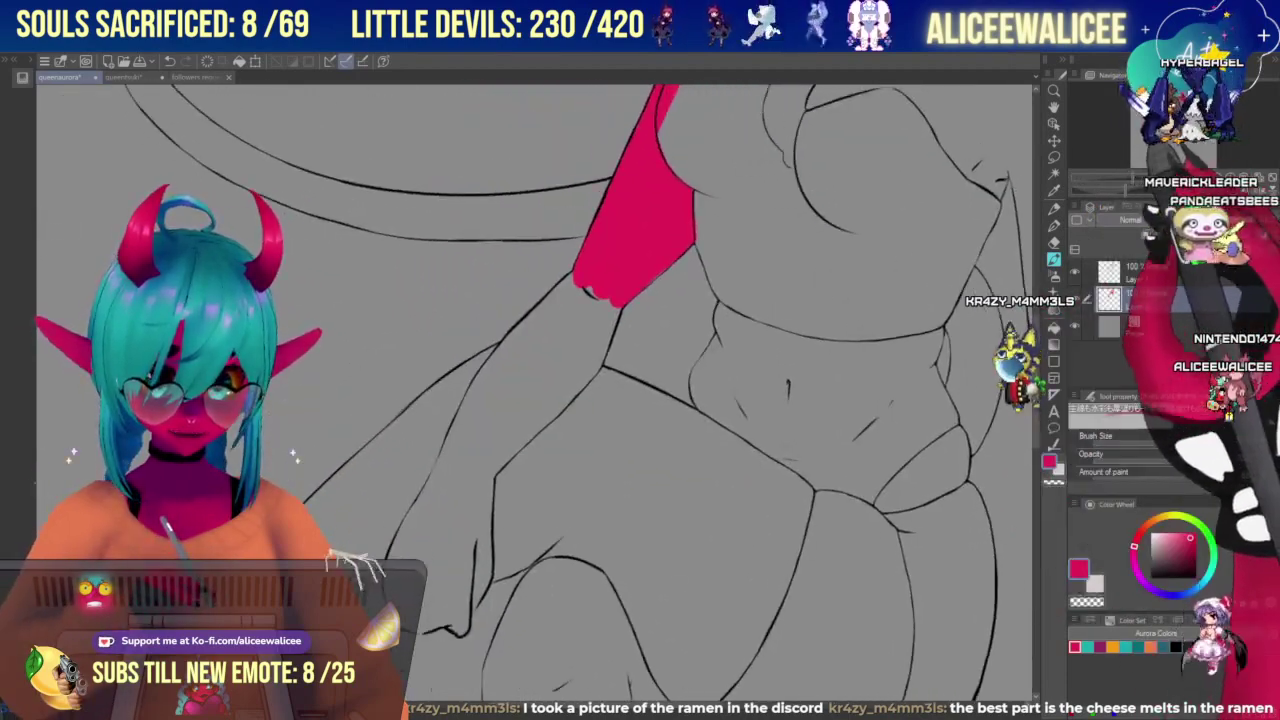
left_click_drag(545, 345, 584, 282)
mouse_move(551, 310)
left_mouse_down()
mouse_move(566, 288)
mouse_move(488, 393)
mouse_move(524, 339)
left_mouse_up()
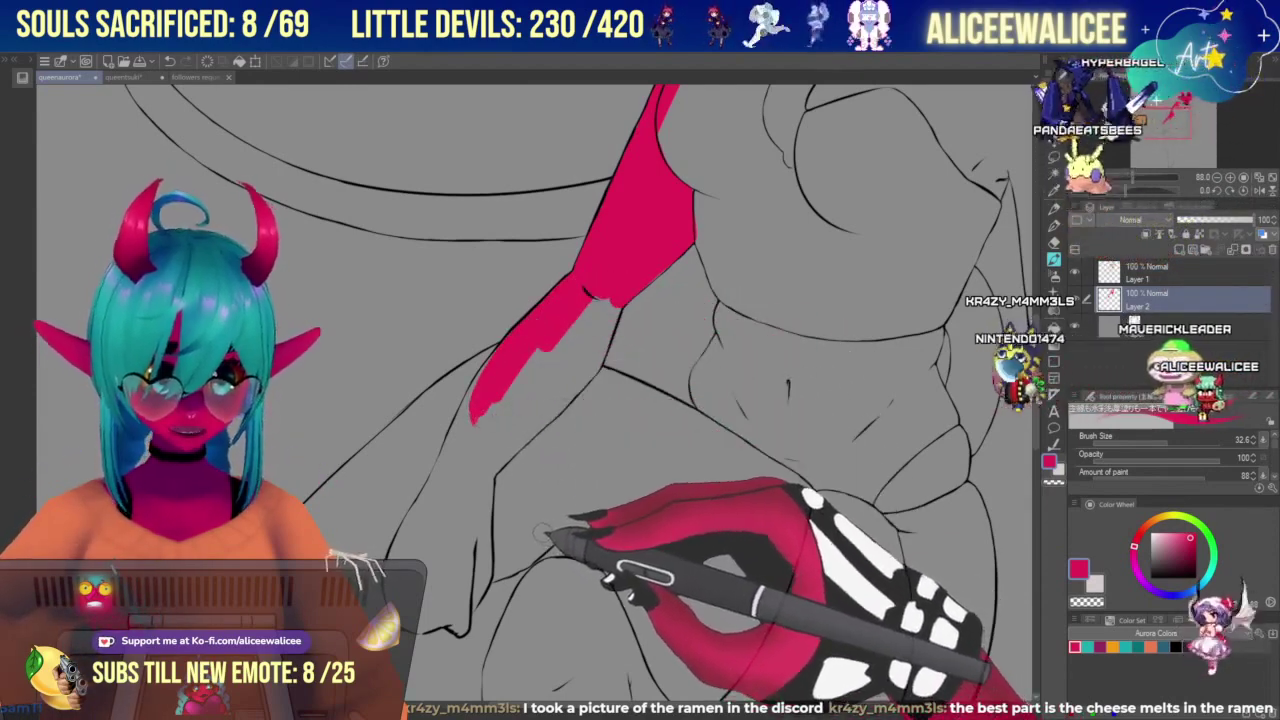
mouse_move(558, 322)
left_mouse_down()
mouse_move(474, 430)
mouse_move(488, 432)
mouse_move(597, 294)
mouse_move(576, 366)
mouse_move(614, 301)
mouse_move(593, 361)
left_mouse_up()
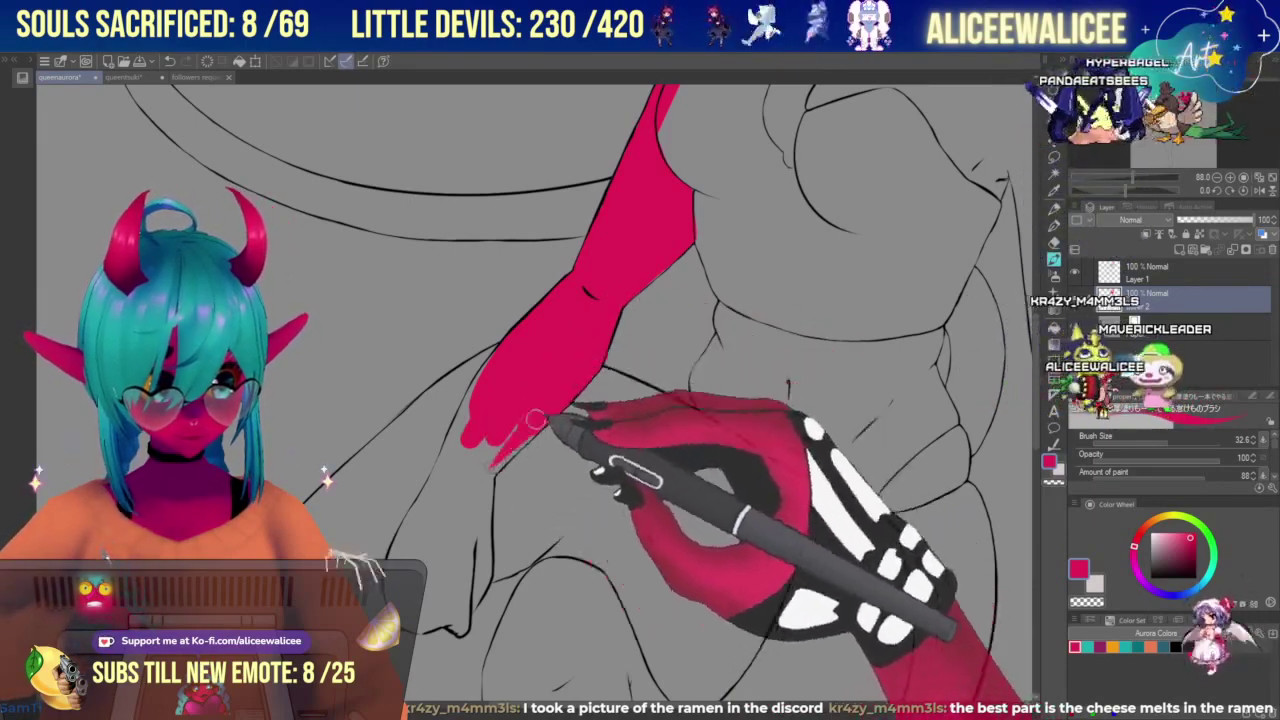
mouse_move(531, 423)
left_mouse_down()
mouse_move(486, 457)
mouse_move(485, 432)
mouse_move(457, 443)
mouse_move(430, 405)
mouse_move(457, 428)
mouse_move(501, 355)
left_mouse_up()
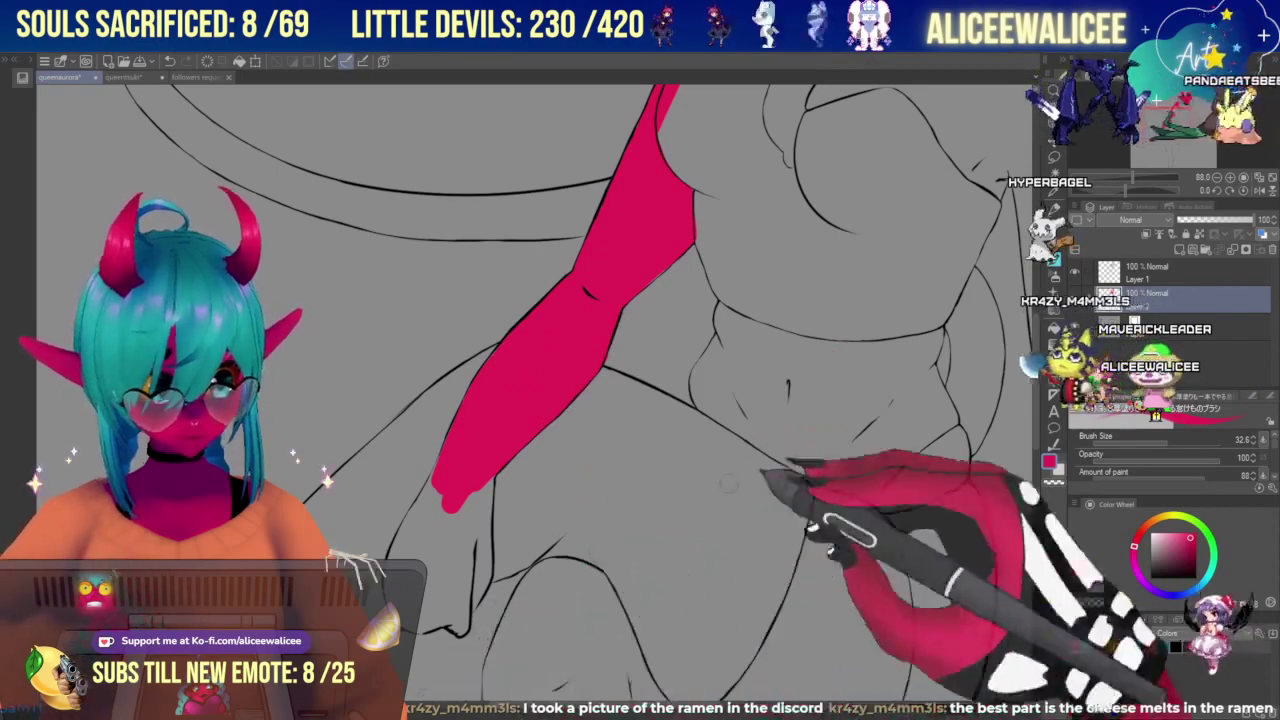
Fill the inner thigh below the hip line and the small section beside the bent knee with crimson.
left_click_drag(1167, 123, 1175, 126)
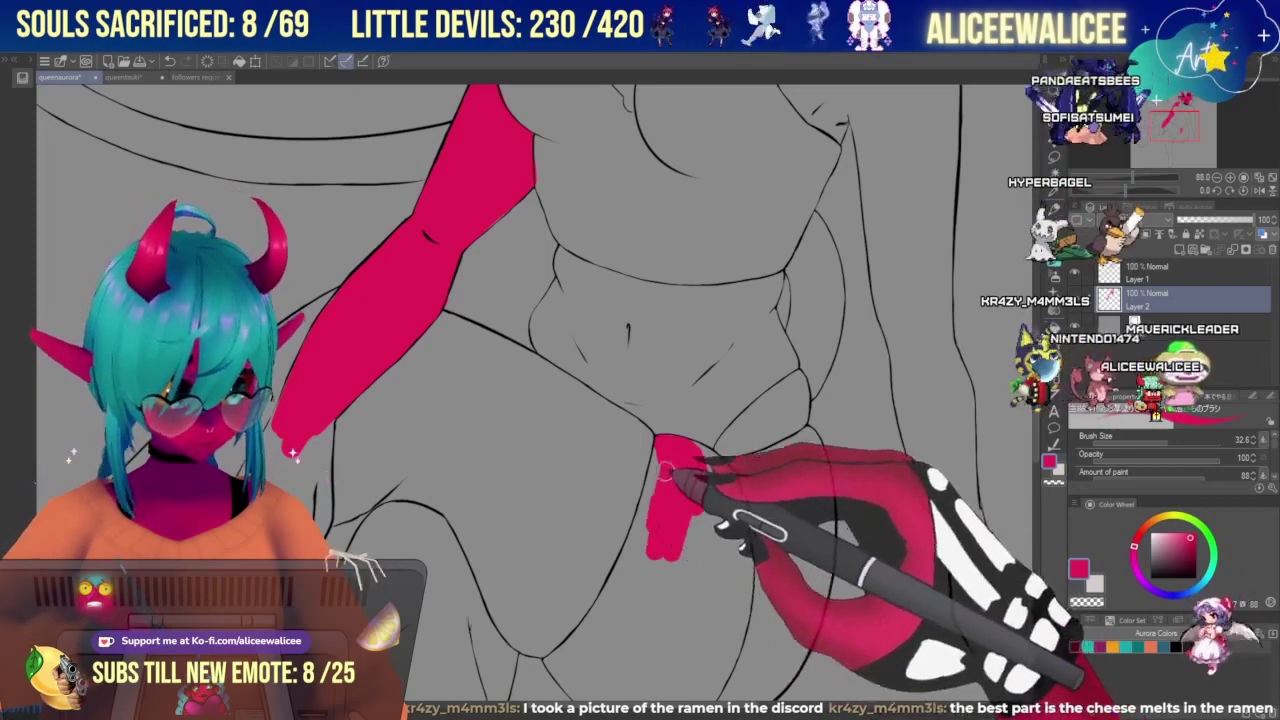
mouse_move(648, 507)
left_mouse_down()
mouse_move(632, 585)
mouse_move(672, 558)
left_mouse_up()
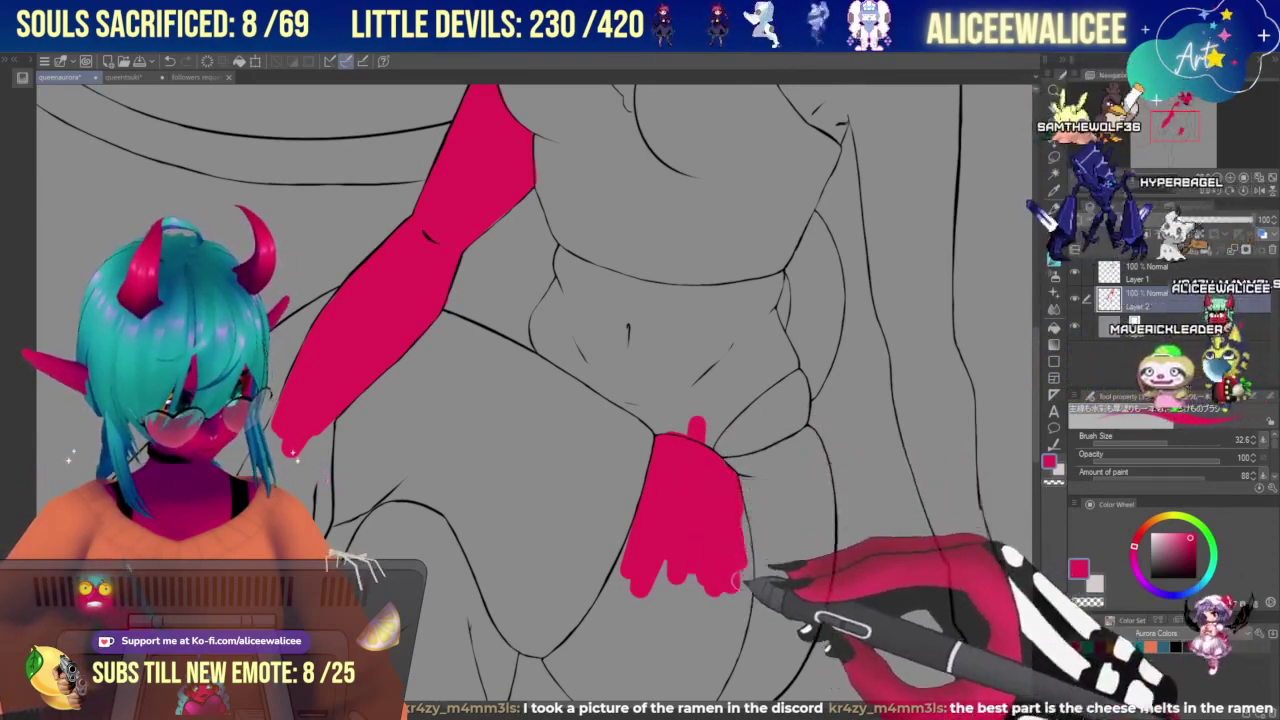
left_click(1171, 142)
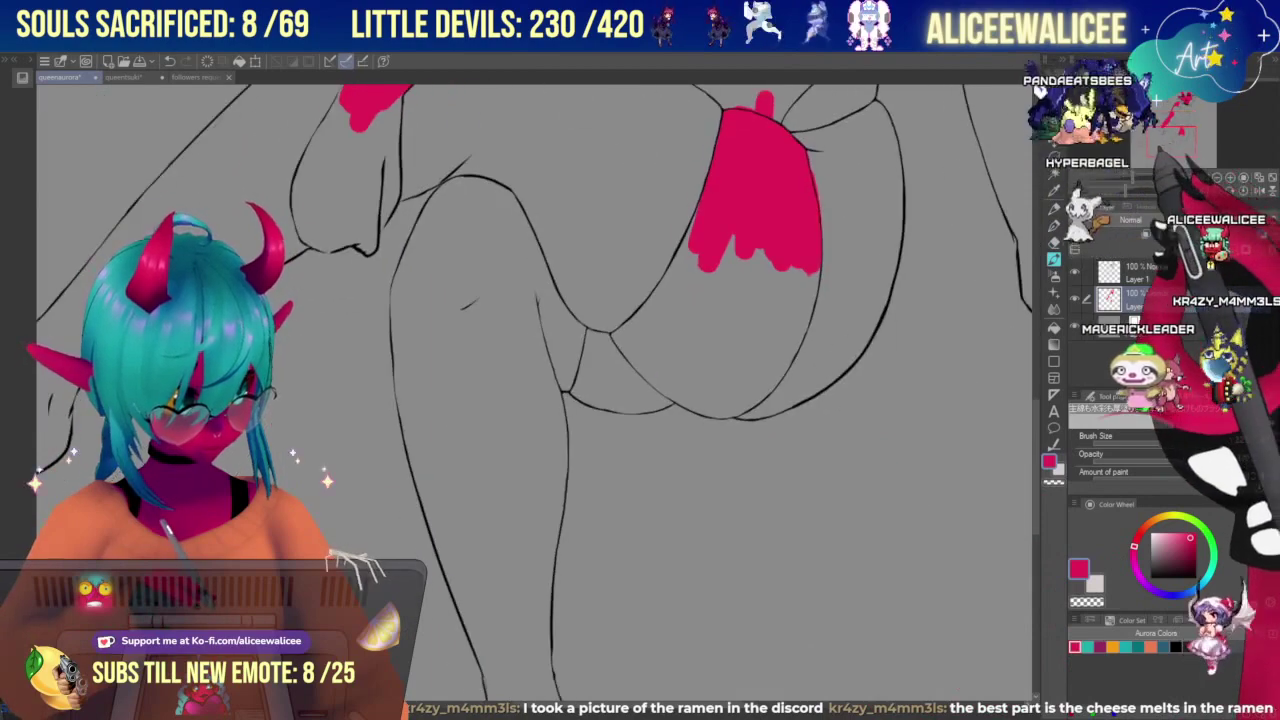
mouse_move(714, 208)
left_mouse_down()
mouse_move(680, 270)
mouse_move(711, 195)
mouse_move(677, 286)
mouse_move(627, 336)
mouse_move(660, 364)
mouse_move(670, 356)
mouse_move(700, 257)
mouse_move(737, 366)
mouse_move(766, 286)
mouse_move(766, 303)
mouse_move(805, 322)
mouse_move(818, 300)
mouse_move(805, 335)
mouse_move(794, 328)
mouse_move(811, 267)
mouse_move(782, 350)
left_mouse_up()
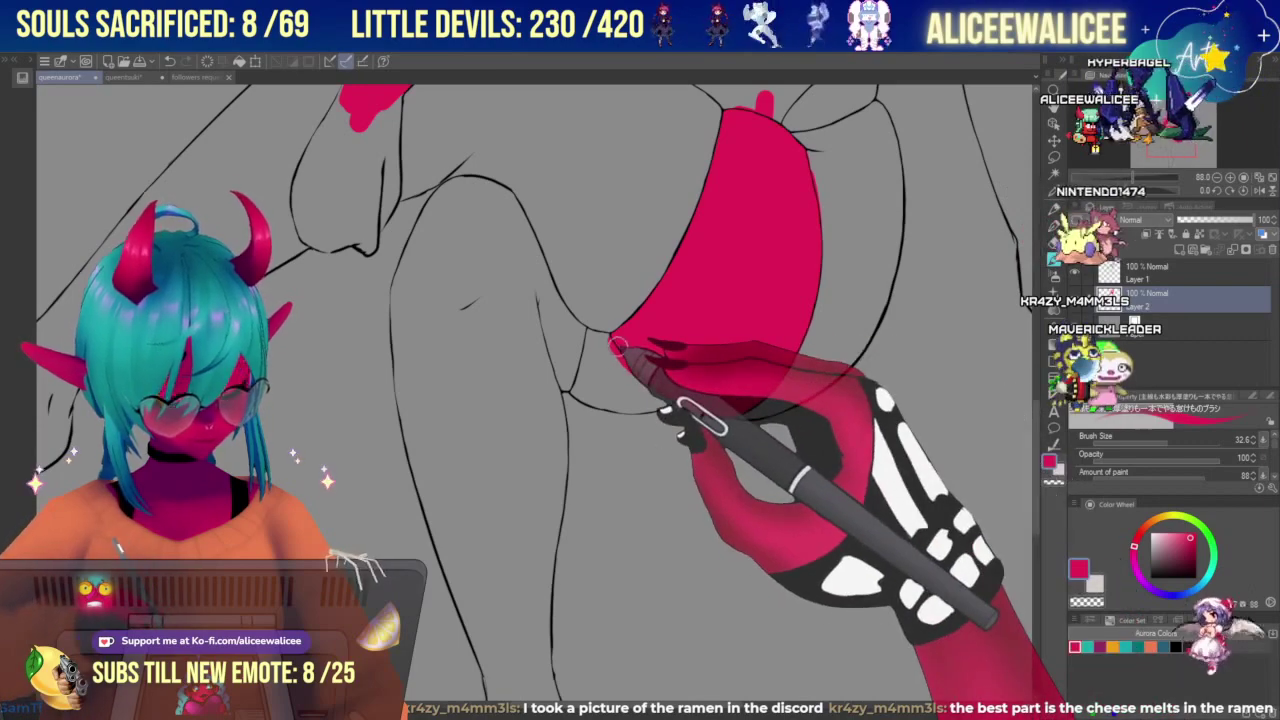
left_click_drag(587, 365, 577, 391)
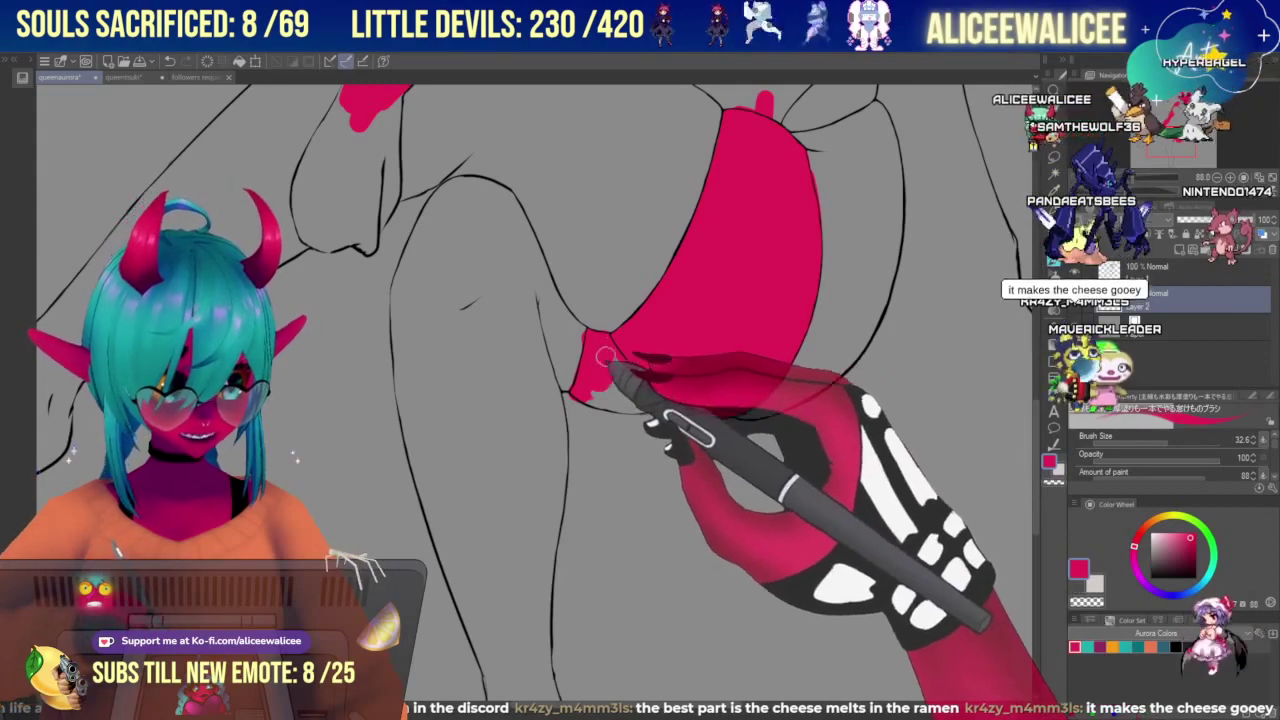
left_click_drag(606, 356, 613, 392)
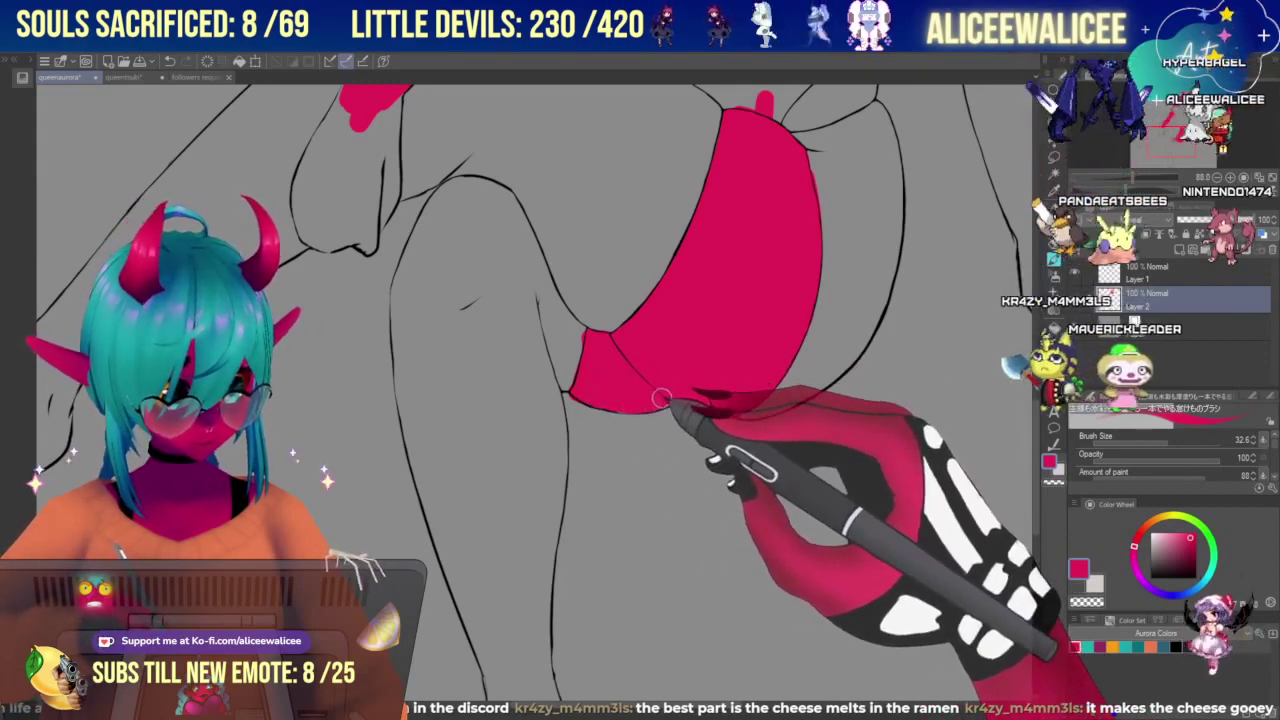
Clean up the crimson edges along the inner thigh and the small section beside the knee with the 10.3 hard eraser.
left_click(1054, 242)
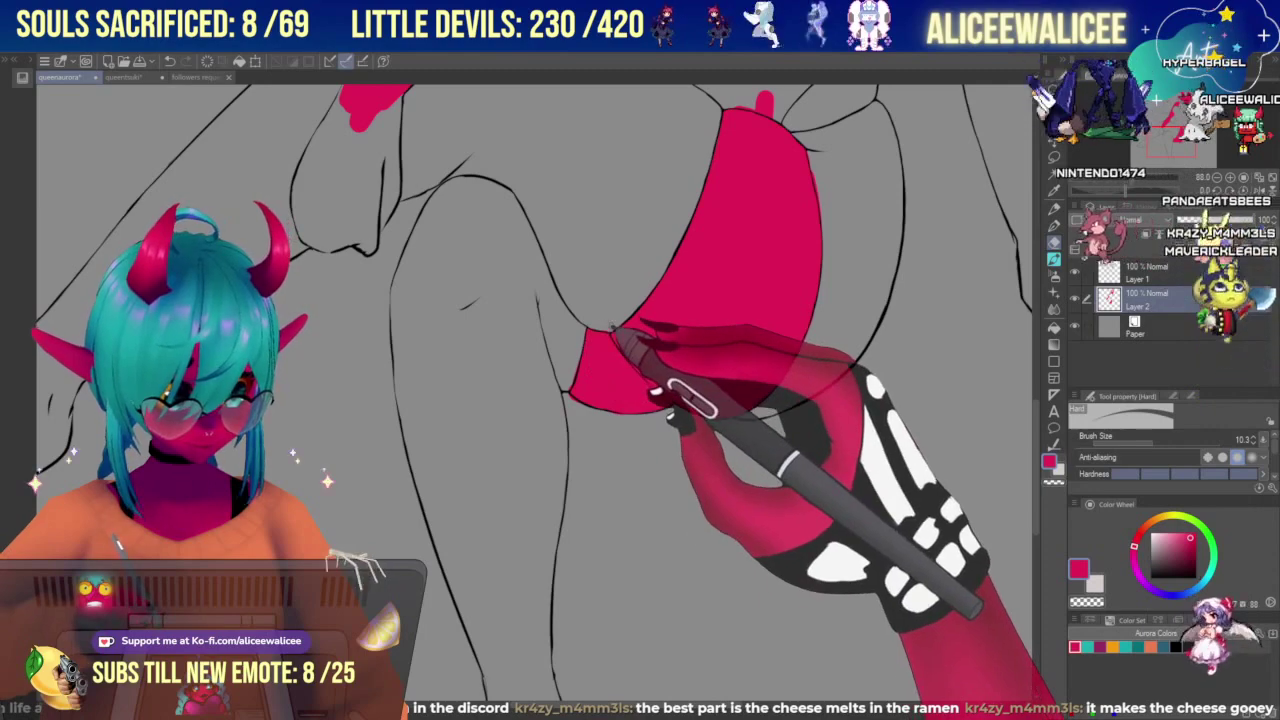
left_click(1054, 259)
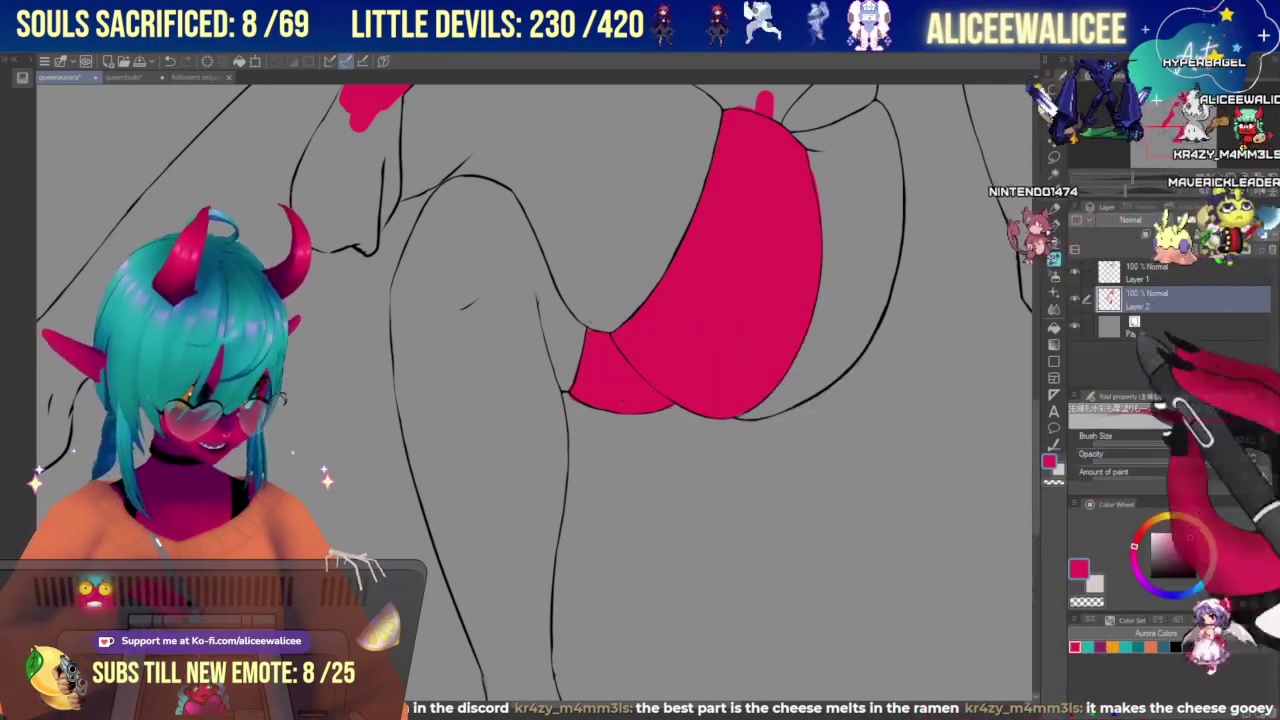
left_click(1157, 441)
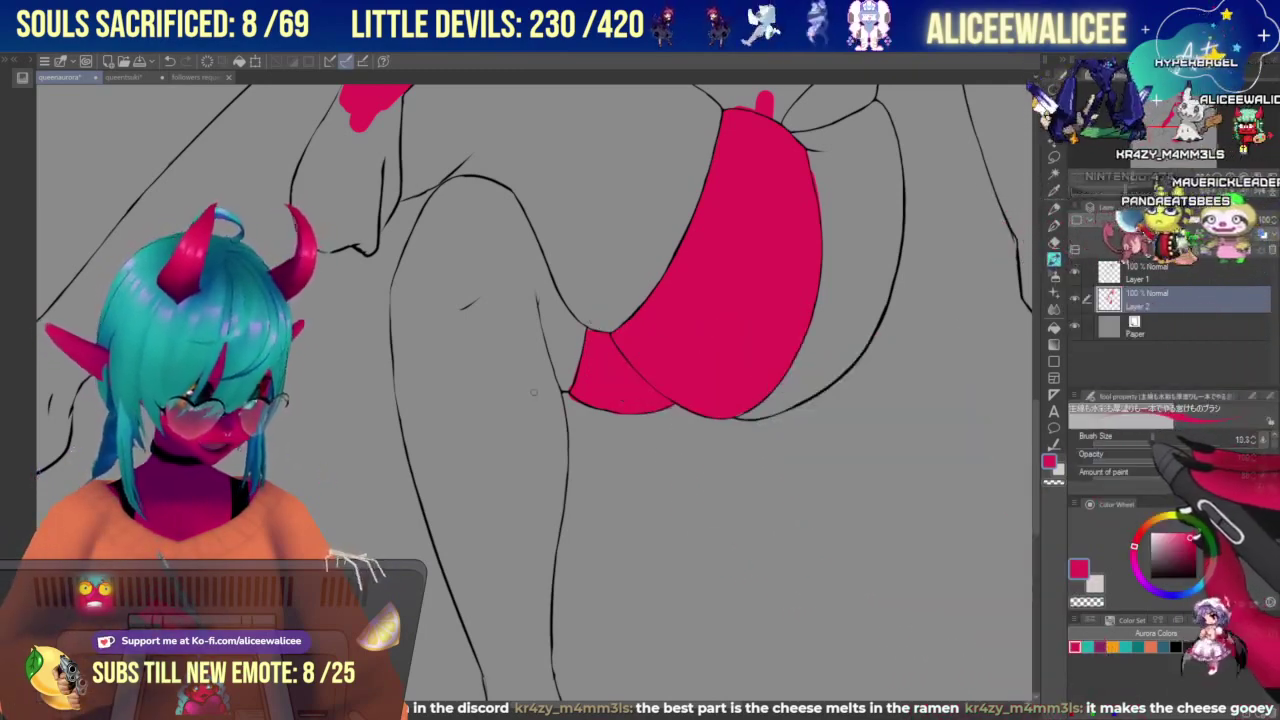
left_click_drag(1153, 440, 1147, 442)
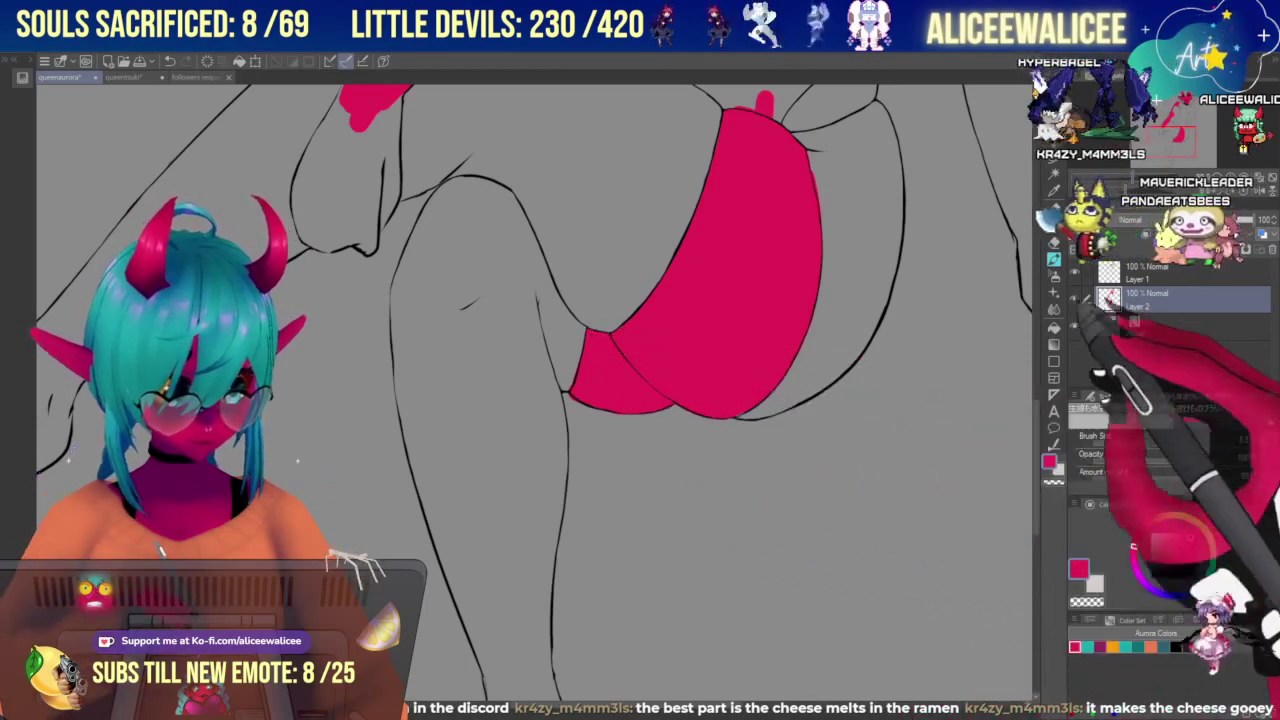
left_click(1054, 243)
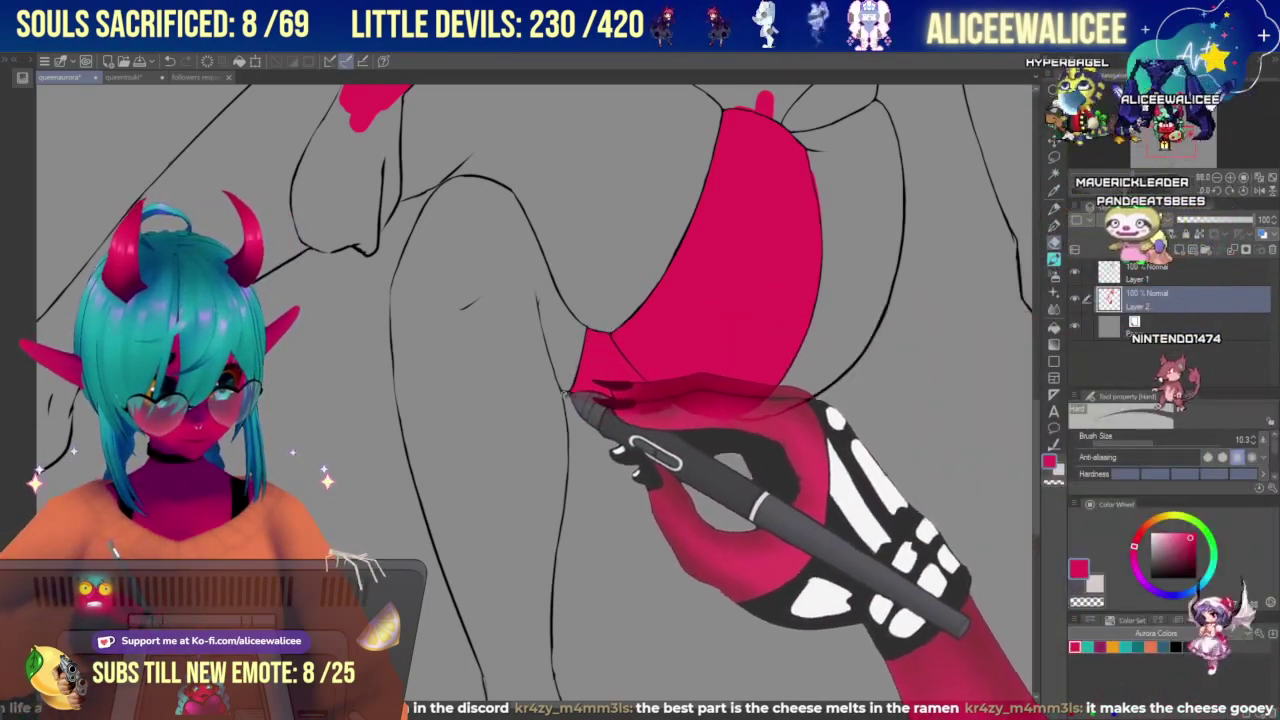
left_click_drag(565, 393, 603, 415)
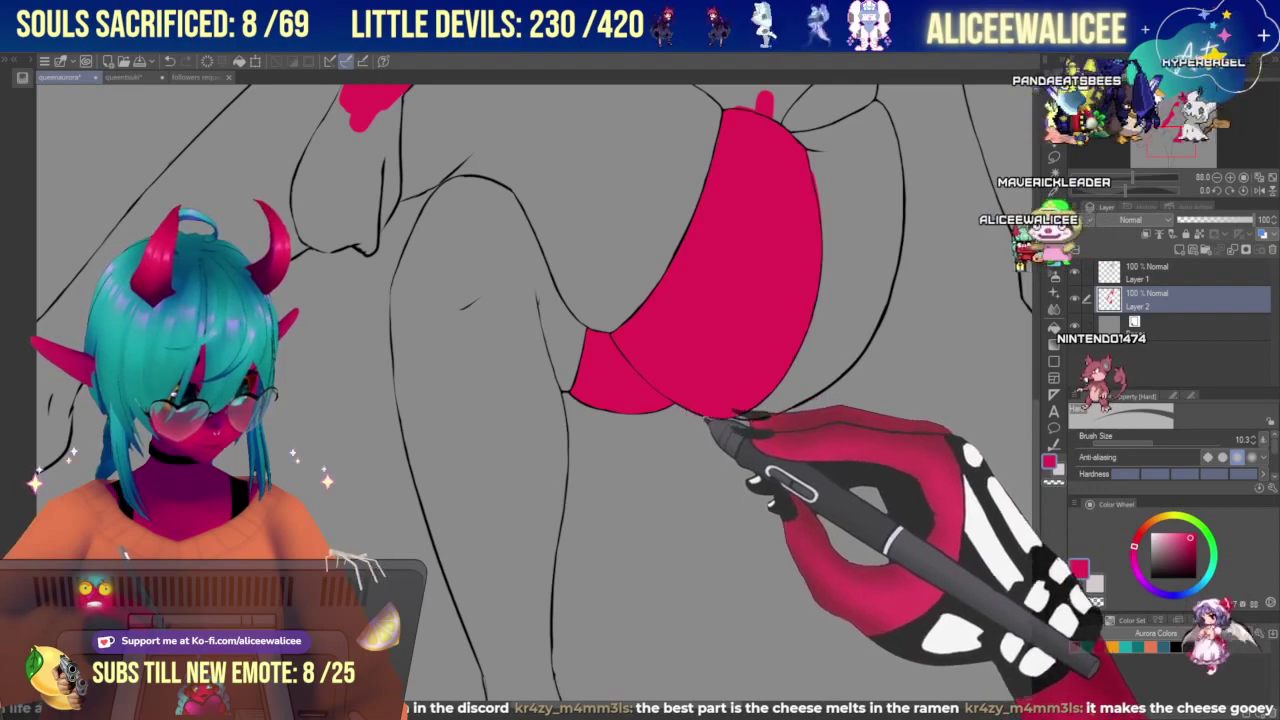
Fill the left-hand wrist and hand resting on the leg with crimson, using a brush size of 29.3.
left_click(1054, 258)
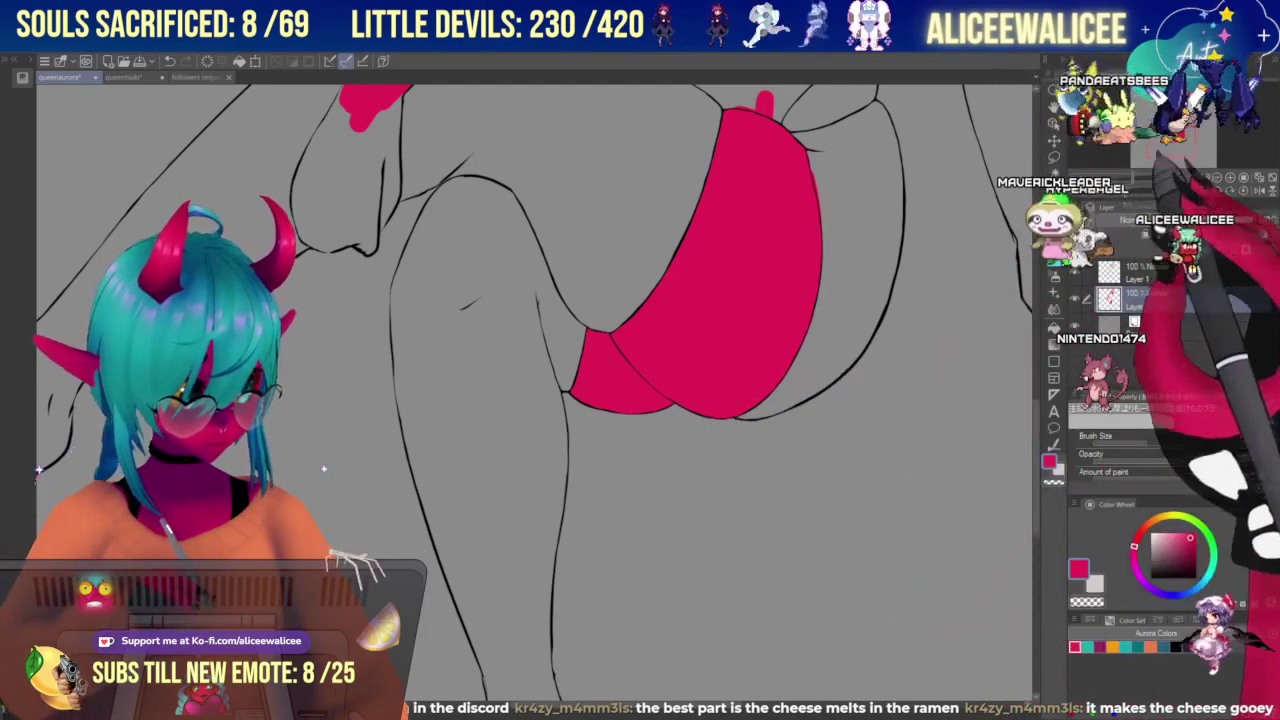
mouse_move(1171, 142)
left_mouse_down()
mouse_move(1176, 130)
mouse_move(1159, 135)
left_mouse_up()
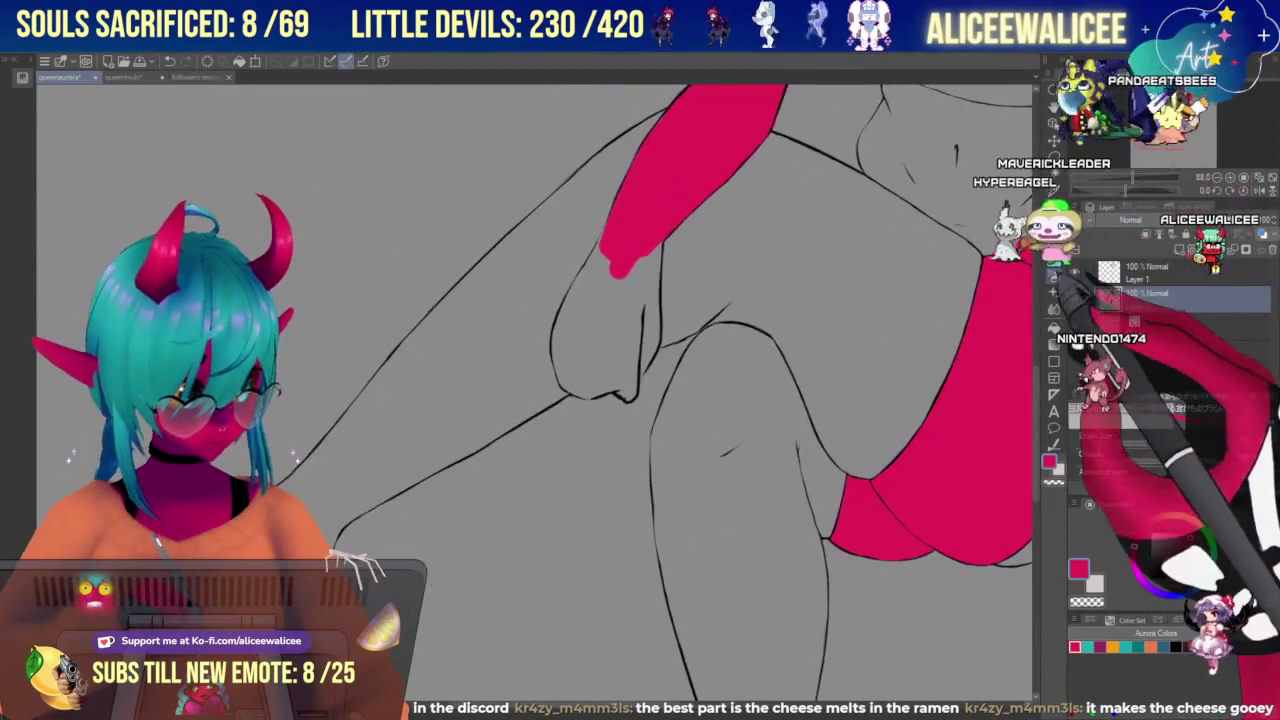
left_click(1165, 442)
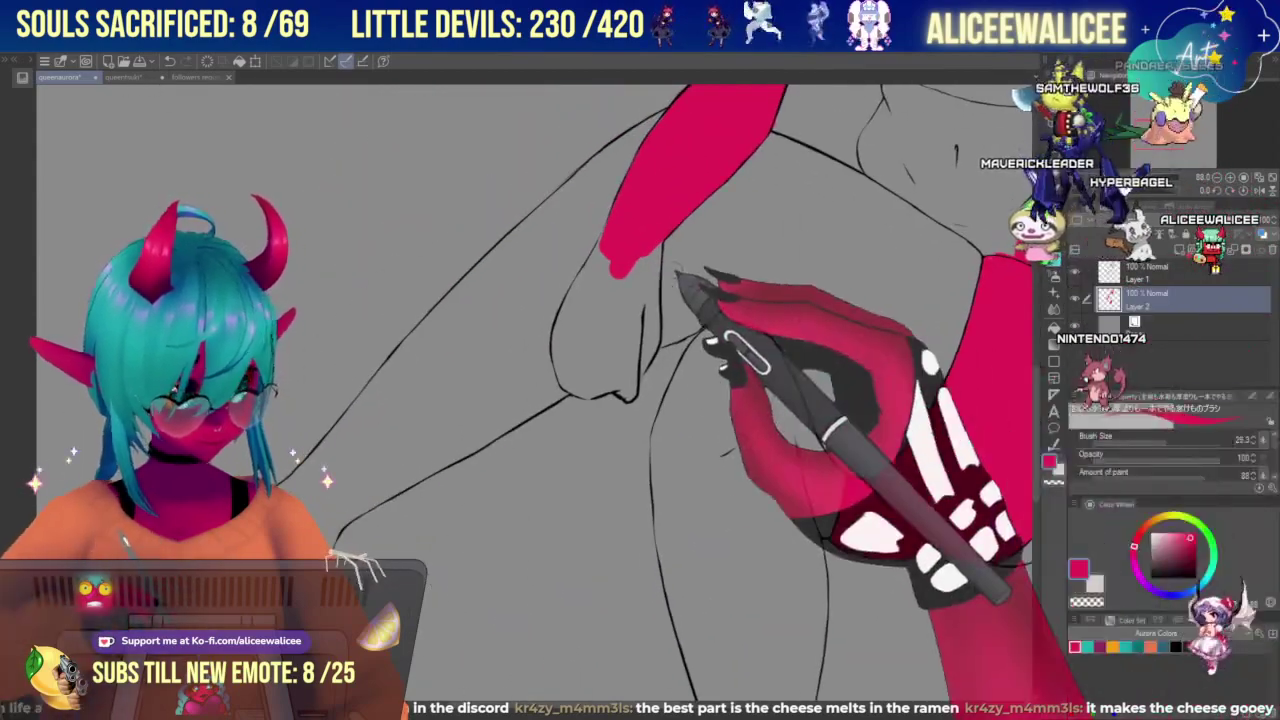
mouse_move(608, 244)
left_mouse_down()
mouse_move(597, 288)
mouse_move(606, 252)
mouse_move(575, 308)
mouse_move(598, 255)
mouse_move(584, 268)
mouse_move(592, 286)
mouse_move(565, 378)
mouse_move(574, 310)
left_mouse_up()
mouse_move(596, 375)
left_mouse_down()
mouse_move(611, 281)
mouse_move(621, 277)
mouse_move(623, 347)
mouse_move(647, 245)
mouse_move(643, 320)
mouse_move(657, 226)
mouse_move(648, 340)
left_mouse_up()
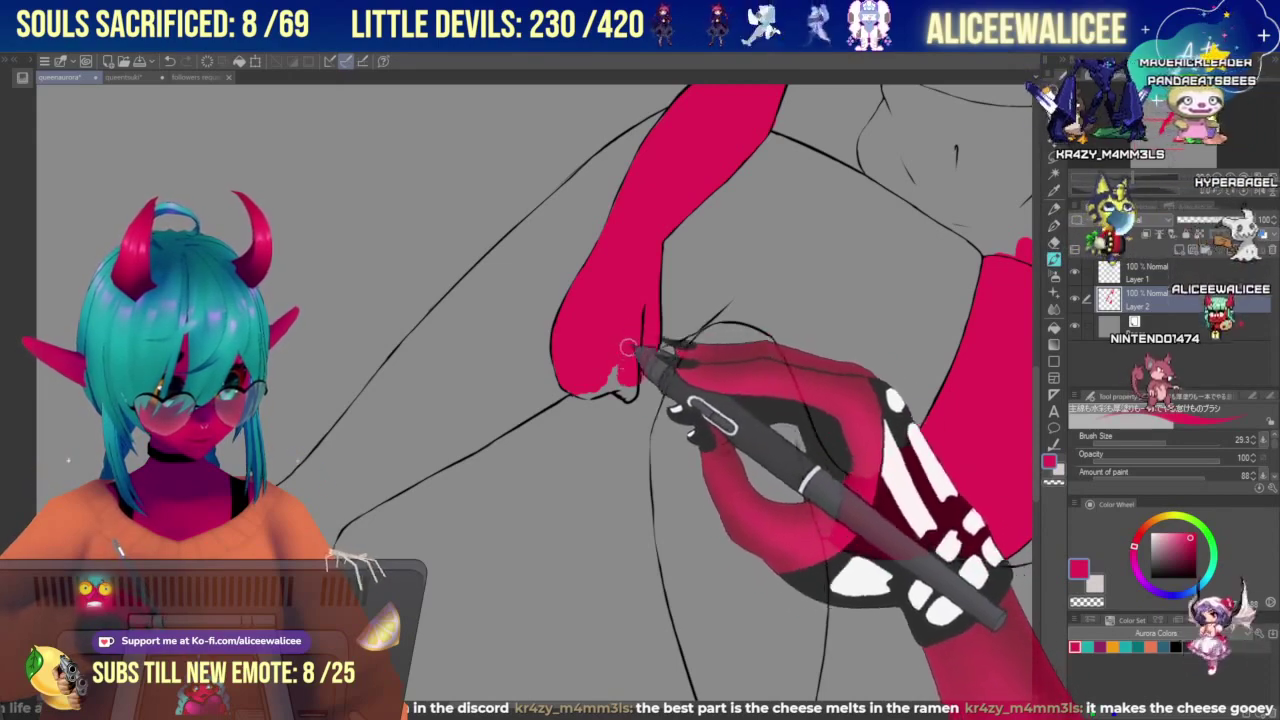
mouse_move(628, 347)
left_mouse_down()
mouse_move(626, 392)
mouse_move(627, 375)
mouse_move(588, 388)
left_mouse_up()
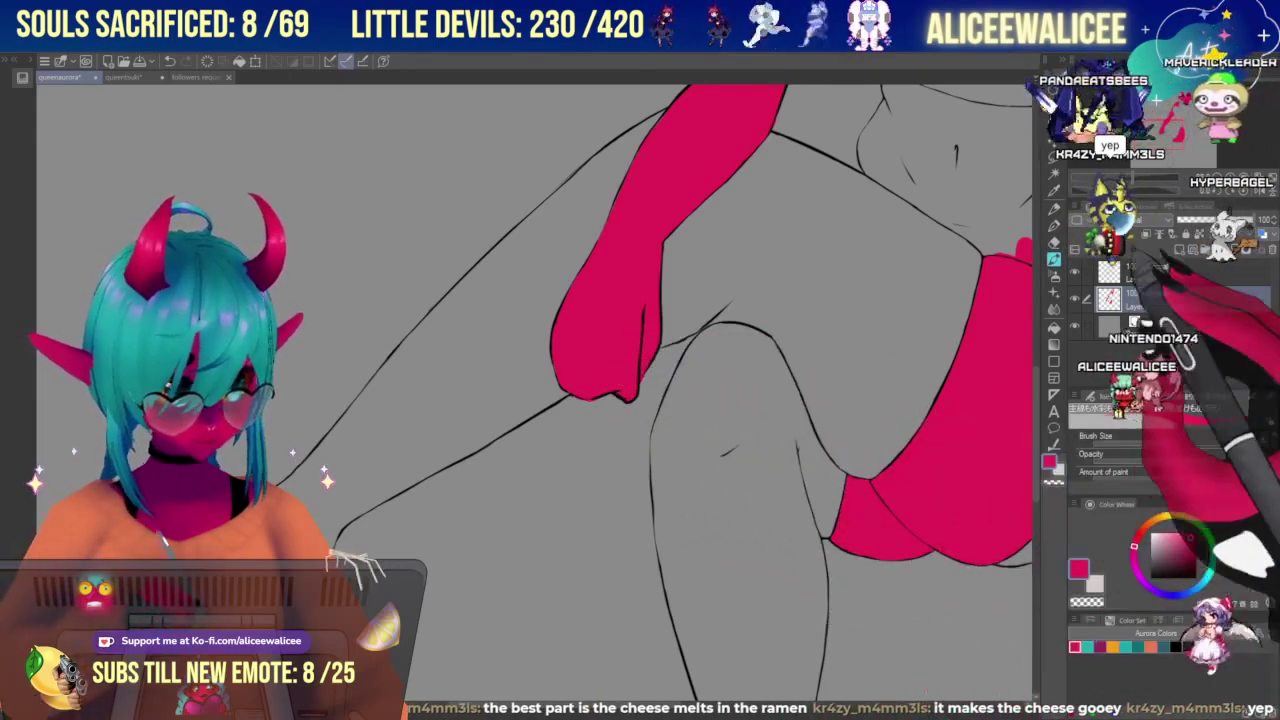
left_click(1054, 243)
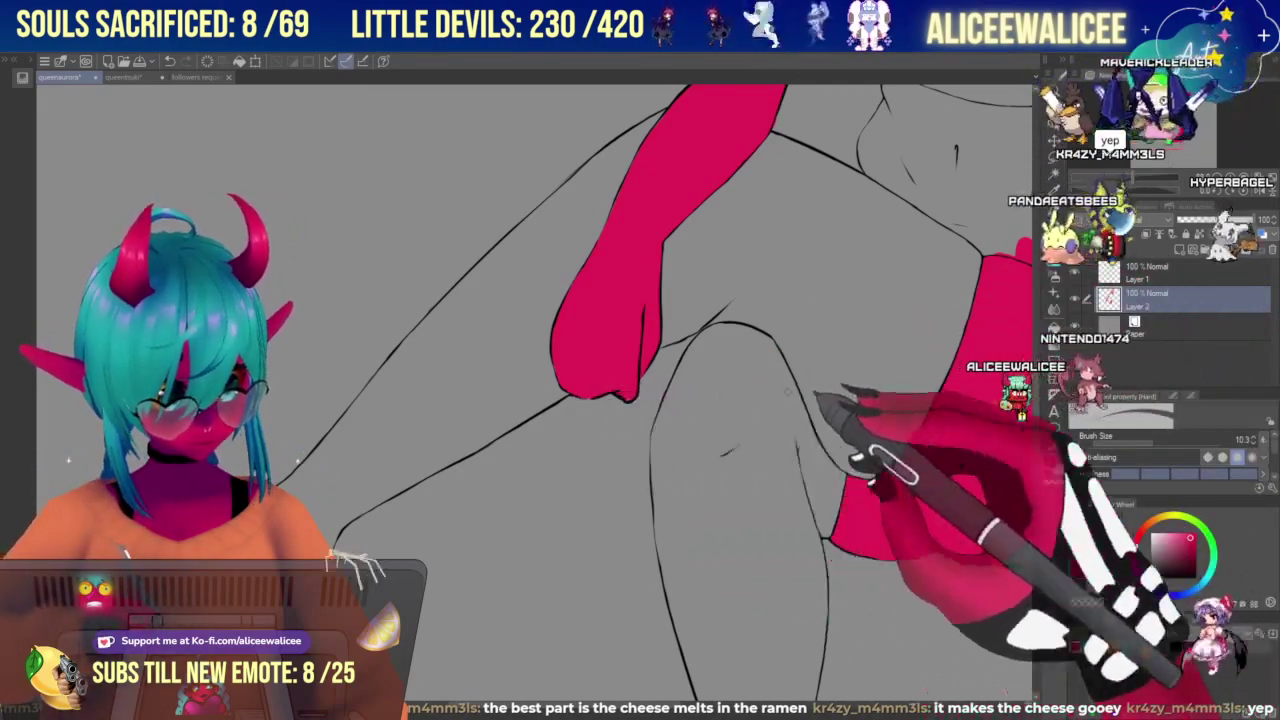
Fill the rest of the left-hand shoulder, the collarbones and the upper chest with crimson, using a brush size of 87.7.
mouse_move(1167, 136)
left_mouse_down()
mouse_move(1180, 137)
mouse_move(1180, 107)
left_mouse_up()
key("ctrl+minus")
key("ctrl+plus")
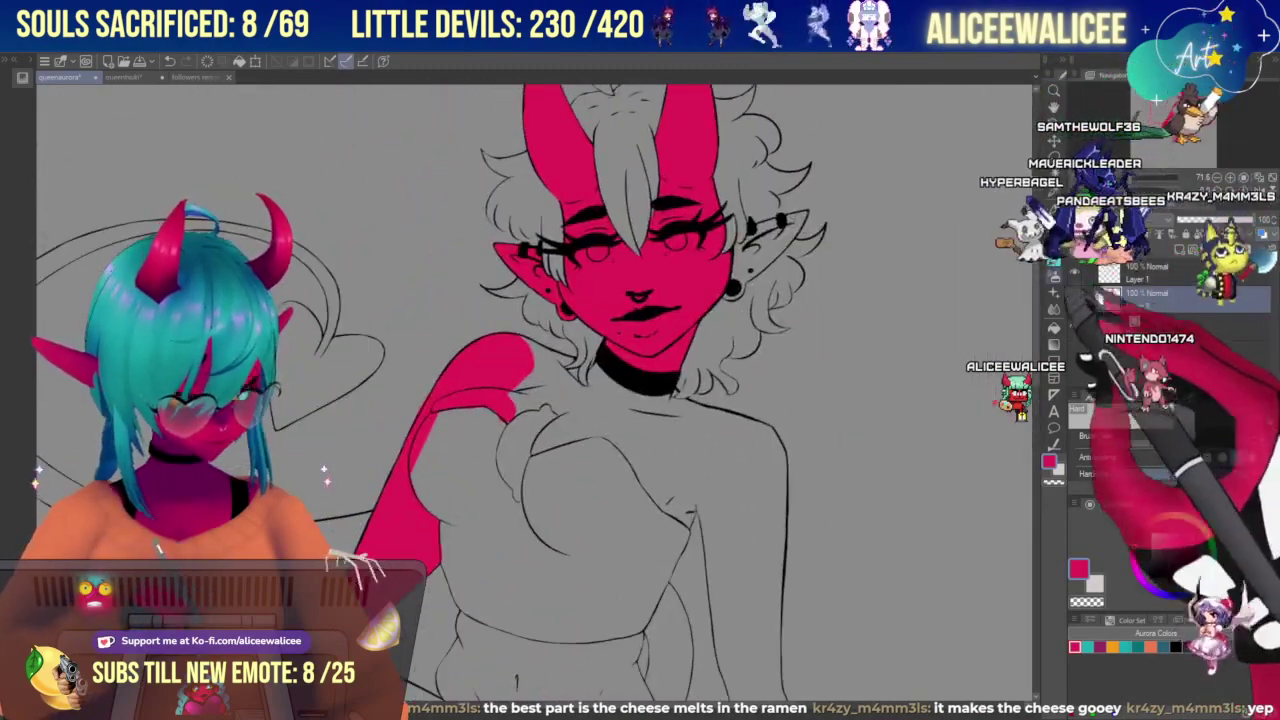
left_click(1054, 259)
left_click(1181, 441)
mouse_move(520, 384)
left_mouse_down()
mouse_move(509, 374)
mouse_move(549, 384)
mouse_move(518, 356)
left_mouse_up()
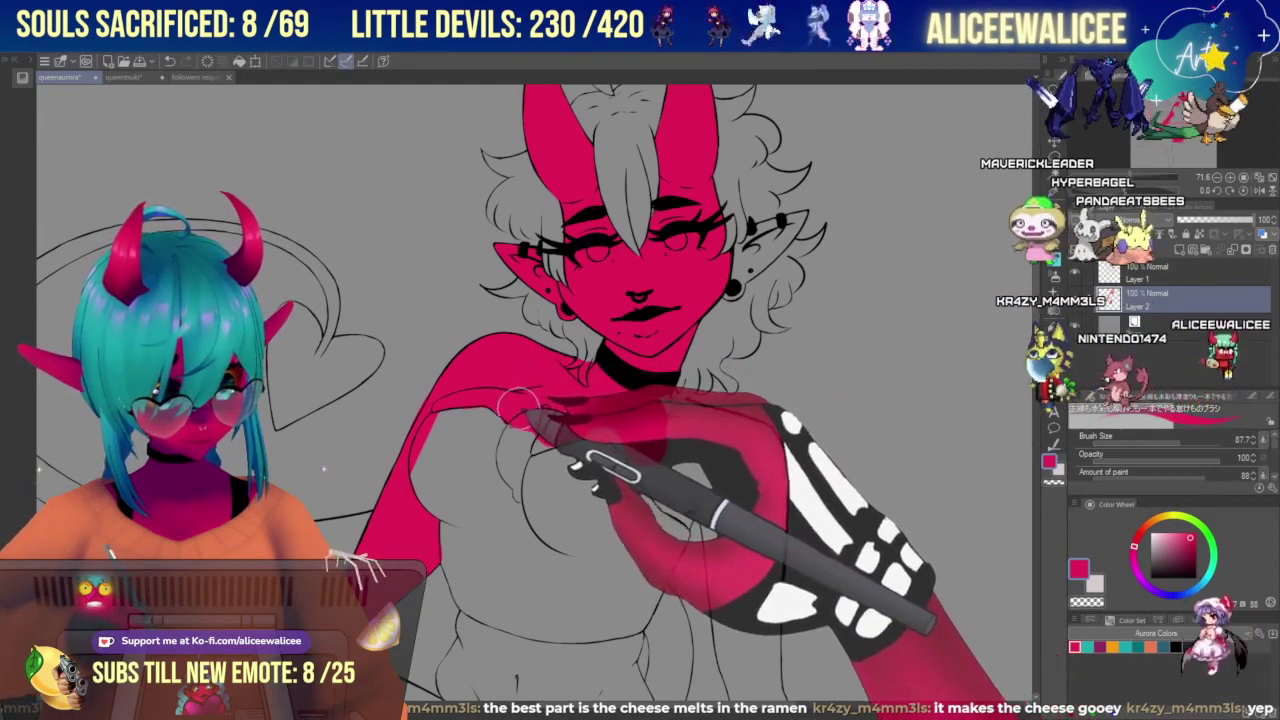
mouse_move(587, 417)
left_mouse_down()
mouse_move(694, 454)
mouse_move(638, 443)
mouse_move(677, 484)
mouse_move(660, 475)
mouse_move(652, 436)
mouse_move(664, 428)
mouse_move(654, 414)
mouse_move(667, 414)
mouse_move(702, 474)
left_mouse_up()
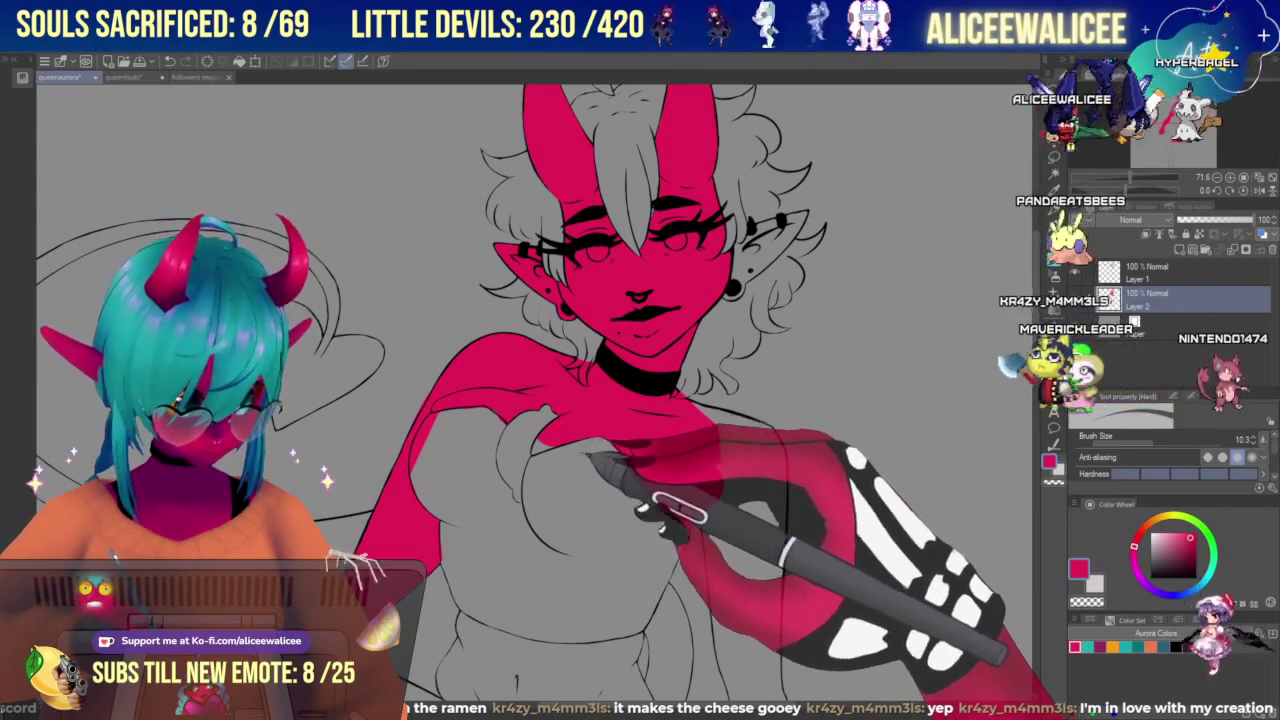
Erase the crimson overlapping the top's neckline and side, and touch up the skin edge near the armpit with a 12.7 brush.
mouse_move(612, 448)
left_mouse_down()
mouse_move(646, 496)
mouse_move(660, 486)
left_mouse_up()
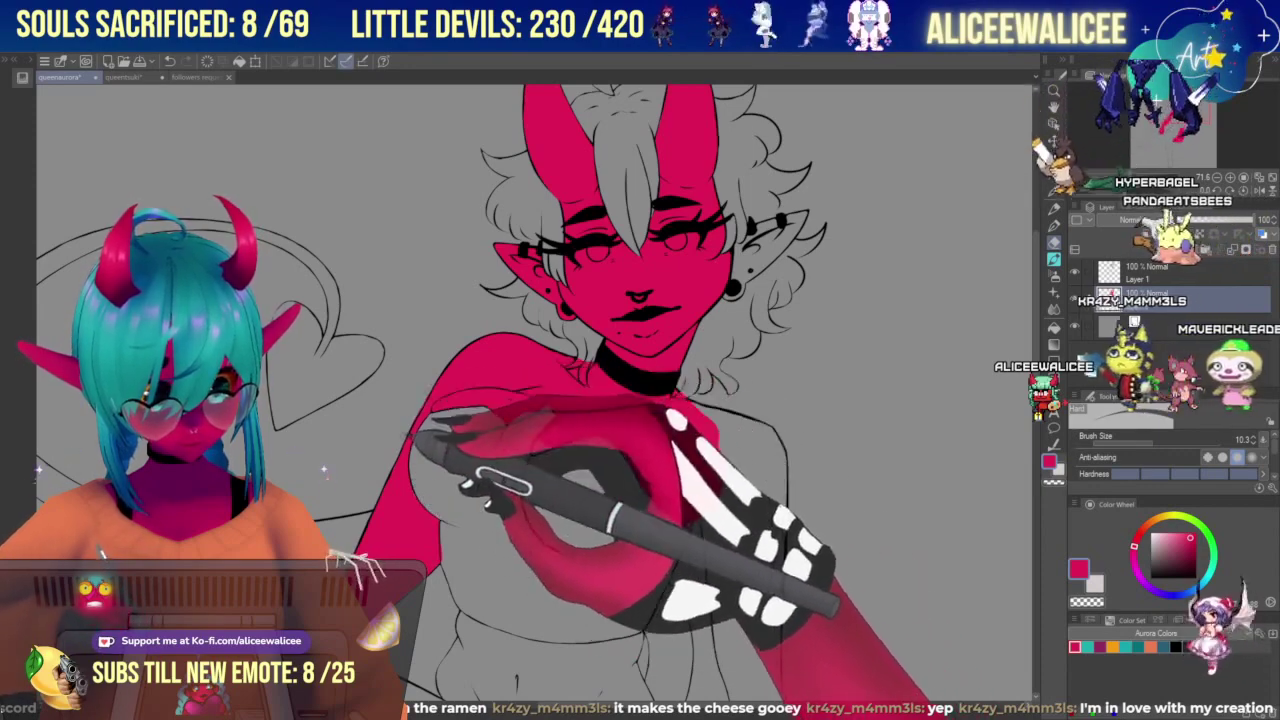
left_click(1054, 259)
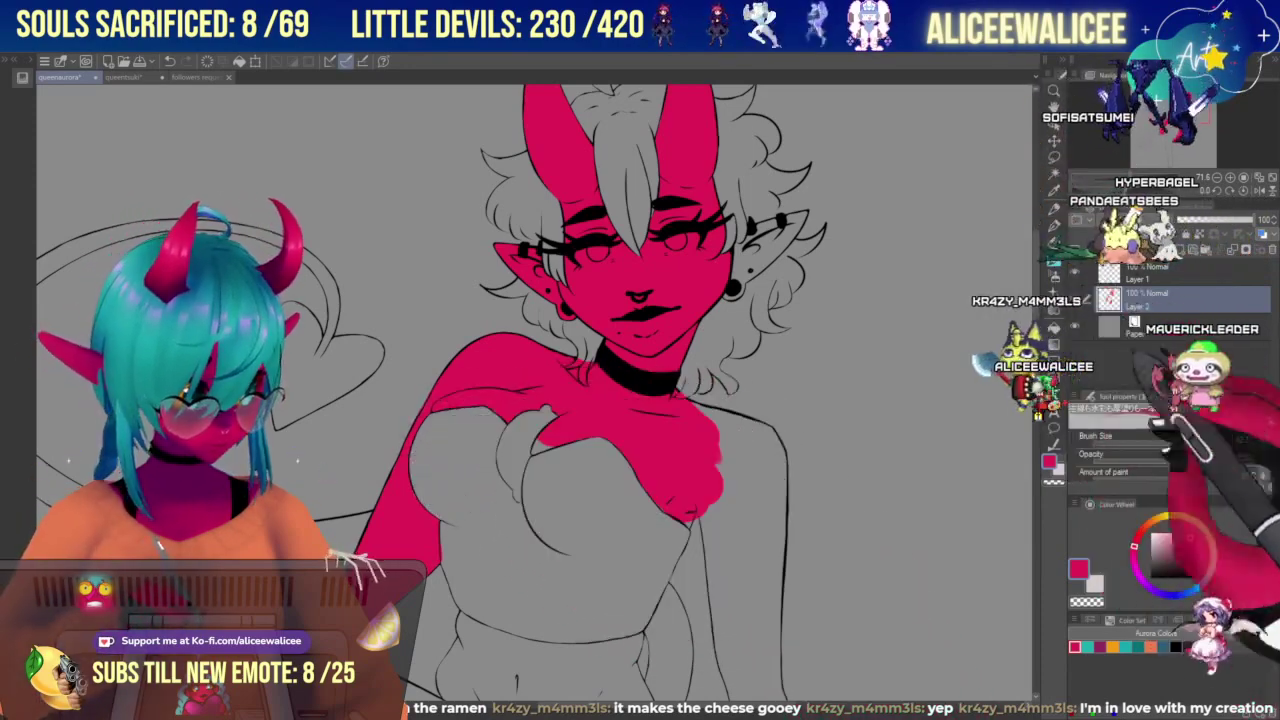
left_click(1157, 441)
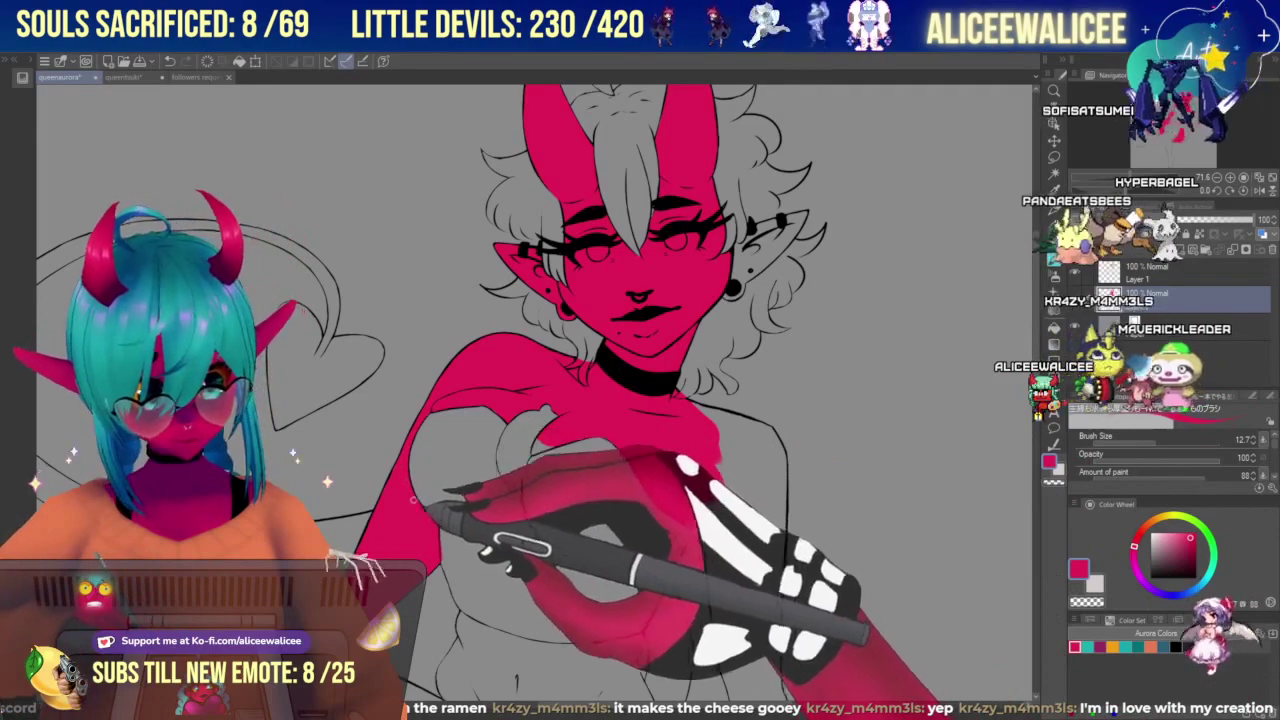
key("e")
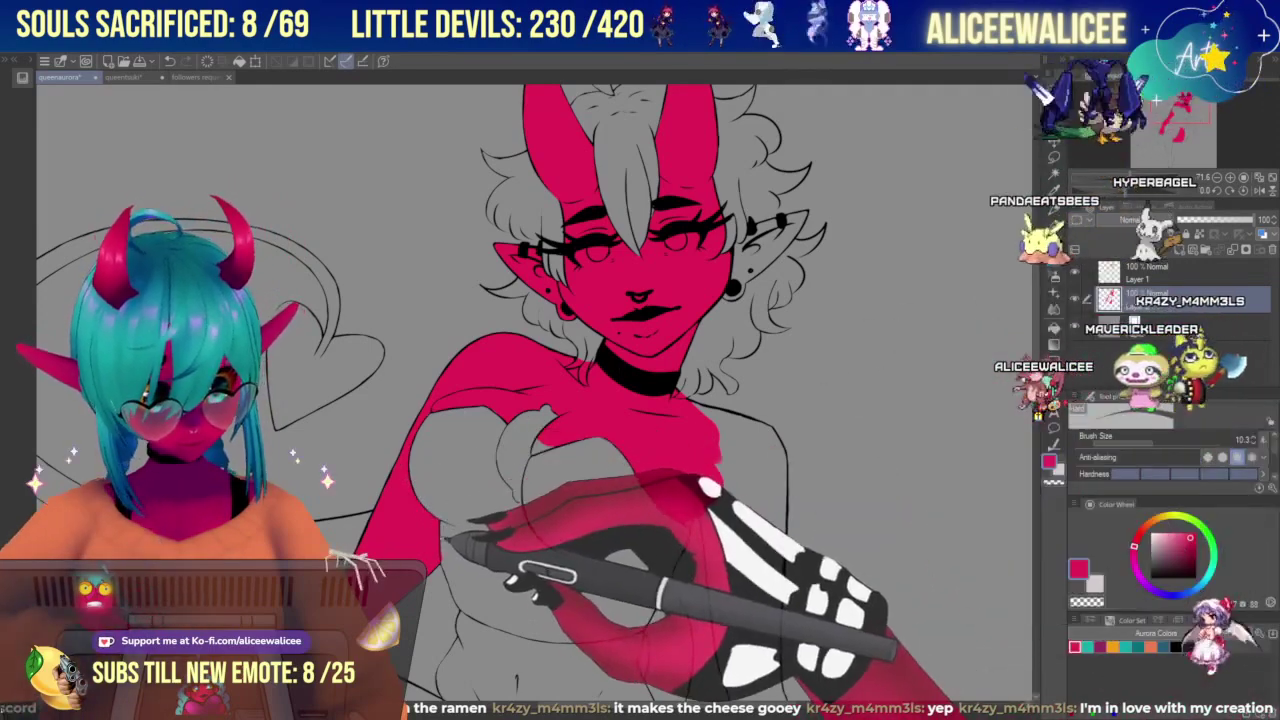
left_click_drag(445, 558, 443, 535)
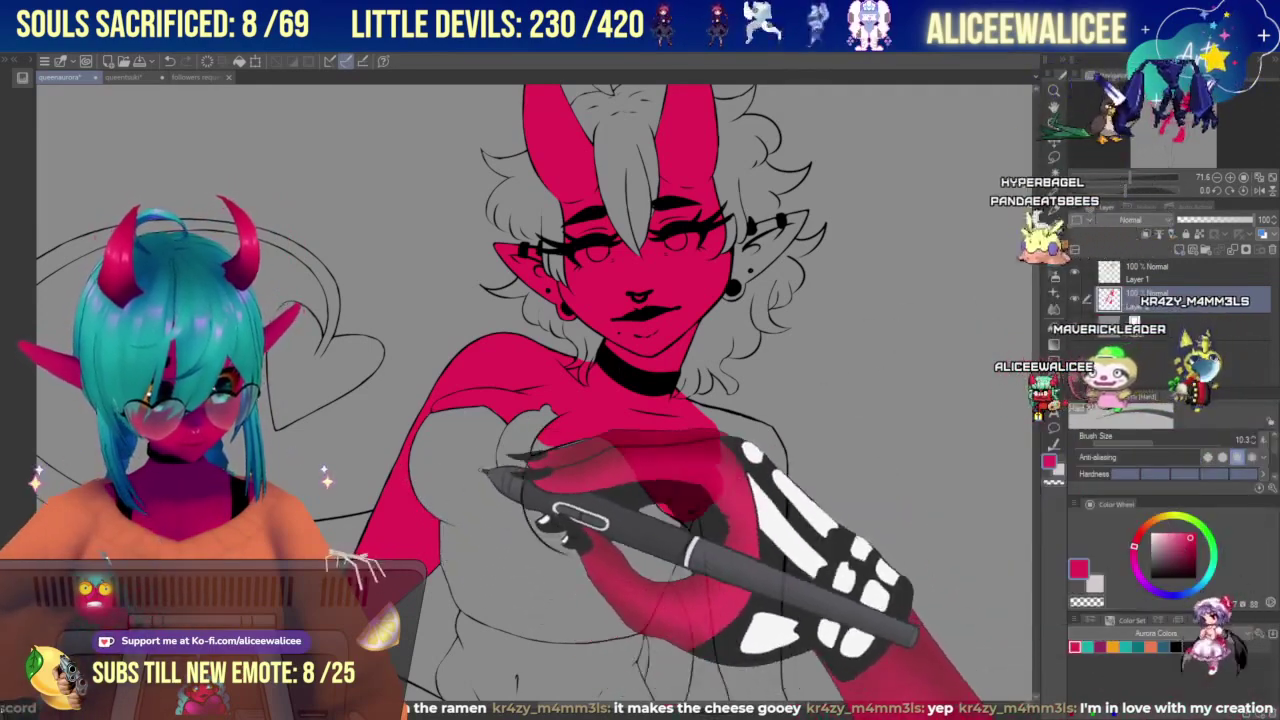
Clean up the crimson along the inner neckline of the top and refine the armpit edge with the 12.7 brush.
left_click(1054, 241)
left_click_drag(552, 438, 539, 447)
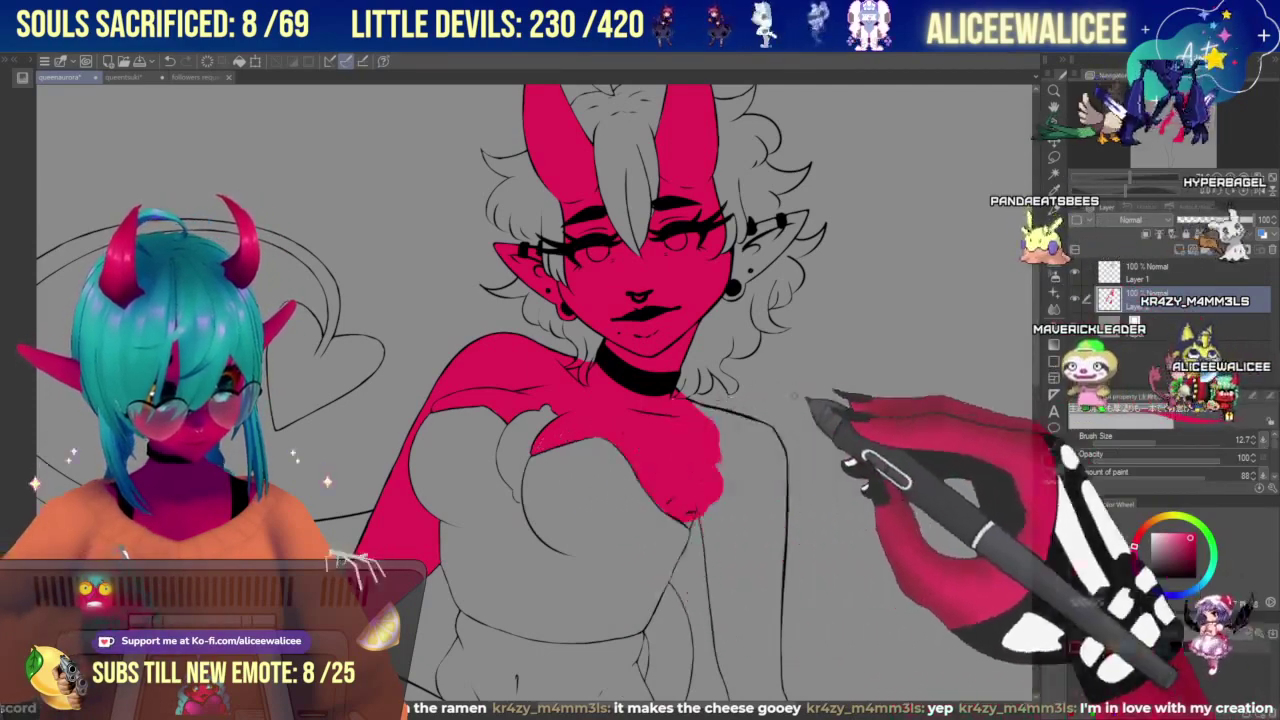
left_click_drag(1169, 128, 1174, 132)
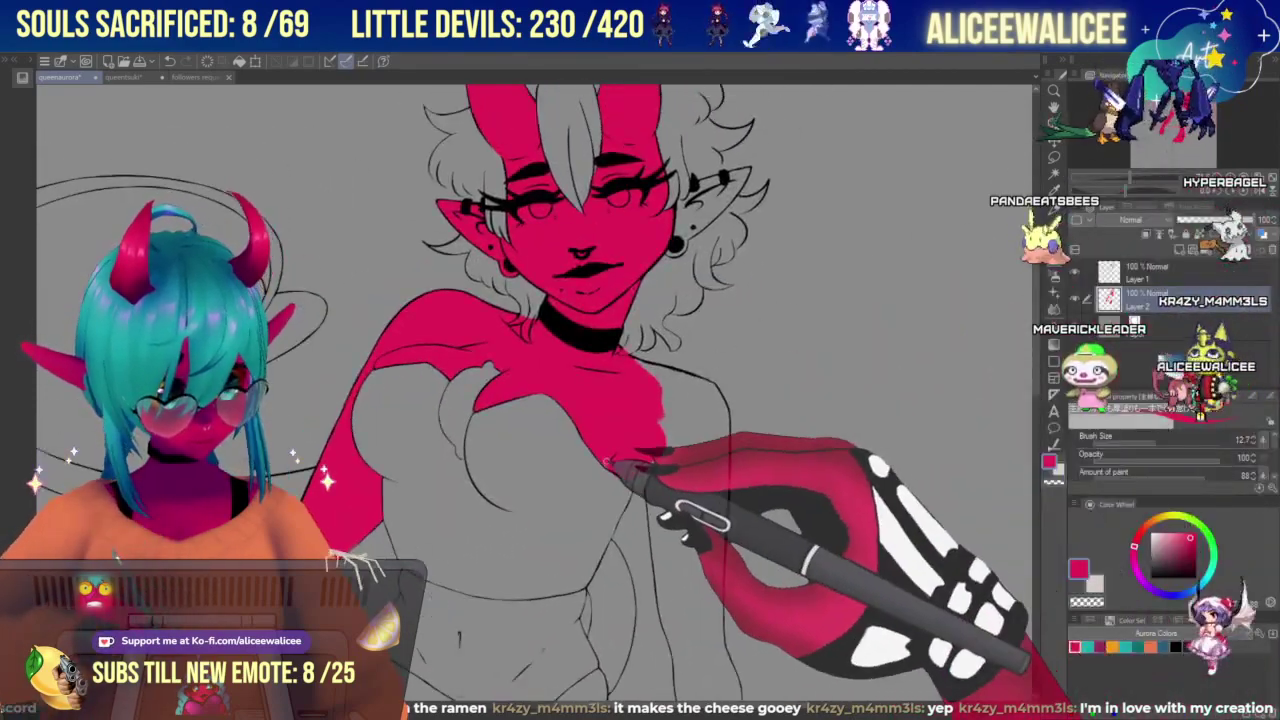
left_click_drag(605, 463, 638, 473)
Fill the right-hand ear with crimson around the piercings, using a brush size of 12.7, and tidy its edges.
left_click_drag(1173, 130, 1179, 127)
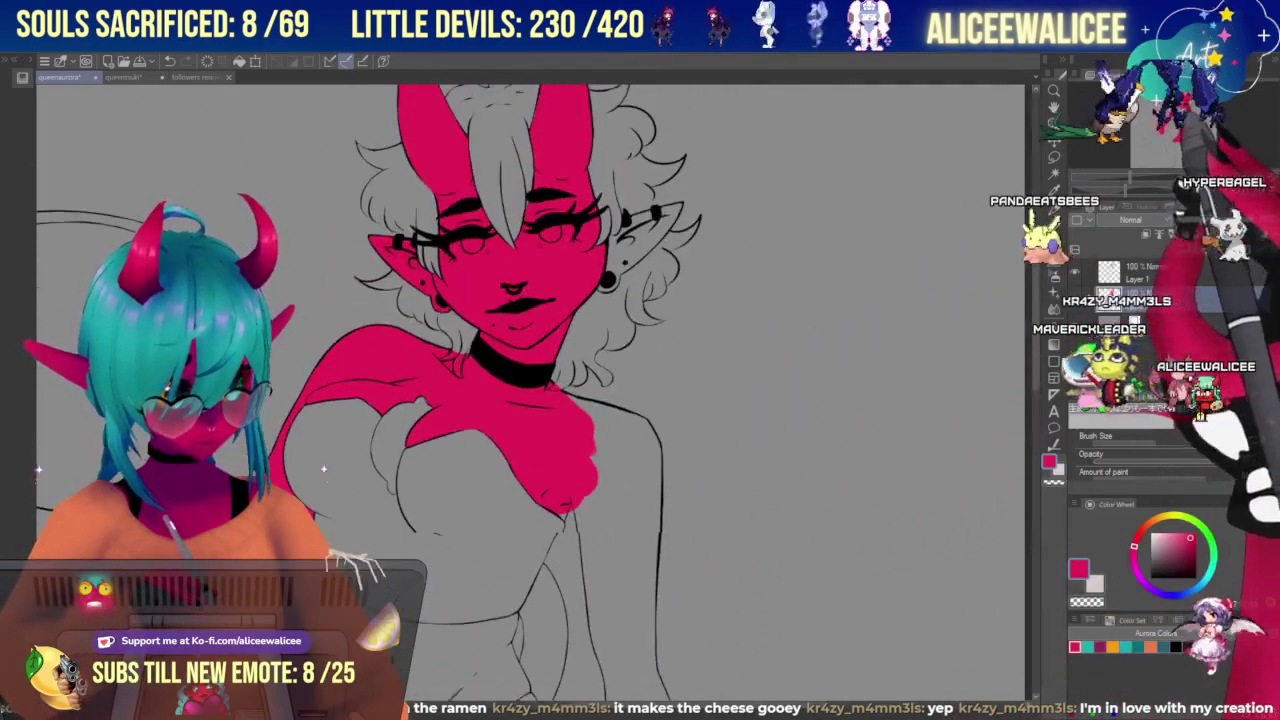
mouse_move(600, 286)
left_mouse_down()
mouse_move(608, 263)
mouse_move(602, 278)
mouse_move(618, 280)
mouse_move(617, 240)
left_mouse_up()
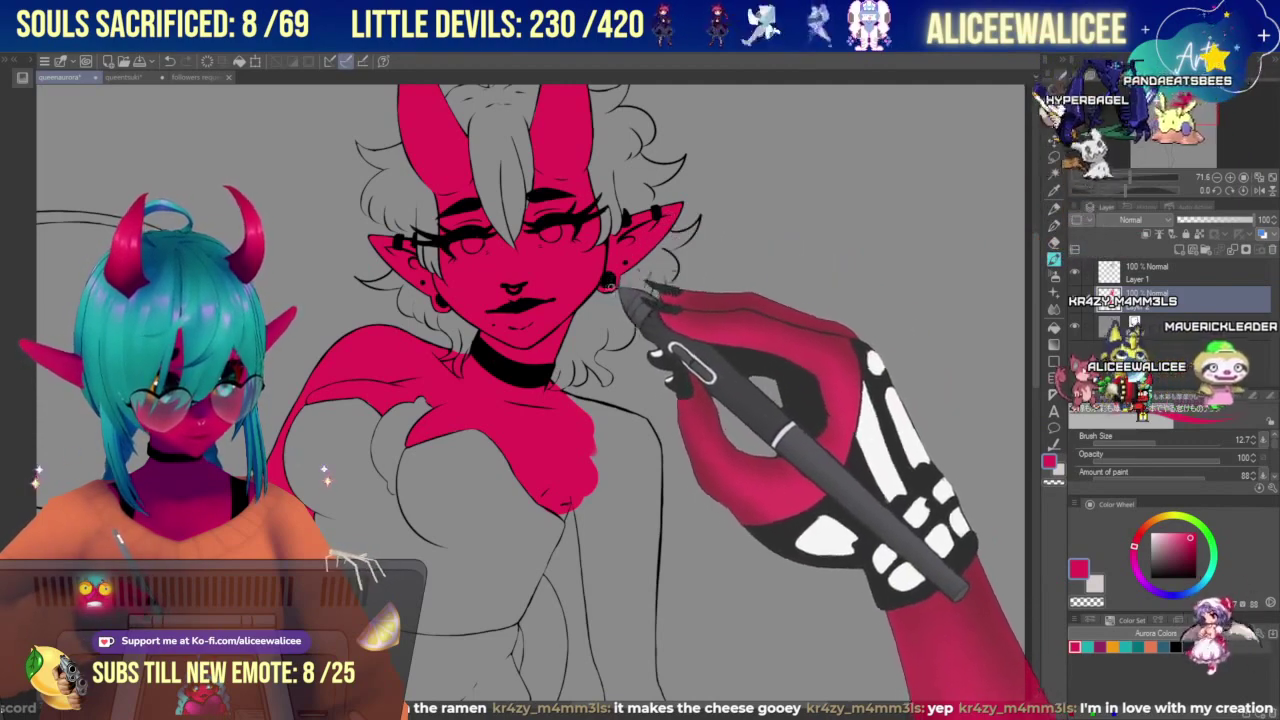
left_click(1054, 243)
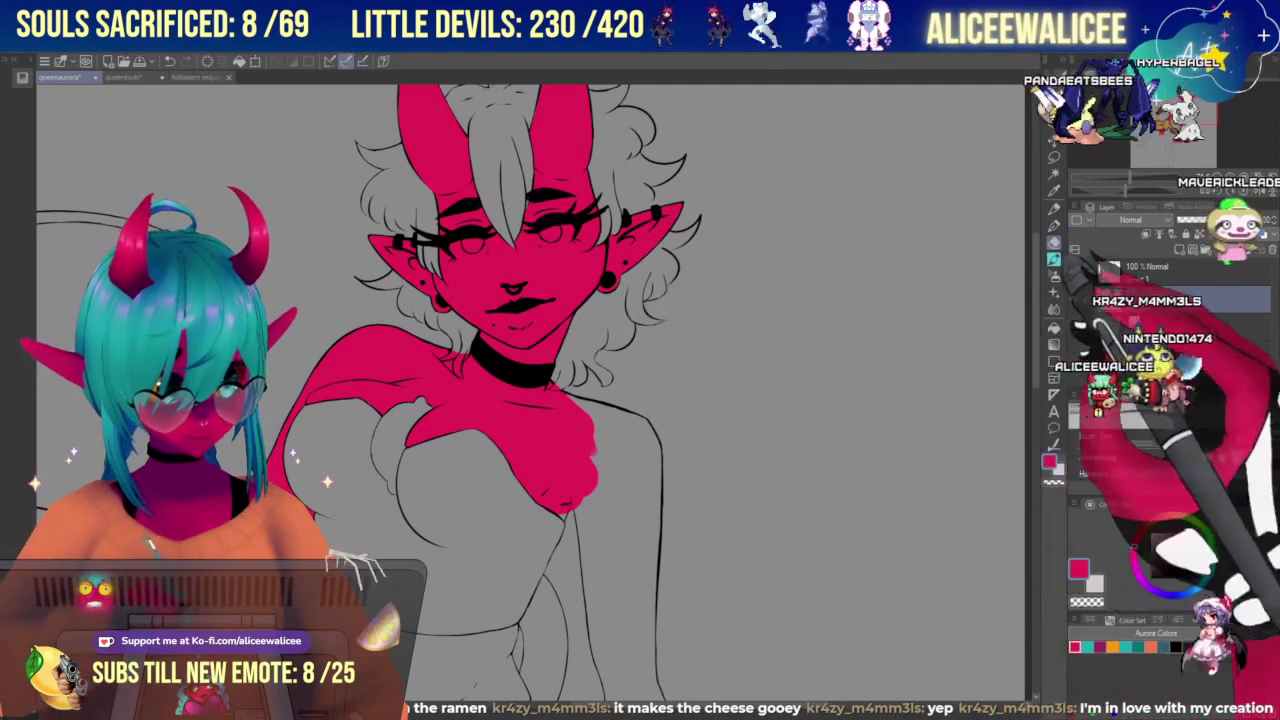
left_click(1054, 259)
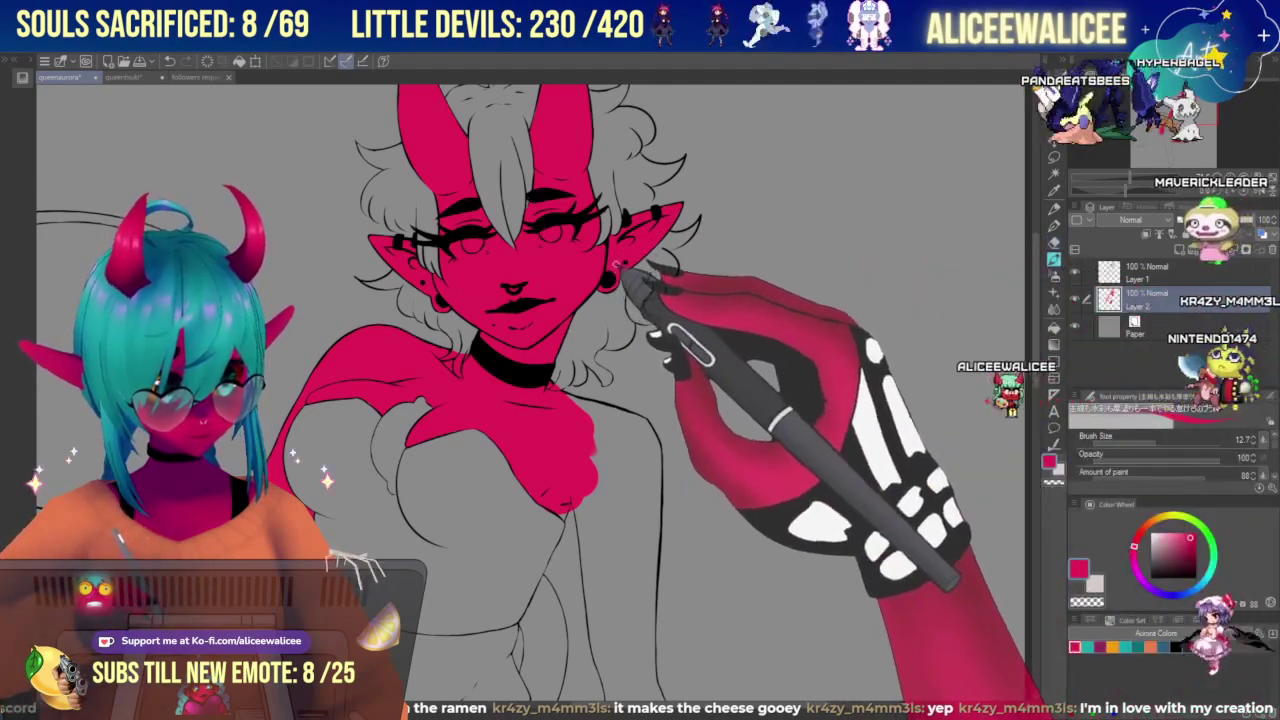
Fill the right-hand shoulder, upper arm and the curved shape beside the waist with crimson, using a brush size of 54.8.
left_click_drag(1187, 112, 1192, 112)
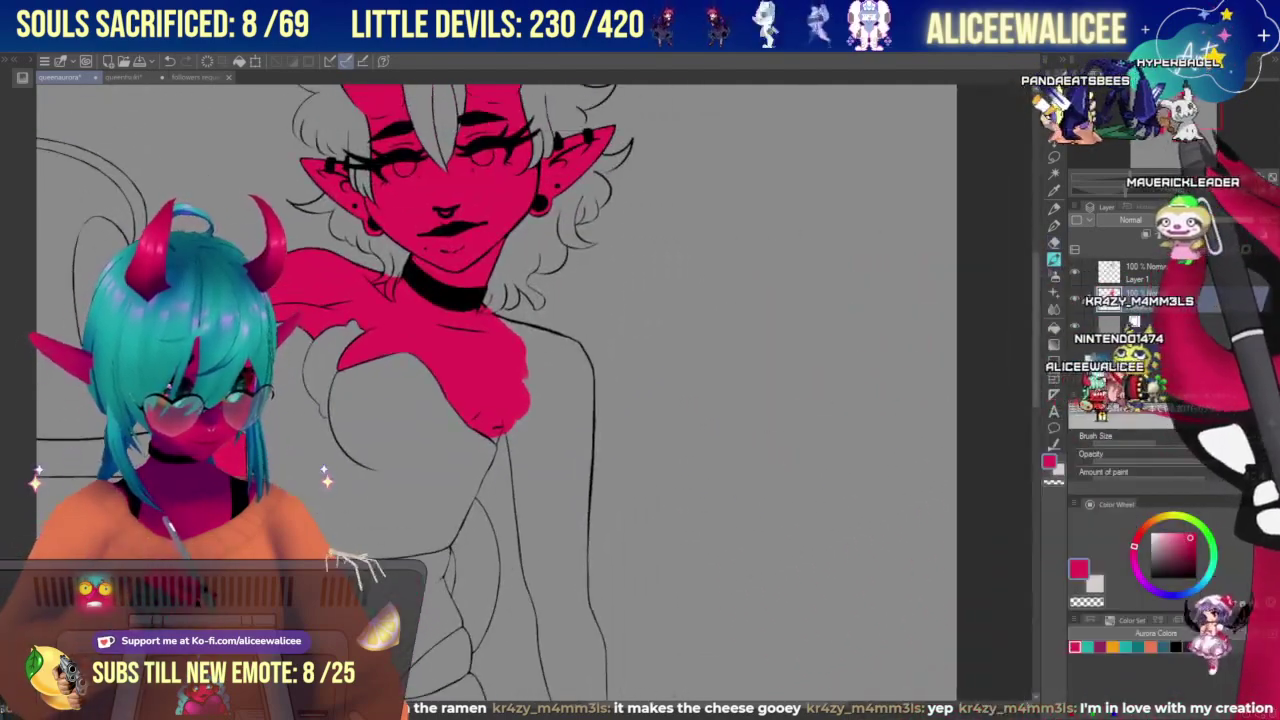
left_click(1173, 441)
mouse_move(523, 385)
left_mouse_down()
mouse_move(536, 450)
mouse_move(545, 441)
mouse_move(498, 333)
mouse_move(544, 366)
mouse_move(518, 336)
mouse_move(563, 354)
mouse_move(546, 347)
mouse_move(571, 371)
mouse_move(567, 351)
mouse_move(578, 393)
mouse_move(568, 351)
mouse_move(580, 416)
mouse_move(579, 369)
mouse_move(578, 429)
mouse_move(571, 387)
mouse_move(548, 476)
mouse_move(522, 400)
mouse_move(540, 508)
mouse_move(484, 403)
mouse_move(541, 493)
mouse_move(533, 478)
mouse_move(540, 546)
mouse_move(568, 462)
left_mouse_up()
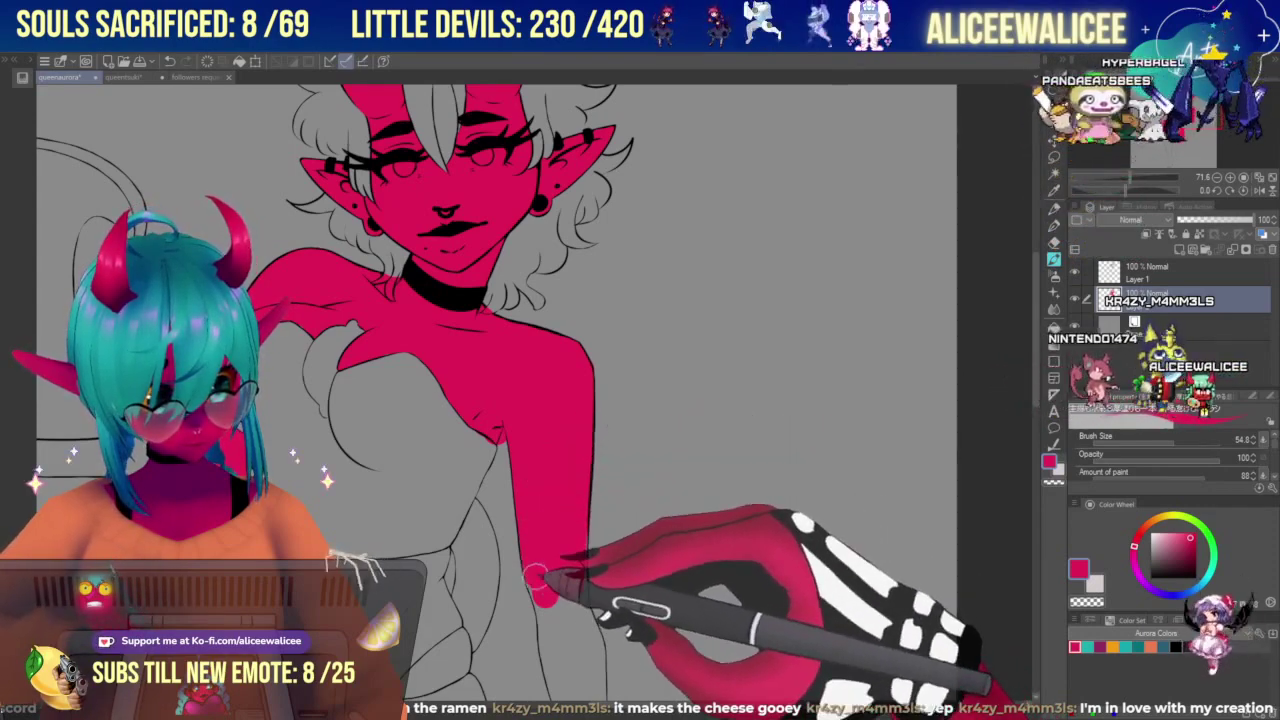
mouse_move(537, 578)
left_mouse_down()
mouse_move(580, 648)
mouse_move(570, 521)
left_mouse_up()
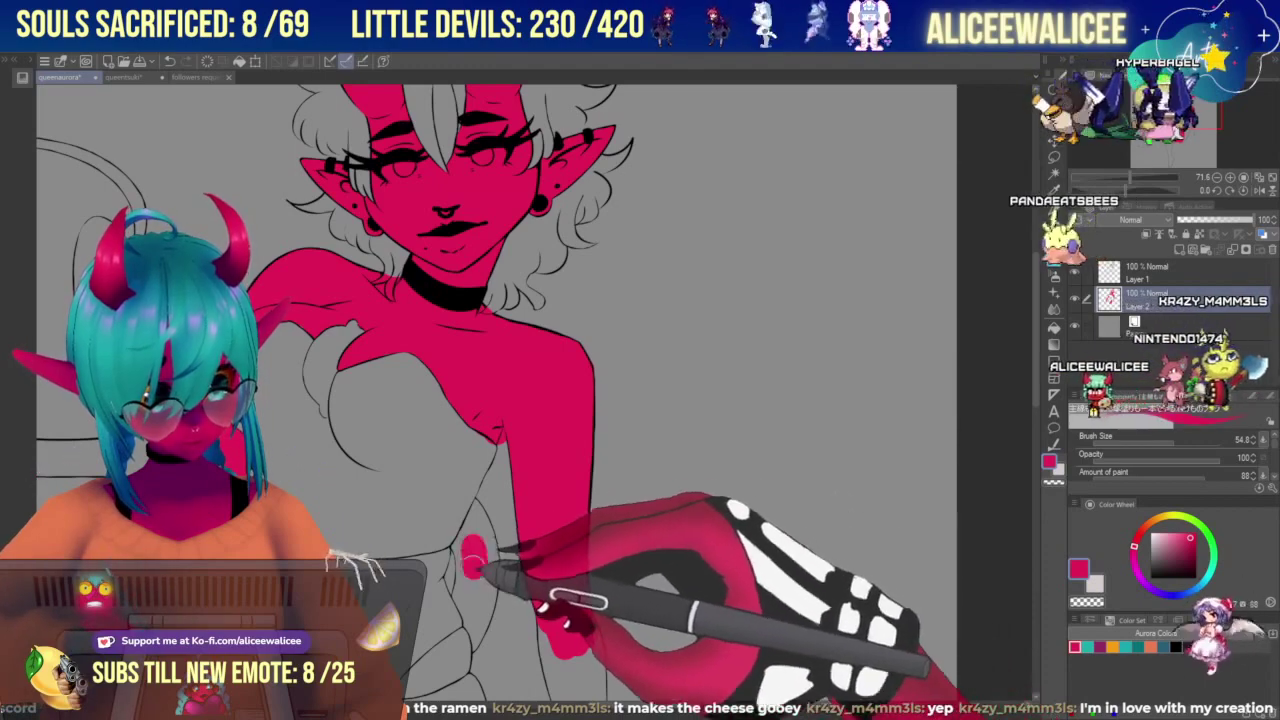
mouse_move(497, 556)
left_mouse_down()
mouse_move(469, 514)
mouse_move(481, 574)
mouse_move(477, 534)
mouse_move(469, 637)
mouse_move(467, 567)
mouse_move(471, 610)
left_mouse_up()
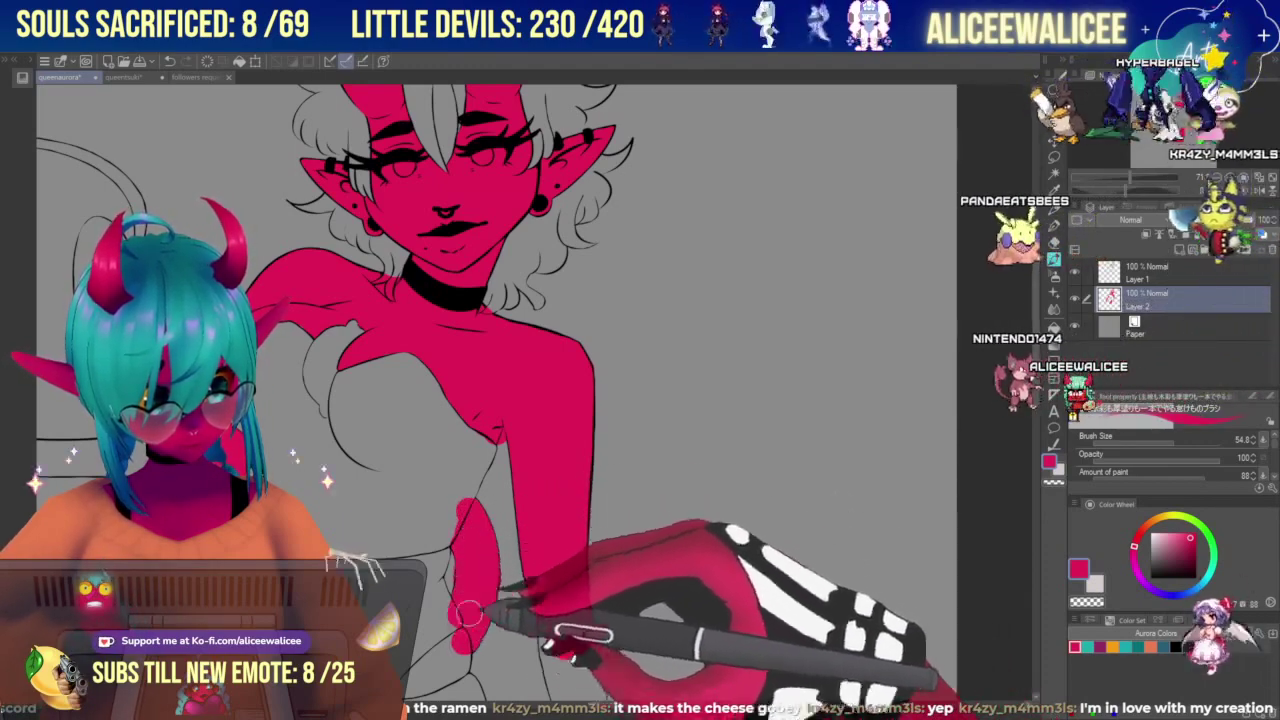
Fill the right-hand forearm and block in the hand with crimson, using the 54.8 brush.
left_click_drag(1166, 137, 1163, 145)
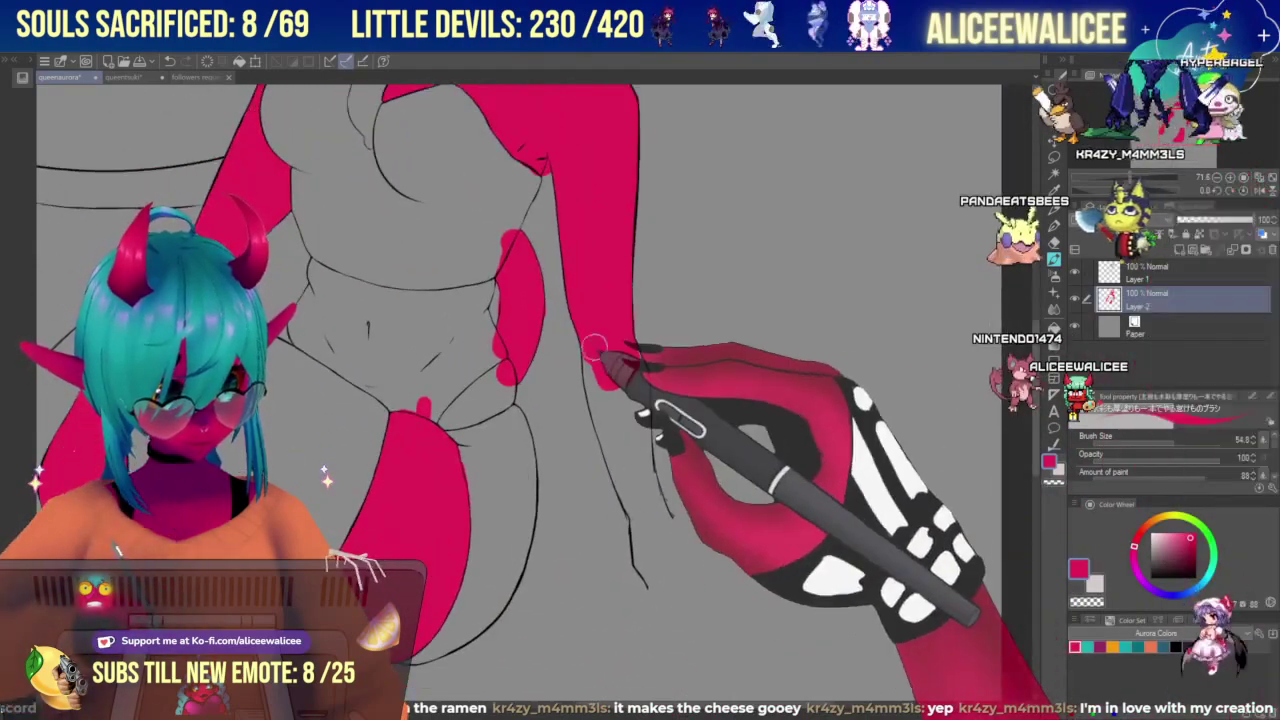
mouse_move(609, 366)
left_mouse_down()
mouse_move(606, 416)
mouse_move(607, 381)
mouse_move(635, 431)
mouse_move(626, 353)
mouse_move(633, 456)
mouse_move(619, 427)
mouse_move(620, 457)
mouse_move(607, 432)
mouse_move(640, 505)
mouse_move(633, 455)
mouse_move(651, 513)
mouse_move(633, 411)
mouse_move(648, 528)
left_mouse_up()
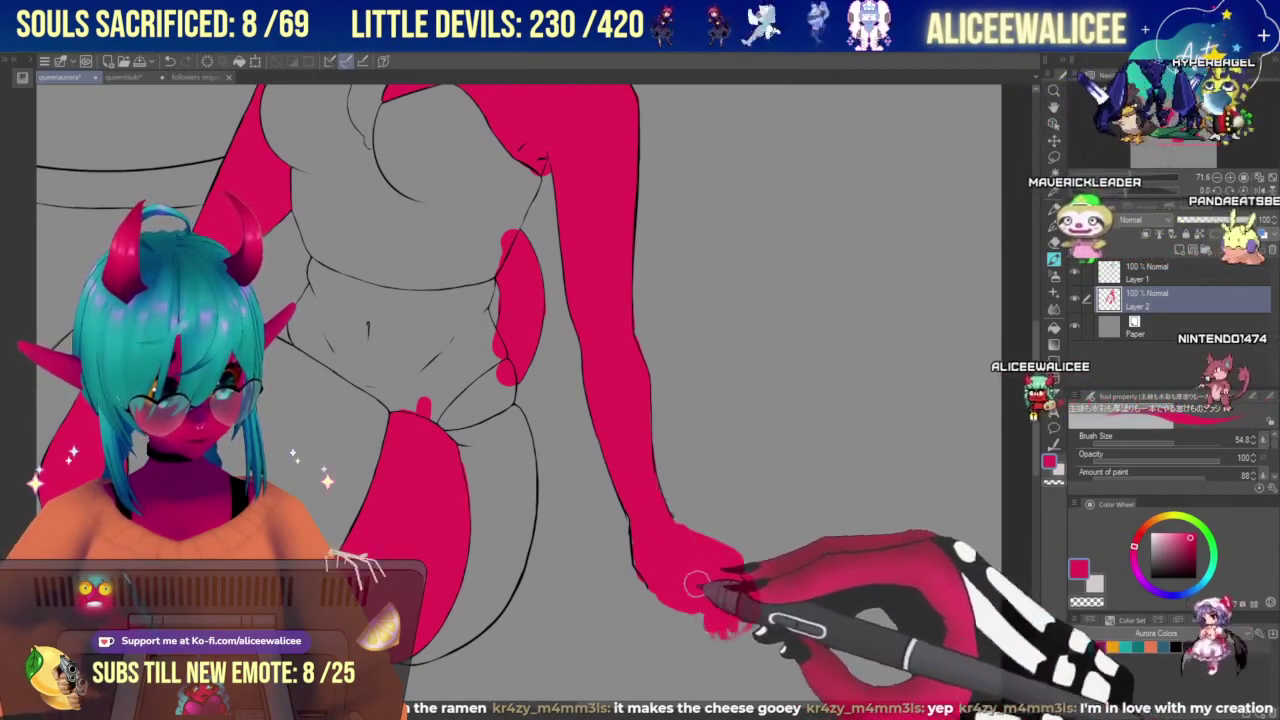
left_click_drag(697, 584, 662, 605)
left_click_drag(1174, 139, 1171, 136)
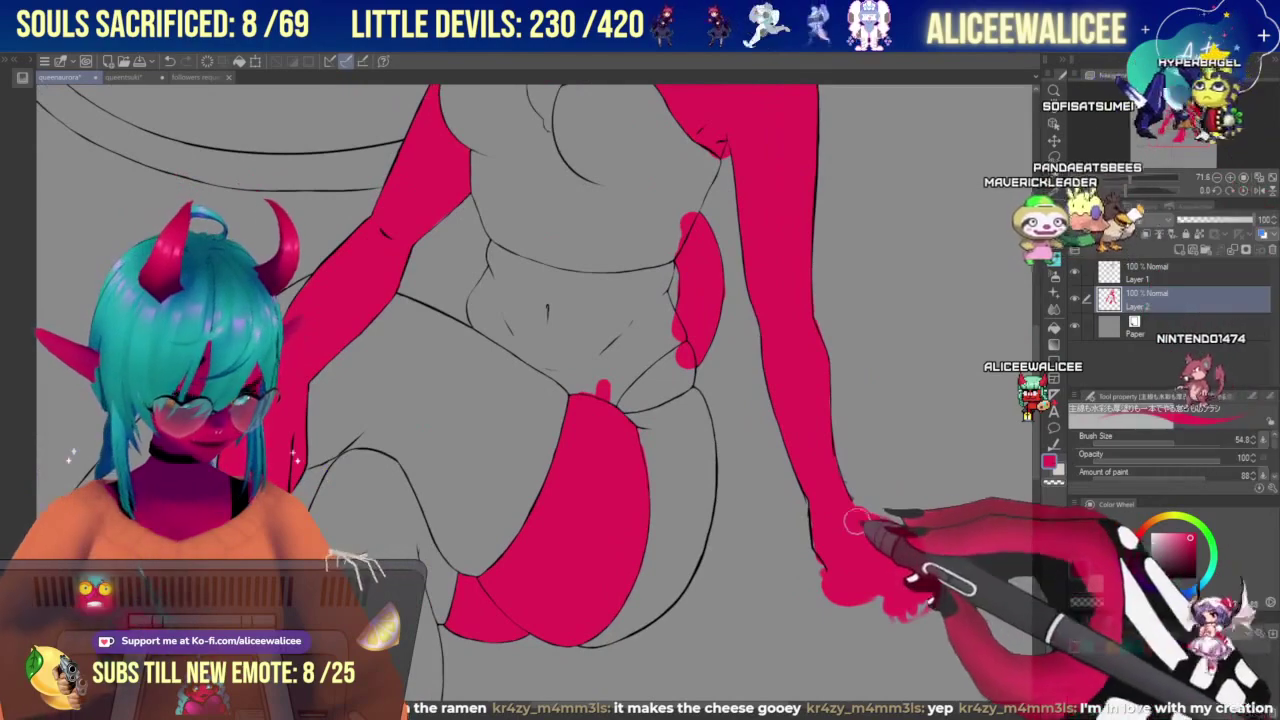
Trim the rough edges of the right-hand hand with the 21.5 hard eraser and rebuild its shape in crimson.
key("e")
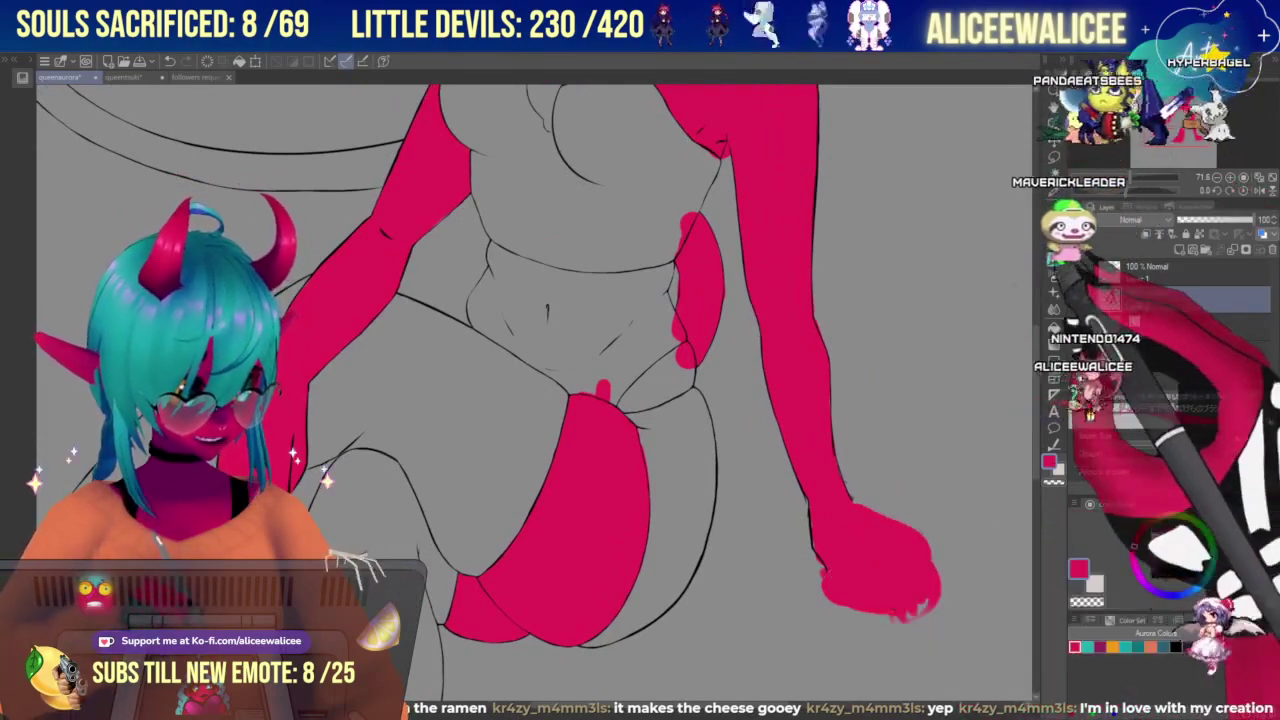
left_click(1162, 443)
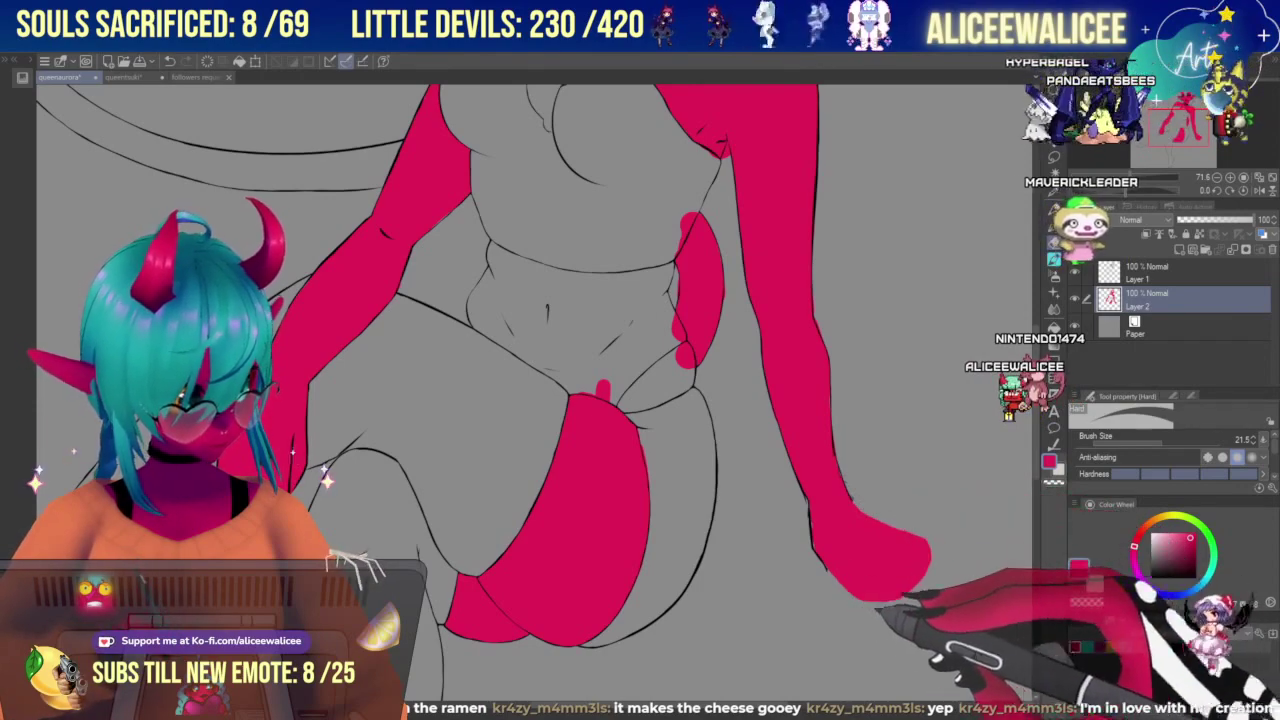
left_click(1054, 259)
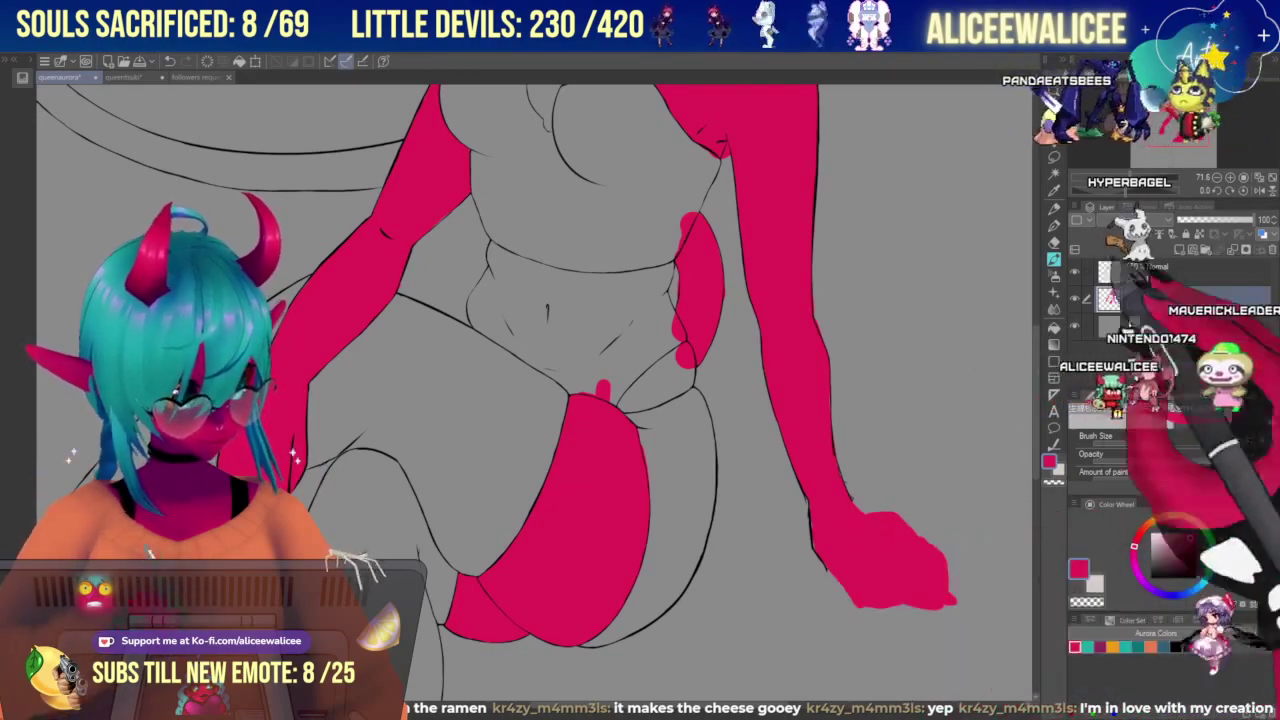
Fill the belly and hip with crimson, edging along the line art at brush size 23.8 and filling the inside at 52.1.
left_click(1171, 132)
left_click_drag(1167, 150, 1166, 144)
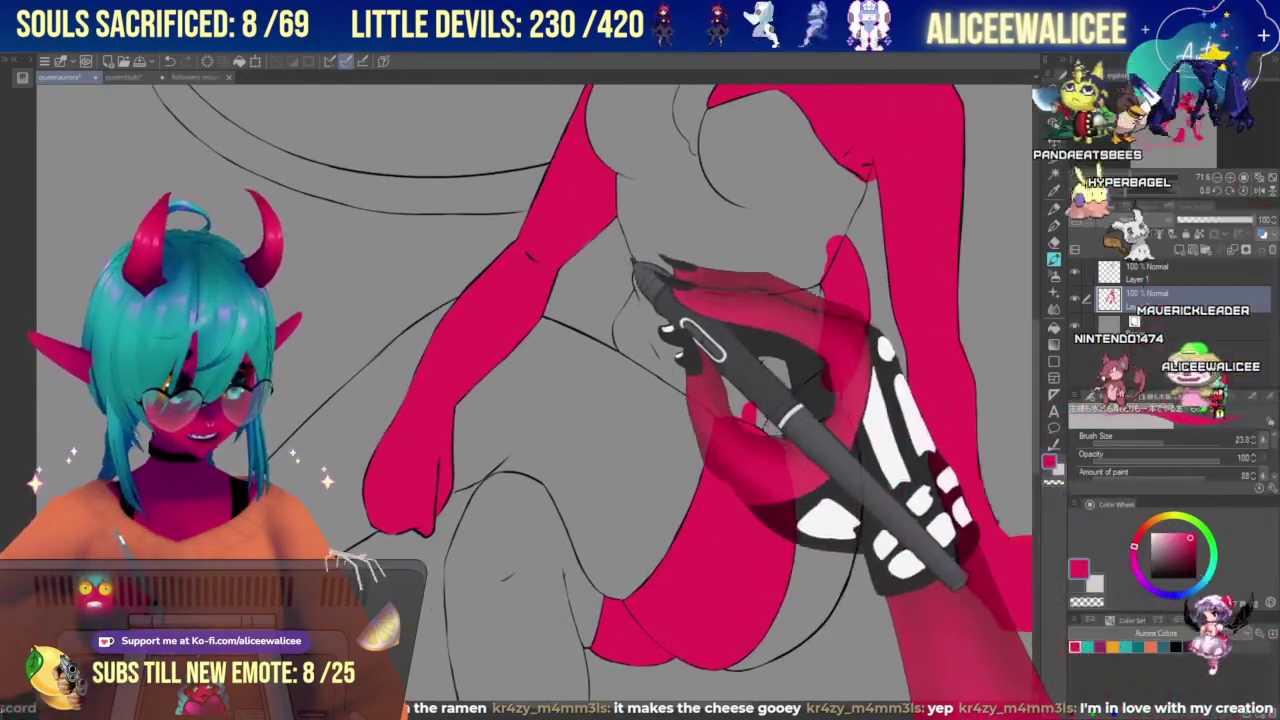
mouse_move(640, 267)
left_mouse_down()
mouse_move(645, 298)
mouse_move(618, 323)
left_mouse_up()
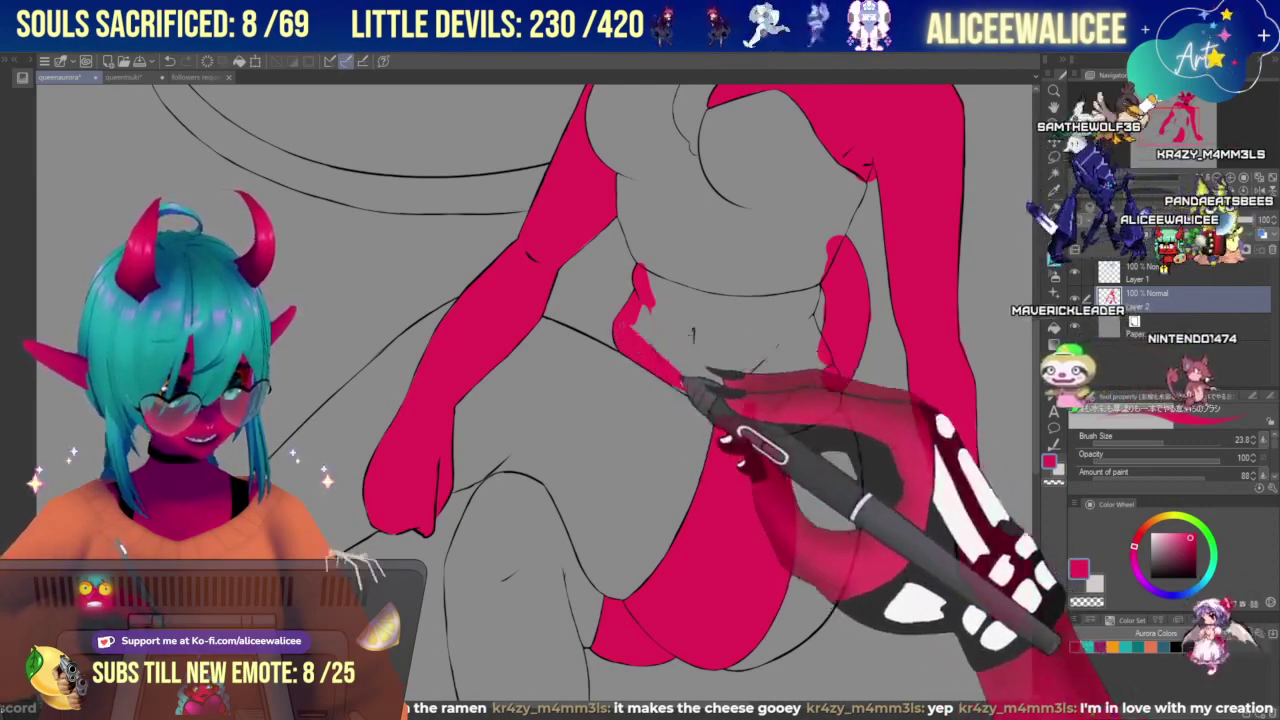
mouse_move(641, 312)
left_mouse_down()
mouse_move(650, 294)
mouse_move(703, 353)
left_mouse_up()
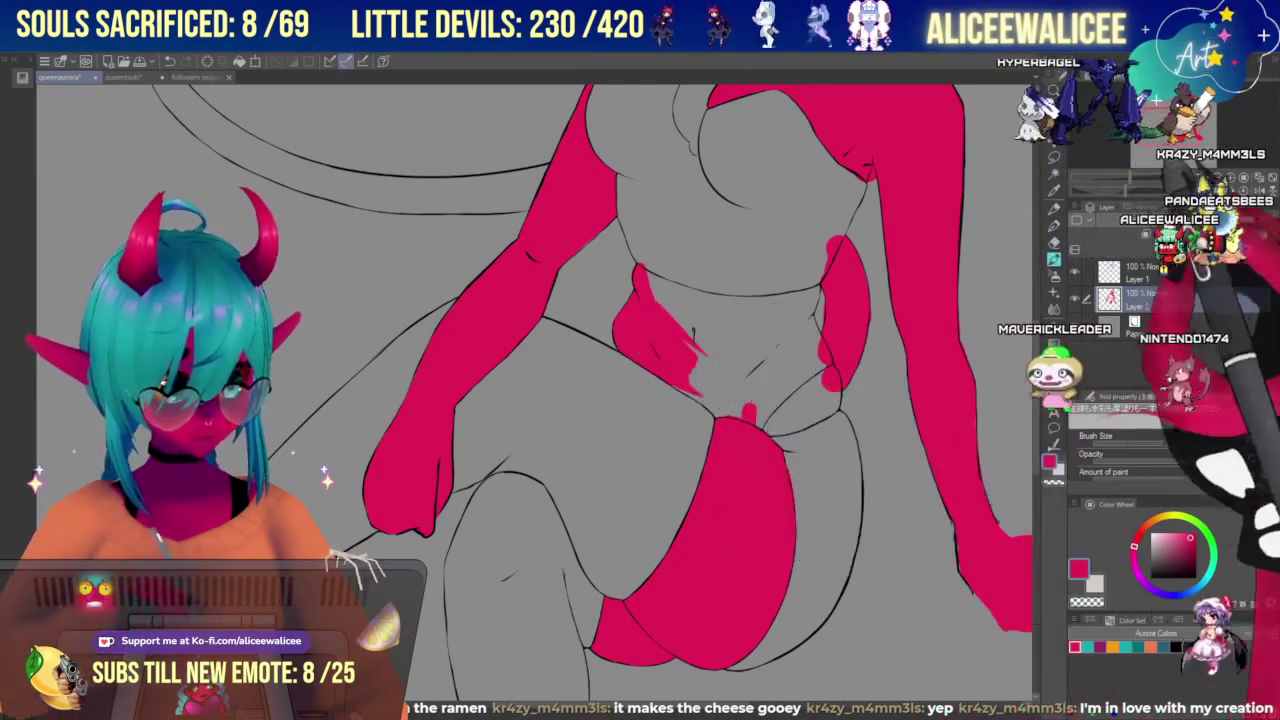
left_click_drag(1176, 134, 1185, 118)
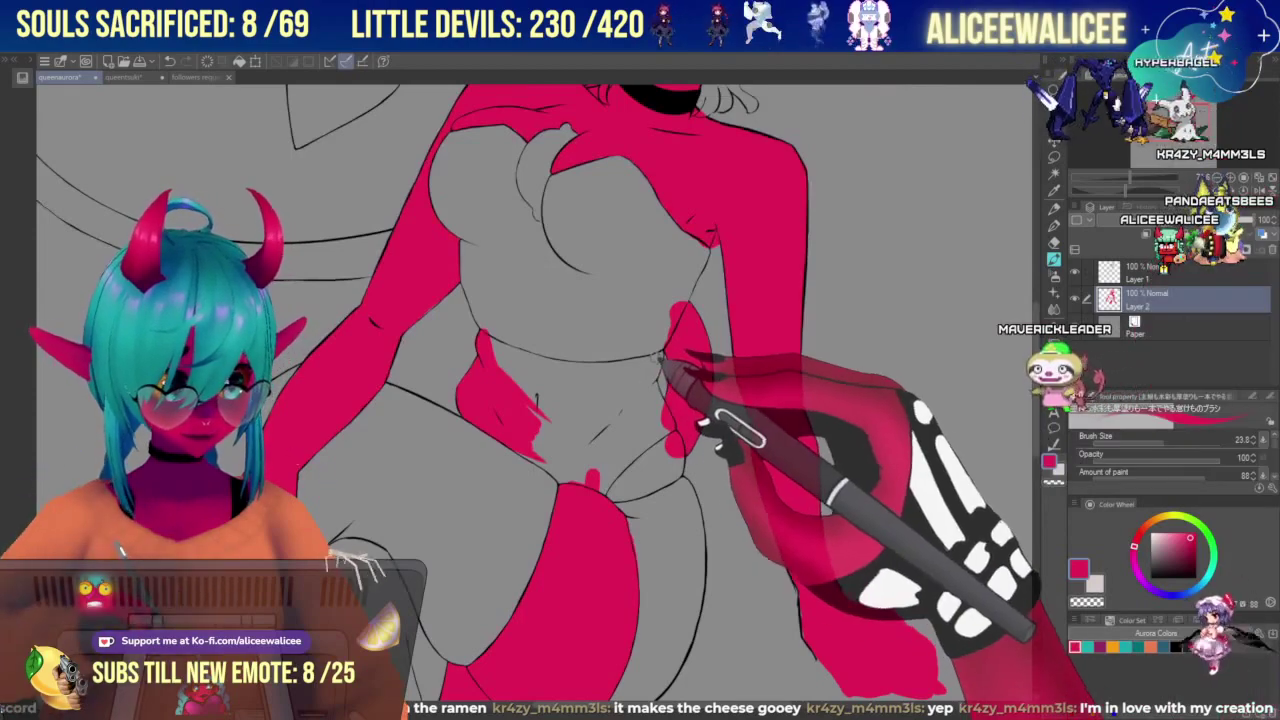
mouse_move(658, 356)
left_mouse_down()
mouse_move(513, 352)
mouse_move(584, 422)
mouse_move(484, 409)
mouse_move(523, 359)
mouse_move(491, 338)
mouse_move(558, 424)
mouse_move(520, 383)
mouse_move(543, 444)
mouse_move(514, 443)
mouse_move(566, 483)
mouse_move(546, 437)
mouse_move(594, 477)
left_mouse_up()
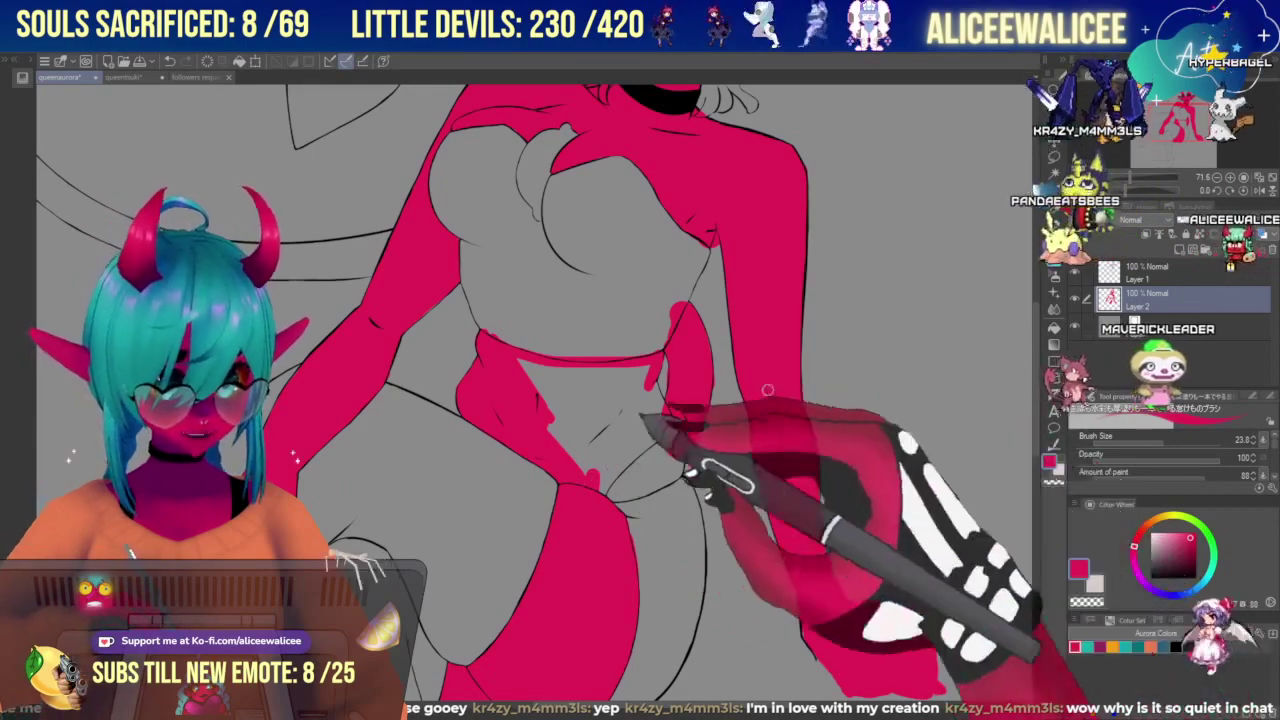
left_click_drag(549, 408, 590, 474)
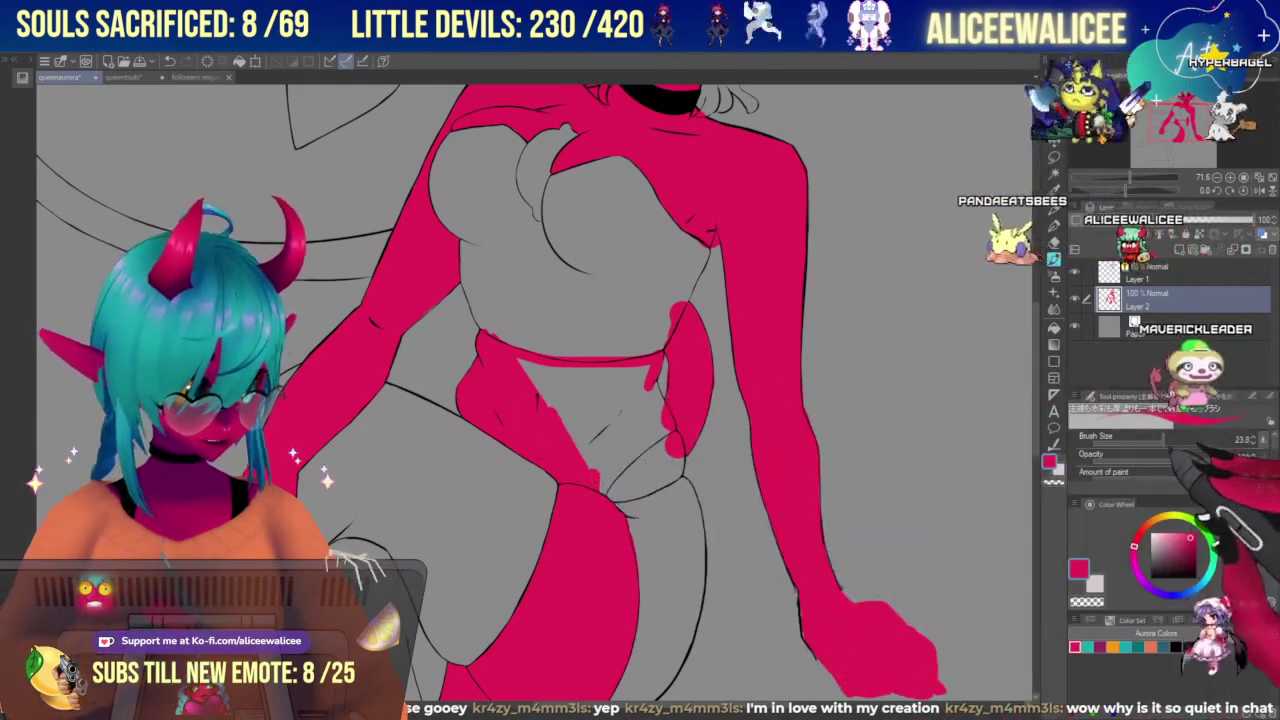
left_click(1174, 442)
left_click_drag(523, 369, 565, 381)
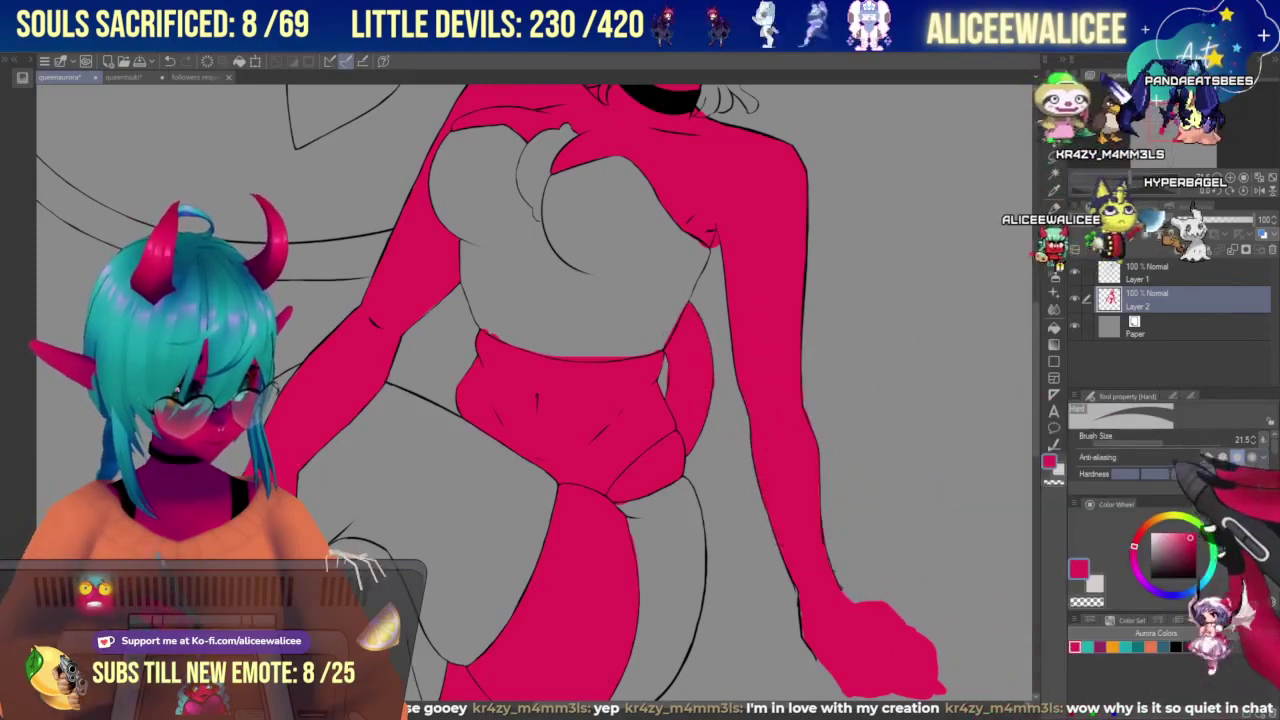
Erase the crimson overlapping the top's hem with the 8.8 hard eraser and touch up the shape beside the waist with a 19.3 brush.
left_click(1151, 443)
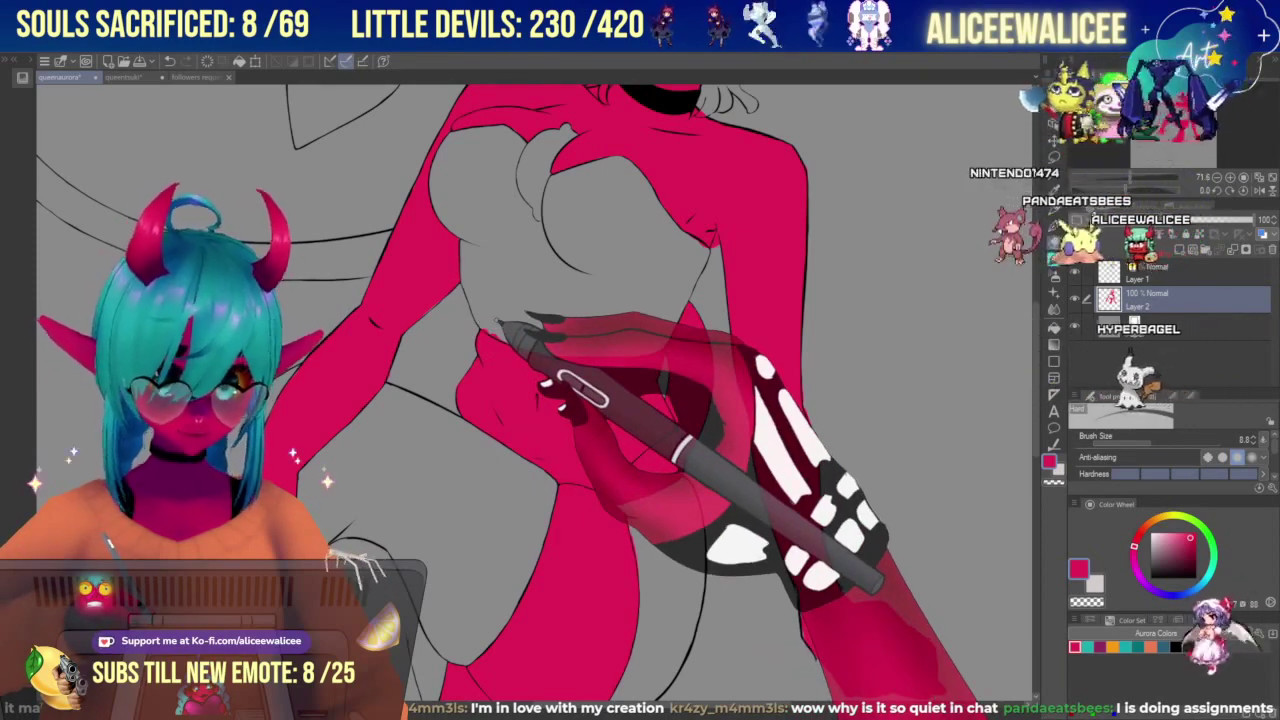
left_click(1054, 242)
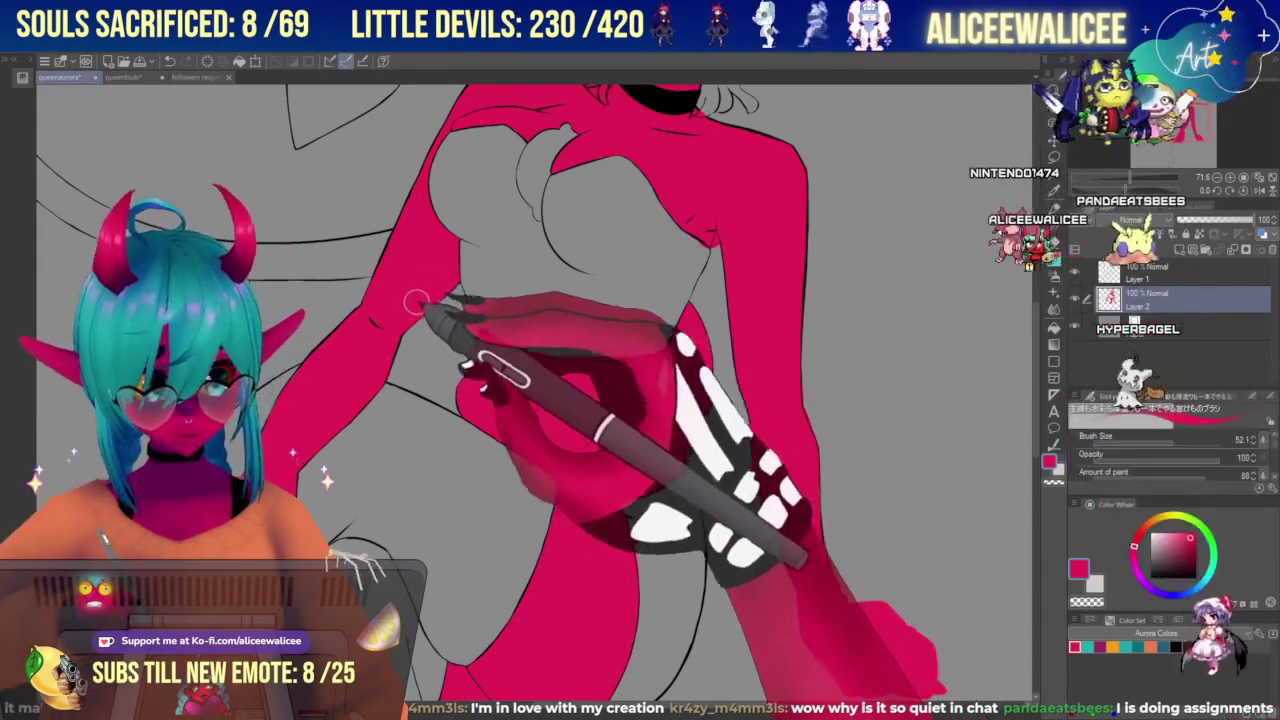
left_click_drag(416, 302, 438, 281)
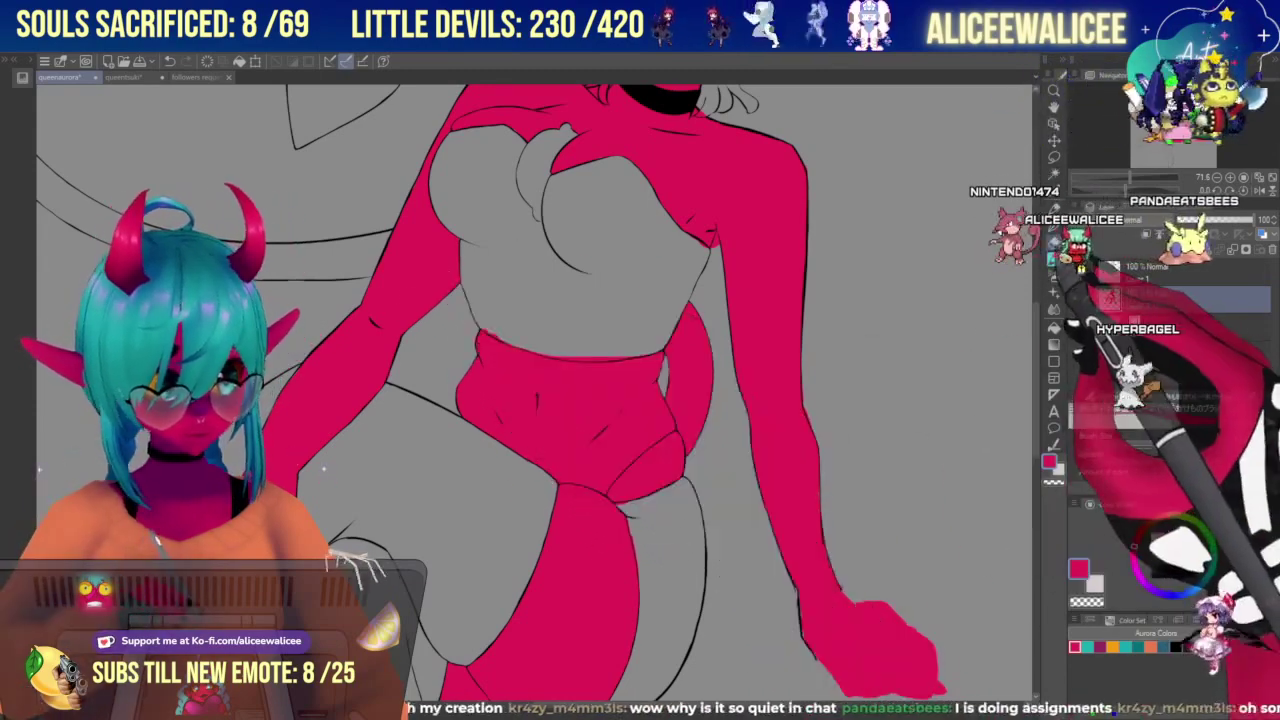
left_click(1054, 242)
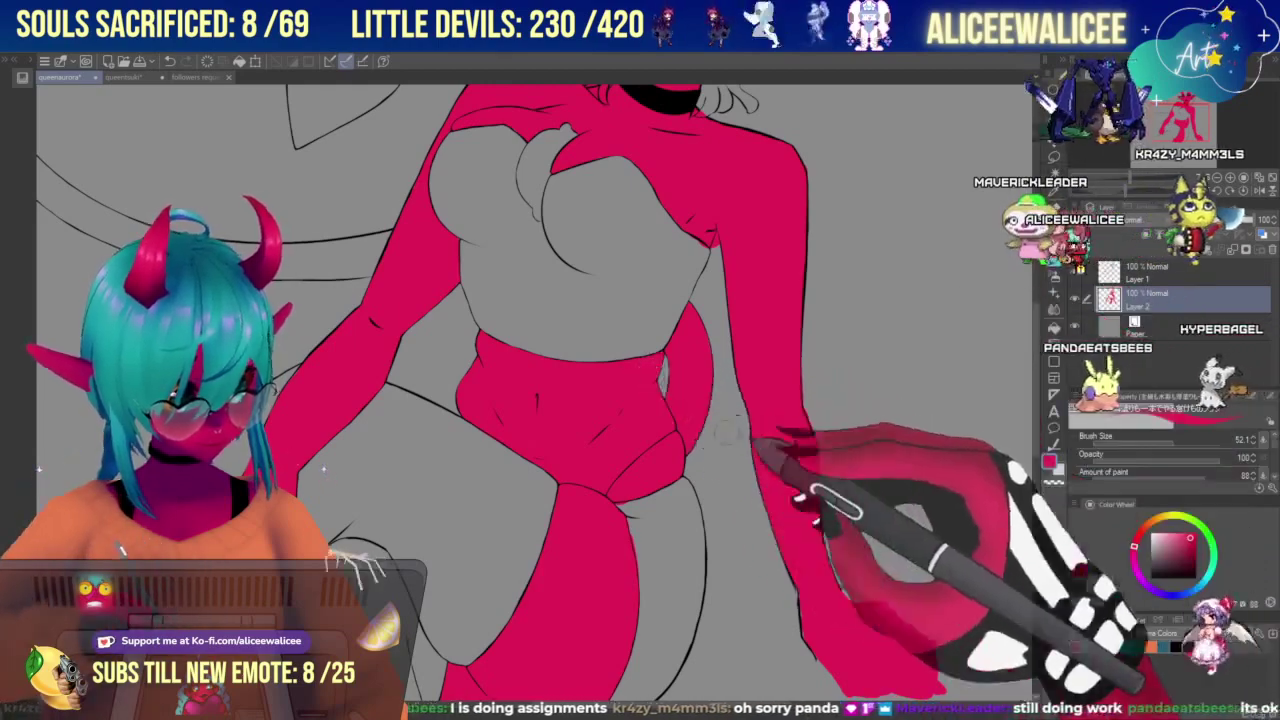
left_click(1172, 441)
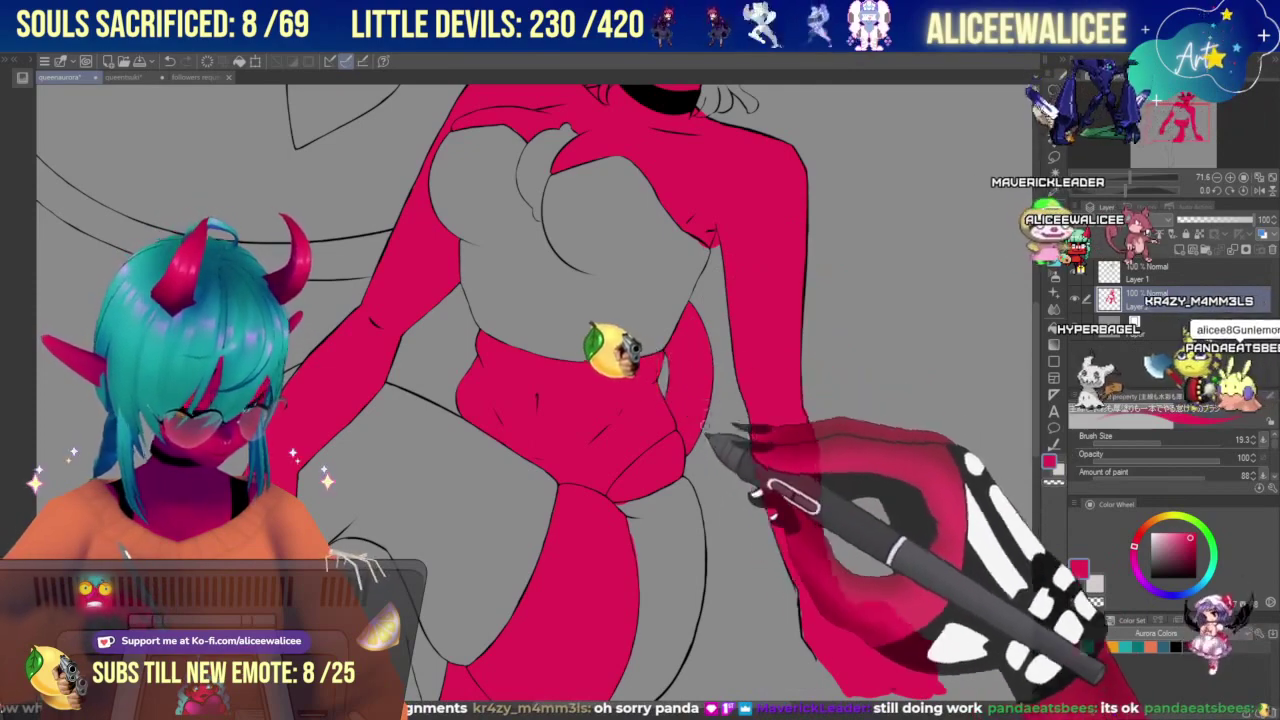
key("e")
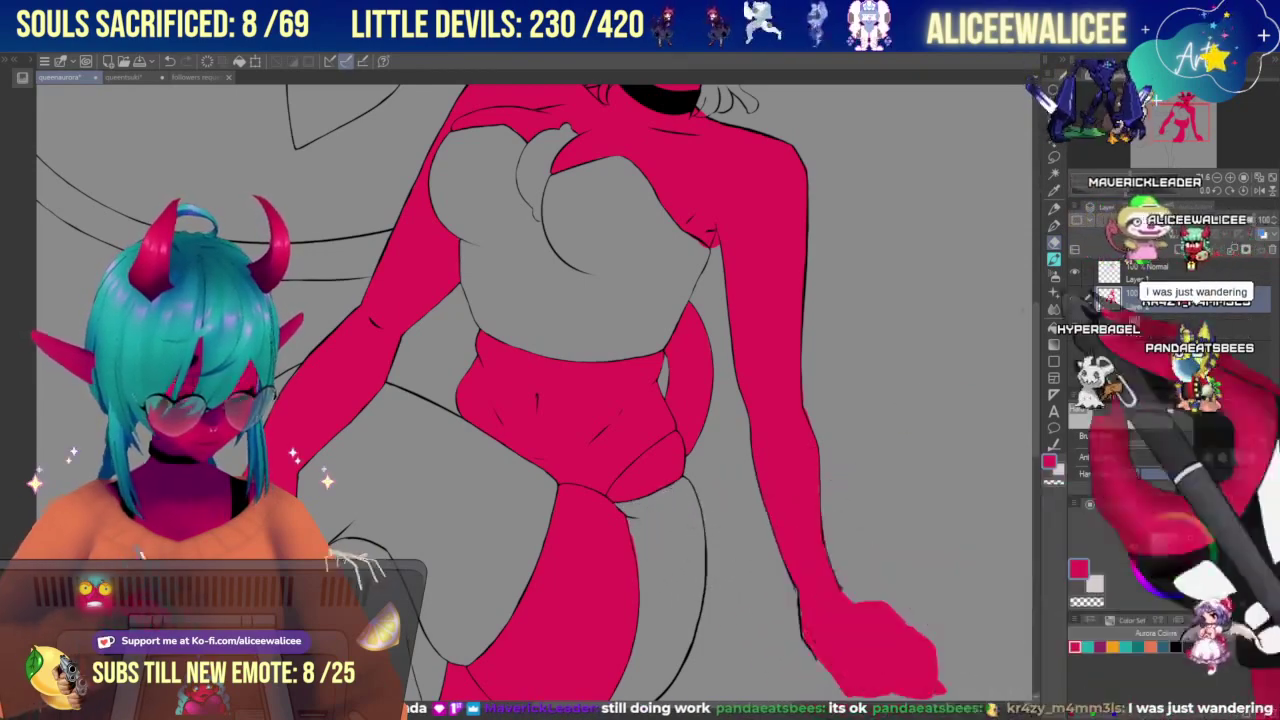
Fill the tail's heart-shaped tip and its lower, outer curve with crimson using the 19.3 brush.
left_click_drag(1180, 126, 1181, 134)
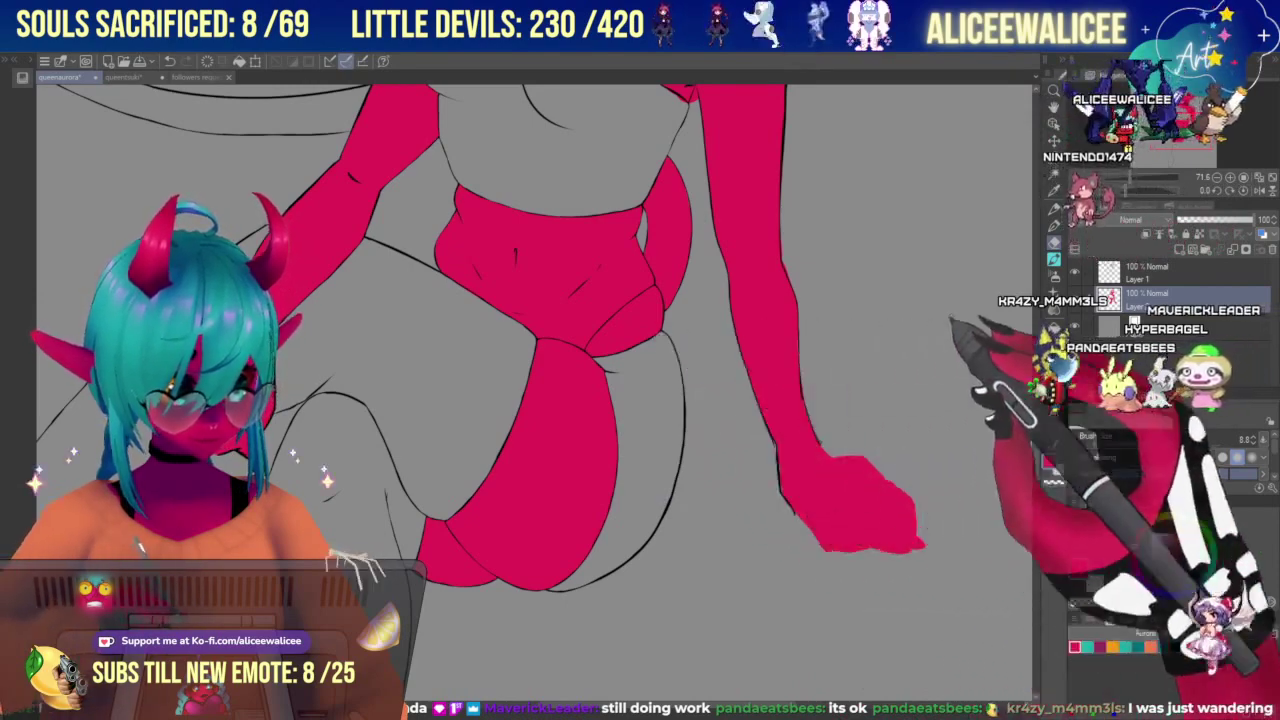
left_click_drag(1177, 140, 1168, 120)
left_click_drag(1164, 106, 1161, 105)
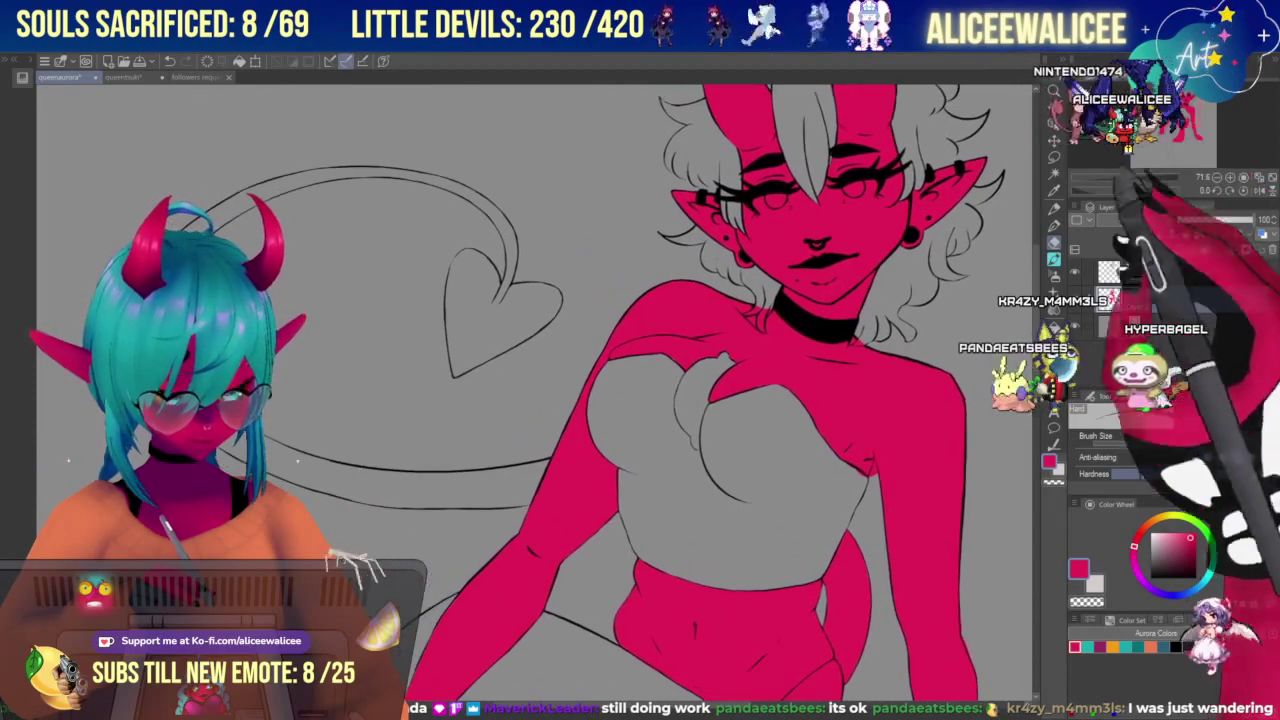
left_click(1054, 259)
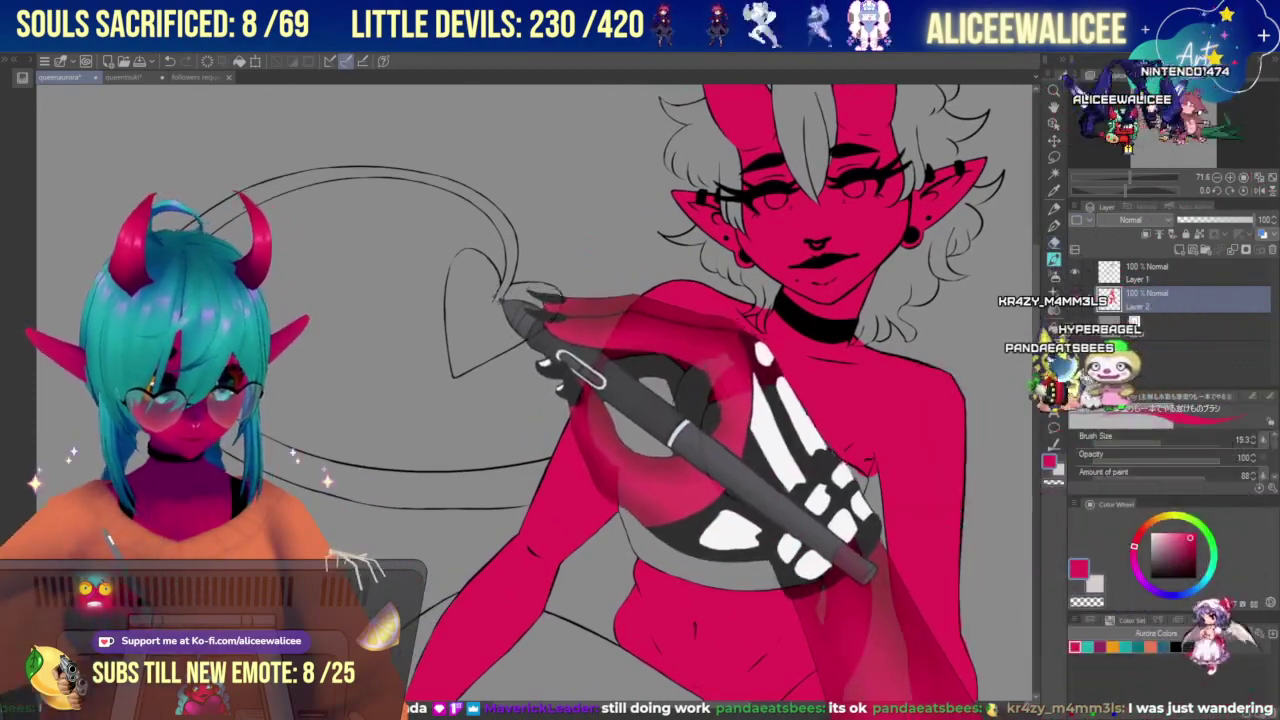
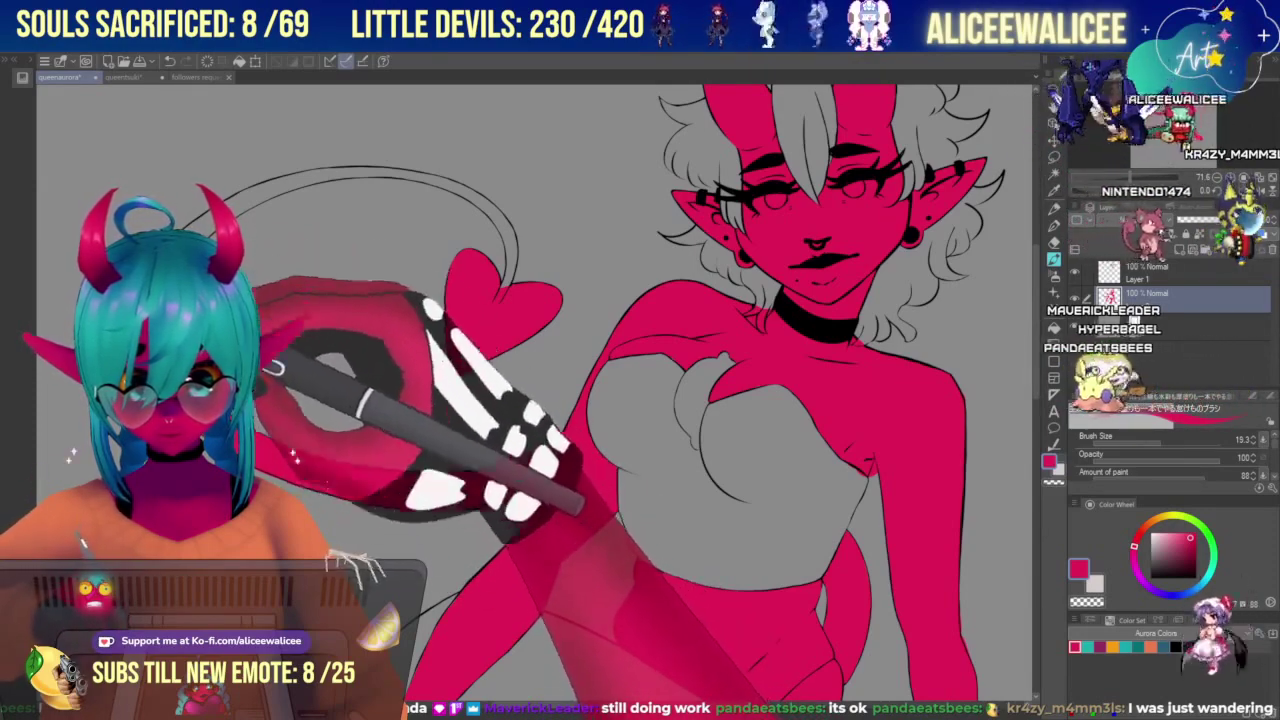
left_click_drag(1172, 128, 1170, 135)
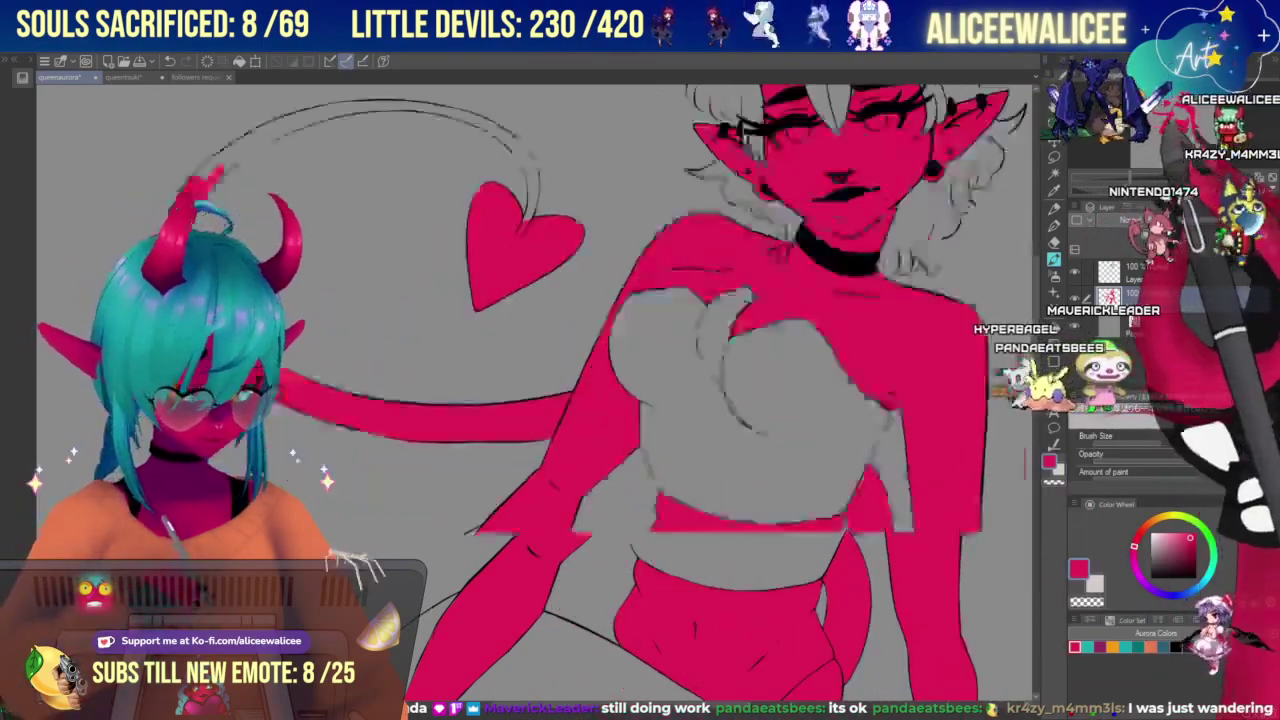
left_click_drag(525, 245, 637, 547)
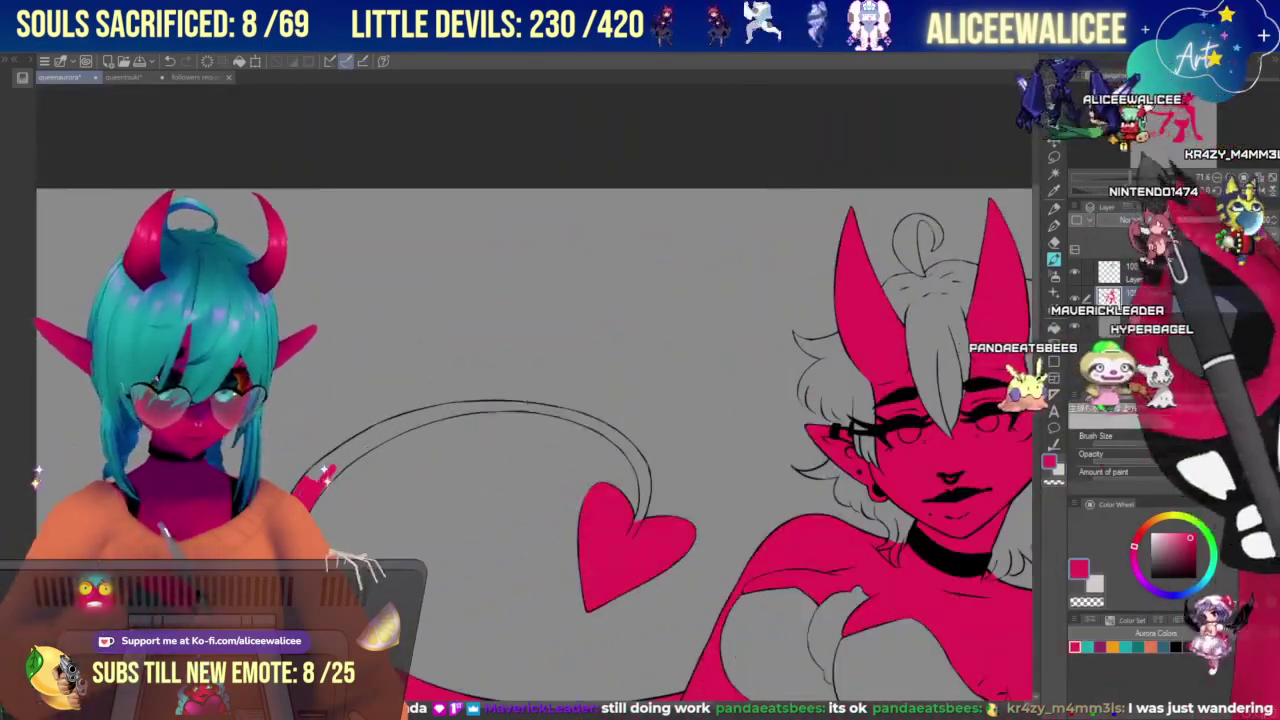
left_click_drag(1155, 98, 1148, 106)
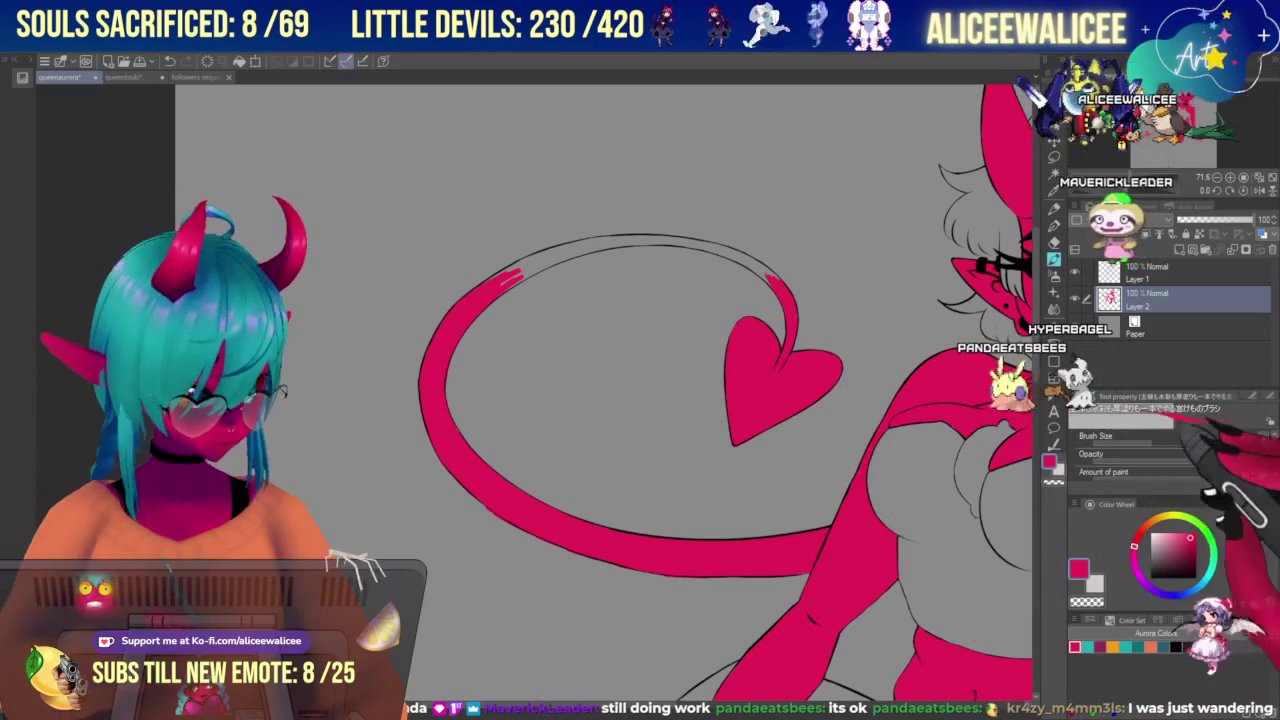
Extend the crimson along the tail's narrow upper arc from both ends, using brush size 12.7.
scroll(533, 392, "up", 2)
scroll(533, 392, "down", 3)
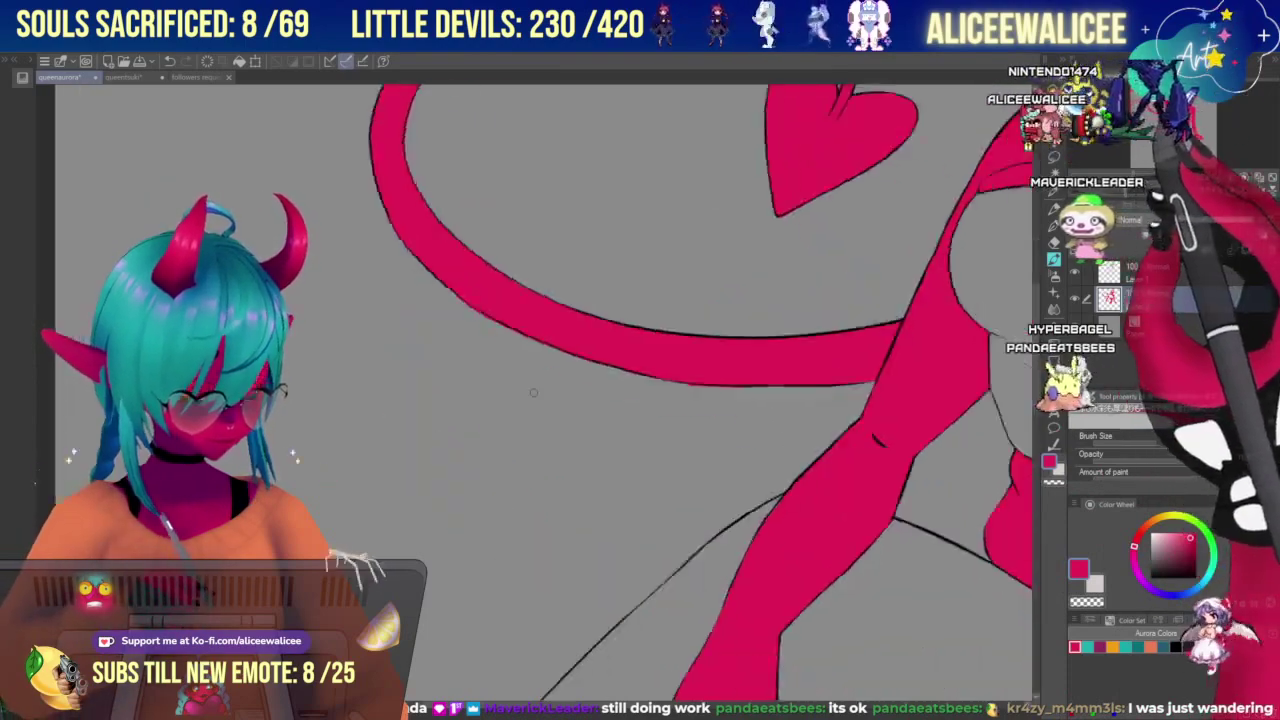
scroll(533, 393, "up", 4)
mouse_move(492, 297)
left_mouse_down()
mouse_move(544, 279)
mouse_move(466, 323)
mouse_move(557, 278)
mouse_move(483, 316)
mouse_move(509, 287)
mouse_move(470, 298)
mouse_move(511, 273)
mouse_move(583, 247)
mouse_move(592, 271)
mouse_move(536, 269)
left_mouse_up()
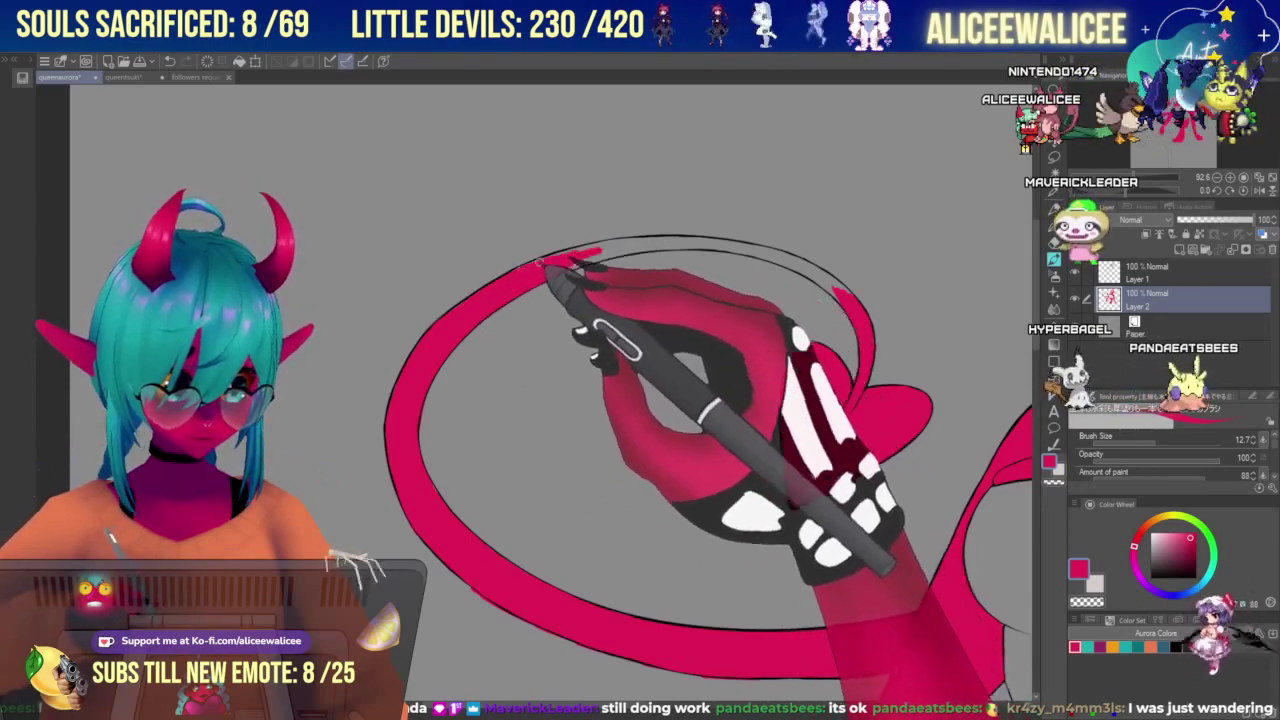
mouse_move(607, 246)
left_mouse_down()
mouse_move(522, 290)
mouse_move(625, 250)
mouse_move(575, 263)
mouse_move(606, 252)
mouse_move(660, 250)
mouse_move(611, 242)
mouse_move(697, 243)
left_mouse_up()
mouse_move(794, 266)
left_mouse_down()
mouse_move(842, 292)
mouse_move(808, 272)
mouse_move(826, 285)
left_mouse_up()
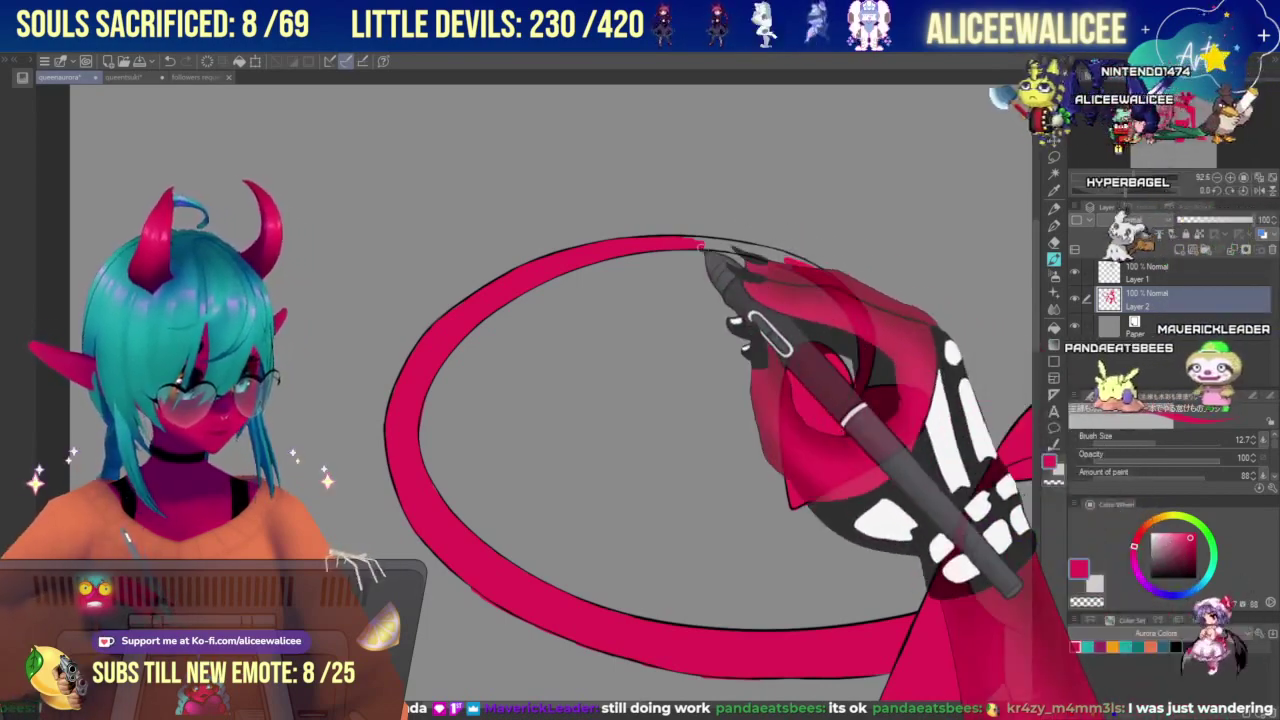
key("ctrl+y")
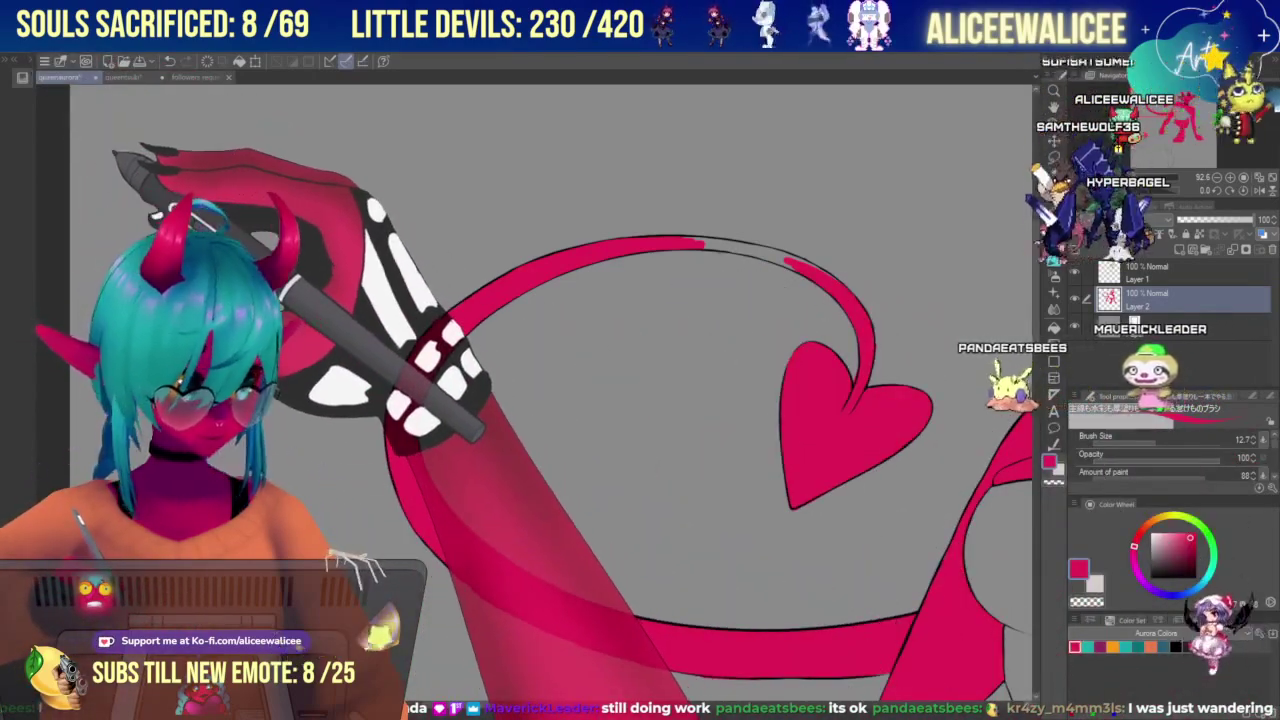
Clean the tail's edge with the 8.8 hard eraser and fill the remaining gap in its upper arc with the 12.7 crimson brush.
key("e")
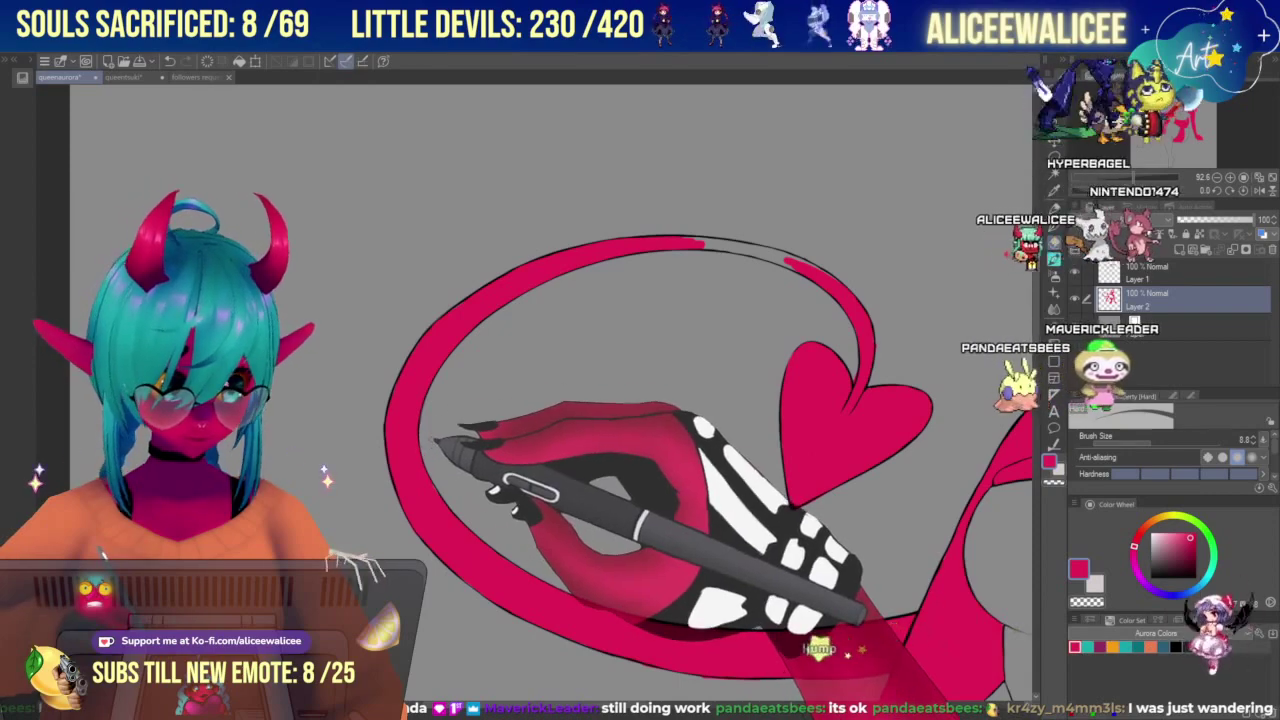
left_click(1054, 259)
left_click_drag(1153, 118, 1155, 115)
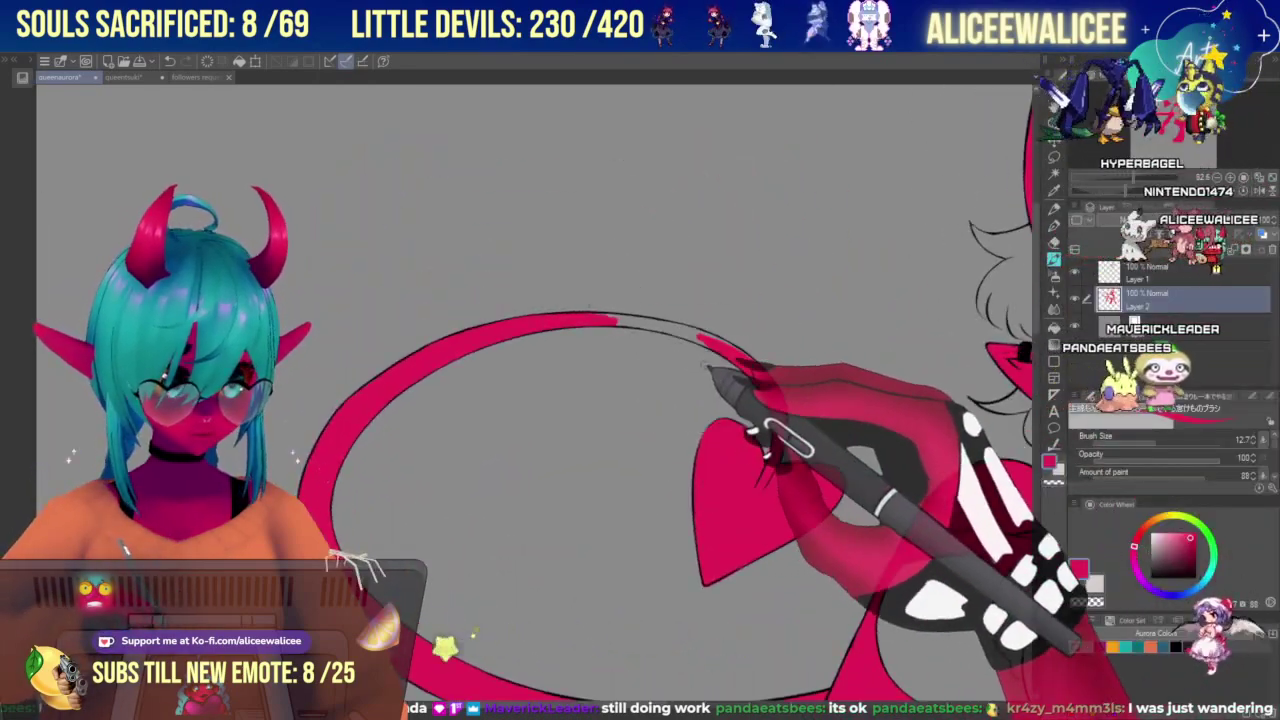
mouse_move(618, 333)
left_mouse_down()
mouse_move(623, 320)
mouse_move(694, 335)
mouse_move(776, 392)
left_mouse_up()
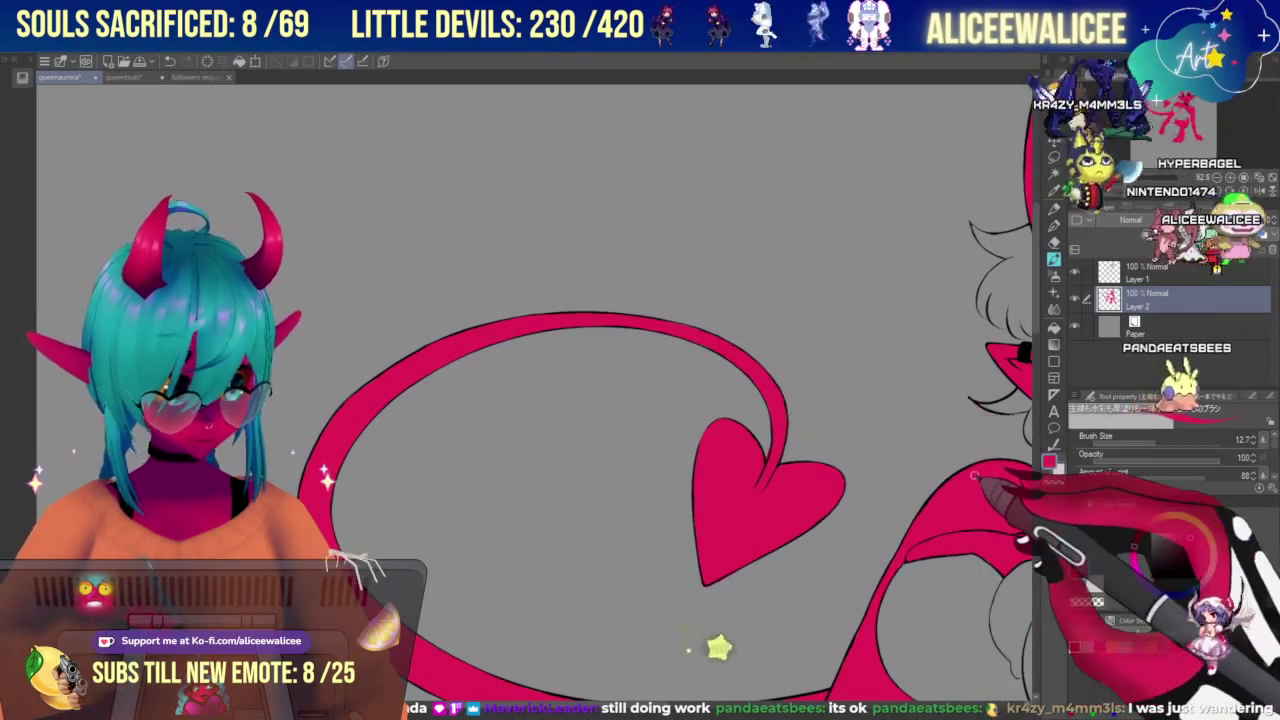
Trim the crimson spilling past the tail's lower outline with the 8.8 hard eraser.
left_click(1054, 243)
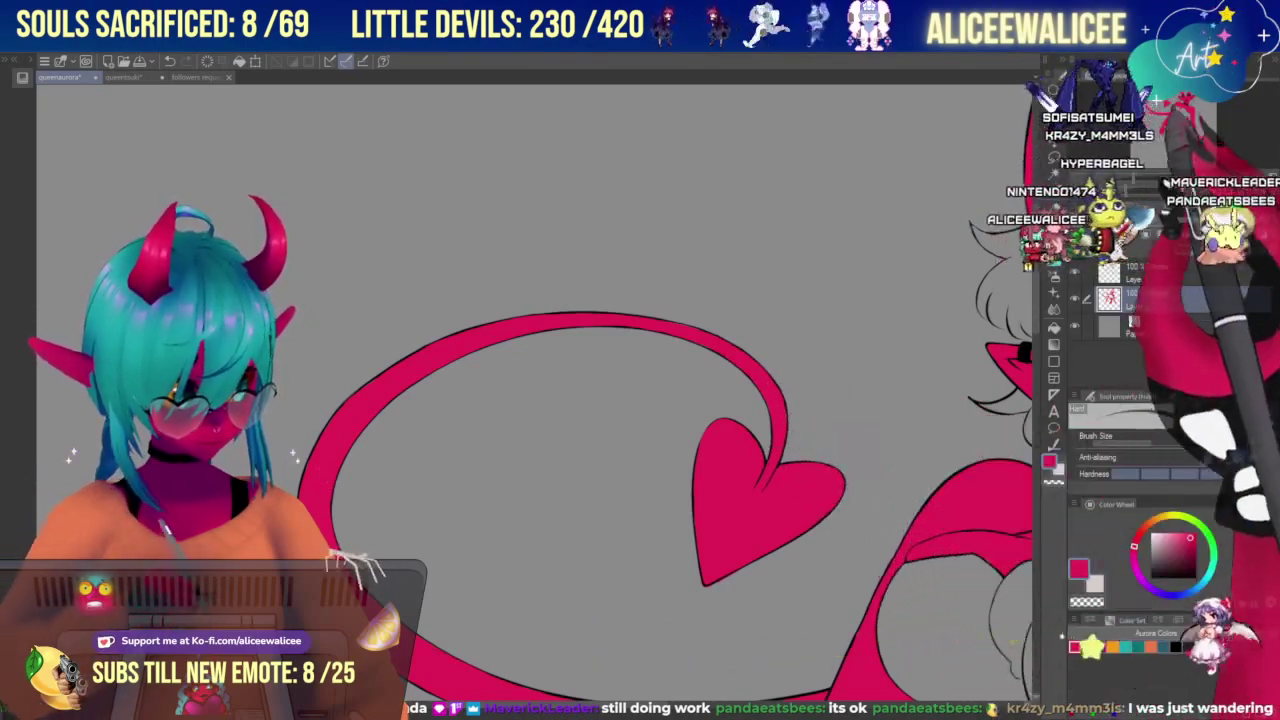
left_click_drag(1163, 113, 1164, 116)
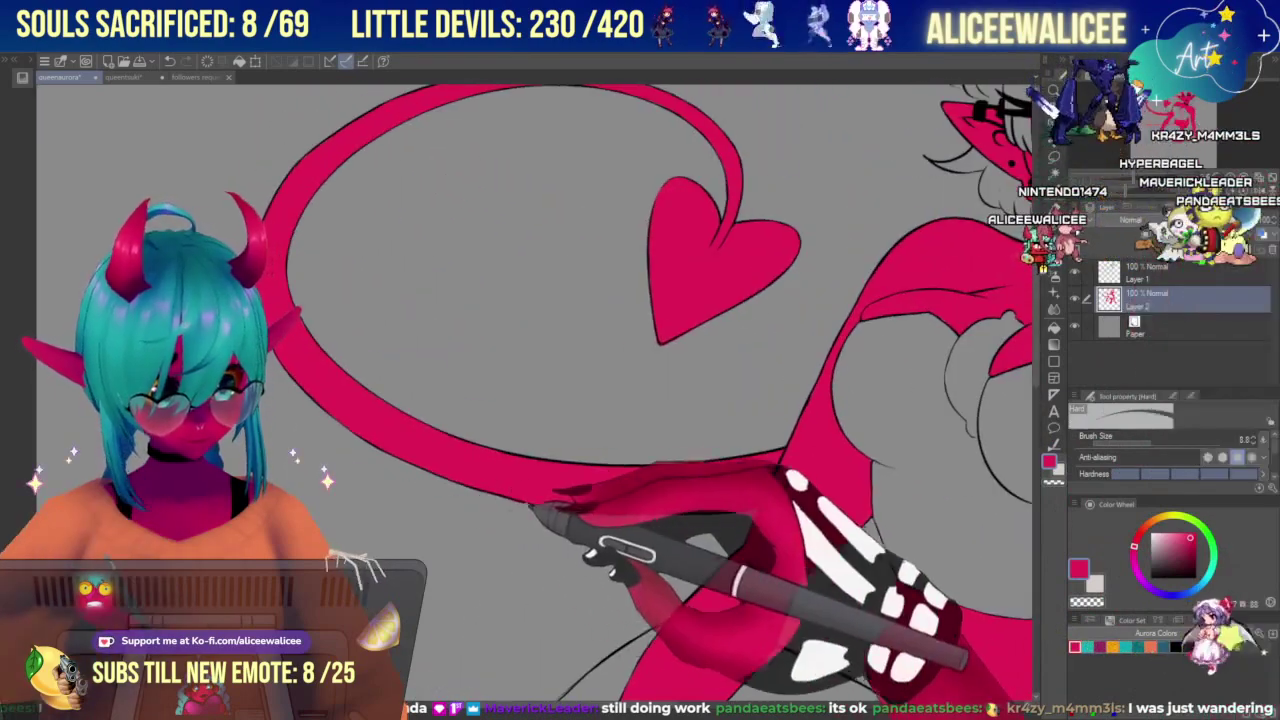
left_click_drag(488, 499, 572, 517)
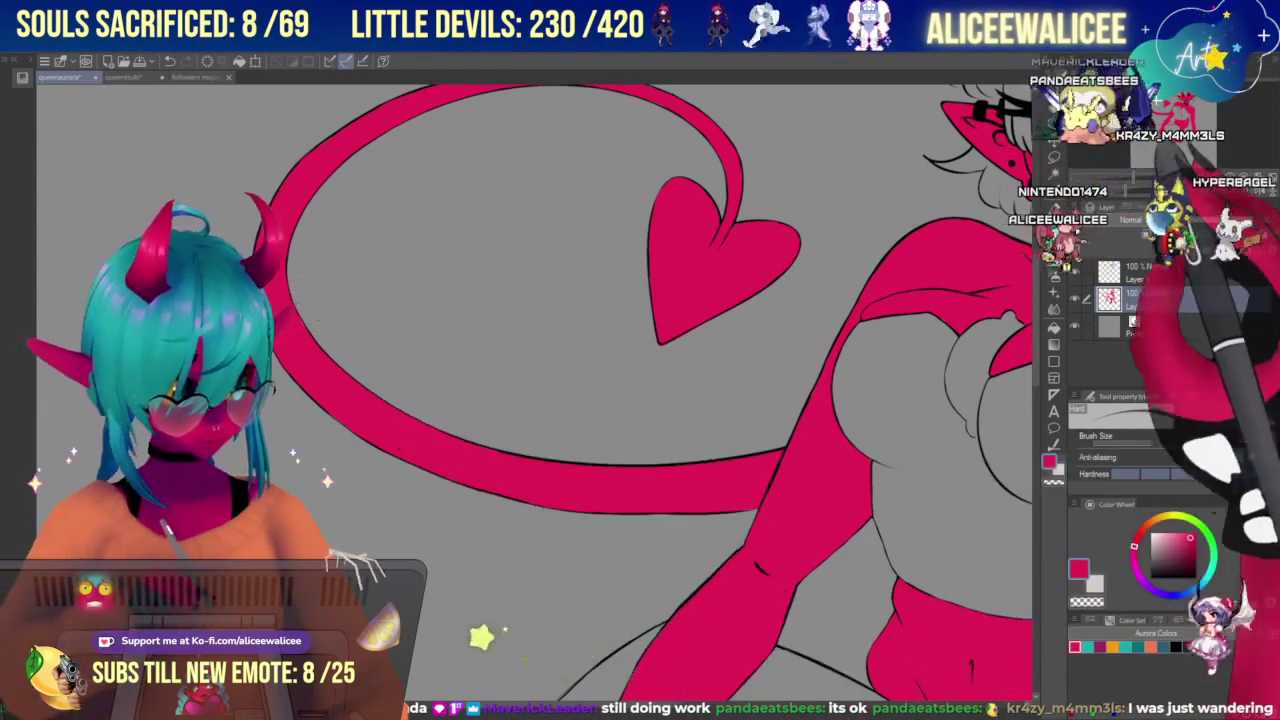
Erase the crimson overlapping the top's corner at the right-hand armpit and touch up the skin there with the 12.7 brush.
mouse_move(1178, 122)
left_mouse_down()
mouse_move(1167, 151)
mouse_move(1185, 120)
left_mouse_up()
left_click(1140, 177)
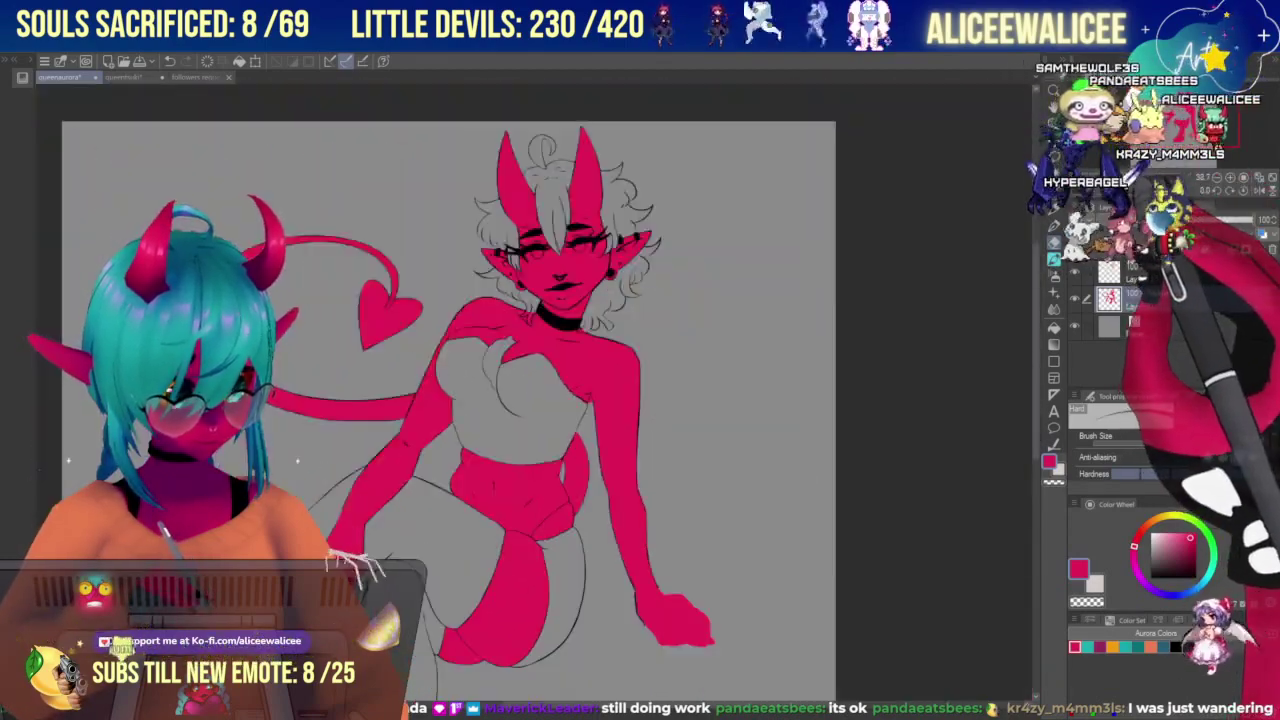
left_click(1143, 178)
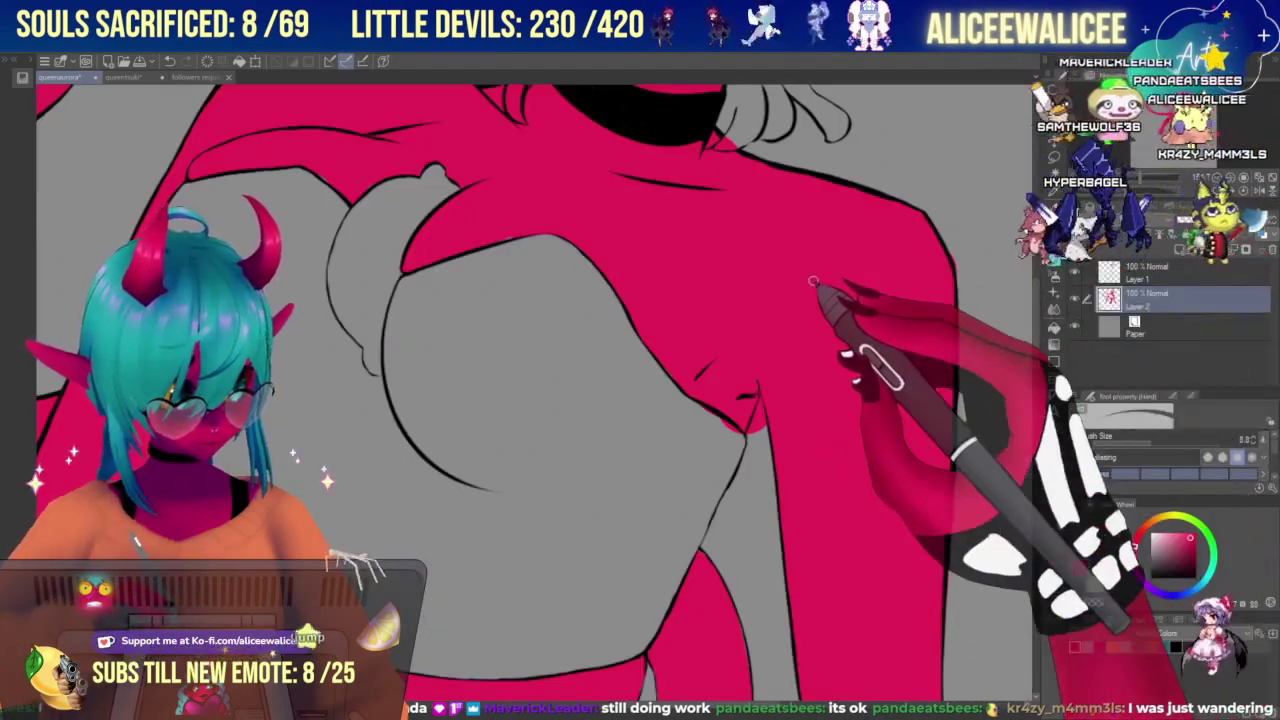
mouse_move(691, 402)
left_mouse_down()
mouse_move(741, 436)
mouse_move(758, 417)
left_mouse_up()
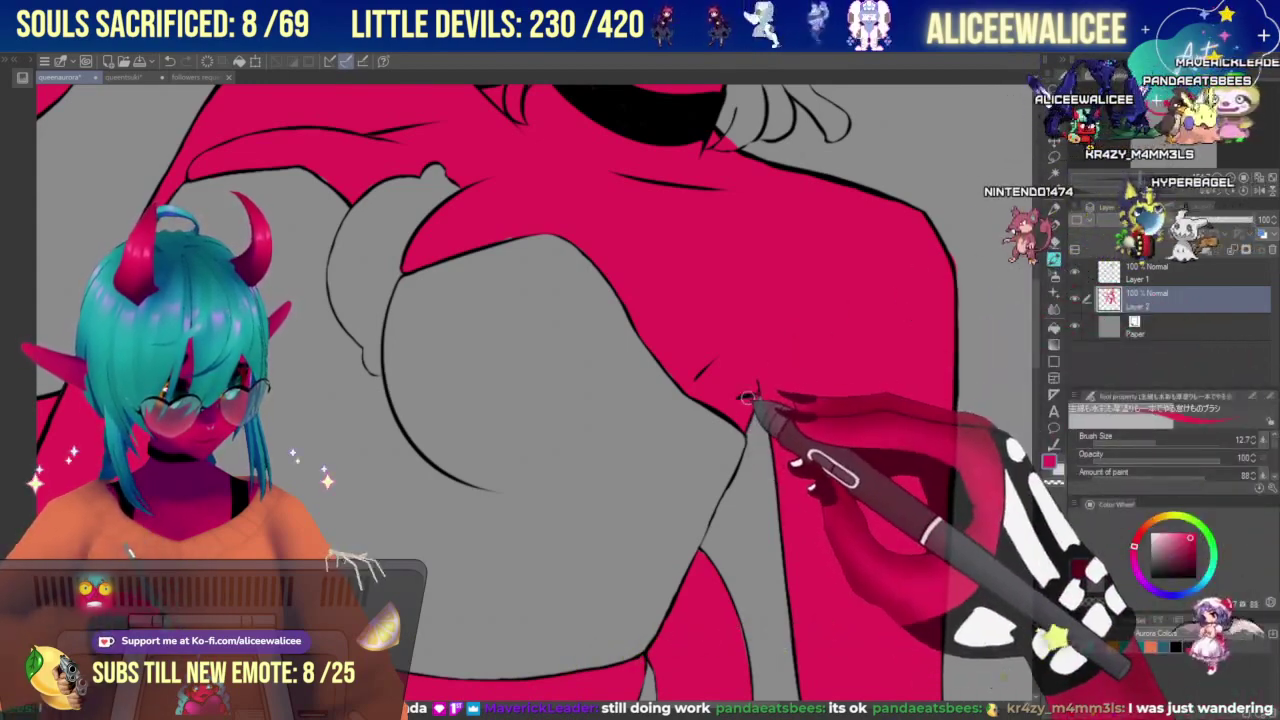
Clean up the crimson around the neck and shoulders beneath the hair ends, alternating the hard eraser and the crimson brush.
left_click(1125, 178)
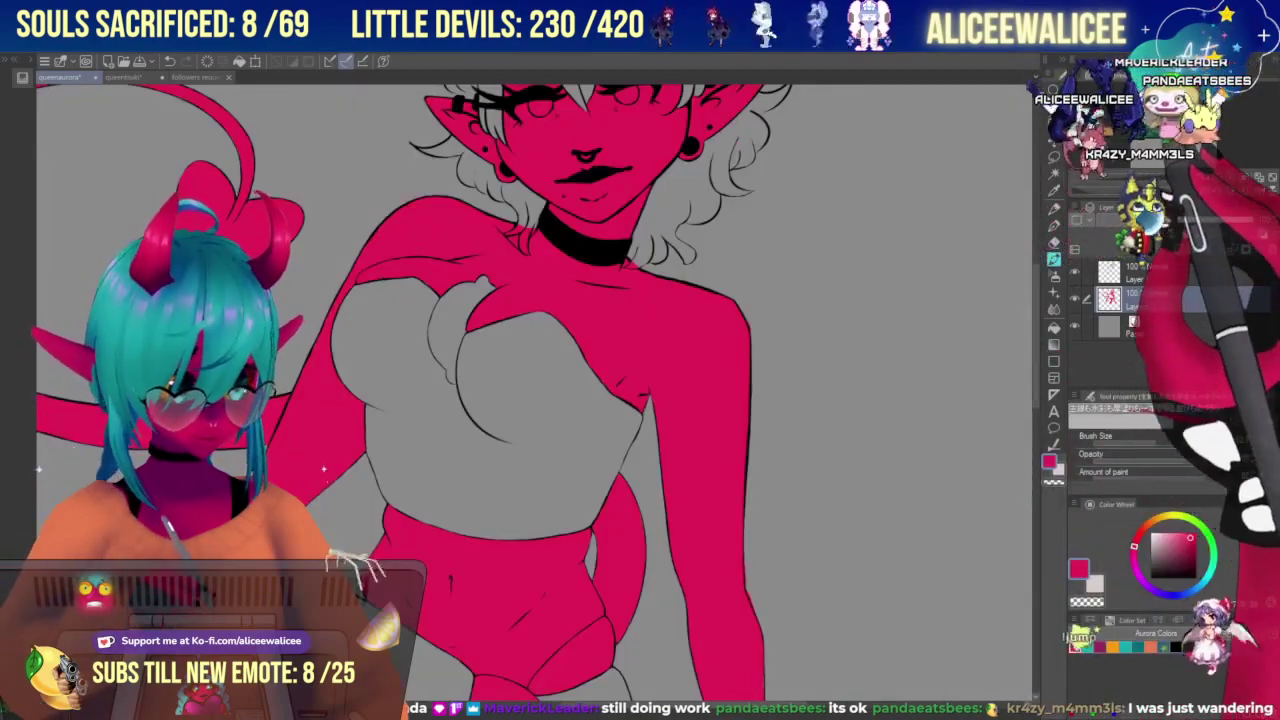
left_click_drag(1150, 126, 1146, 114)
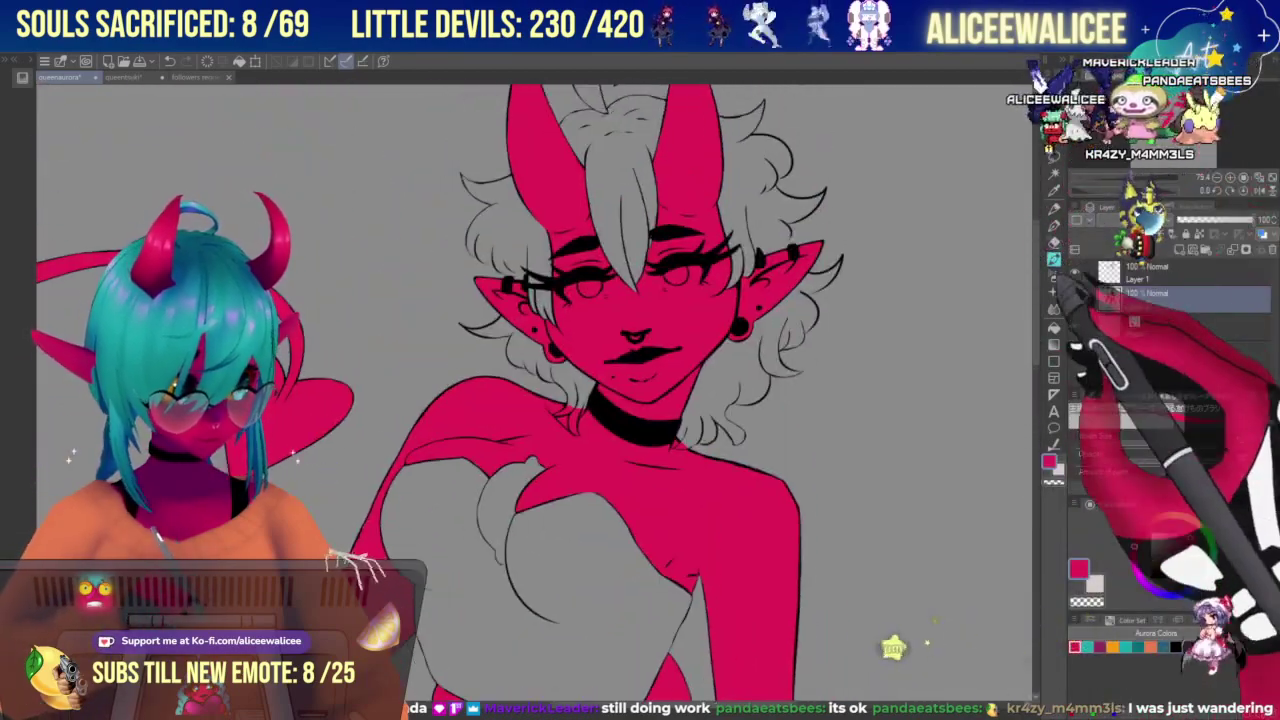
key("e")
key("ctrl+plus")
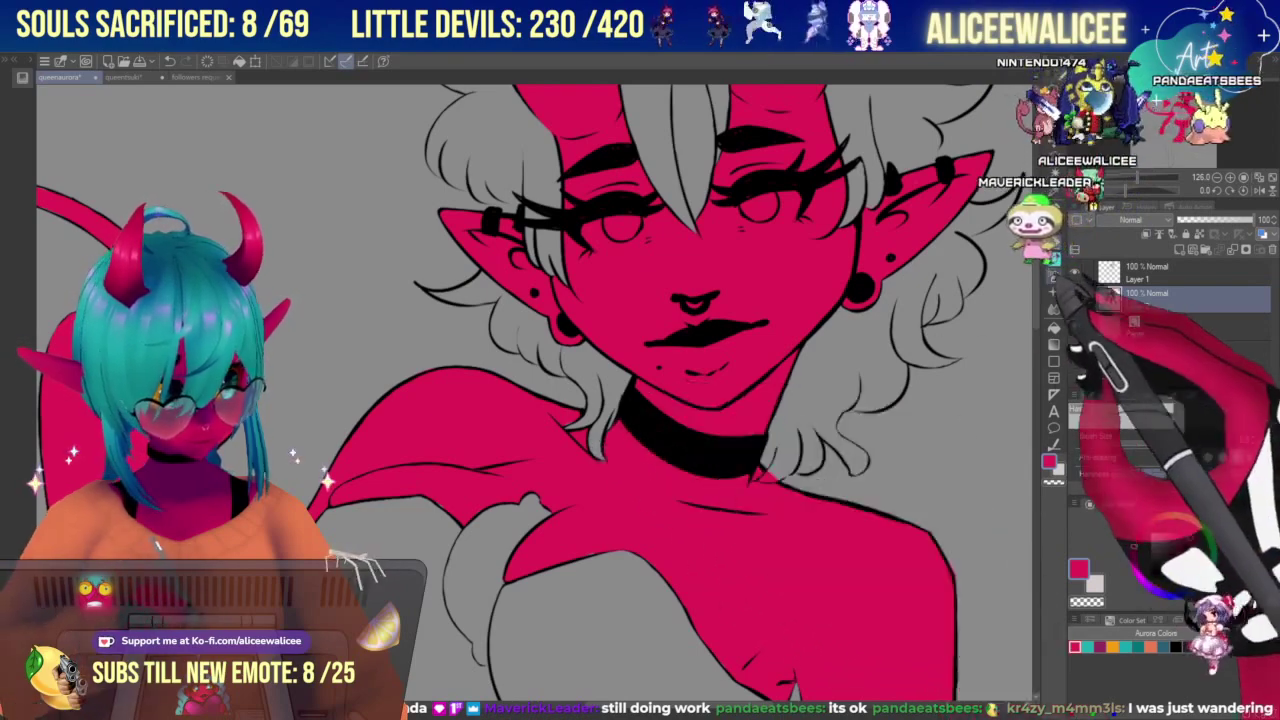
left_click(1055, 262)
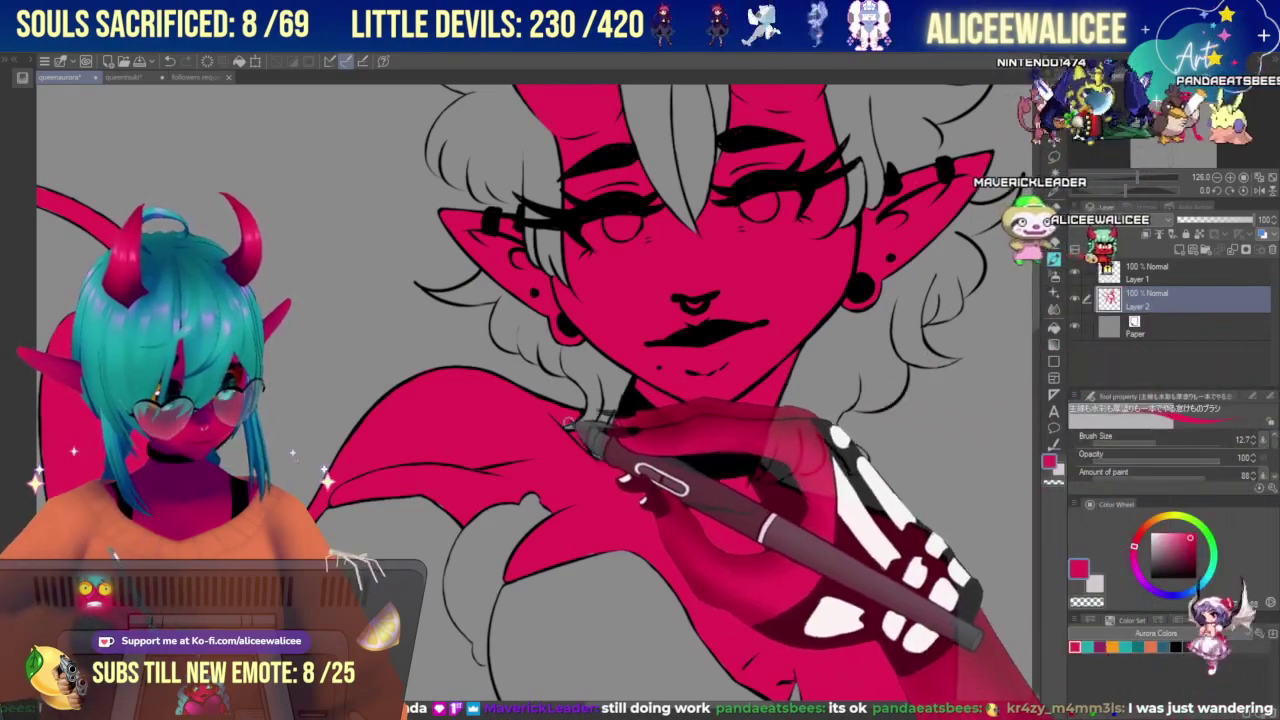
left_click_drag(568, 424, 577, 432)
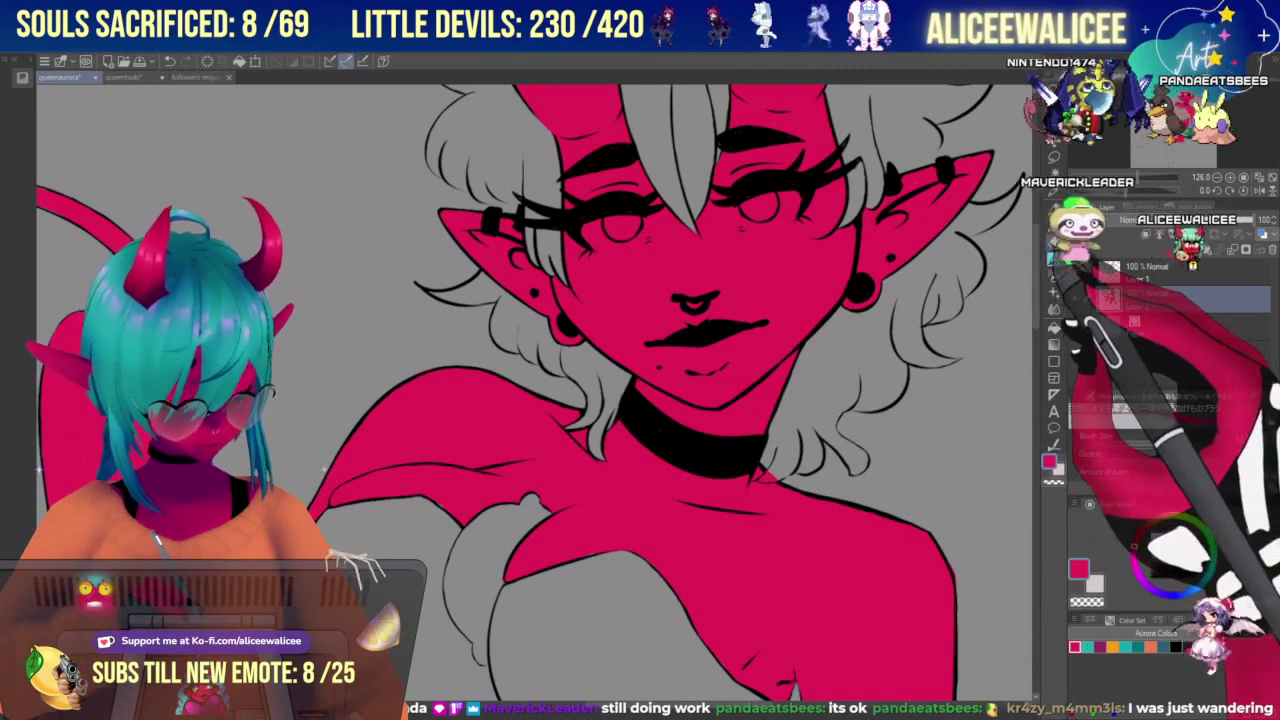
left_click(1054, 243)
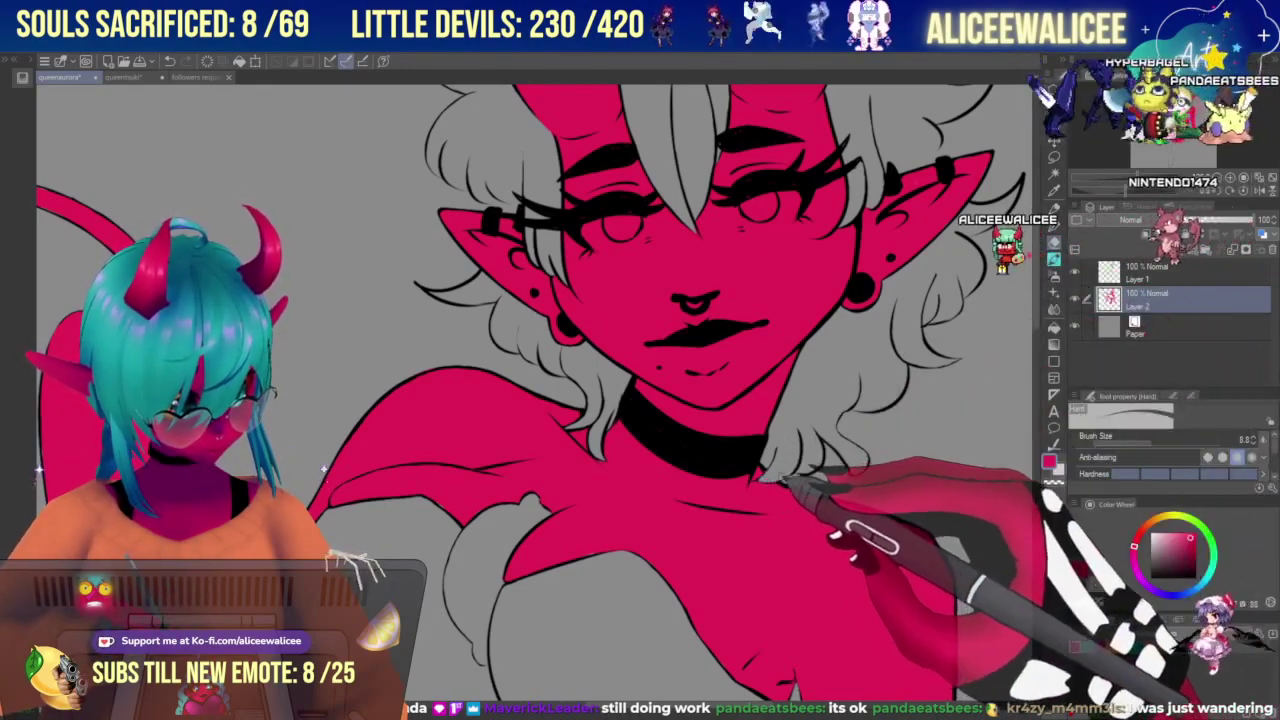
Add a new layer above the skin colour and start the central hair lock in teal with the 12.7 brush.
left_click(1128, 178)
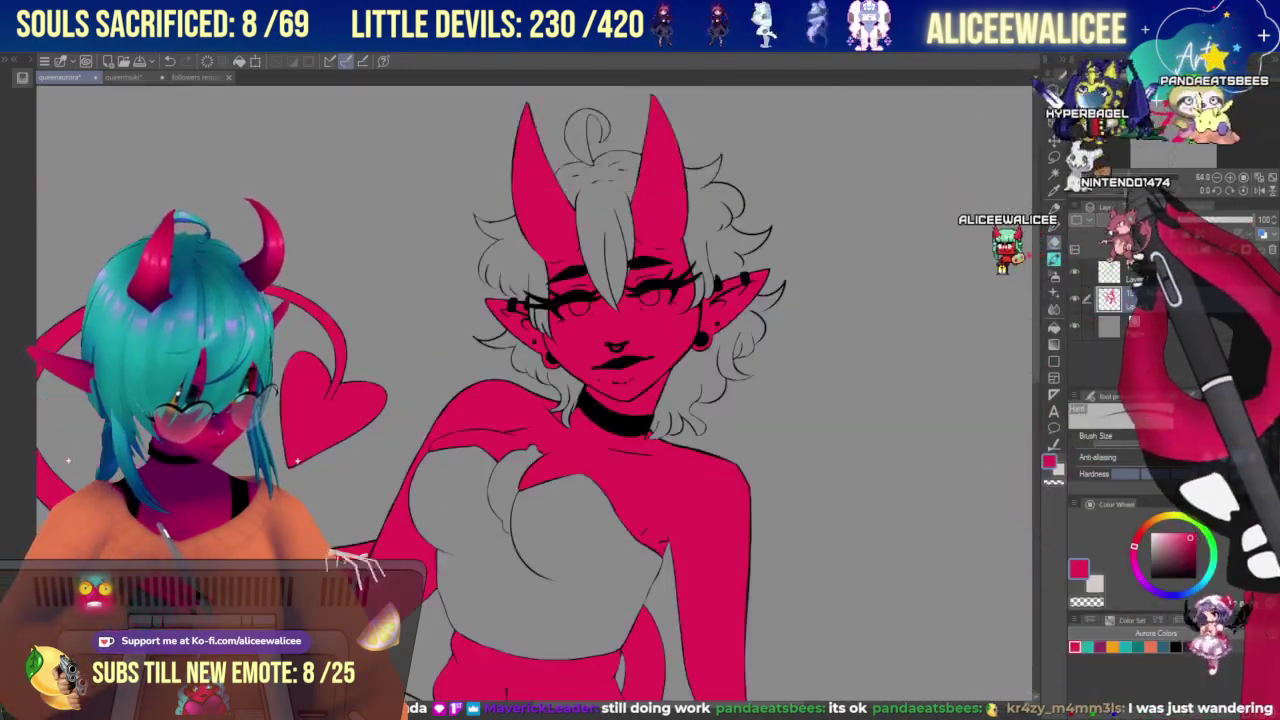
left_click(1120, 178)
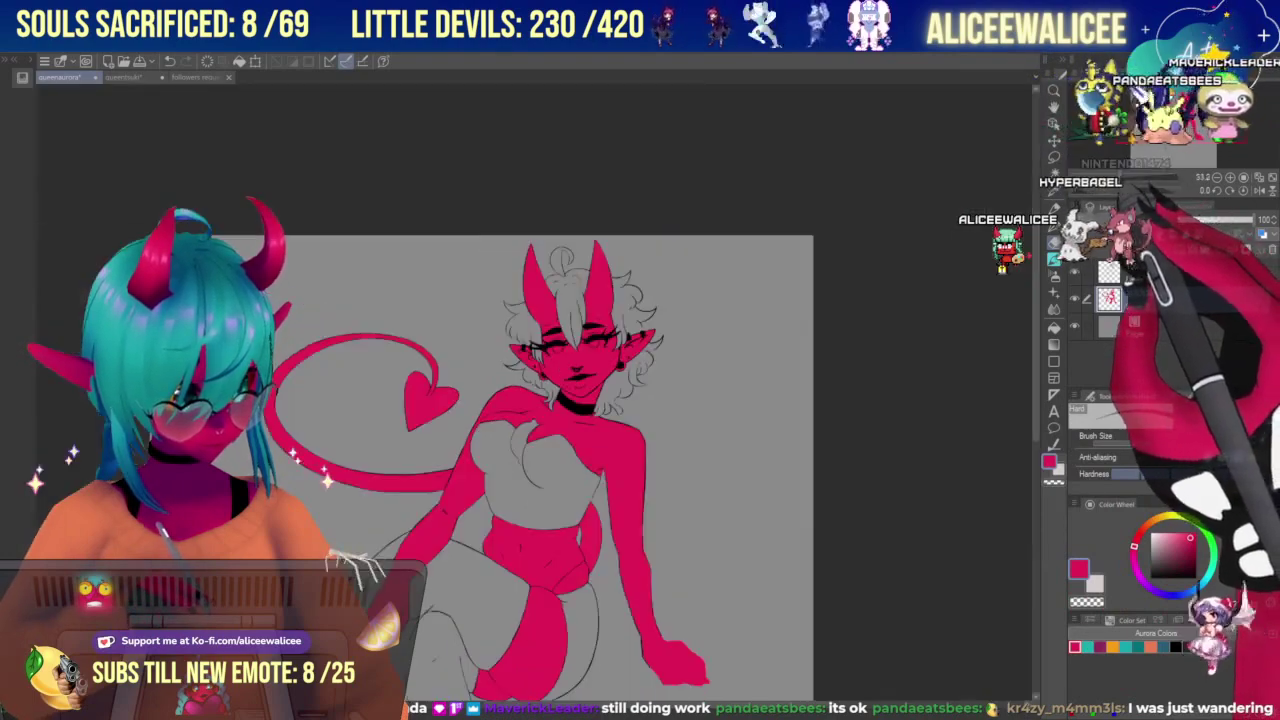
left_click_drag(1180, 105, 1180, 117)
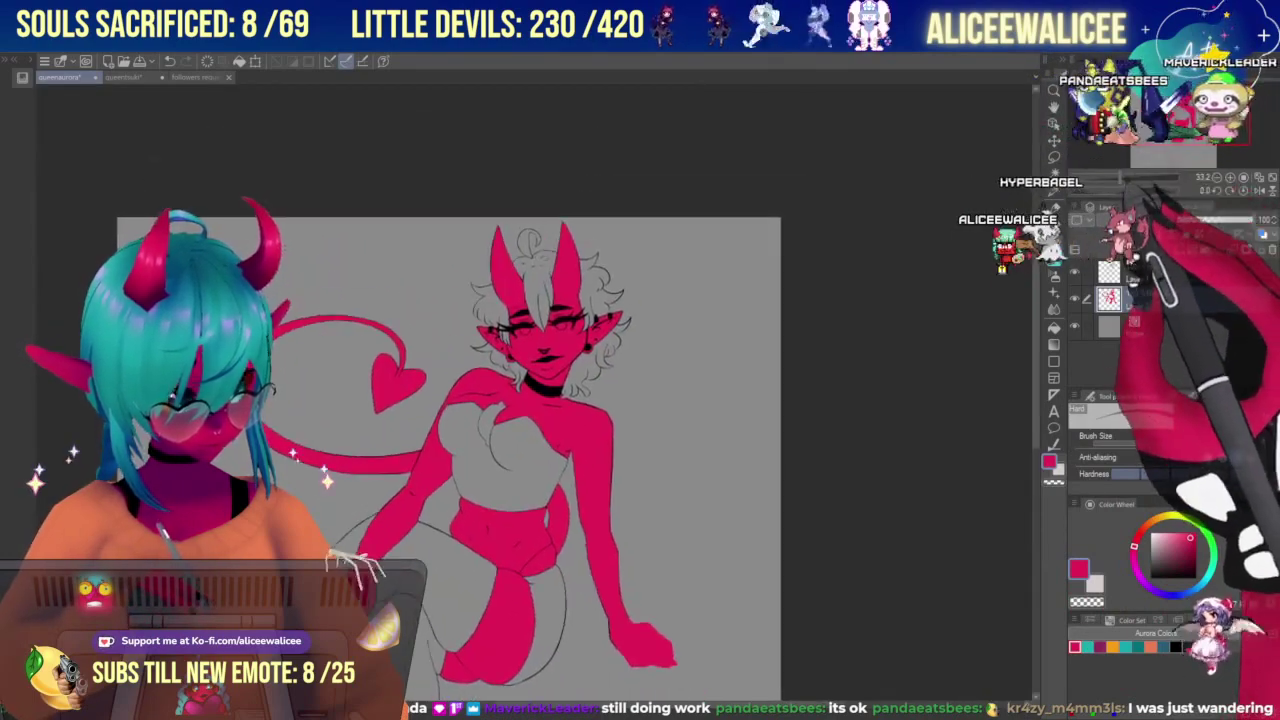
key("ctrl+plus")
left_click(1180, 250)
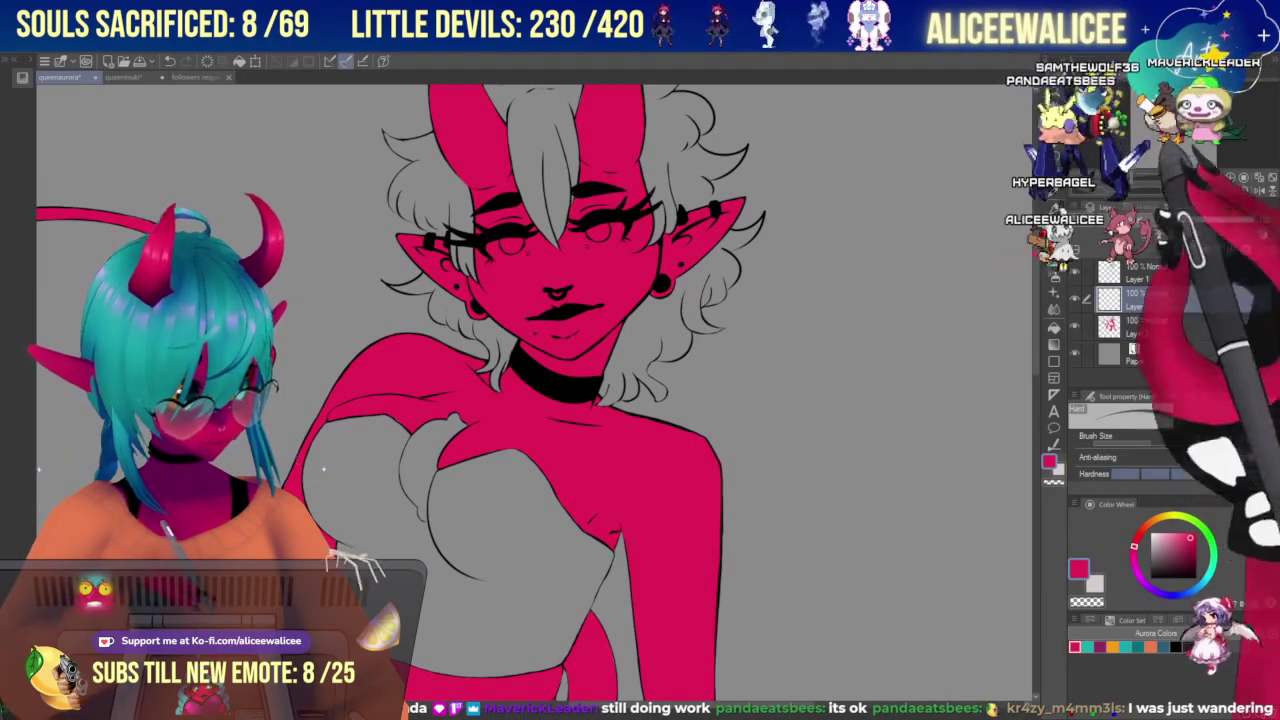
left_click_drag(1180, 121, 1175, 112)
left_click(1054, 259)
mouse_move(579, 197)
left_mouse_down()
mouse_move(598, 295)
mouse_move(573, 232)
mouse_move(578, 213)
mouse_move(593, 290)
mouse_move(583, 205)
mouse_move(607, 290)
left_mouse_up()
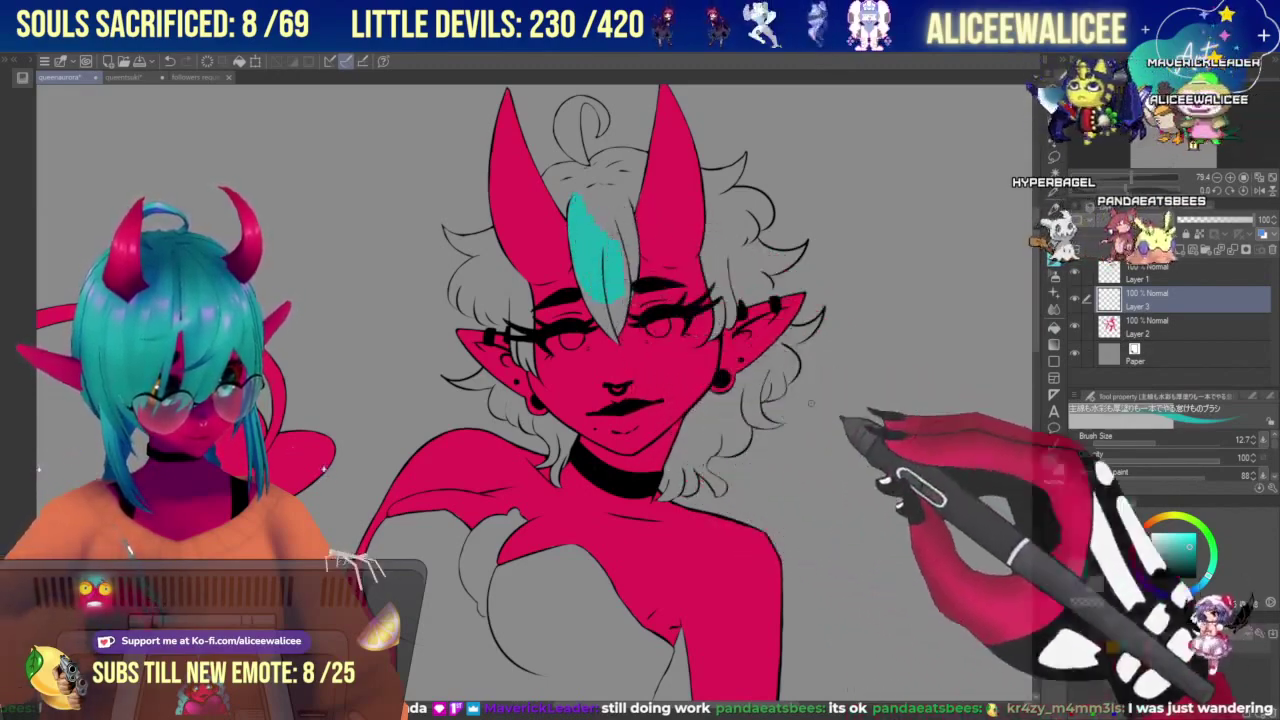
Fill the central lock and the hair between the horns in teal with the 42.3 brush, and start the left-hand side hair.
left_click(1172, 442)
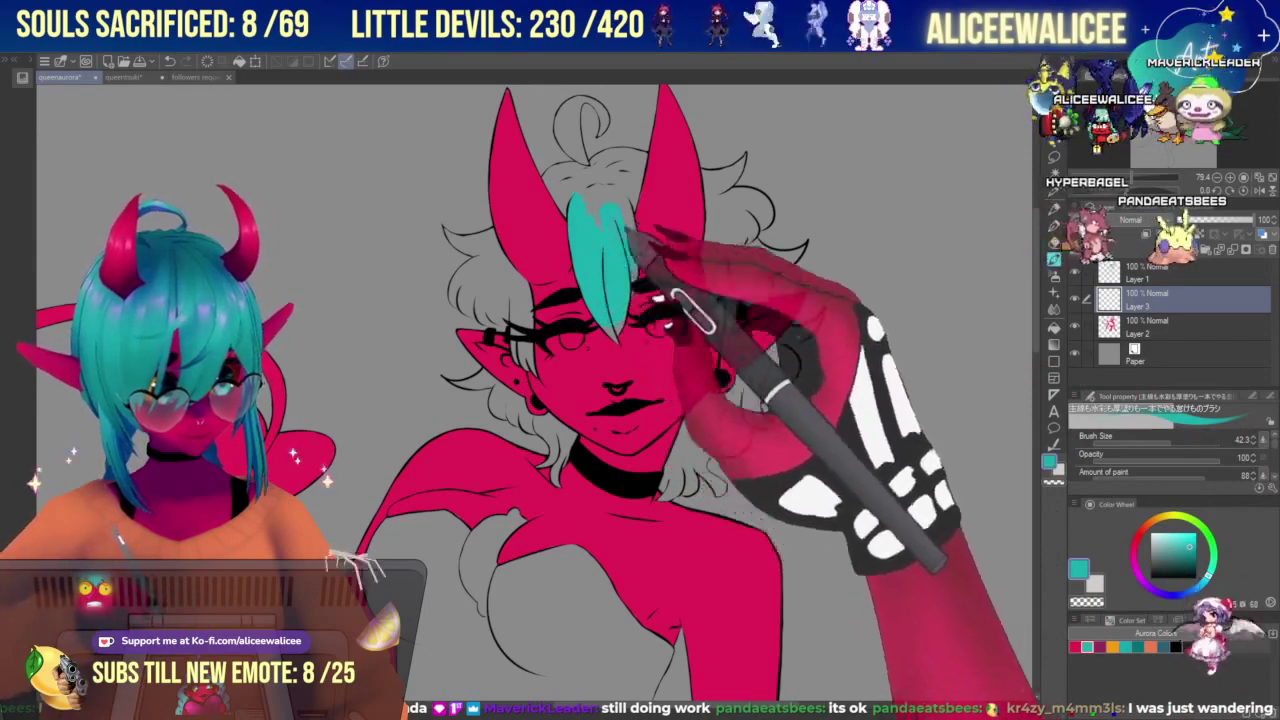
left_click_drag(625, 252, 587, 206)
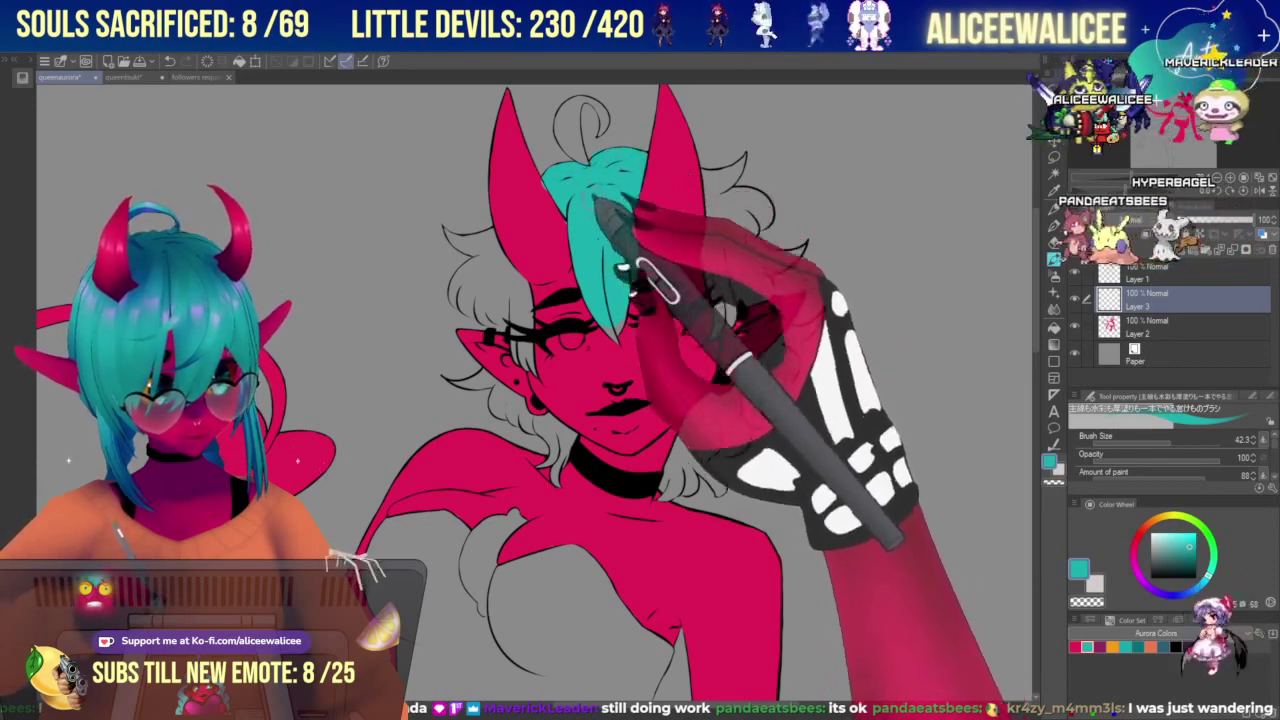
mouse_move(490, 255)
left_mouse_down()
mouse_move(477, 278)
mouse_move(491, 291)
left_mouse_up()
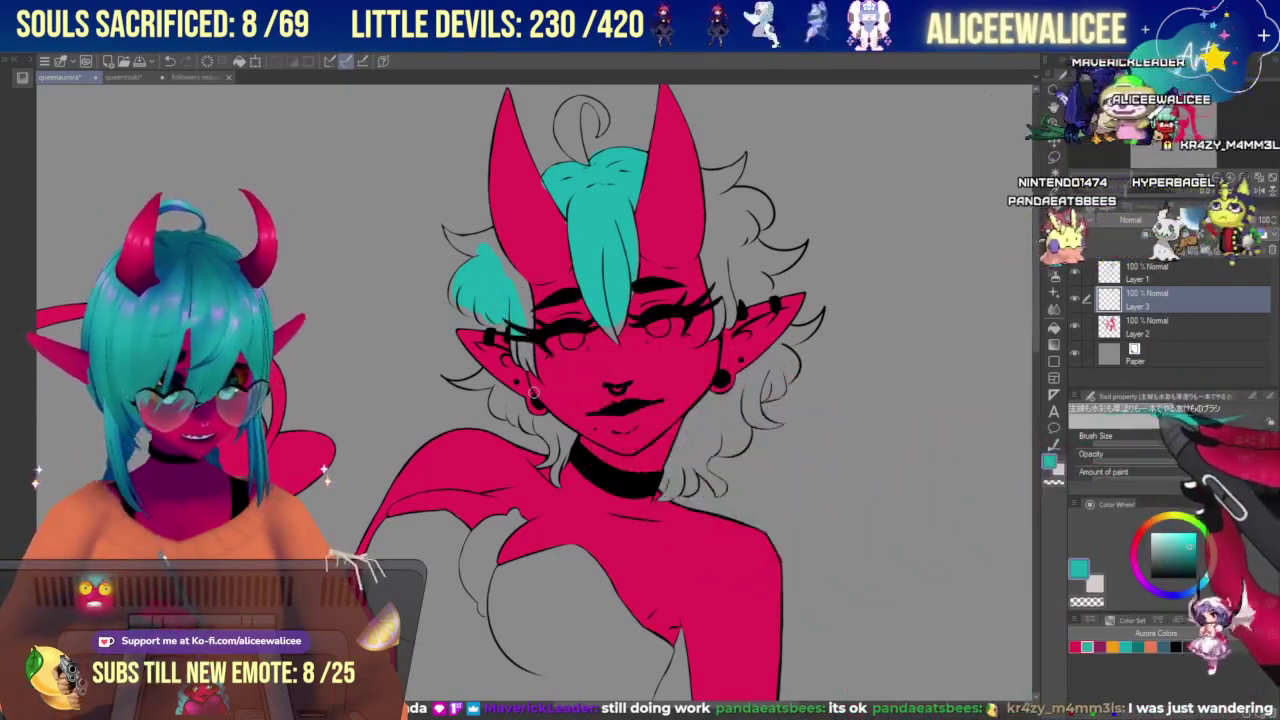
Paint the curled strand above the crown in teal with the 20.4 brush and trim its edges with the 8.8 hard eraser.
left_click_drag(1122, 178, 1136, 178)
left_click_drag(1173, 118, 1168, 106)
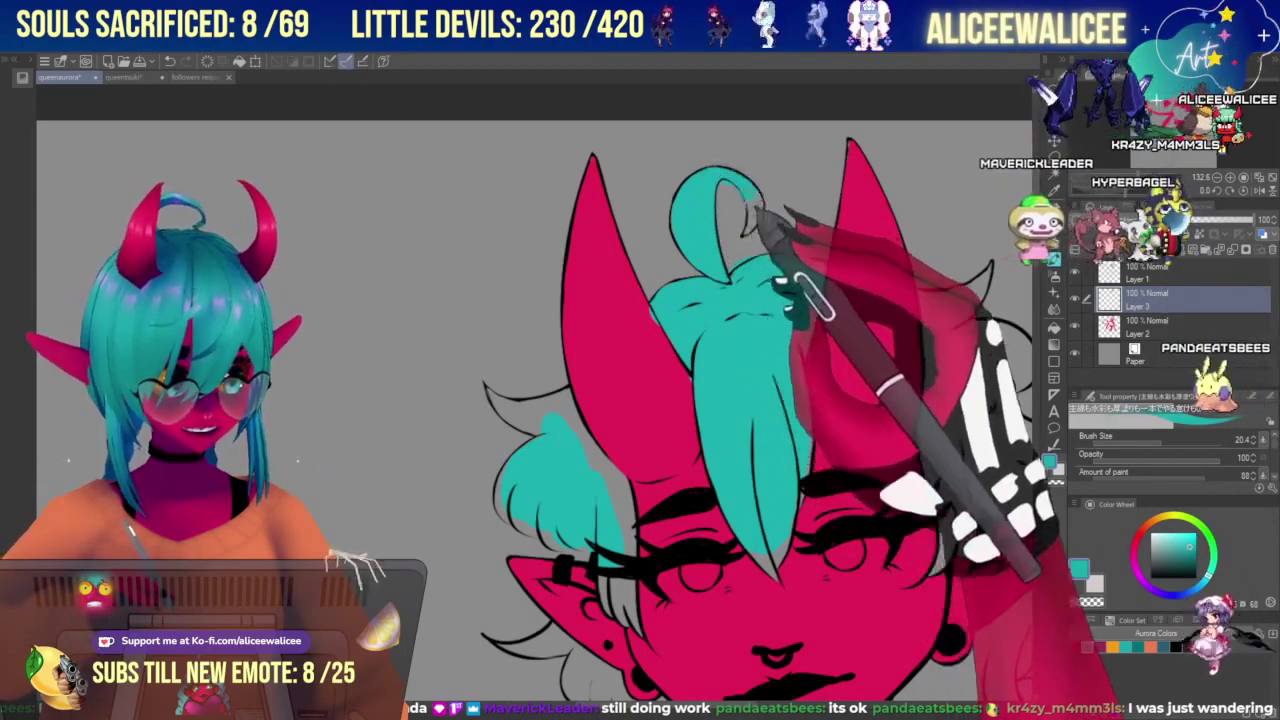
left_click(1054, 259)
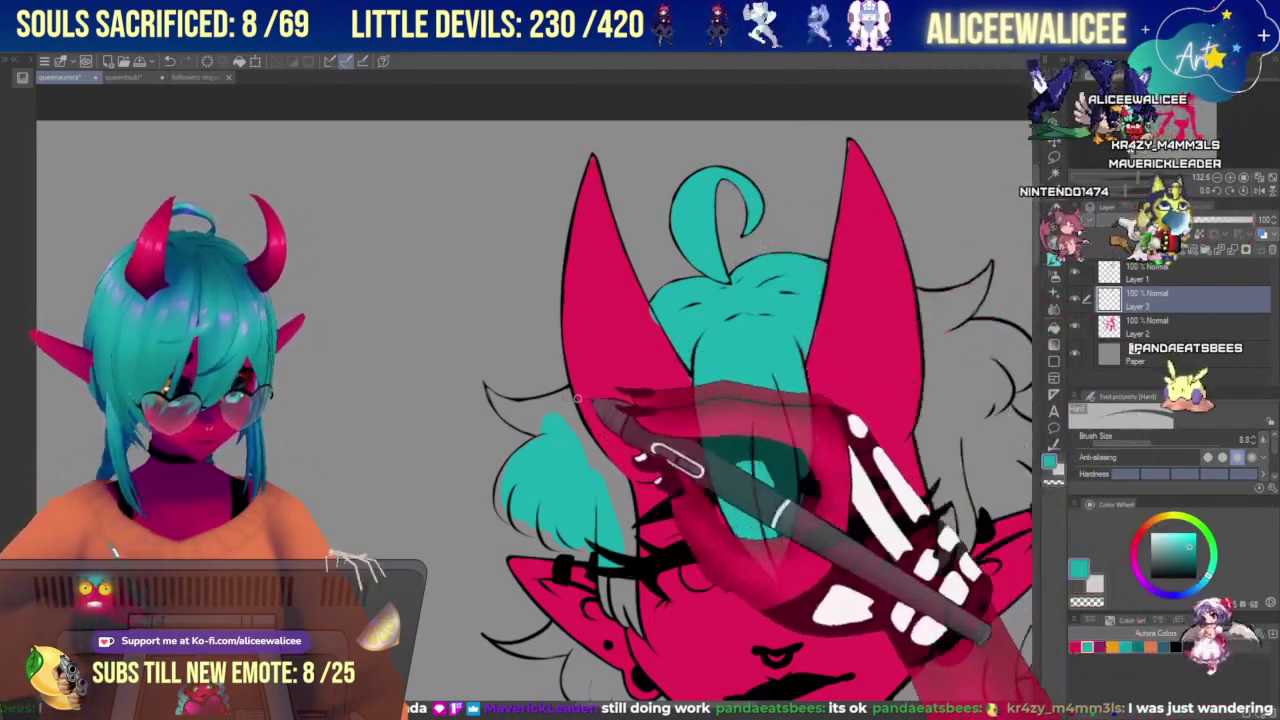
Finish the left-hand hair above the ear and the central lock's tip with the 15.7 teal brush, erasing the overspill.
key("p")
left_click(1157, 443)
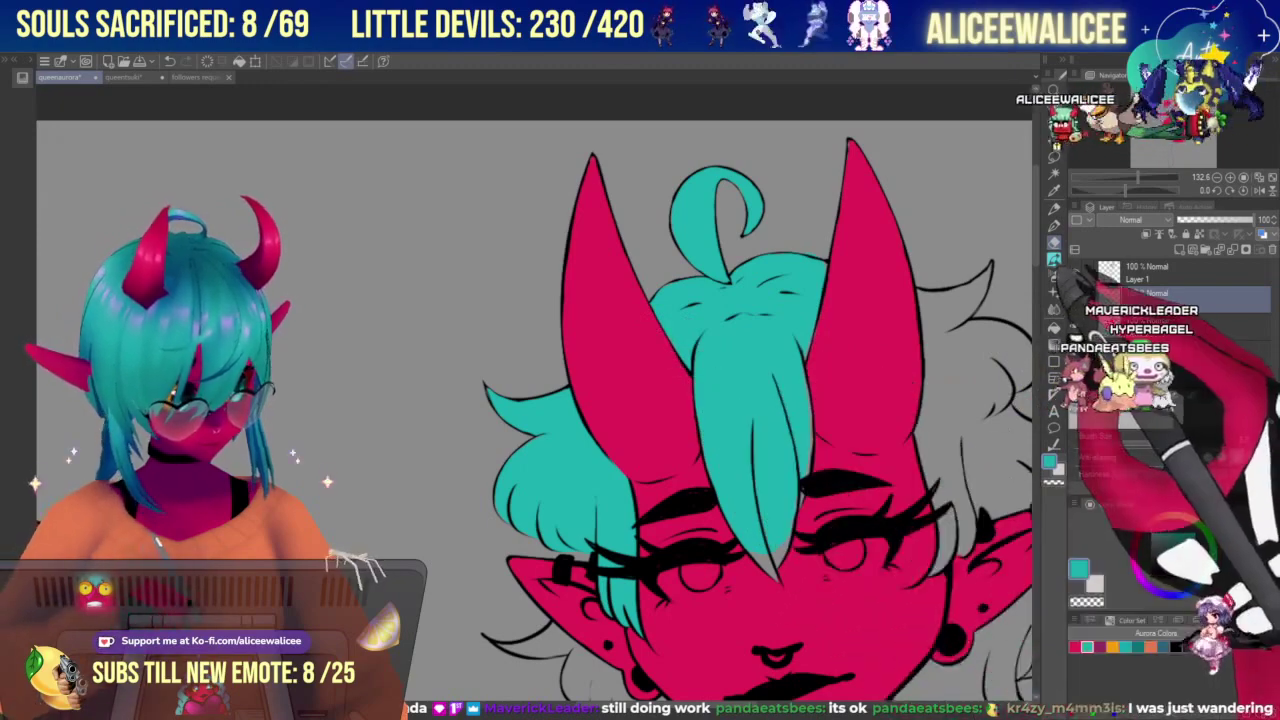
left_click(1055, 260)
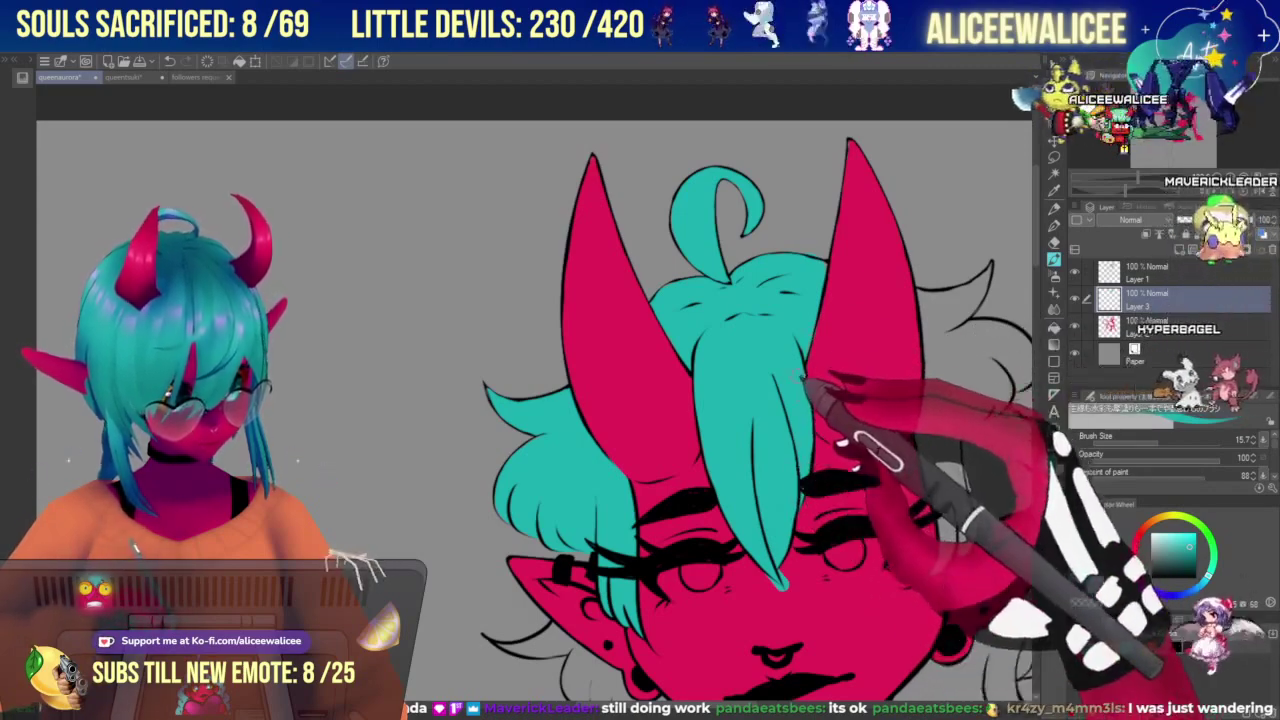
key("e")
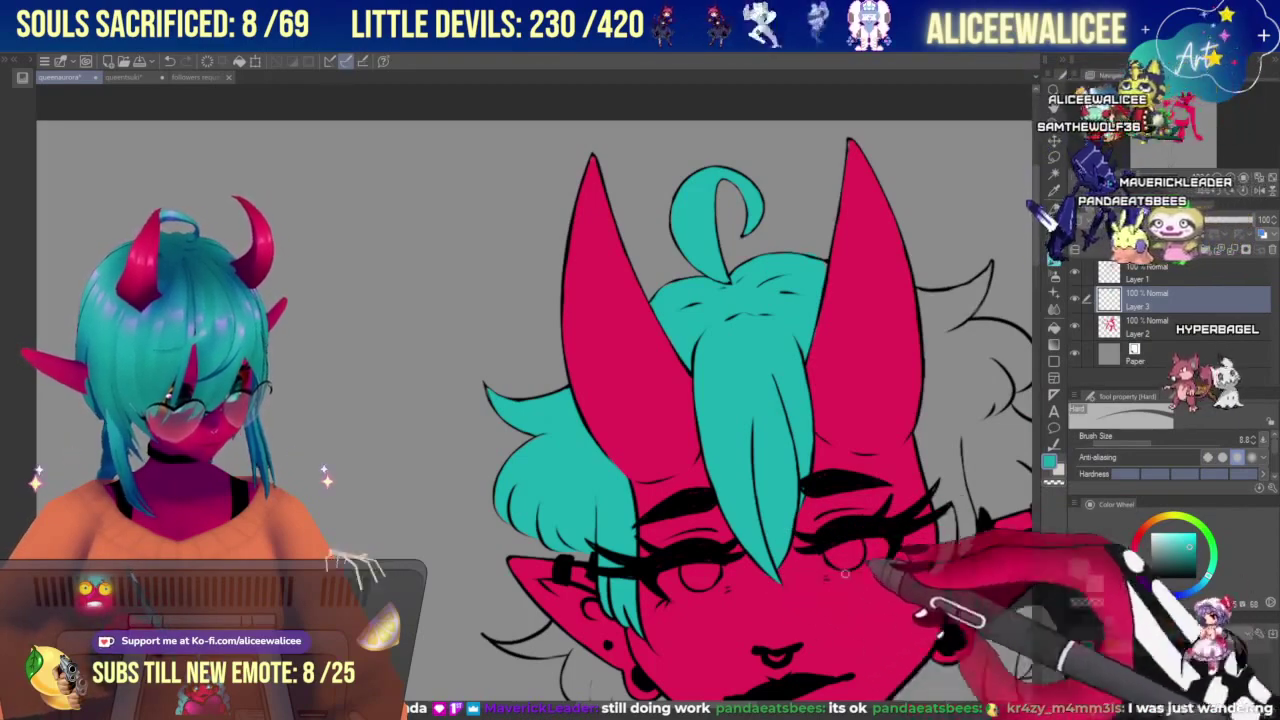
Paint the left-hand hair below the ear down to the shoulder with the 15.7 teal brush and trim it with the hard eraser.
left_click_drag(1180, 106, 1184, 103)
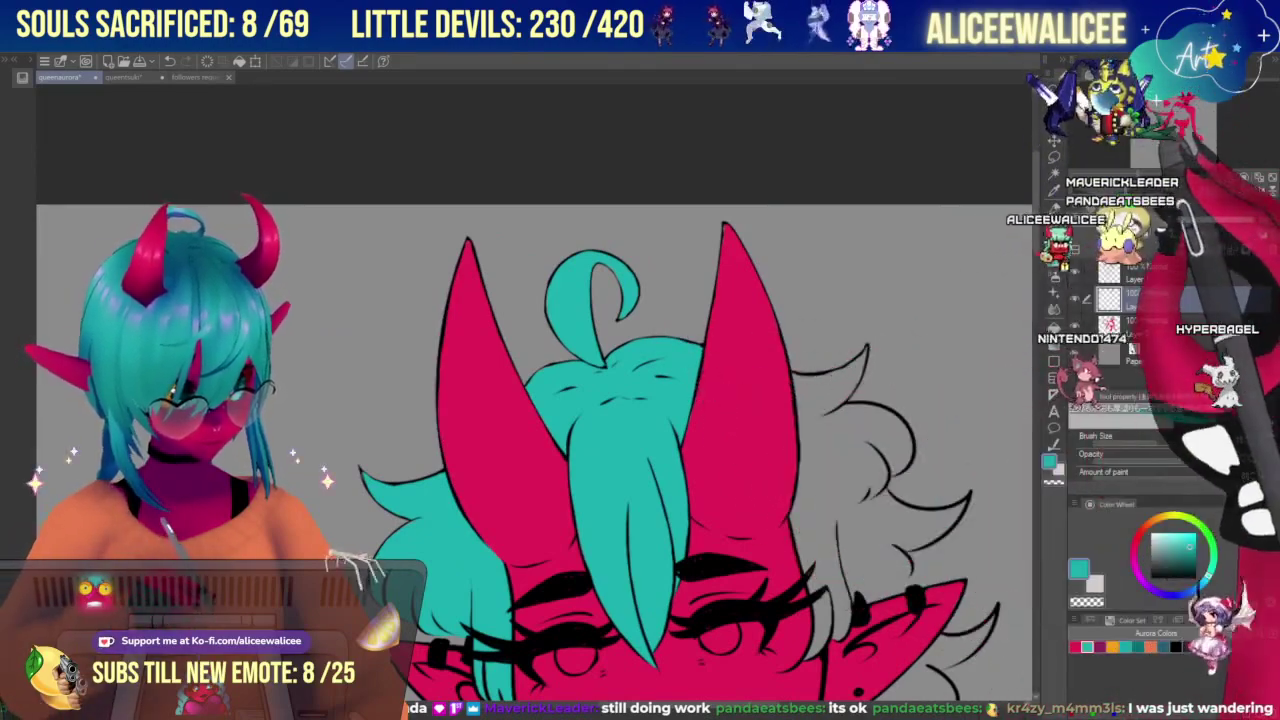
left_click_drag(1165, 110, 1184, 119)
scroll(534, 400, "up", 3)
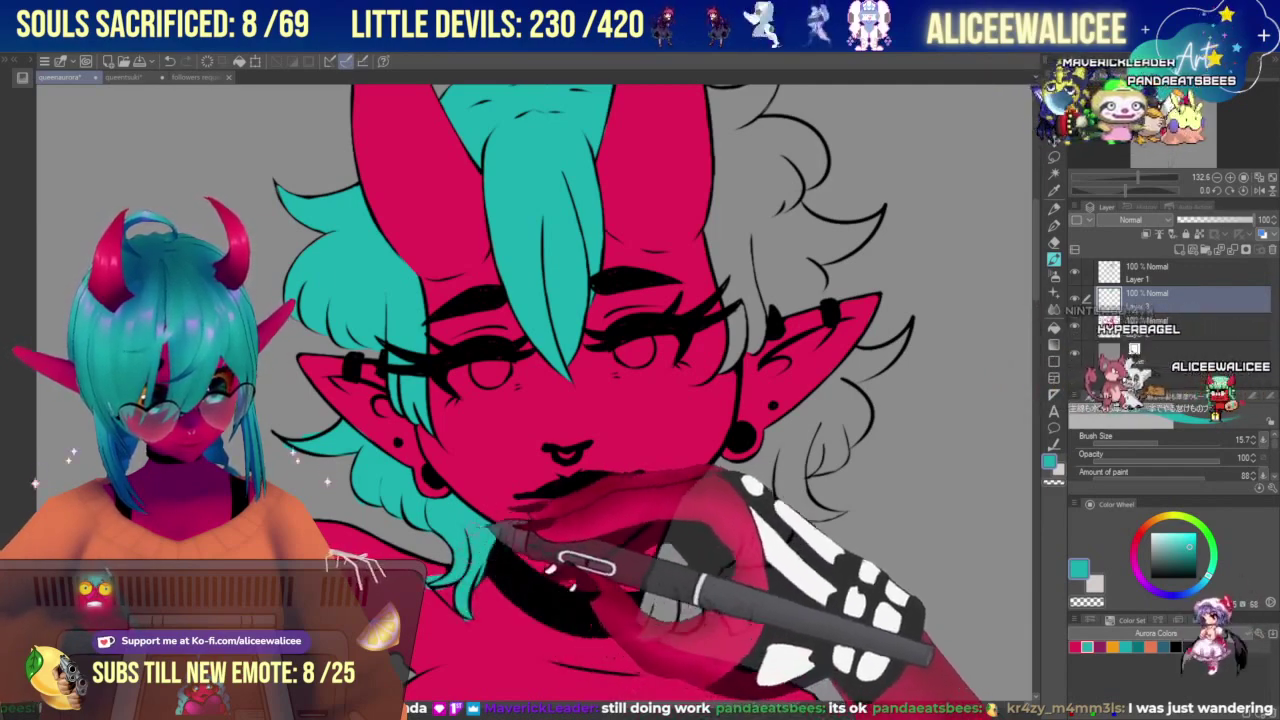
left_click(1054, 243)
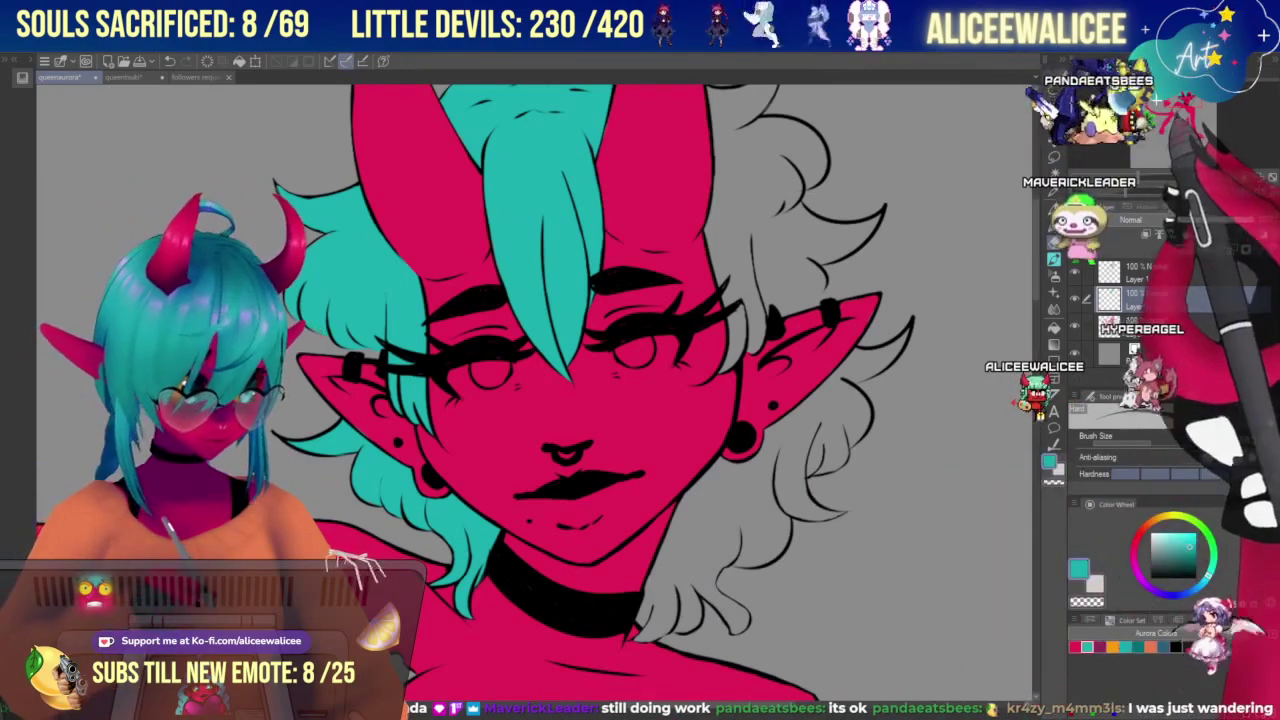
Paint the hair beside the right-hand horn, from the upper tuft to the strands before the ear, in teal and erase the overspill.
left_click(1182, 113)
scroll(535, 390, "up", 6)
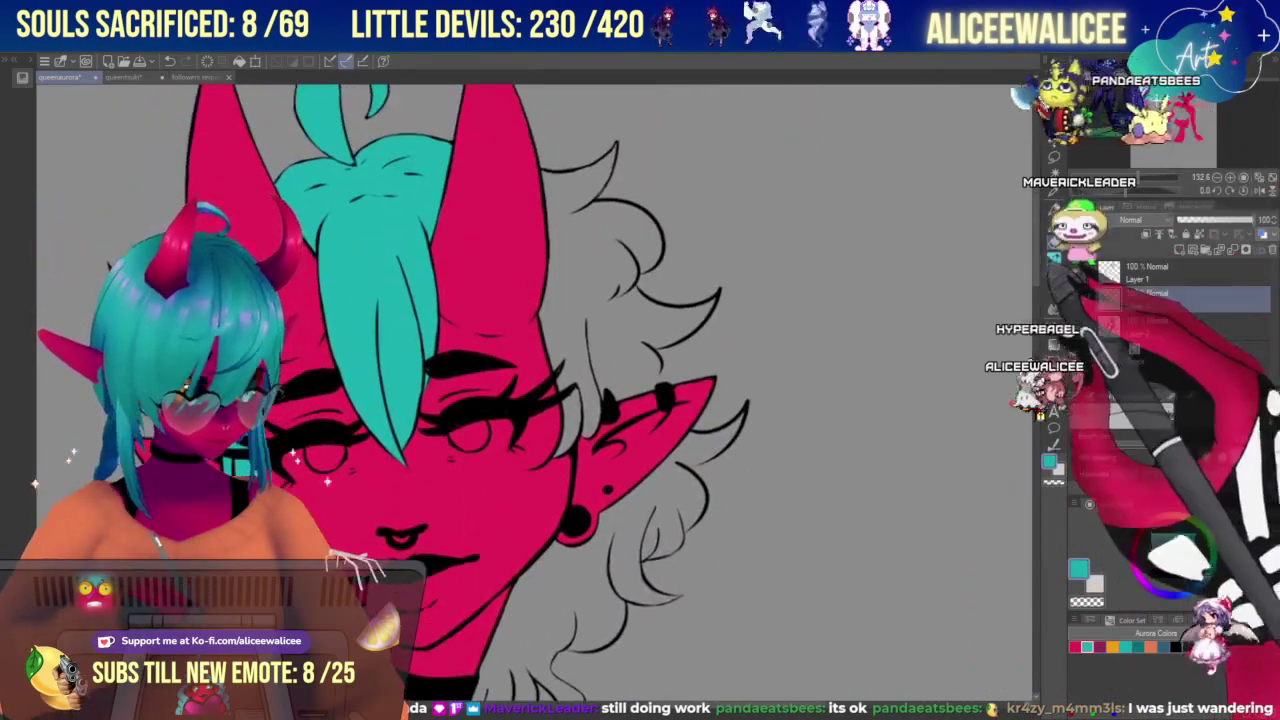
mouse_move(549, 176)
left_mouse_down()
mouse_move(557, 235)
mouse_move(562, 190)
mouse_move(592, 180)
mouse_move(614, 148)
mouse_move(577, 215)
mouse_move(607, 172)
mouse_move(565, 213)
mouse_move(567, 225)
mouse_move(575, 205)
mouse_move(559, 285)
mouse_move(561, 225)
mouse_move(557, 310)
mouse_move(560, 220)
mouse_move(564, 373)
left_mouse_up()
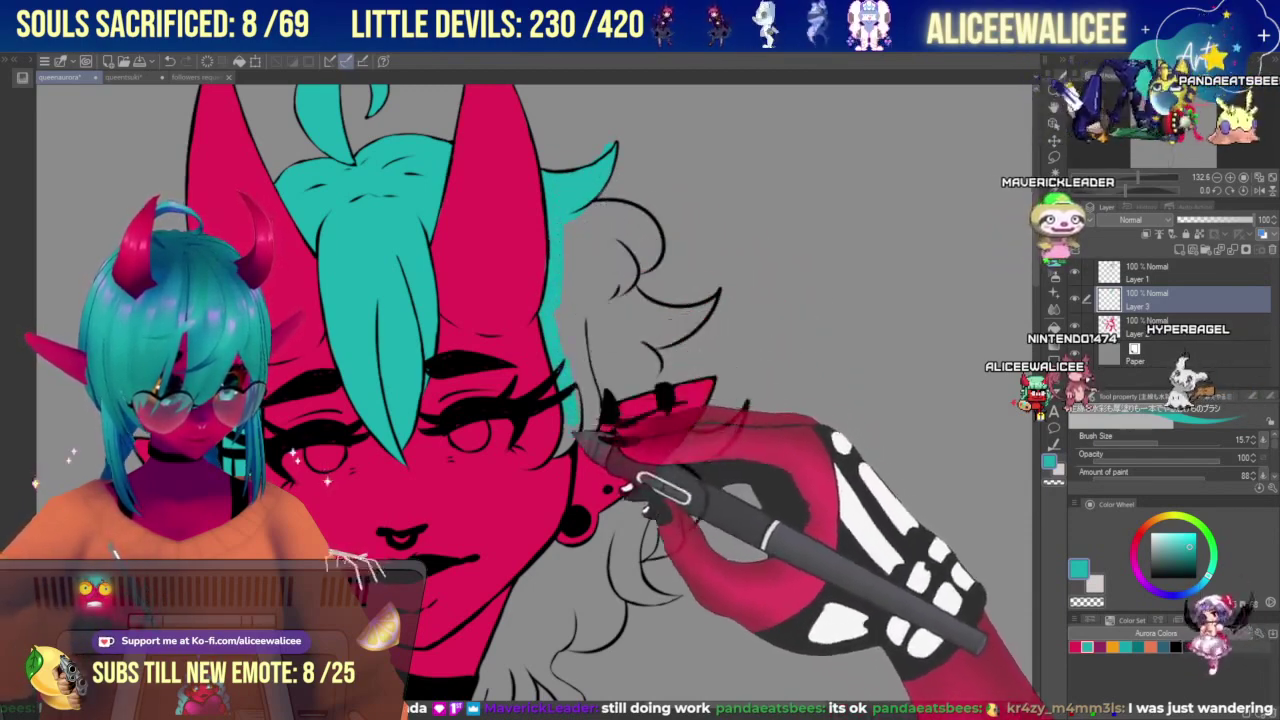
mouse_move(575, 434)
left_mouse_down()
mouse_move(571, 454)
mouse_move(592, 374)
left_mouse_up()
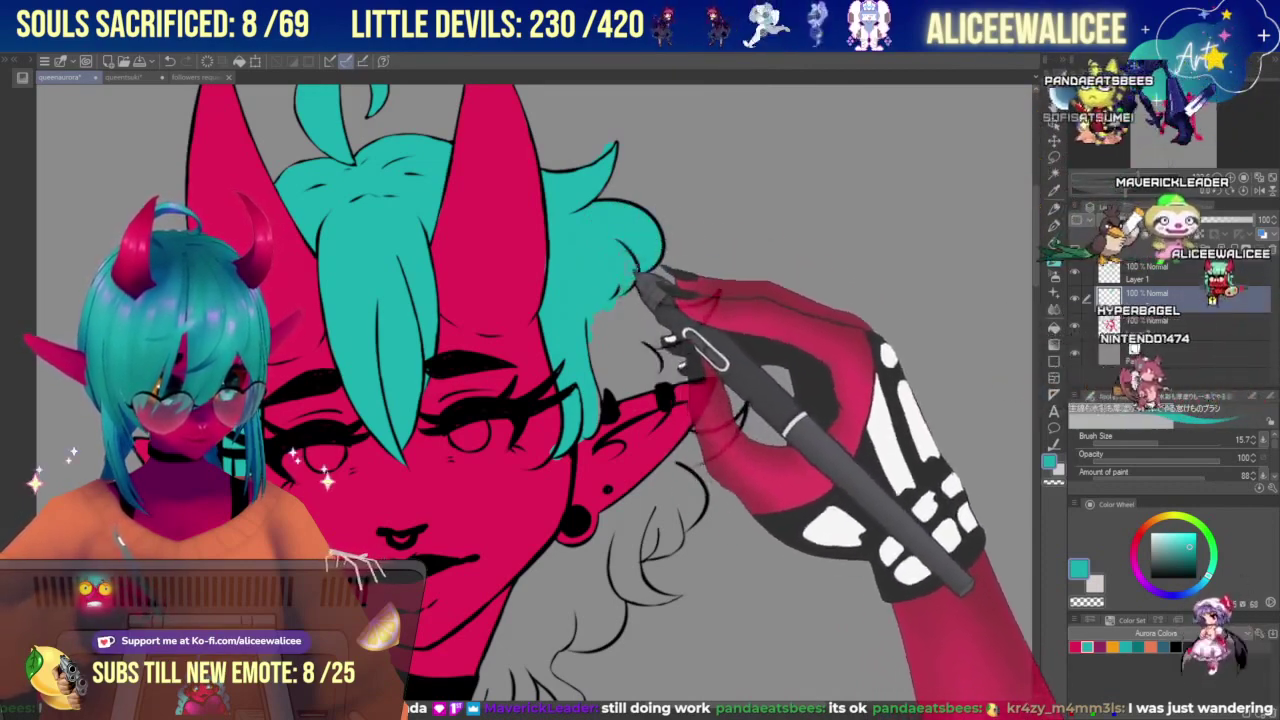
key("e")
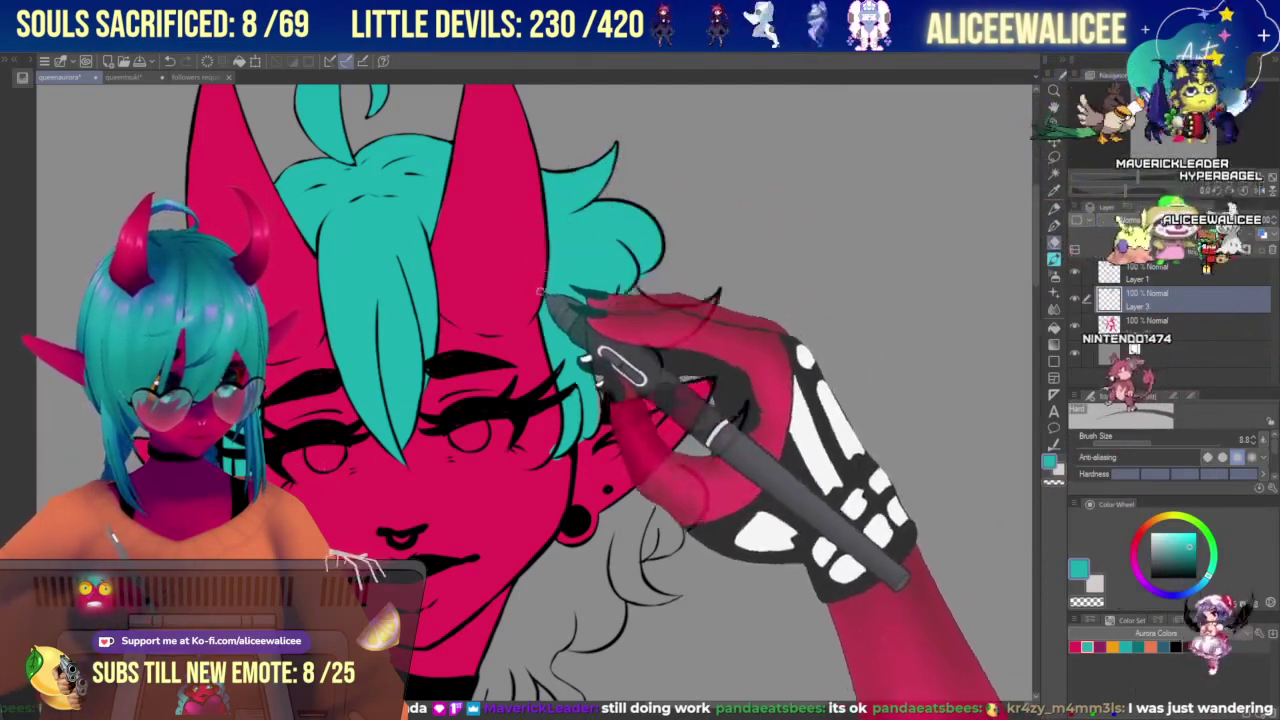
Fill the remaining curls above the right-hand ear in teal, alternating the 15.7 brush and 8.8 hard eraser along the ear's edge.
left_click(1054, 259)
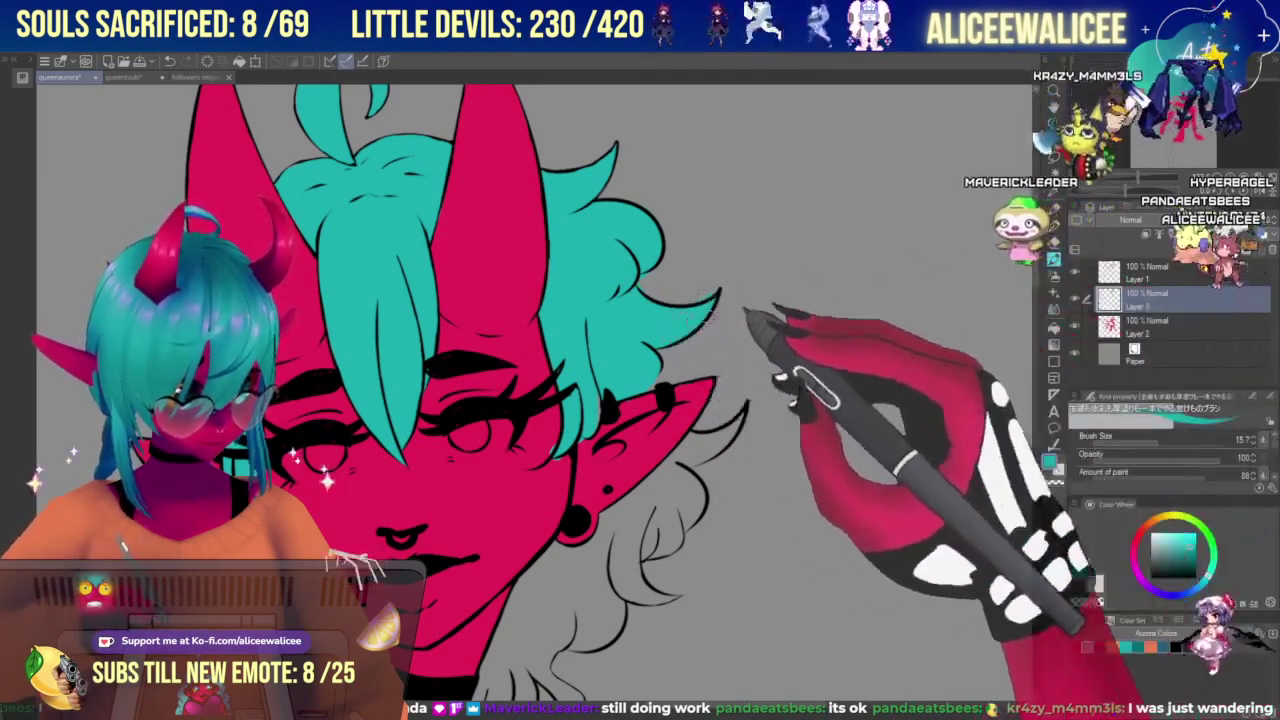
key("e")
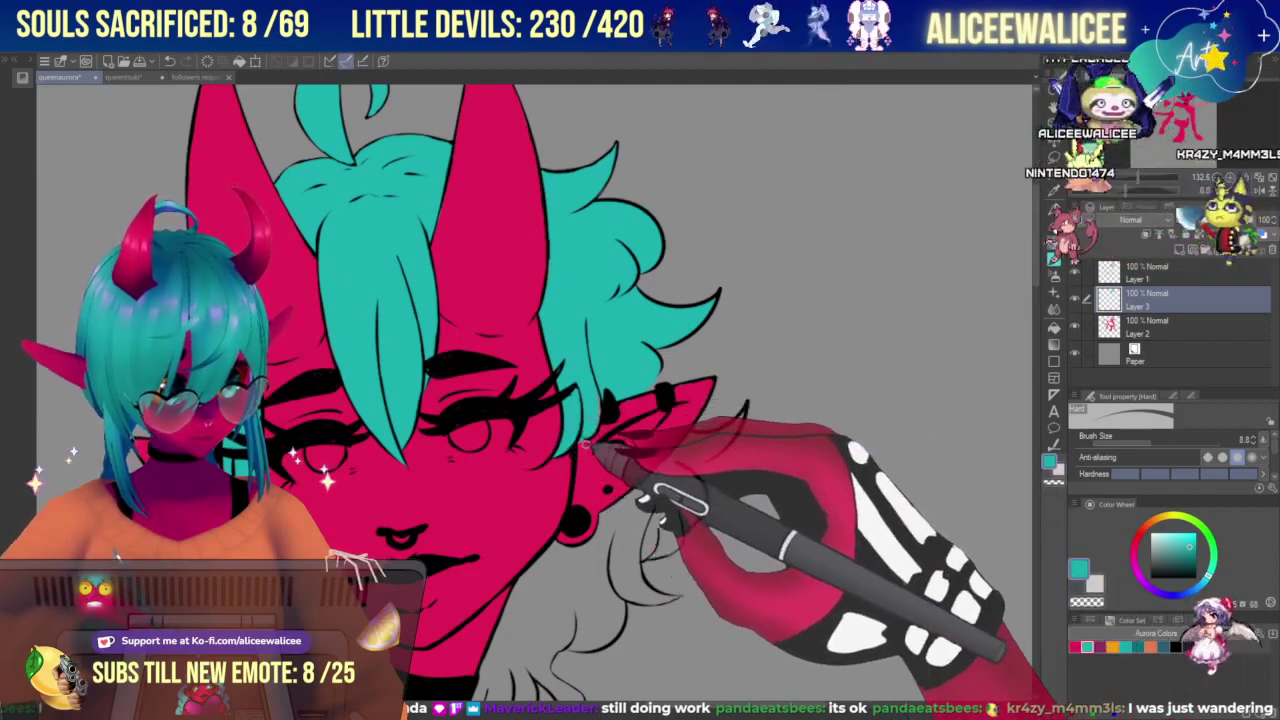
left_click(1054, 259)
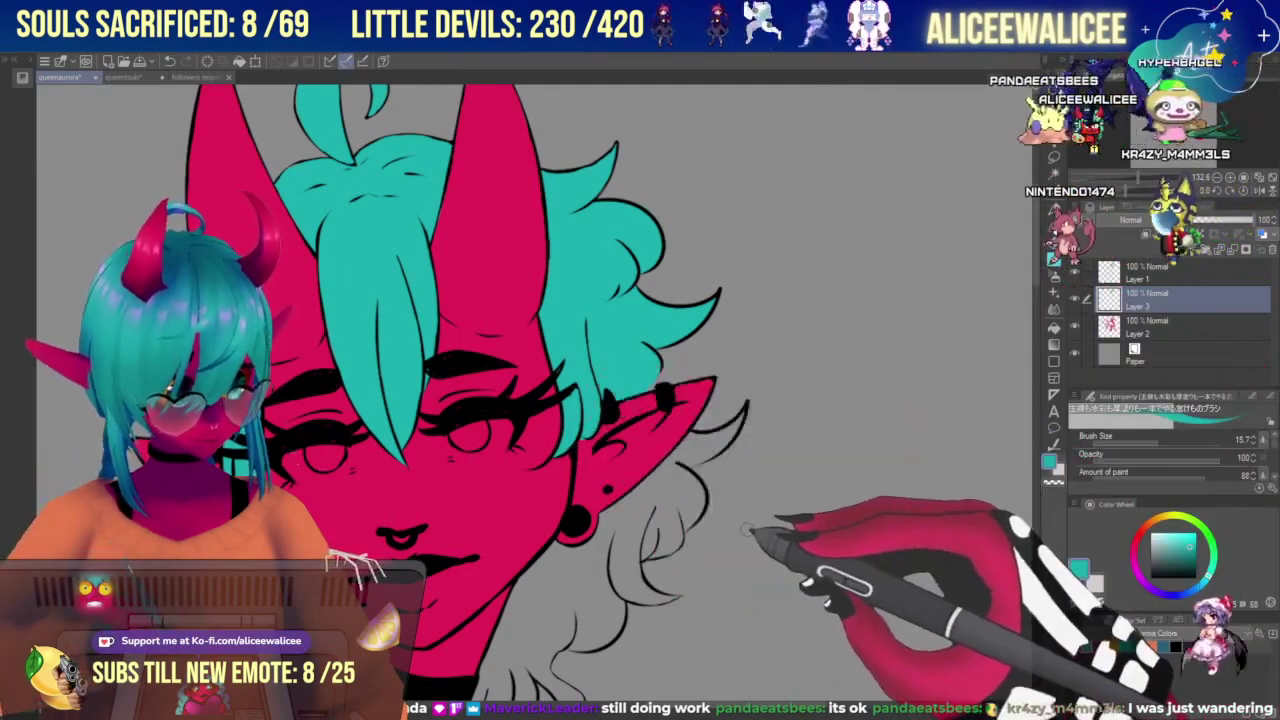
left_click(1054, 259)
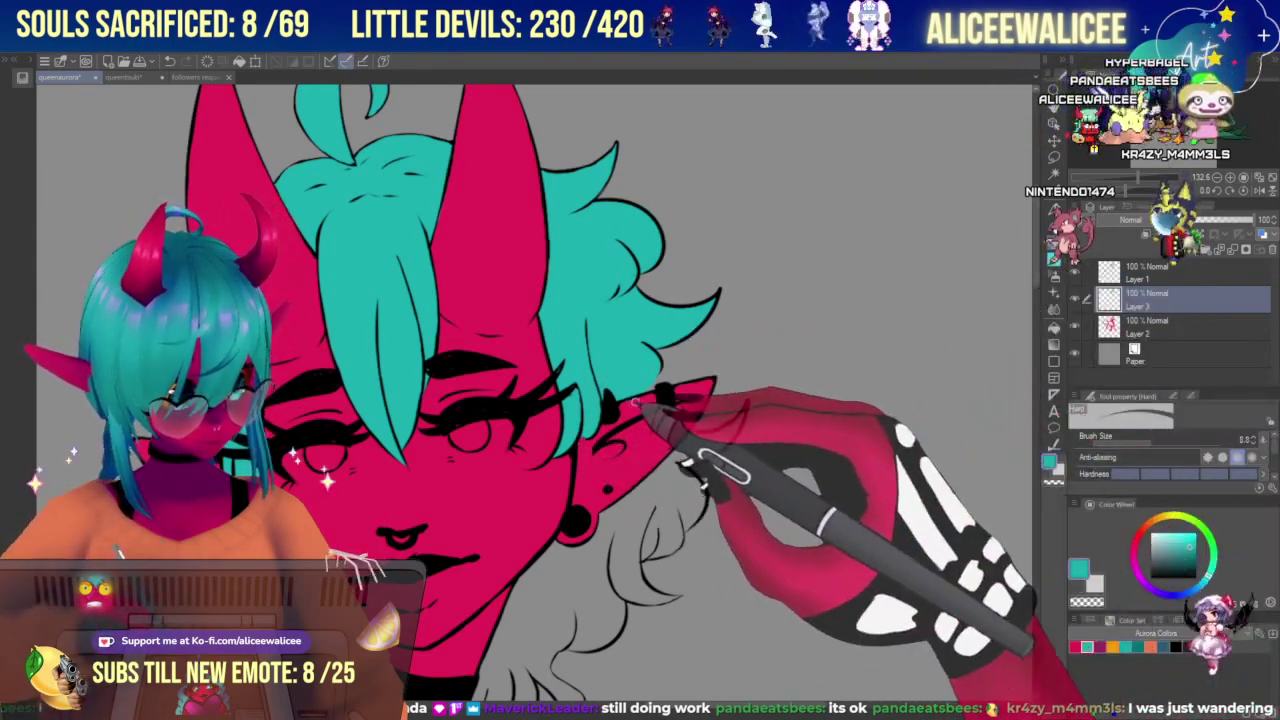
left_click(1054, 259)
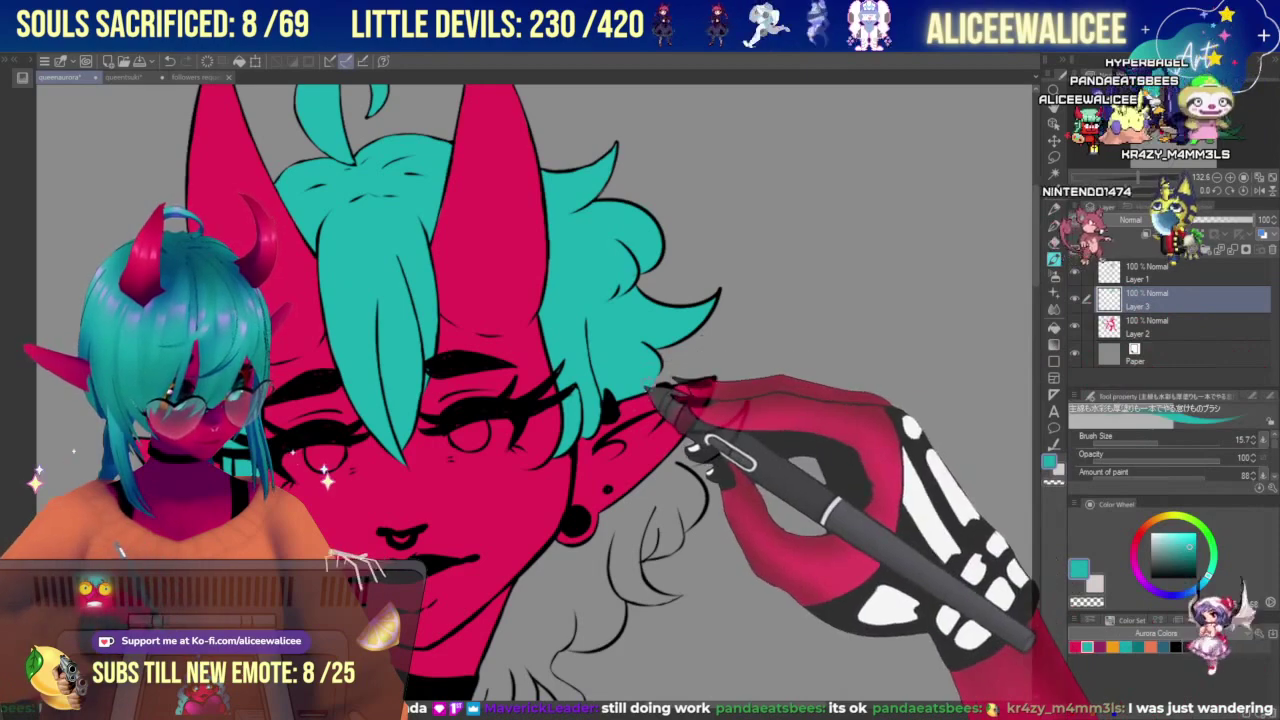
left_click(1054, 243)
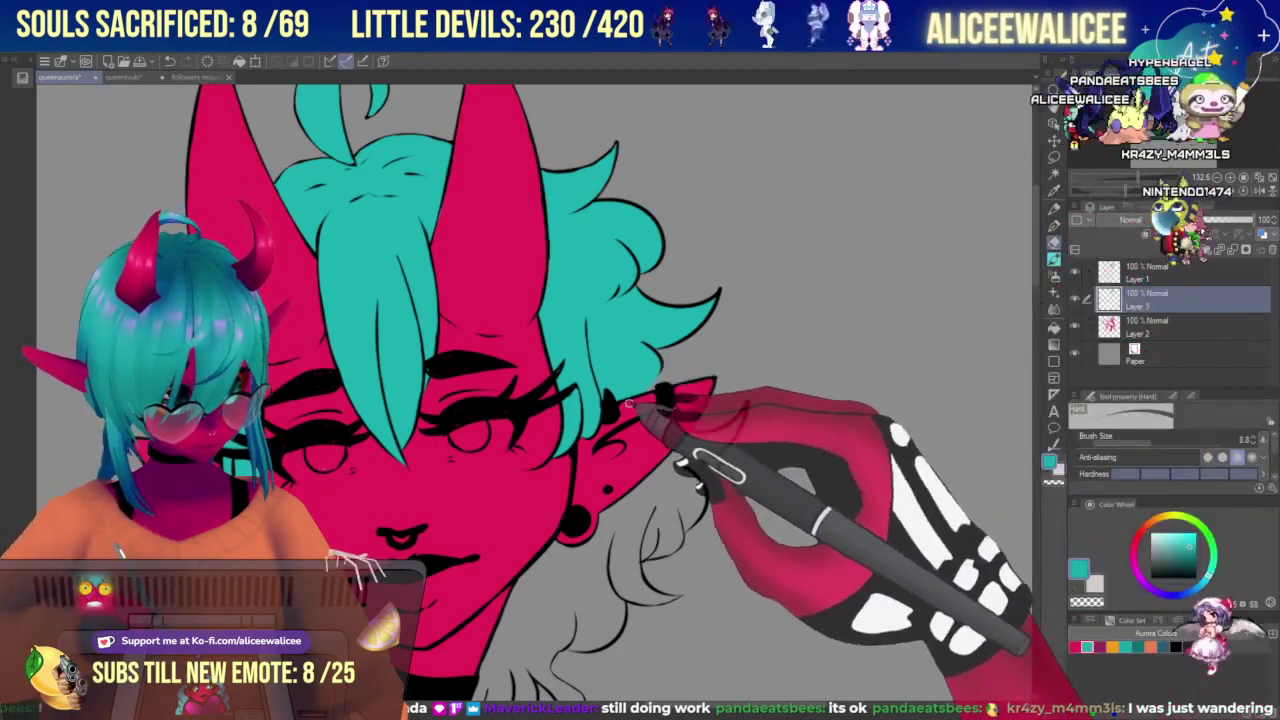
left_click(1054, 259)
Paint all the right-hand hair below the ear in teal with the 15.7 brush and clean its lower ends with the hard eraser.
left_click_drag(1171, 118, 1174, 104)
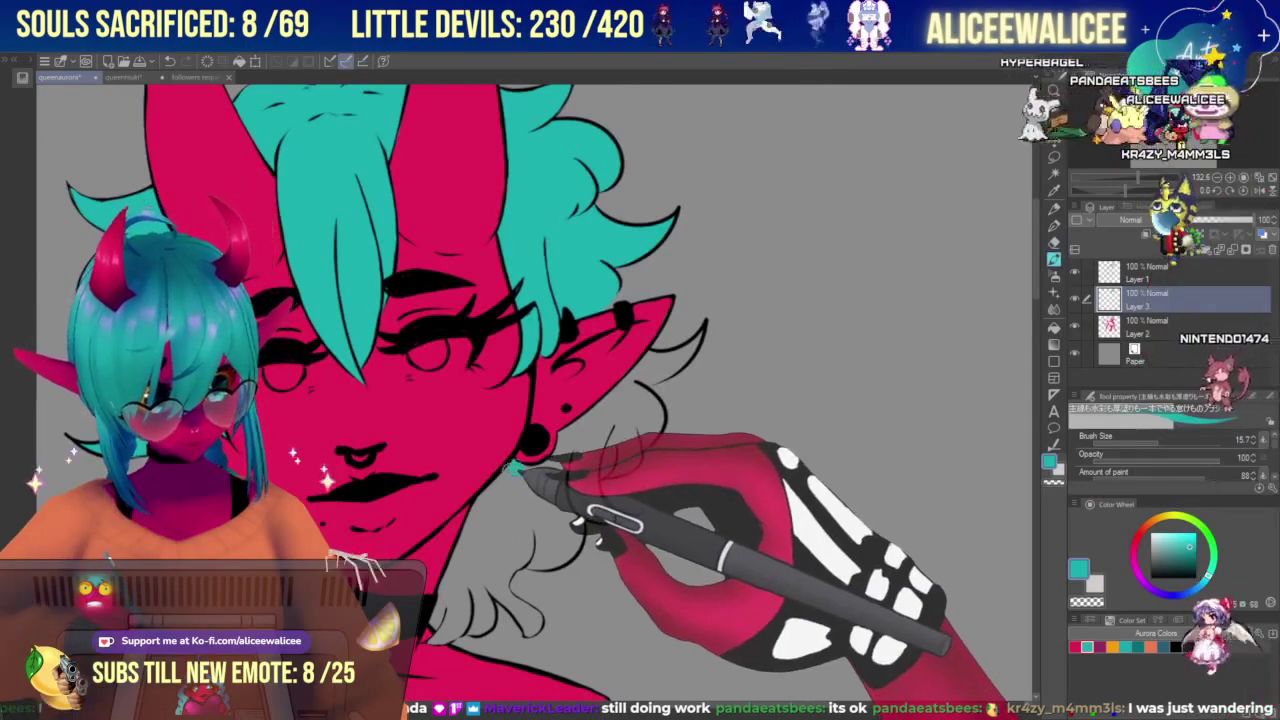
mouse_move(513, 468)
left_mouse_down()
mouse_move(486, 501)
mouse_move(464, 553)
left_mouse_up()
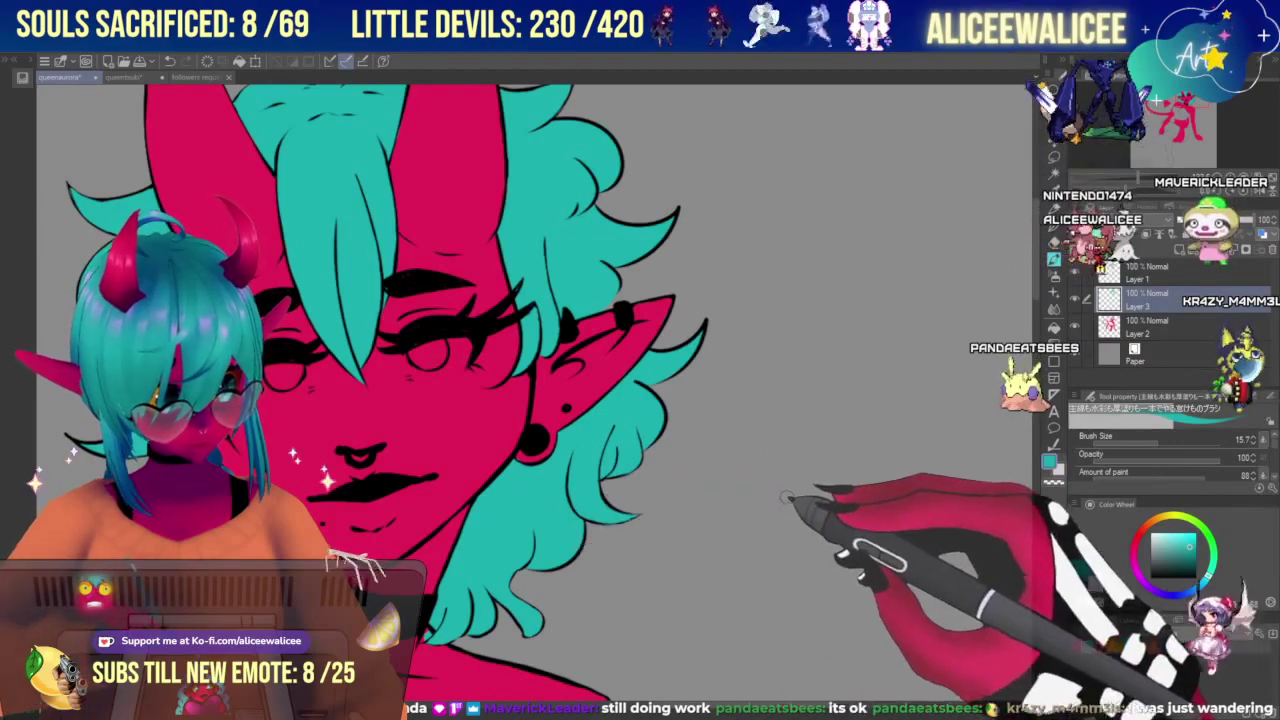
left_click(1054, 243)
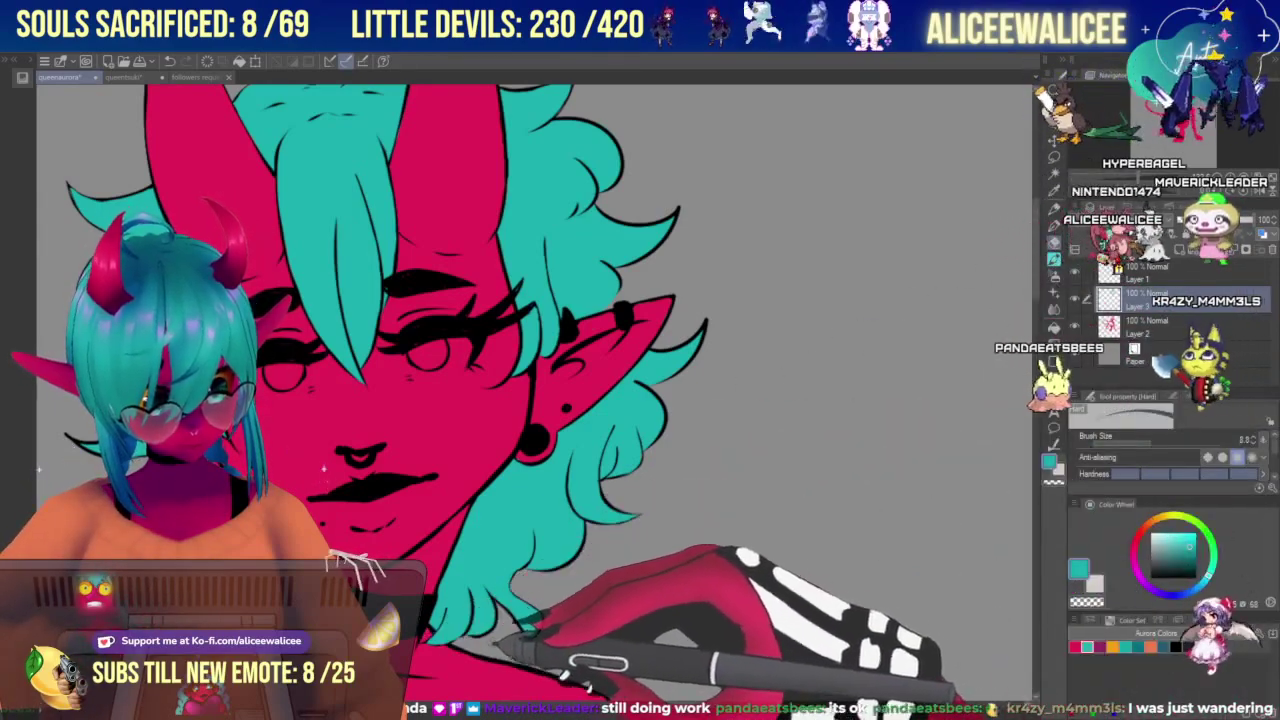
Add a new layer above the hair colour and start filling the left-hand cup of the top in coral orange with the 44.5 brush.
left_click(1126, 178)
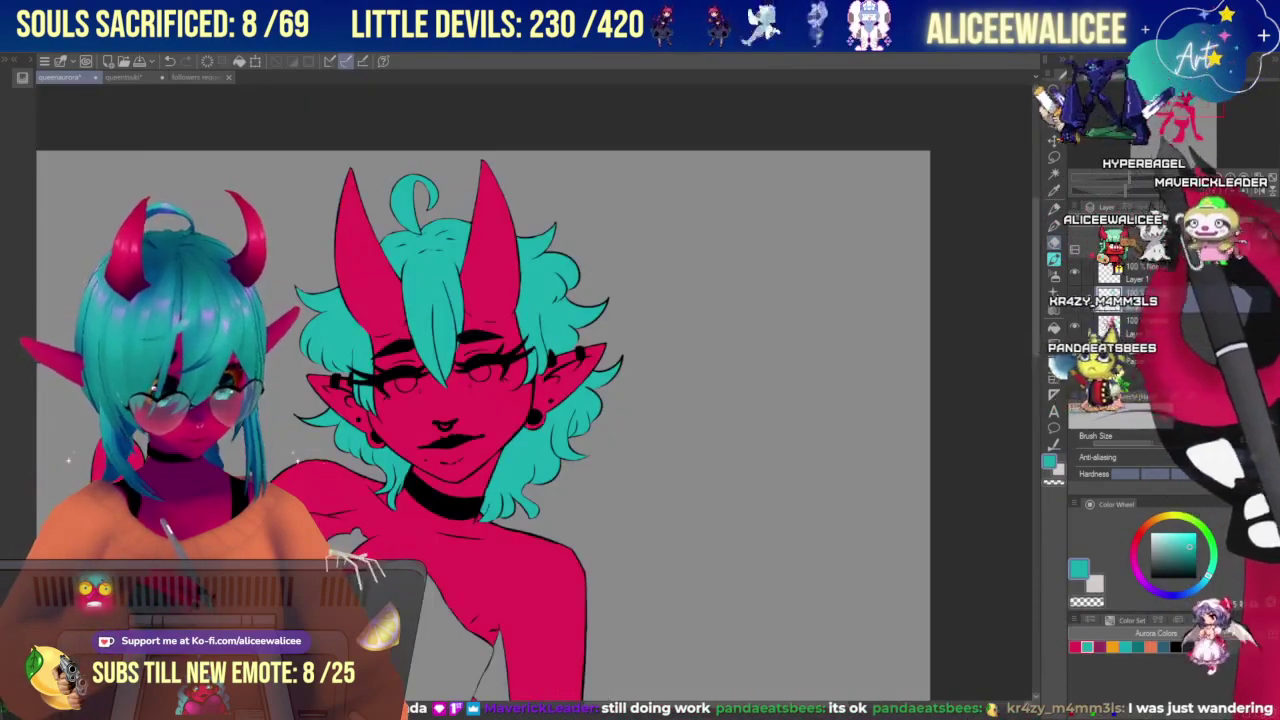
left_click_drag(1188, 95, 1180, 111)
left_click(1118, 178)
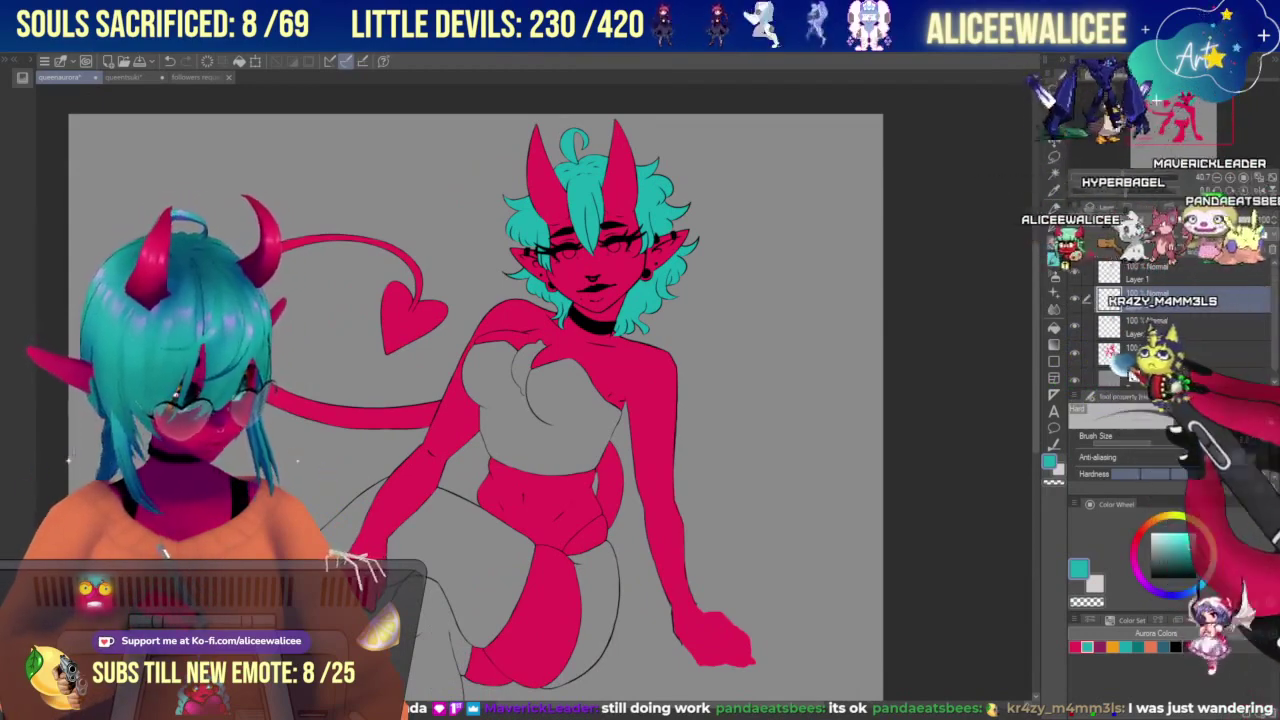
left_click(1151, 647)
key("ctrl+plus")
key("ctrl+plus")
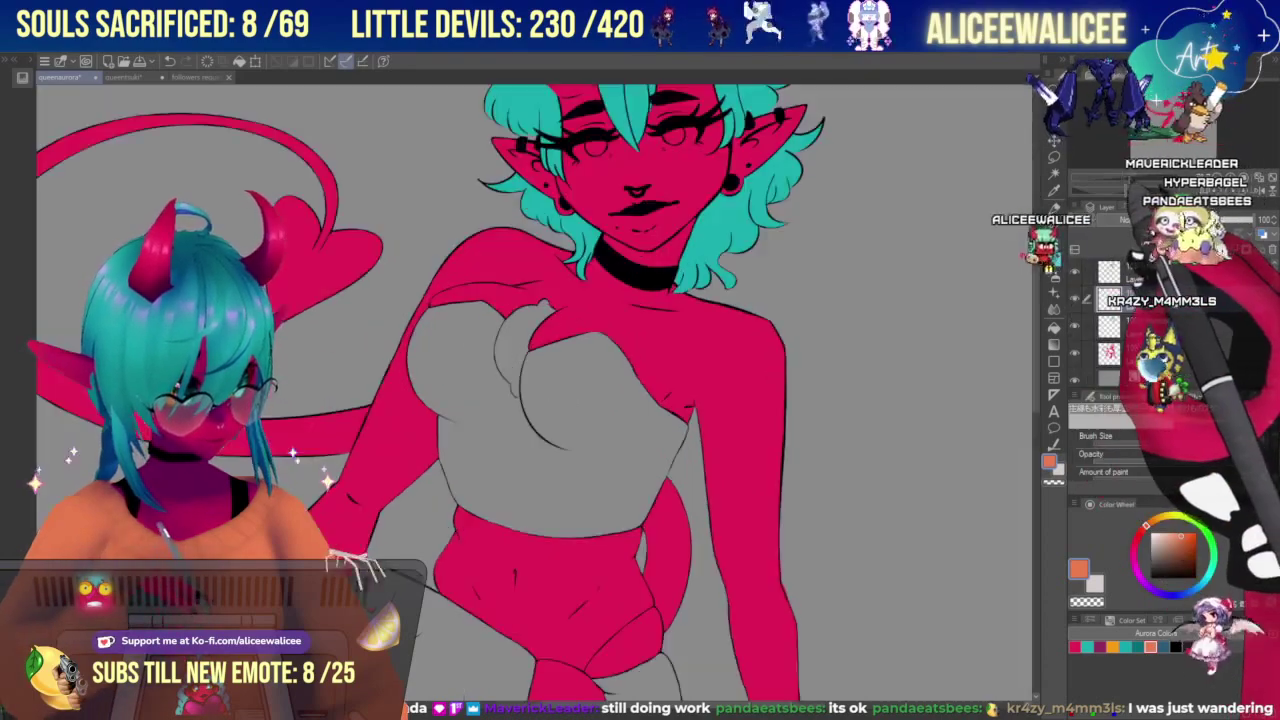
mouse_move(437, 312)
left_mouse_down()
mouse_move(422, 318)
mouse_move(424, 380)
mouse_move(417, 358)
mouse_move(441, 402)
mouse_move(450, 334)
mouse_move(438, 328)
mouse_move(455, 332)
mouse_move(437, 318)
mouse_move(437, 331)
left_mouse_up()
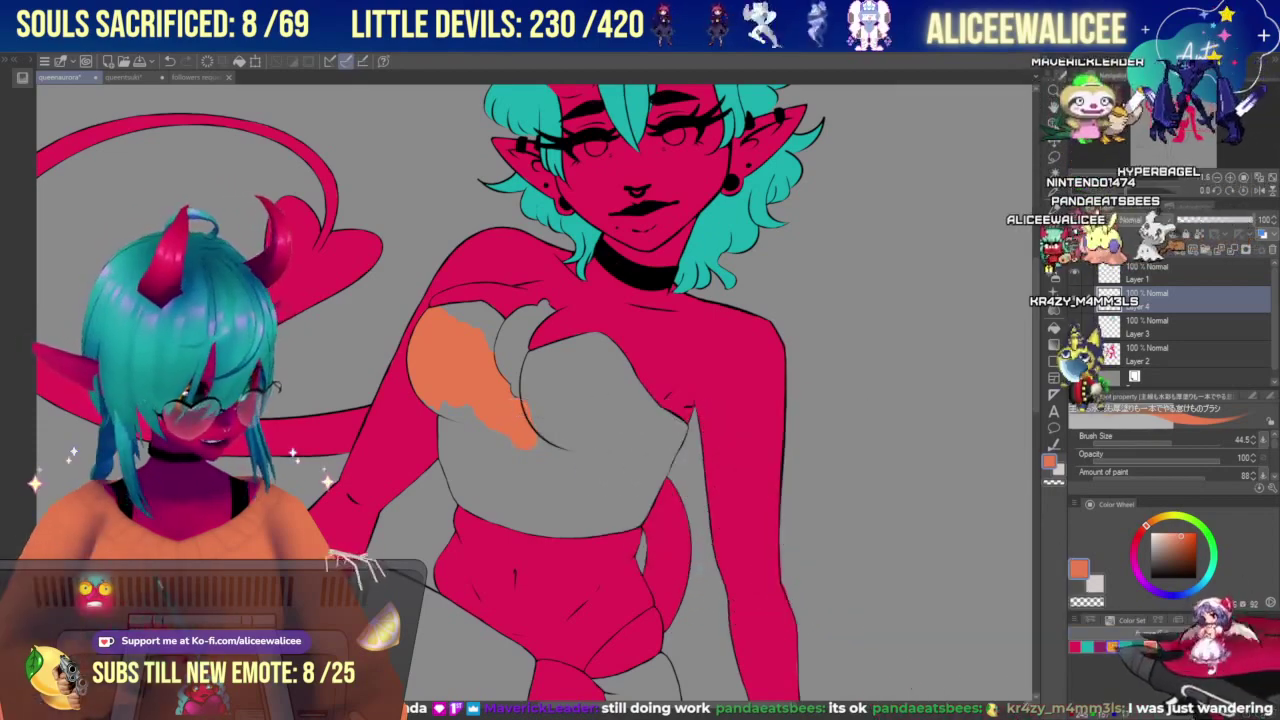
left_click(1112, 647)
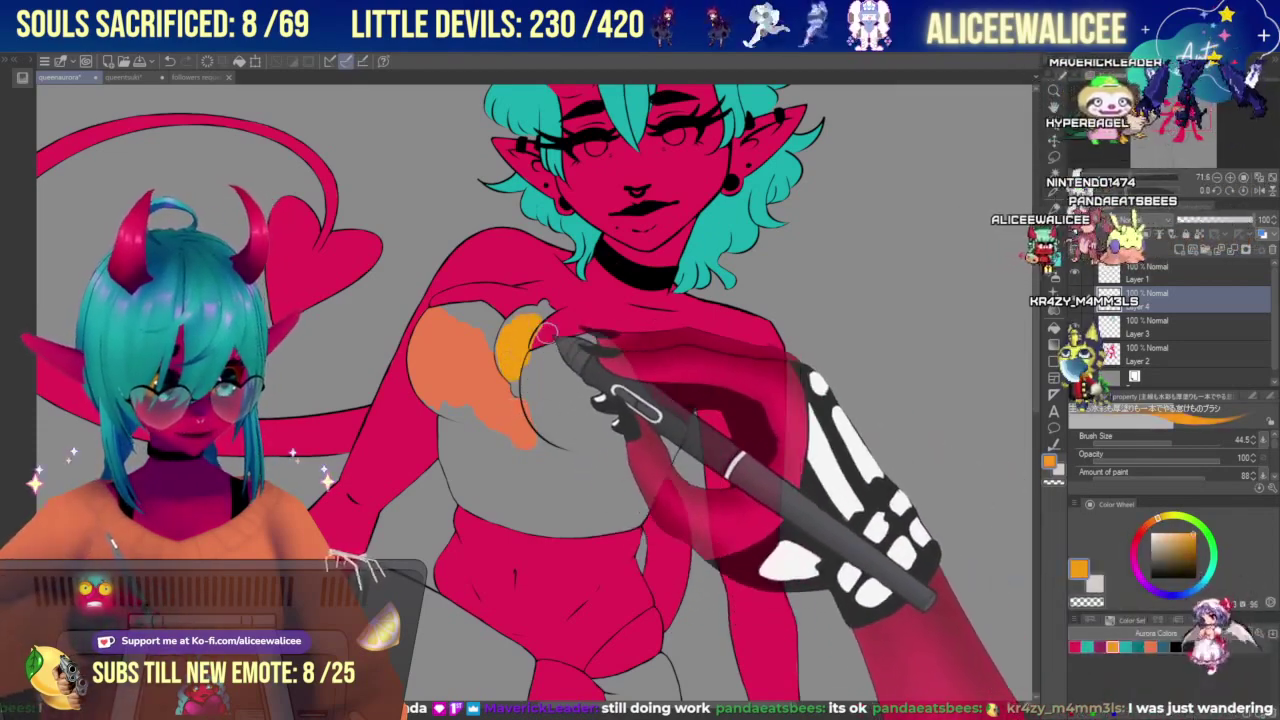
key("ctrl+z")
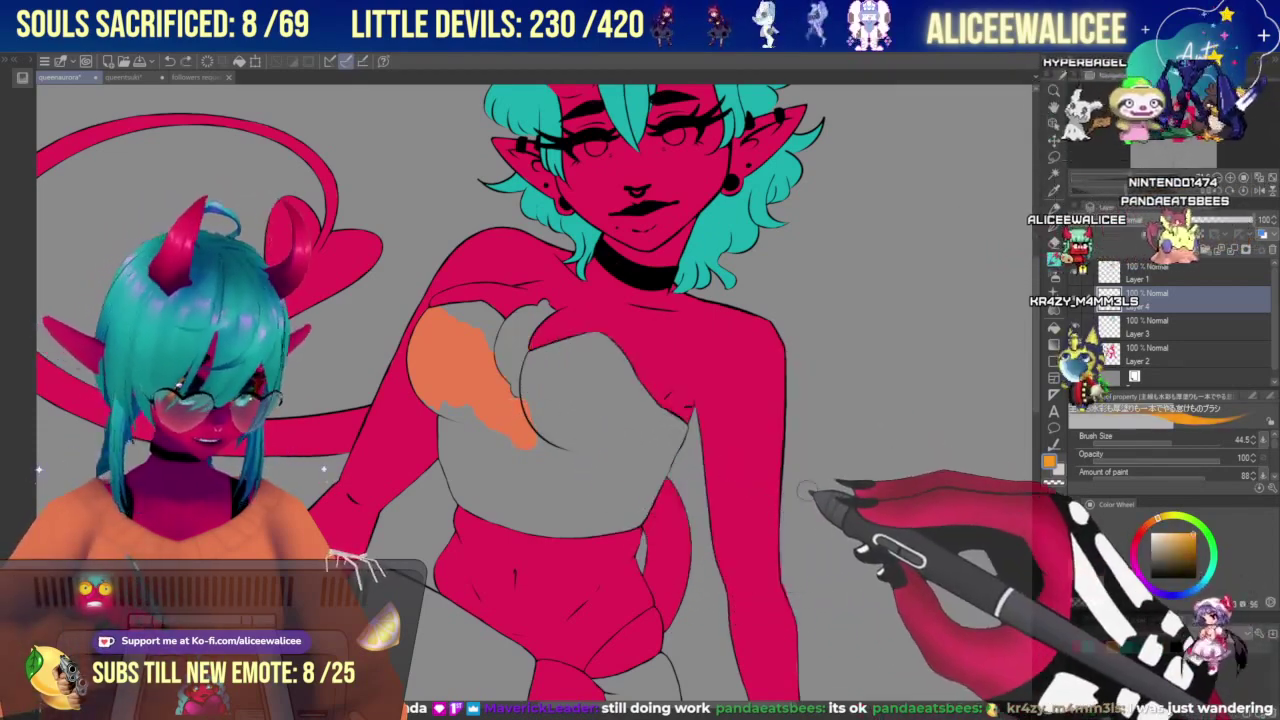
left_click(1151, 647)
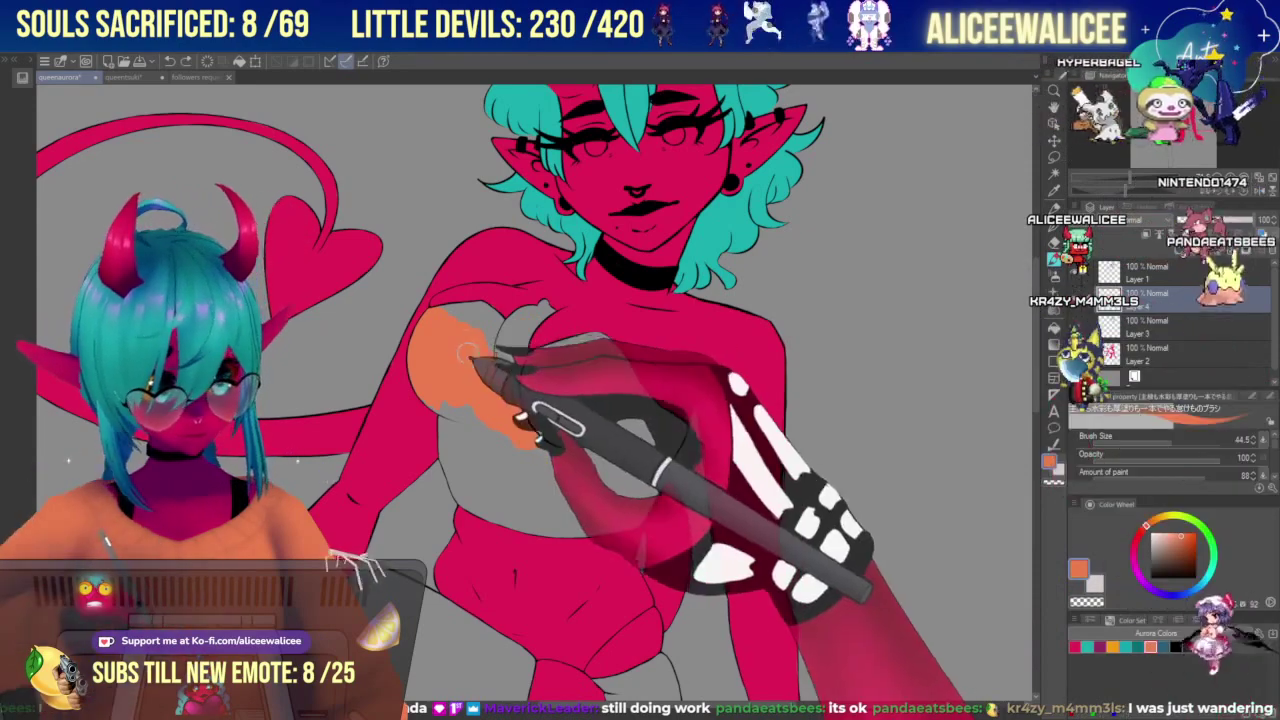
Fill the rest of the top's cups and midriff in coral orange with the 44.5 brush, leaving the central trim unpainted.
mouse_move(468, 352)
left_mouse_down()
mouse_move(446, 312)
mouse_move(496, 330)
mouse_move(446, 312)
left_mouse_up()
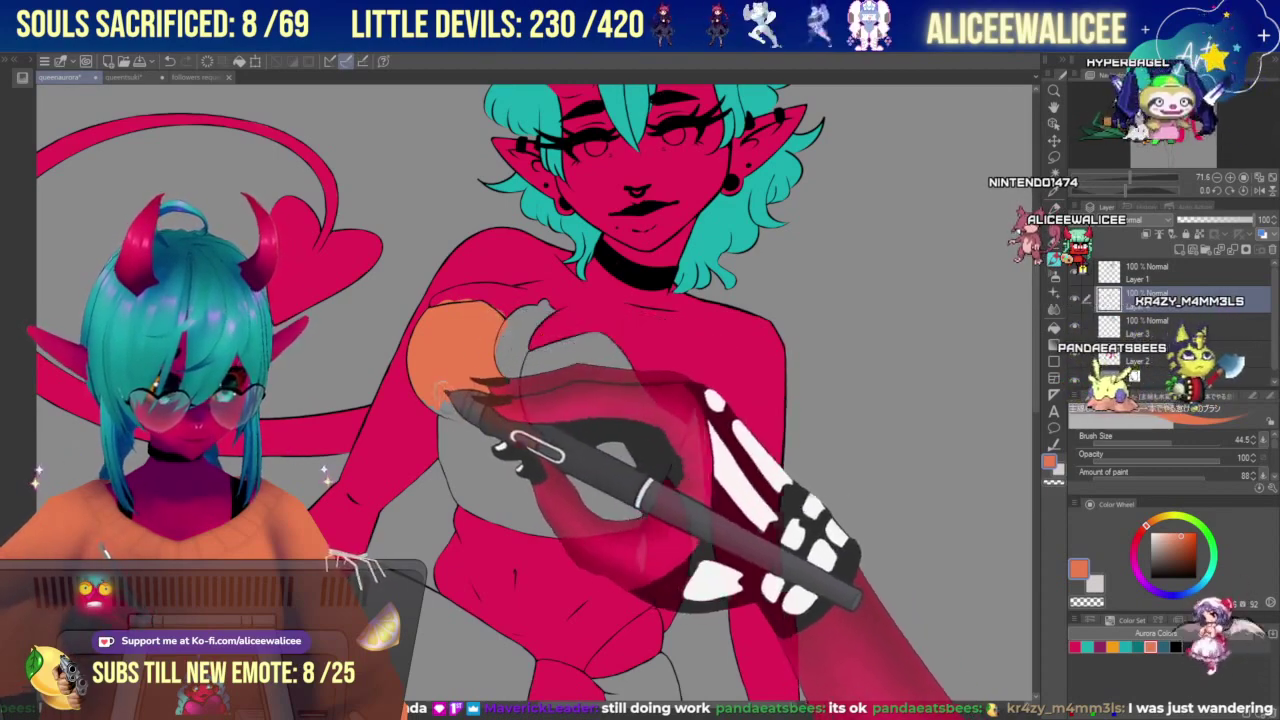
mouse_move(441, 392)
left_mouse_down()
mouse_move(480, 412)
mouse_move(466, 438)
mouse_move(451, 431)
mouse_move(468, 434)
mouse_move(455, 458)
mouse_move(463, 488)
mouse_move(480, 428)
left_mouse_up()
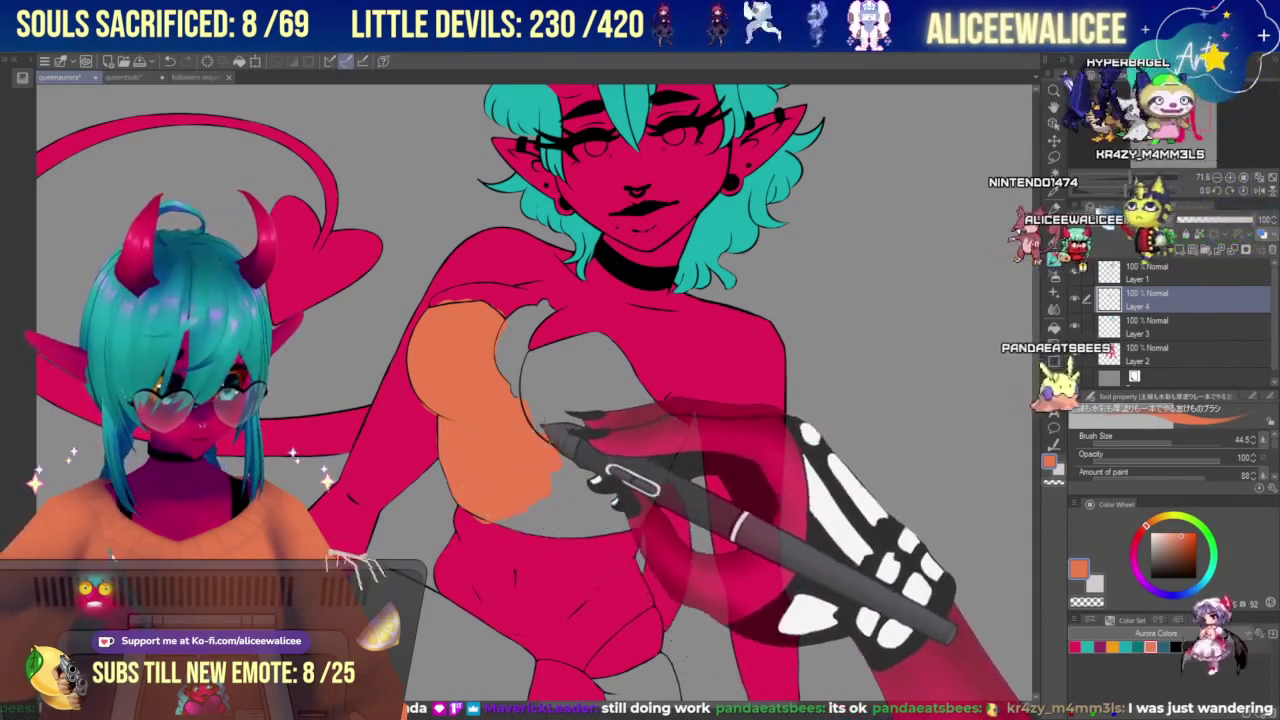
mouse_move(540, 365)
left_mouse_down()
mouse_move(597, 341)
mouse_move(537, 415)
mouse_move(552, 366)
mouse_move(570, 355)
mouse_move(589, 448)
mouse_move(612, 405)
mouse_move(602, 346)
mouse_move(632, 424)
left_mouse_up()
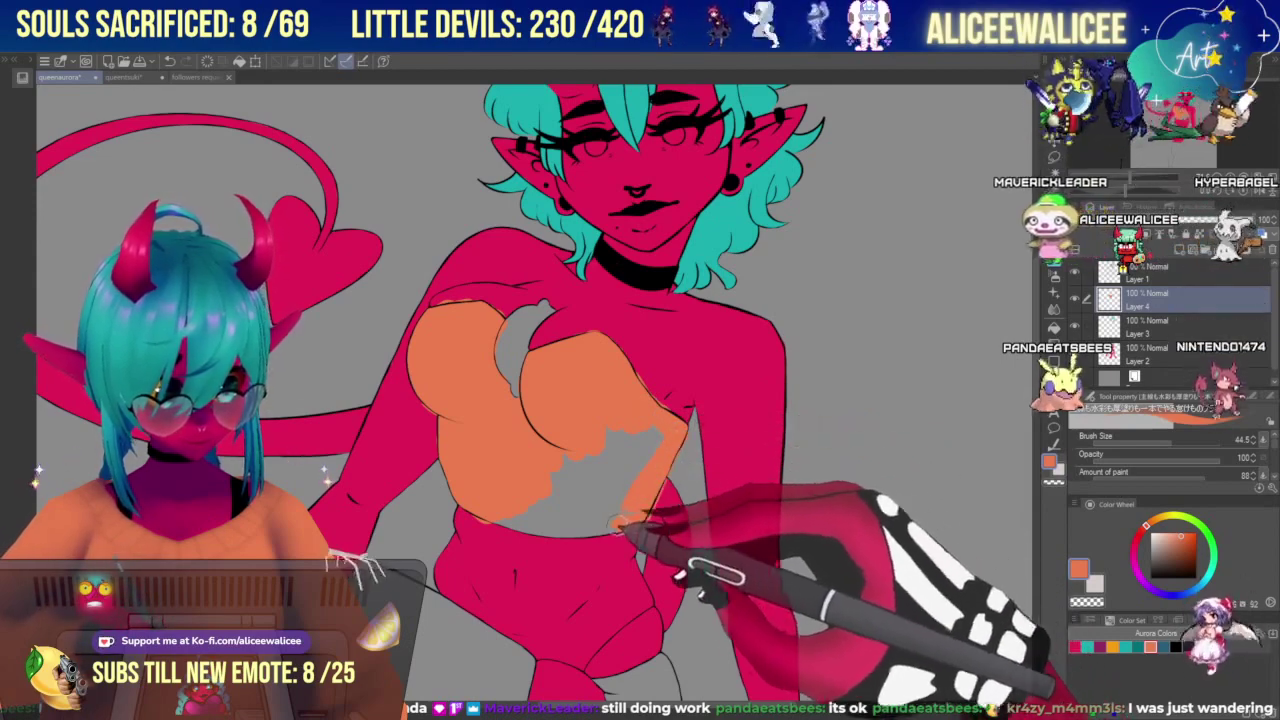
mouse_move(617, 526)
left_mouse_down()
mouse_move(491, 511)
mouse_move(570, 516)
mouse_move(540, 493)
mouse_move(622, 501)
mouse_move(585, 476)
mouse_move(557, 487)
mouse_move(602, 509)
mouse_move(650, 457)
left_mouse_up()
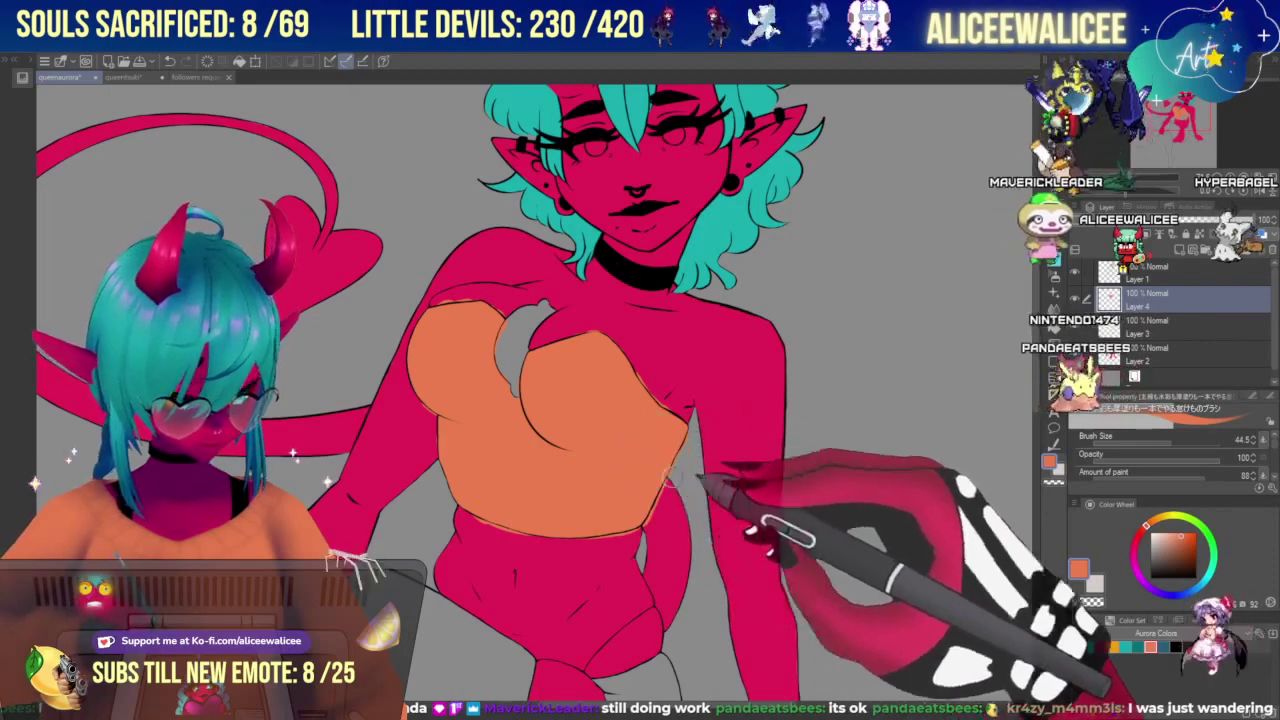
Tidy the lower and side edges of the coral top with the 22.6 brush and the 8.8 hard eraser.
left_click(1055, 242)
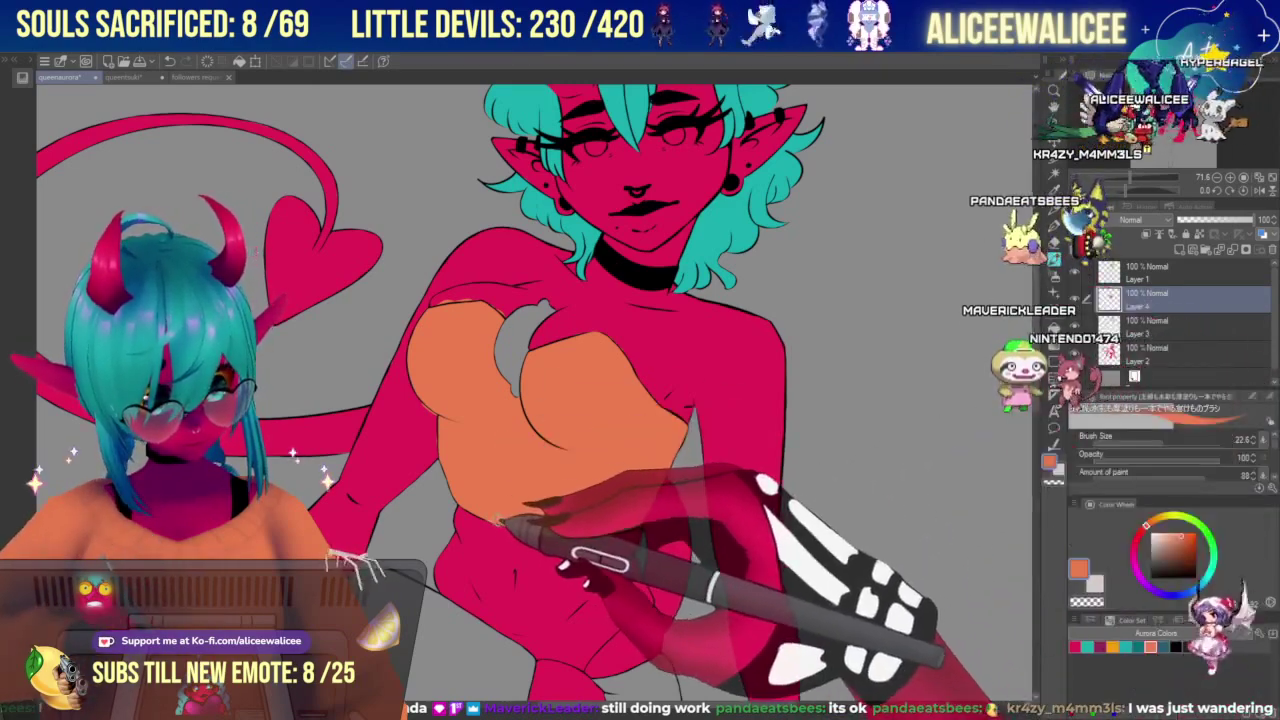
key("e")
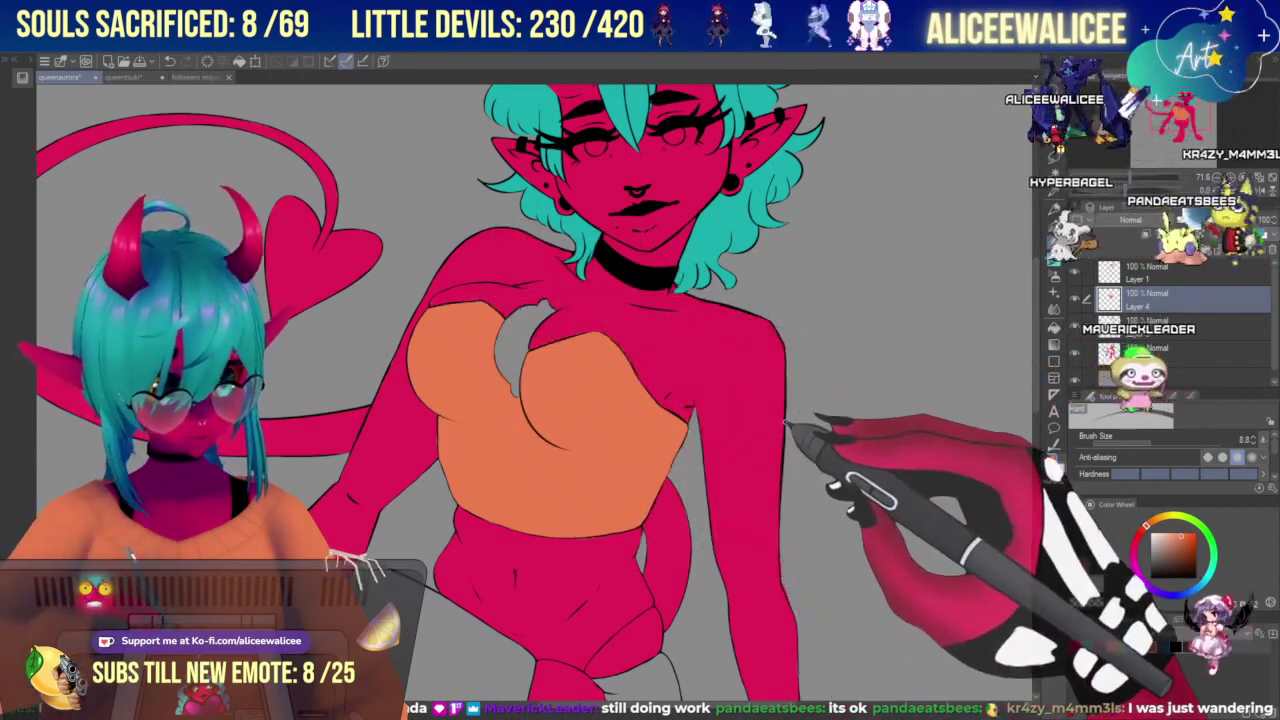
left_click(1217, 177)
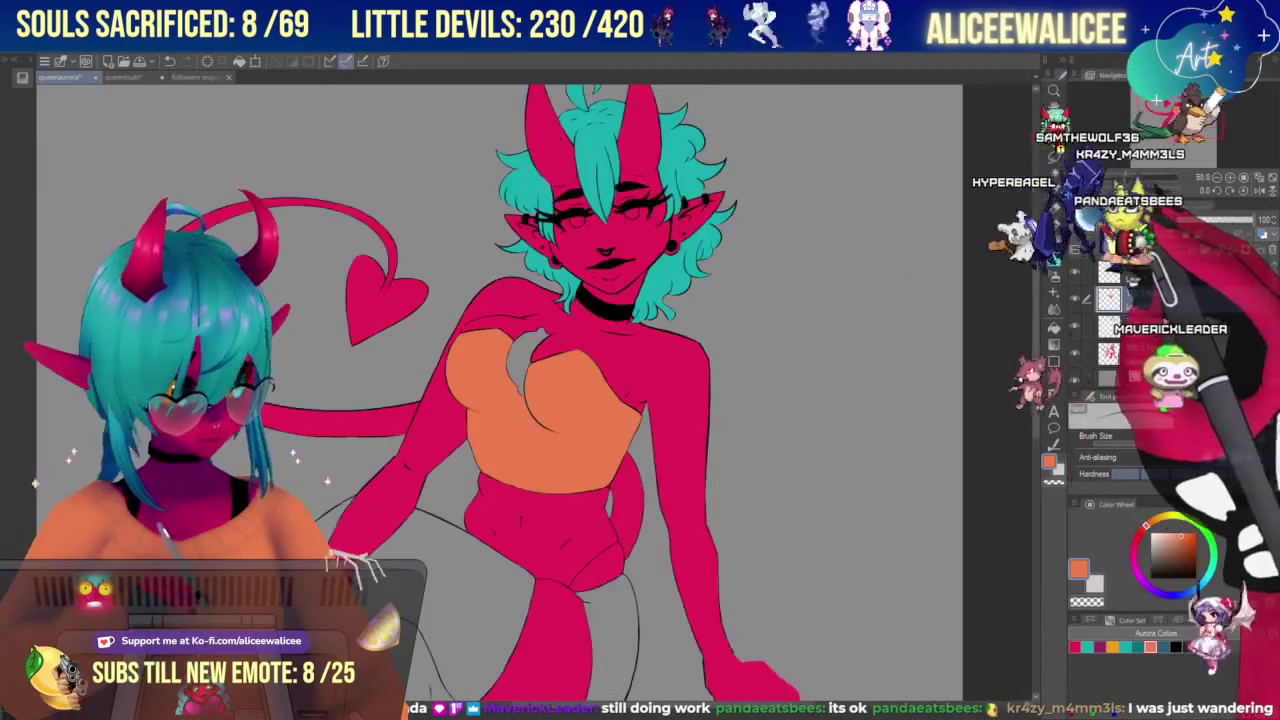
Add a new layer above the coral colour and fill the curved section along the far hip and thigh in near-black with the 22.6 brush.
left_click_drag(600, 450, 610, 347)
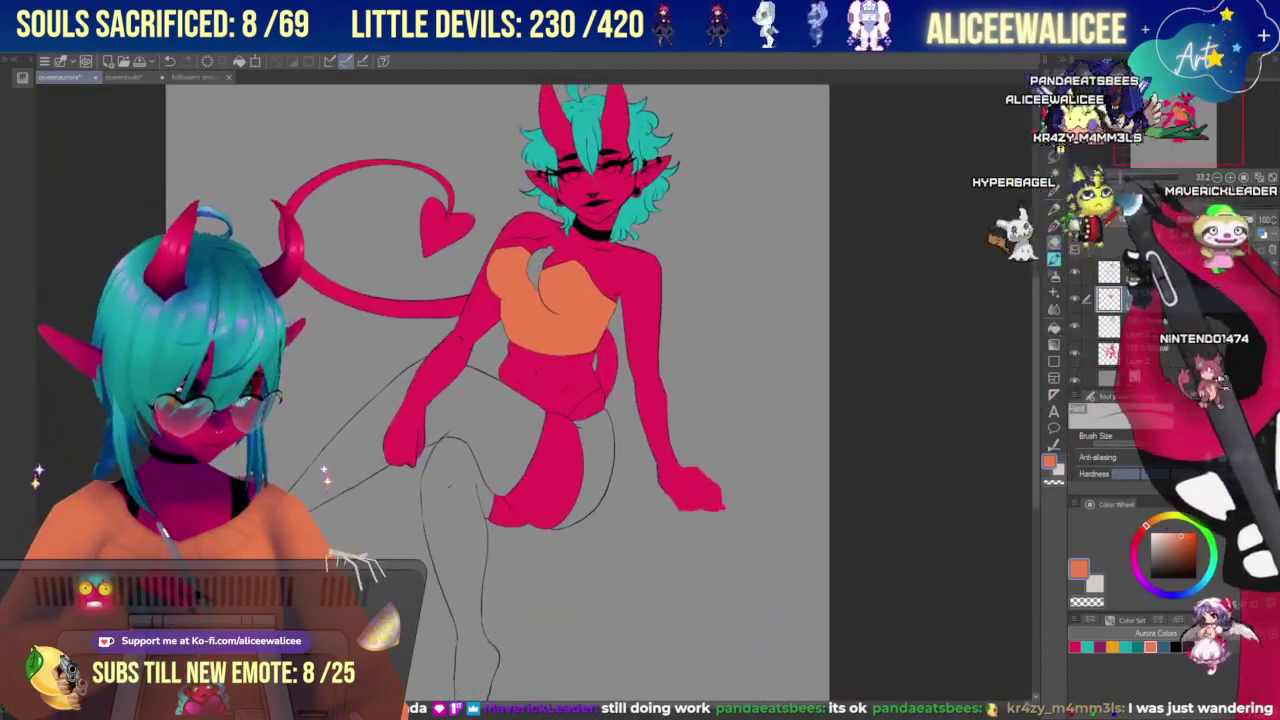
key("ctrl+plus")
left_click(1176, 647)
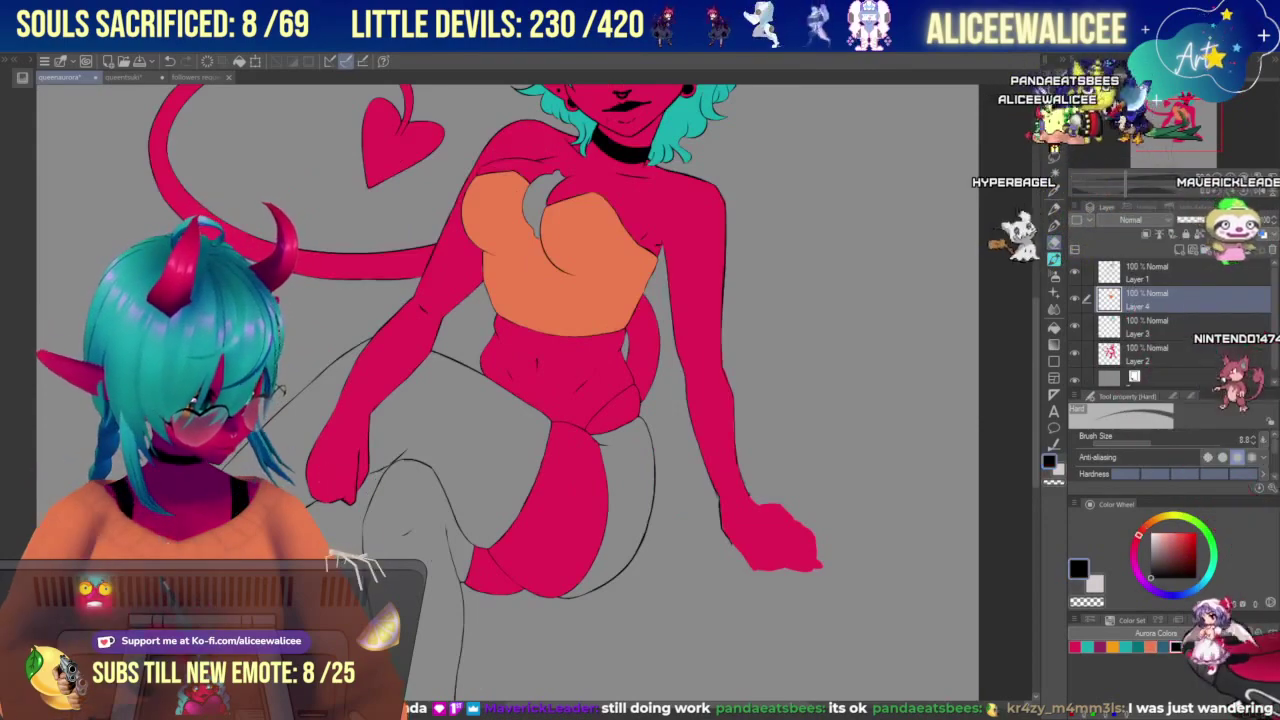
left_click(1054, 259)
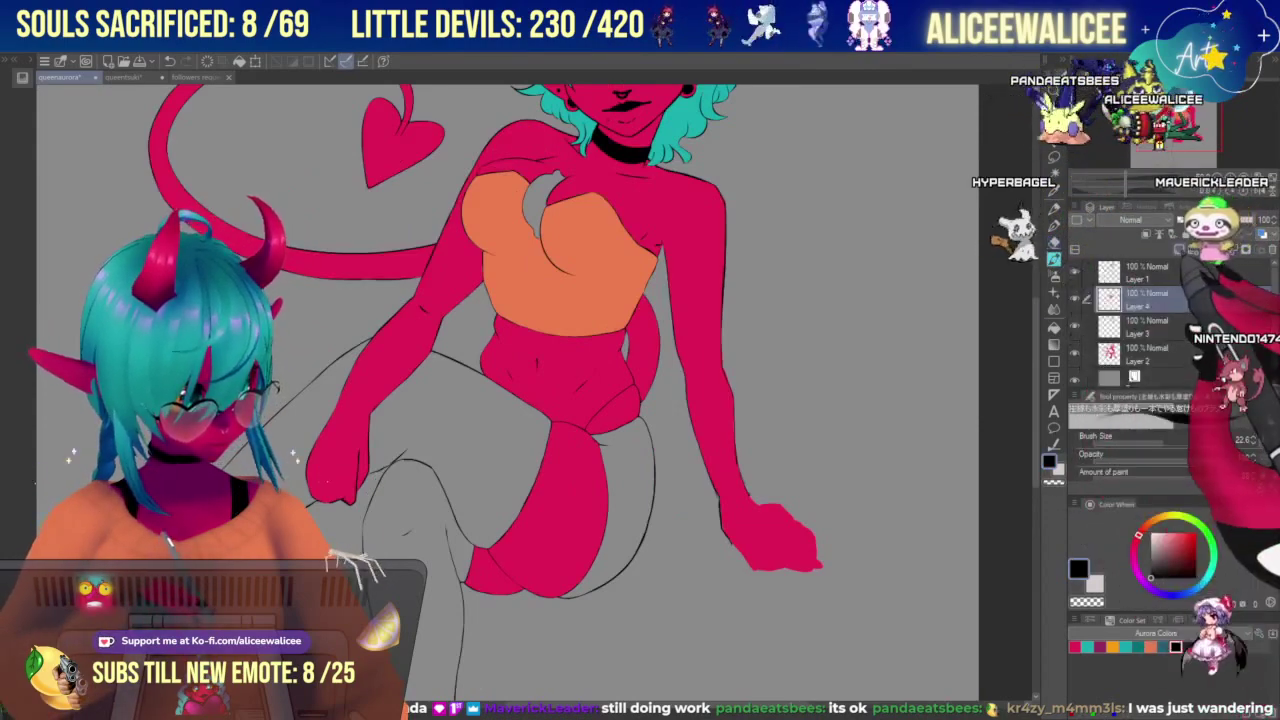
left_click(1179, 250)
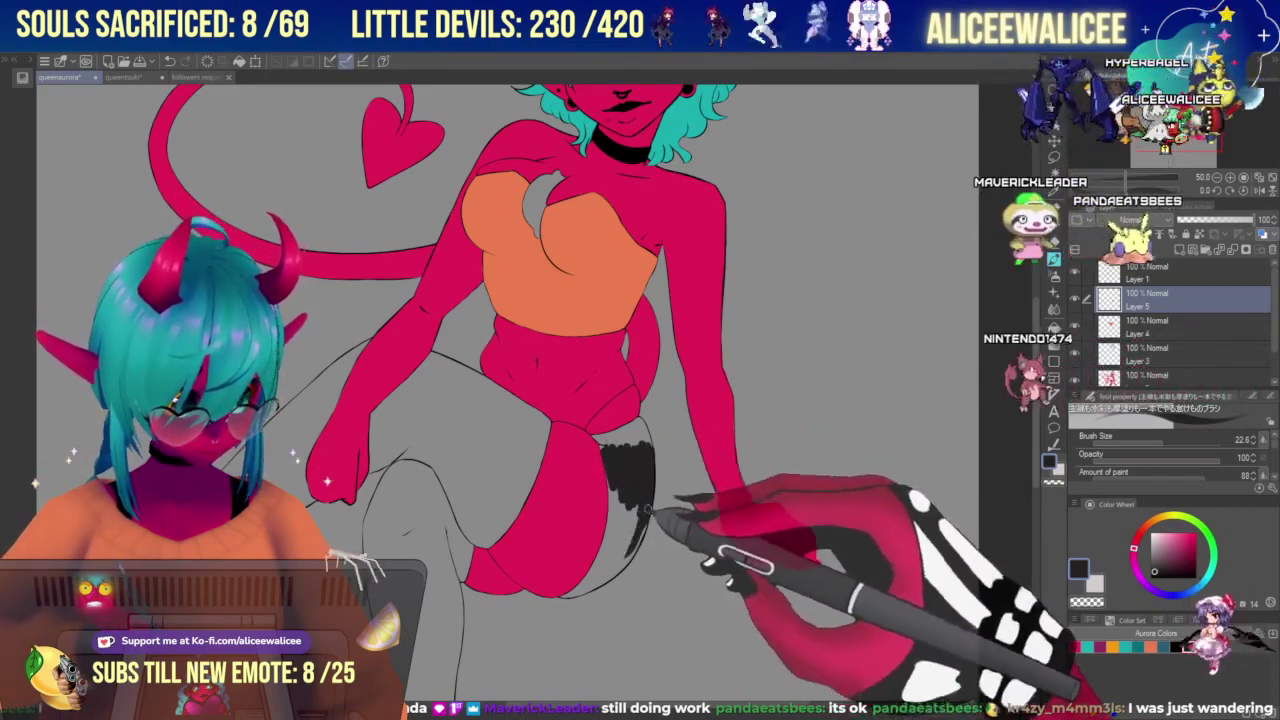
mouse_move(616, 571)
left_mouse_down()
mouse_move(577, 581)
mouse_move(603, 548)
left_mouse_up()
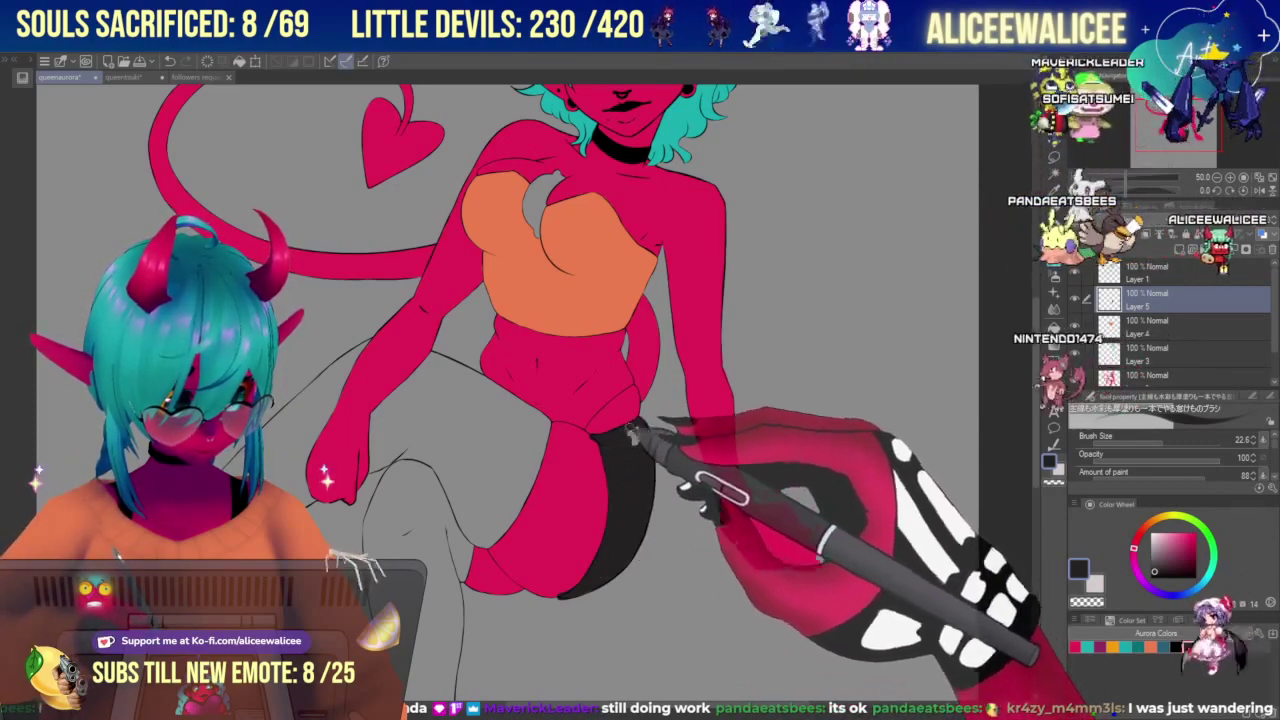
Lower the near-black layer's opacity to 56% and clean the hip section's edges along the line art with the 8.8 hard eraser.
left_click(1131, 177)
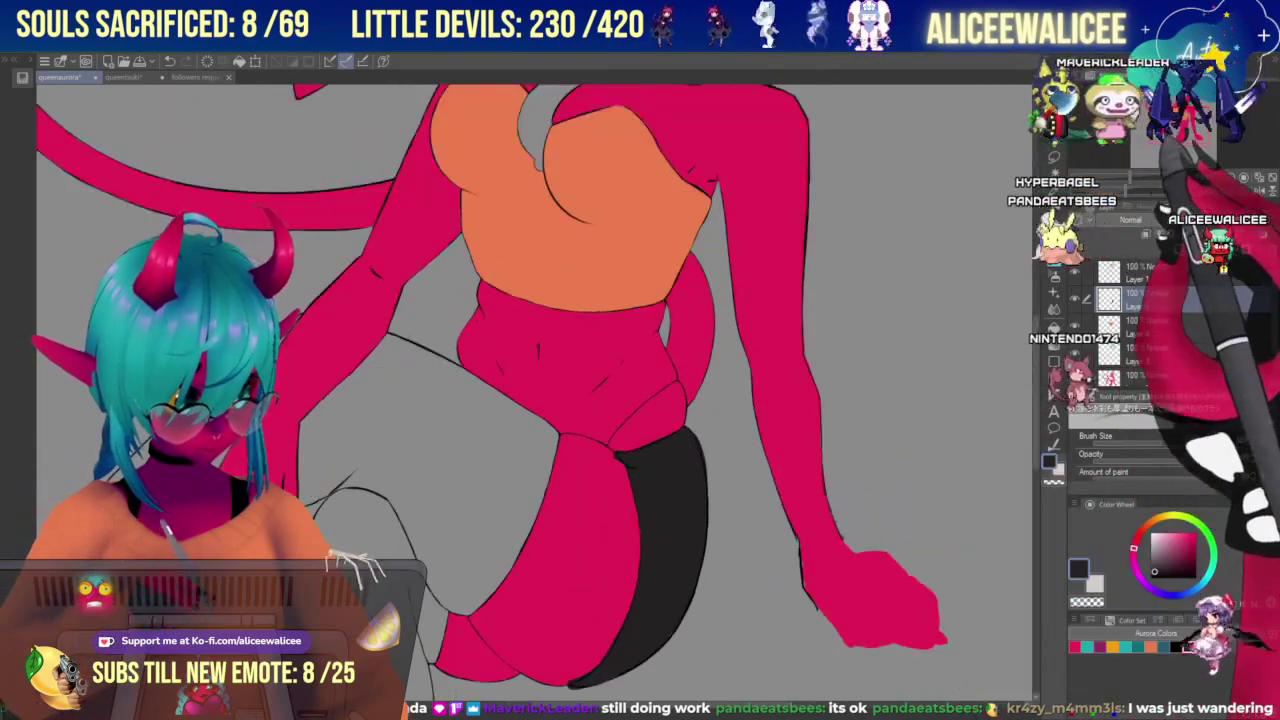
left_click_drag(1178, 127, 1180, 135)
left_click(1054, 277)
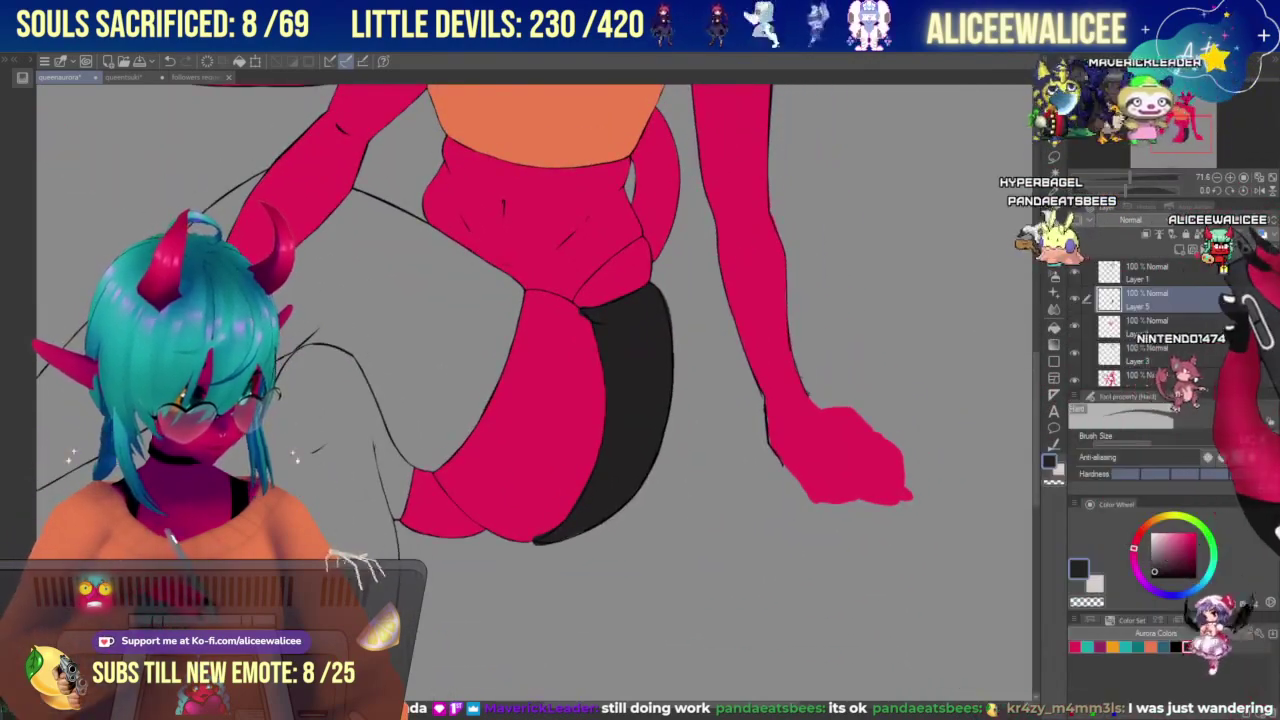
left_click(1203, 219)
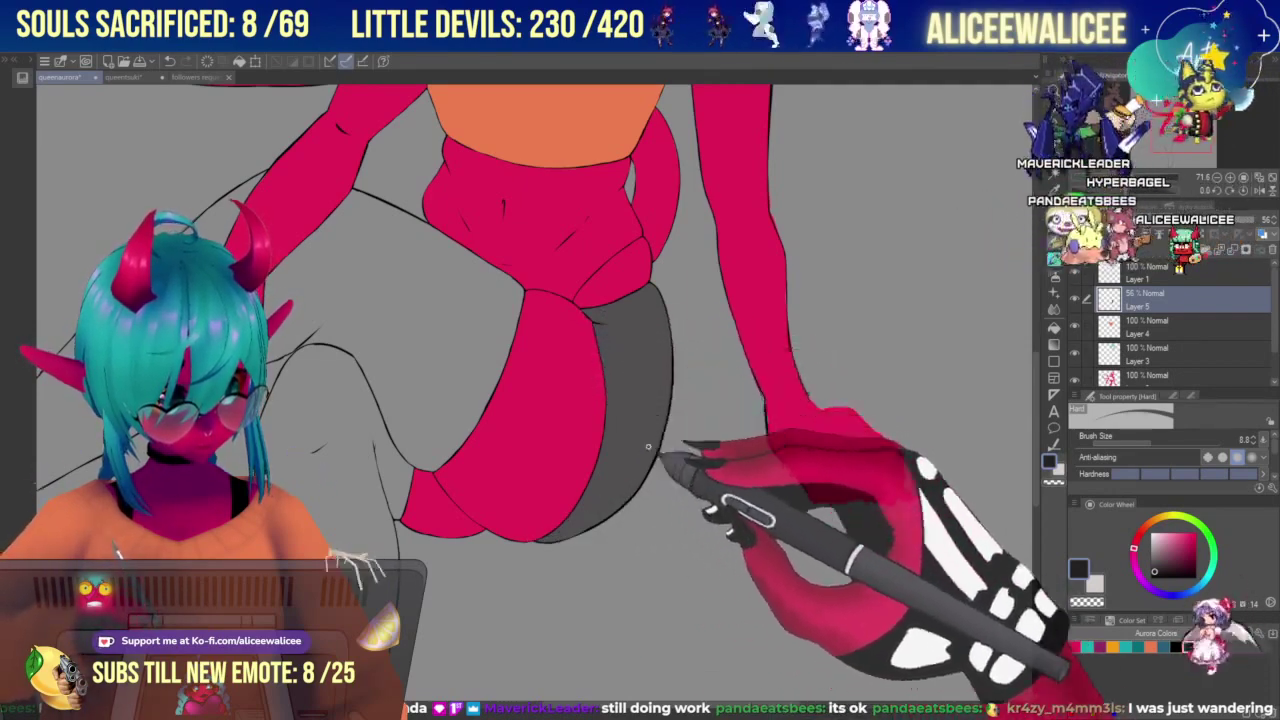
left_click(1054, 241)
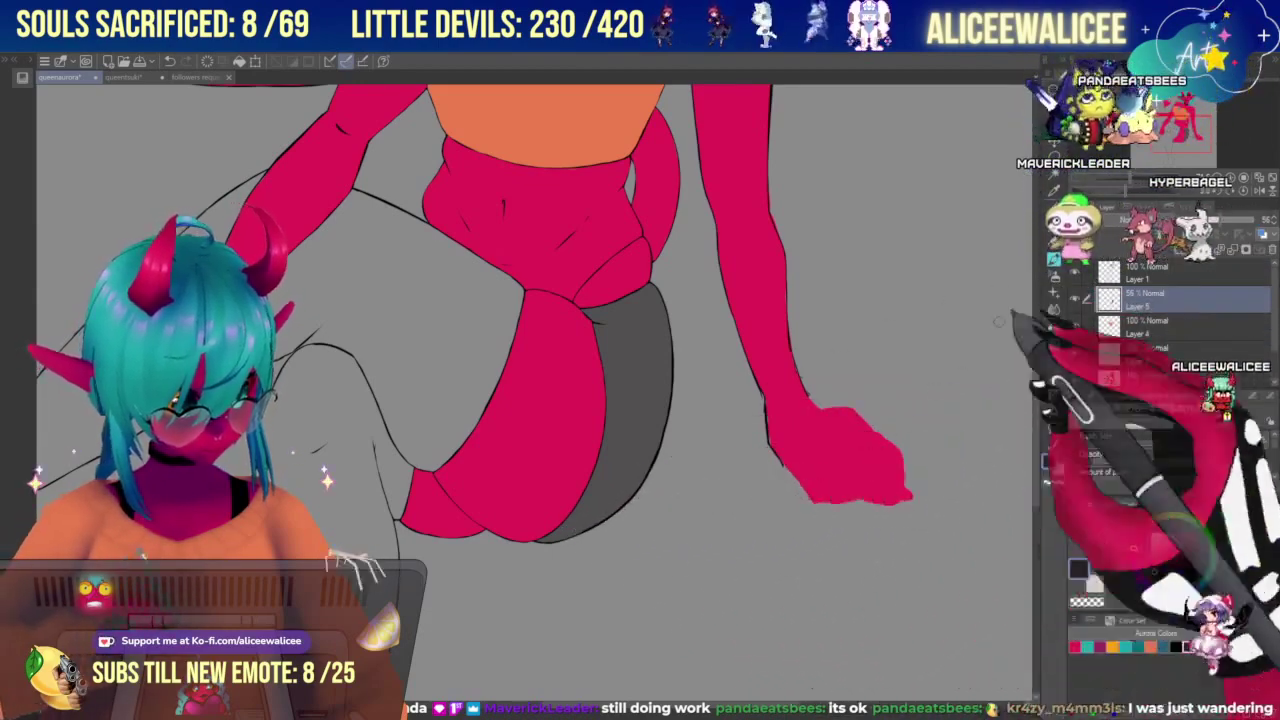
Restore the near-black layer's opacity to 100%.
left_click(1130, 179)
left_click(1233, 219)
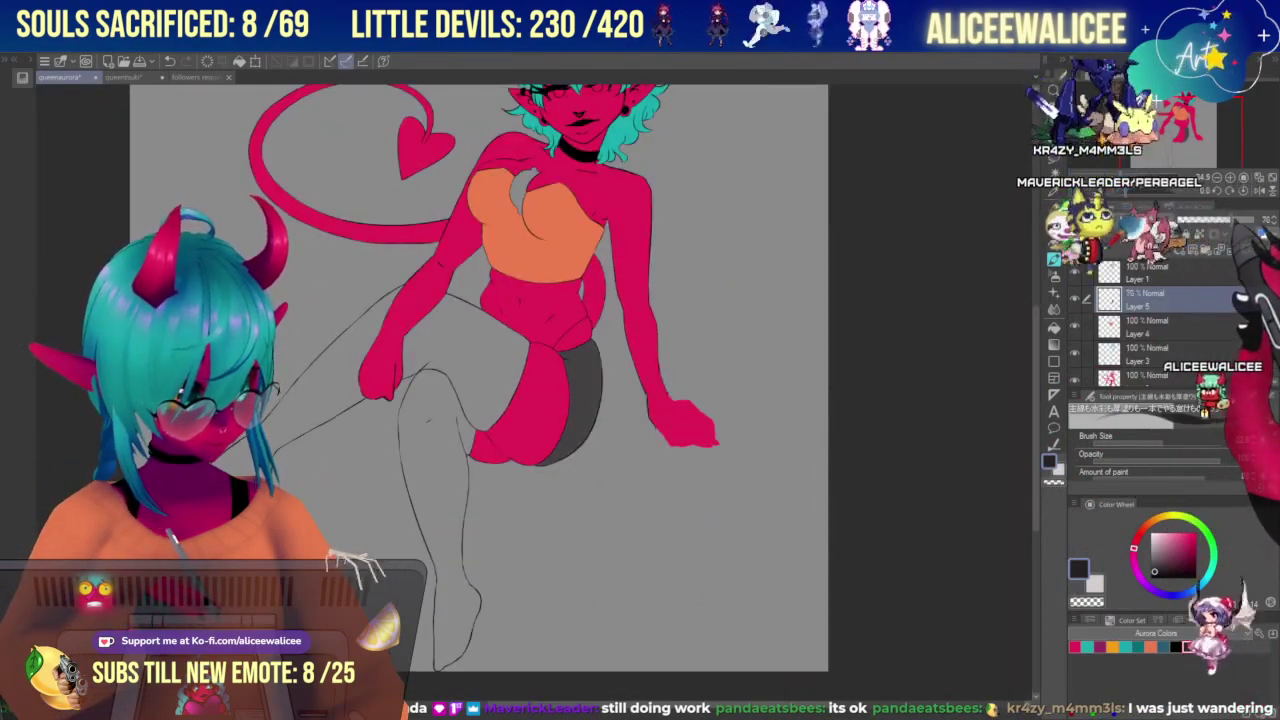
left_click_drag(1233, 219, 1264, 219)
Add a new layer above the near-black one and fill the crossed thigh in white with the brush enlarged to 67.5.
left_click_drag(1177, 127, 1173, 125)
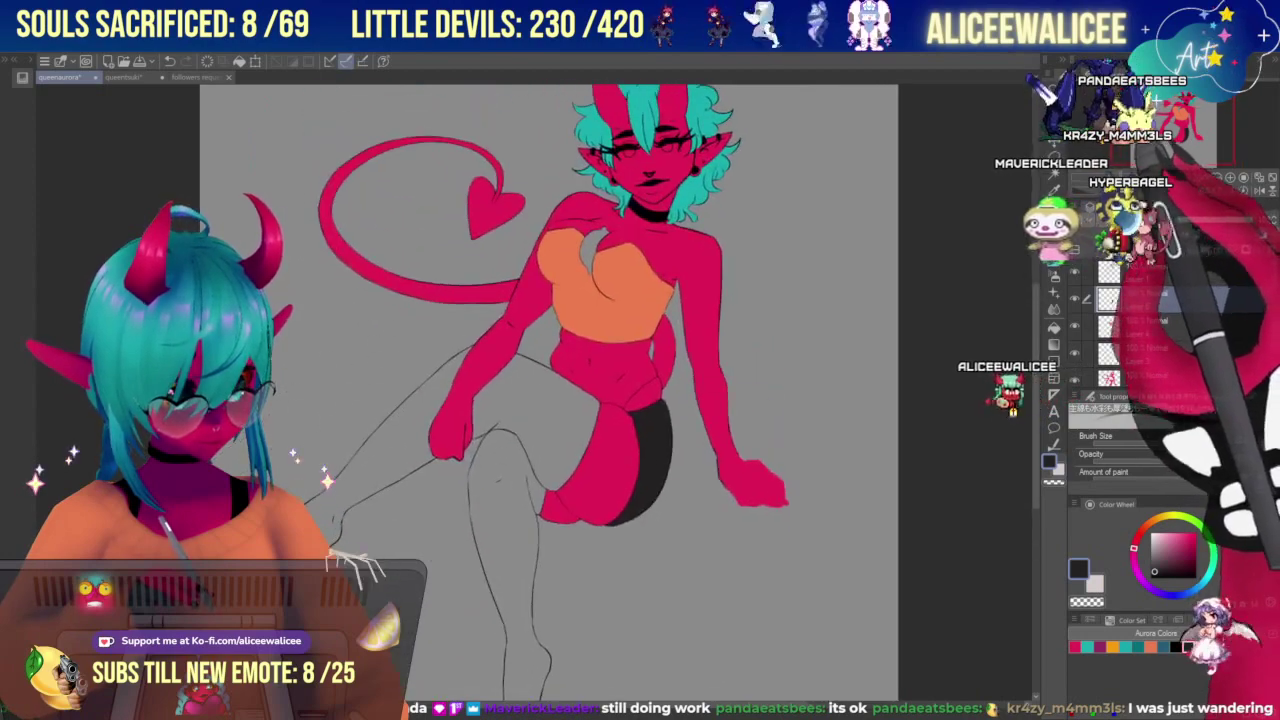
left_click(1146, 179)
scroll(520, 390, "down", 3)
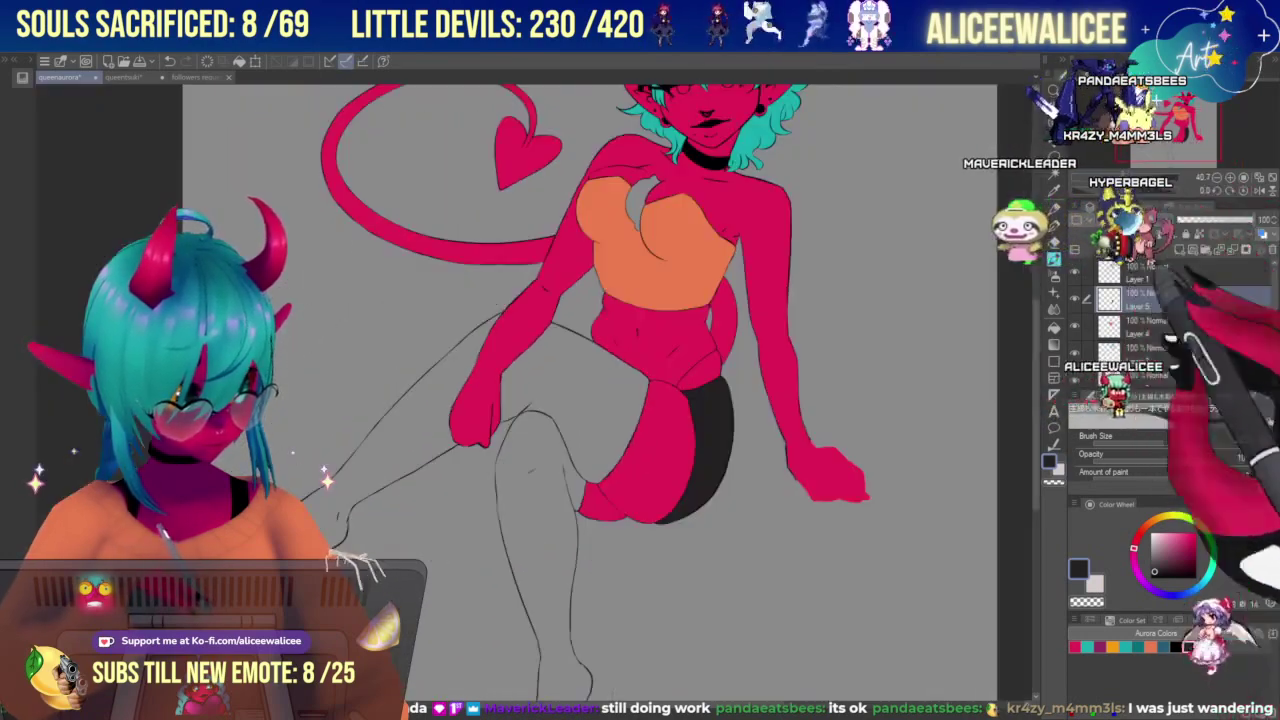
left_click(1188, 647)
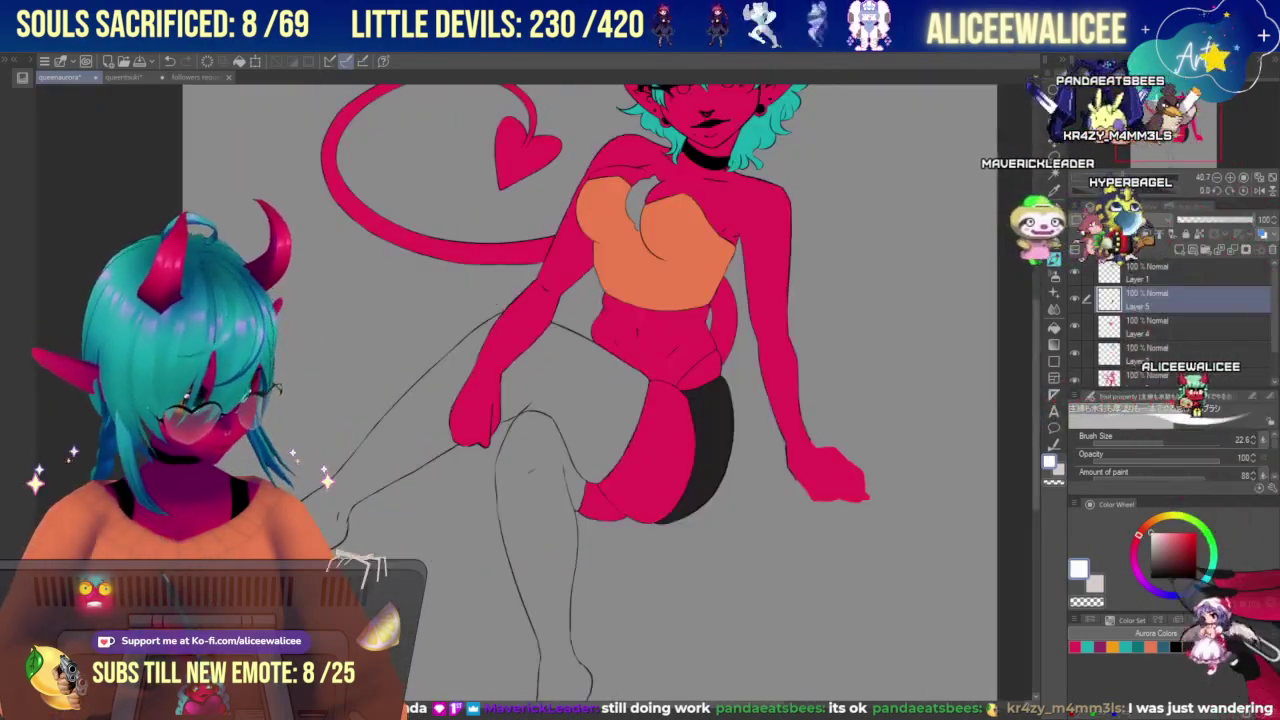
left_click(1179, 250)
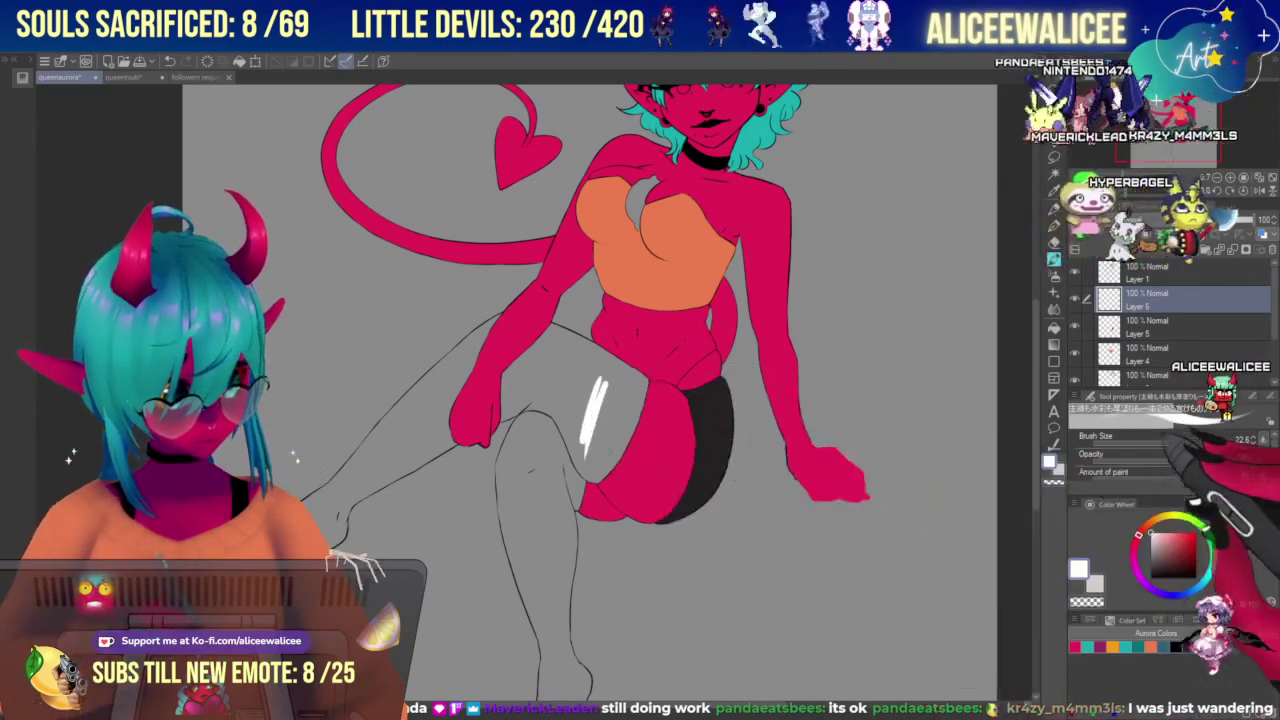
left_click_drag(1164, 443, 1179, 443)
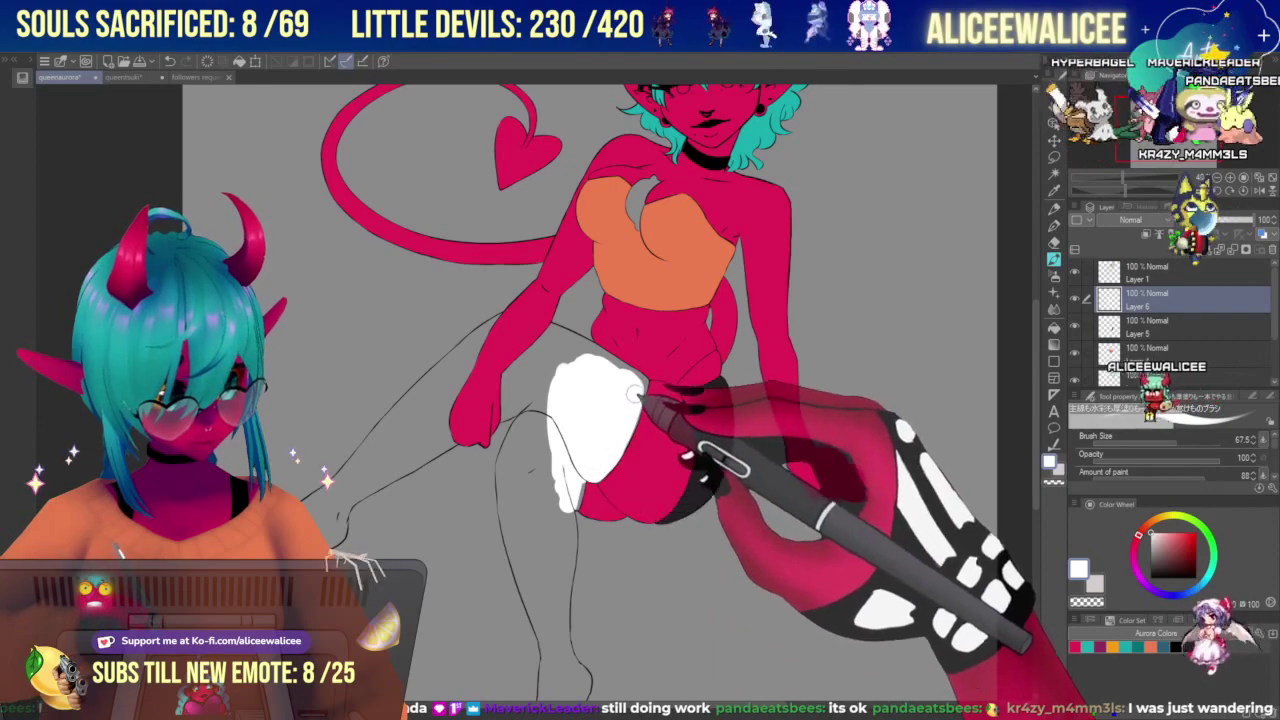
mouse_move(622, 375)
left_mouse_down()
mouse_move(572, 348)
mouse_move(522, 367)
mouse_move(511, 394)
left_mouse_up()
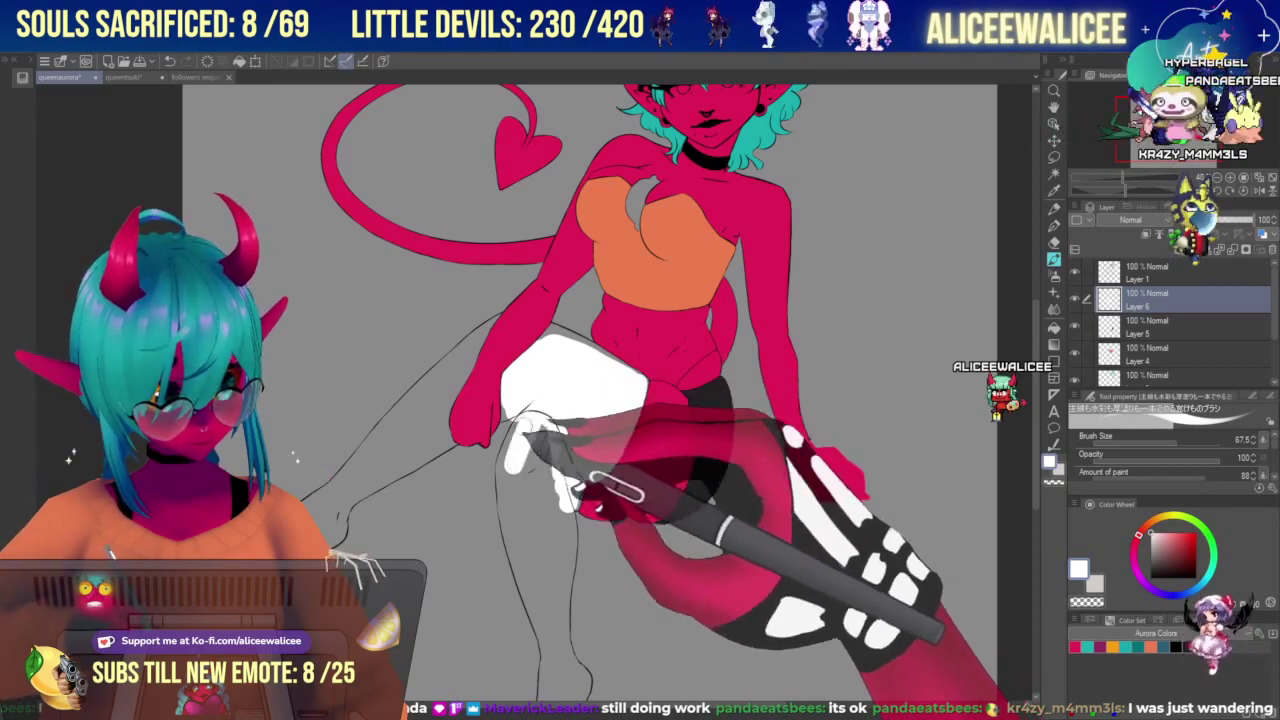
Fill the upright lower leg and foot in white with the 67.5 brush and complete the crossed thigh's upper edge.
mouse_move(519, 443)
left_mouse_down()
mouse_move(506, 528)
mouse_move(504, 467)
mouse_move(526, 550)
mouse_move(526, 450)
mouse_move(544, 538)
left_mouse_up()
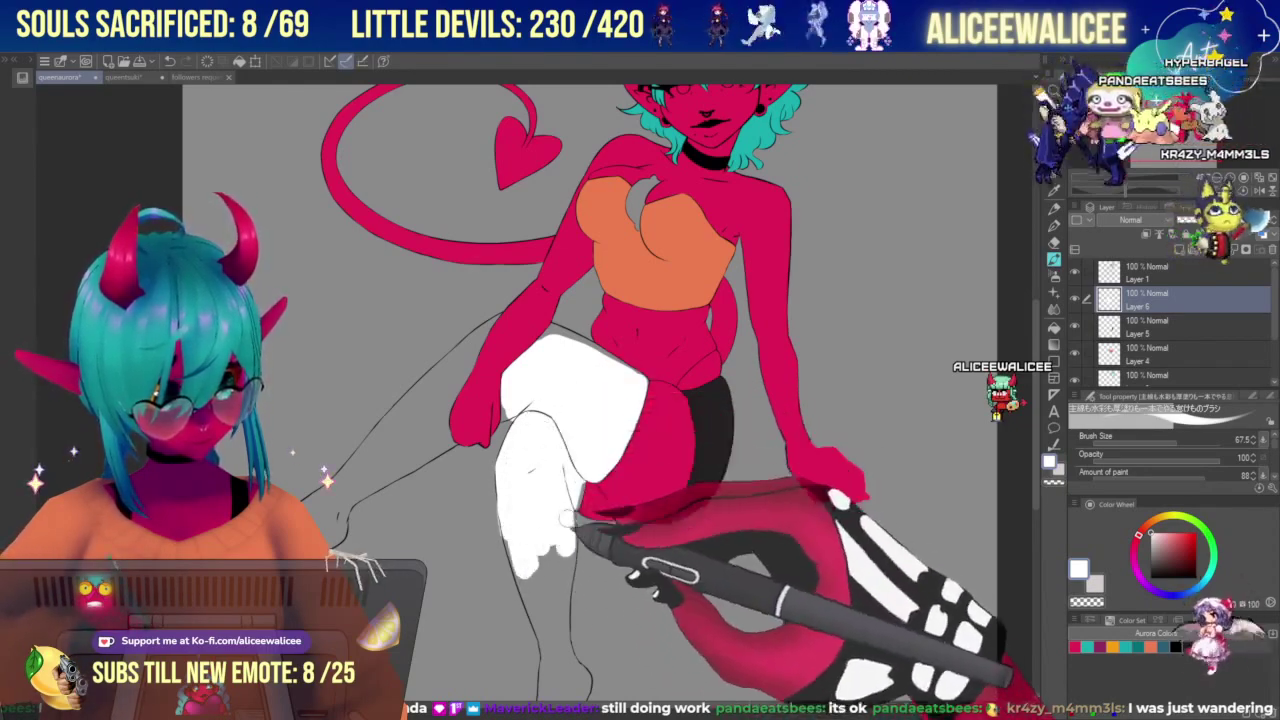
left_click_drag(1164, 146, 1161, 134)
mouse_move(600, 493)
left_mouse_down()
mouse_move(622, 563)
mouse_move(638, 556)
mouse_move(636, 516)
mouse_move(636, 550)
left_mouse_up()
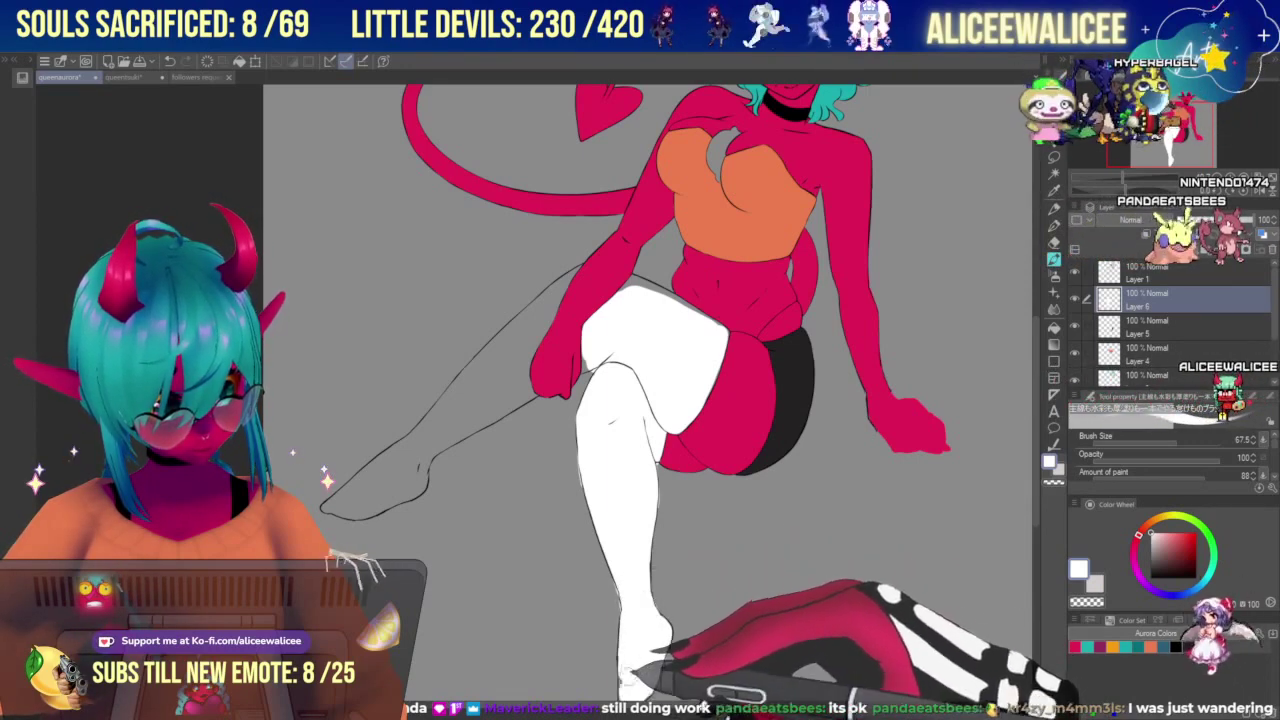
left_click_drag(645, 400, 712, 479)
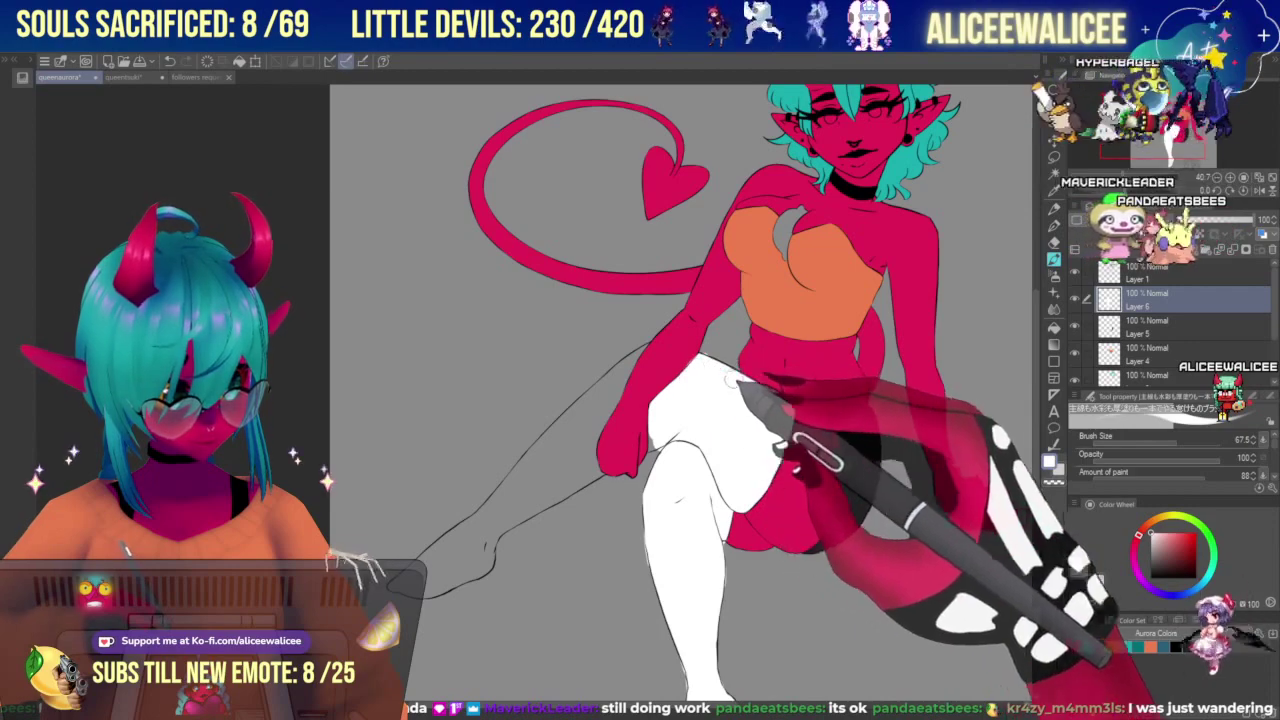
Fill the extended crossed leg and foot in white, and erase the overflow from the forearm and hand with the 36.1 hard eraser.
mouse_move(648, 352)
left_mouse_down()
mouse_move(586, 425)
mouse_move(642, 358)
mouse_move(598, 378)
mouse_move(548, 440)
mouse_move(628, 397)
mouse_move(532, 486)
mouse_move(664, 441)
mouse_move(508, 500)
mouse_move(556, 450)
mouse_move(459, 552)
mouse_move(490, 511)
mouse_move(440, 546)
mouse_move(418, 588)
mouse_move(392, 583)
left_mouse_up()
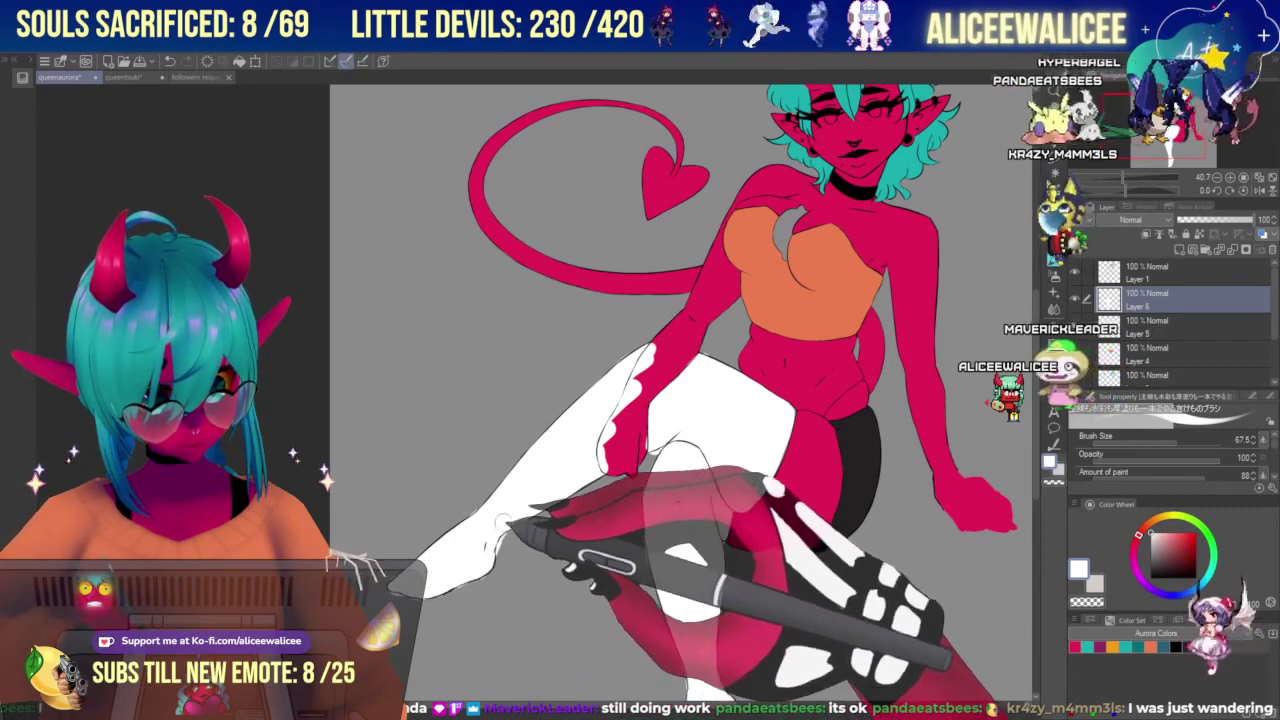
left_click(1055, 276)
left_click_drag(652, 352, 630, 399)
left_click(1172, 442)
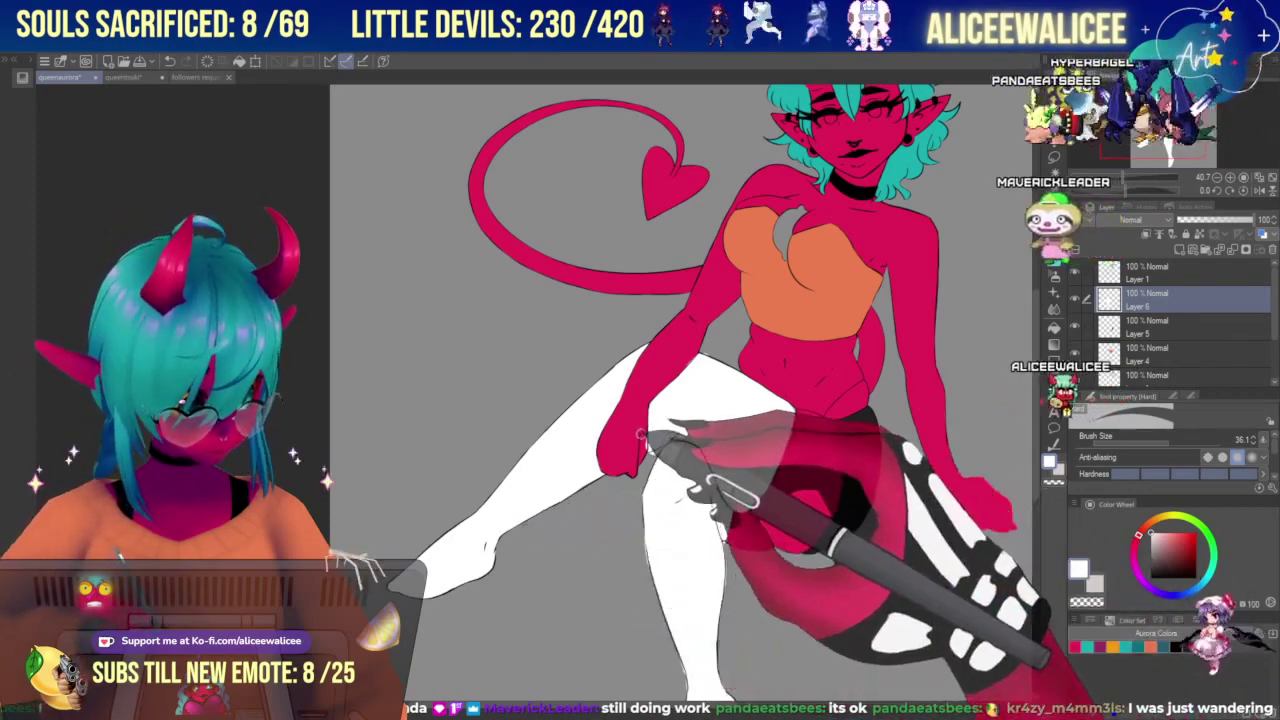
Clean the edges of the white legs and upright foot with the 14.1 hard eraser, patching the toes with the 67.5 brush.
left_click(1156, 443)
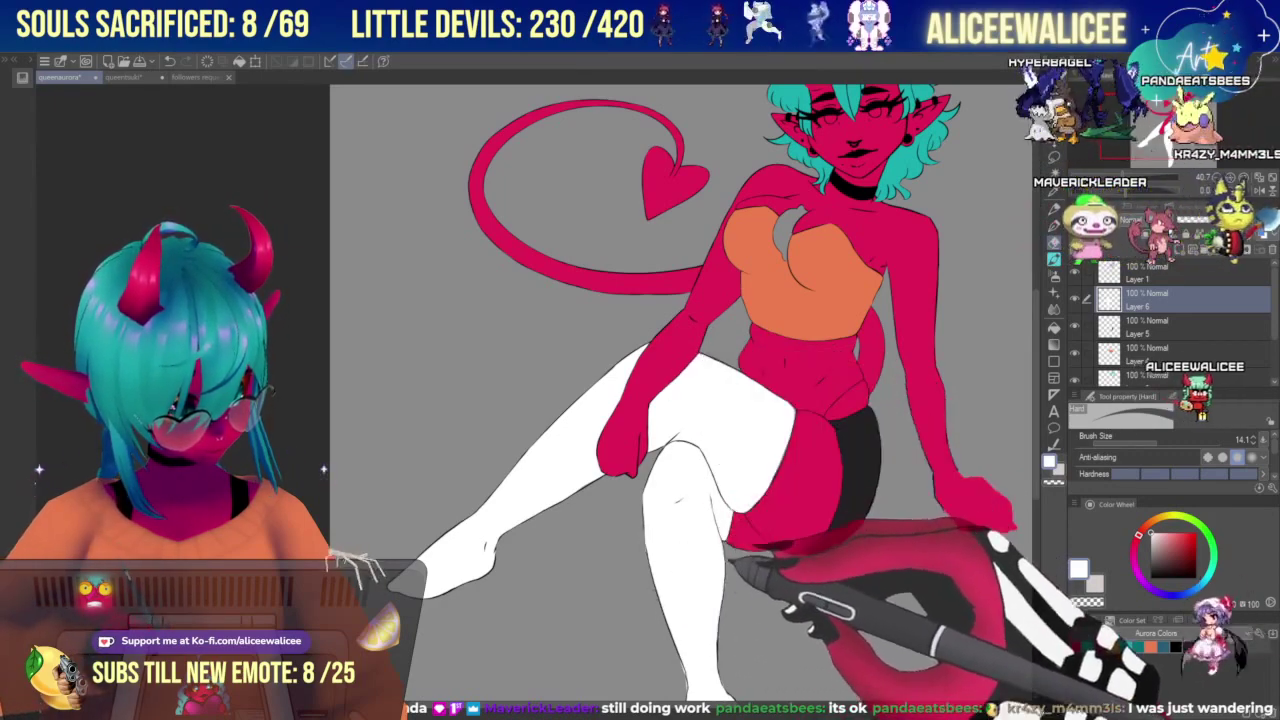
left_click_drag(1151, 126, 1154, 140)
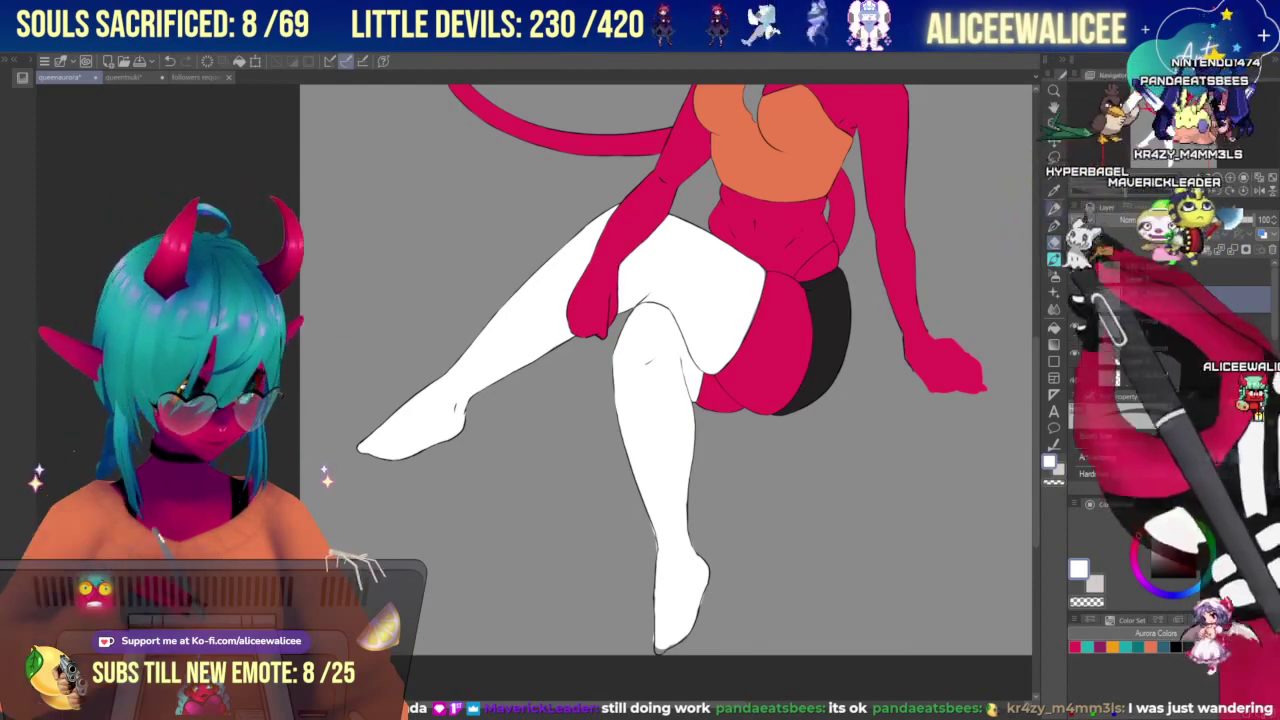
left_click_drag(660, 420, 623, 350)
left_click_drag(1135, 177, 1162, 150)
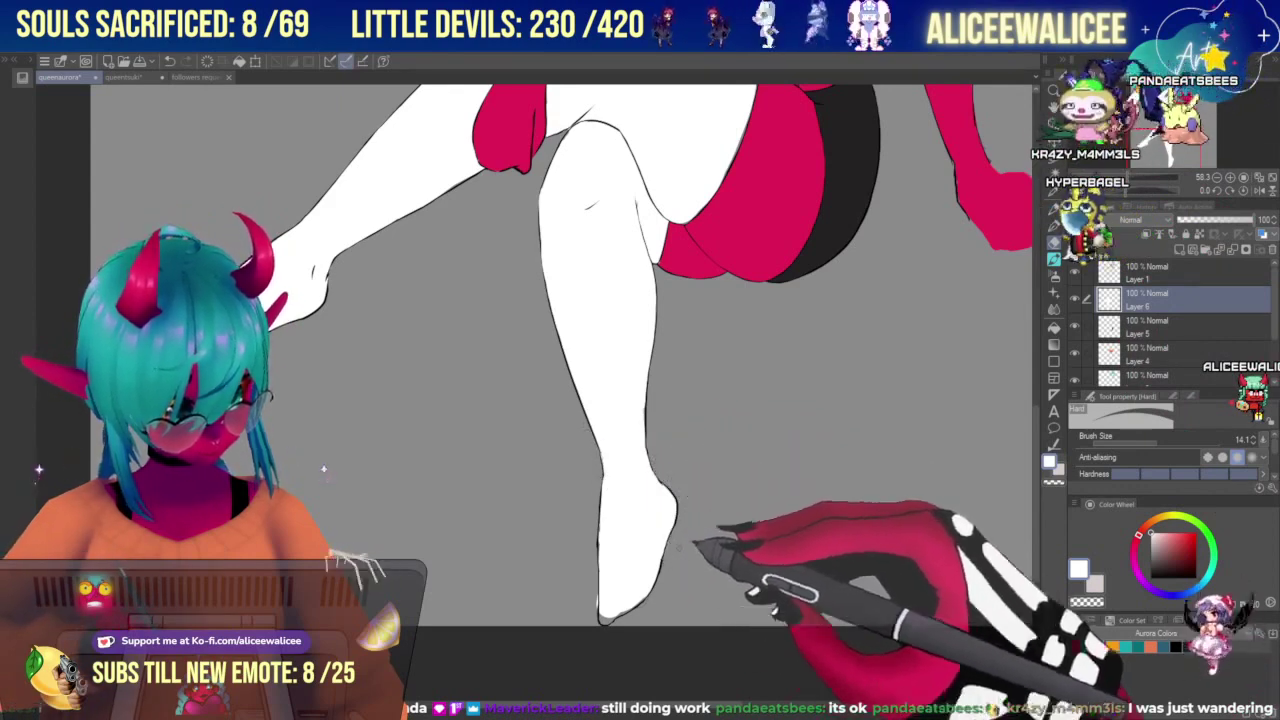
left_click(1054, 259)
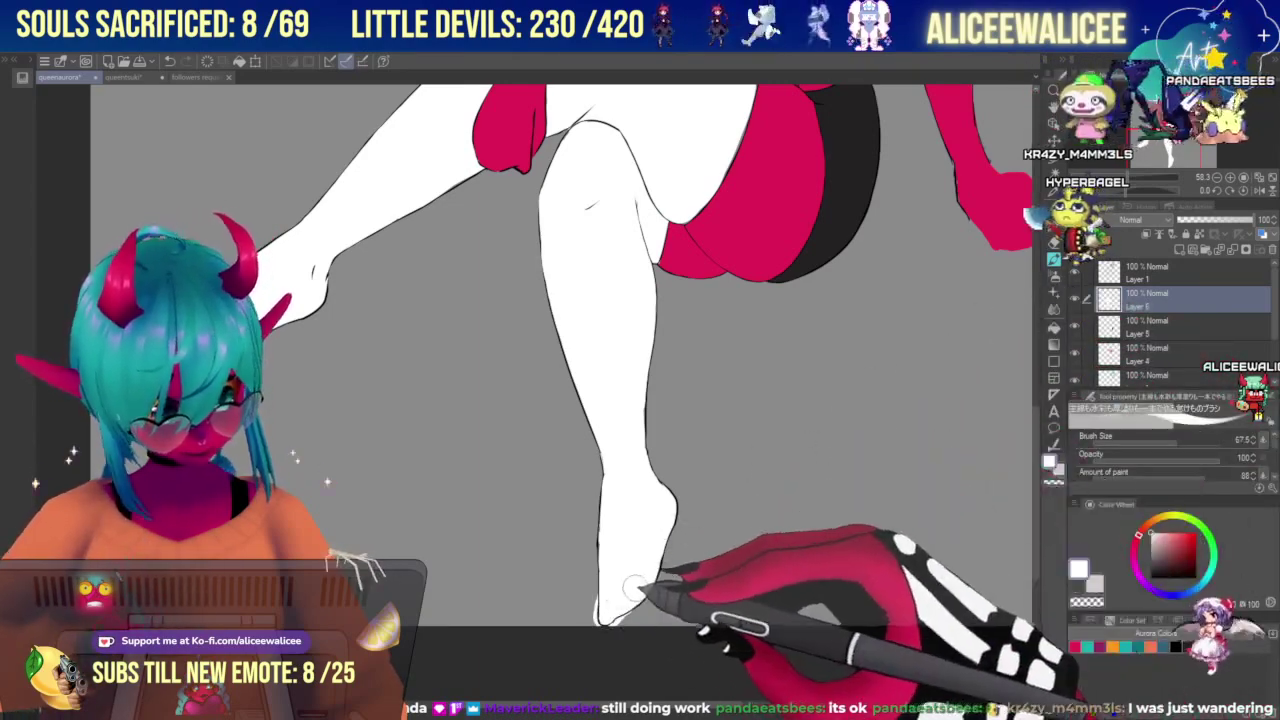
key("e")
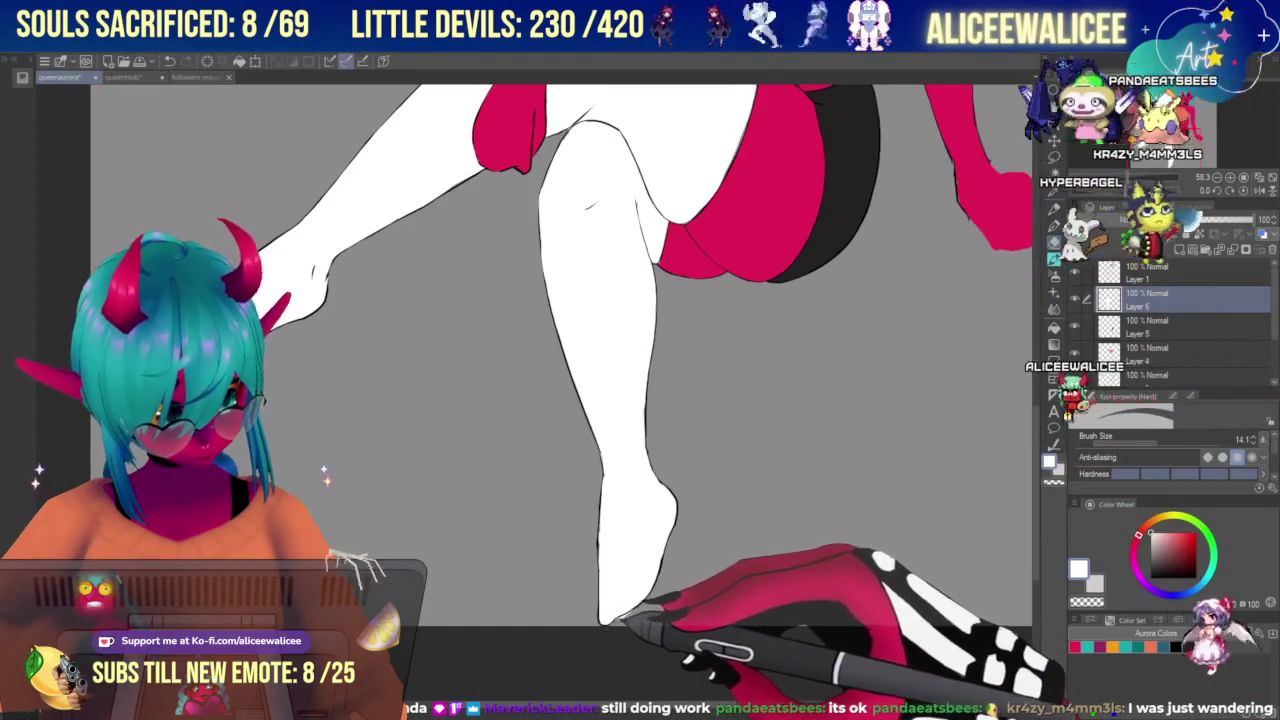
Refine the white edges around the knee and thigh hem, alternating the 14.1 hard eraser and a 22.6 brush.
left_click_drag(1176, 138, 1174, 129)
key("b")
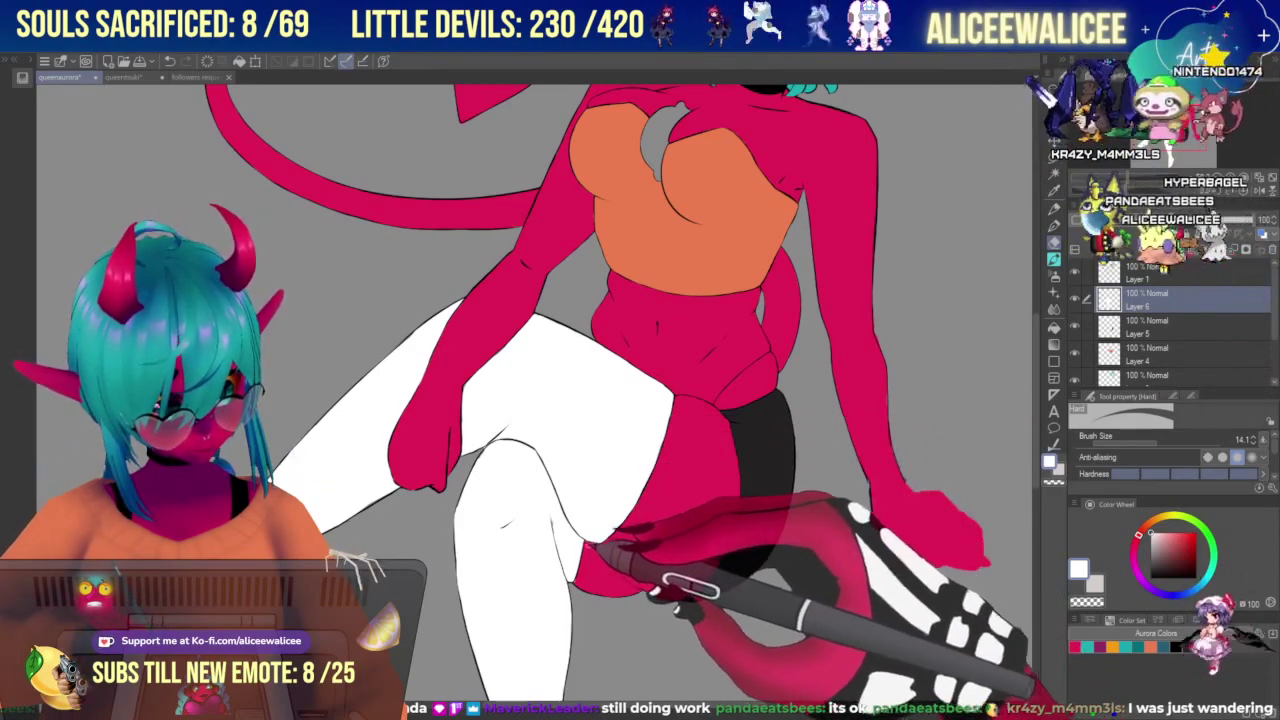
left_click(1054, 259)
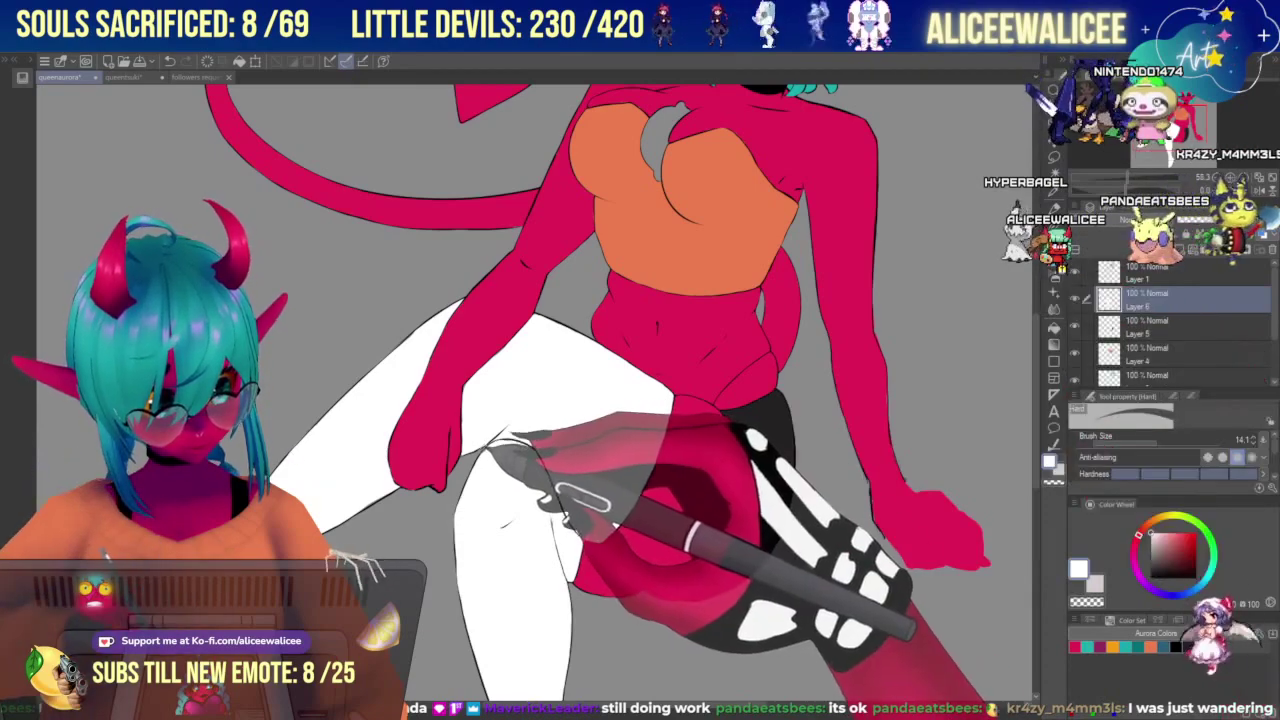
left_click(1054, 241)
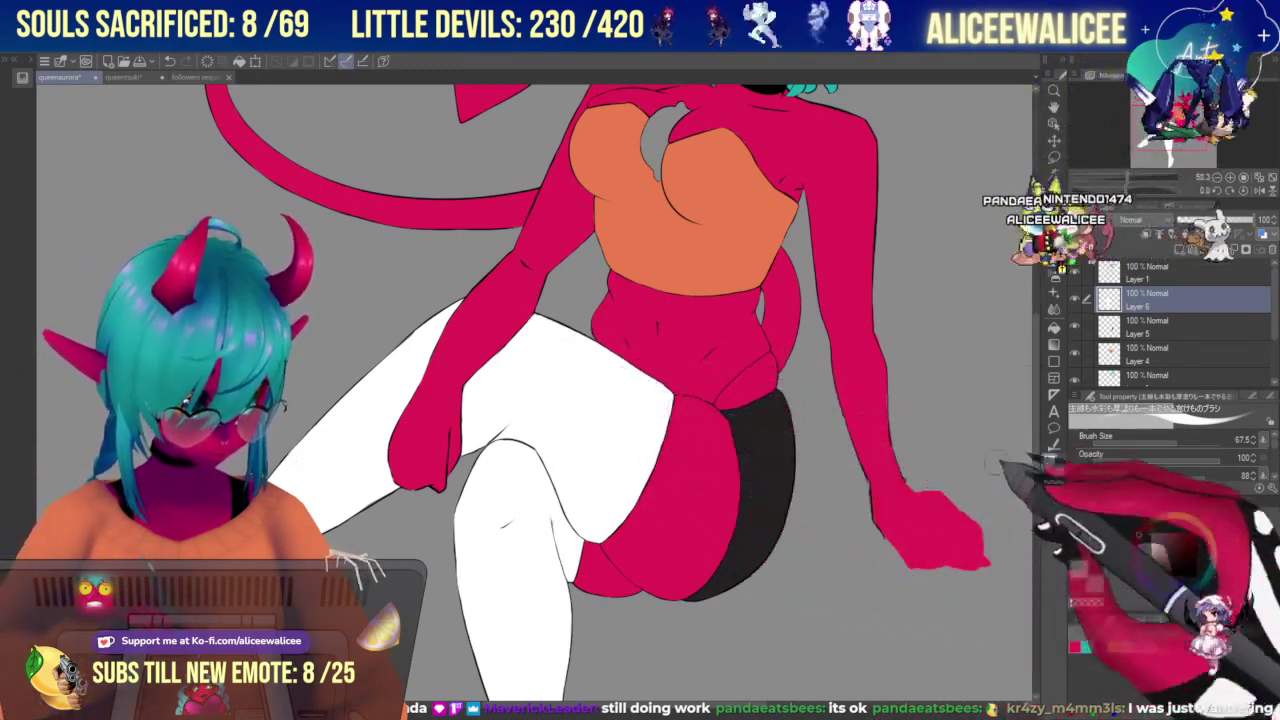
left_click(1054, 260)
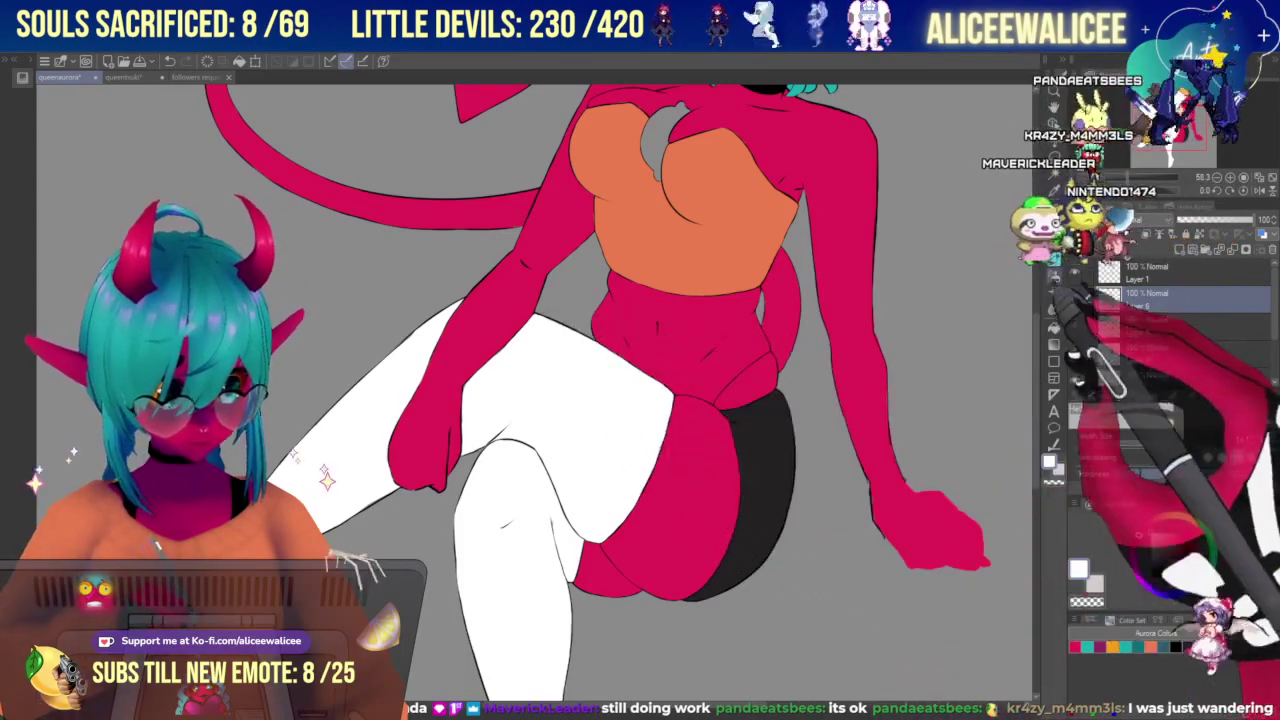
left_click(1054, 262)
left_click(1162, 442)
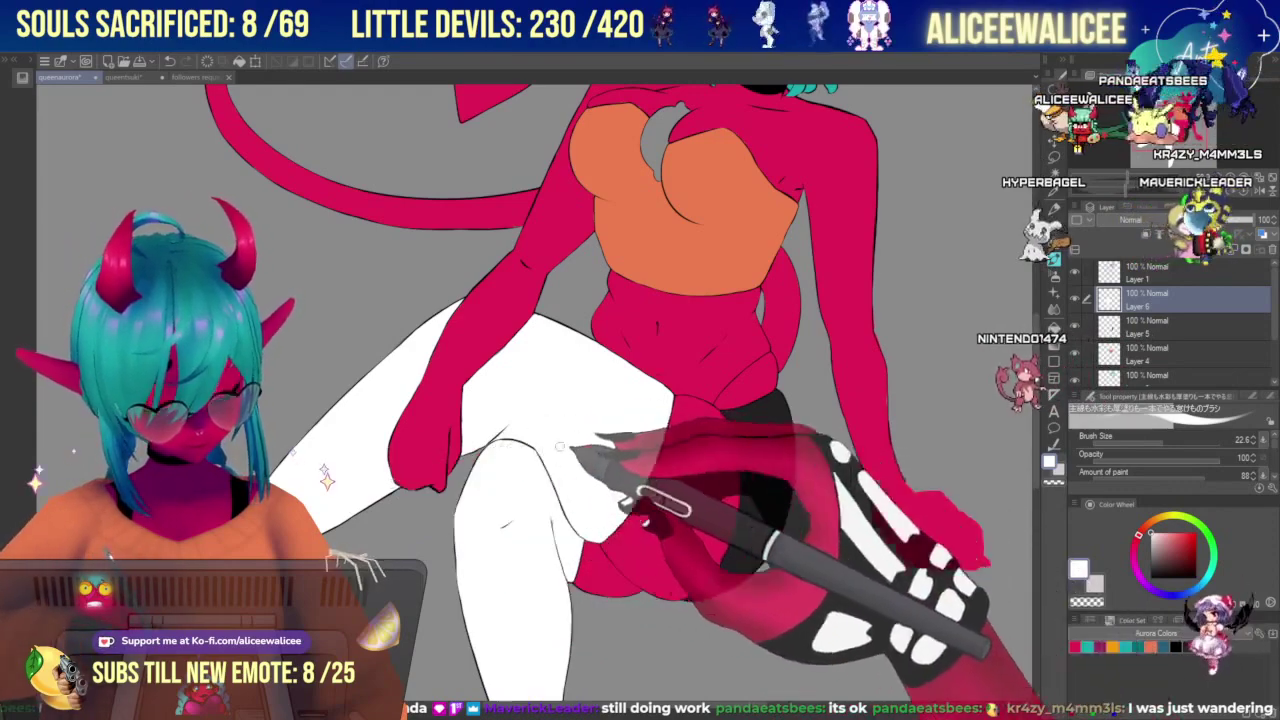
left_click_drag(1180, 131, 1174, 119)
left_click(1122, 178)
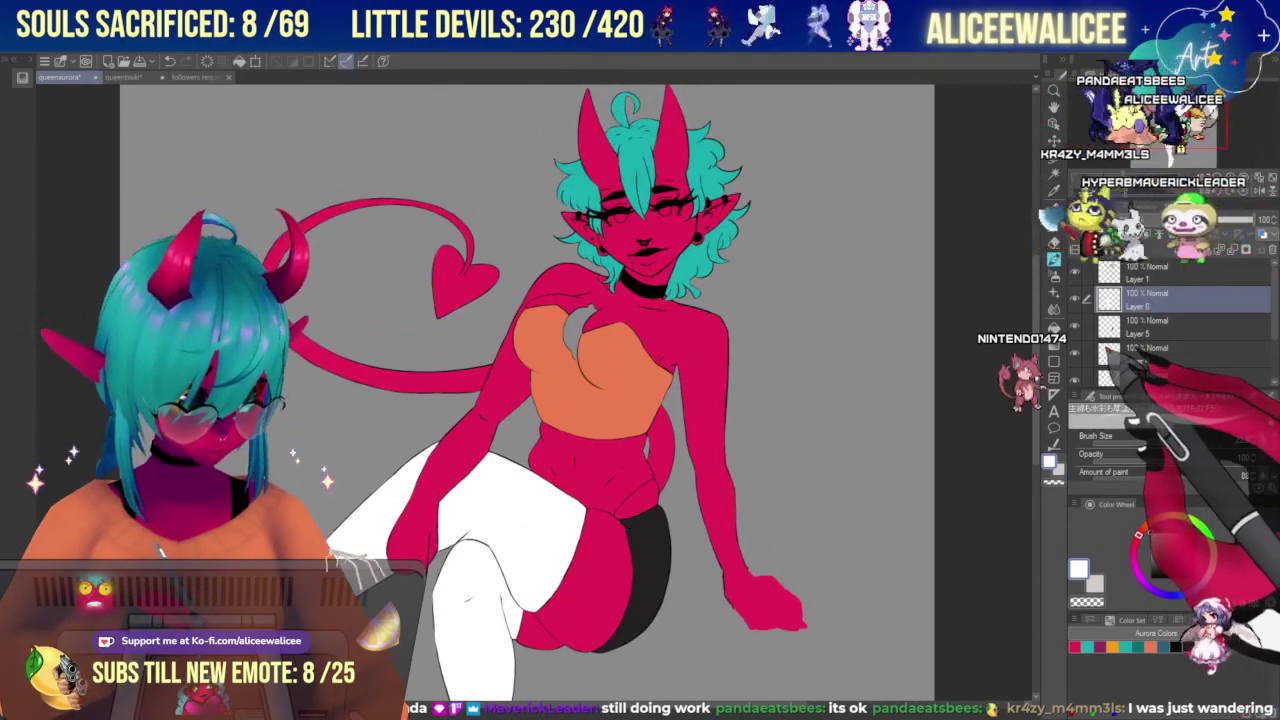
Fill the crescent ornament between the cups of the top in golden yellow on a new layer, cleaning its edges with the 14.1 hard eraser.
left_click(1181, 250)
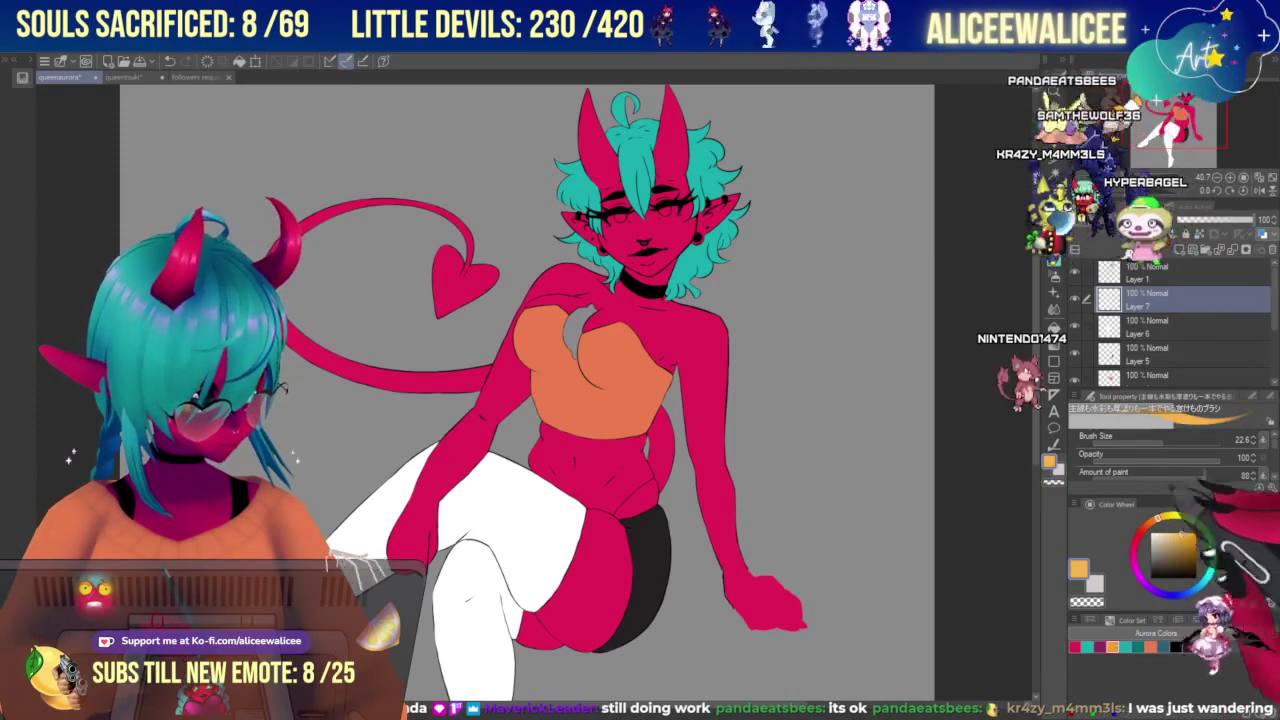
key("ctrl+plus")
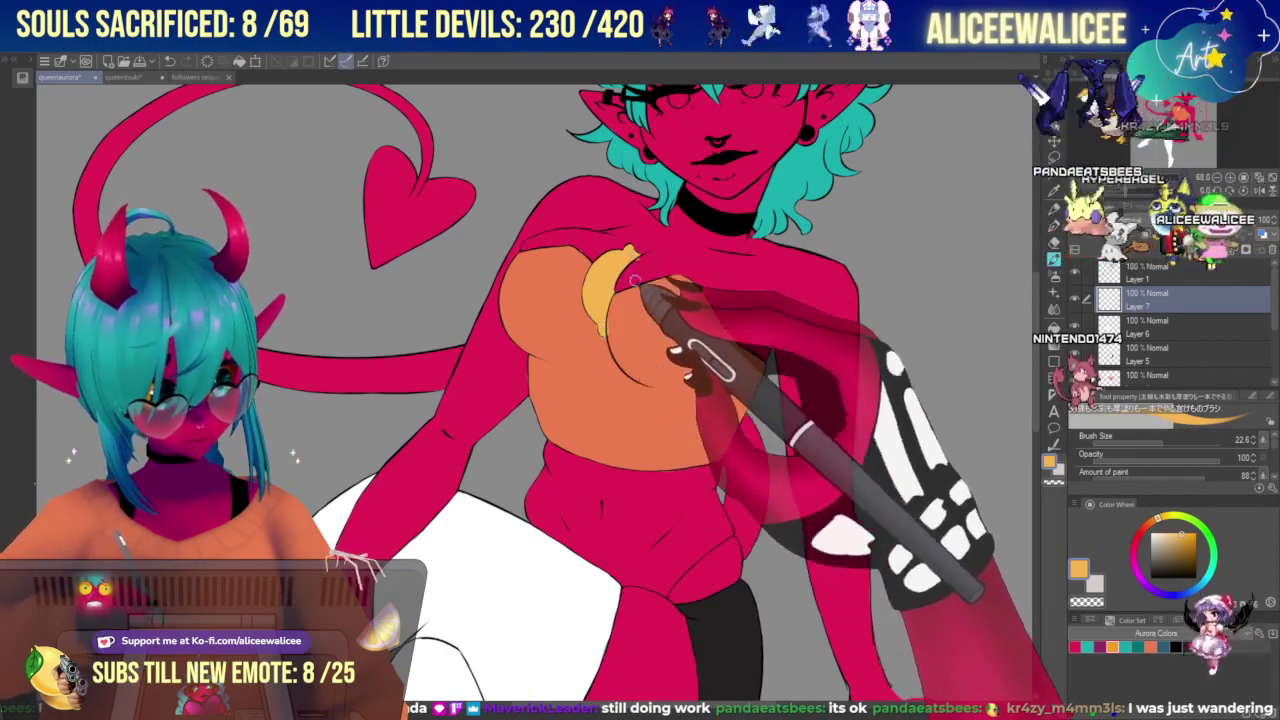
key("e")
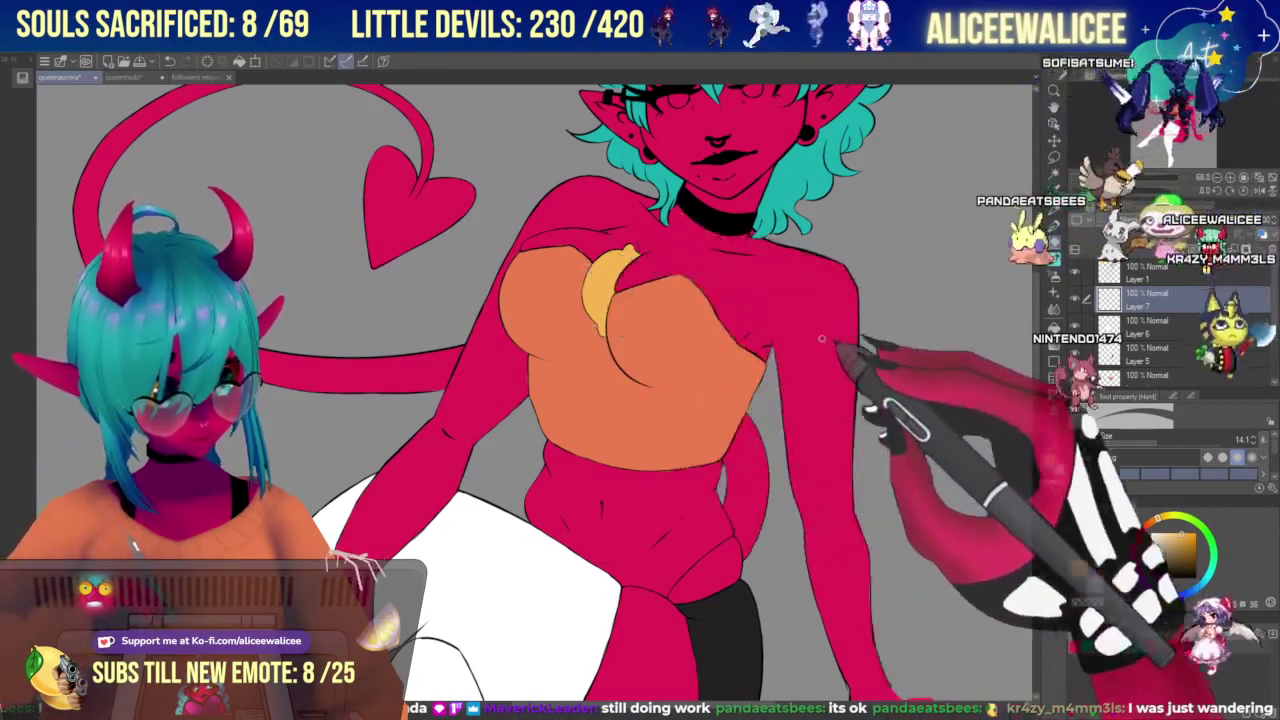
key("b")
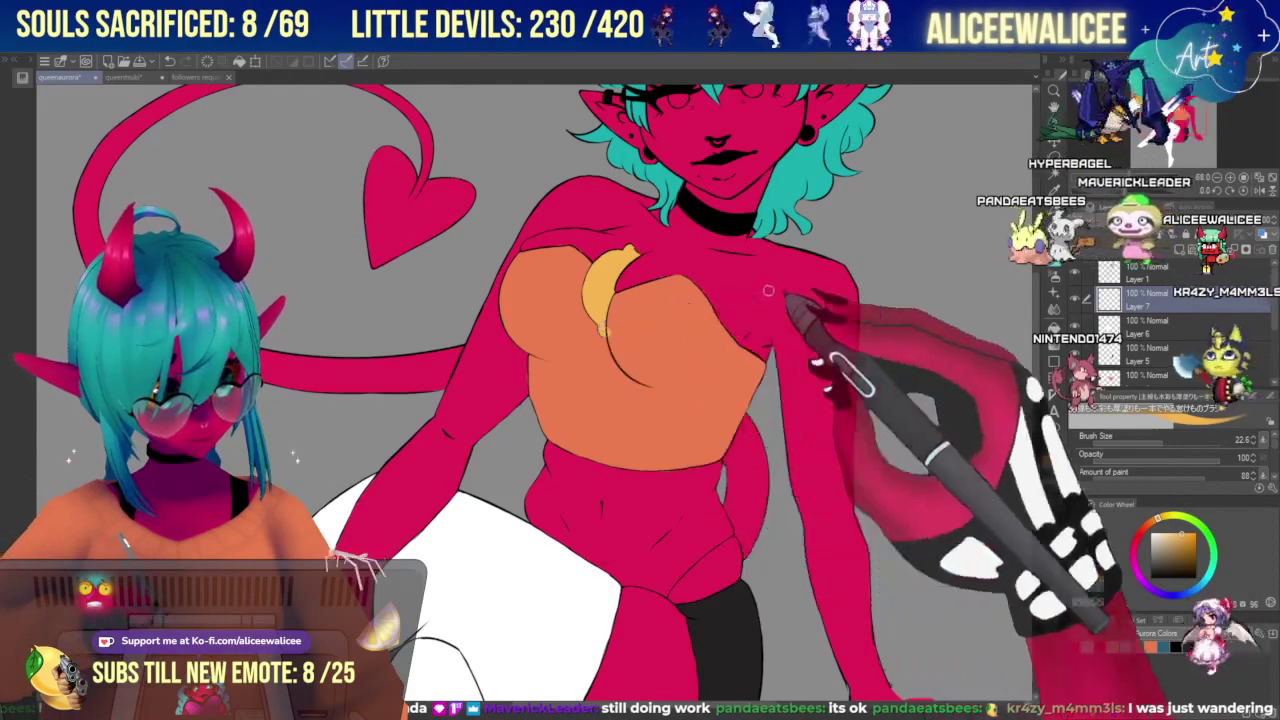
key("e")
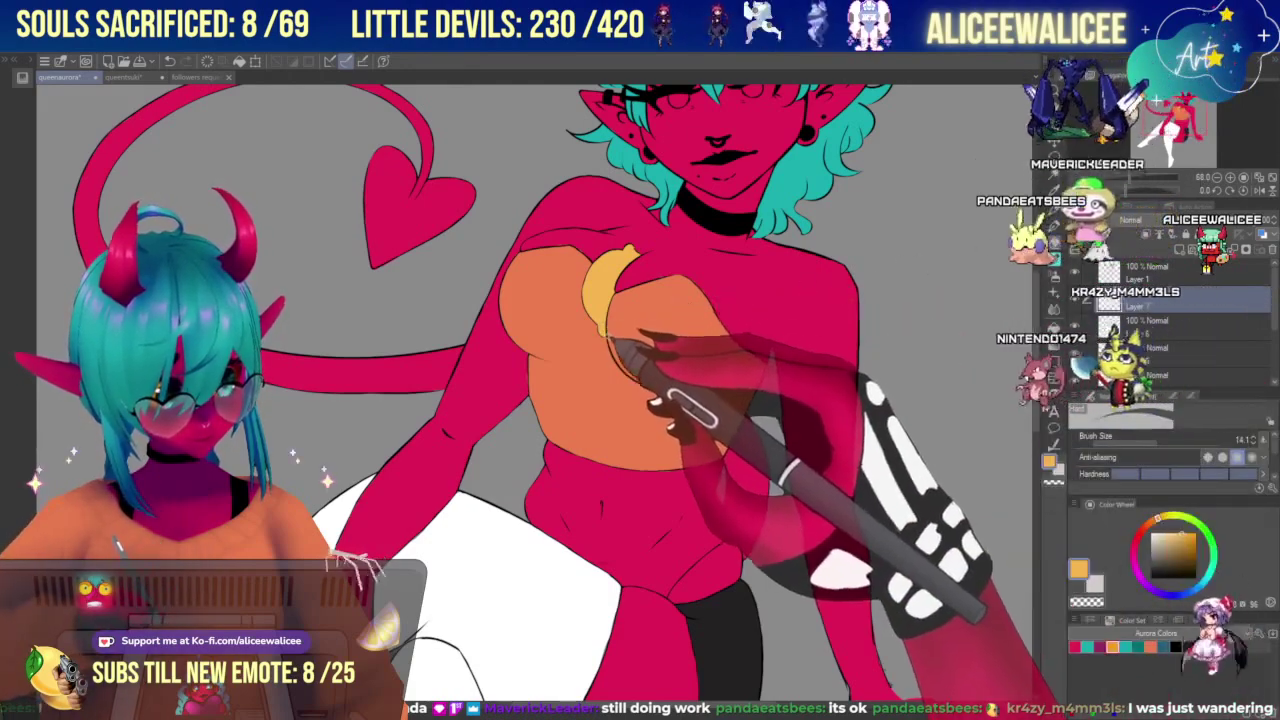
scroll(638, 401, "up", 2)
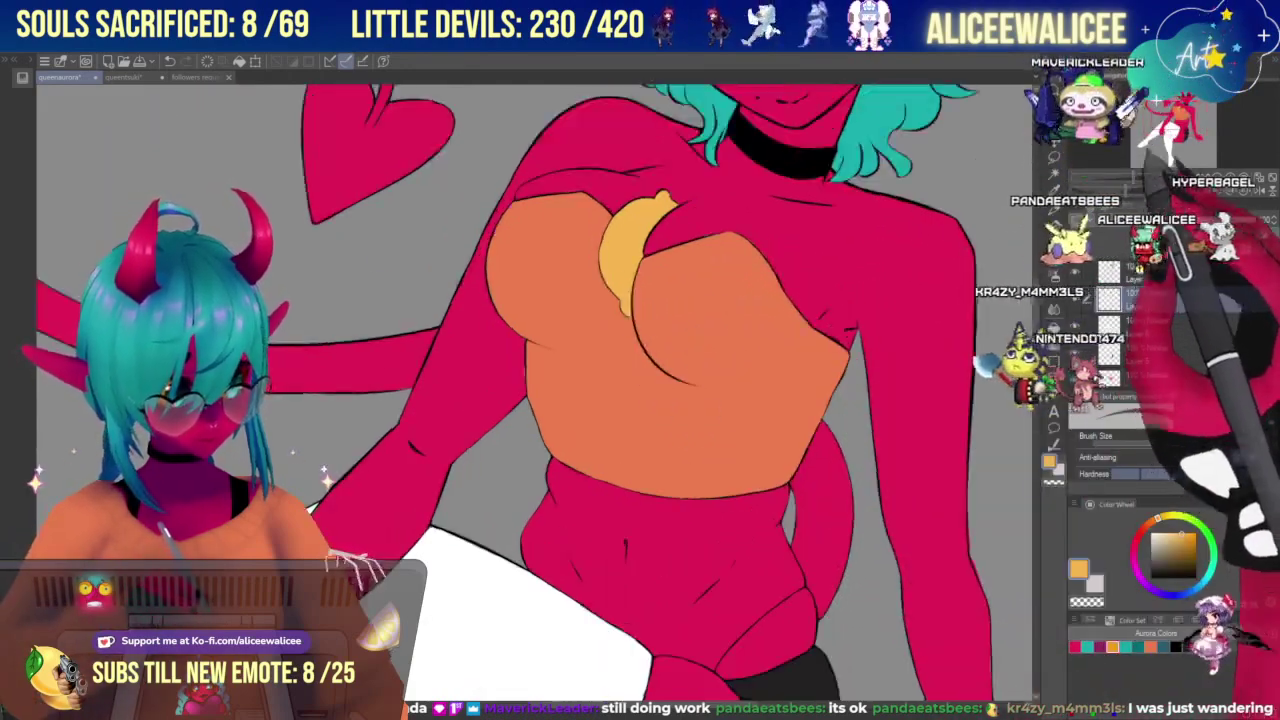
left_click_drag(420, 520, 397, 651)
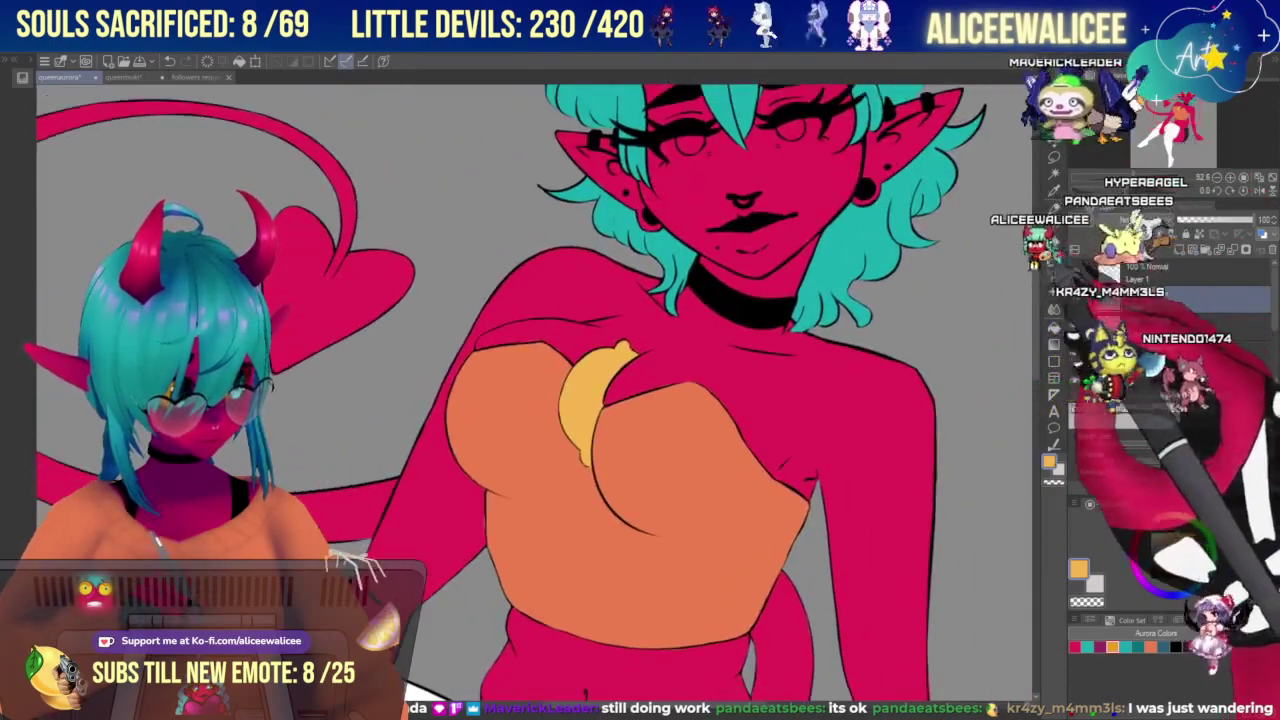
left_click_drag(628, 357, 608, 390)
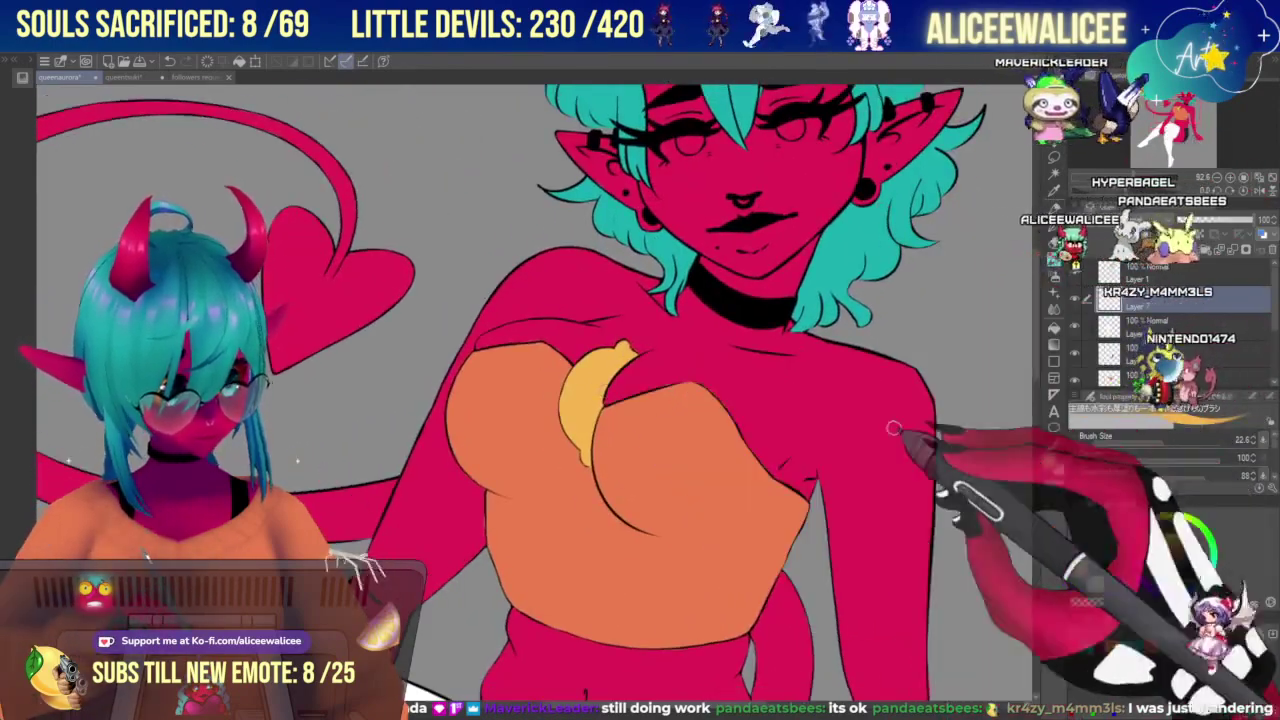
Colour both of the devil's eyes in a deeper golden orange with the 22.6 brush on a new layer beneath the line art.
left_click(1115, 178)
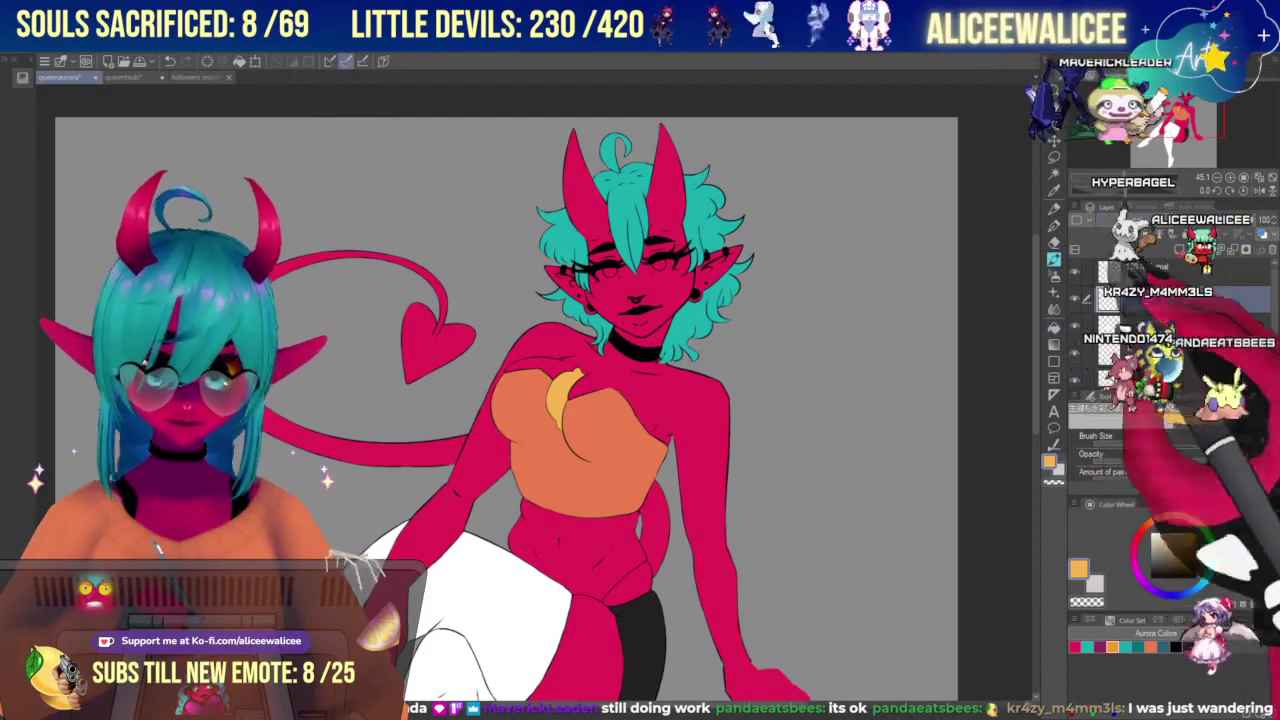
mouse_move(1177, 110)
left_mouse_down()
mouse_move(1177, 127)
mouse_move(1176, 113)
left_mouse_up()
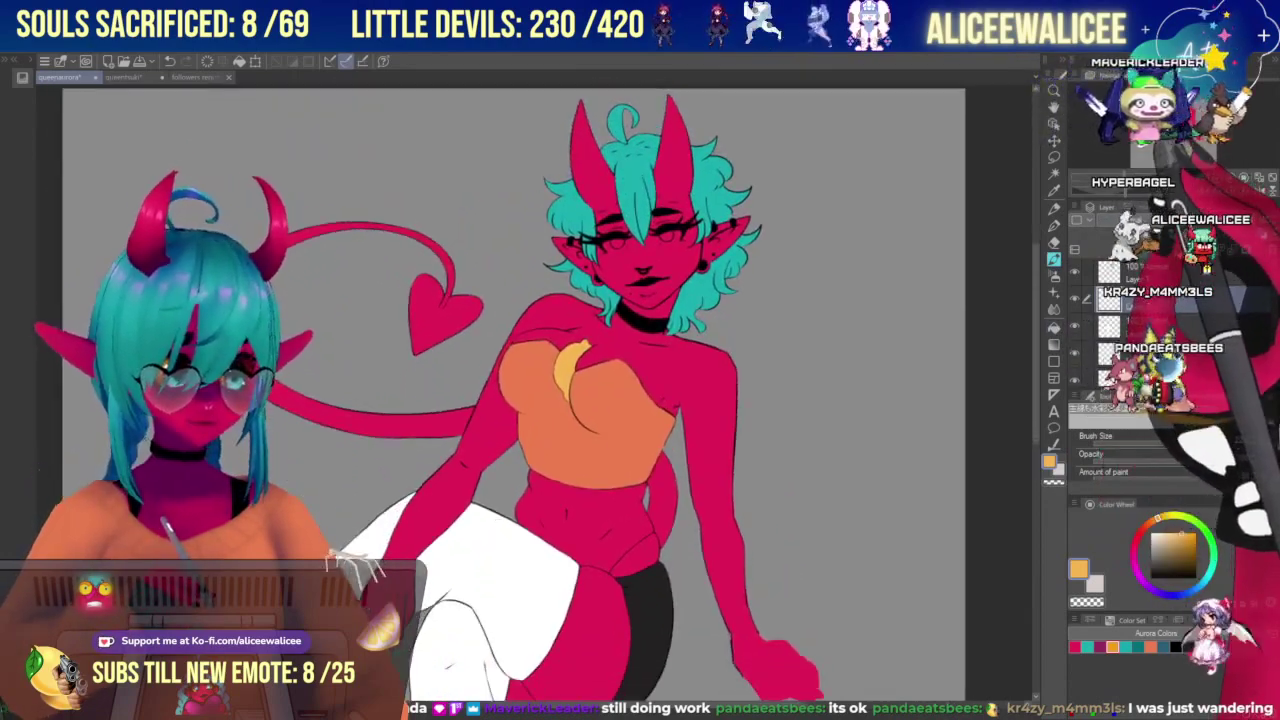
scroll(323, 468, "up", 3)
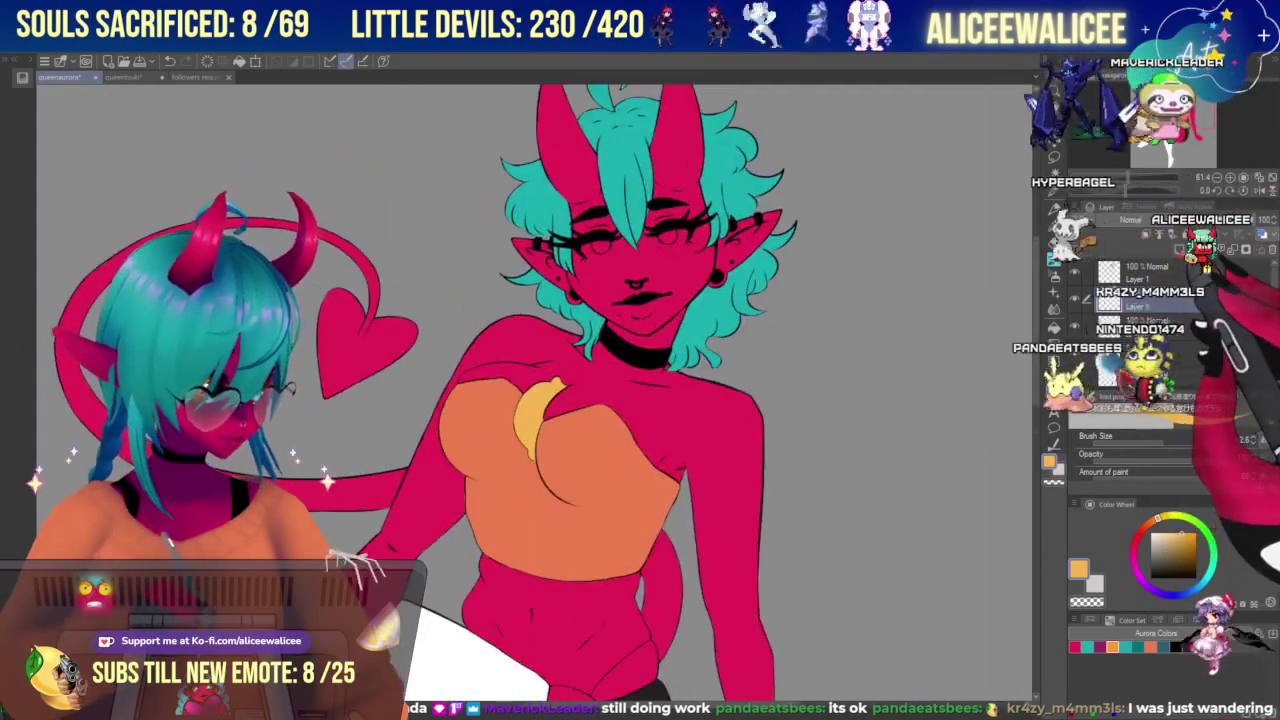
left_click(1141, 178)
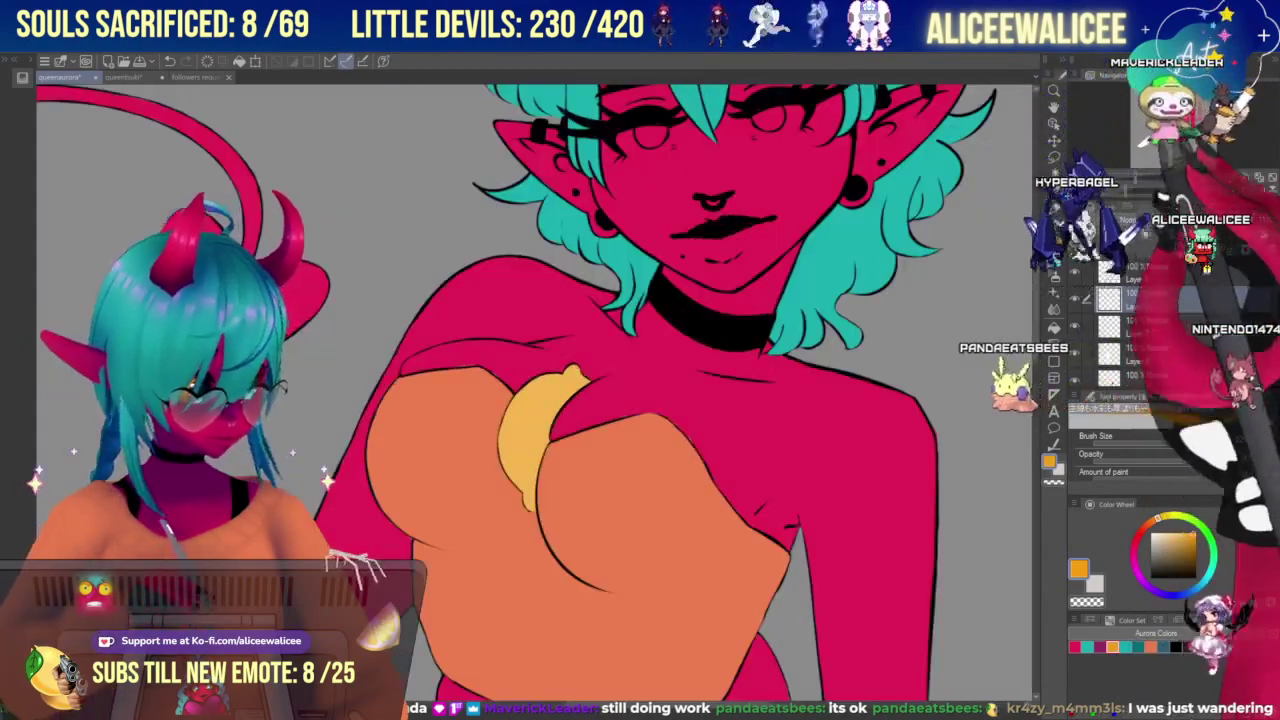
left_click_drag(1176, 113, 1181, 103)
left_click_drag(494, 382, 534, 380)
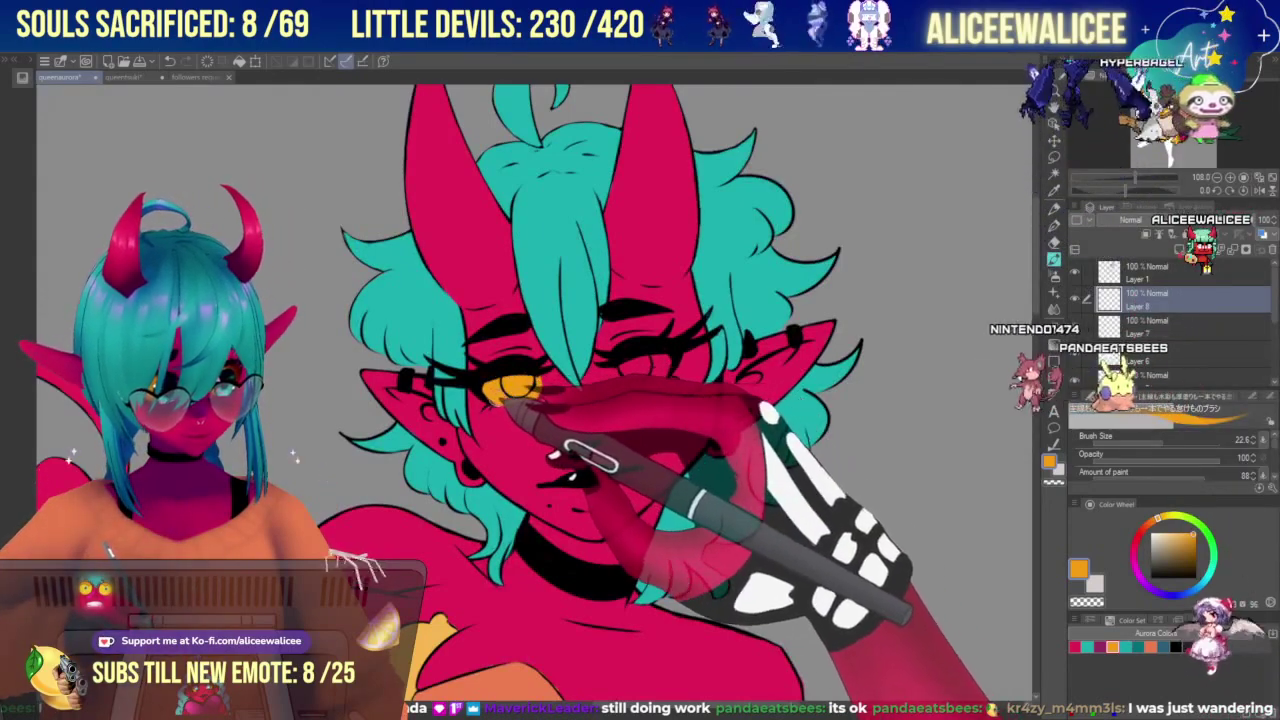
left_click_drag(655, 380, 632, 370)
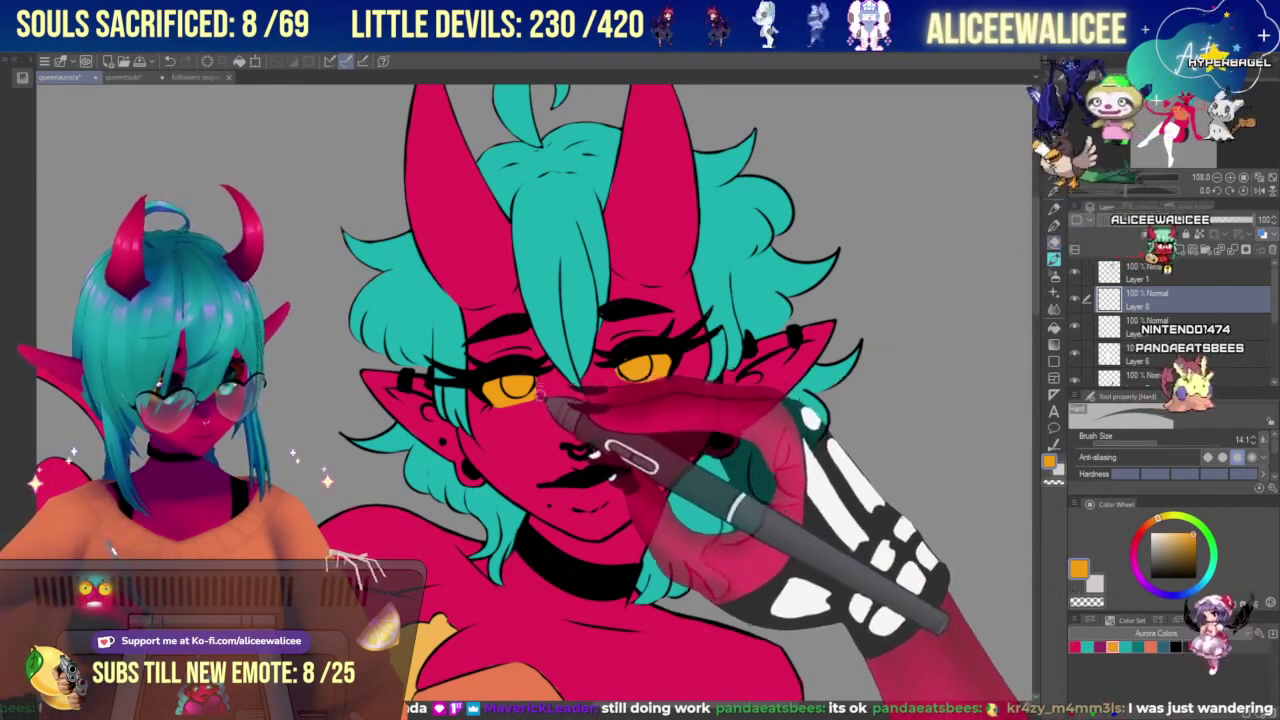
Soften the lower edges of the orange eyes with the 10.3 soft airbrush, and paint teal irises on a layer moved above the line art.
left_click(1054, 276)
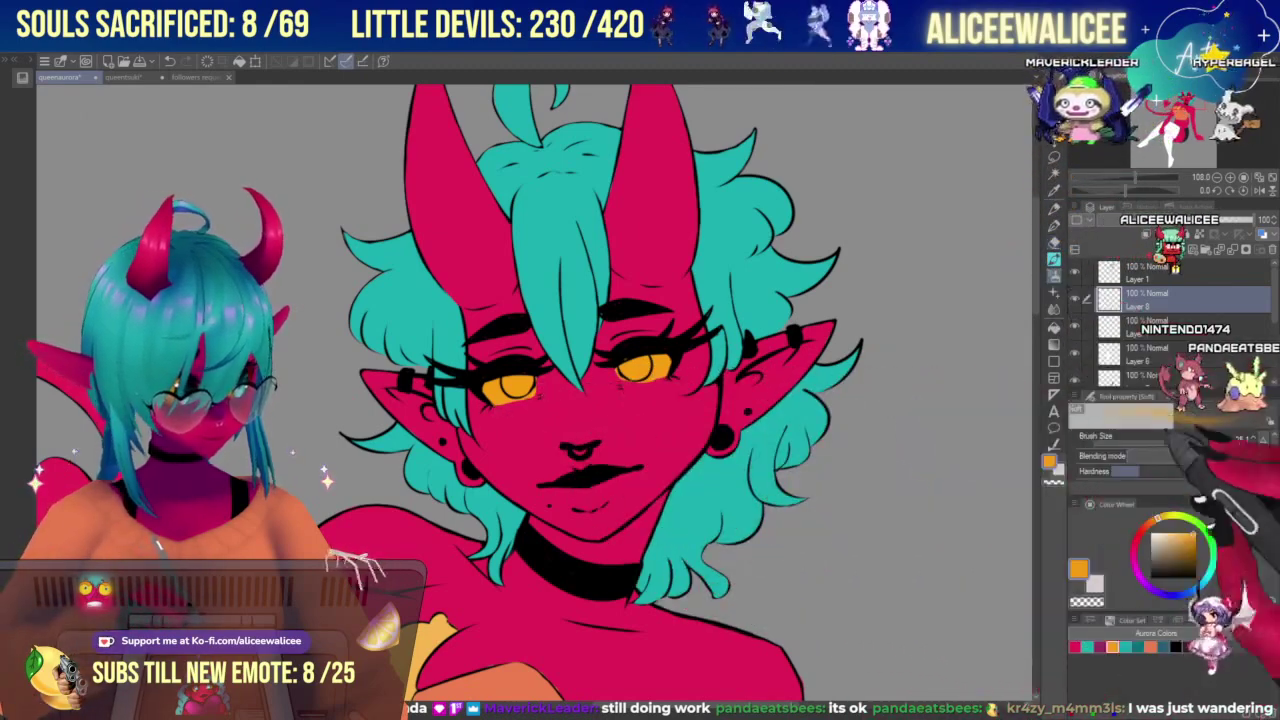
left_click_drag(1160, 441, 1152, 442)
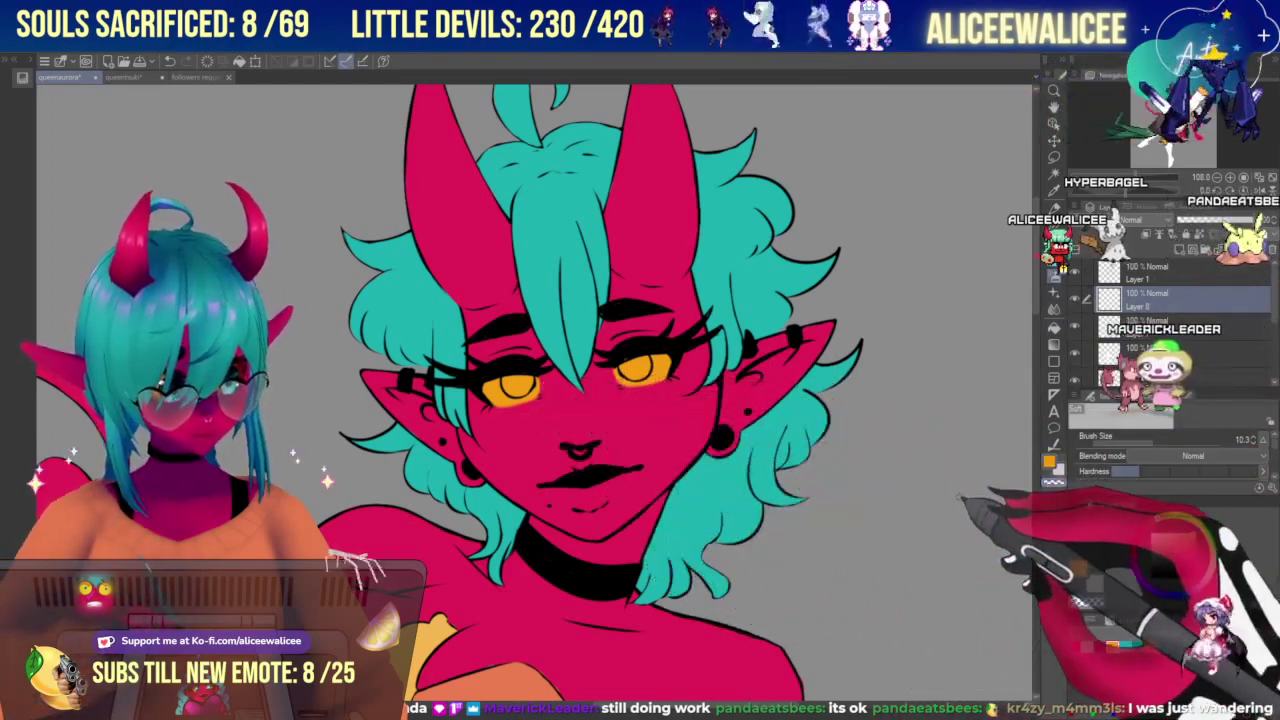
left_click(1230, 177)
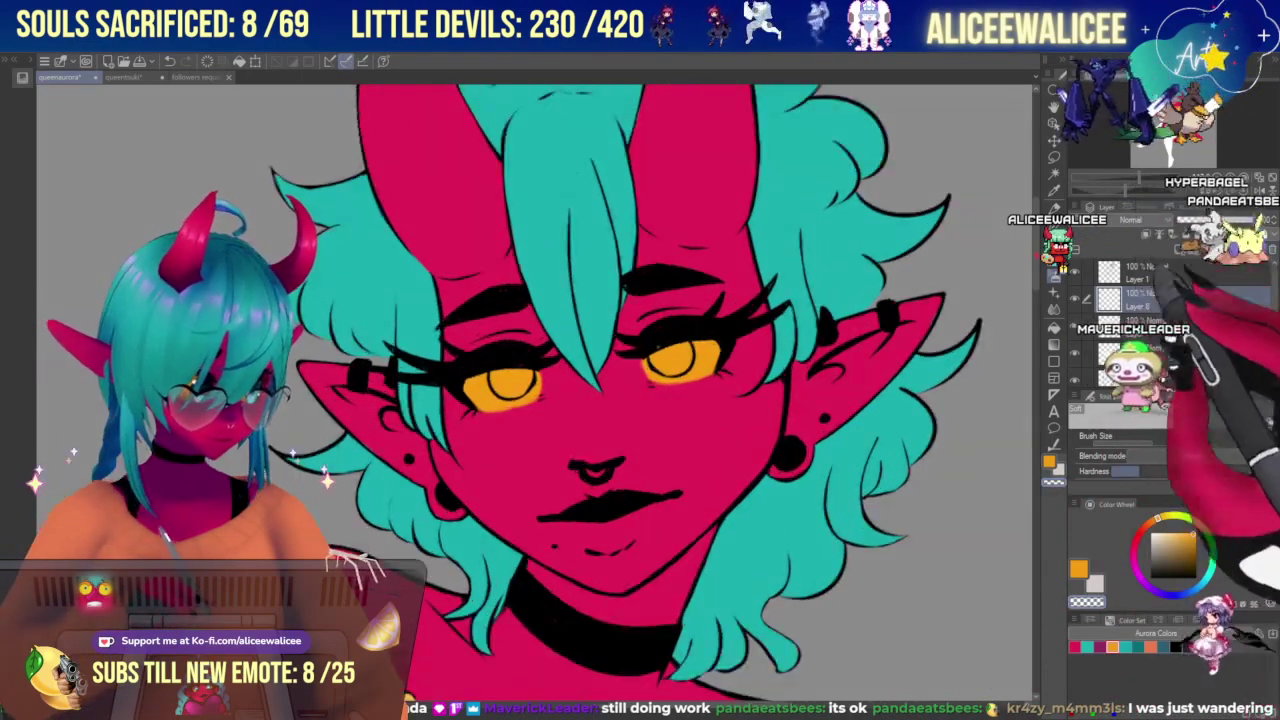
left_click_drag(1158, 300, 1158, 264)
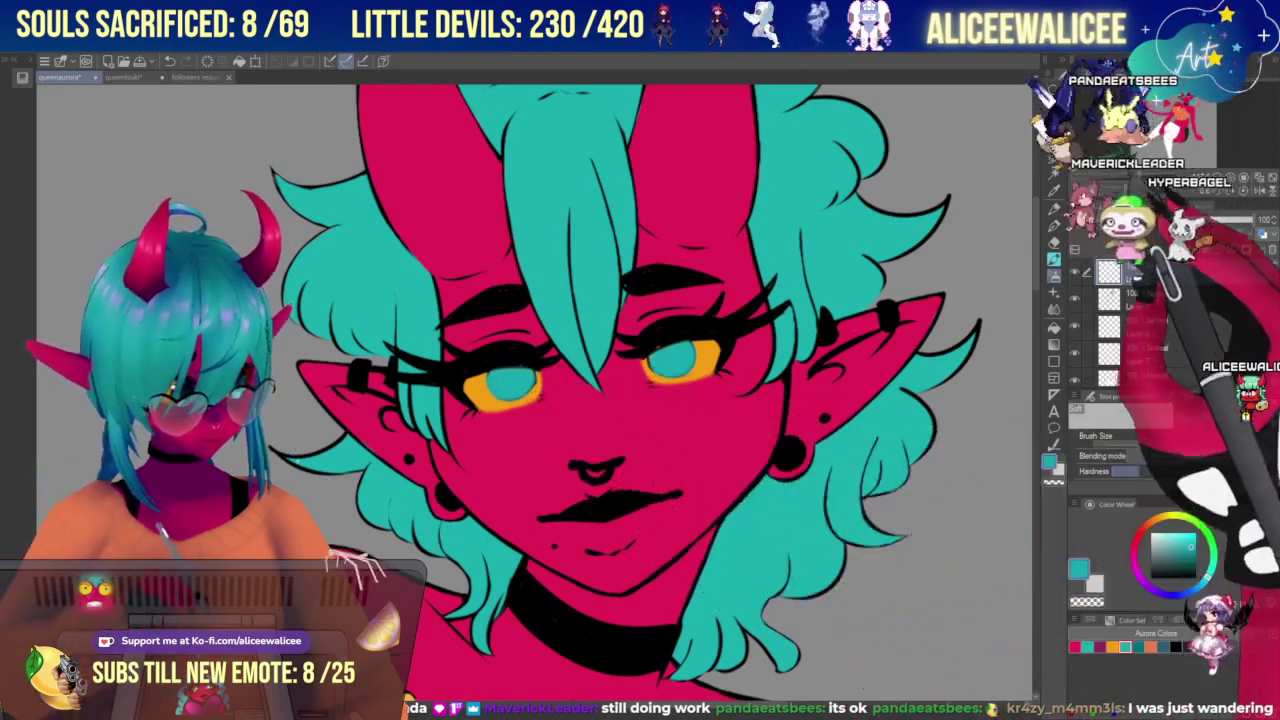
Add darker teal slit pupils to both irises on a new top layer and tidy them with the hard eraser.
left_click_drag(1139, 178, 1120, 178)
key("ctrl+plus")
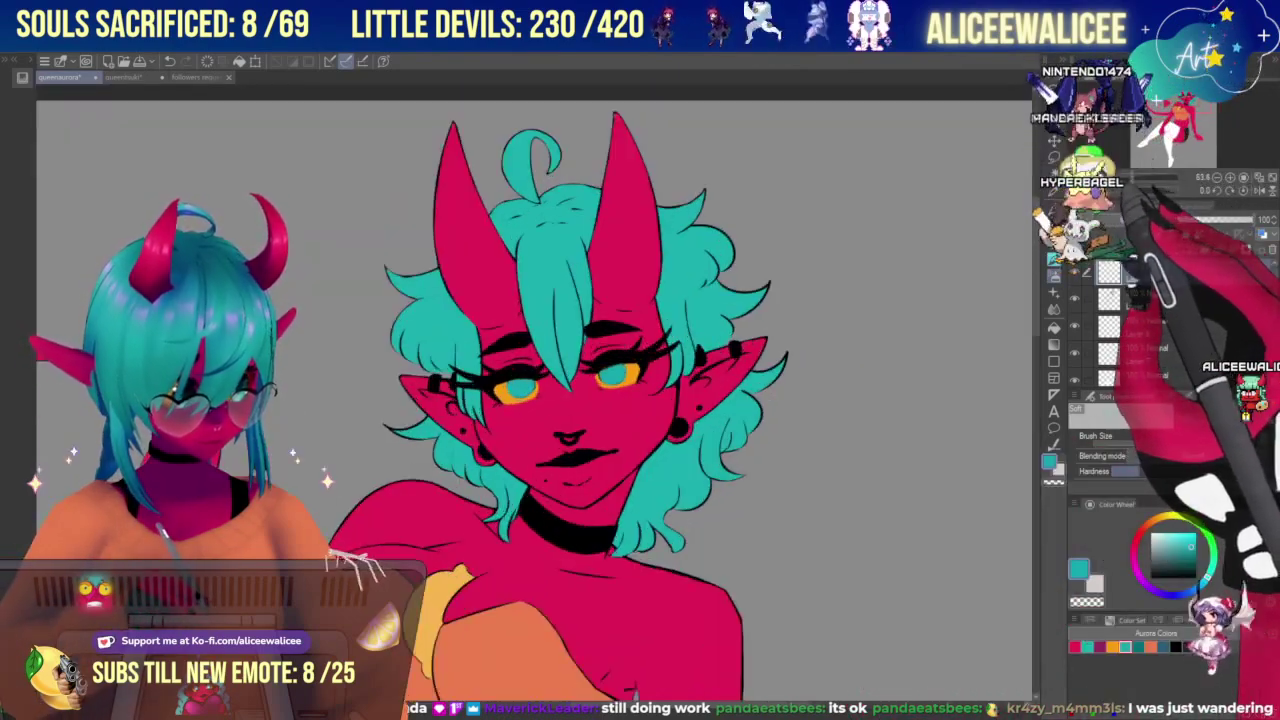
key("ctrl+plus")
left_click(1180, 250)
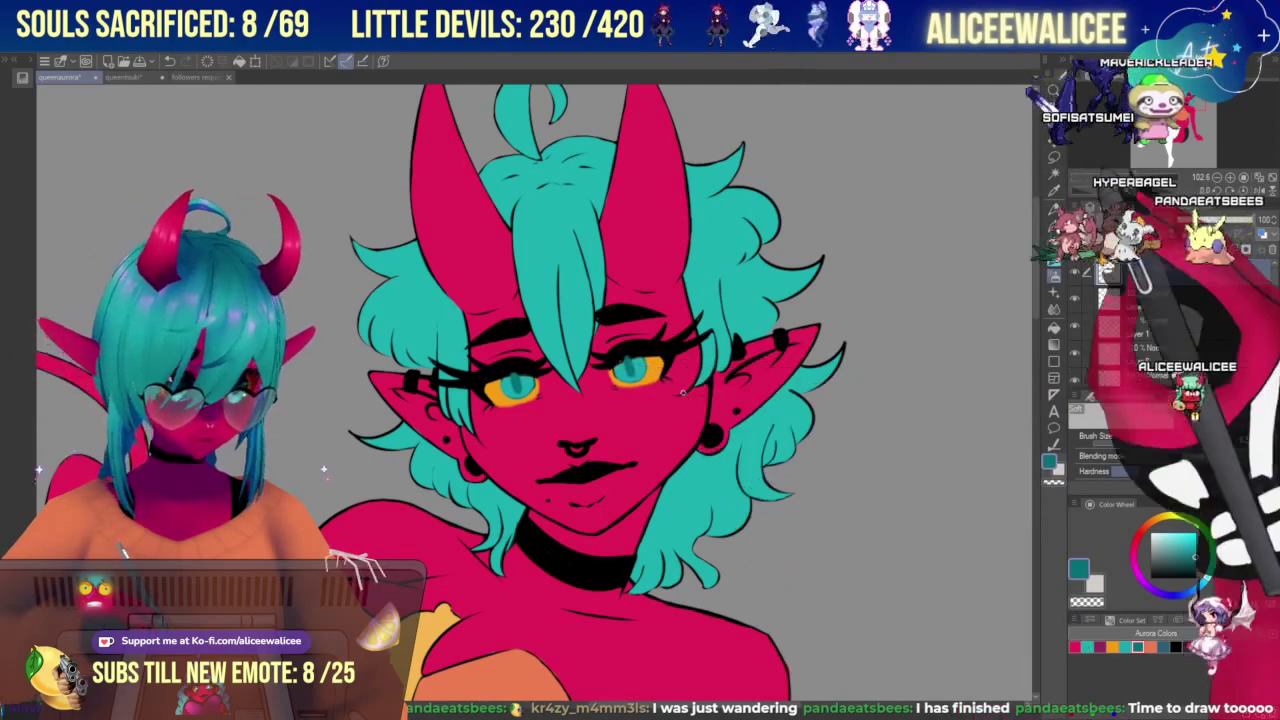
left_click(1131, 178)
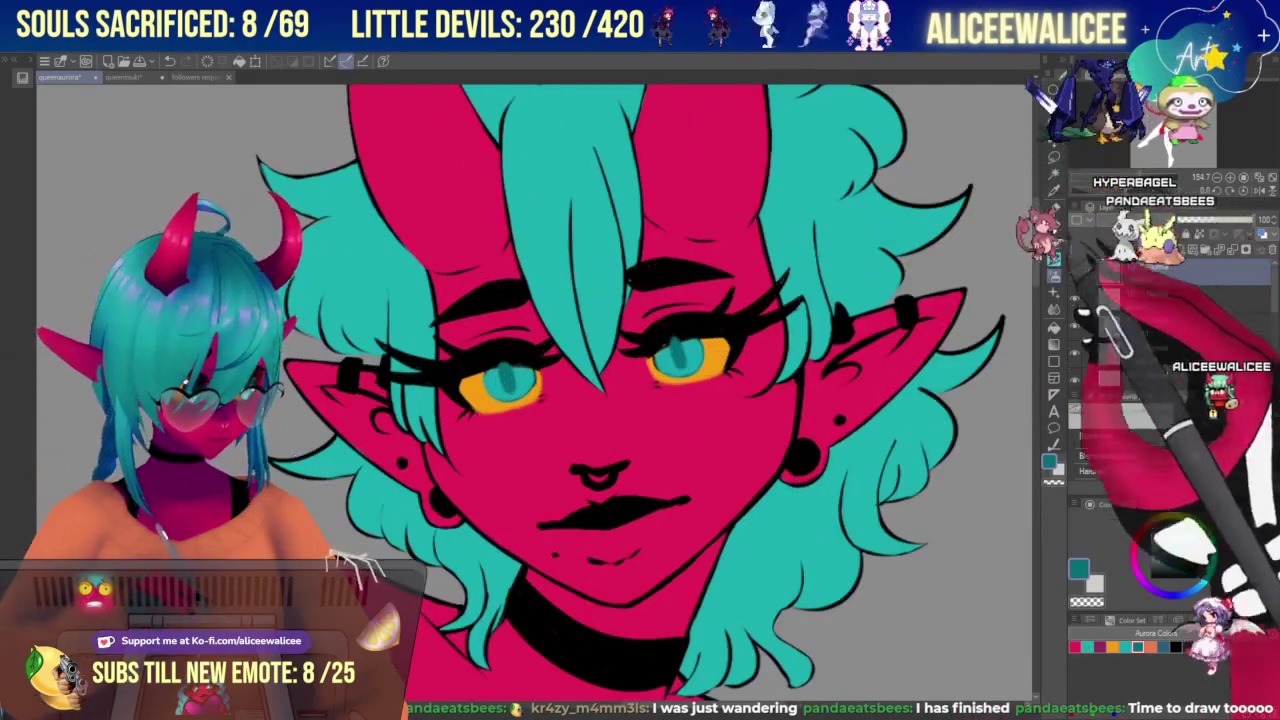
left_click(1054, 243)
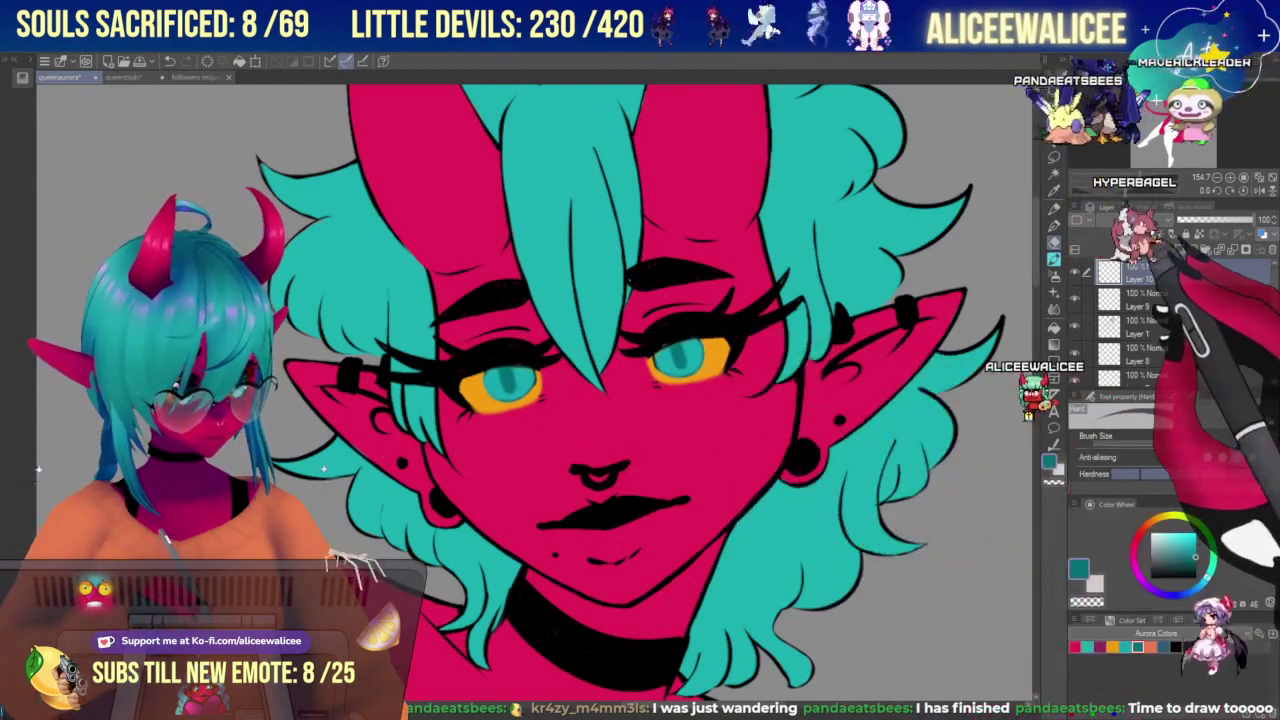
Paint dark teal pupils into both irises on Layer 10 with the soft airbrush.
left_click(1054, 259)
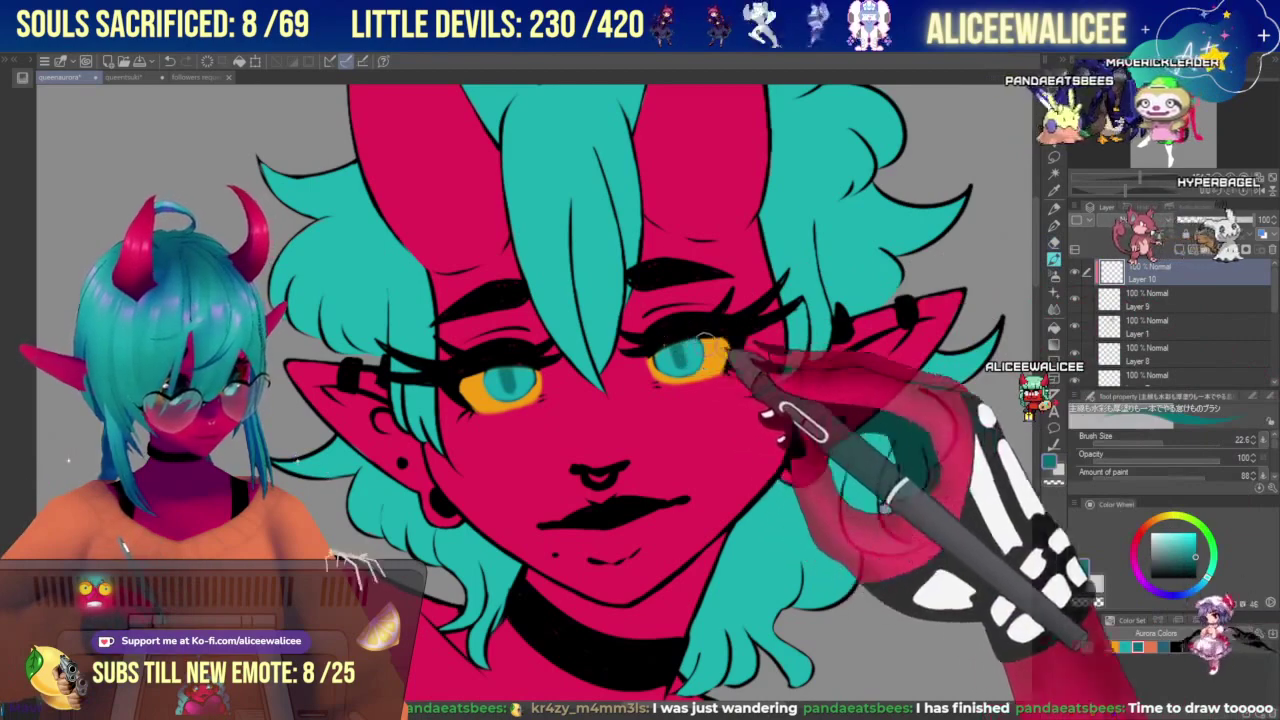
left_click(1054, 276)
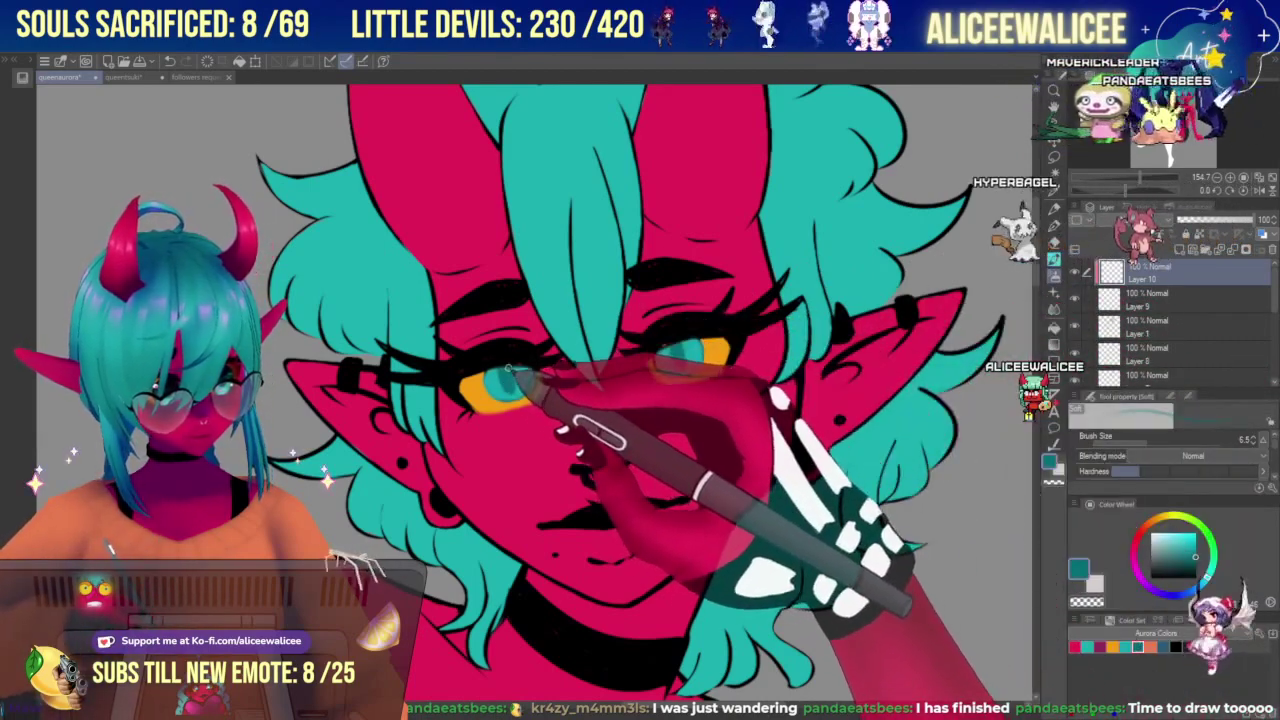
left_click_drag(508, 369, 510, 390)
left_click_drag(680, 347, 681, 363)
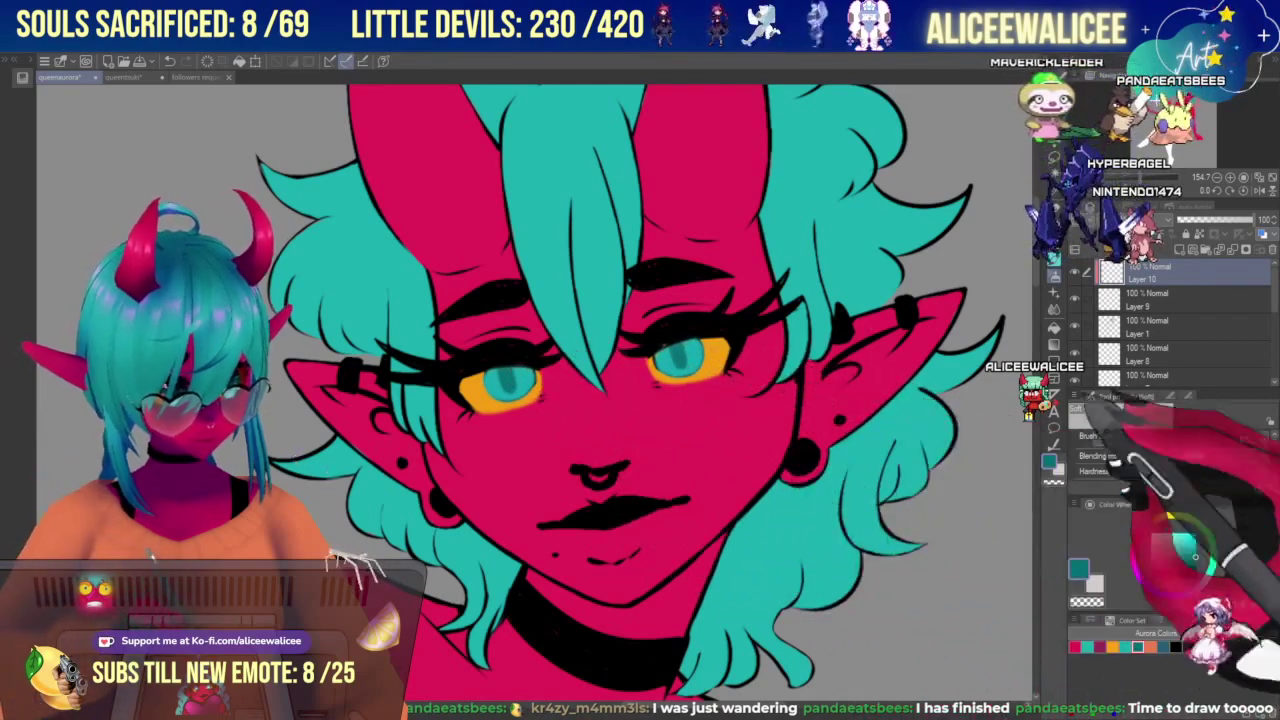
Reduce the Blur tool's brush size and soften the pupils in both eyes.
left_click(1054, 309)
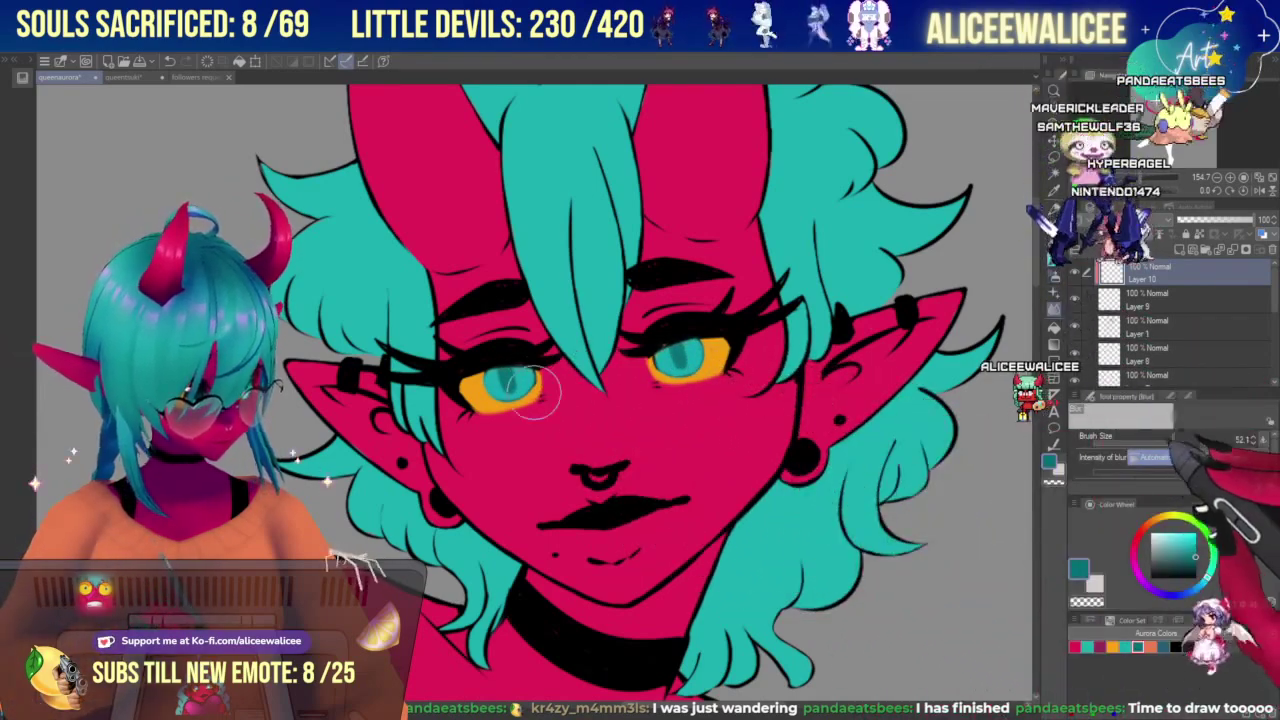
left_click(1153, 441)
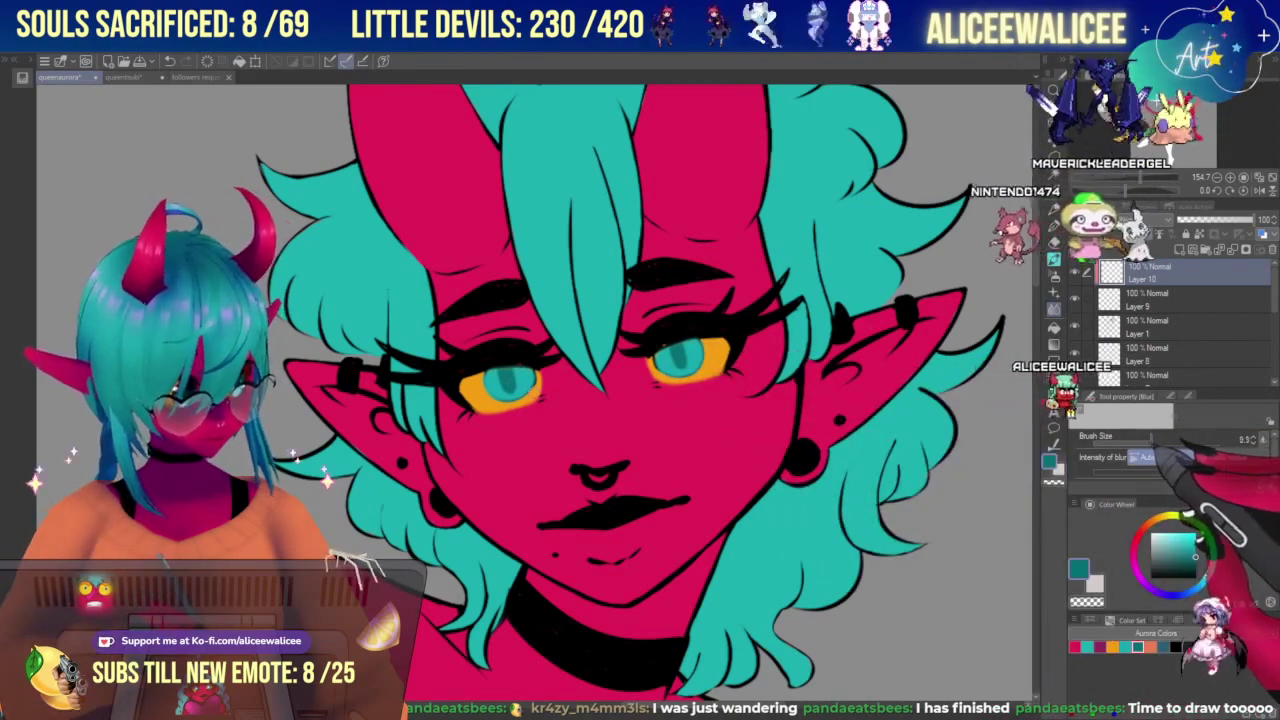
left_click_drag(686, 346, 686, 362)
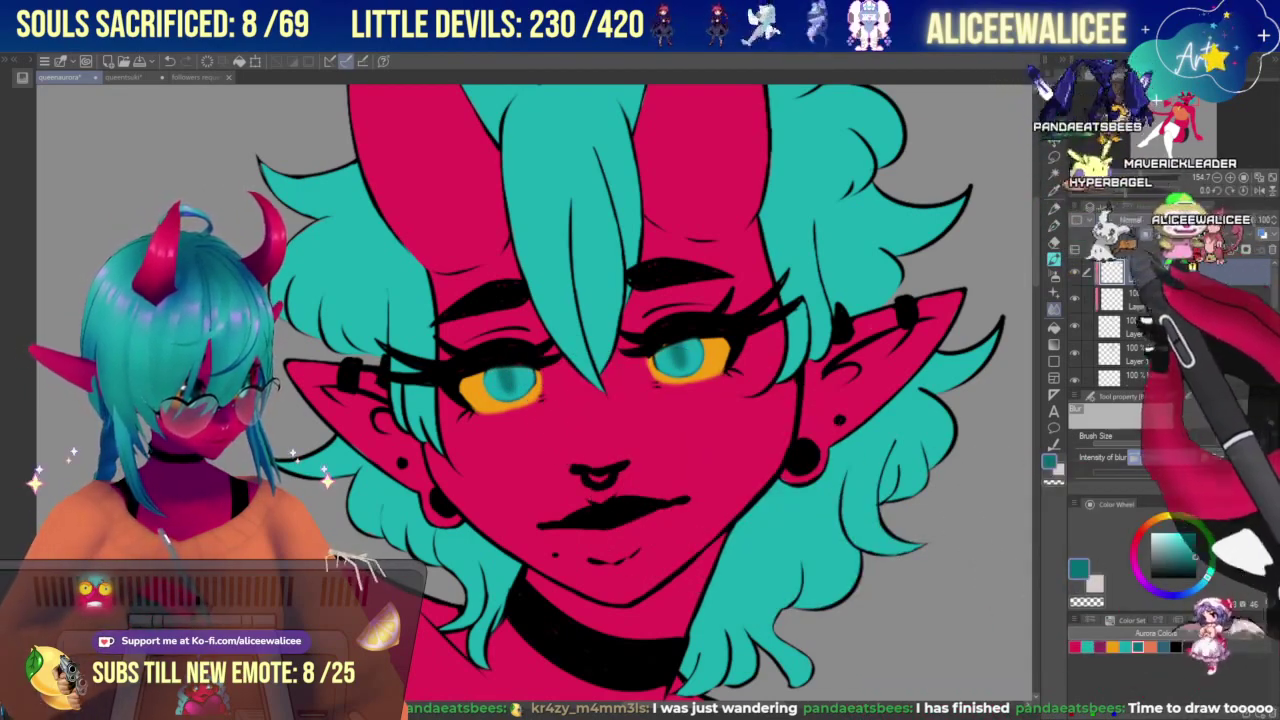
Darken both pupils with the soft airbrush on a new Multiply layer, and blend the pupil shading on Layer 10 with Blur.
left_click(1054, 276)
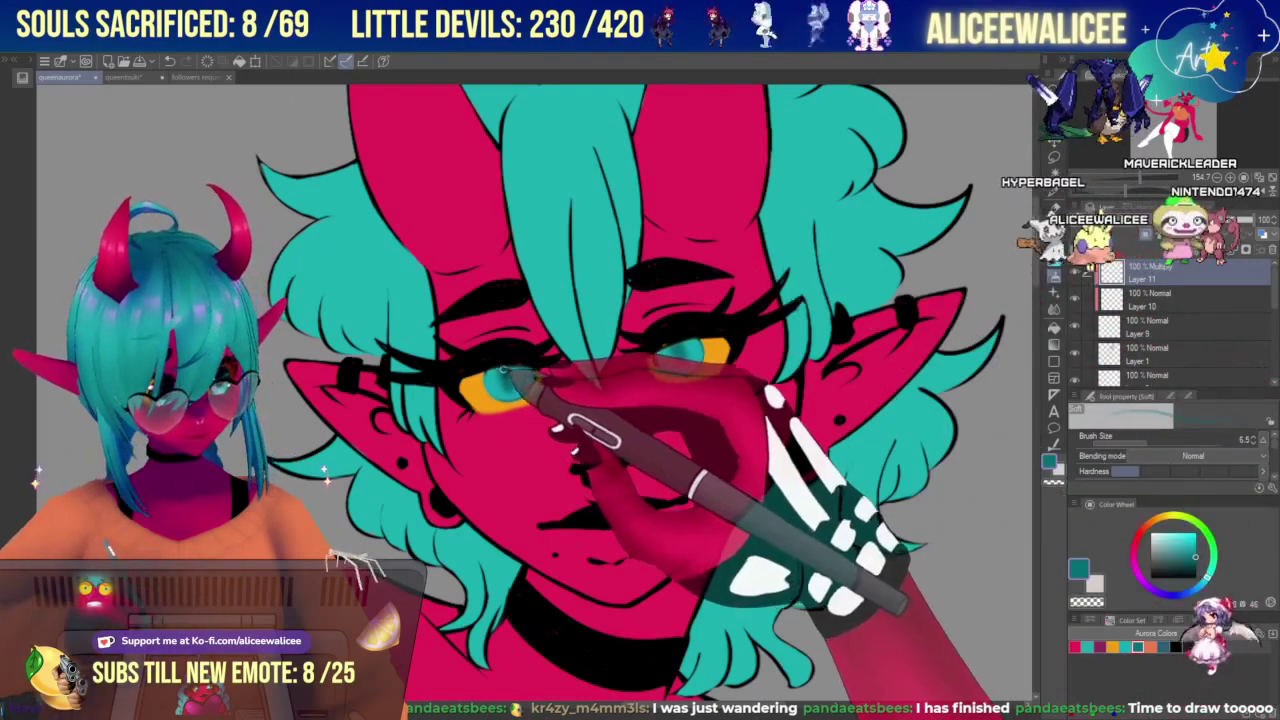
left_click_drag(505, 371, 509, 390)
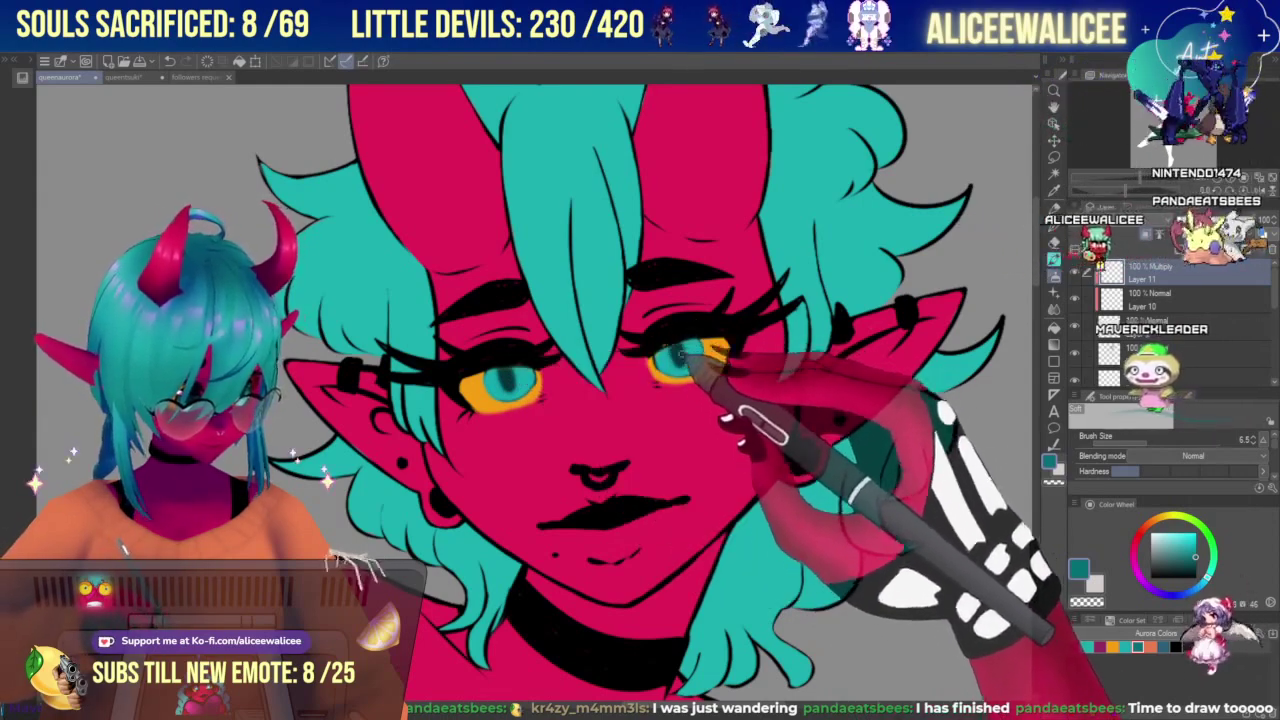
left_click(1160, 300)
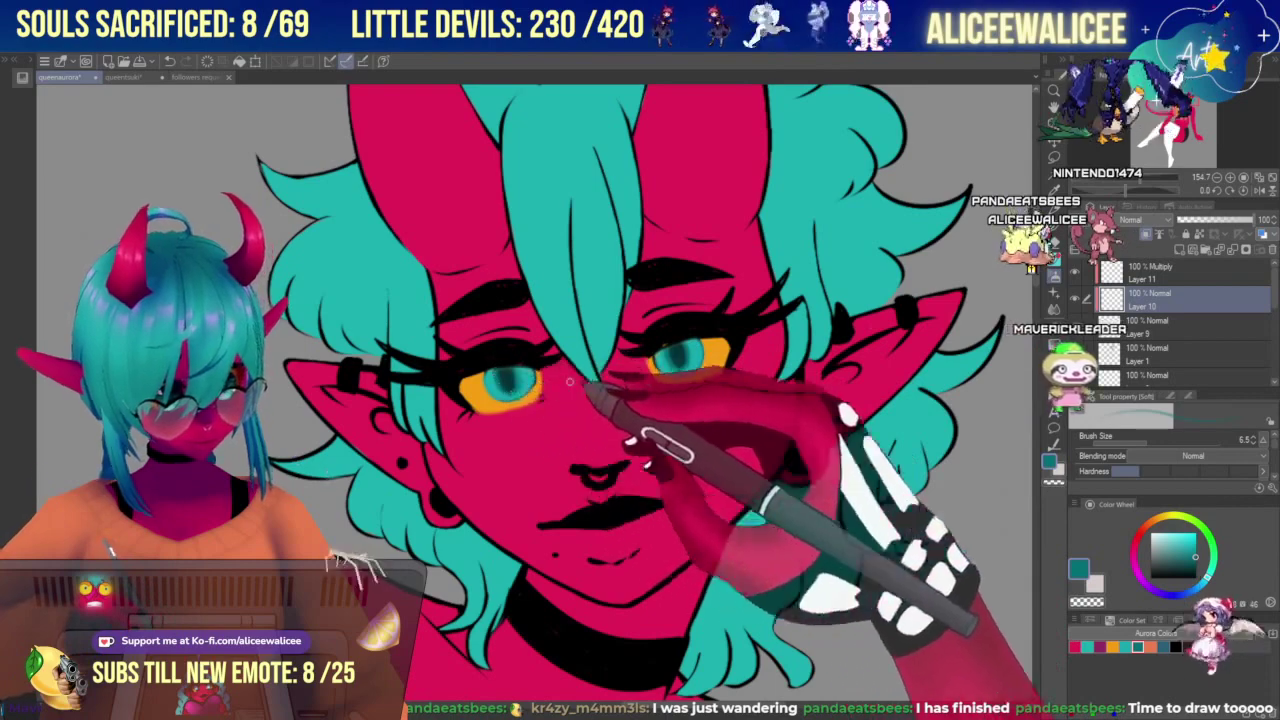
left_click(1054, 309)
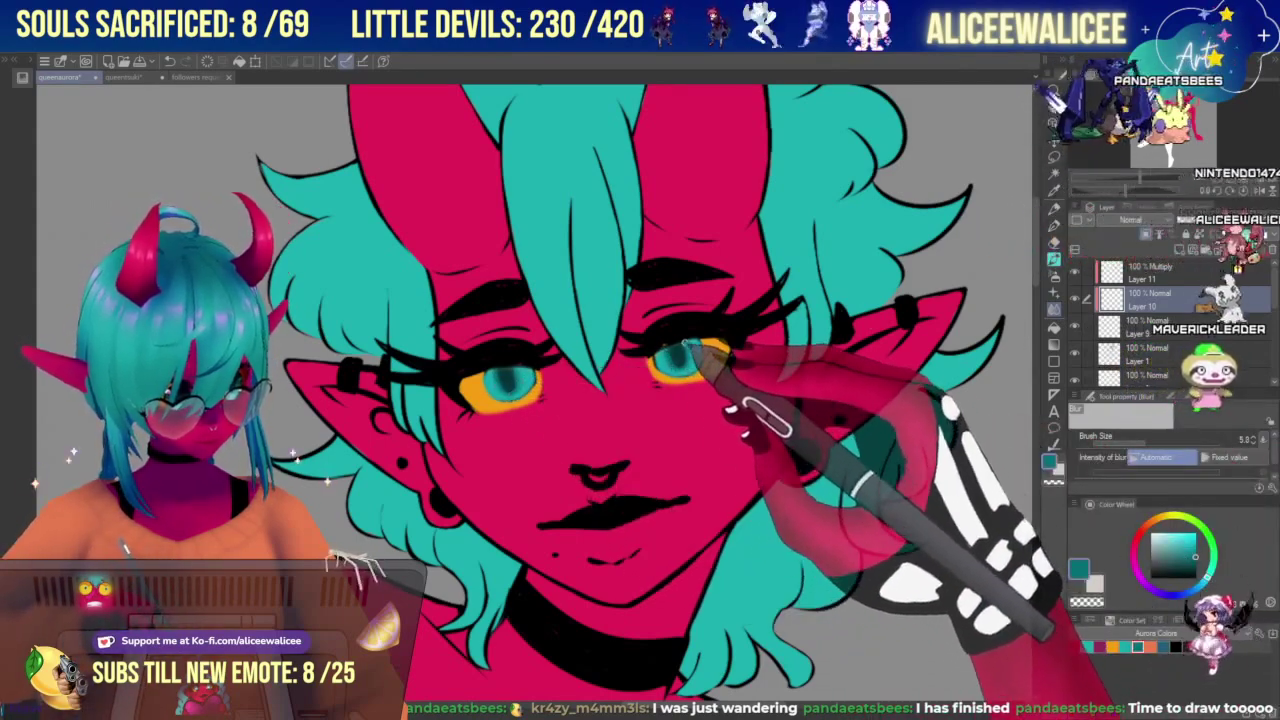
Blur the outer edges of the teal irises in both eyes on Layer 9.
left_click(1128, 178)
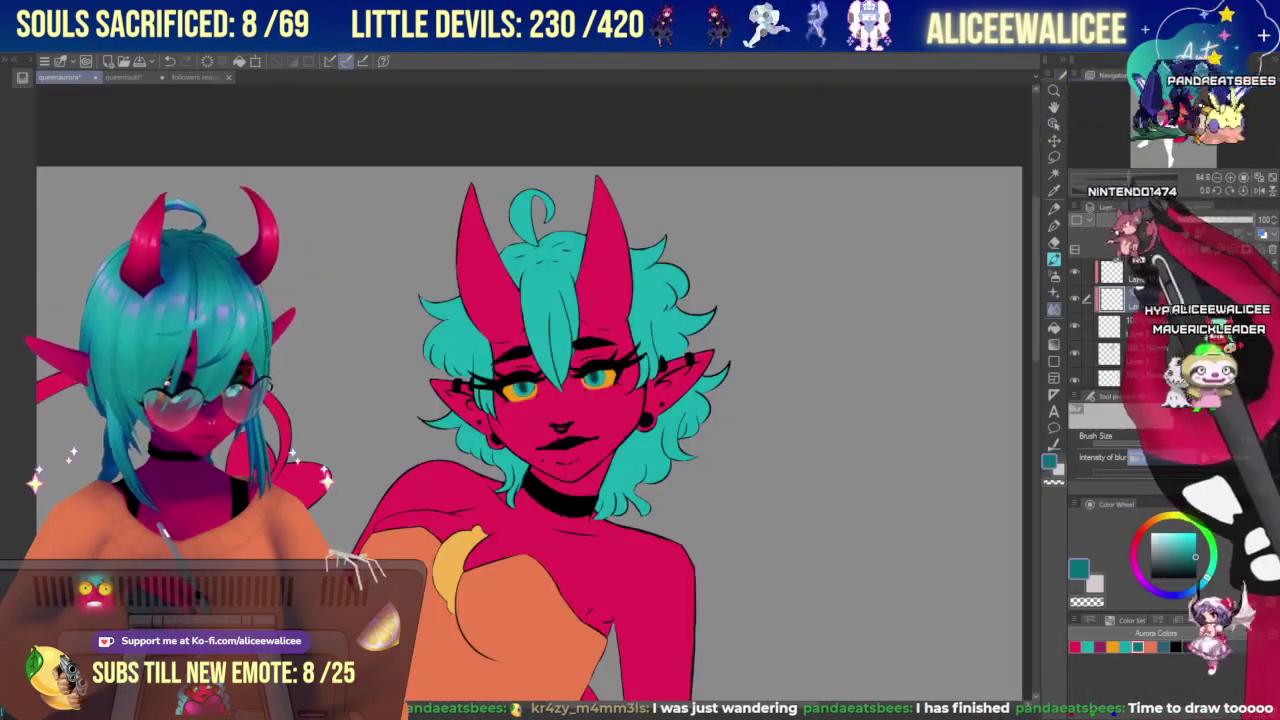
key("ctrl+plus")
key("ctrl+plus")
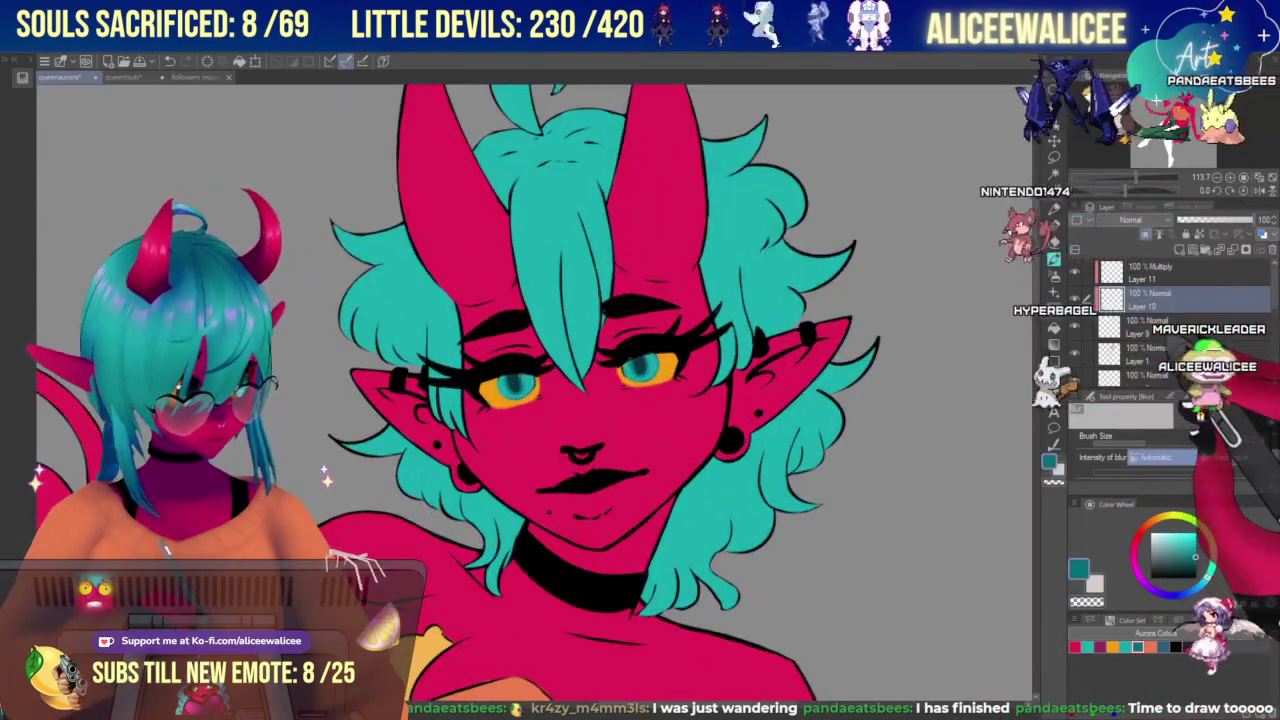
left_click(1130, 325)
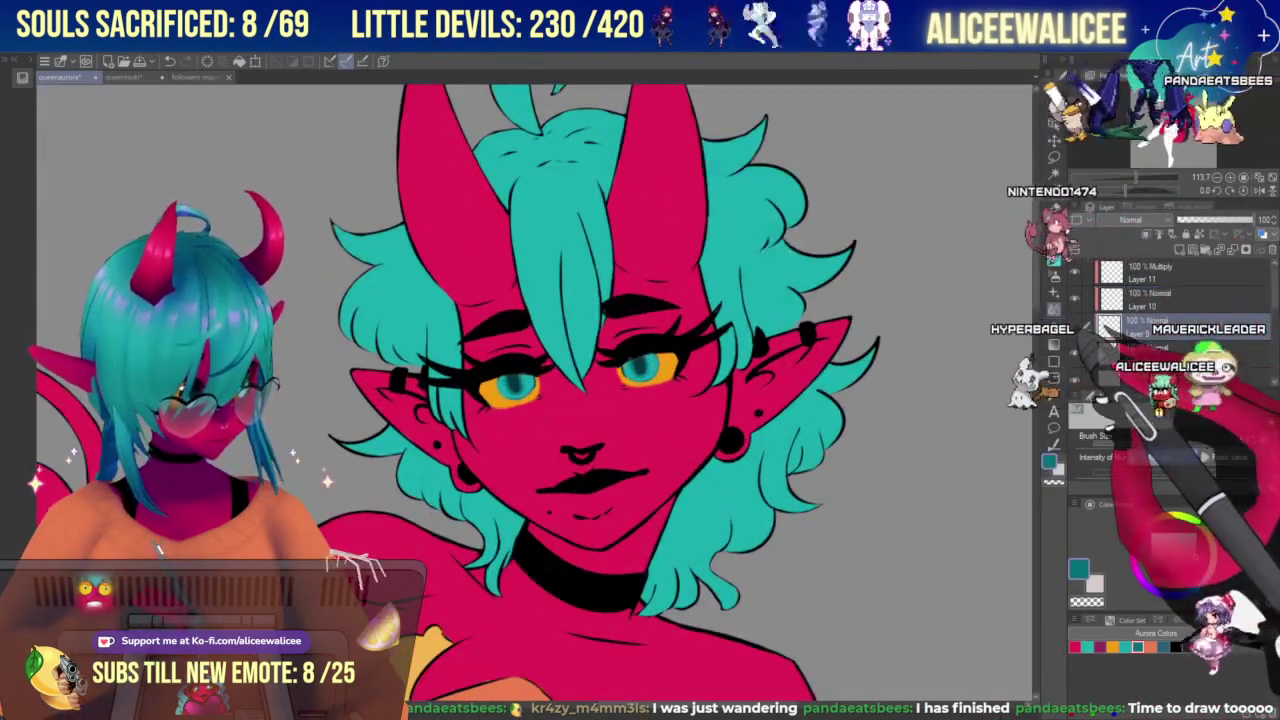
left_click(1075, 326)
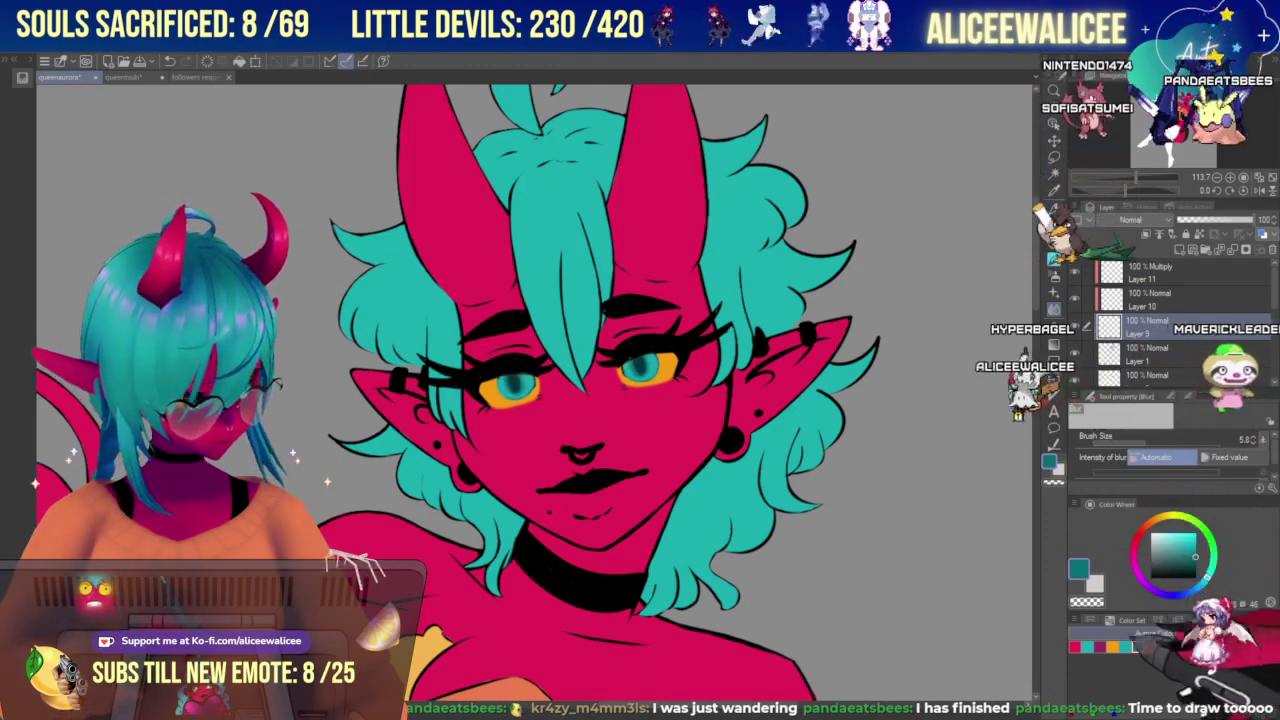
key("ctrl+plus")
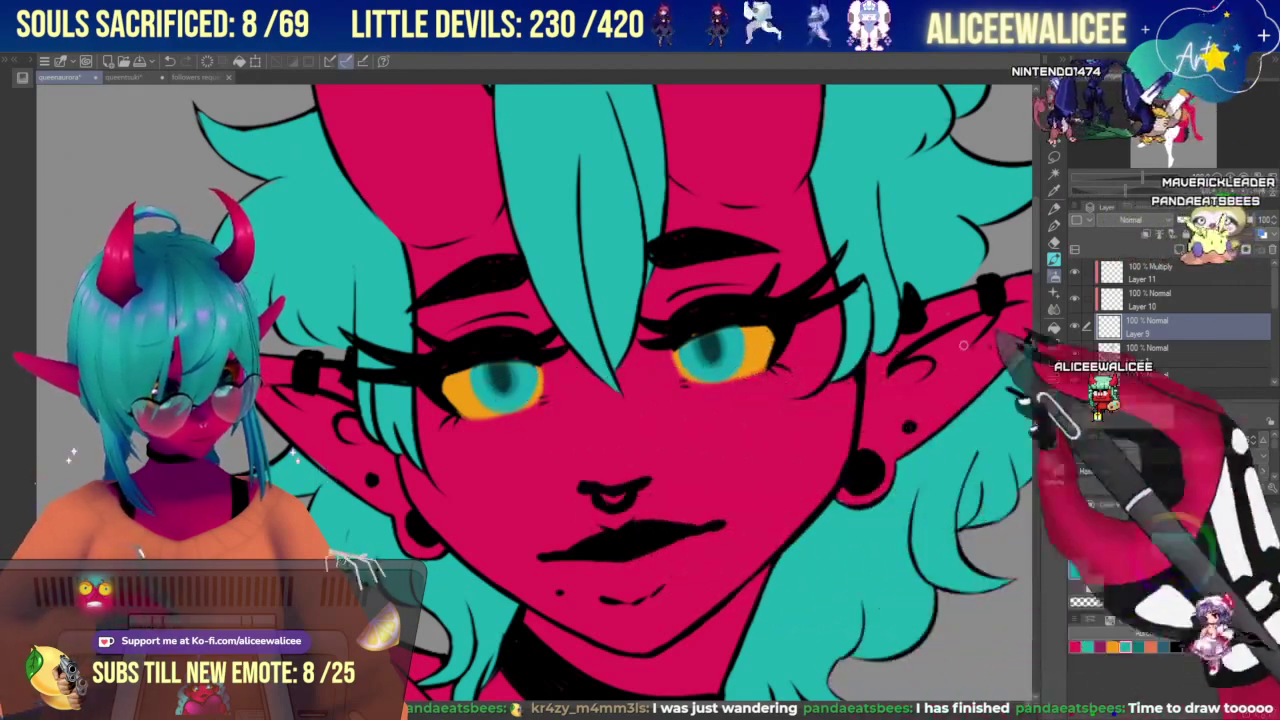
left_click(1054, 309)
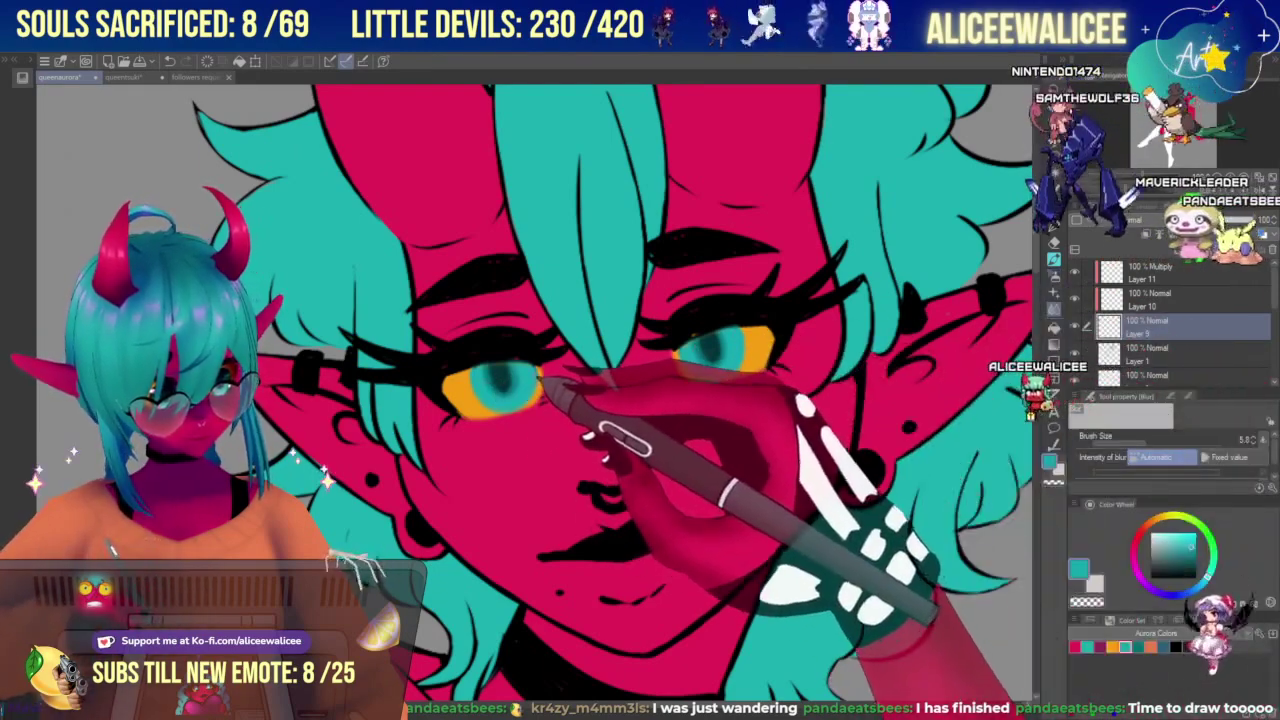
left_click_drag(484, 395, 541, 404)
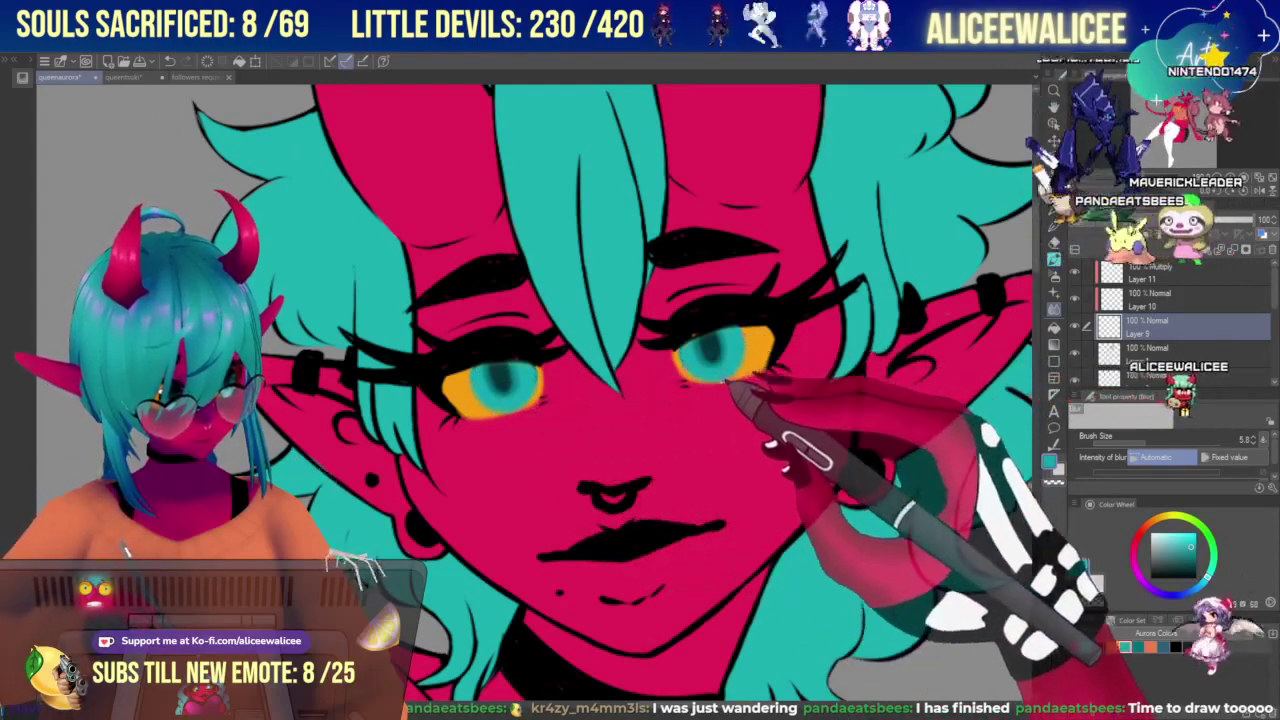
Erase the blurred teal spill below both irises on Layer 9 with the soft airbrush in transparent colour.
left_click(1054, 243)
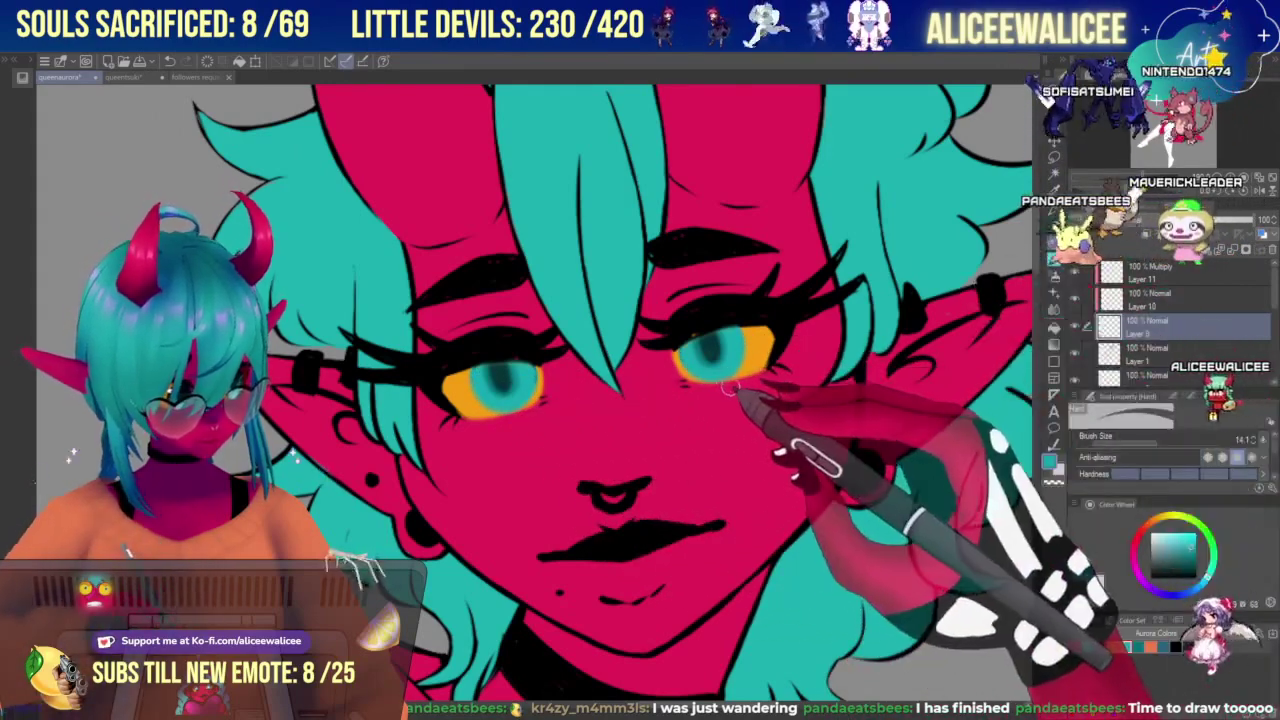
left_click(1054, 276)
left_click(1054, 482)
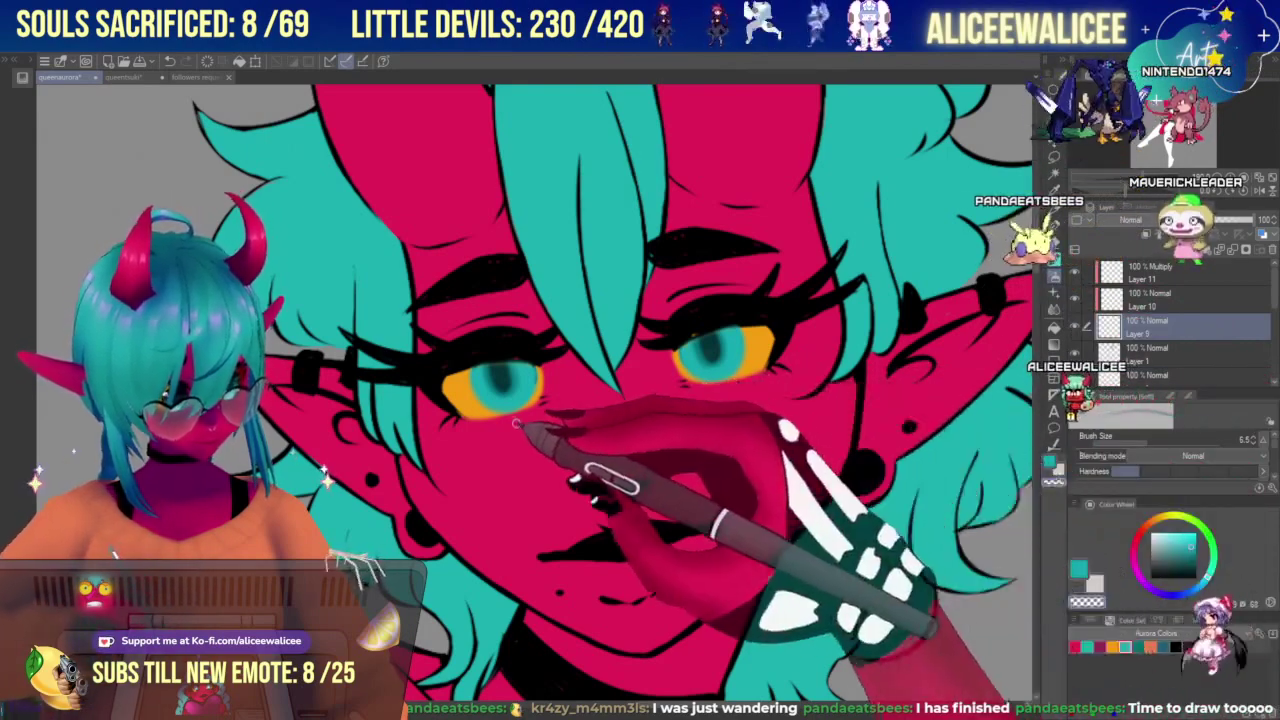
left_click(1126, 180)
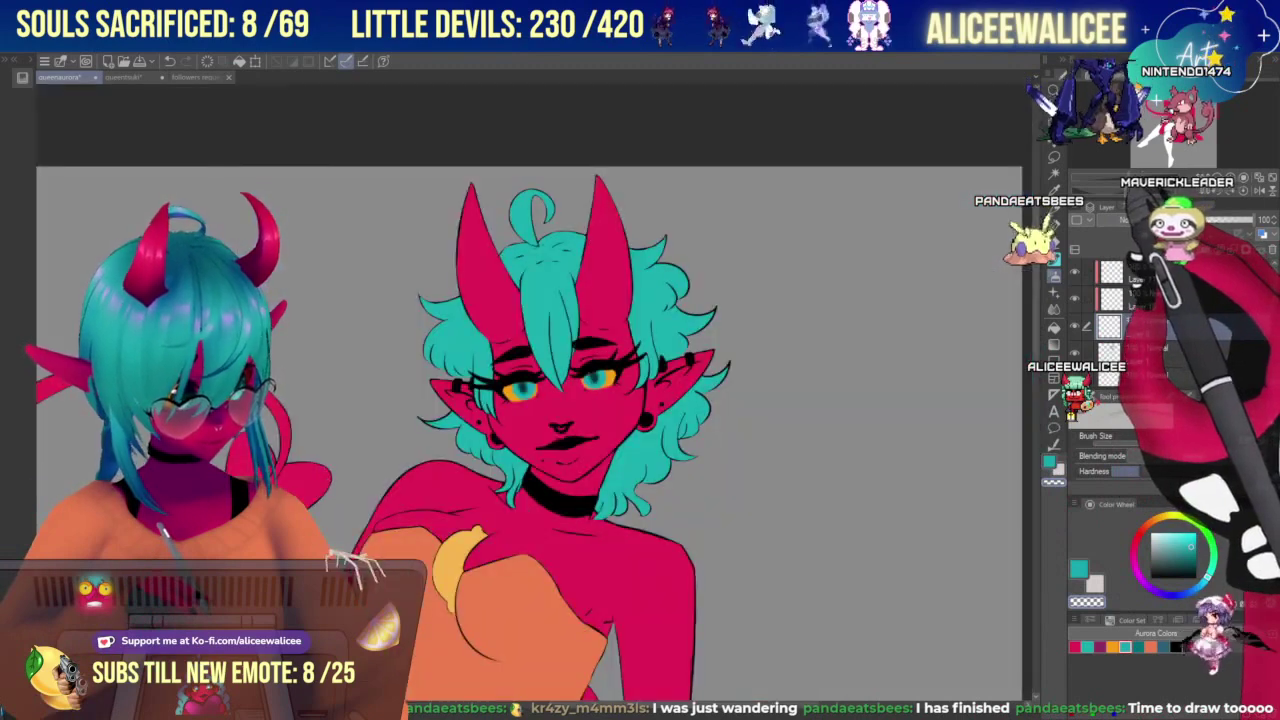
Create an Add (Glow) layer above the Multiply layer and clip it to the layer below, with purple as the drawing colour.
key("ctrl+plus")
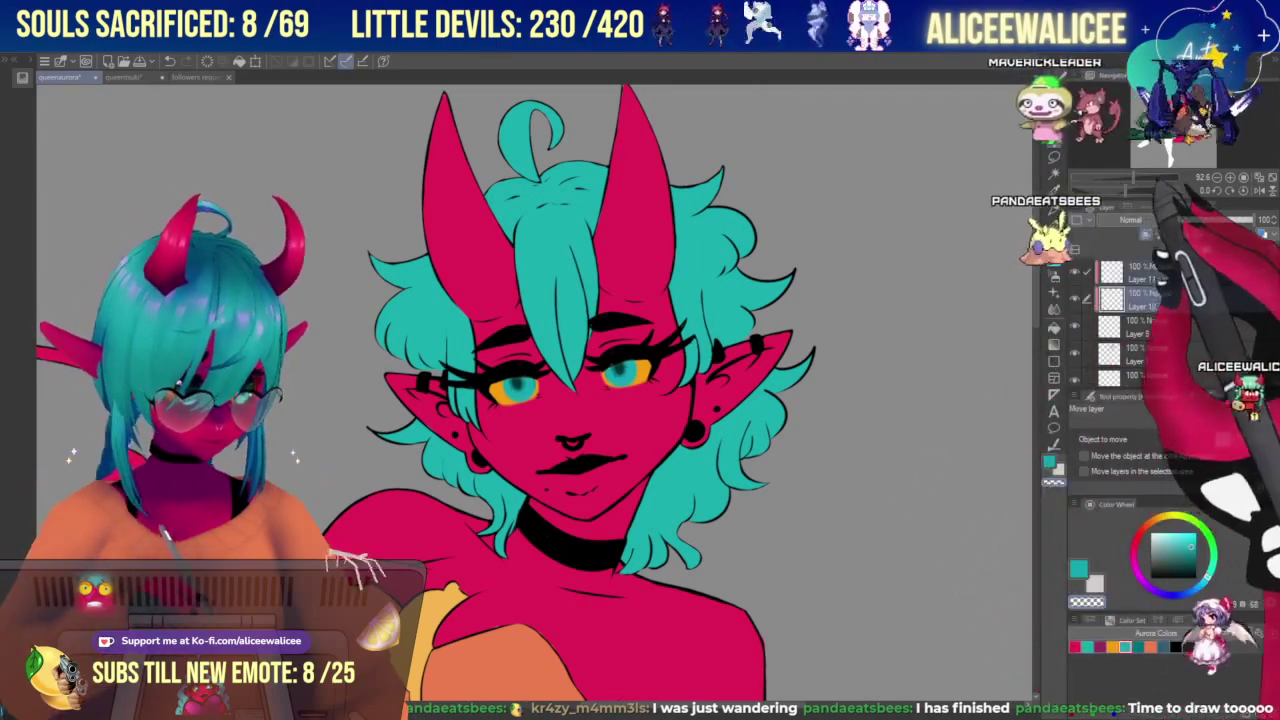
key("ctrl+plus")
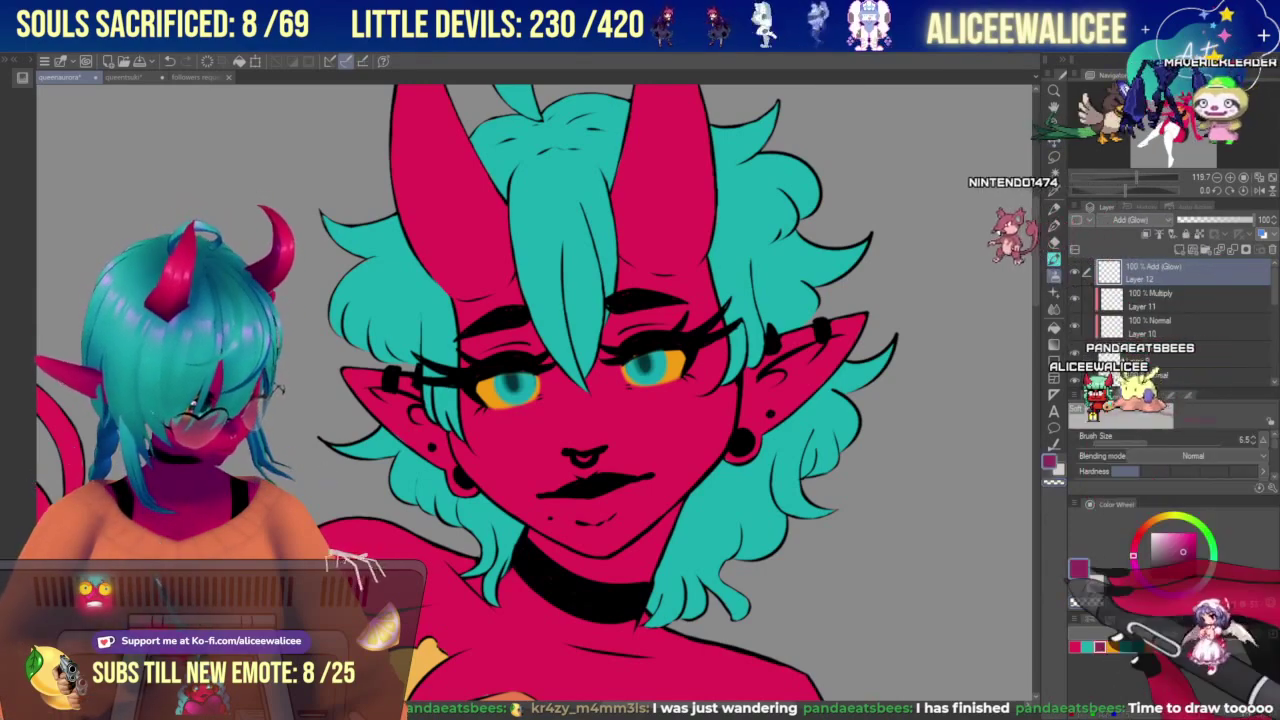
left_click(1146, 178)
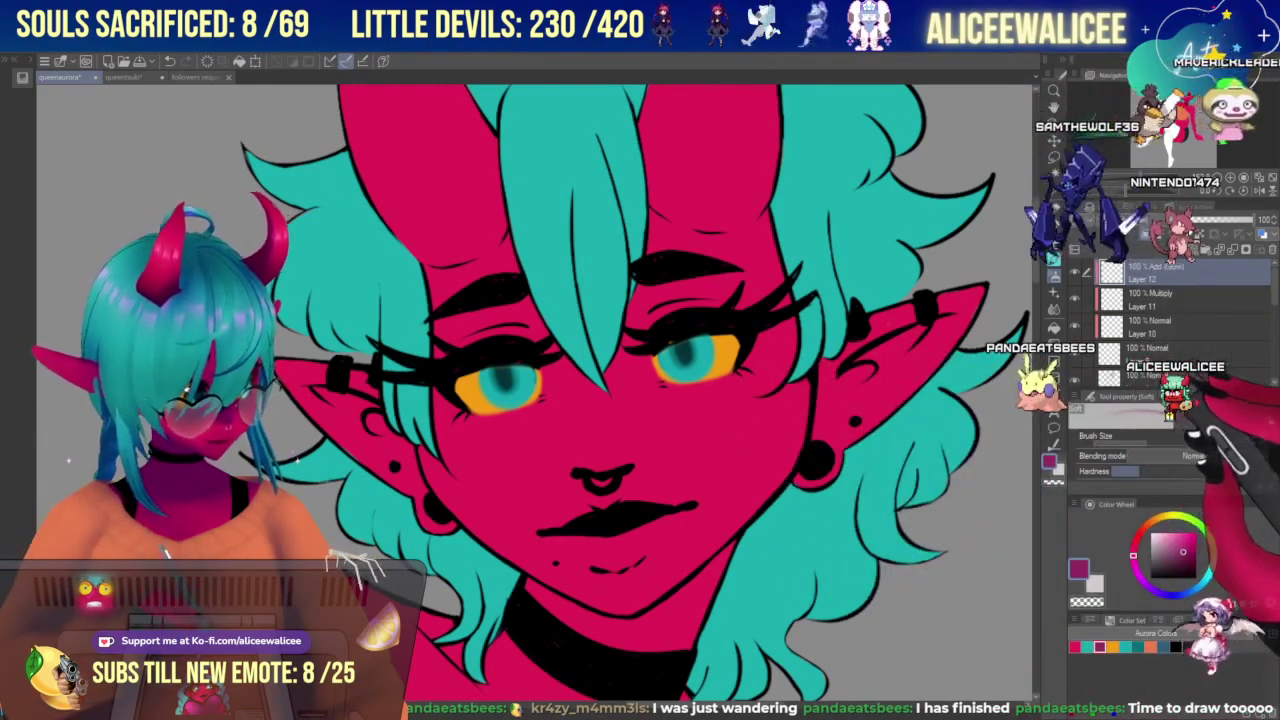
left_click(1147, 234)
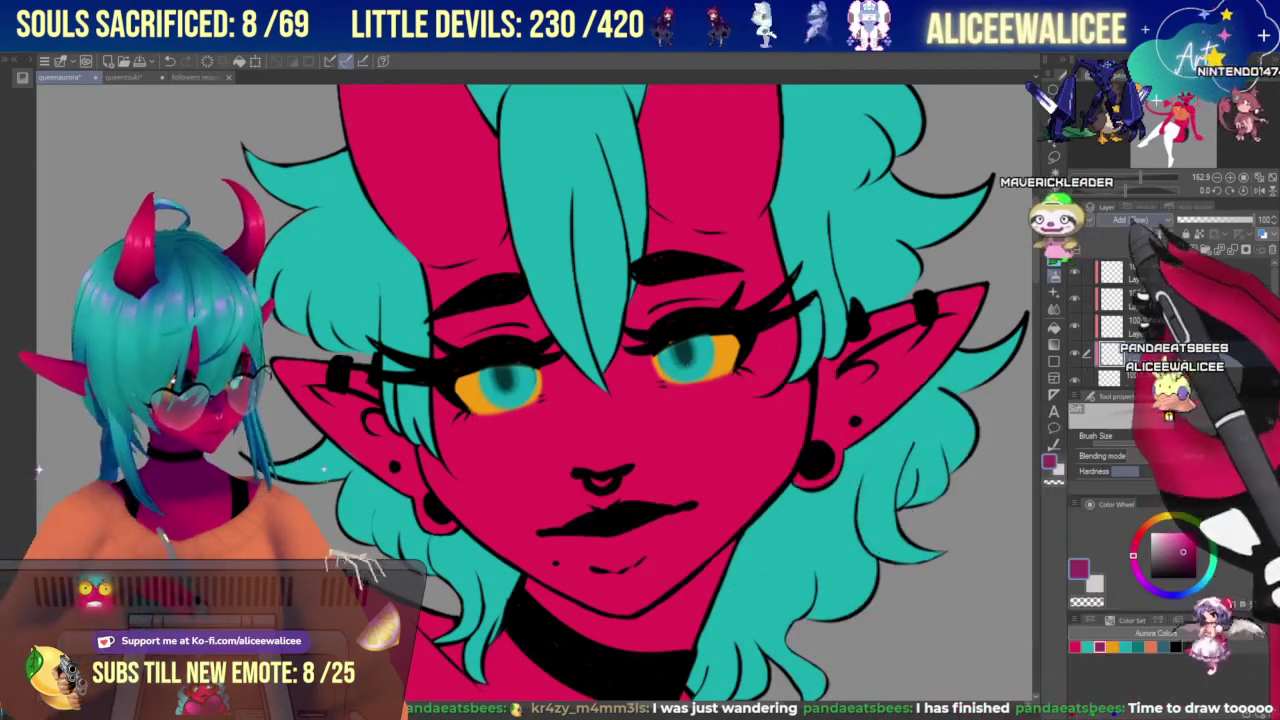
Move the new clipped Multiply layer directly below Layer 1, toggling Layer 9's visibility to identify its contents.
left_click(1150, 353)
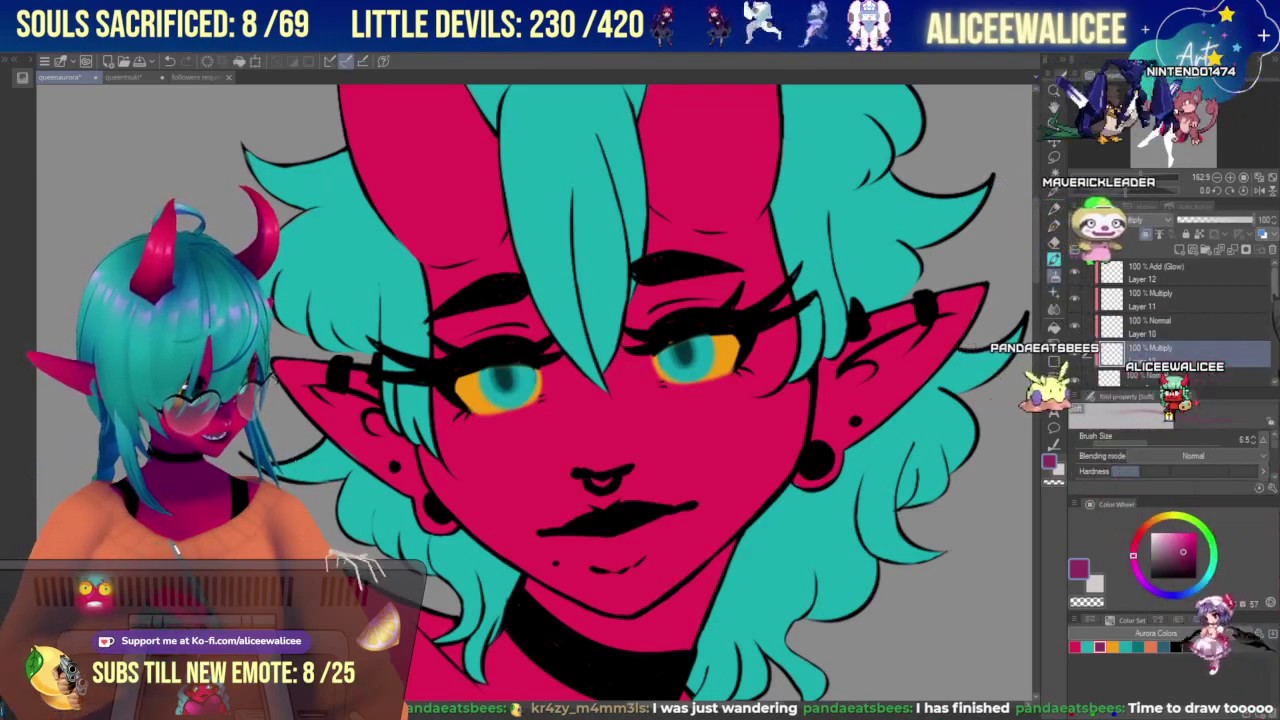
scroll(1170, 320, "down", 1)
left_click(1075, 333)
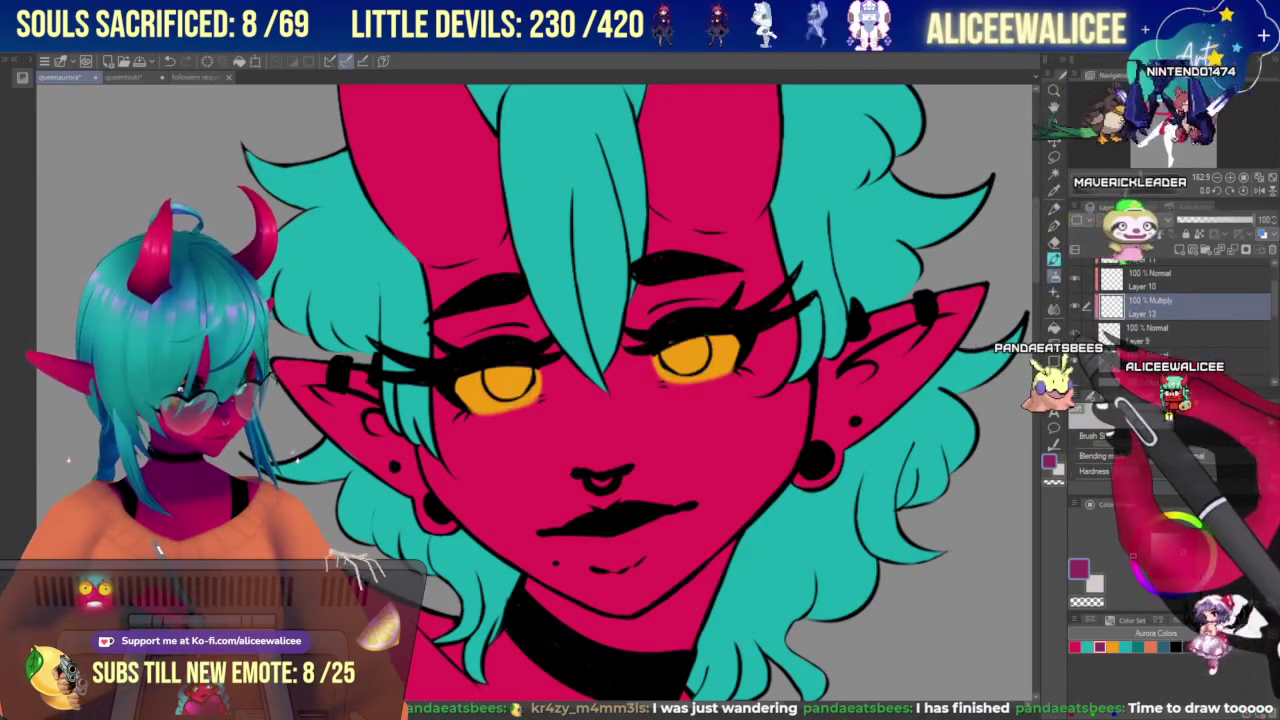
left_click(1075, 333)
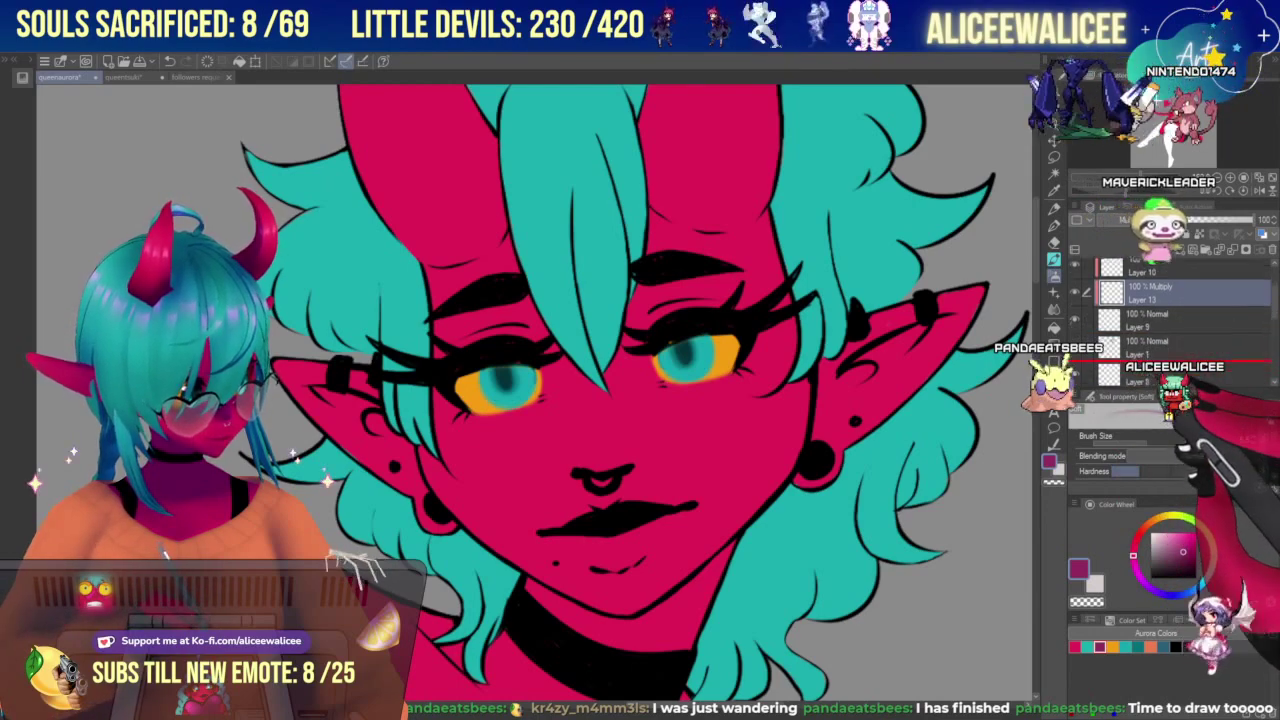
left_click_drag(1170, 368, 1162, 343)
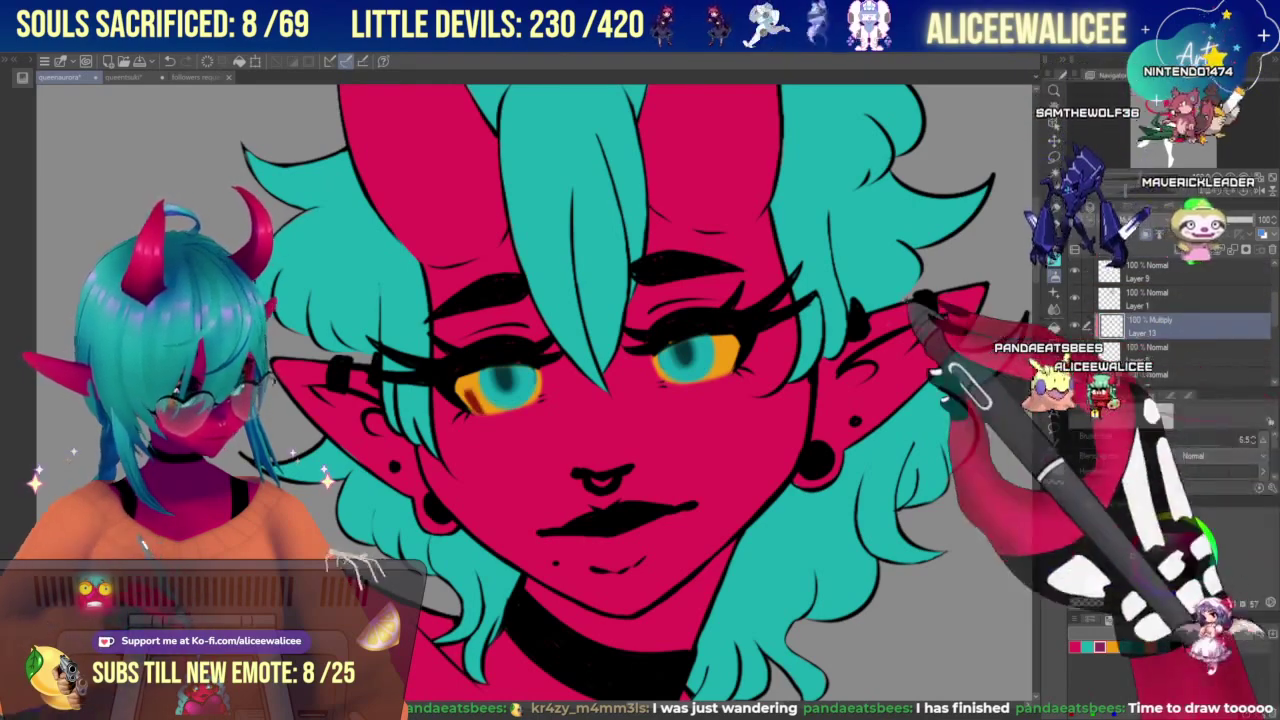
Airbrush and blur purple shadows along the outer yellow areas of both eyes on the Multiply layer at 77% opacity.
left_click_drag(470, 382, 482, 371)
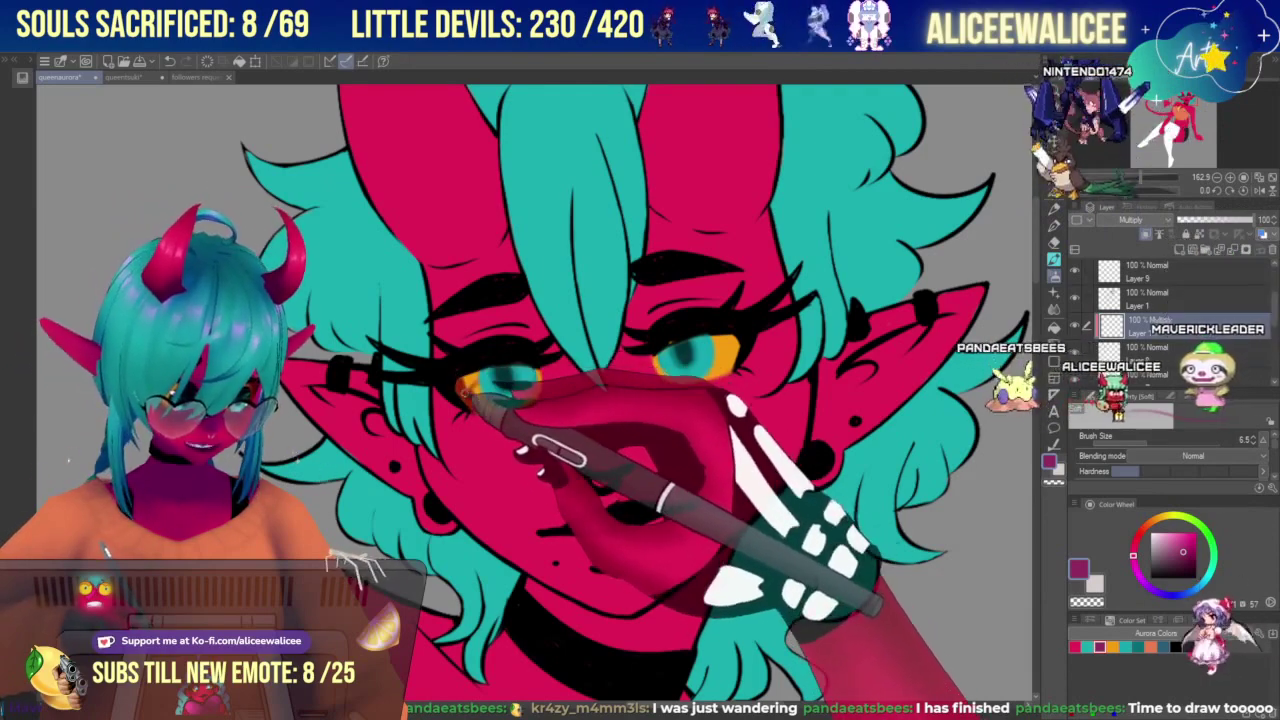
left_click_drag(468, 385, 489, 370)
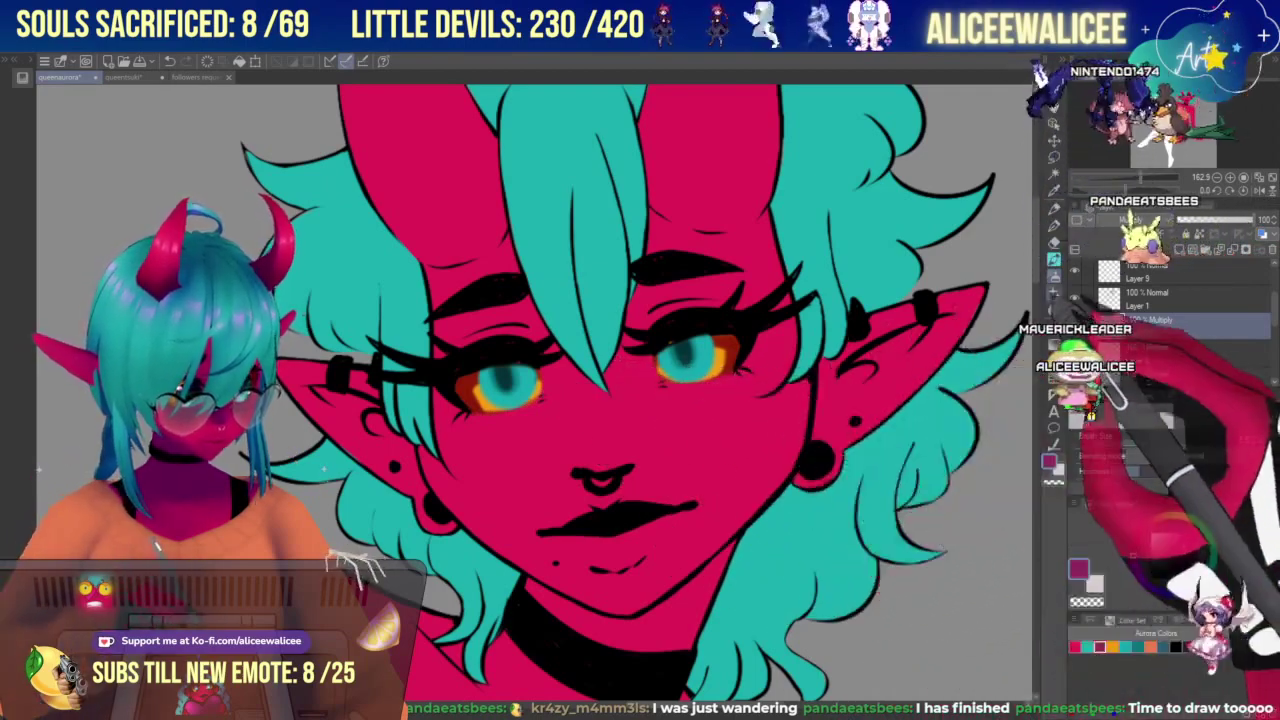
left_click(1054, 309)
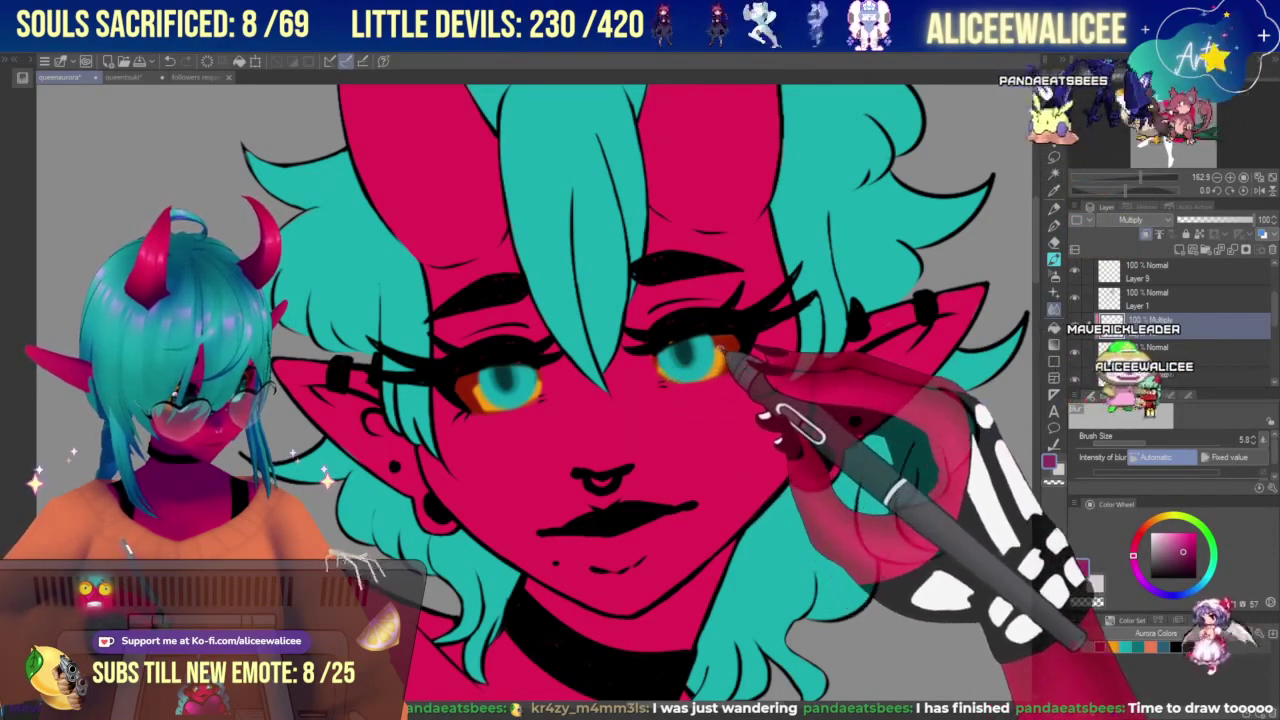
left_click_drag(727, 371, 723, 376)
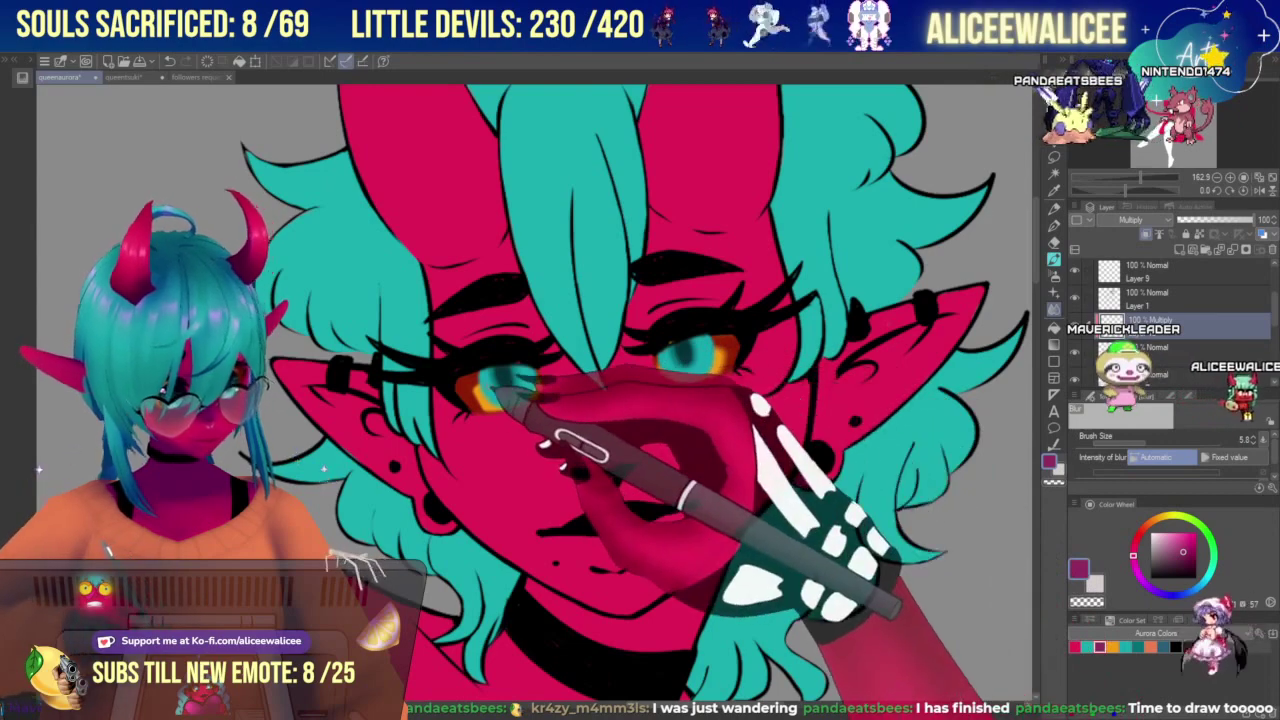
left_click_drag(498, 386, 476, 398)
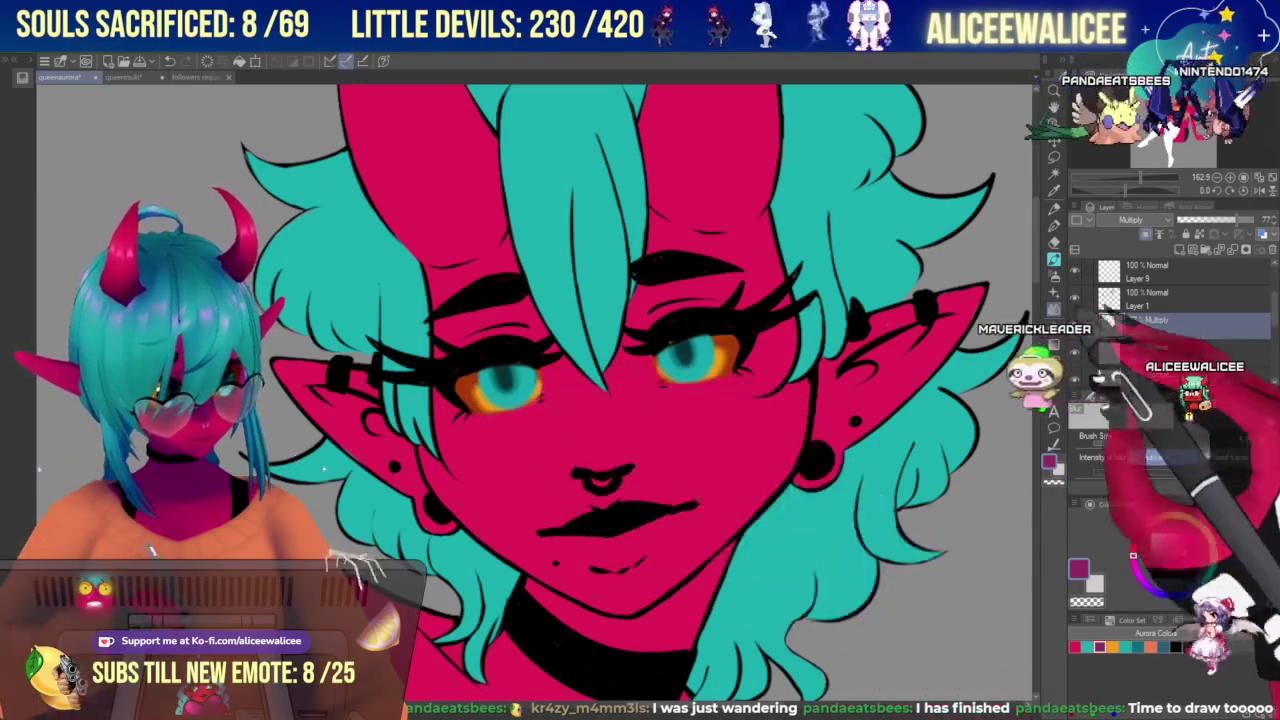
Change the topmost clipped Add (Glow) layer, Layer 12, to the Multiply blending mode.
left_click(1054, 276)
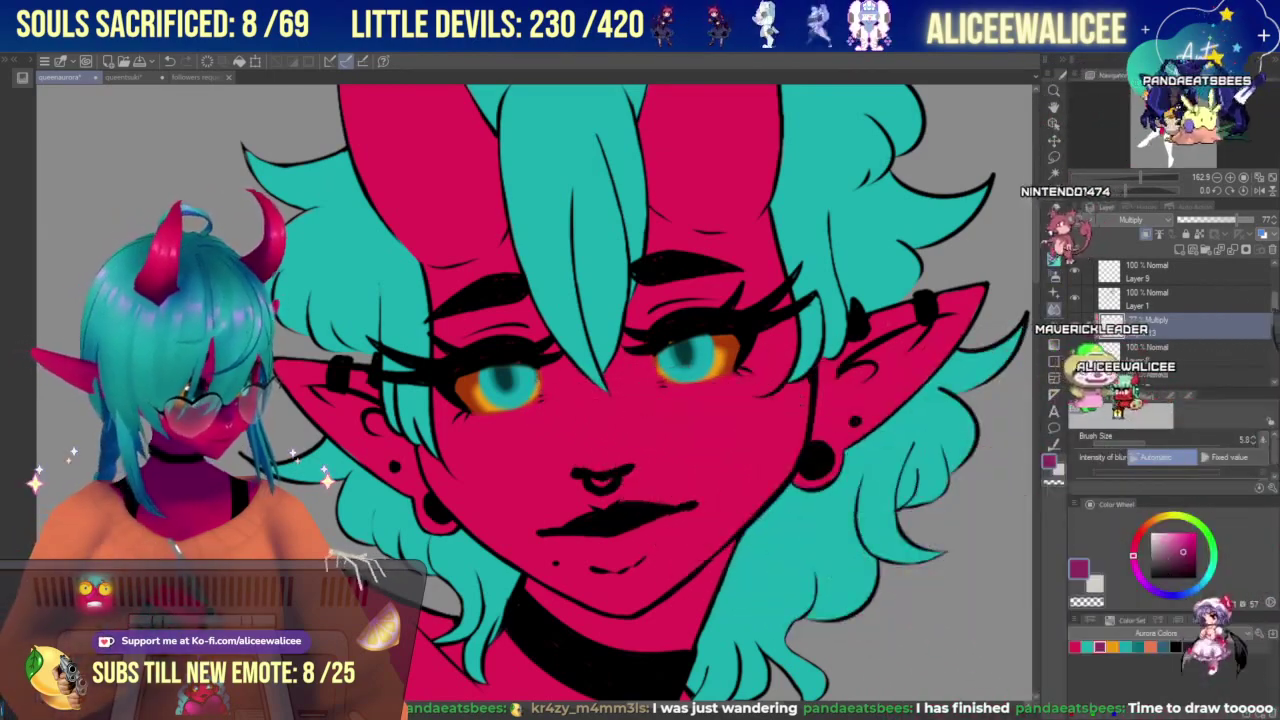
left_click_drag(1274, 312, 1274, 280)
left_click(1165, 275)
left_click(1134, 220)
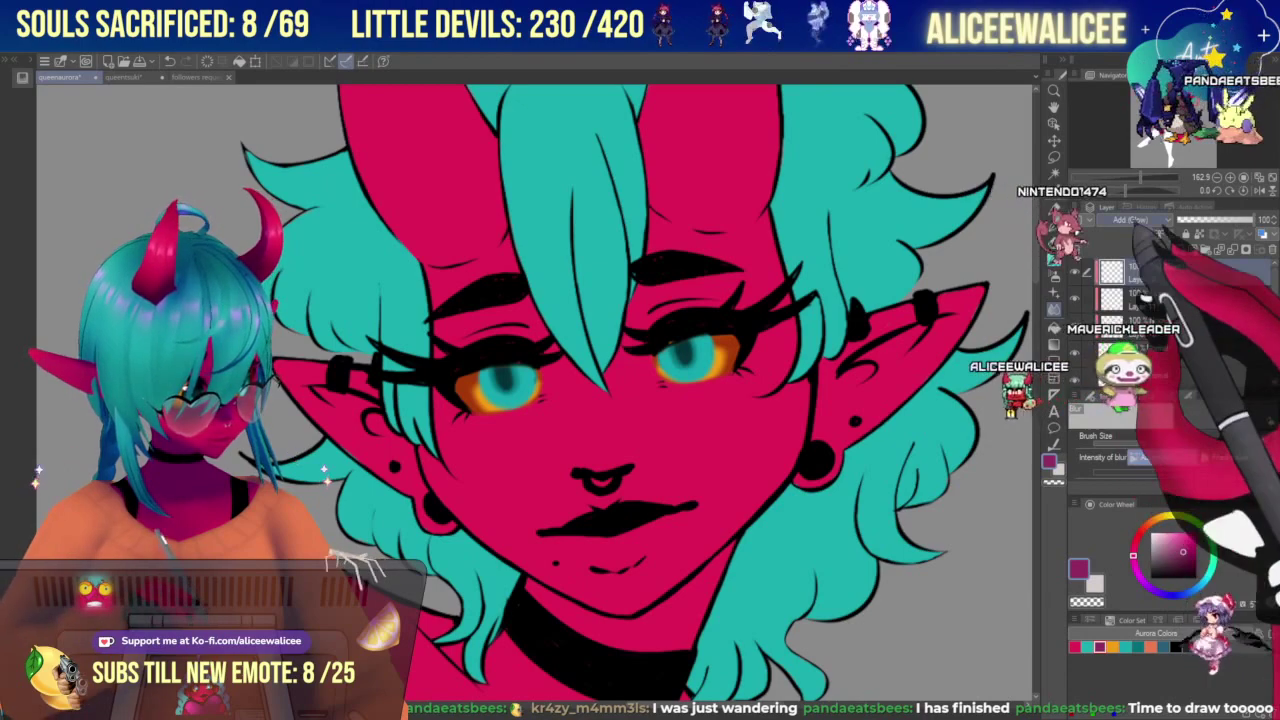
left_click(1134, 254)
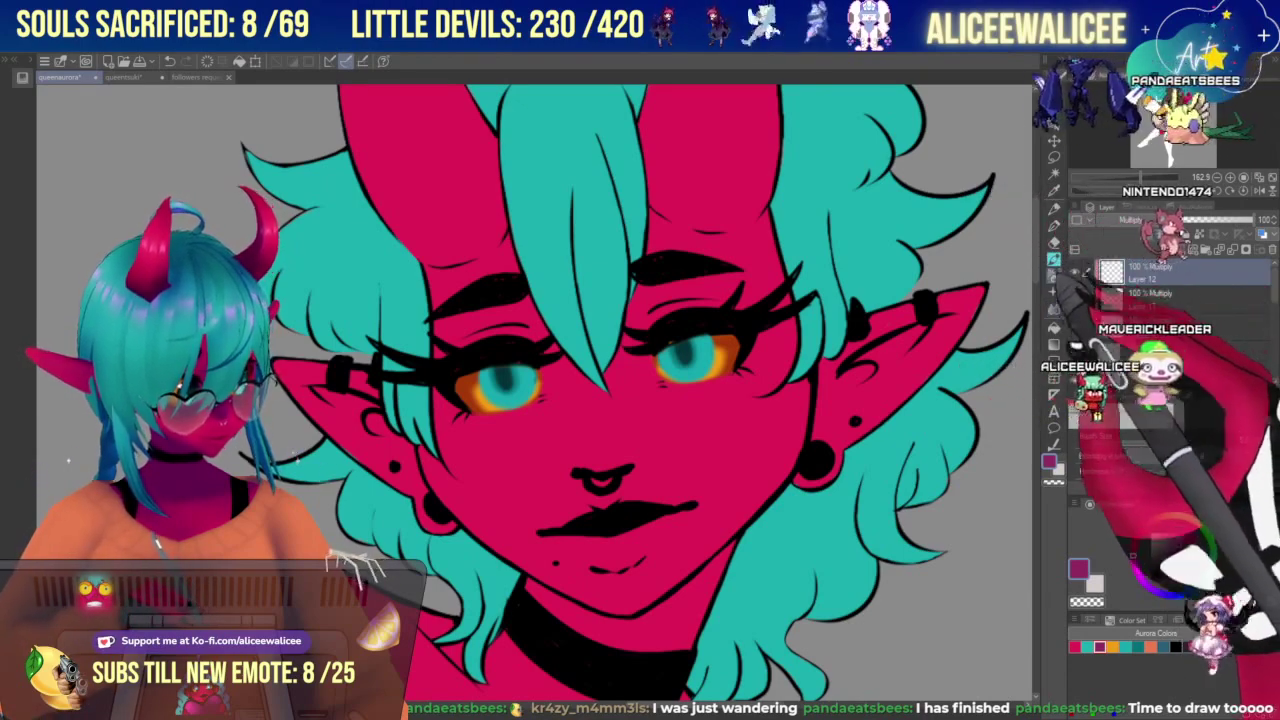
Airbrush and blur a purple shadow across the upper part of both irises on Layer 12, at 63% layer opacity.
mouse_move(468, 387)
left_mouse_down()
mouse_move(544, 381)
mouse_move(471, 389)
mouse_move(531, 371)
left_mouse_up()
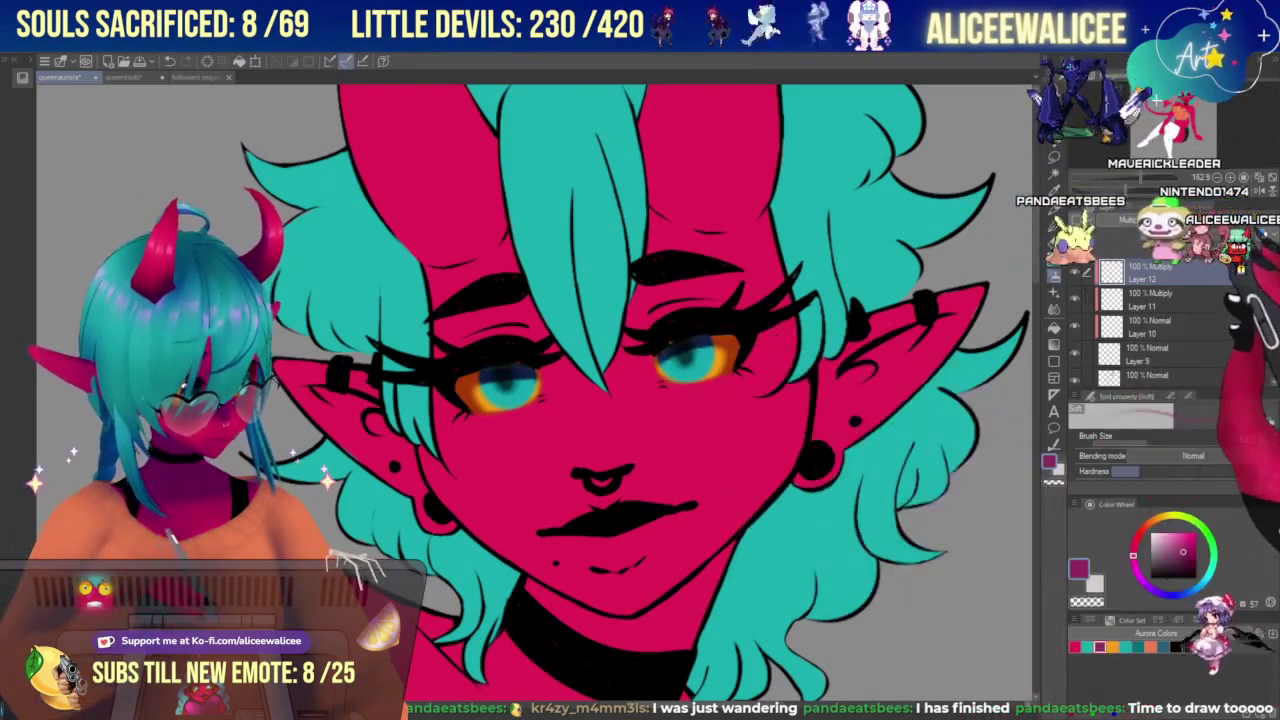
left_click(1054, 310)
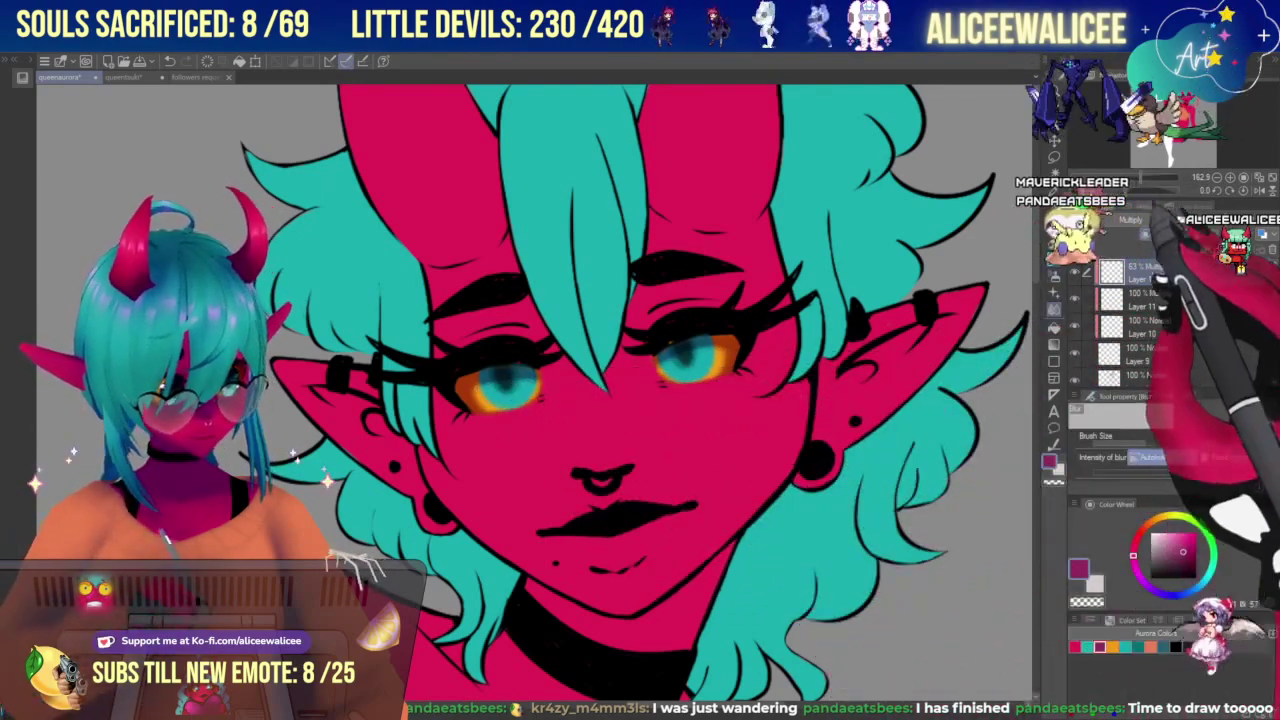
left_click_drag(1140, 177, 1134, 177)
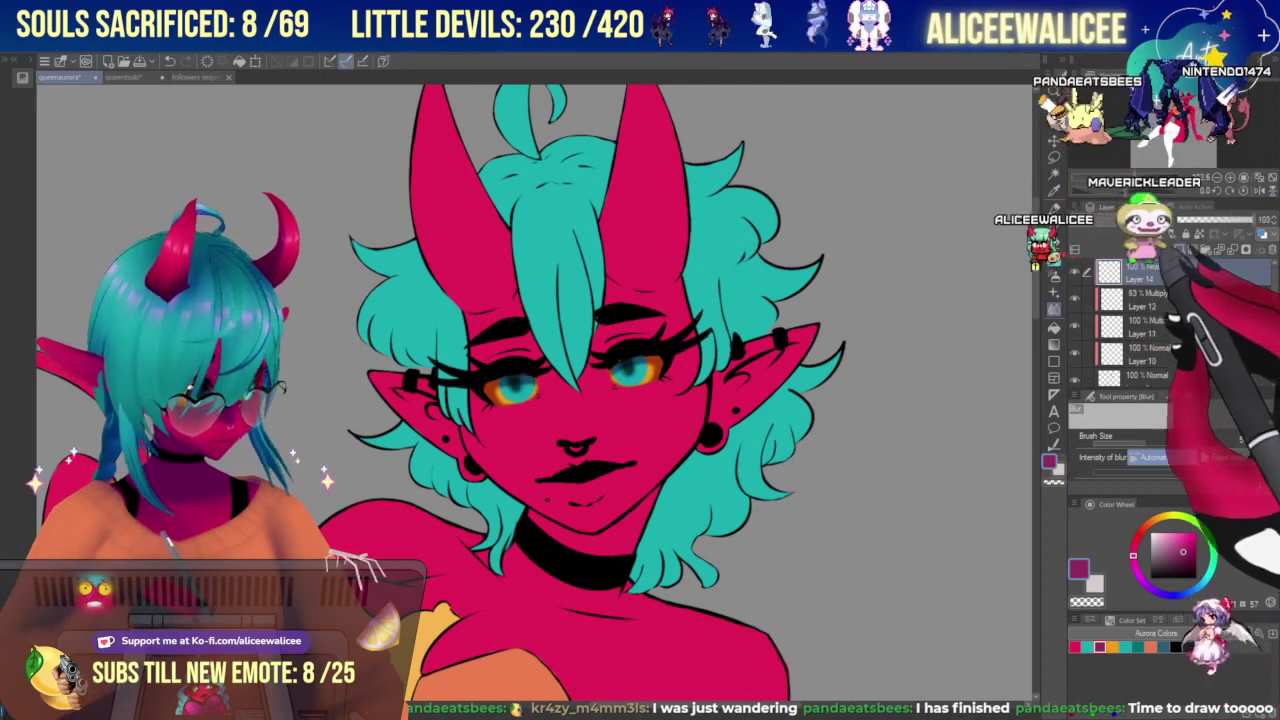
scroll(1170, 320, "up", 1)
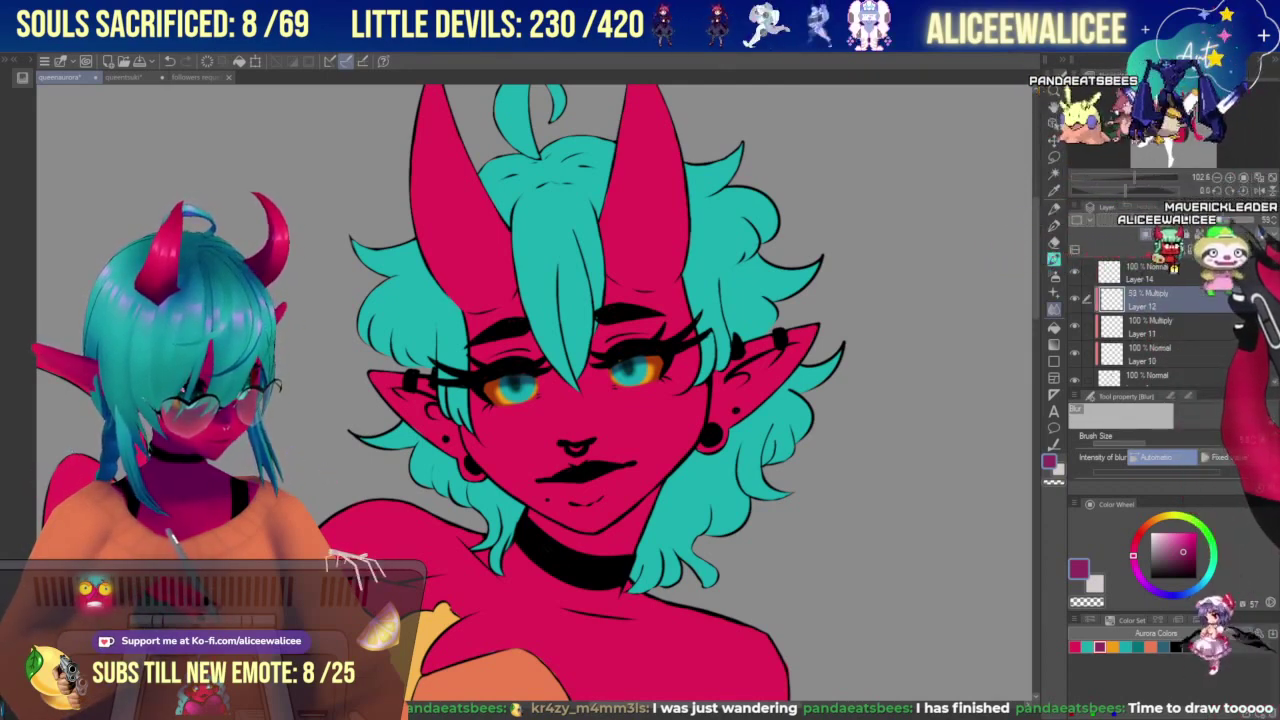
left_click_drag(1221, 220, 1225, 220)
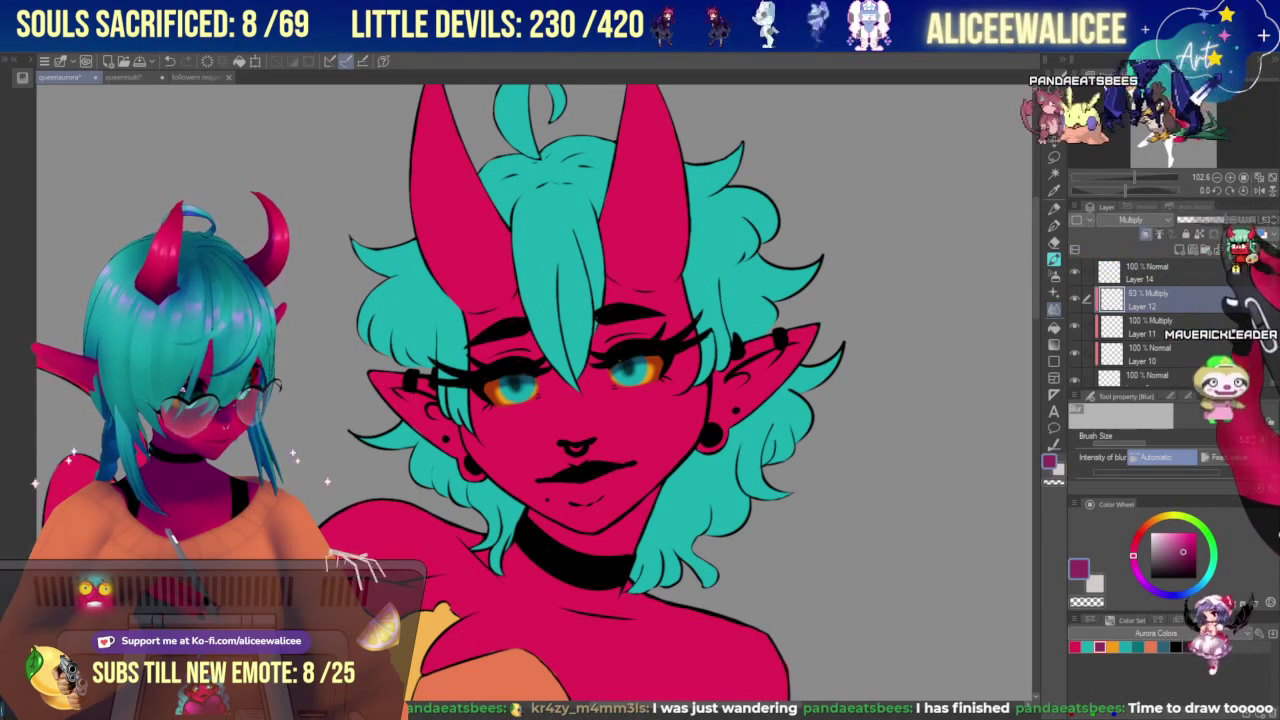
Set Layer 14 to Add (Glow) and airbrush purple highlights over the lower irises and yellow areas of both eyes.
left_click(1168, 274)
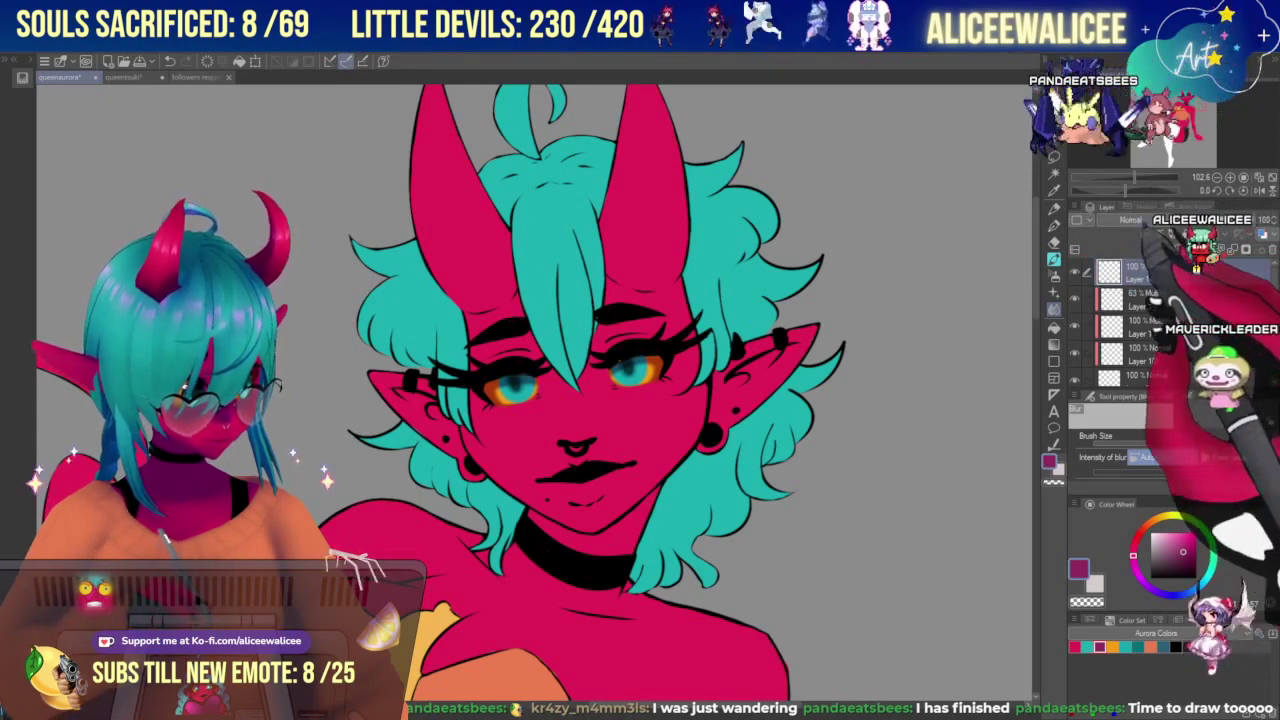
left_click(1152, 178)
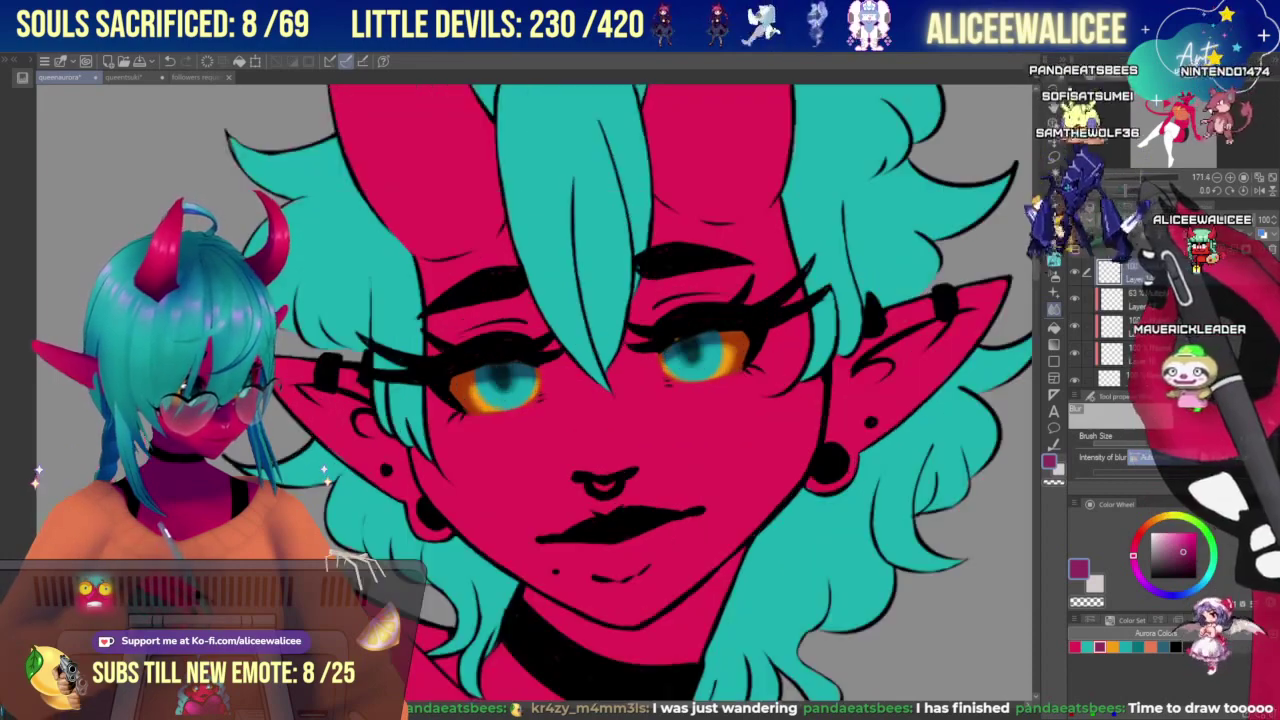
left_click(1130, 220)
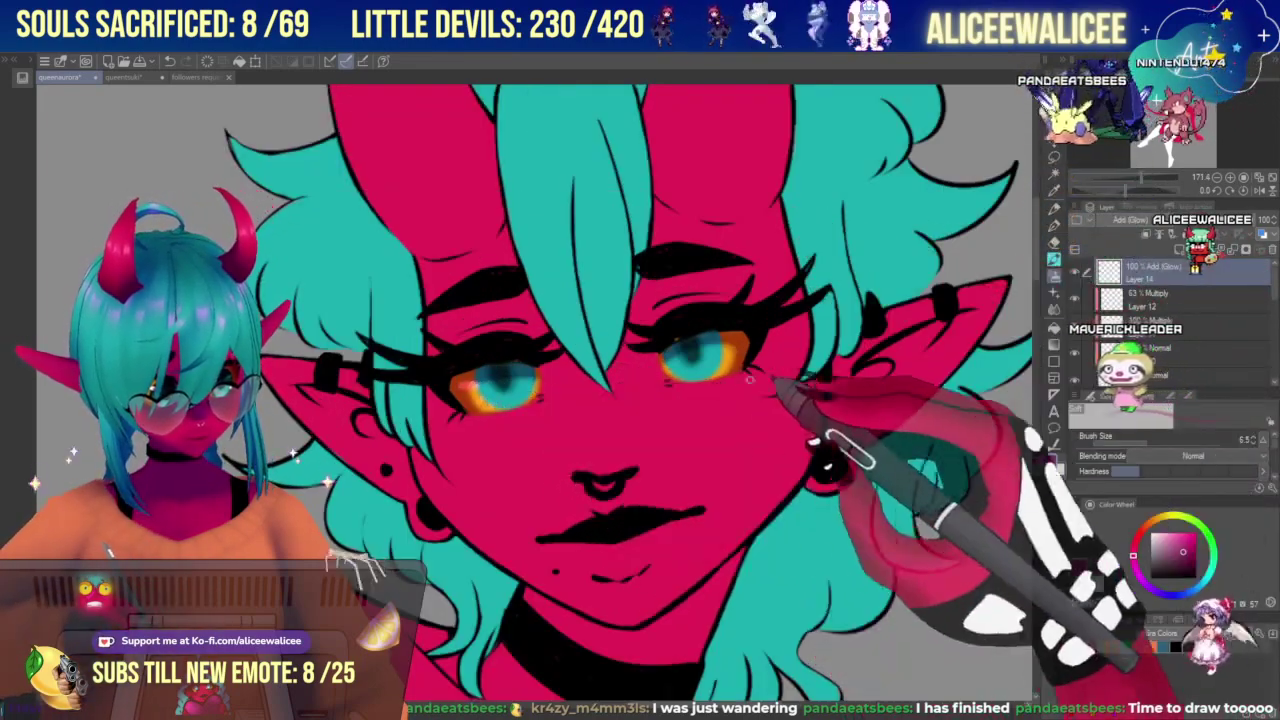
left_click_drag(684, 361, 698, 374)
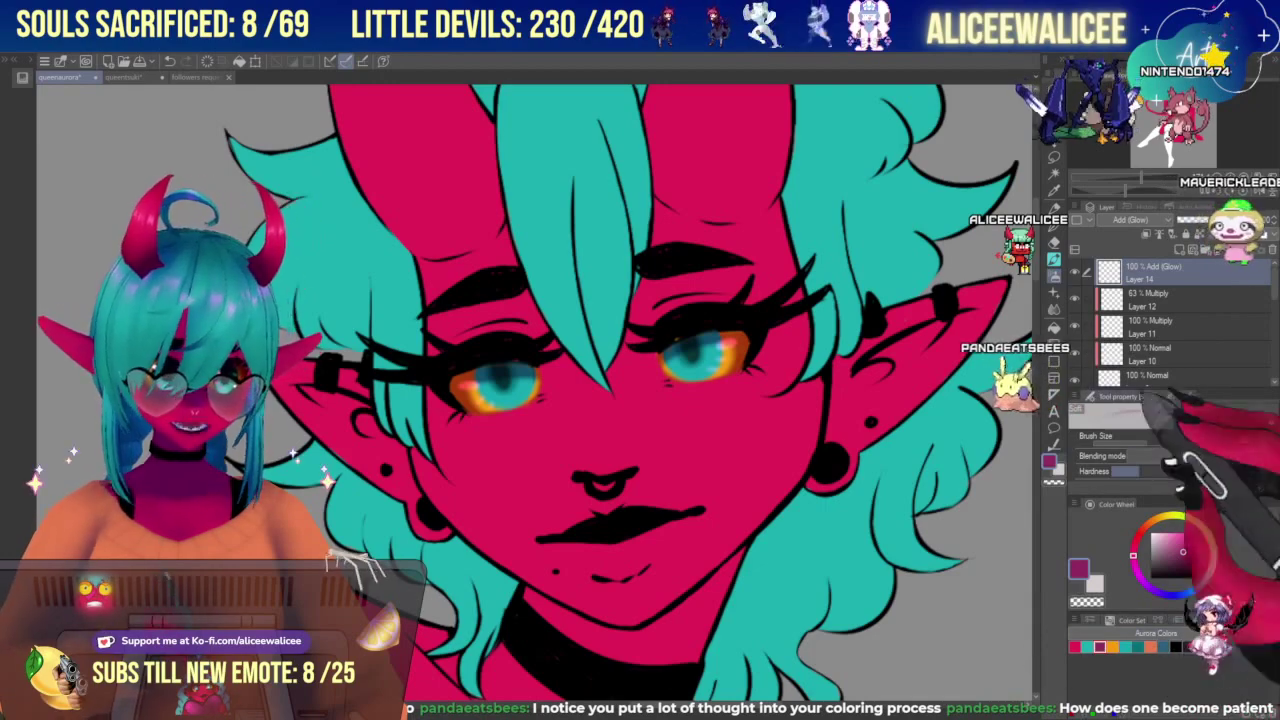
Examine the glowing eyes from closer and farther away to judge how they read on the whole face.
key("ctrl+minus")
key("ctrl+minus")
key("ctrl+plus")
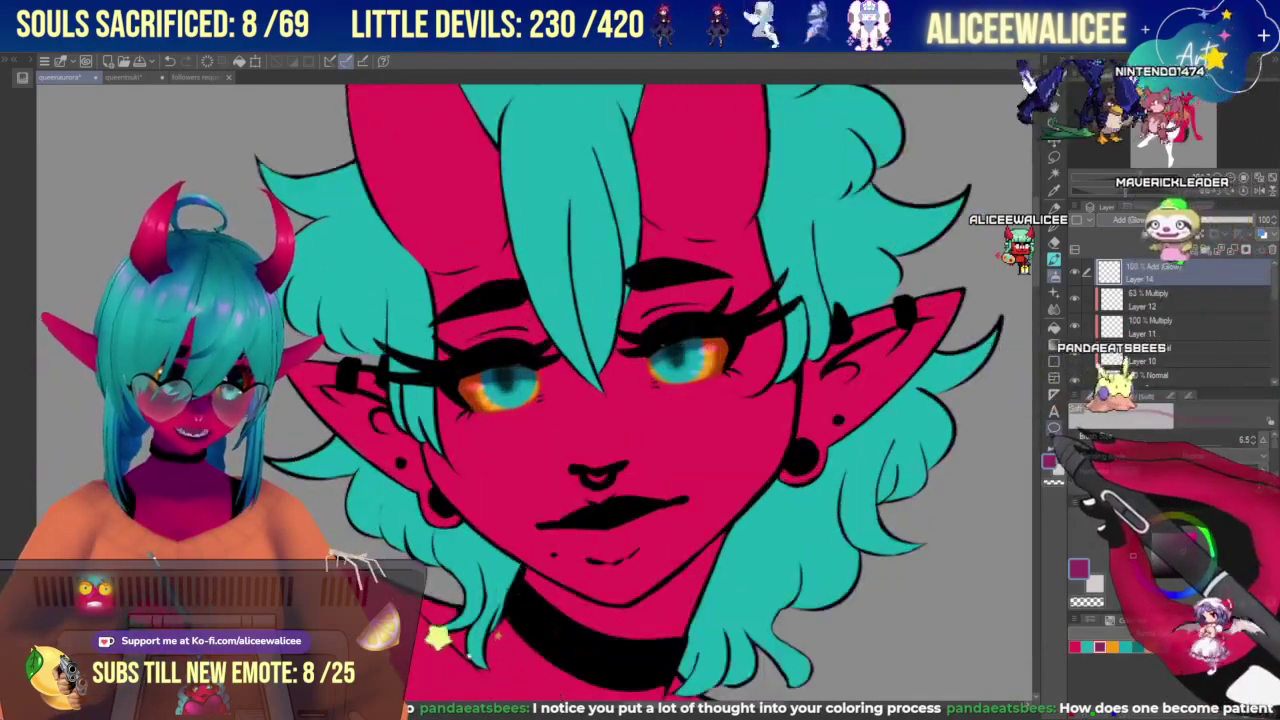
key("ctrl+minus")
key("ctrl+minus")
key("ctrl+plus")
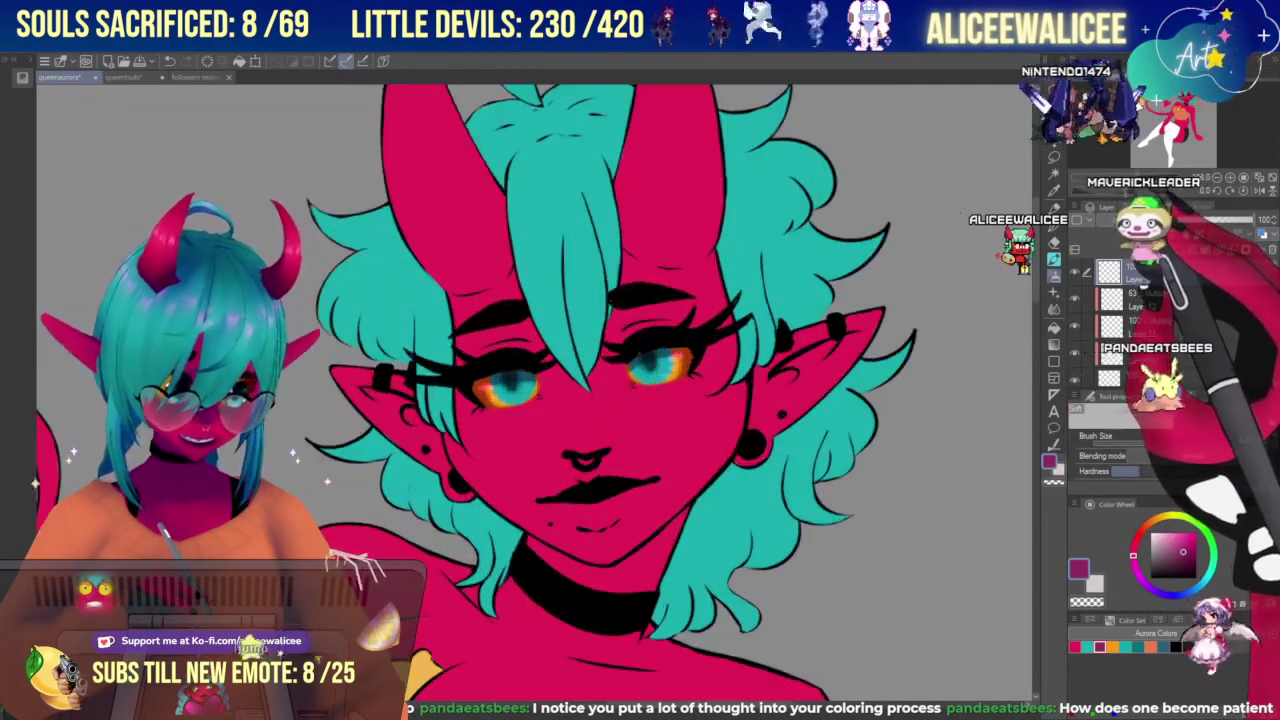
key("ctrl+plus")
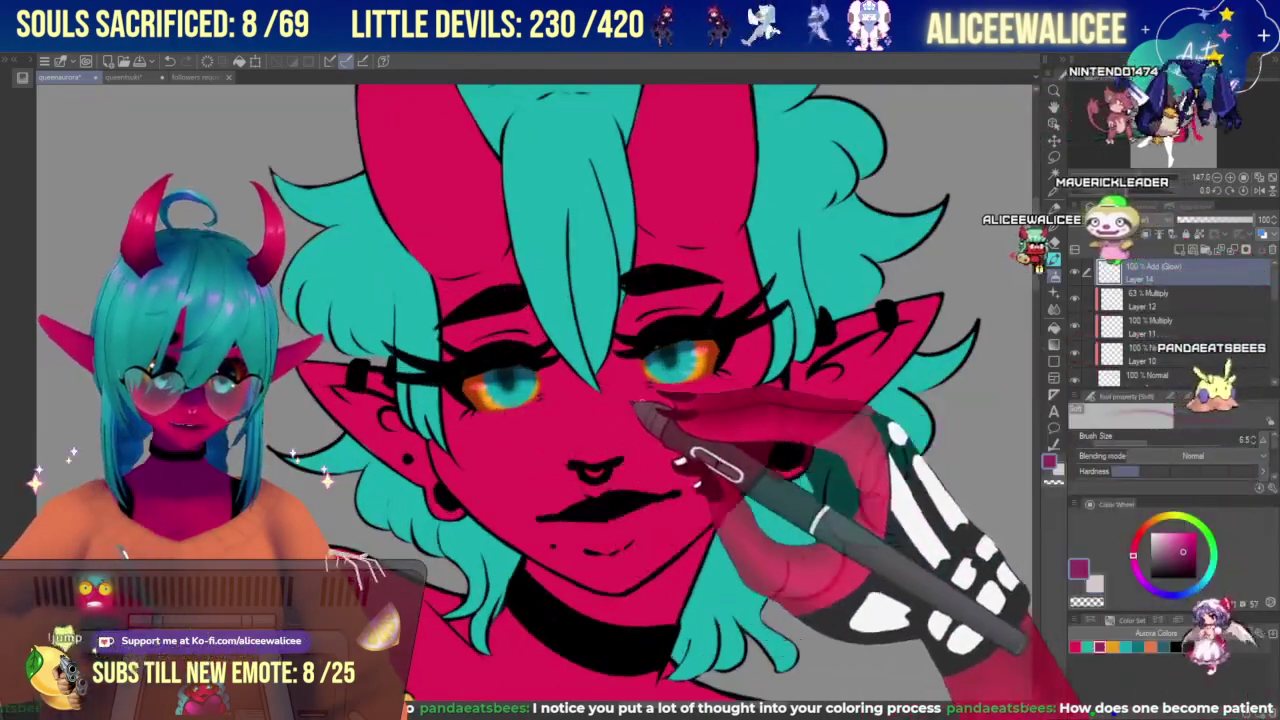
scroll(600, 390, "down", 2)
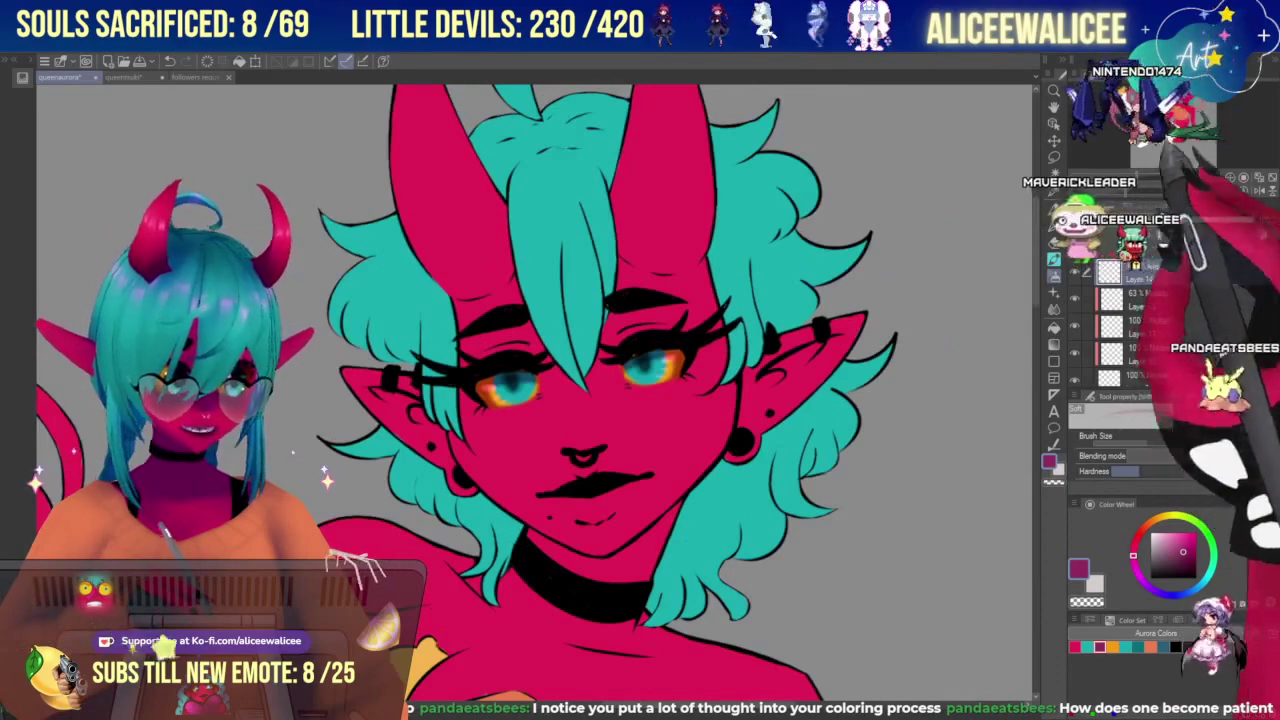
key("ctrl+minus")
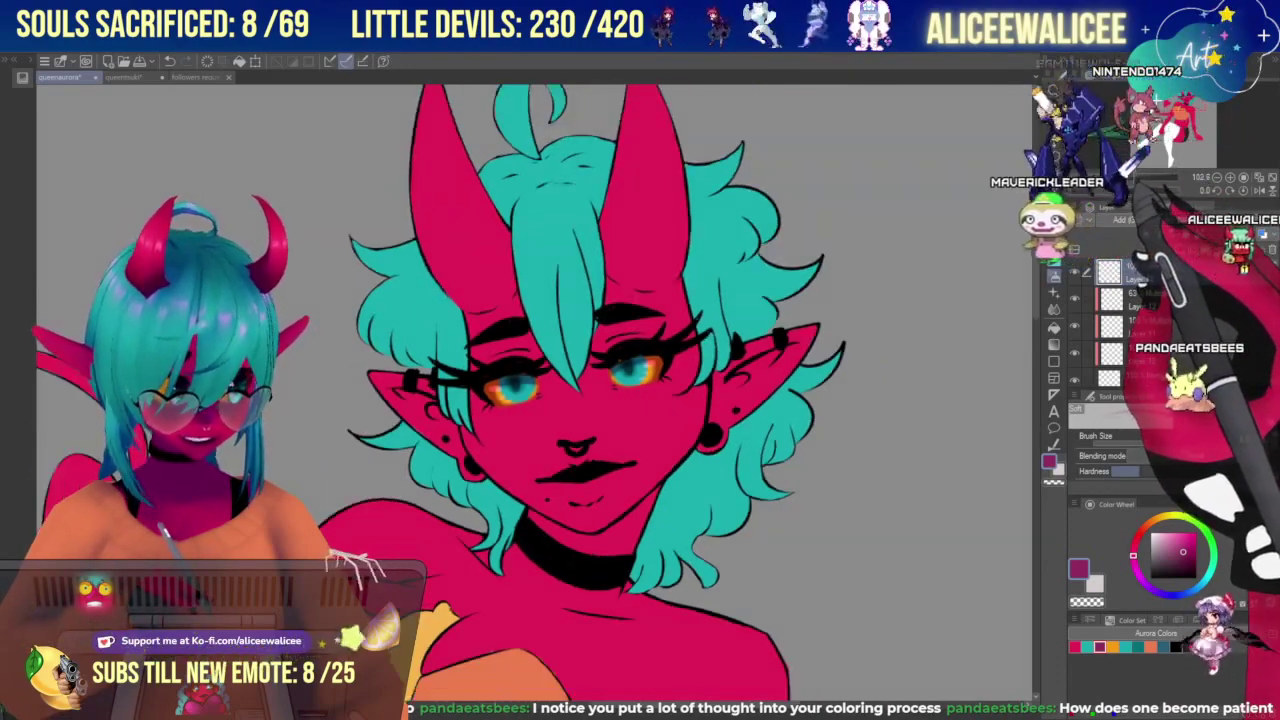
key("ctrl+plus")
left_click_drag(600, 520, 652, 498)
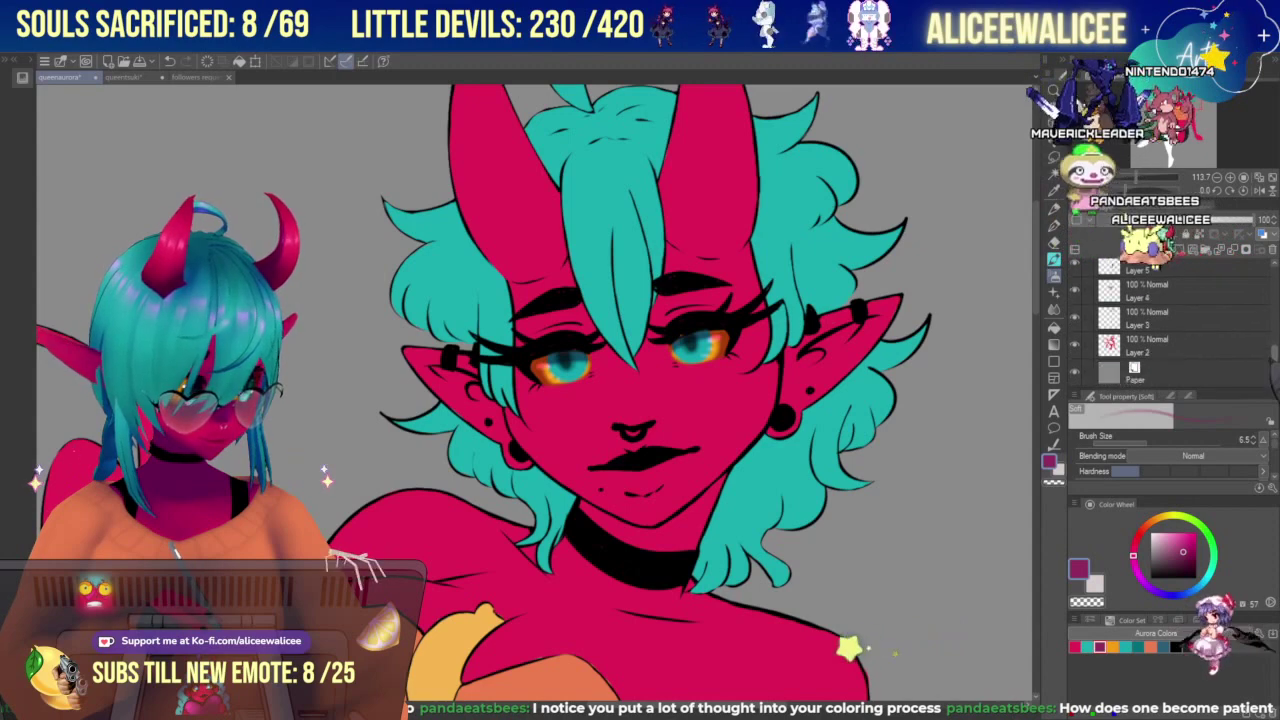
Toggle Layer 2's visibility to identify the skin, and add a clipped Multiply layer directly above it.
left_click(1200, 346)
left_click(1075, 345)
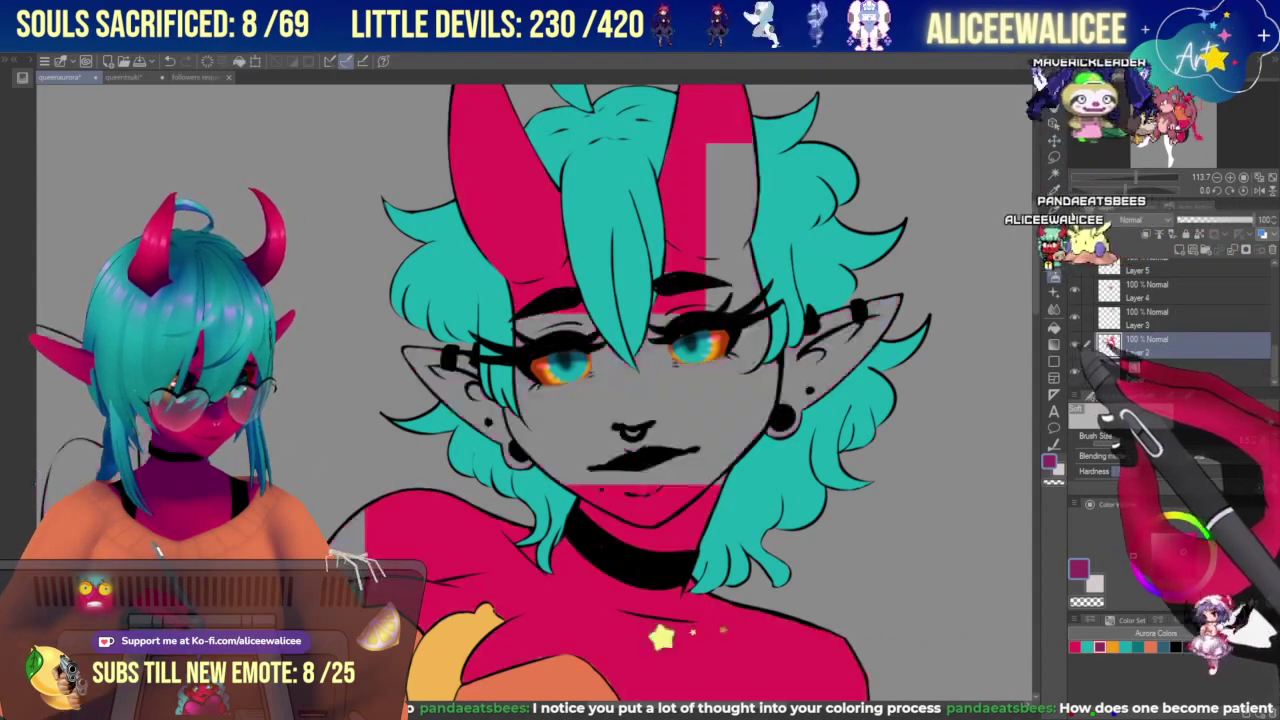
left_click(1075, 345)
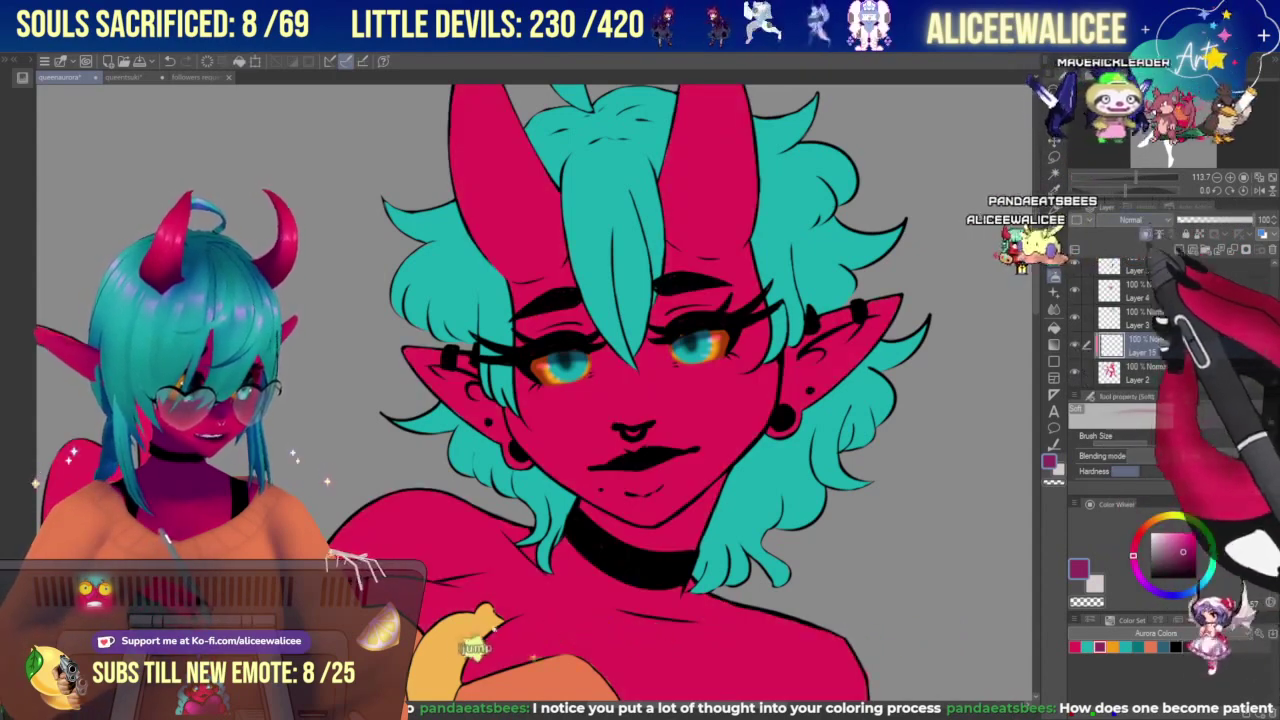
left_click(1143, 270)
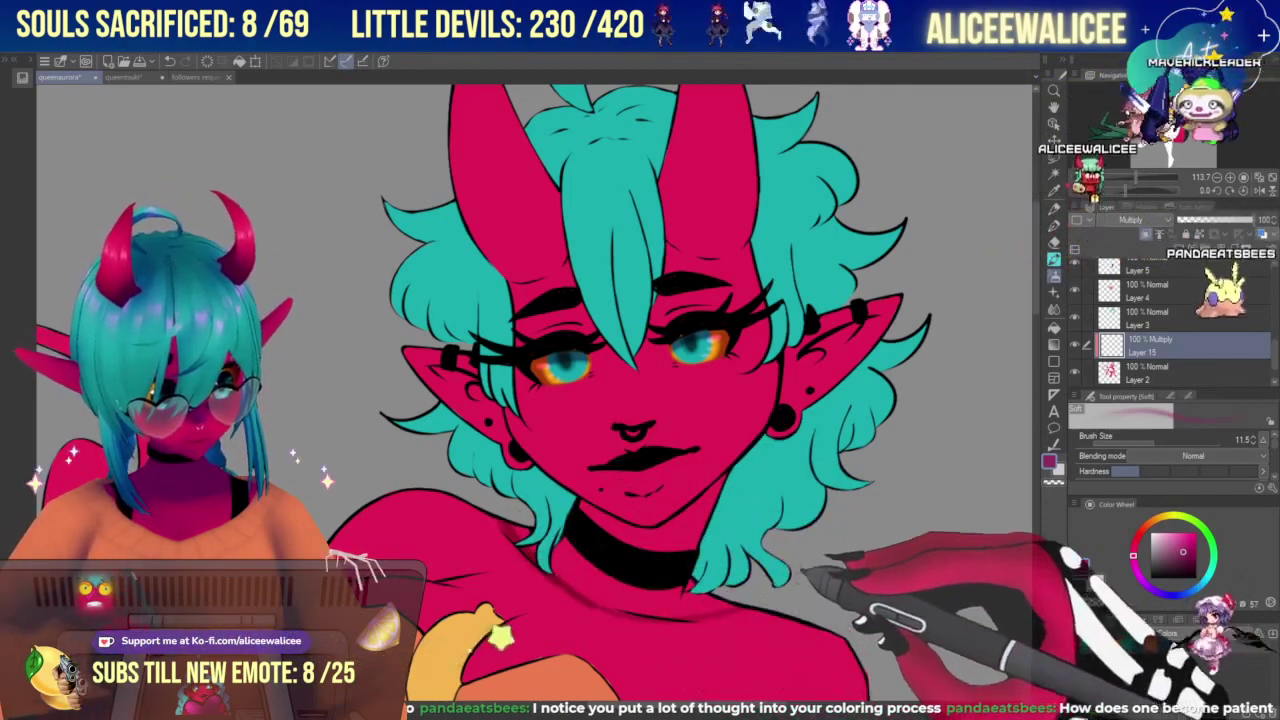
Airbrush purple shadows over the neck beneath the chin and around the choker on the clipped skin shadow layer, Layer 15.
left_click(1173, 443)
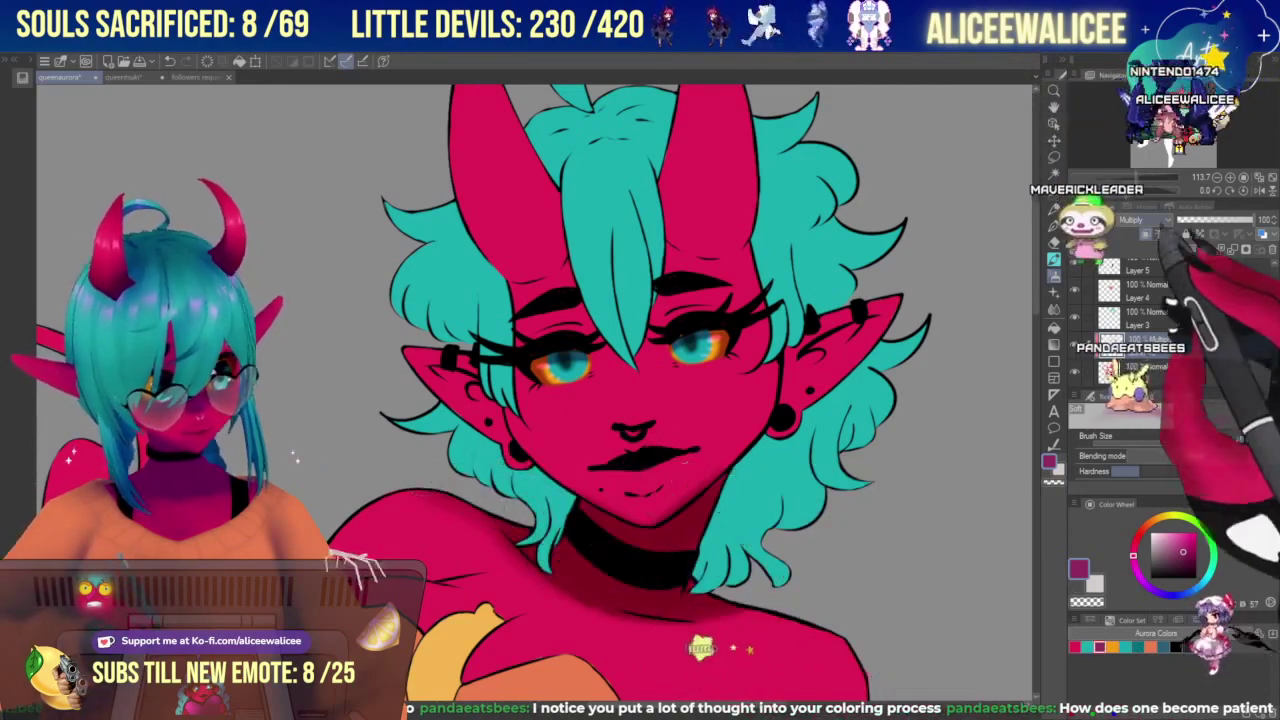
left_click(1127, 178)
left_click_drag(1167, 150, 1176, 110)
left_click(1134, 178)
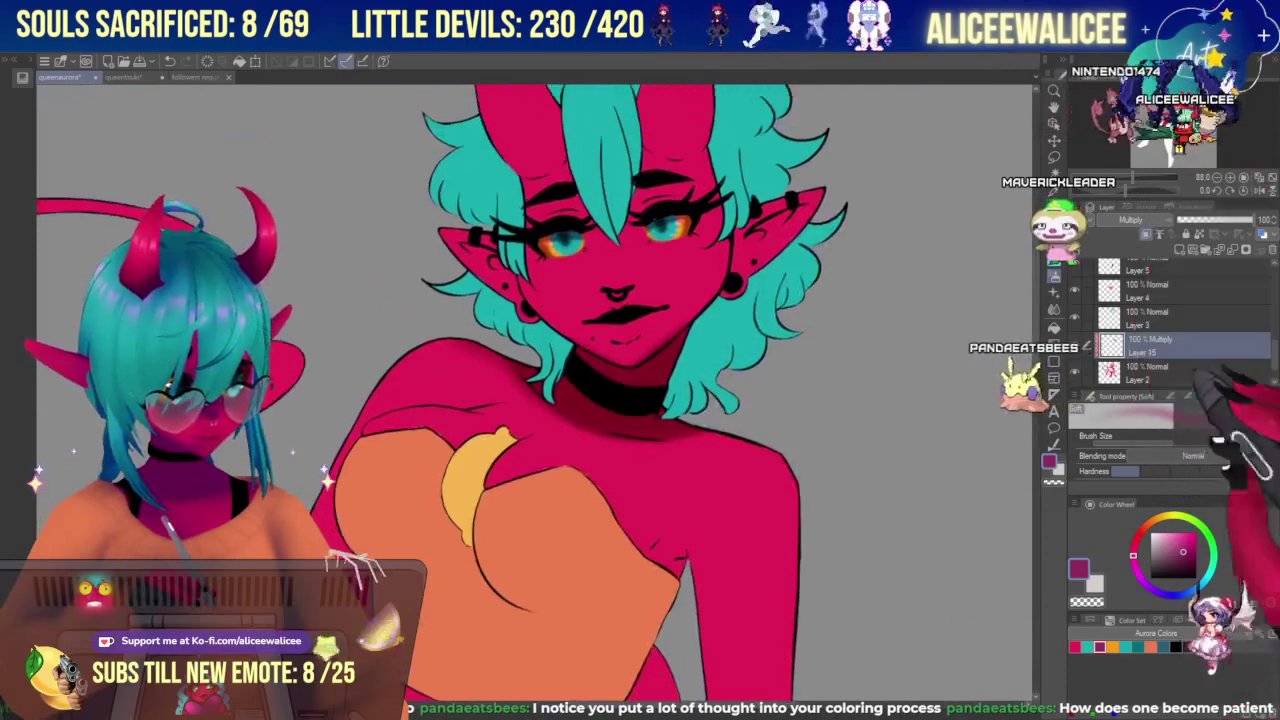
Adjust Layer 15's blending mode, lower its opacity to 70%, and airbrush purple shadows along the shoulders and armpit.
left_click_drag(1167, 441, 1163, 441)
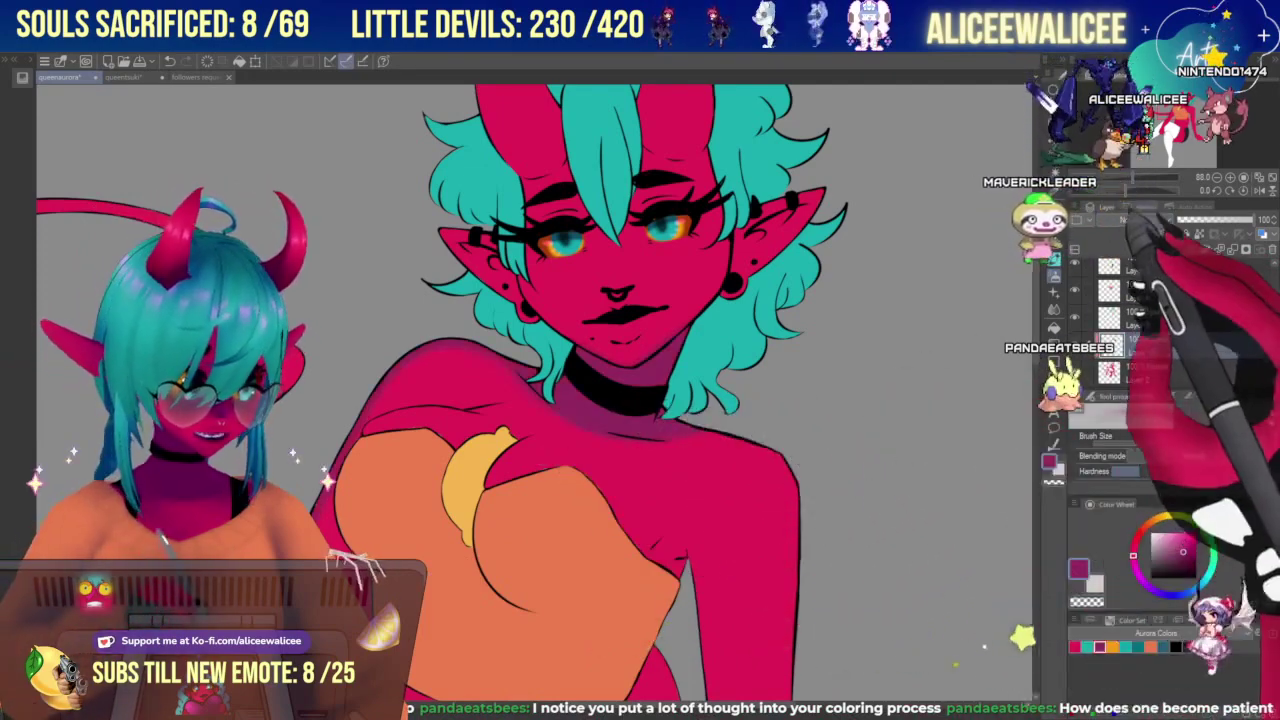
left_click(1145, 220)
left_click(1143, 256)
left_click(1231, 220)
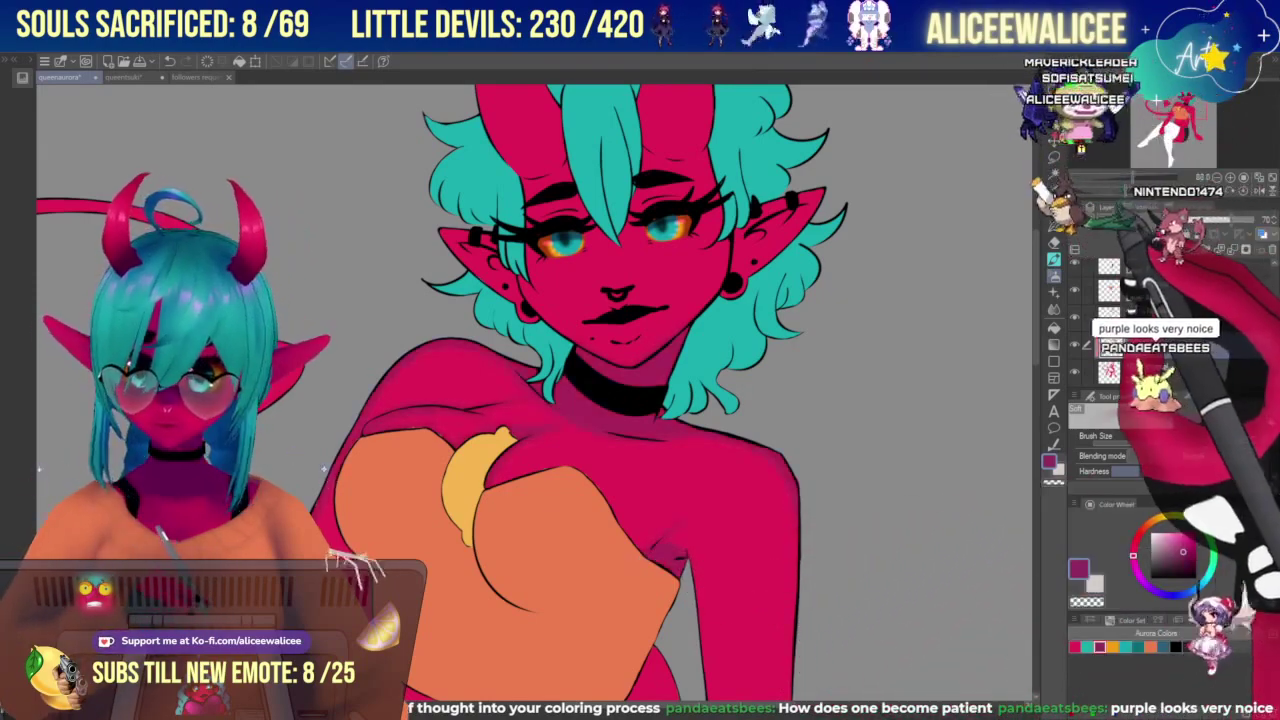
Return Layer 15 to Normal at 100% opacity and airbrush purple shadows inside the pointed ears with brush size 14.9.
scroll(565, 356, "down", 3)
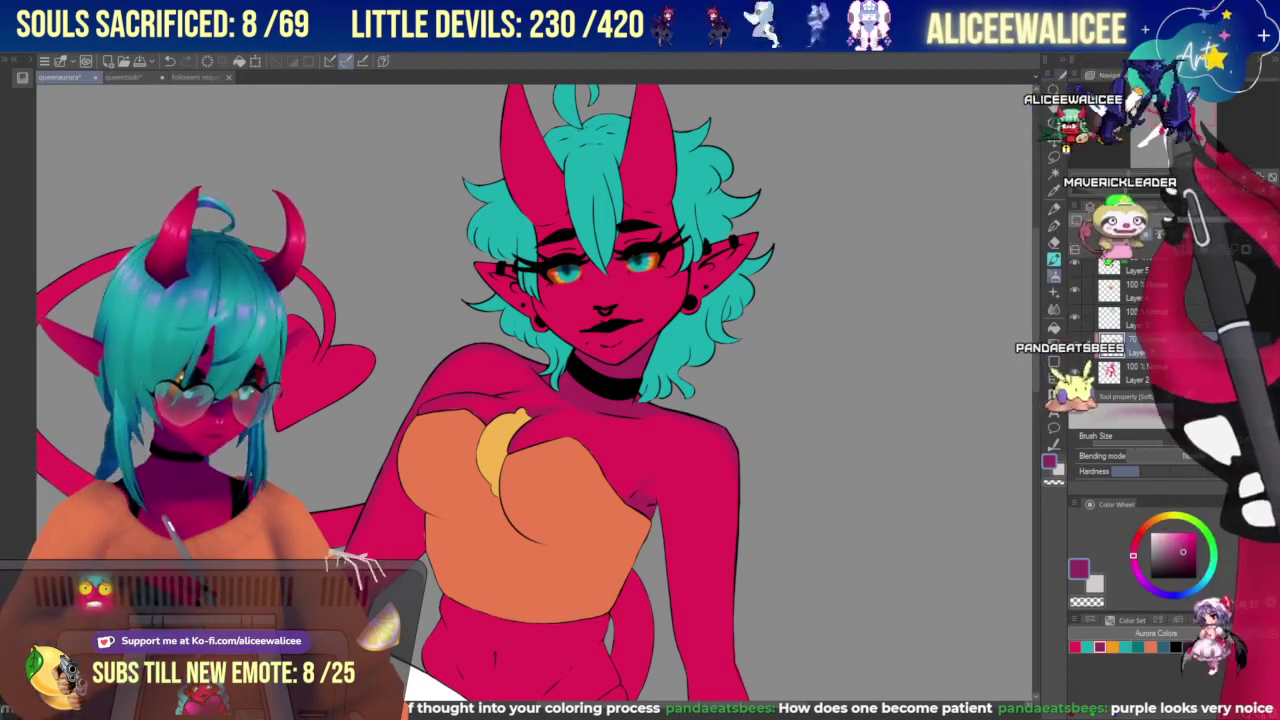
scroll(565, 390, "down", 3)
scroll(565, 390, "up", 4)
key("ctrl+plus")
key("ctrl+plus")
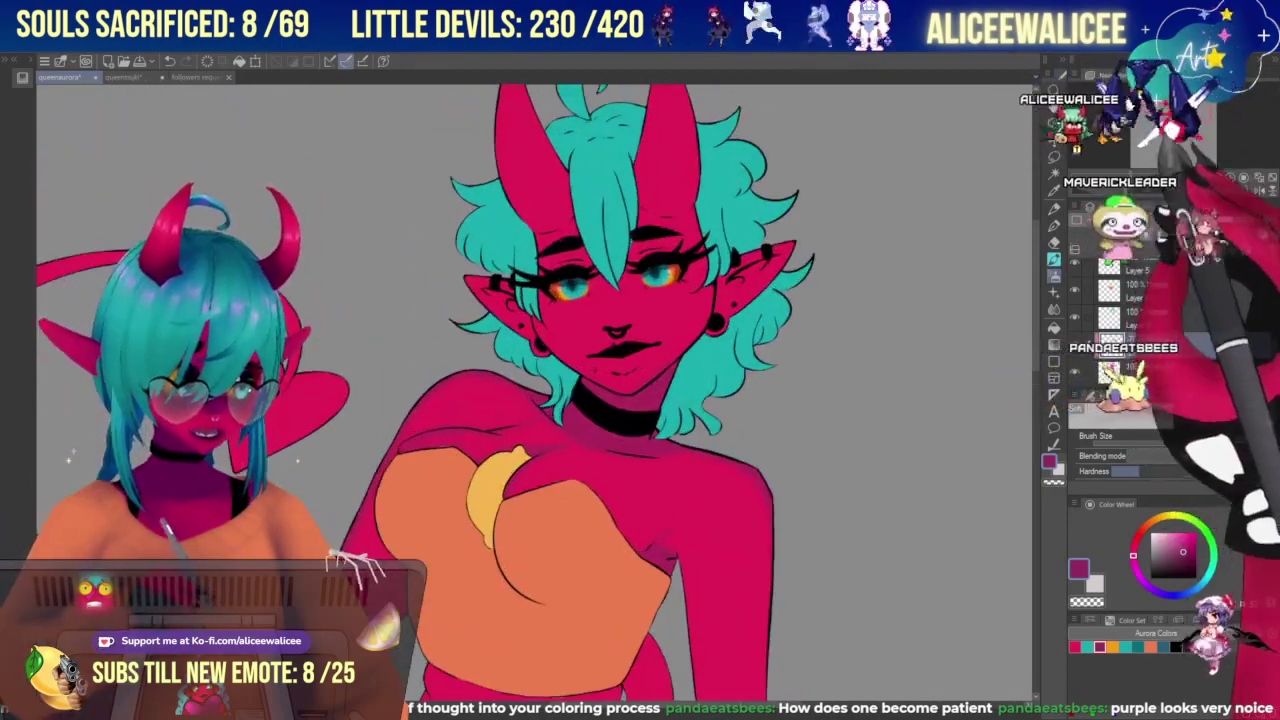
left_click_drag(640, 390, 656, 471)
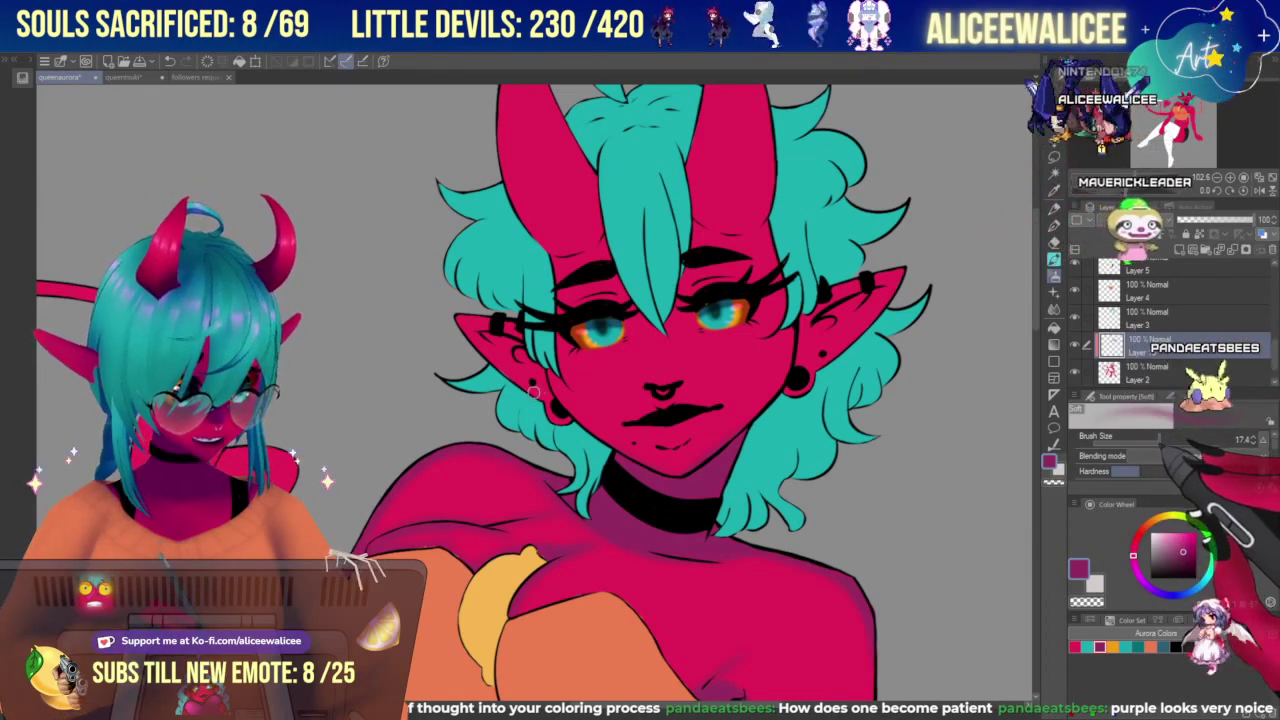
left_click_drag(1160, 441, 1156, 442)
left_click_drag(556, 345, 565, 405)
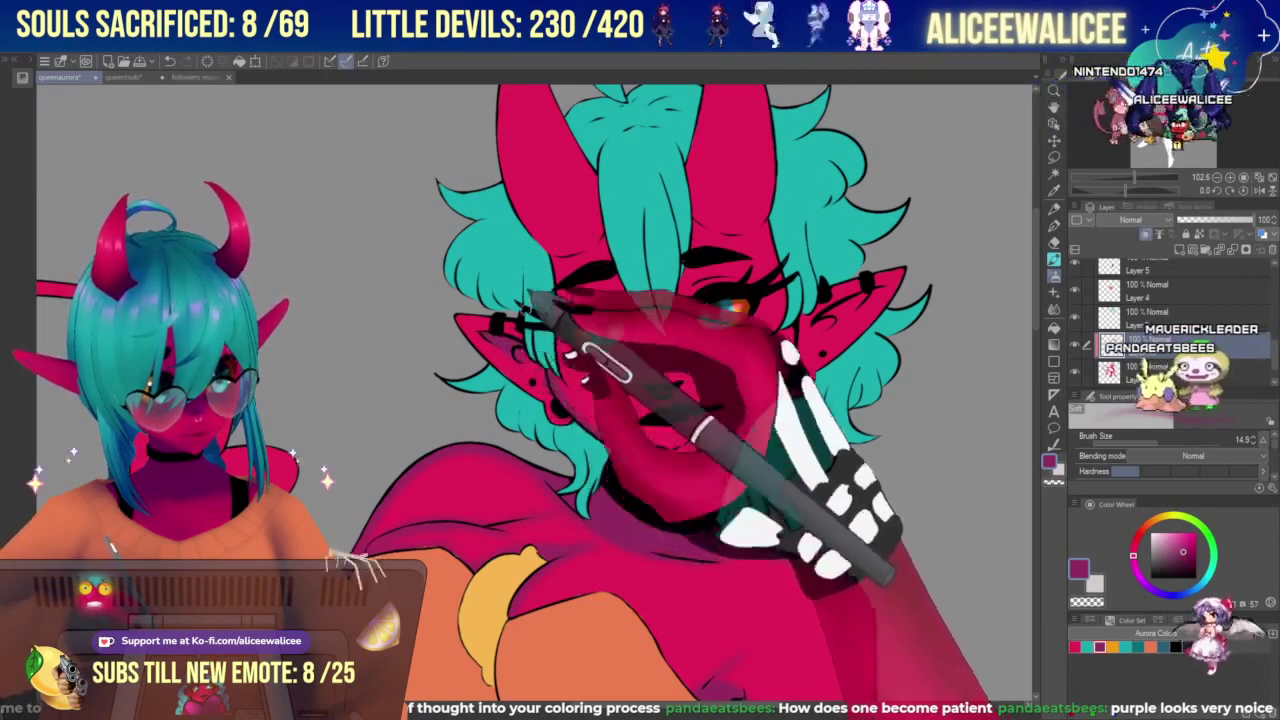
Airbrush purple shadows on the nose tip and beneath the lower lip with brush size 25.1, and soften them with Blur.
left_click(1054, 243)
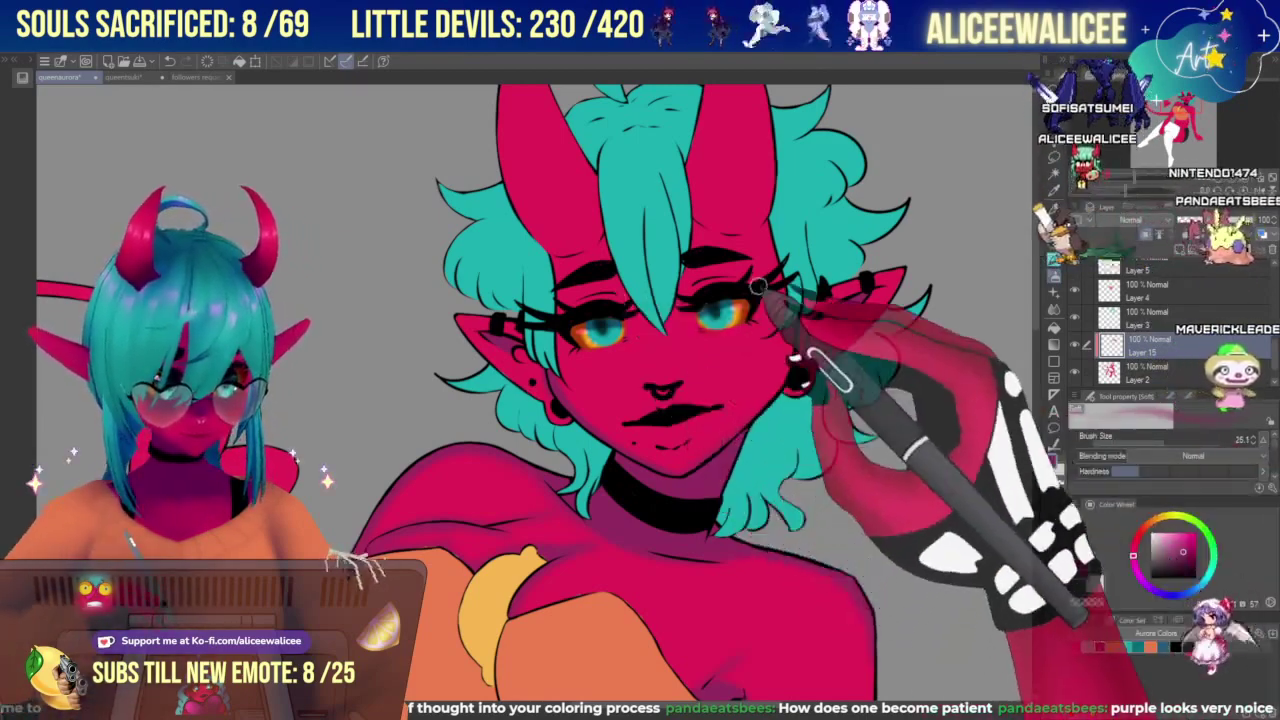
mouse_move(676, 374)
left_mouse_down()
mouse_move(654, 382)
mouse_move(676, 376)
left_mouse_up()
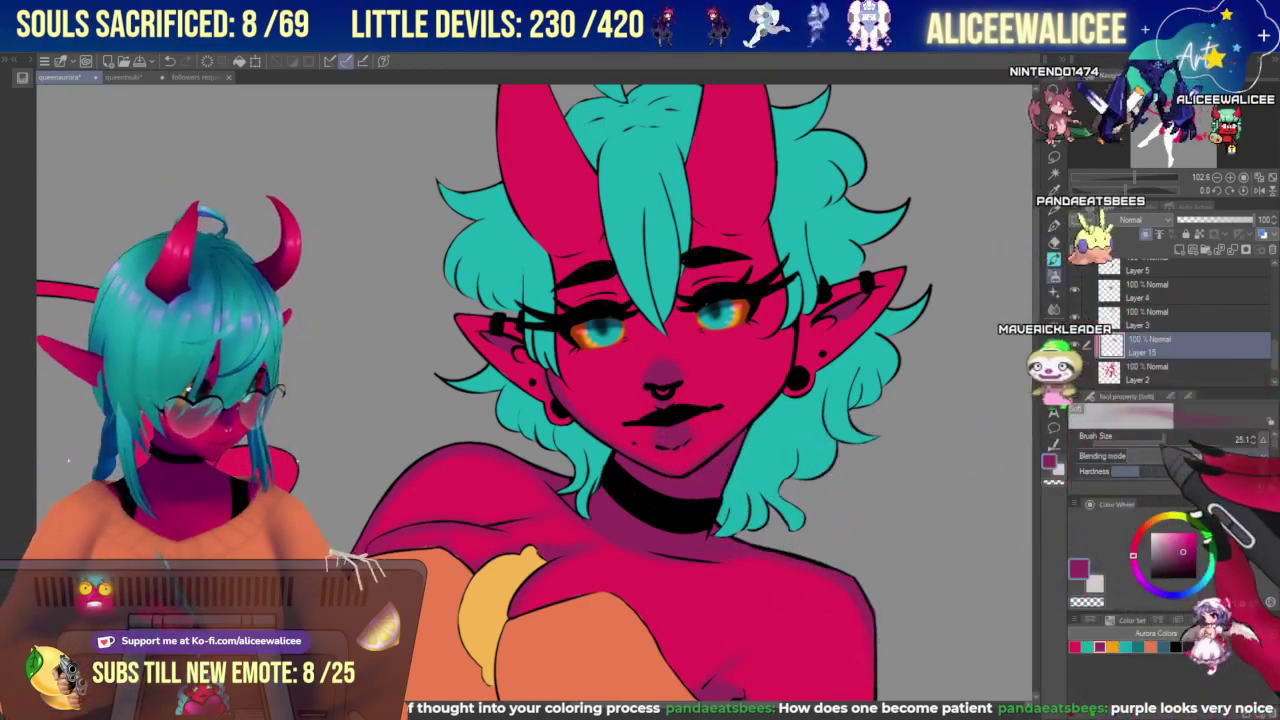
key("ctrl+e")
key("ctrl+shift+n")
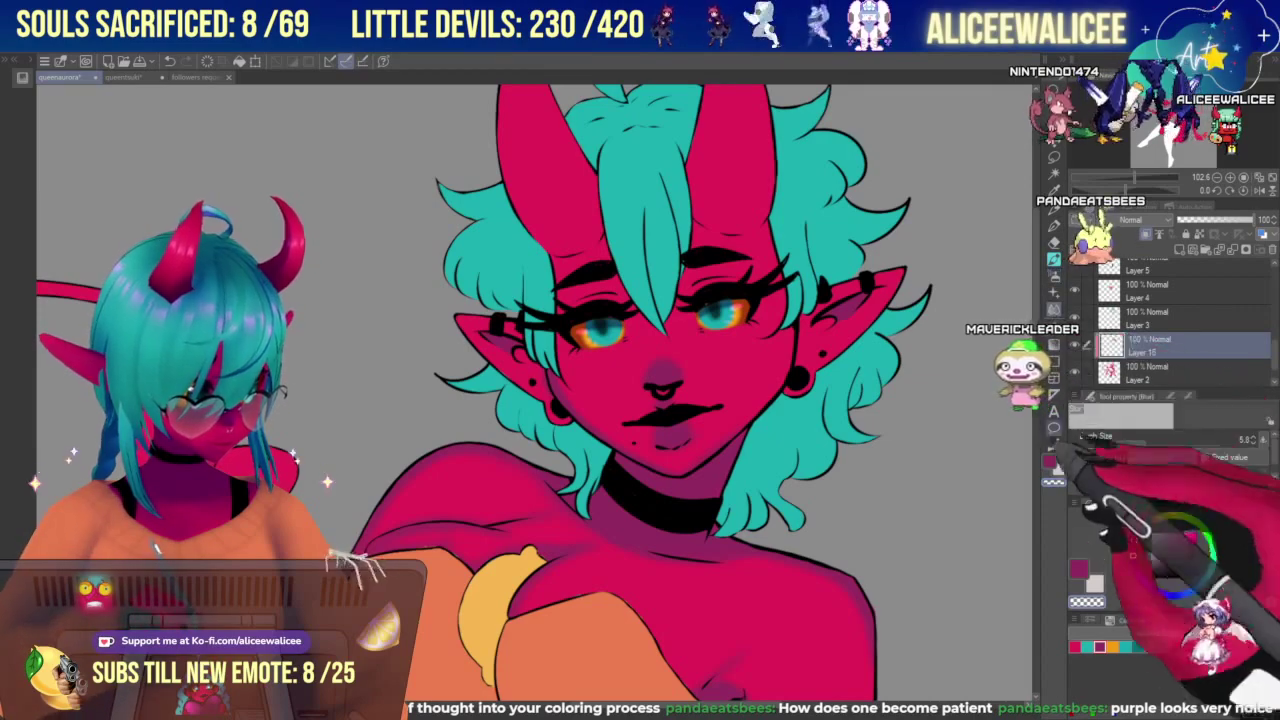
key("j")
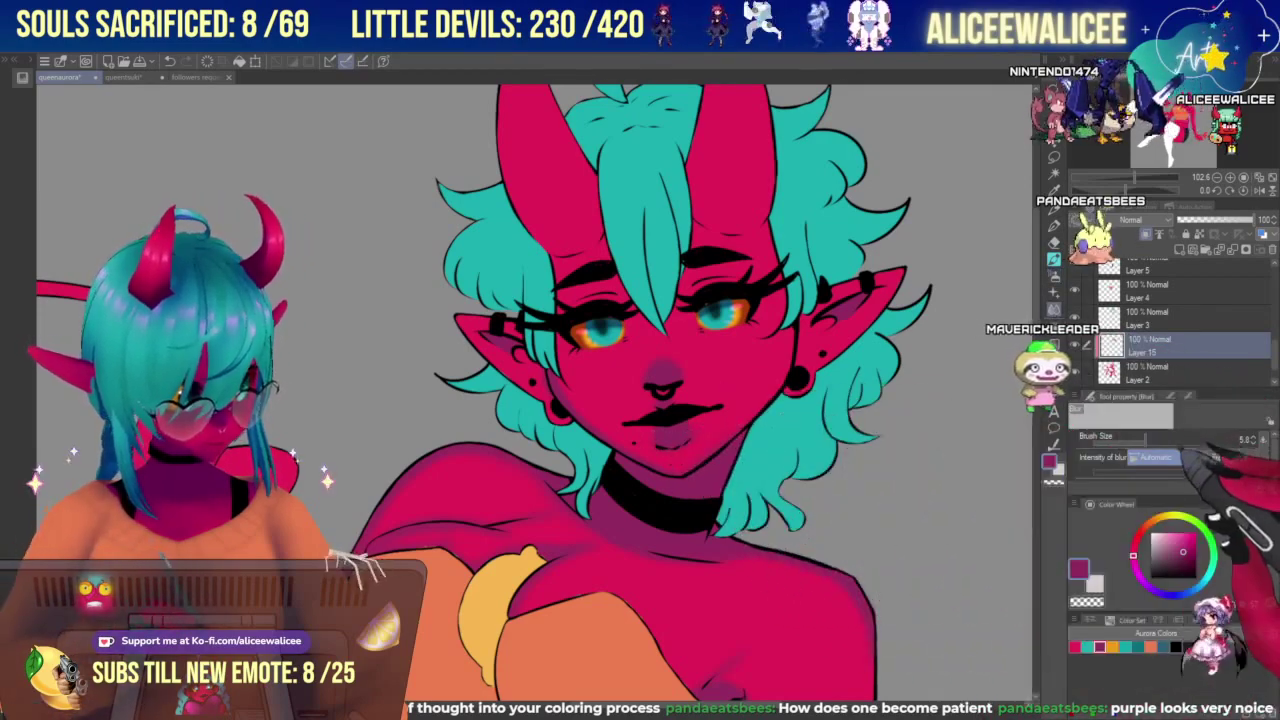
left_click(1161, 443)
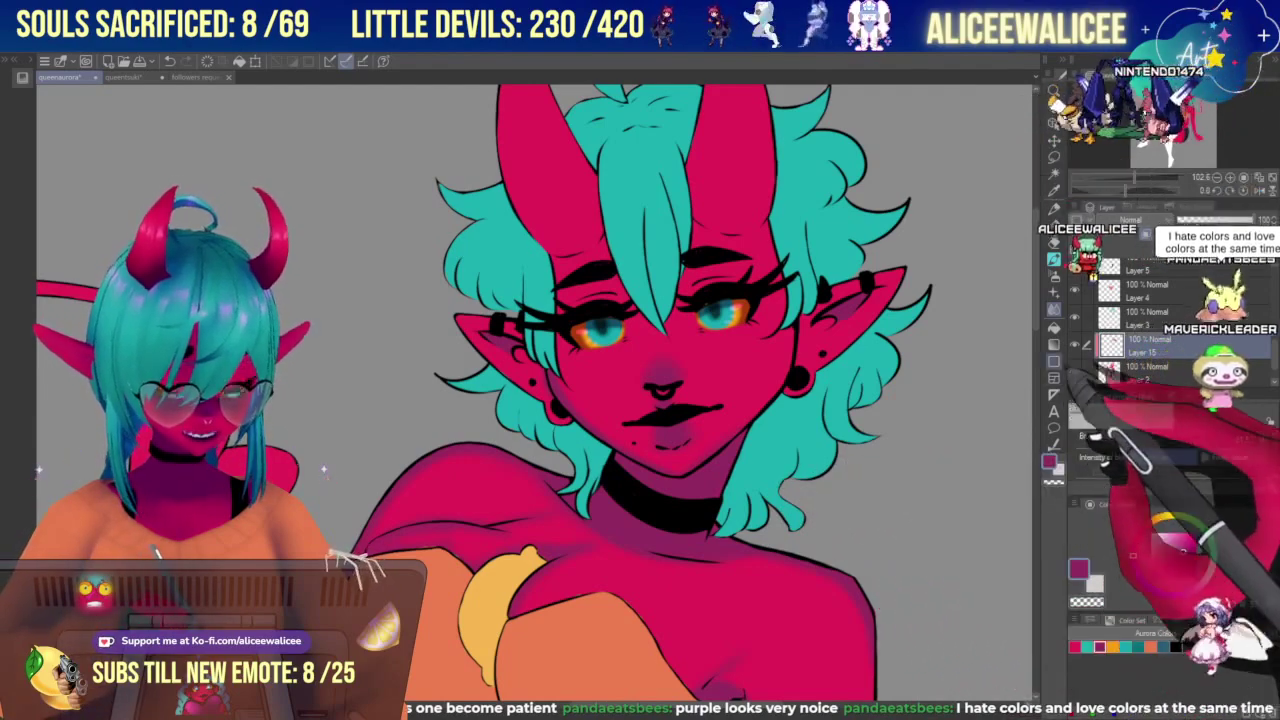
Airbrush soft purple shadows over the eyelids and the outer eye corner with brush size 29.3.
left_click(1054, 276)
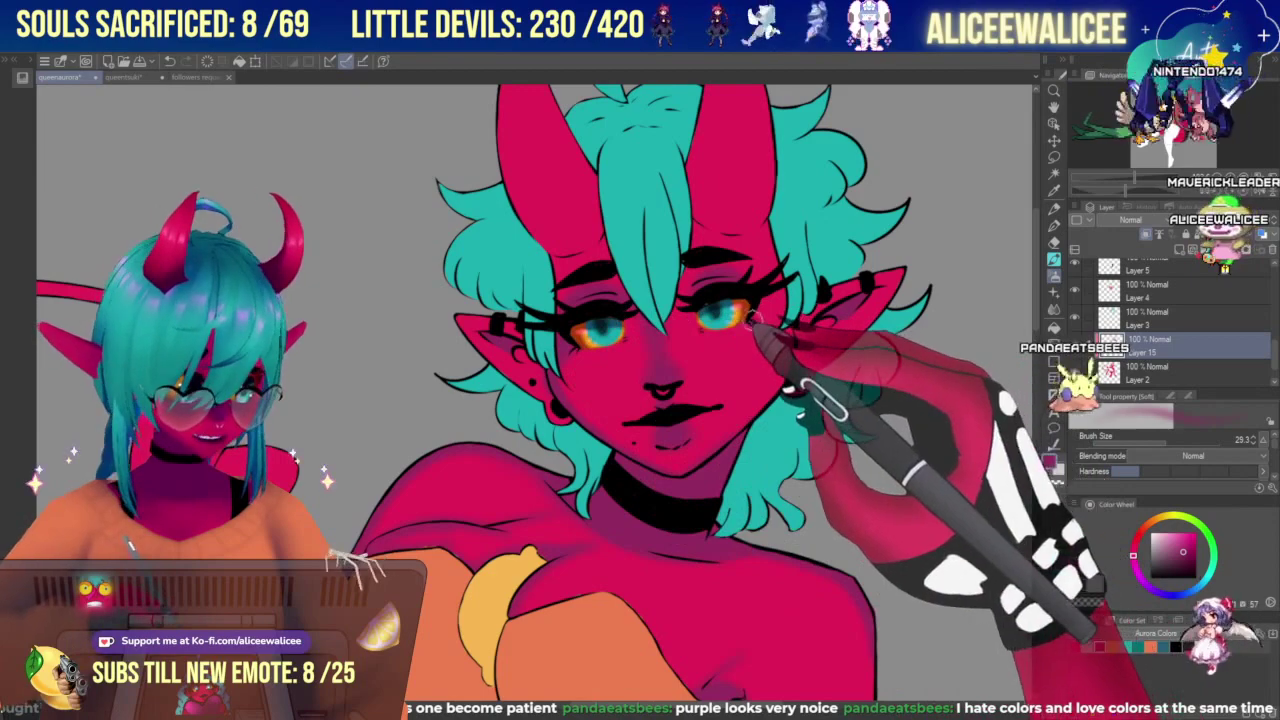
left_click(1128, 177)
left_click(1154, 136)
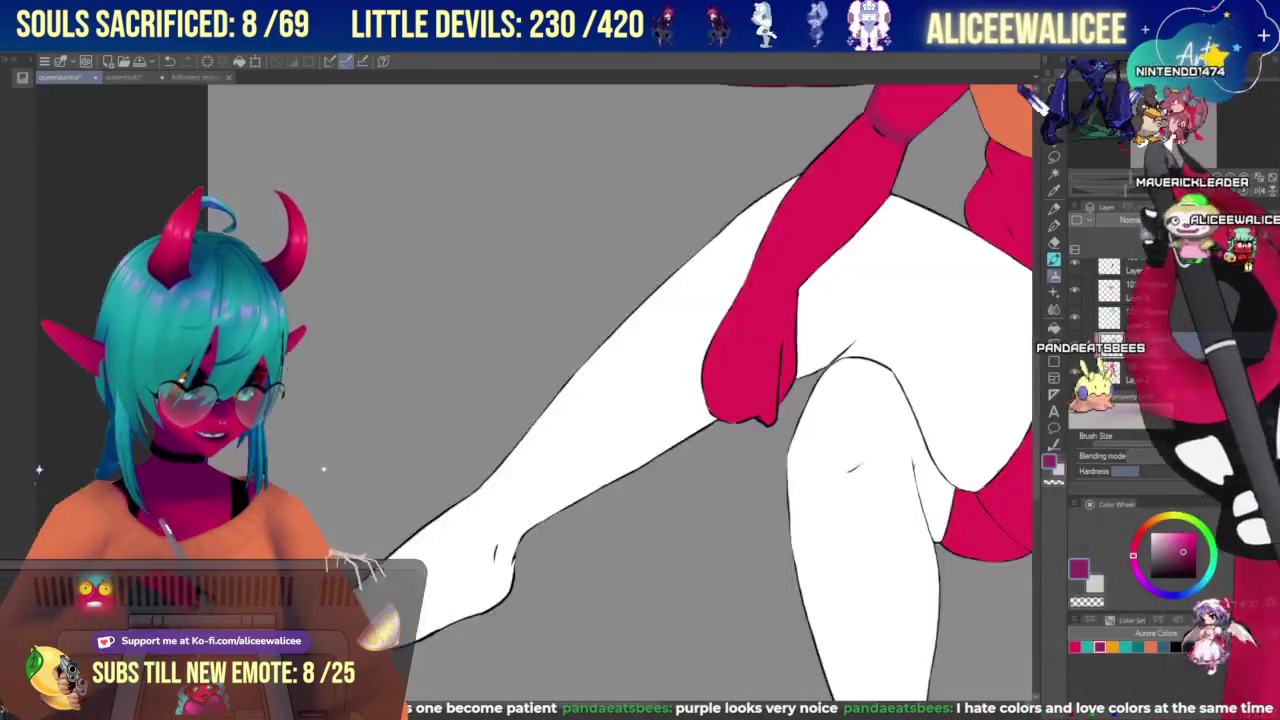
left_click_drag(1151, 134, 1183, 101)
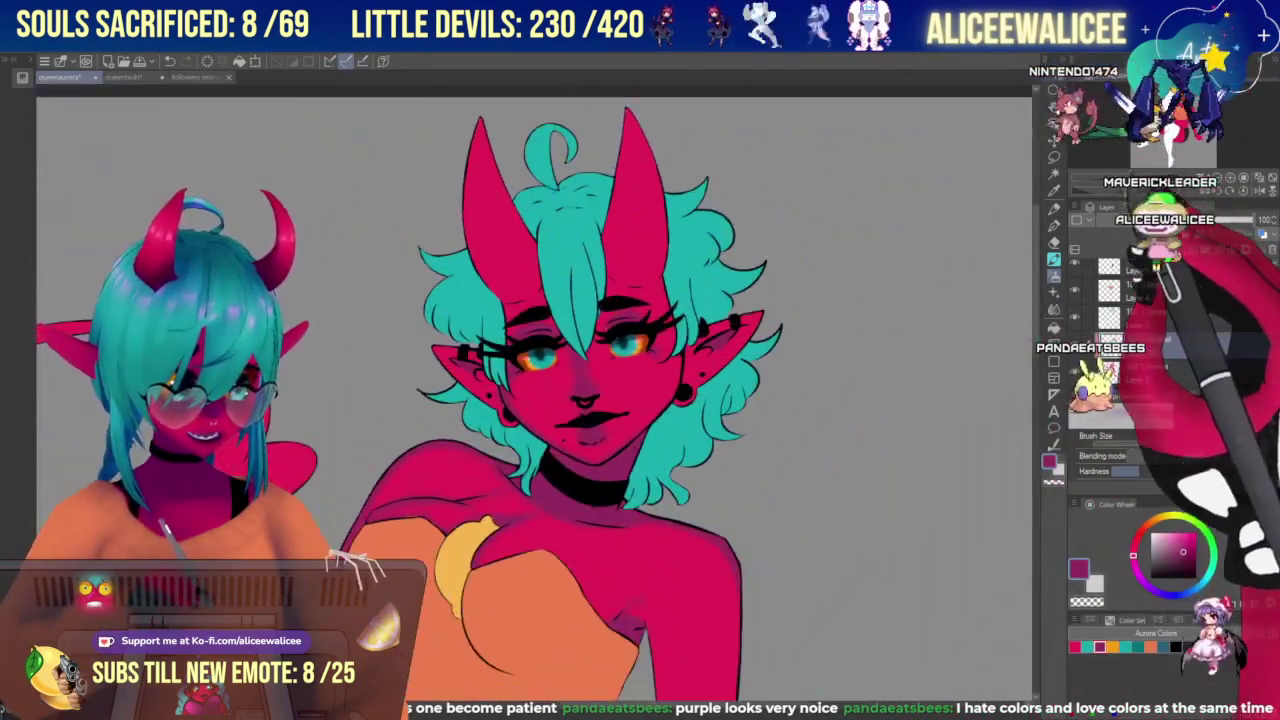
left_click(1137, 177)
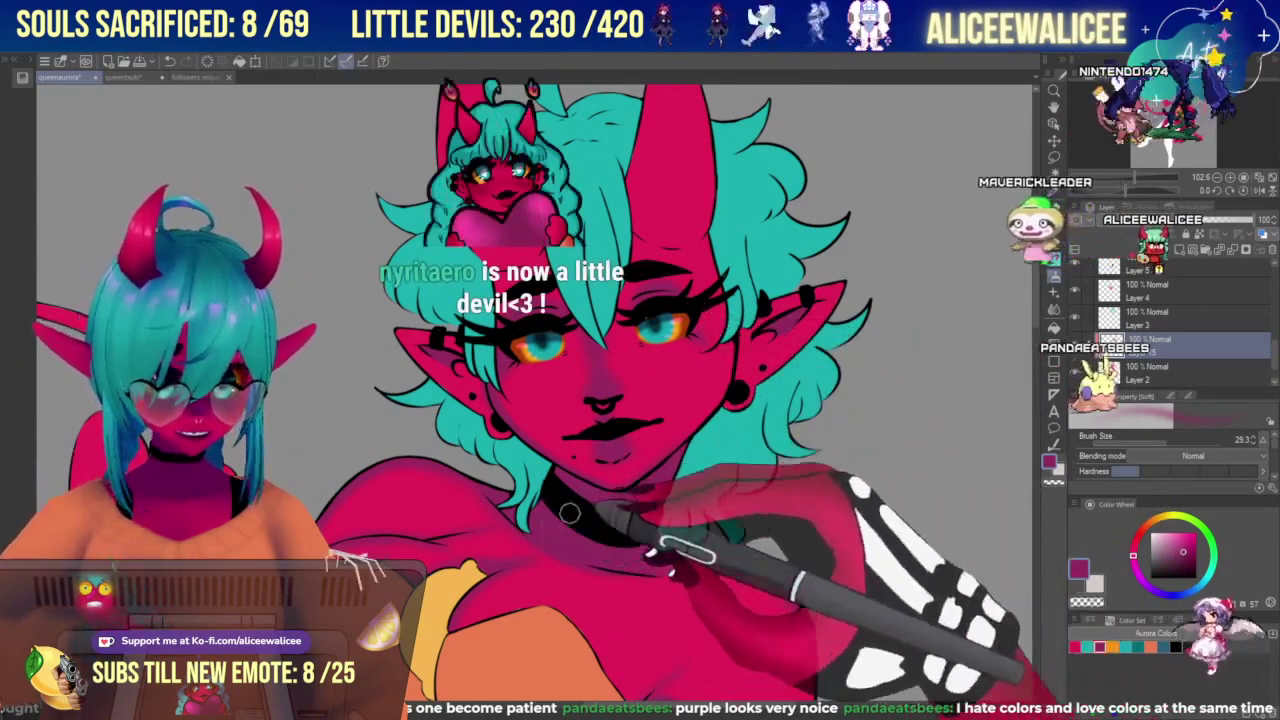
Airbrush purple shadows along the edges, tips and bases of both horns, using brush sizes 30.5 and 20.4.
left_click_drag(1175, 150, 1172, 112)
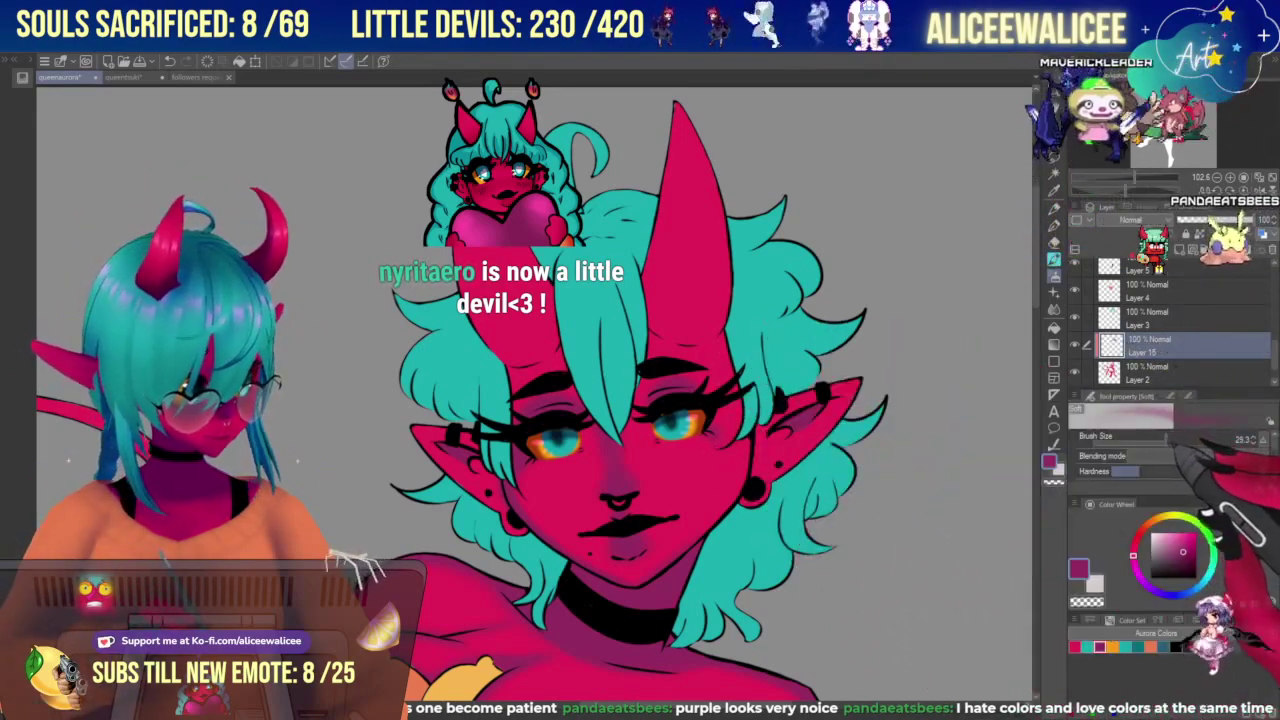
left_click_drag(1174, 441, 1166, 443)
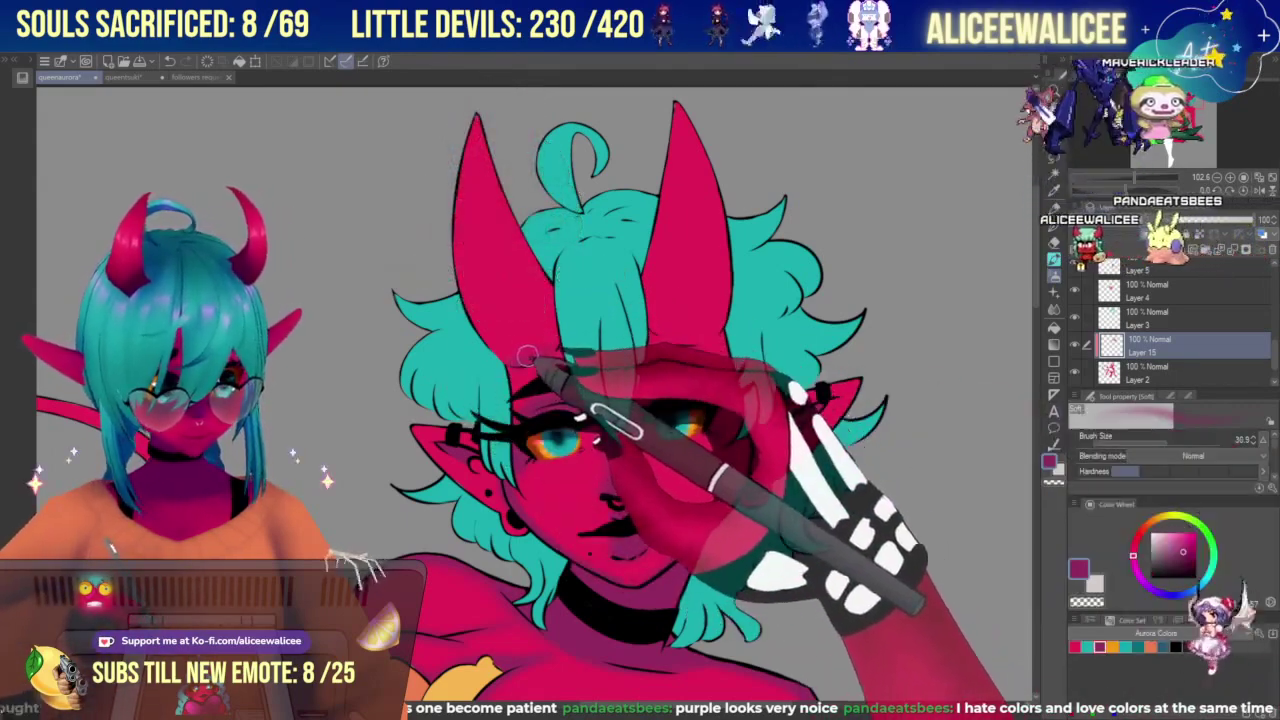
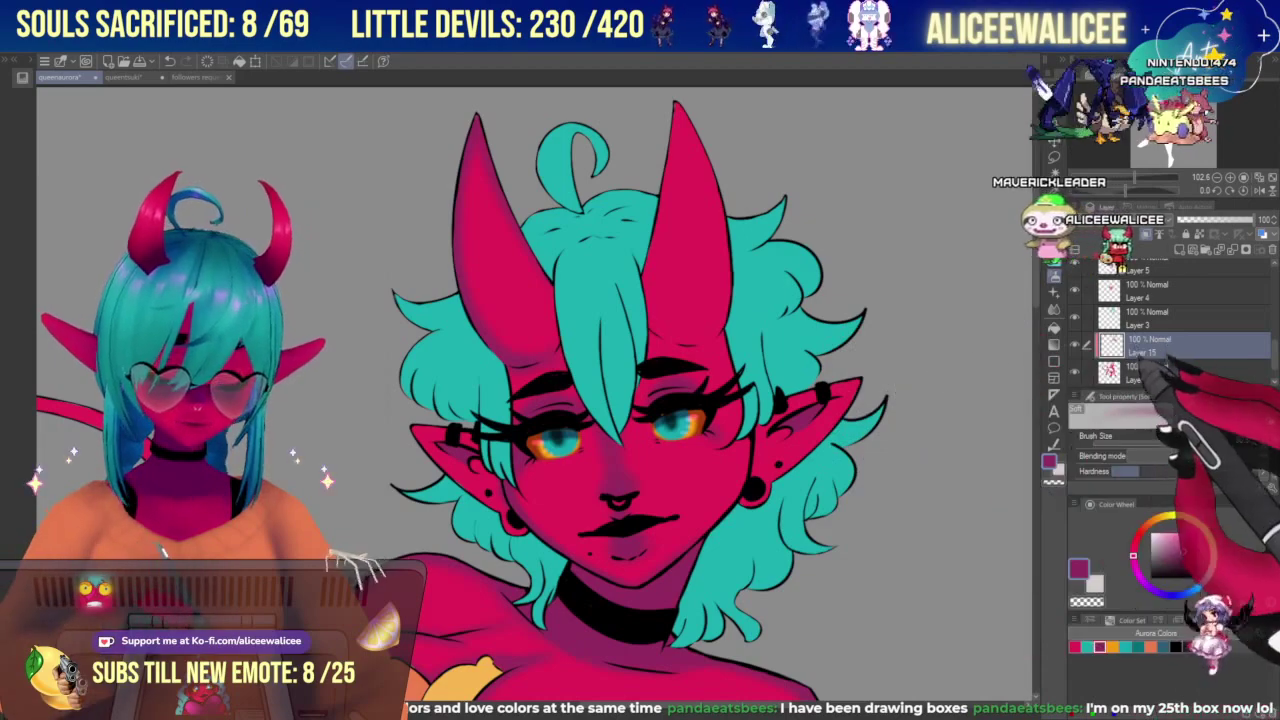
left_click_drag(1165, 106, 1166, 101)
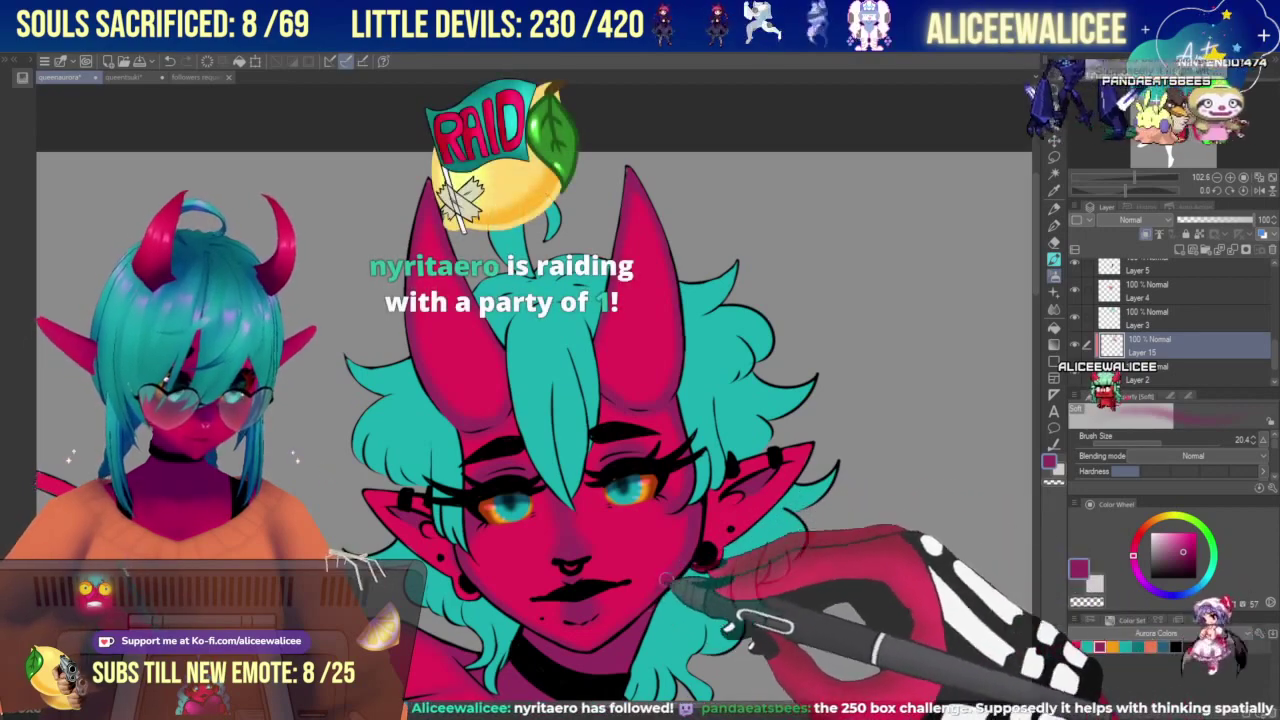
left_click_drag(1174, 98, 1175, 97)
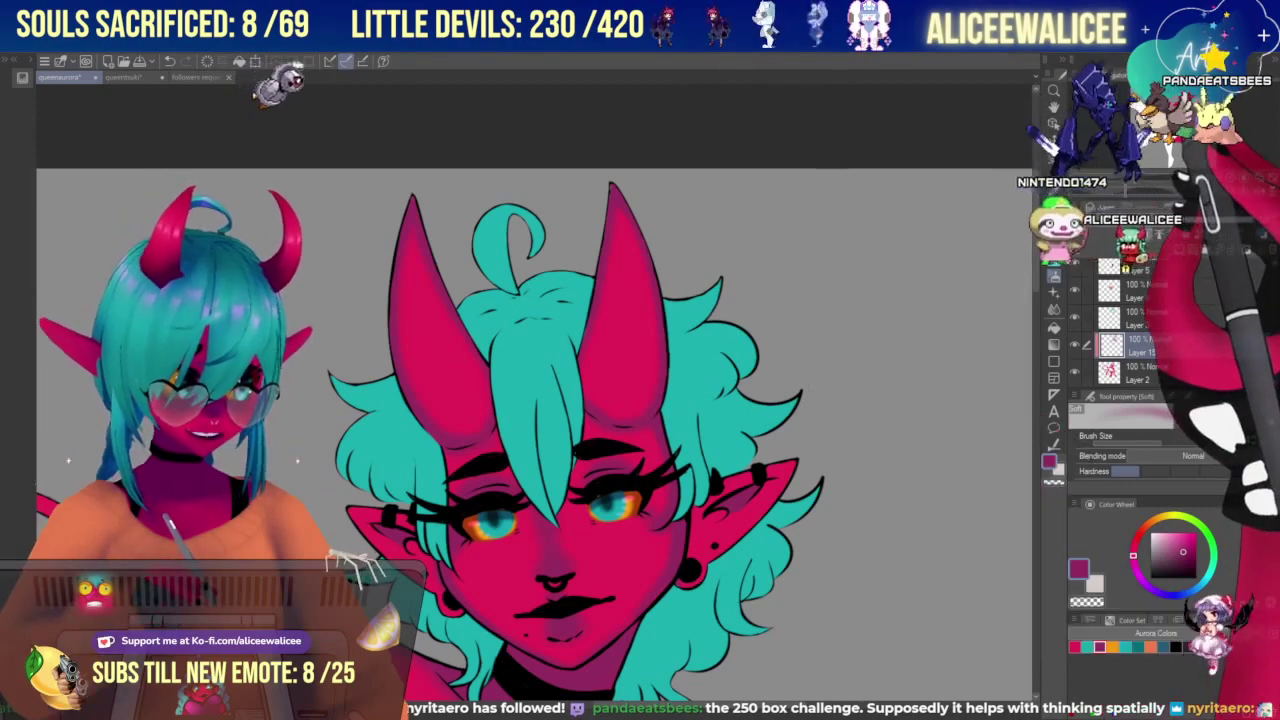
left_click_drag(1178, 102, 1180, 97)
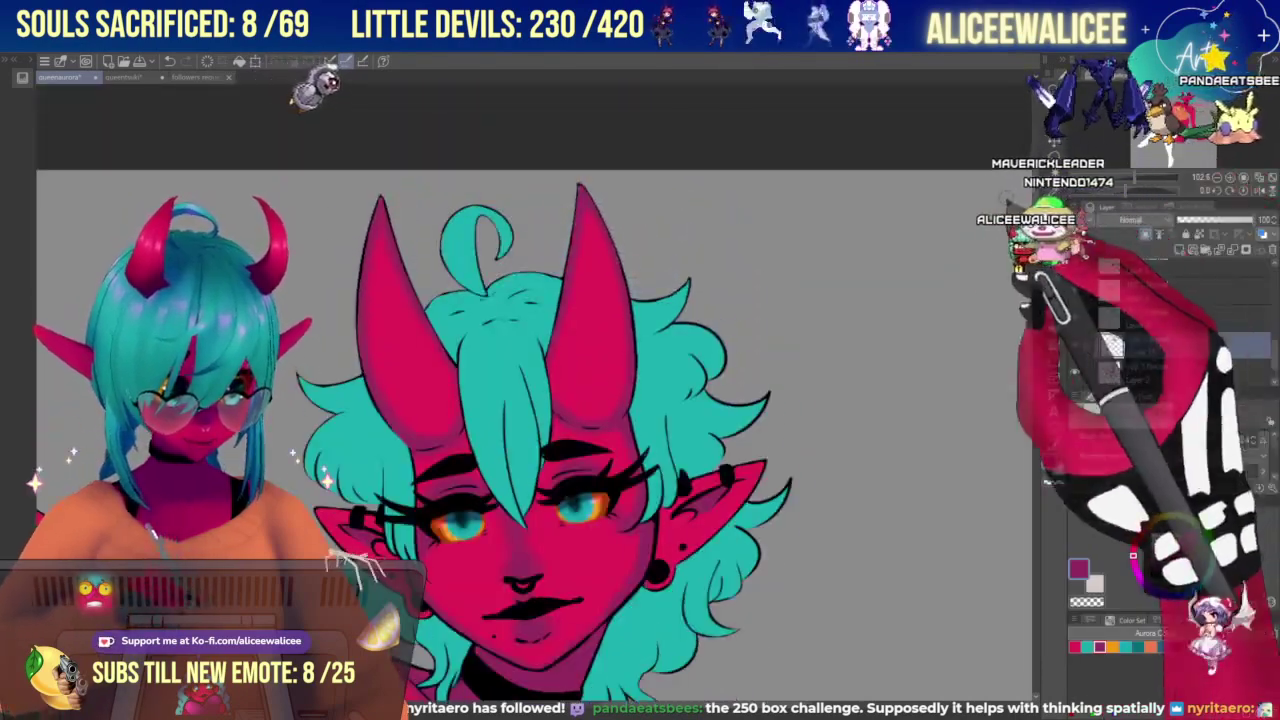
Soften the purple shadows on the horns and ears with the Blur tool at brush size 21.5.
left_click(1054, 310)
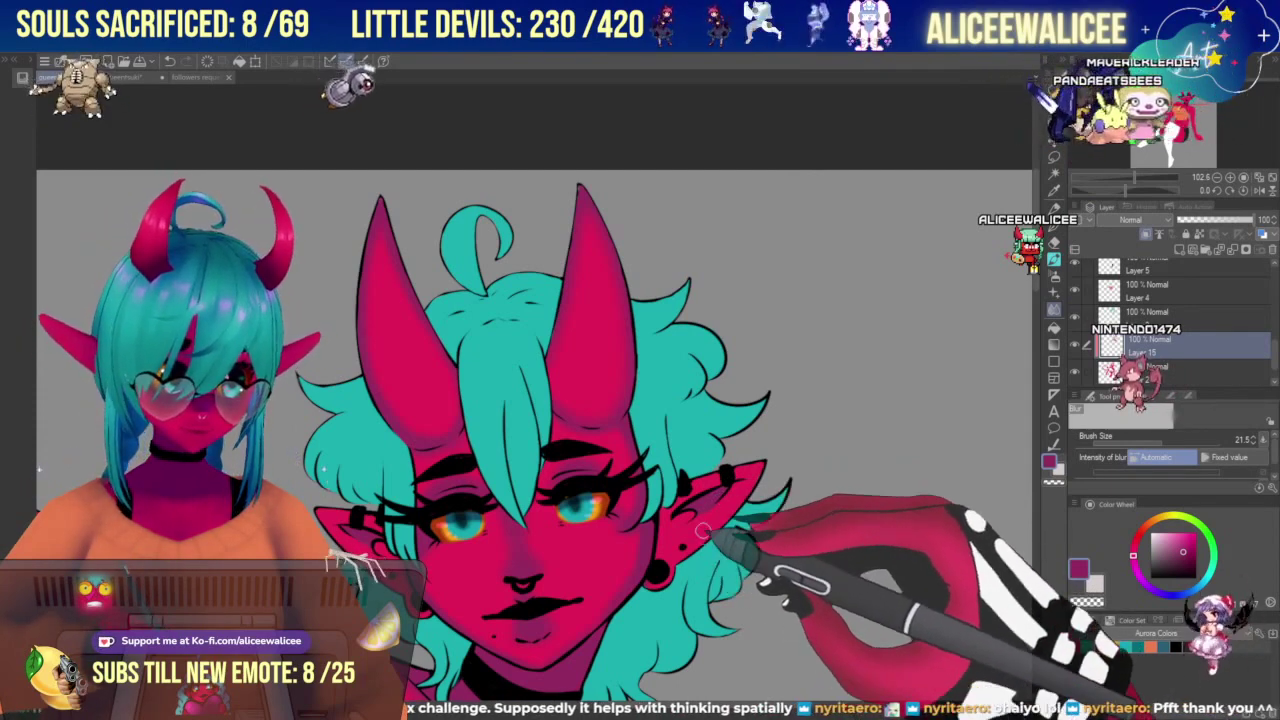
mouse_move(1176, 108)
left_mouse_down()
mouse_move(1175, 124)
mouse_move(1176, 106)
left_mouse_up()
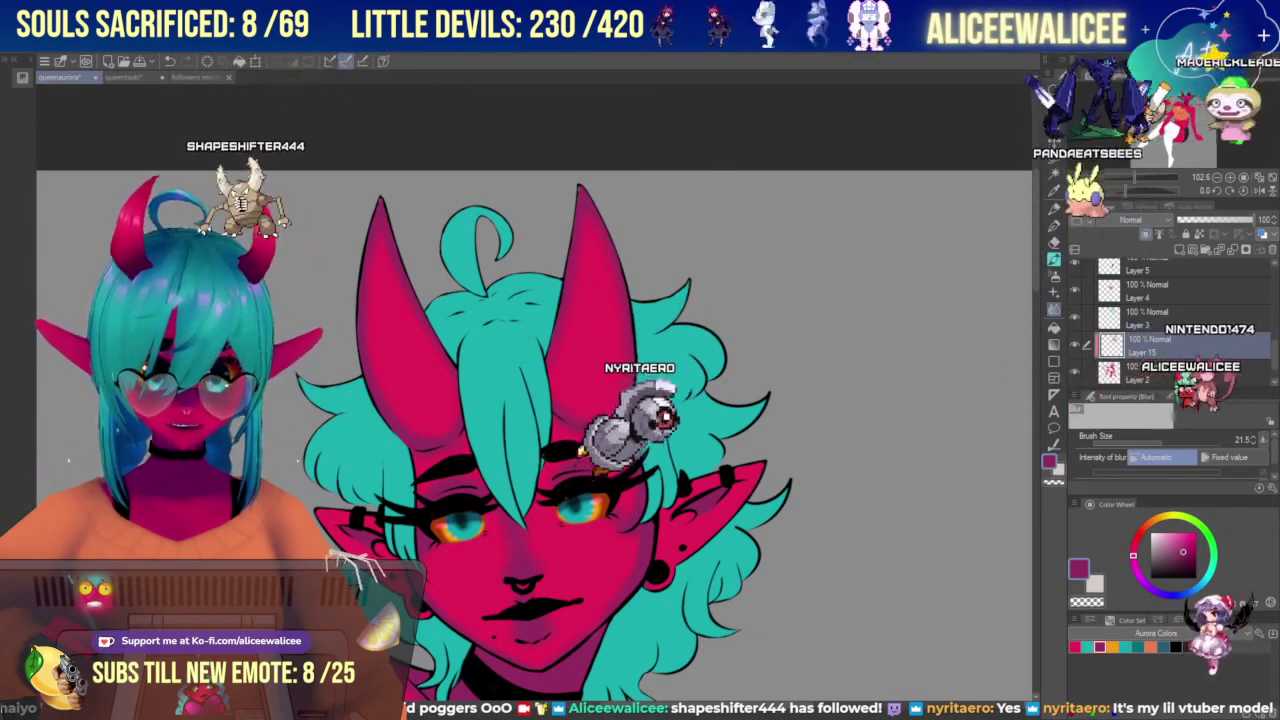
mouse_move(640, 480)
left_mouse_down()
mouse_move(665, 320)
mouse_move(672, 433)
left_mouse_up()
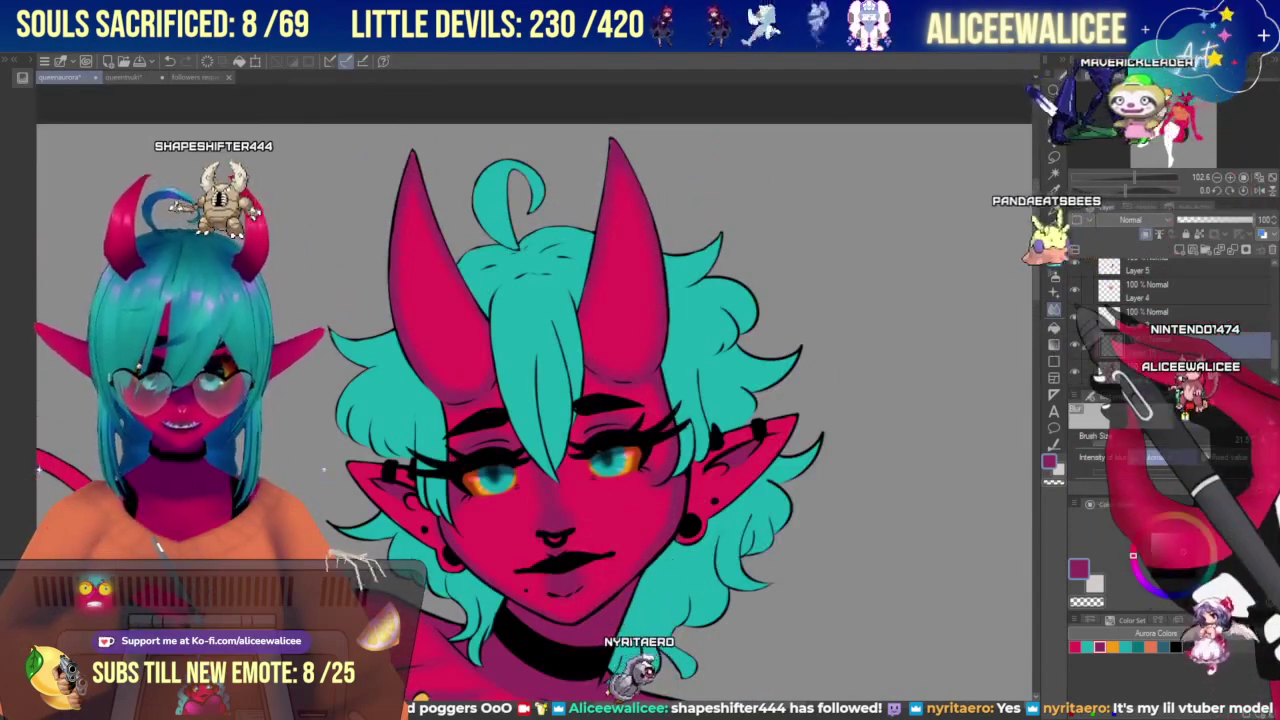
mouse_move(640, 450)
left_mouse_down()
mouse_move(652, 436)
mouse_move(640, 467)
left_mouse_up()
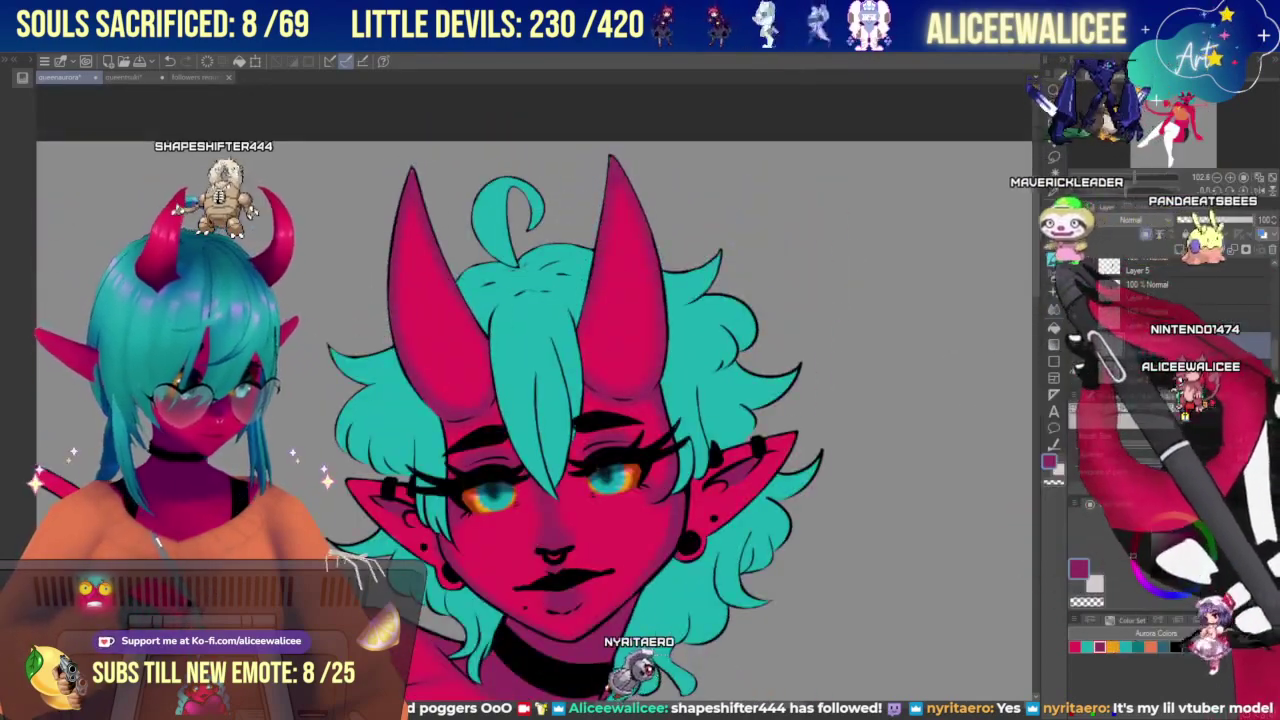
Airbrush purple shadows along the cheek edge and eyelids with brush size 20.4, and blend them with Blur at 21.5.
key("b")
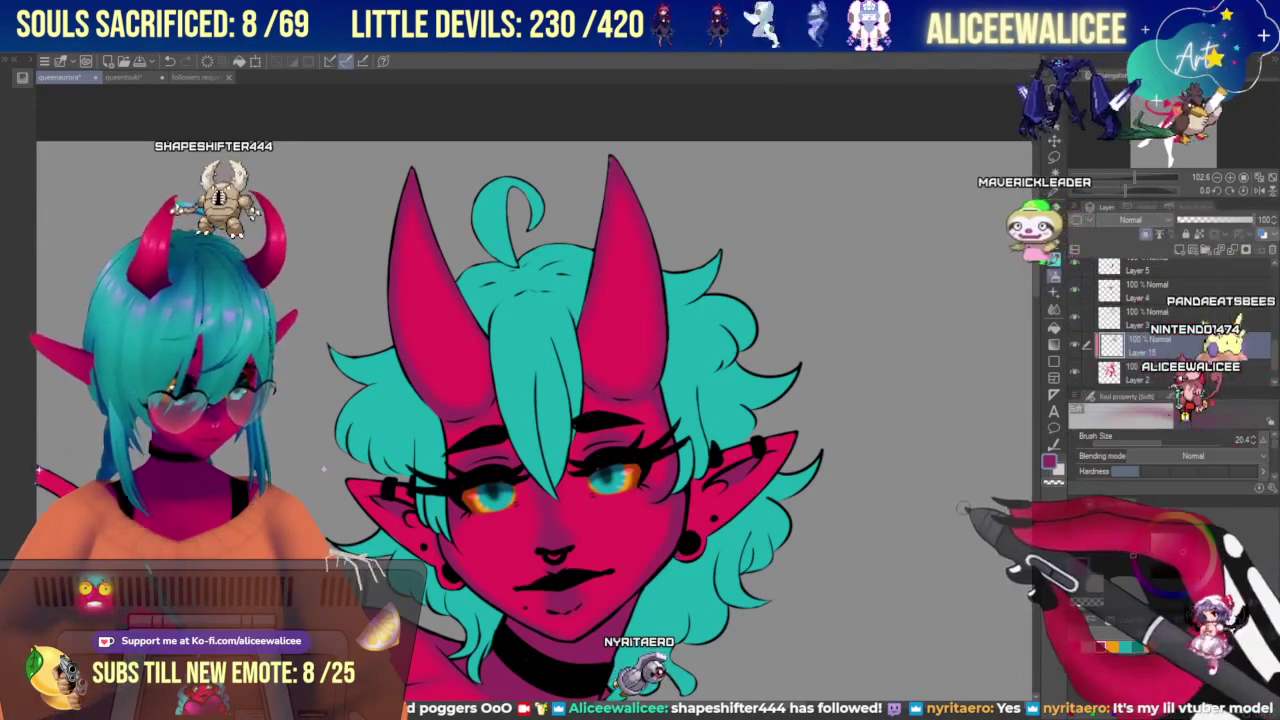
left_click_drag(560, 500, 529, 371)
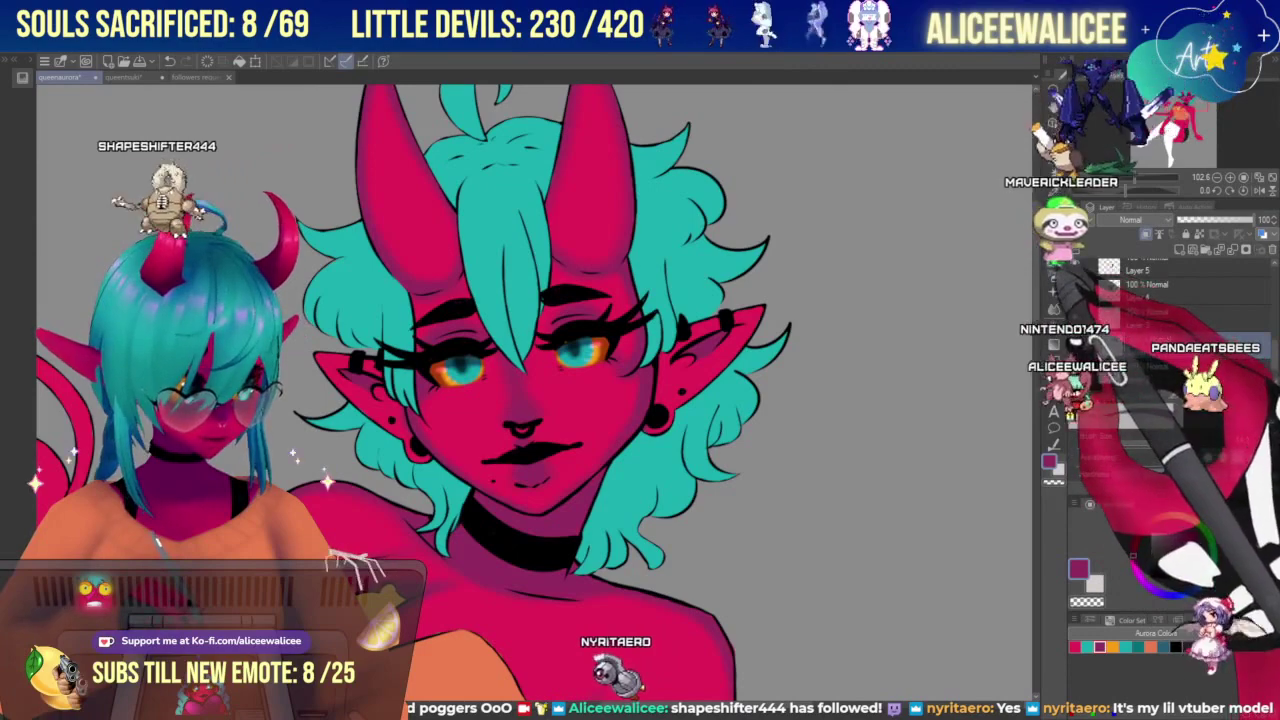
left_click(1054, 309)
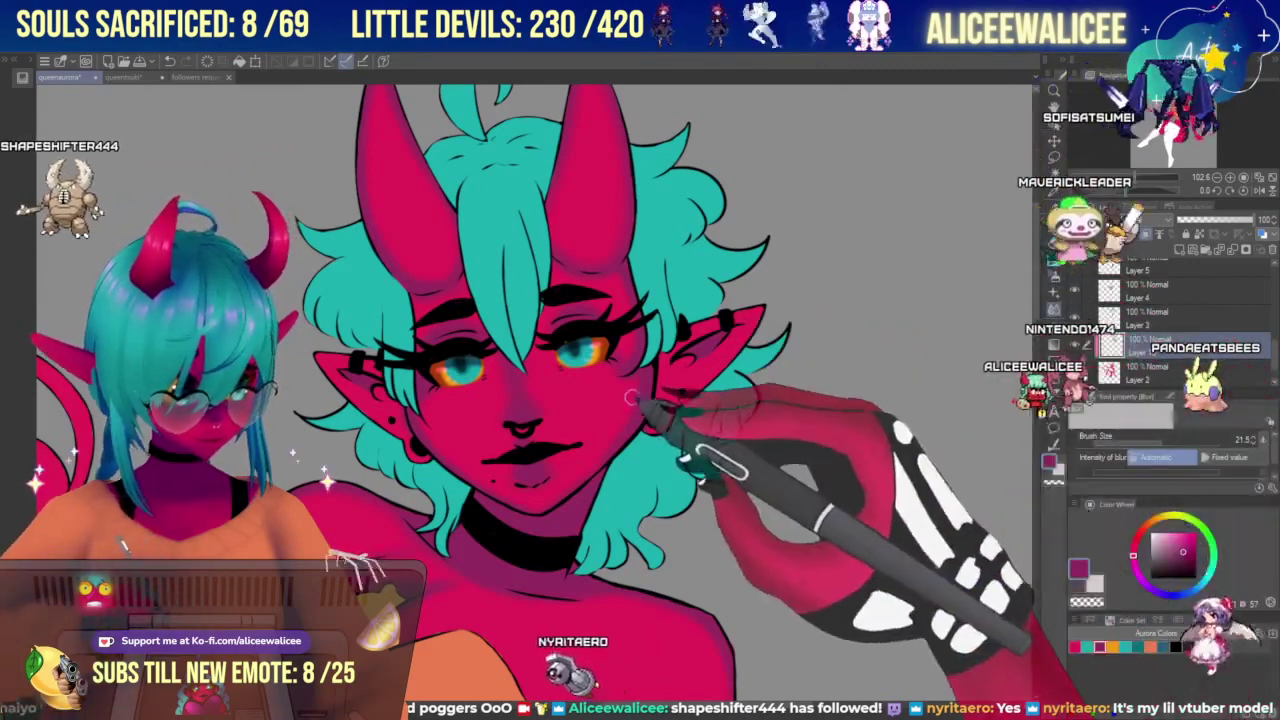
left_click_drag(632, 393, 626, 414)
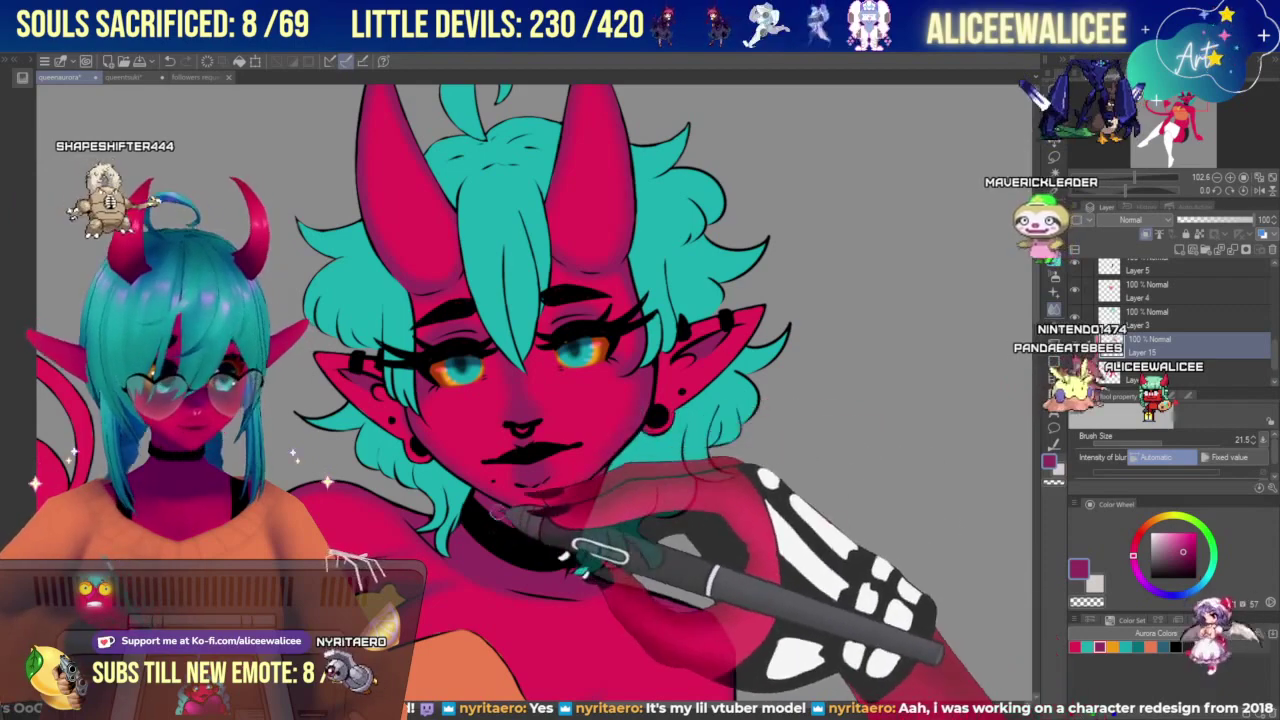
left_click(1054, 276)
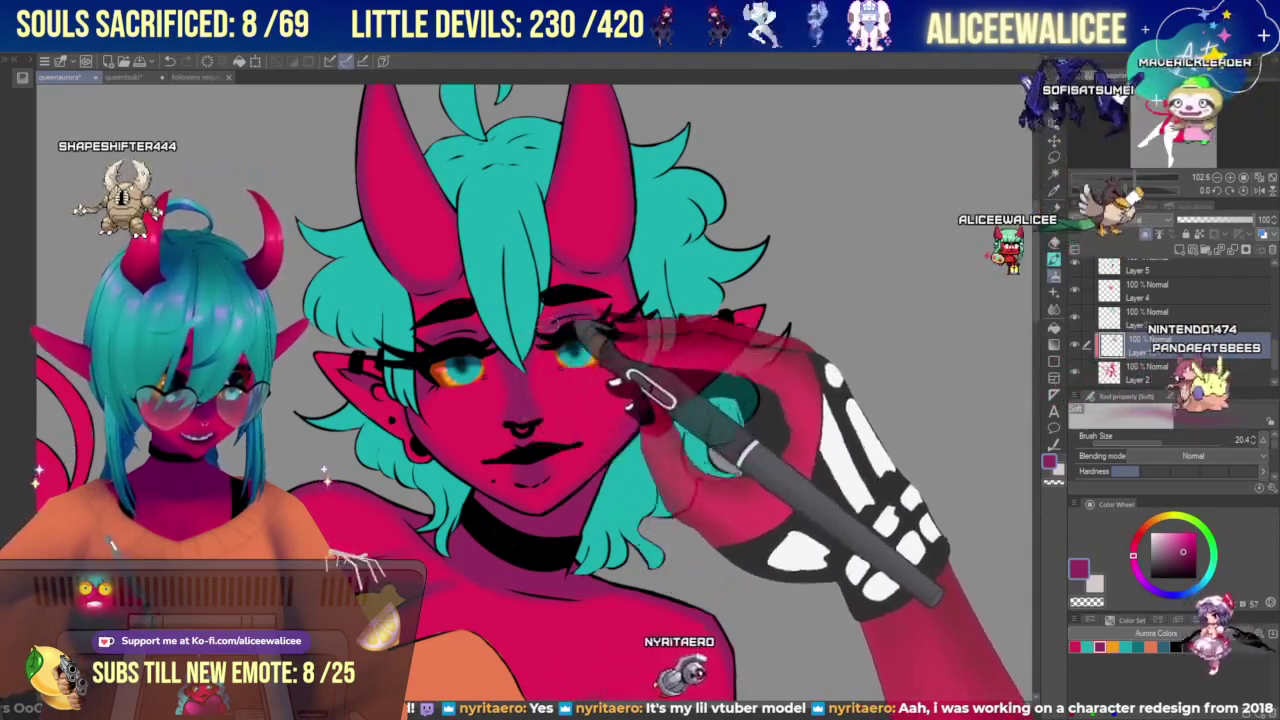
left_click(1054, 310)
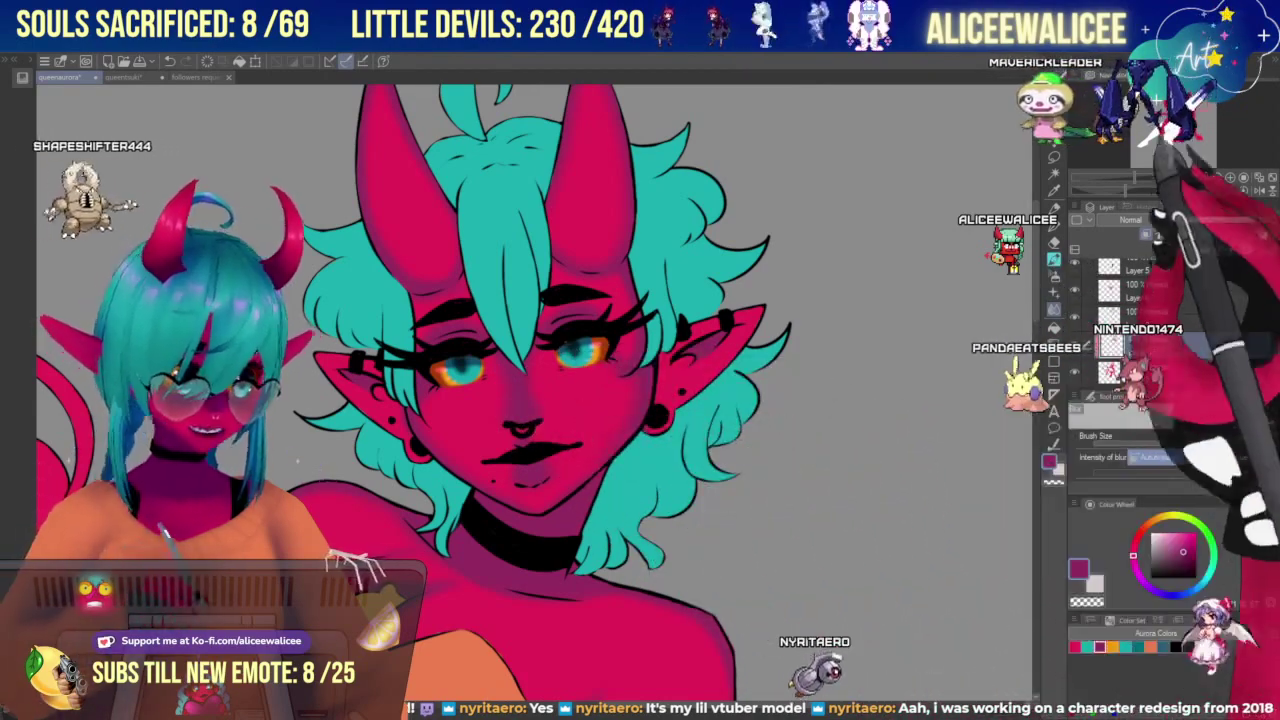
Deepen the purple shading on the cheek edge beside the earring and on the shoulder edge, airbrushing at size 20.4 and blurring.
left_click_drag(1172, 101, 1168, 97)
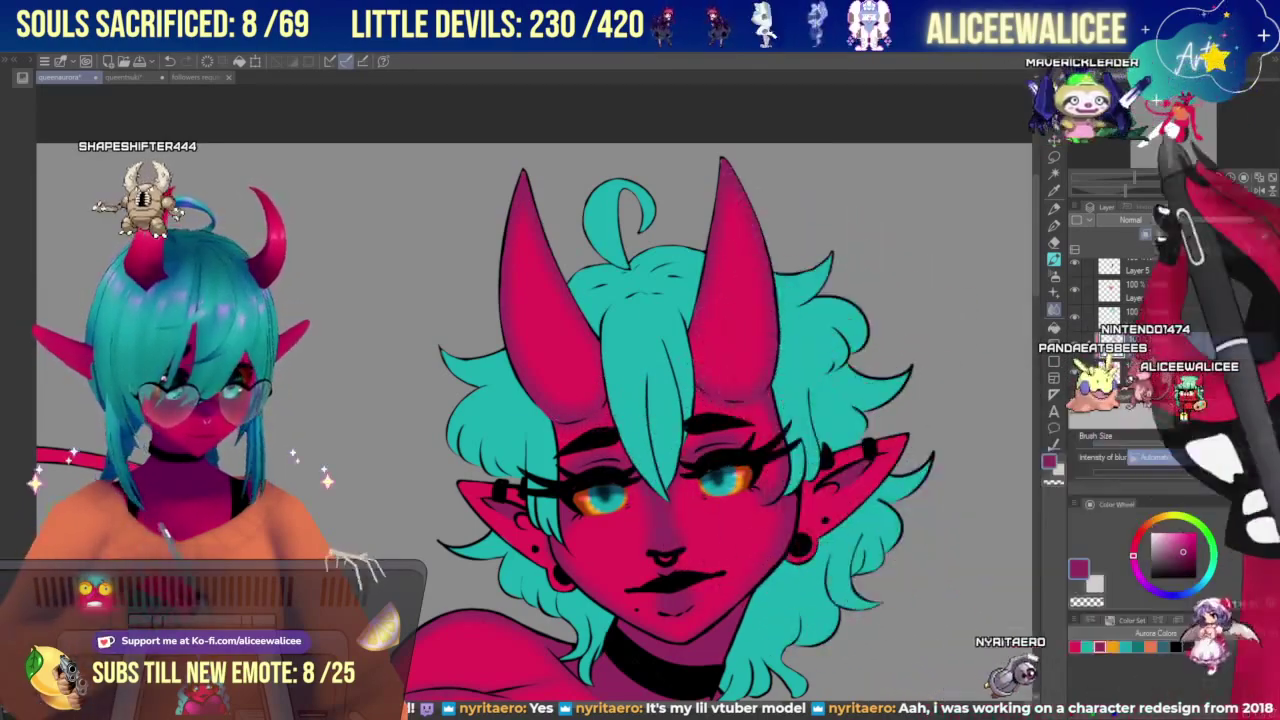
left_click_drag(1172, 132, 1177, 116)
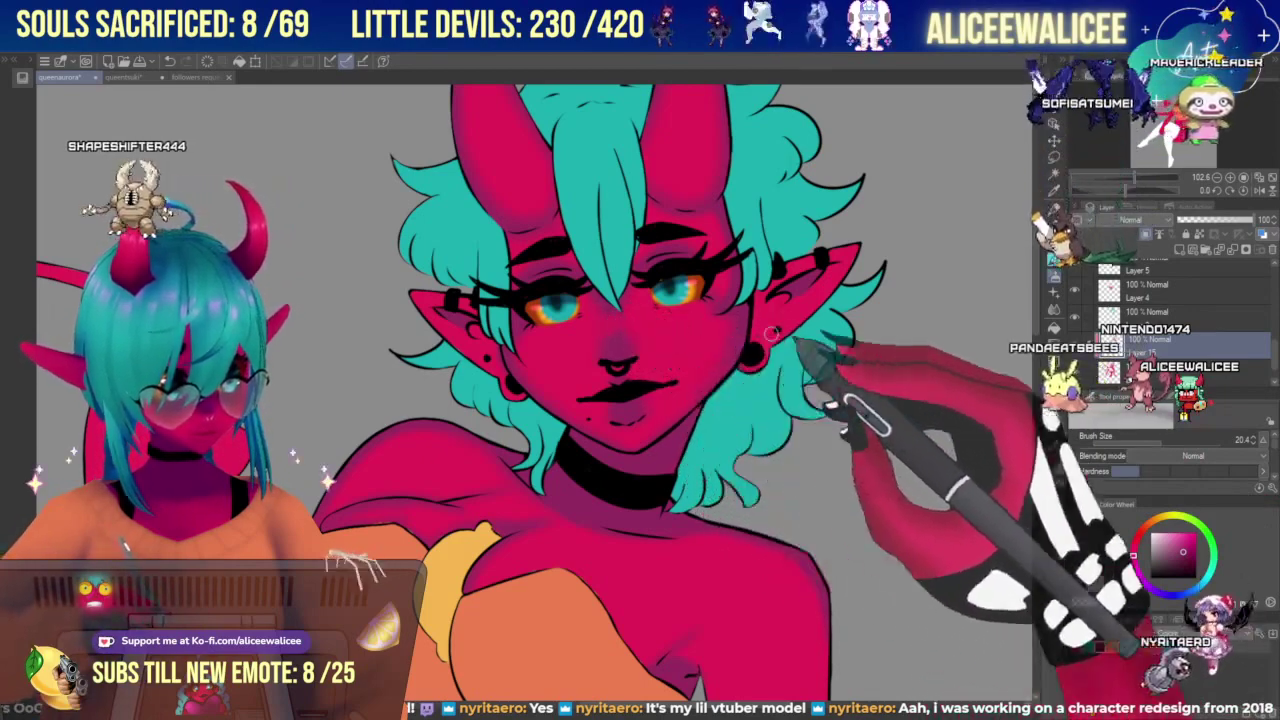
left_click(1054, 310)
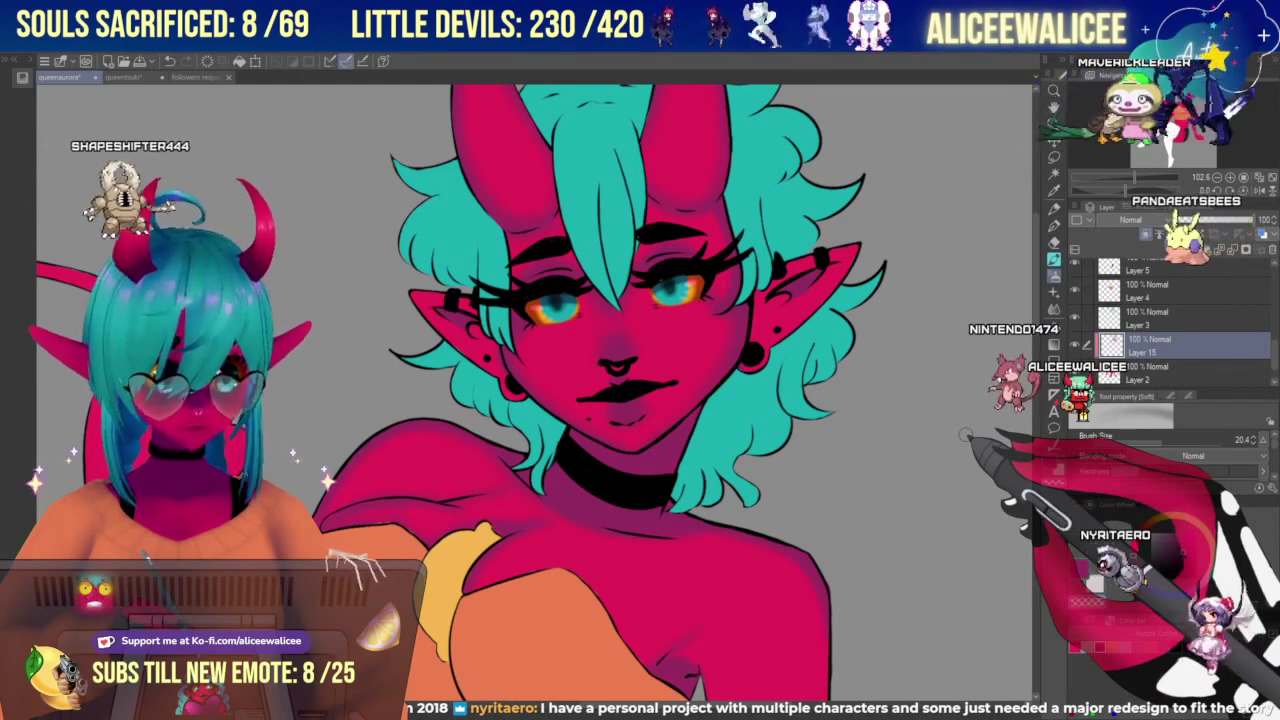
left_click_drag(1178, 104, 1182, 98)
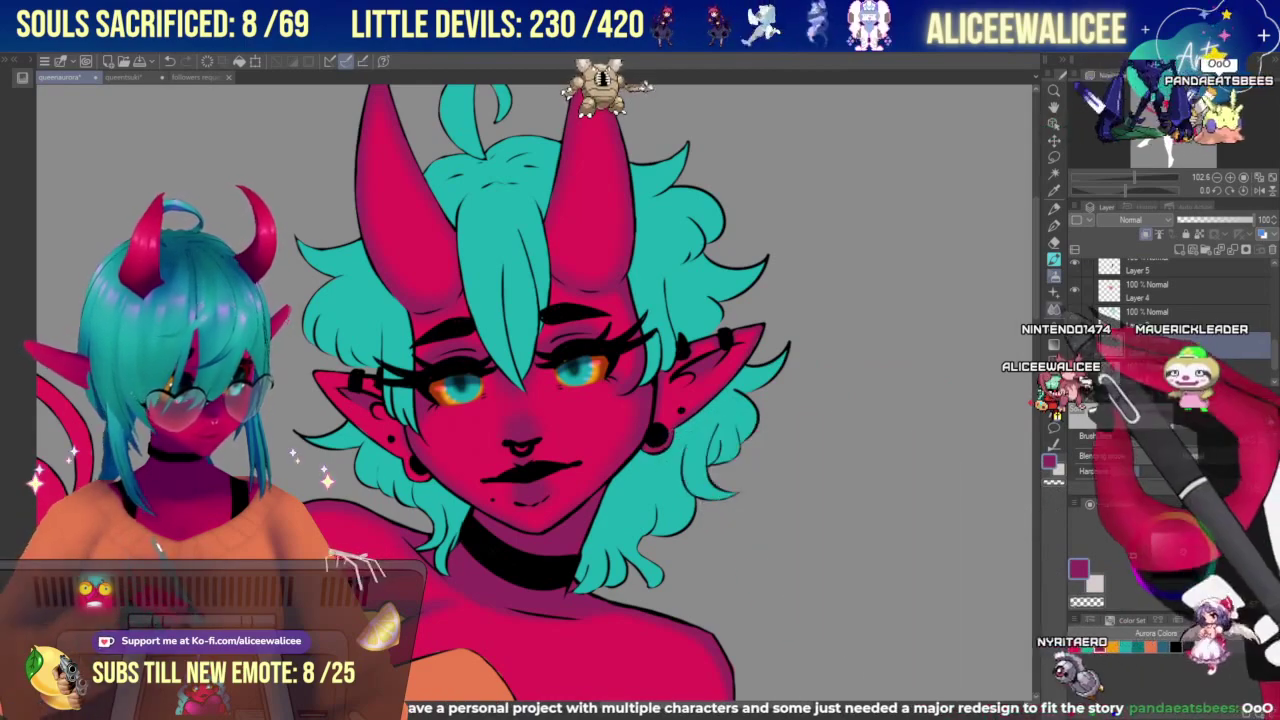
Reduce the Blur brush to 5.3, refine the small facial shadows, and return to the Soft airbrush.
left_click(1054, 310)
left_click(1150, 442)
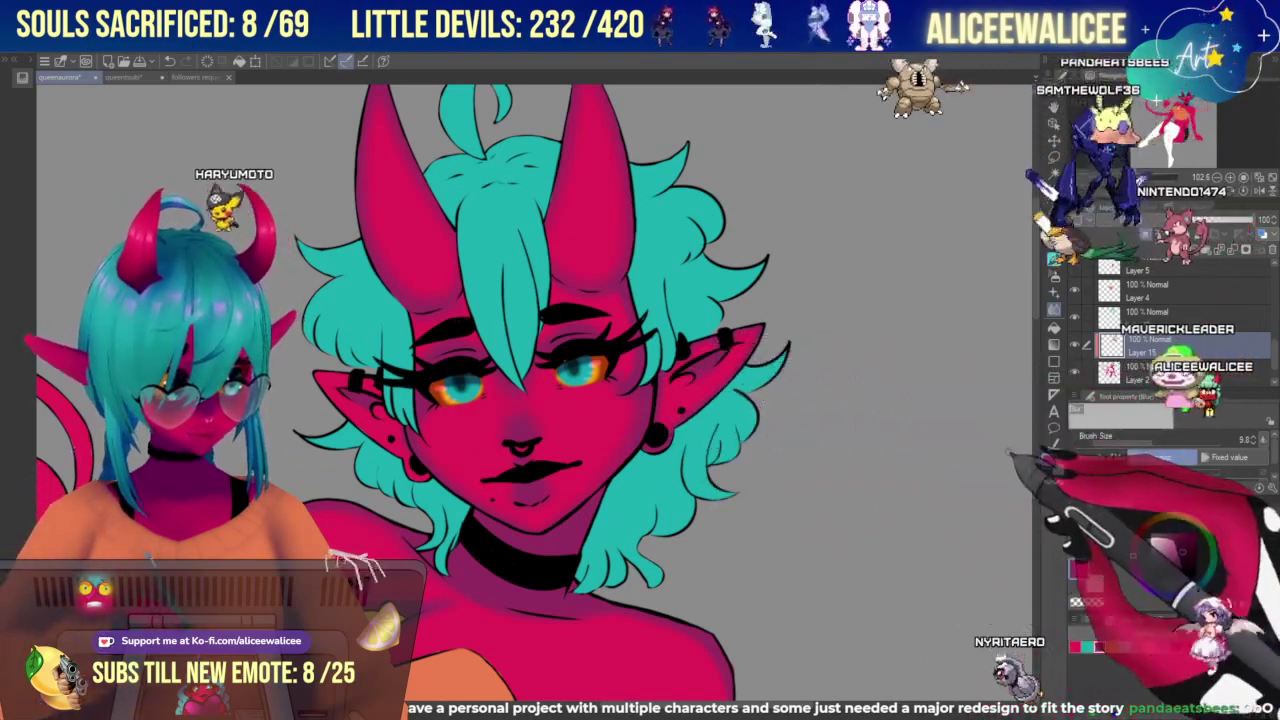
left_click(1054, 276)
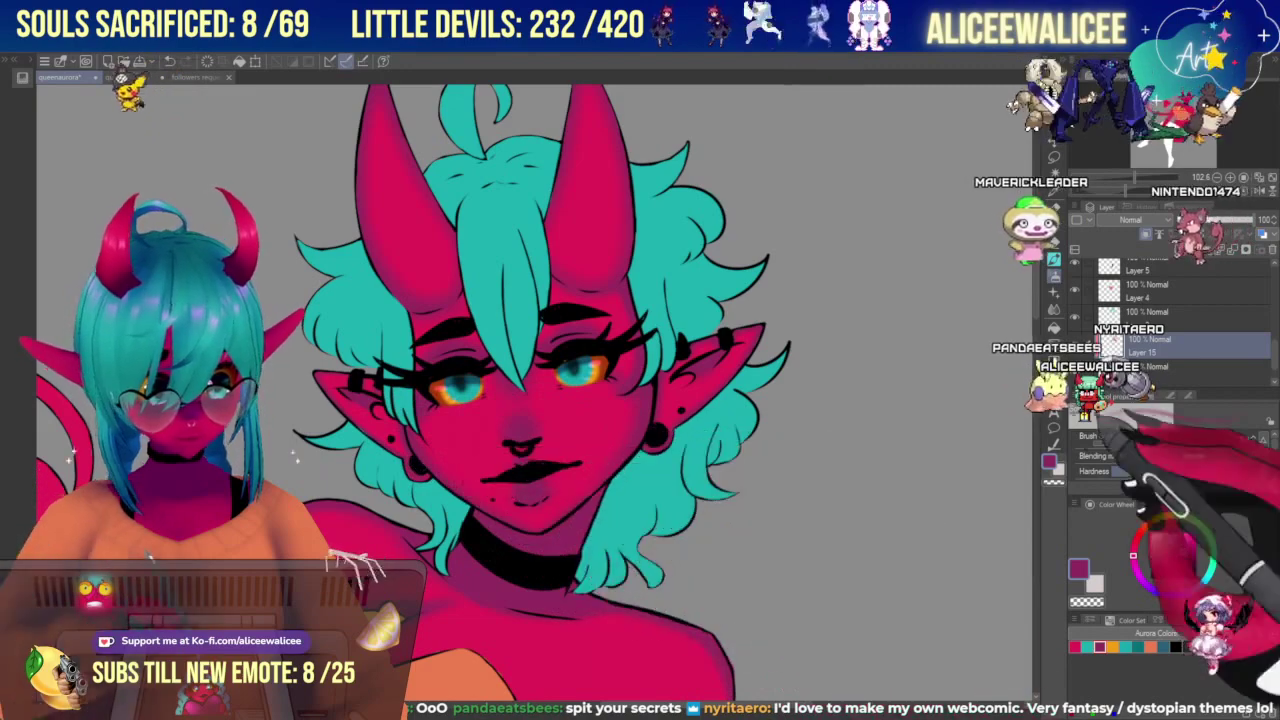
Pick the crimson swatch on Layer 2, then select Layer 3 and toggle its visibility to identify the hair colour.
left_click(1165, 372)
left_click(1075, 647)
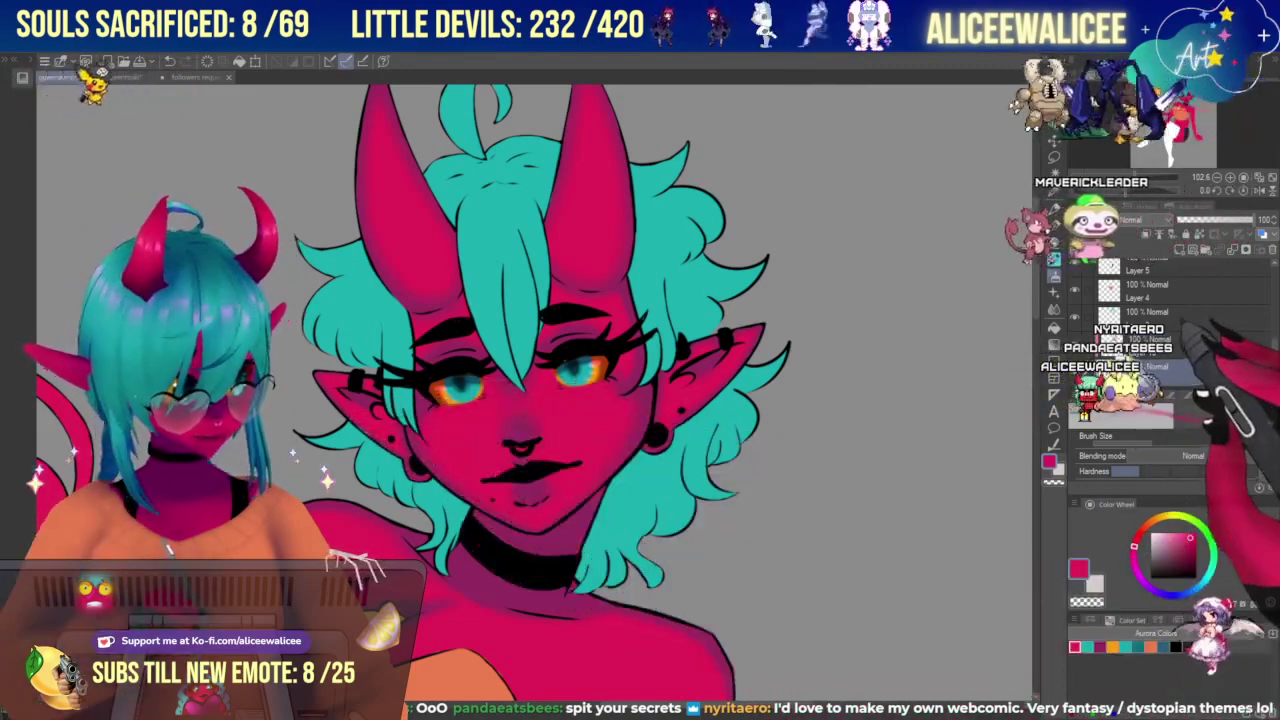
left_click(1182, 320)
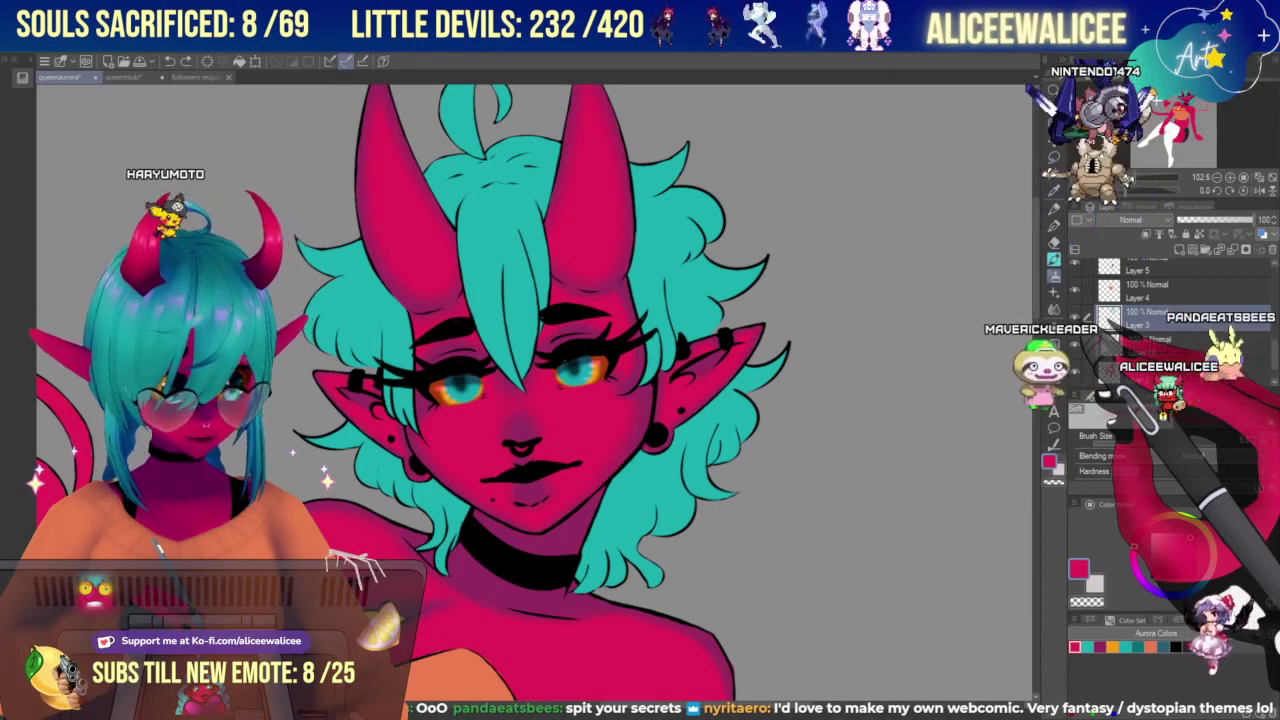
left_click(1075, 317)
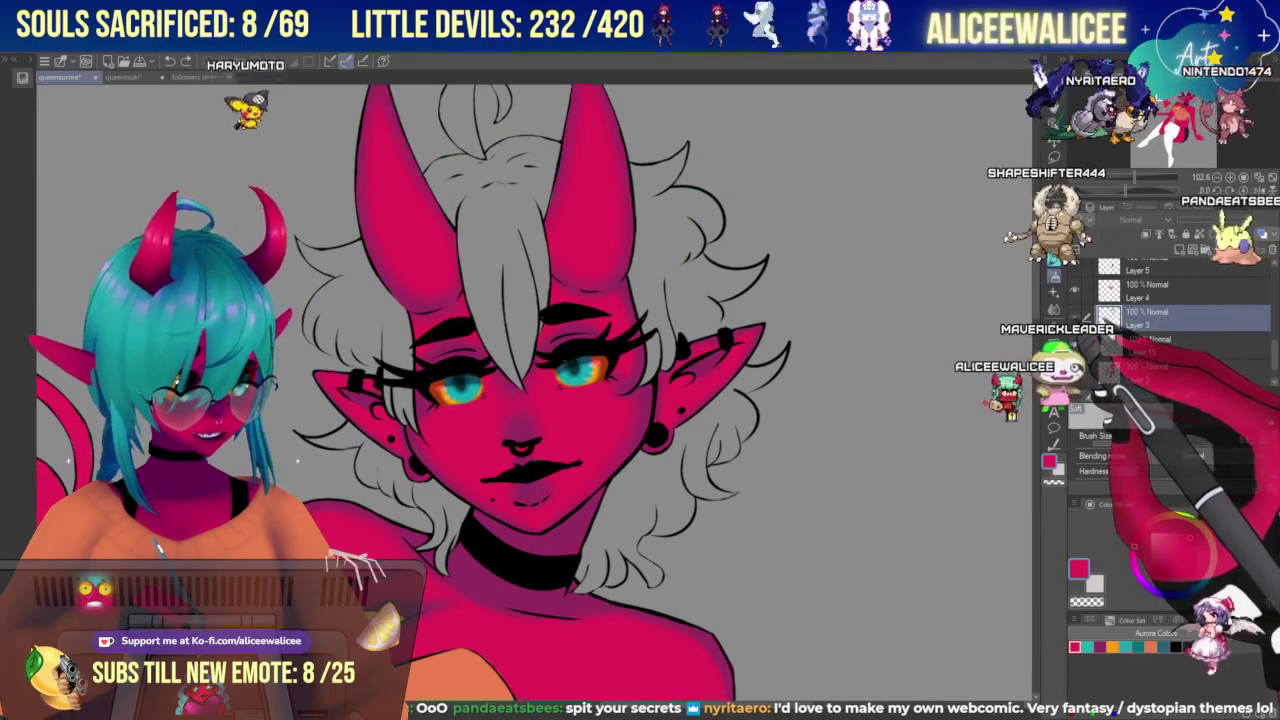
left_click(1075, 317)
left_click(1075, 317)
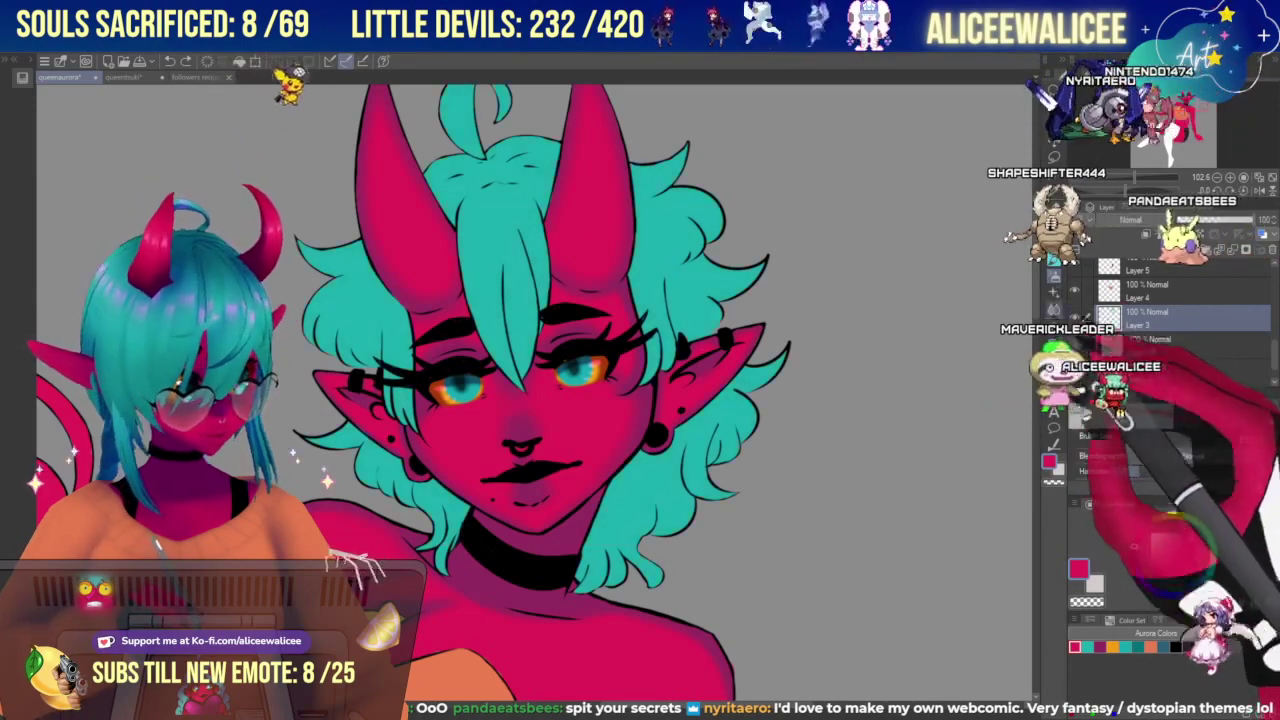
Return to Layer 15 and refine the purple shading around the nose and face with the Soft airbrush and Blur.
left_click(1055, 261)
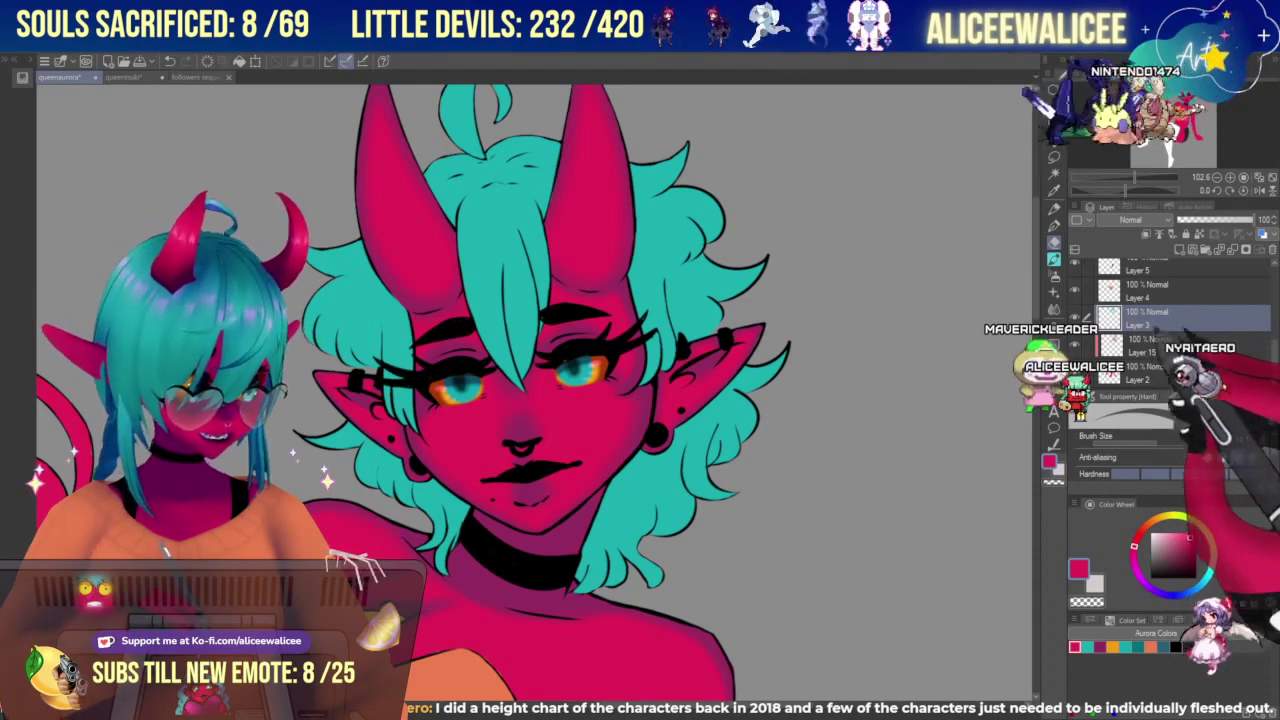
left_click(1165, 372)
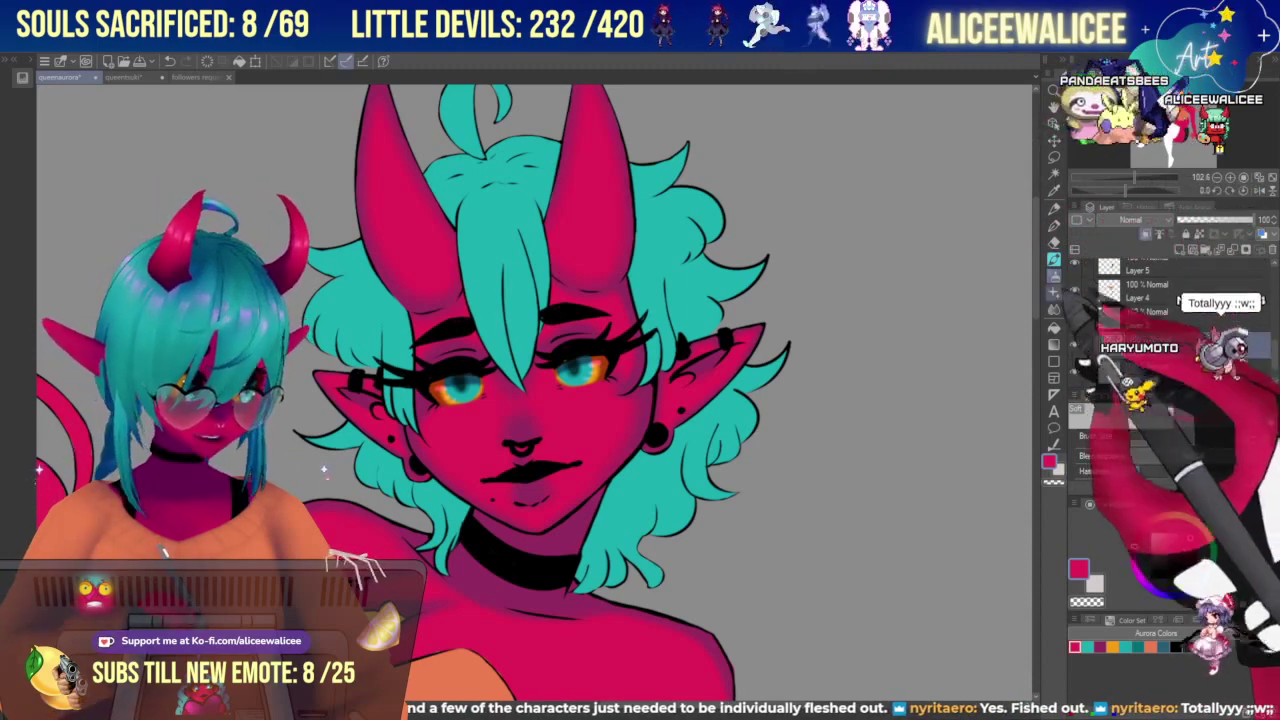
left_click(1054, 309)
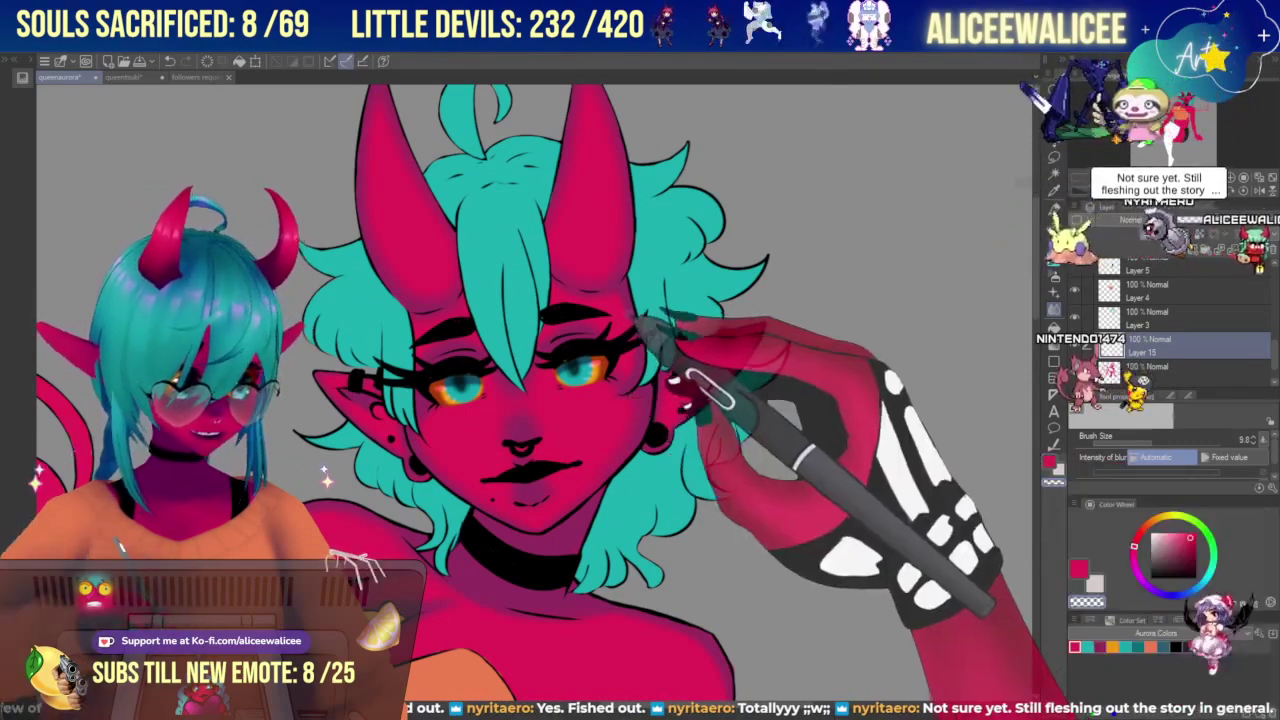
key("ctrl+d")
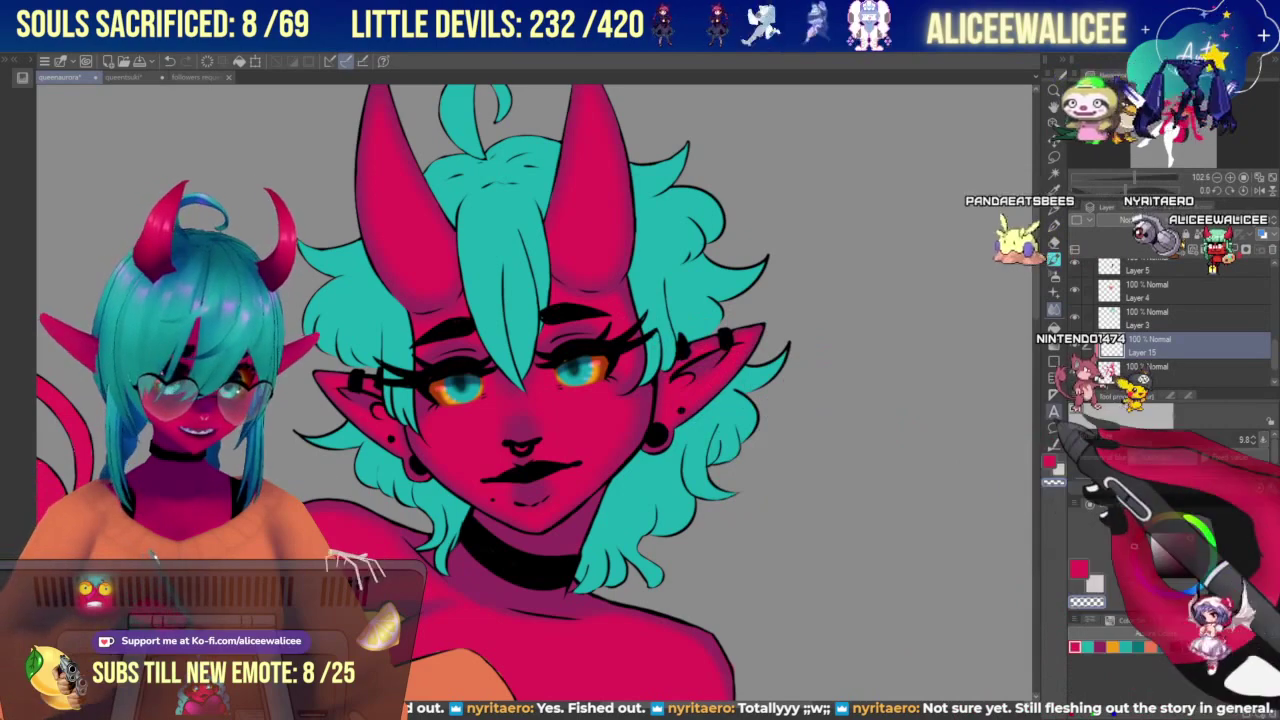
left_click(1054, 276)
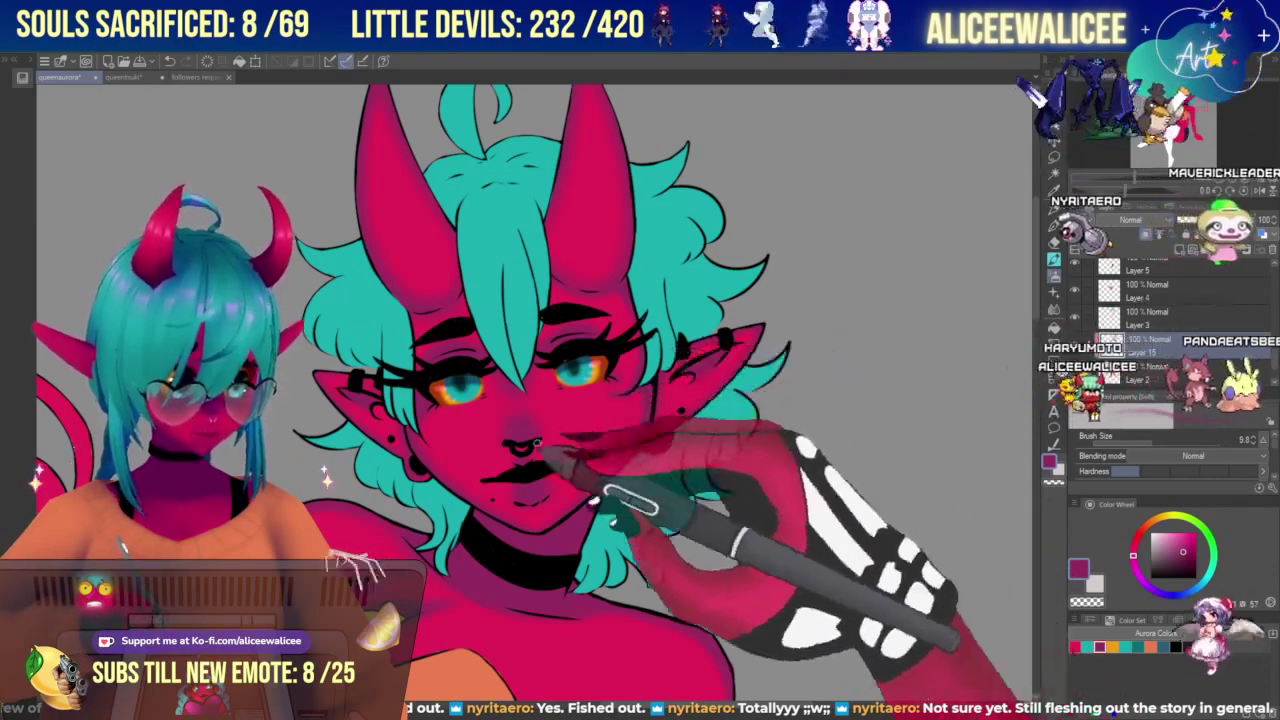
left_click(1160, 442)
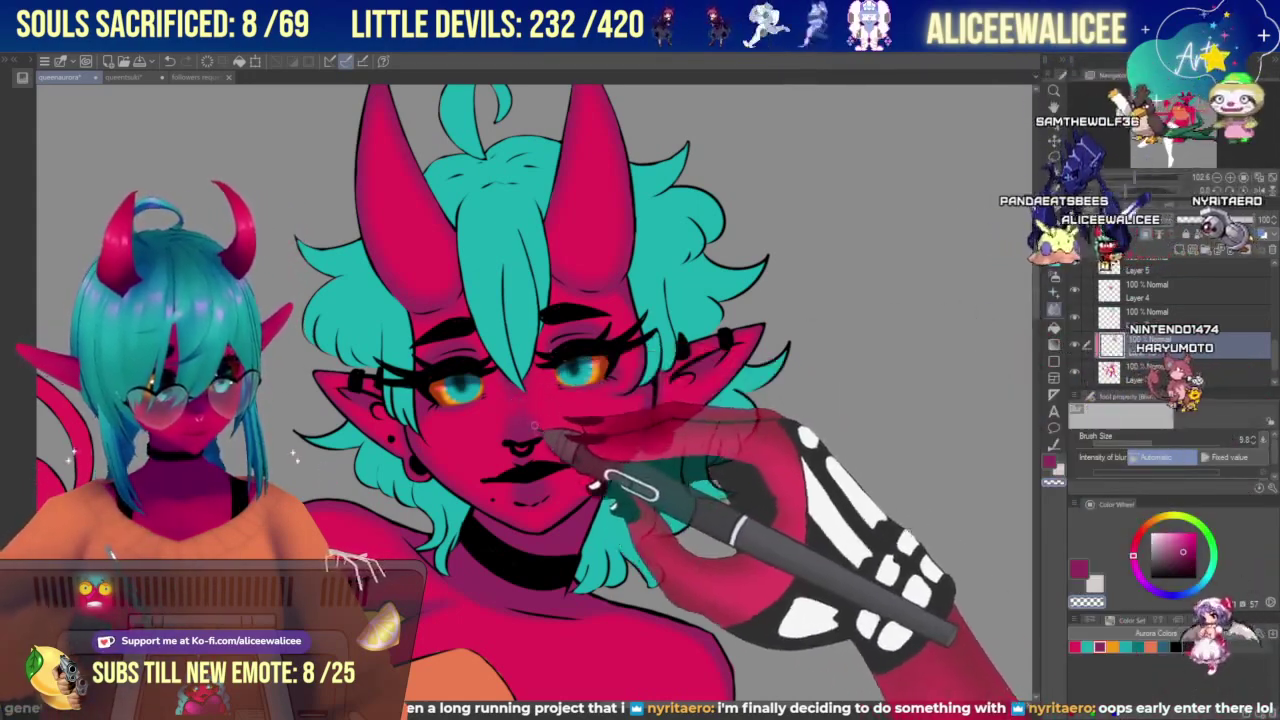
Blend the facial shading with Blur at 17.4, and airbrush soft purple around both eyes at size 29.3.
left_click(1054, 277)
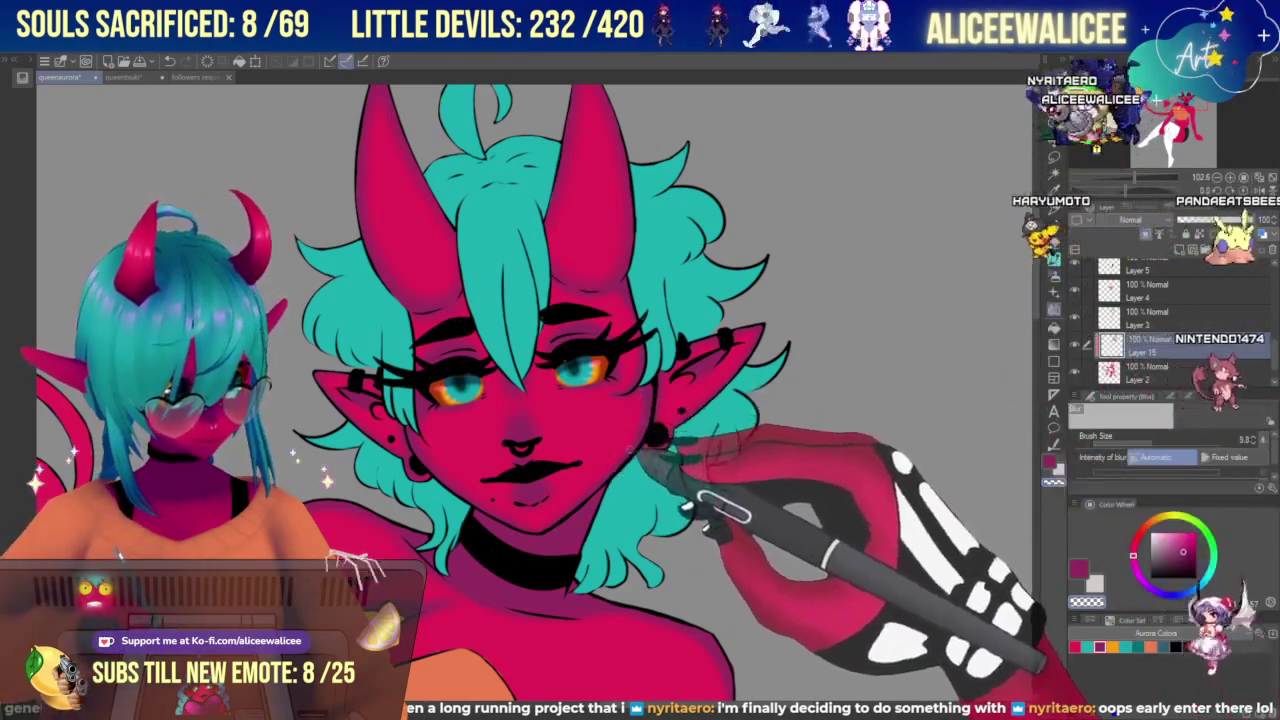
left_click(1159, 442)
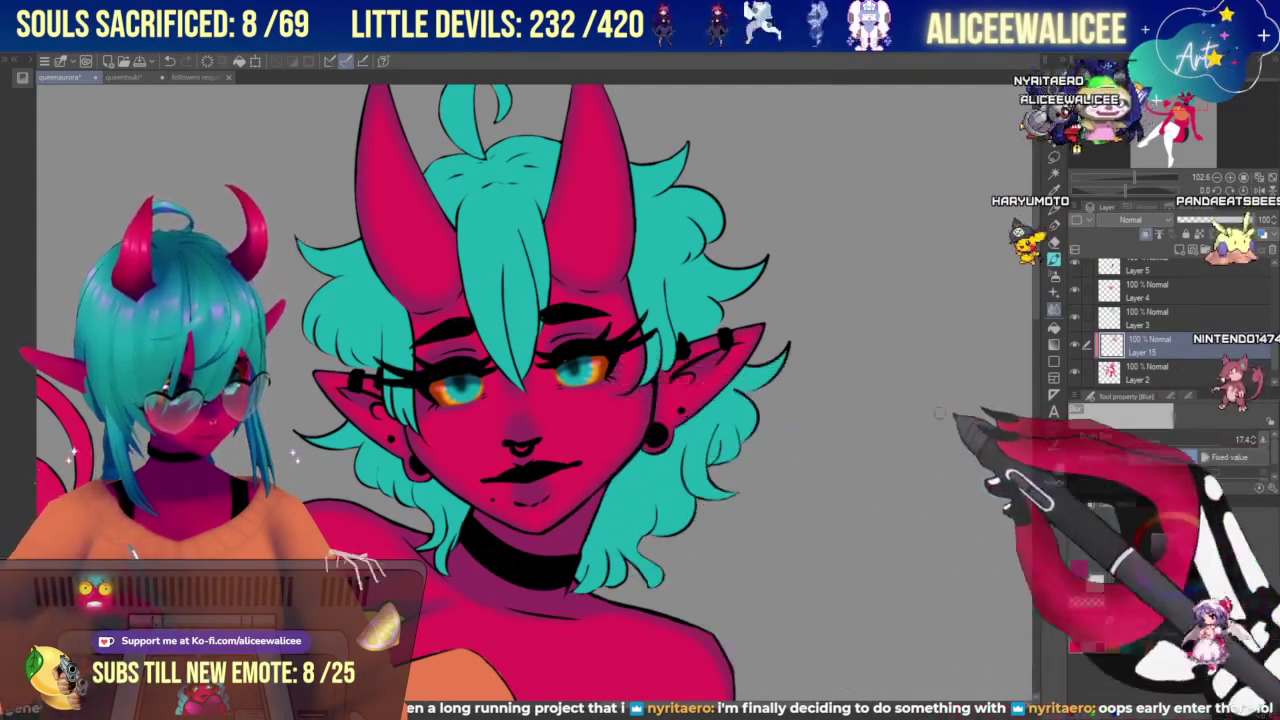
left_click(1054, 276)
left_click(1164, 441)
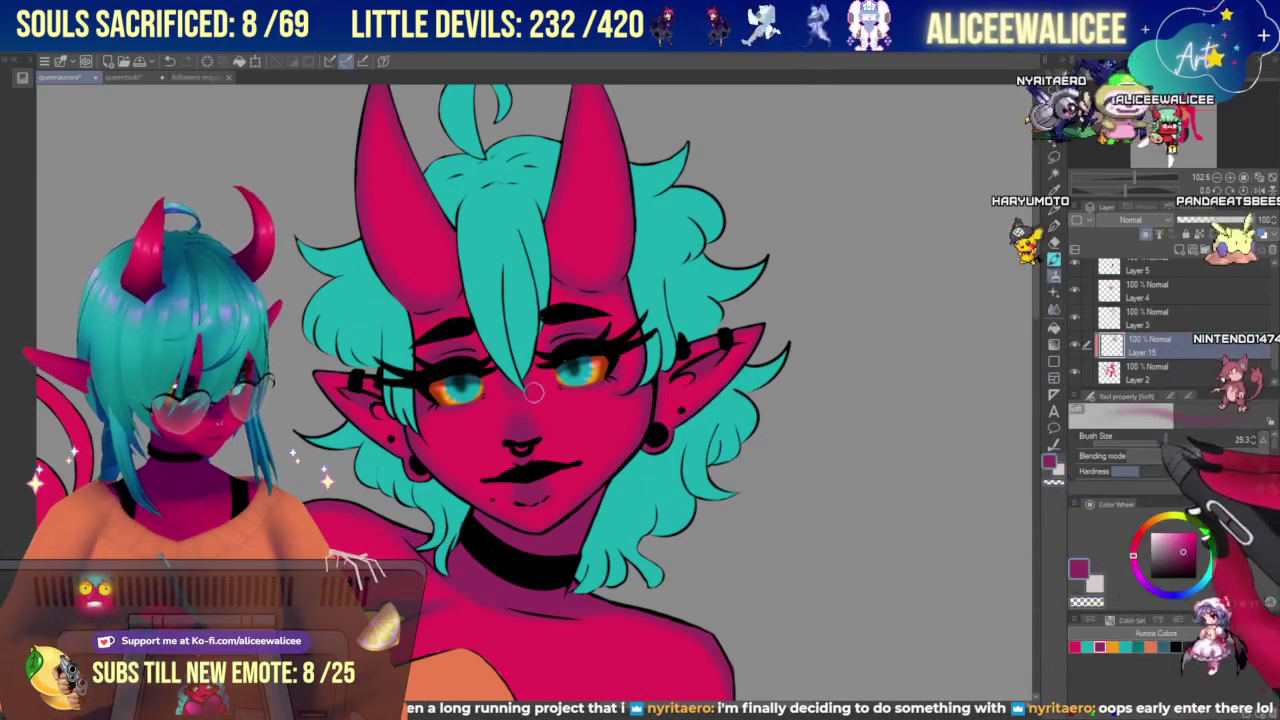
left_click_drag(611, 387, 615, 362)
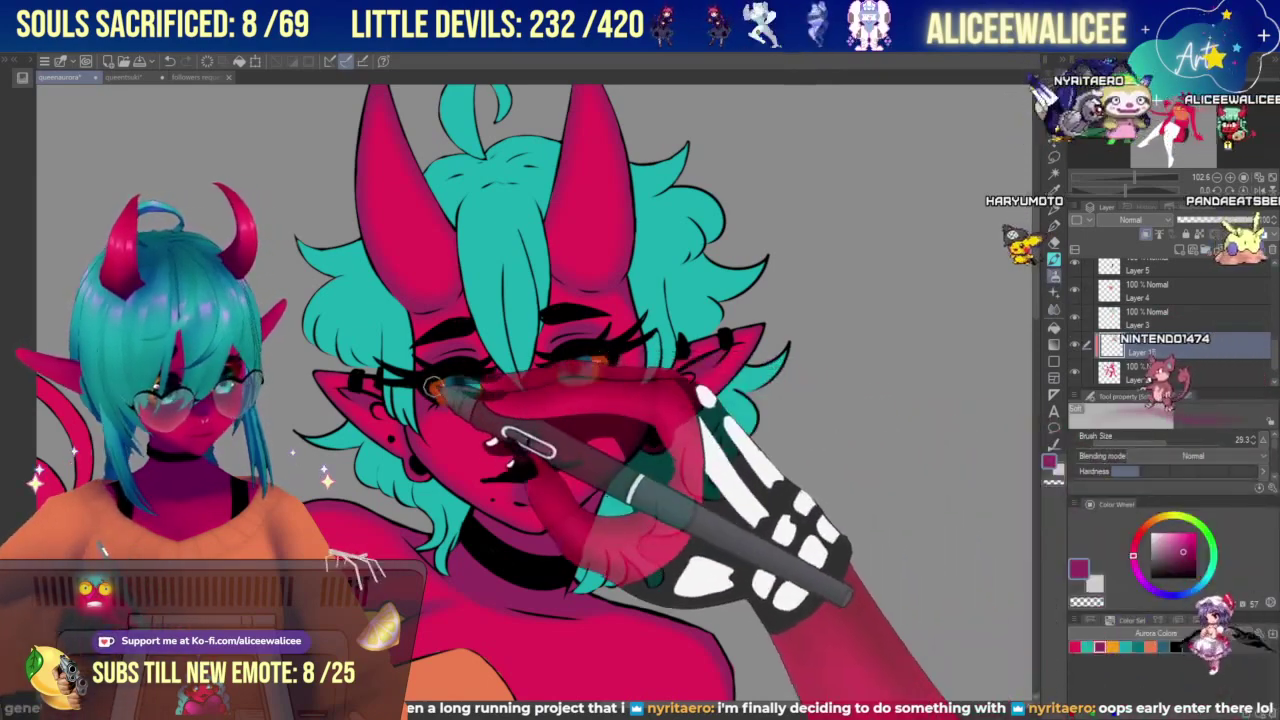
mouse_move(491, 390)
left_mouse_down()
mouse_move(463, 387)
mouse_move(480, 391)
left_mouse_up()
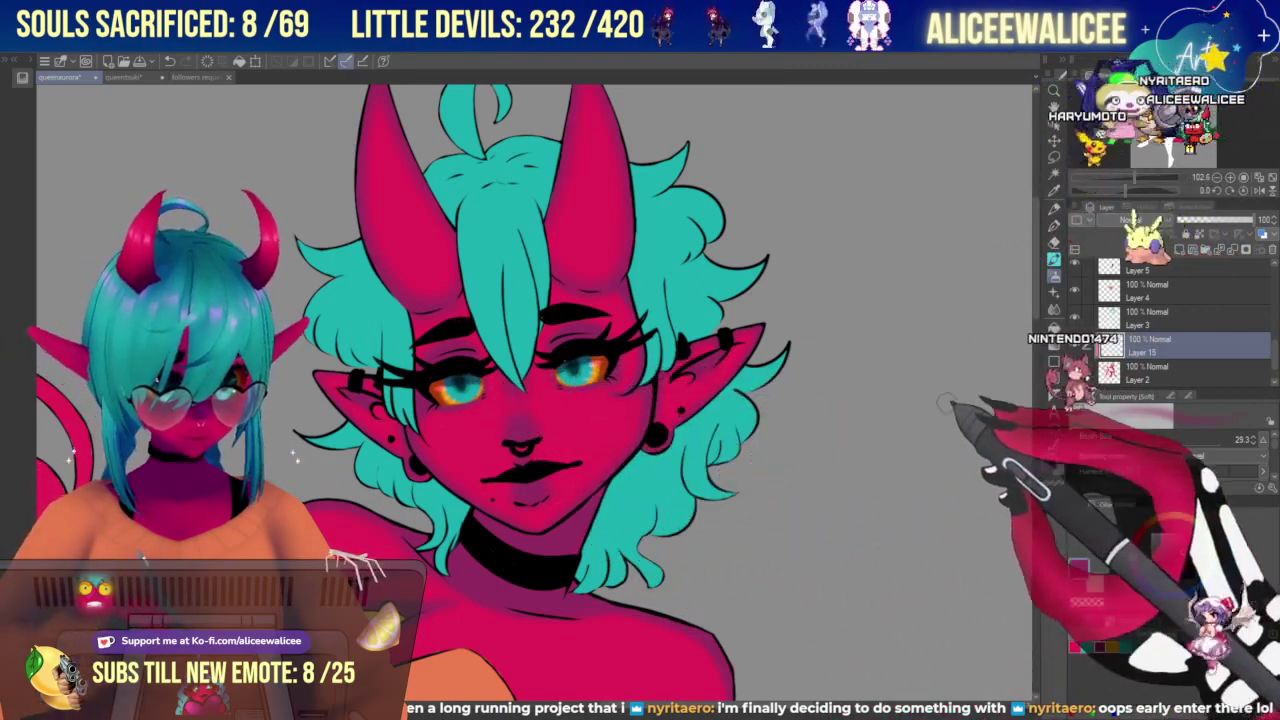
Airbrush purple shadows along the collarbone, upper chest and armpit with the Soft airbrush at size 11.5.
left_click_drag(1170, 106, 1163, 119)
left_click(1054, 310)
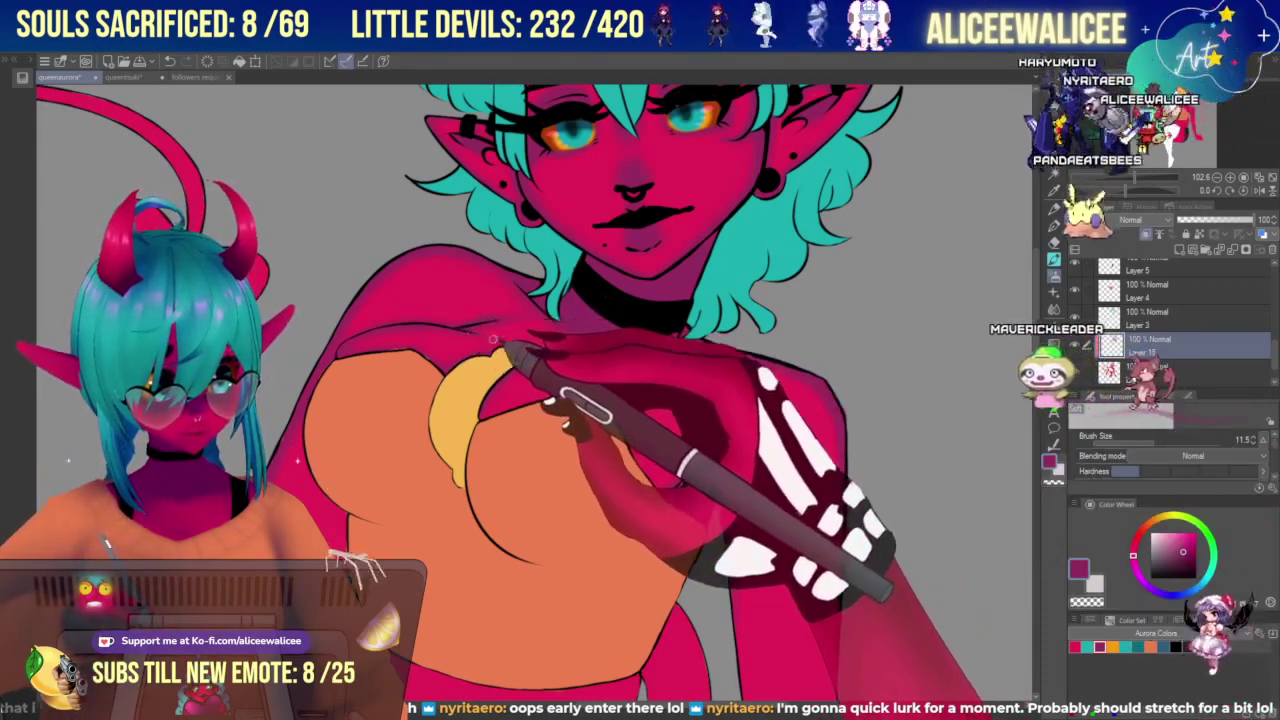
mouse_move(493, 340)
left_mouse_down()
mouse_move(342, 355)
mouse_move(390, 341)
left_mouse_up()
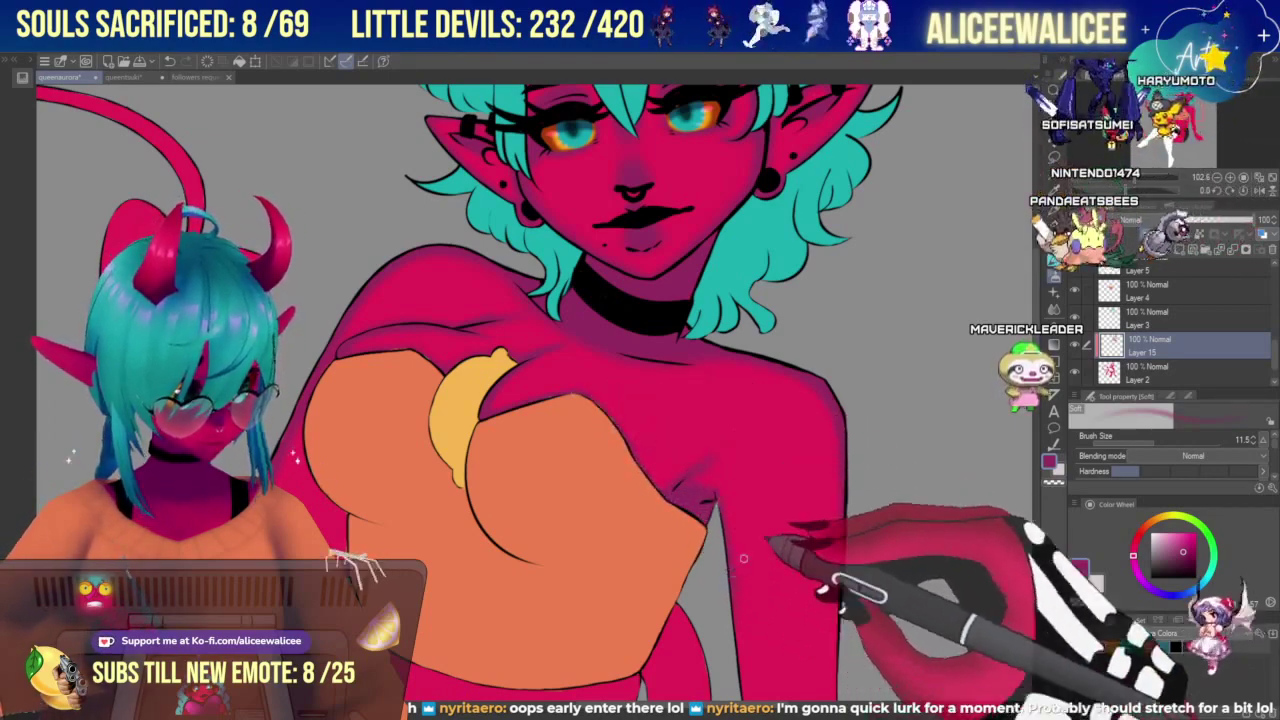
Airbrush purple shading along both edges of the straight arm at size 14.1, and clean its outer edge on Layer 2 with the Hard eraser.
left_click_drag(1177, 114, 1183, 115)
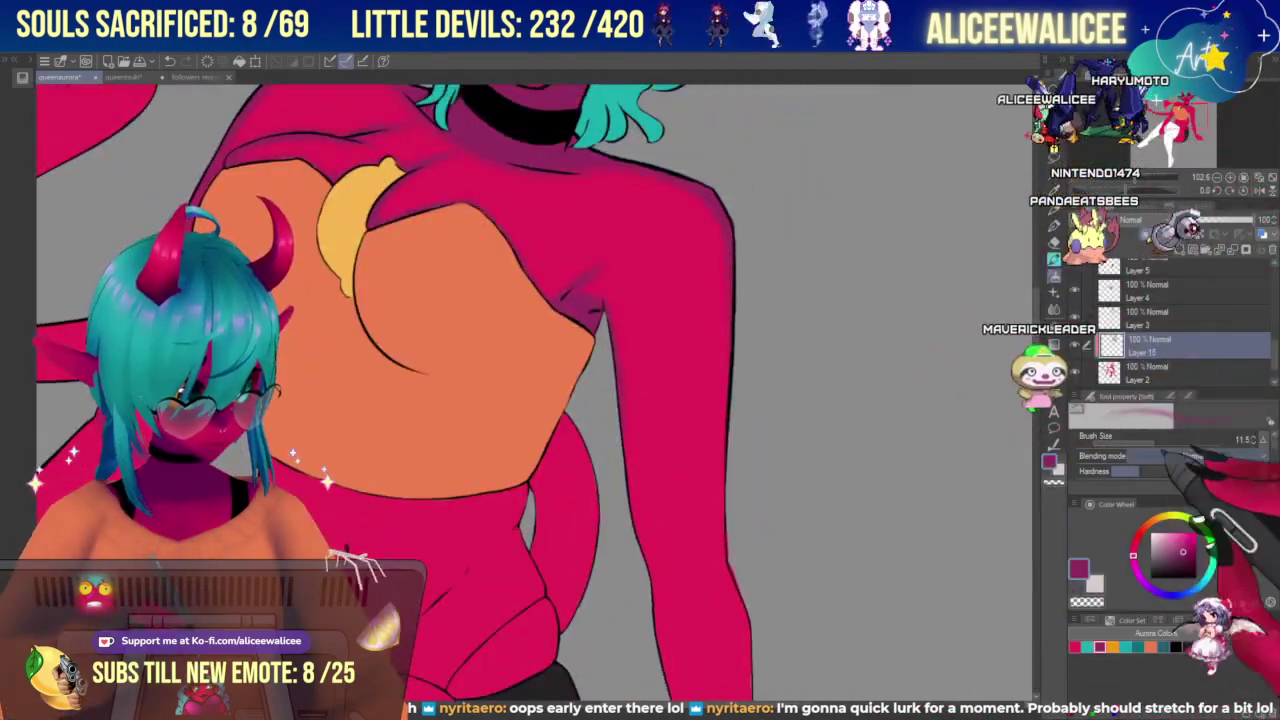
left_click_drag(1153, 443, 1157, 443)
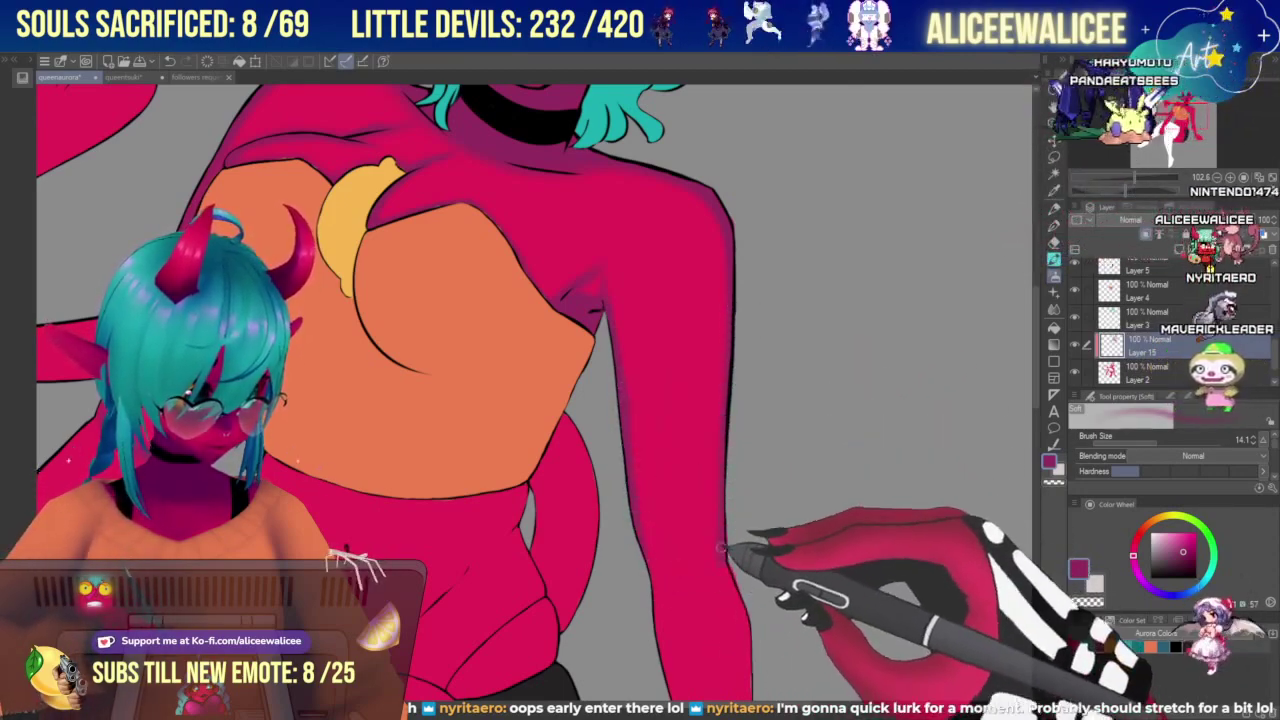
left_click(1136, 374)
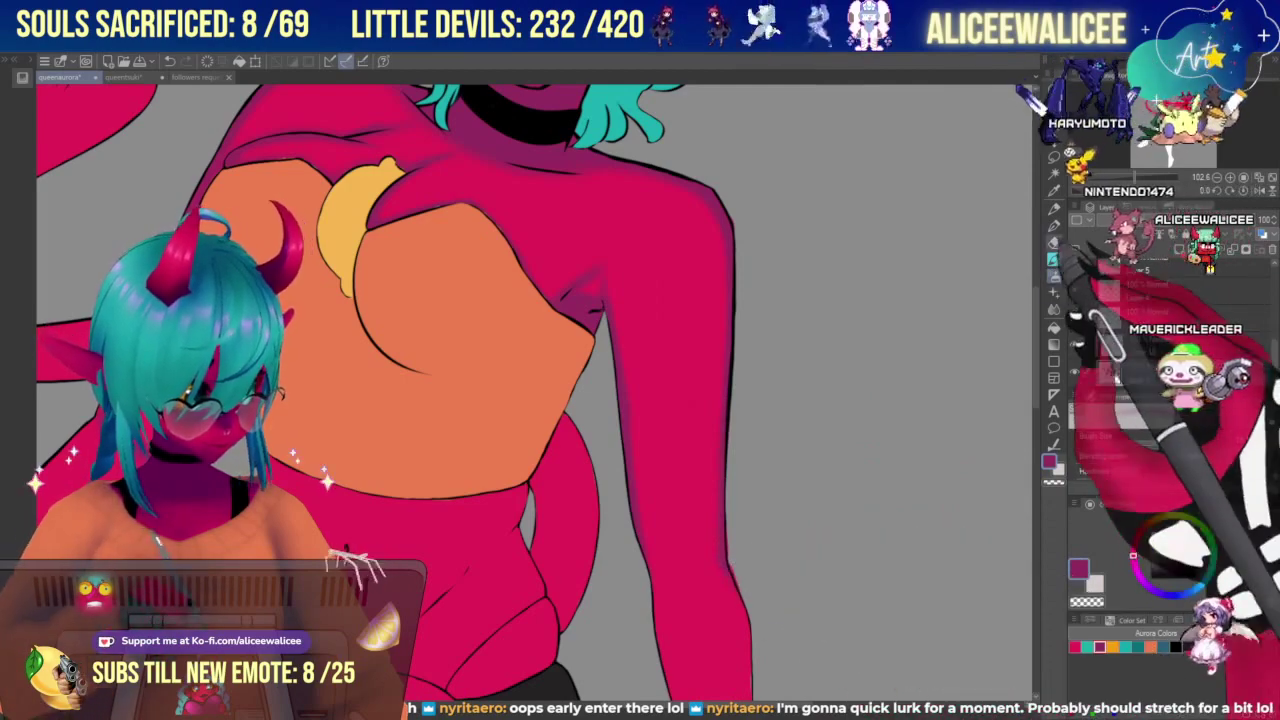
left_click(1054, 243)
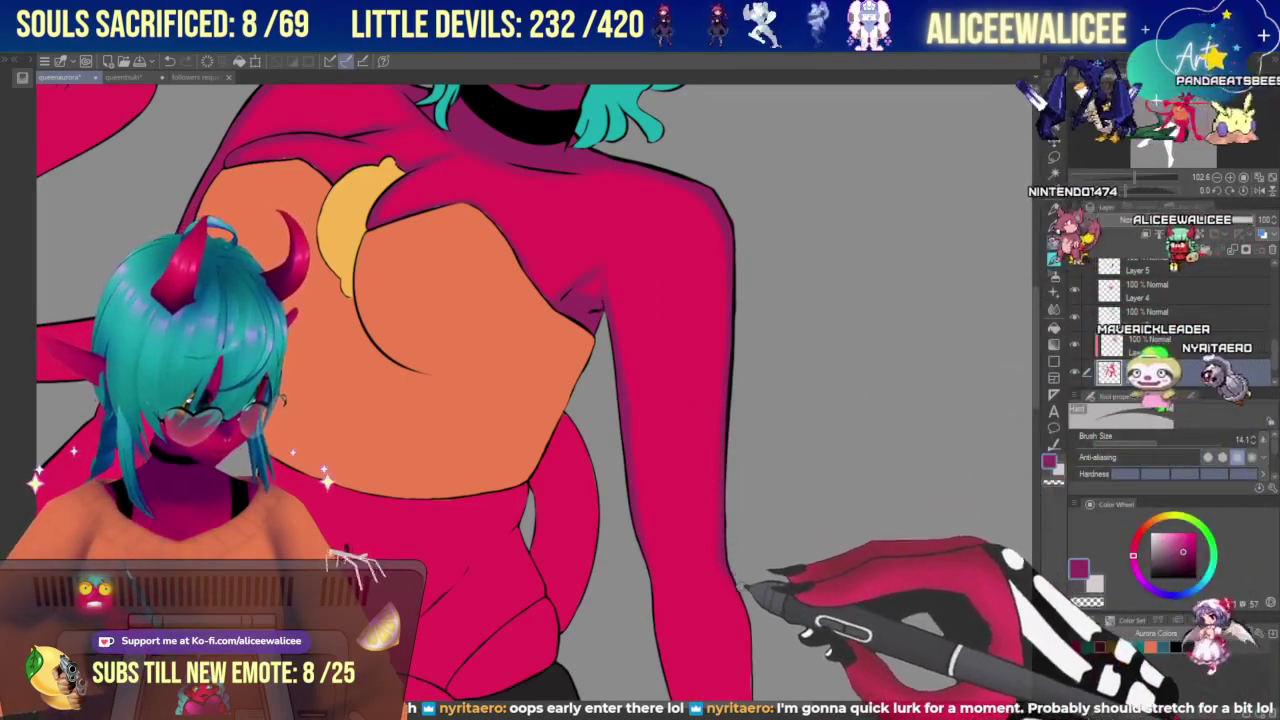
Shade the upper part of the bent arm in purple on Layer 15 at size 14.1, and blend it with Blur at 29.3.
mouse_move(1178, 116)
left_mouse_down()
mouse_move(1178, 138)
mouse_move(1157, 110)
left_mouse_up()
left_click(1054, 277)
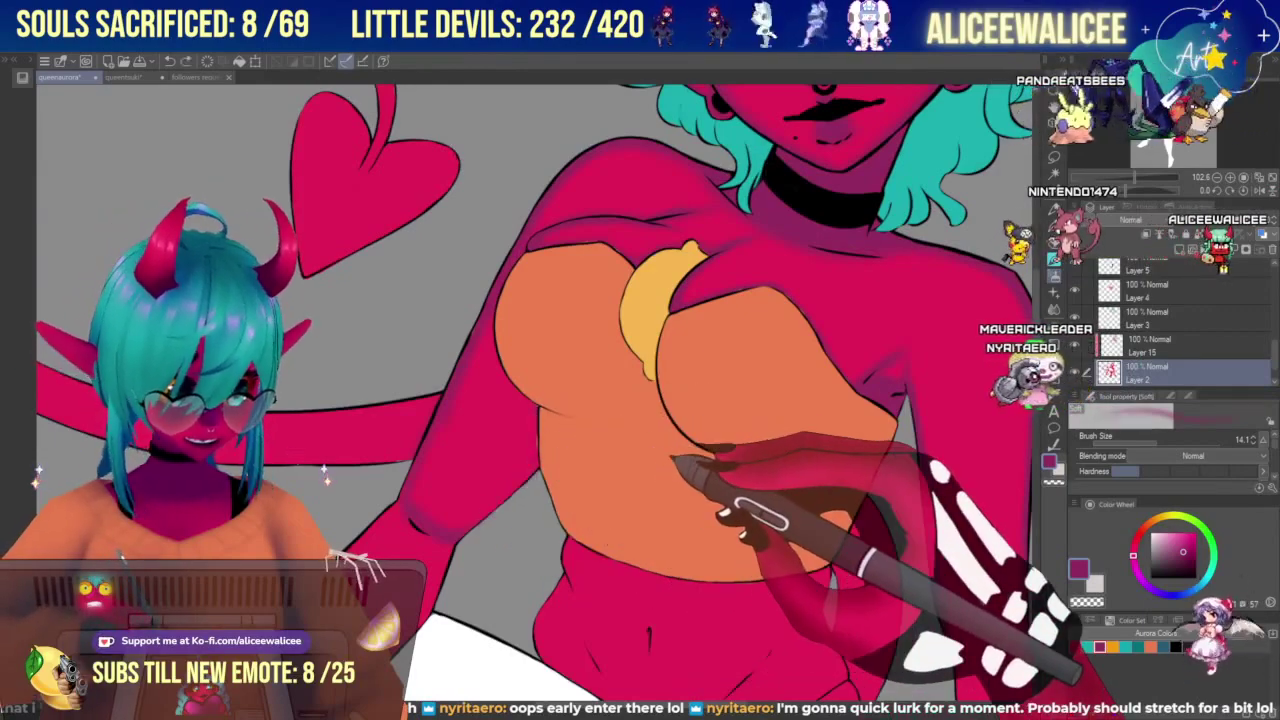
left_click(1152, 347)
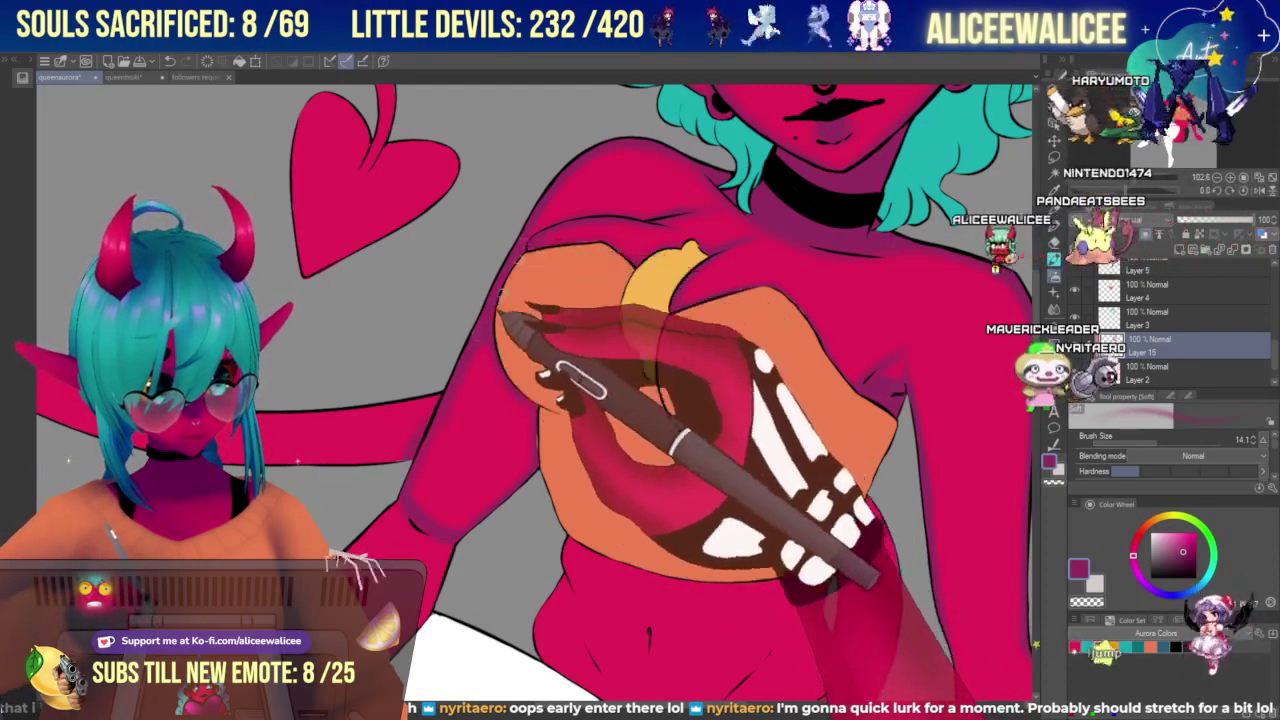
left_click(1054, 310)
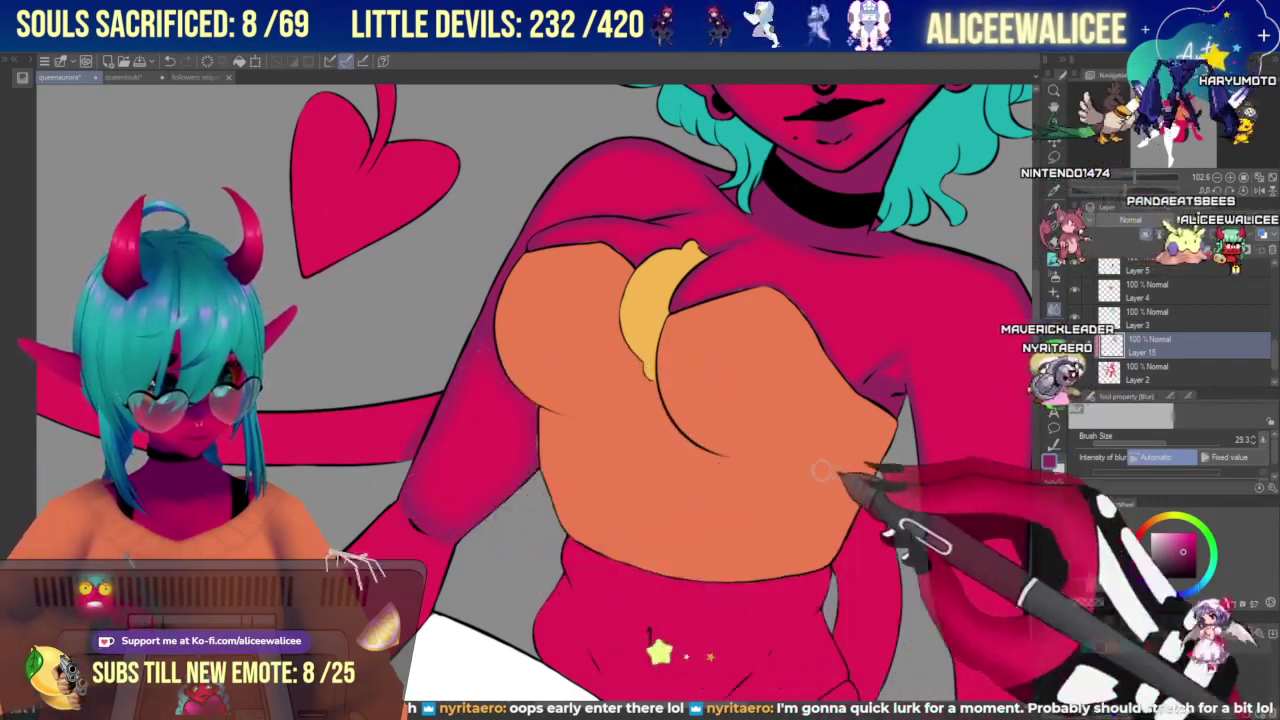
Airbrush purple shading on the tail behind the waist and the straight forearm at size 22.5, and blur it.
left_click(1127, 177)
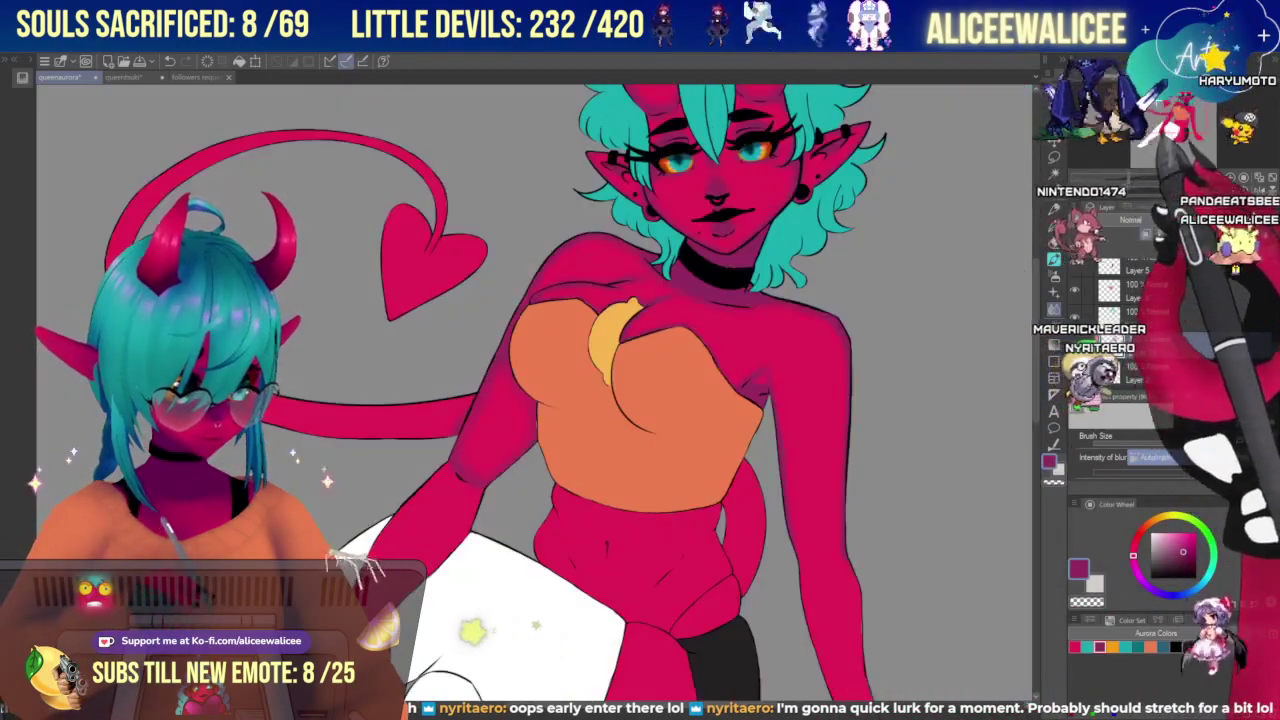
left_click_drag(1173, 118, 1178, 111)
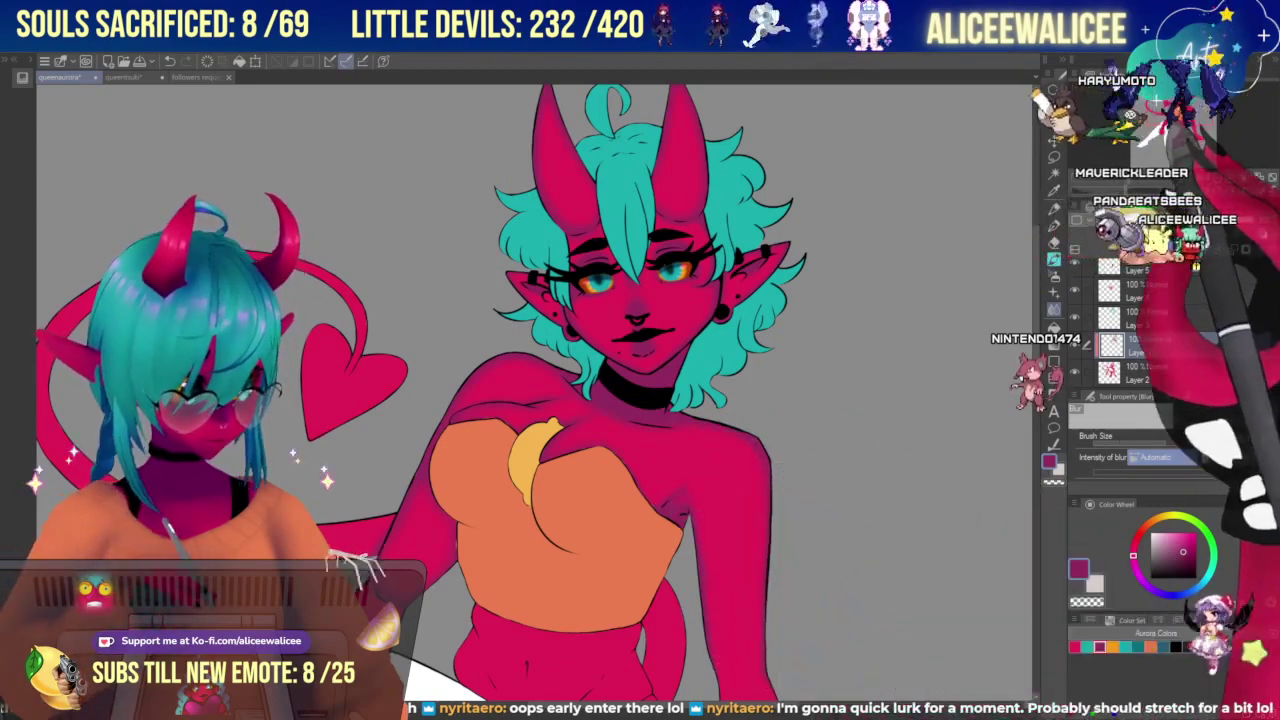
left_click_drag(1177, 112, 1180, 120)
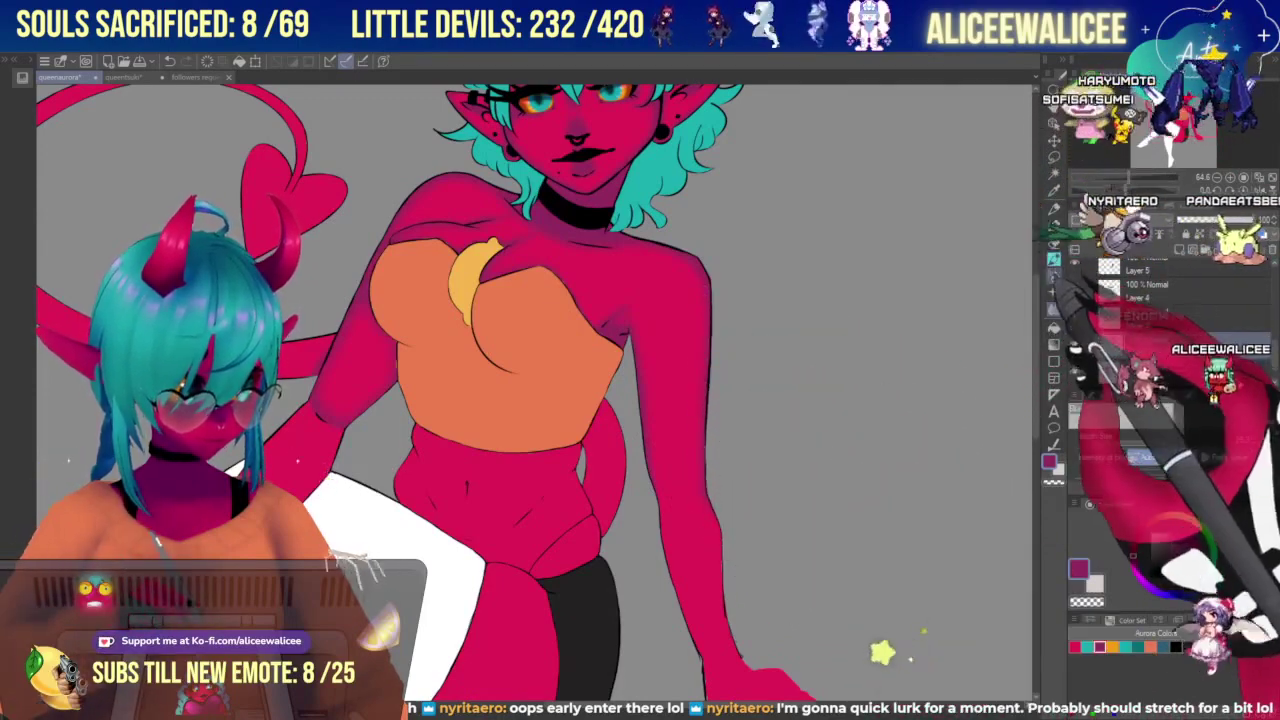
left_click(1054, 276)
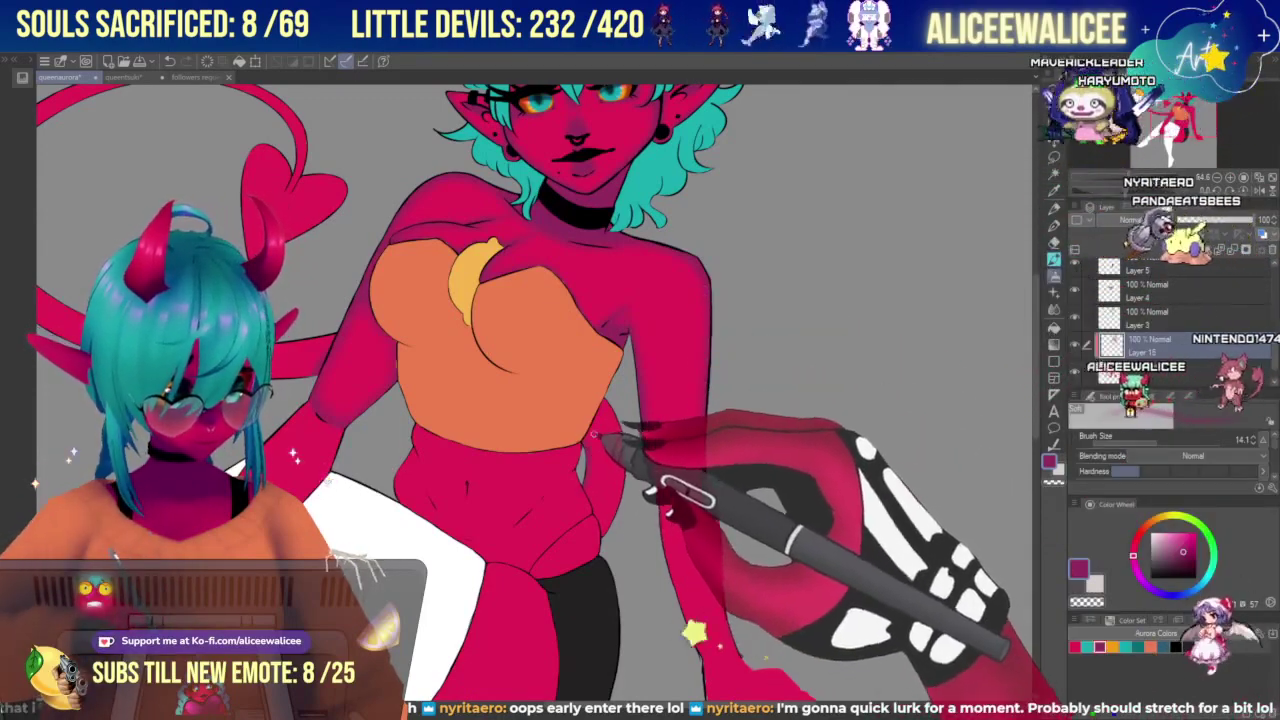
left_click(1162, 442)
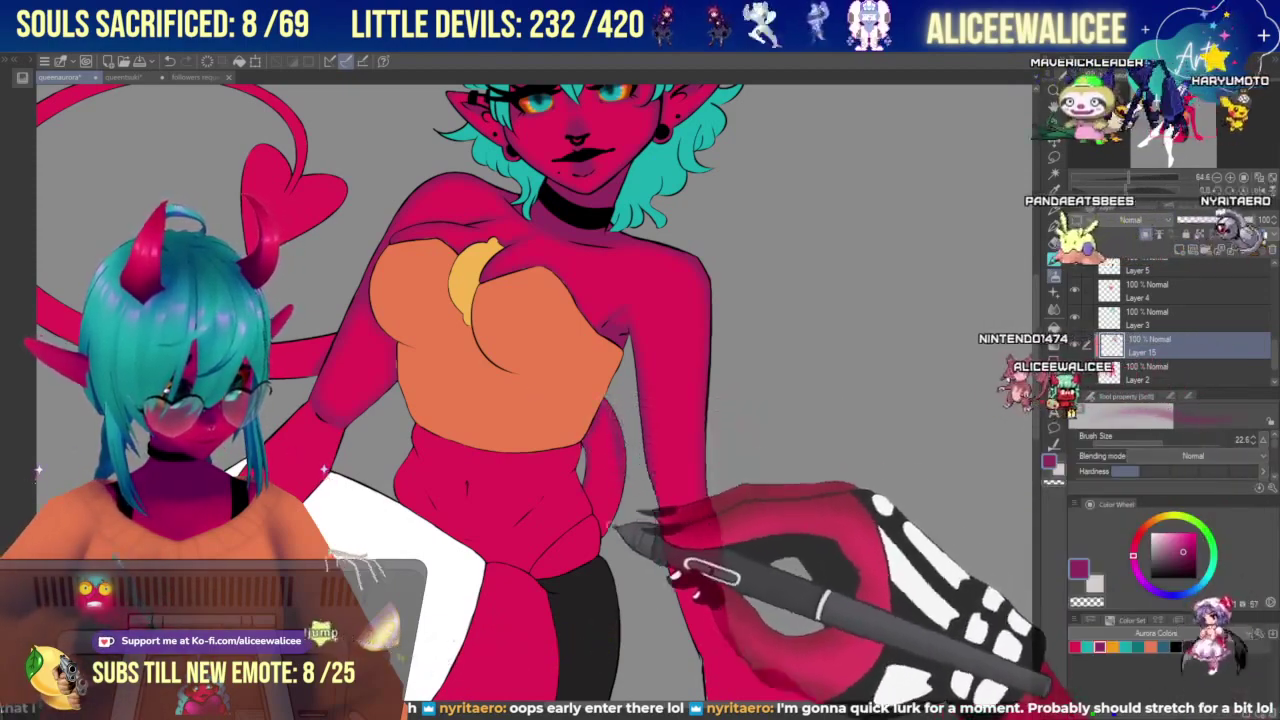
key("j")
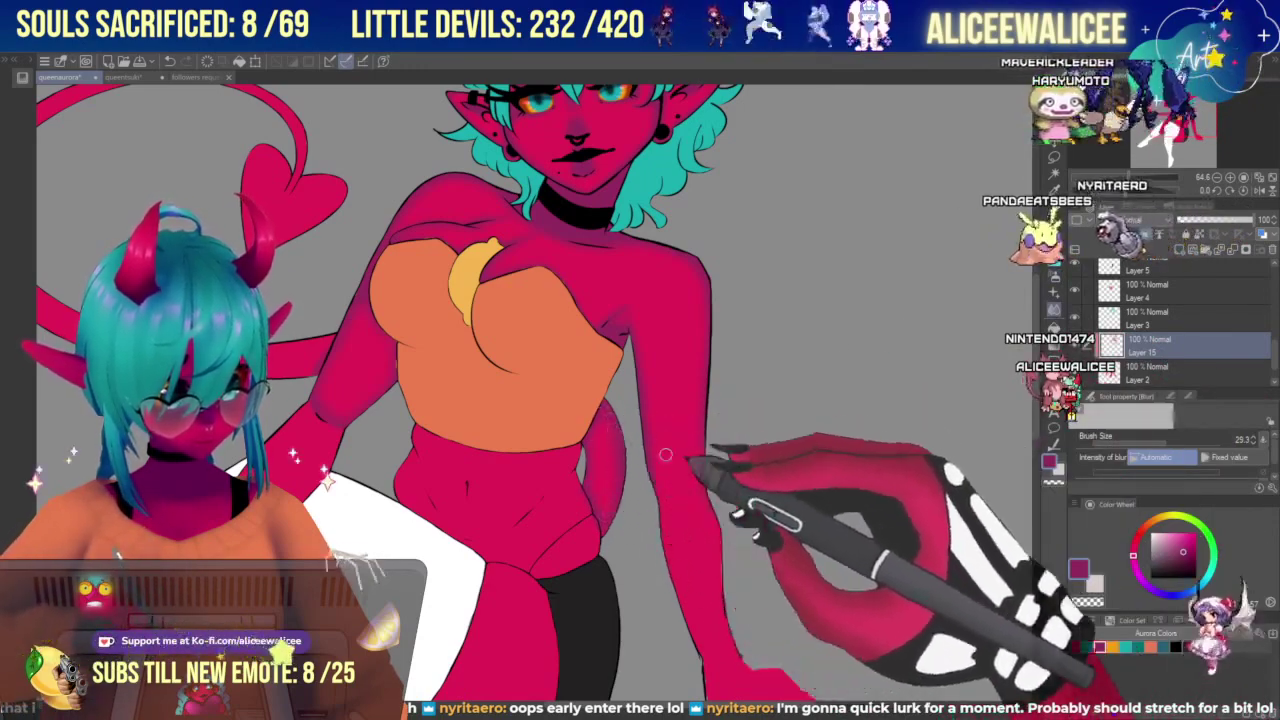
Shade and blur the bent arm, and airbrush purple along the heart-shaped tail tip at size 22.5.
left_click_drag(1188, 124, 1182, 122)
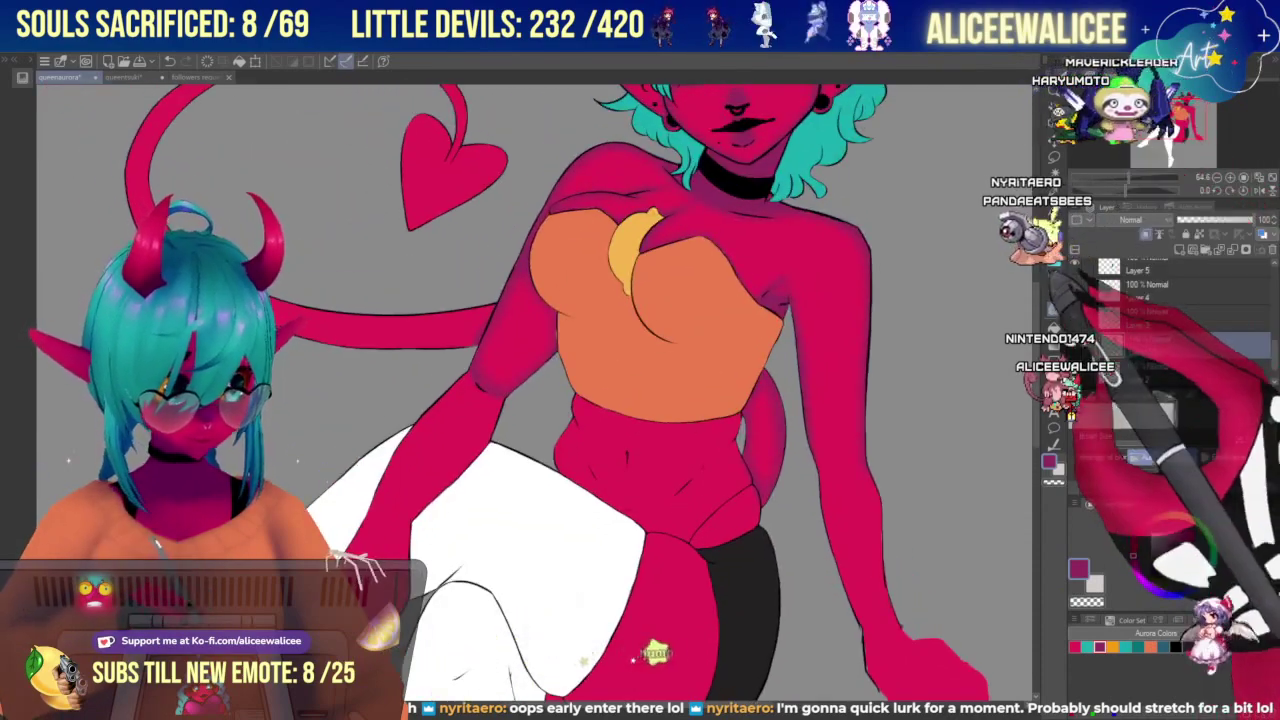
left_click(1054, 276)
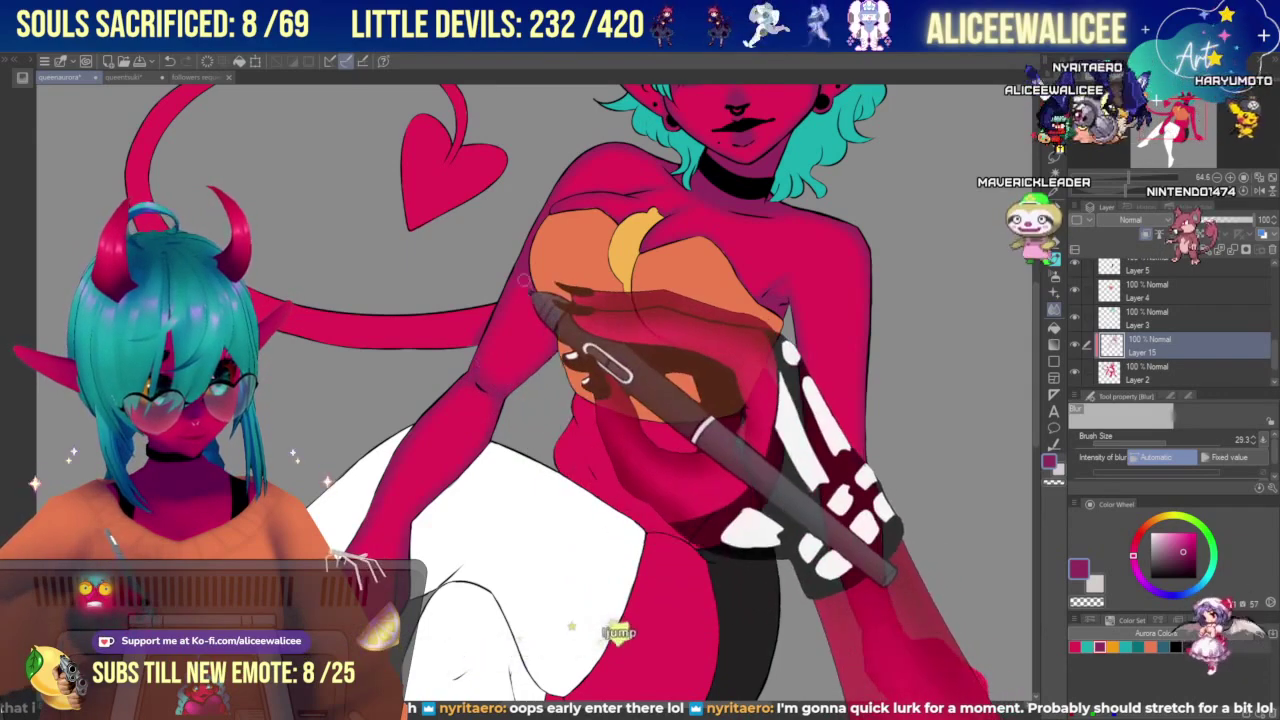
mouse_move(630, 380)
left_mouse_down()
mouse_move(690, 396)
mouse_move(781, 510)
left_mouse_up()
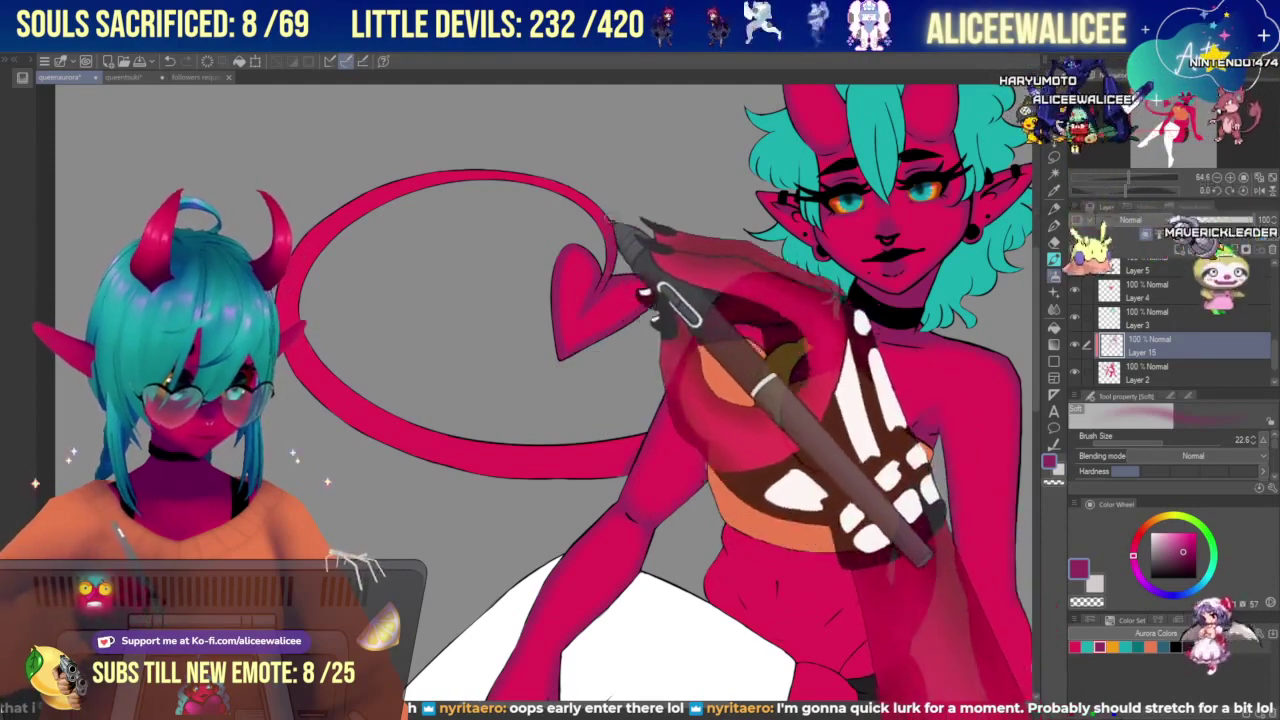
left_click(1054, 310)
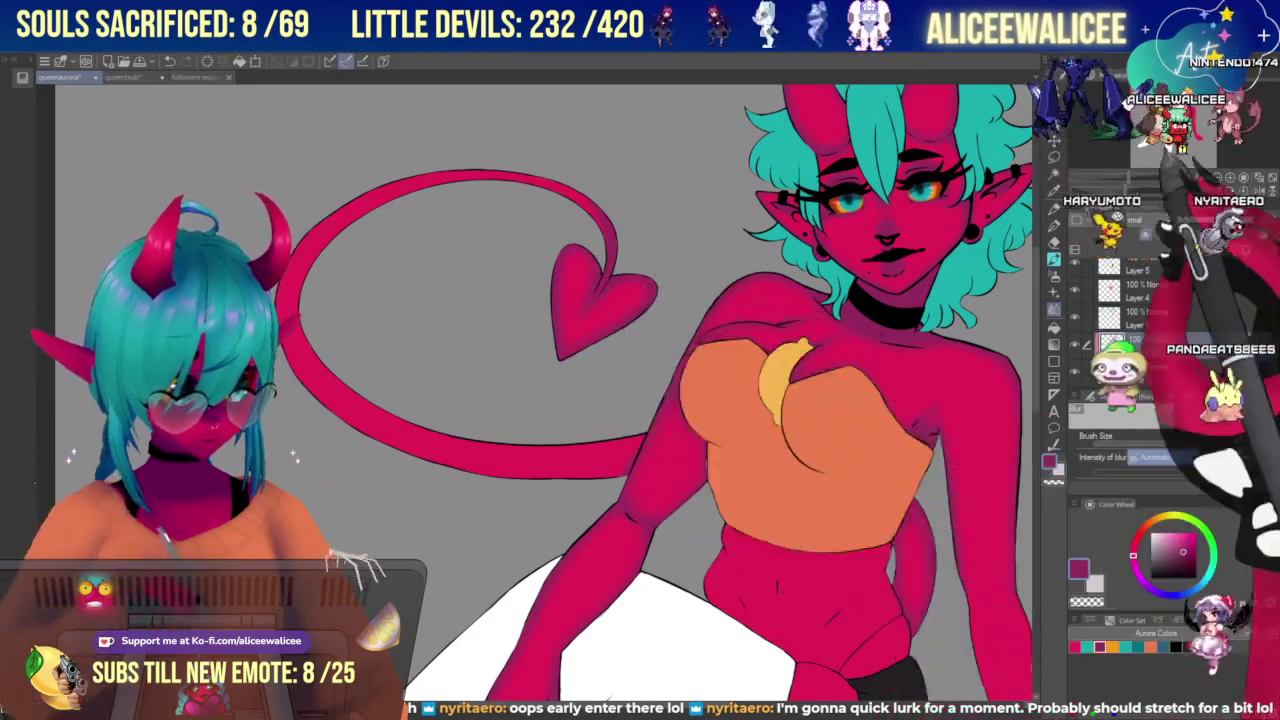
Airbrush purple shading along the curved tail on Layer 15 at size 22.5, and blend it with Blur at 29.3.
left_click_drag(1157, 108, 1152, 102)
left_click(1054, 276)
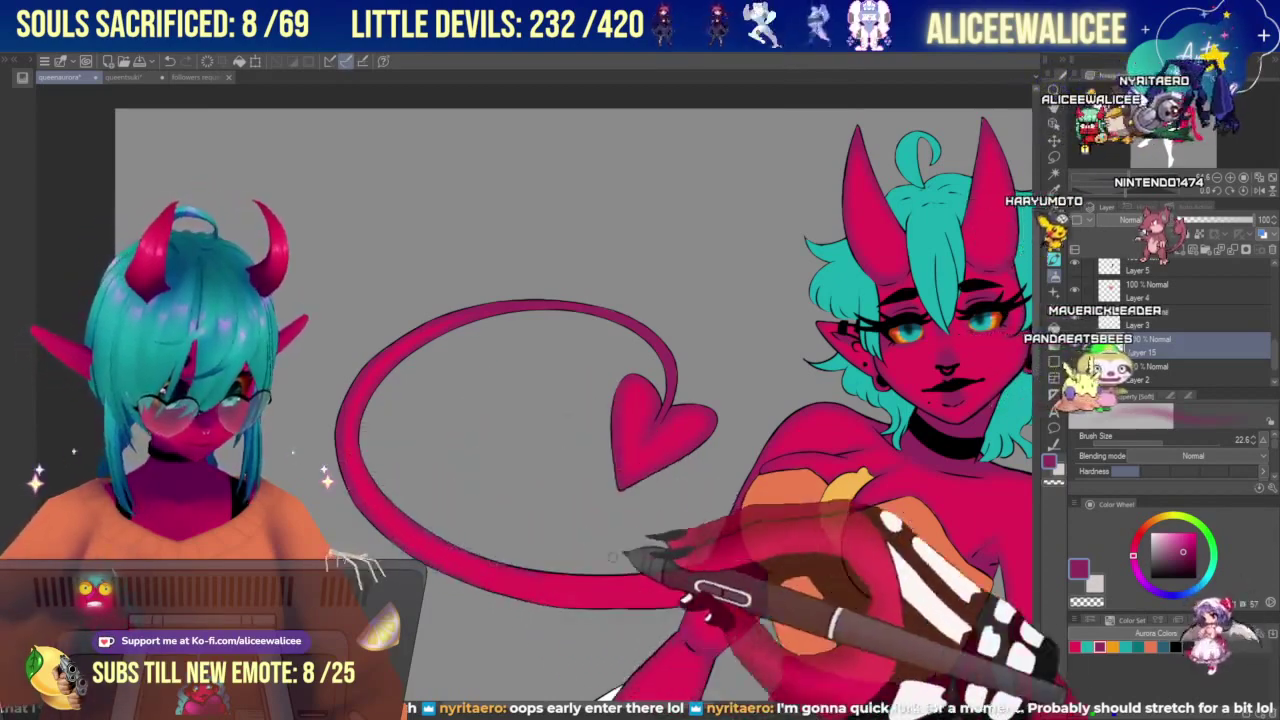
left_click_drag(582, 568, 410, 418)
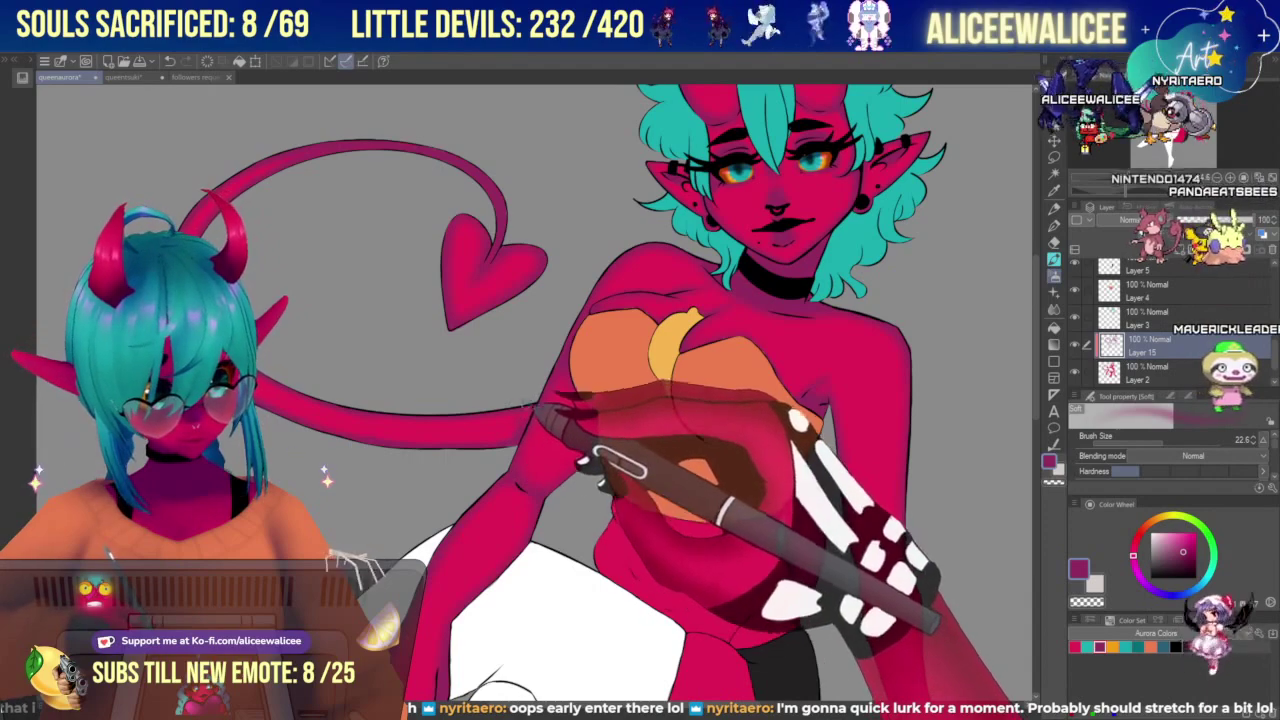
left_click(1054, 310)
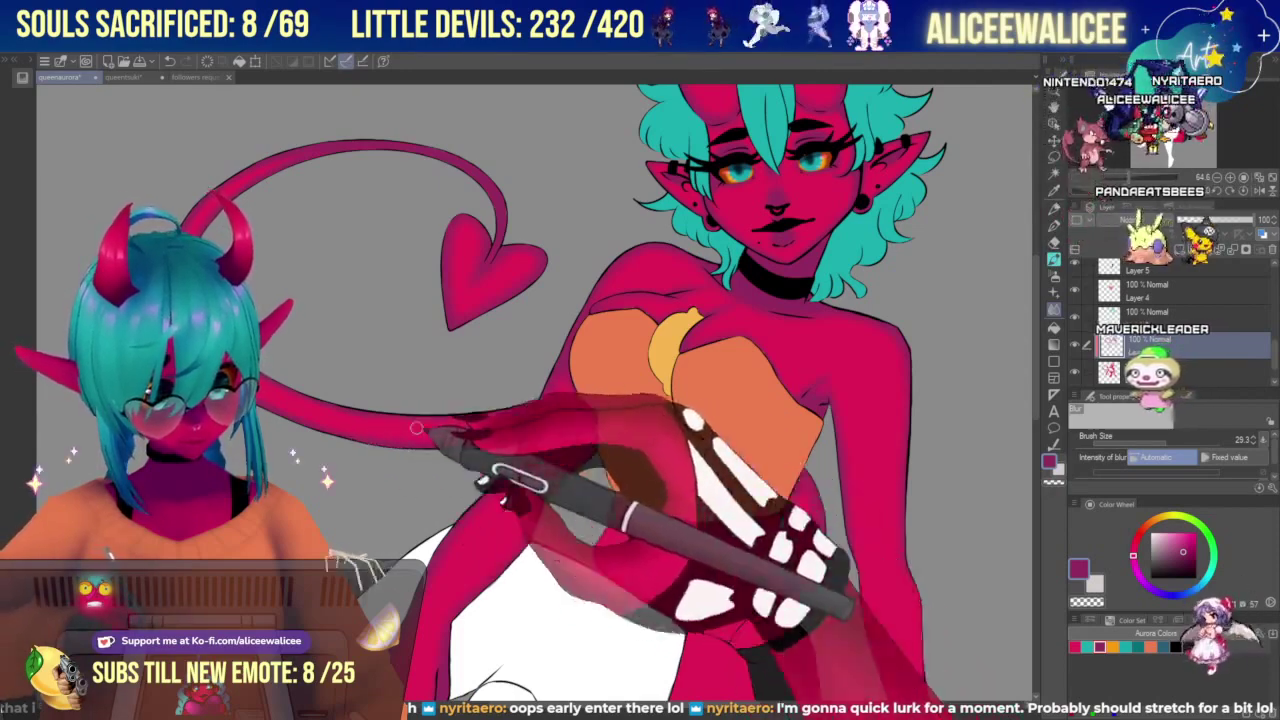
mouse_move(416, 428)
left_mouse_down()
mouse_move(262, 386)
mouse_move(375, 419)
left_mouse_up()
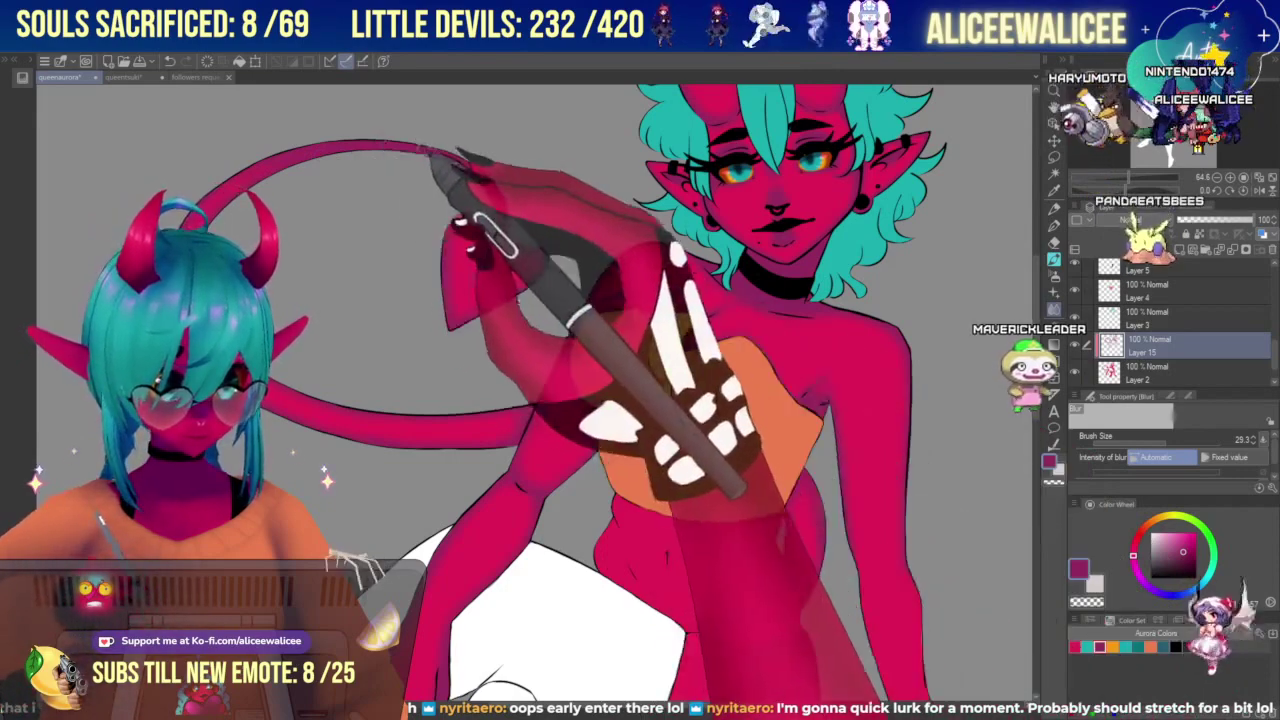
mouse_move(424, 149)
left_mouse_down()
mouse_move(457, 165)
mouse_move(350, 148)
mouse_move(317, 160)
mouse_move(432, 152)
left_mouse_up()
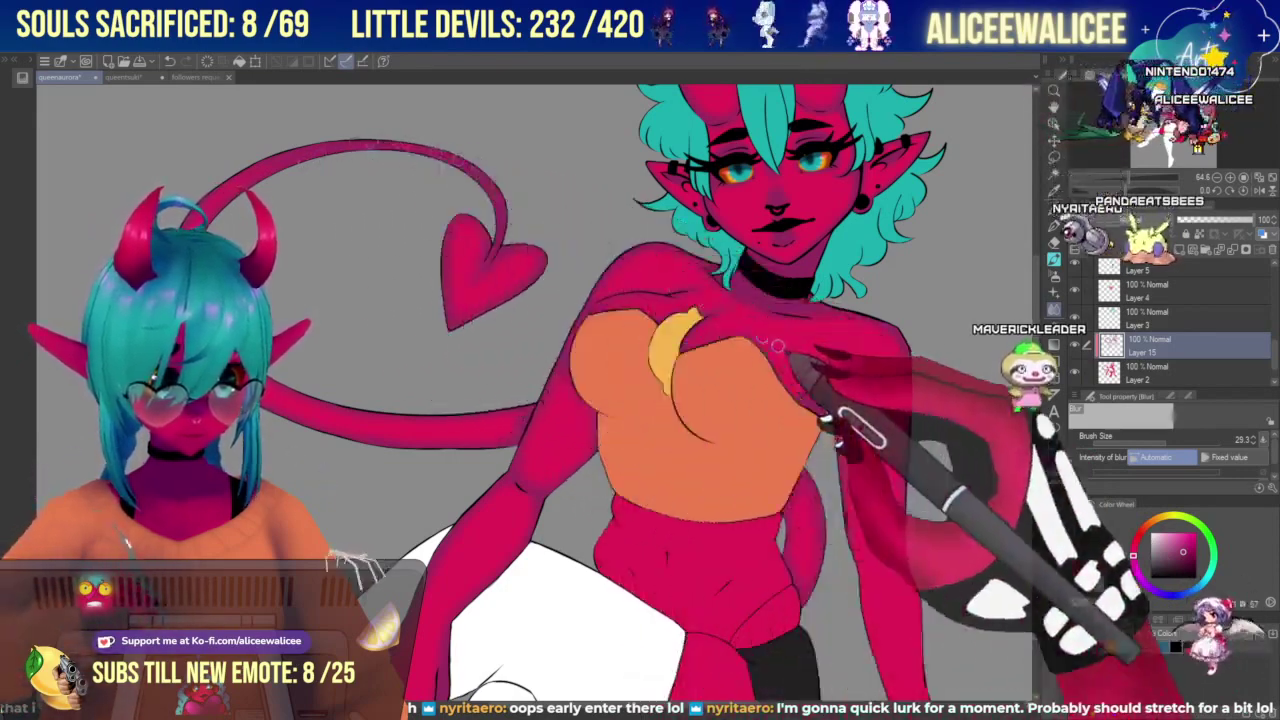
Touch up the red base on Layer 2, and clean up Layer 4 with the Hard eraser at size 14.1.
left_click(1150, 372)
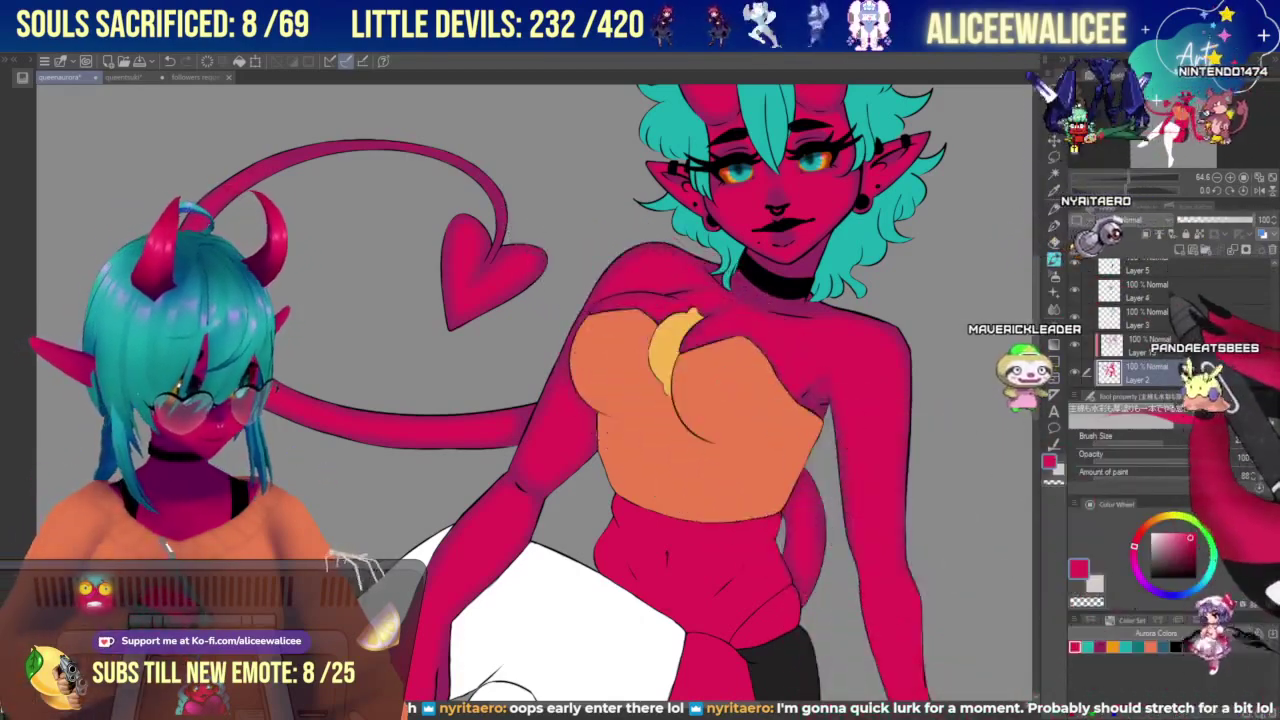
left_click(1175, 293)
key("e")
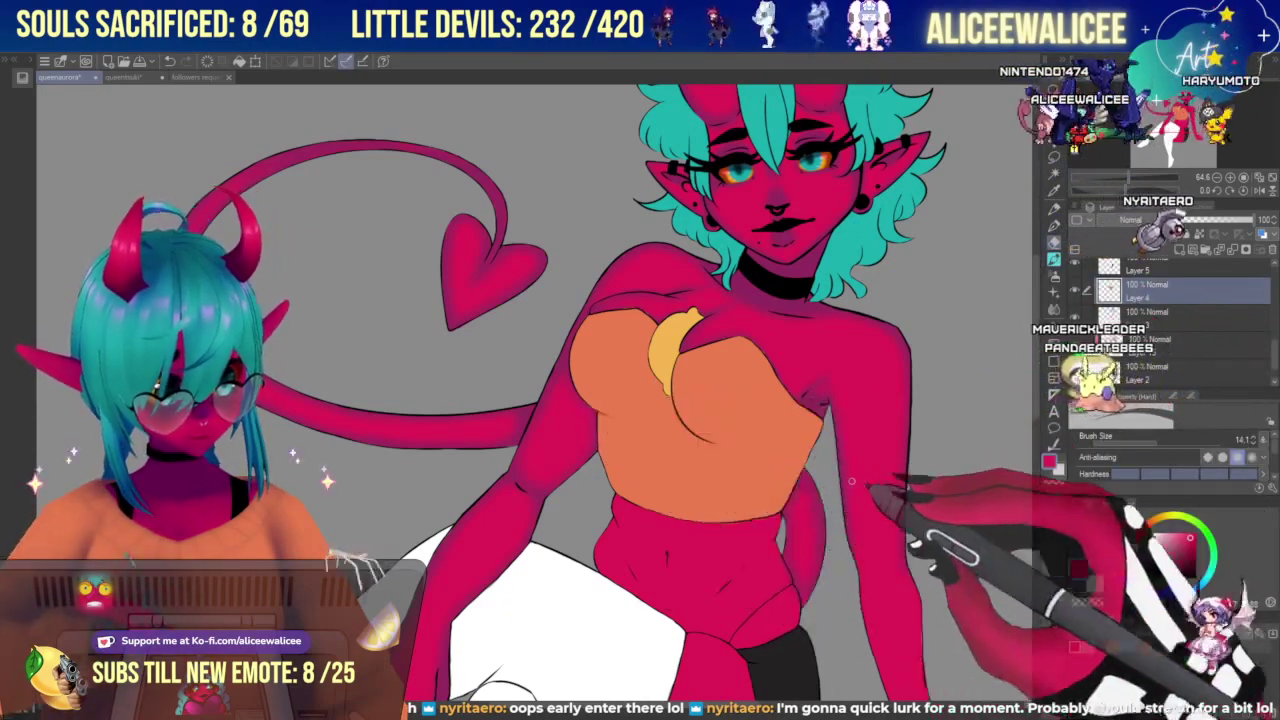
left_click_drag(1170, 128, 1173, 131)
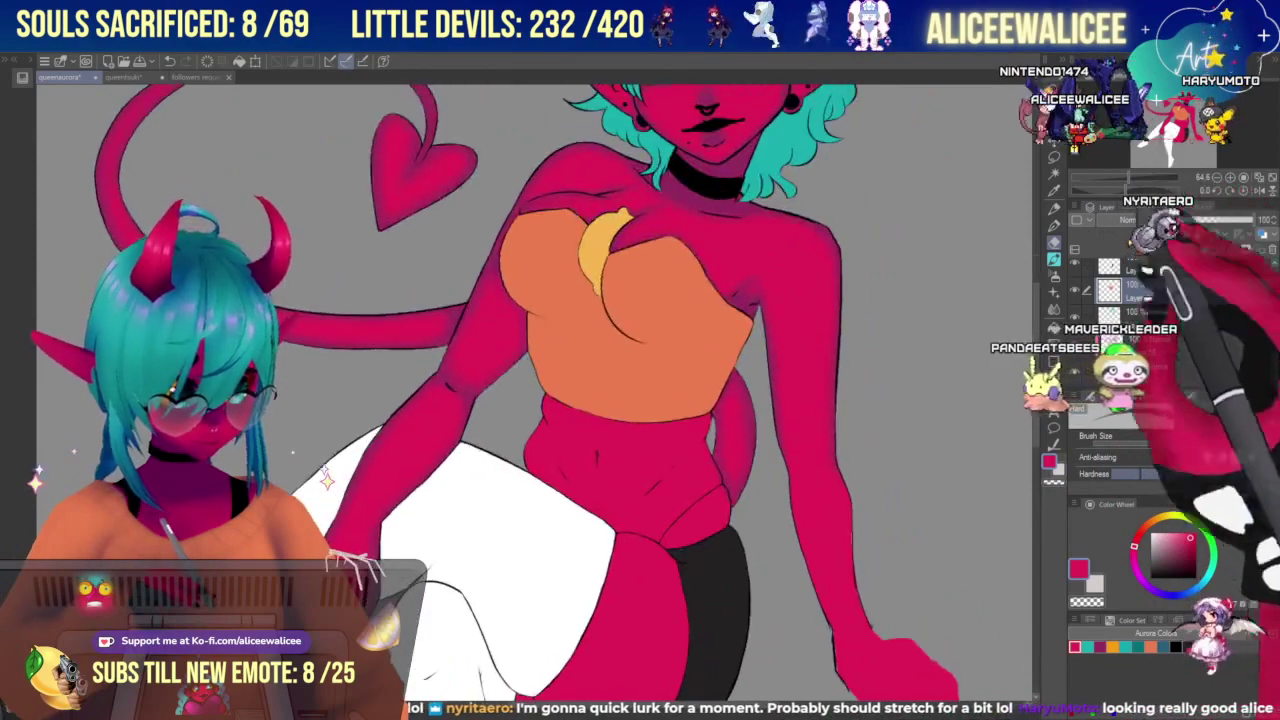
Airbrush purple shading around the waist, belly and hip creases on Layer 15, and blend it with Blur at 29.3.
left_click(1190, 345)
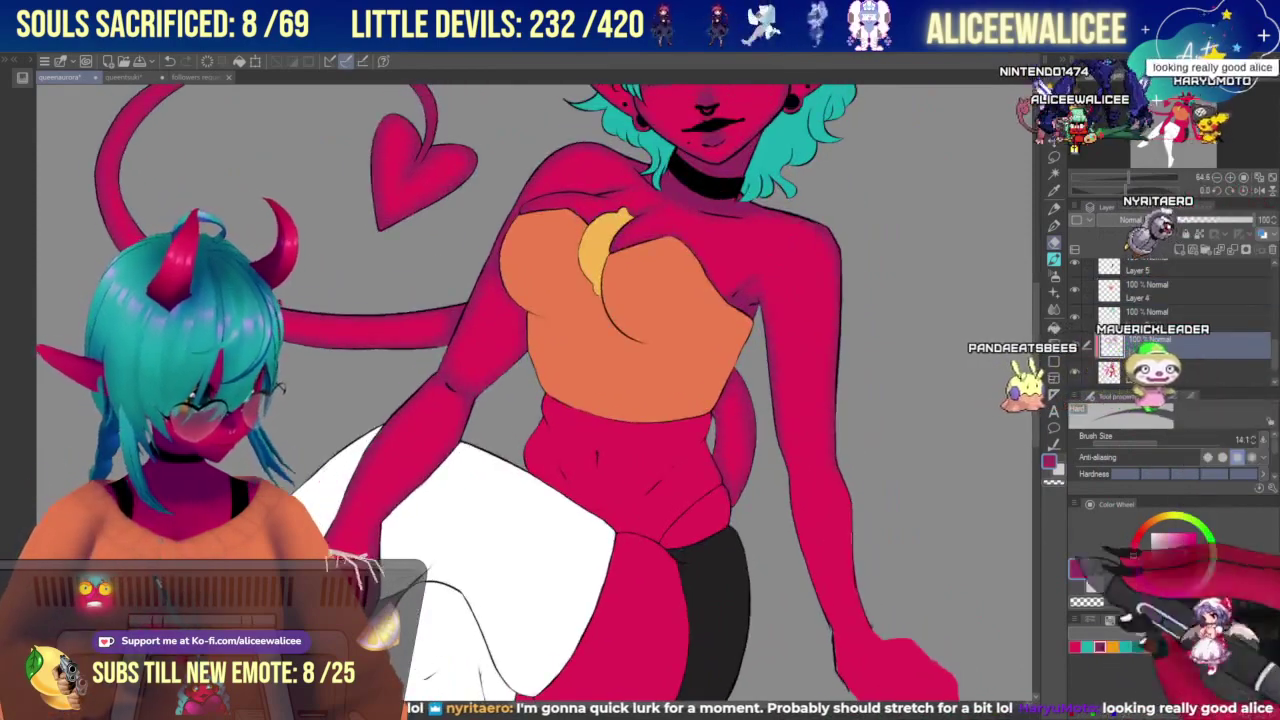
left_click(1054, 276)
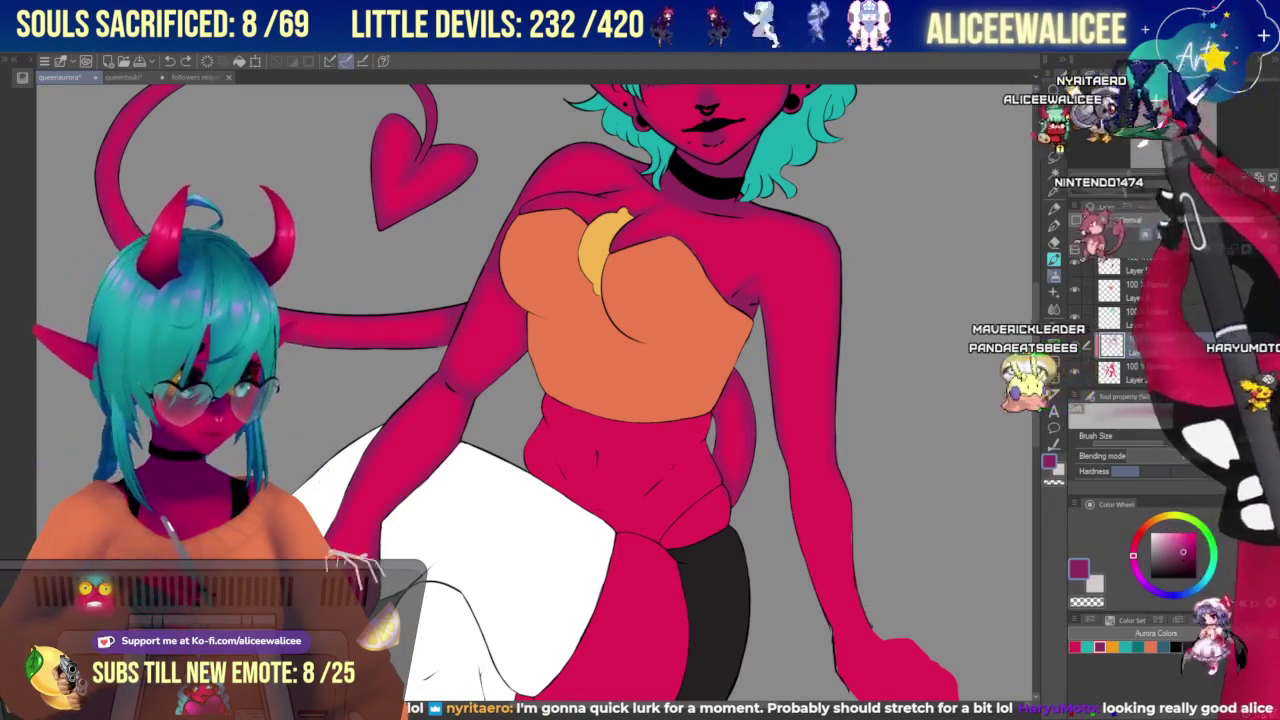
left_click_drag(640, 450, 650, 320)
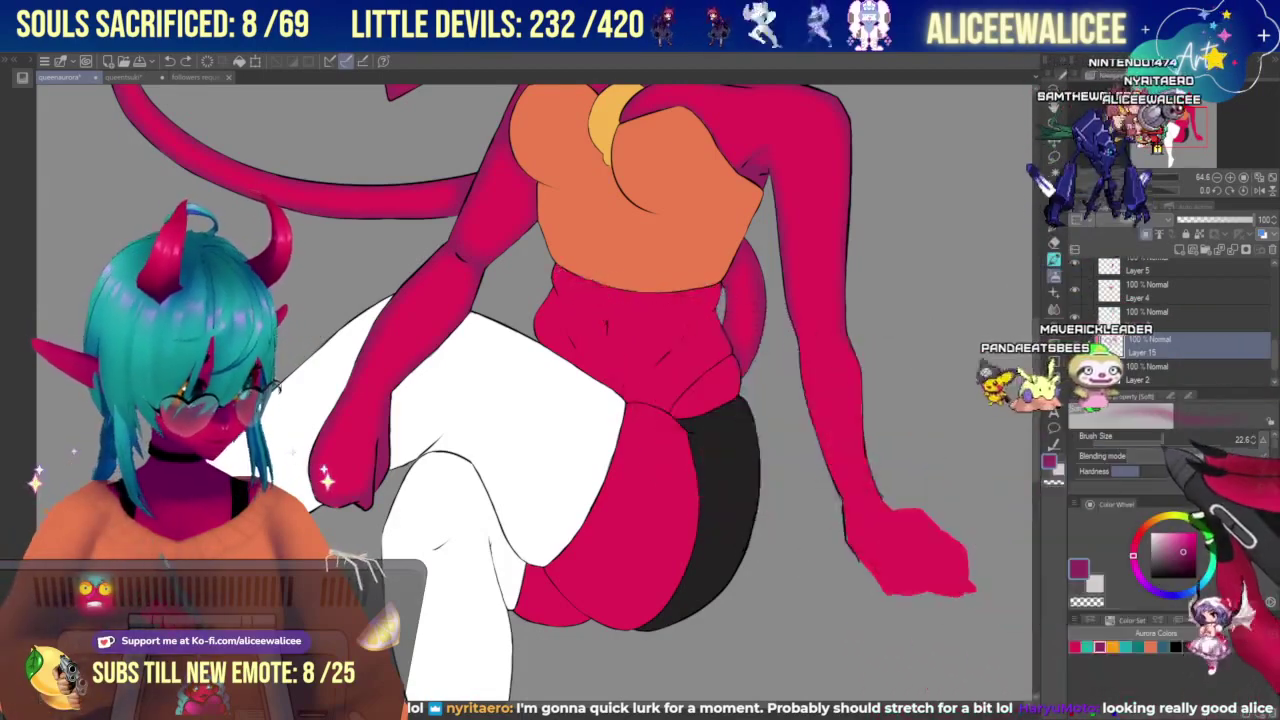
scroll(533, 393, "up", 3)
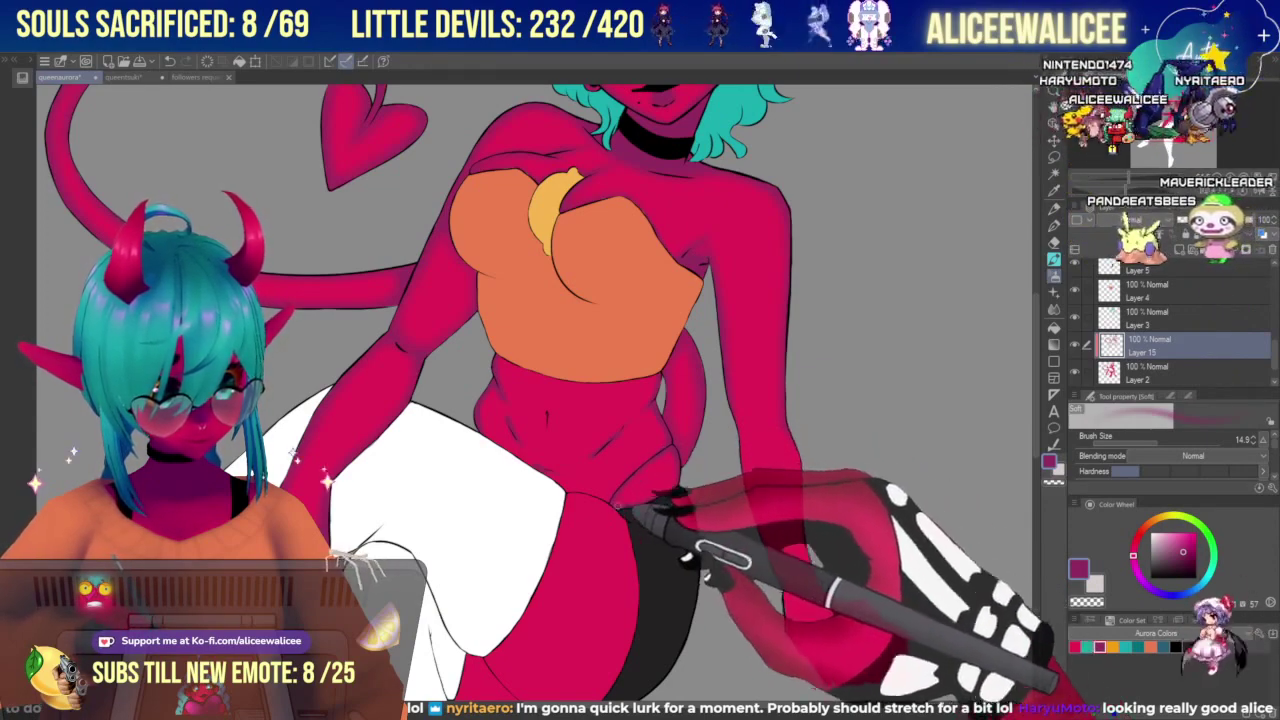
key("j")
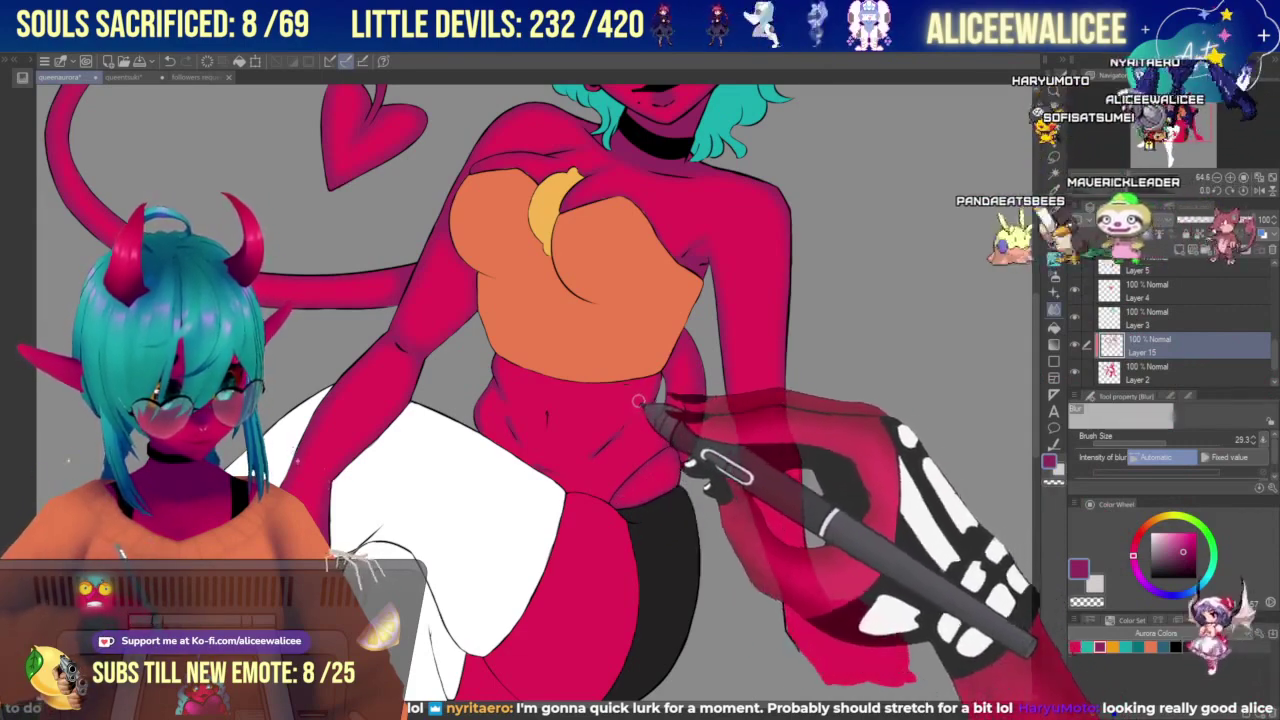
Airbrush a purple cast shadow on the skin along the orange top's lower hem, and blur it.
left_click(1054, 276)
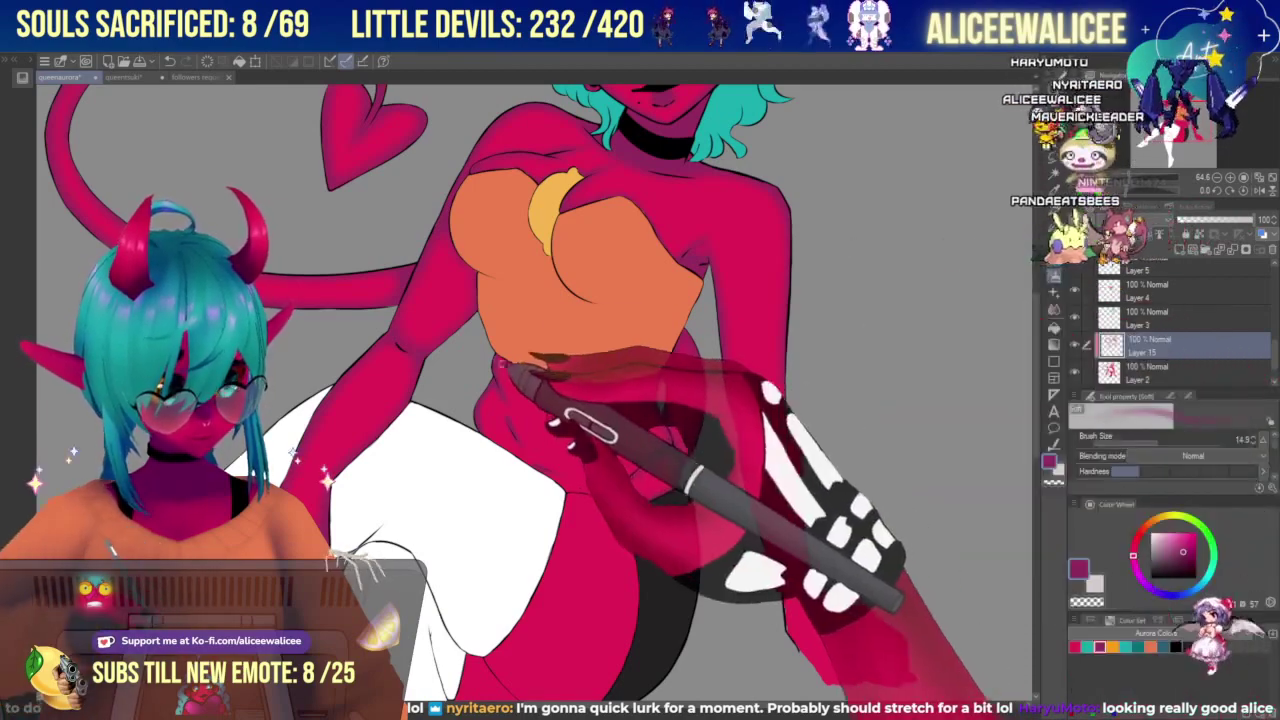
left_click_drag(498, 357, 583, 381)
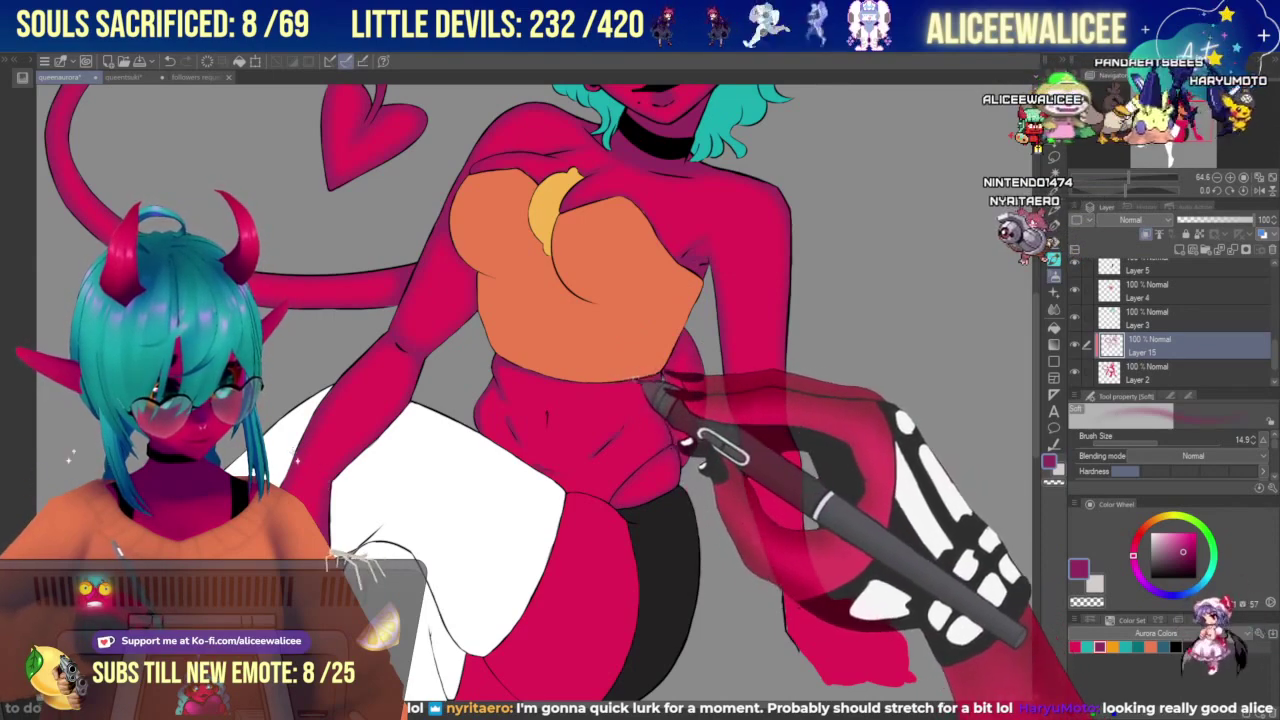
key("j")
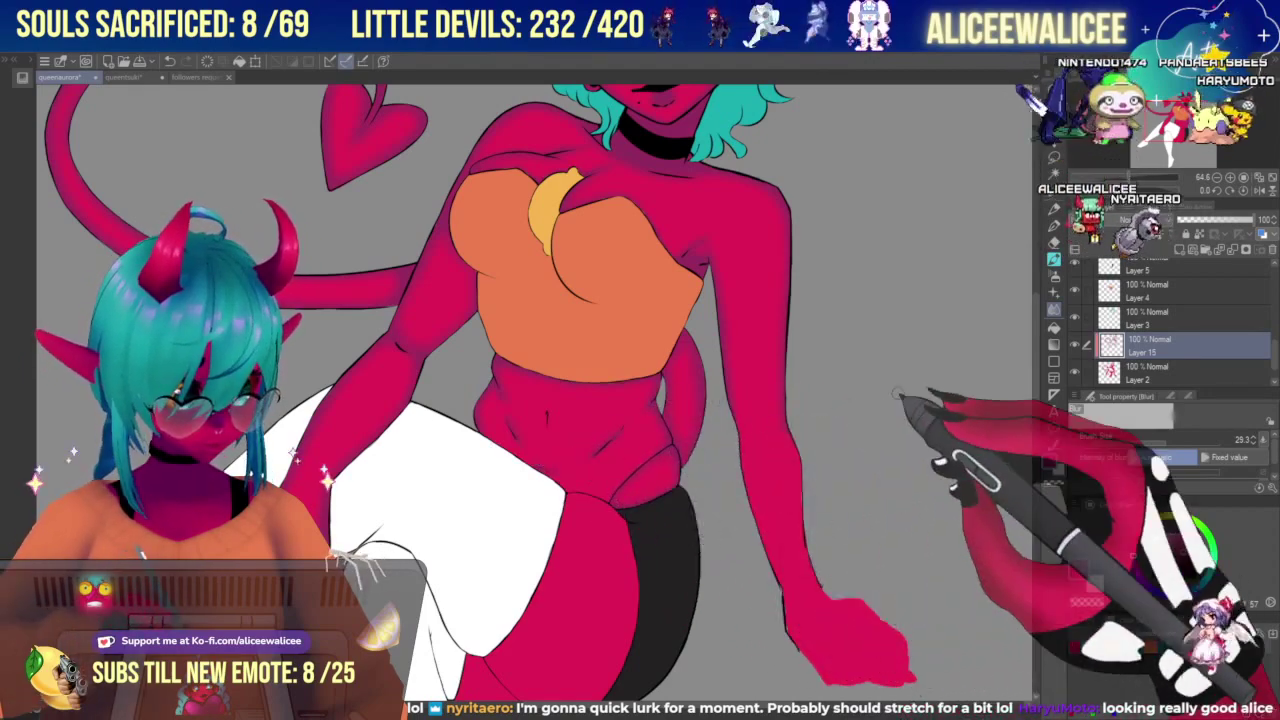
left_click_drag(1128, 177, 1123, 177)
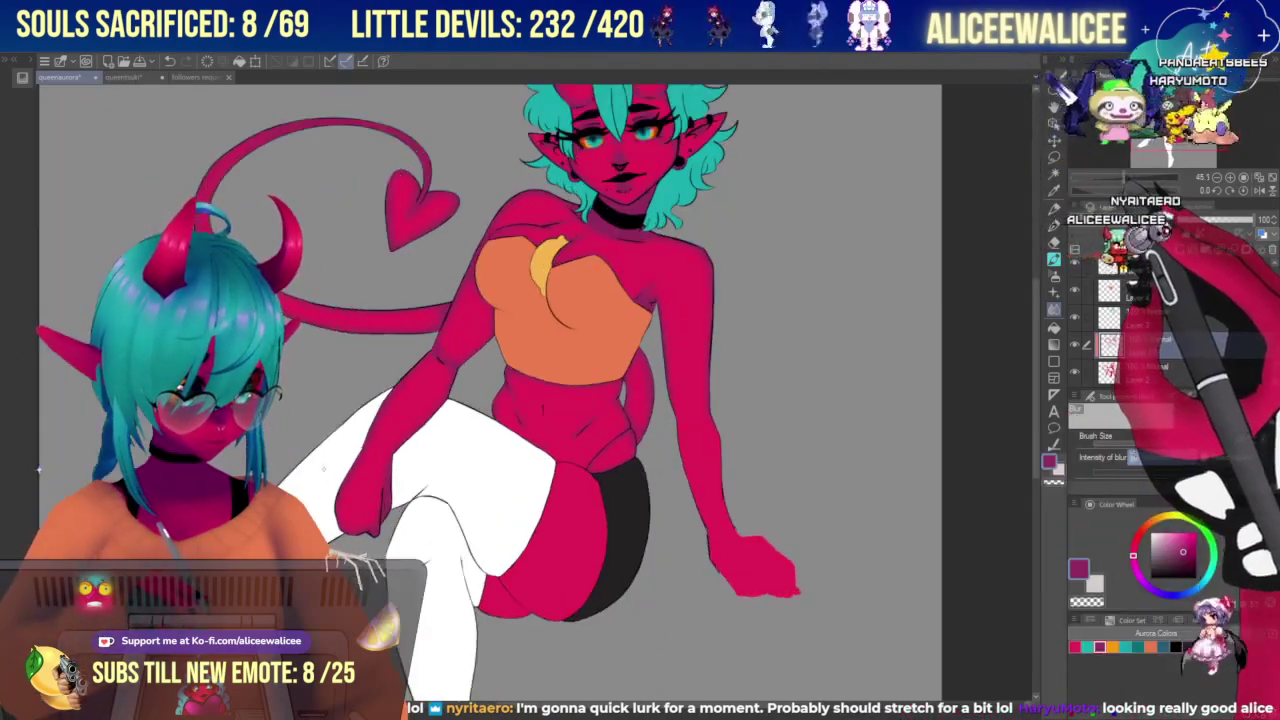
Deepen the purple shadow beneath the orange top with the Soft airbrush and the paint brush, blending each pass with Blur.
key("ctrl+plus")
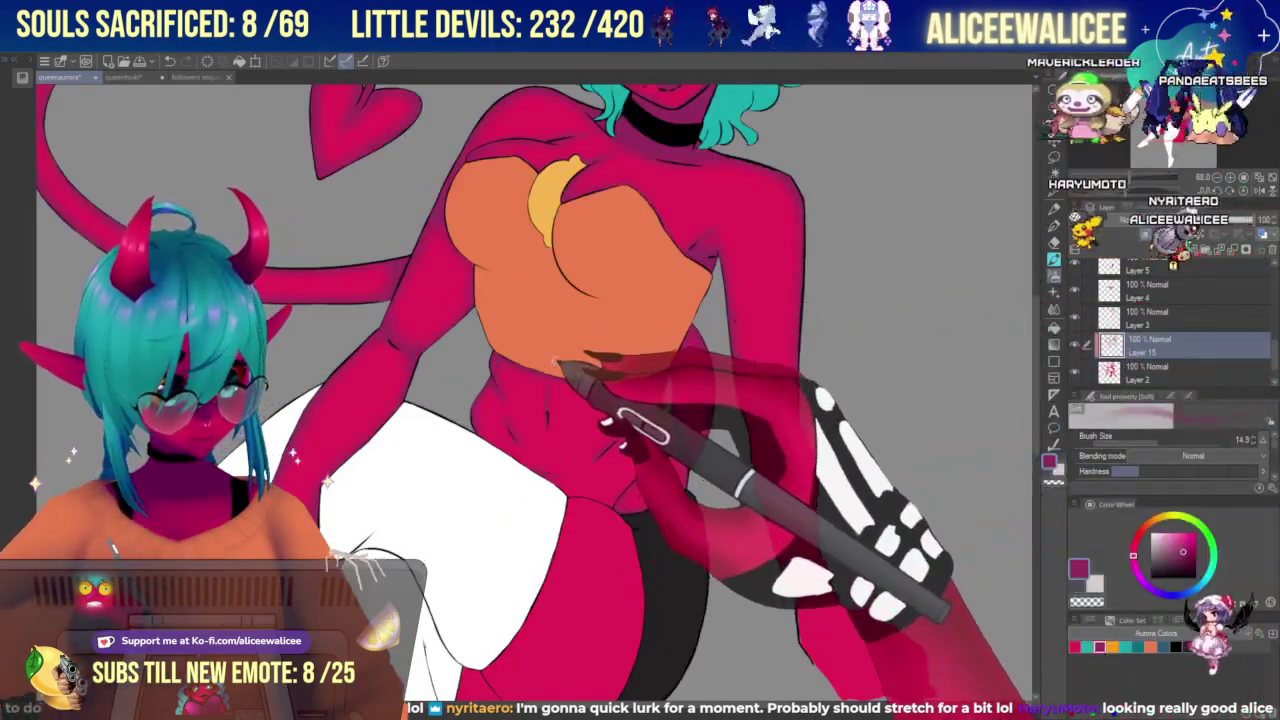
left_click(1054, 310)
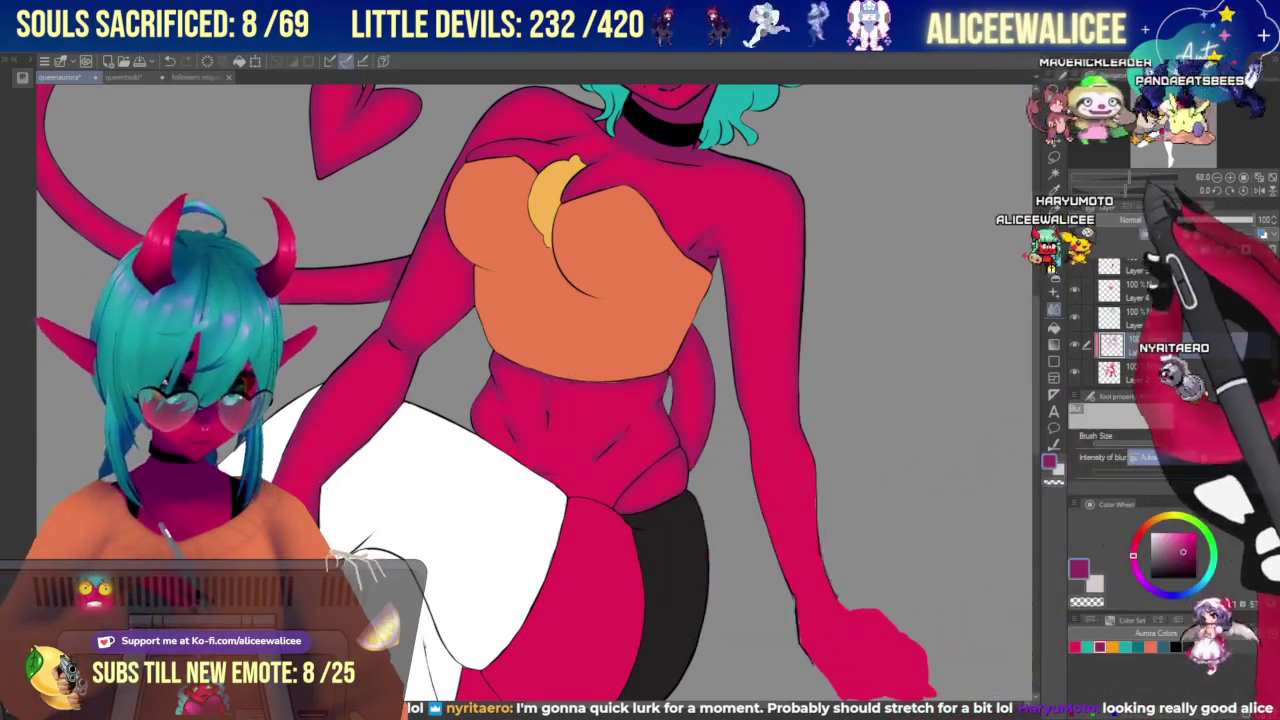
left_click(1054, 248)
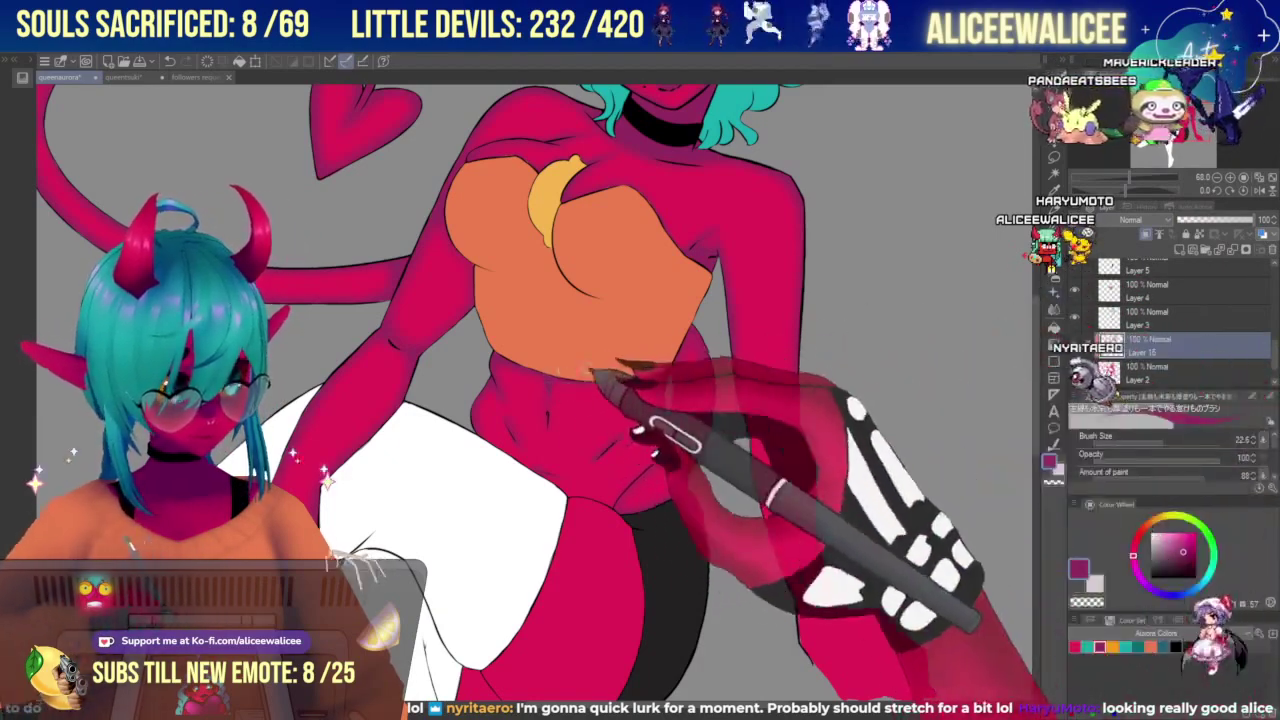
left_click(1055, 308)
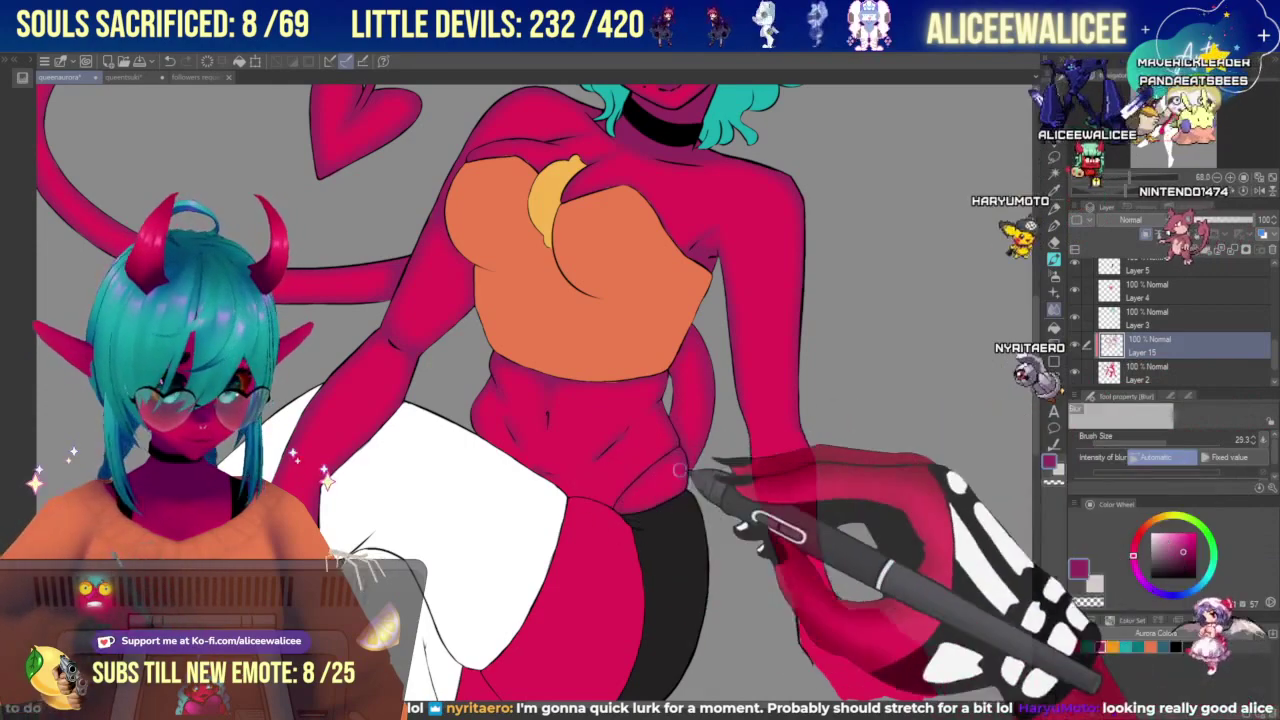
left_click(1055, 276)
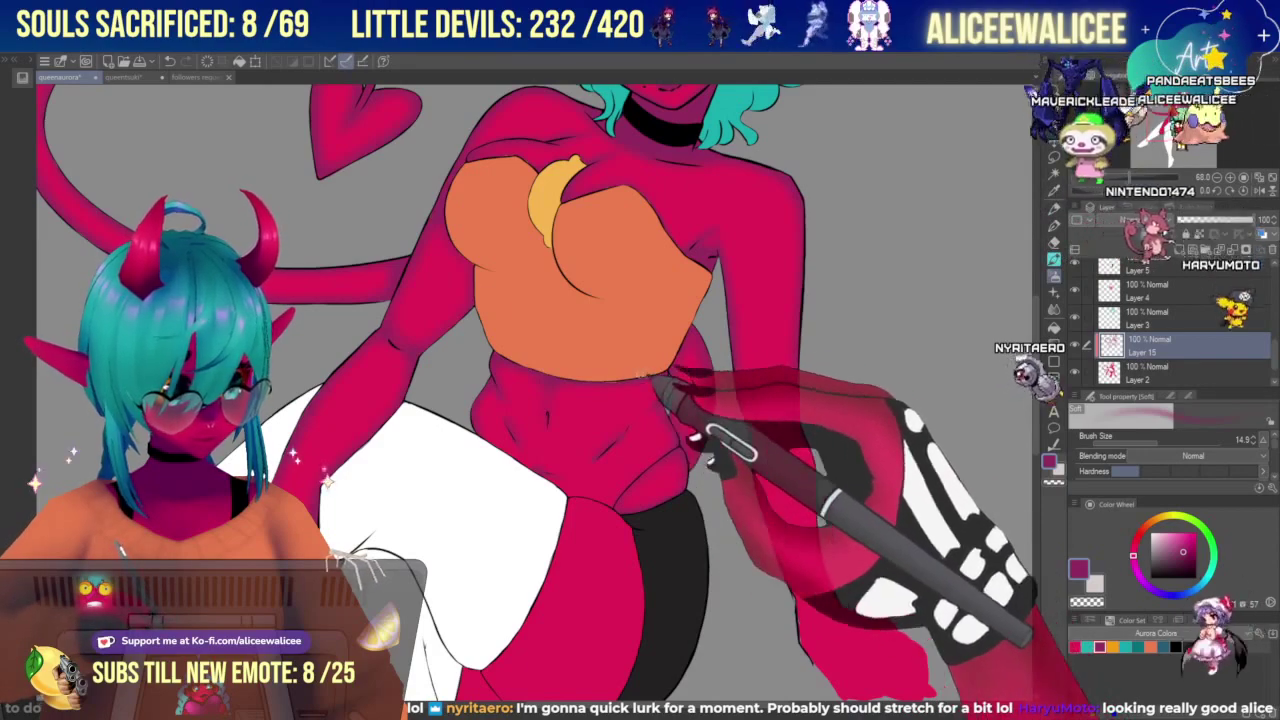
left_click(1054, 310)
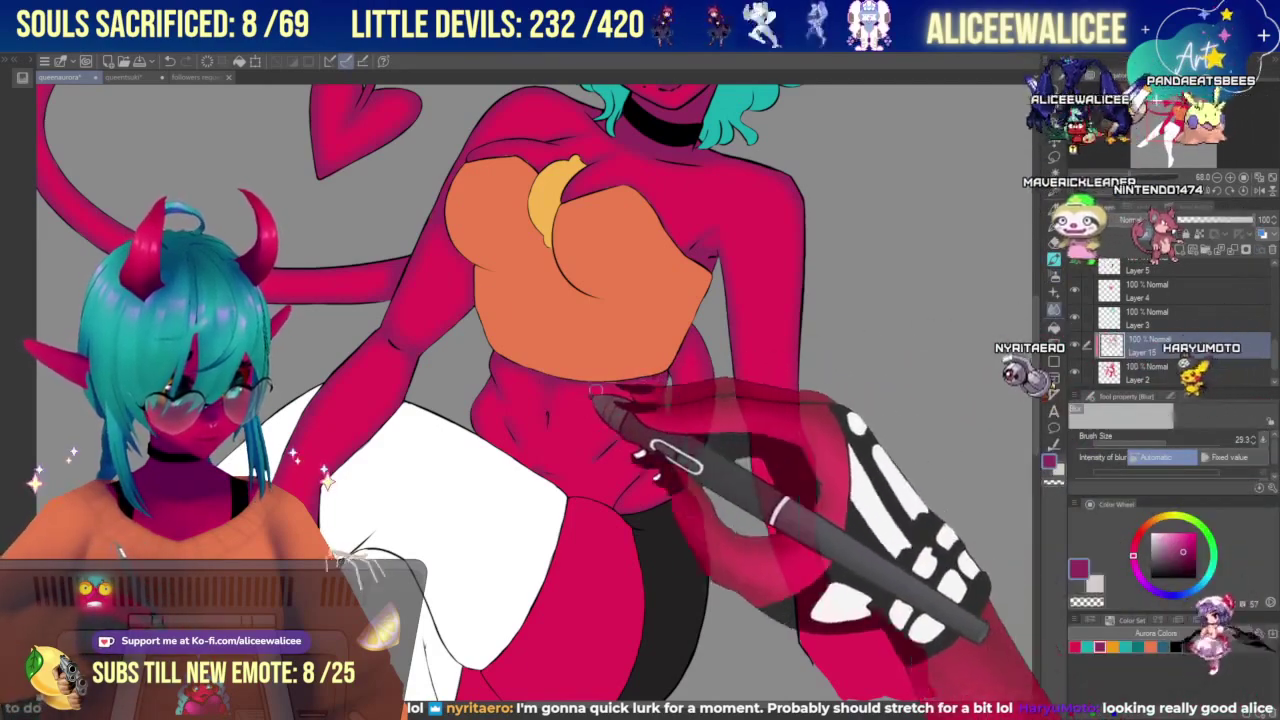
Paint a purple shadow where the tail emerges beside the orange top, and blend it with Blur at 29.3.
key("b")
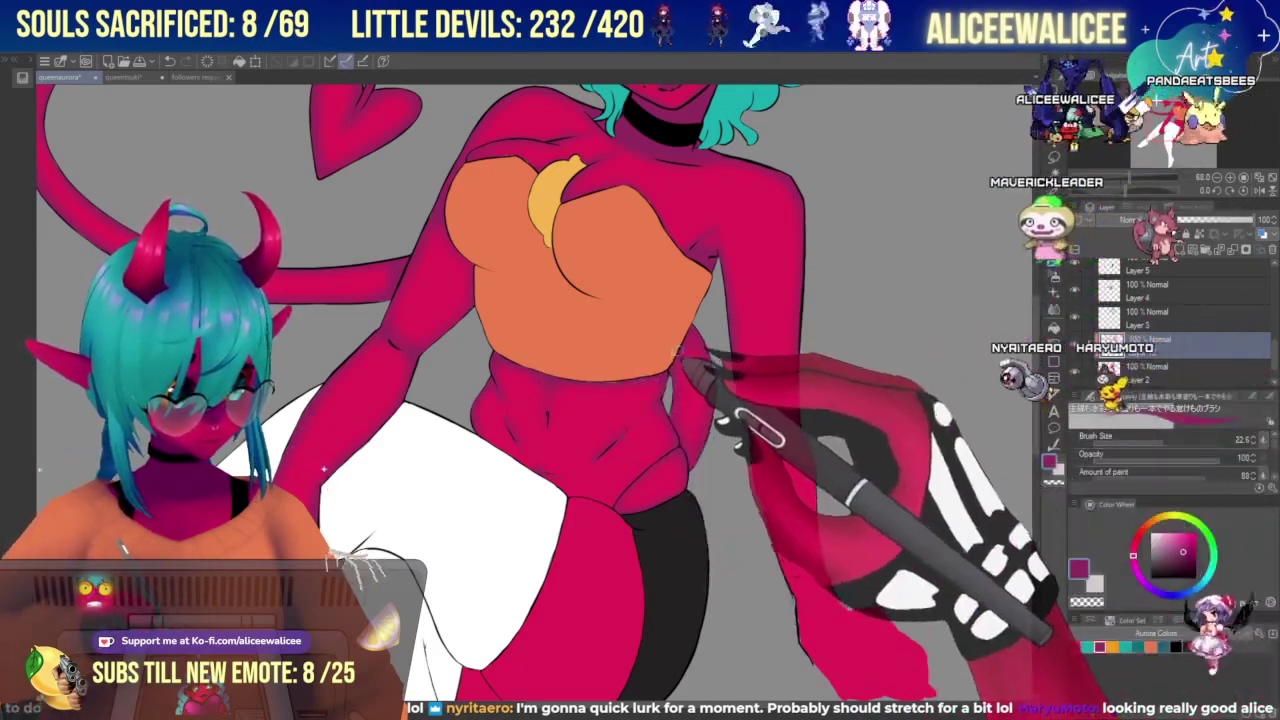
key("j")
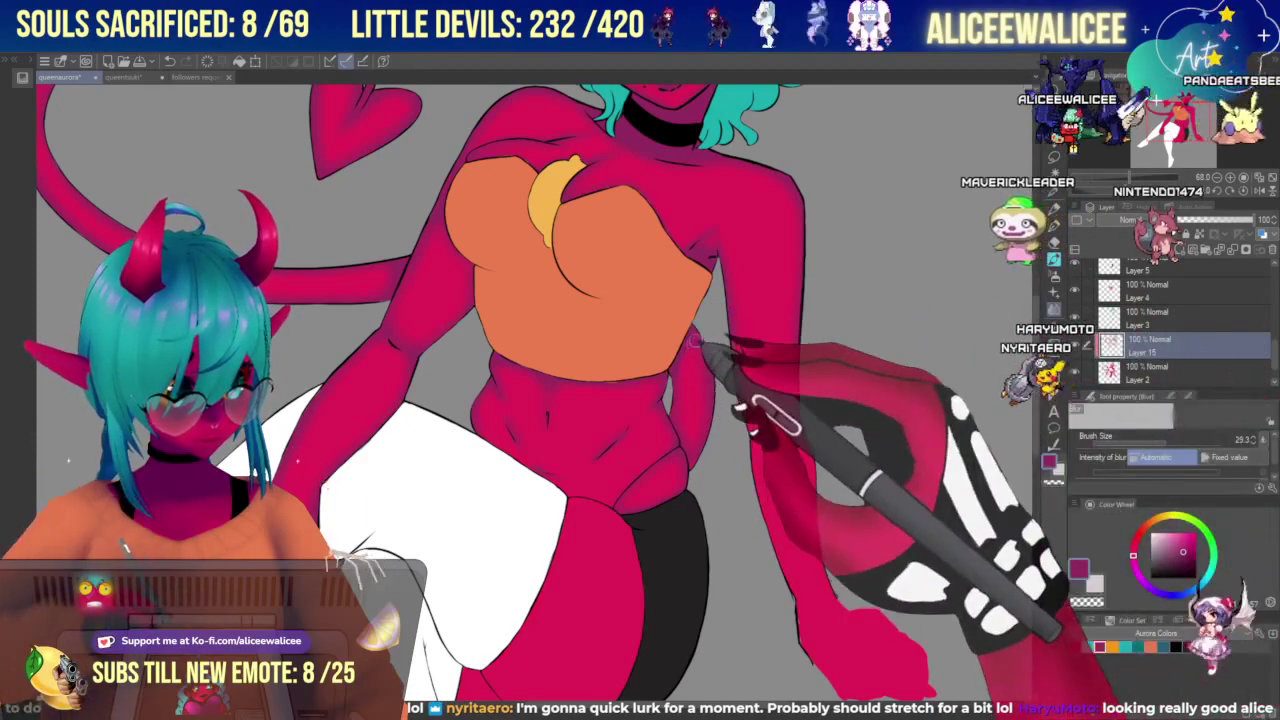
mouse_move(695, 341)
left_mouse_down()
mouse_move(677, 380)
mouse_move(703, 350)
left_mouse_up()
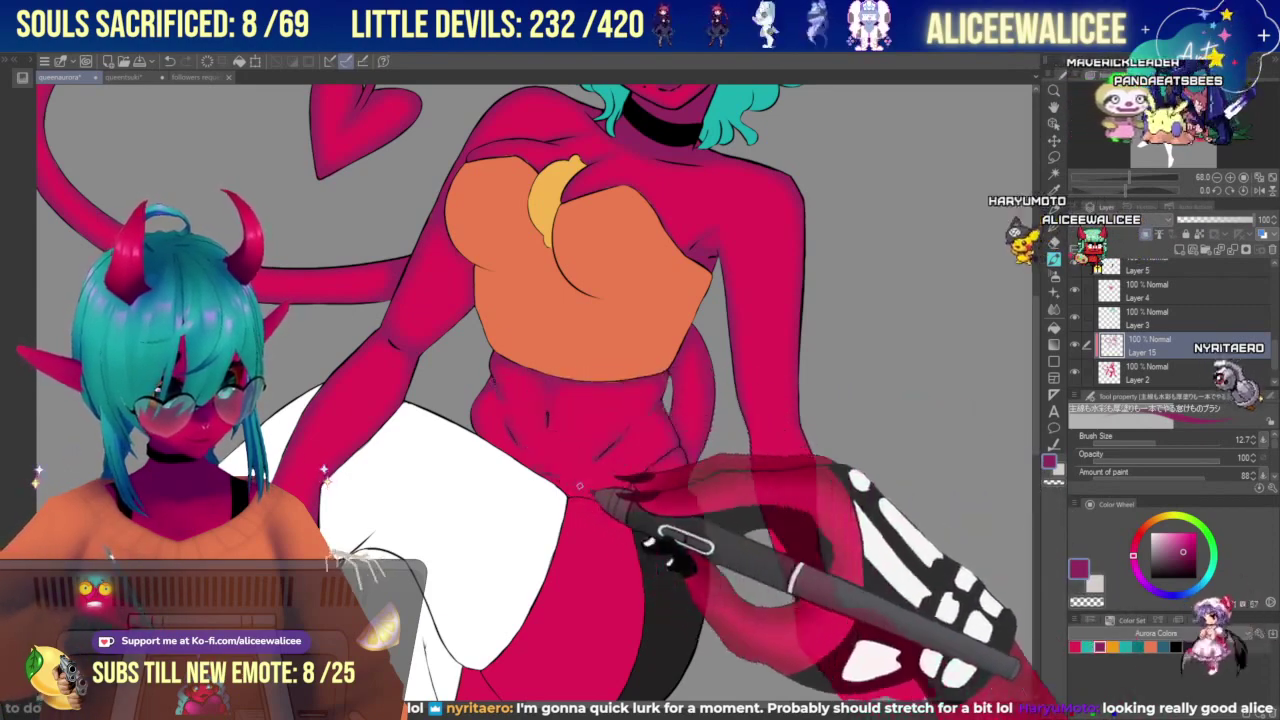
Paint purple shading on the lower belly and hip at brush size 12.7, and blend it with Blur at size 8.8.
left_click(1133, 178)
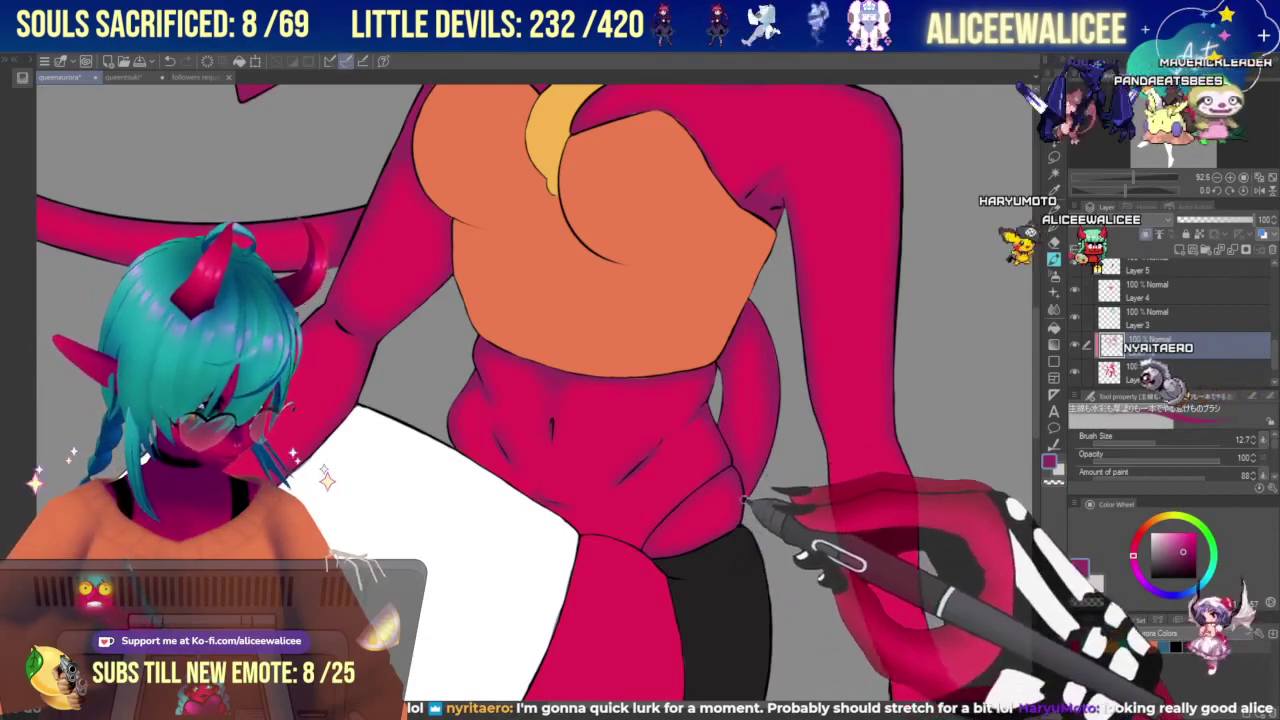
left_click(1054, 310)
left_click(1160, 456)
left_click_drag(1164, 443, 1150, 443)
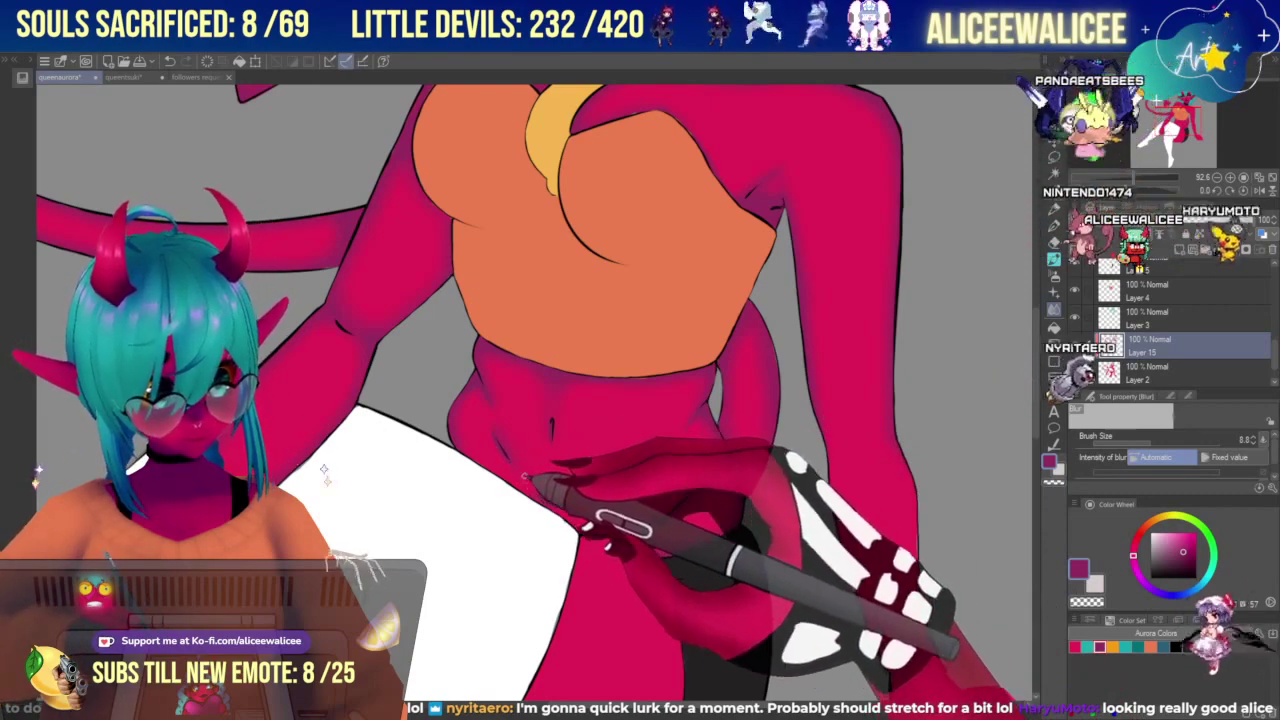
Paint fine purple shadows along the belly creases and navel at brush size 6.5, and soften them with Blur at 8.8.
left_click(1054, 260)
left_click(1155, 443)
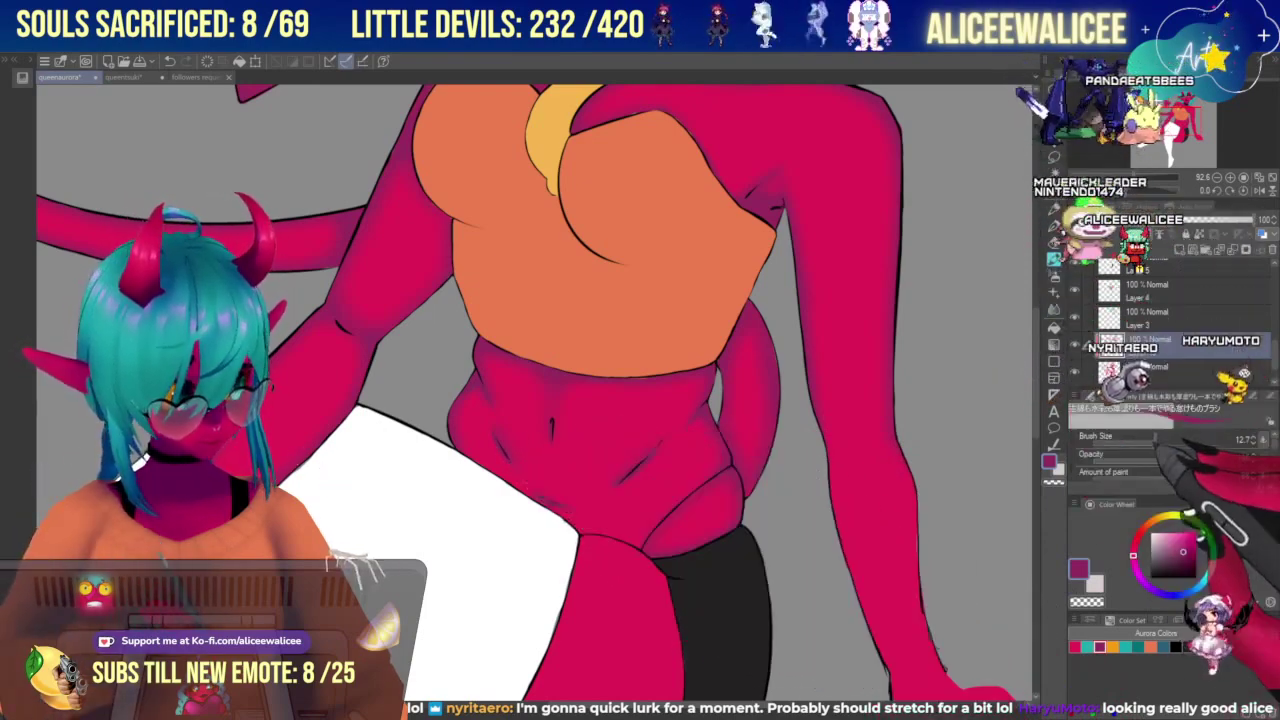
left_click_drag(1155, 443, 1147, 443)
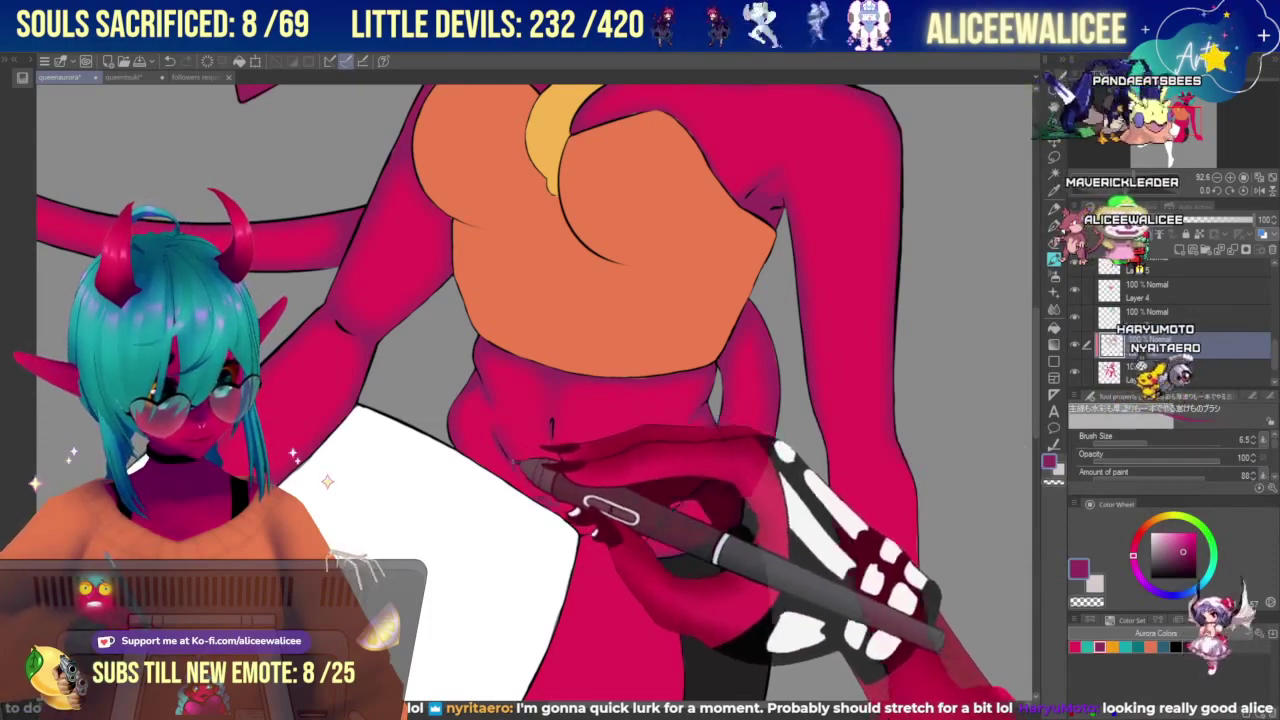
left_click(1054, 310)
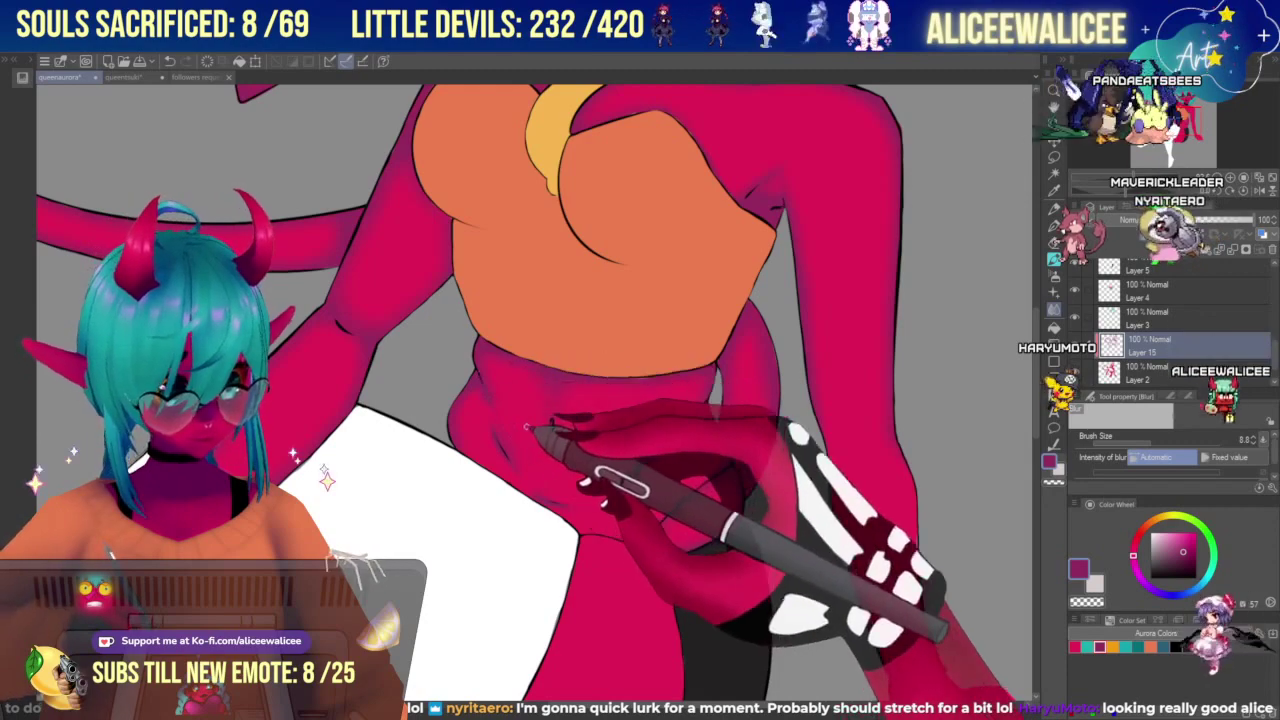
left_click(1055, 275)
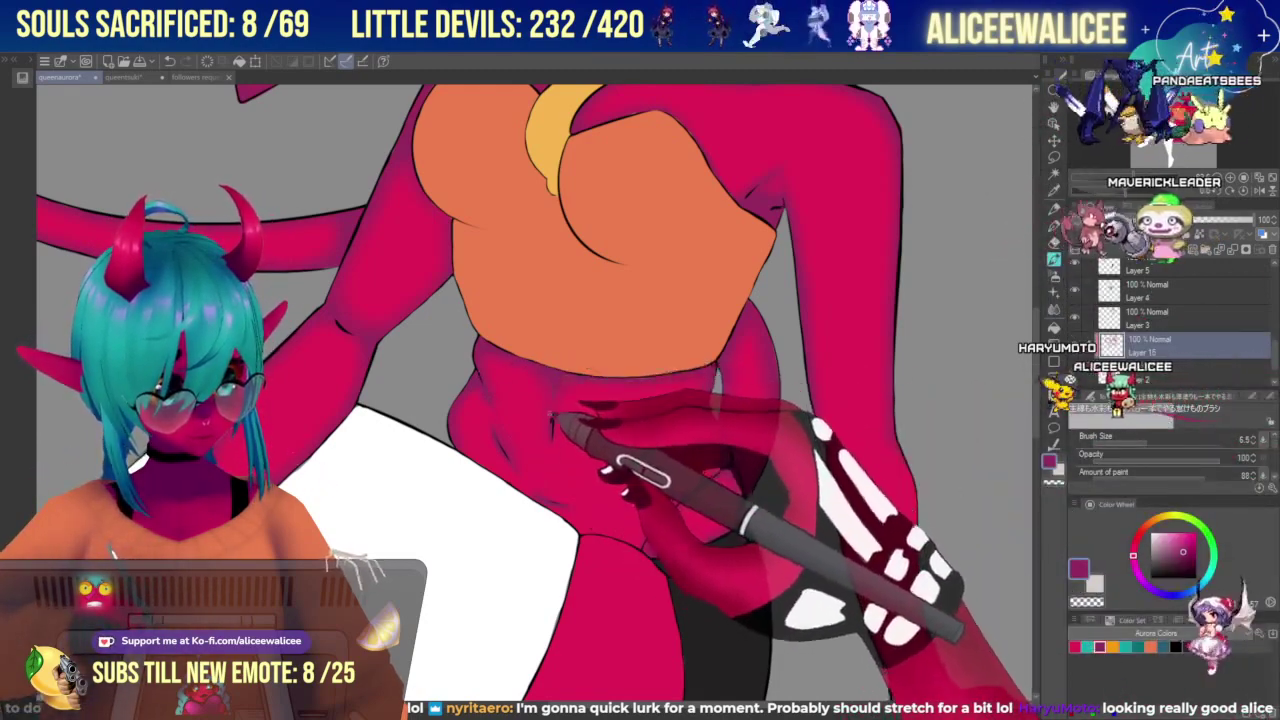
left_click(1054, 310)
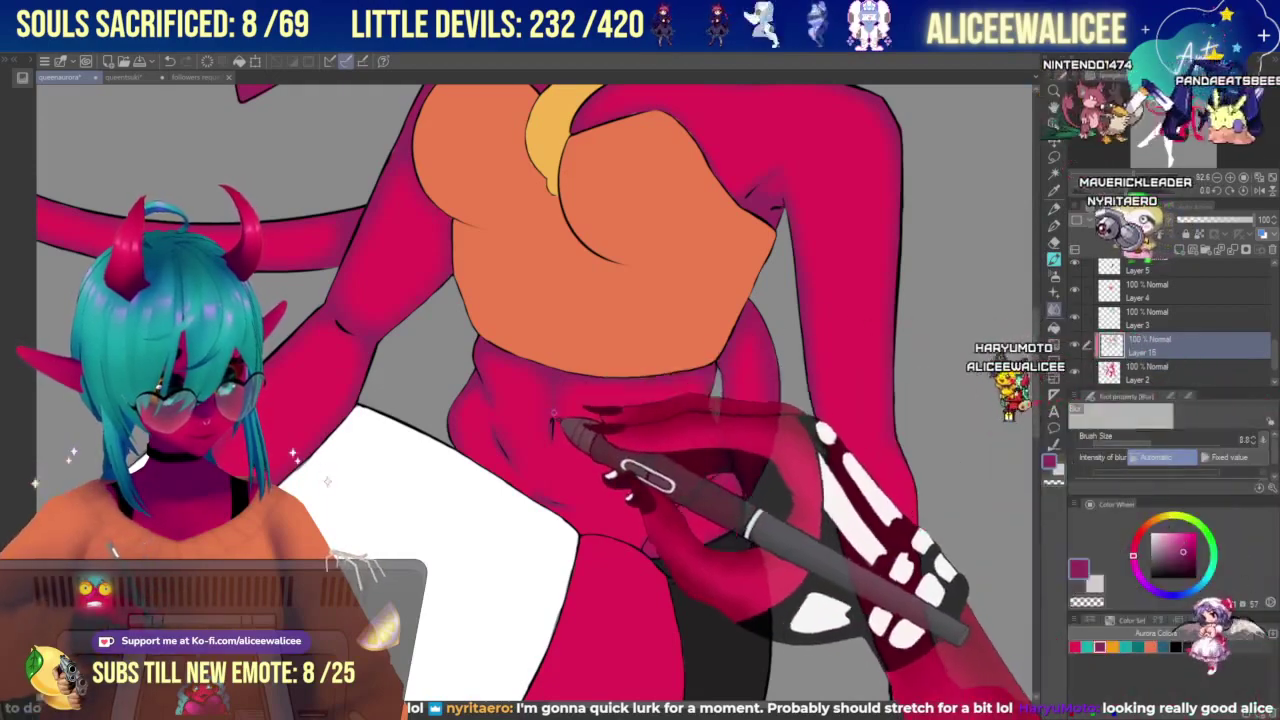
mouse_move(549, 425)
left_mouse_down()
mouse_move(682, 368)
mouse_move(553, 403)
left_mouse_up()
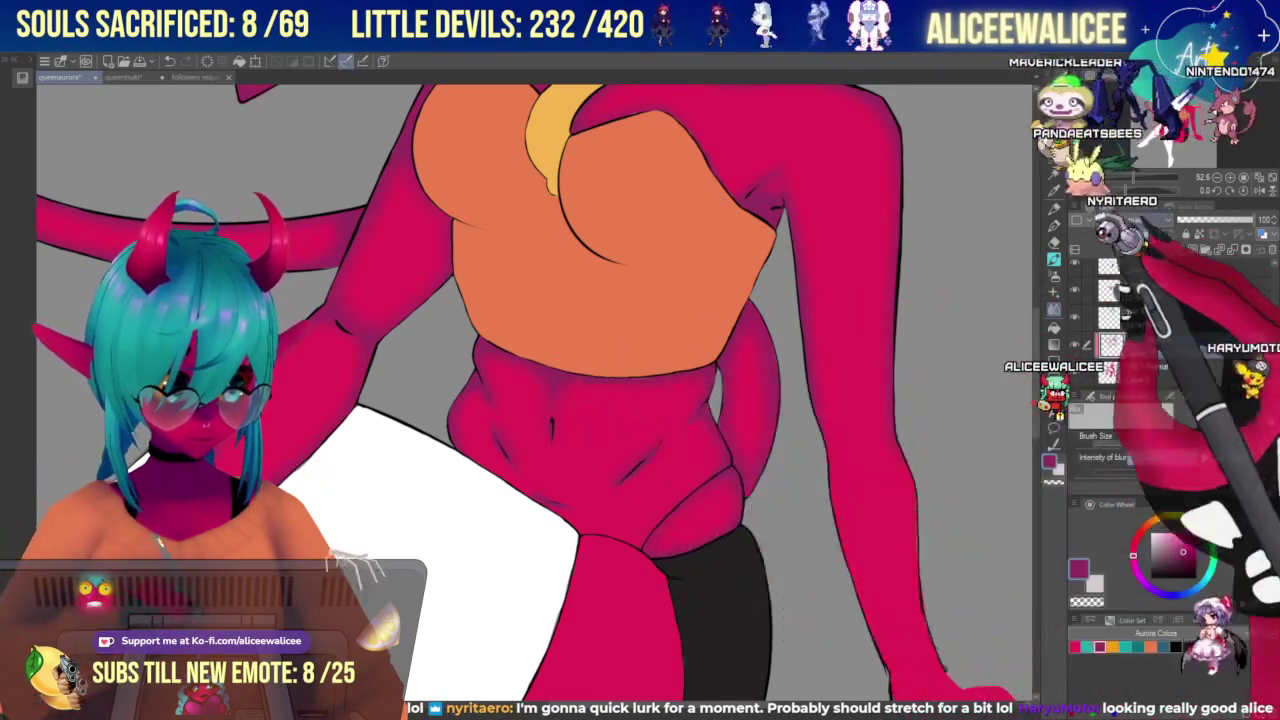
left_click(1127, 178)
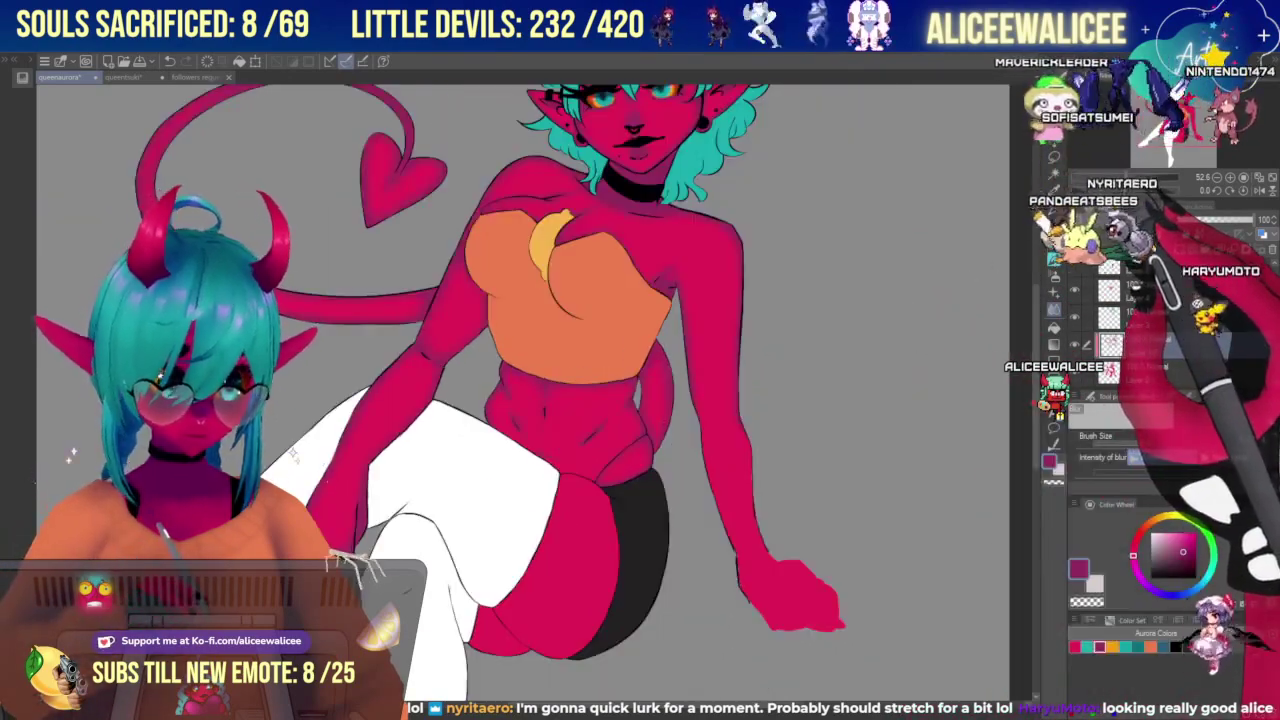
Add soft purple shading around the hip with the Soft airbrush at sizes 29.3 and 14.9.
left_click(1134, 178)
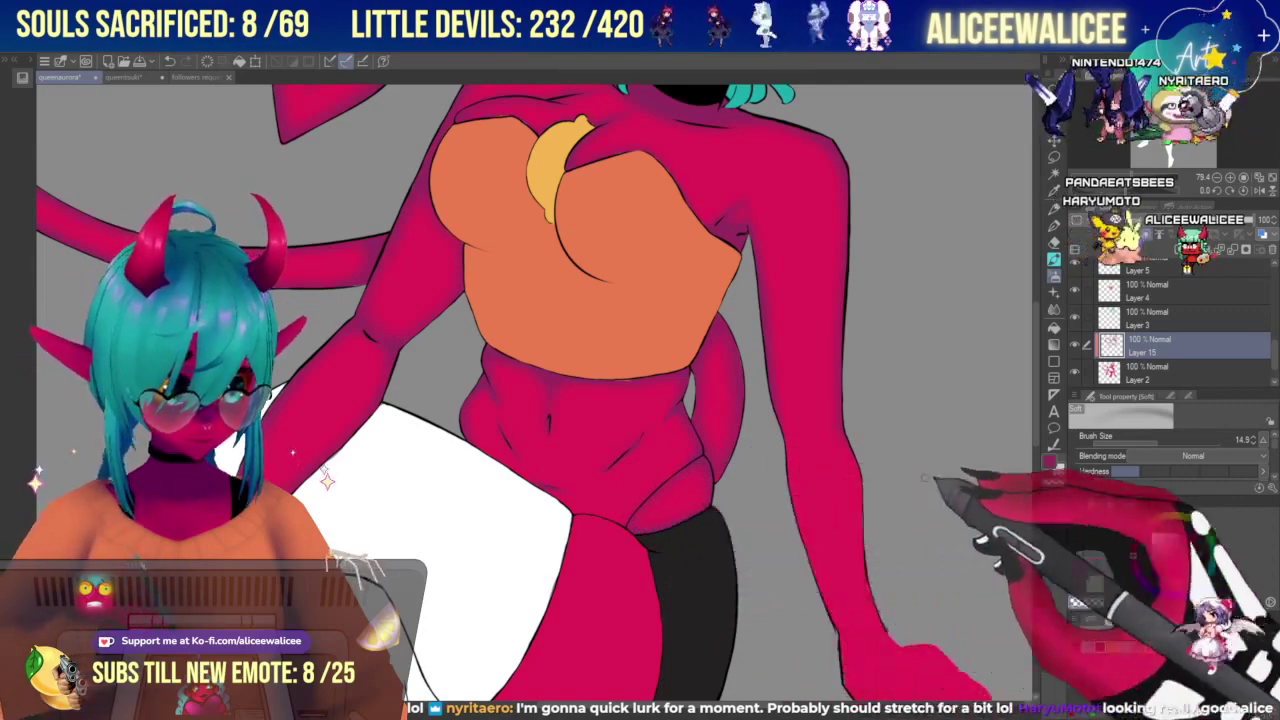
left_click(1165, 443)
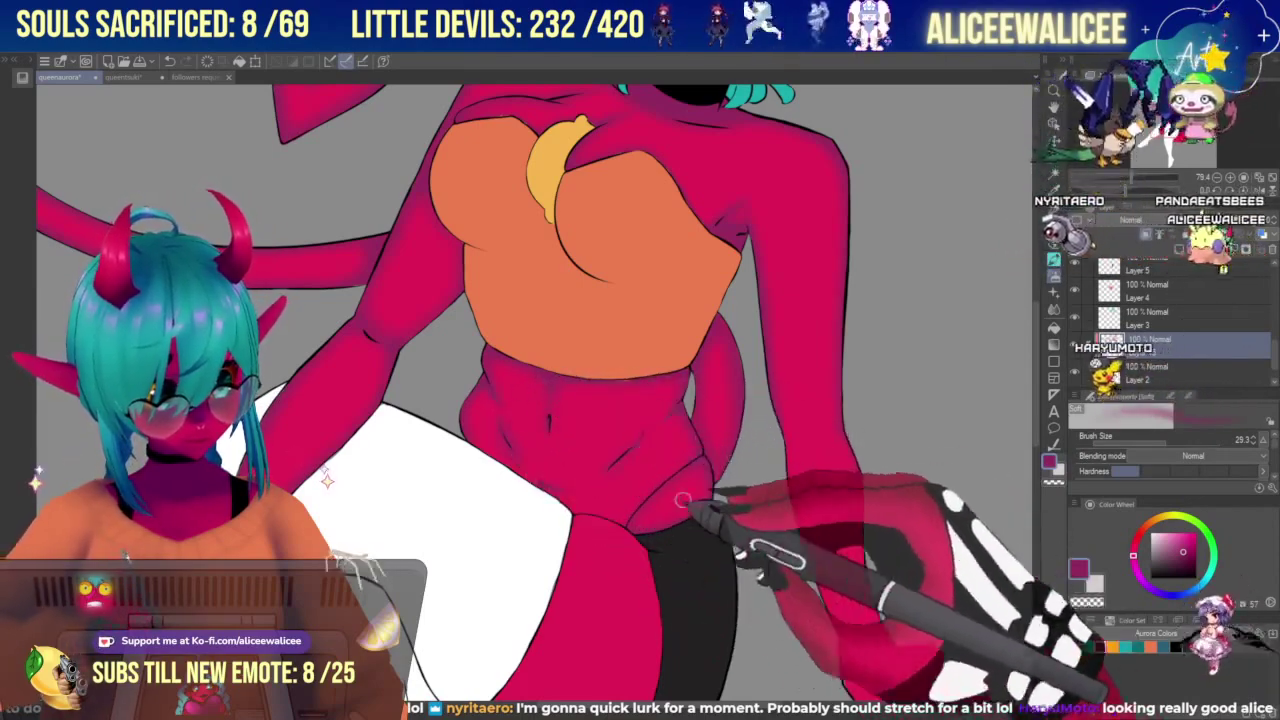
left_click(1157, 442)
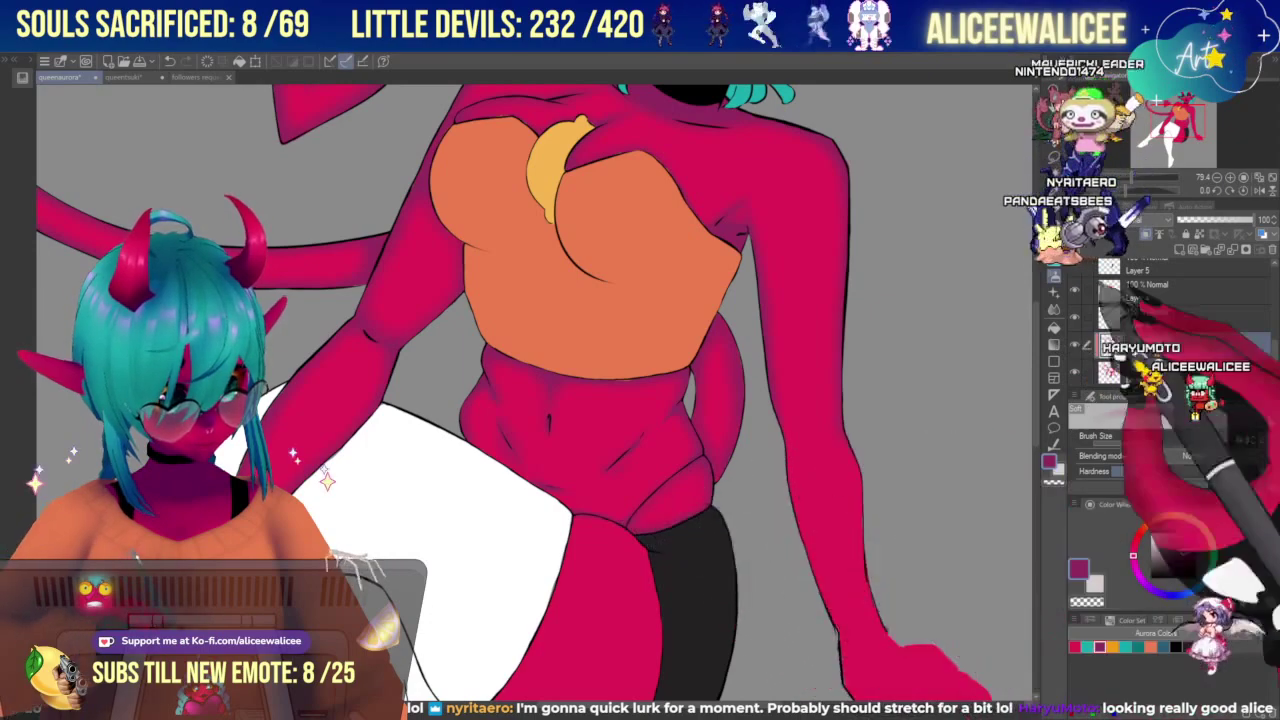
Paint purple shadows along the upper thigh's edges and over the underside of the rear thigh with the Soft airbrush.
left_click_drag(1180, 123, 1178, 131)
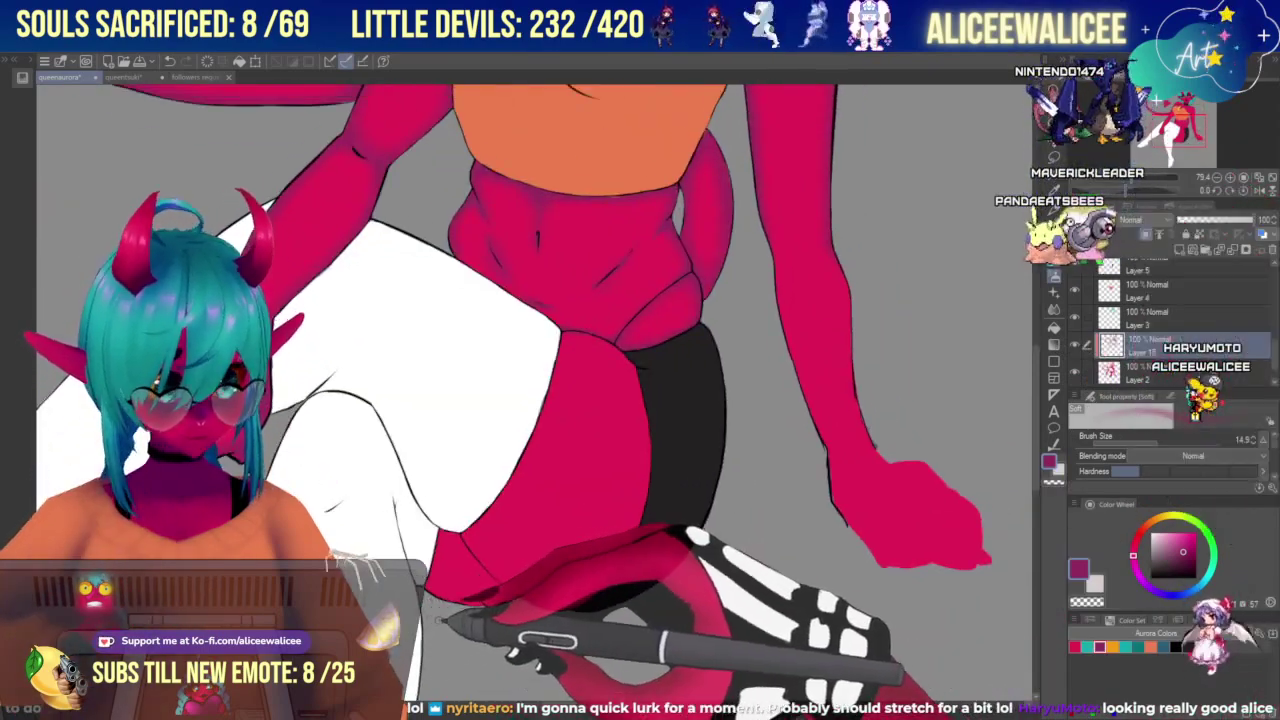
left_click(1159, 441)
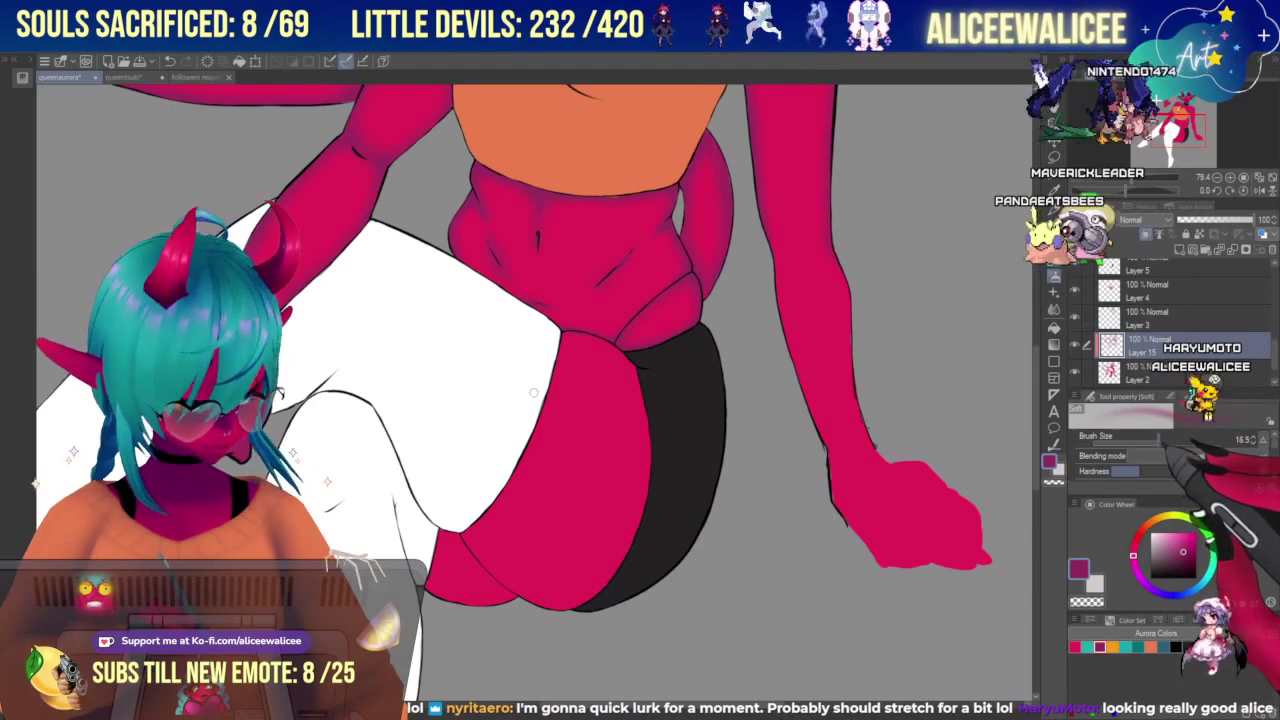
left_click_drag(1159, 441, 1162, 441)
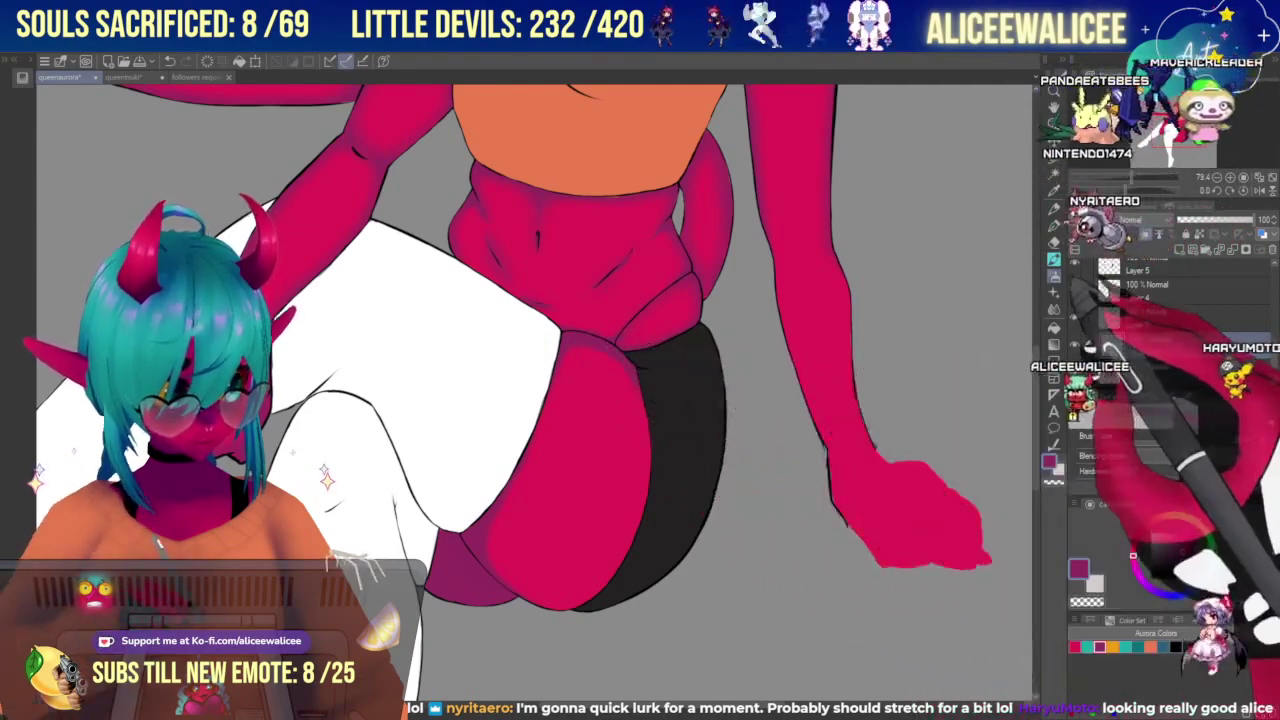
Soften the thigh shadows with Blur at 18.4, and deepen the lower edge with the Soft airbrush at 20.4, blended with Blur at 30.9.
left_click(1054, 310)
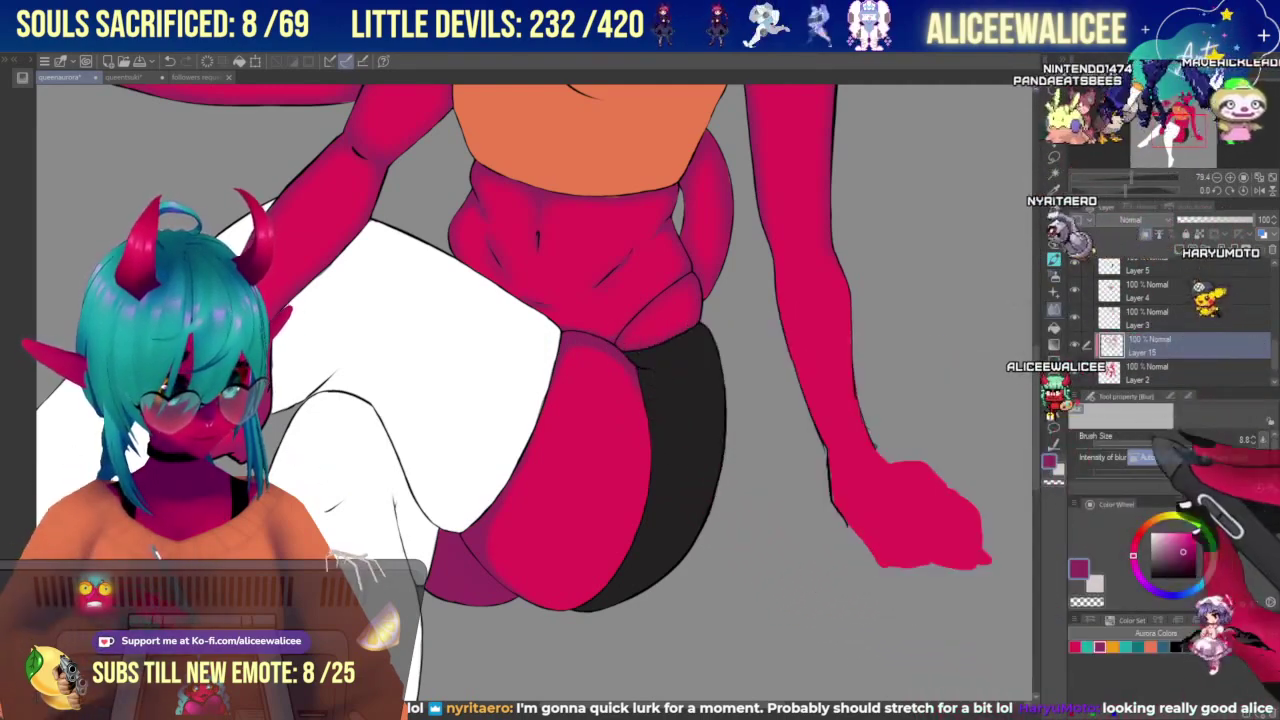
left_click(1159, 442)
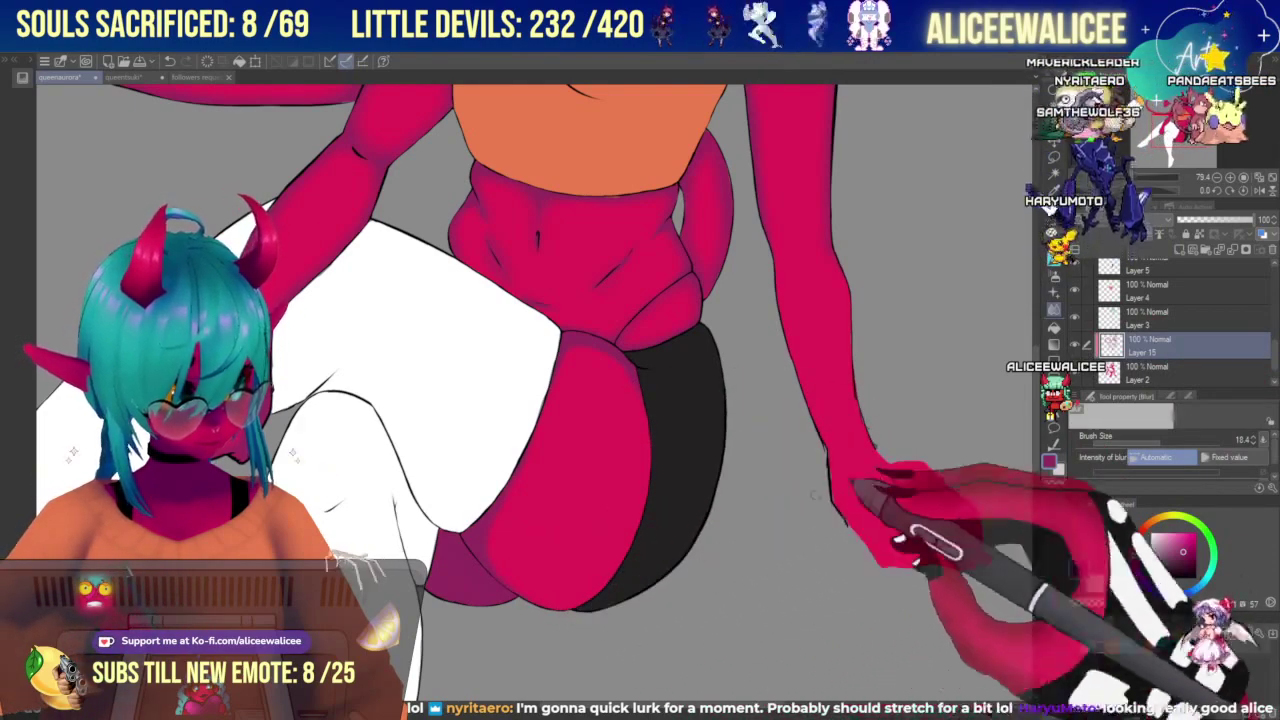
left_click(1054, 277)
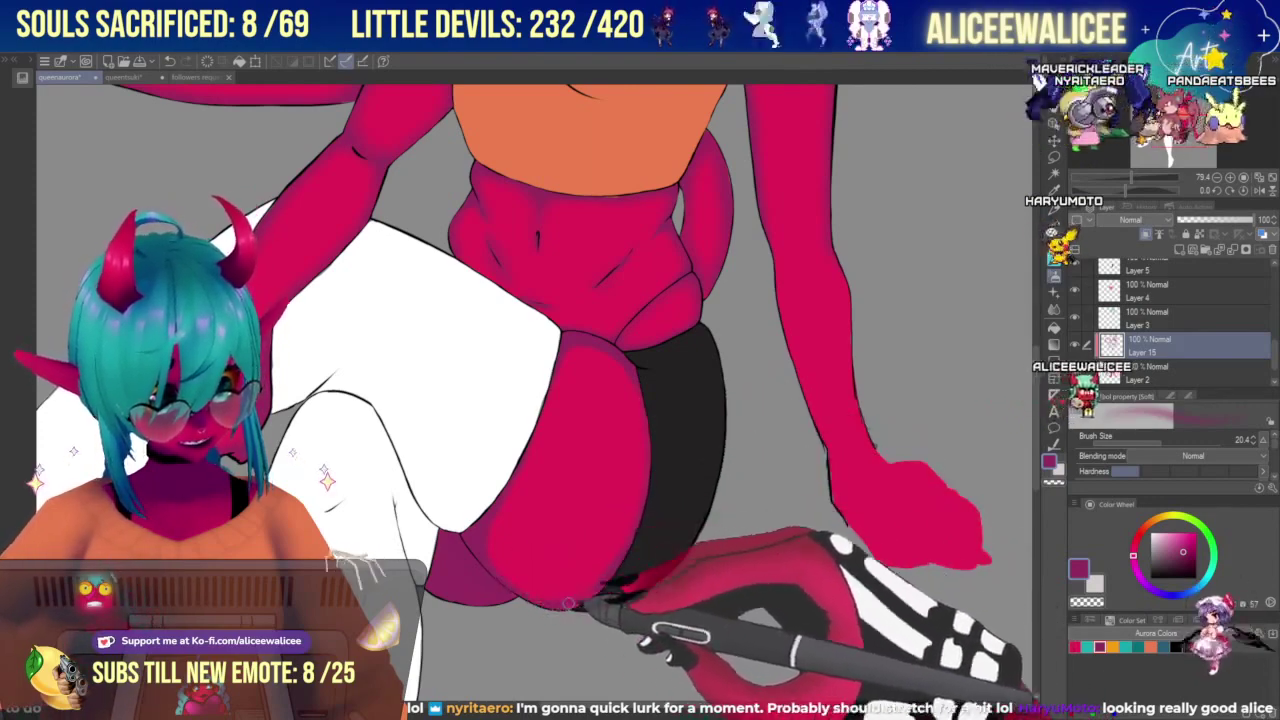
left_click(1054, 310)
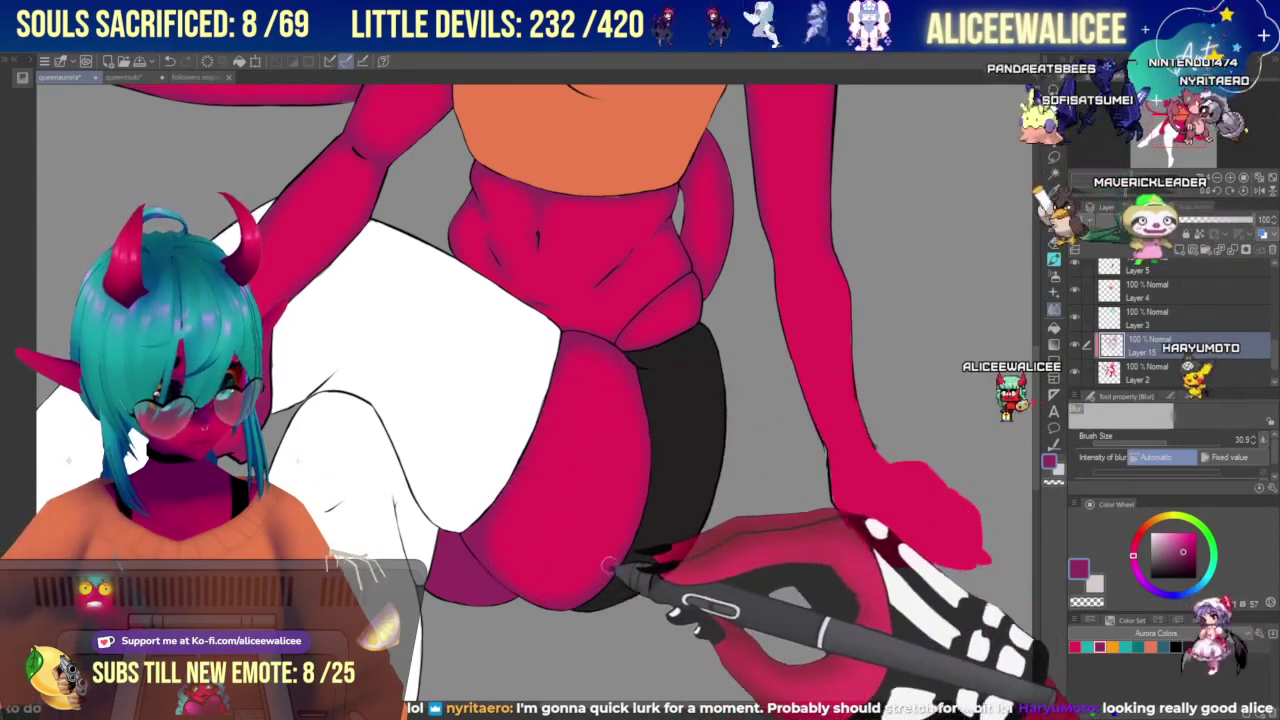
Paint a purple shadow at the inner elbow of the straight supporting arm with the Soft airbrush at 20.4, and blend it with Blur at 30.9.
left_click(1136, 178)
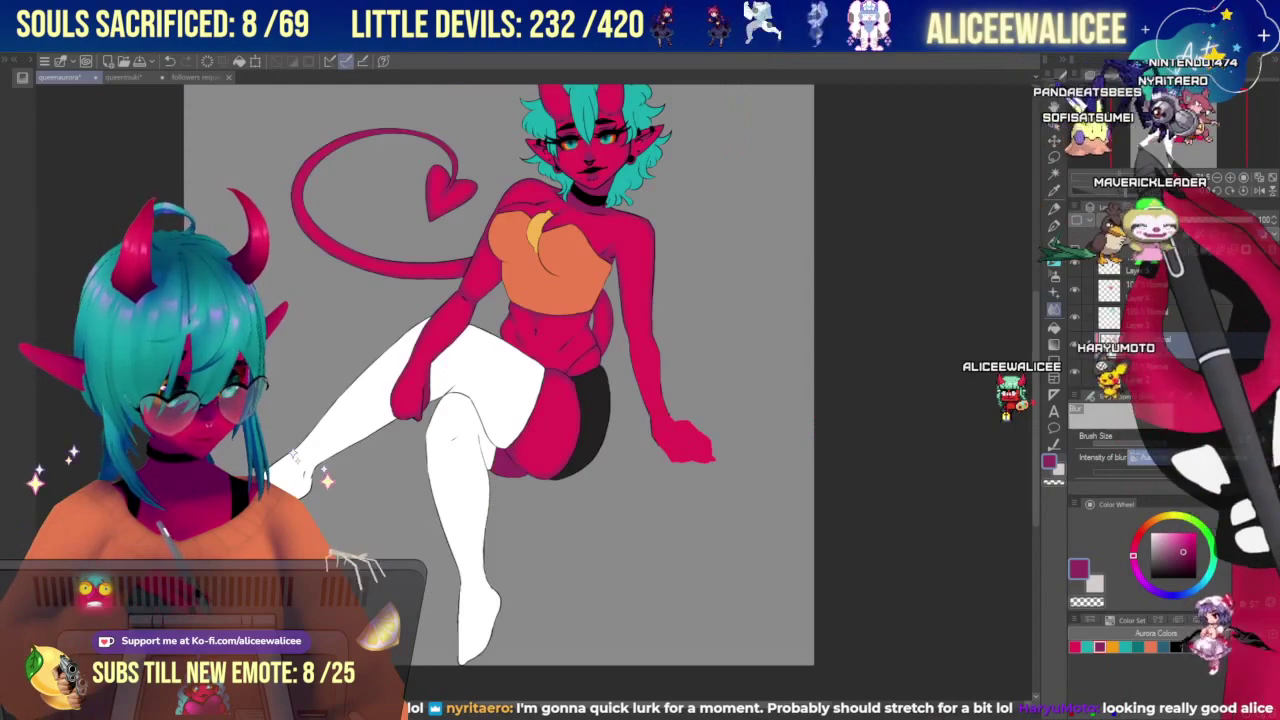
left_click_drag(1179, 132, 1180, 118)
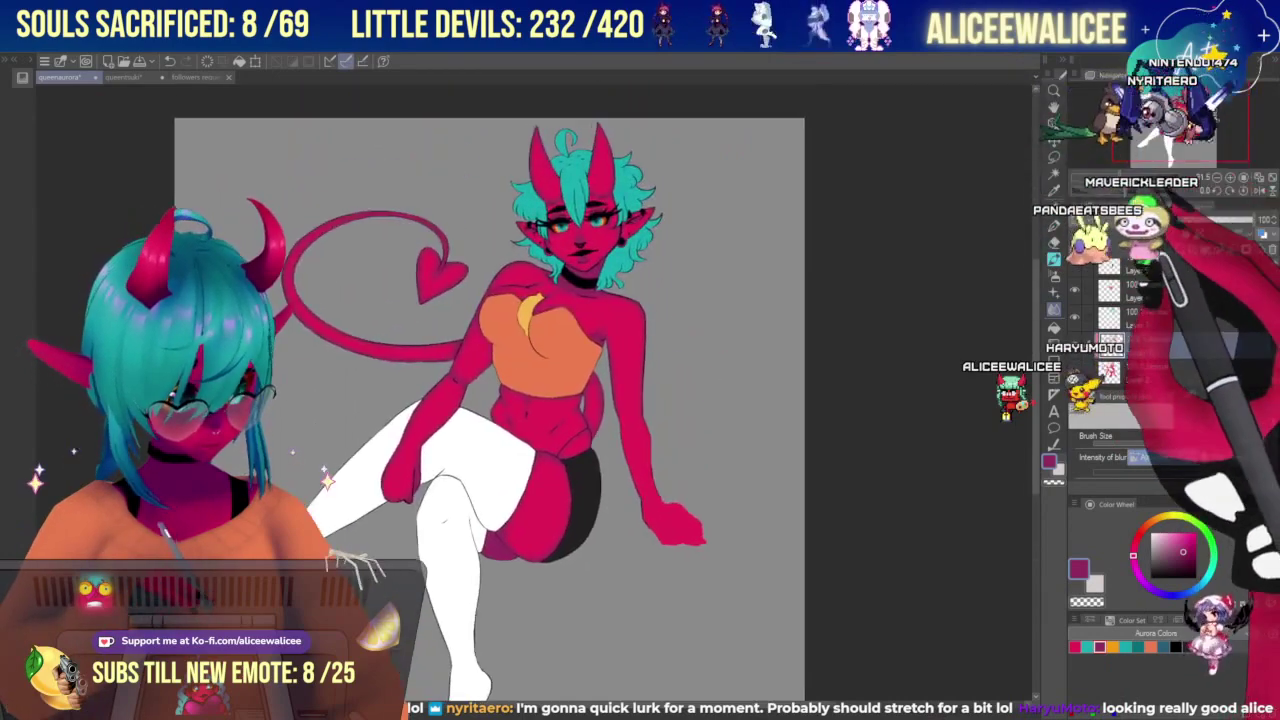
left_click(1142, 178)
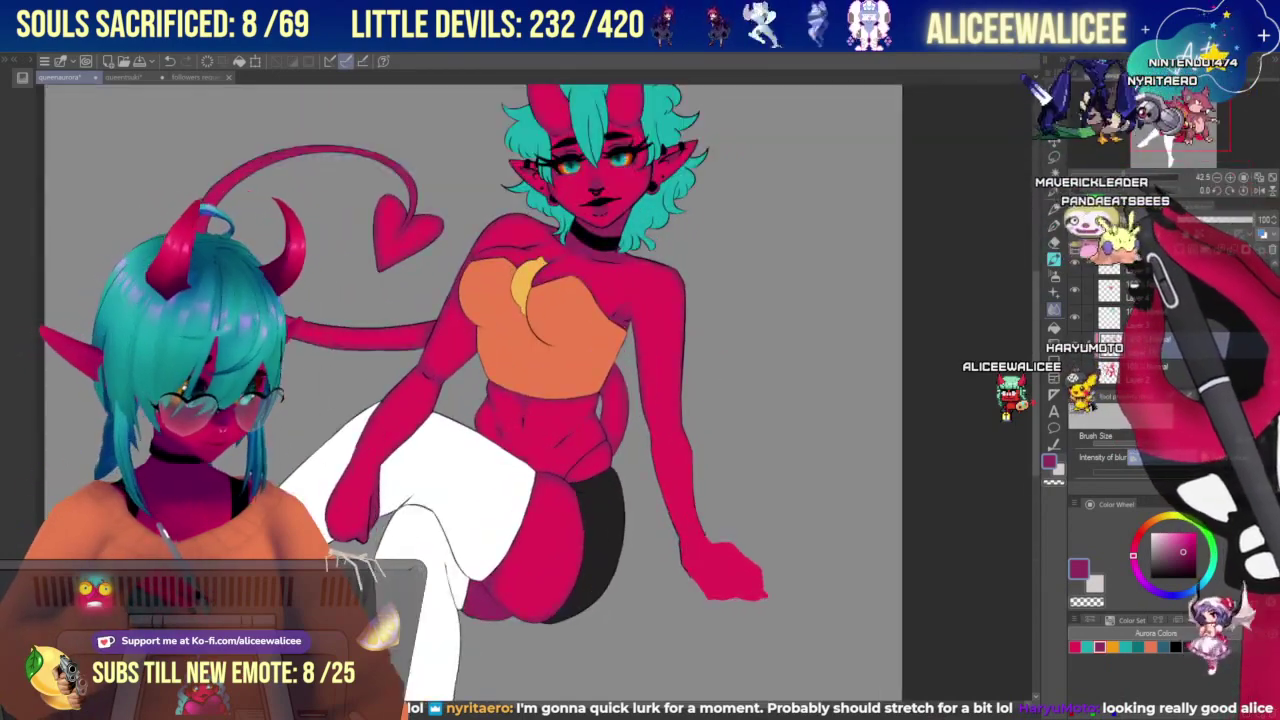
left_click(1149, 178)
left_click_drag(1179, 125, 1186, 124)
left_click(1054, 276)
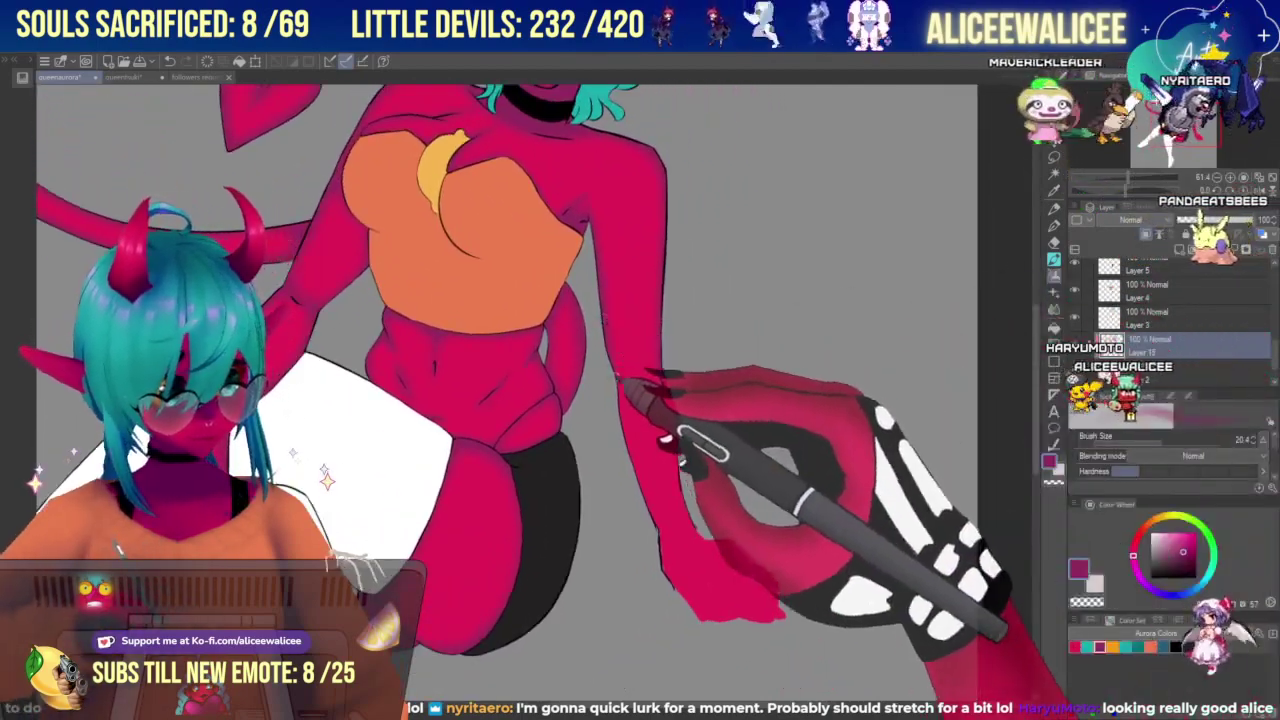
mouse_move(618, 376)
left_mouse_down()
mouse_move(651, 385)
mouse_move(622, 401)
left_mouse_up()
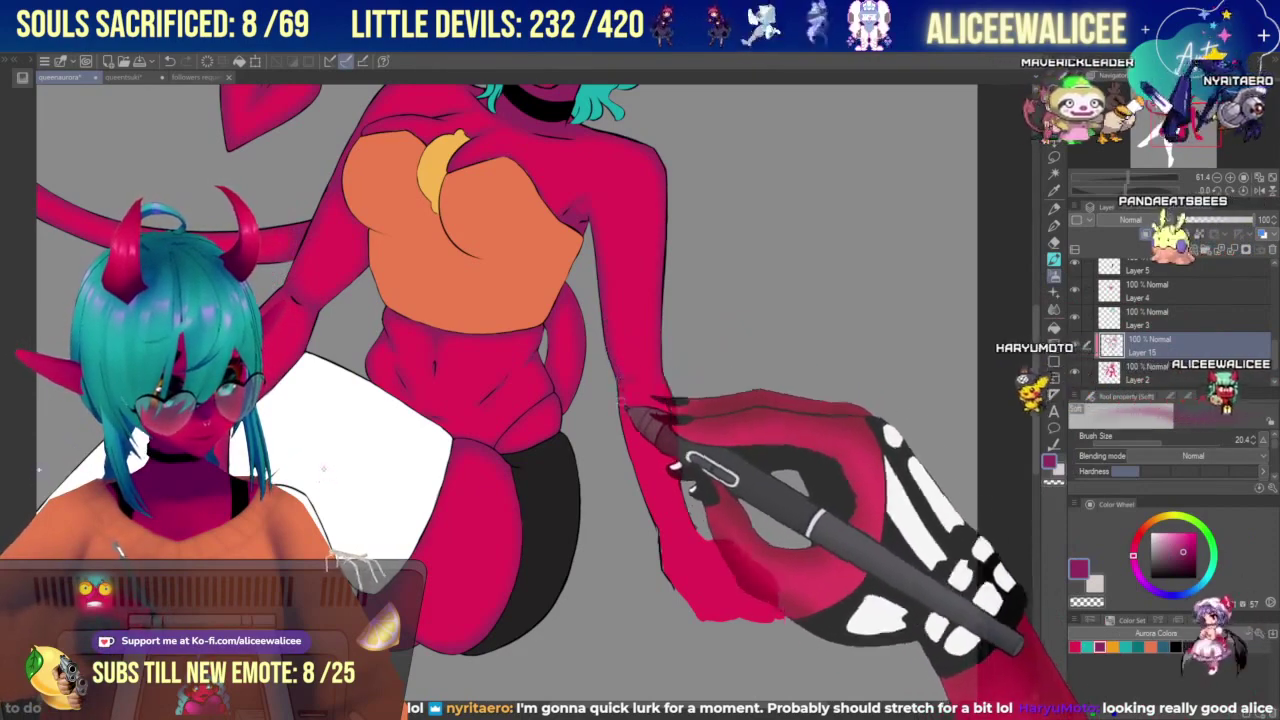
left_click(1054, 310)
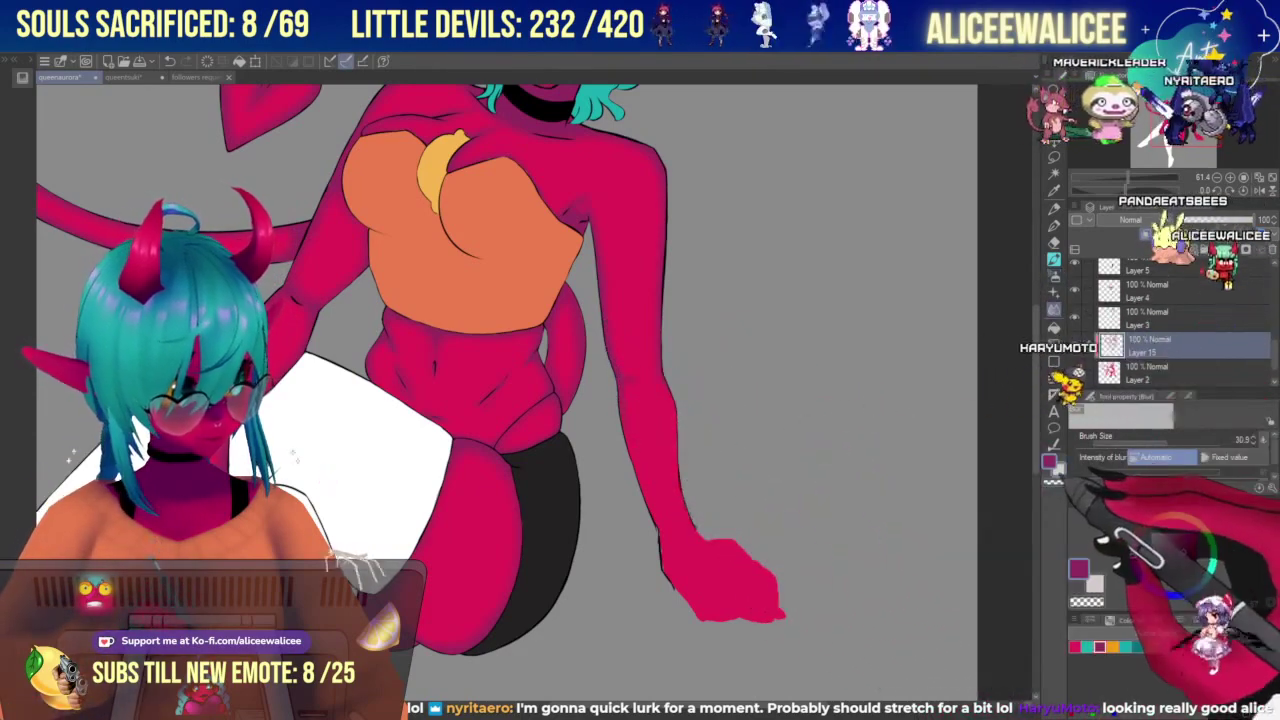
Thin out excess skin shading using the Soft airbrush with transparent colour, and reselect the purple drawing colour.
left_click(1054, 276)
left_click(1054, 482)
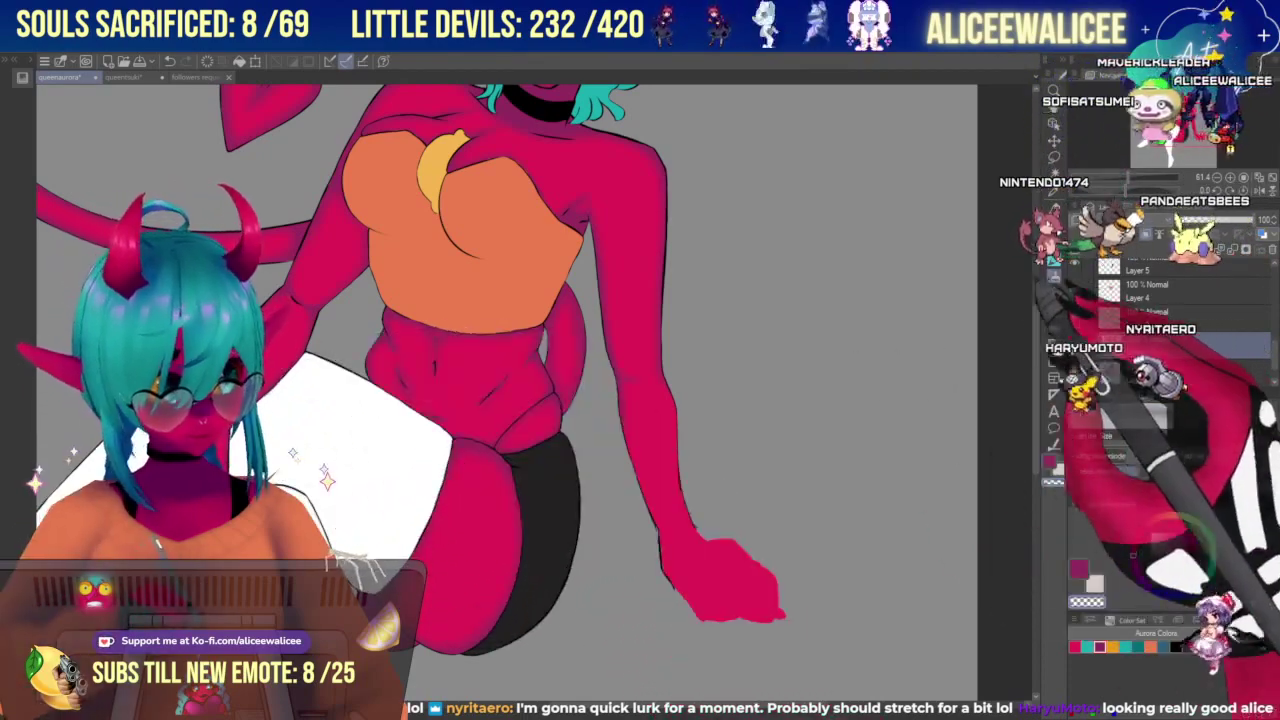
left_click(1049, 461)
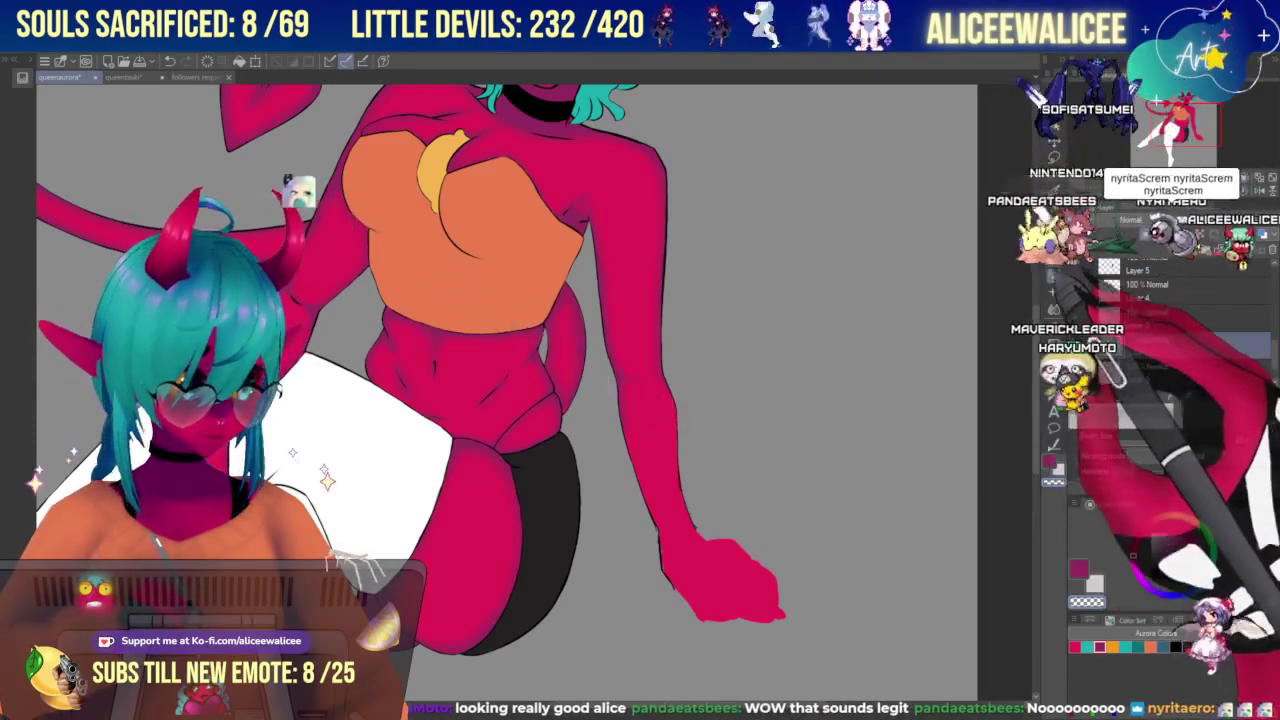
Shade the arm resting on the thigh in purple with the paint brush at sizes 6.5 and 17.4, and blend it with Blur at 30.9.
left_click_drag(560, 400, 738, 445)
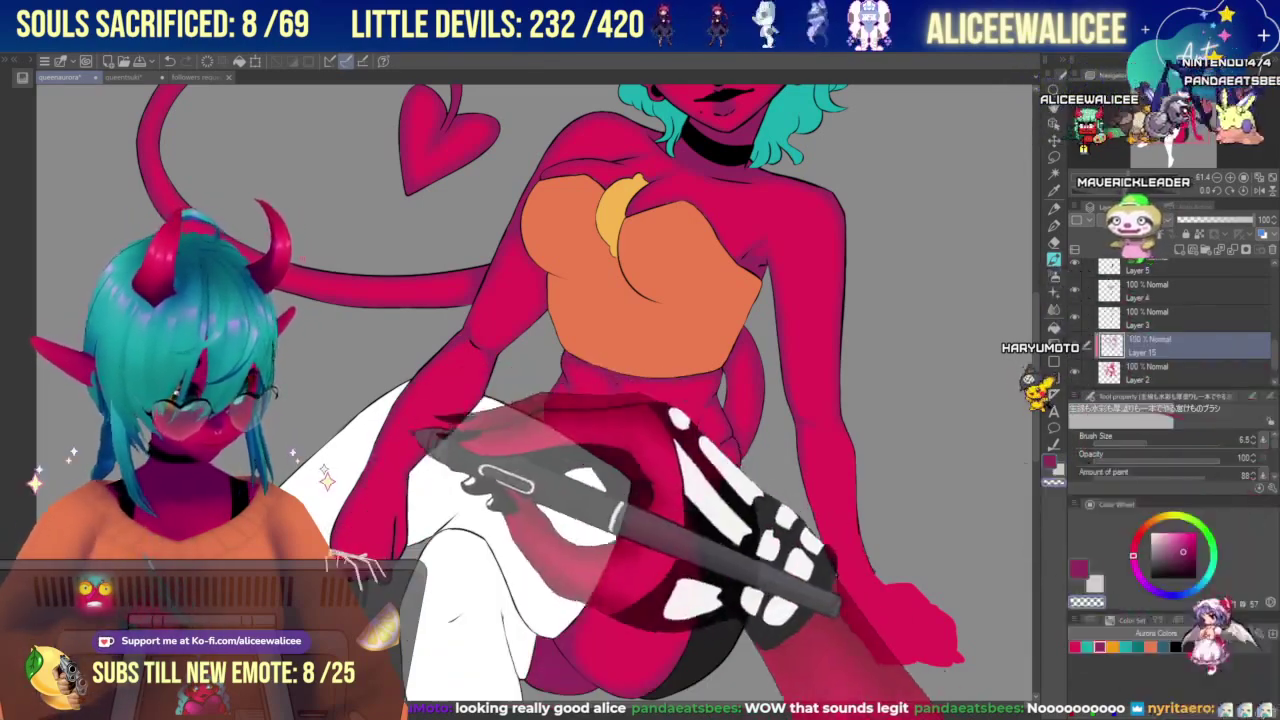
left_click(1159, 442)
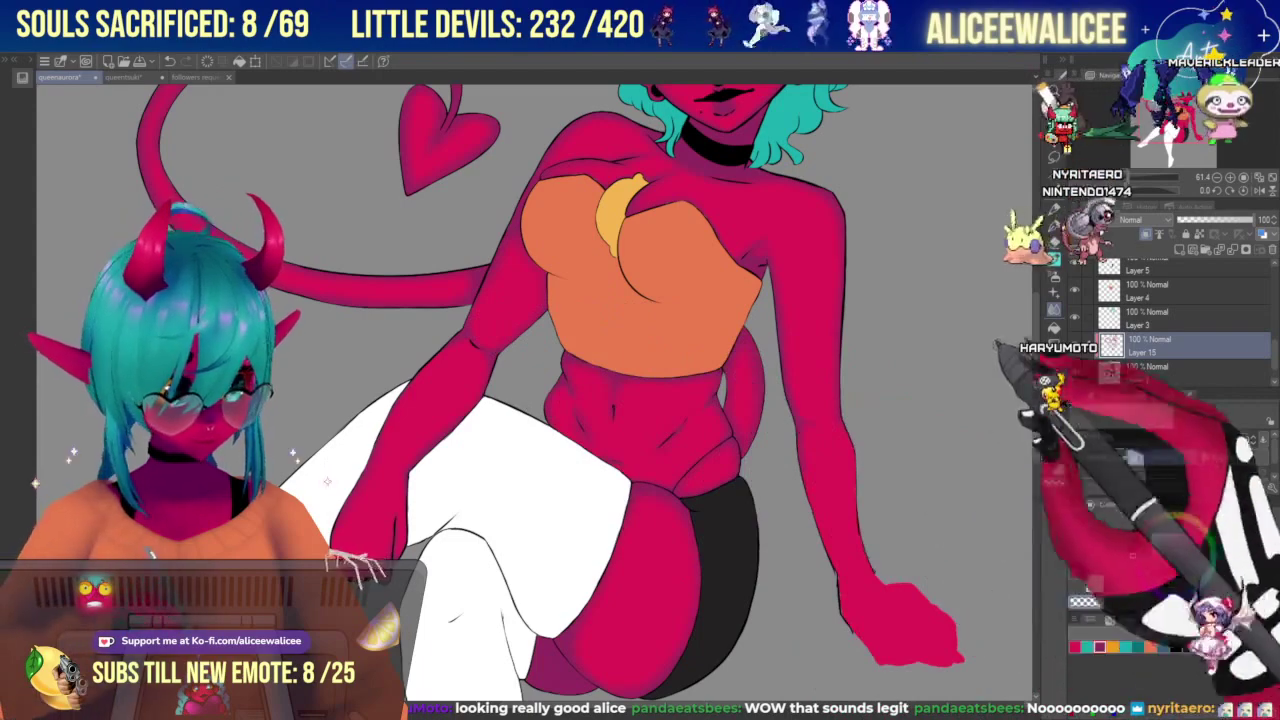
left_click_drag(600, 350, 629, 441)
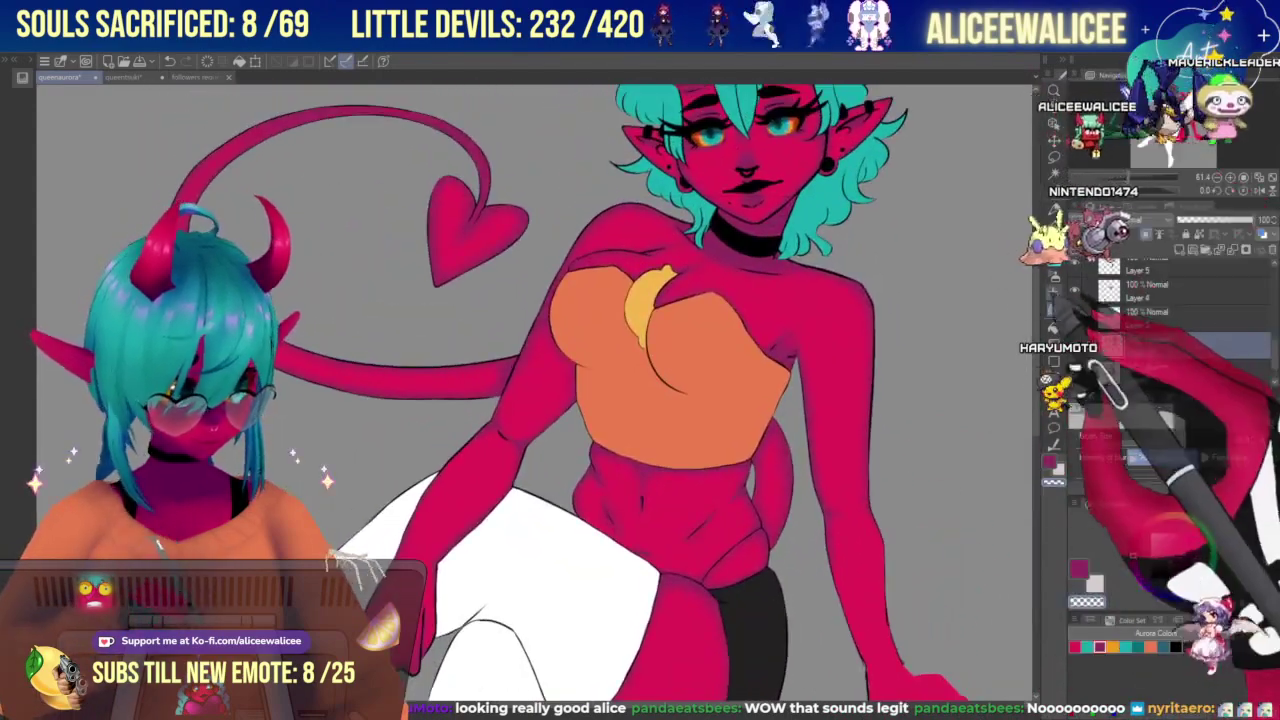
left_click(1054, 259)
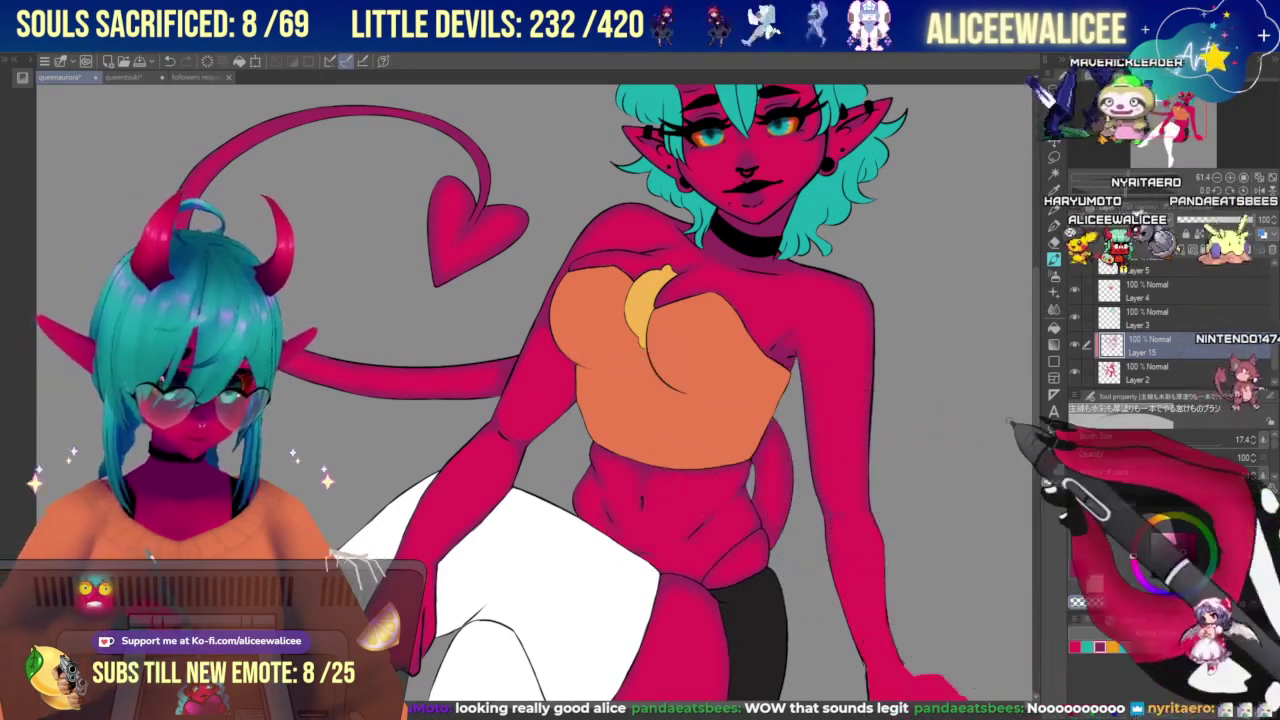
left_click(1054, 310)
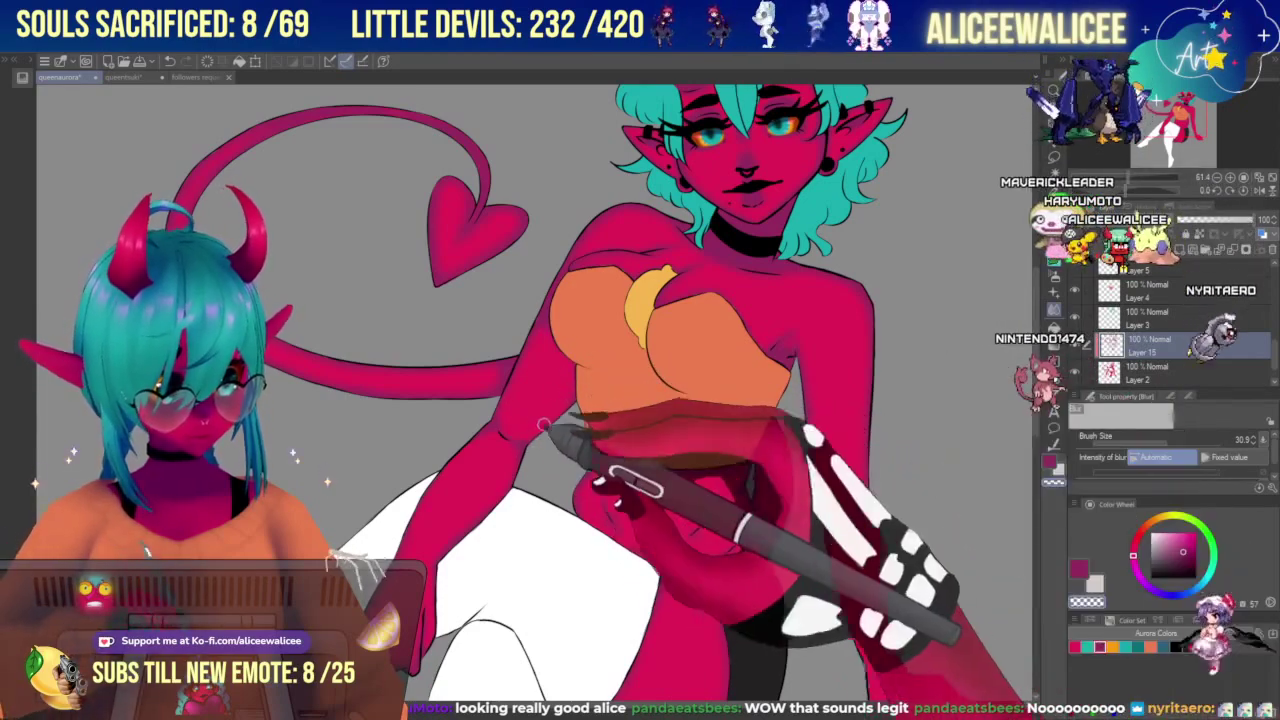
Add soft purple shading to the arms with the Soft airbrush at size 20.4, and smooth it with Blur at 30.9.
left_click(1168, 128)
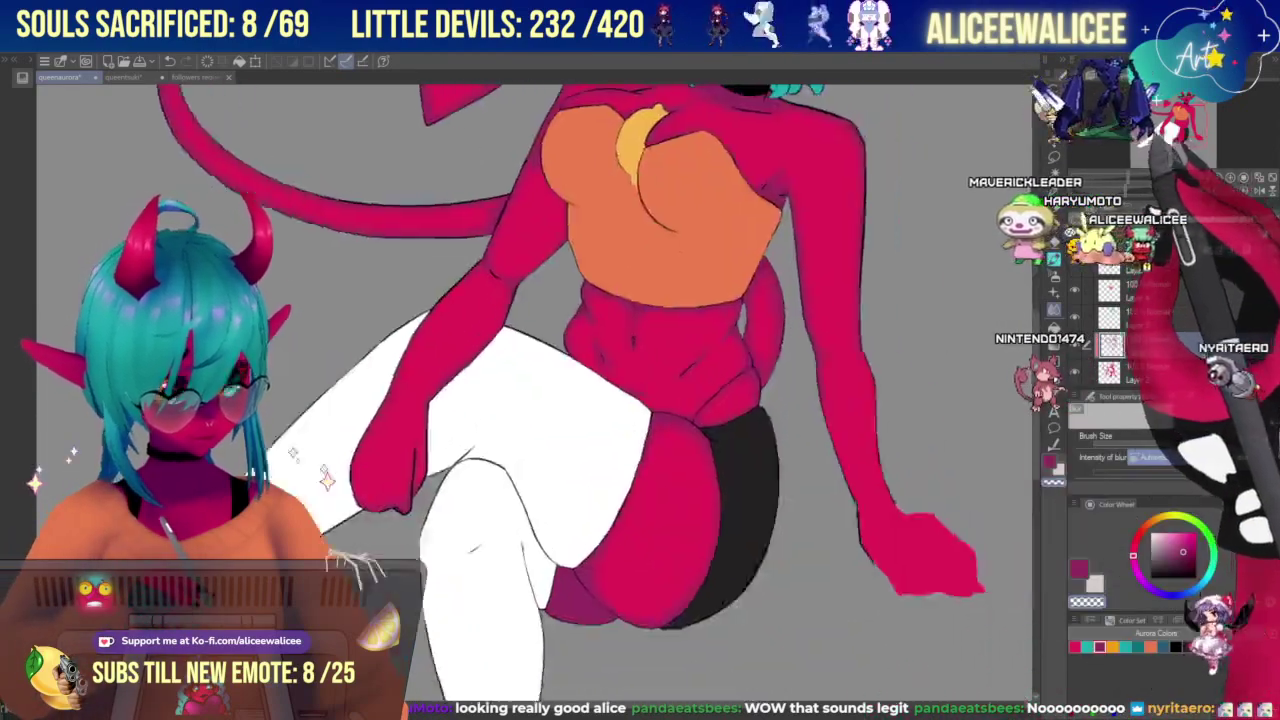
left_click_drag(1180, 133, 1190, 127)
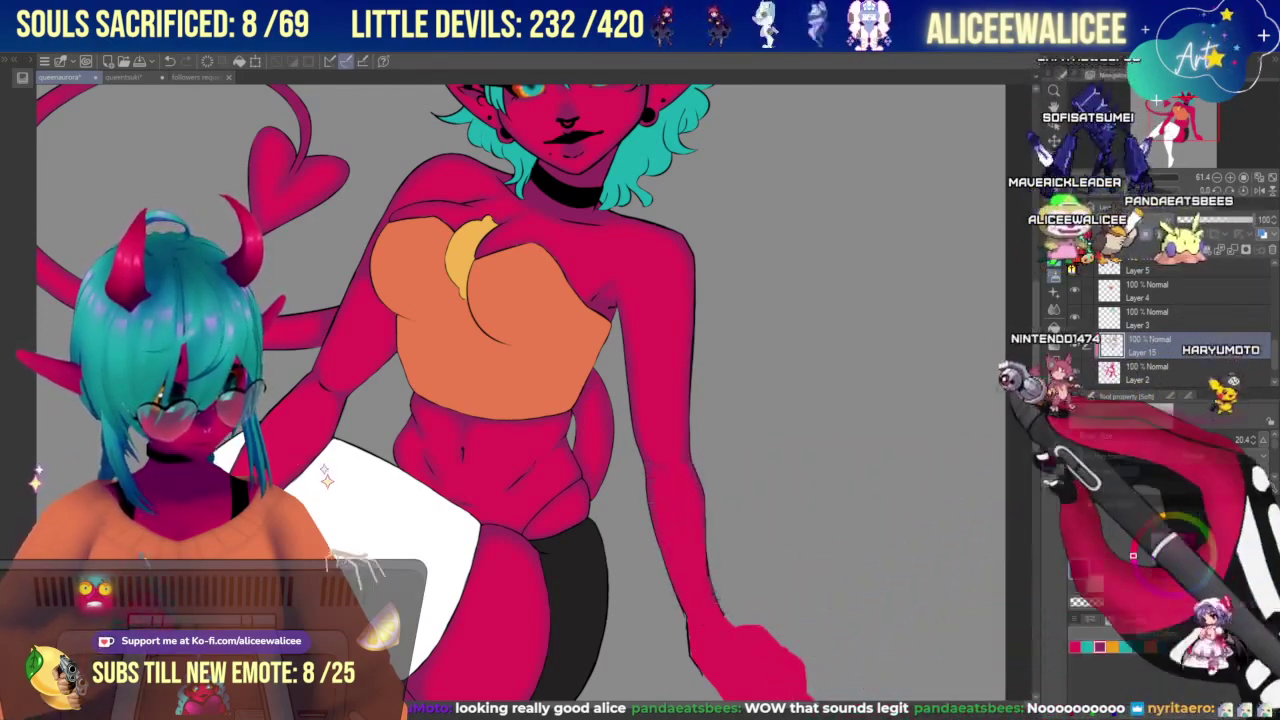
left_click(1054, 310)
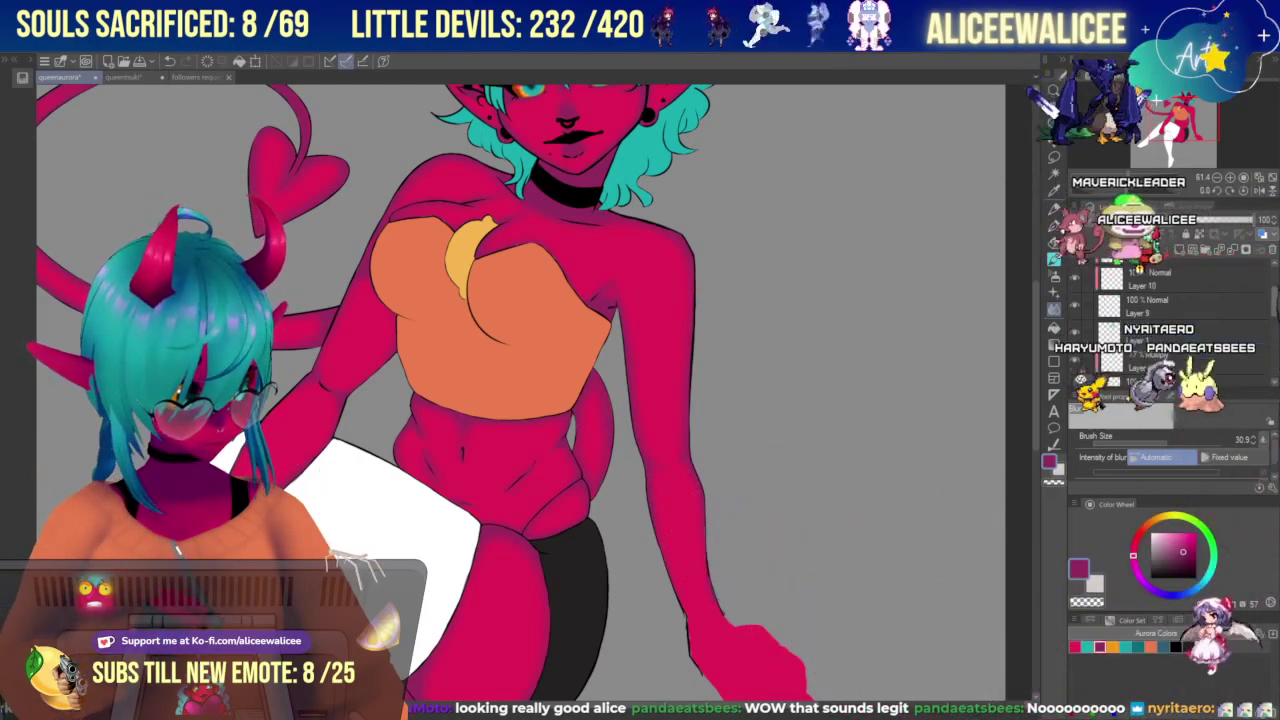
Clean up the line art at the resting arm's elbow on Layer 1 with the Hard eraser at size 14.1.
left_click_drag(1274, 300, 1274, 275)
left_click(1160, 273)
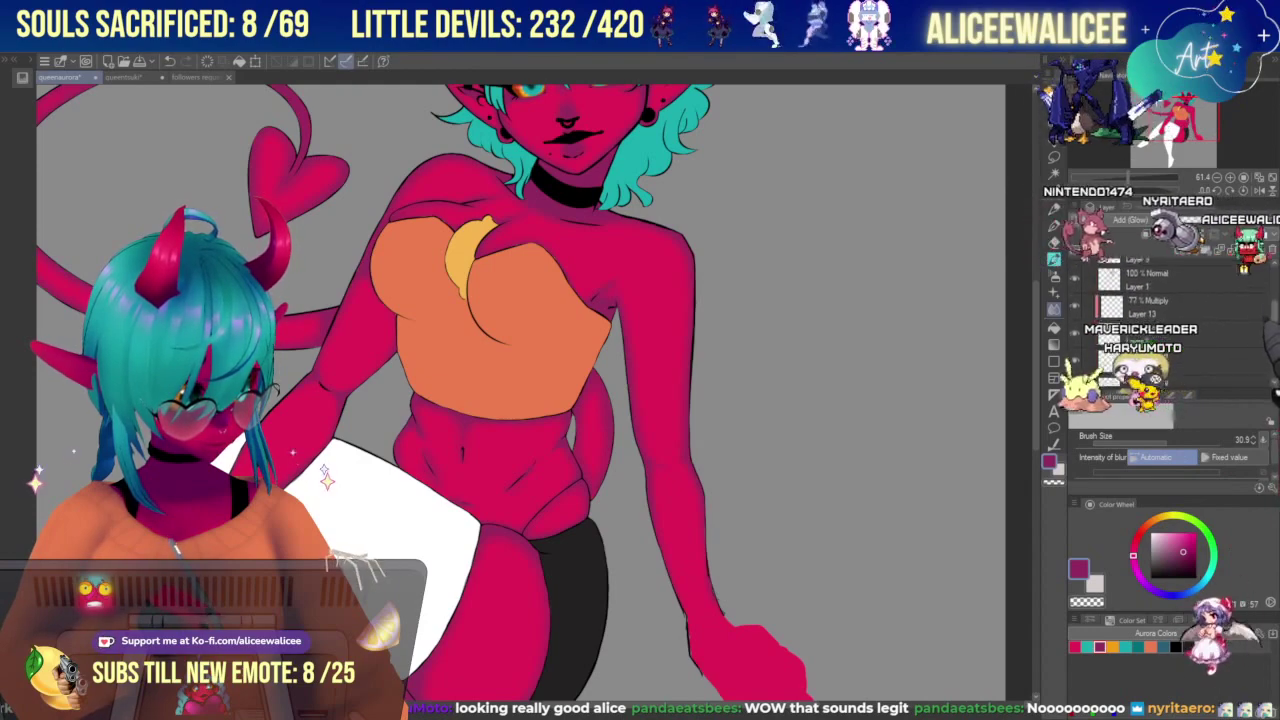
left_click(1150, 318)
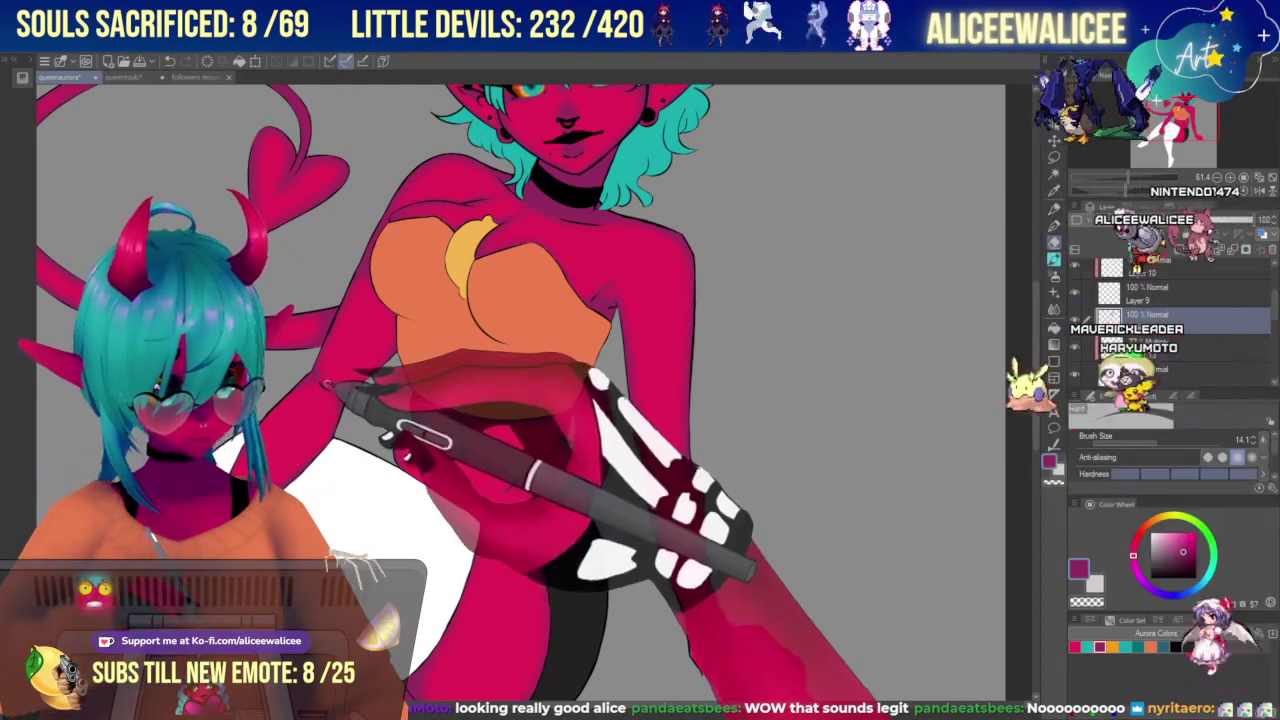
key("e")
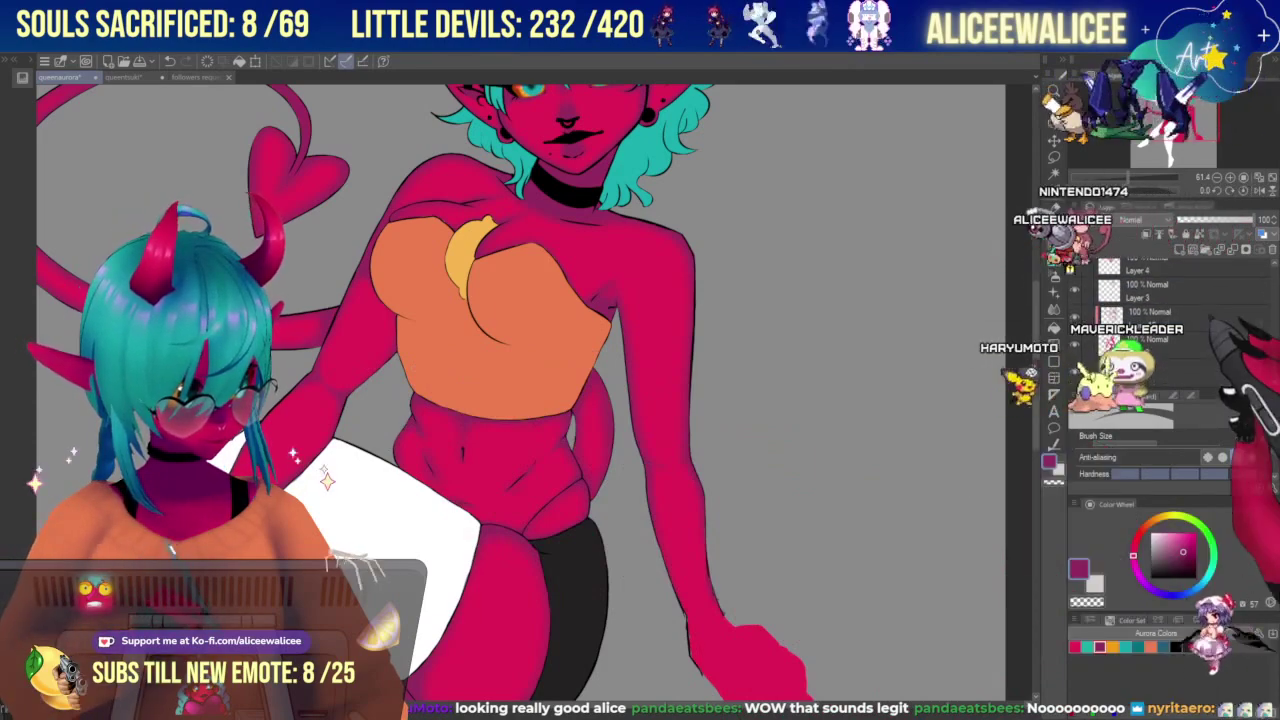
Blend the resting arm's elbow shading on Layer 15 with Blur at size 30.9.
left_click(1212, 319)
key("j")
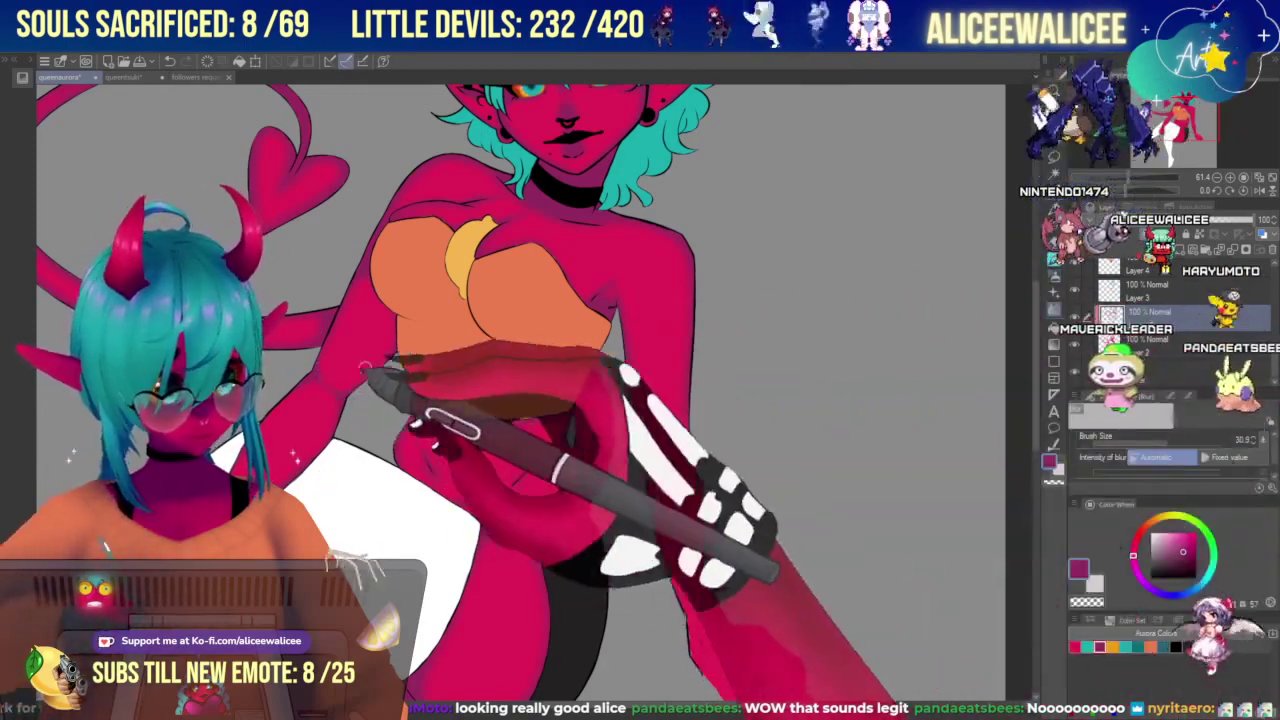
left_click_drag(325, 383, 343, 383)
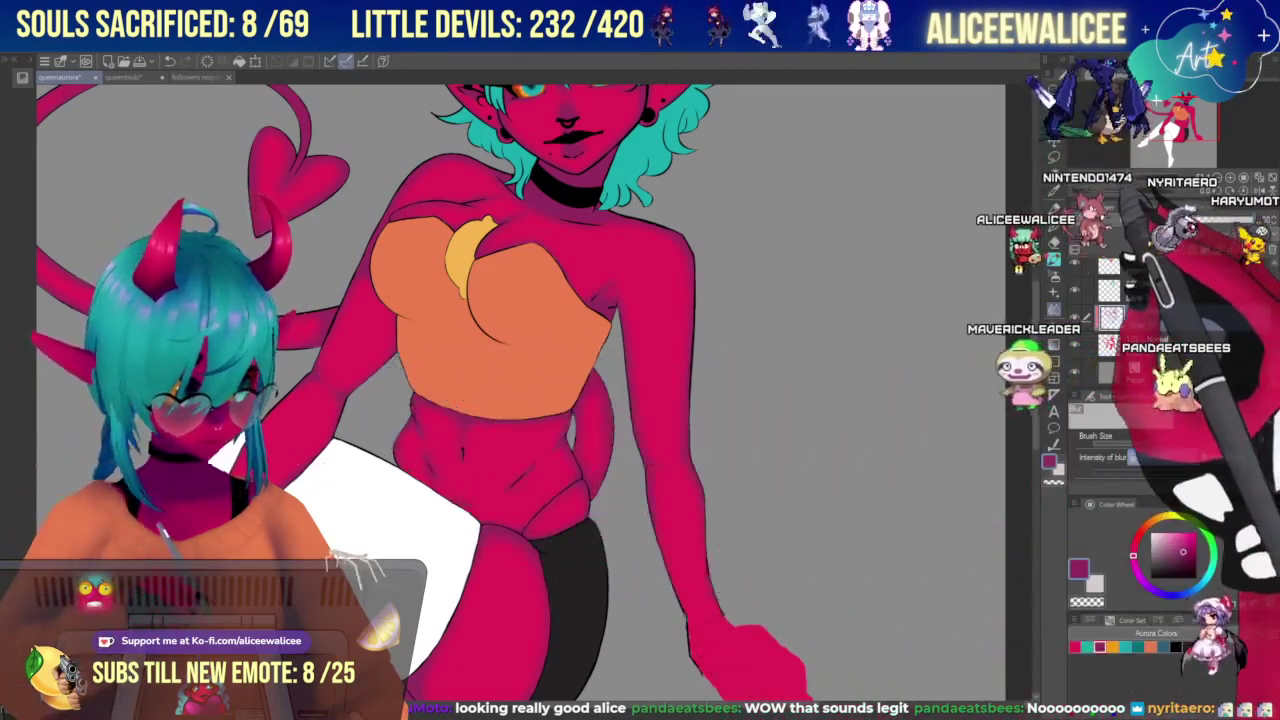
left_click(1121, 178)
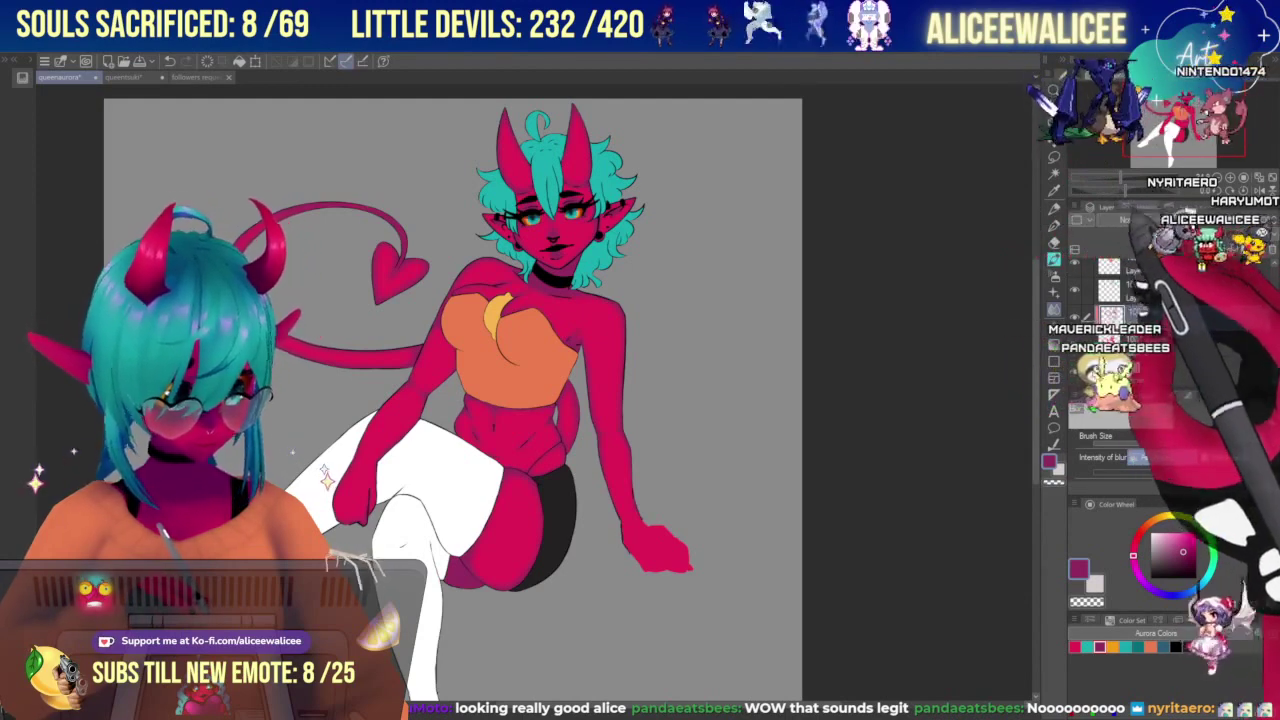
key("ctrl+plus")
key("ctrl+minus")
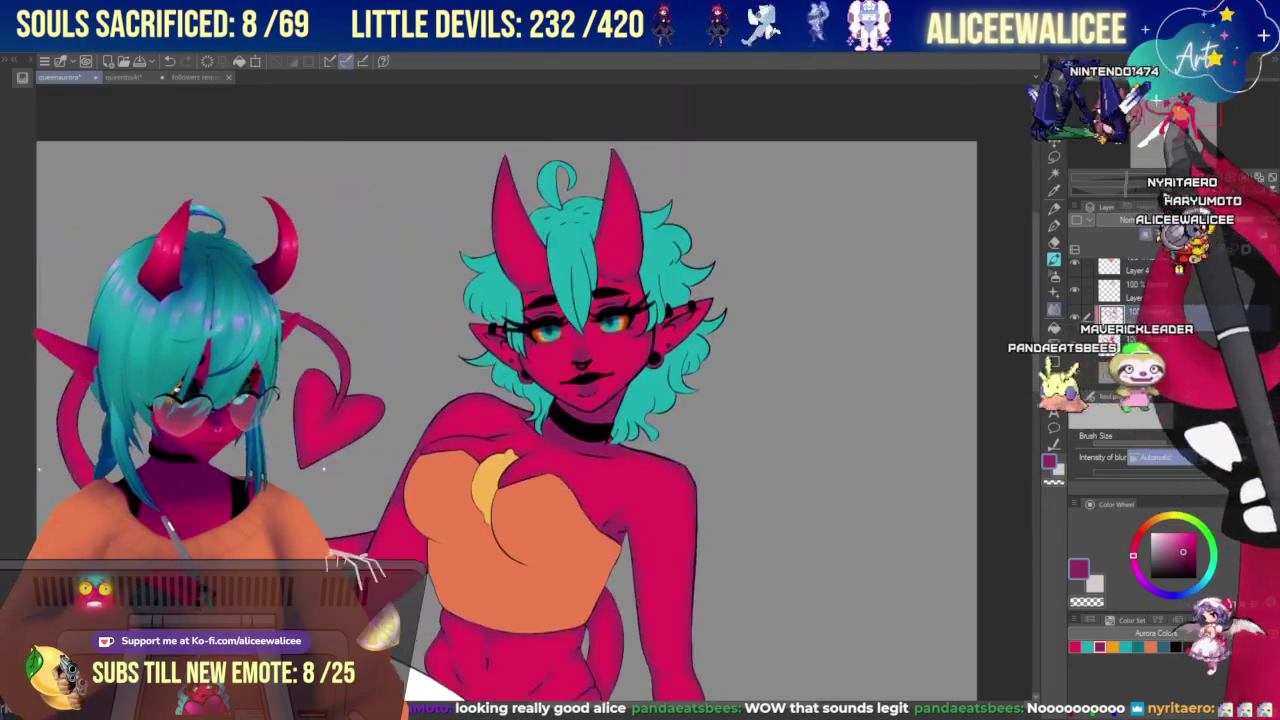
key("ctrl+plus")
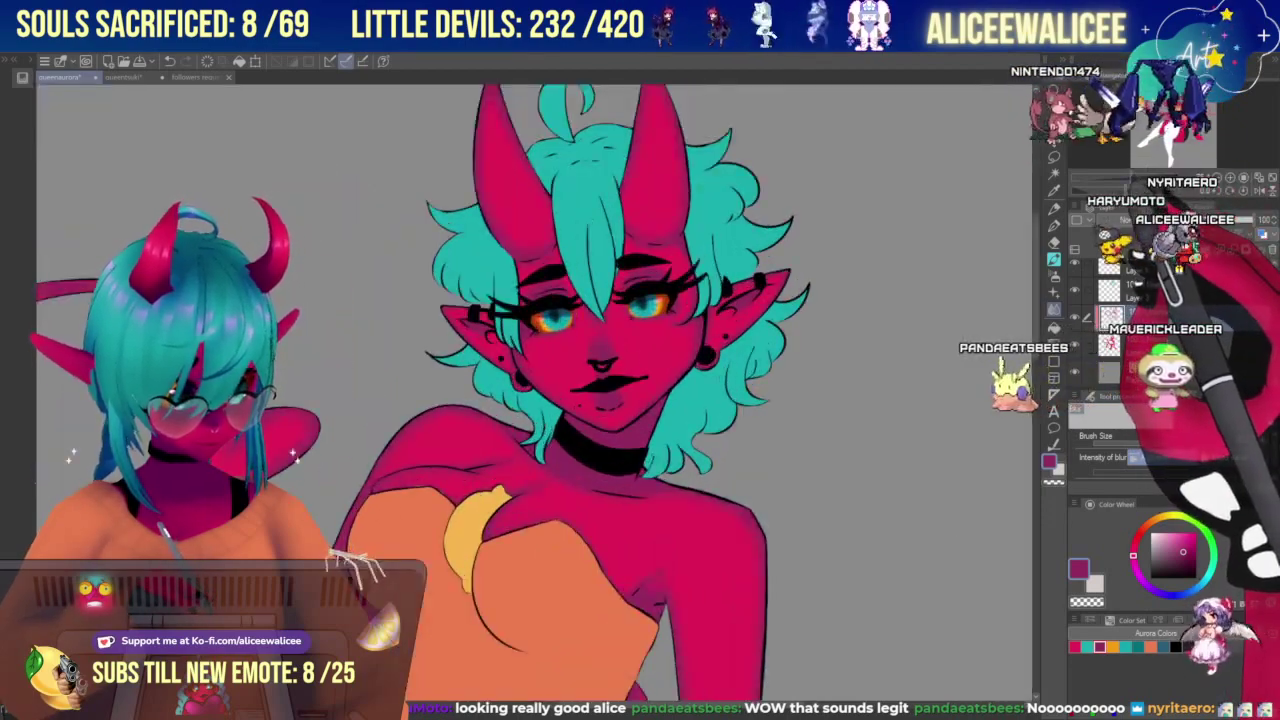
key("ctrl+minus")
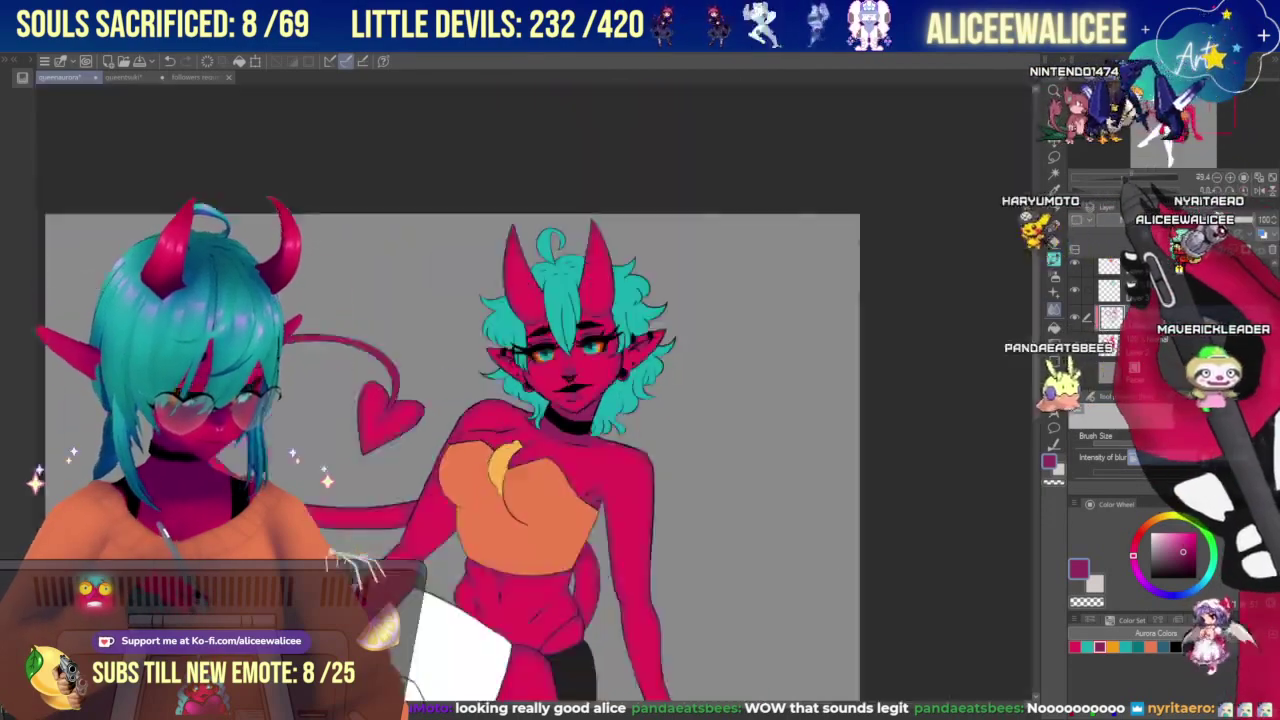
Start the hair shading on new Layer 16 with a purple Soft airbrush stroke along the fringe at size 20.4.
mouse_move(580, 450)
left_mouse_down()
mouse_move(640, 292)
mouse_move(648, 300)
left_mouse_up()
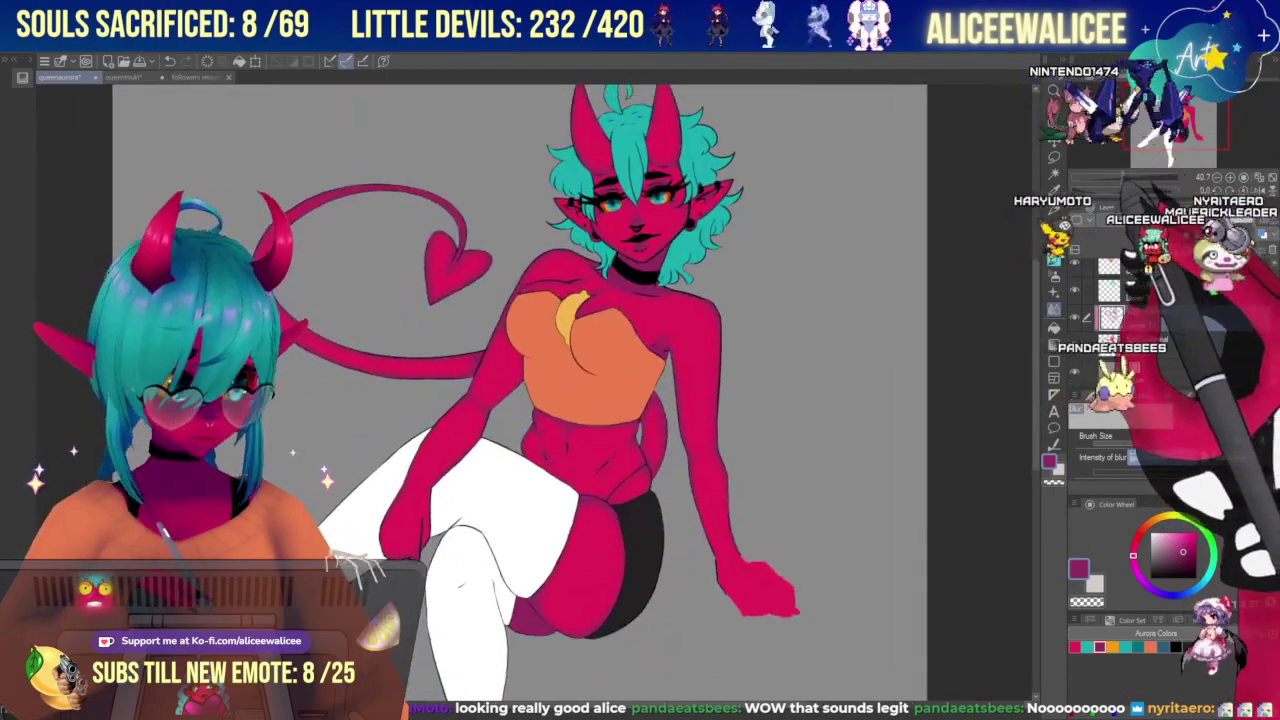
key("ctrl+minus")
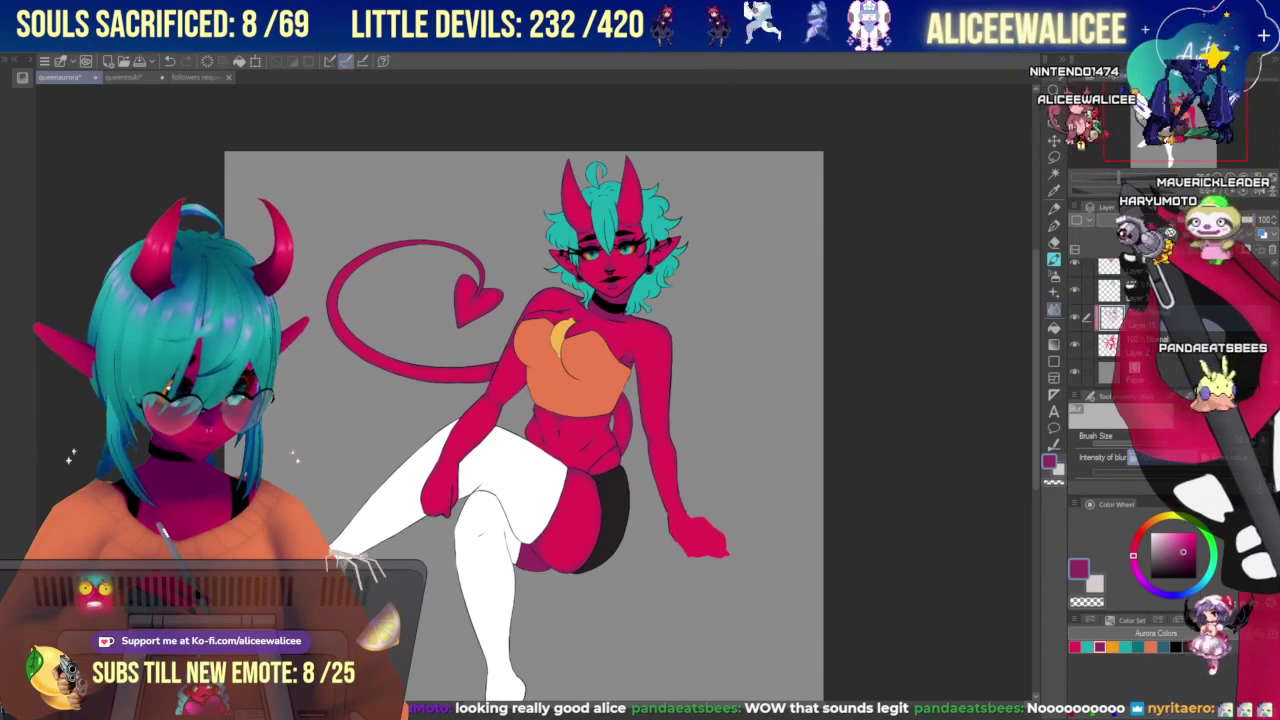
key("ctrl+plus")
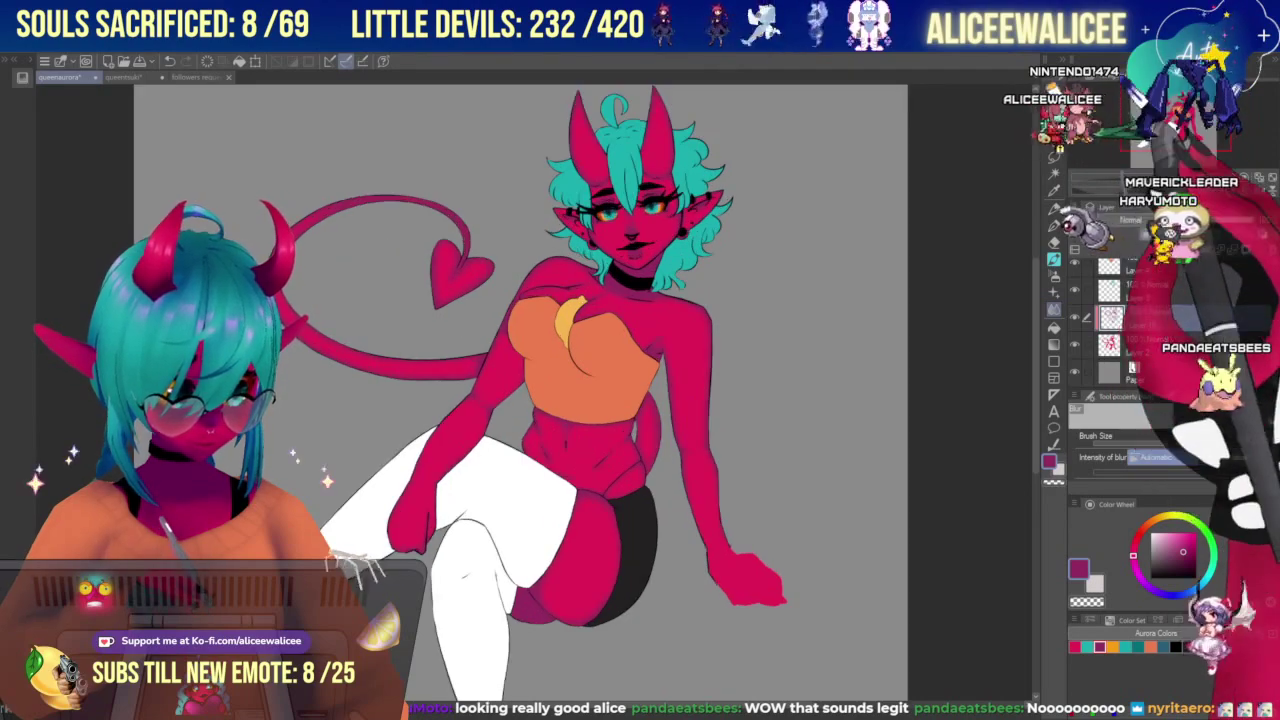
left_click_drag(600, 450, 630, 444)
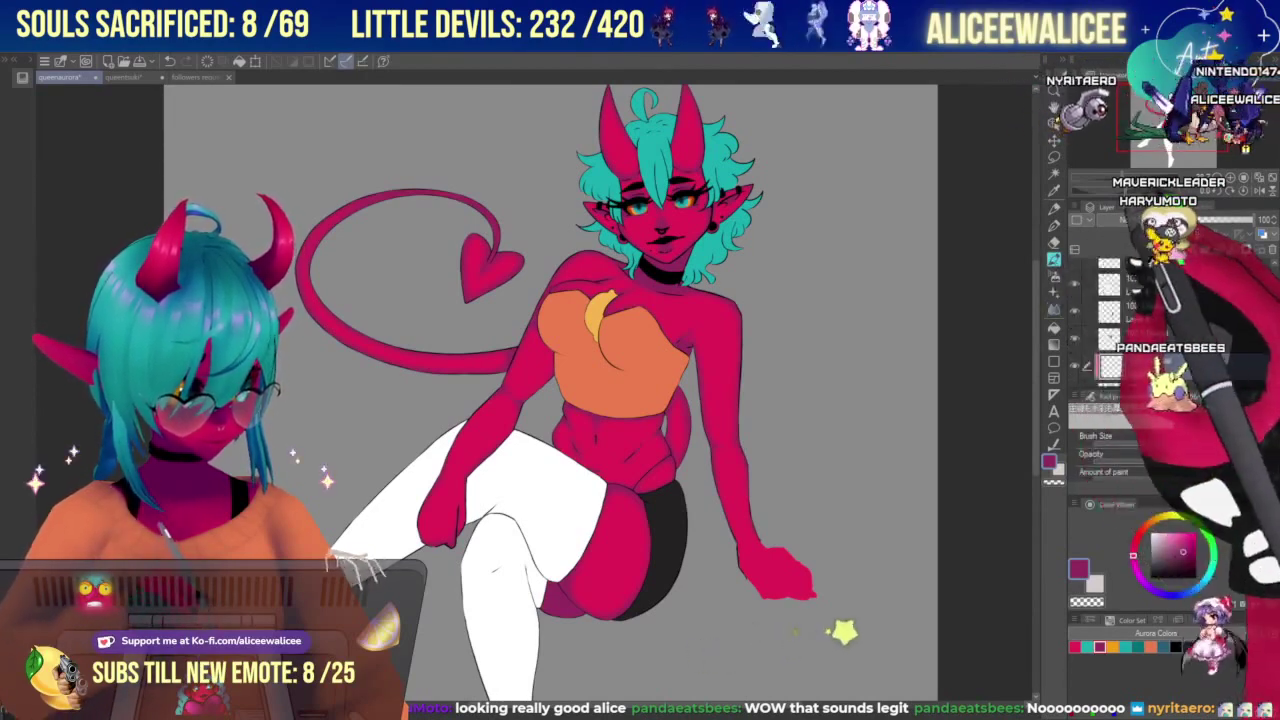
key("ctrl+plus")
key("ctrl+plus")
left_click_drag(1155, 103, 1155, 102)
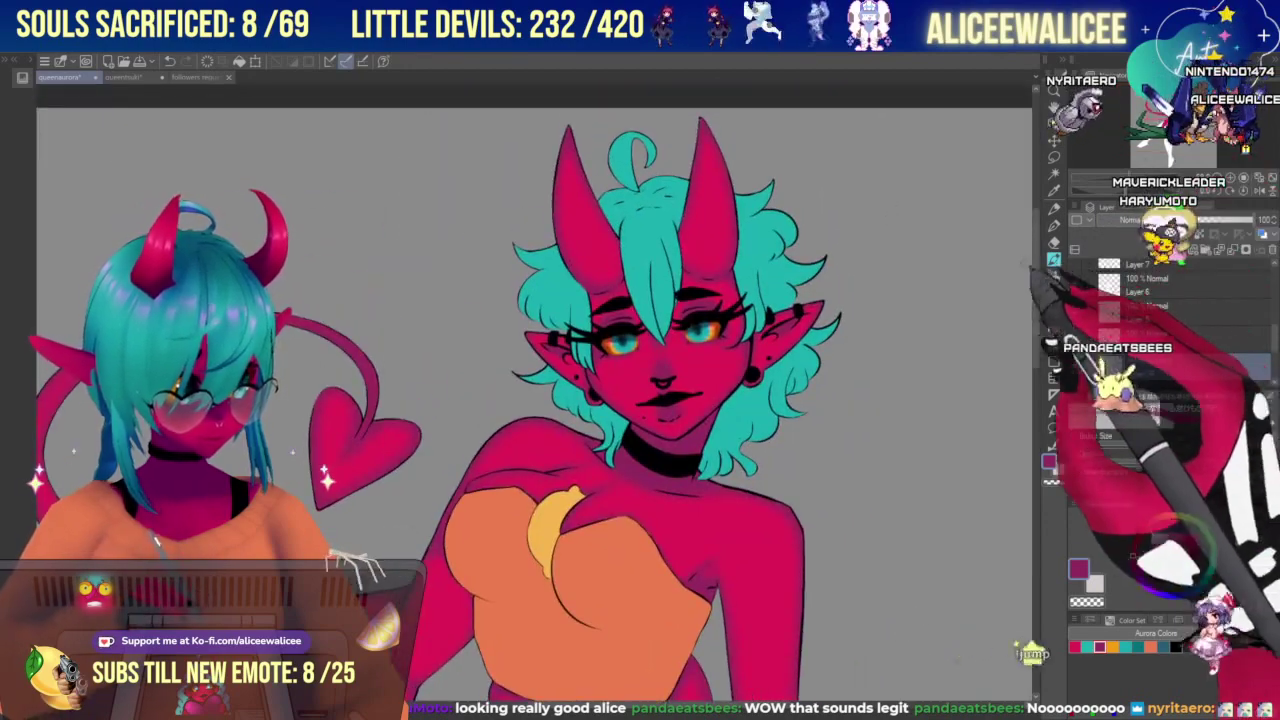
left_click(1054, 276)
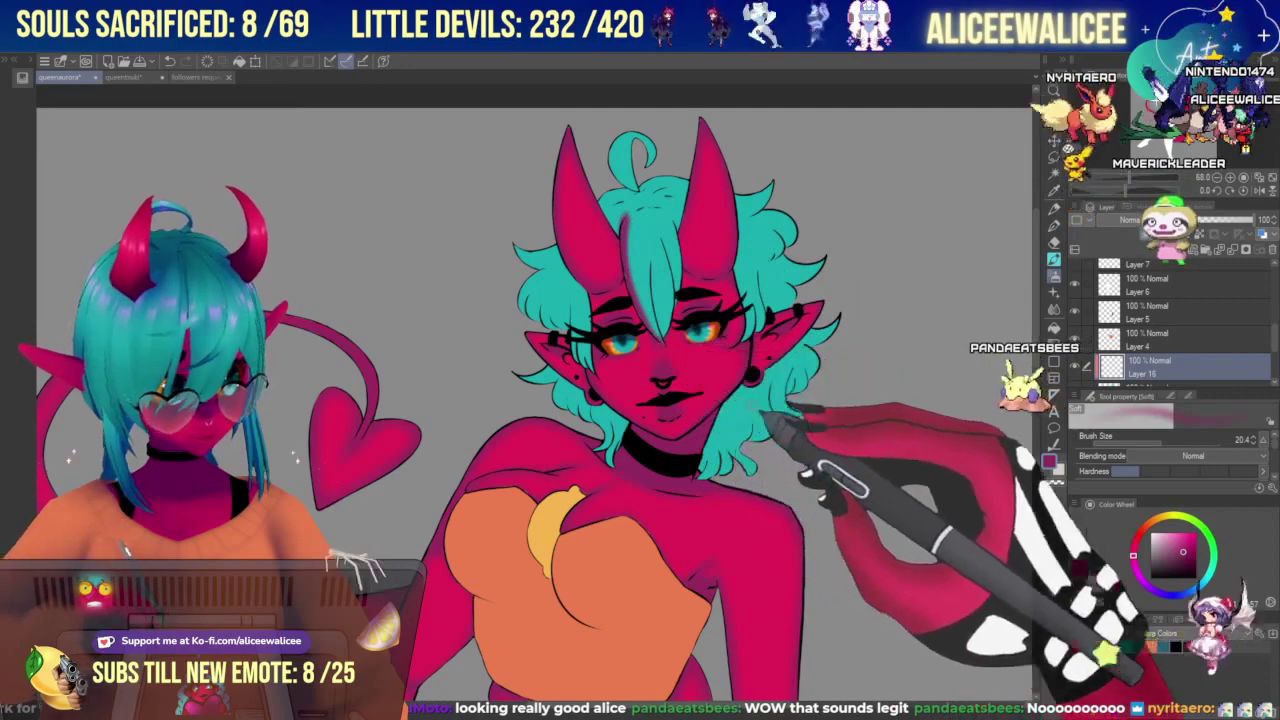
left_click(1128, 220)
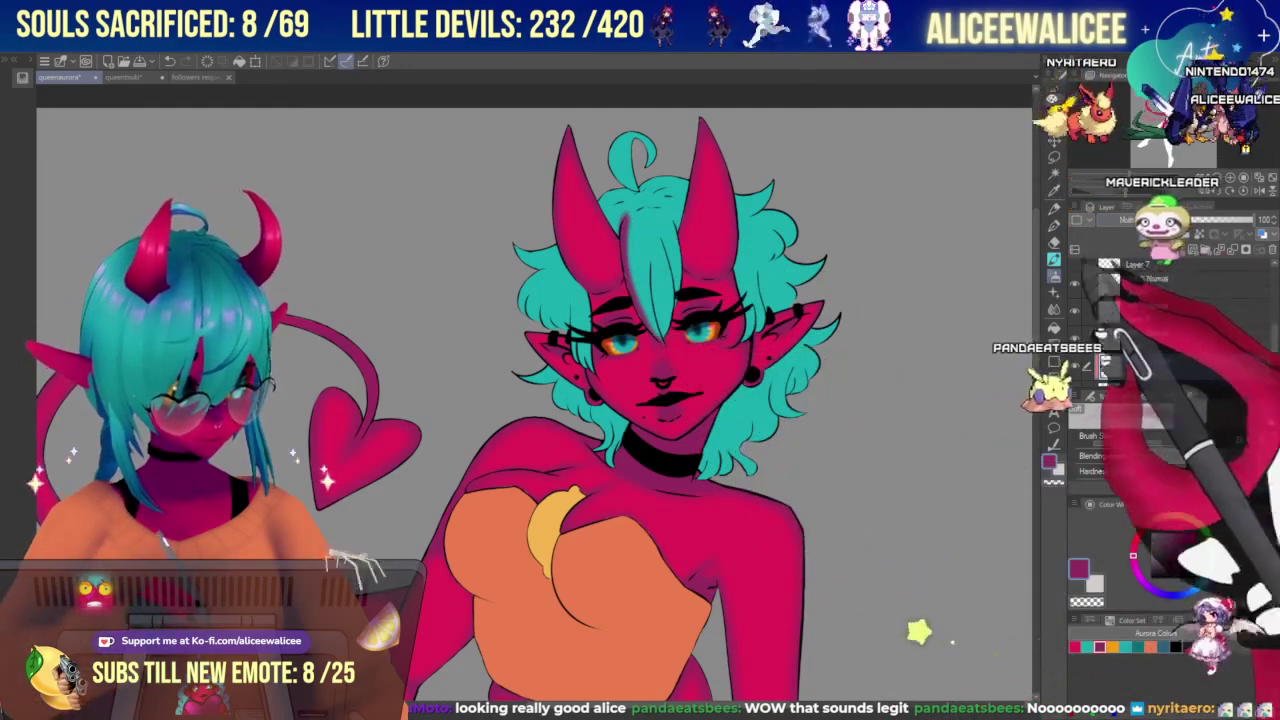
left_click(1126, 260)
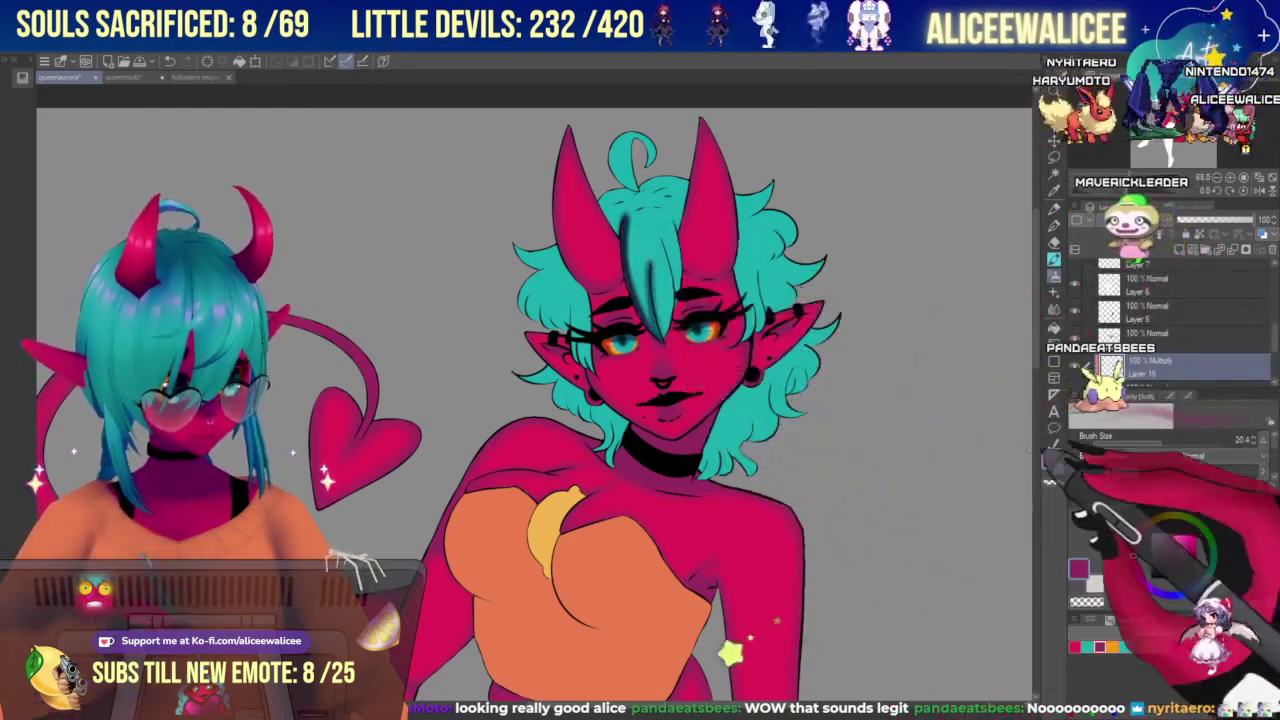
key("ctrl+z")
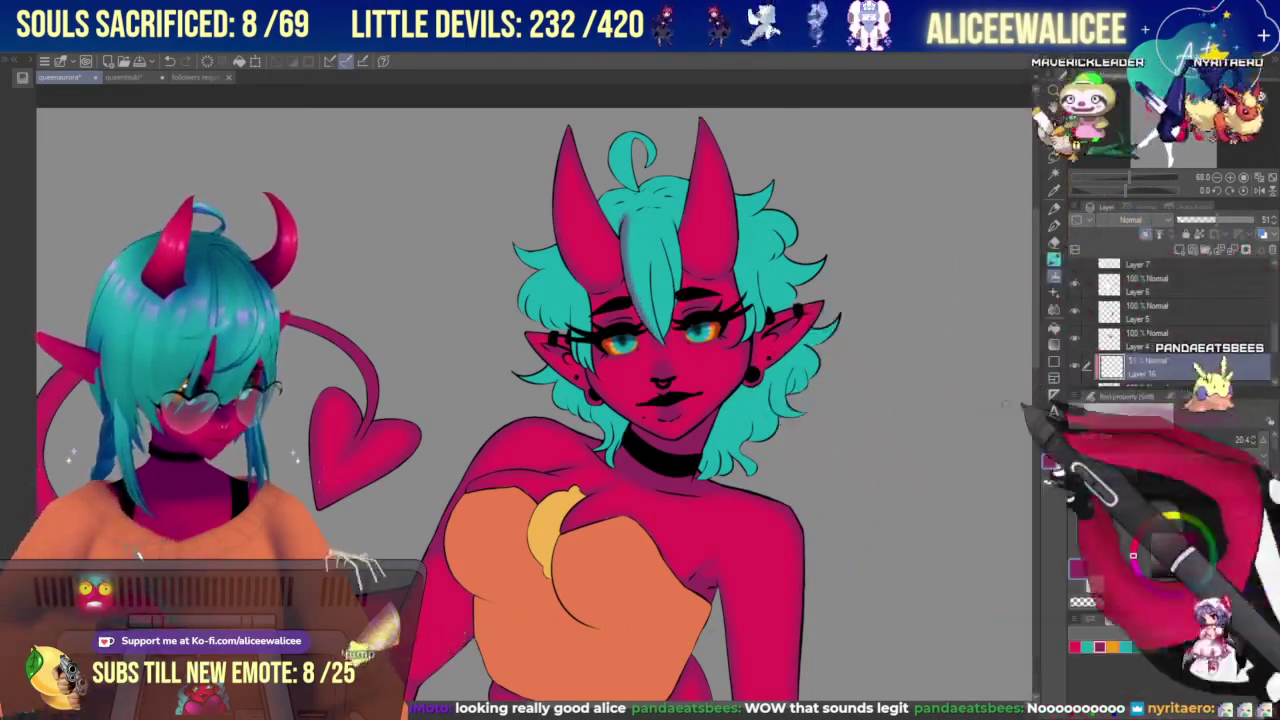
Shade the fringe, crown and side curls in purple with the Soft airbrush at sizes 15.7, 8.4 and 10.3, and set Layer 16's opacity to 57%.
left_click(1136, 177)
left_click_drag(1160, 122, 1166, 106)
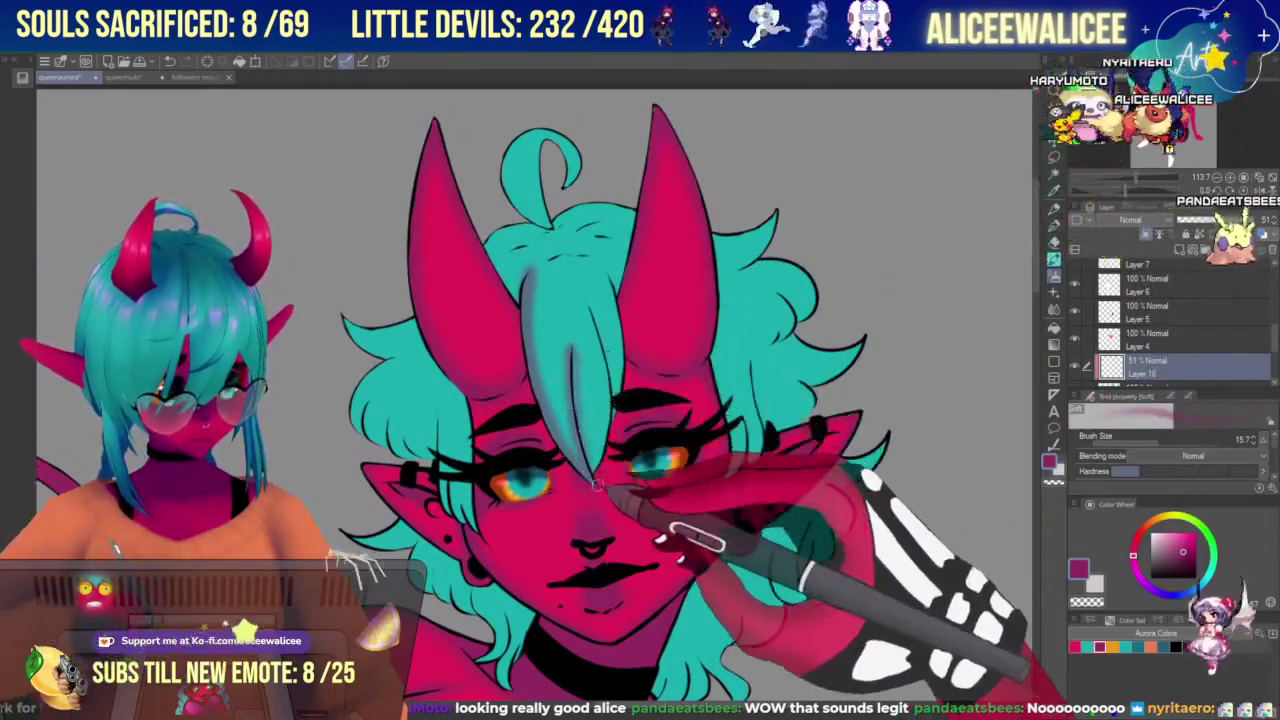
left_click_drag(1236, 219, 1229, 219)
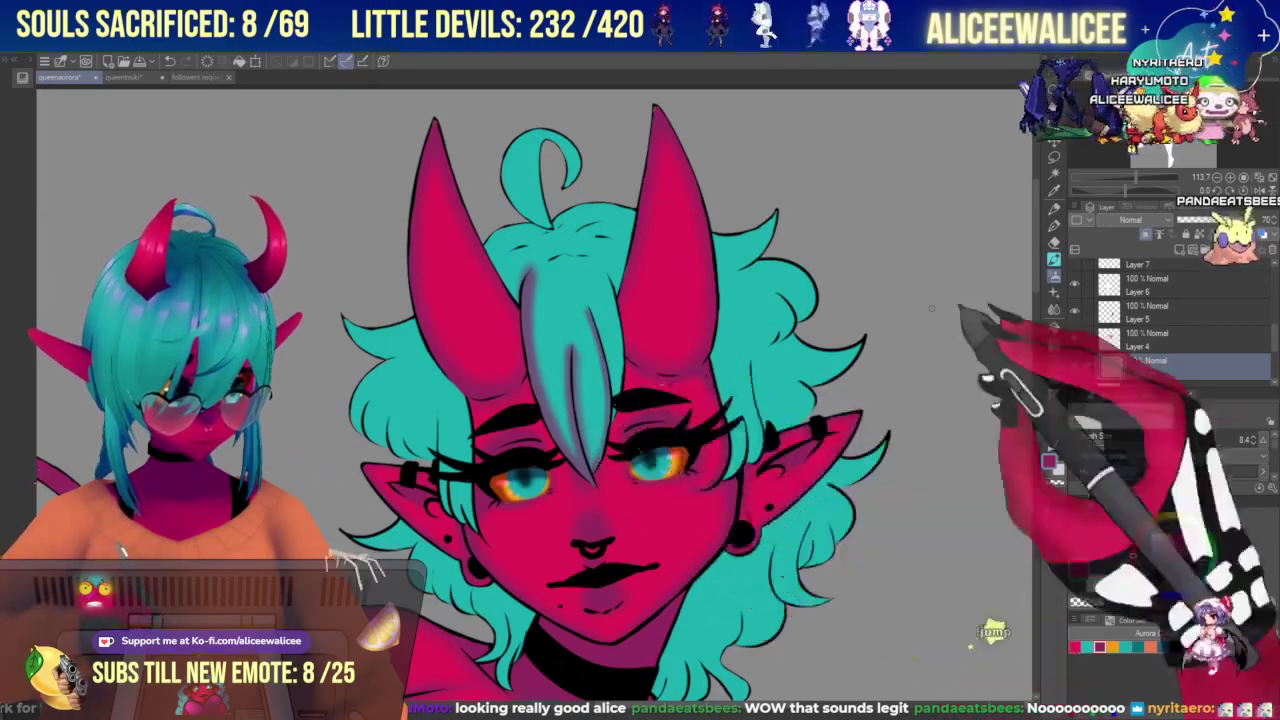
left_click_drag(1229, 219, 1219, 219)
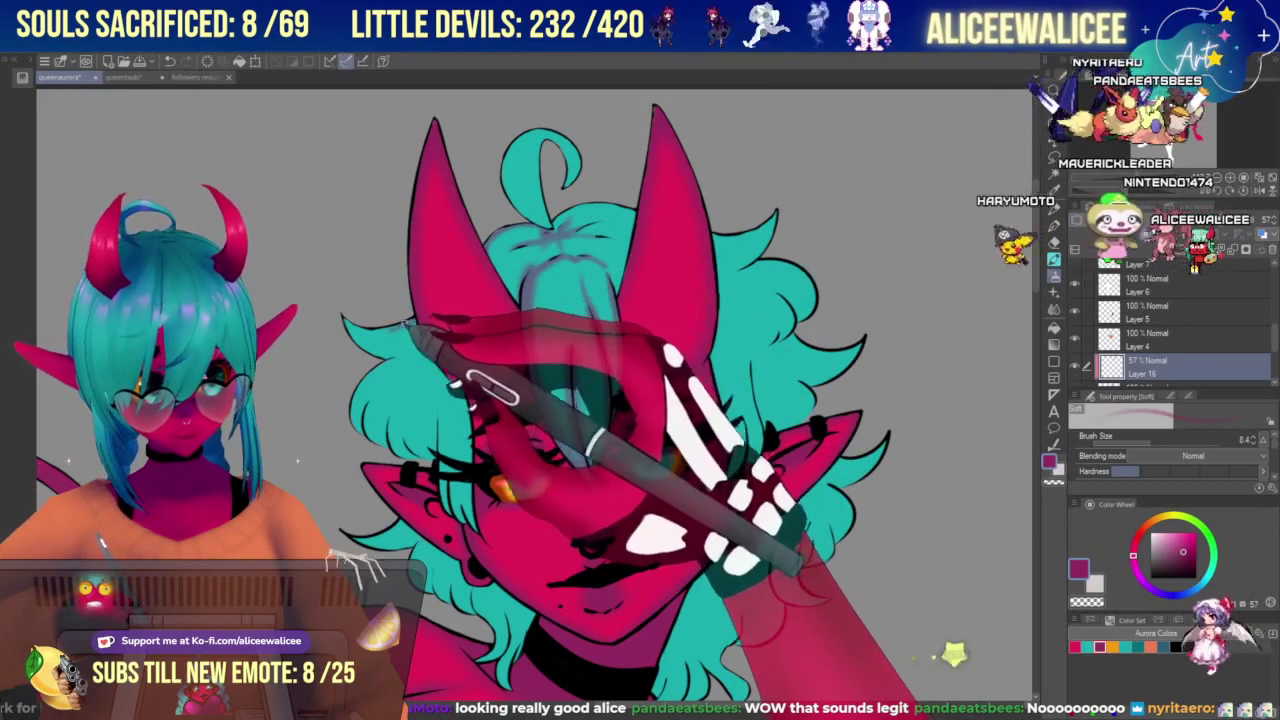
left_click(1148, 442)
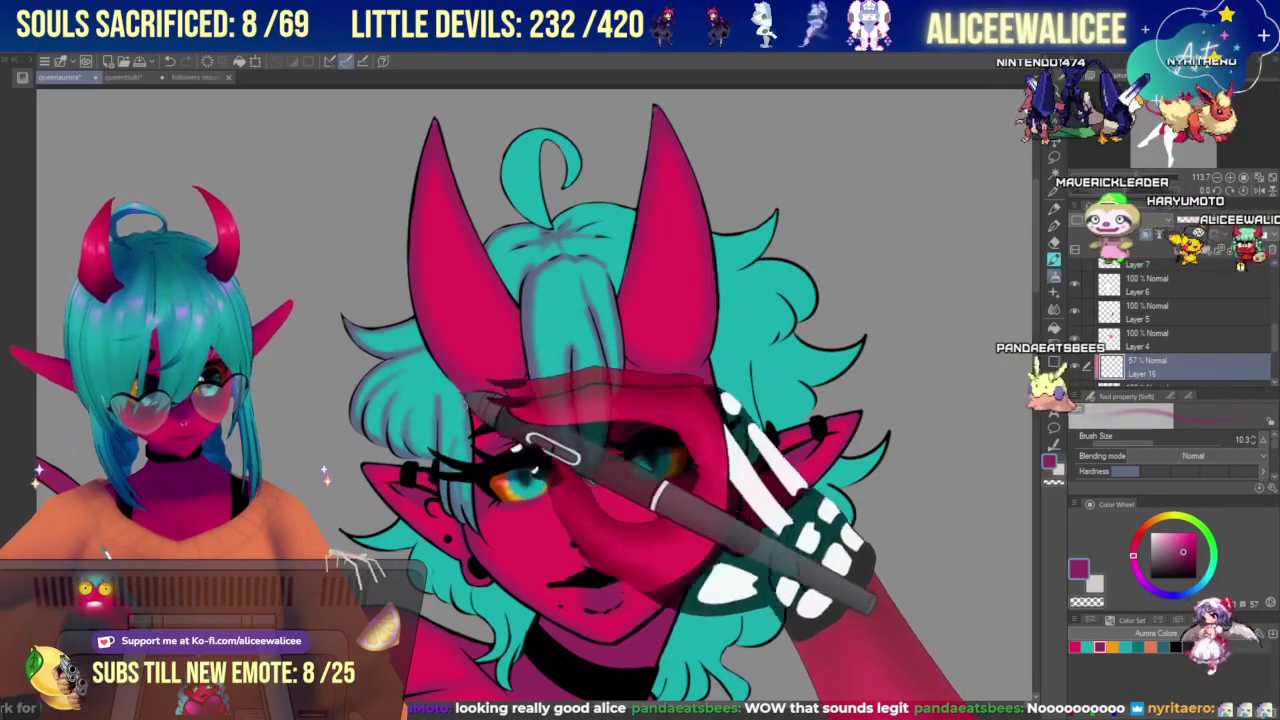
Set the hair shading layer's opacity to 64% and its blending mode to Multiply.
left_click_drag(1176, 104, 1178, 107)
scroll(534, 394, "down", 2)
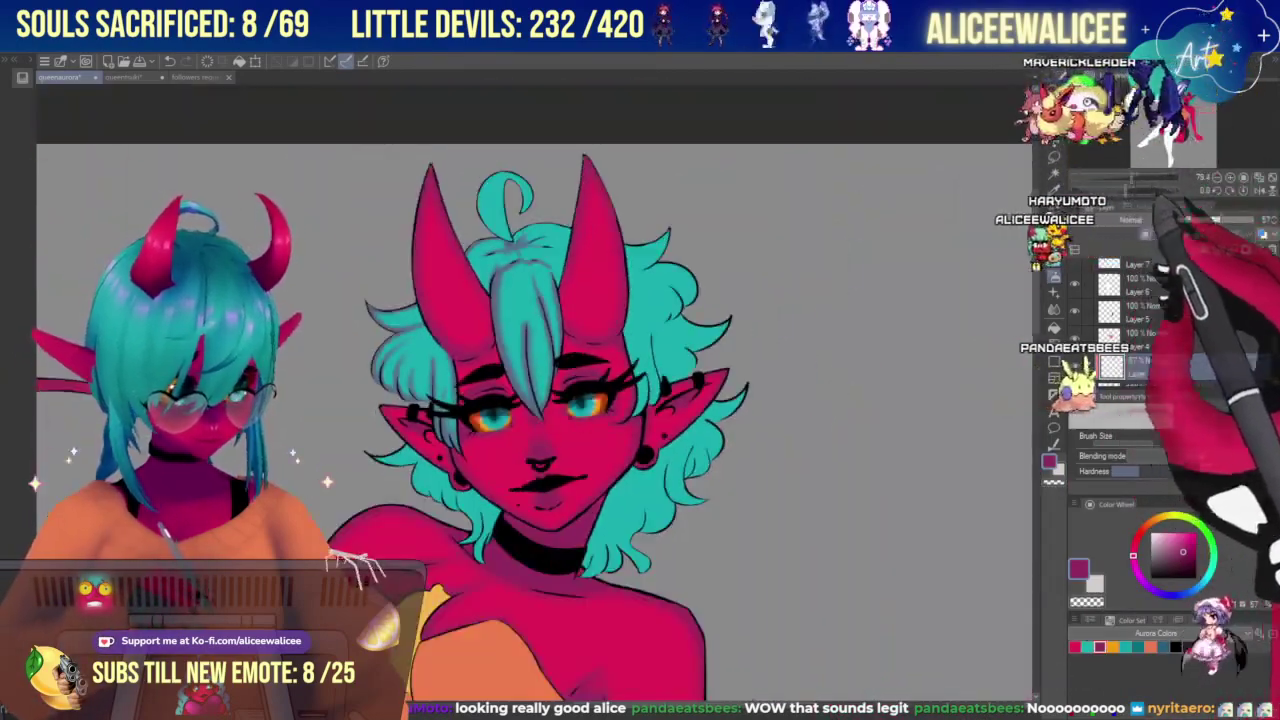
left_click_drag(1233, 220, 1226, 220)
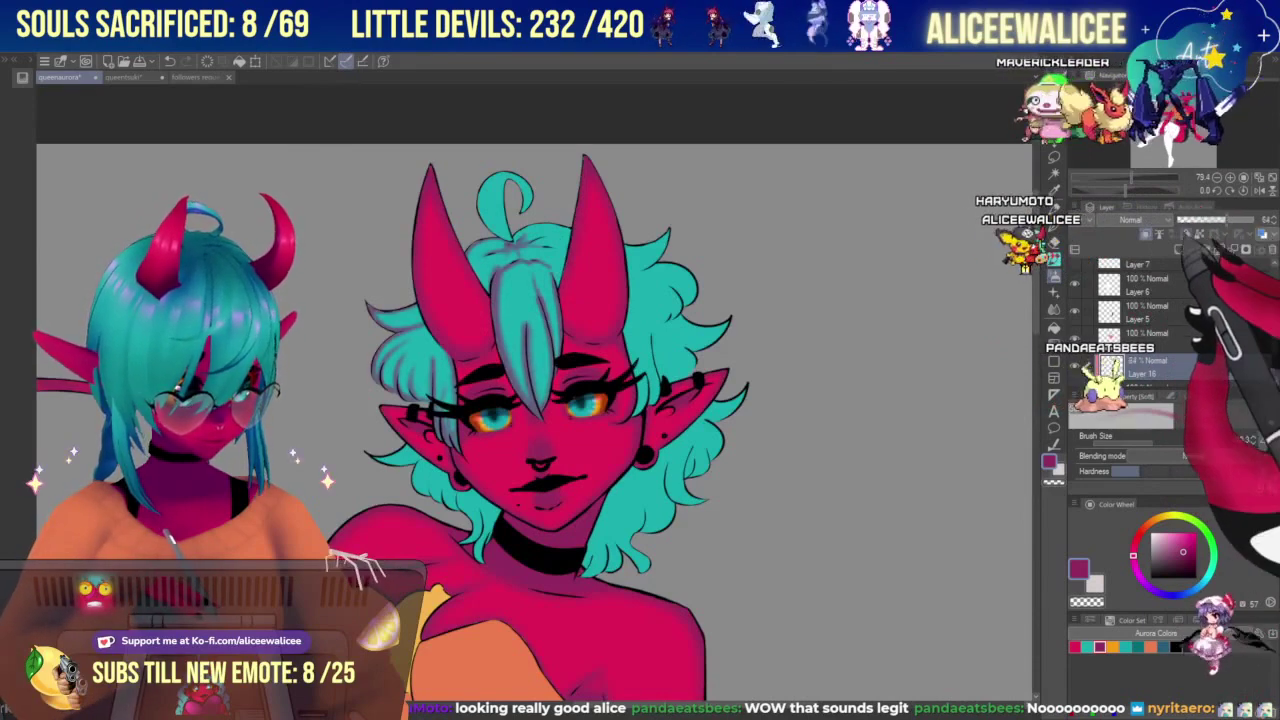
left_click(1146, 266)
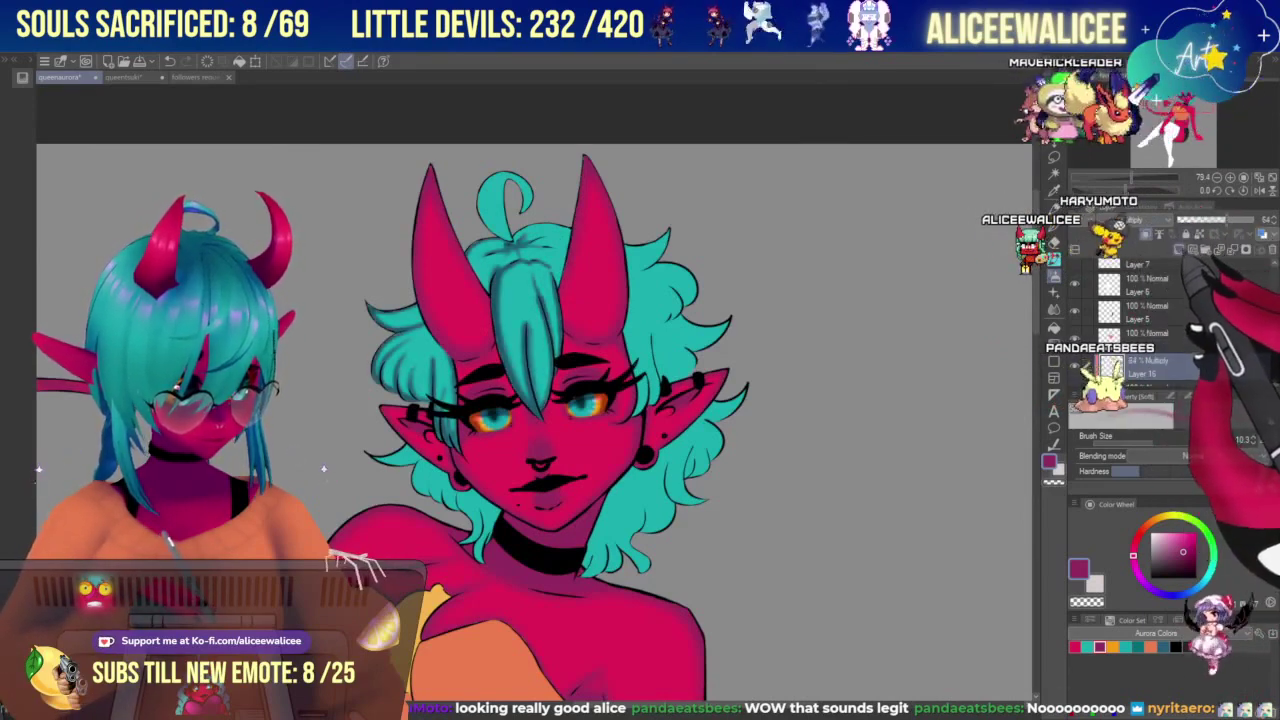
Shade the hair curls beside the face and below the ears on Layer 16 with the Soft airbrush at size 10.3.
left_click(1140, 178)
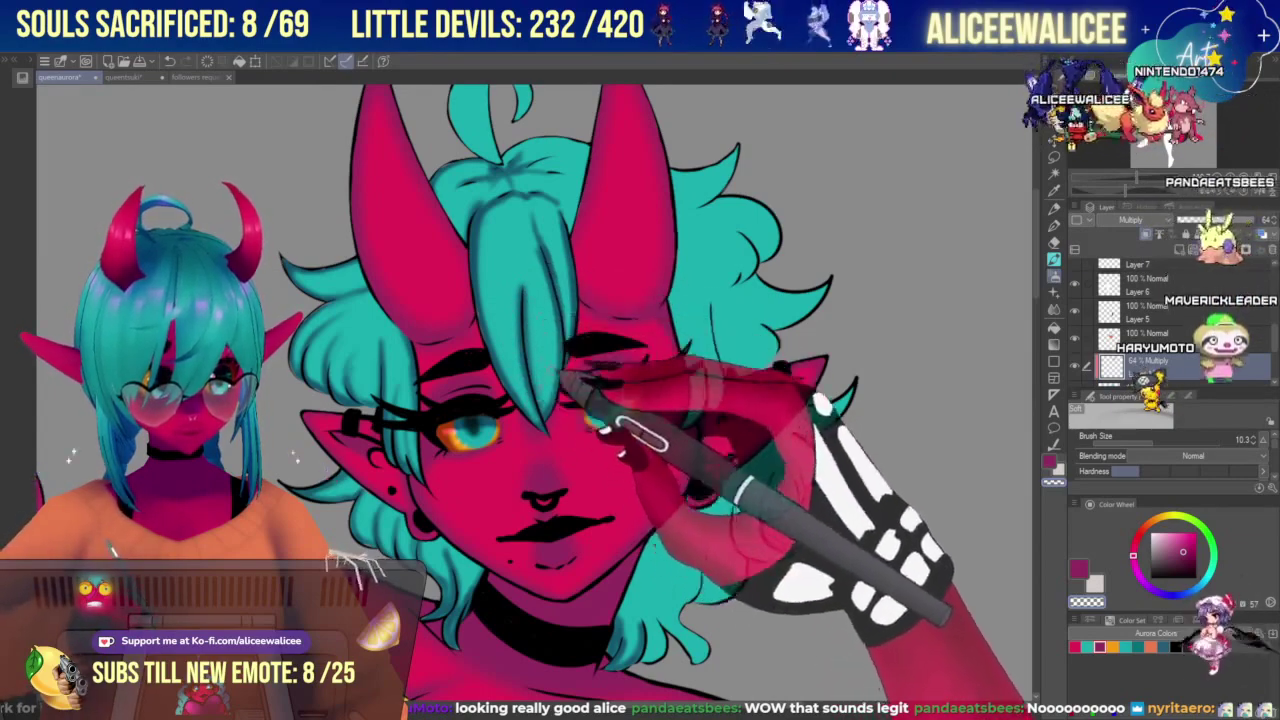
left_click(1130, 178)
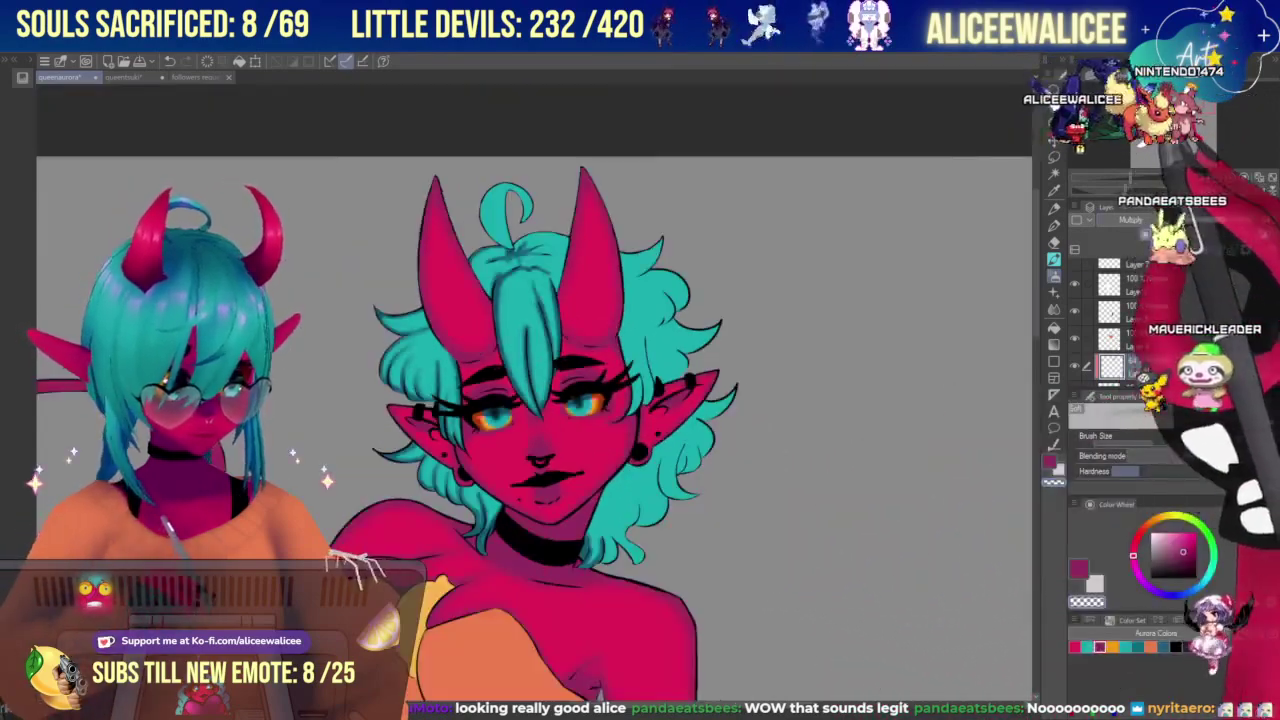
mouse_move(1174, 110)
left_mouse_down()
mouse_move(1174, 128)
mouse_move(1178, 115)
left_mouse_up()
left_click(1137, 178)
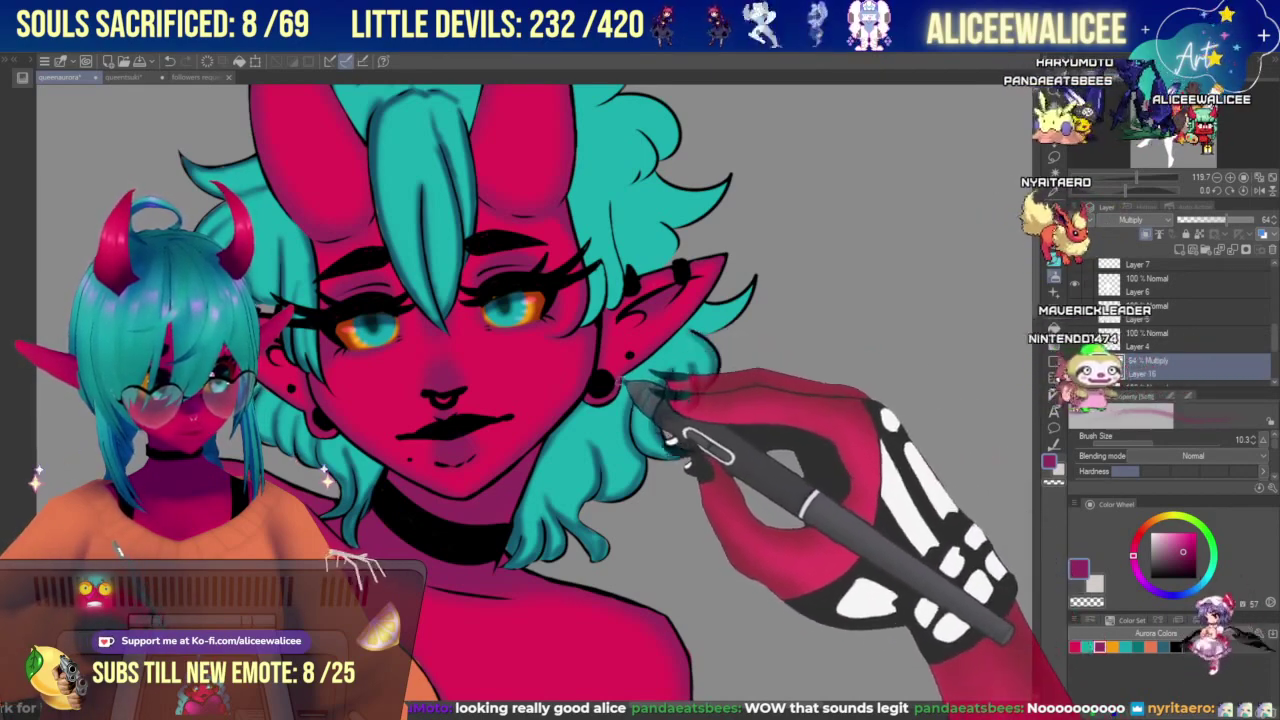
mouse_move(576, 233)
left_mouse_down()
mouse_move(598, 279)
mouse_move(586, 320)
left_mouse_up()
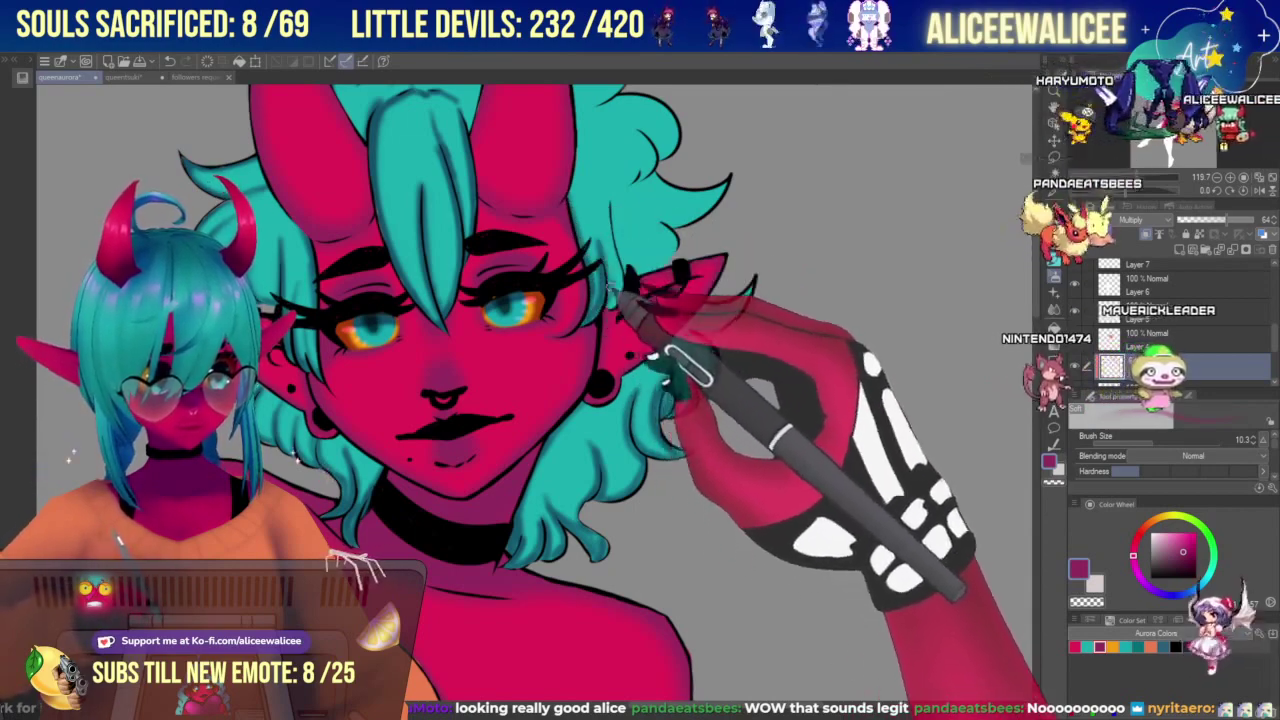
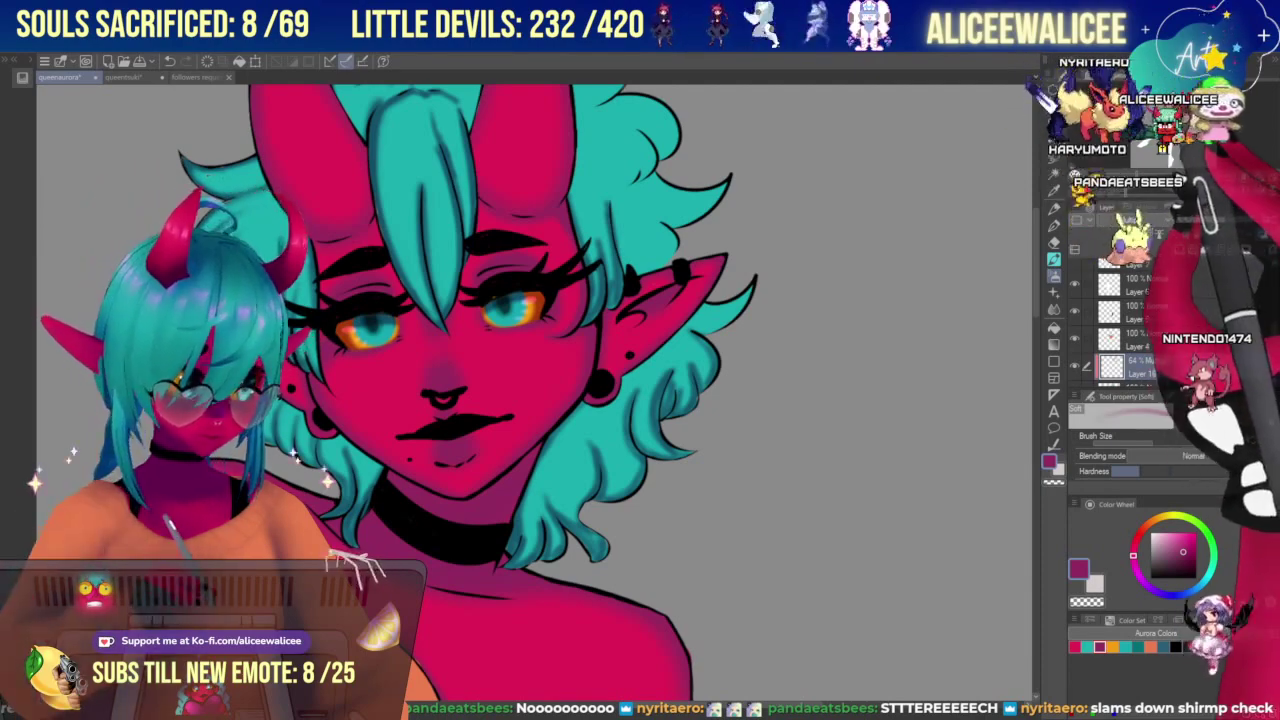
Deepen the shadows on the crown of the hair around the horns with the Soft airbrush at size 12.1.
left_click_drag(560, 450, 635, 509)
key("ctrl+minus")
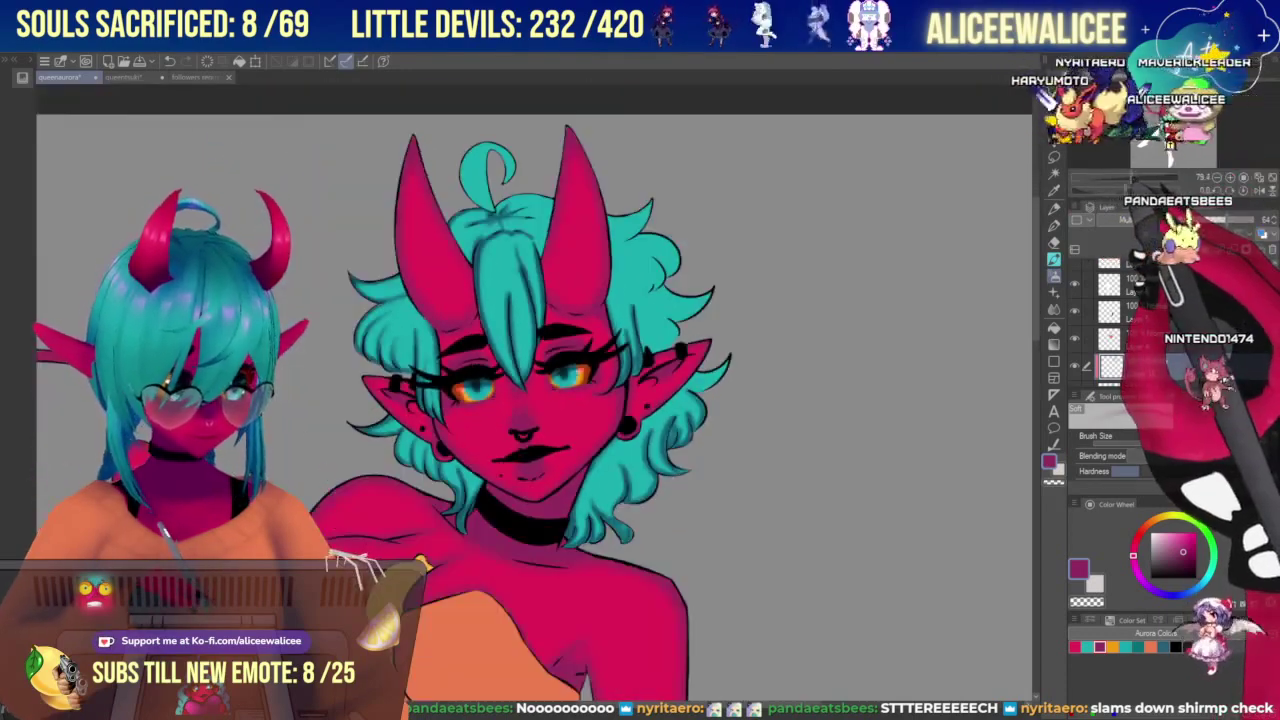
key("ctrl+plus")
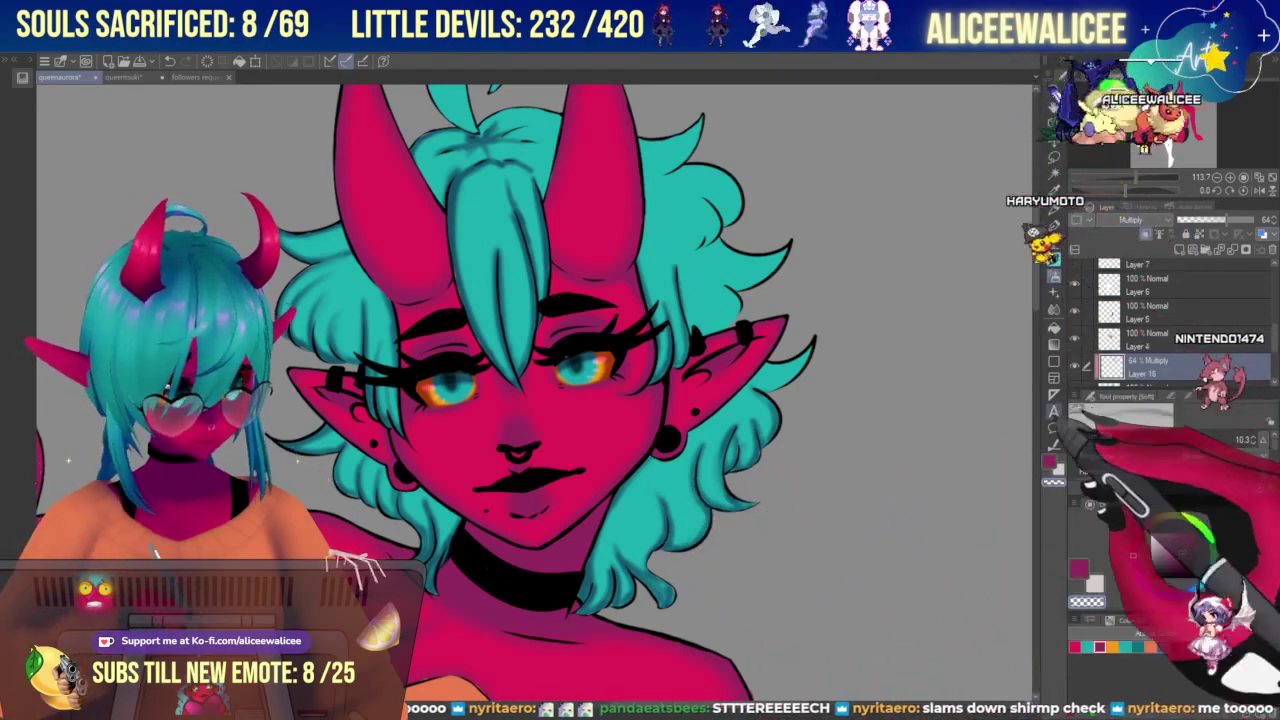
left_click_drag(1169, 124, 1171, 105)
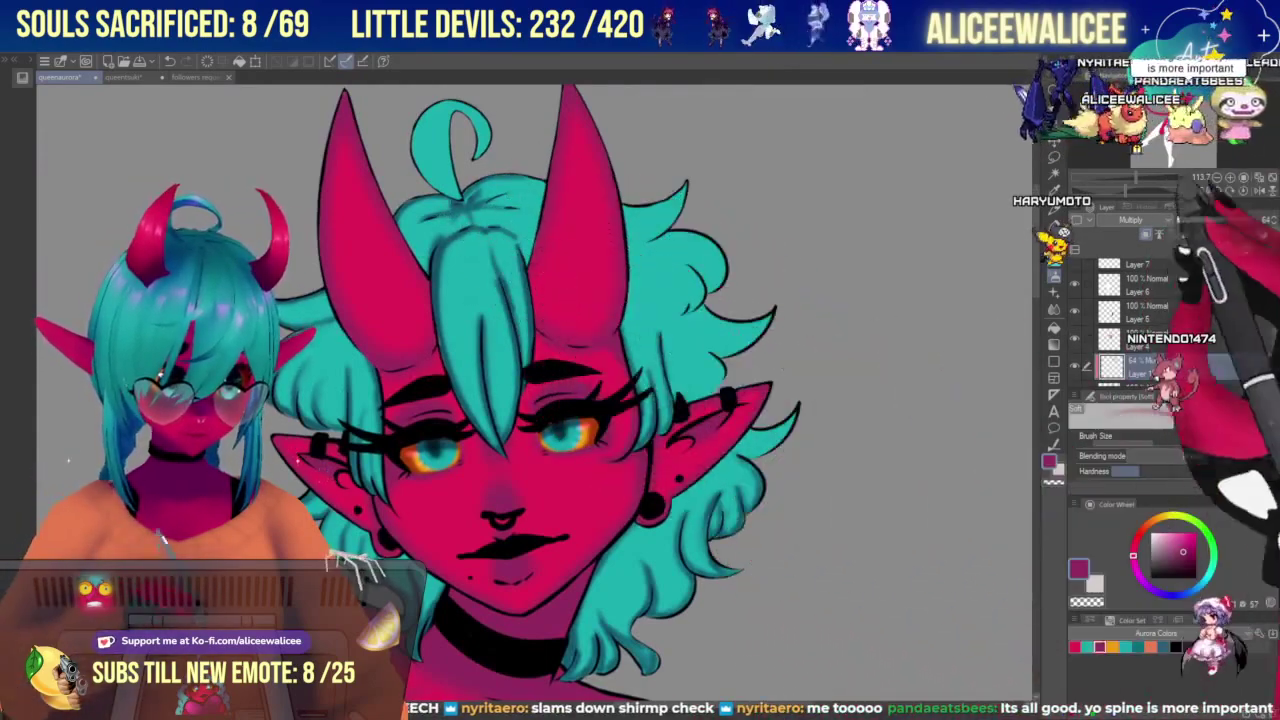
left_click_drag(1171, 107, 1170, 100)
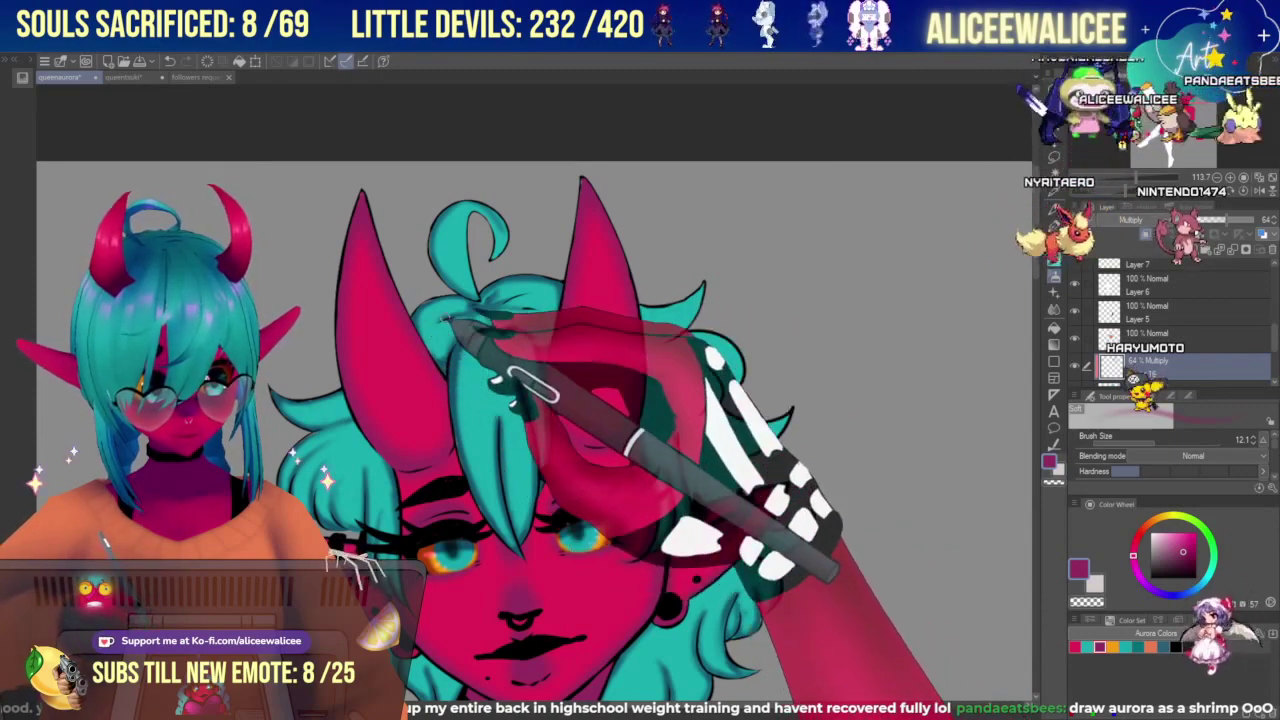
Blend the hair shadows with Blur at sizes 30.9 and 13.4, adding more shading to the outer curls with the Soft airbrush at 12.1.
left_click(1054, 310)
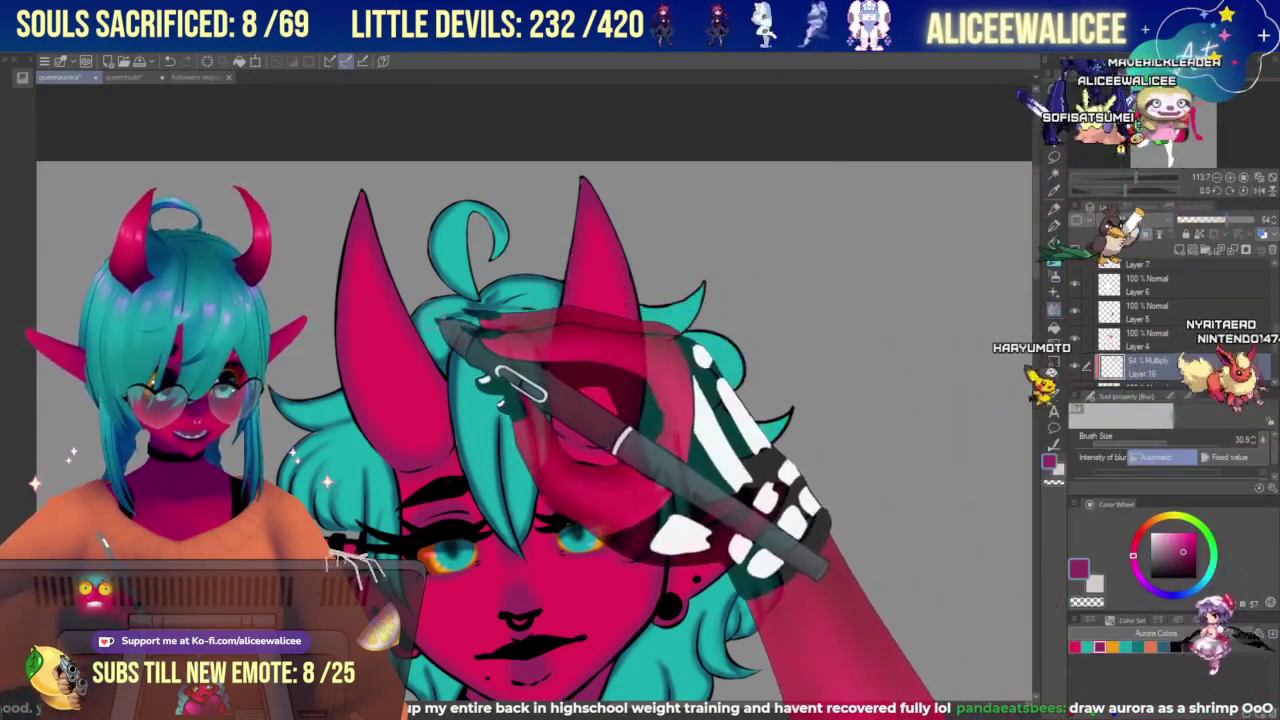
left_click_drag(443, 320, 449, 349)
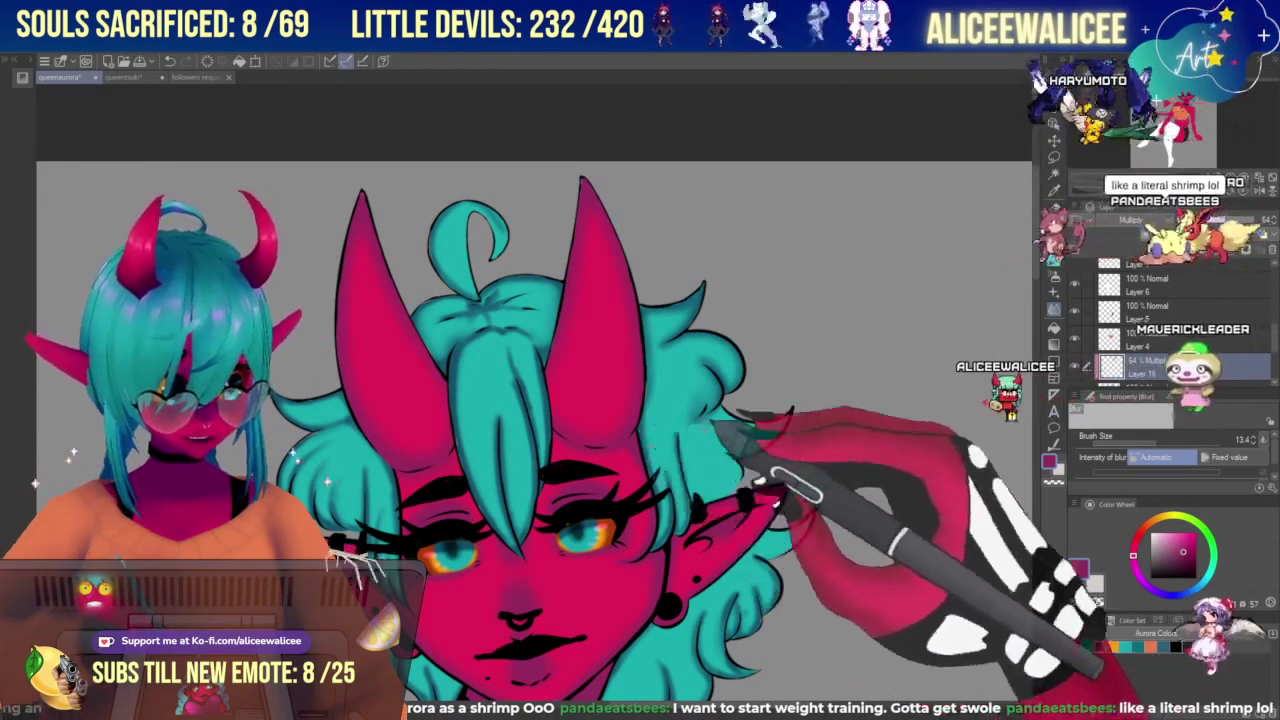
left_click(1054, 260)
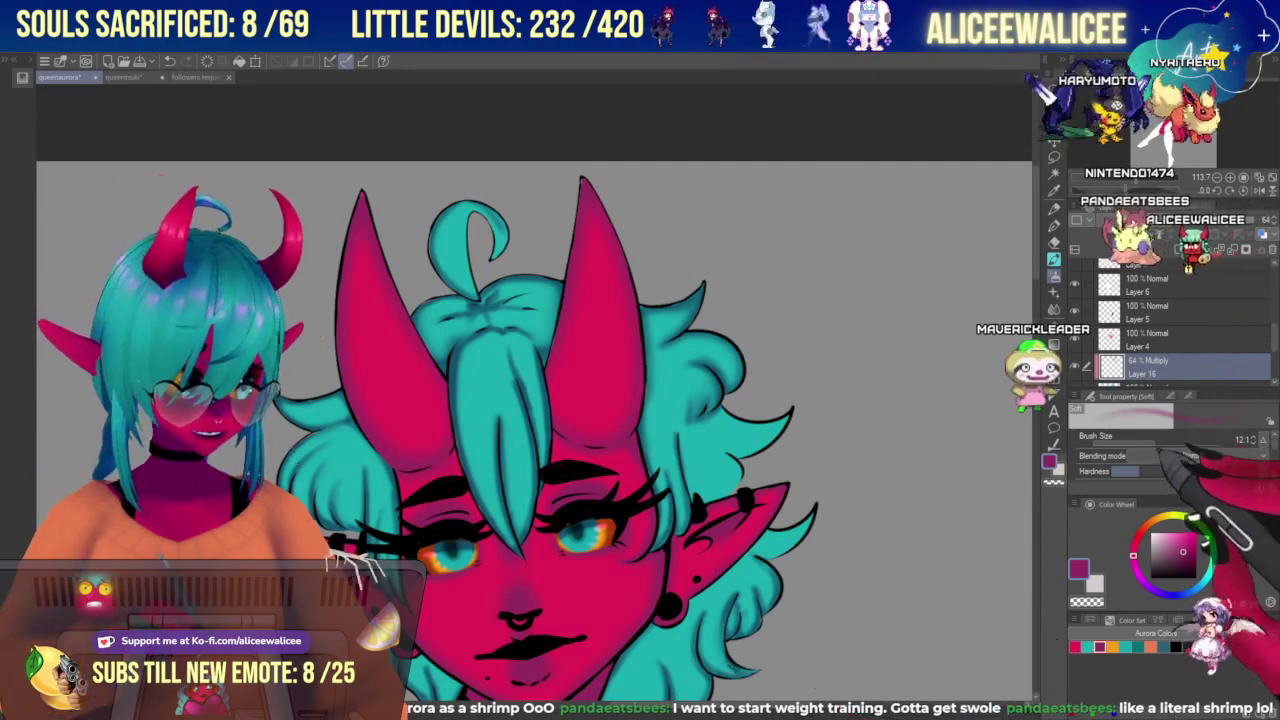
left_click_drag(1155, 98, 1157, 104)
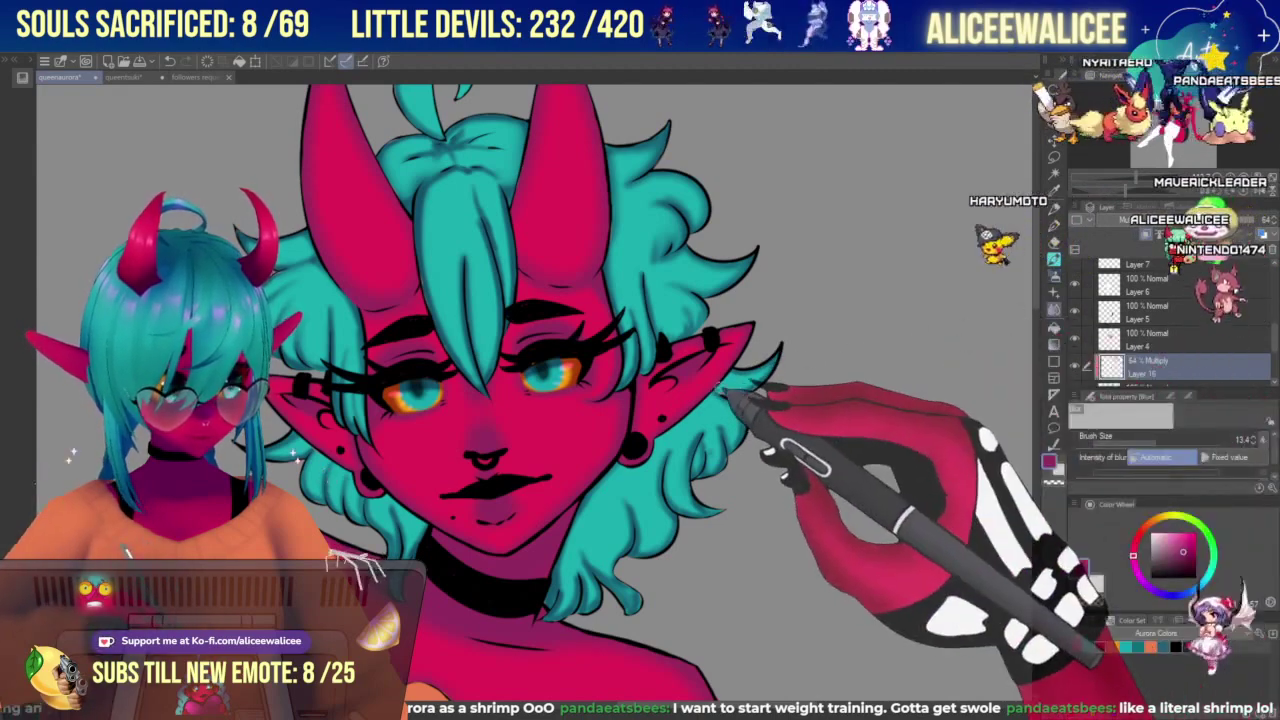
Paint soft highlights on the fringe and curls with the Soft airbrush on new Layer 17 in Add (Glow) mode.
left_click(1125, 178)
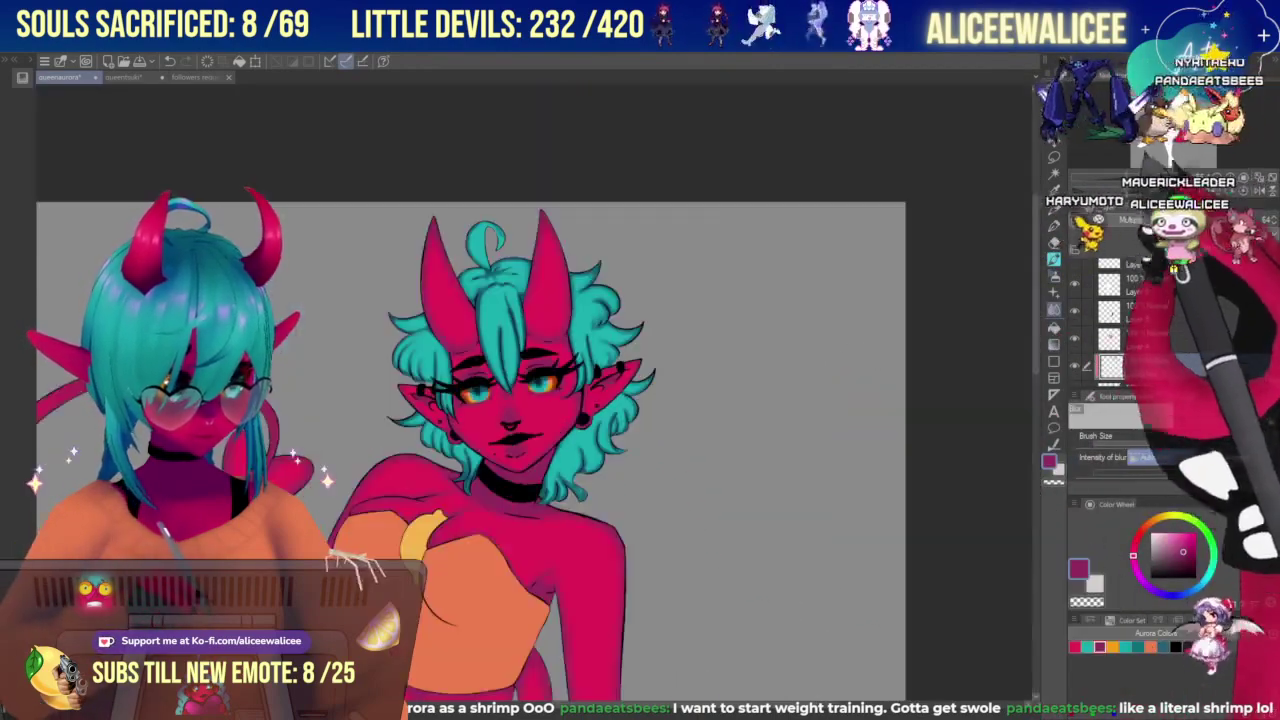
left_click_drag(1180, 120, 1178, 85)
left_click(1137, 178)
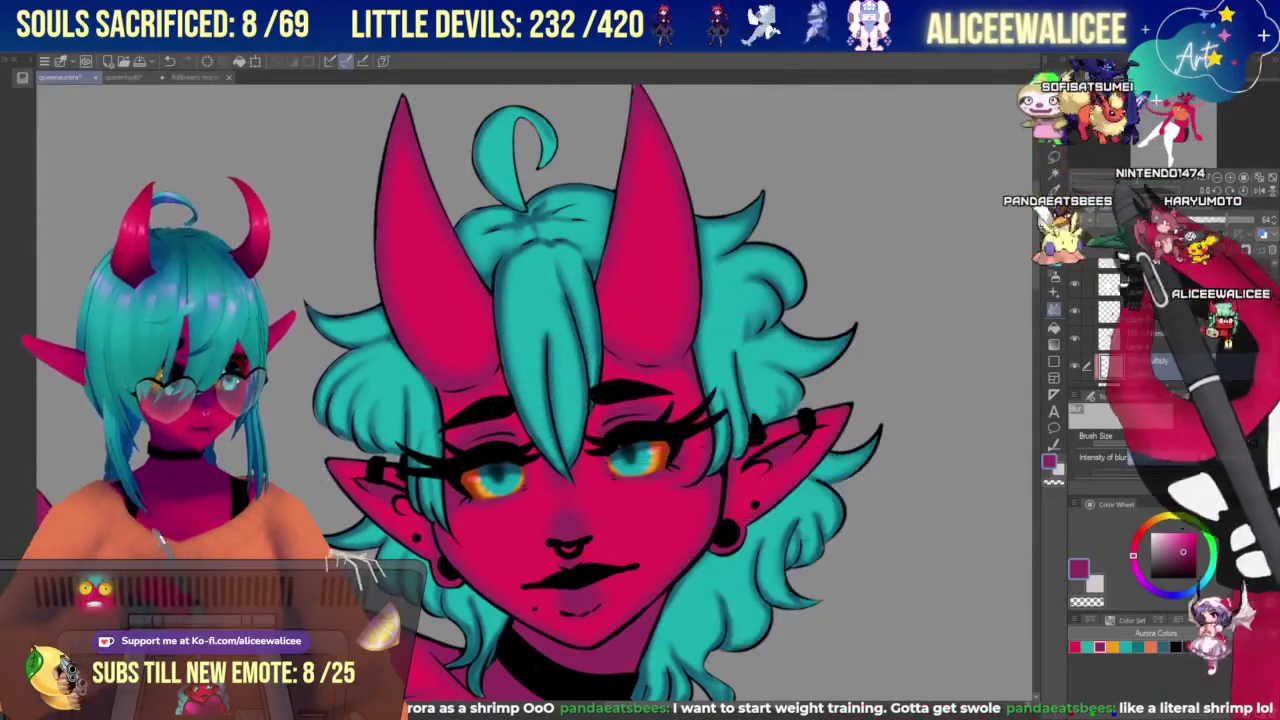
scroll(580, 477, "down", 3)
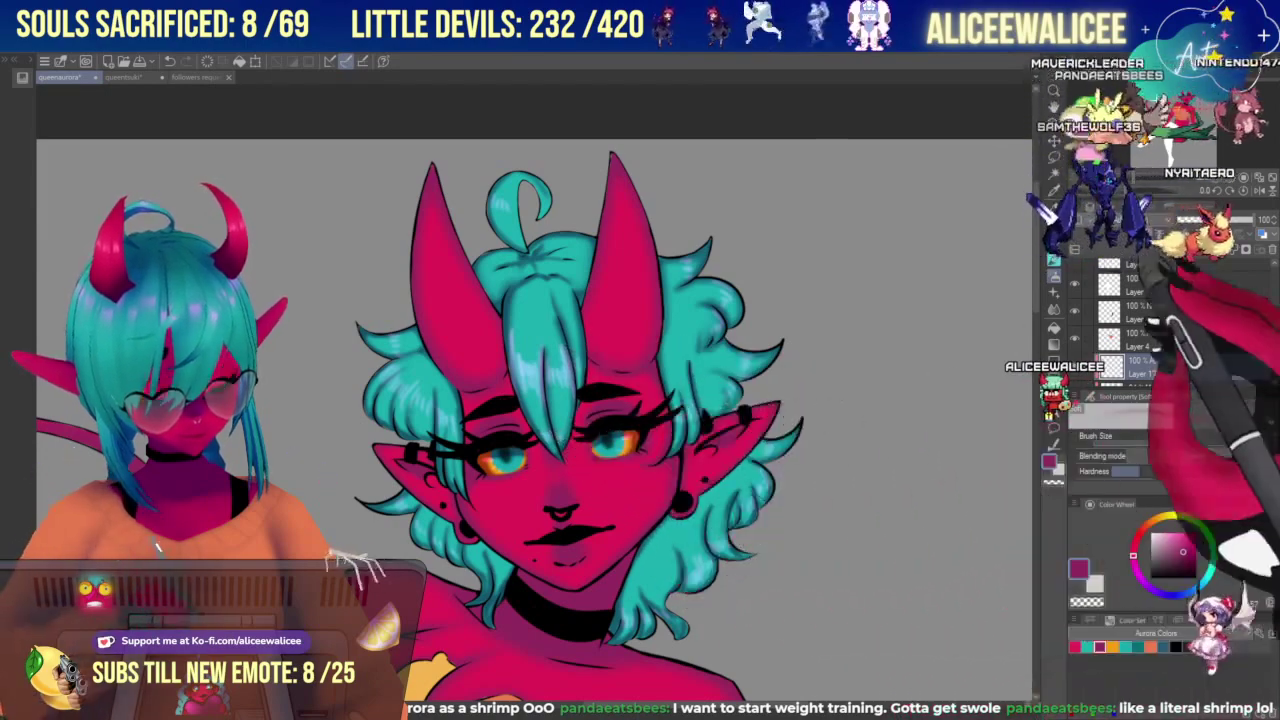
left_click(1129, 178)
left_click_drag(1129, 178, 1123, 178)
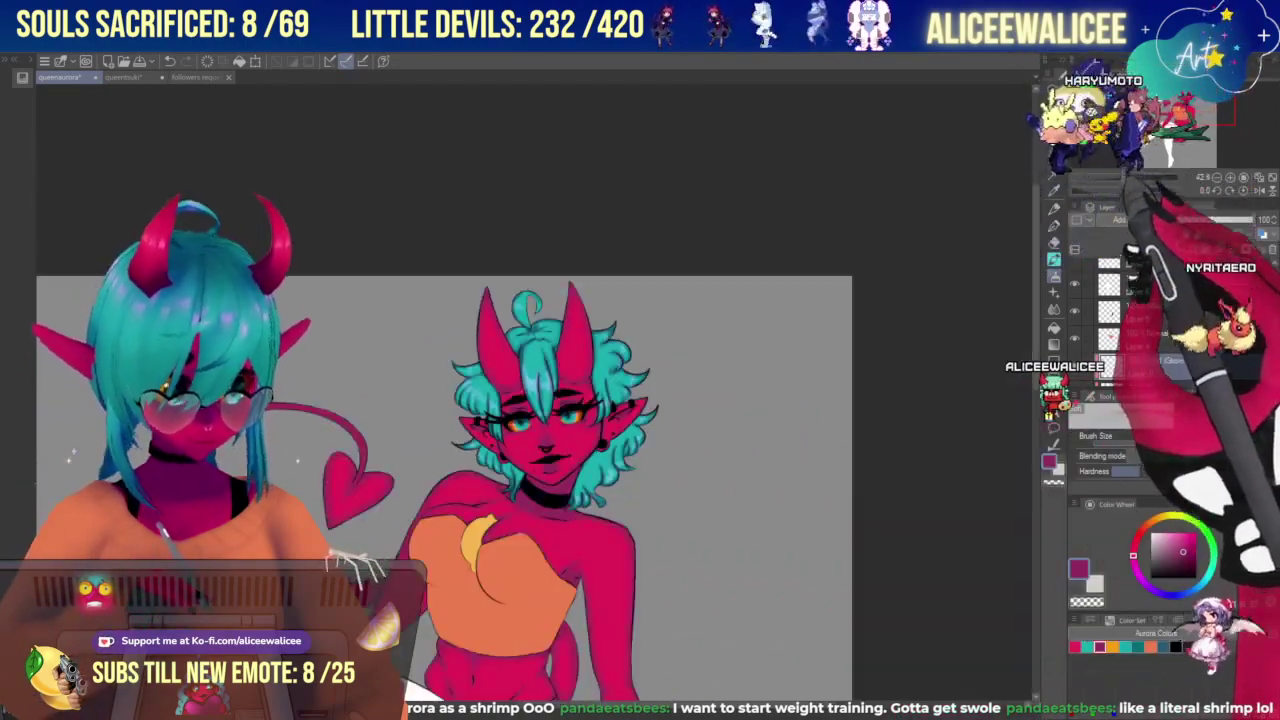
left_click_drag(1157, 120, 1155, 134)
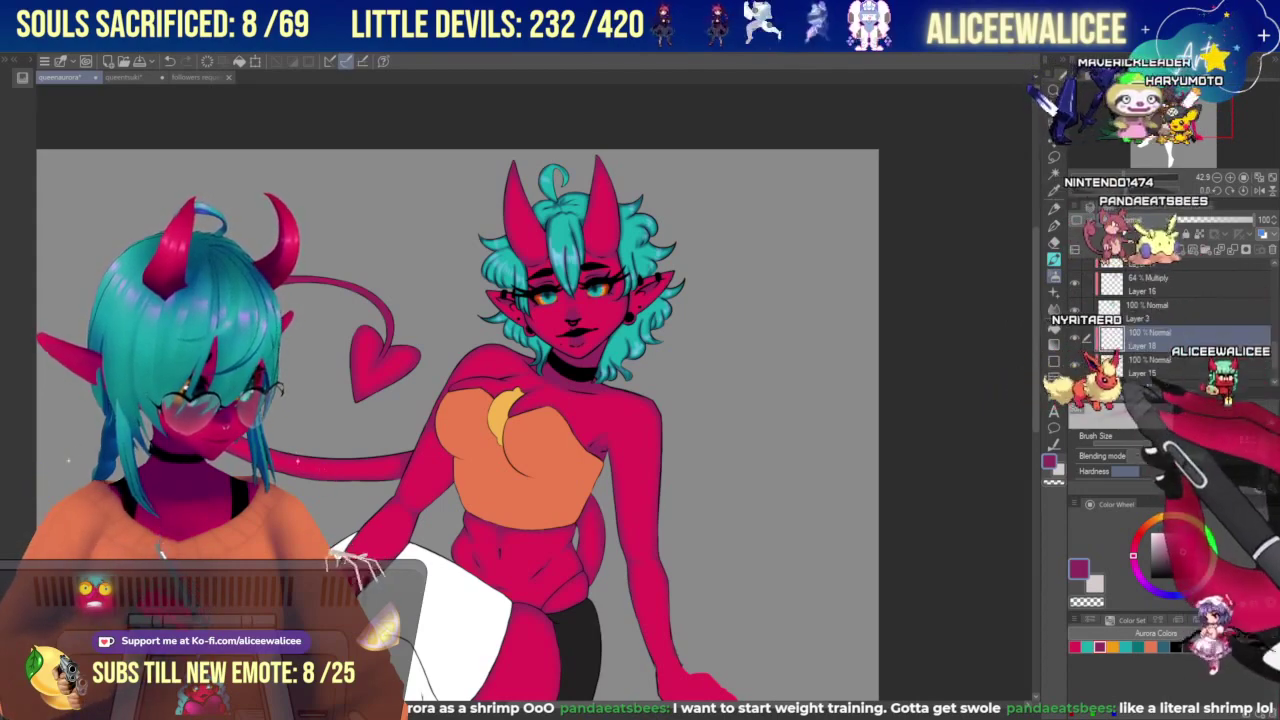
key("ctrl+plus")
left_click(1130, 178)
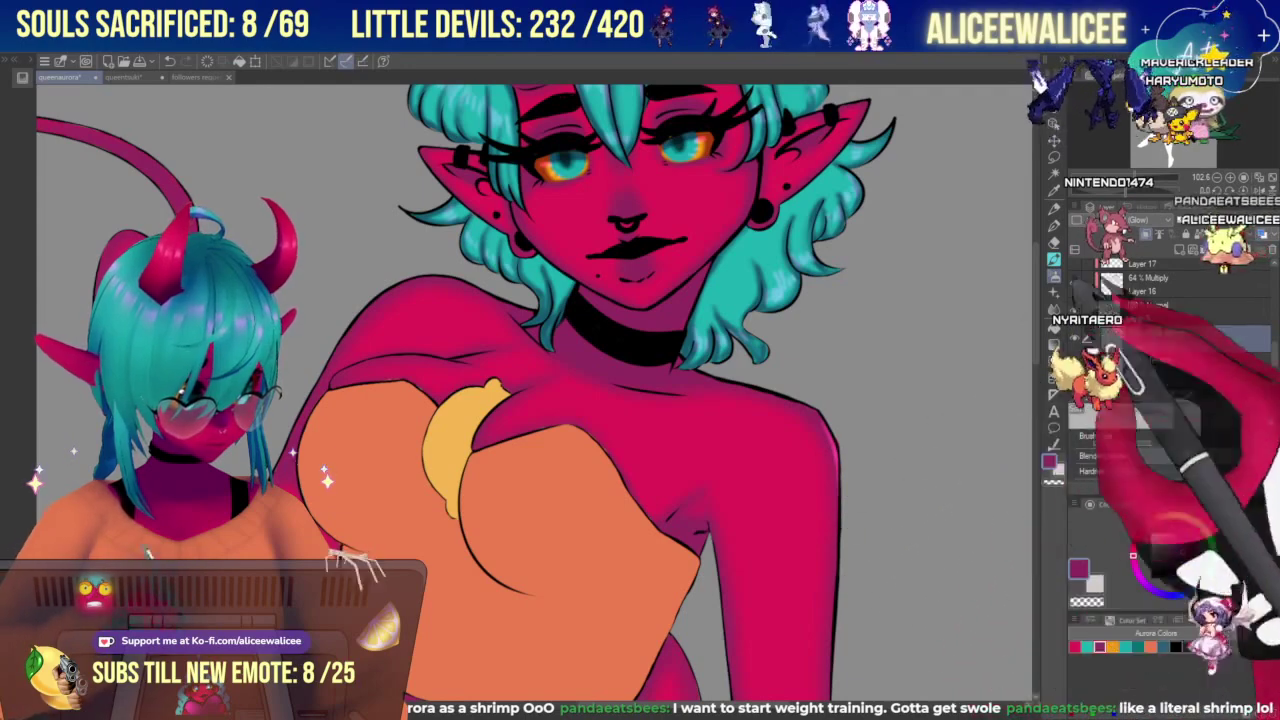
key("ctrl+minus")
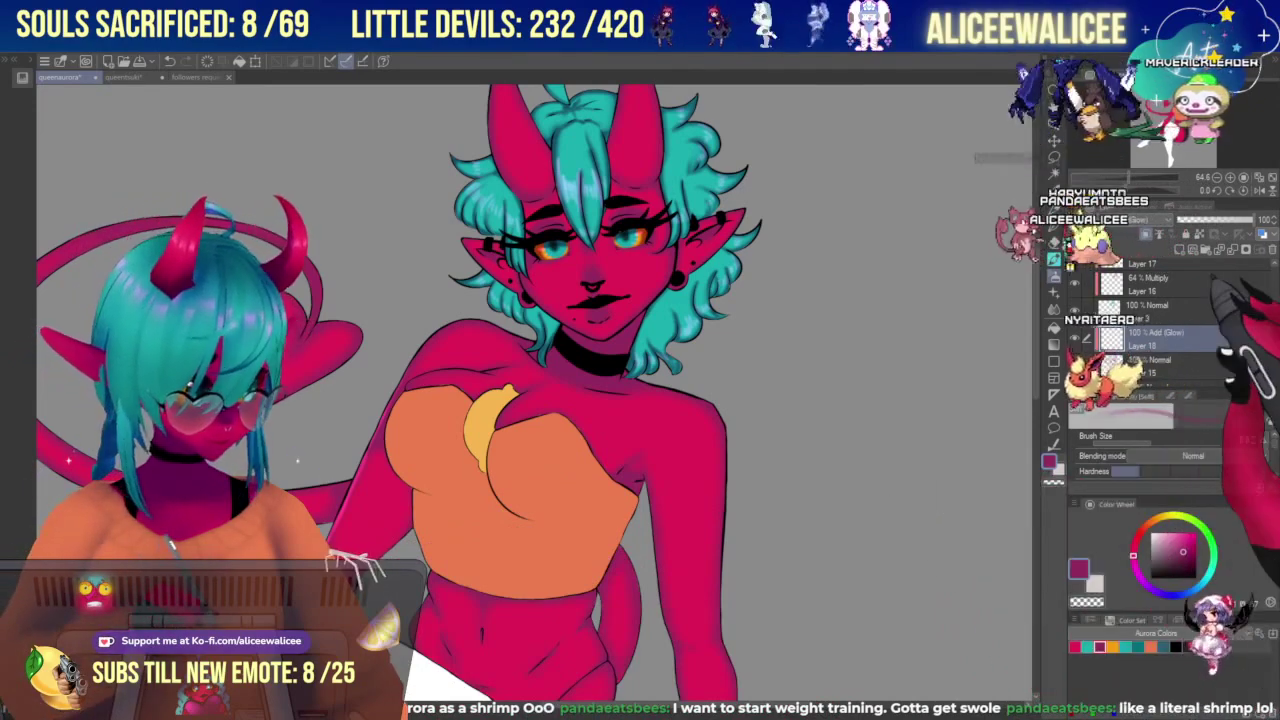
left_click(1272, 250)
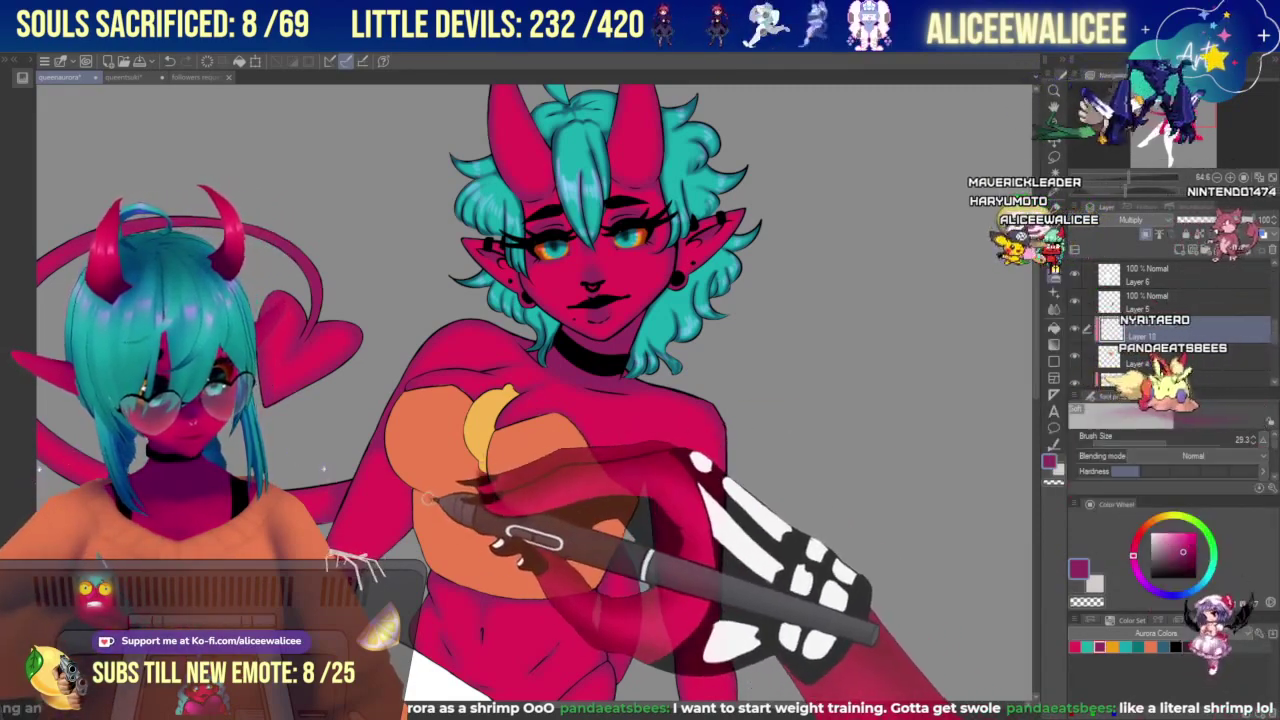
Shade the orange top's edges and underbust folds on a new Multiply layer with the Soft airbrush at size 29.3, blending with Blur at 20.4.
mouse_move(414, 492)
left_mouse_down()
mouse_move(416, 536)
mouse_move(457, 578)
mouse_move(541, 597)
mouse_move(590, 589)
left_mouse_up()
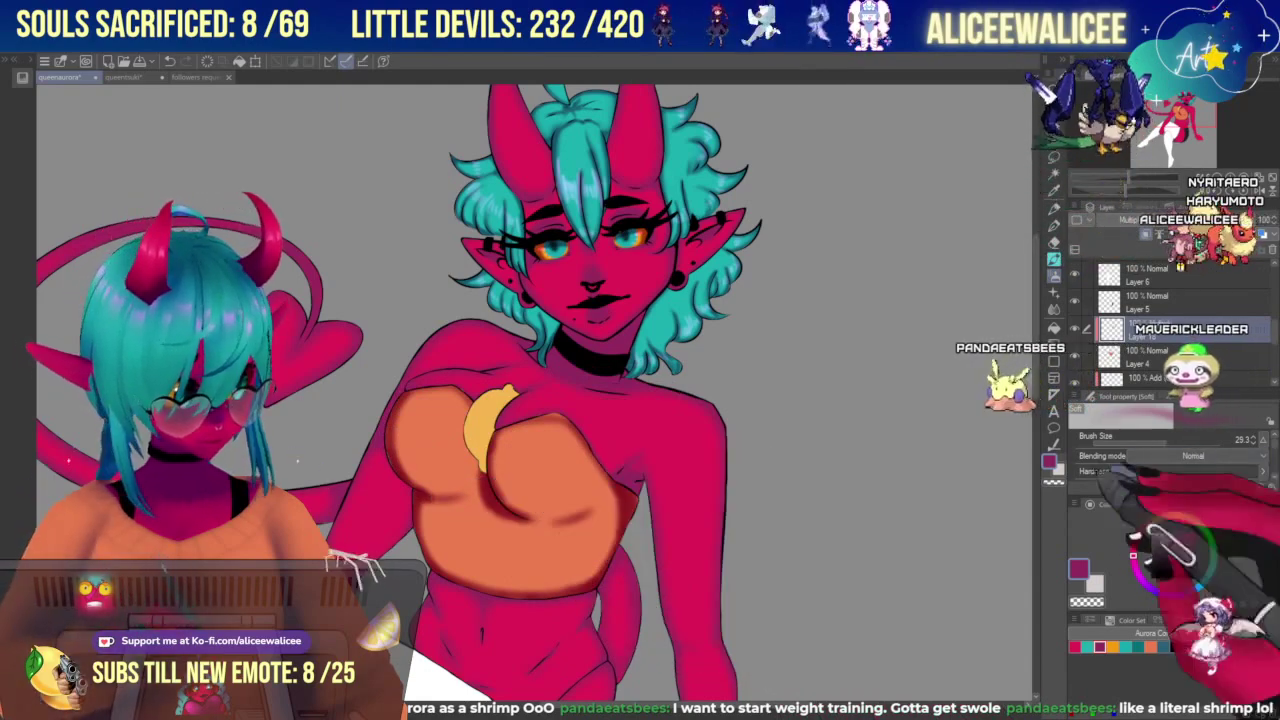
left_click(1054, 309)
left_click(1162, 442)
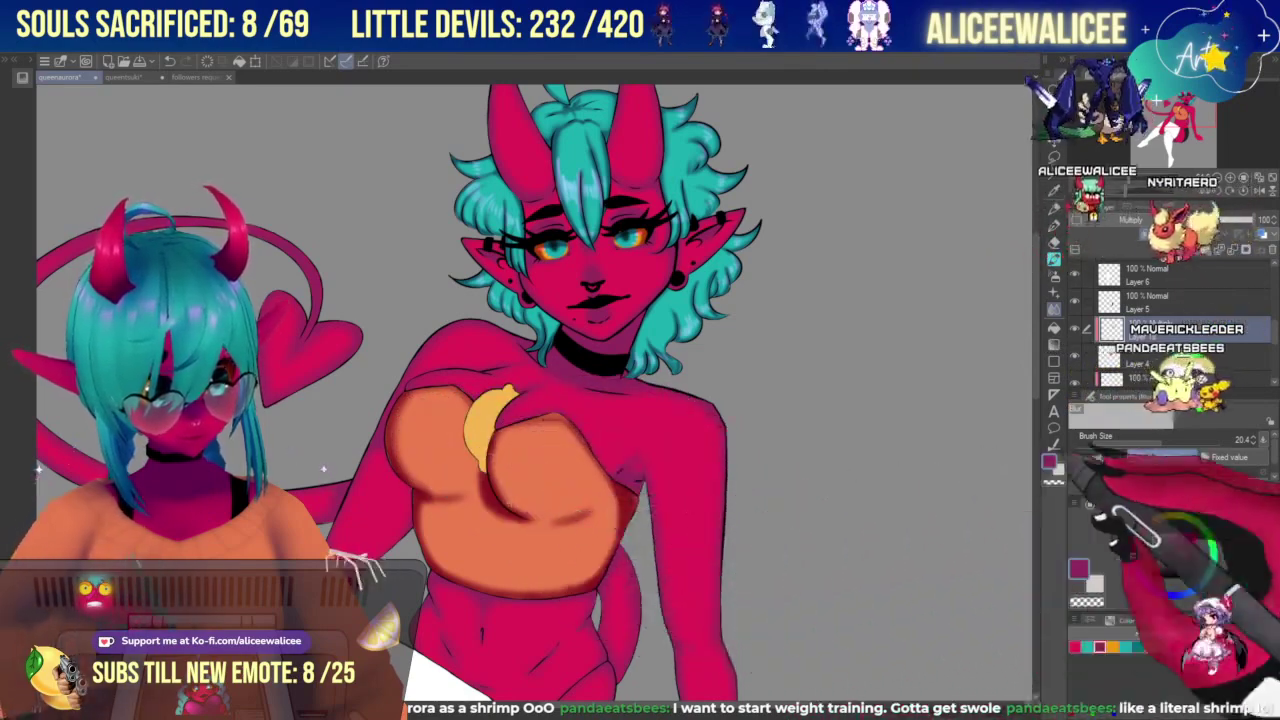
Deepen the shadows beneath the bust with the Soft airbrush at size 29.3 and smooth them with Blur at 36.1.
left_click(1054, 276)
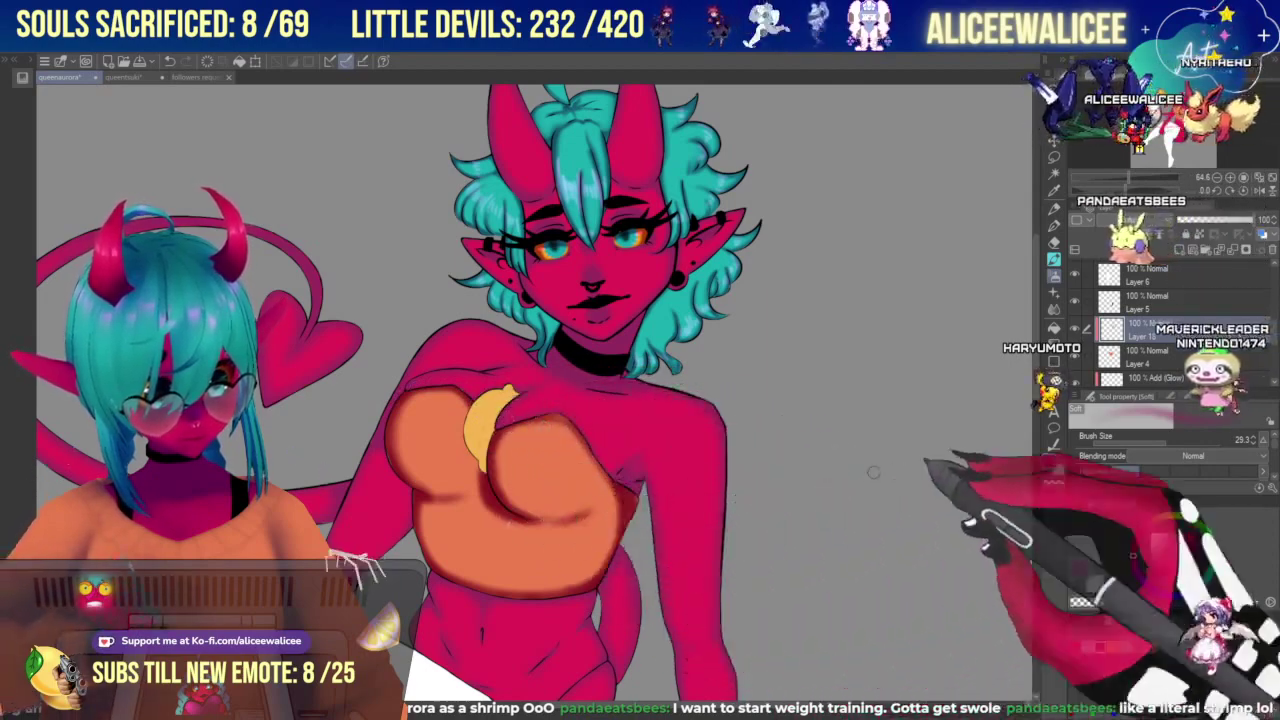
left_click(1054, 309)
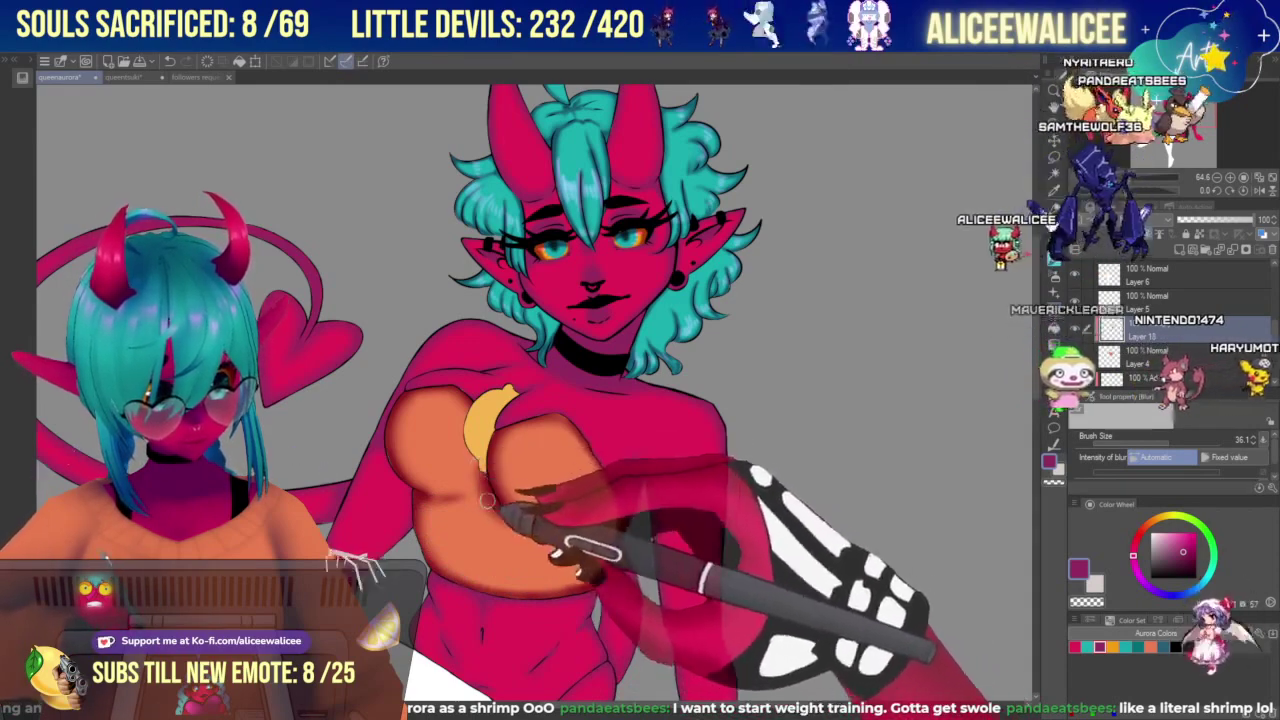
left_click(1054, 276)
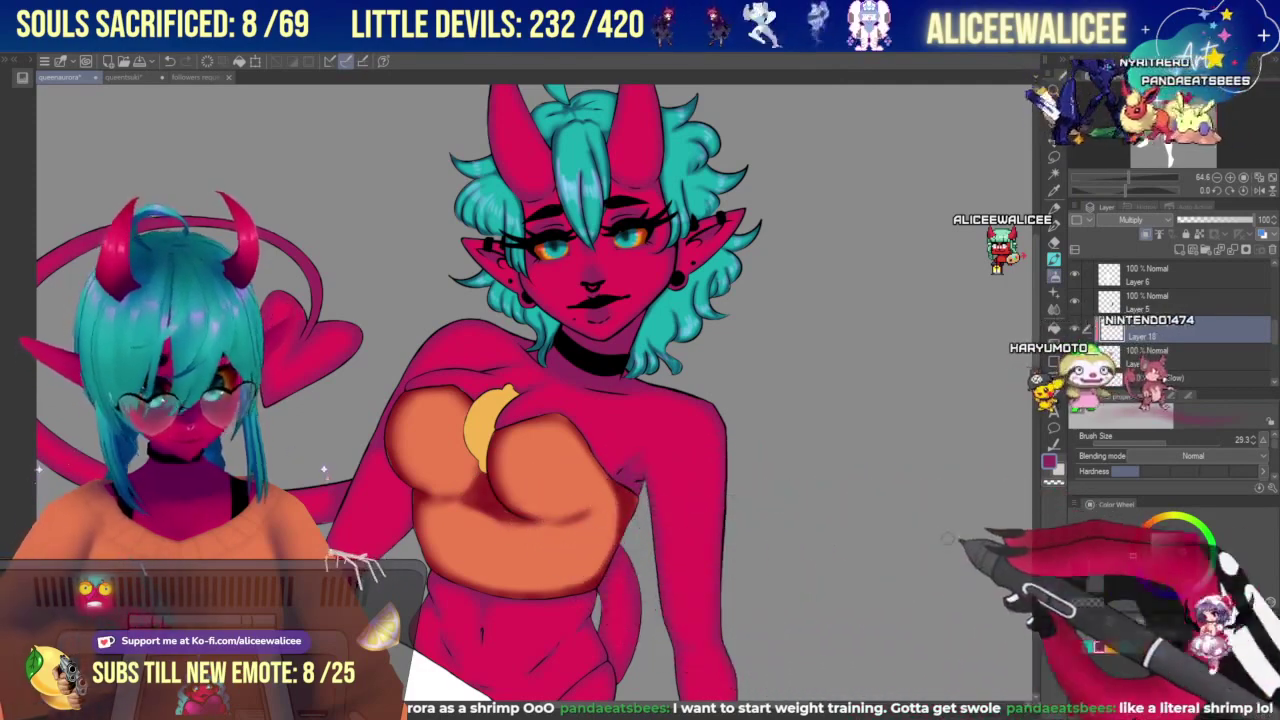
left_click(1054, 309)
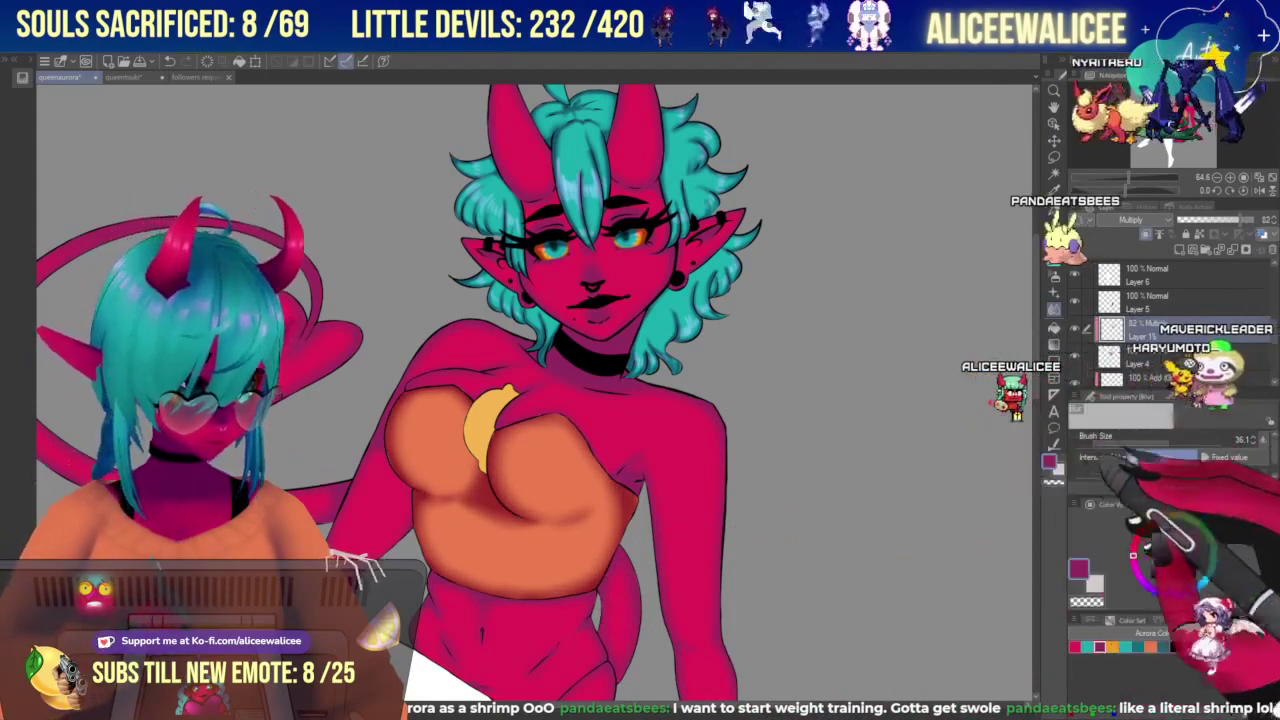
left_click(1054, 276)
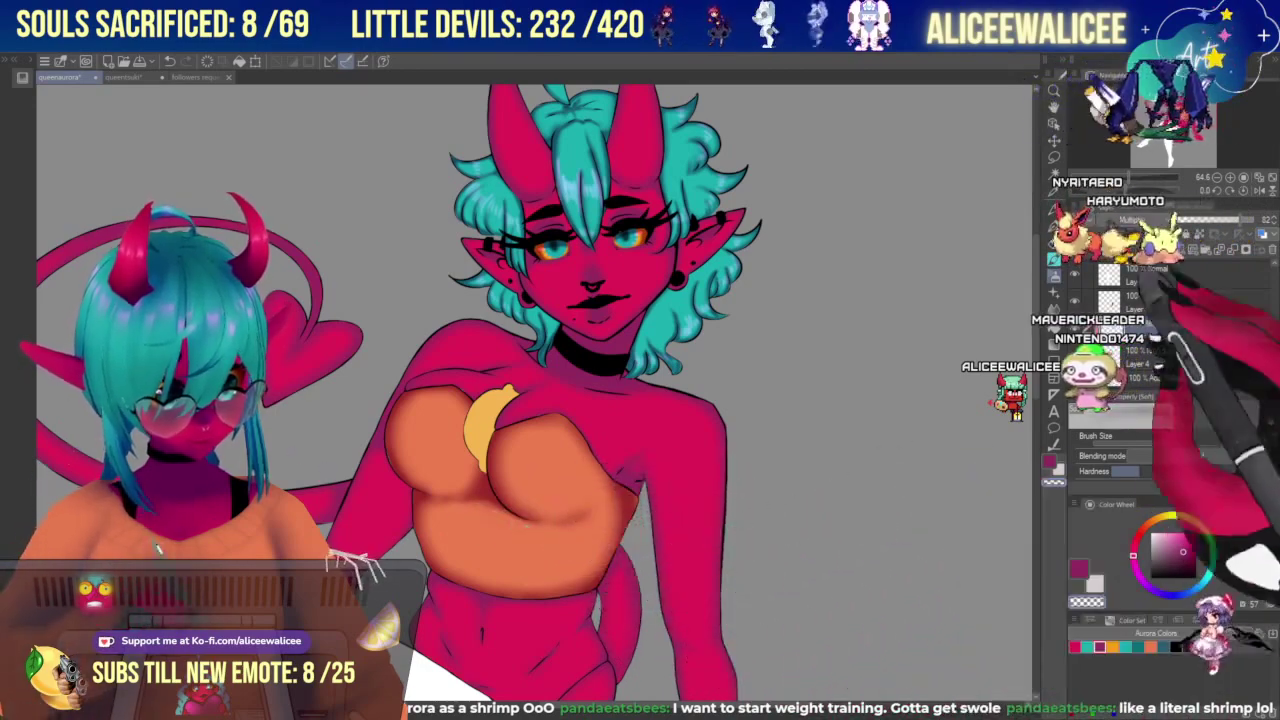
Shade the edges of the black shorts on new Layer 19 in Multiply mode and soften the shading with Blur at size 36.1.
scroll(535, 392, "down", 2)
left_click_drag(535, 392, 535, 340)
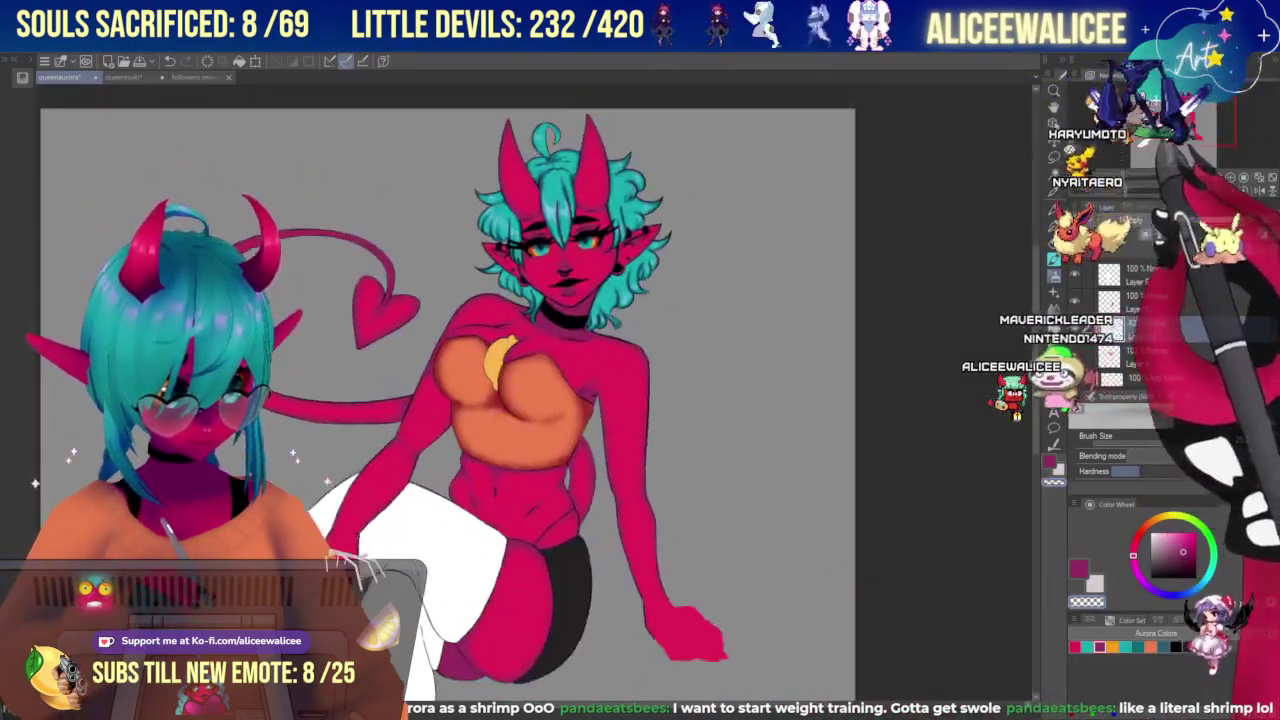
left_click_drag(1123, 178, 1133, 178)
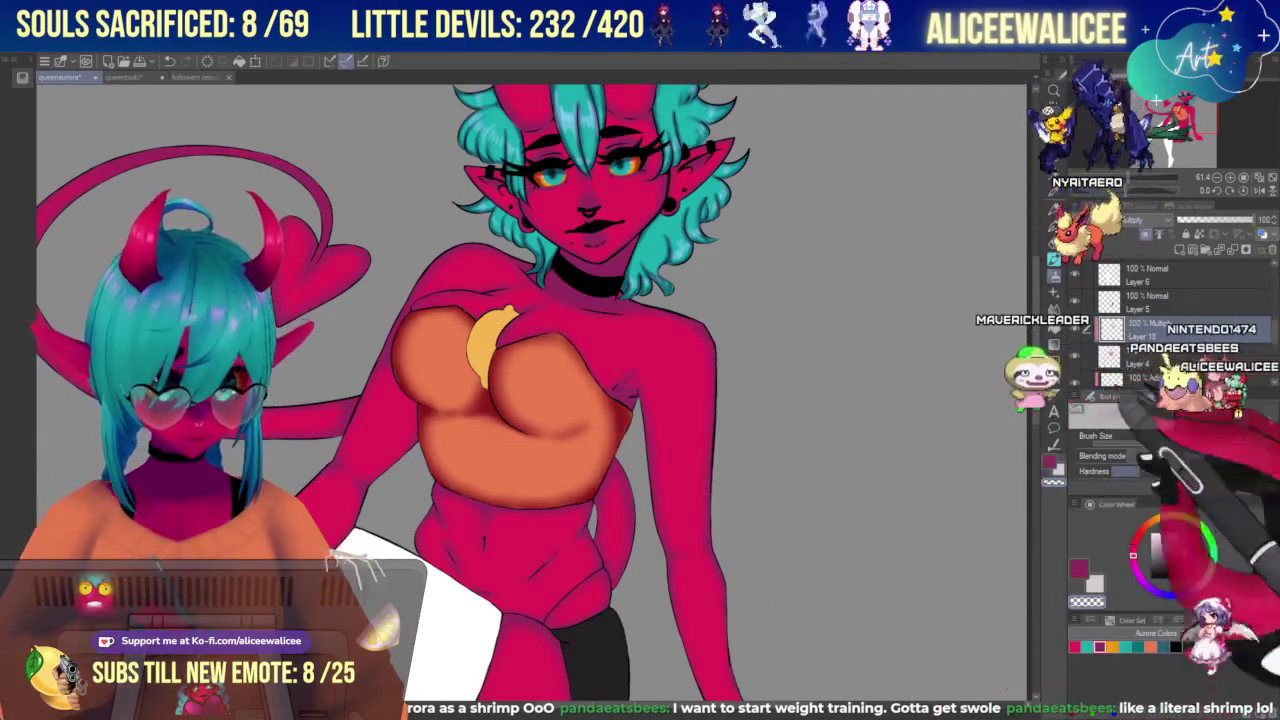
left_click_drag(1184, 117, 1180, 127)
scroll(560, 390, "down", 2)
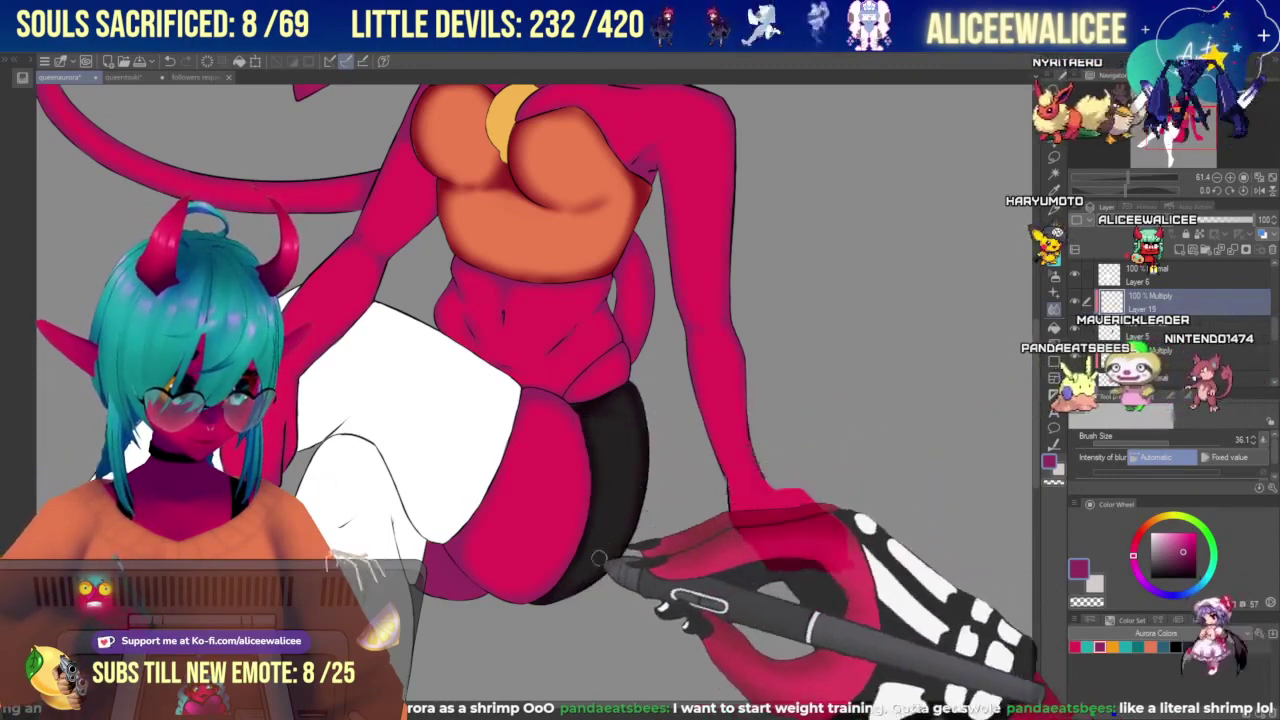
Shade the white stocking where the legs cross with the Soft airbrush at 40.1 on new Layer 20 in Multiply mode at 45% opacity.
left_click_drag(1127, 178, 1122, 178)
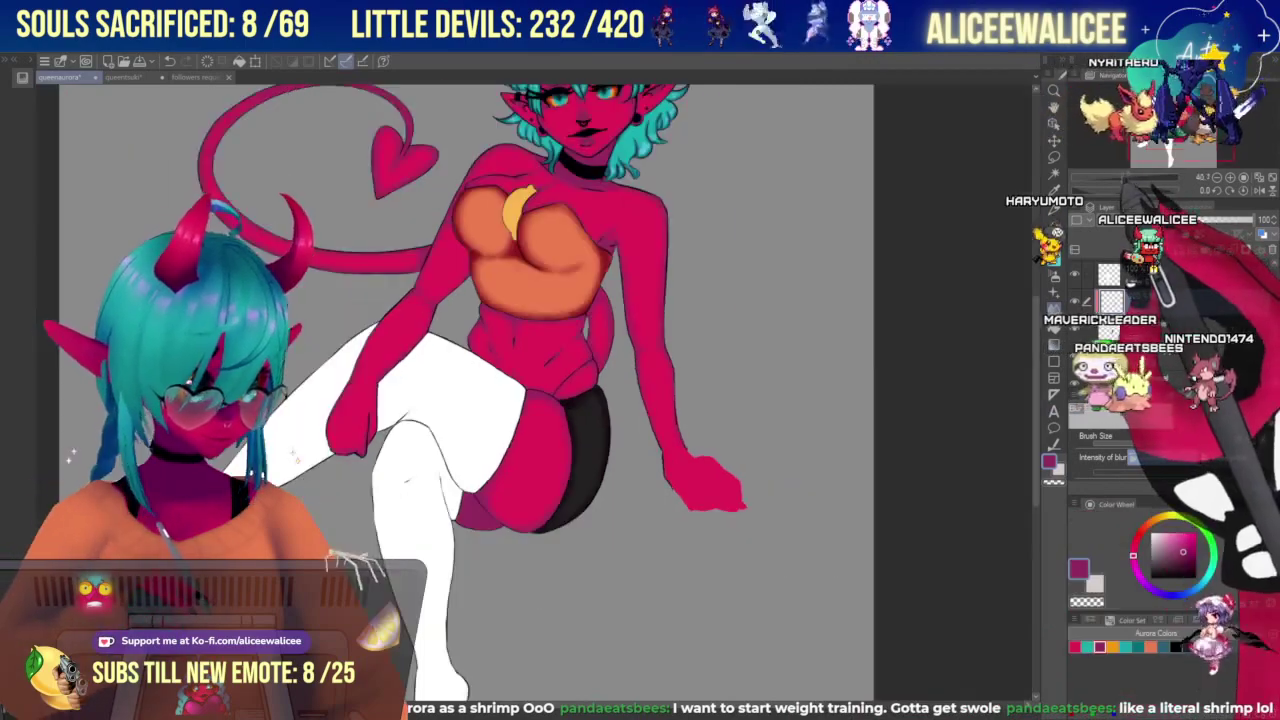
left_click_drag(1177, 136, 1170, 125)
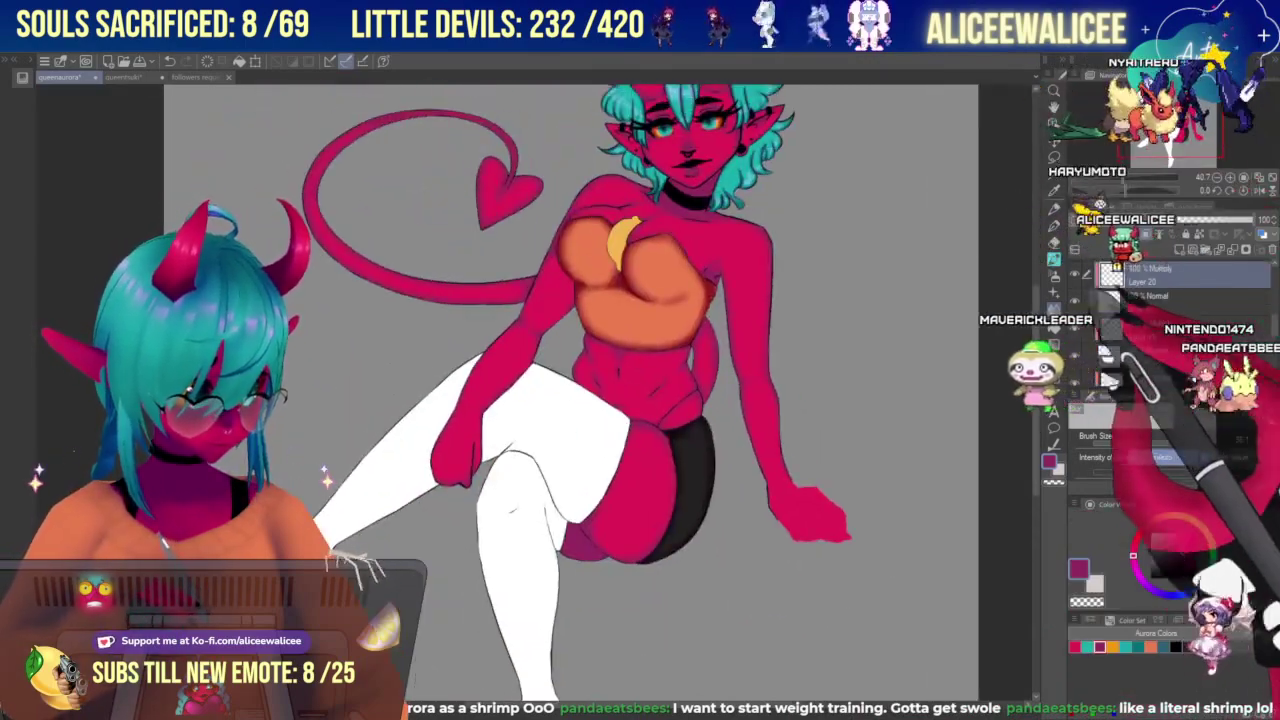
left_click(1054, 276)
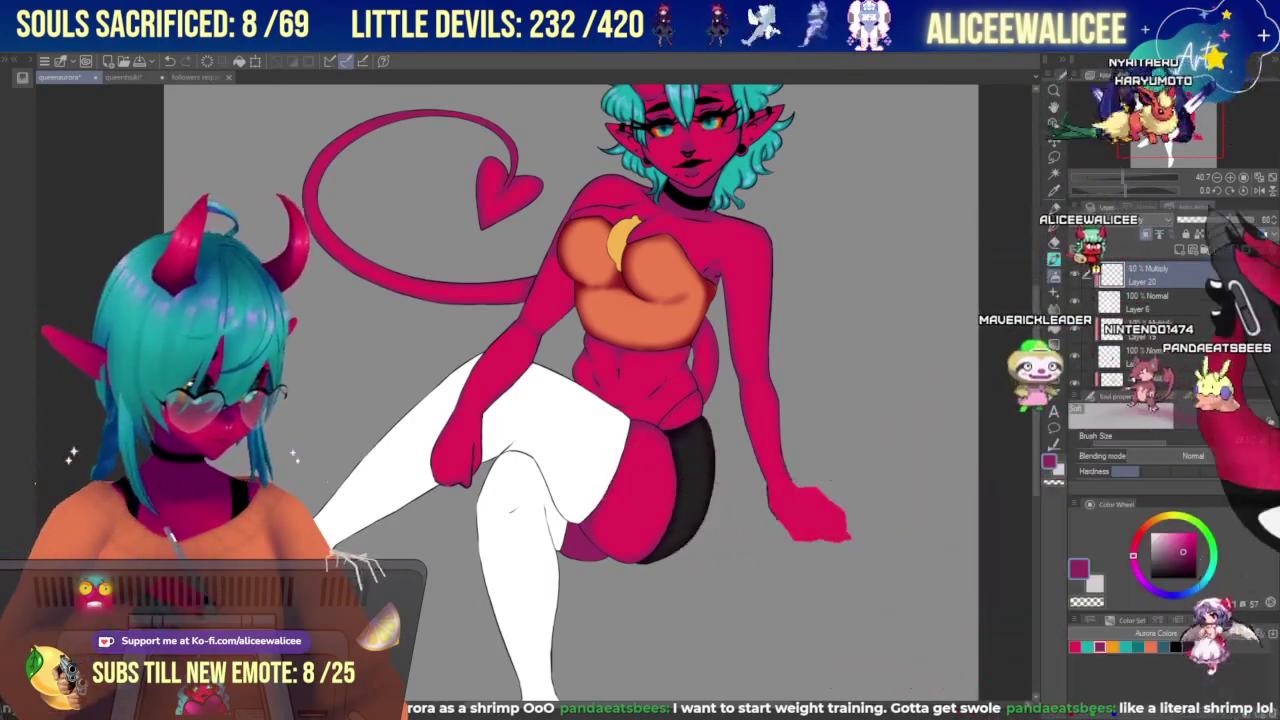
scroll(534, 393, "up", 3)
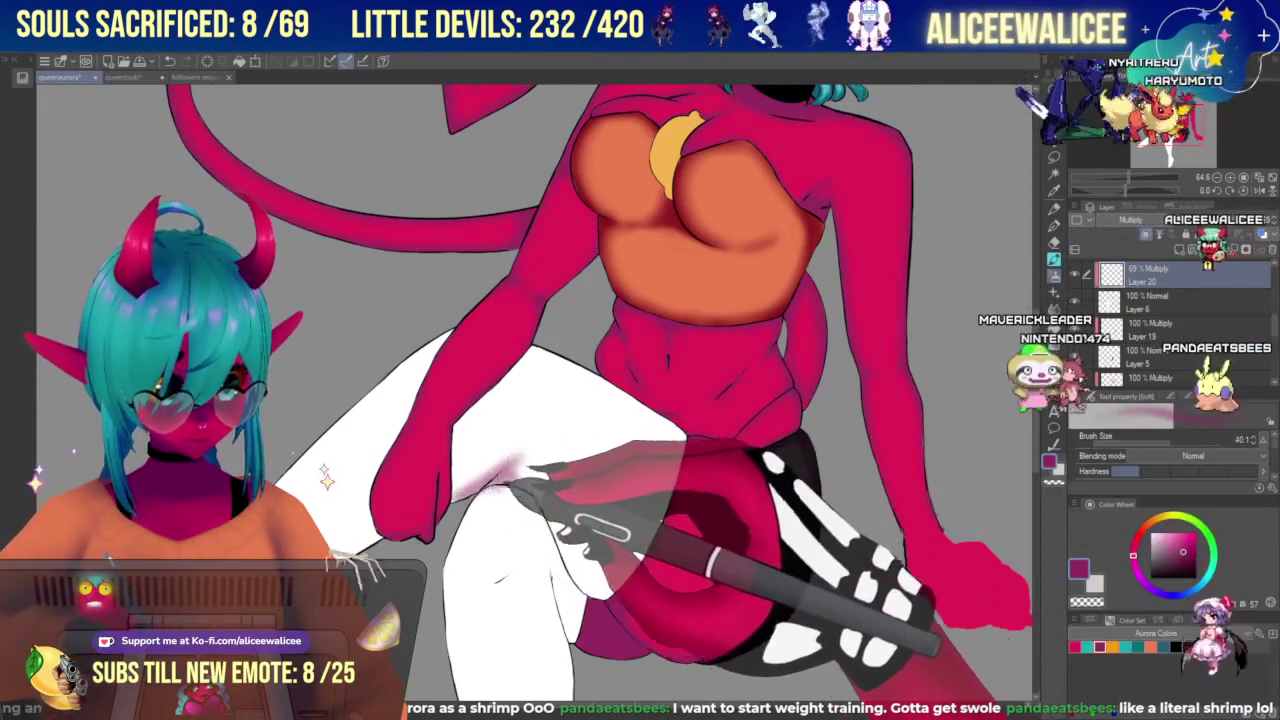
mouse_move(506, 486)
left_mouse_down()
mouse_move(537, 510)
mouse_move(564, 566)
left_mouse_up()
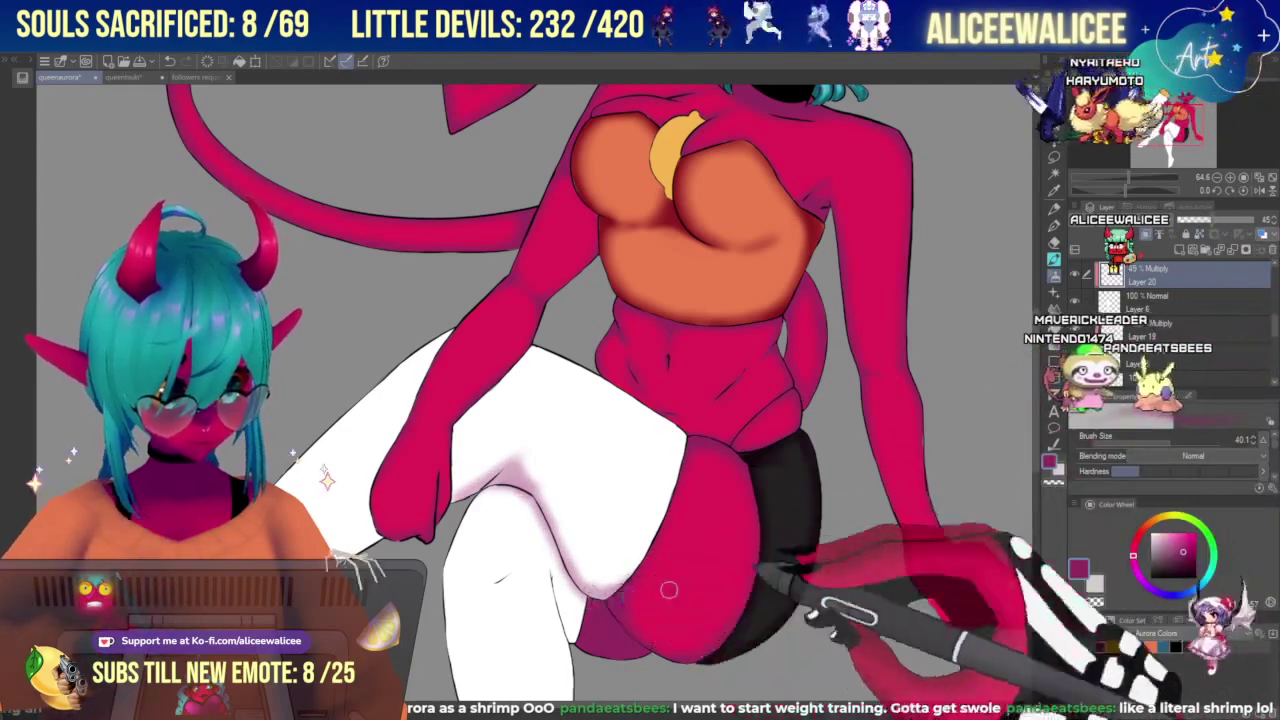
Extend the stocking shading around the upper thigh's edges and smooth it with Blur at size 36.1.
left_click(1178, 440)
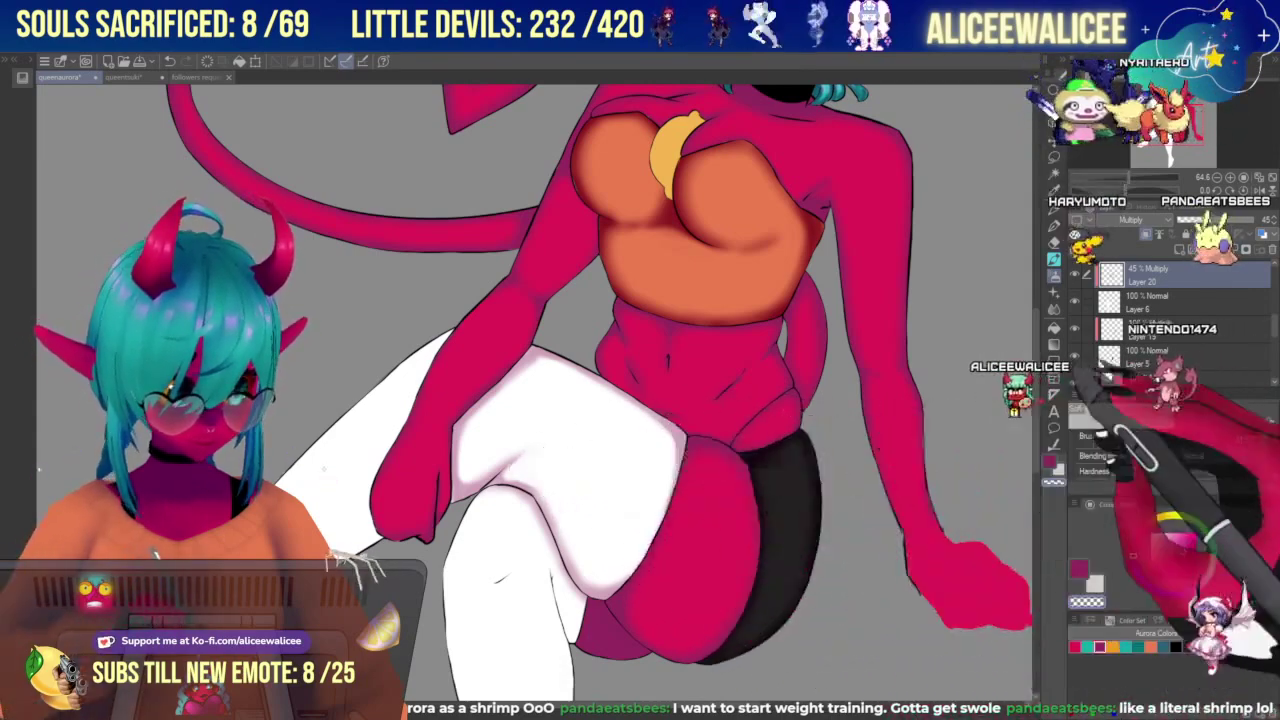
left_click(1054, 309)
left_click_drag(467, 480, 470, 486)
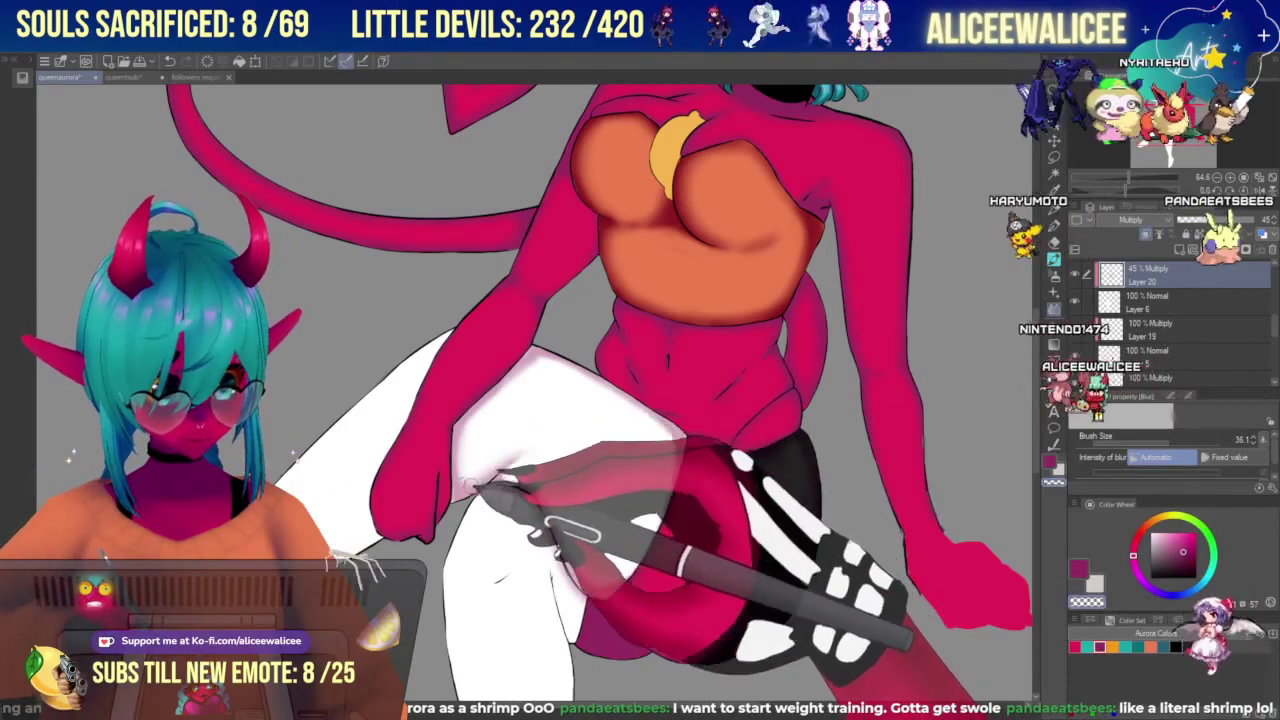
mouse_move(530, 387)
left_mouse_down()
mouse_move(561, 369)
mouse_move(532, 368)
mouse_move(591, 389)
mouse_move(585, 373)
mouse_move(663, 436)
left_mouse_up()
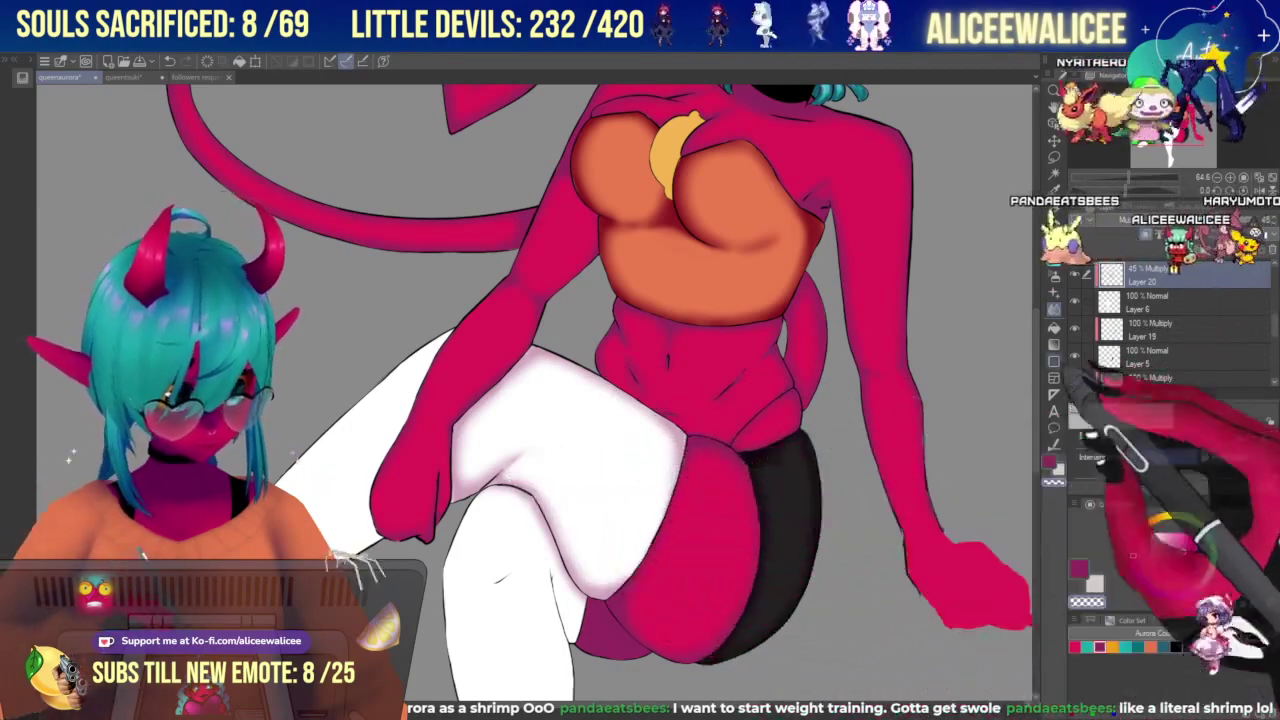
Paint the fold shadow rising from the leg crossing with the Soft airbrush at size 21.5 and soften it with Blur at 36.1.
left_click(1054, 276)
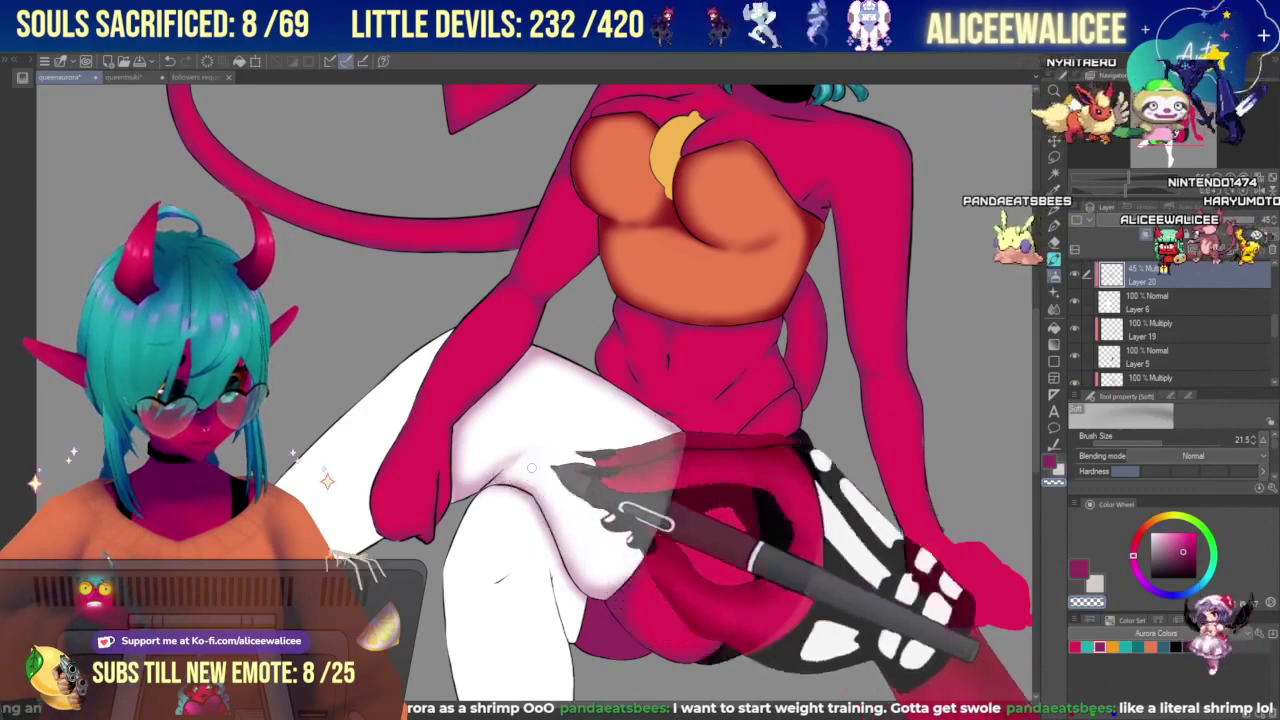
left_click(1050, 461)
left_click_drag(494, 476, 542, 440)
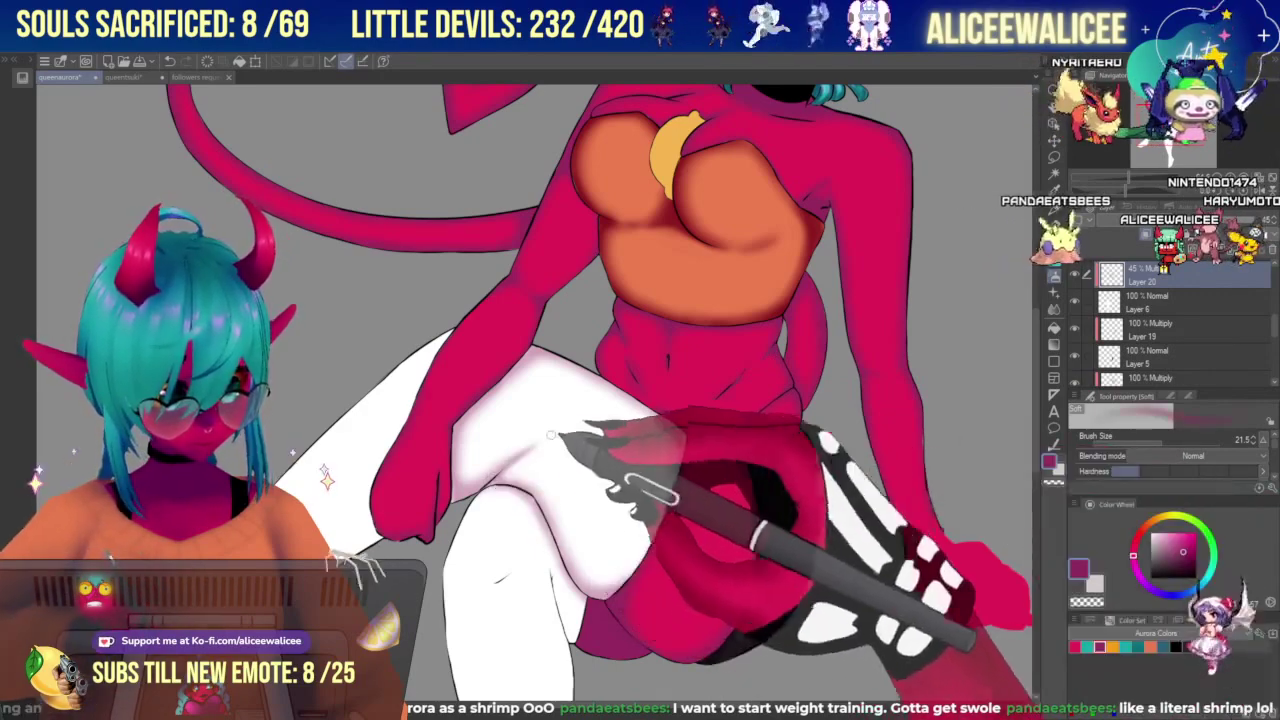
left_click(1054, 310)
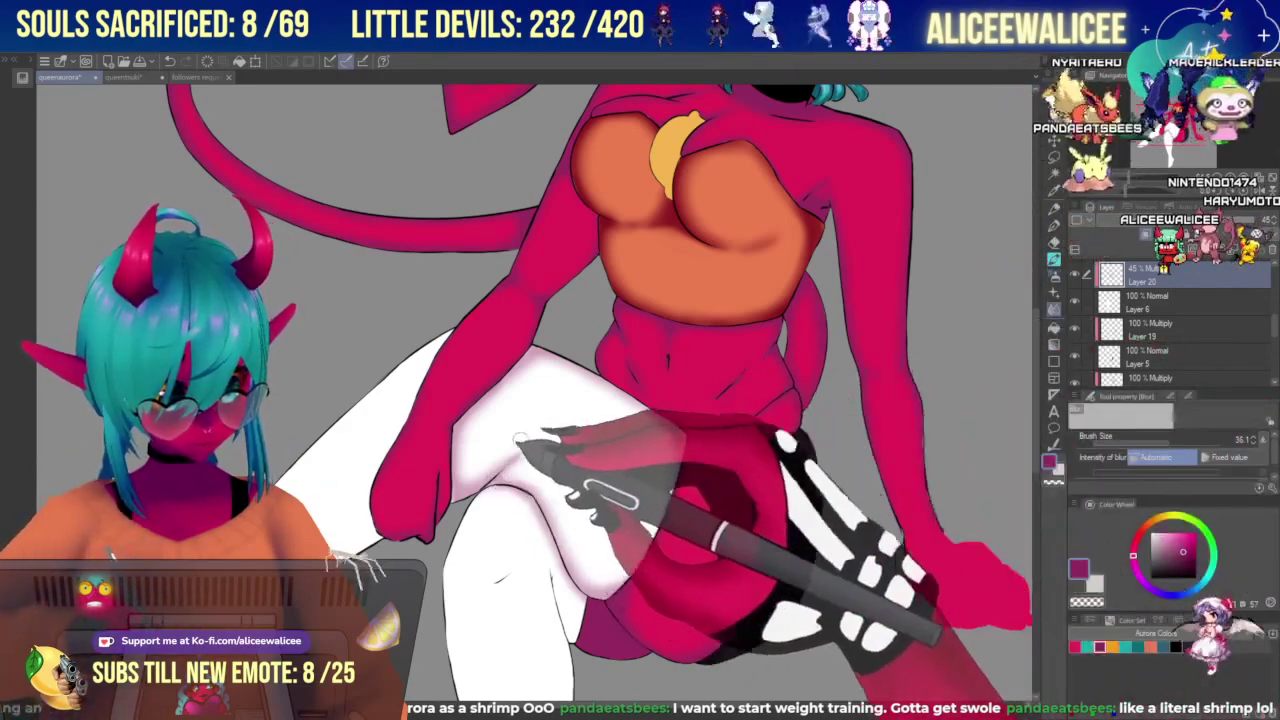
Shade the edges of the raised lower leg and ankle on Layer 20 with the Soft airbrush at size 21.5.
left_click_drag(1172, 122, 1172, 140)
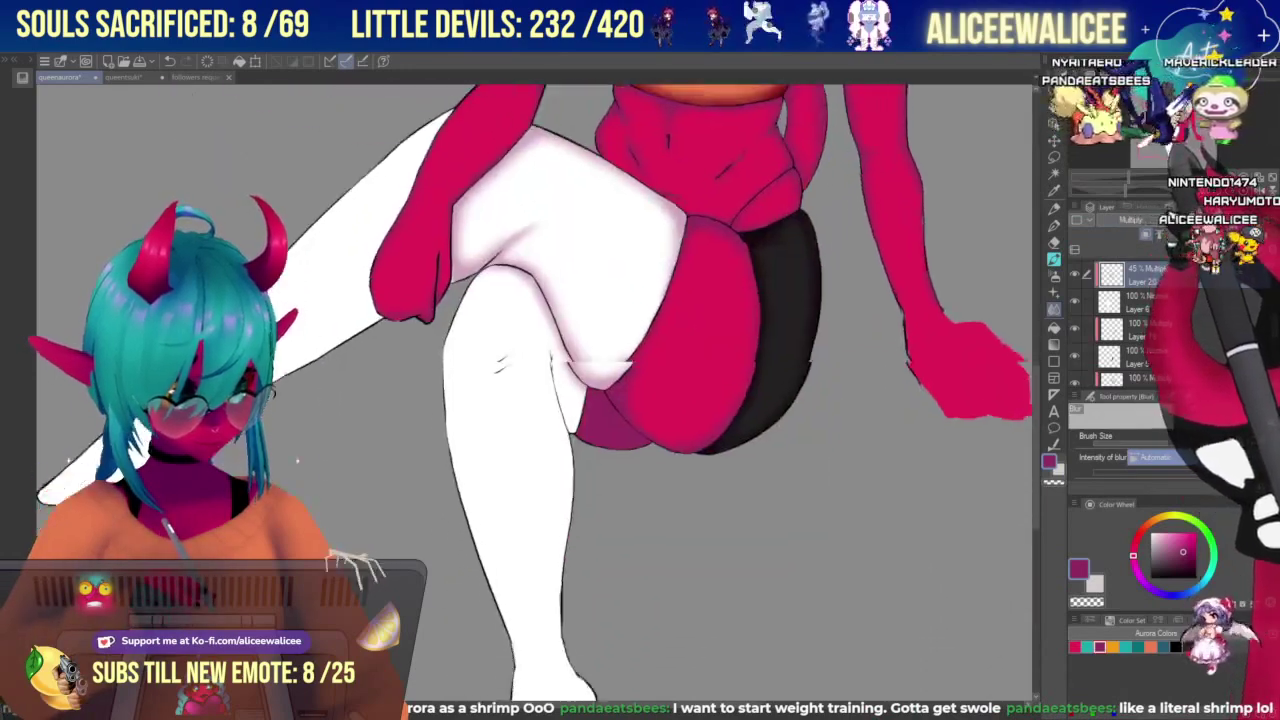
mouse_move(590, 350)
left_mouse_down()
mouse_move(640, 374)
mouse_move(701, 440)
mouse_move(614, 336)
left_mouse_up()
left_click(1054, 276)
left_click_drag(600, 390, 716, 464)
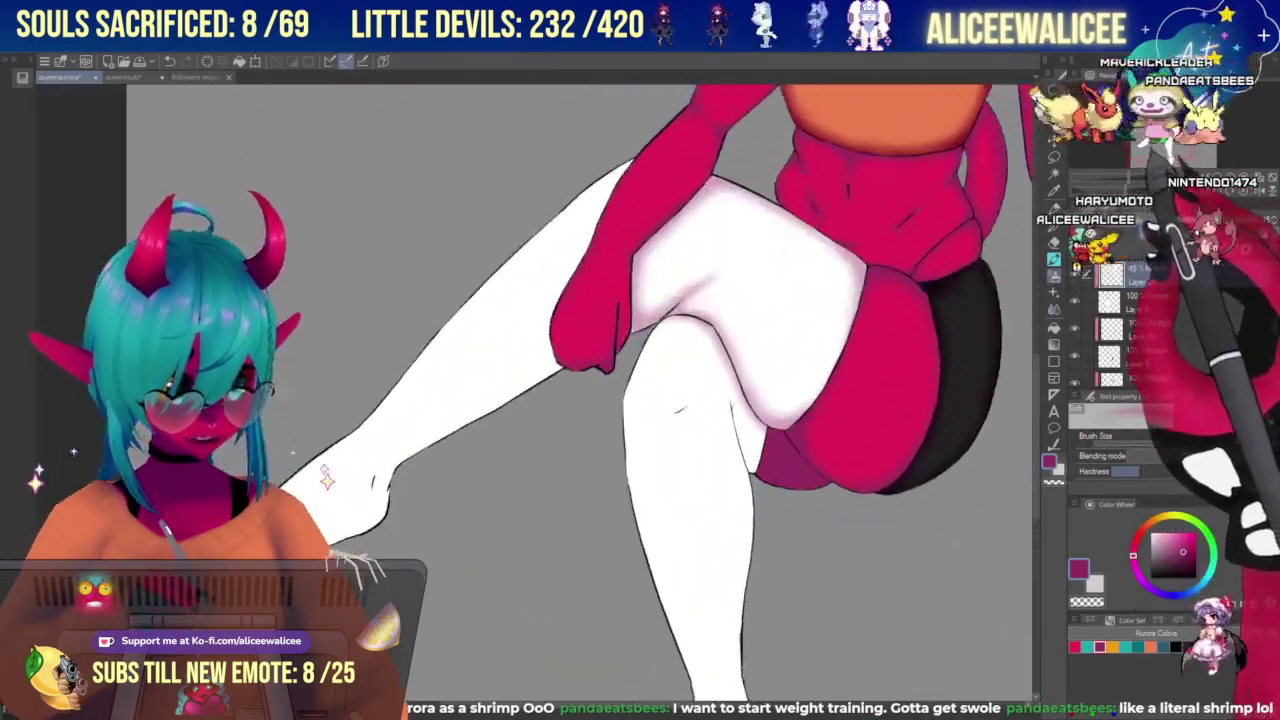
left_click_drag(1150, 150, 1150, 148)
left_click_drag(630, 193, 523, 275)
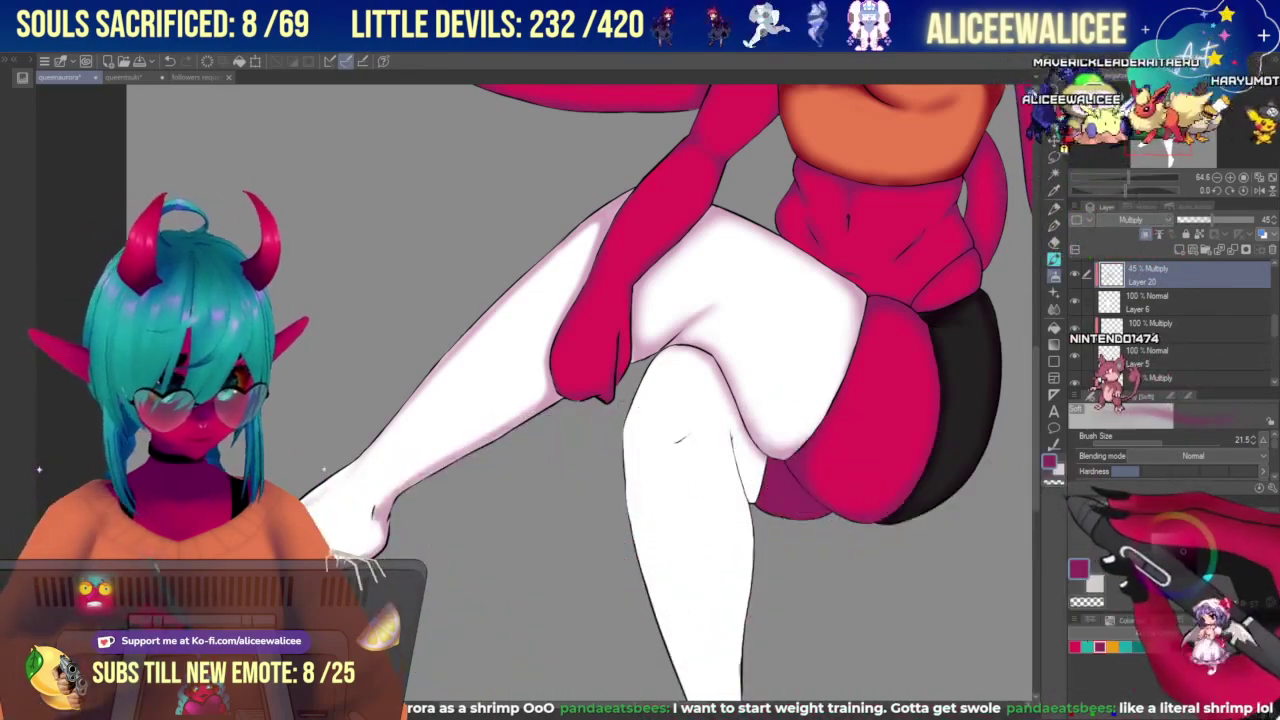
Blend the raised leg and foot shading with Blur at size 36.1, adding more shadow along the shin and instep with the Soft airbrush at 21.5.
left_click(1152, 147)
left_click_drag(1152, 147, 1149, 136)
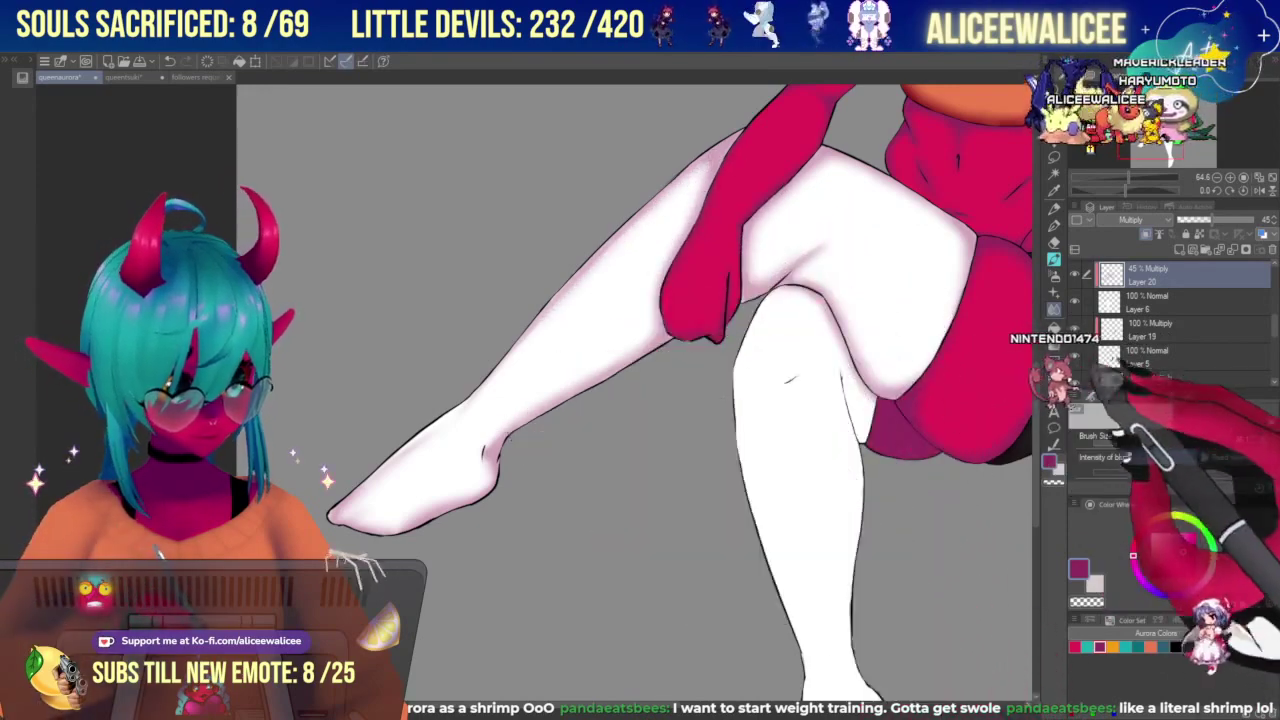
left_click(1054, 276)
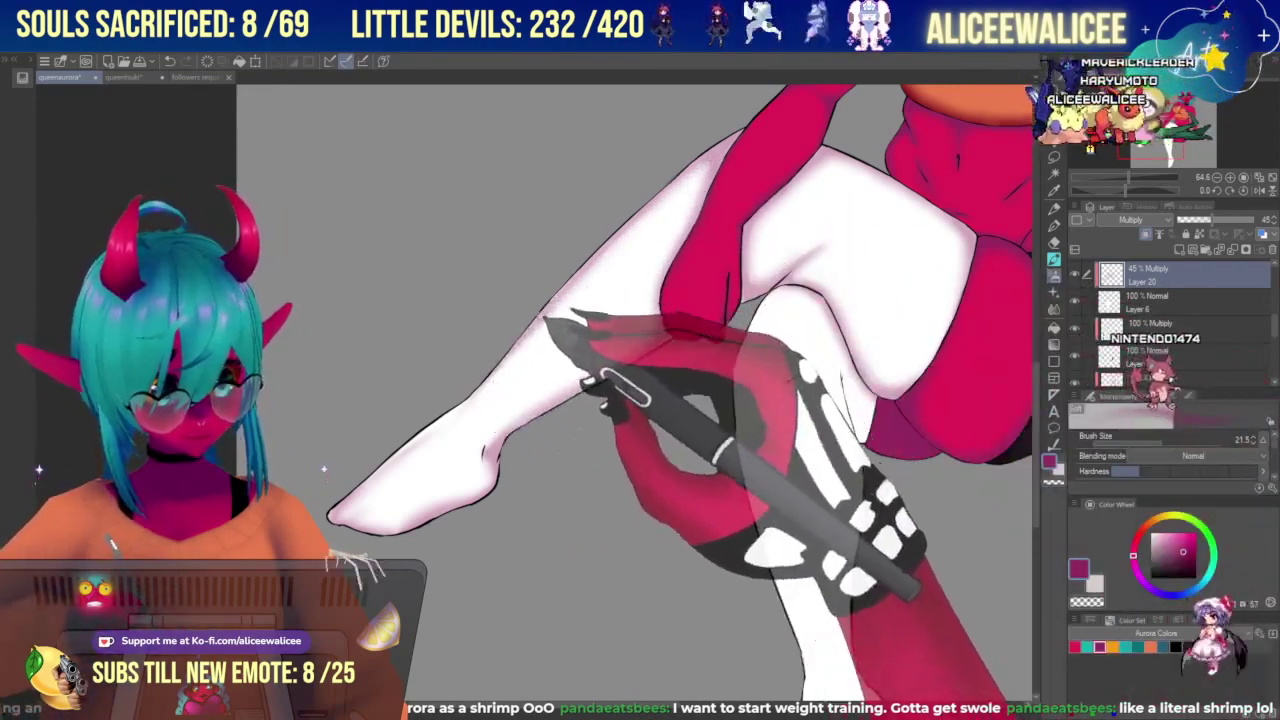
left_click_drag(466, 407, 418, 440)
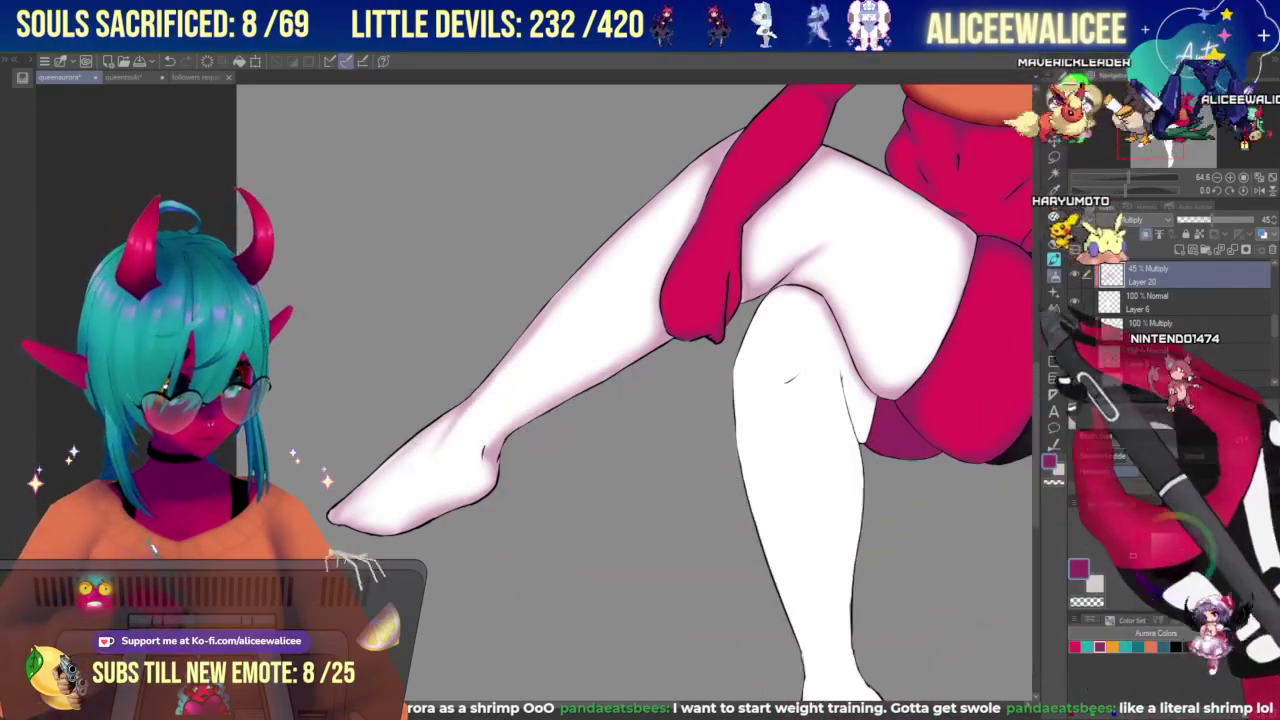
left_click(1054, 310)
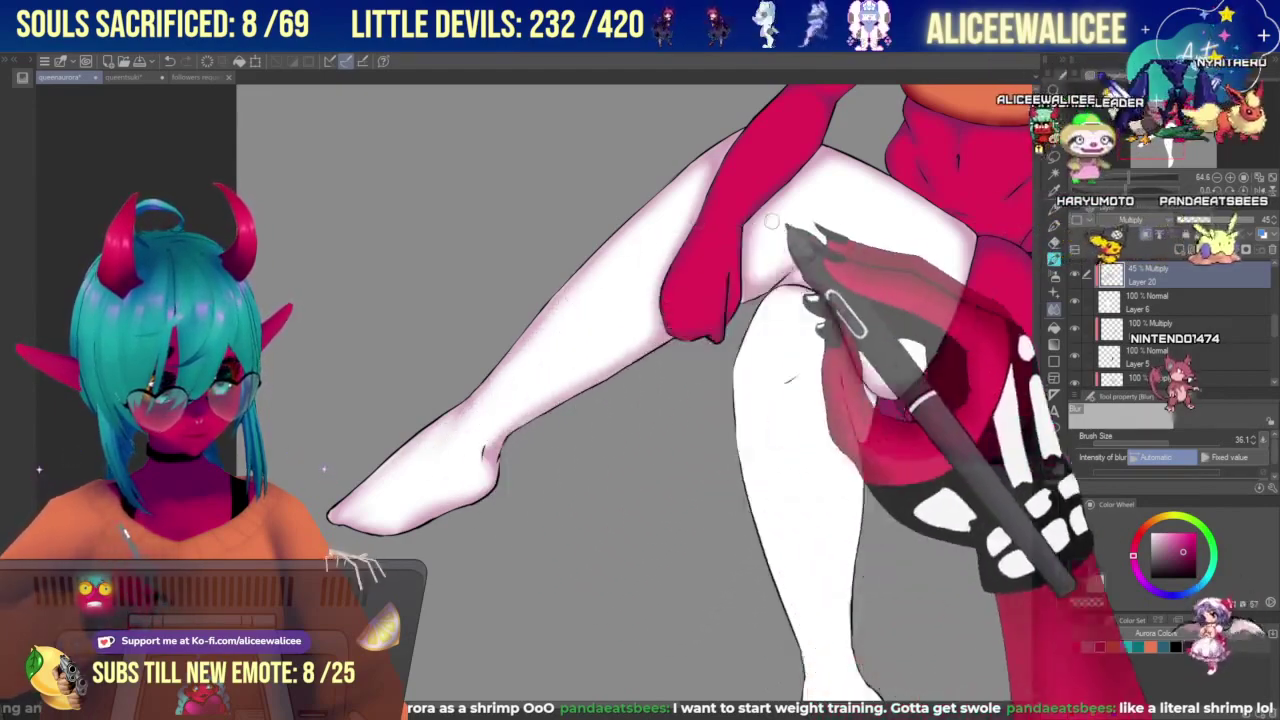
left_click(1054, 276)
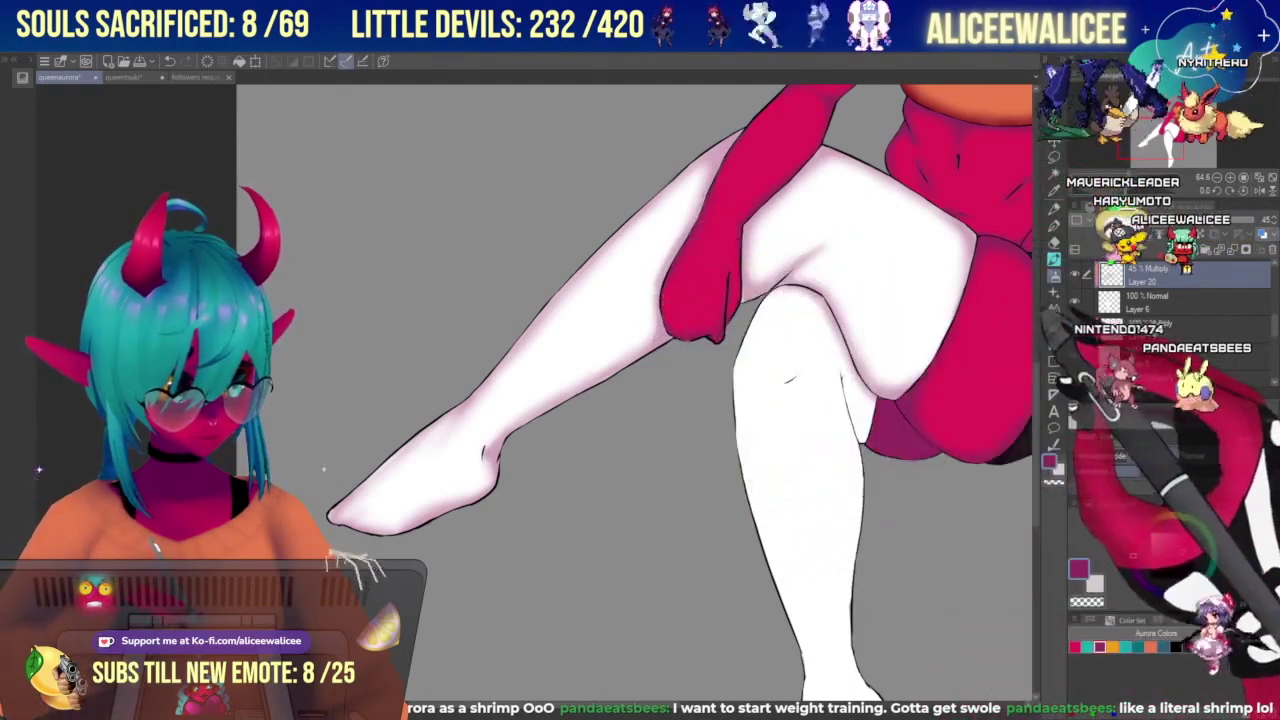
left_click(1054, 309)
mouse_move(684, 217)
left_mouse_down()
mouse_move(720, 182)
mouse_move(687, 196)
left_mouse_up()
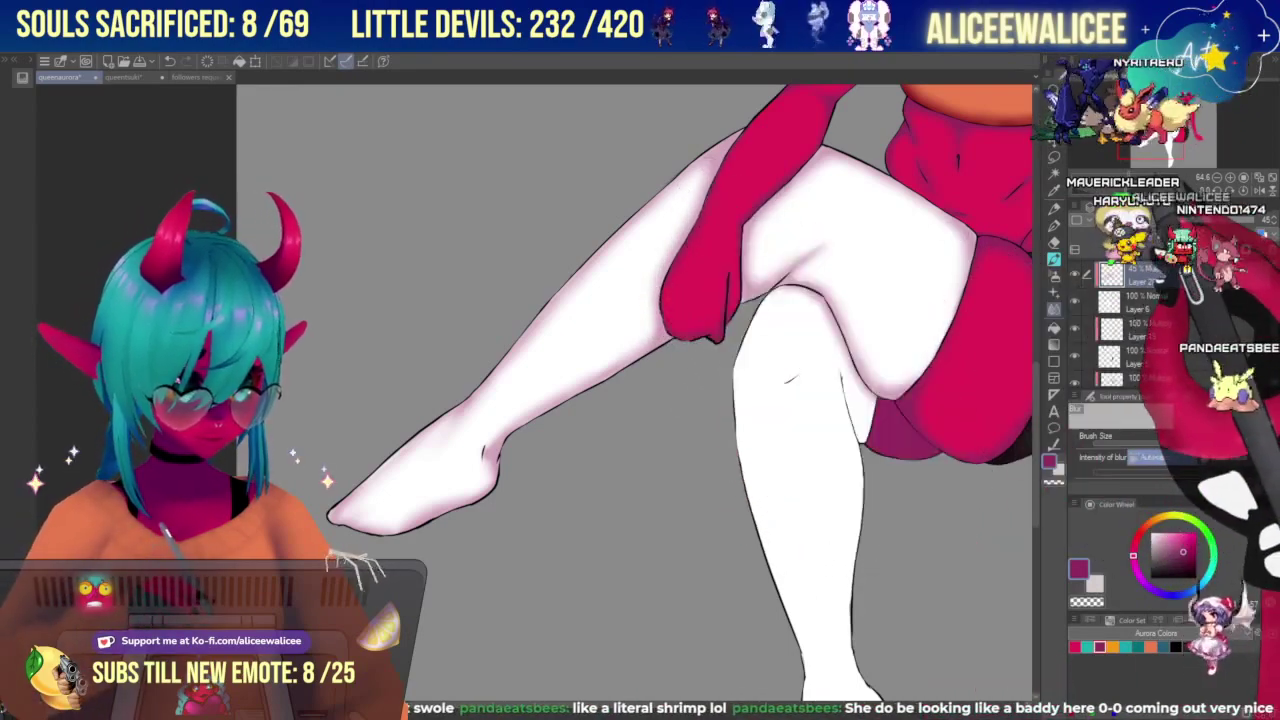
Shade the edges of the standing leg, knee and foot on Layer 20 with the Soft airbrush at size 21.5.
scroll(635, 390, "down", 3)
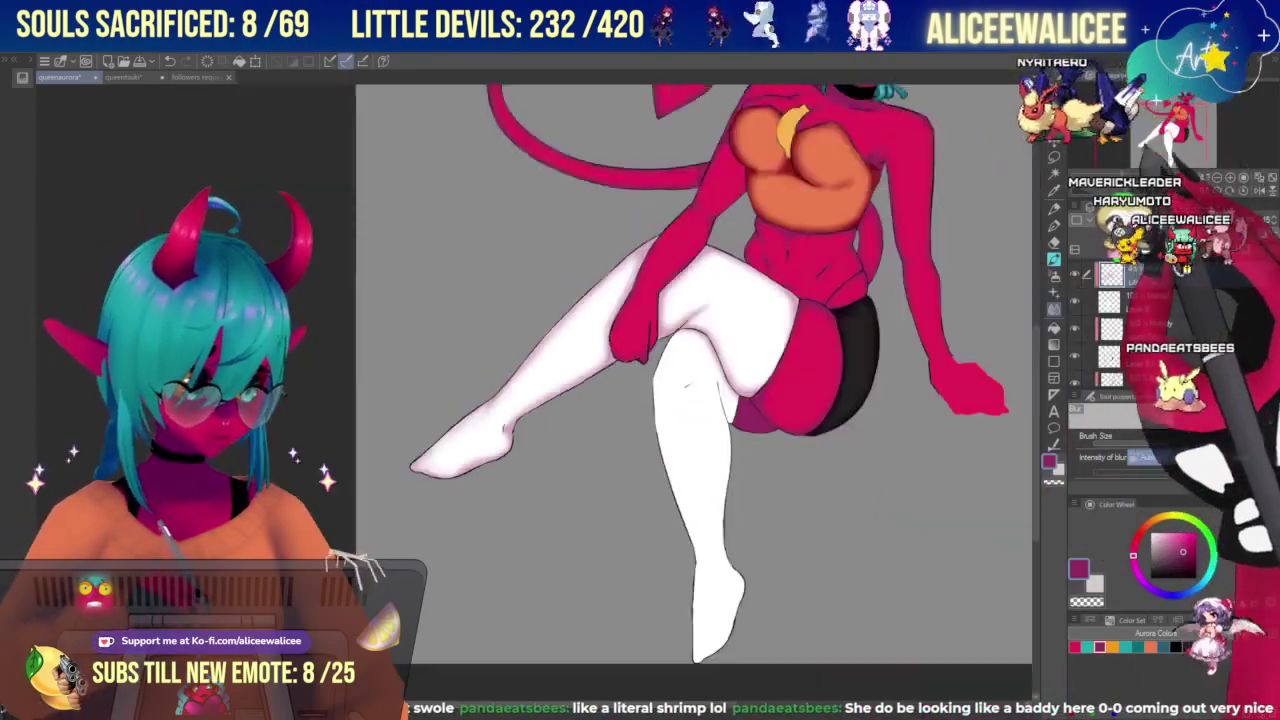
left_click_drag(700, 400, 611, 364)
scroll(491, 426, "up", 2)
mouse_move(620, 450)
left_mouse_down()
mouse_move(618, 350)
mouse_move(618, 447)
left_mouse_up()
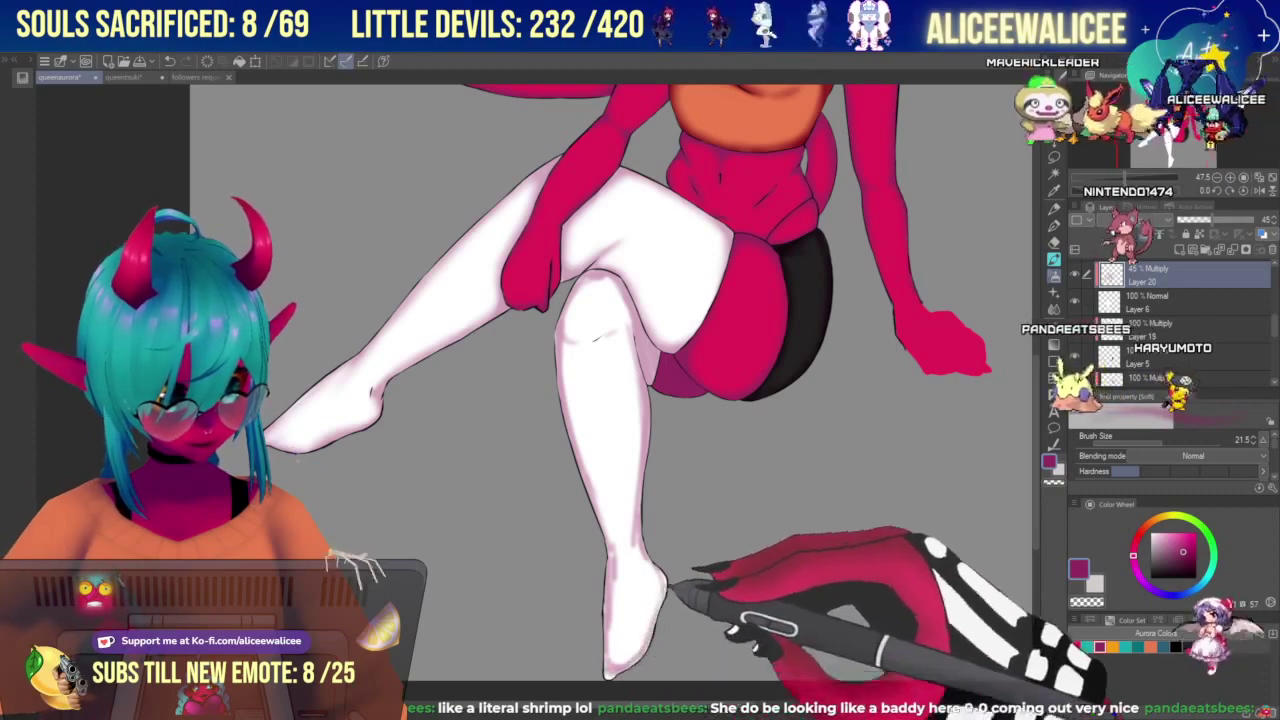
Smooth the shading along the standing leg, knee and foot with Blur at size 36.1.
left_click(1054, 309)
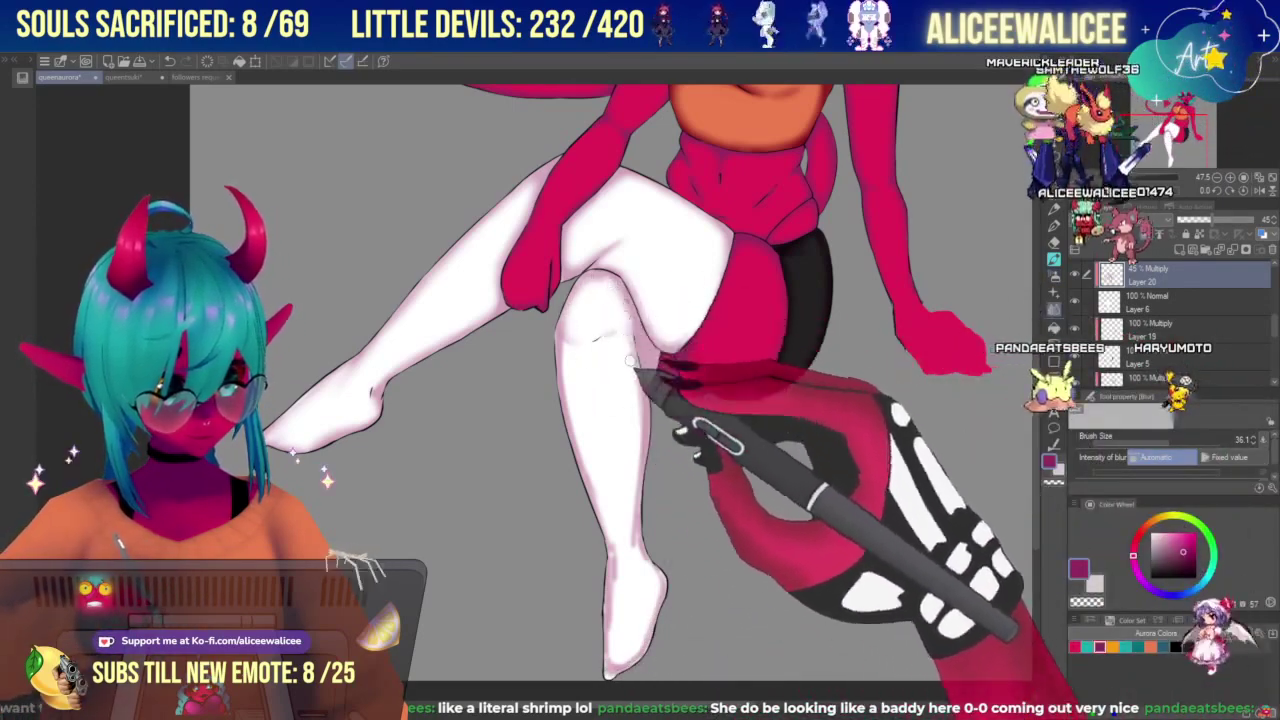
left_click_drag(633, 483, 640, 532)
mouse_move(570, 356)
left_mouse_down()
mouse_move(579, 455)
mouse_move(568, 400)
mouse_move(643, 590)
mouse_move(589, 476)
mouse_move(612, 541)
left_mouse_up()
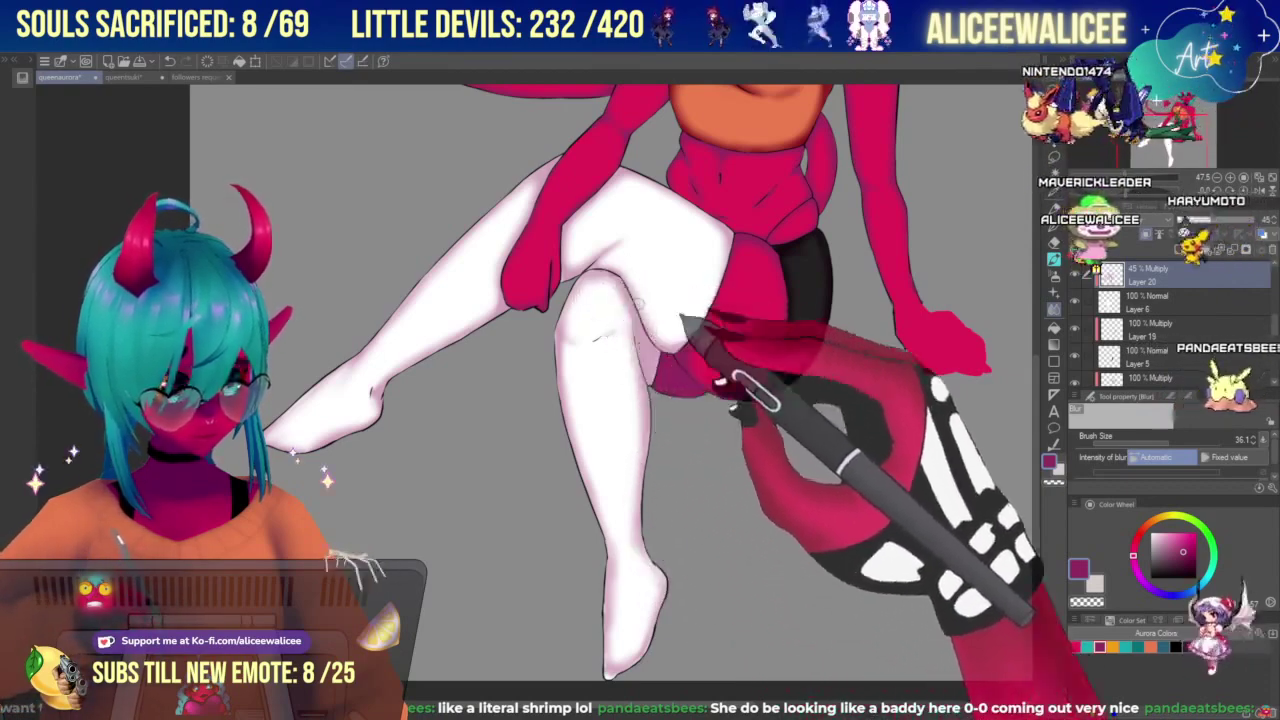
Add a clipped Multiply layer above Layer 7 for shading the yellow lemon piece on the chest.
left_click_drag(1171, 150, 1167, 122)
left_click(1118, 177)
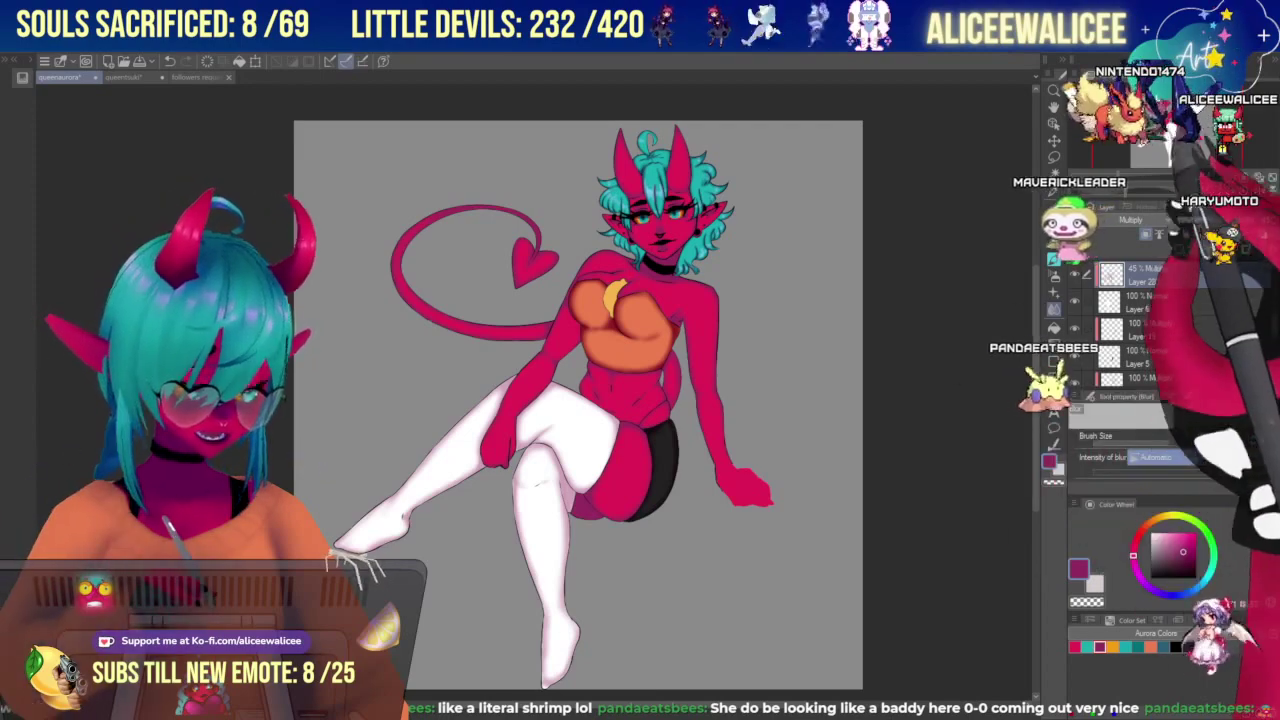
mouse_move(585, 405)
left_mouse_down()
mouse_move(594, 375)
mouse_move(598, 405)
left_mouse_up()
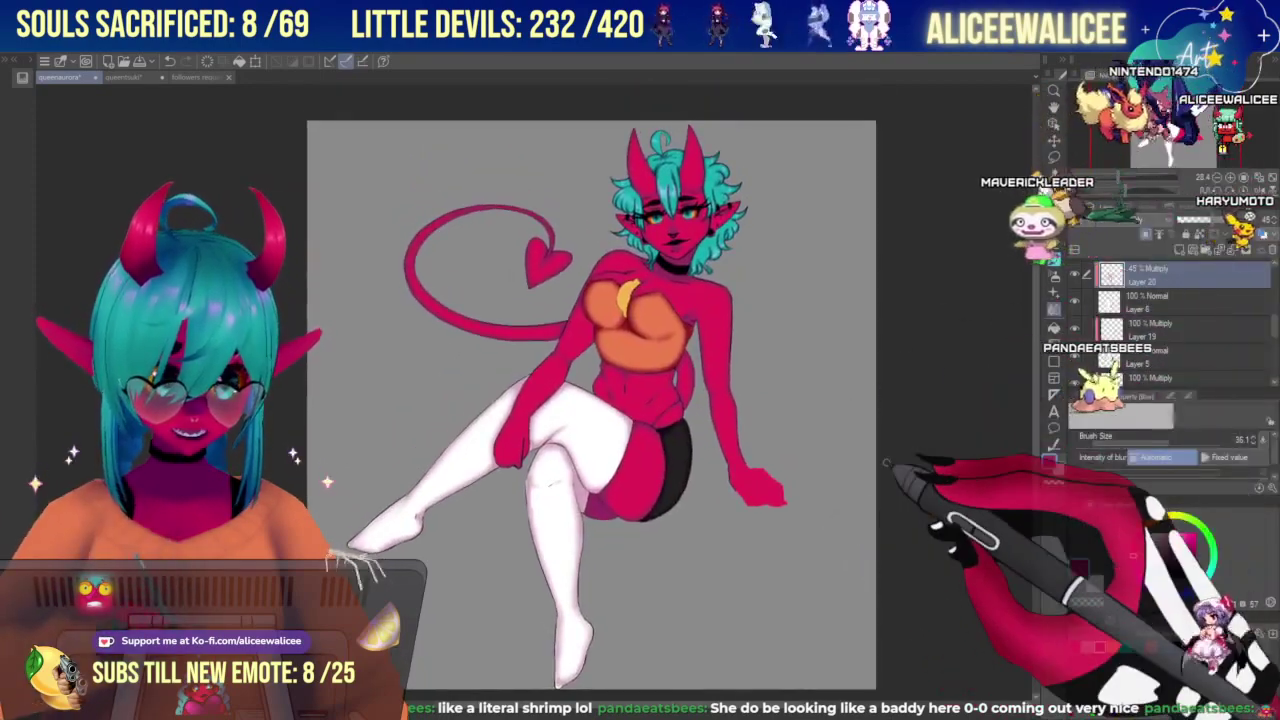
left_click(1230, 177)
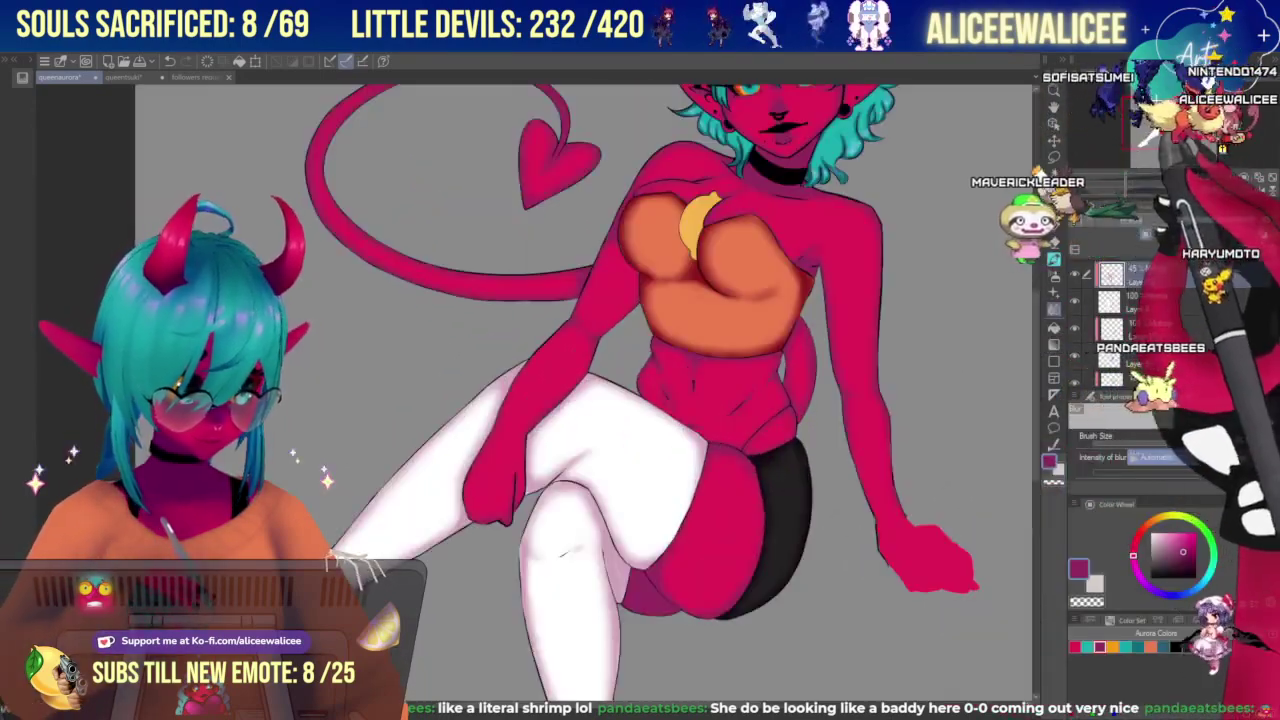
left_click_drag(620, 330, 492, 536)
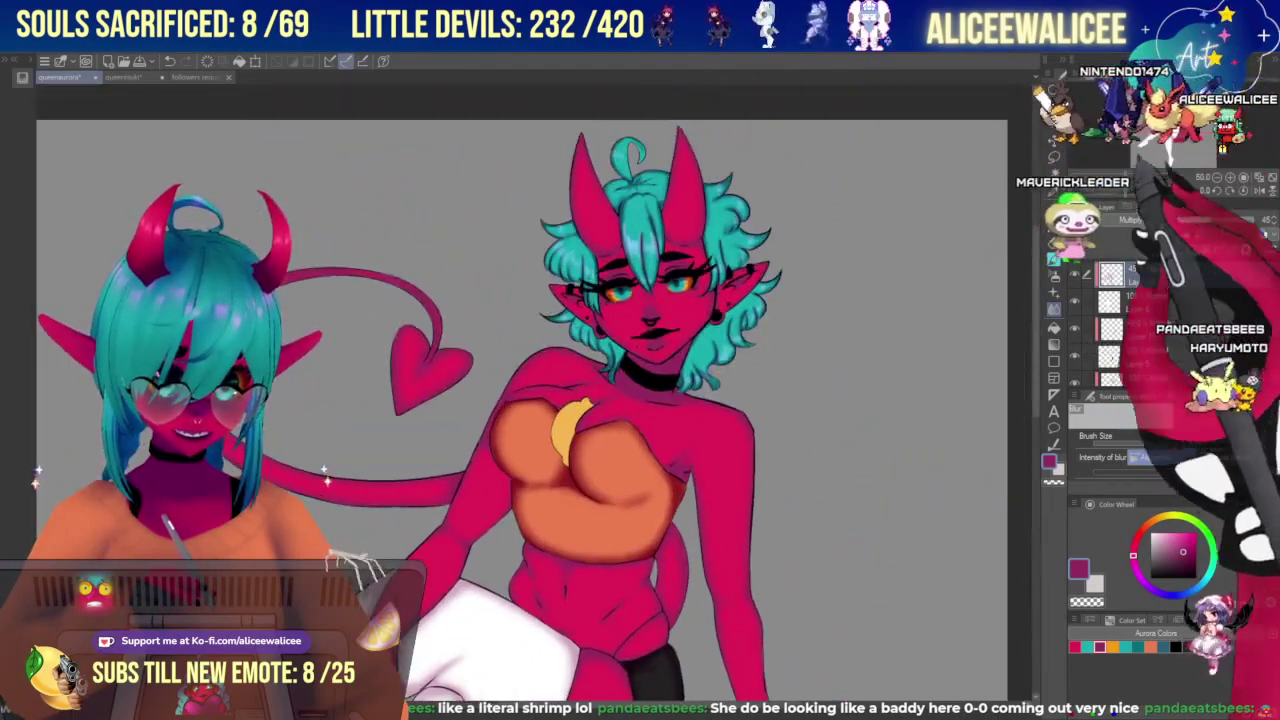
key("ctrl+plus")
left_click_drag(620, 440, 560, 417)
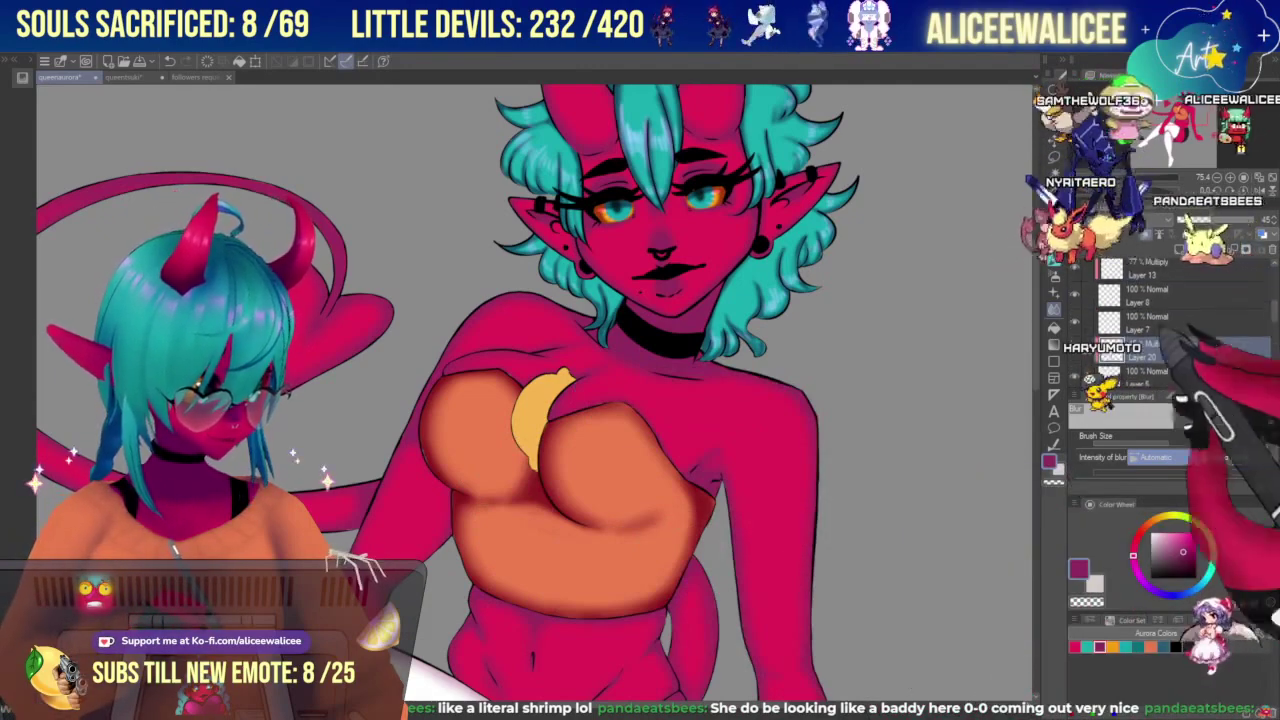
left_click(1075, 349)
left_click(1075, 349)
left_click(1075, 349)
left_click(1160, 323)
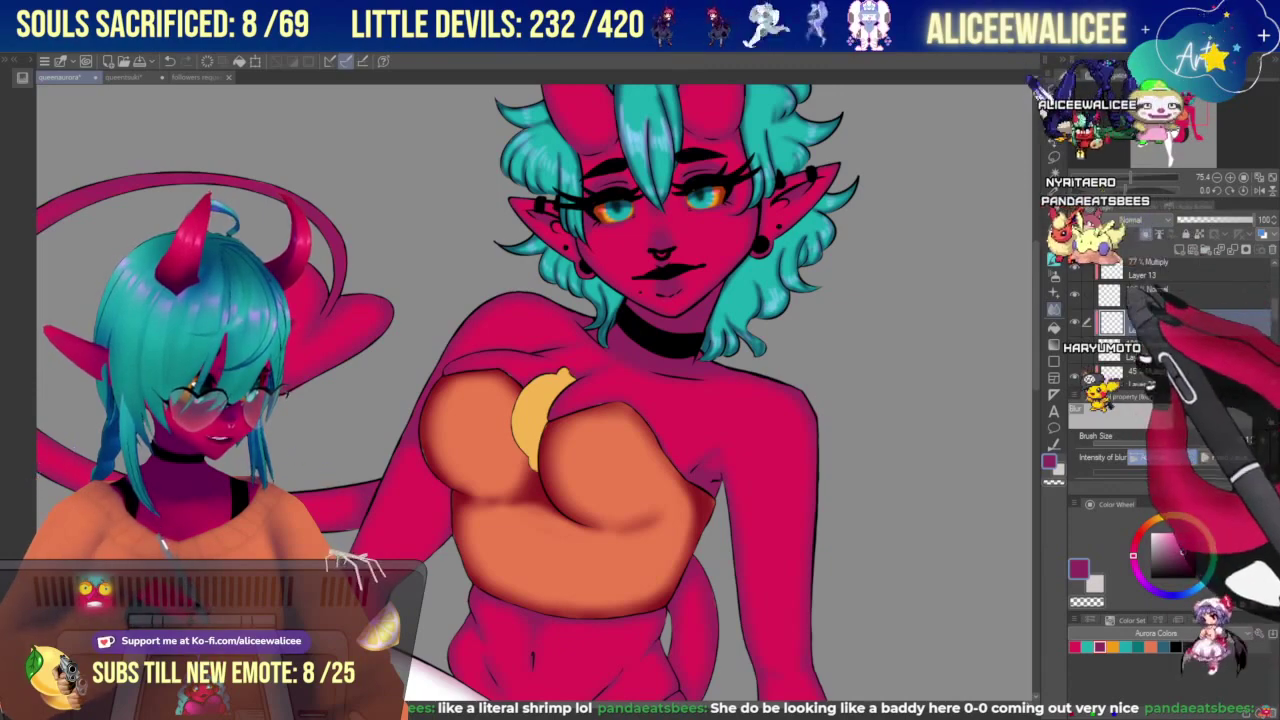
left_click(1132, 268)
Shade the lemon piece with the Soft airbrush at size 21.5, set the layer's opacity to 59%, and soften with Blur at 36.1.
left_click(1054, 276)
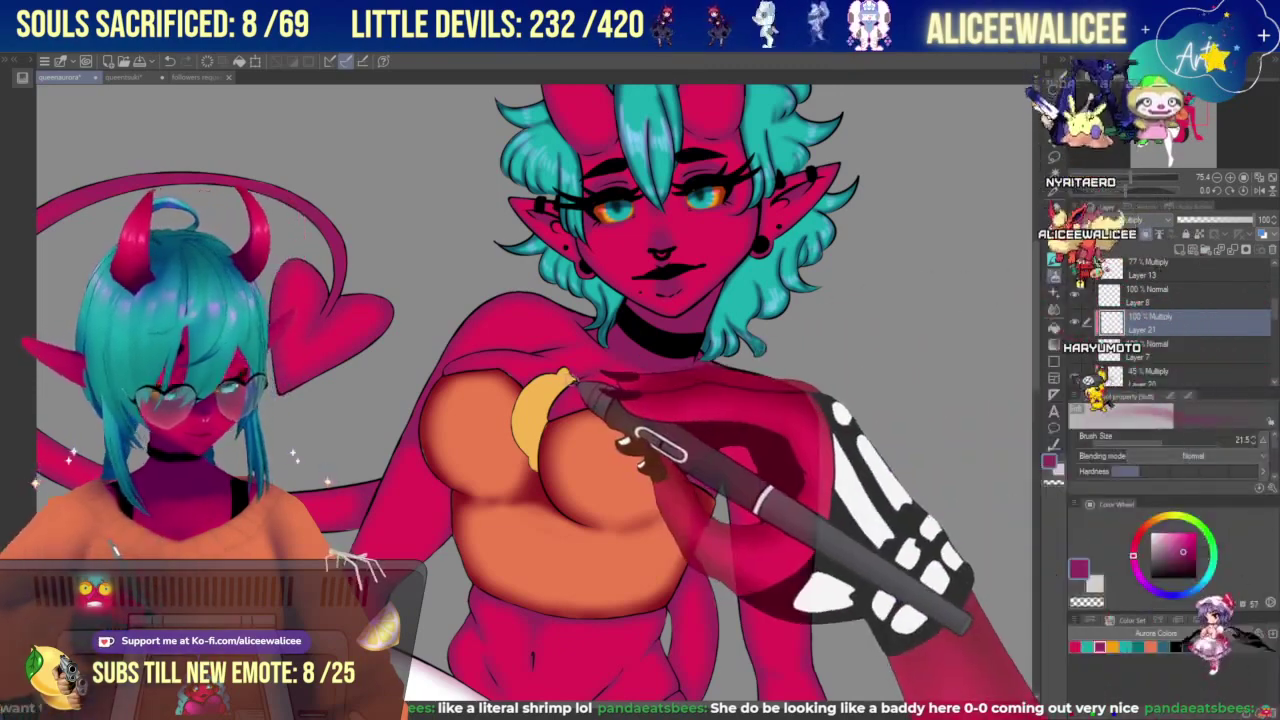
left_click_drag(1249, 220, 1222, 220)
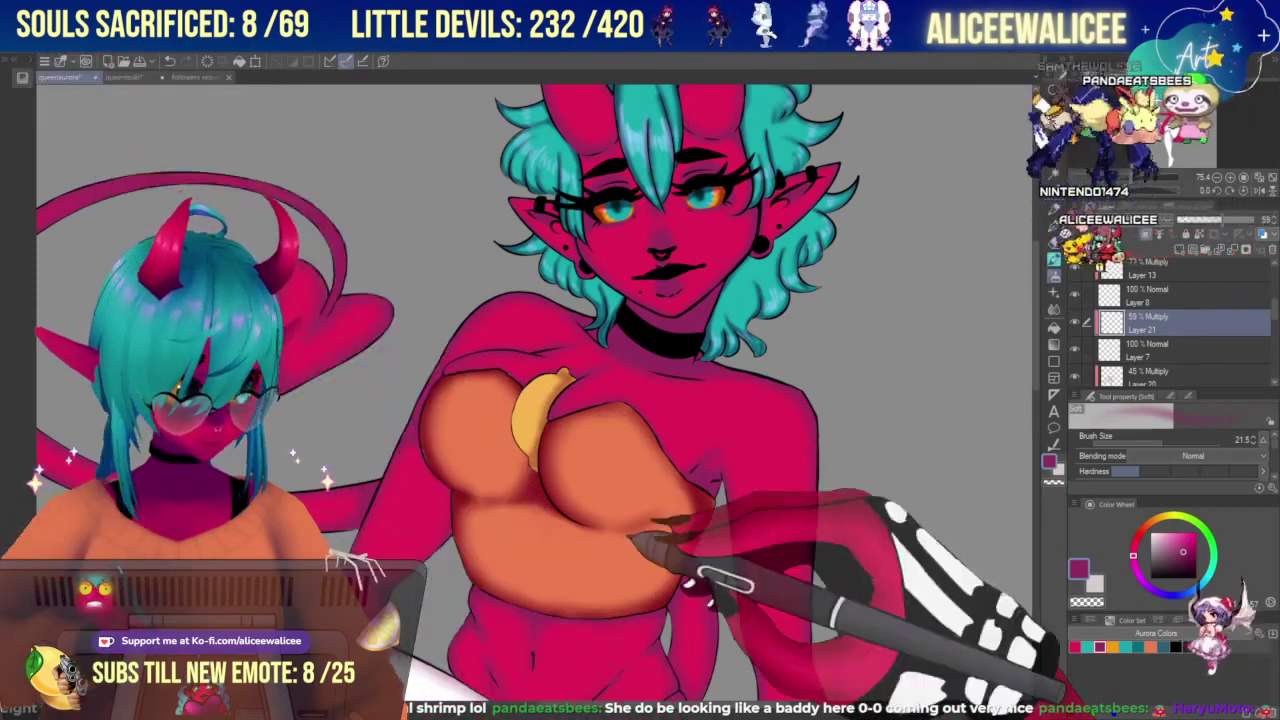
left_click(1054, 310)
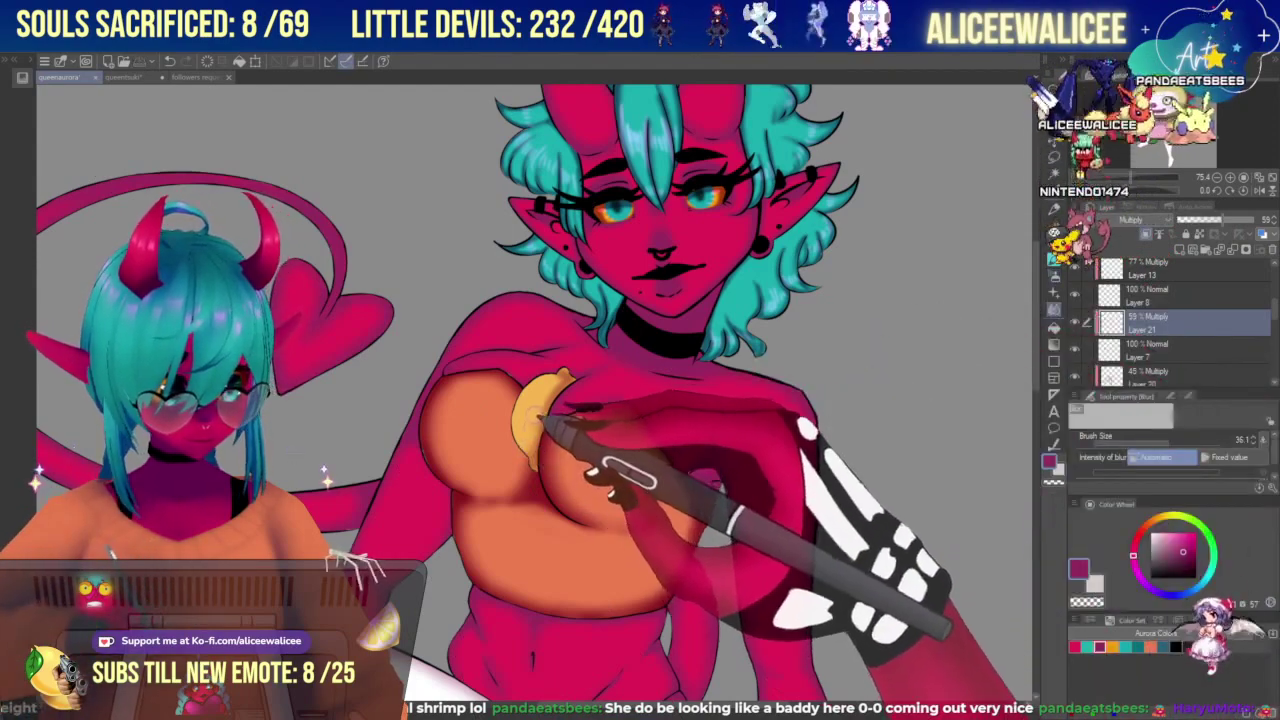
Add more shadow along the lemon piece's edges with the Soft airbrush at size 21.5 and smooth it with Blur at 14.1.
left_click(1054, 276)
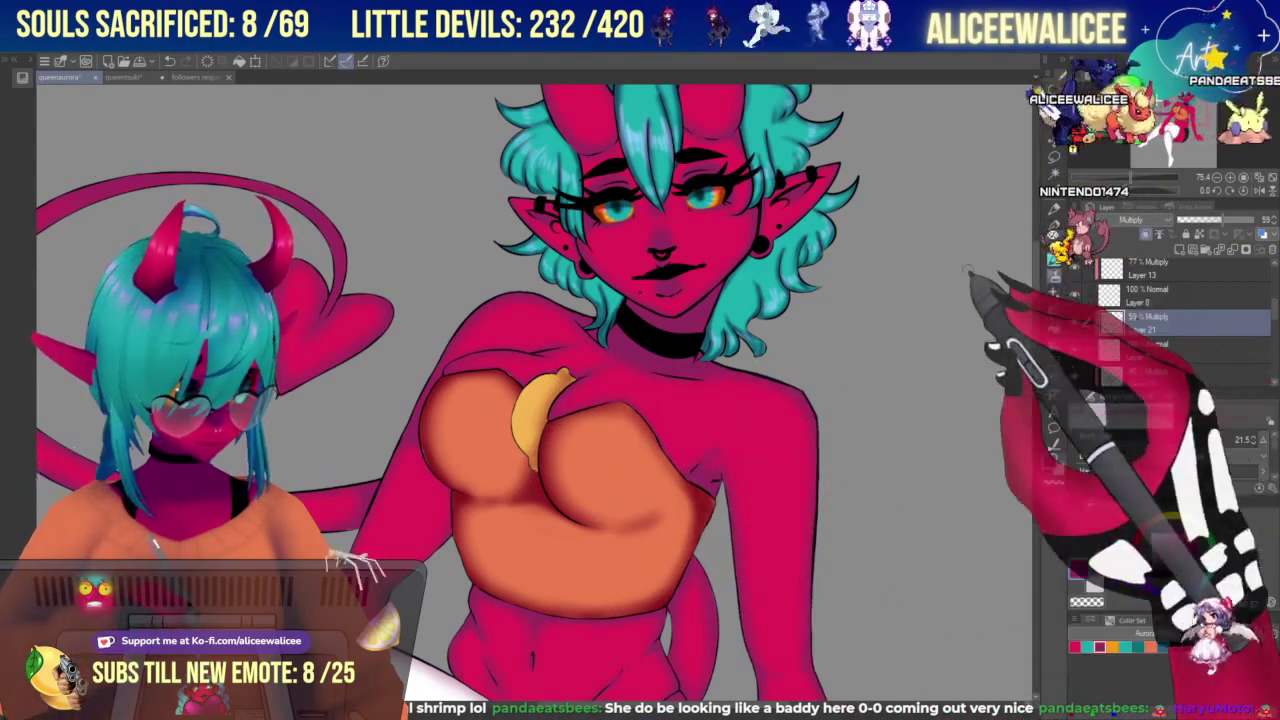
mouse_move(555, 375)
left_mouse_down()
mouse_move(525, 408)
mouse_move(552, 383)
mouse_move(527, 418)
mouse_move(528, 405)
mouse_move(530, 455)
left_mouse_up()
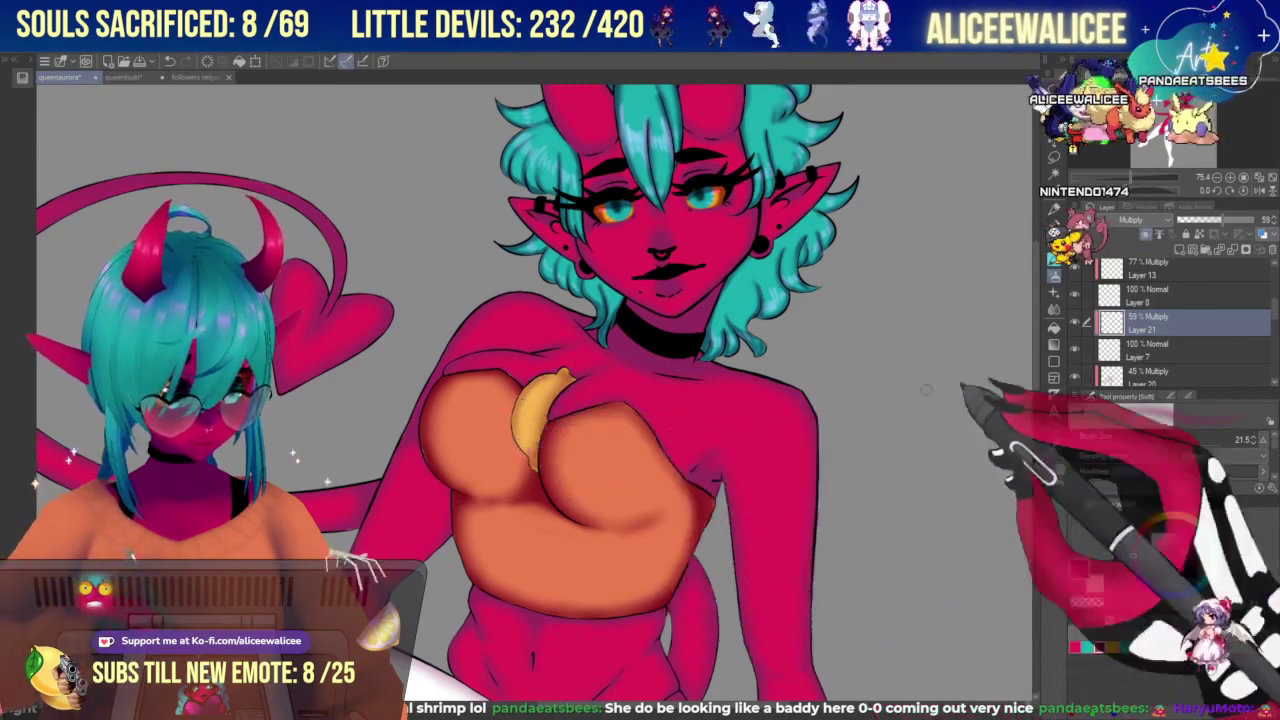
left_click_drag(548, 378, 517, 425)
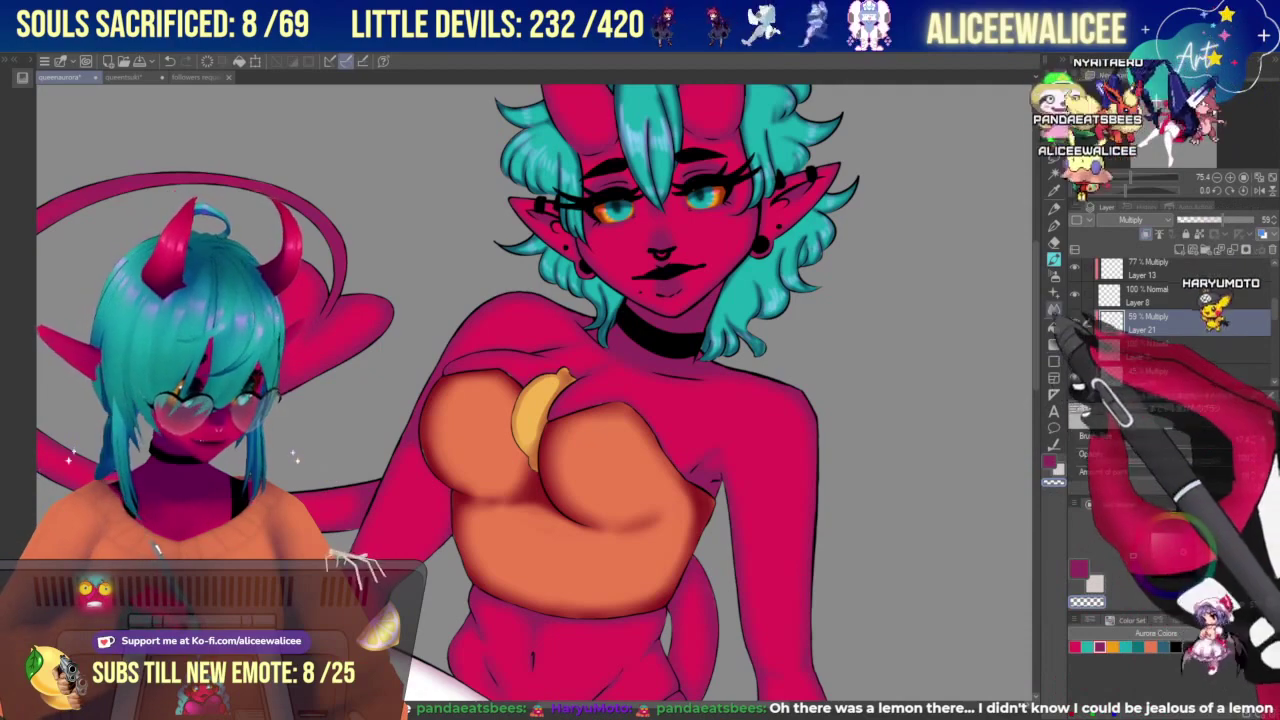
left_click(1153, 443)
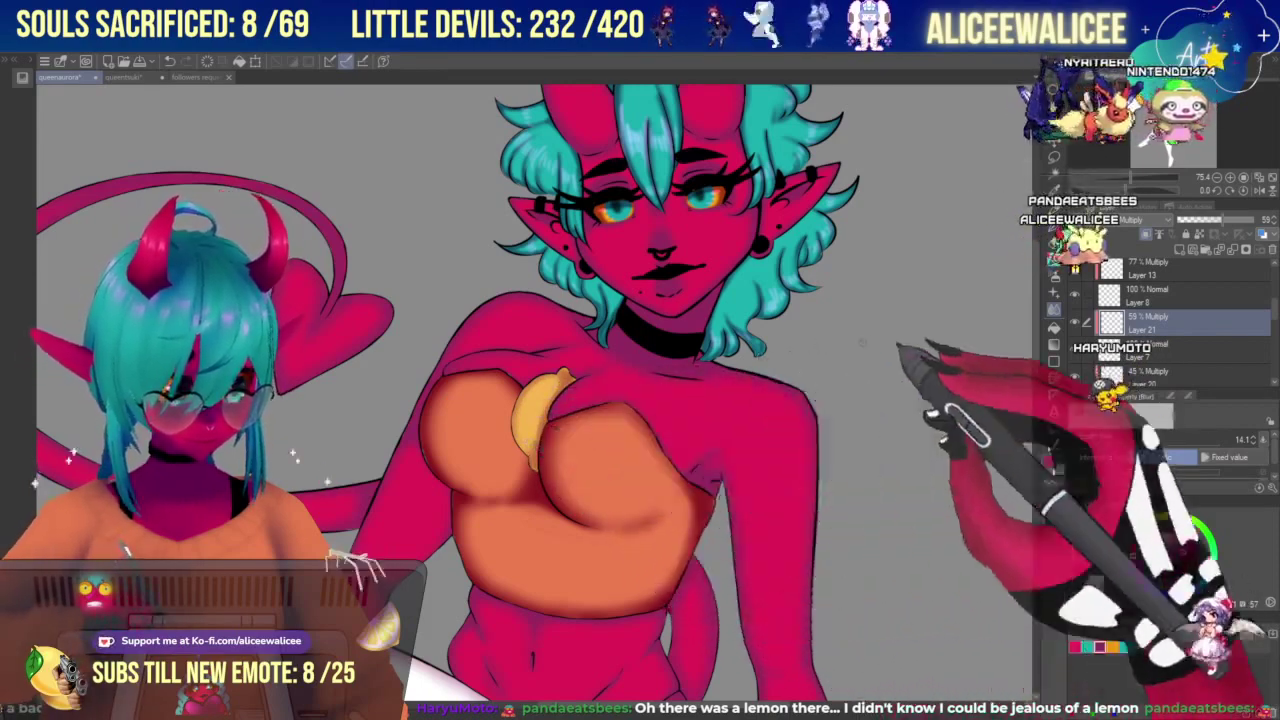
Review the whole demon figure, check the crowned-character sketch in the other open document, and return to the demon illustration.
left_click(1120, 178)
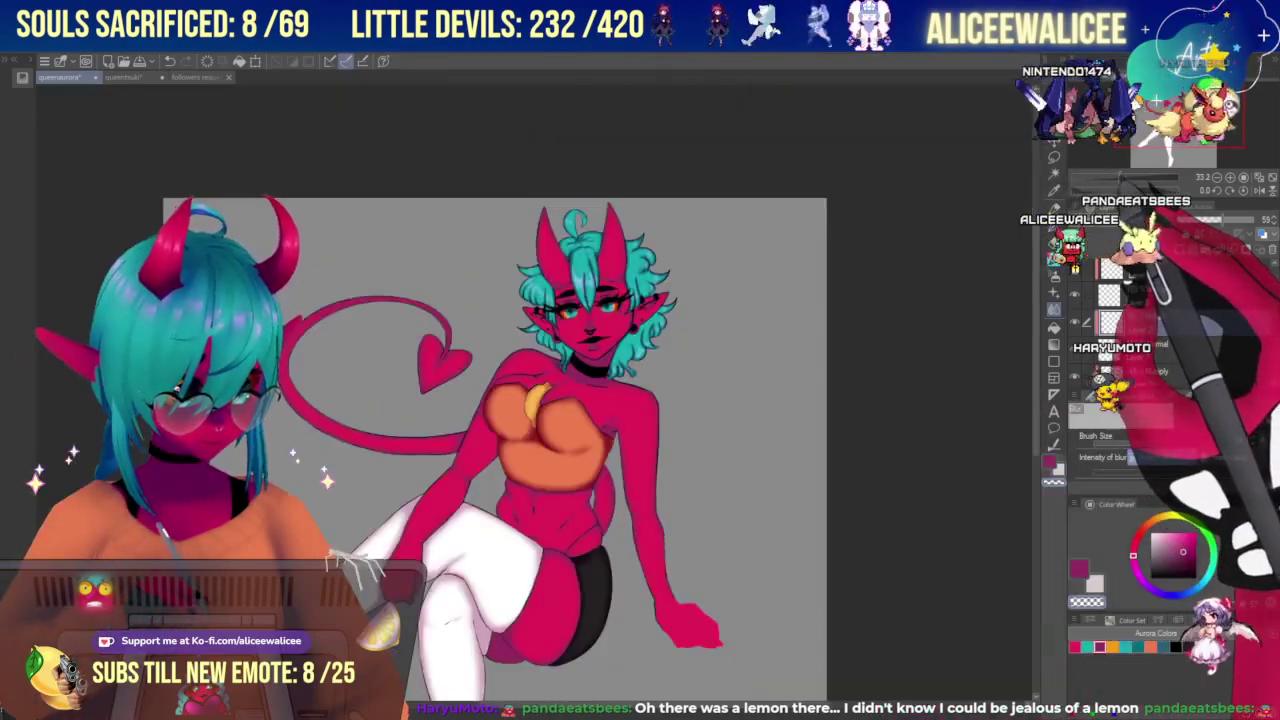
left_click(1130, 178)
mouse_move(1164, 136)
left_mouse_down()
mouse_move(1154, 147)
mouse_move(1176, 108)
mouse_move(1165, 123)
left_mouse_up()
left_click(1122, 178)
left_click(126, 77)
left_click(1118, 178)
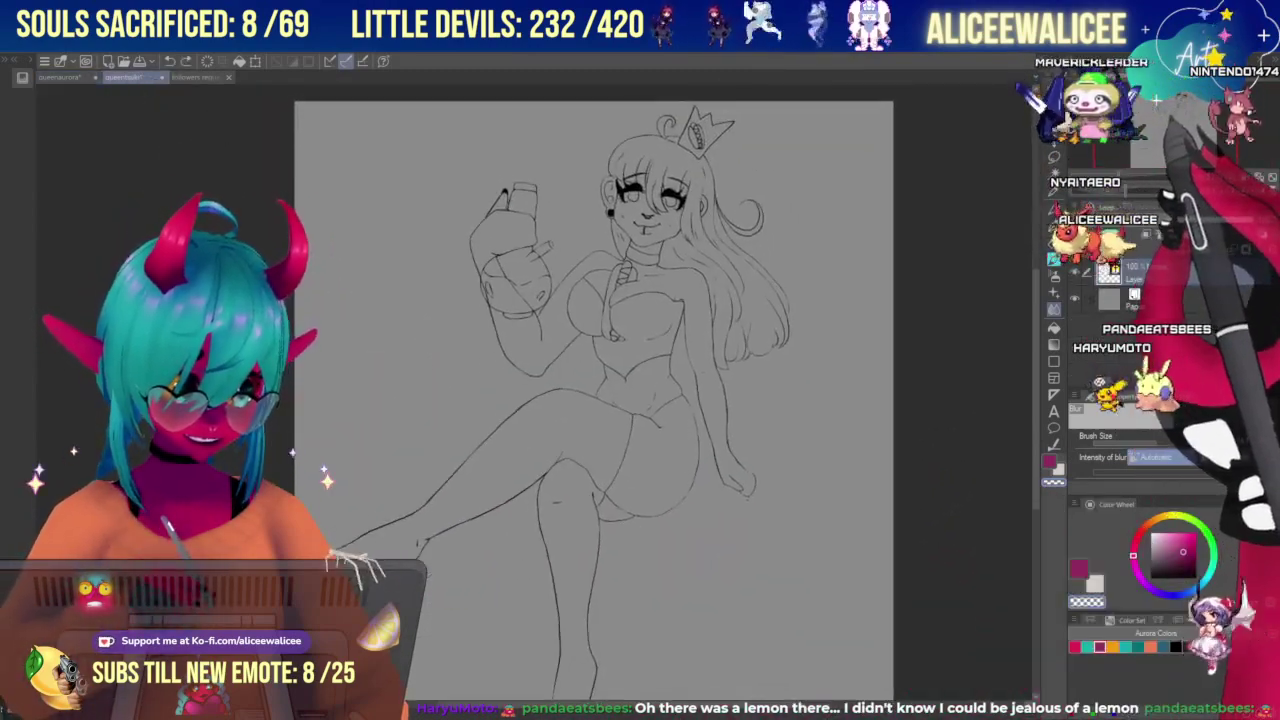
key("ctrl+Tab")
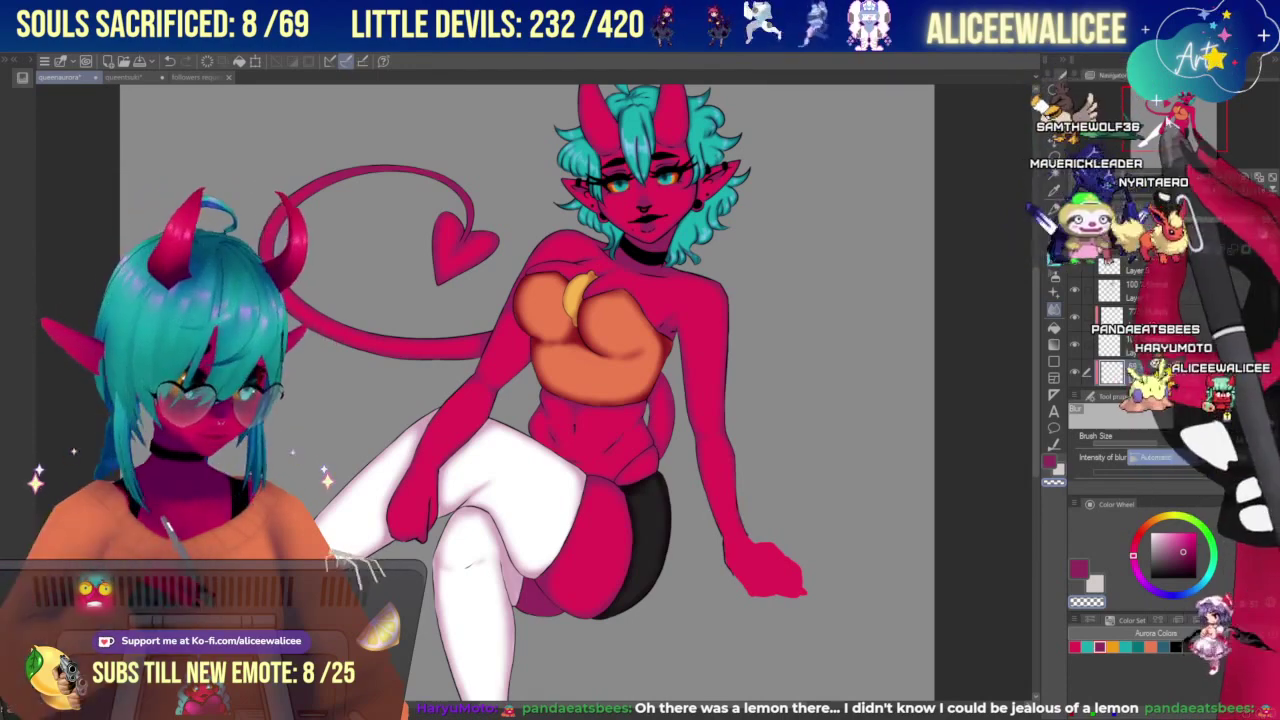
Examine the shading on the face, hair, chest and tail up close and across the whole figure.
left_click_drag(600, 380, 605, 305)
key("ctrl+plus")
left_click_drag(620, 420, 676, 382)
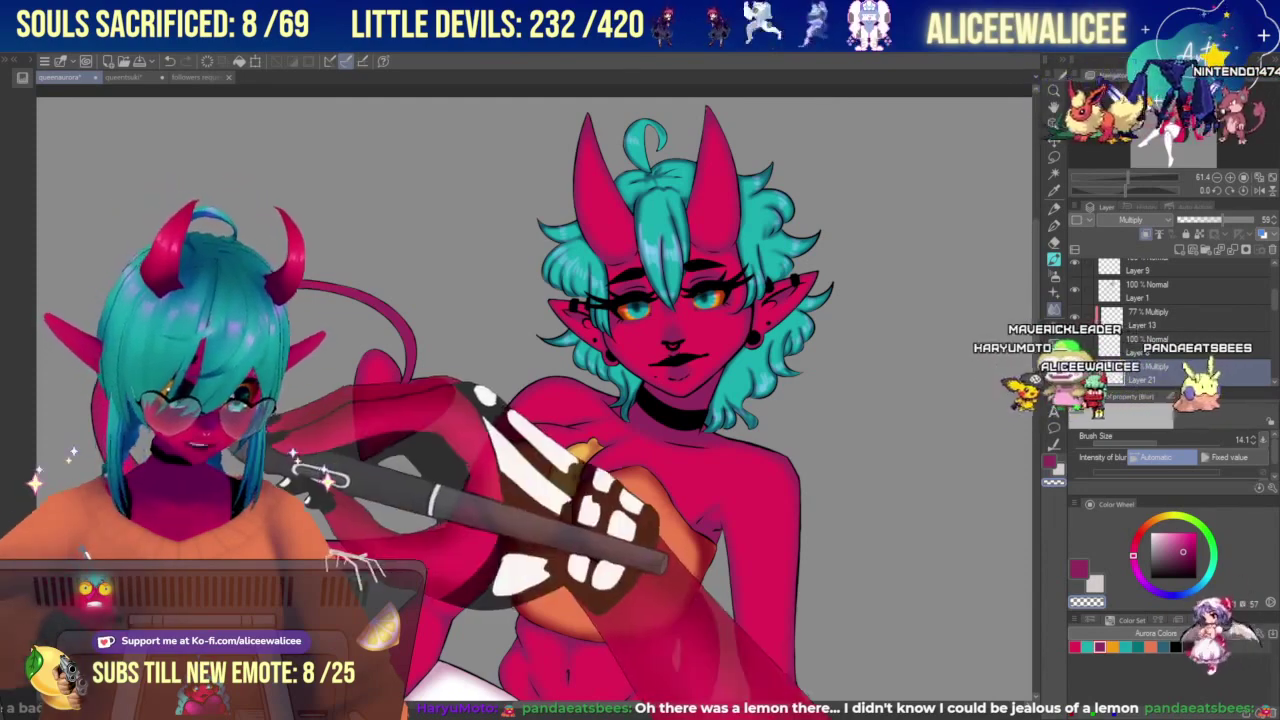
scroll(717, 451, "down", 3)
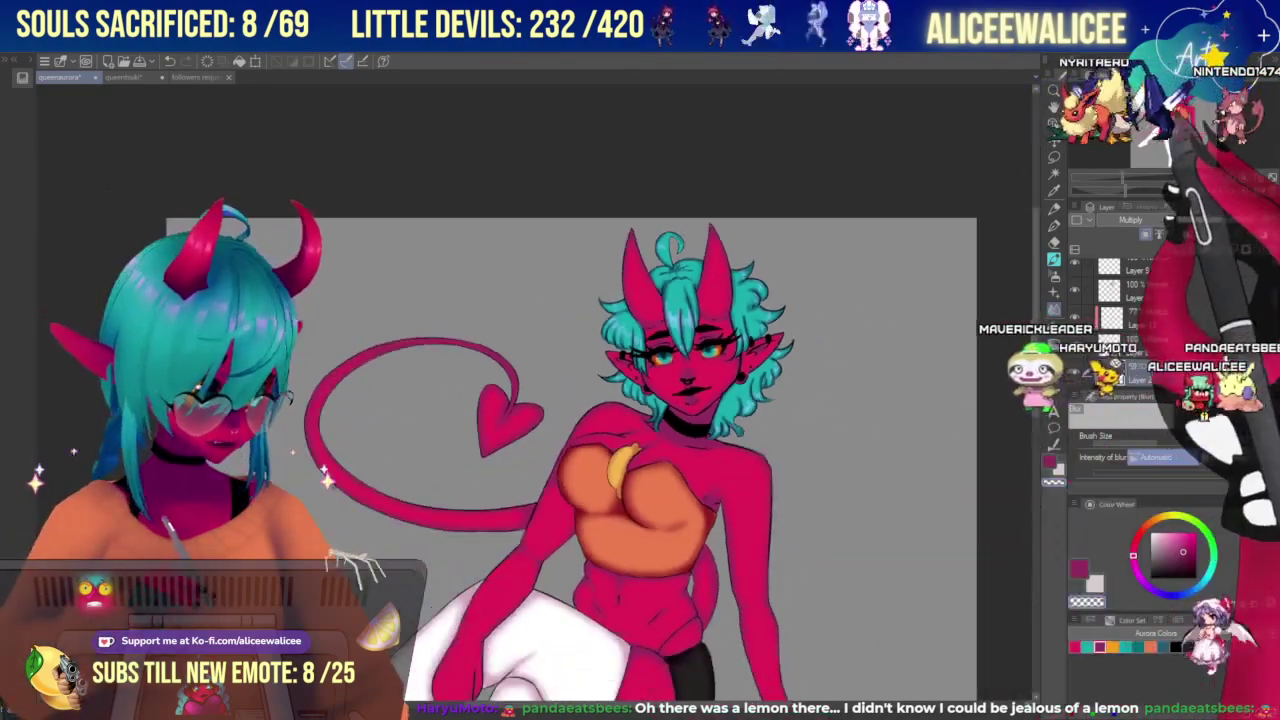
left_click_drag(717, 449, 726, 390)
scroll(679, 437, "up", 3)
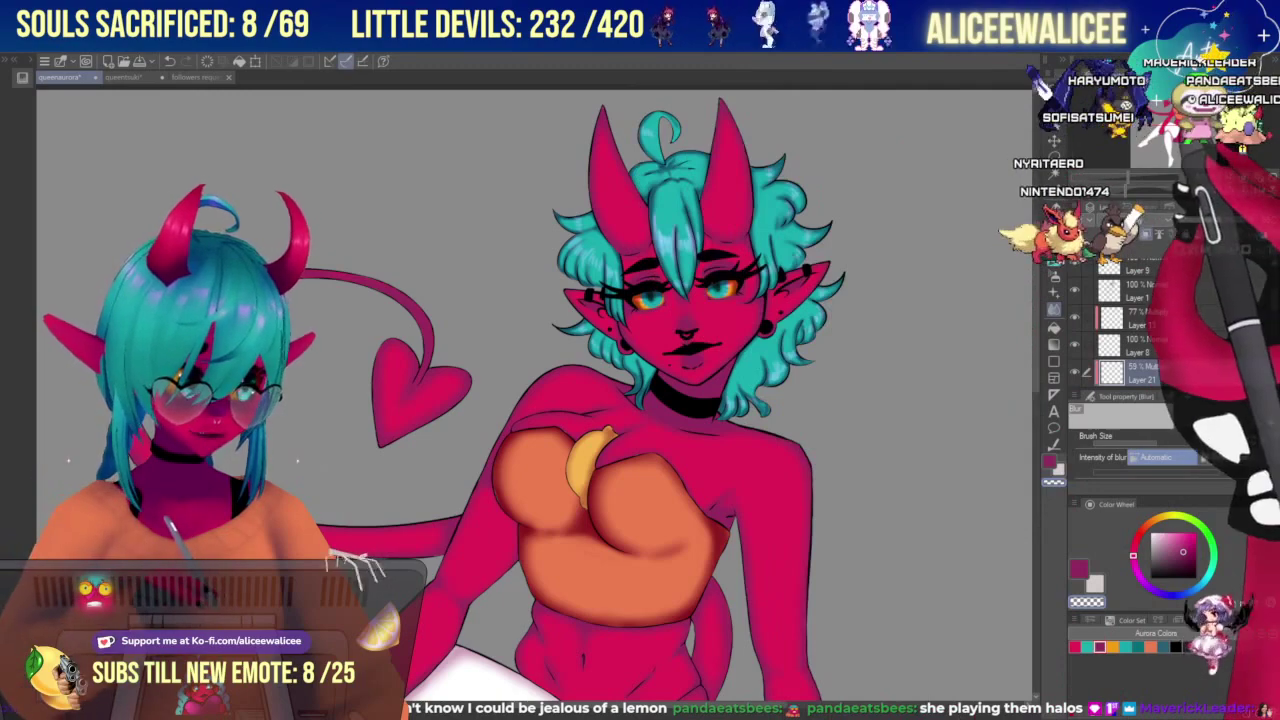
left_click_drag(1182, 150, 1176, 152)
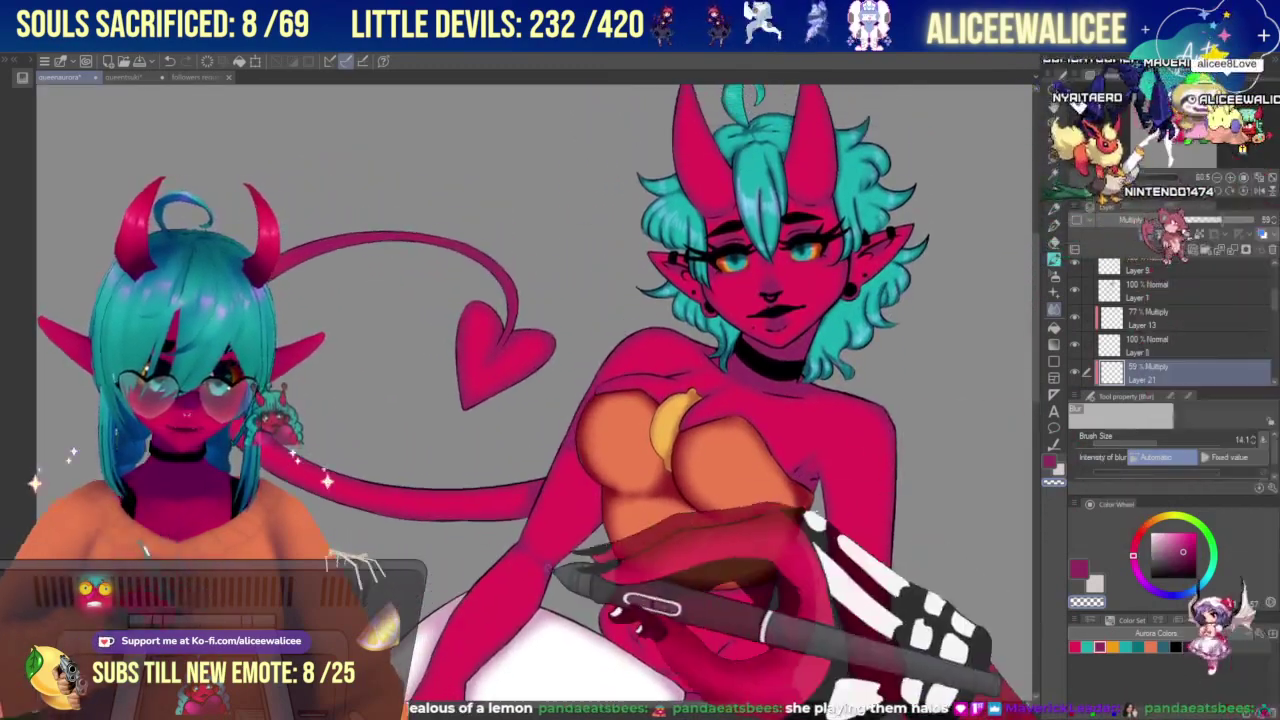
scroll(548, 568, "down", 2)
left_click_drag(1166, 99, 1166, 121)
scroll(540, 440, "down", 1)
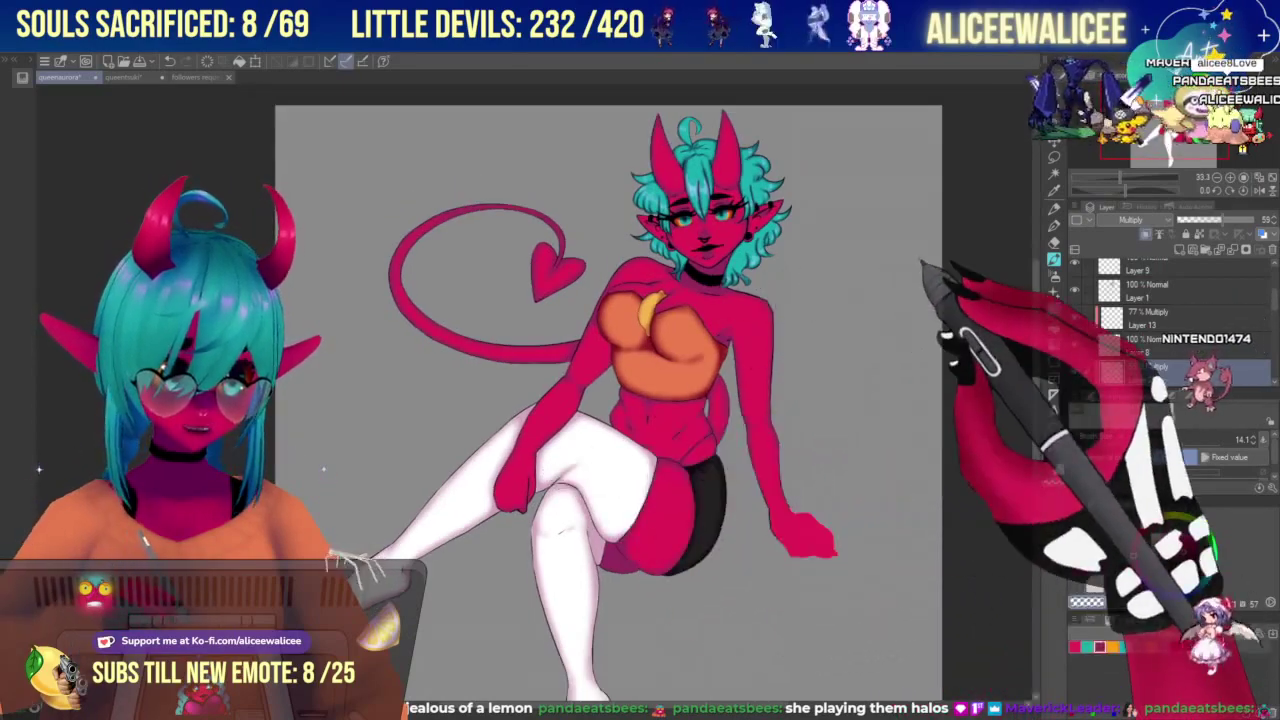